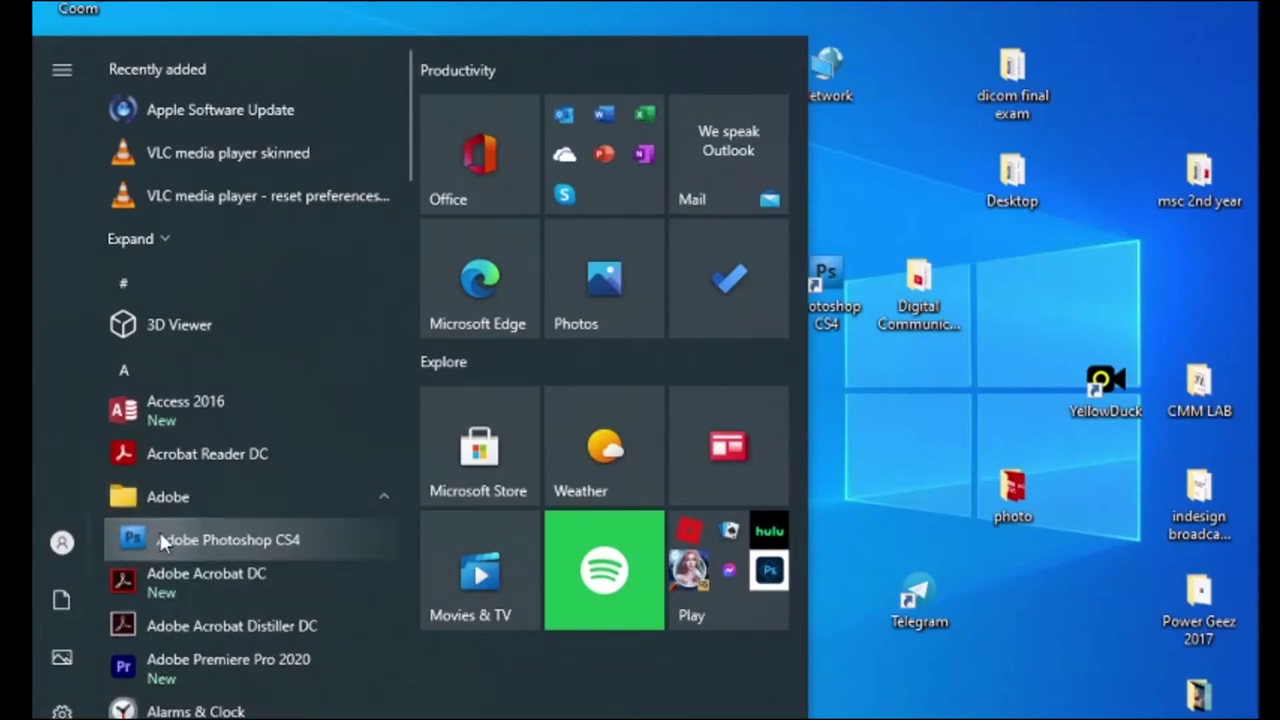
Launch Adobe Photoshop CS4 from the Start menu's Adobe folder and accept the licence agreement.
click(162, 540)
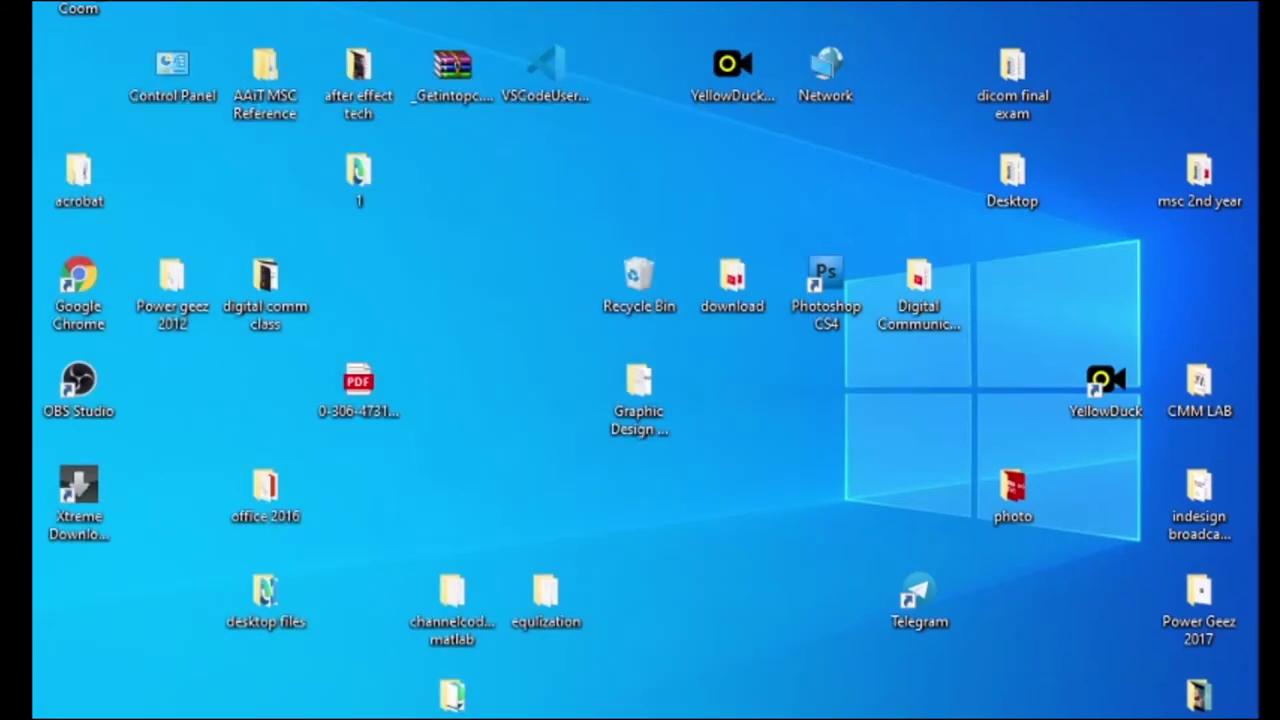
key(super)
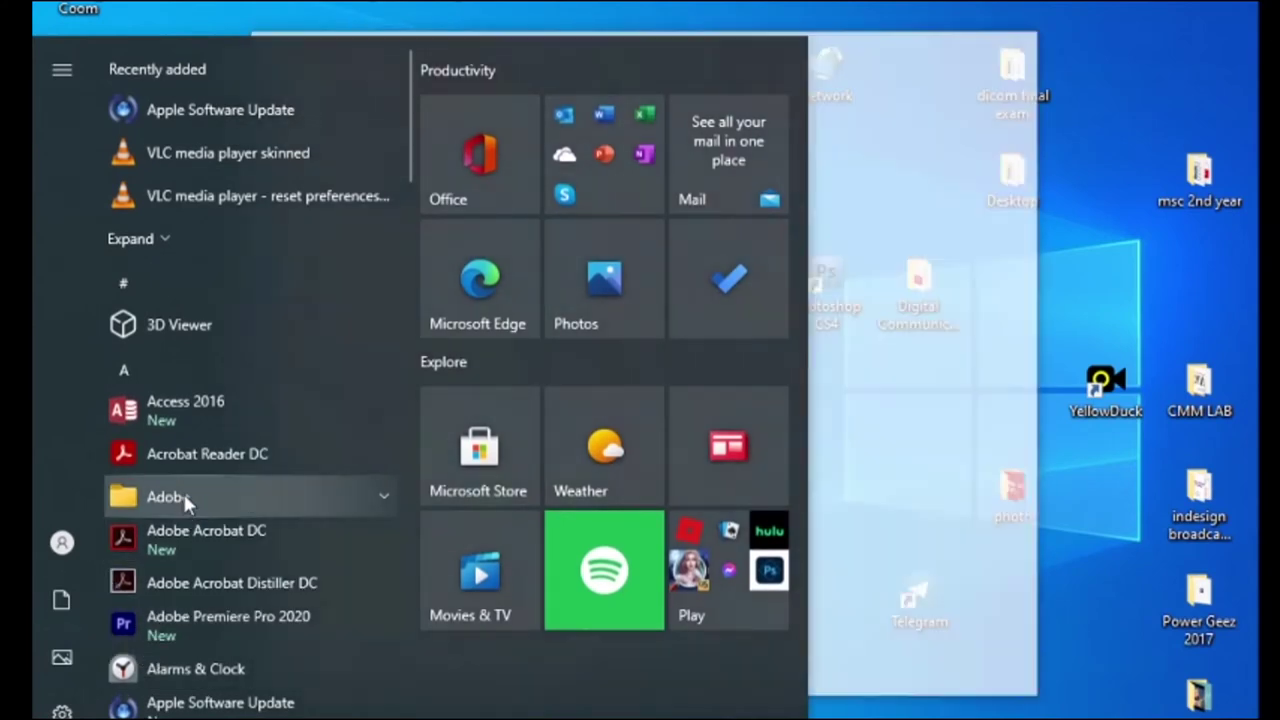
click(184, 497)
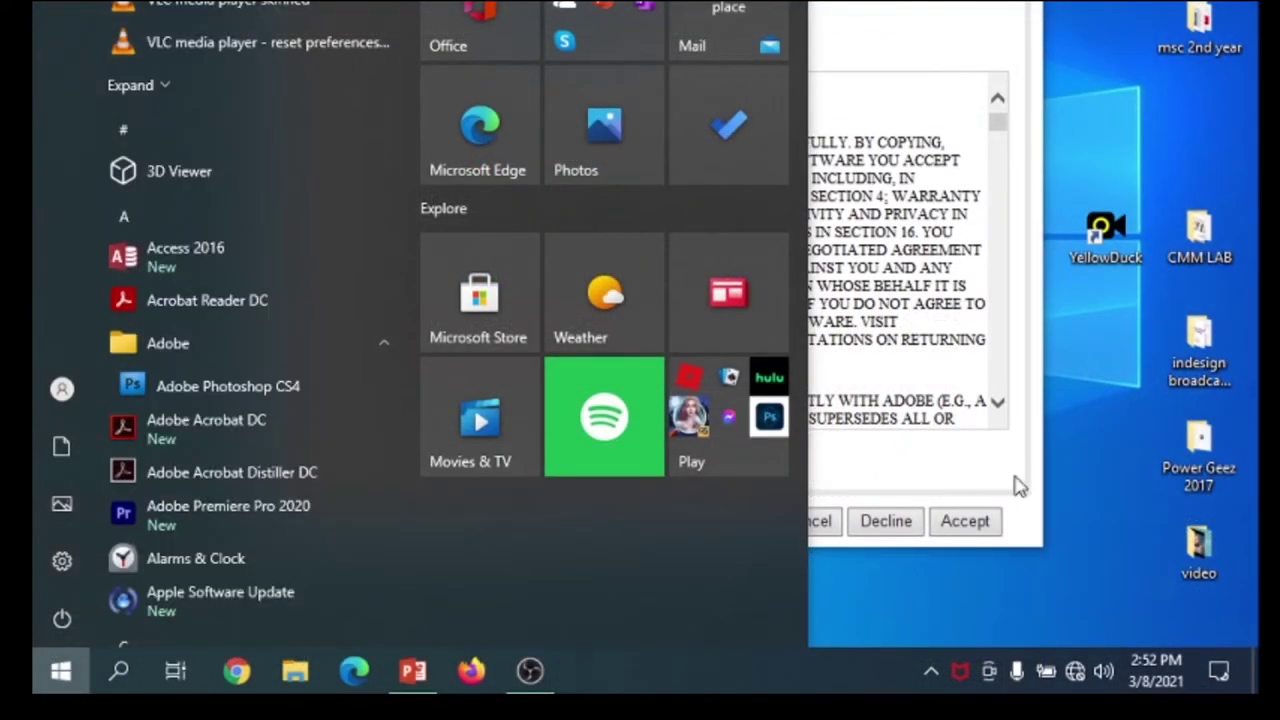
click(965, 520)
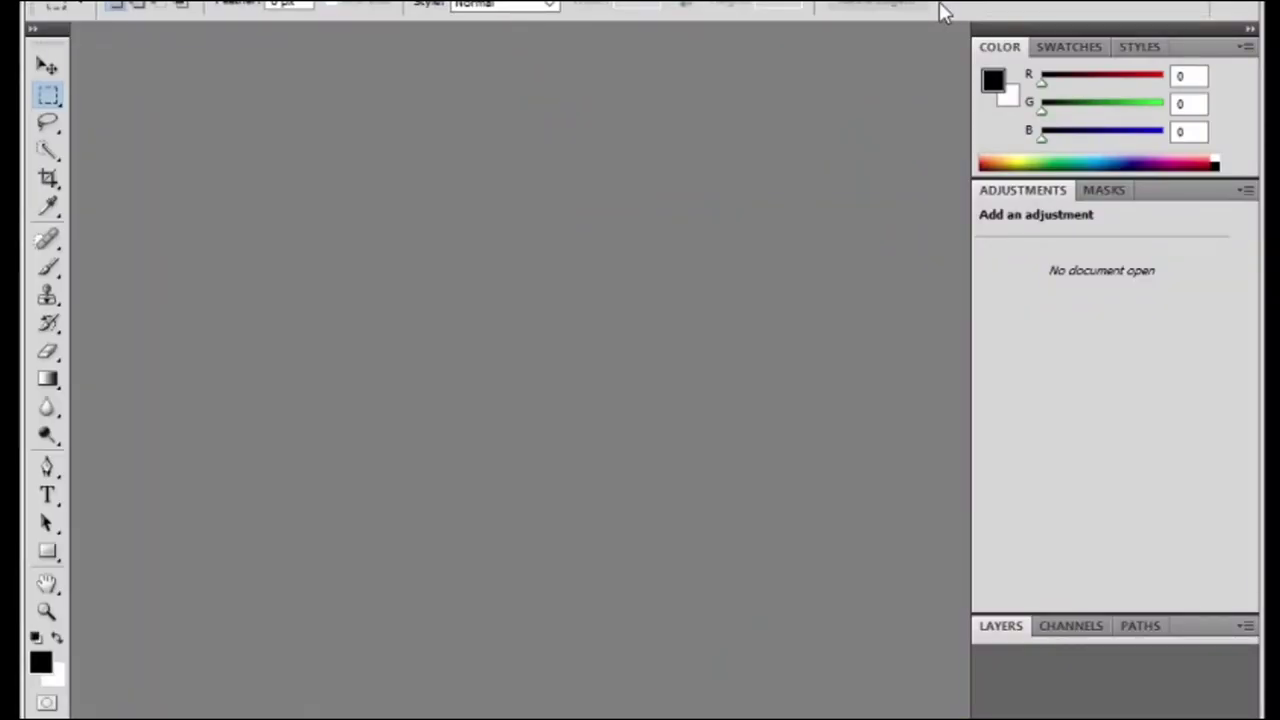
Open the New document dialog, cancel once, and reopen it at the default 7 × 5 inch size.
click(90, 4)
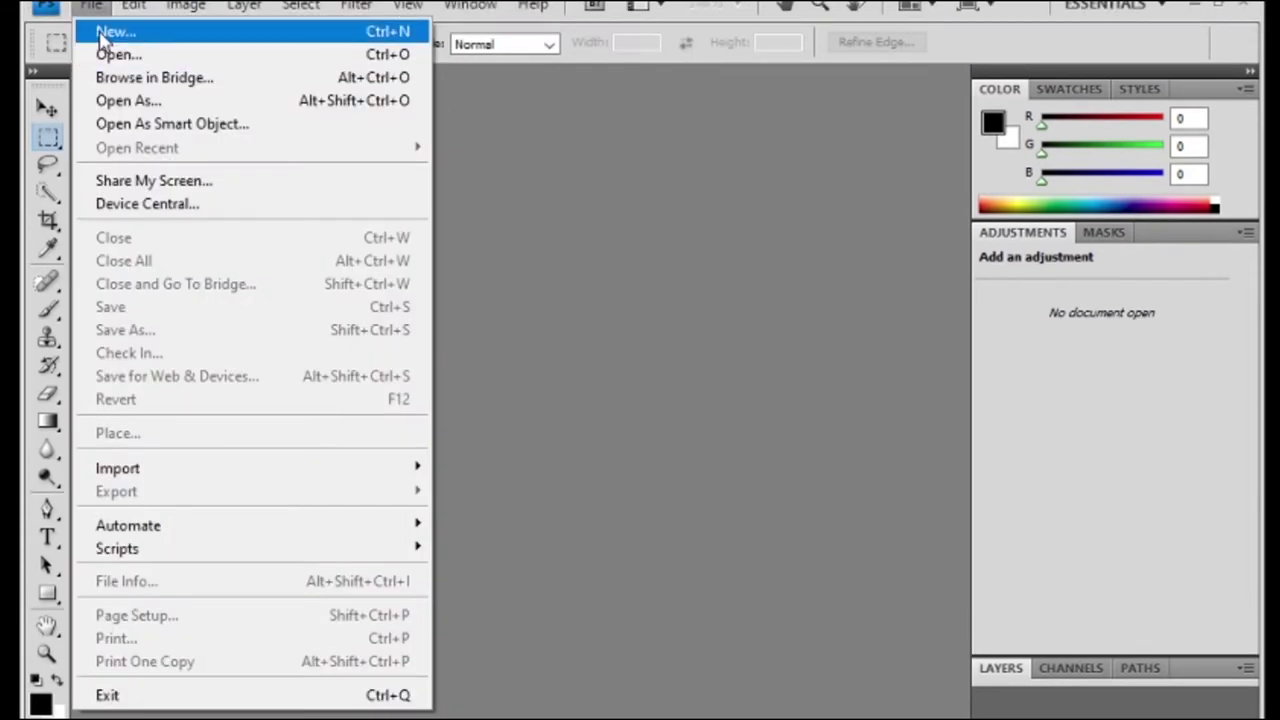
click(110, 32)
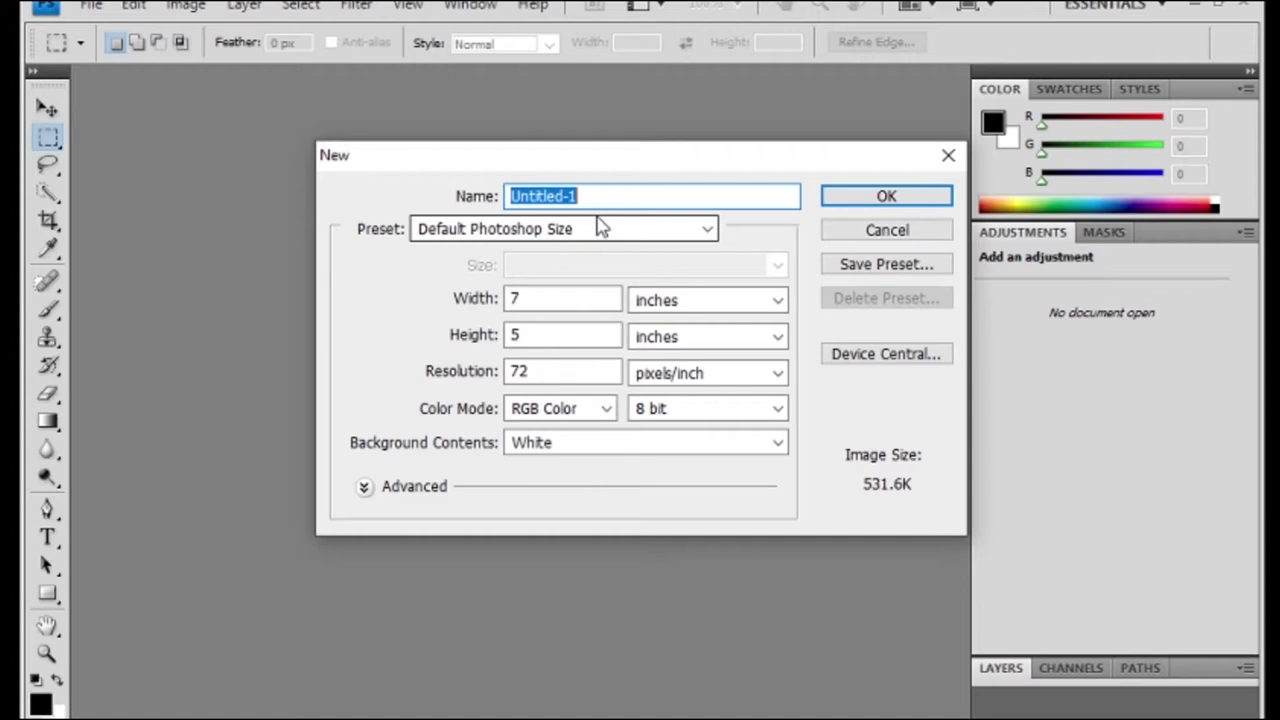
click(708, 230)
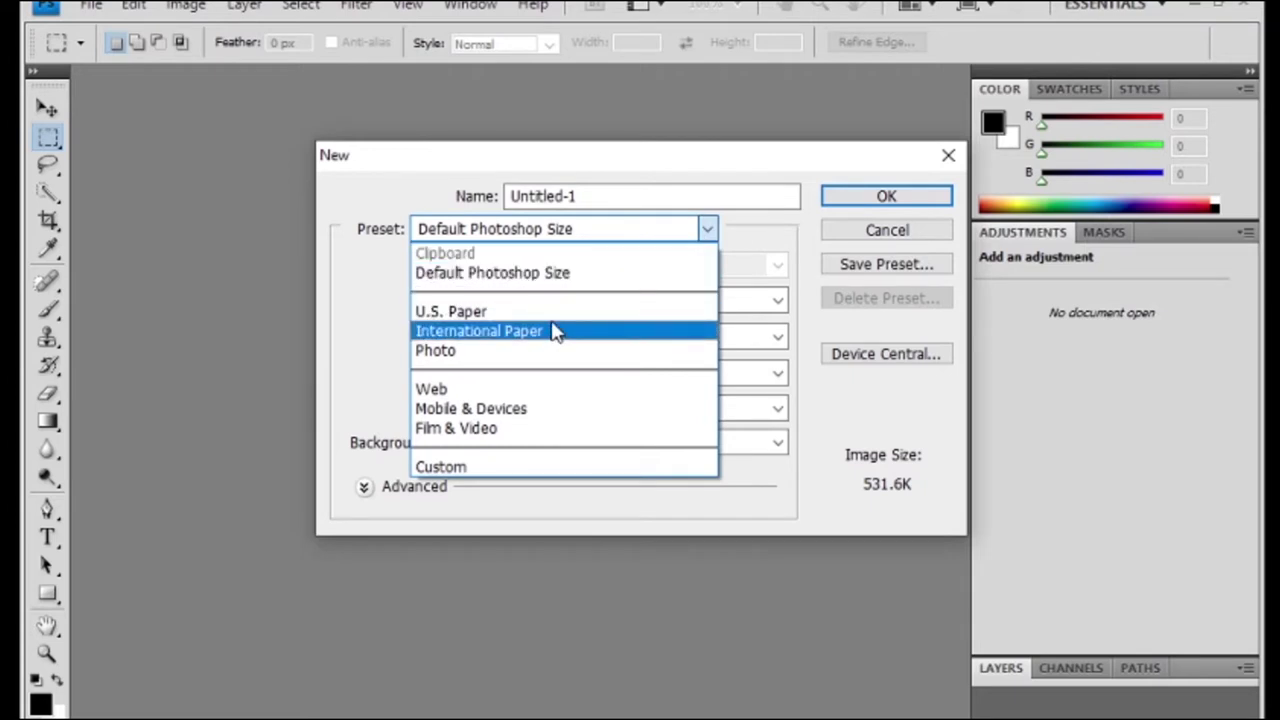
click(938, 168)
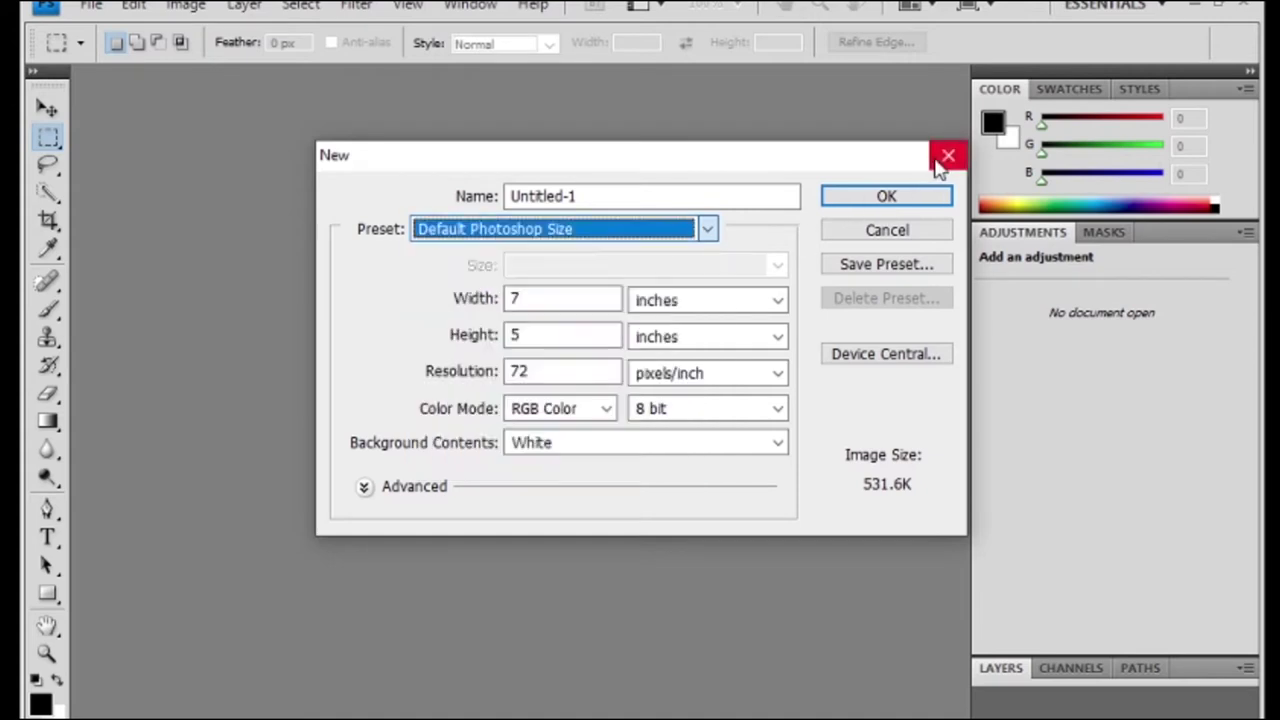
click(946, 158)
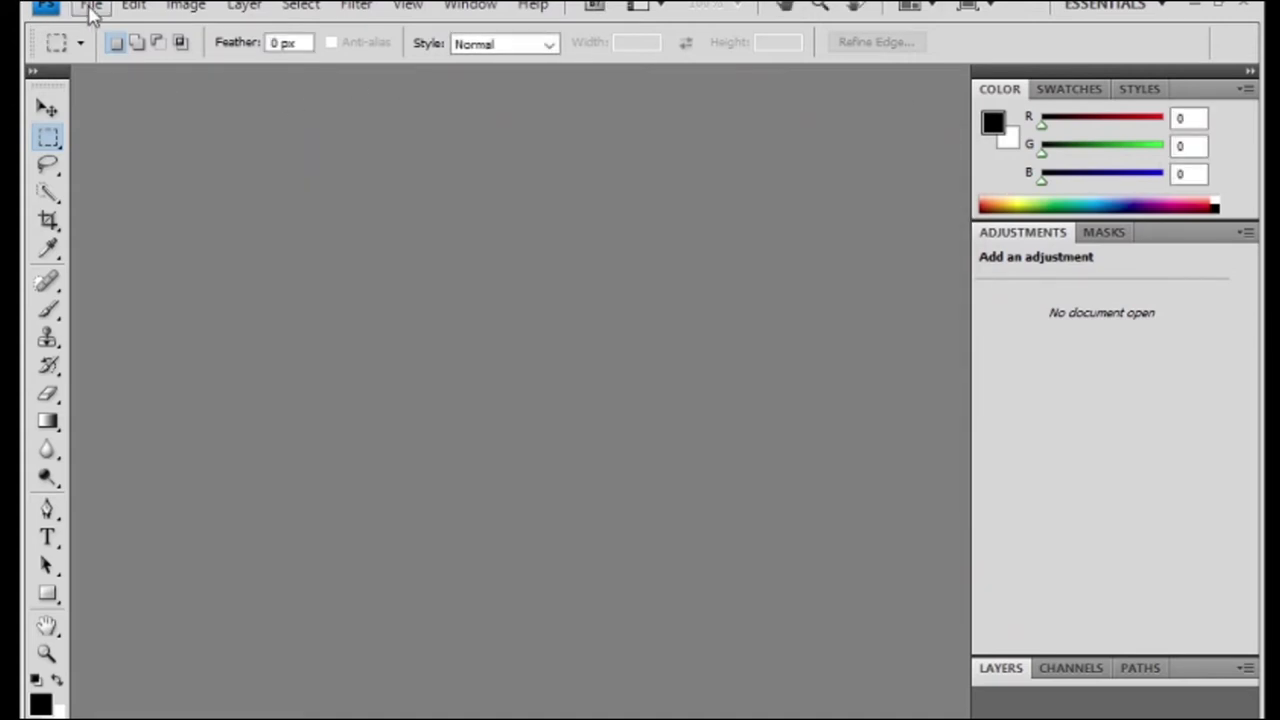
click(91, 8)
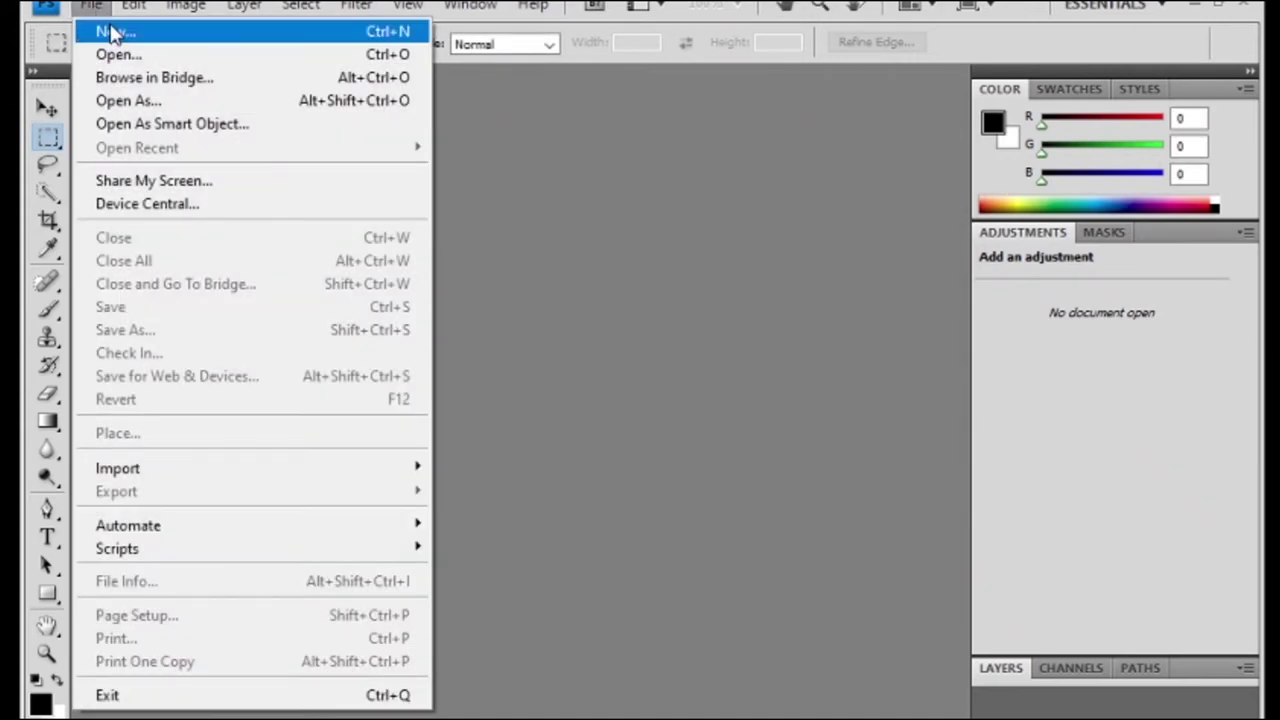
click(104, 31)
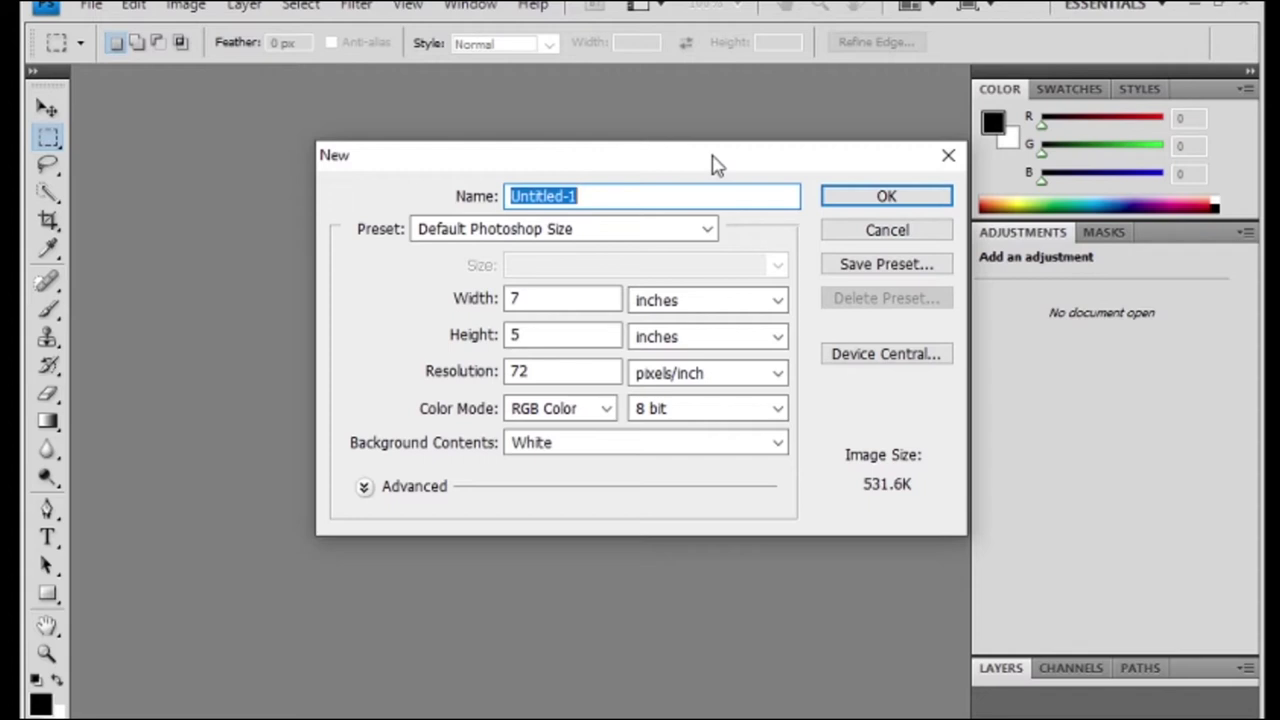
Choose the International Paper preset at A4 size, with width and height in centimetres.
click(680, 236)
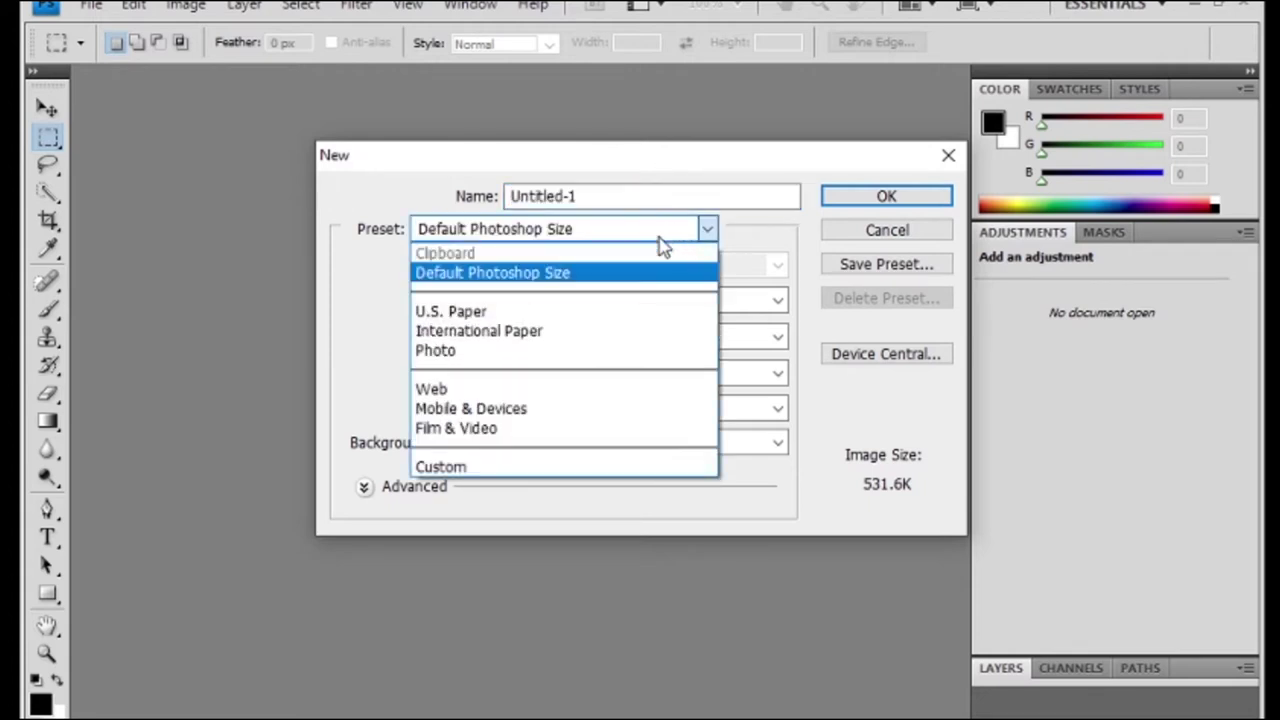
click(479, 336)
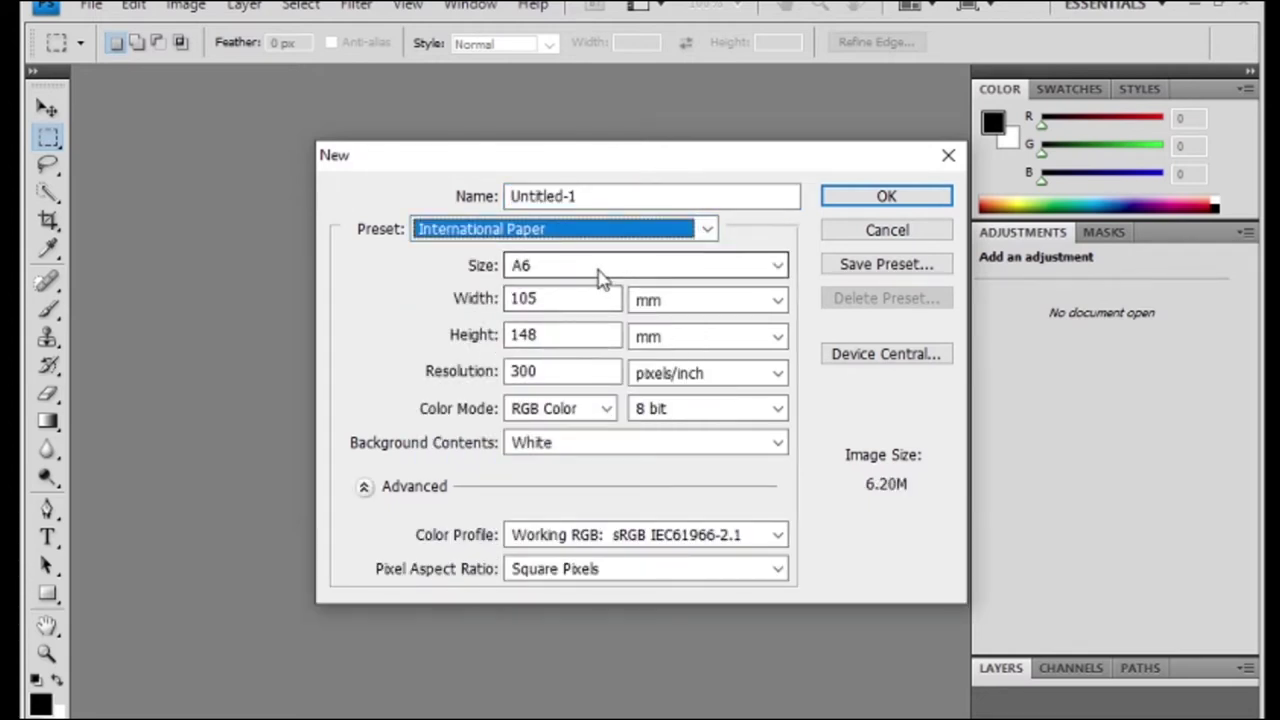
click(600, 268)
click(569, 328)
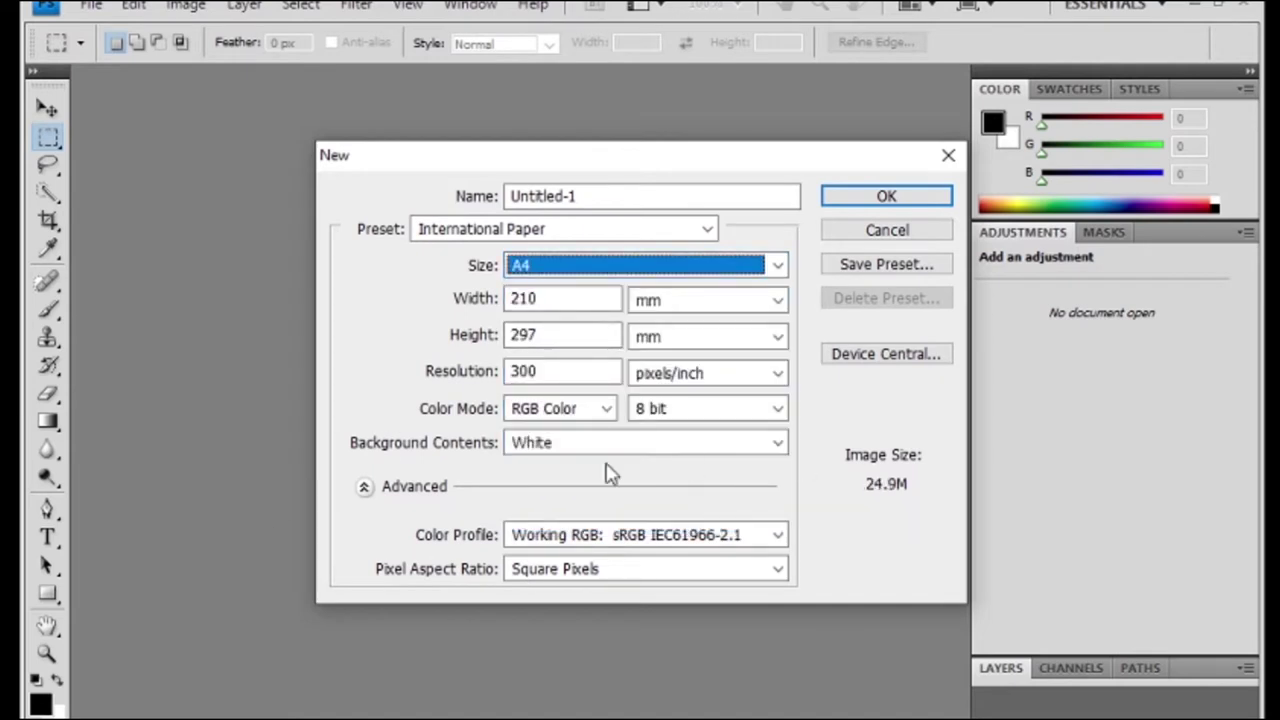
click(563, 297)
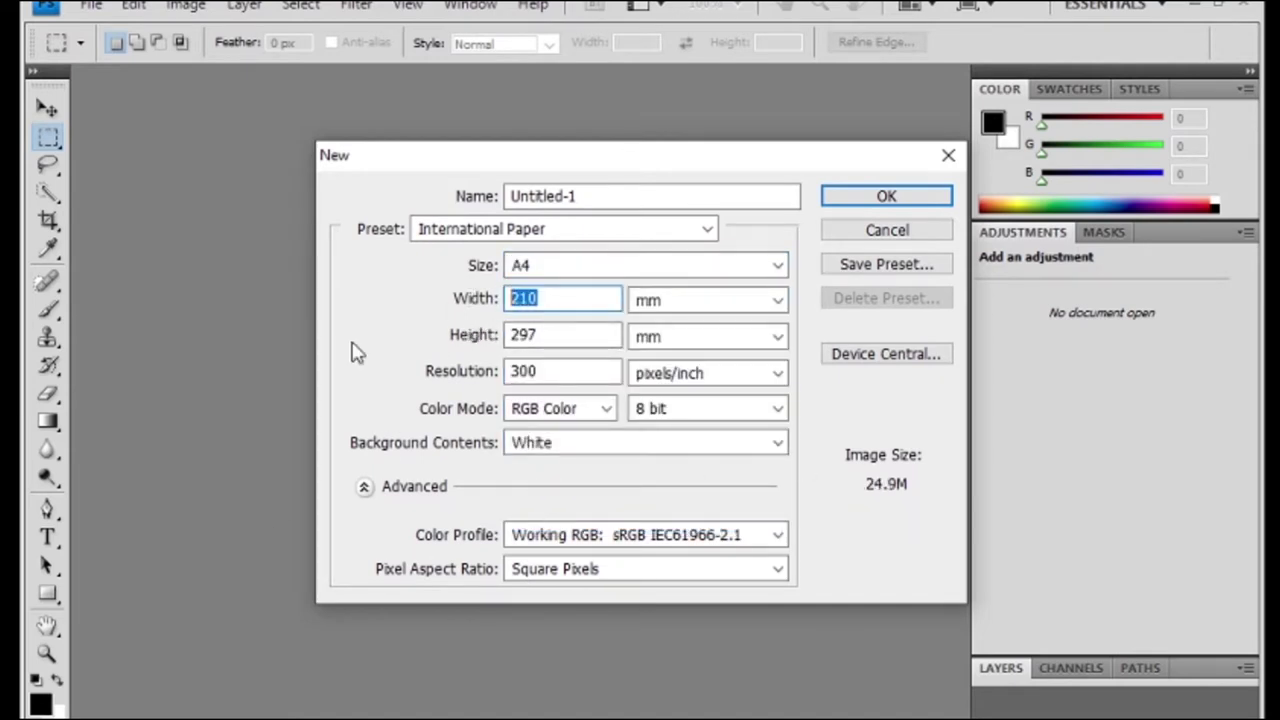
click(772, 302)
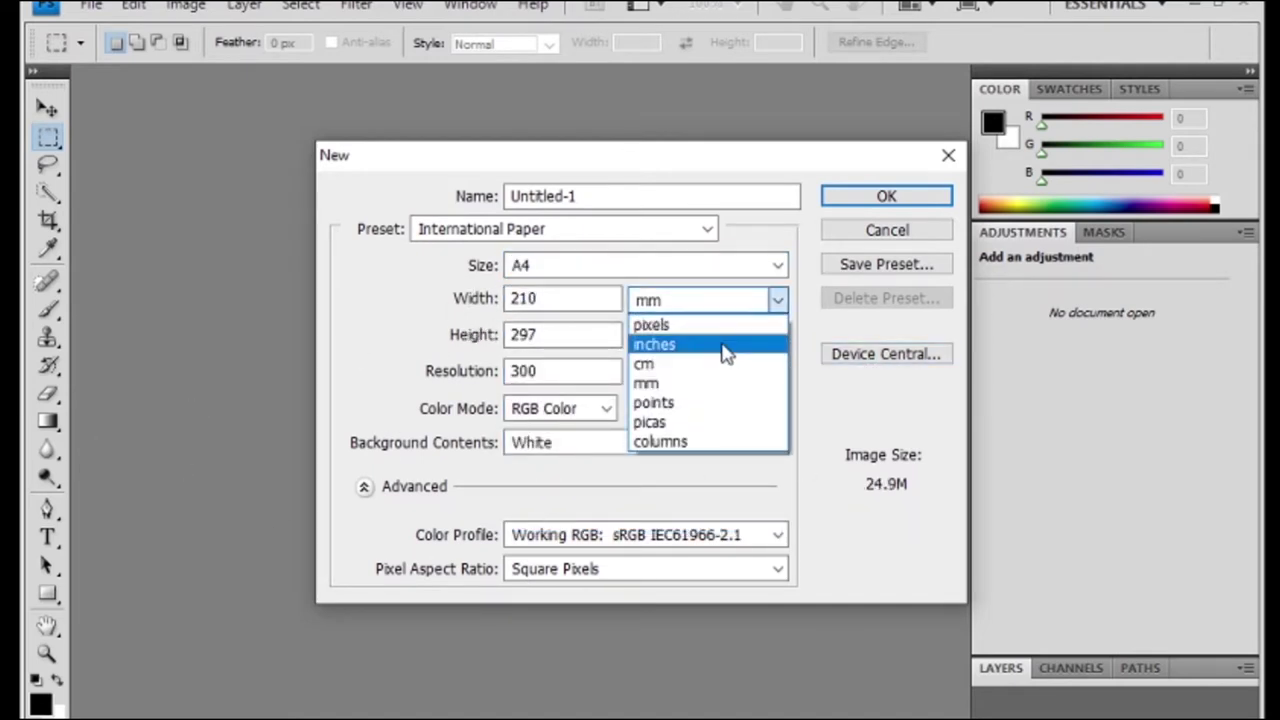
click(697, 368)
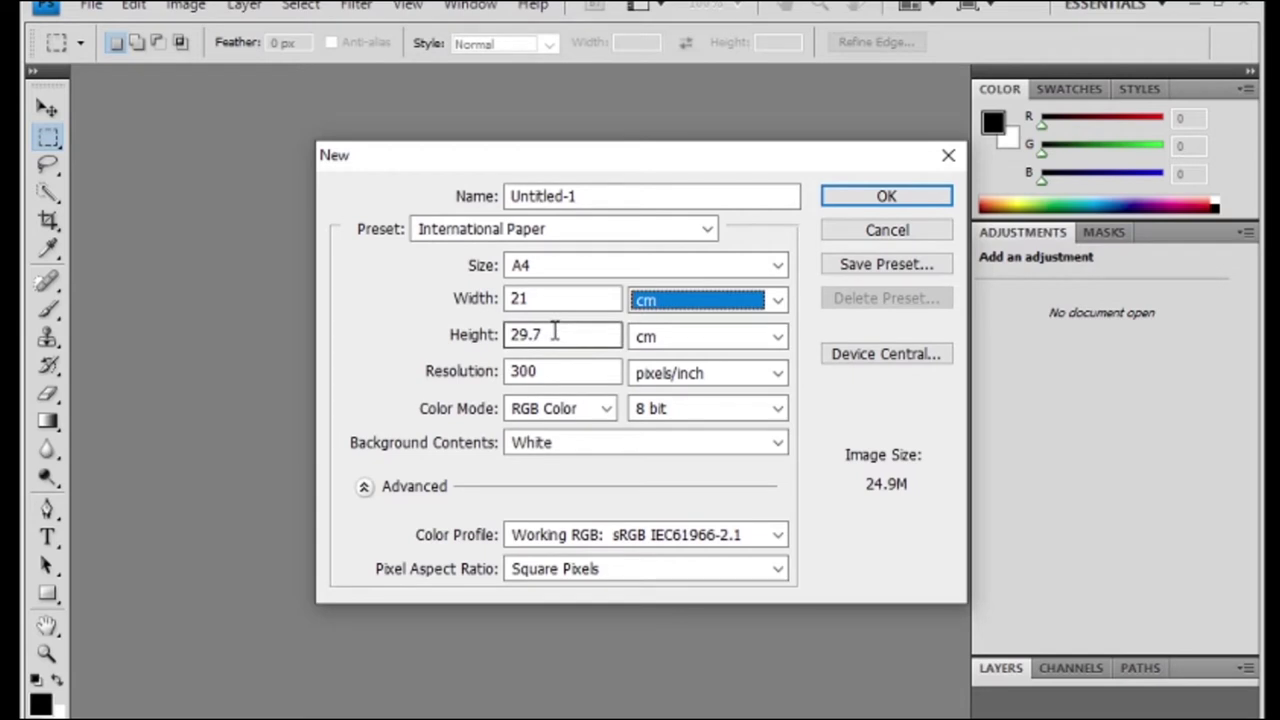
Set the resolution to 200 pixels/cm.
click(560, 372)
text(.1)
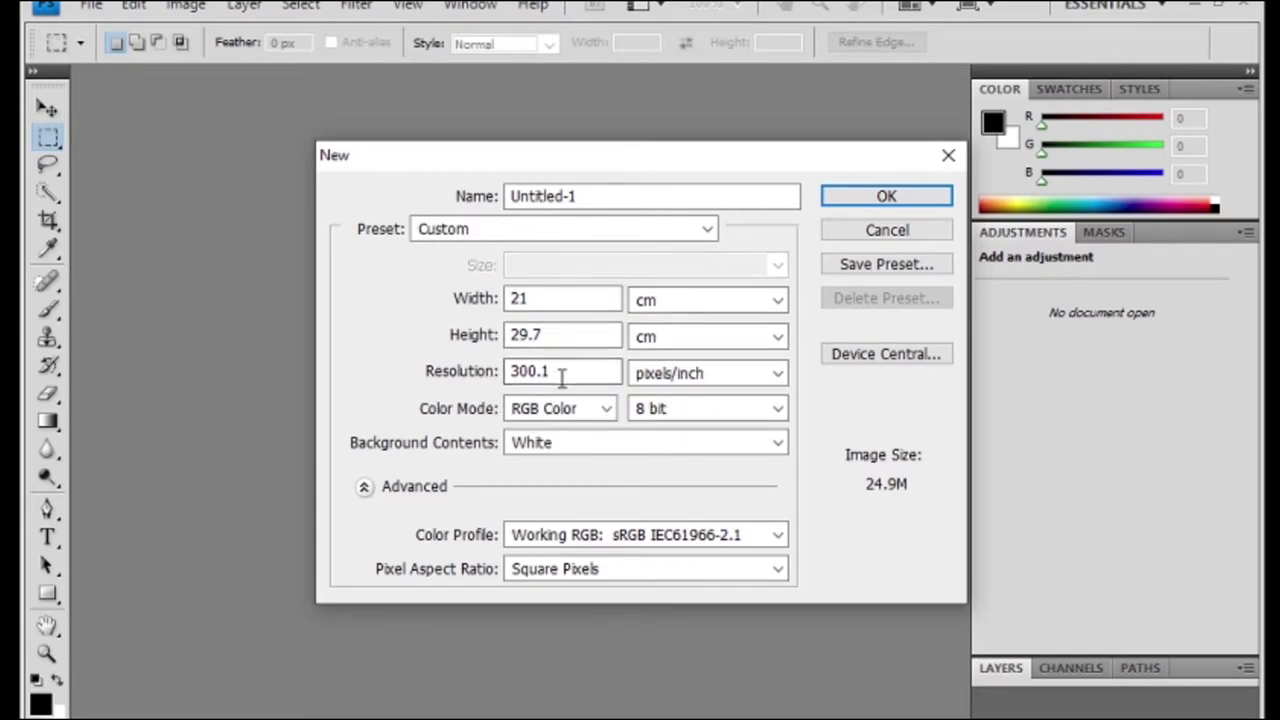
click(757, 378)
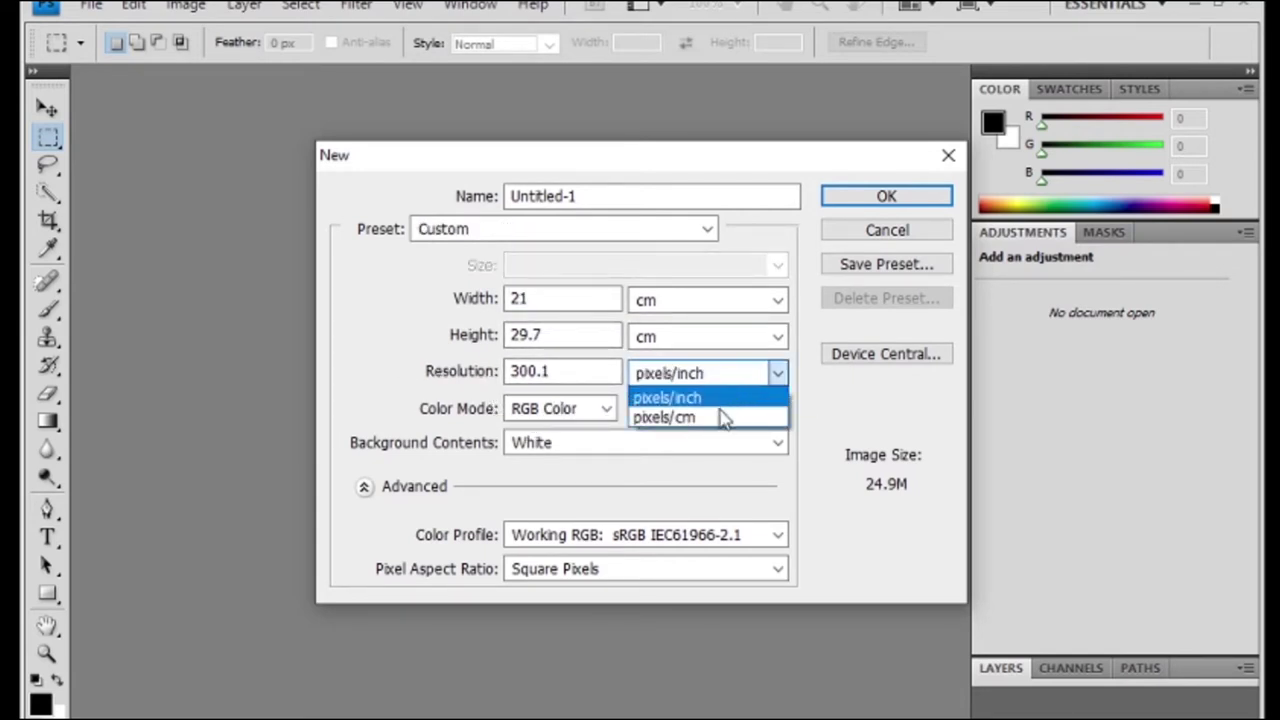
click(724, 418)
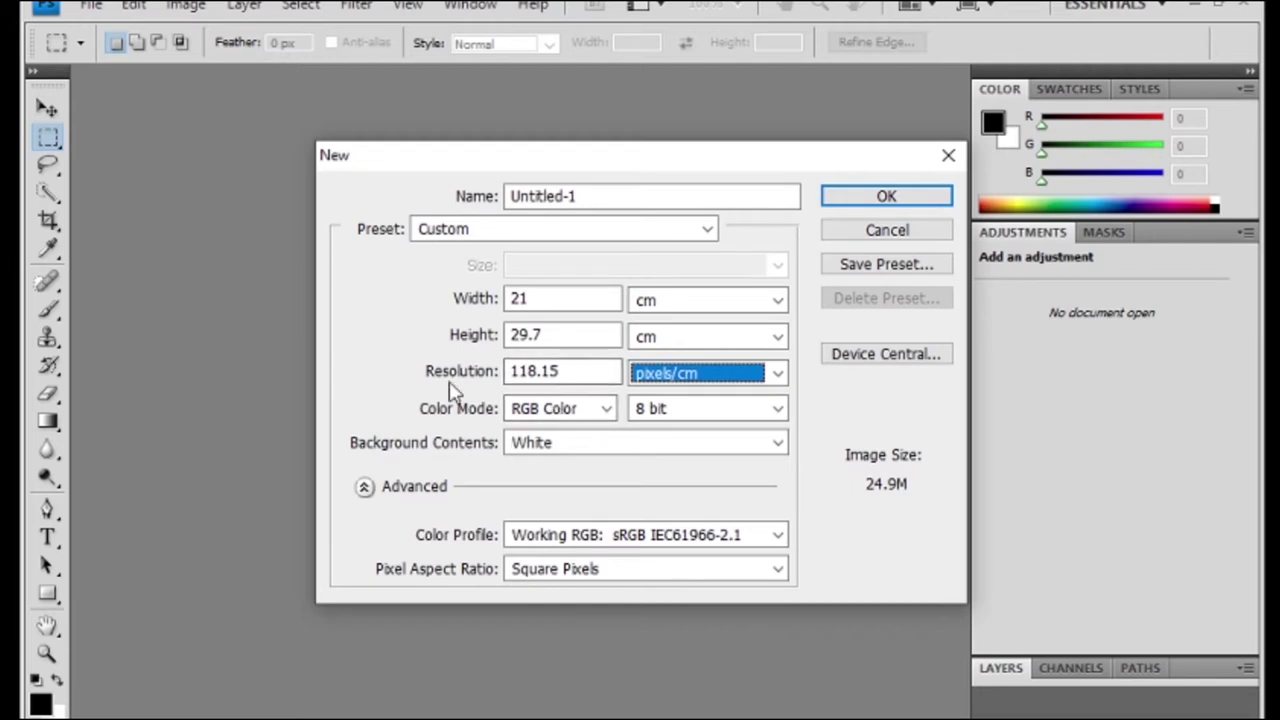
drag(574, 372, 440, 389)
text(2)
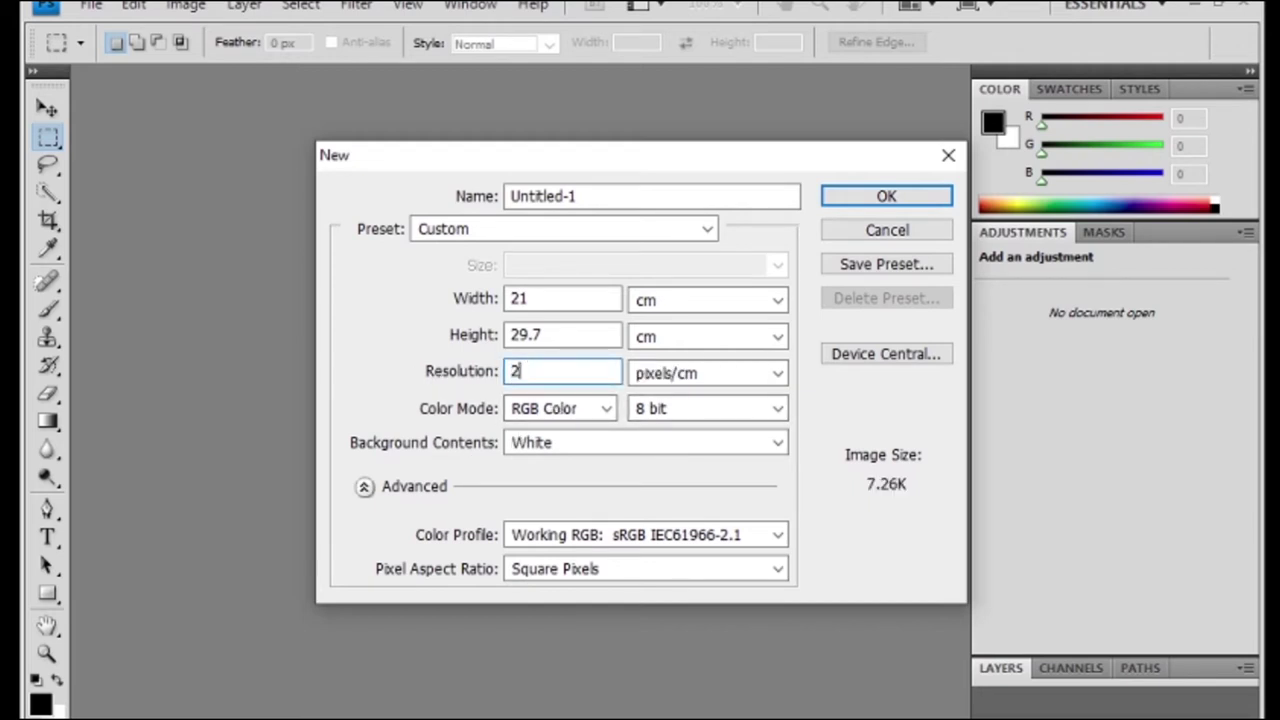
text(00)
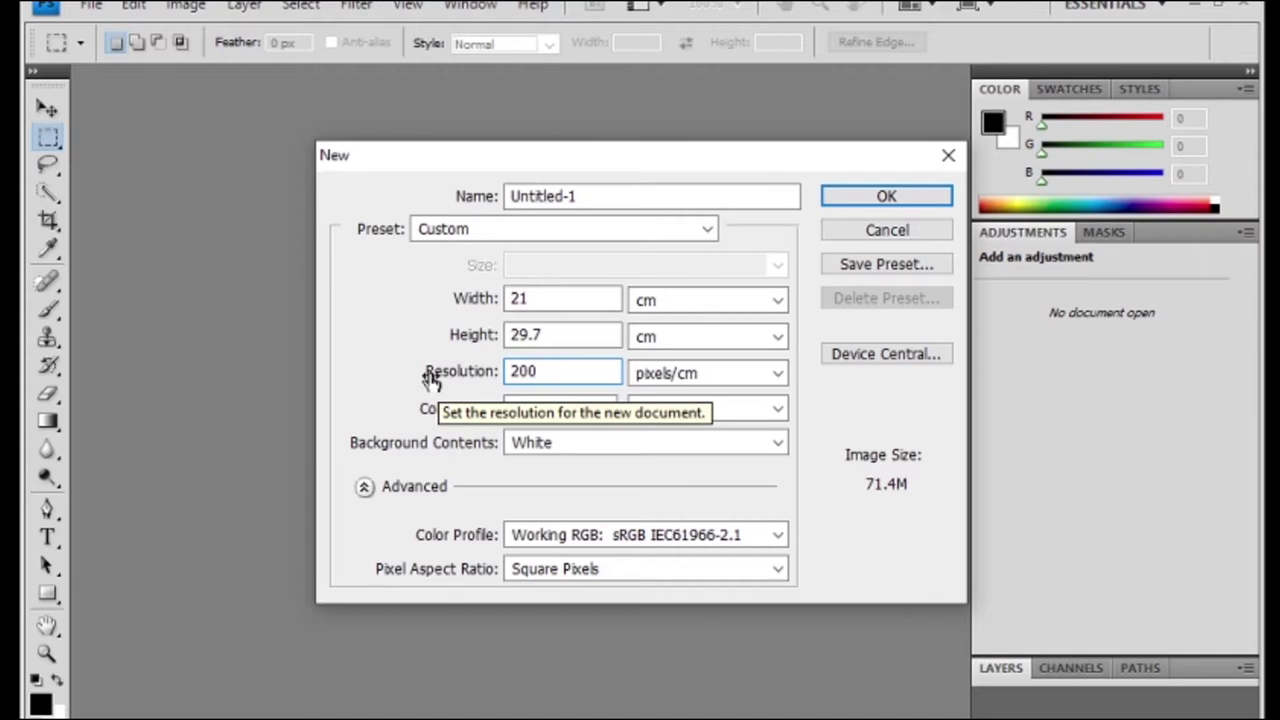
key(shift+Tab)
key(shift+Tab)
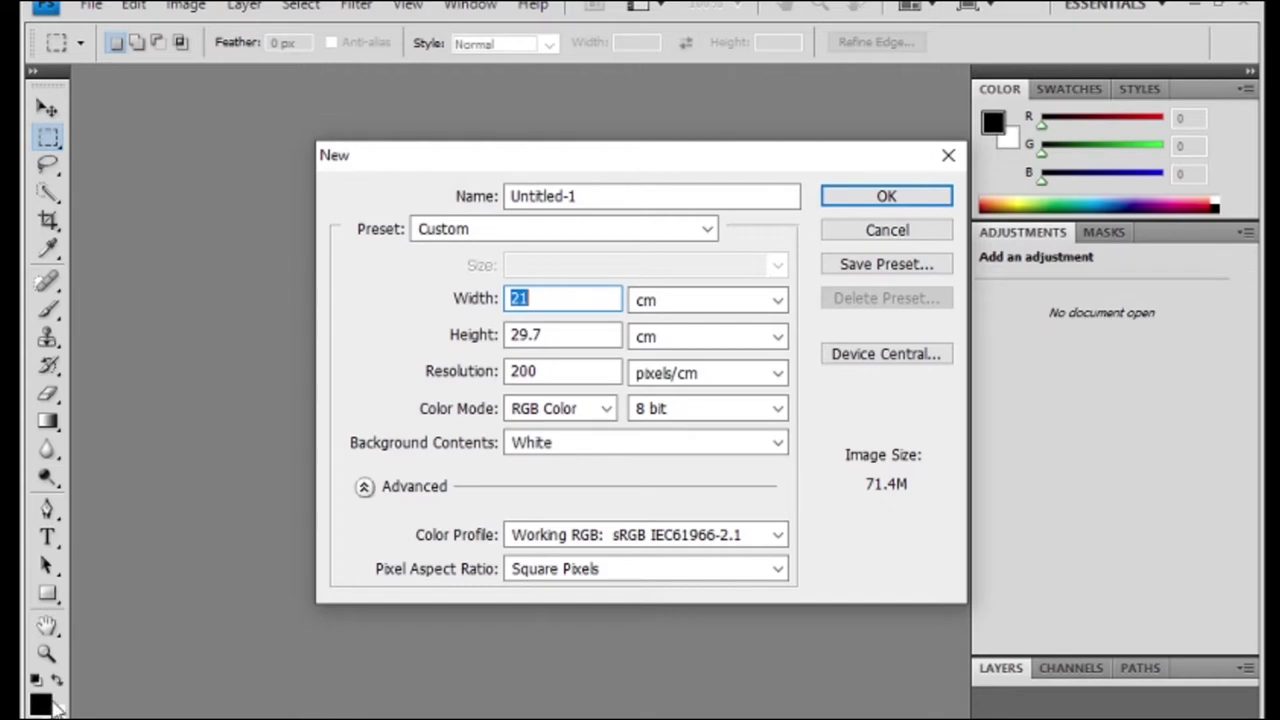
Use RGB Color, 16 bit, White background, collapse Advanced, and create the A4 document.
click(560, 408)
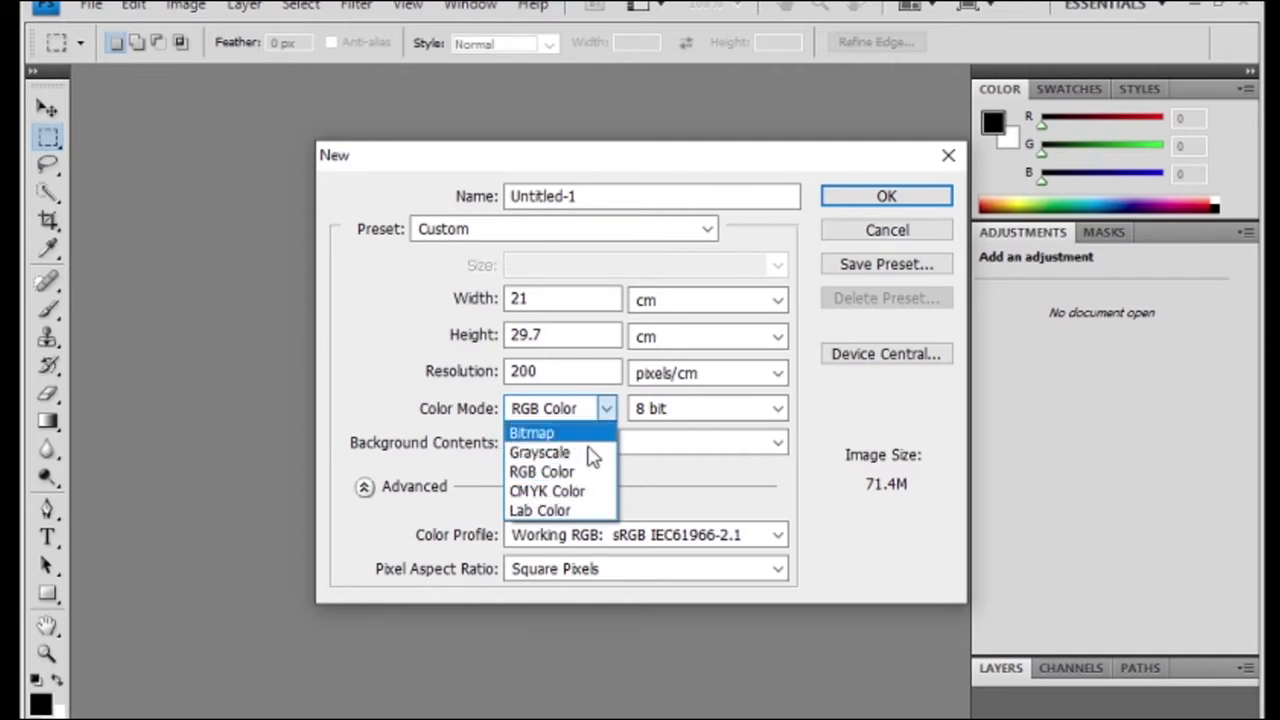
click(556, 471)
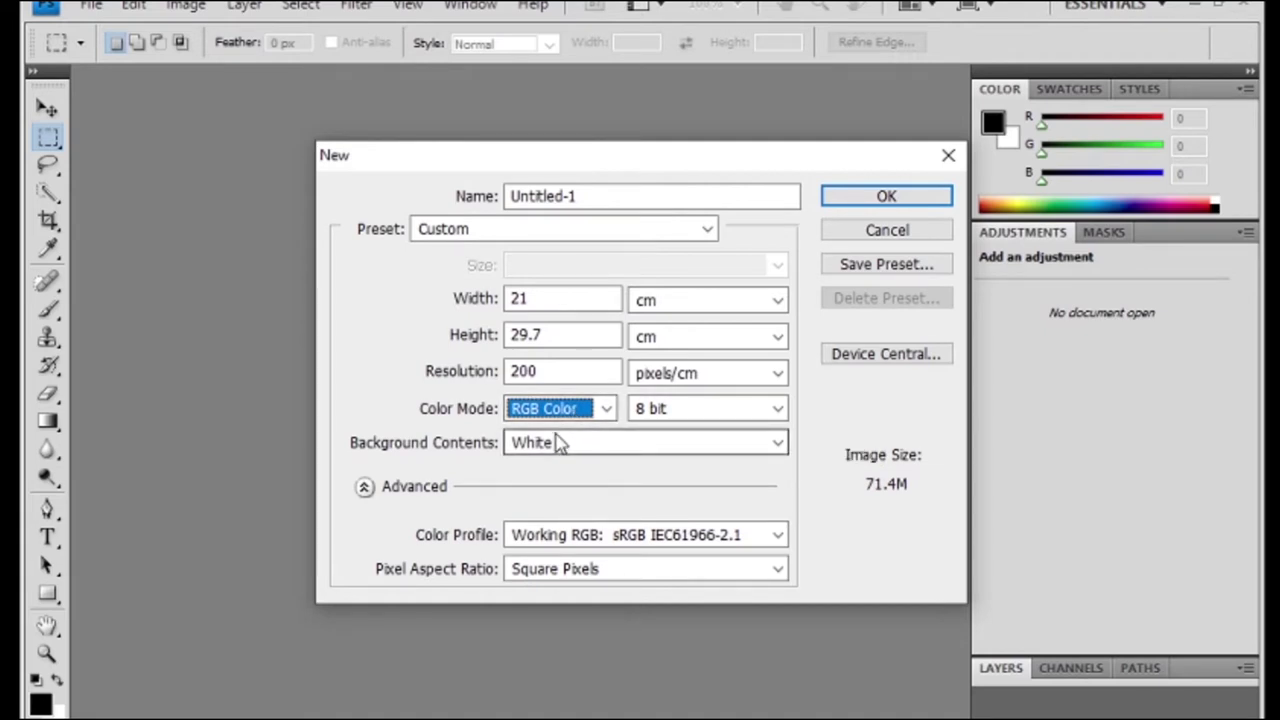
click(694, 410)
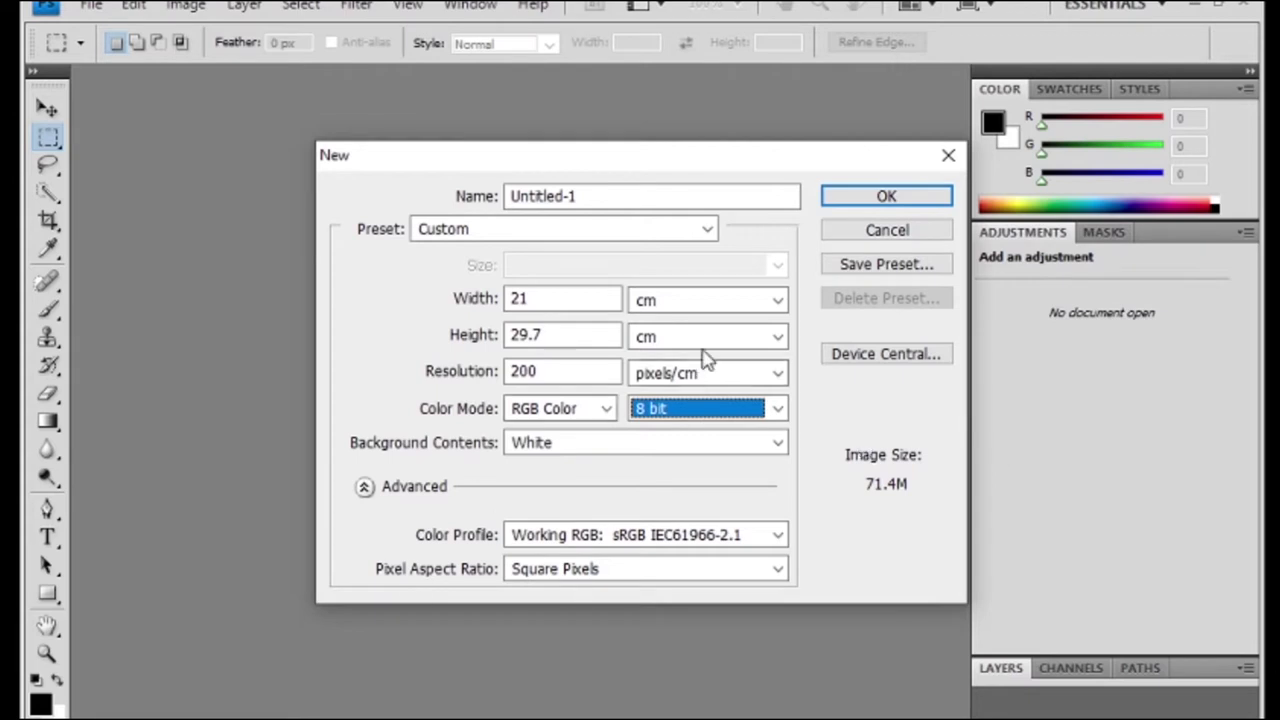
click(728, 416)
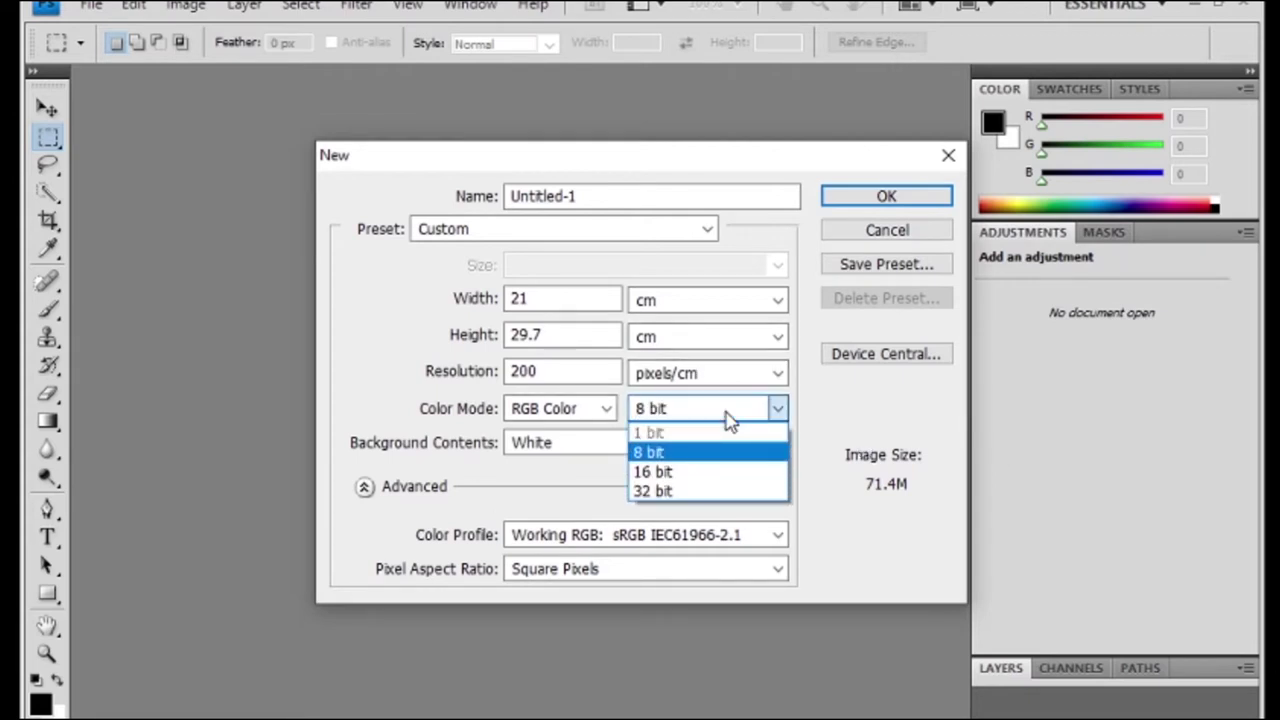
click(698, 471)
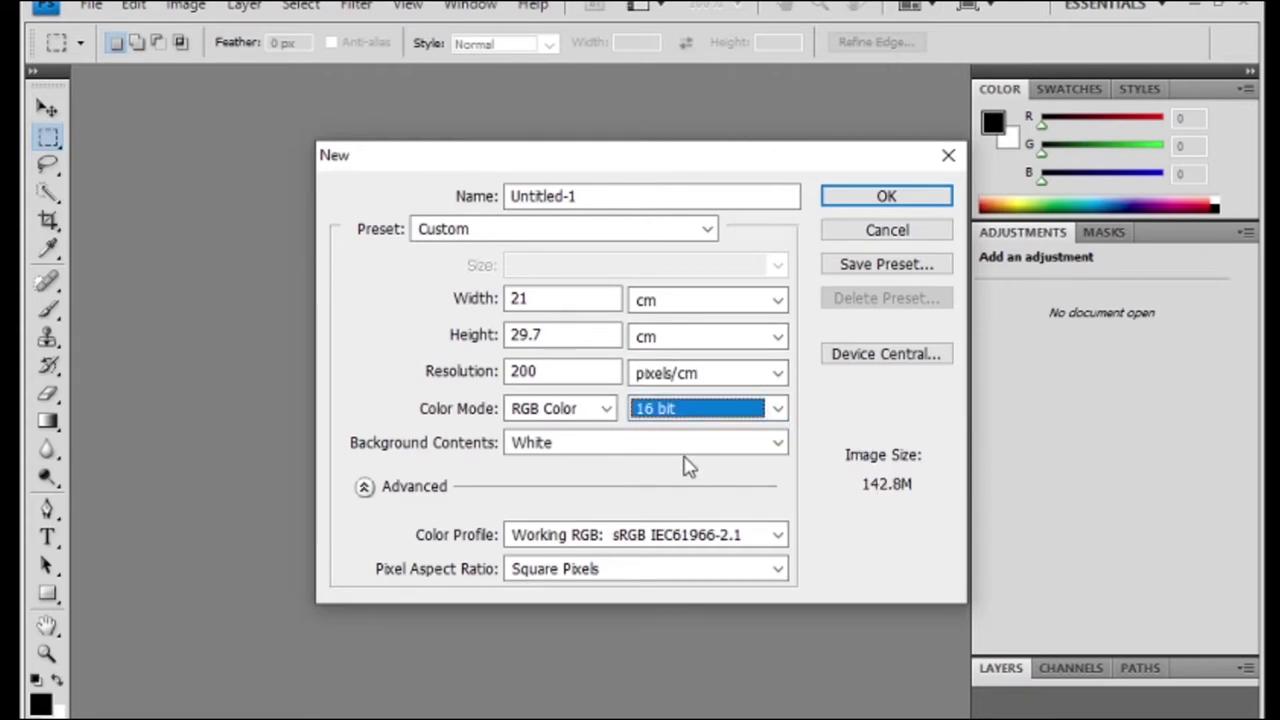
click(585, 452)
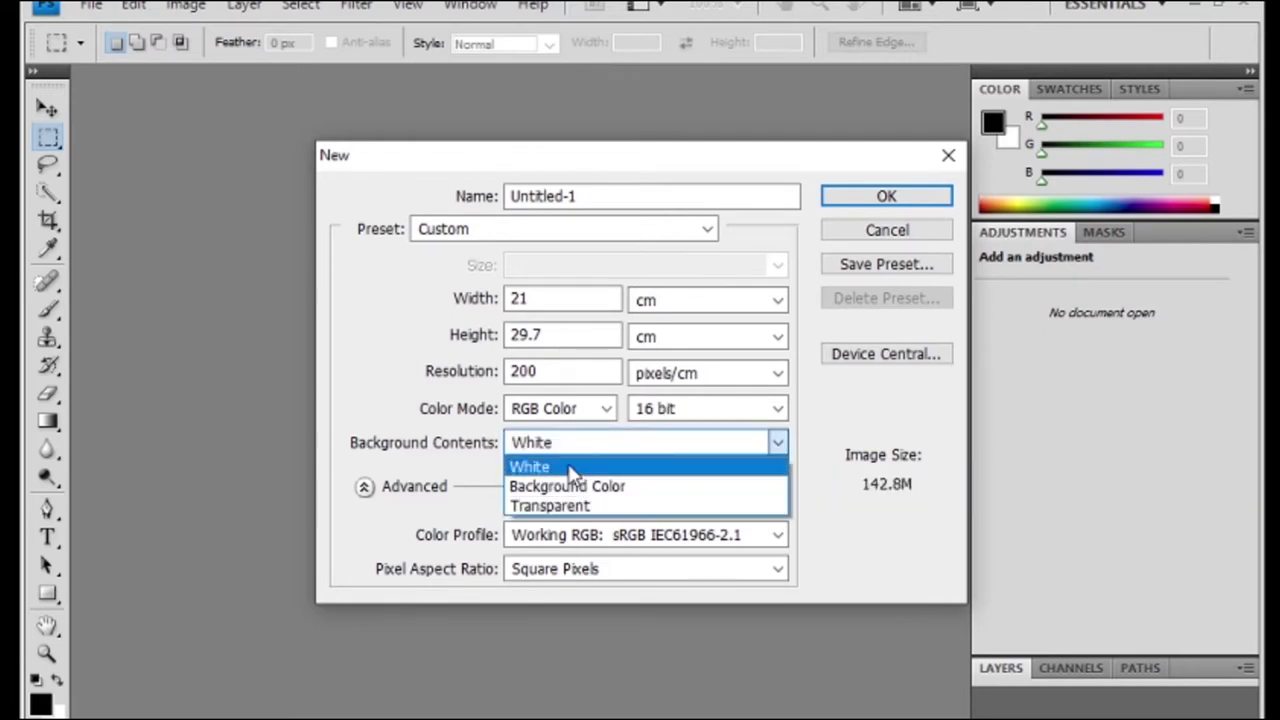
click(572, 472)
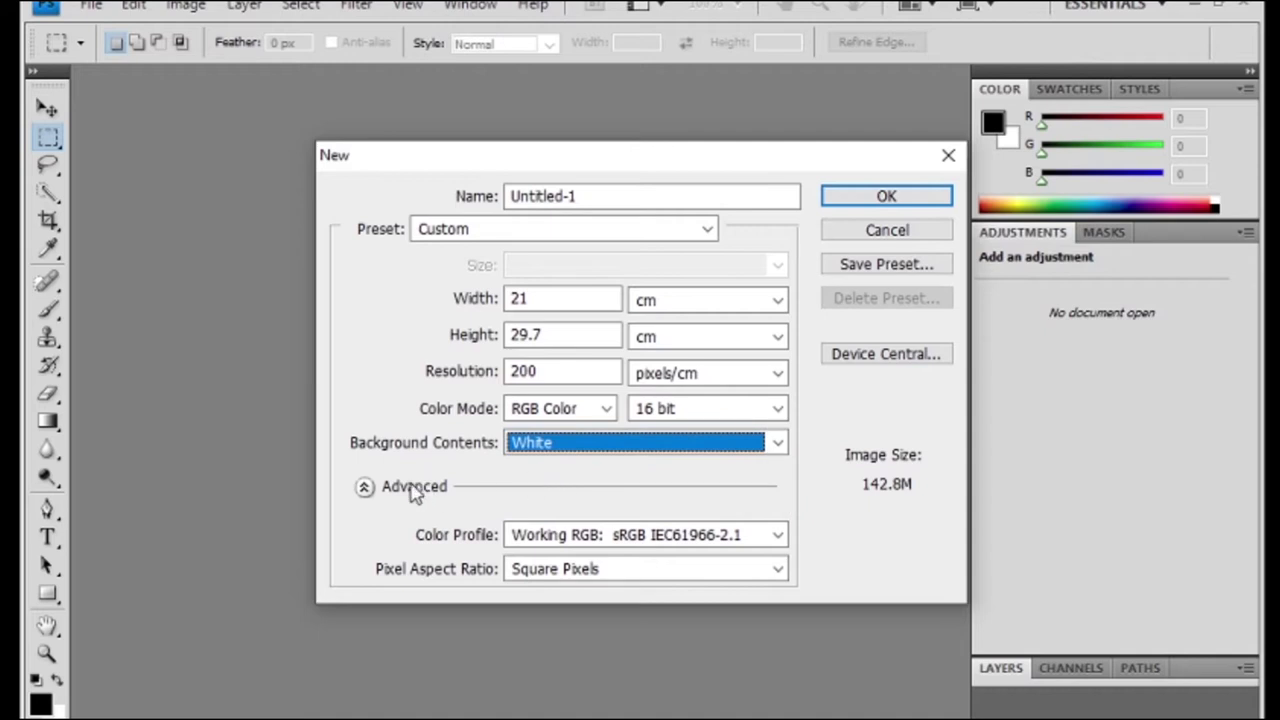
click(364, 487)
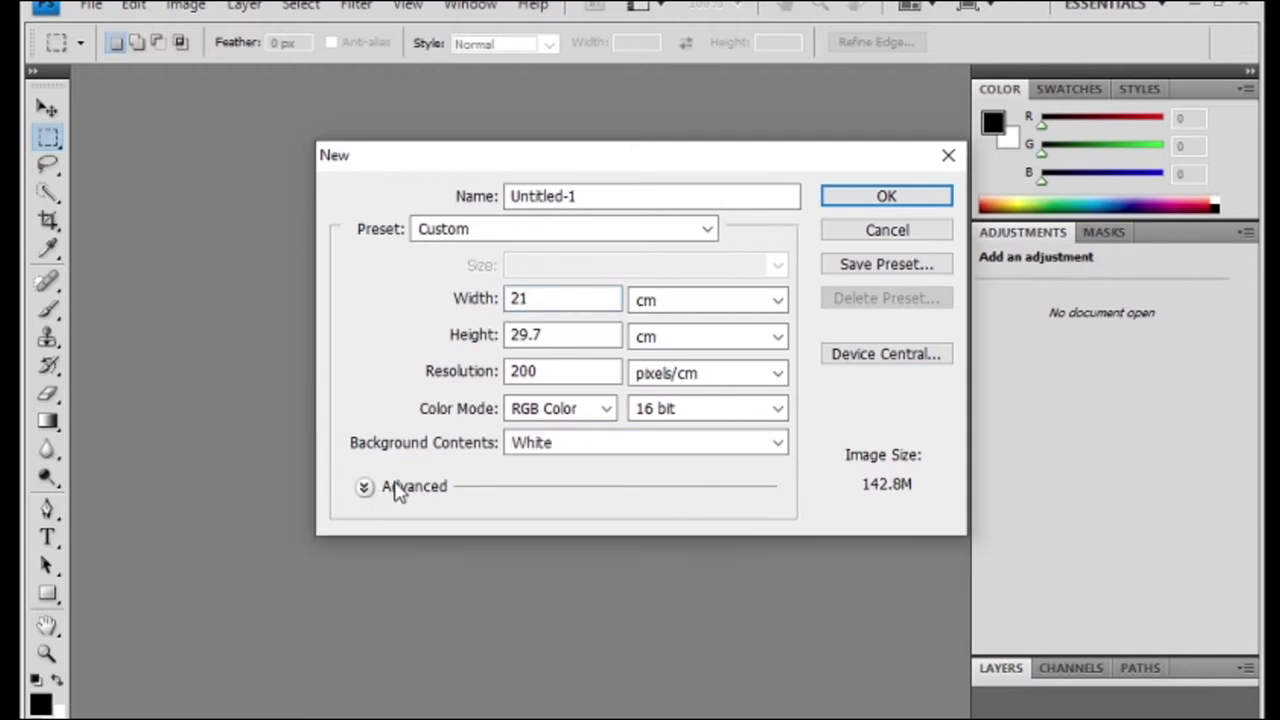
click(906, 205)
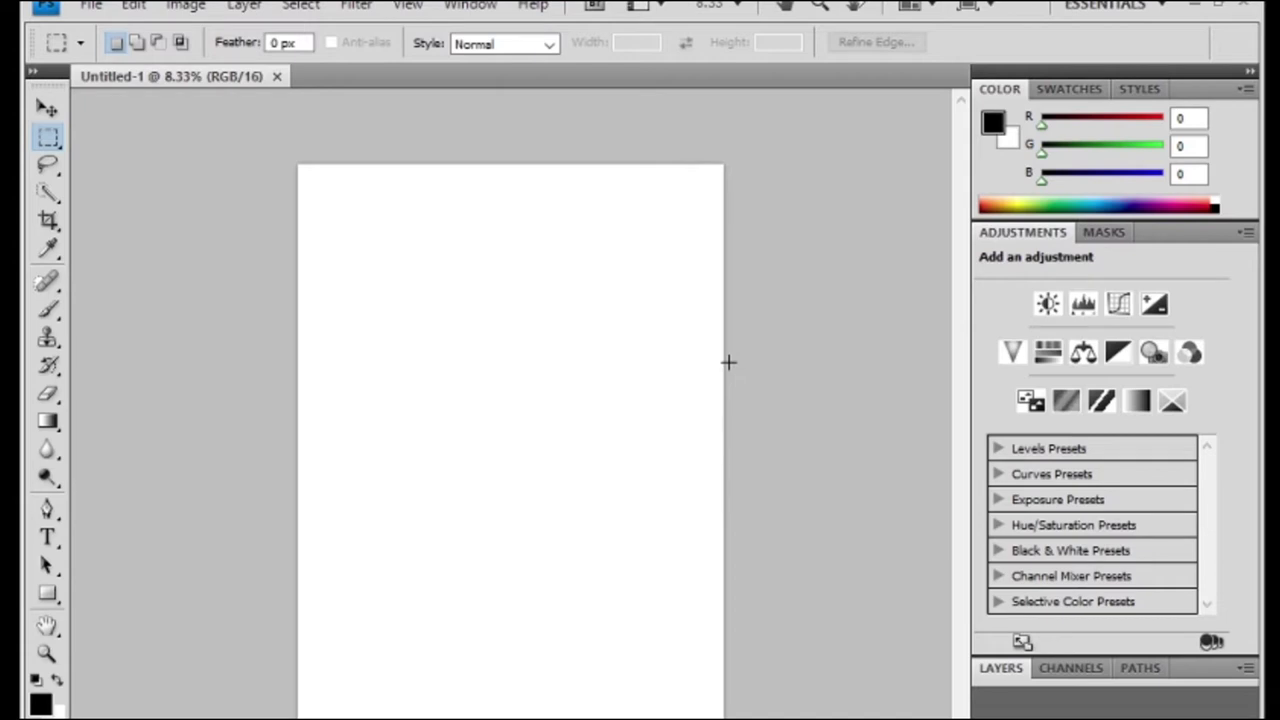
Swap the foreground and background colours back and forth repeatedly.
click(57, 682)
click(57, 682)
click(57, 682)
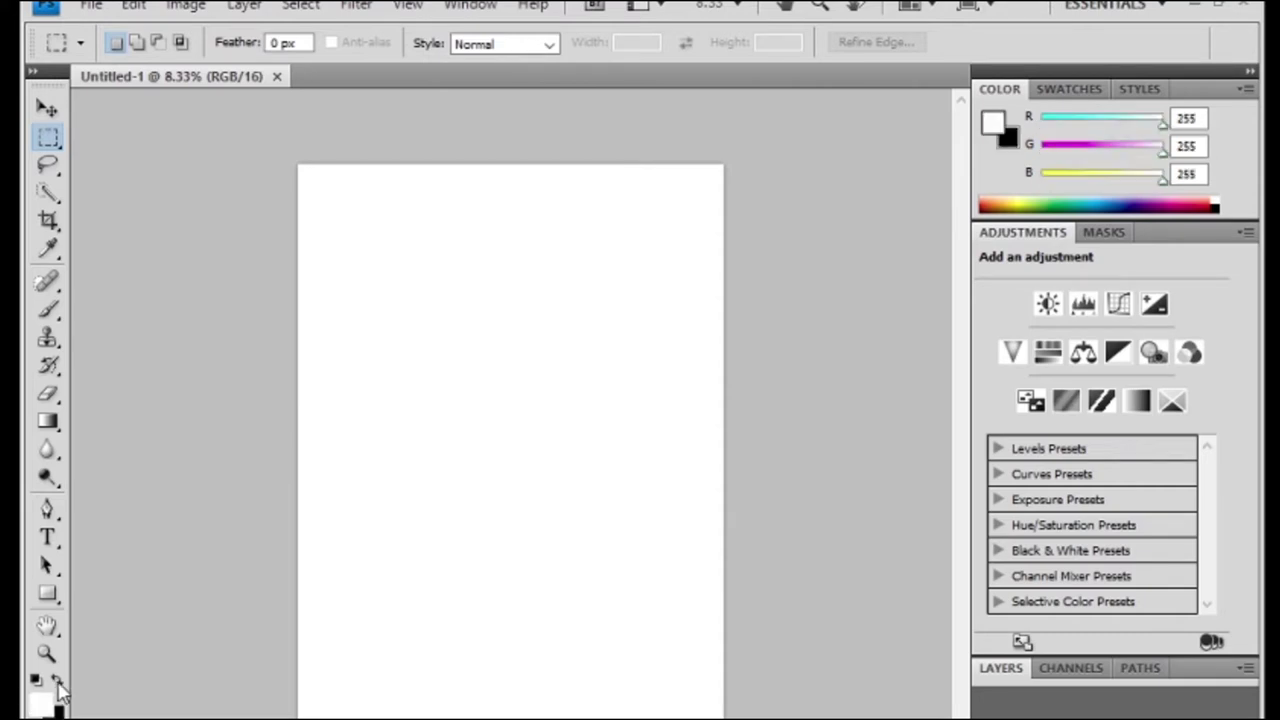
click(57, 682)
click(57, 682)
click(57, 682)
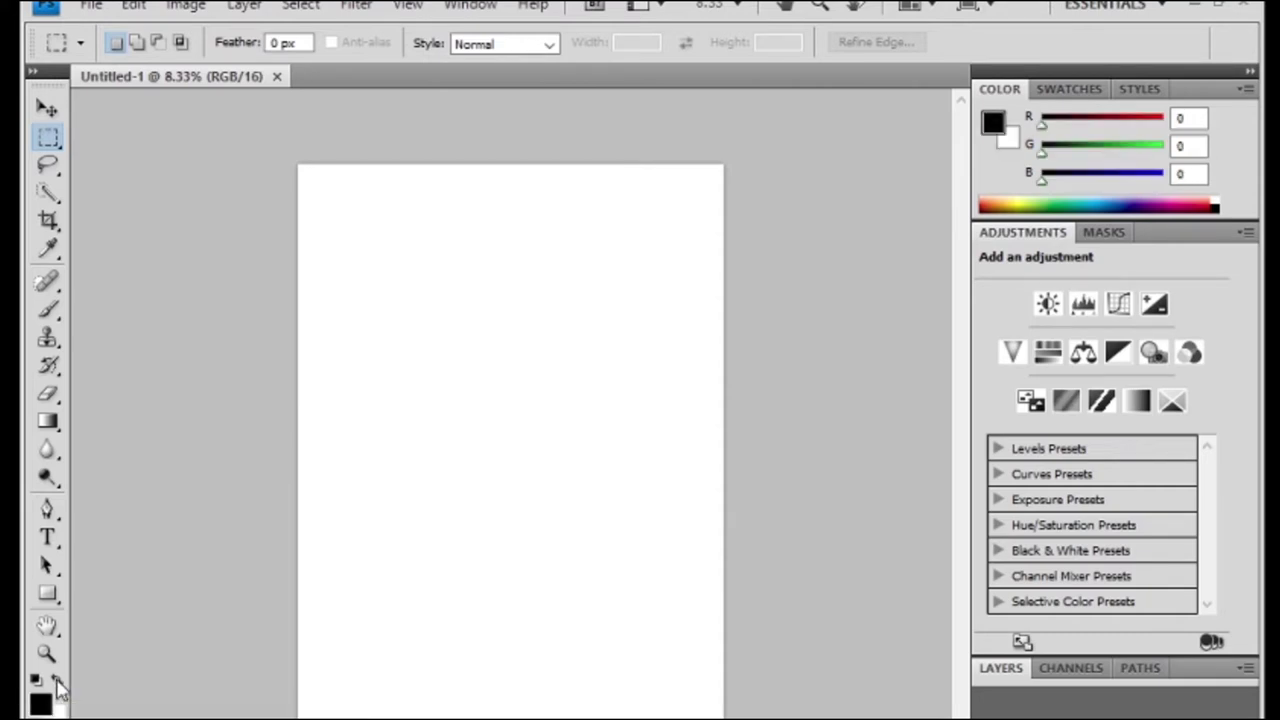
click(57, 682)
click(57, 682)
click(57, 682)
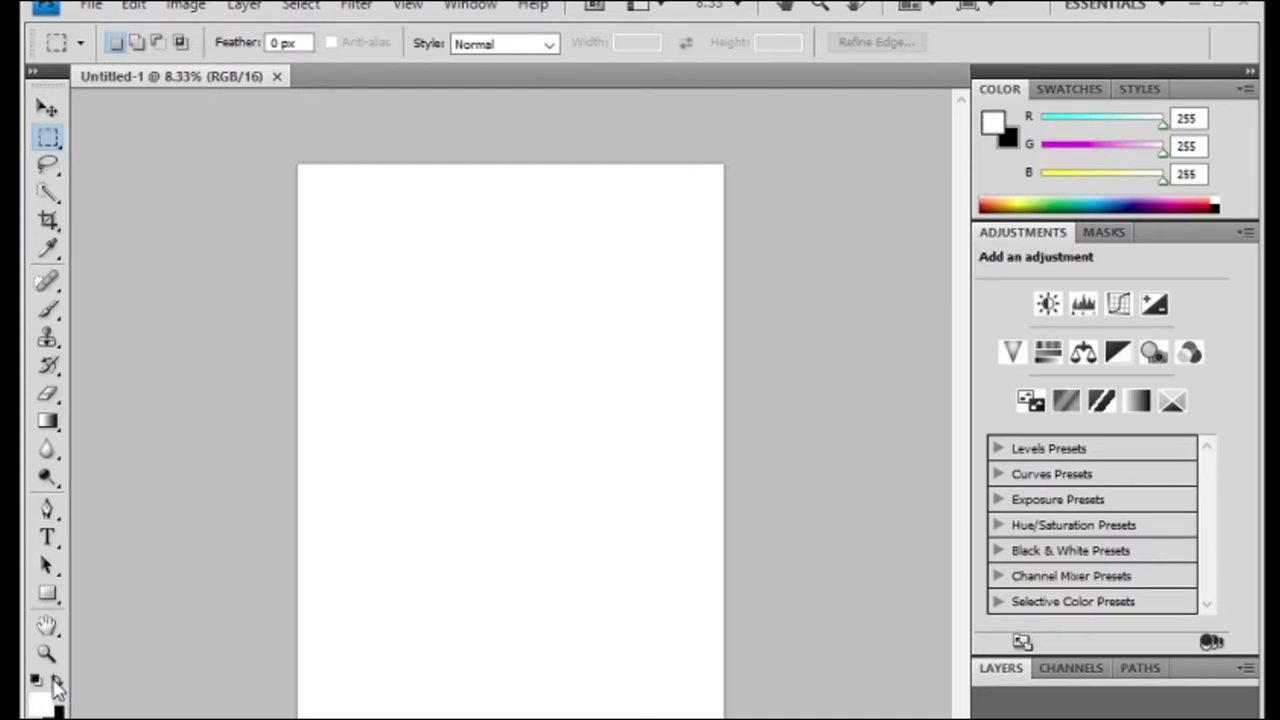
click(57, 682)
click(57, 682)
Set the foreground colour to red (223, 49, 49) with black as background.
click(40, 706)
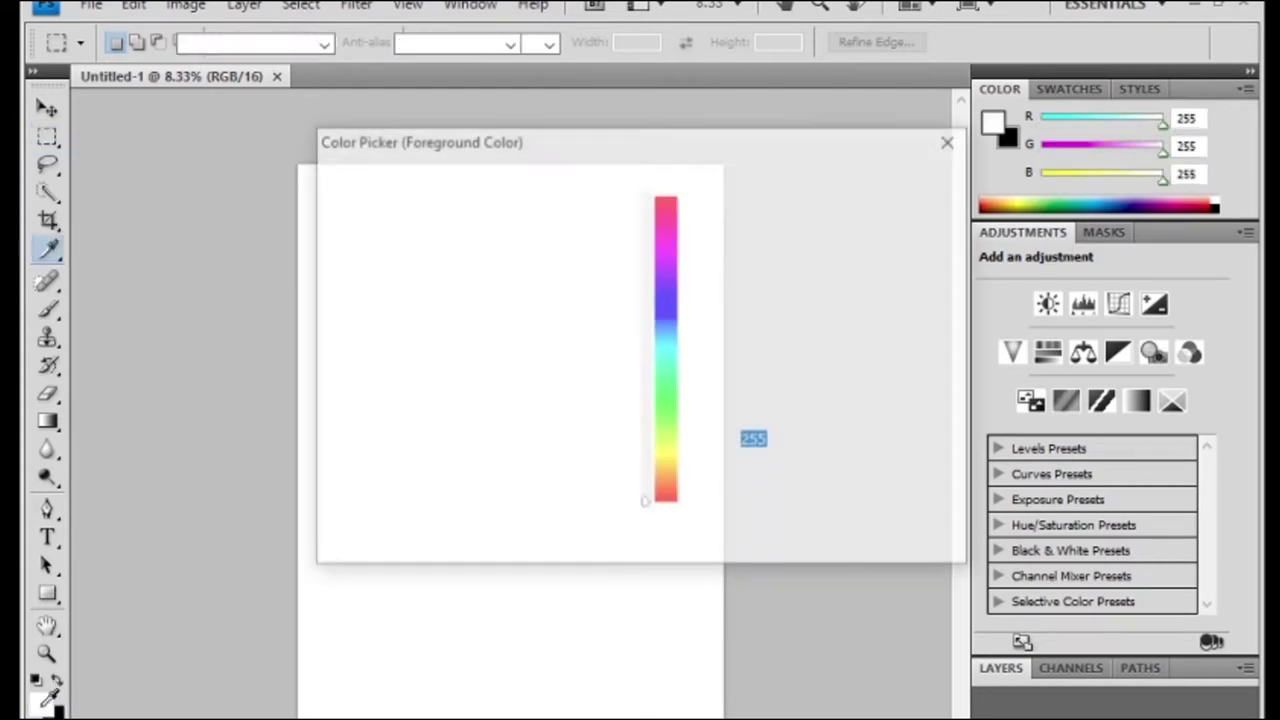
click(569, 233)
click(884, 181)
key(m)
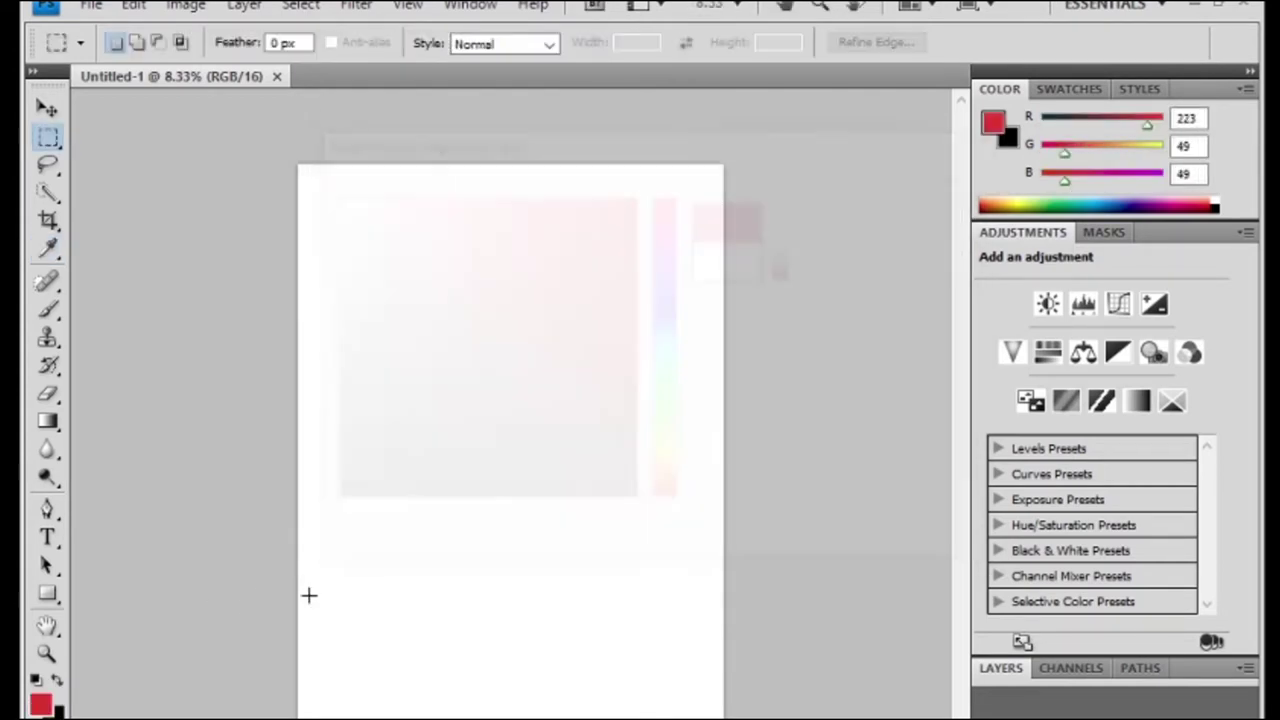
click(58, 681)
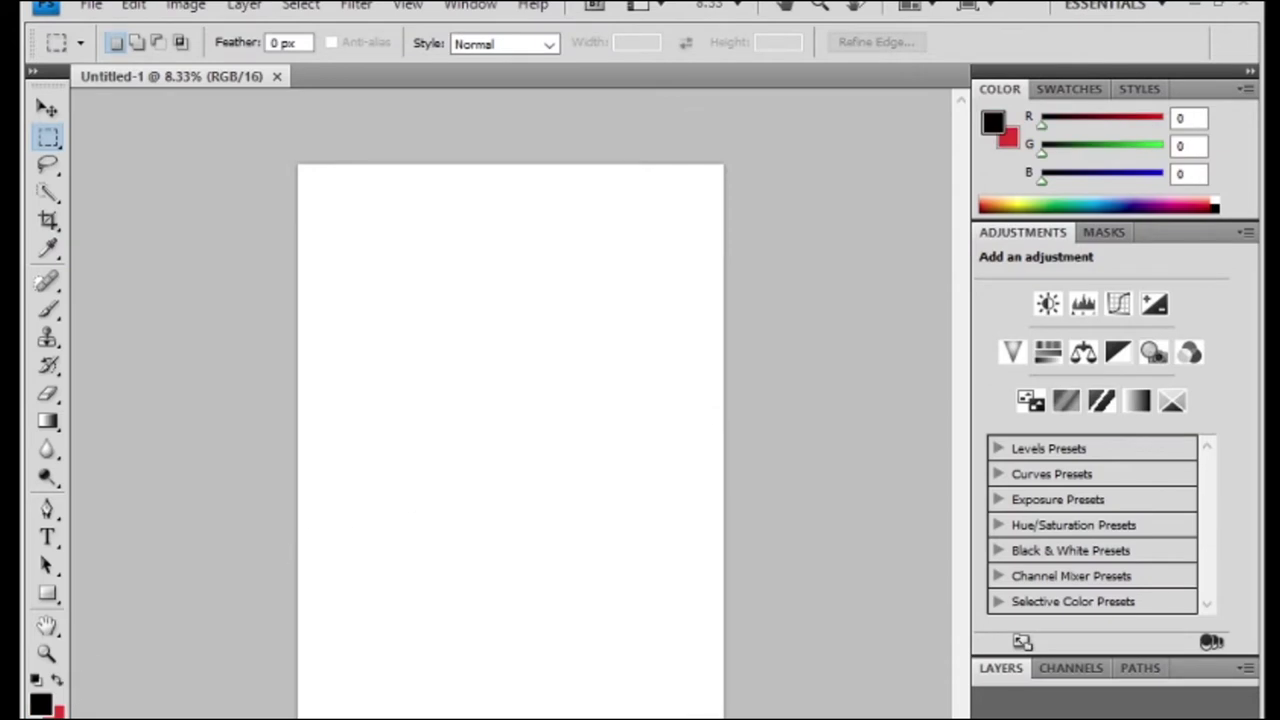
click(60, 681)
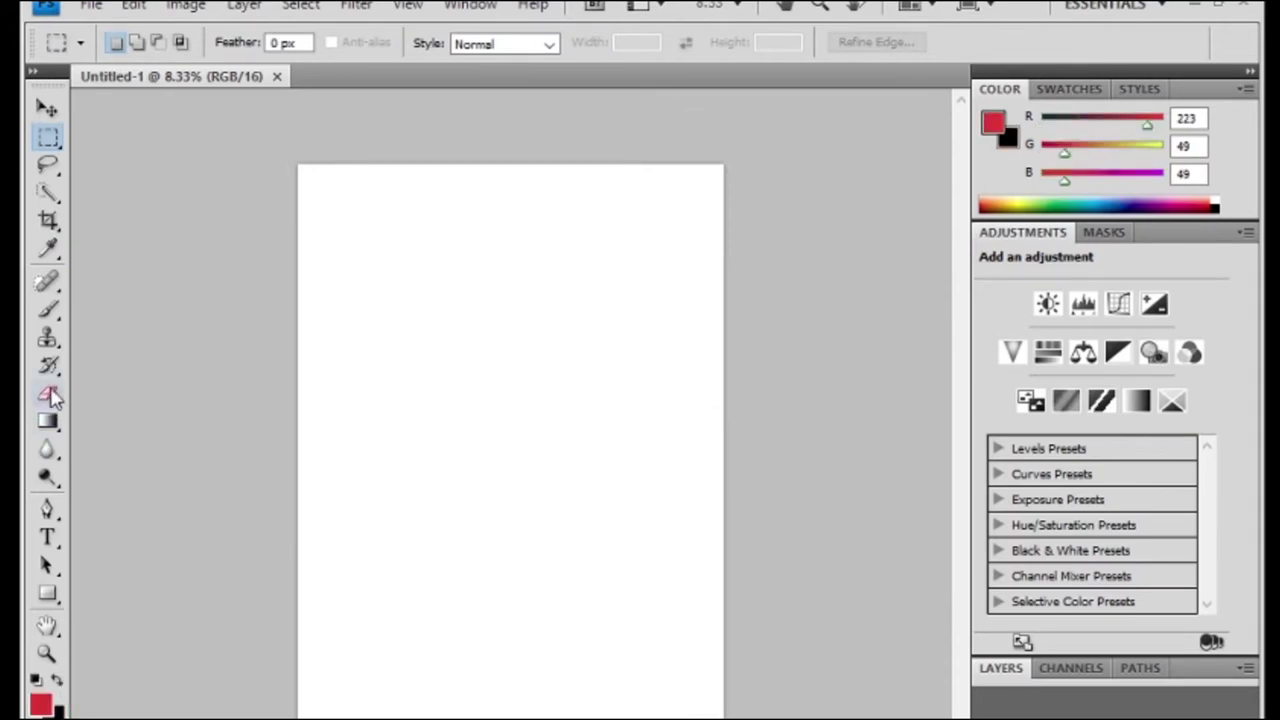
Switch to the Paint Bucket, choose bright green, and fill the page green.
drag(48, 421, 150, 448)
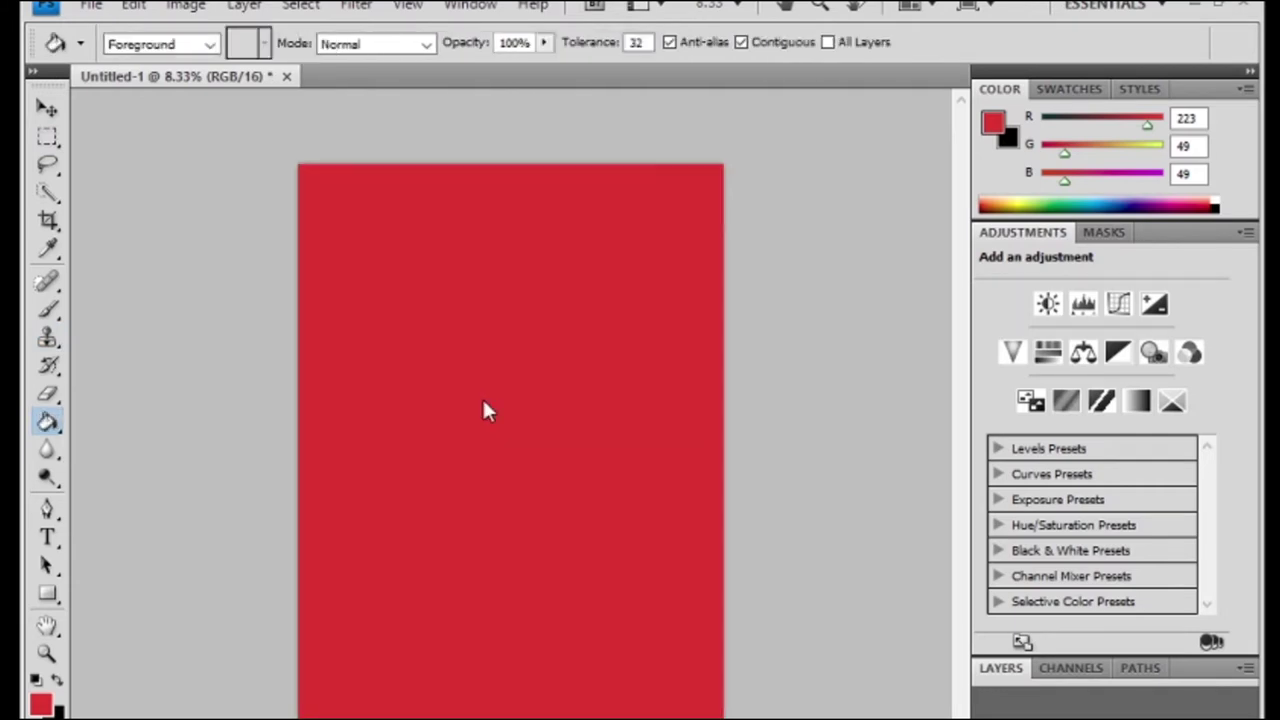
click(40, 705)
drag(573, 319, 578, 274)
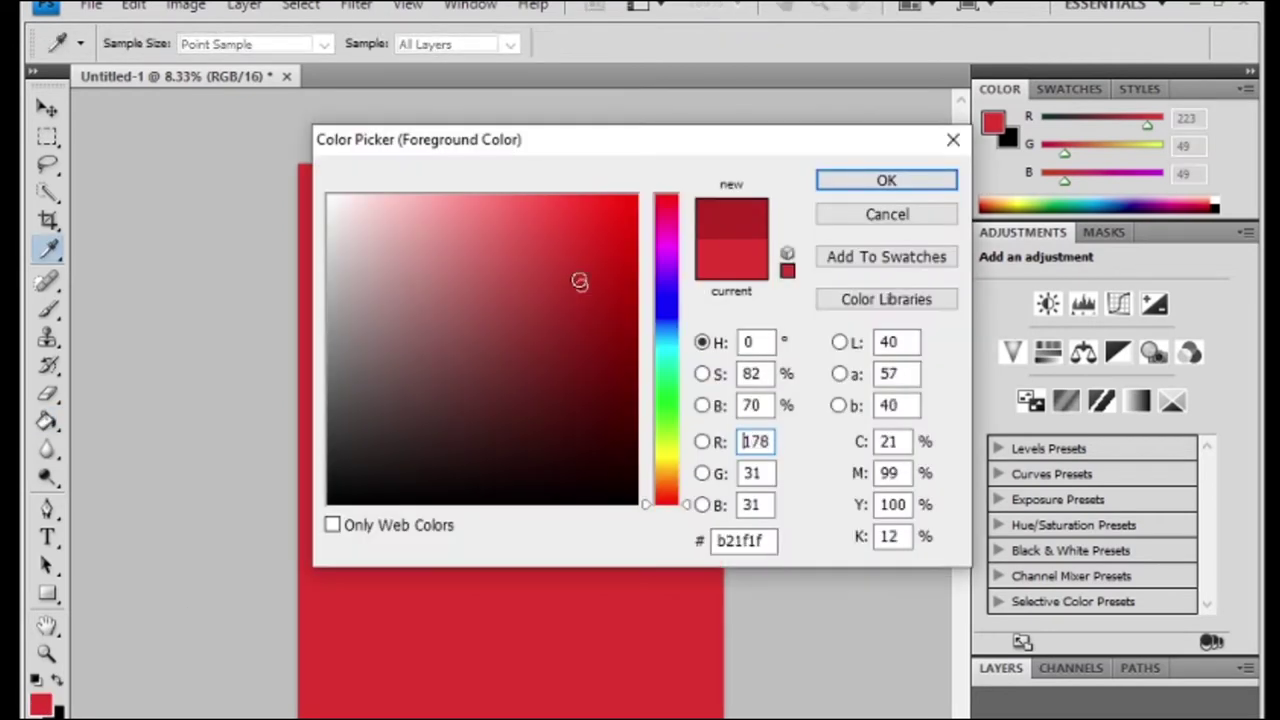
click(662, 330)
click(664, 405)
click(599, 269)
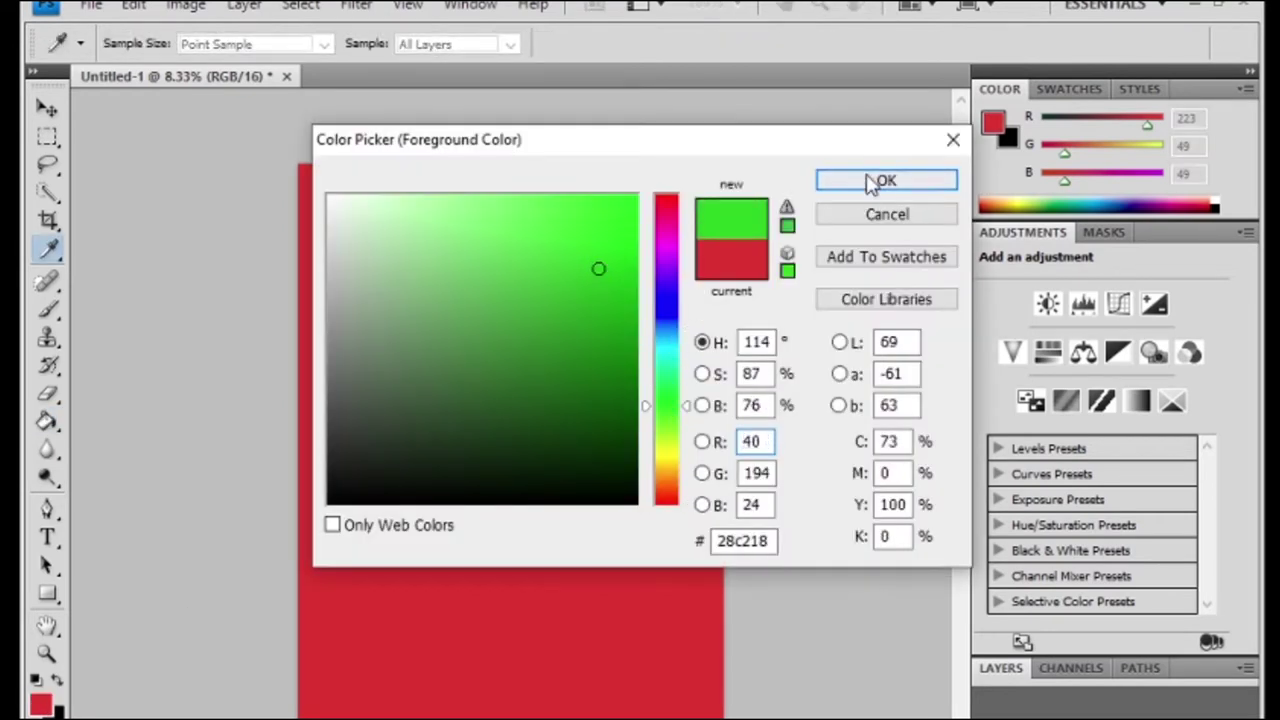
click(886, 180)
key(g)
click(484, 455)
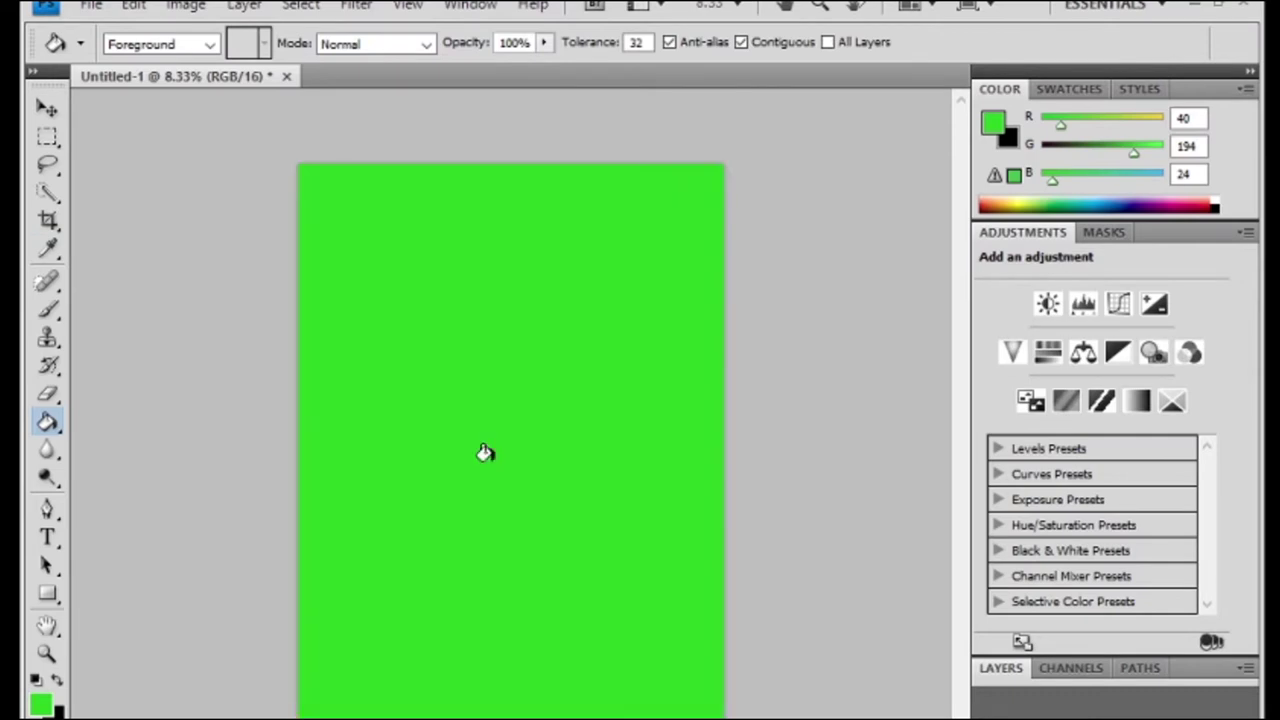
Pick blue (13, 48, 224) as the foreground and refill the page blue.
key(i)
click(40, 705)
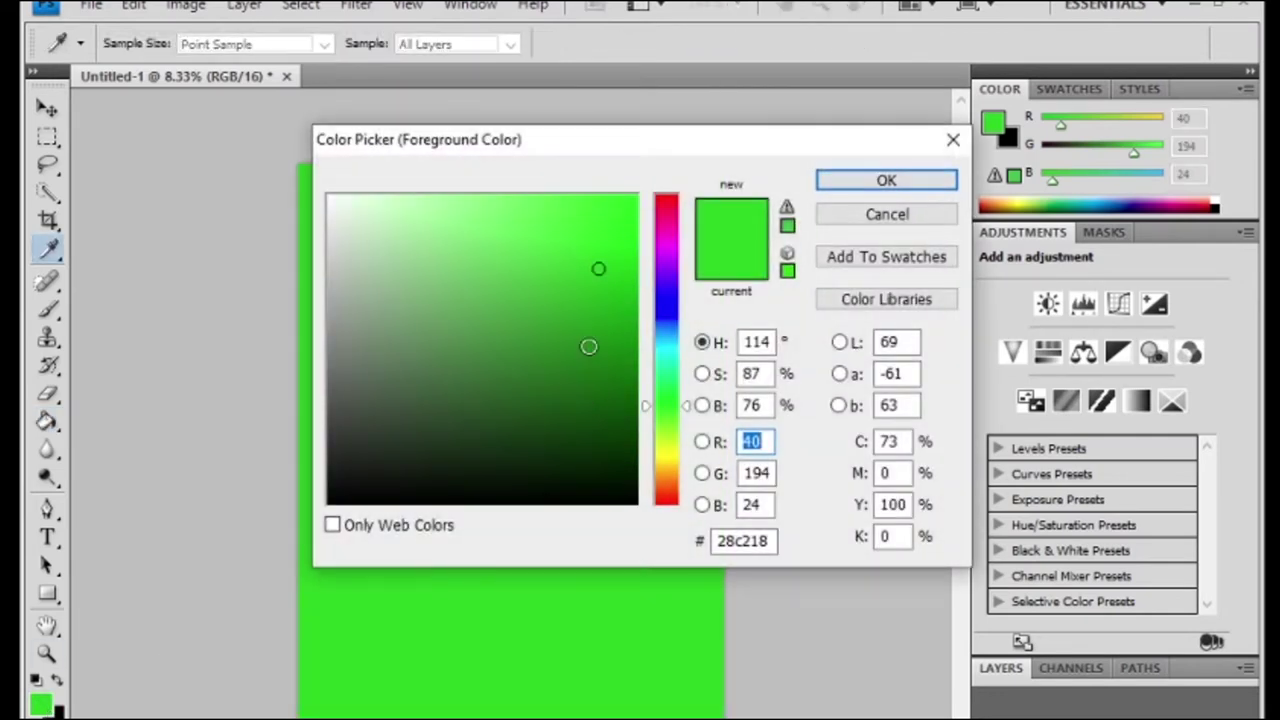
click(664, 307)
click(619, 232)
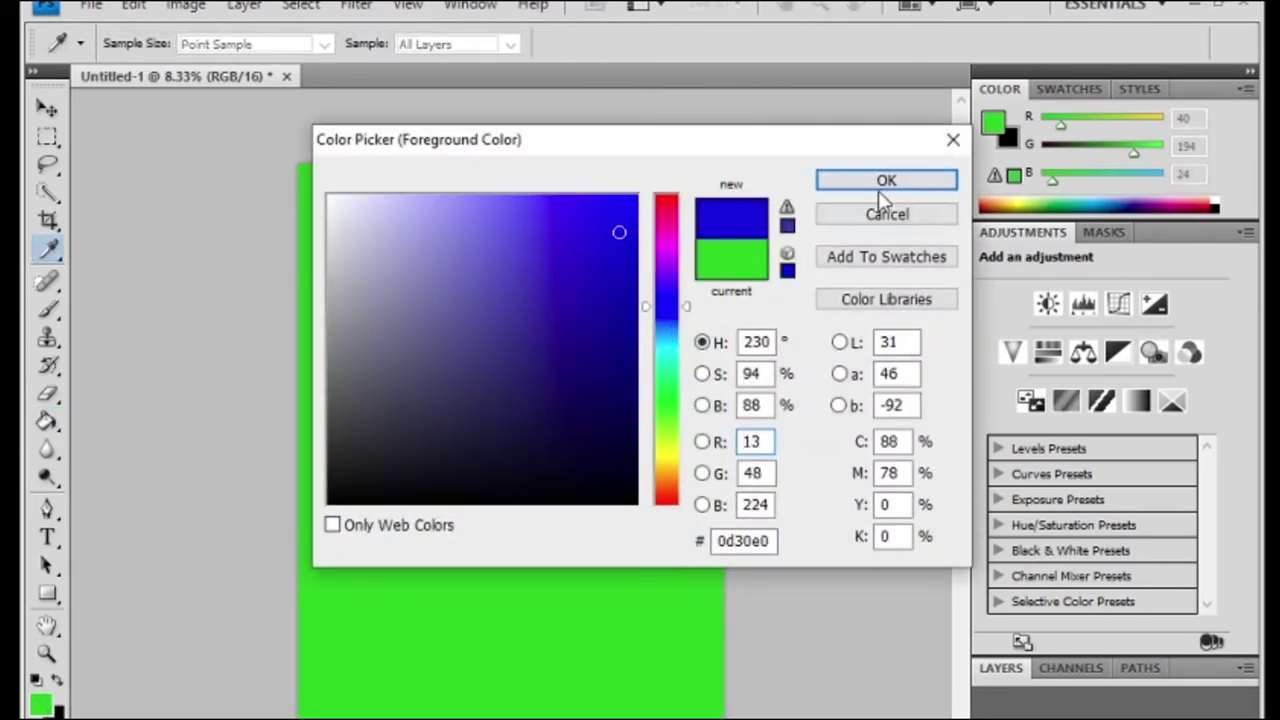
key(g)
key(Return)
click(470, 437)
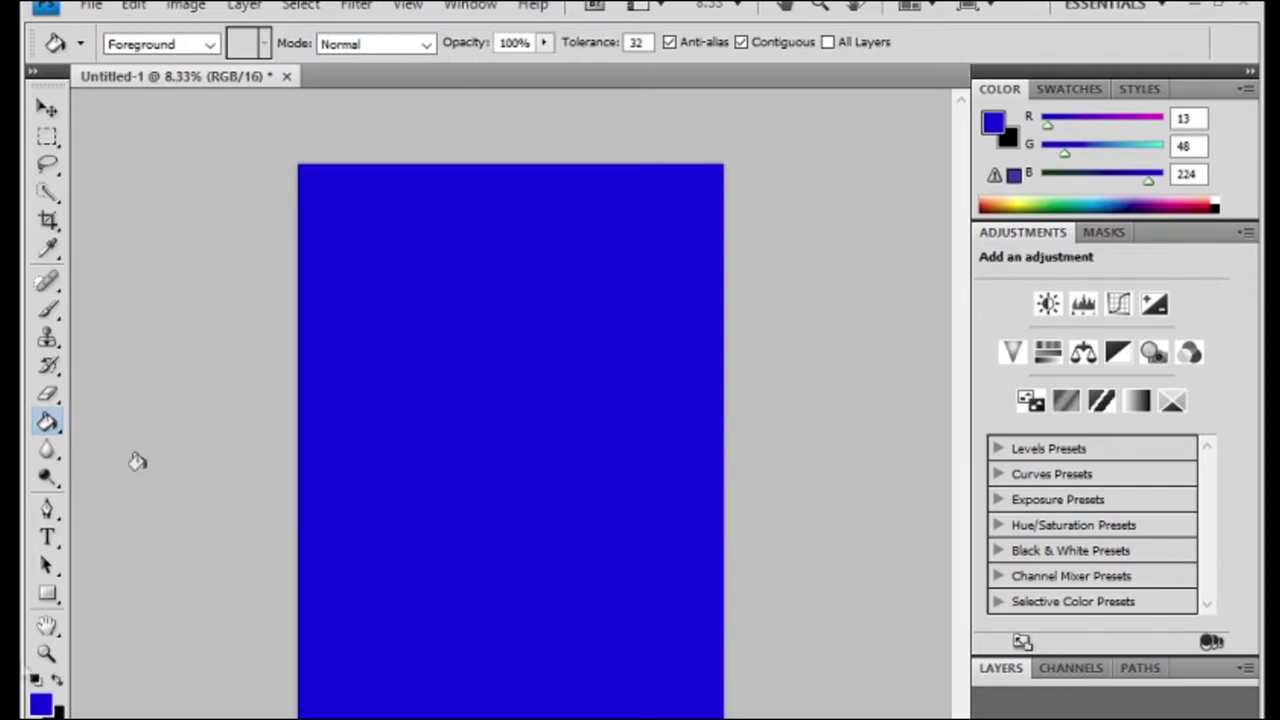
click(30, 703)
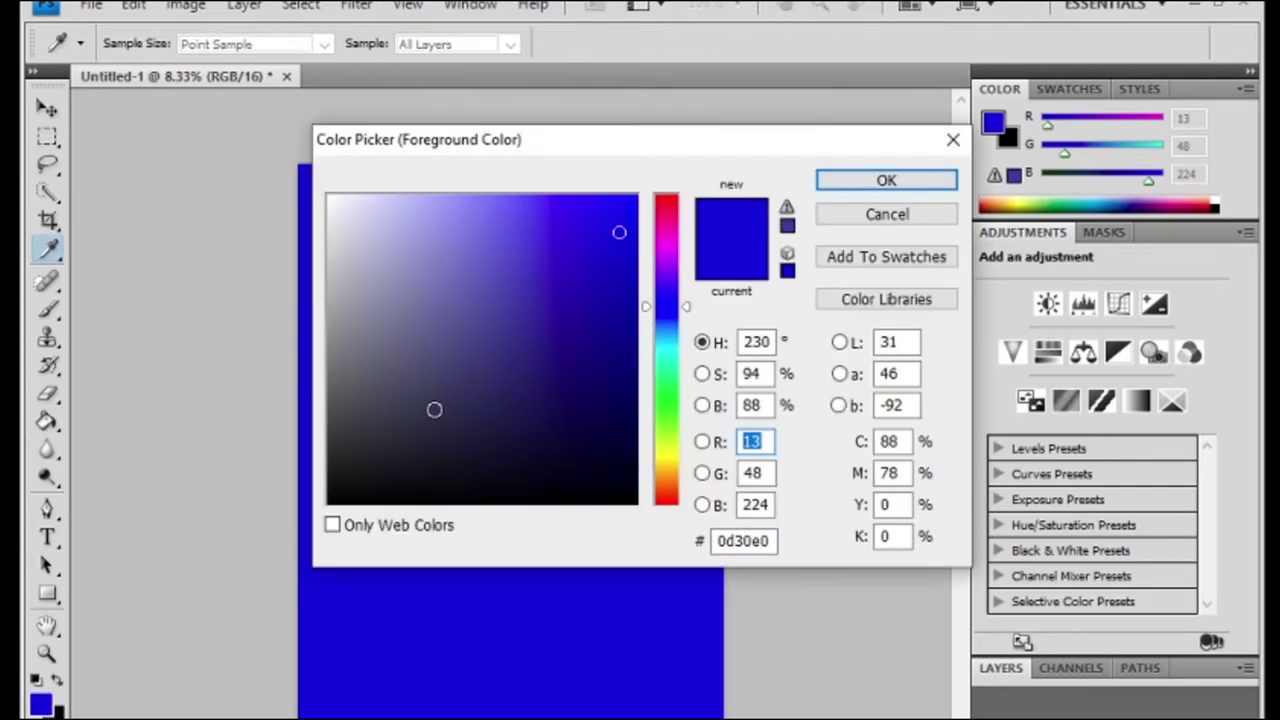
Adjust the Color Picker hue, sweeping it through green back to blue.
click(560, 246)
click(677, 294)
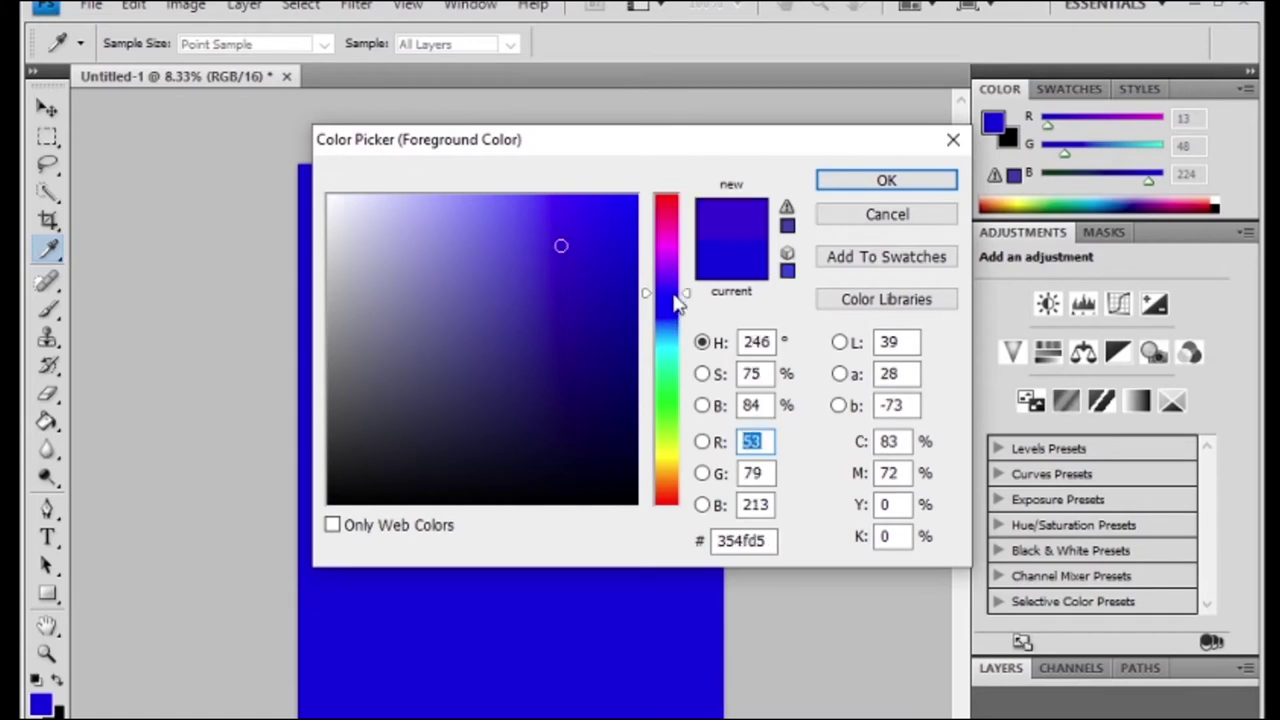
drag(680, 290, 682, 303)
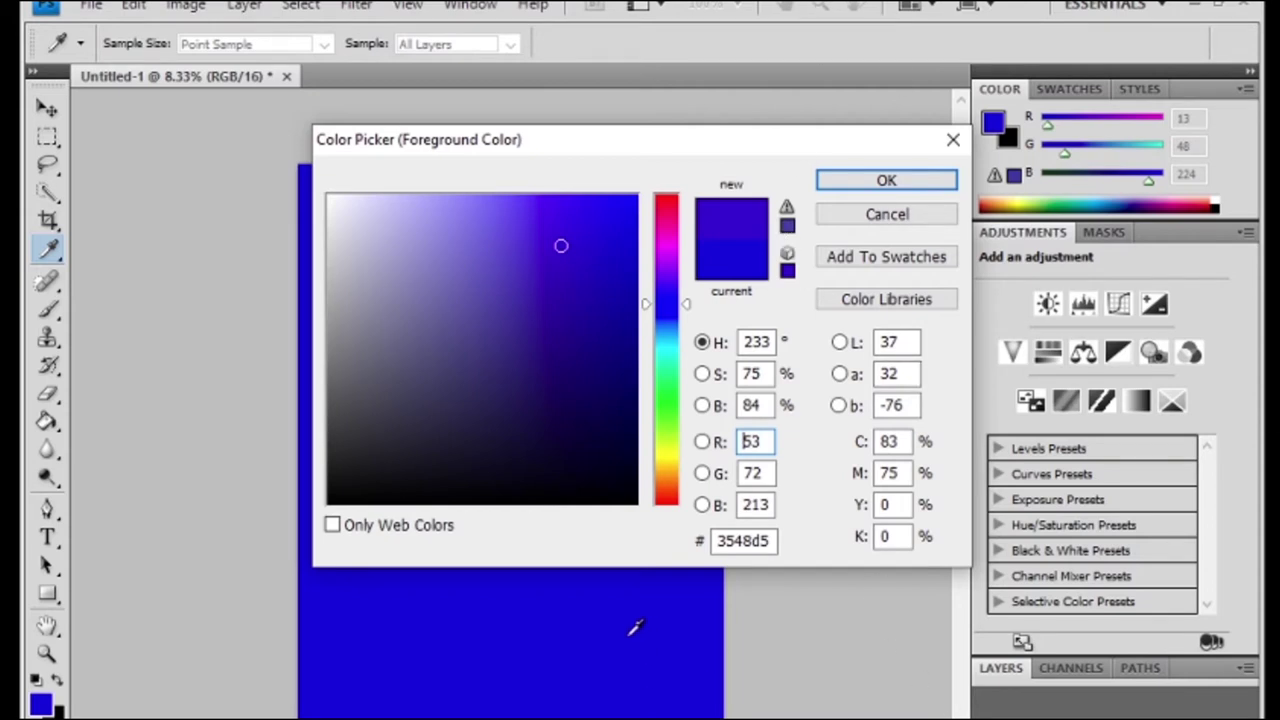
Enter 0 for blue and green and 255 for red in the RGB fields.
double_click(760, 443)
double_click(755, 473)
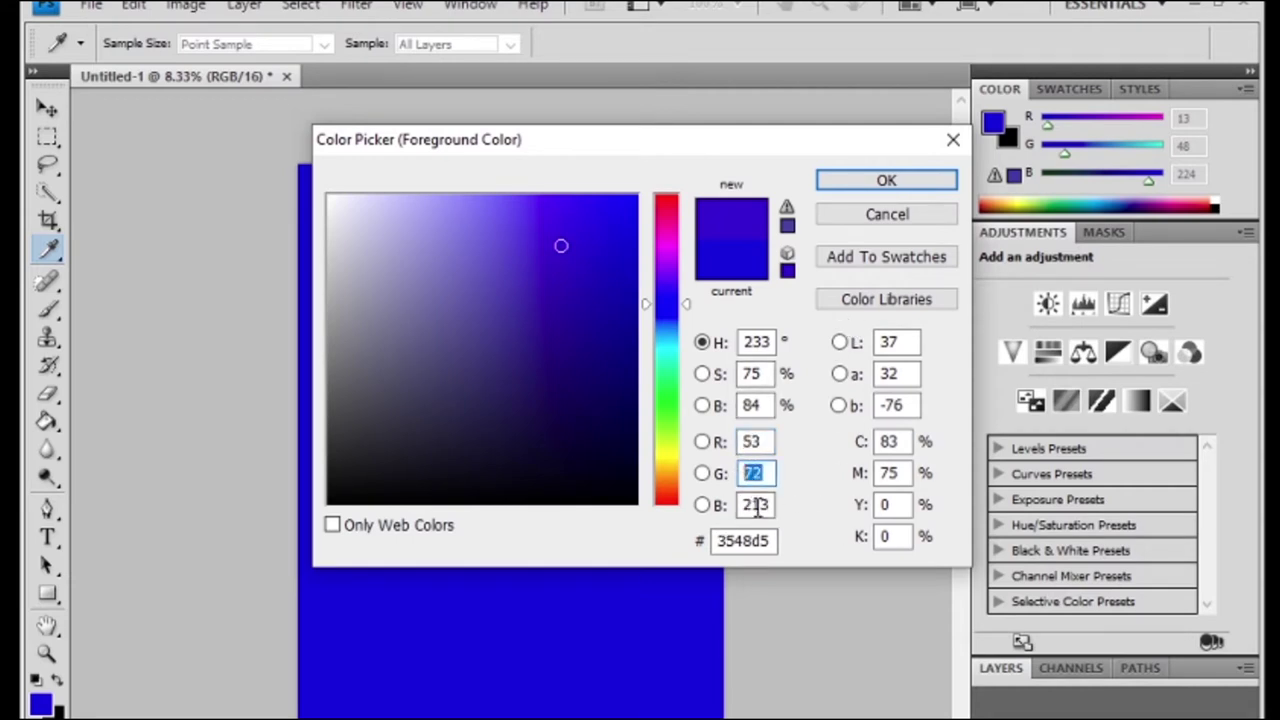
double_click(757, 505)
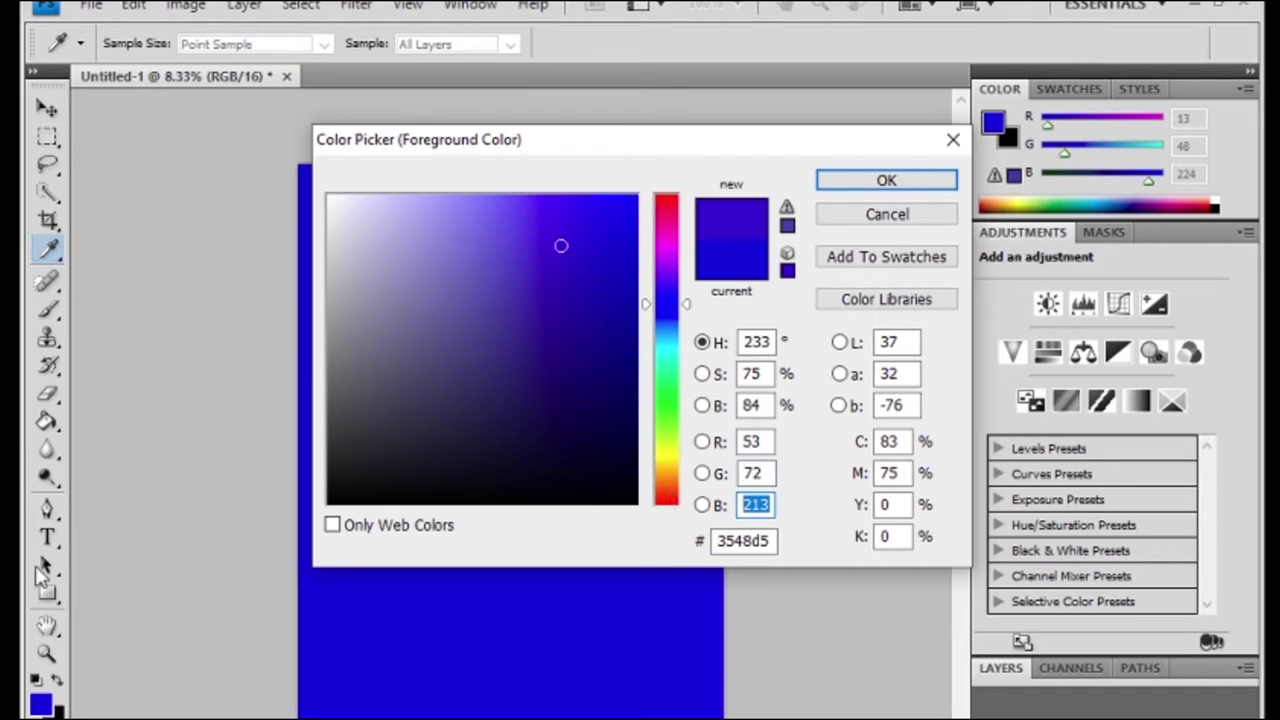
double_click(757, 443)
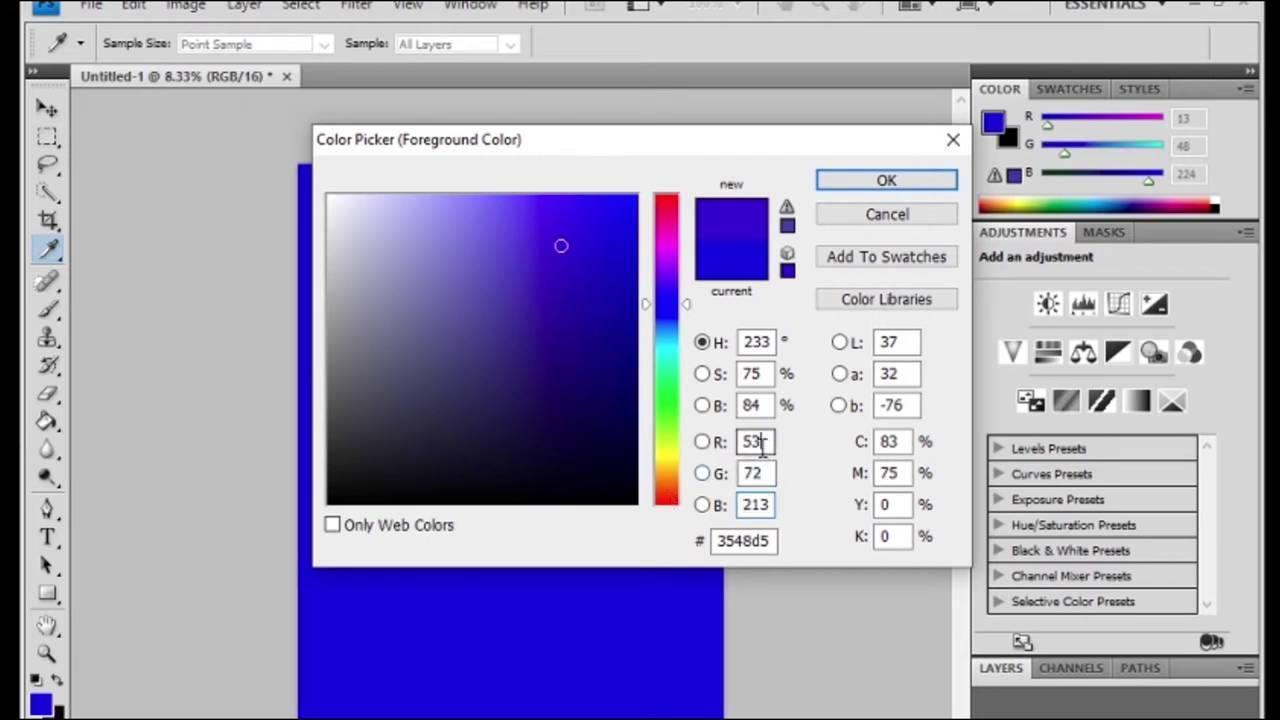
double_click(755, 473)
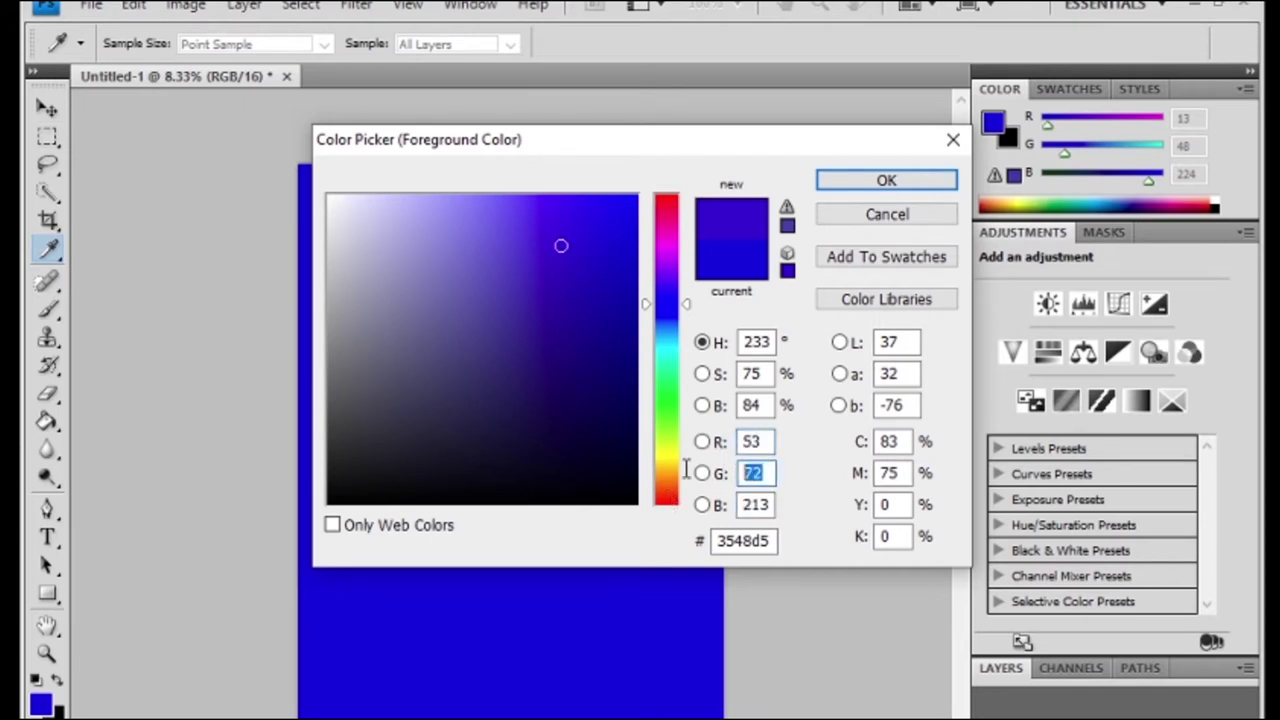
double_click(757, 505)
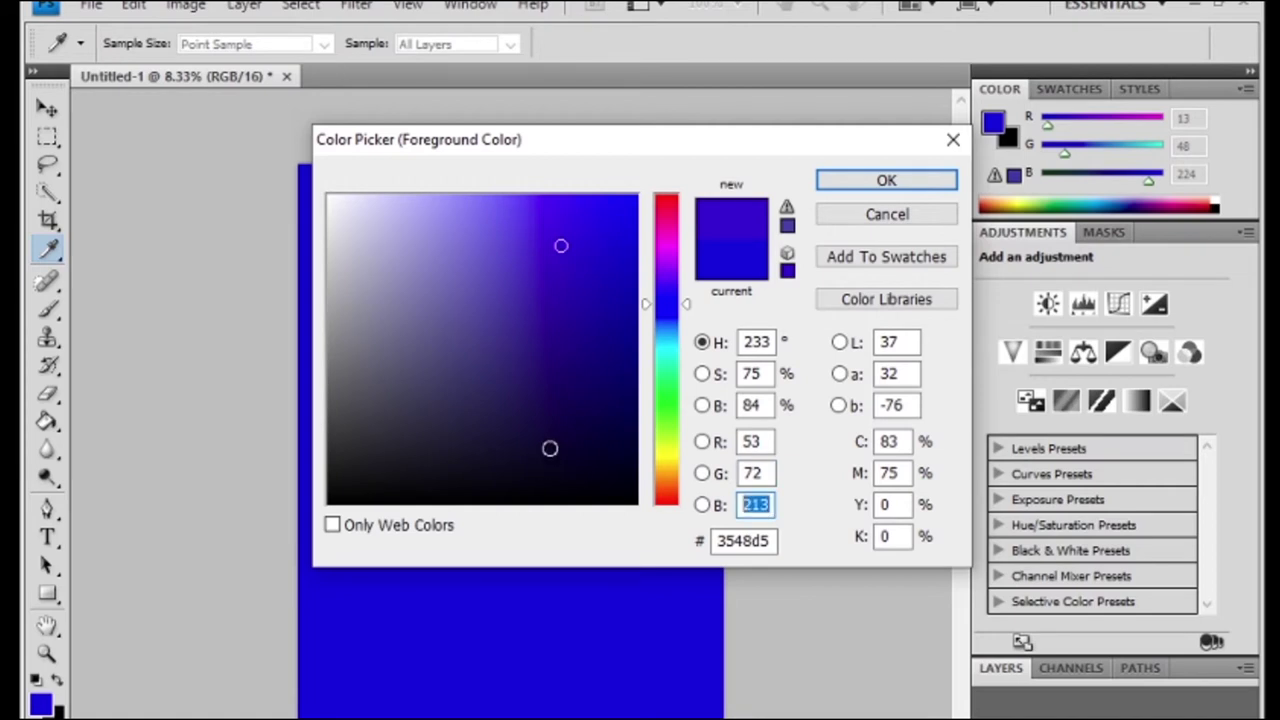
text(0)
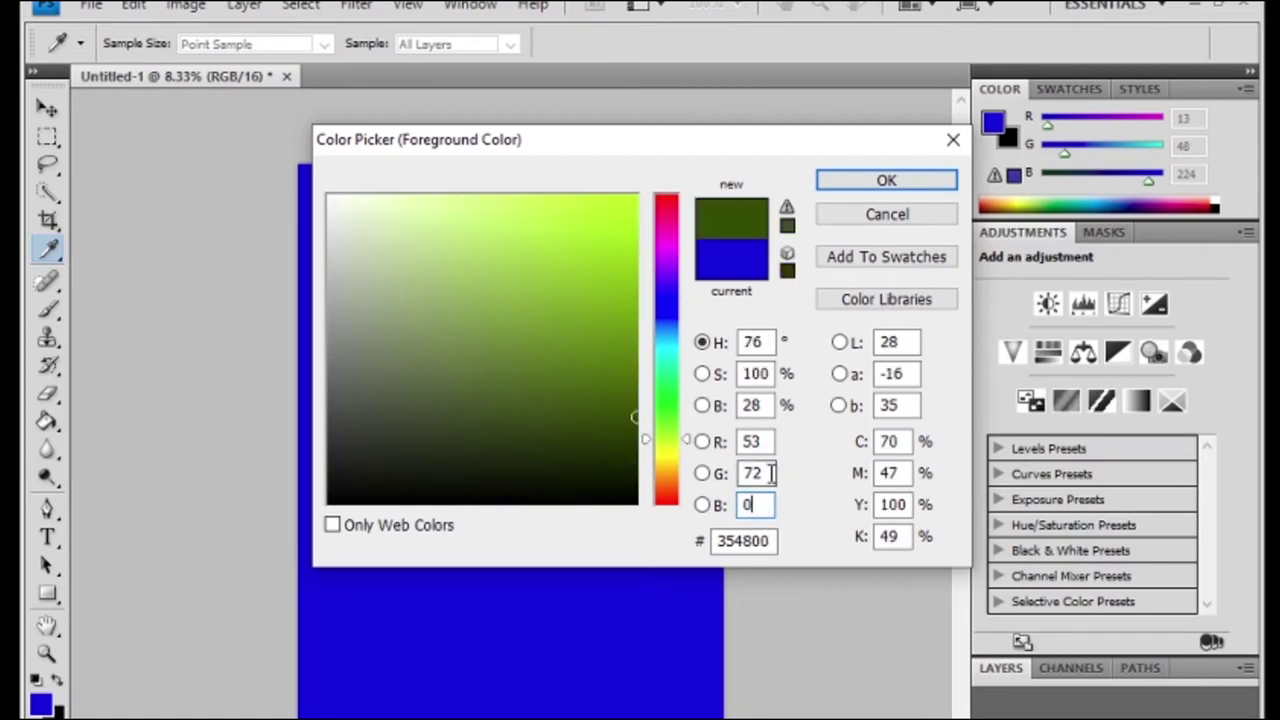
double_click(757, 473)
text(0)
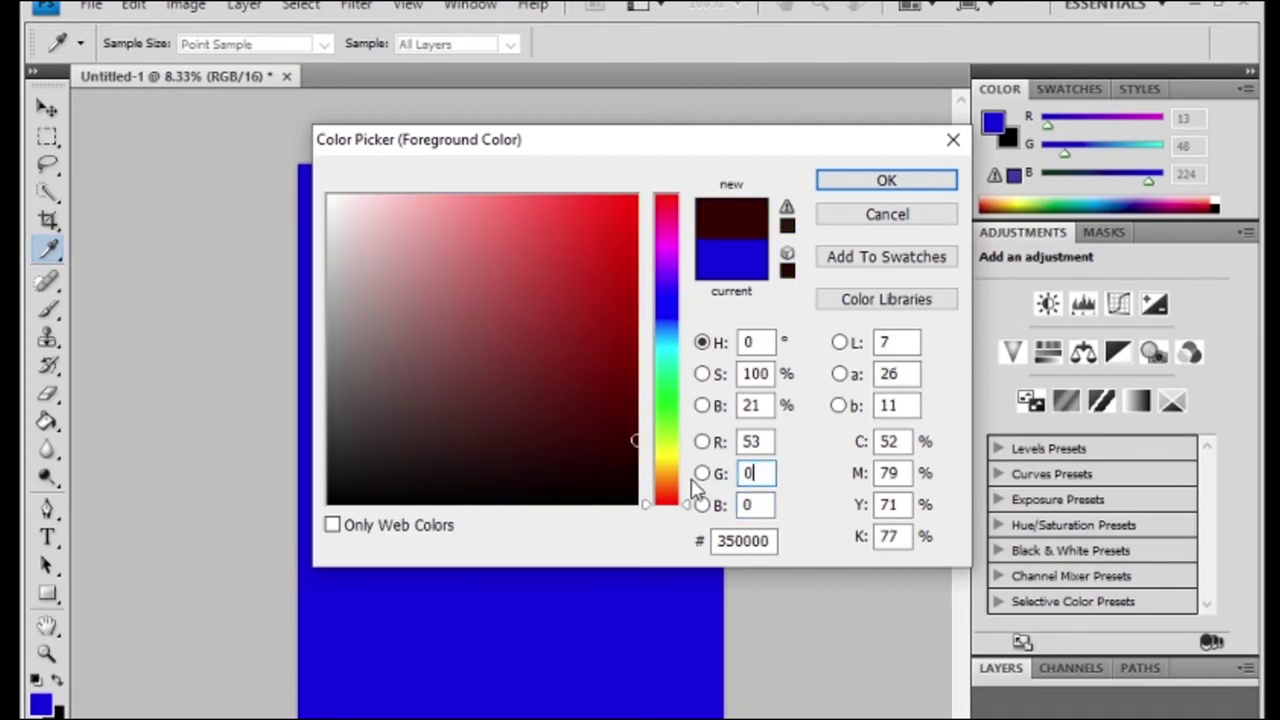
double_click(751, 442)
text(2)
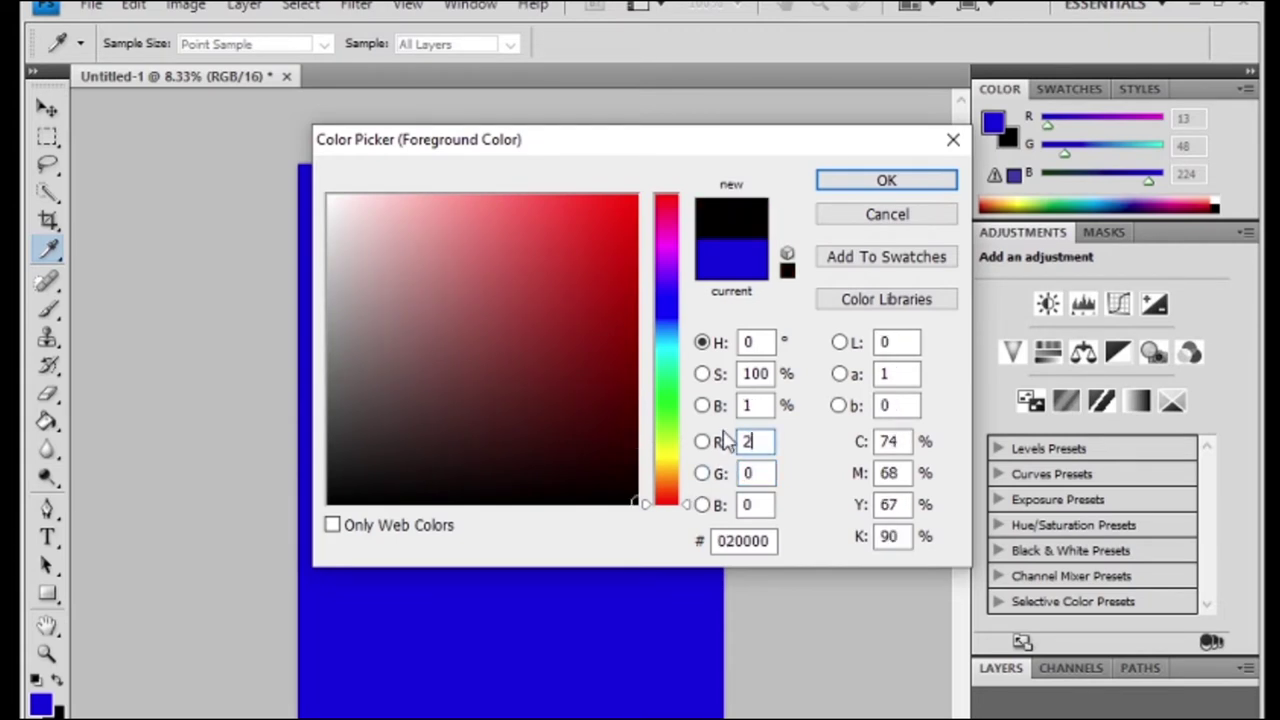
text(55)
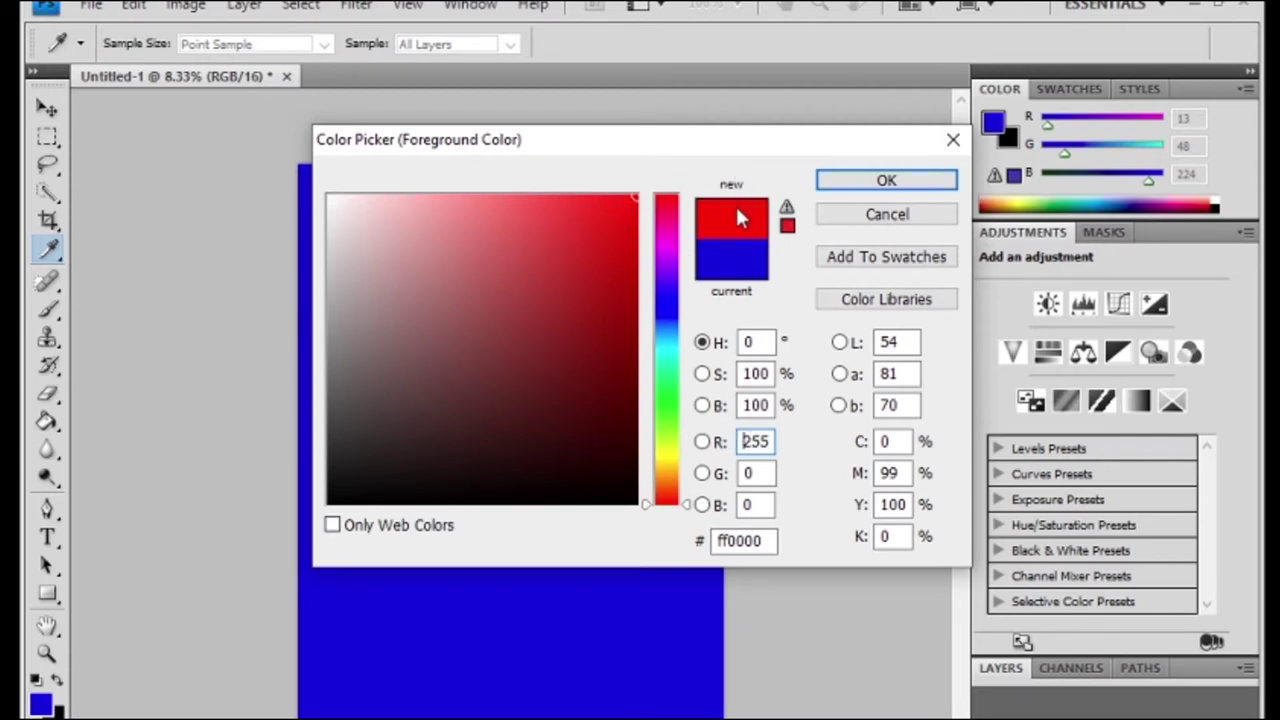
Try red and dark red shades, then pick a bright green in the colour field.
click(631, 200)
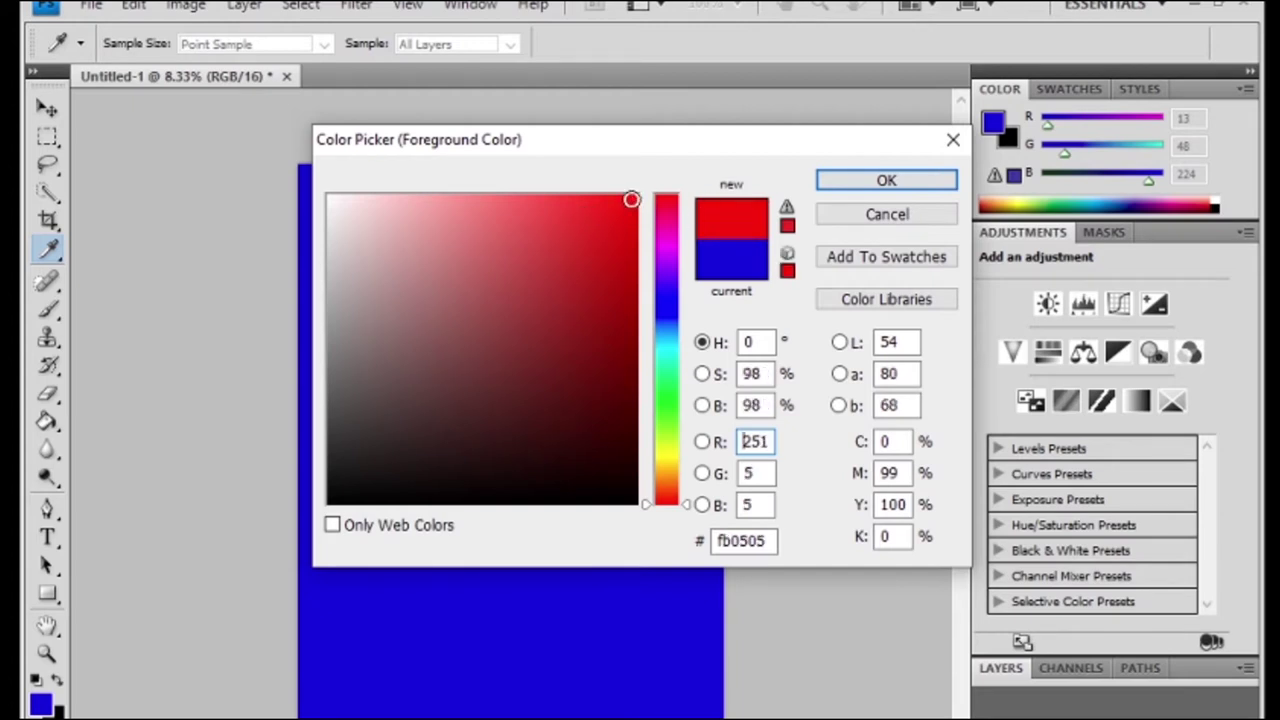
click(454, 450)
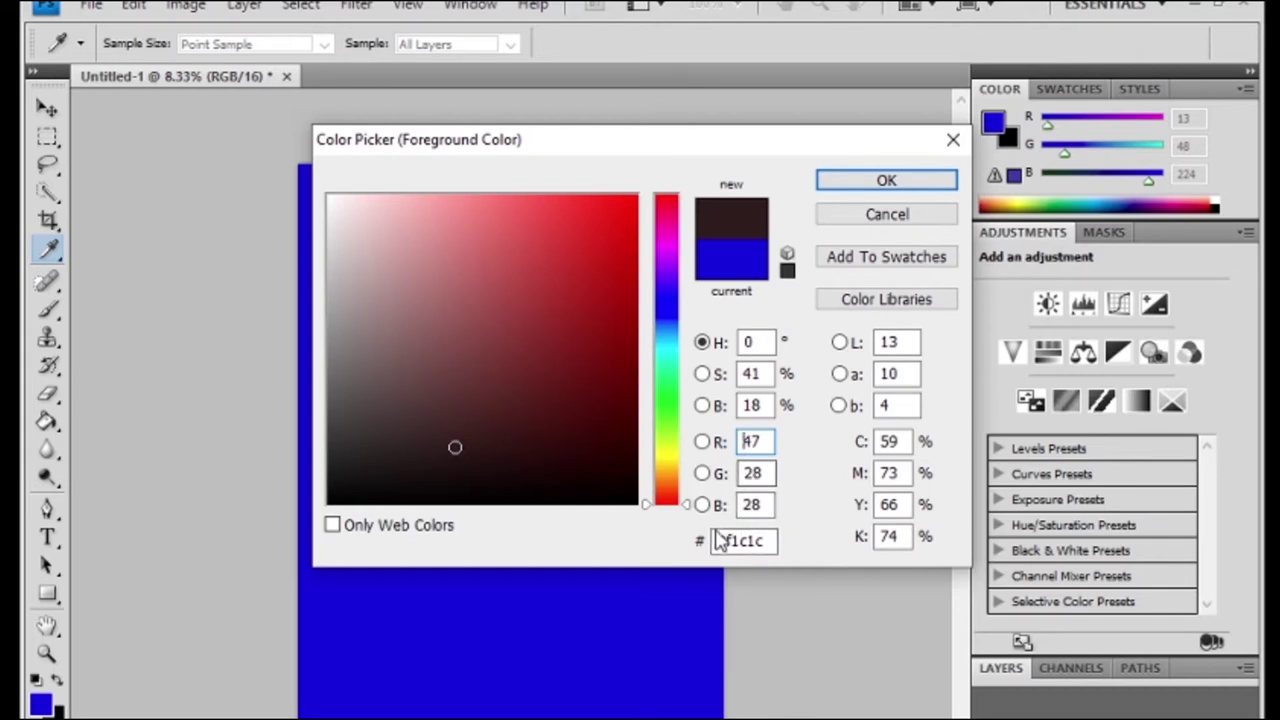
click(676, 394)
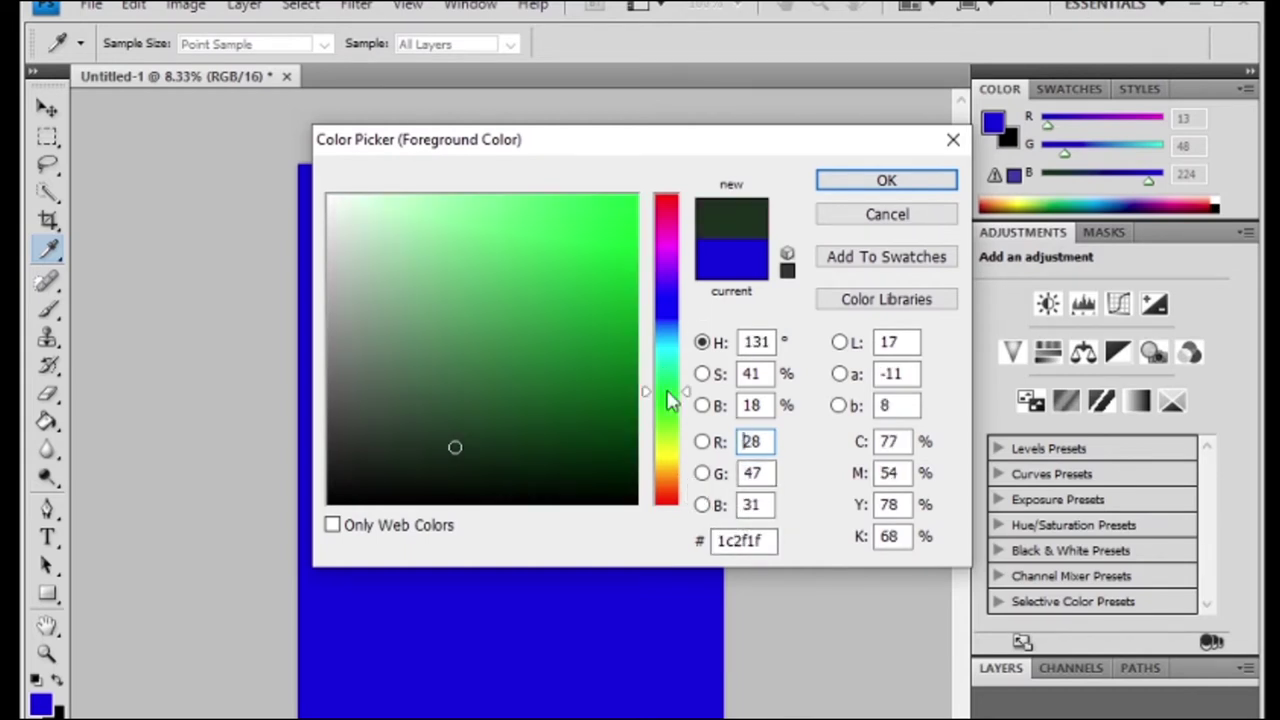
click(613, 230)
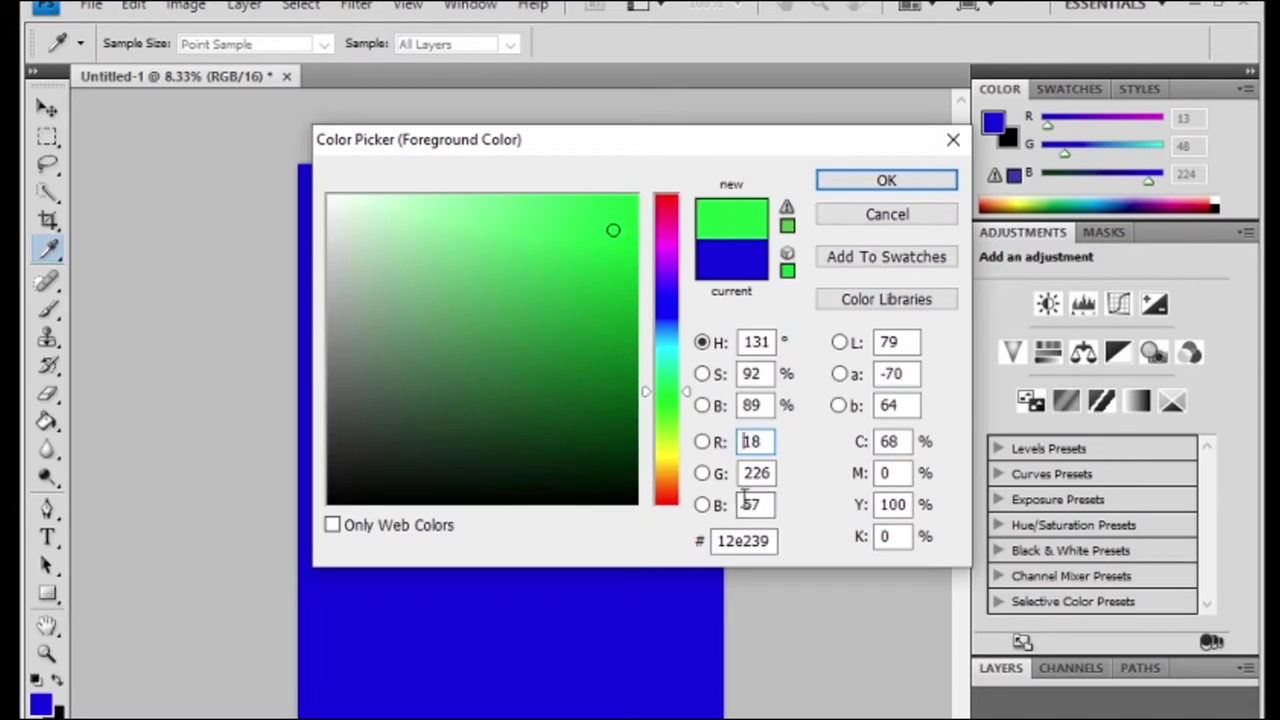
Enter G 255, R 0 and B 0 so the new colour reads 00ff00.
drag(770, 473, 744, 472)
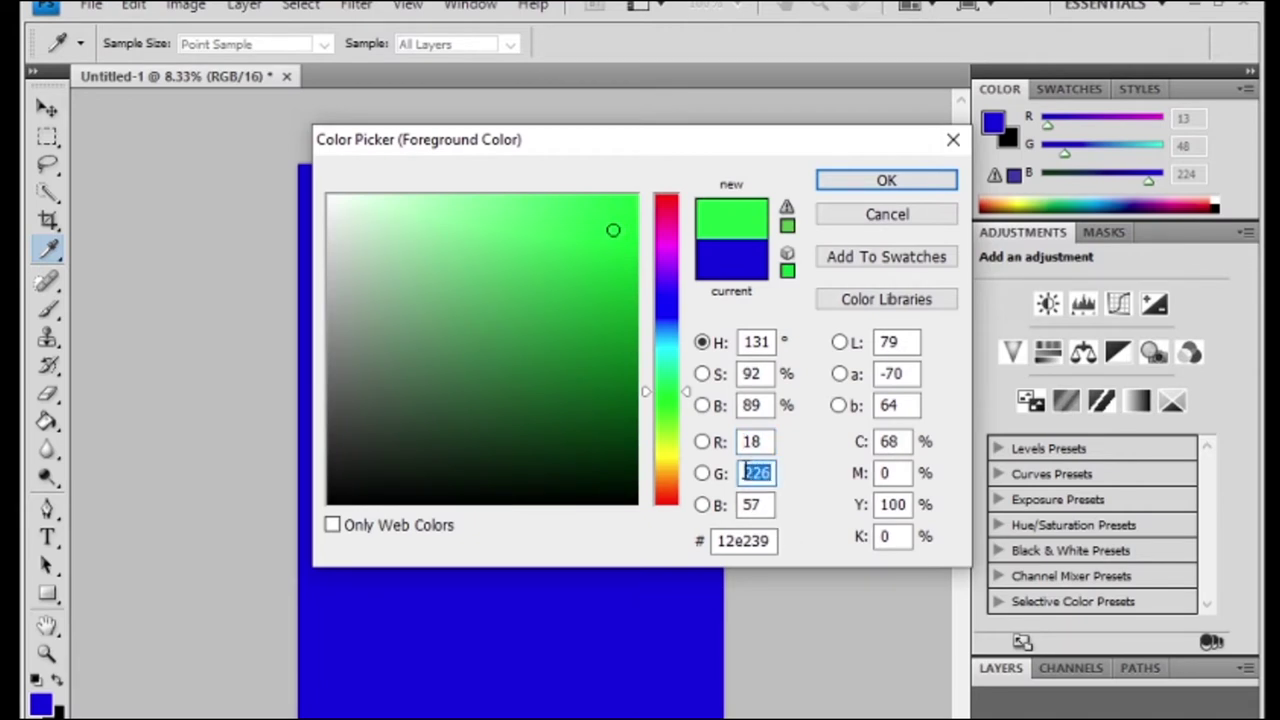
text(25)
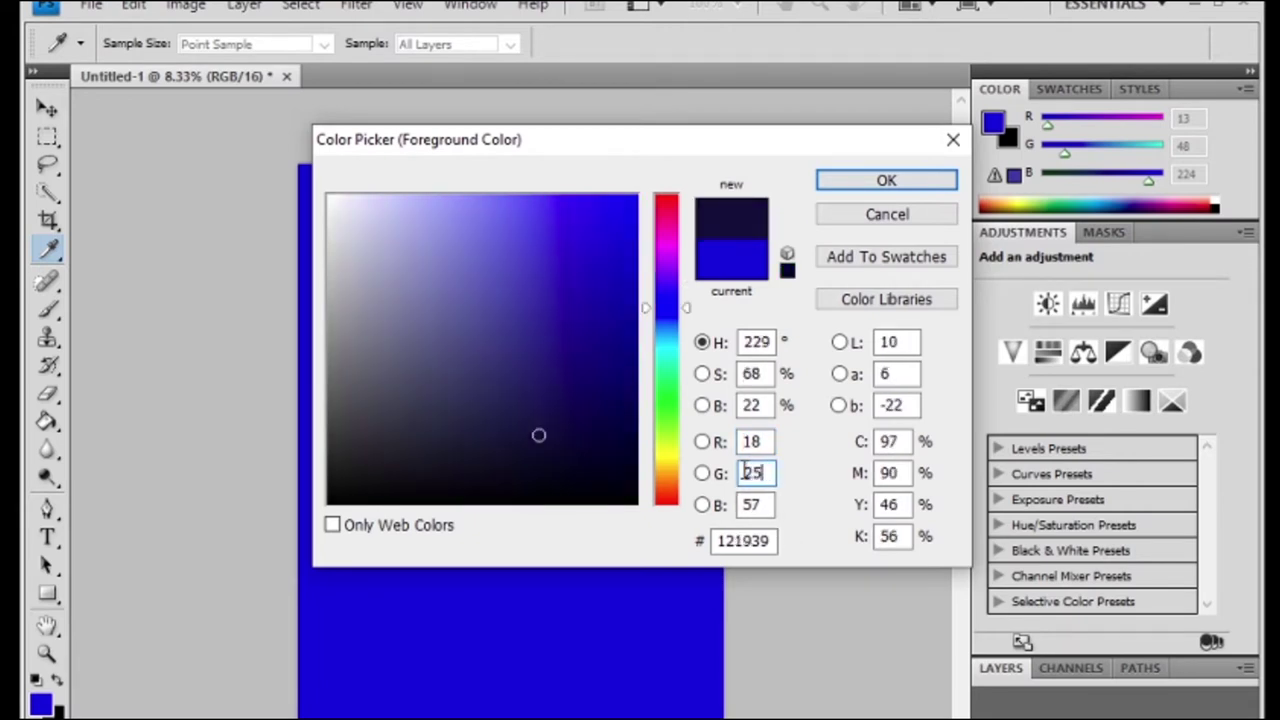
text(5)
drag(772, 442, 740, 442)
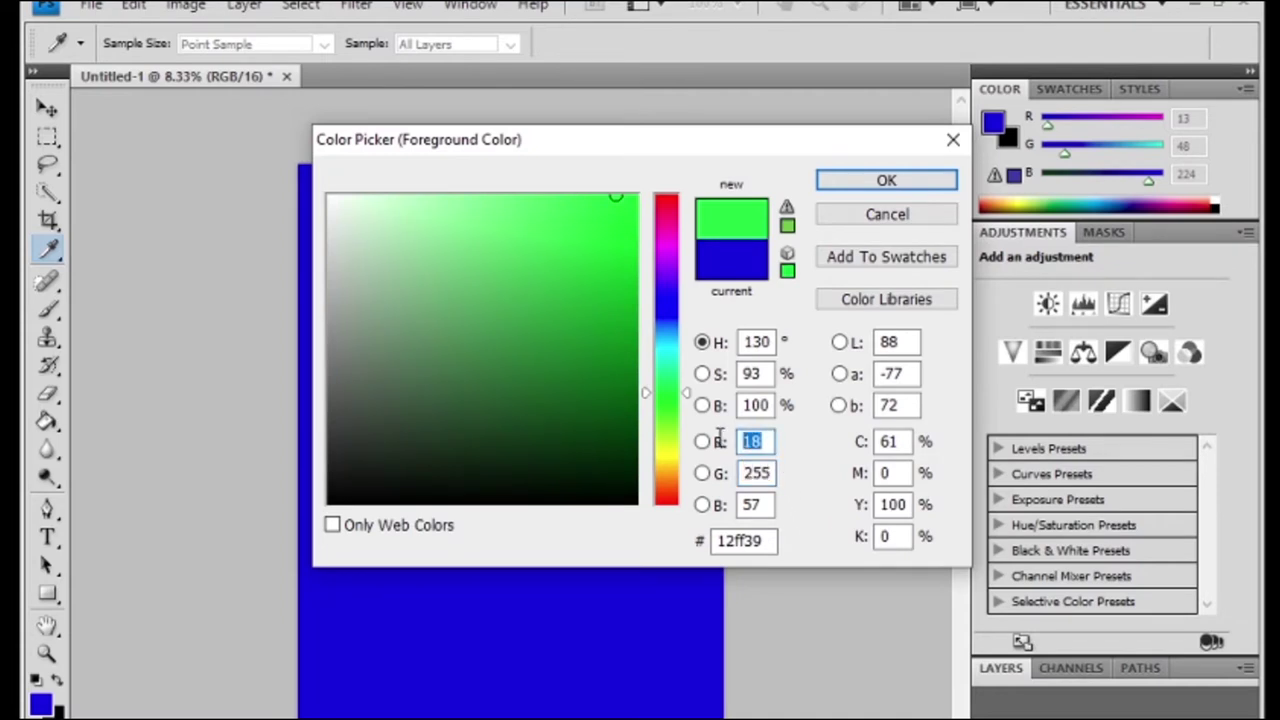
text(0)
drag(768, 505, 742, 505)
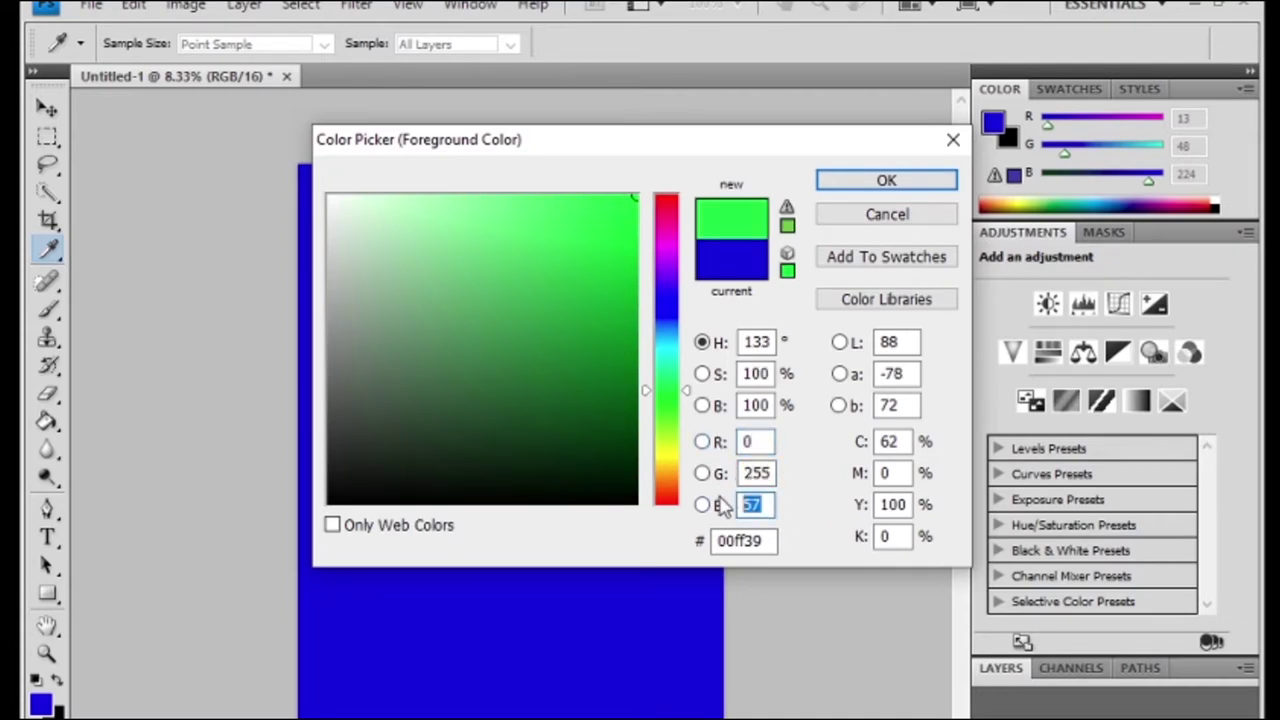
text(0)
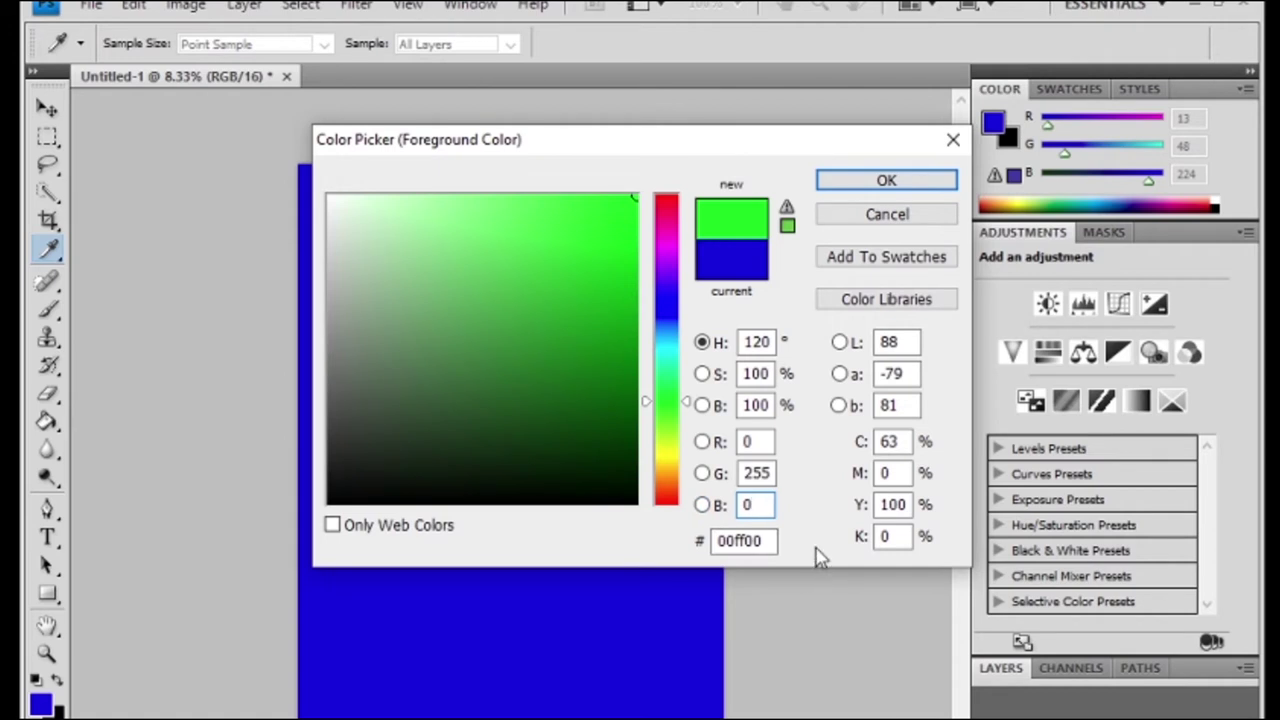
key(Tab)
drag(770, 540, 708, 538)
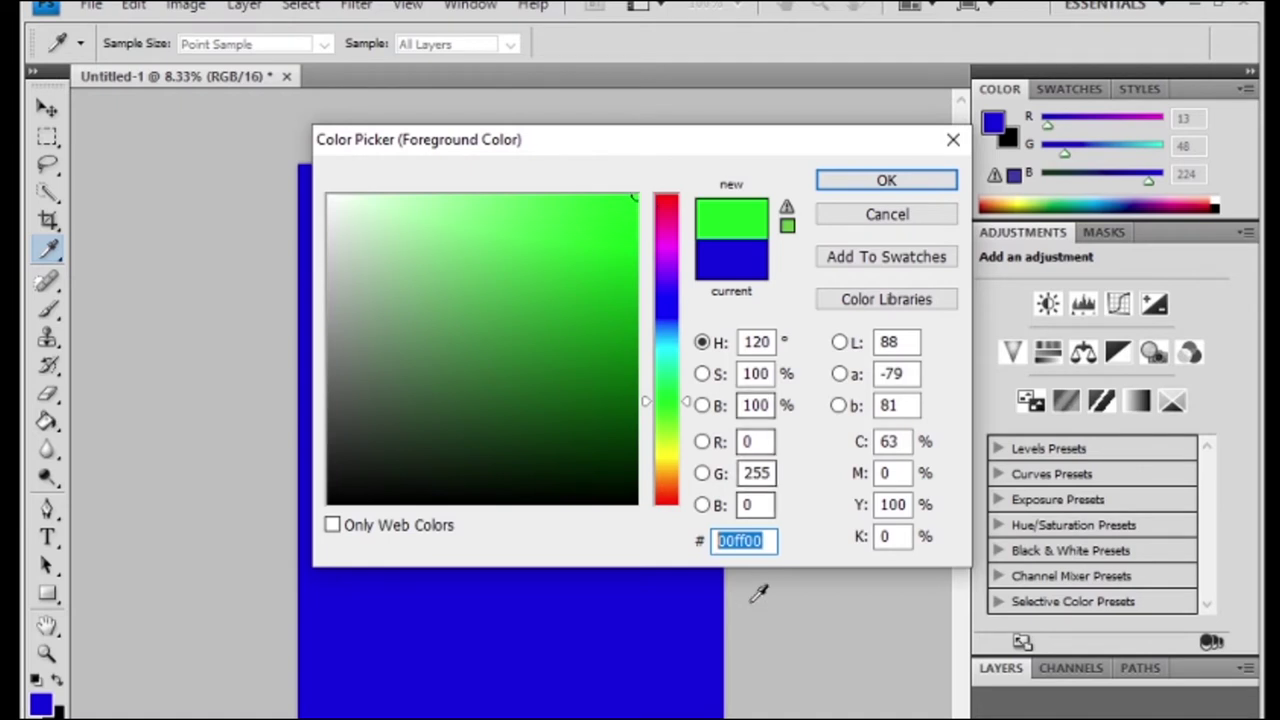
Set the red and blue values to 100 in the Color Picker.
click(750, 442)
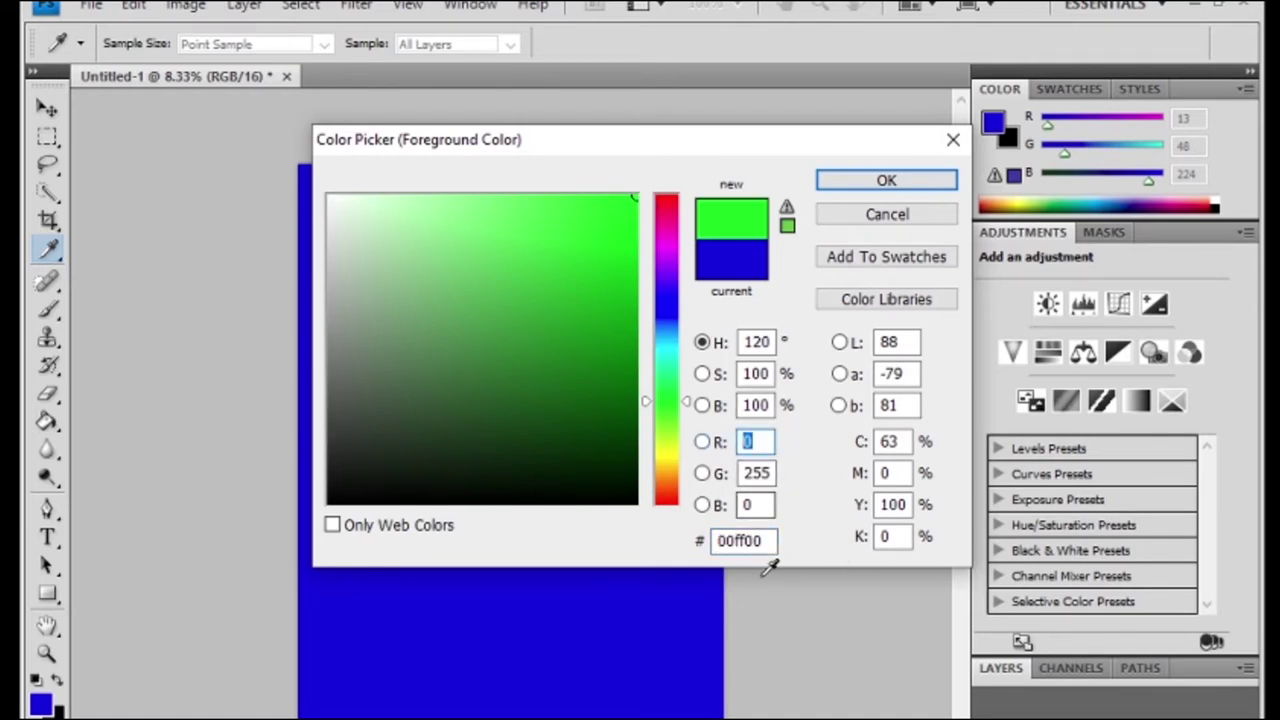
text(1090)
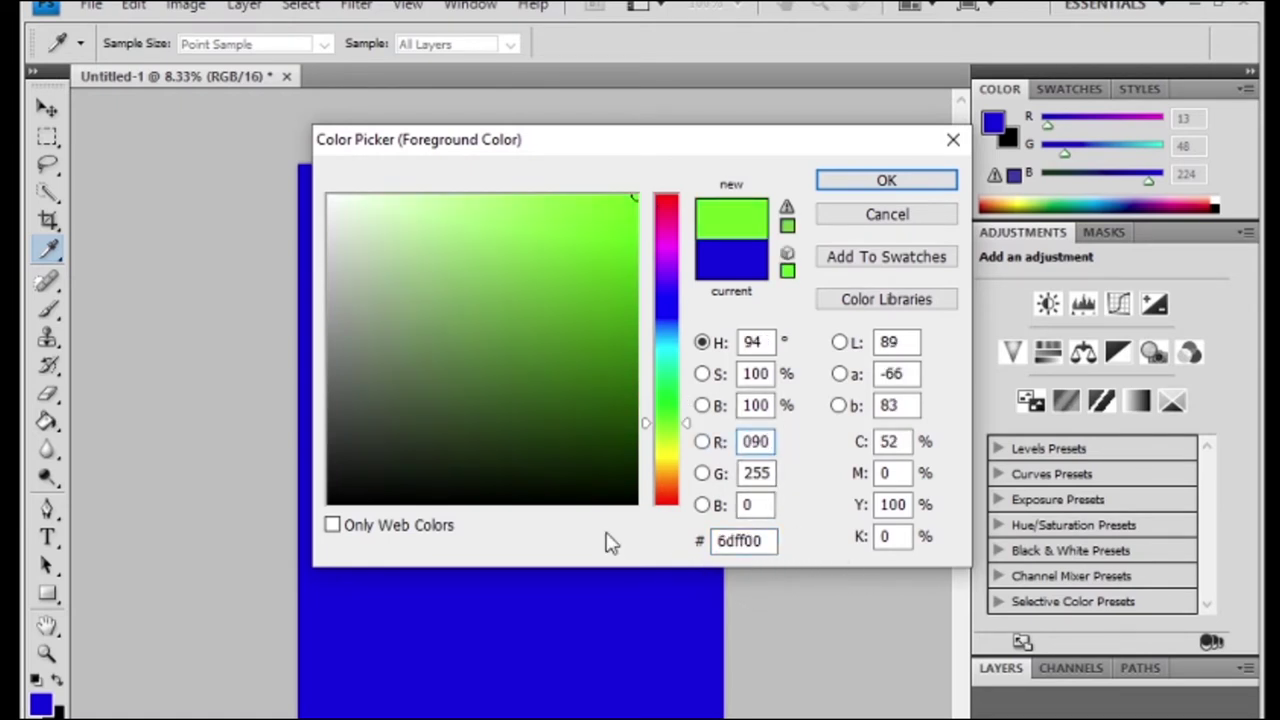
double_click(760, 441)
text(100)
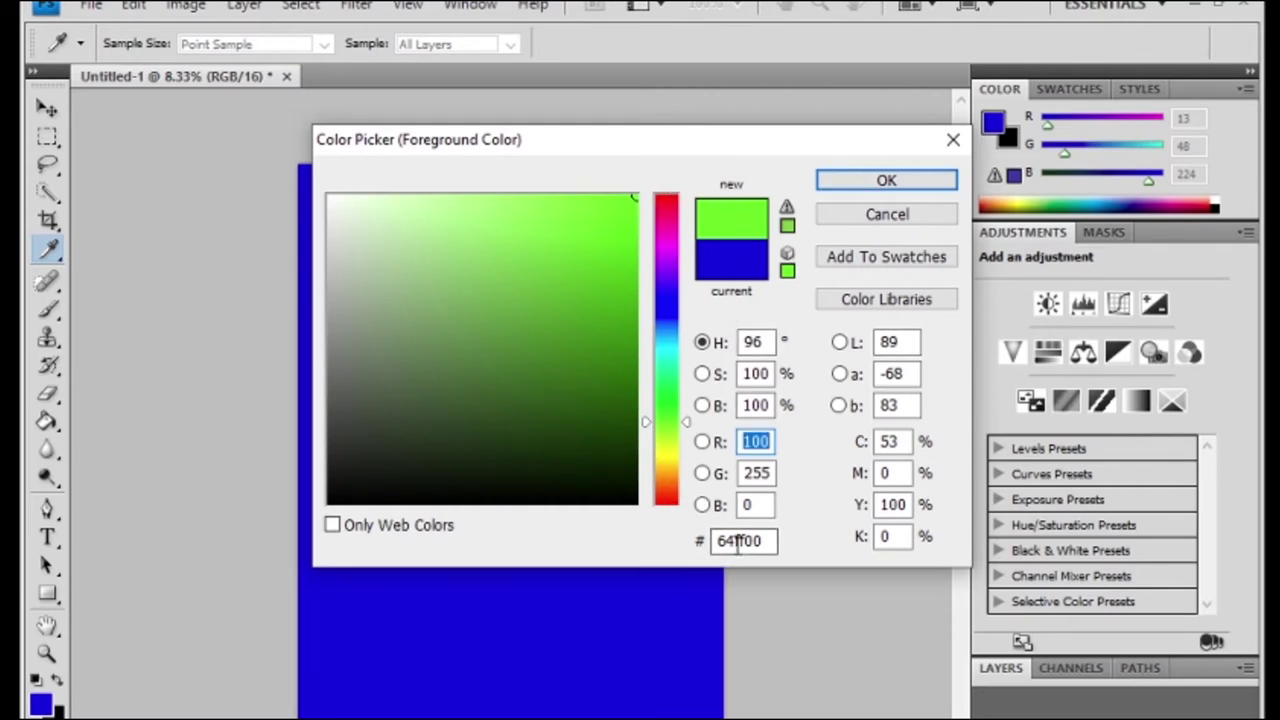
drag(735, 541, 714, 541)
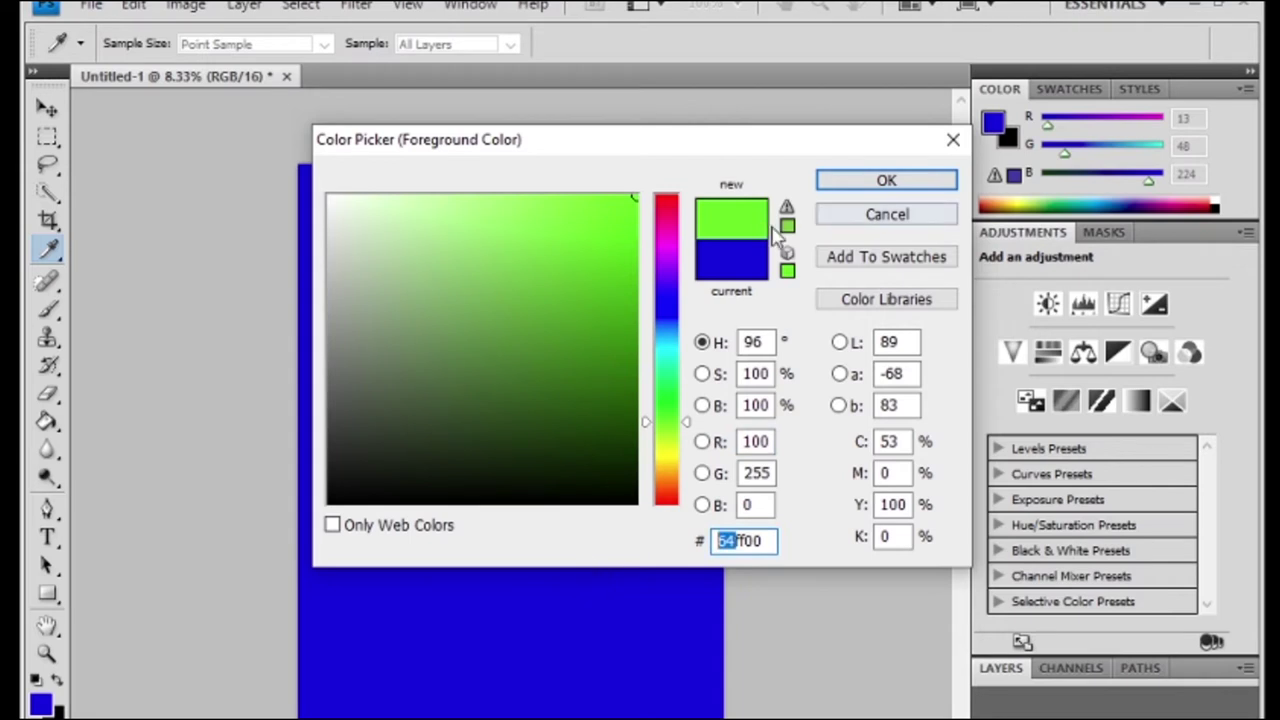
drag(763, 505, 735, 497)
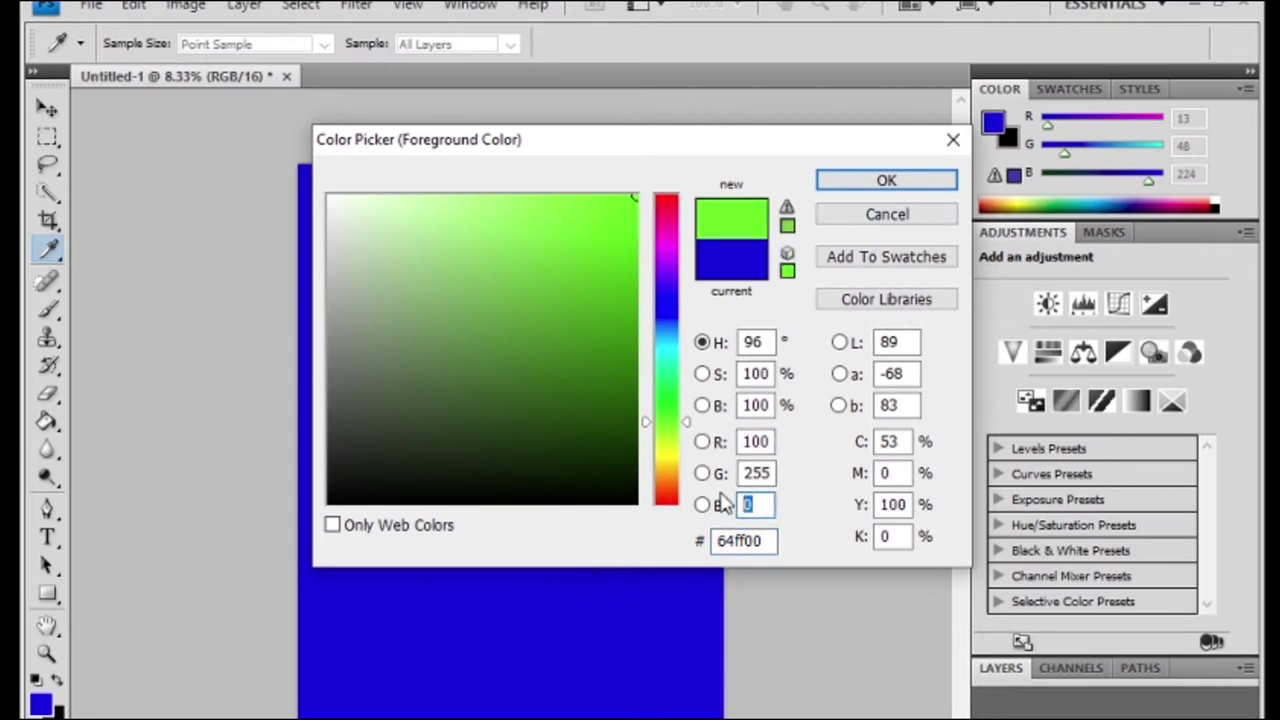
text(100)
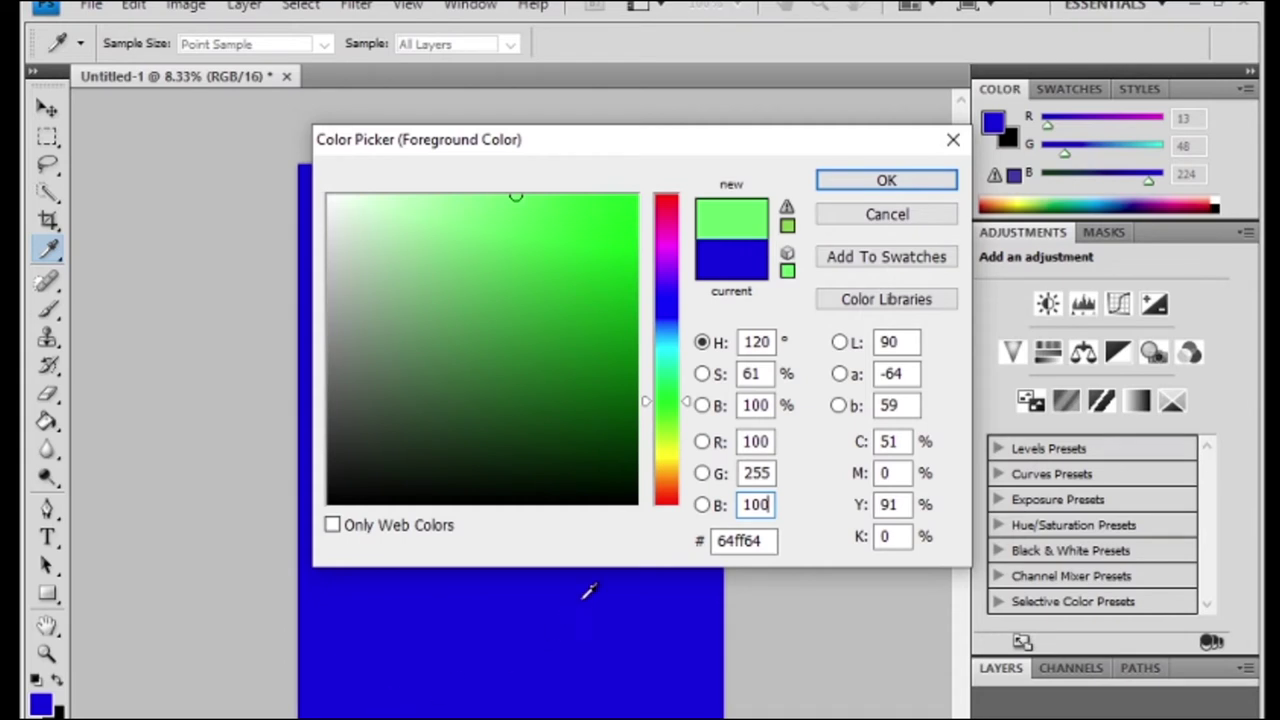
Edit the hex code's ending to f and select the whole hex value.
click(748, 545)
drag(766, 540, 757, 535)
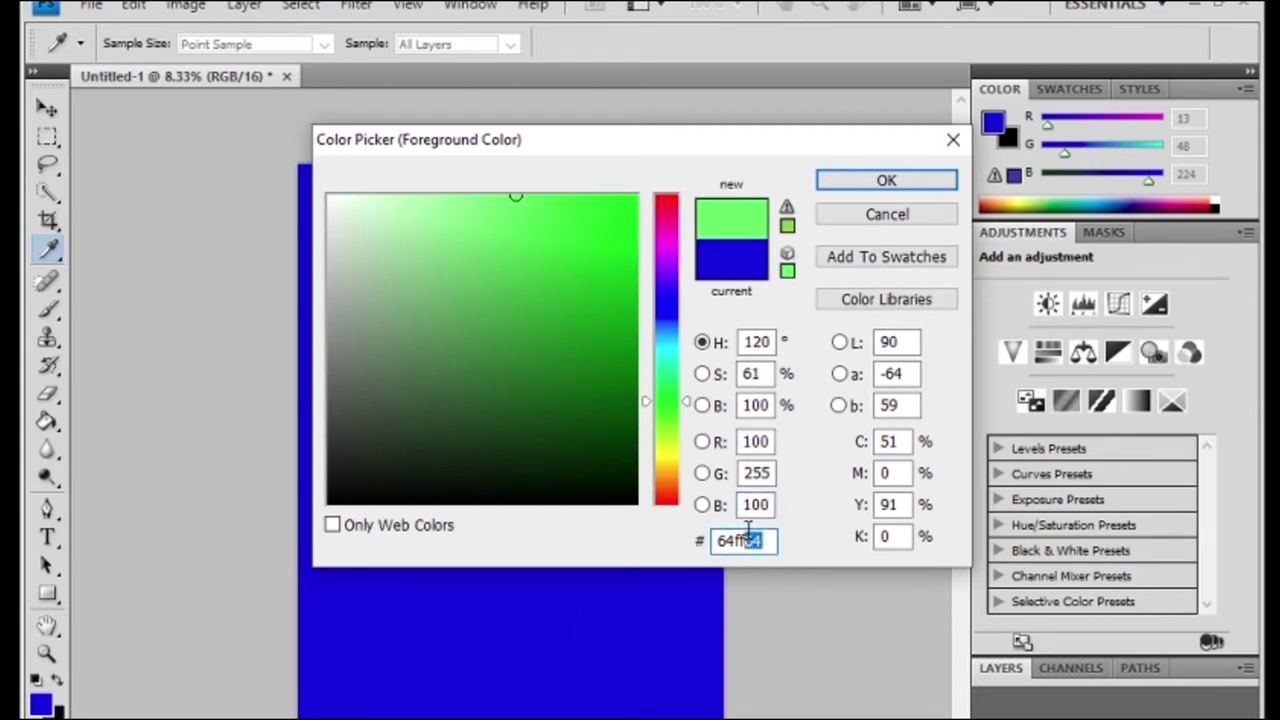
text(f)
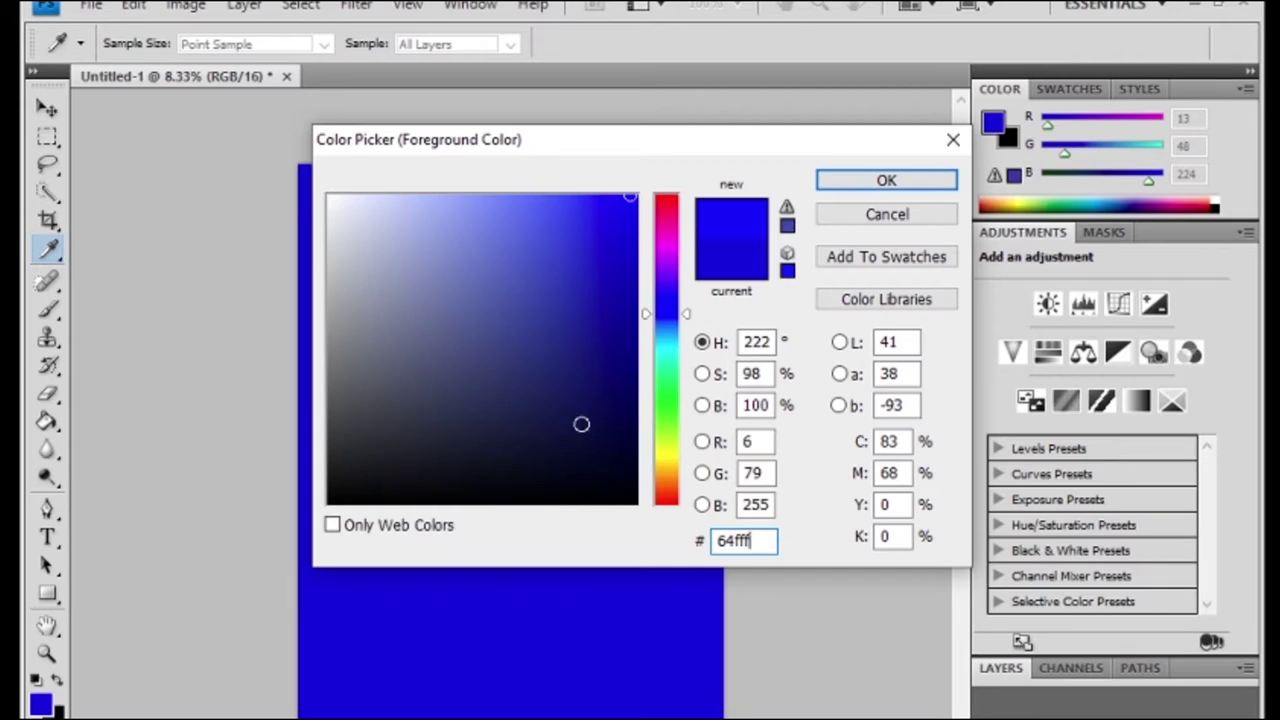
drag(758, 540, 600, 540)
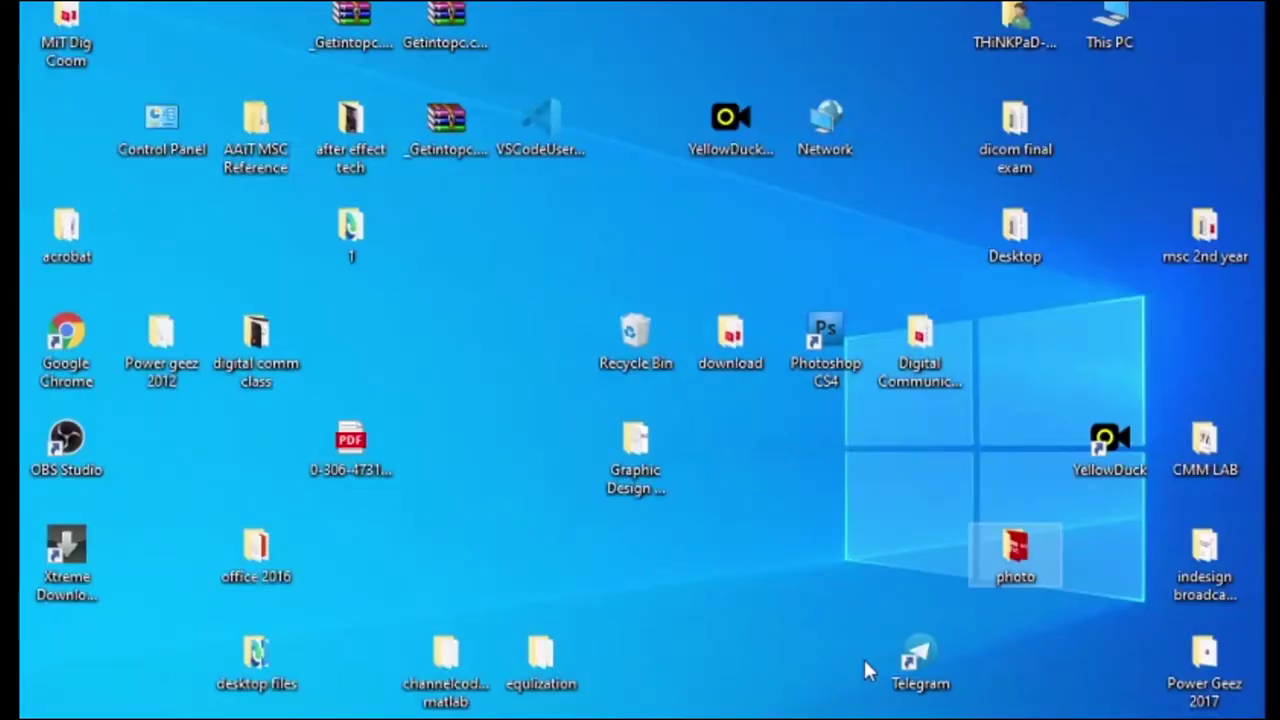
Close the Color Picker and drag 2000px-Vector-based_example.svg.png from the photo folder into Photoshop.
double_click(1030, 570)
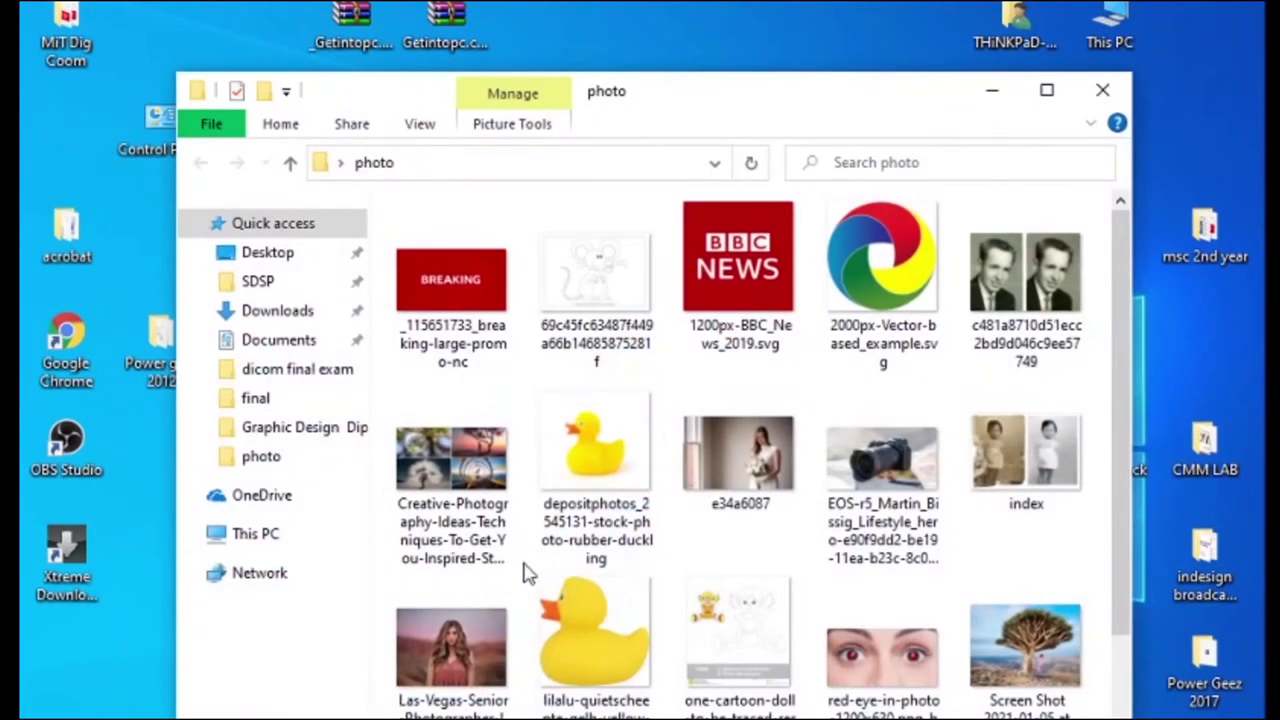
scroll(590, 628, down, 2)
scroll(590, 628, up, 2)
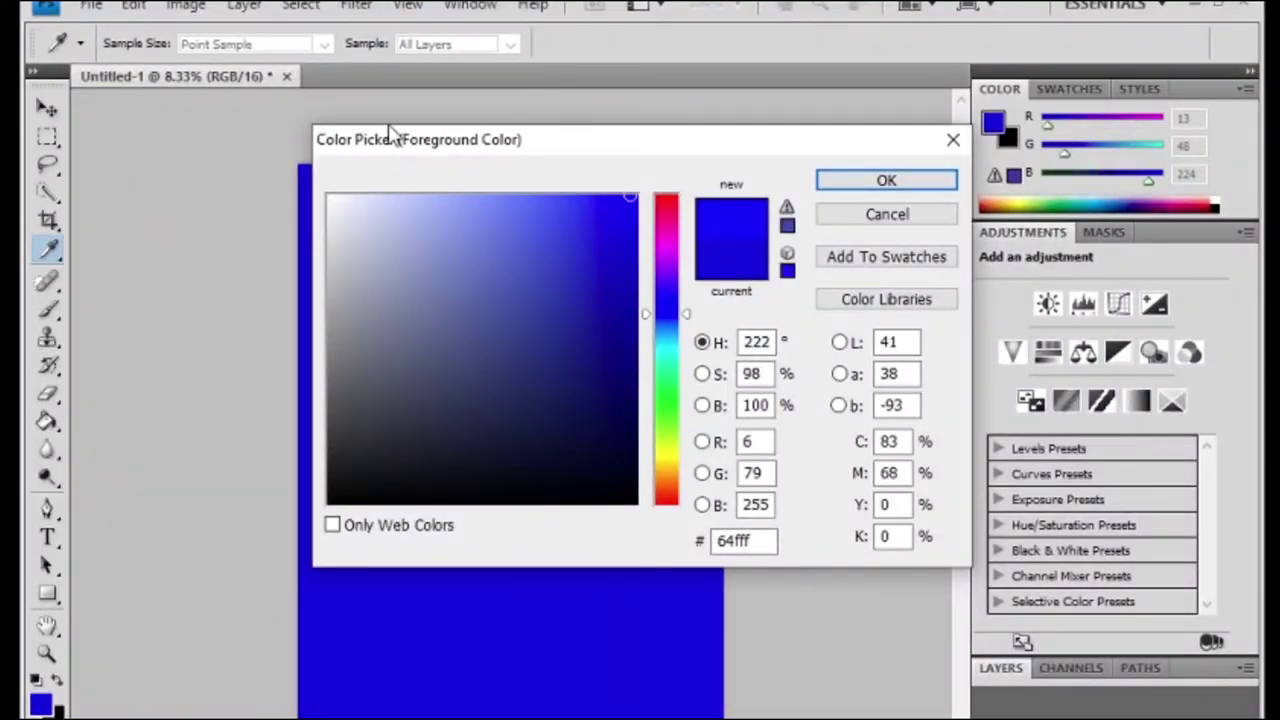
click(243, 400)
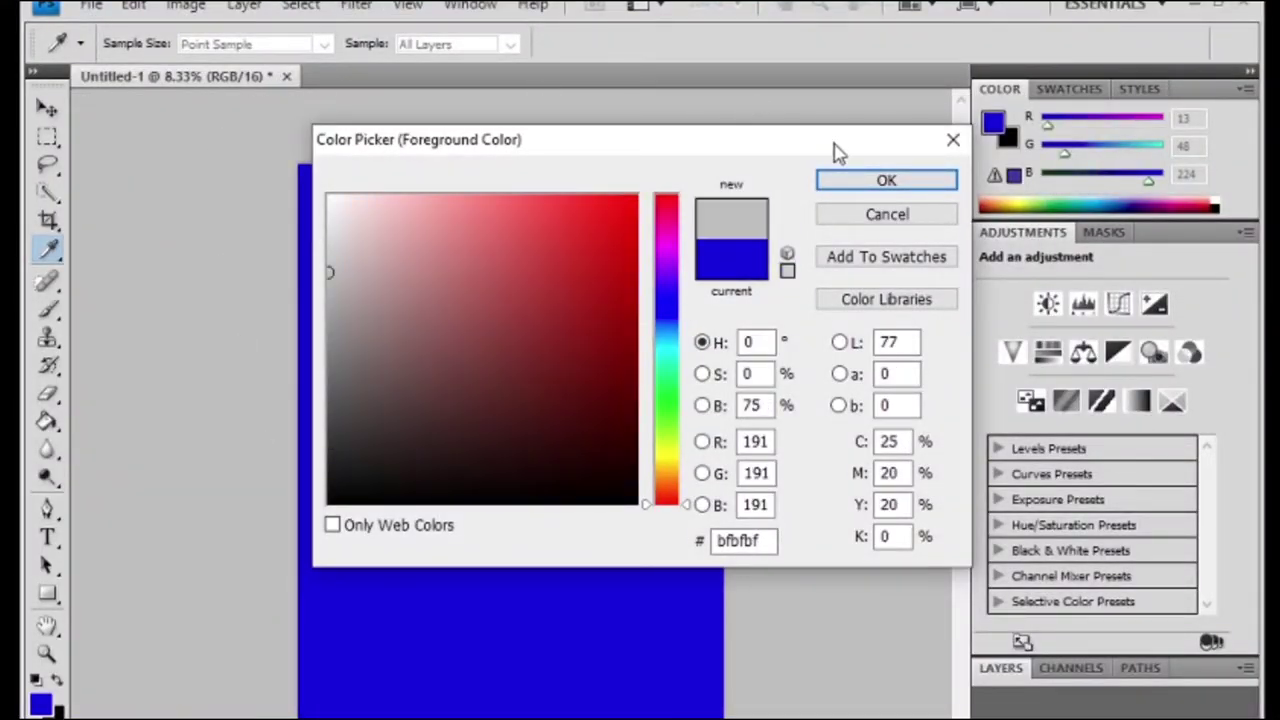
click(953, 139)
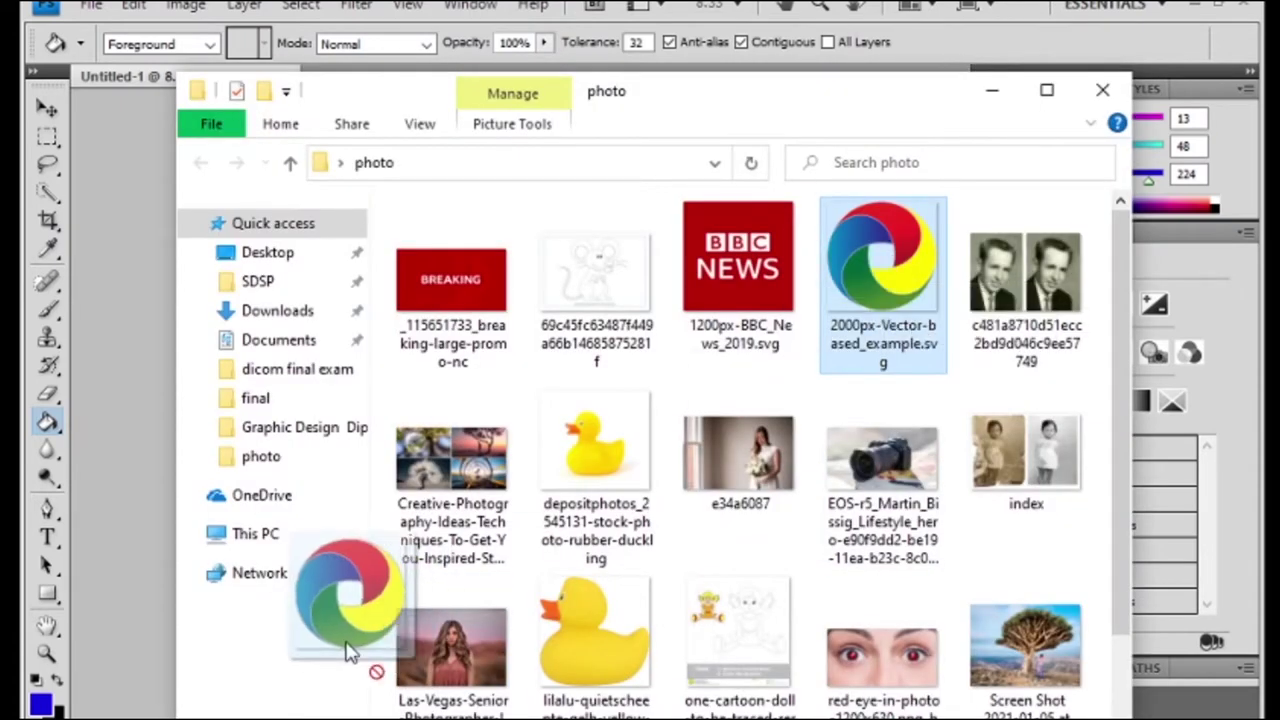
drag(890, 270, 154, 643)
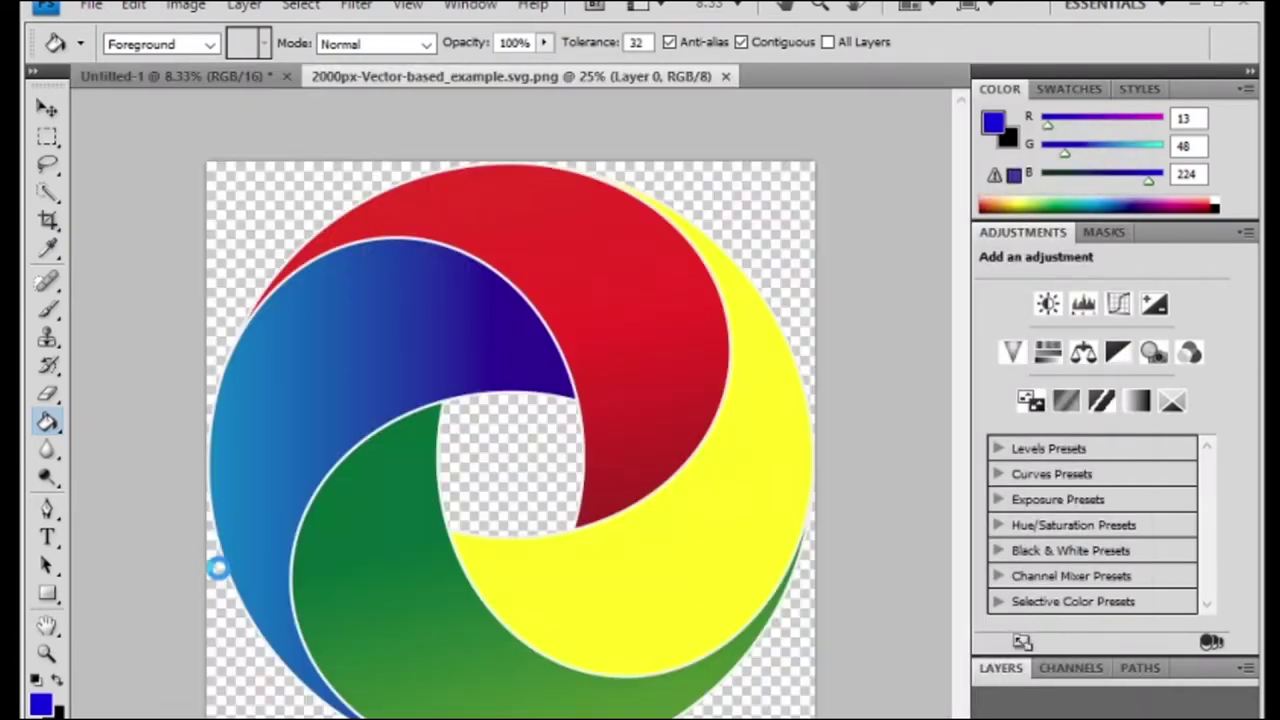
Float the swirl logo document and sample its green and blue in the foreground Color Picker.
mouse_move(462, 80)
mouse_down()
mouse_move(577, 240)
mouse_move(590, 156)
mouse_up()
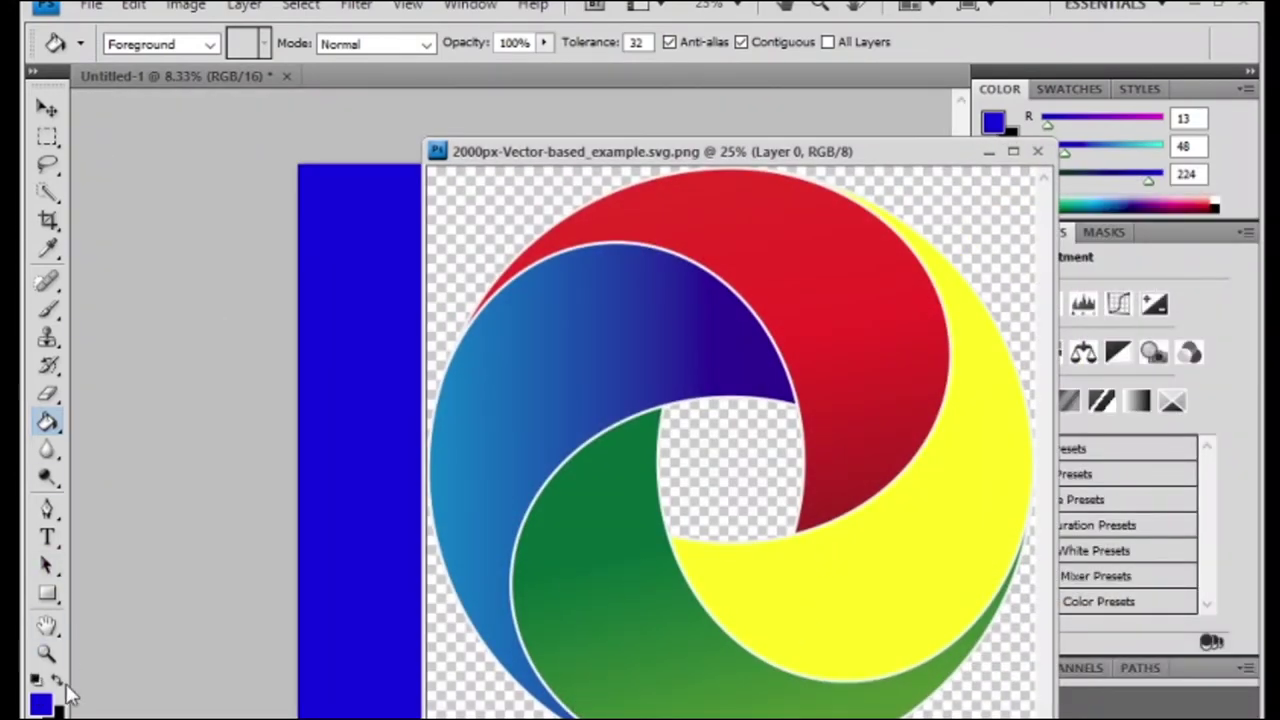
click(47, 108)
click(42, 703)
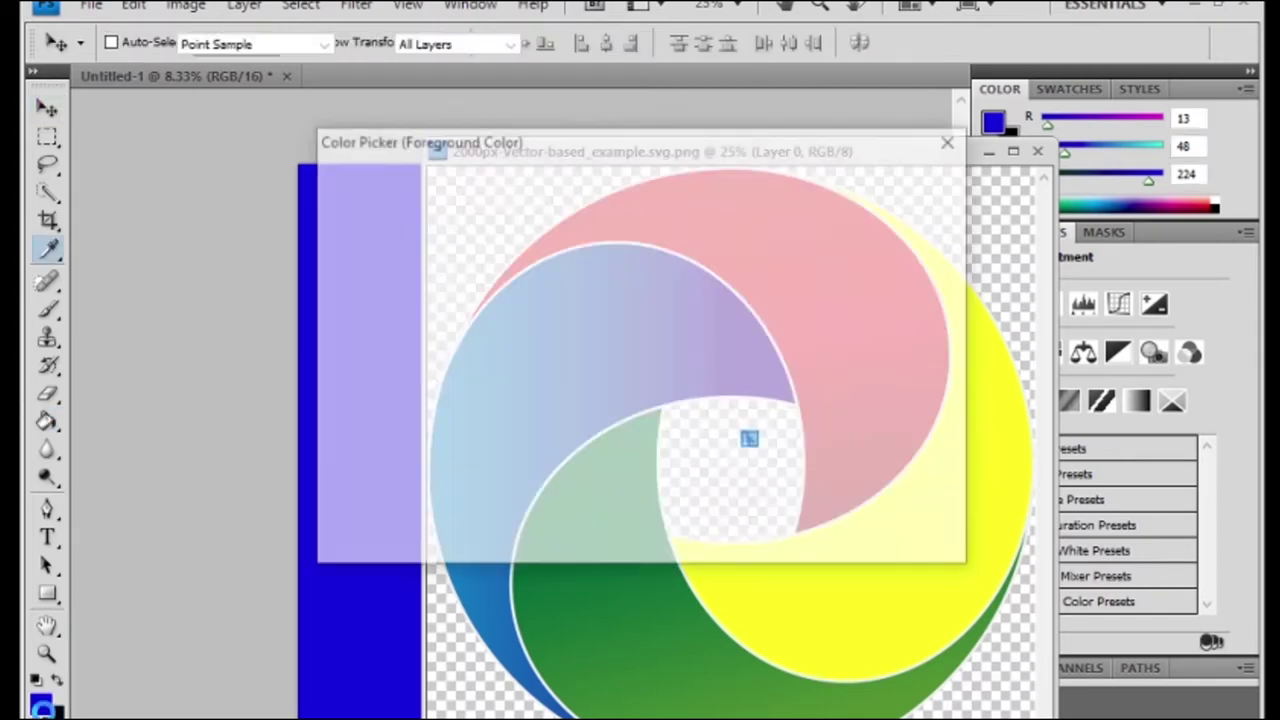
mouse_move(737, 137)
mouse_down()
mouse_move(966, 171)
mouse_move(937, 241)
mouse_move(1169, 194)
mouse_up()
click(622, 676)
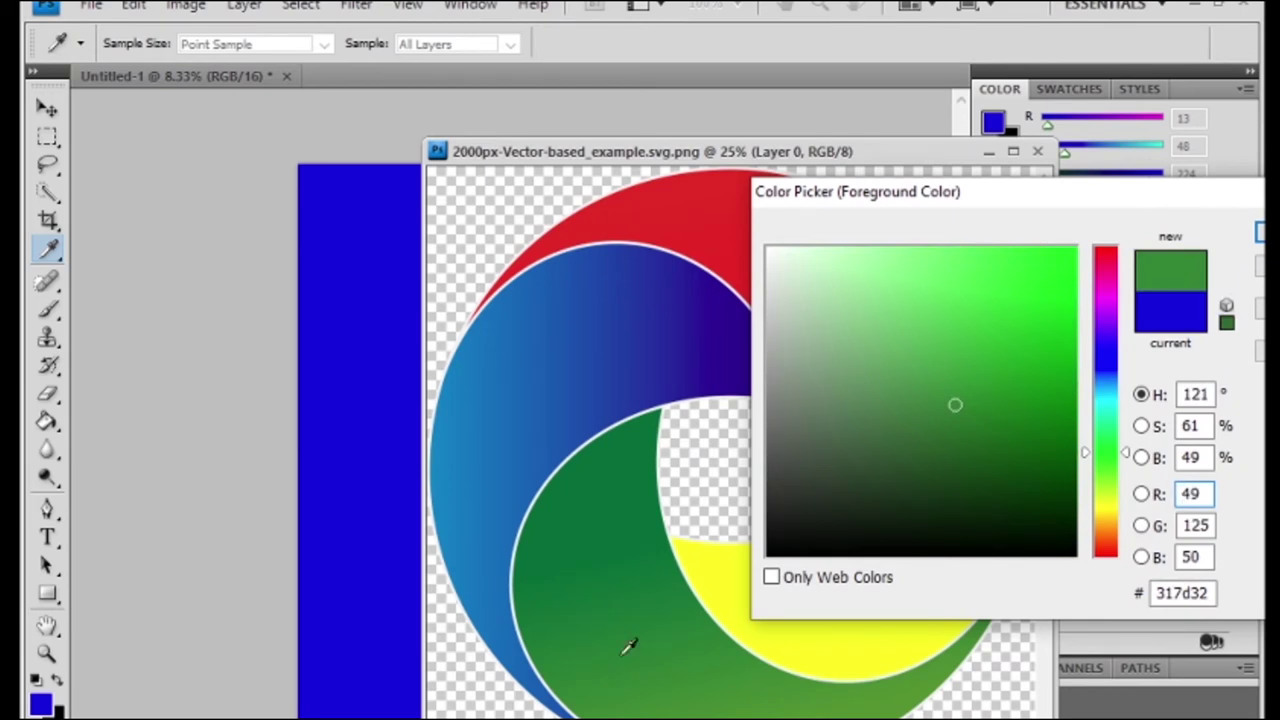
click(502, 465)
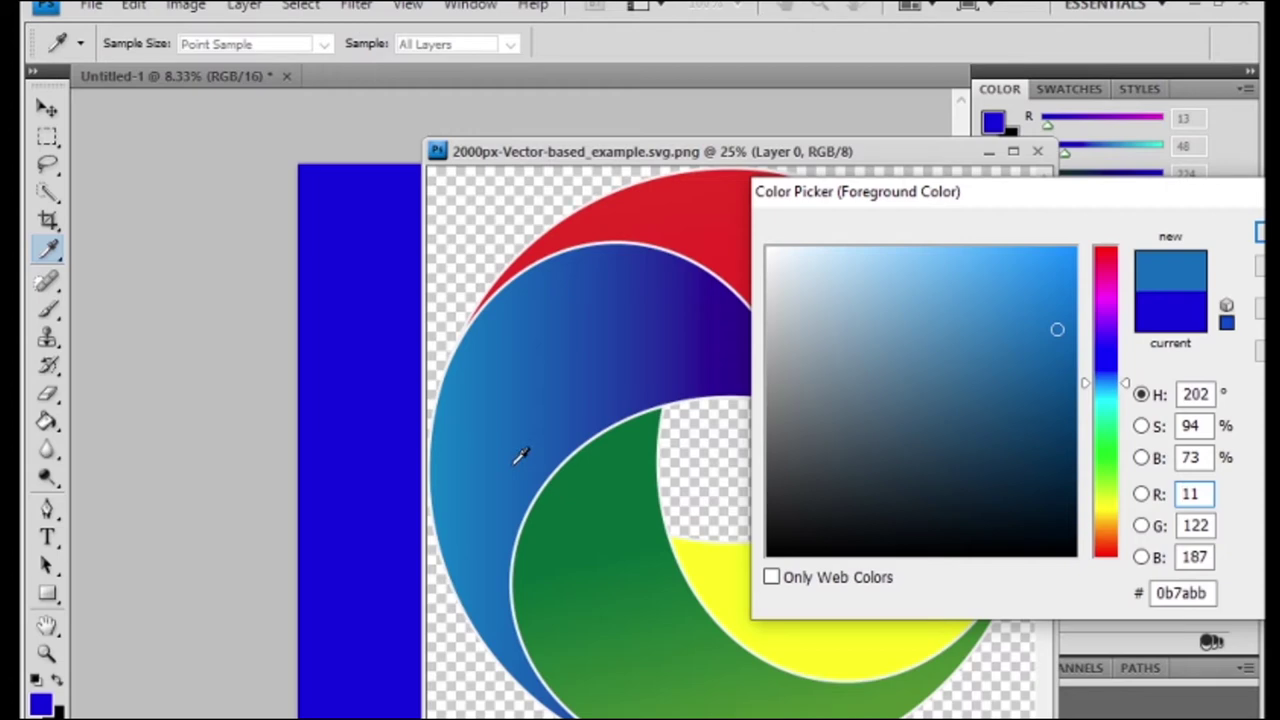
Sample the red ring and yellow part of the swirl logo in the Color Picker.
mouse_move(908, 197)
mouse_down()
mouse_move(580, 291)
mouse_move(399, 373)
mouse_up()
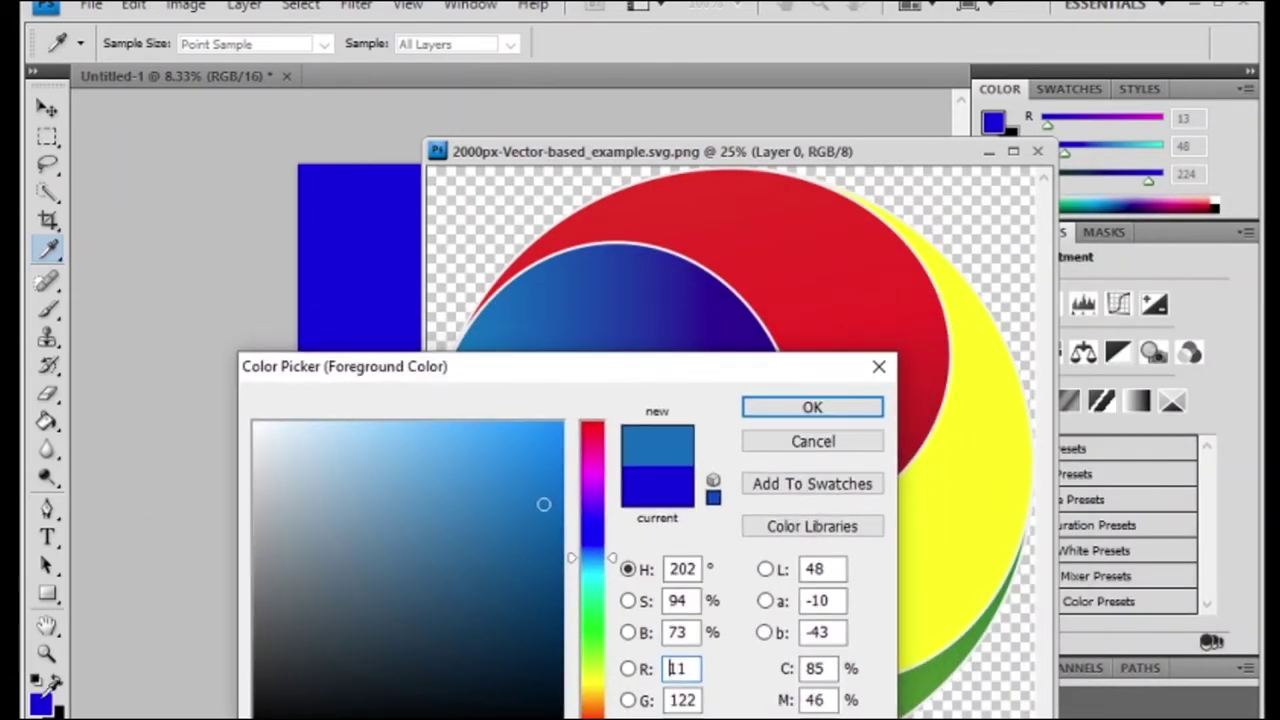
click(840, 276)
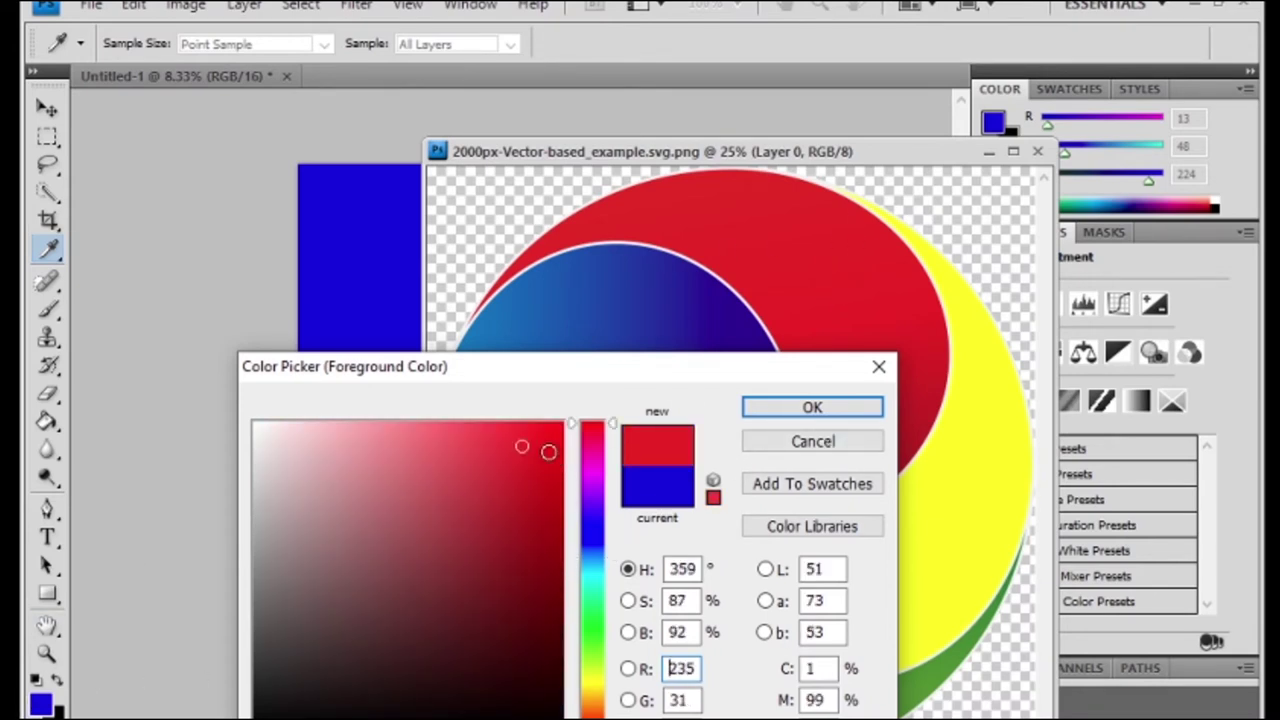
click(951, 541)
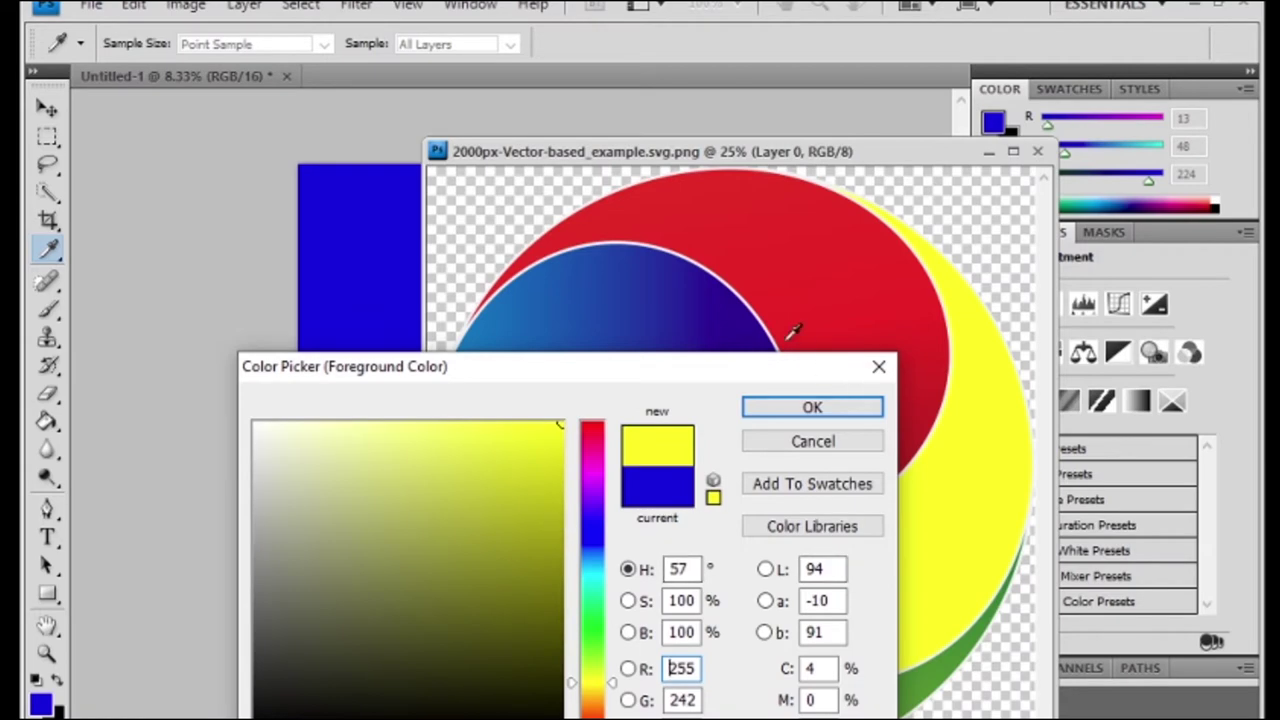
drag(671, 374, 400, 341)
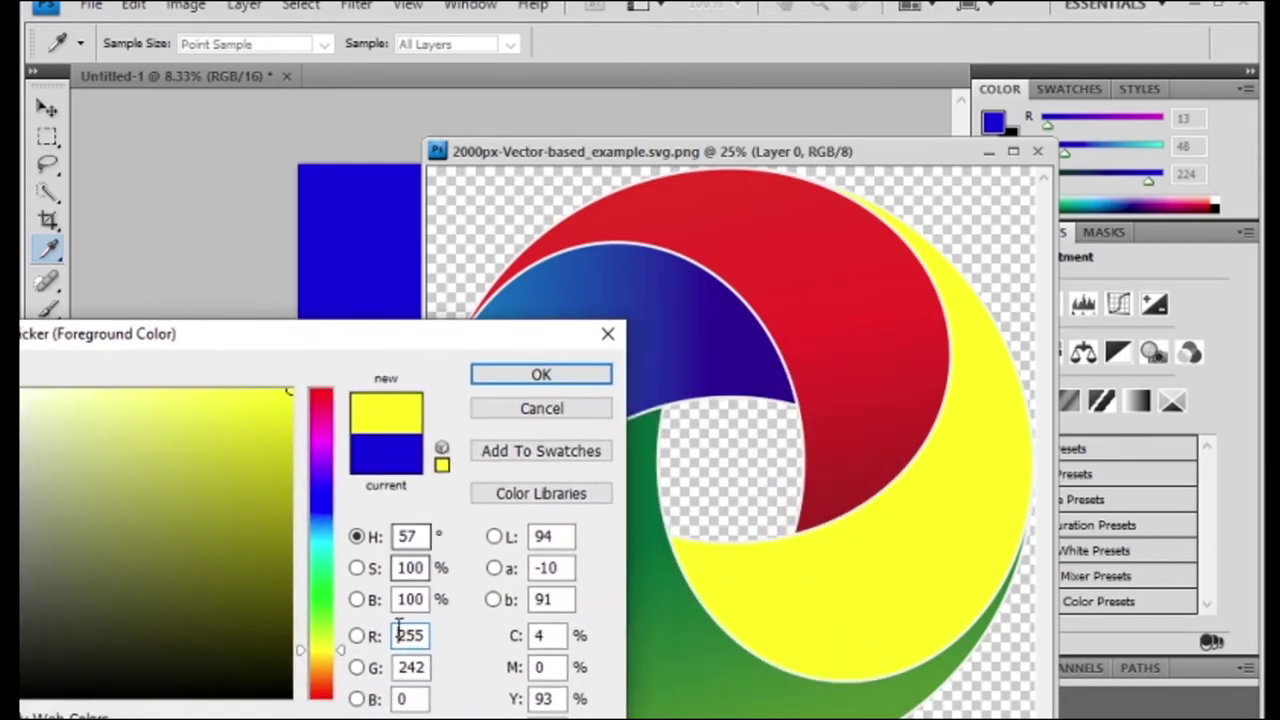
click(420, 668)
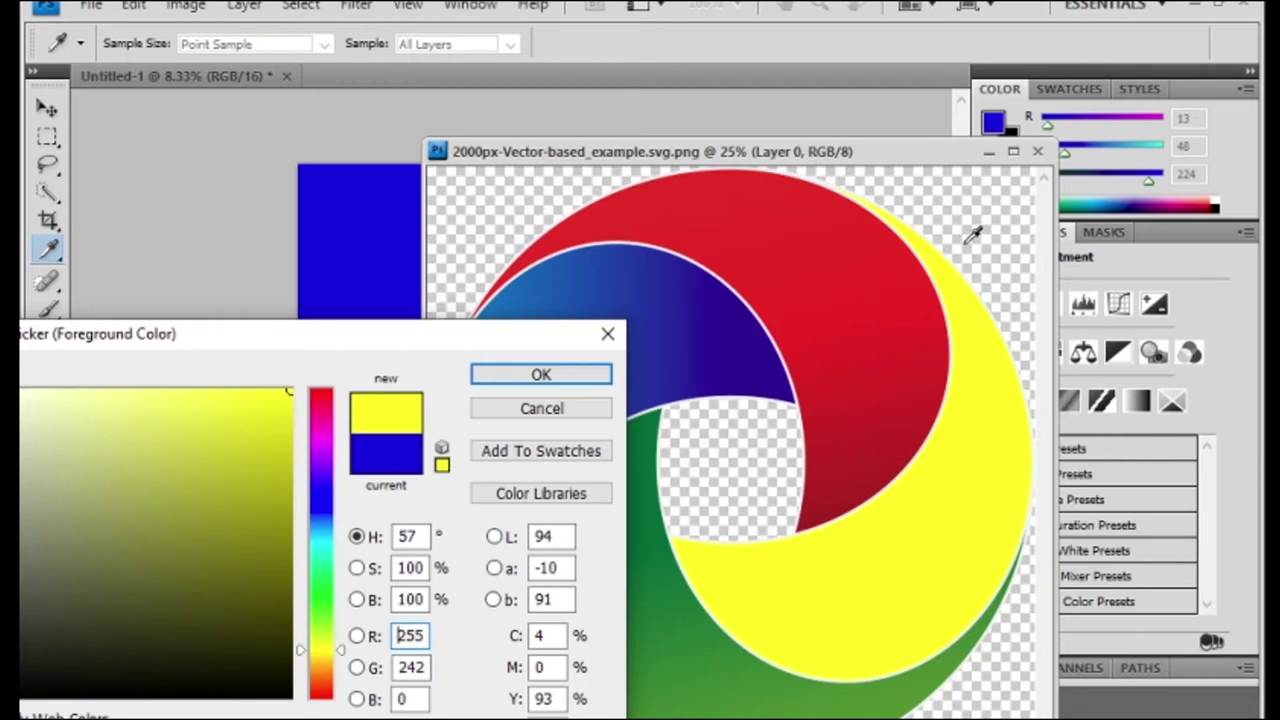
Cancel the Color Picker keeping blue, close the swirl logo, and drag the tree screenshot onto Photoshop.
click(607, 333)
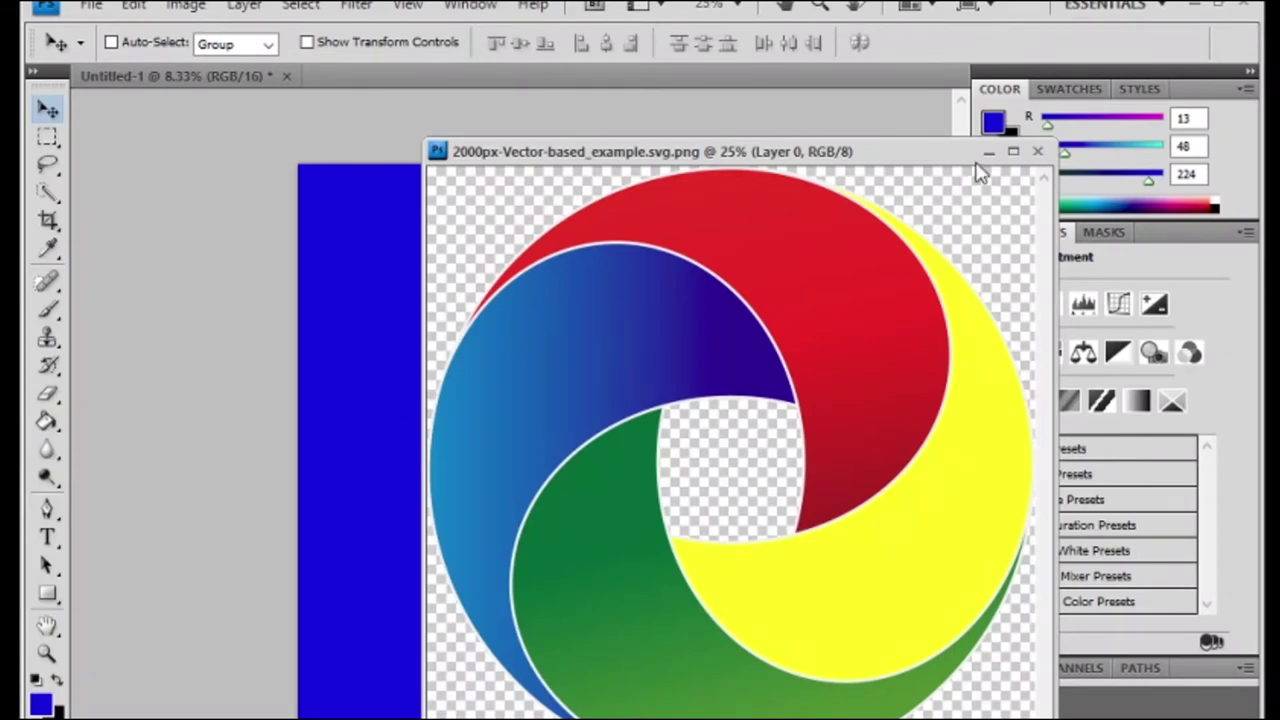
click(1037, 151)
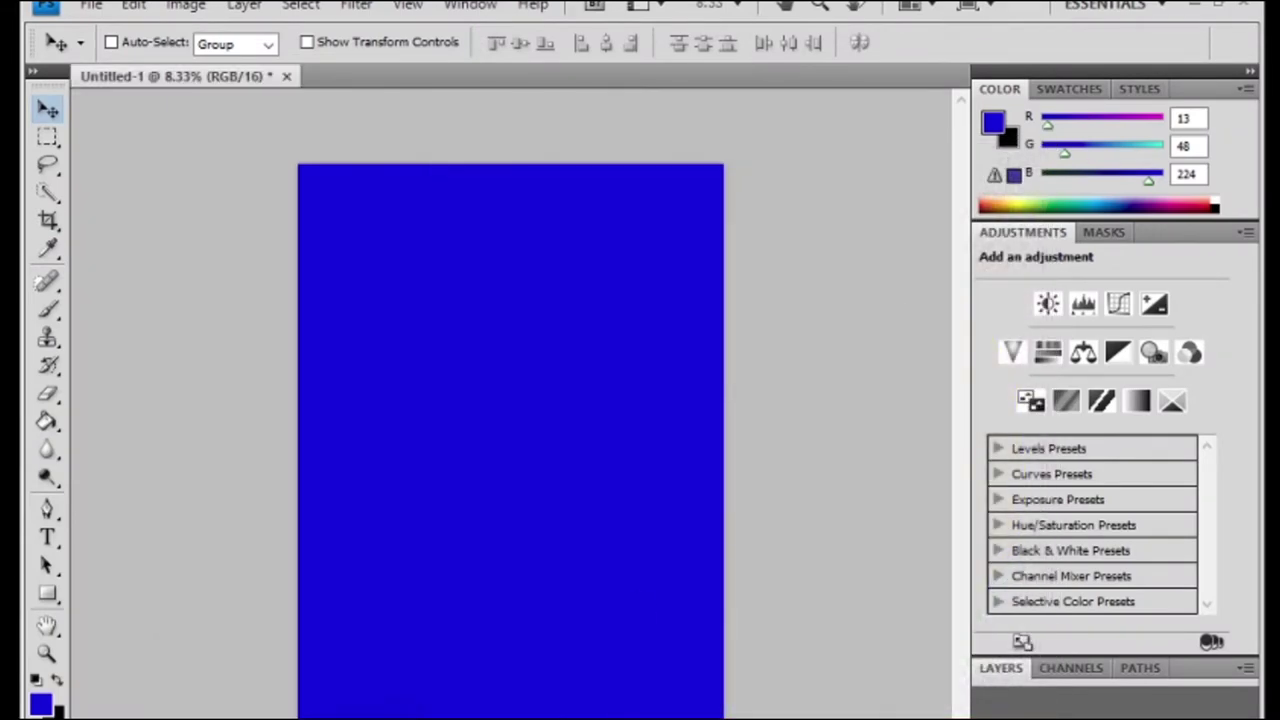
key(alt+Tab)
mouse_move(1026, 650)
mouse_down()
mouse_move(270, 540)
mouse_move(140, 506)
mouse_up()
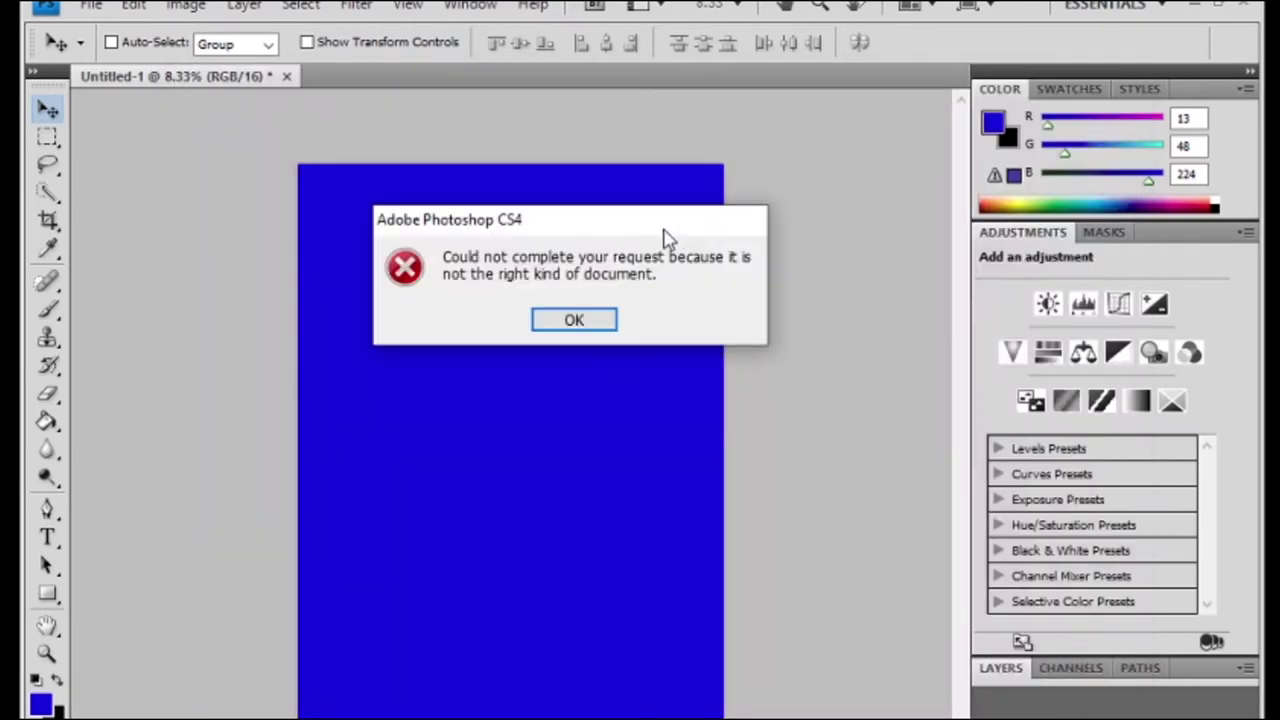
Dismiss the wrong-document error and open the tree Screen Shot file in Paint via Open with.
click(578, 320)
key(alt+Tab)
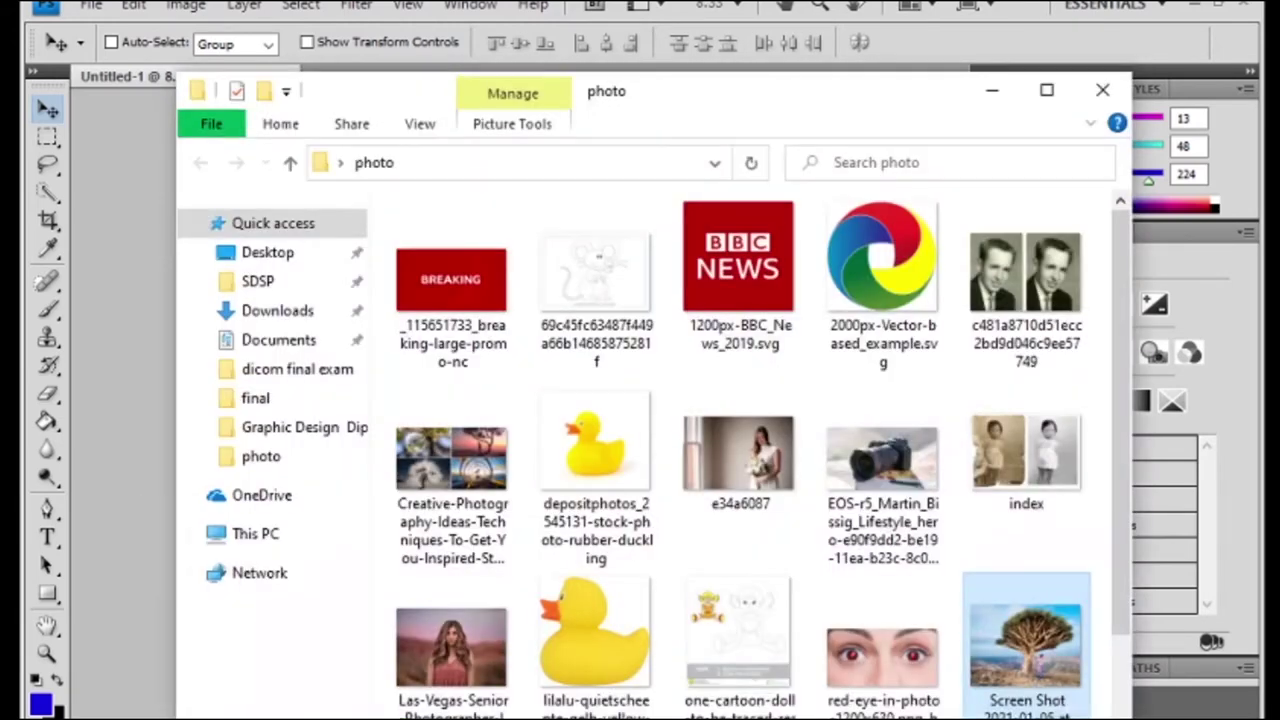
right_click(1022, 640)
mouse_move(752, 199)
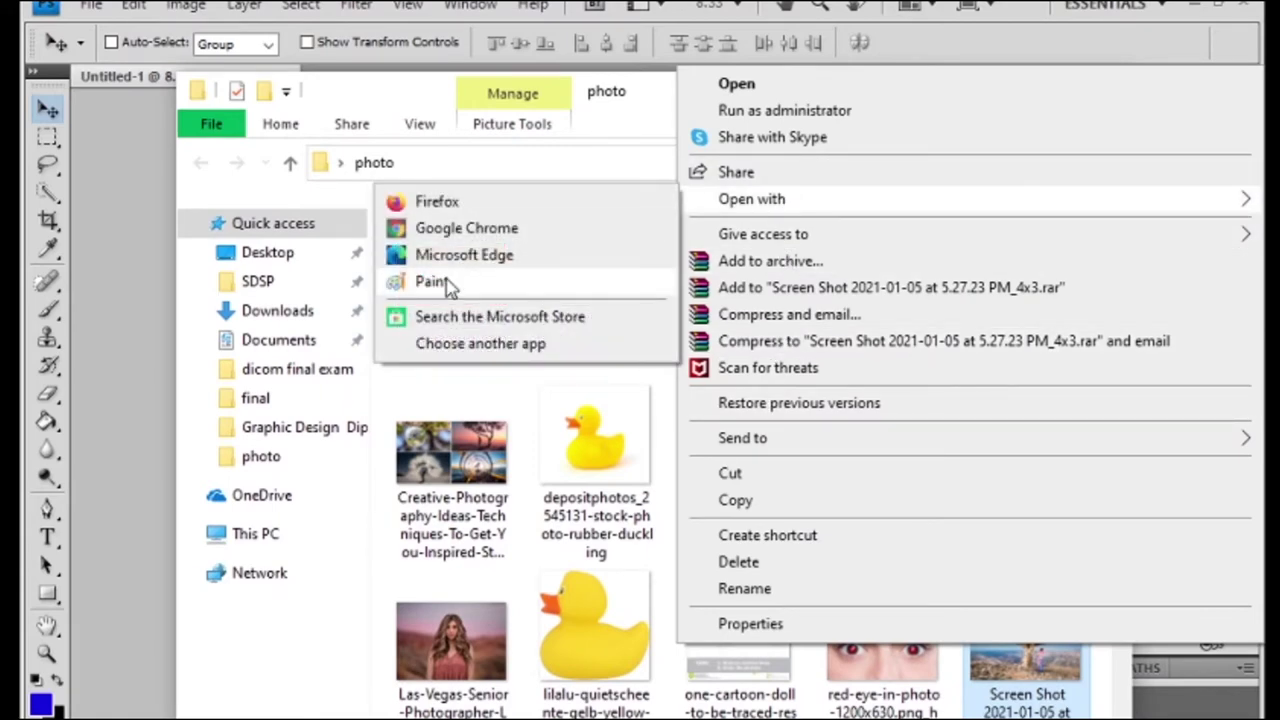
click(440, 283)
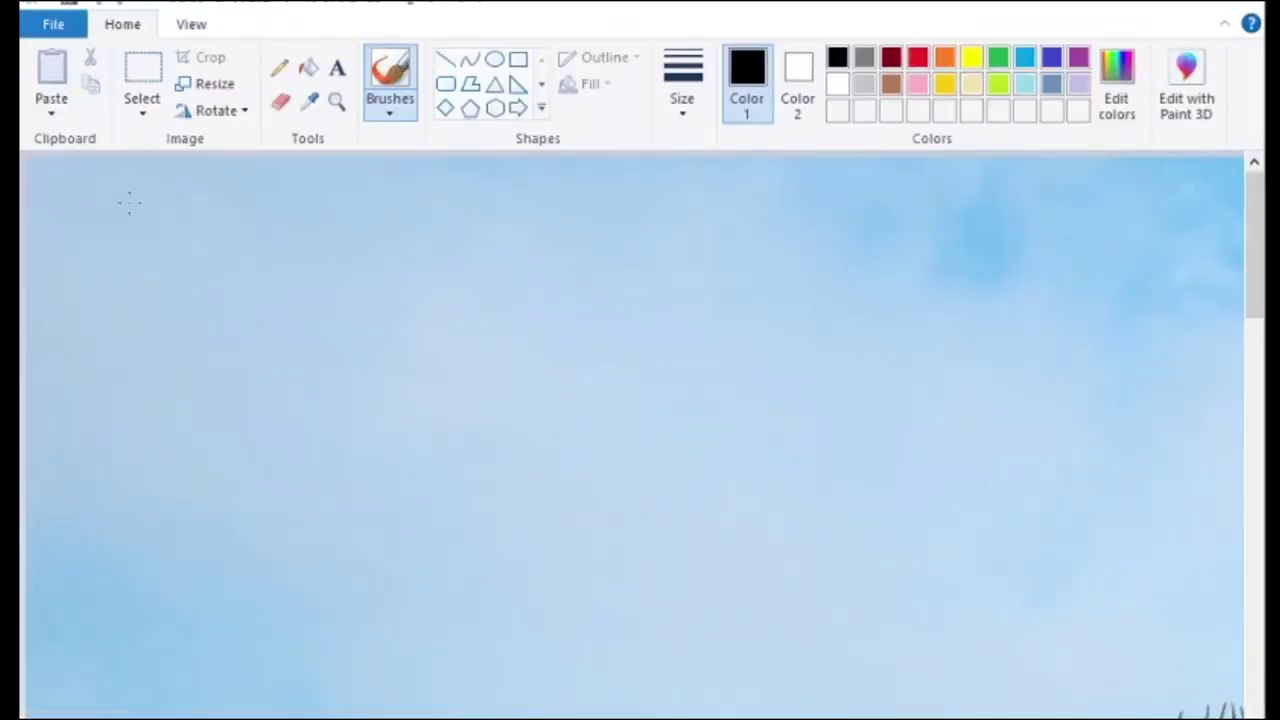
Save the tree screenshot as a JPEG, accepting the transparency warning.
click(53, 24)
click(112, 230)
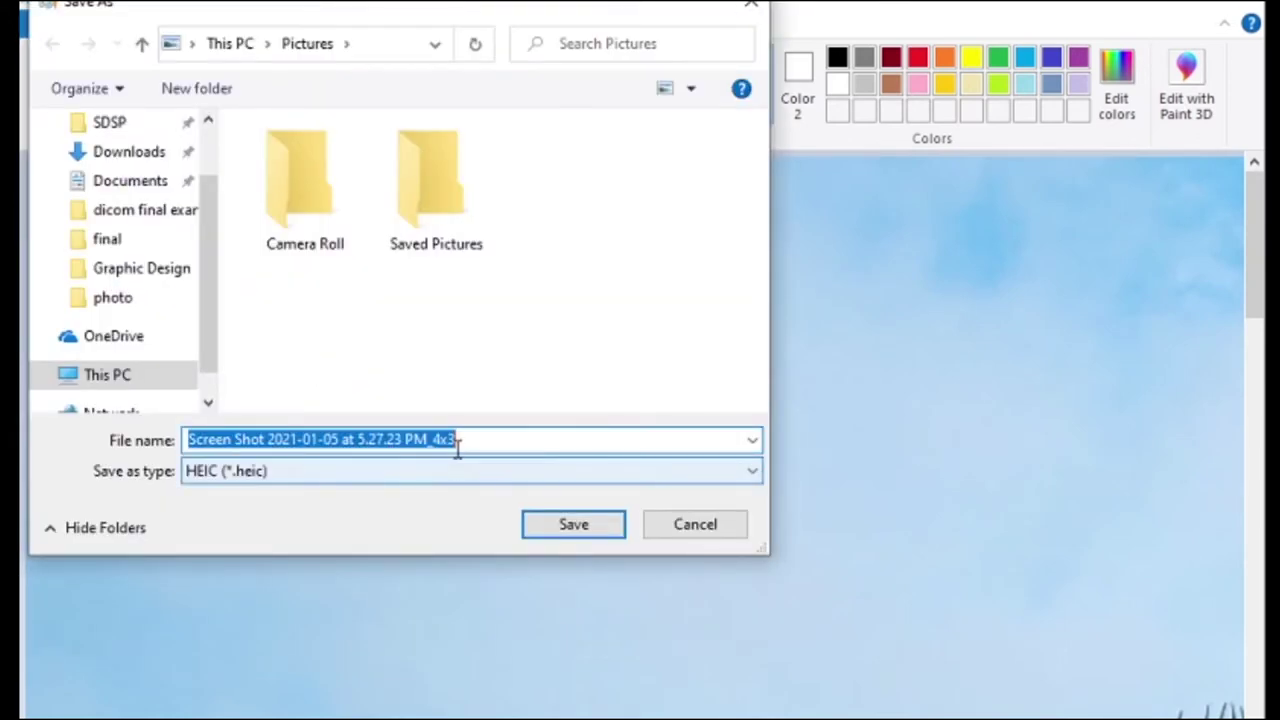
click(300, 475)
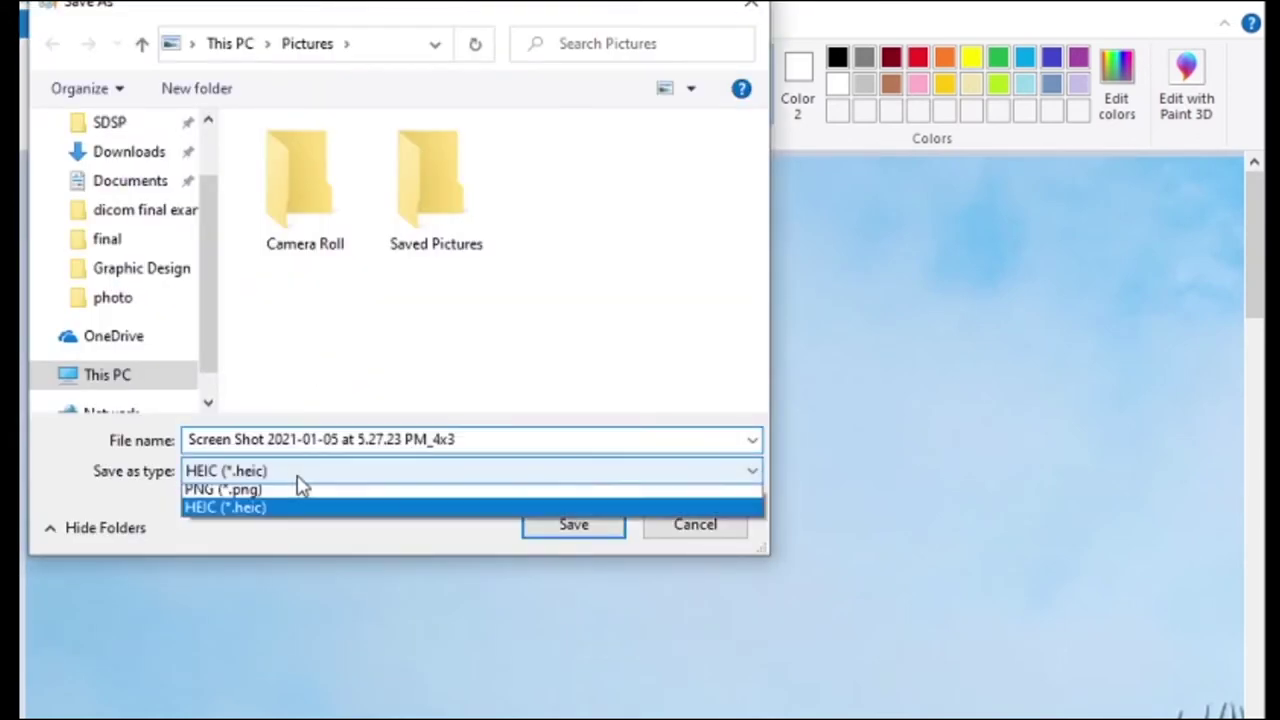
click(285, 570)
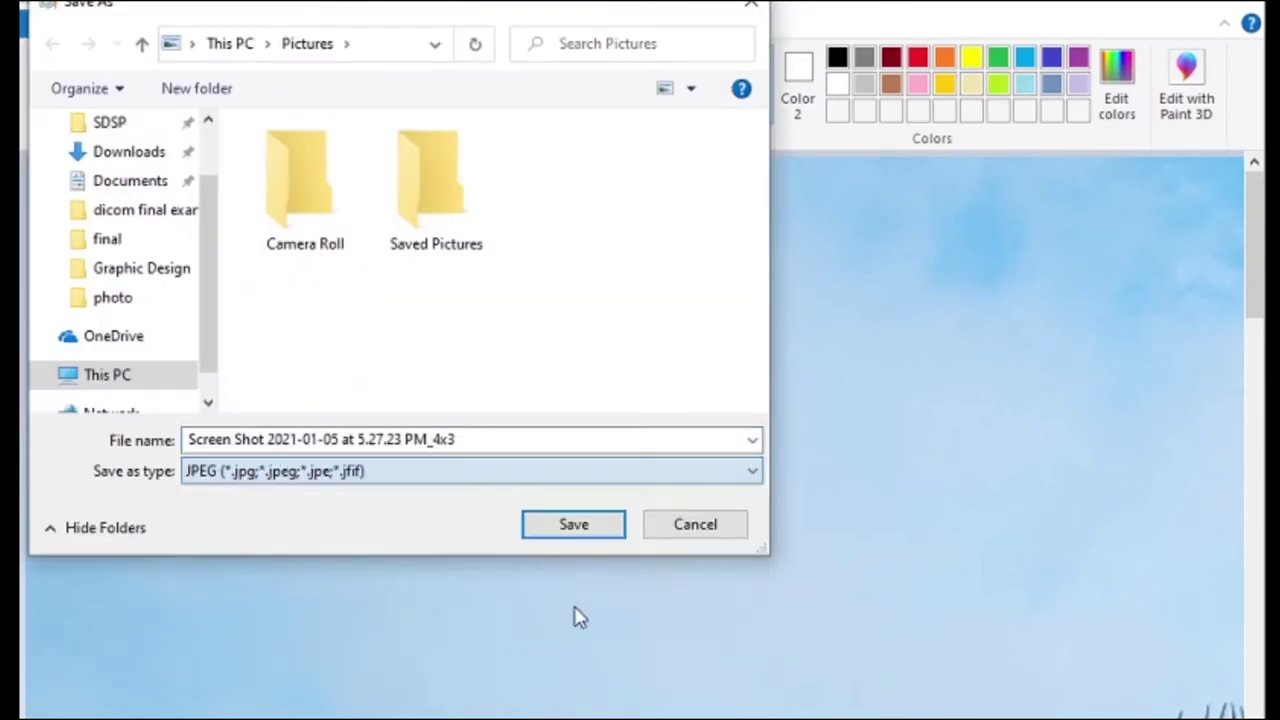
click(591, 528)
click(695, 492)
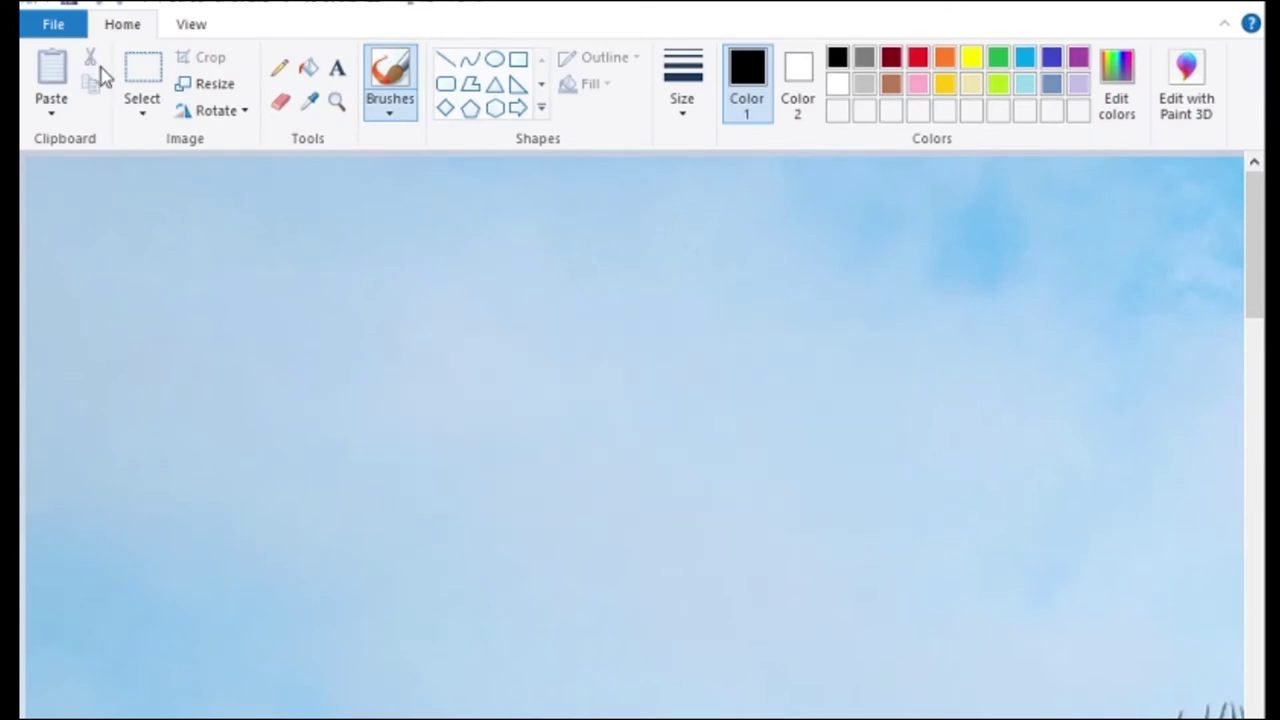
Save the JPEG again into the photo folder.
click(53, 25)
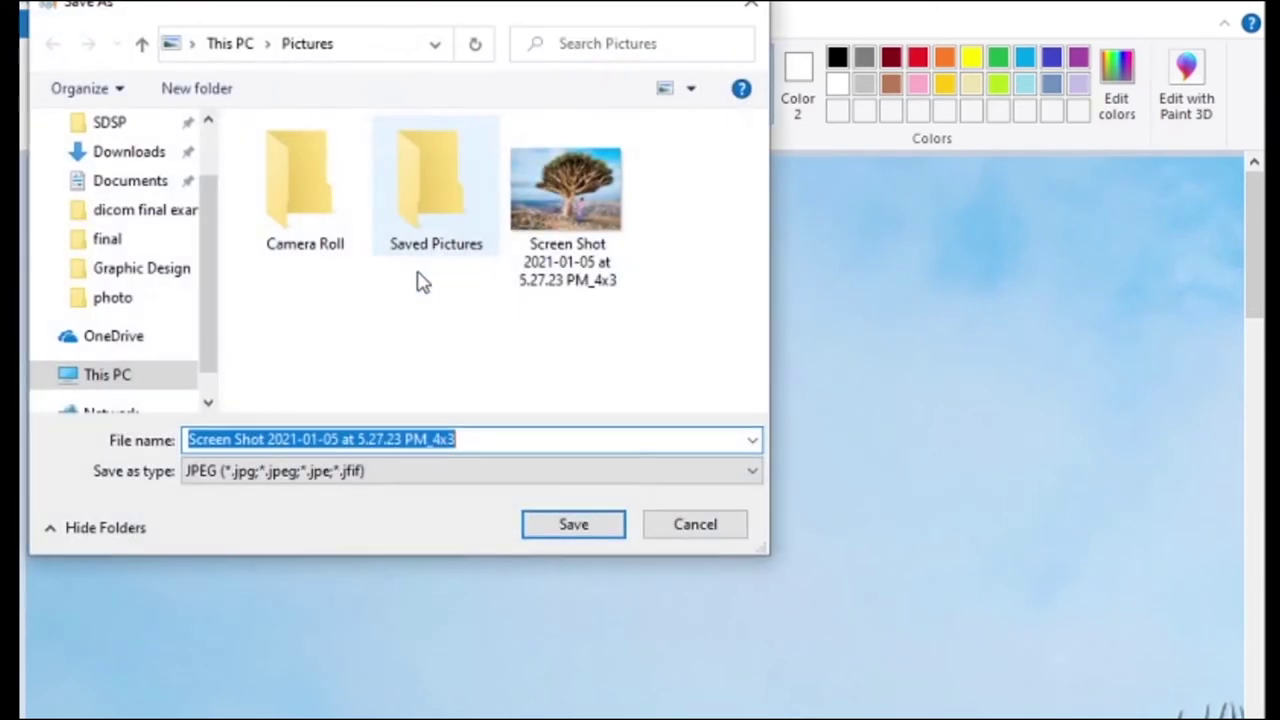
scroll(127, 215, up, 1)
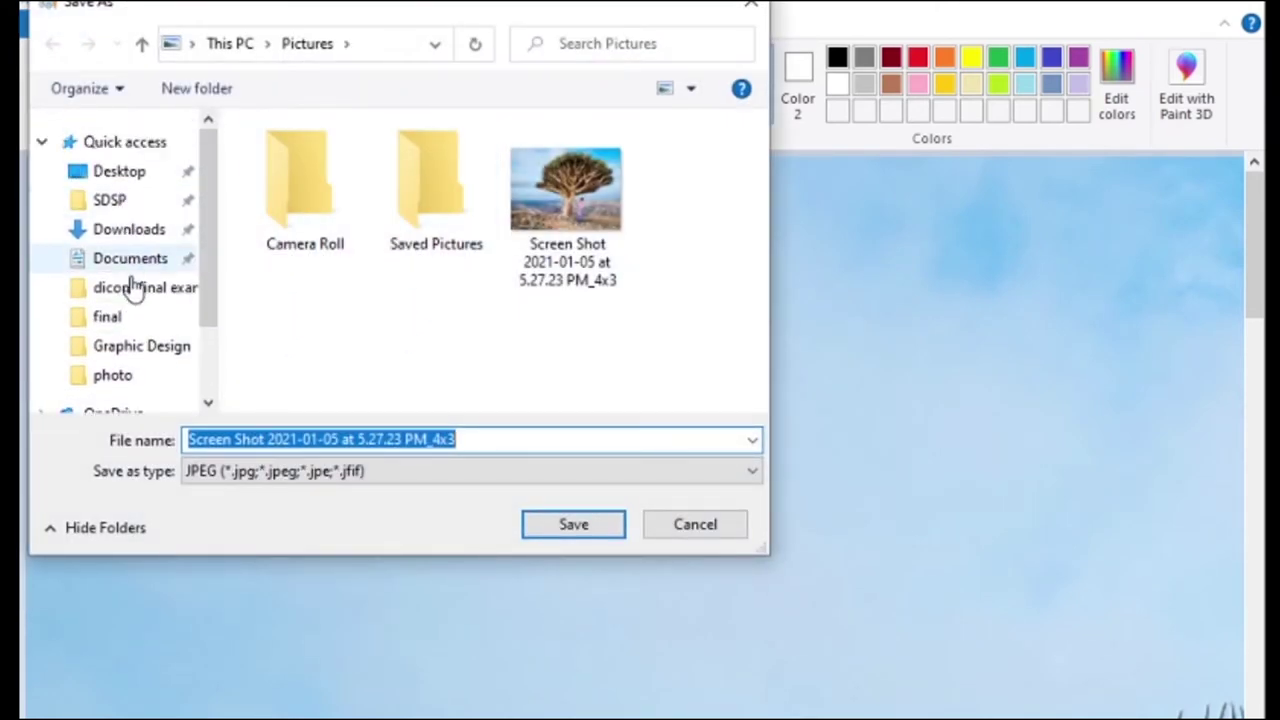
click(118, 376)
click(585, 528)
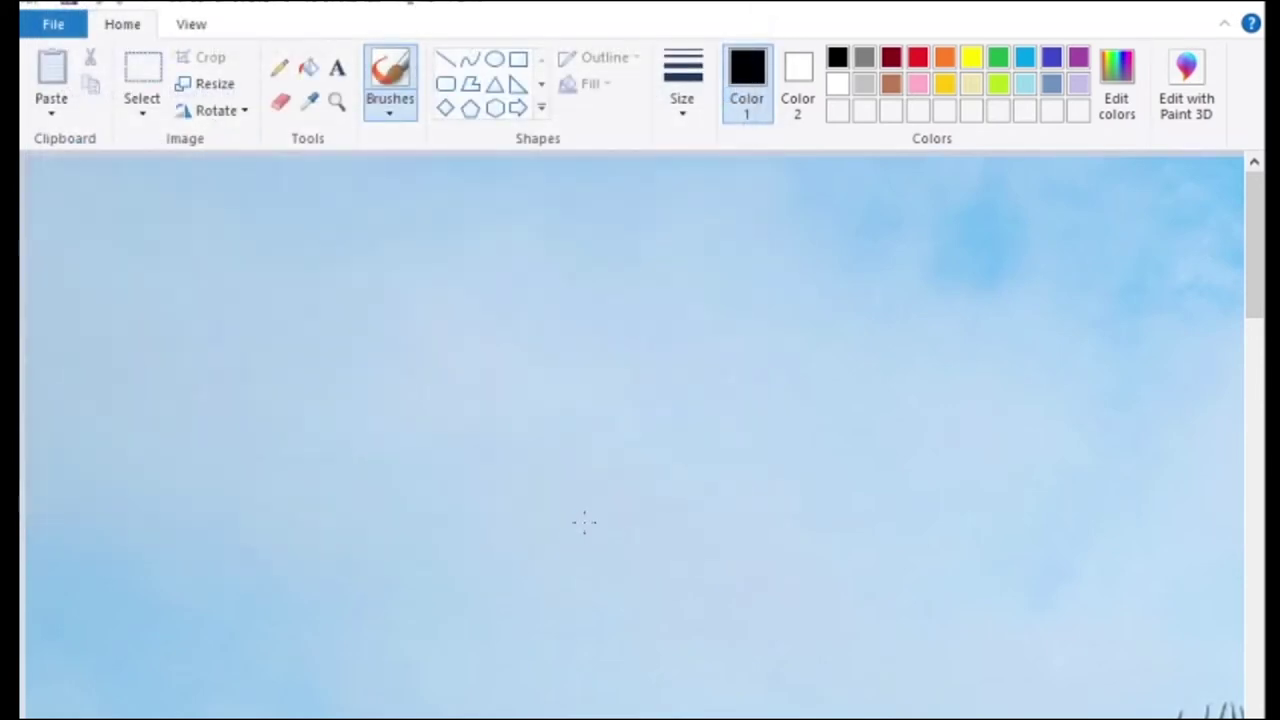
Save a further JPEG copy with the file name replaced by '12'.
click(55, 28)
mouse_move(97, 226)
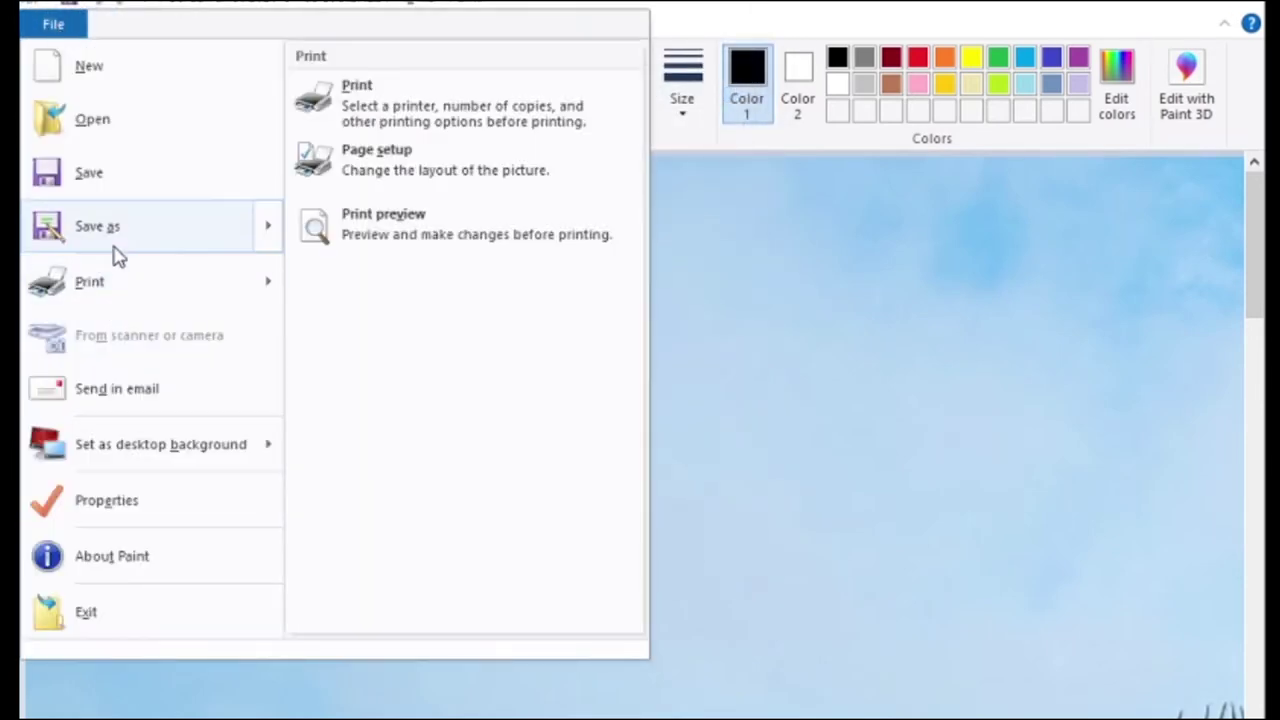
click(115, 235)
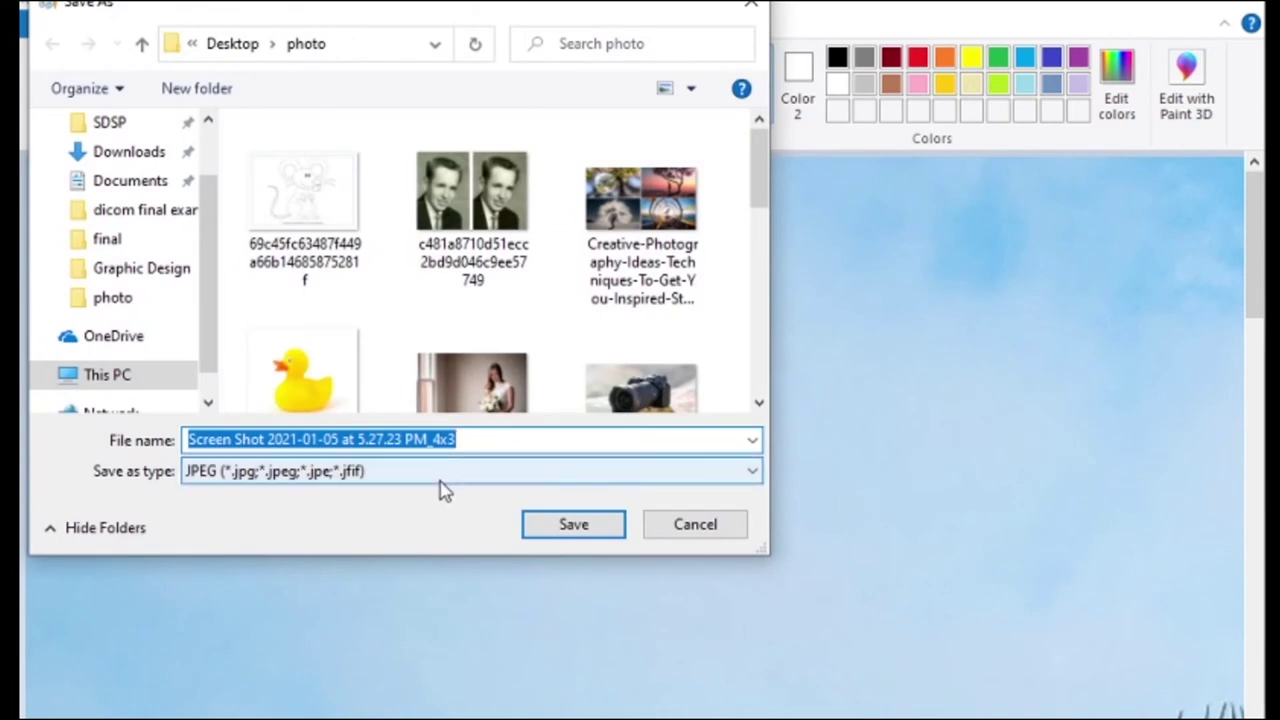
scroll(514, 351, down, 5)
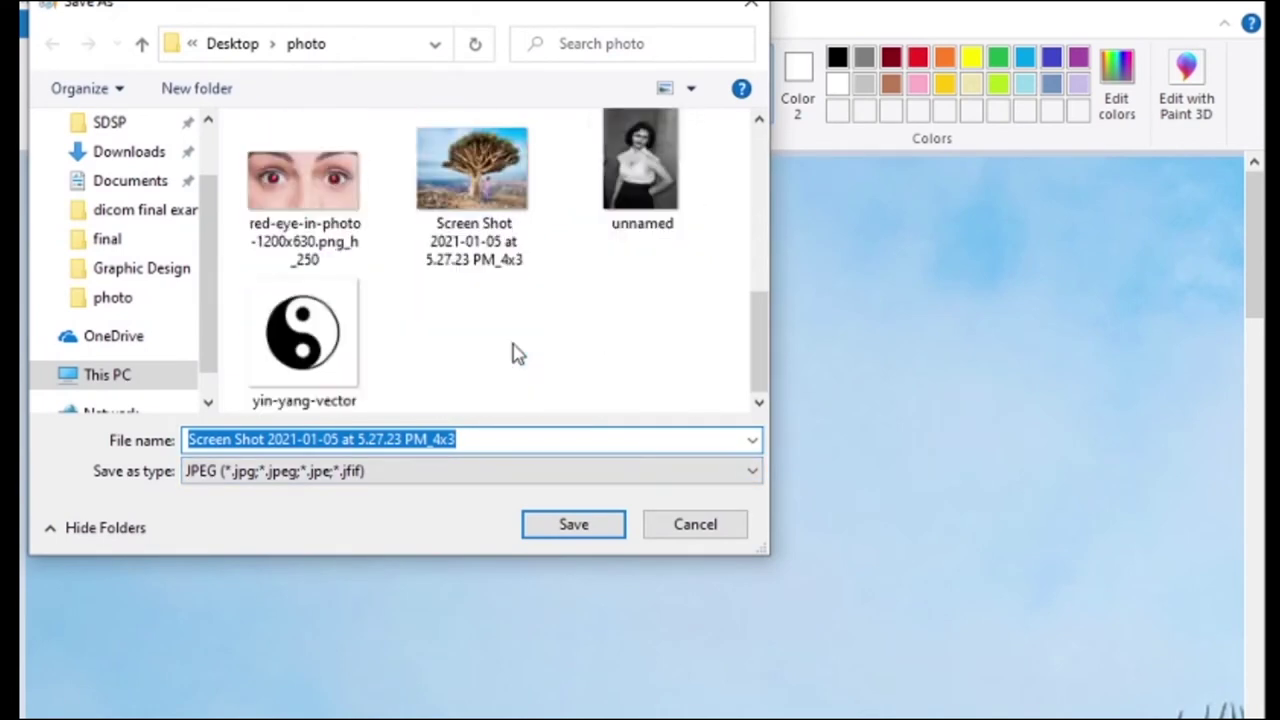
click(449, 472)
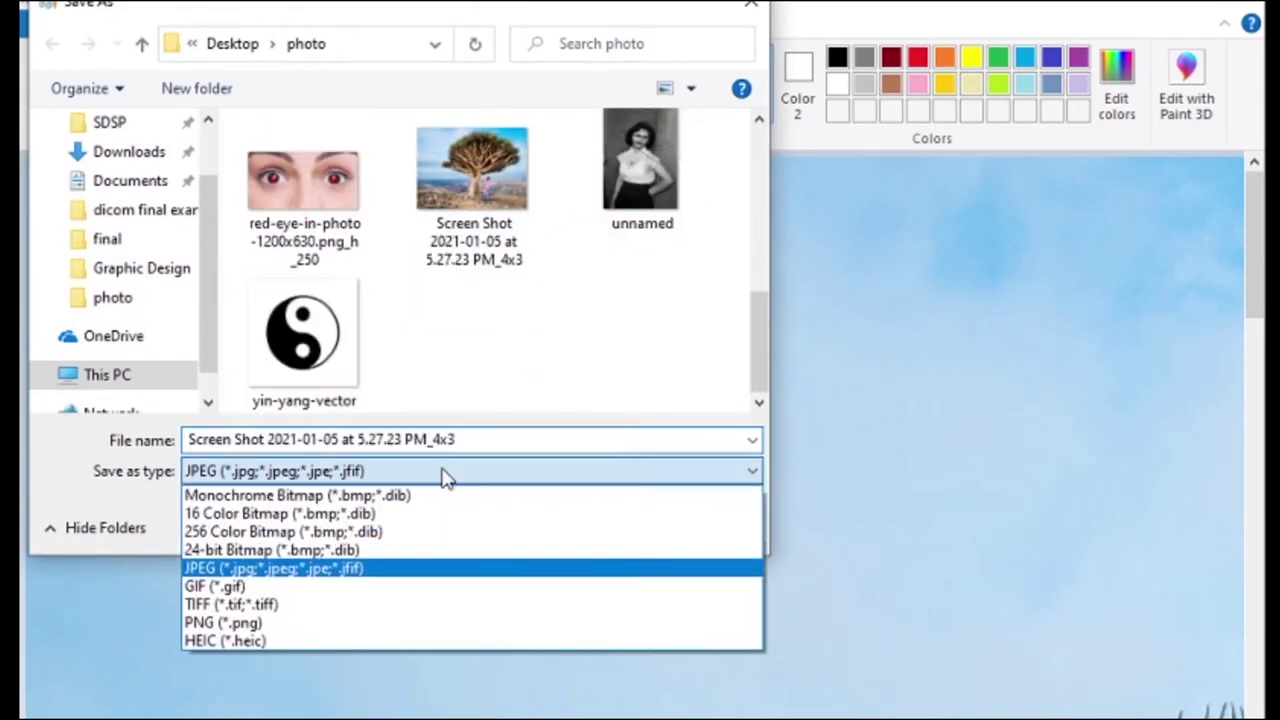
click(273, 568)
click(338, 438)
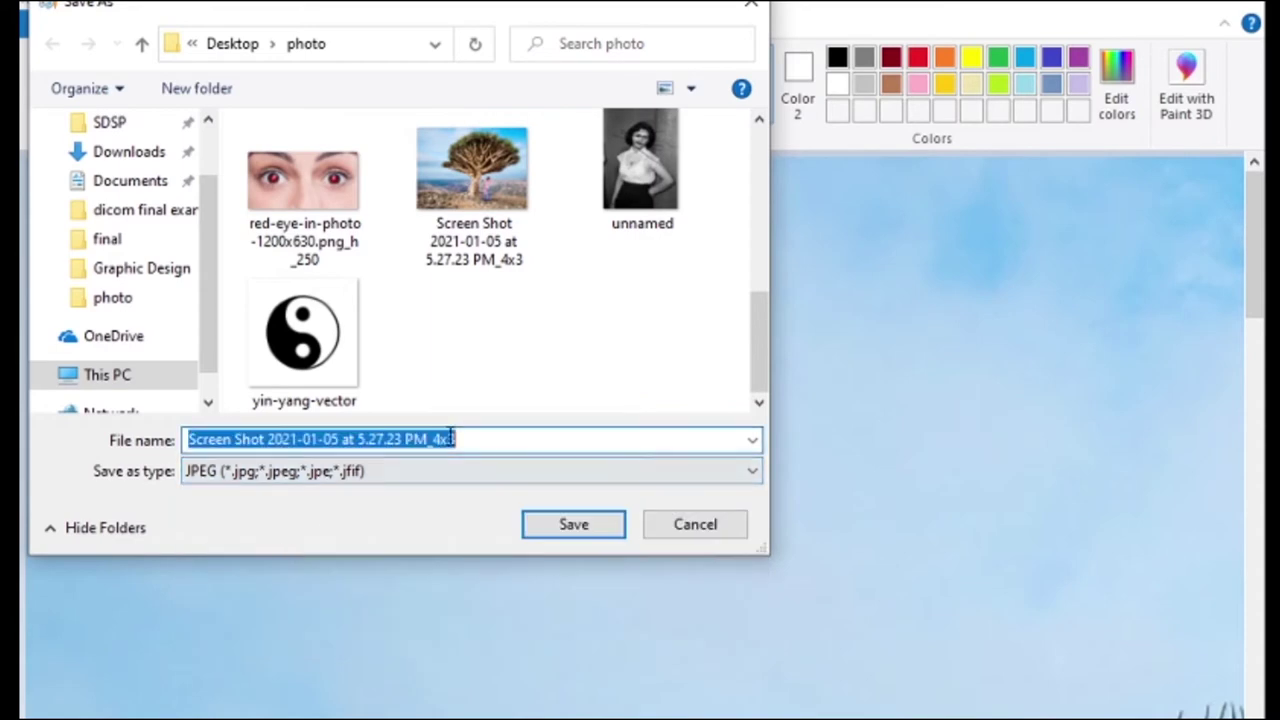
text(12)
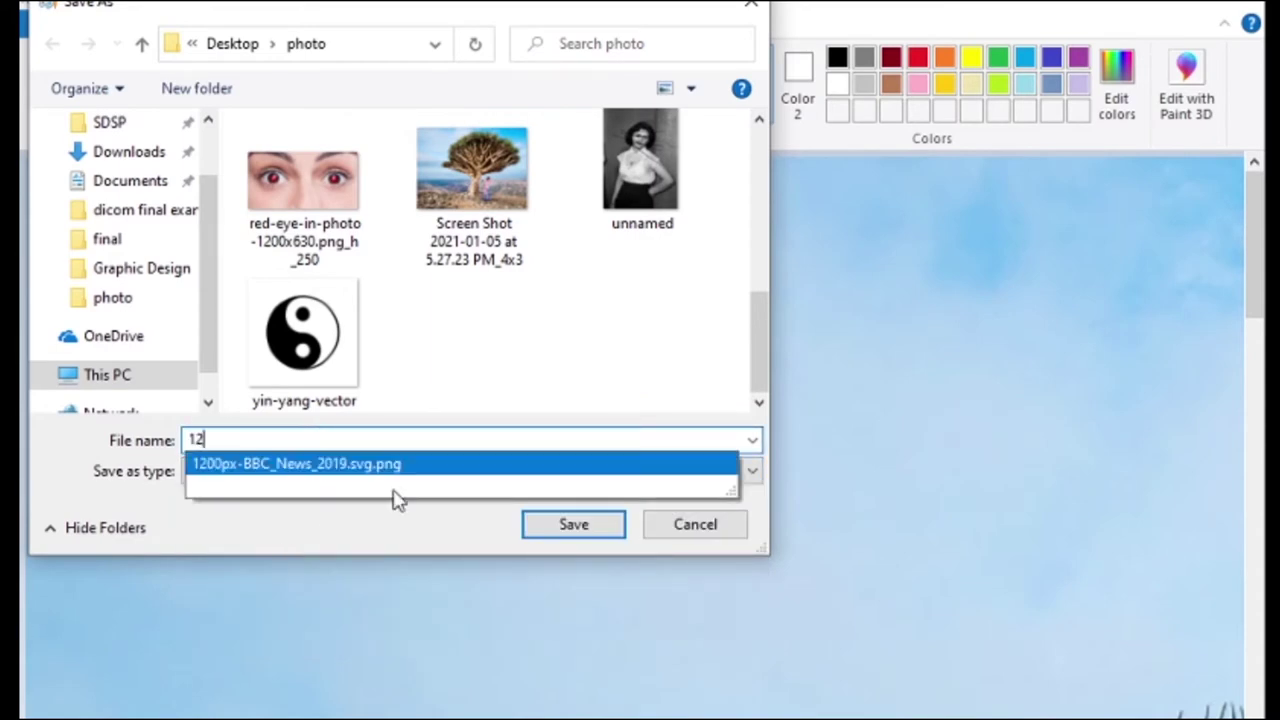
click(545, 528)
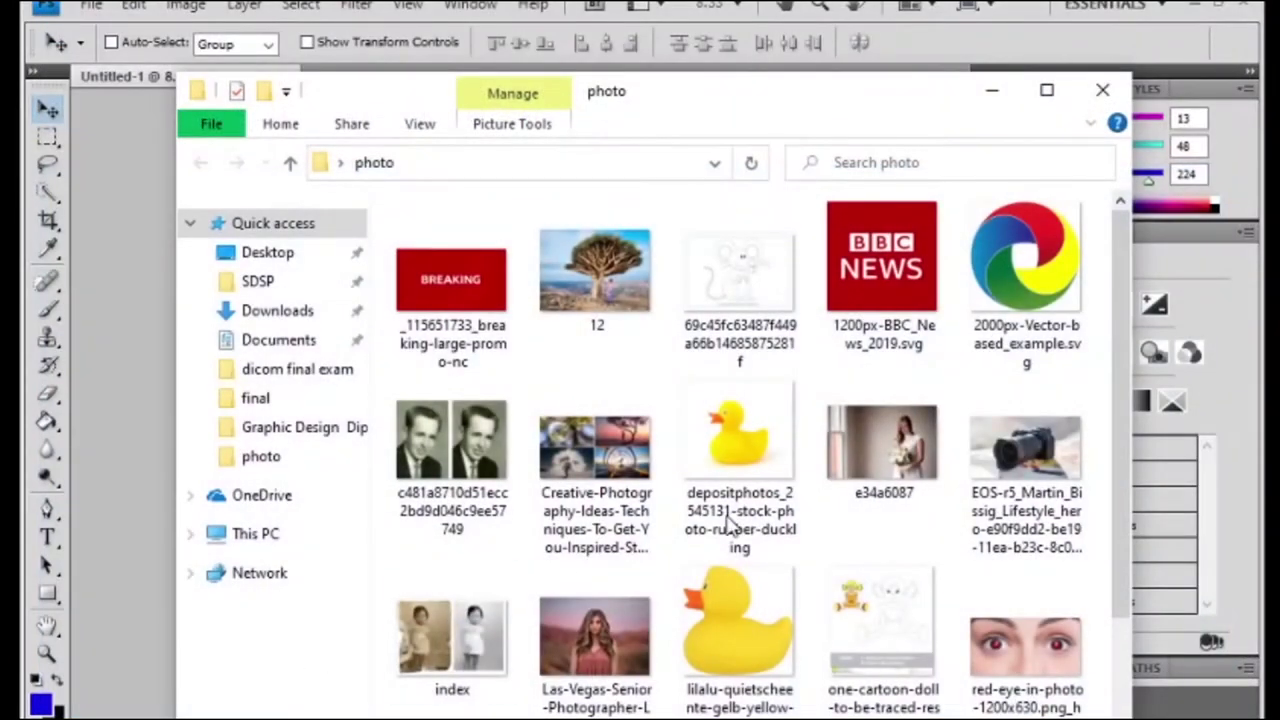
scroll(810, 525, down, 2)
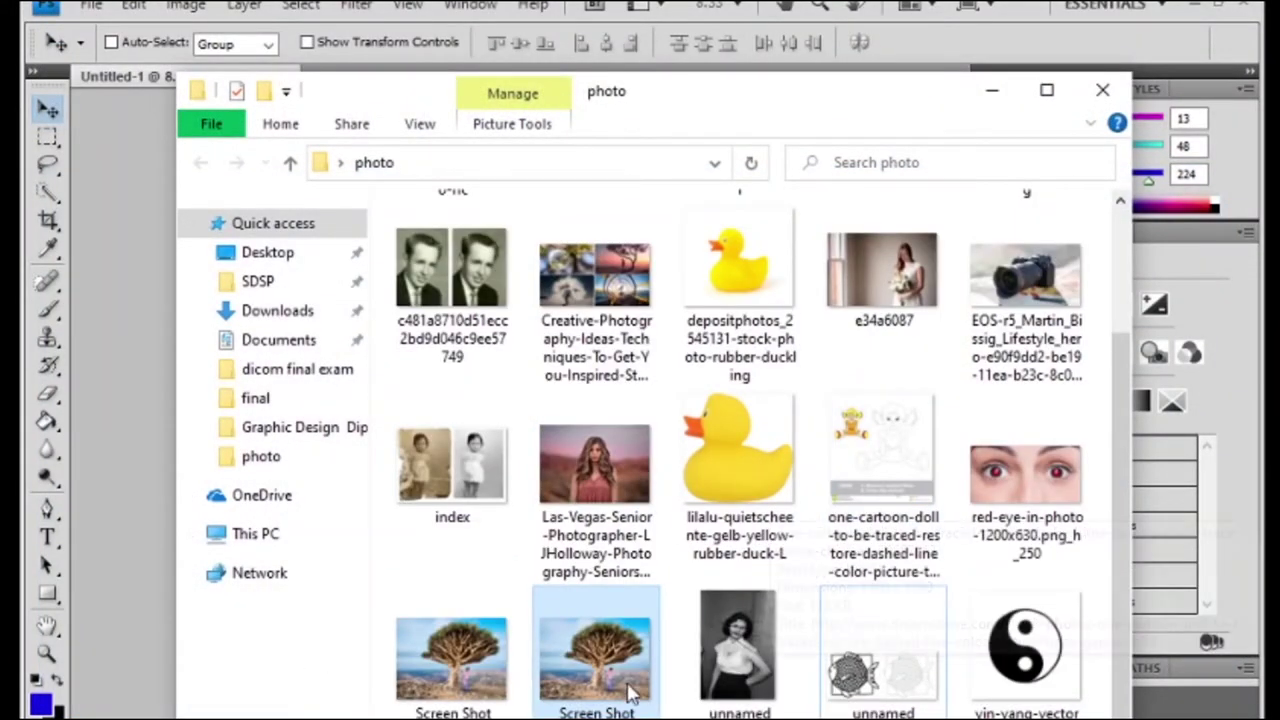
Drag the tree screenshot JPEG from the photo folder into Photoshop, dismissing the document-type error.
drag(600, 683, 150, 580)
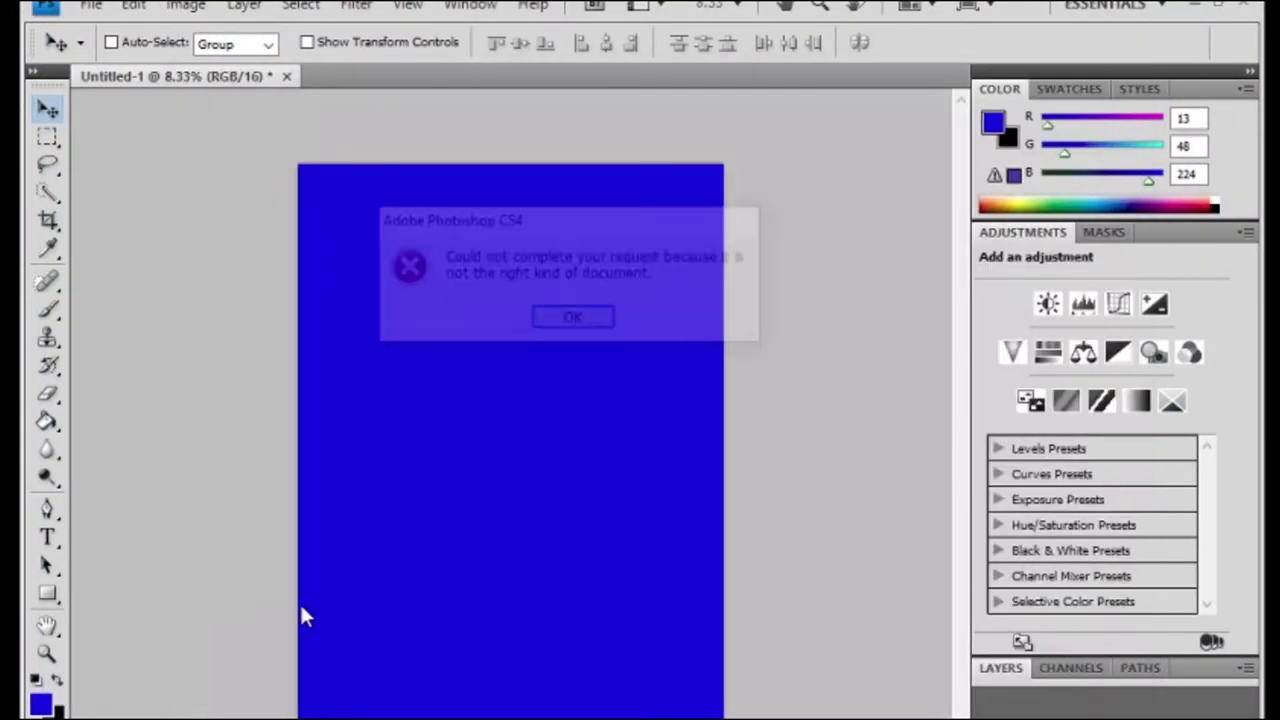
click(574, 320)
key(alt+Tab)
mouse_move(434, 634)
mouse_down()
mouse_move(185, 648)
mouse_move(128, 622)
mouse_up()
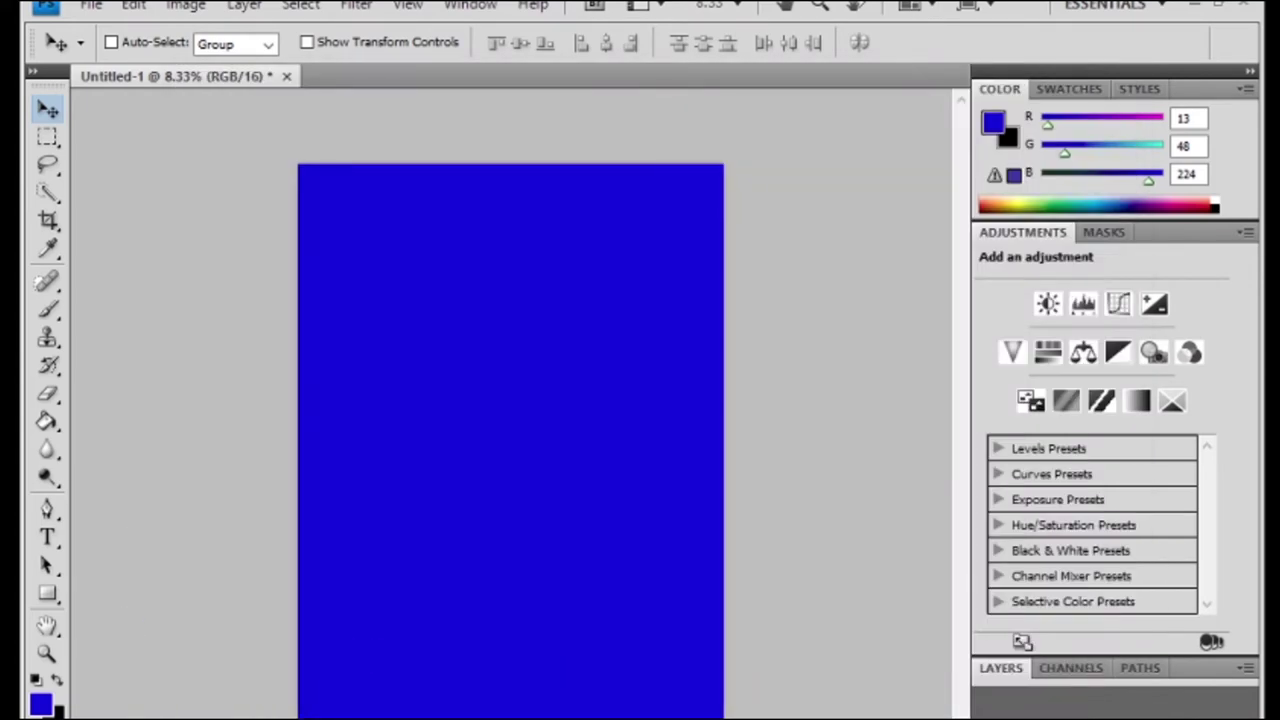
key(alt+Tab)
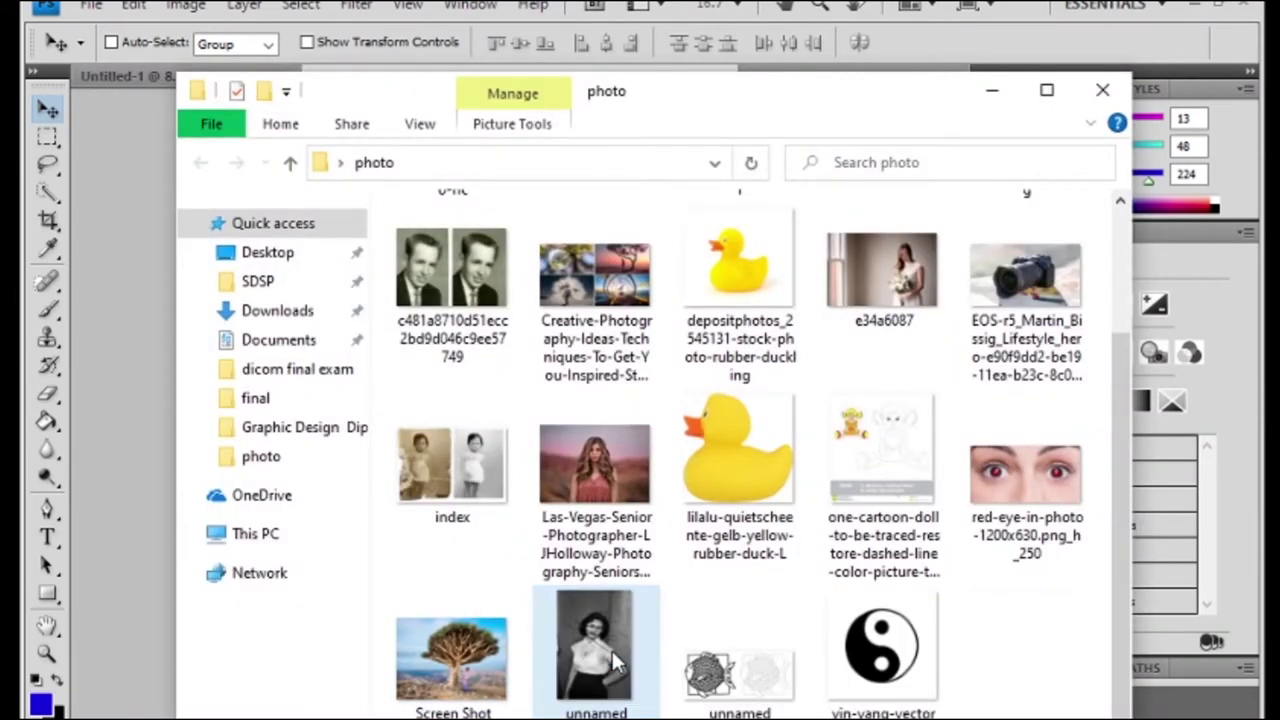
click(992, 90)
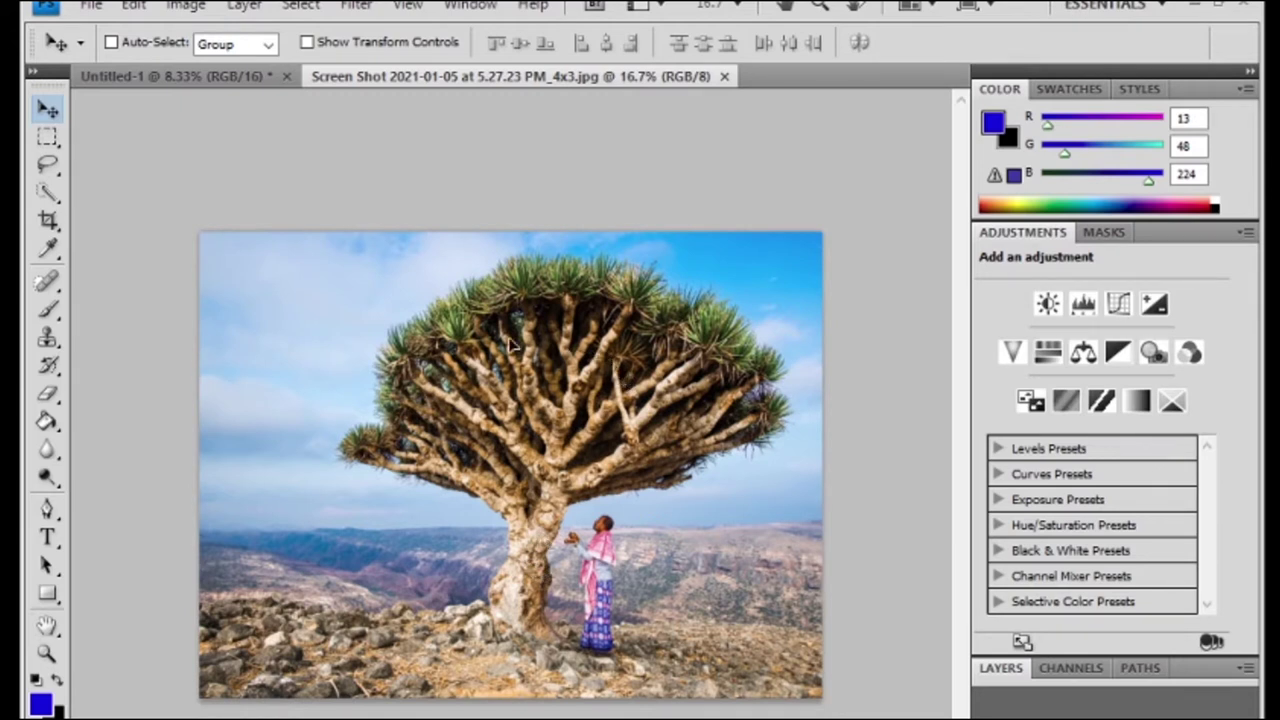
After the locked-layer warning, set the foreground to tan RGB 206, 154, 96 sampled from the tree trunk.
click(587, 420)
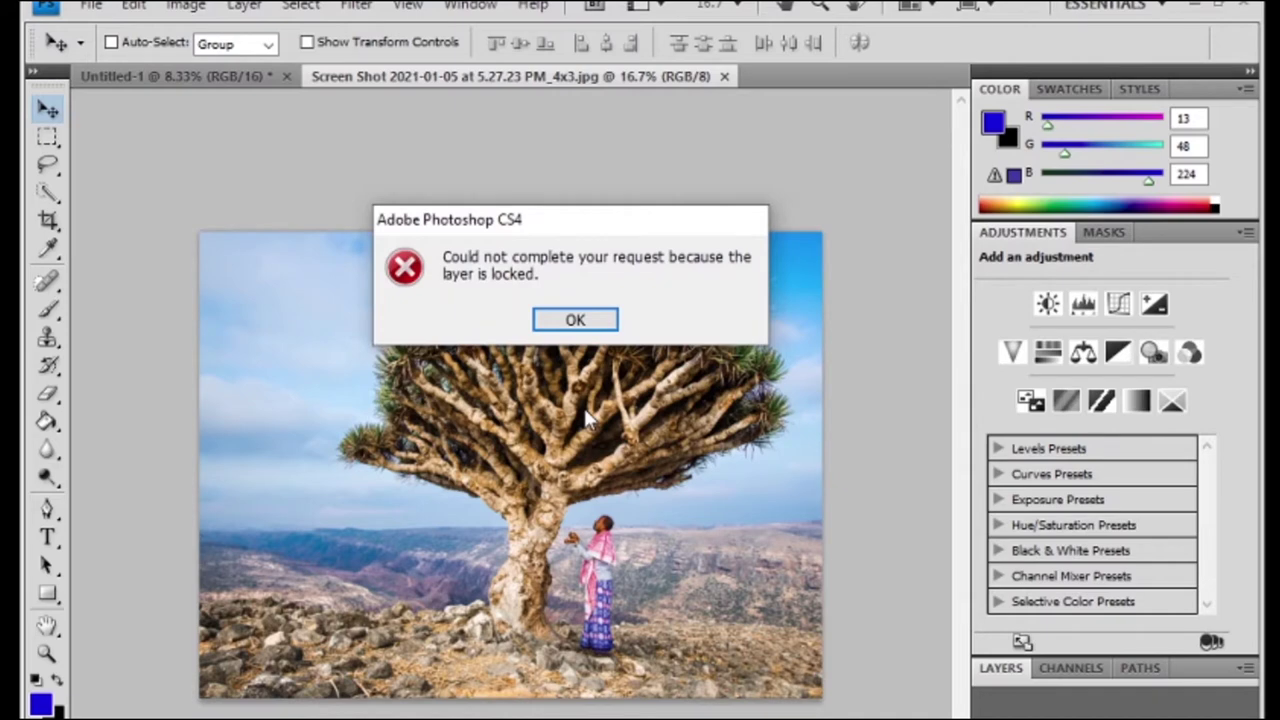
click(575, 319)
click(41, 704)
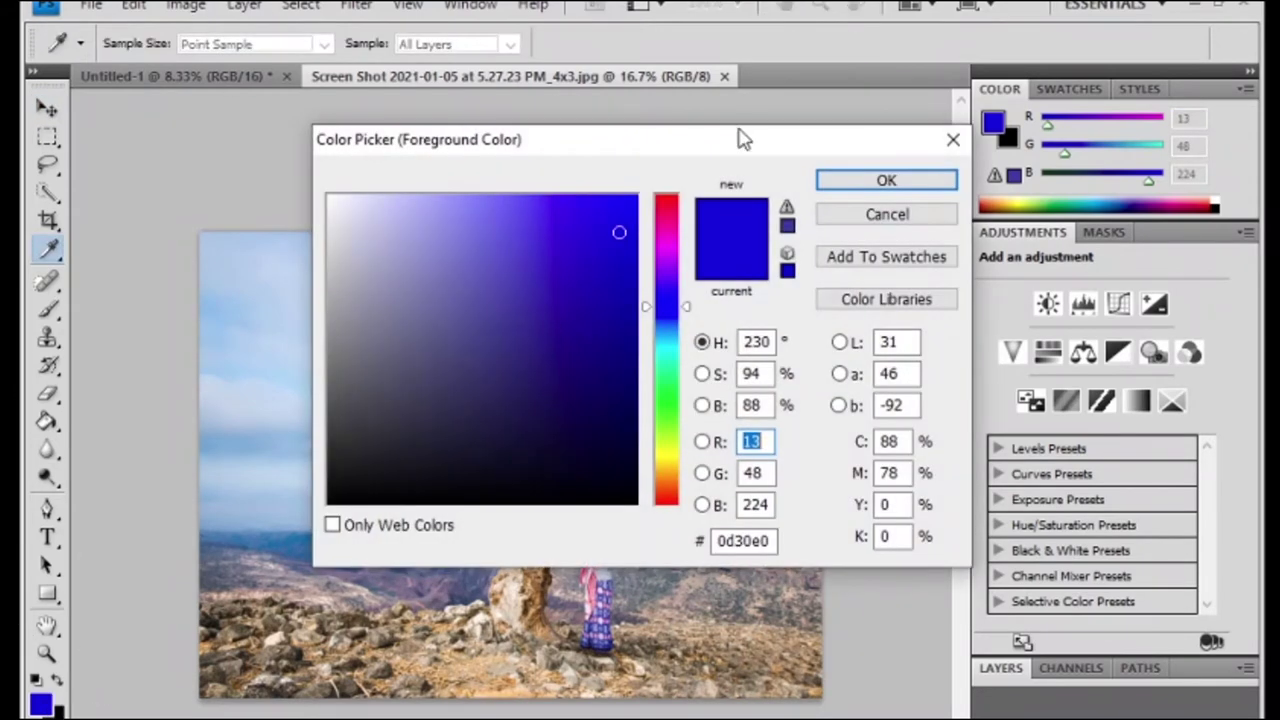
drag(740, 139, 1073, 147)
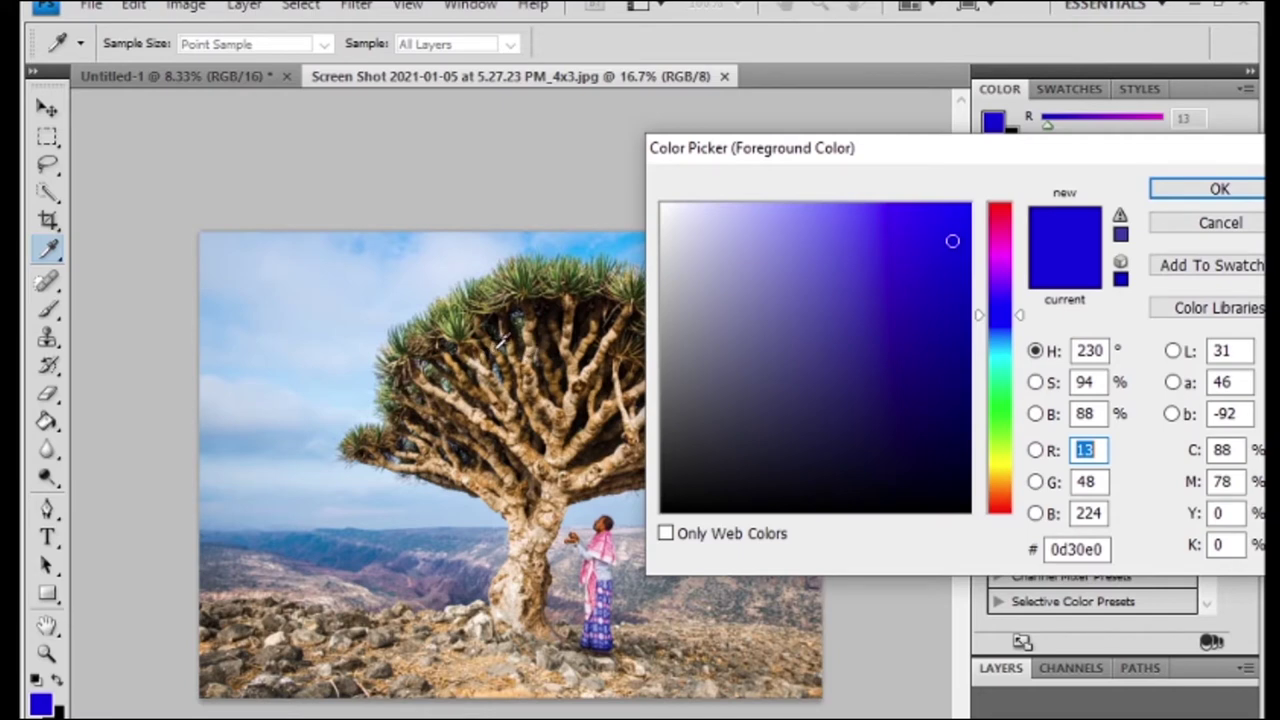
click(493, 347)
click(1219, 189)
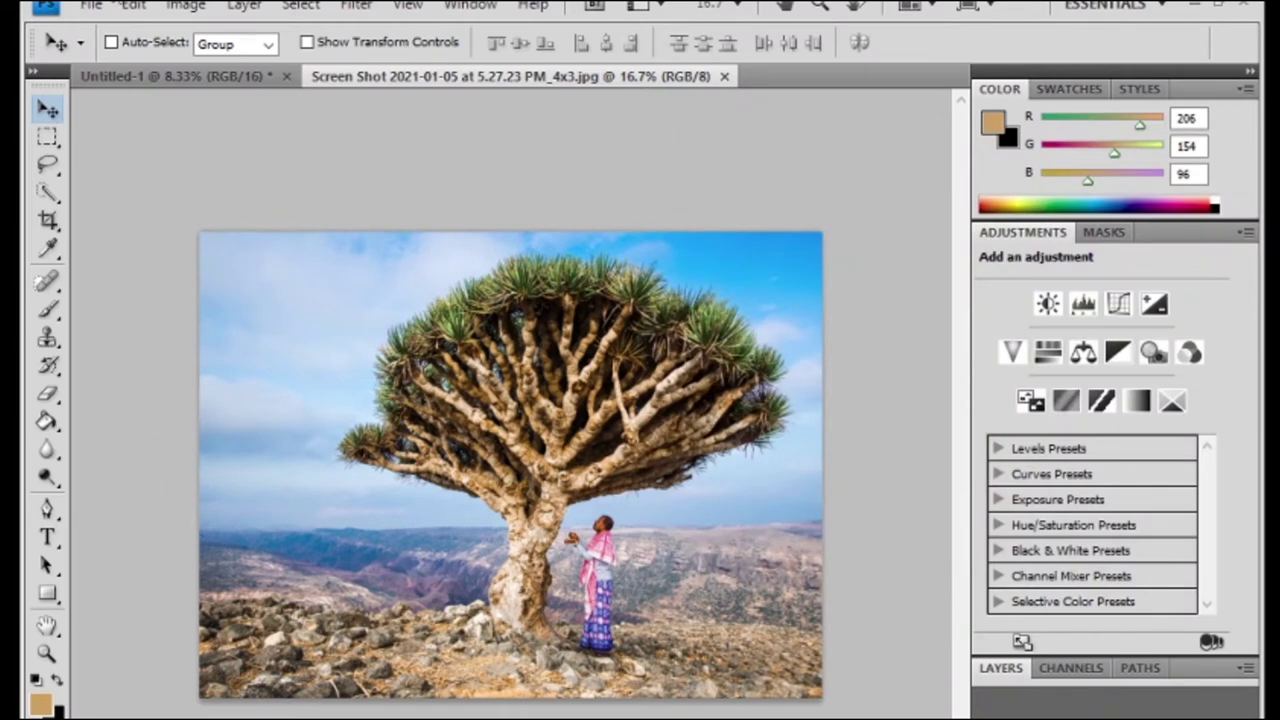
click(90, 5)
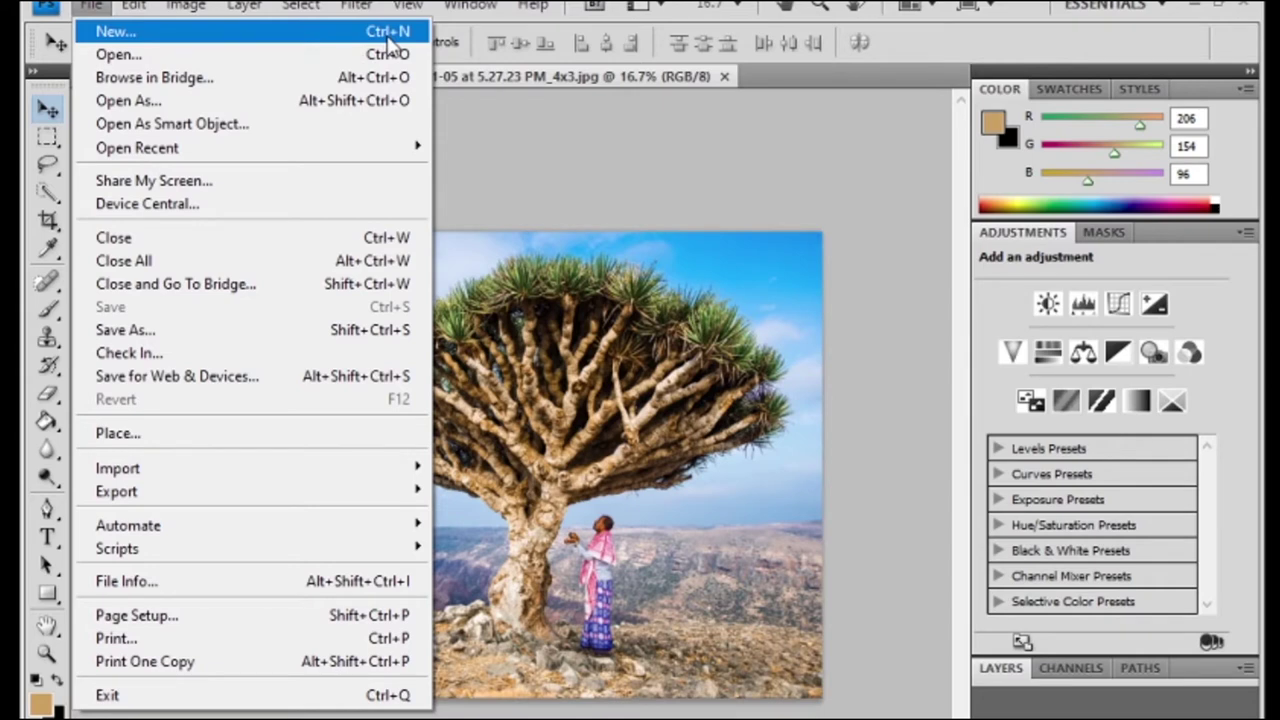
Create a new 21 × 29.7 cm document with Background Contents set to Background Color.
click(133, 5)
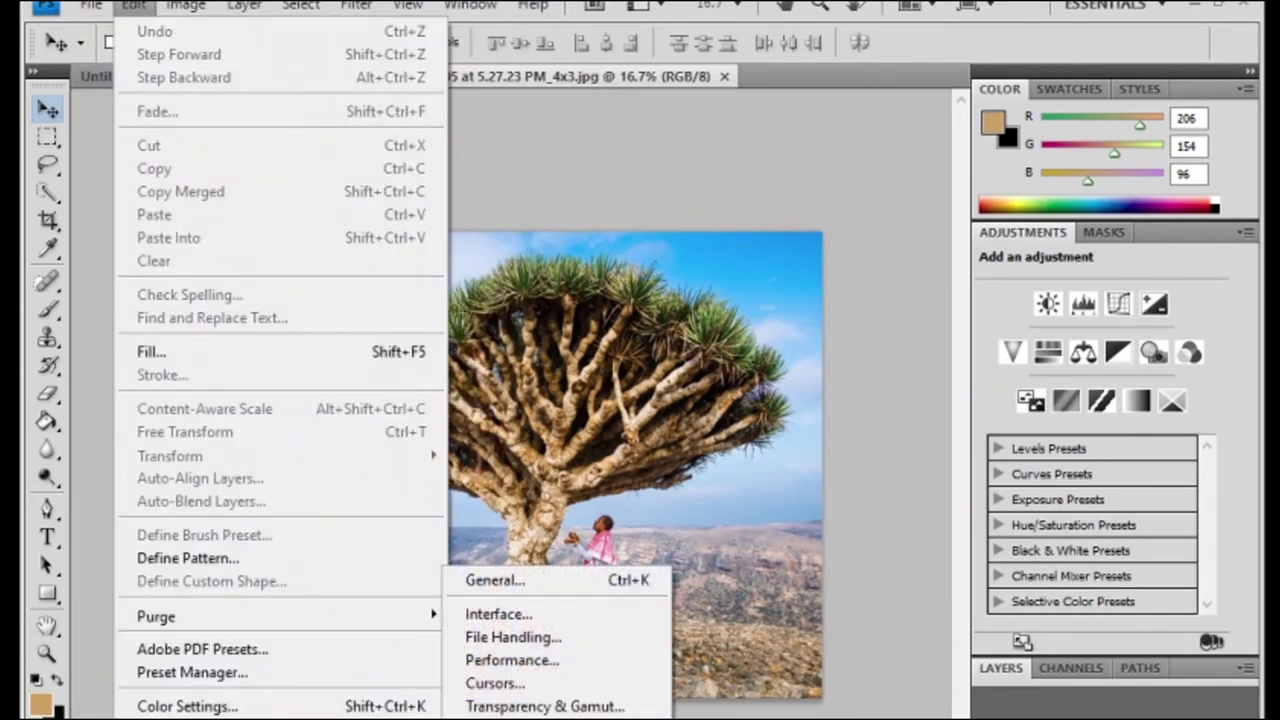
click(880, 259)
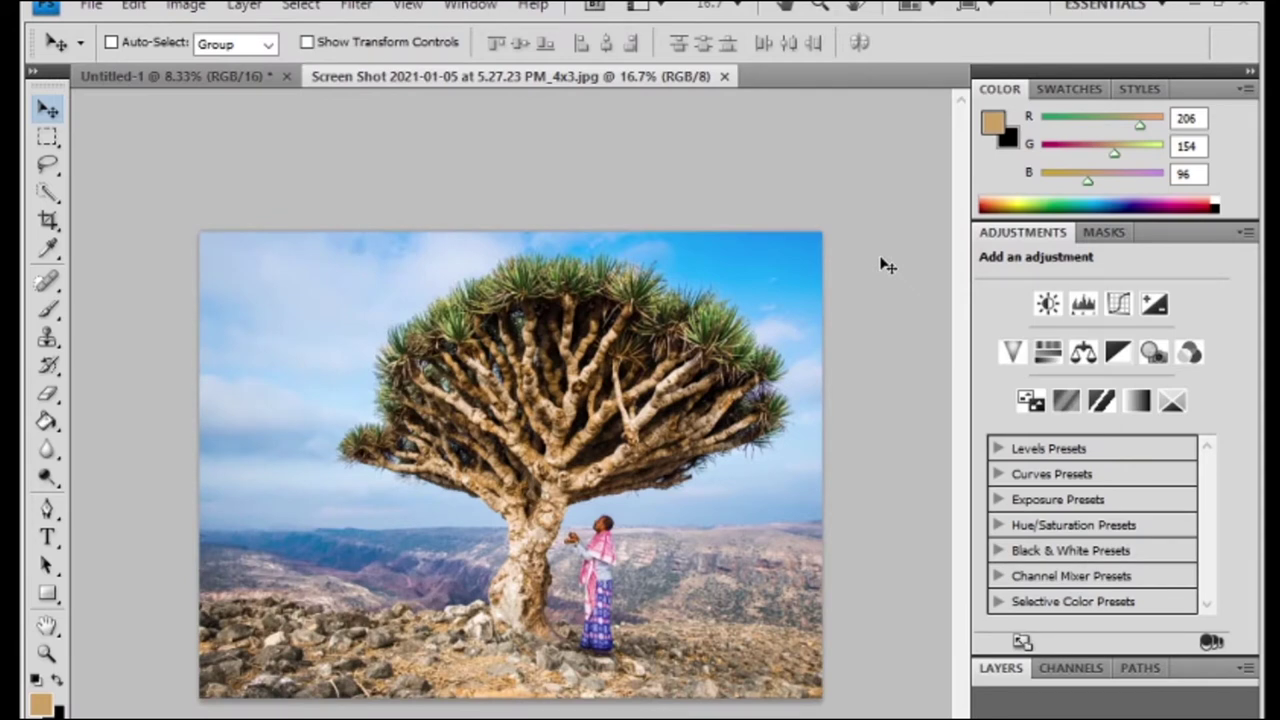
key(ctrl+n)
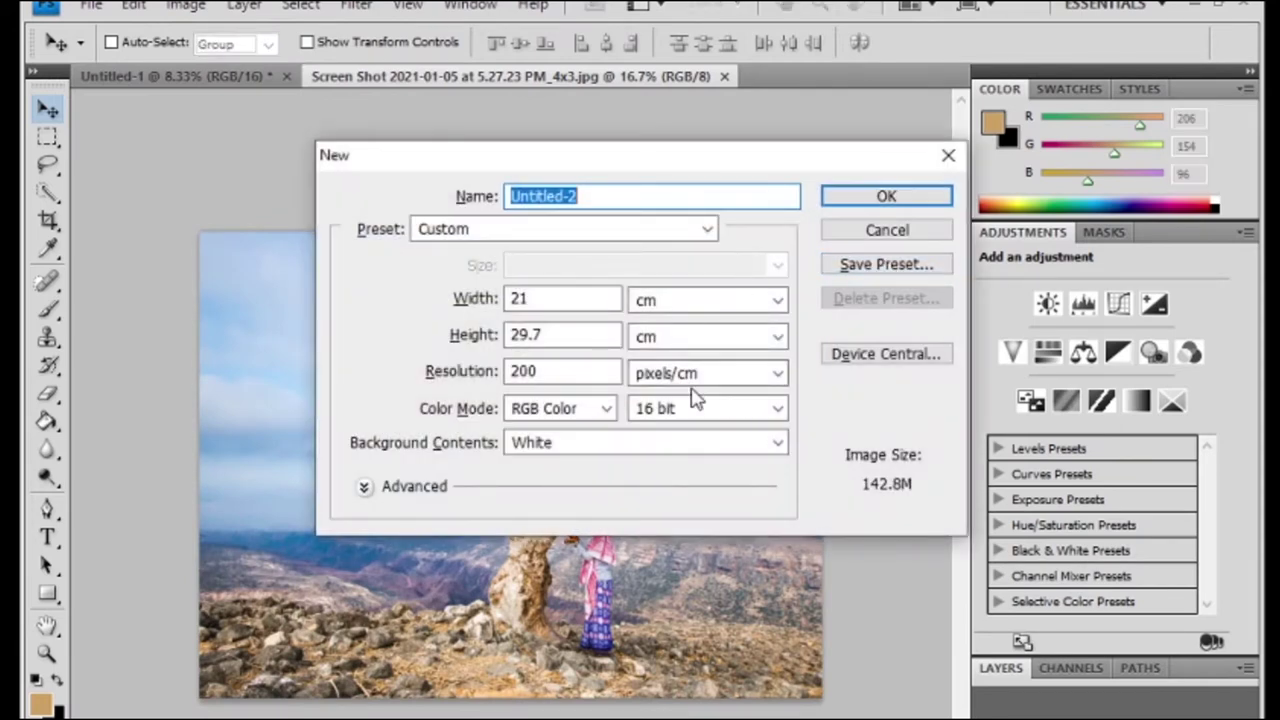
click(557, 445)
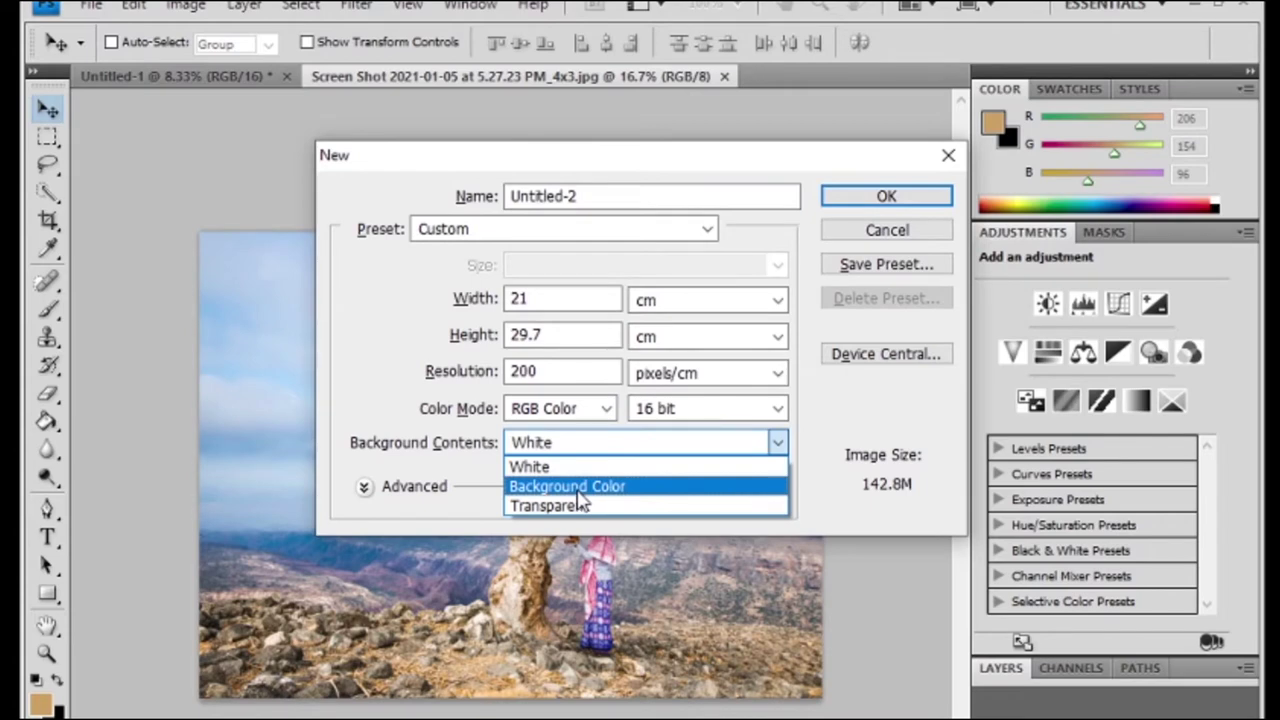
click(578, 492)
click(886, 196)
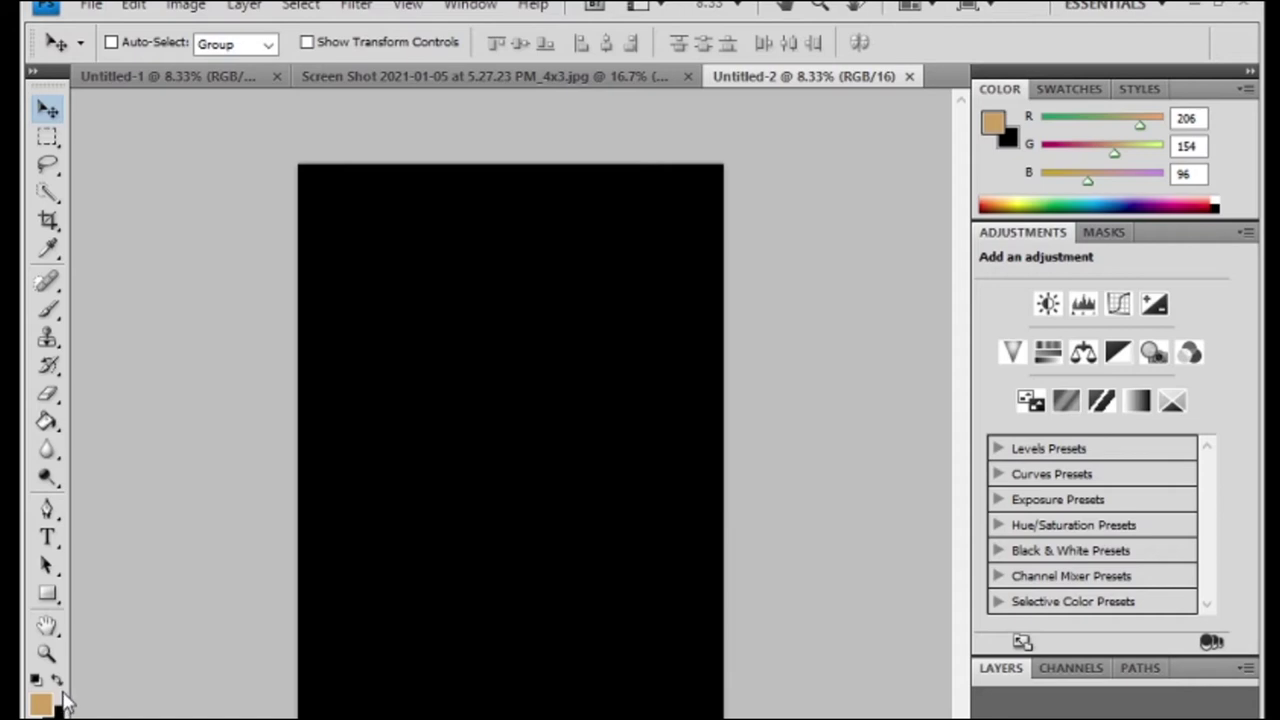
Swap foreground and background colours, then cancel a second new-document dialog.
click(58, 678)
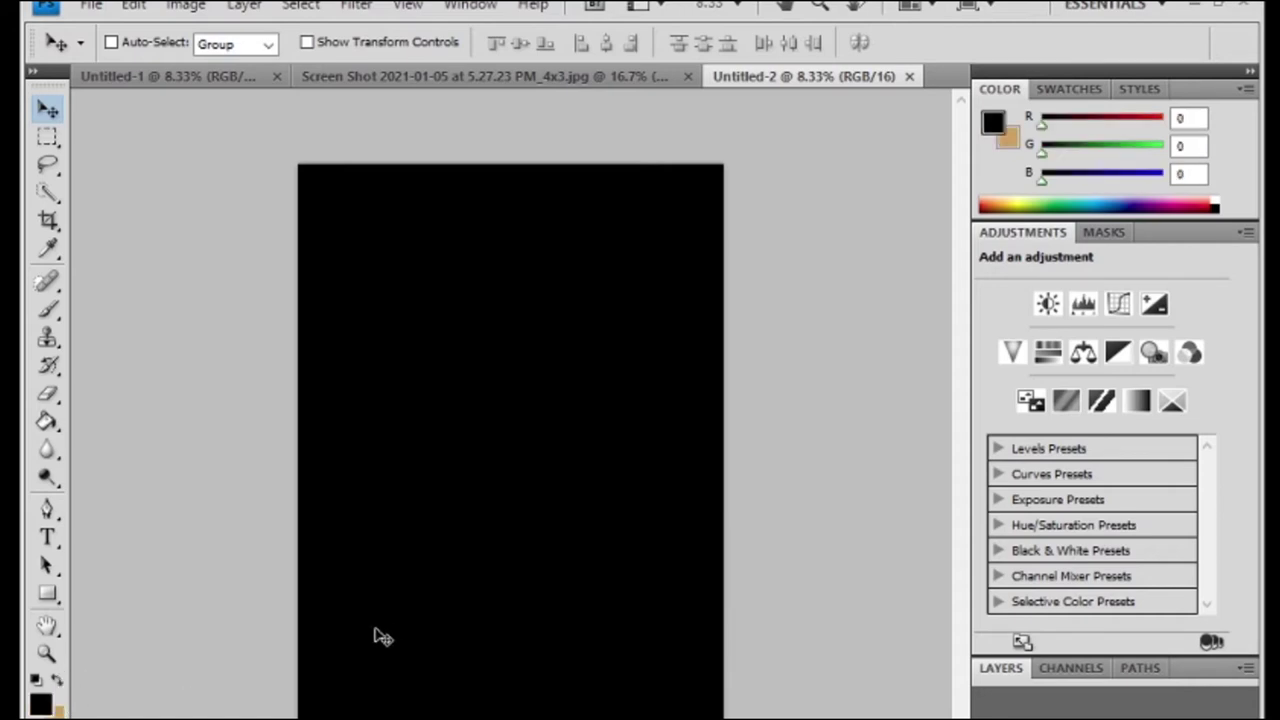
key(ctrl+n)
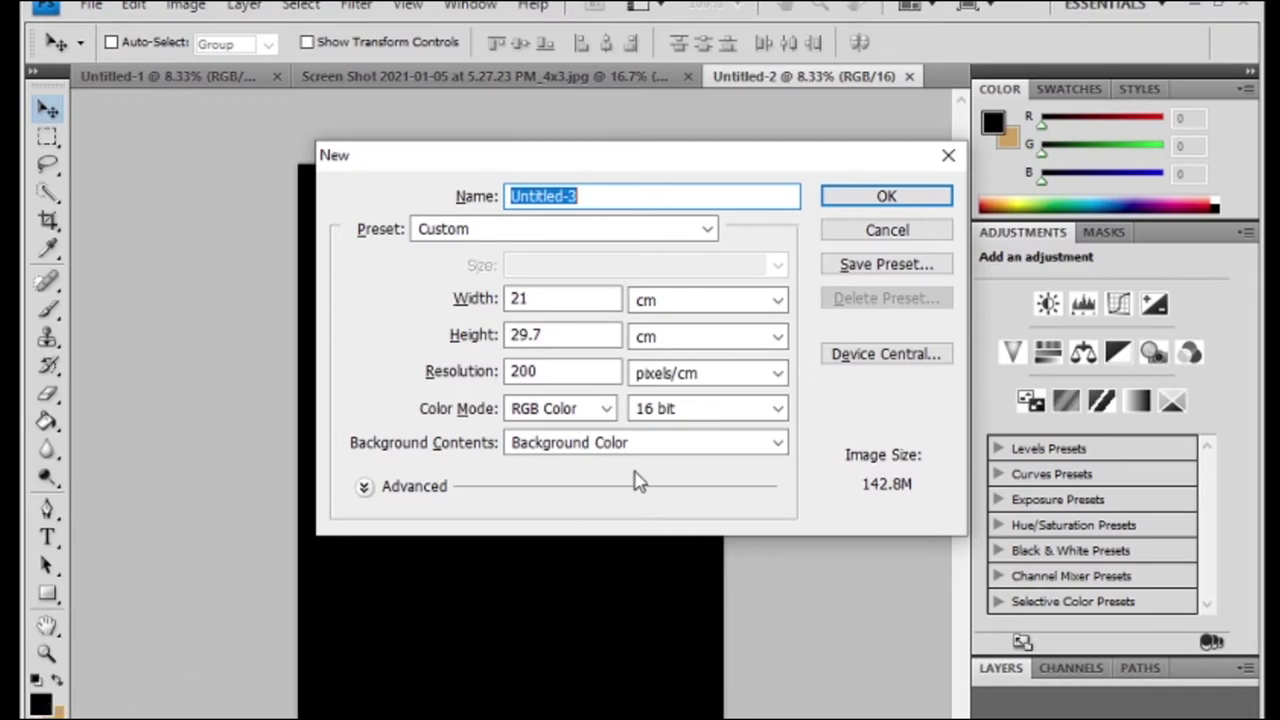
click(845, 200)
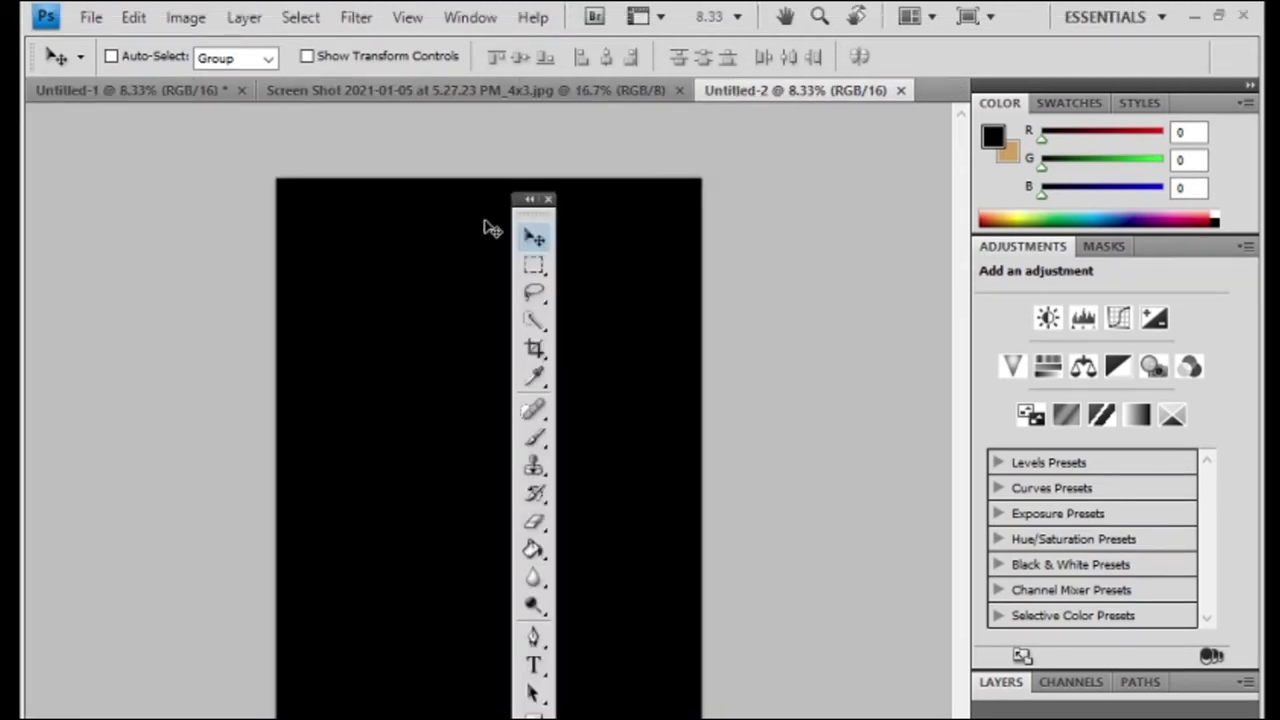
Pull the Layers, Adjustments, Color and Swatches/Styles panels out of the dock to float.
drag(524, 218, 210, 150)
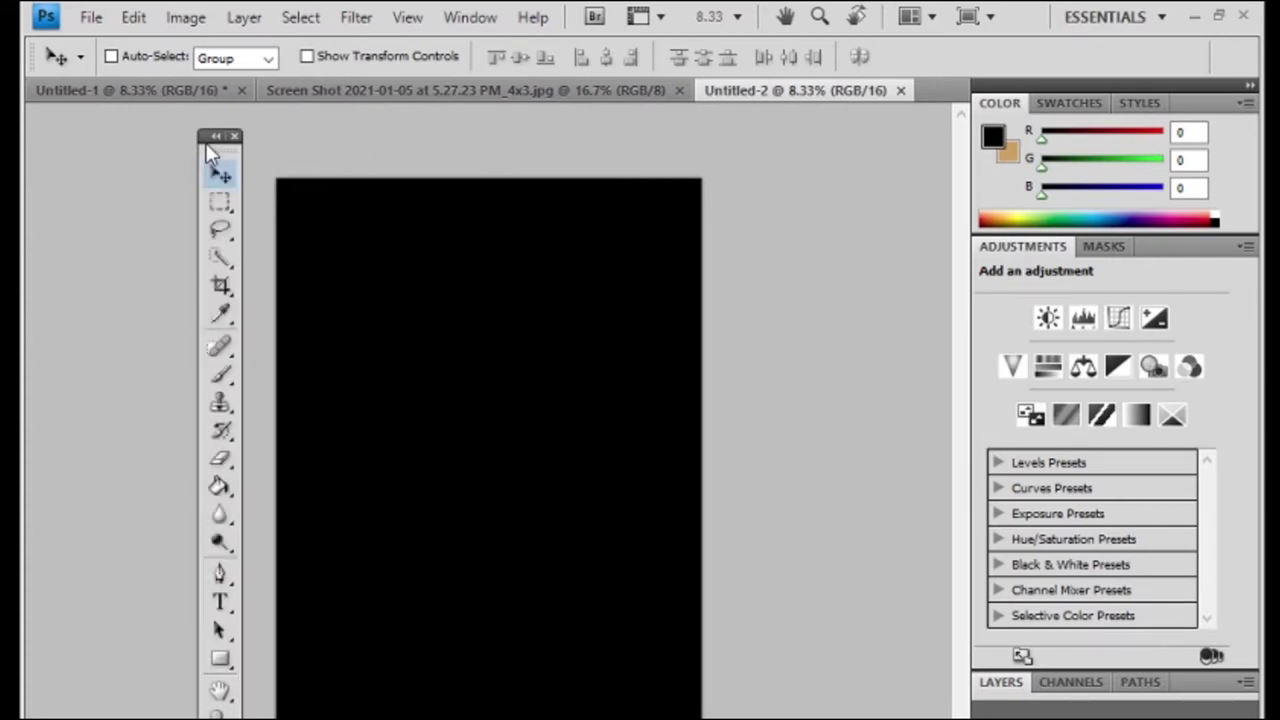
mouse_move(1003, 683)
mouse_down()
mouse_move(881, 606)
mouse_move(550, 265)
mouse_up()
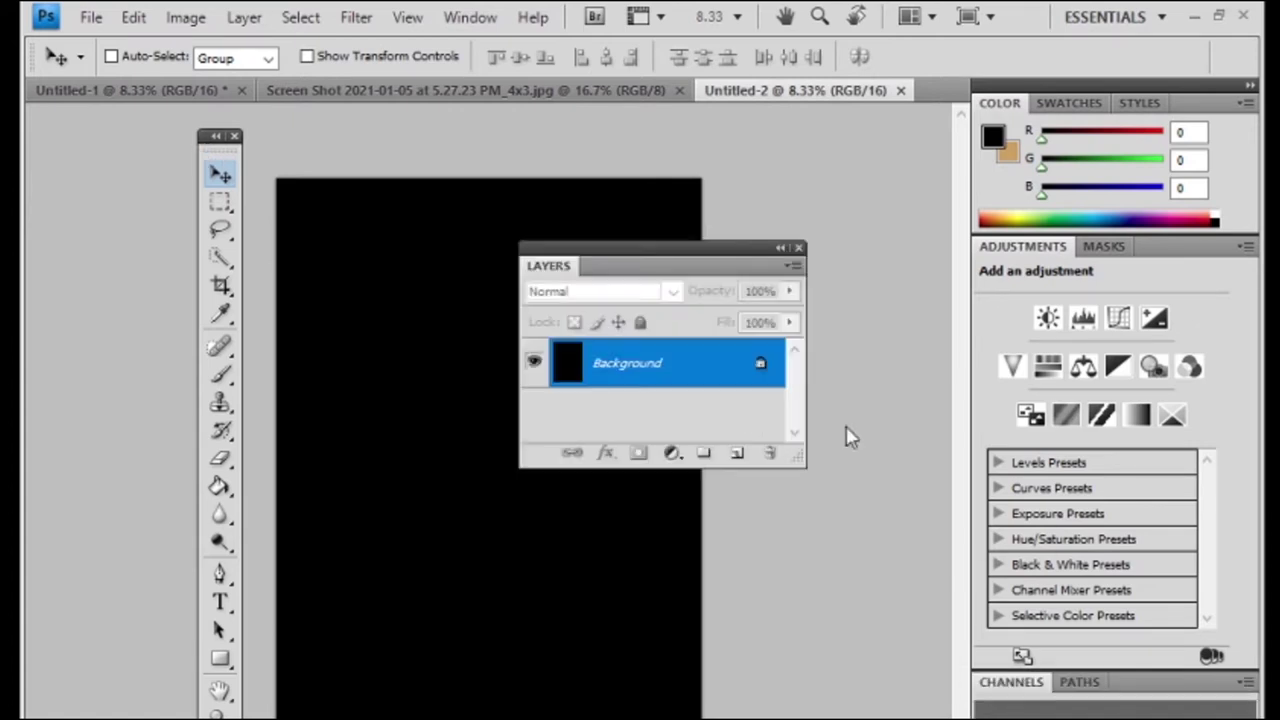
drag(1020, 248, 36, 118)
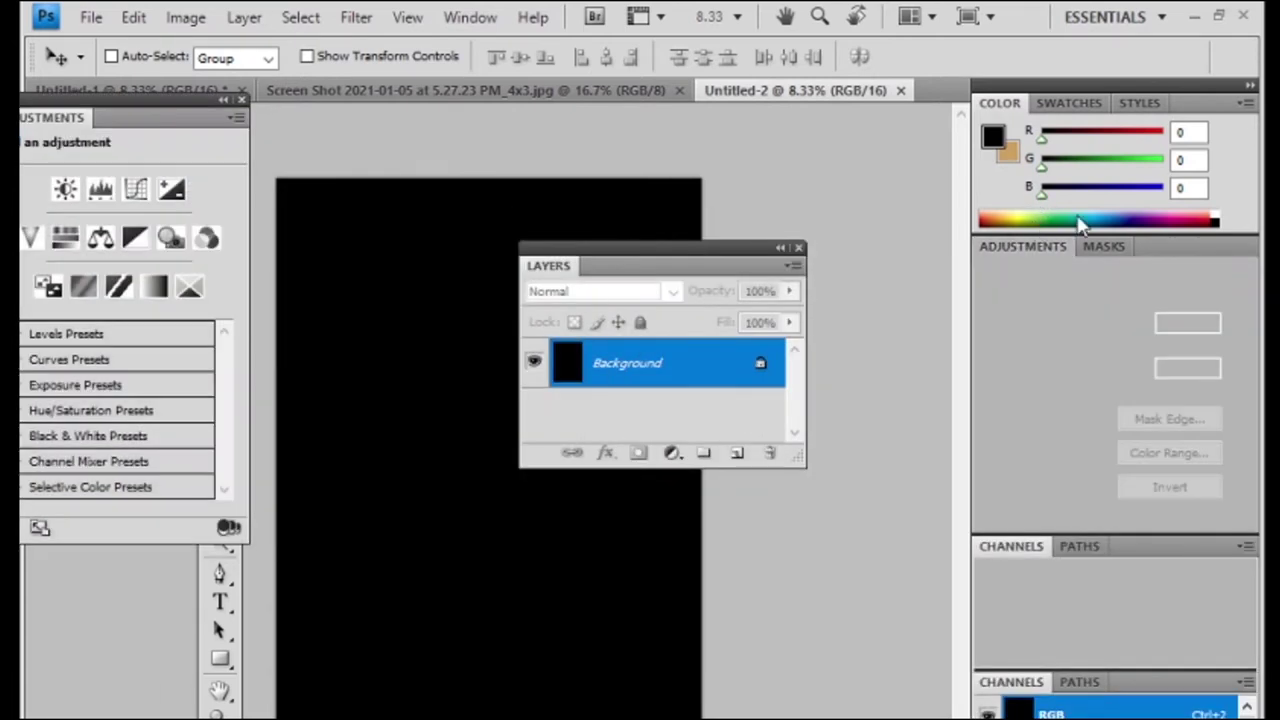
drag(990, 112, 604, 314)
mouse_move(1092, 90)
mouse_down()
mouse_move(1016, 149)
mouse_move(878, 484)
mouse_up()
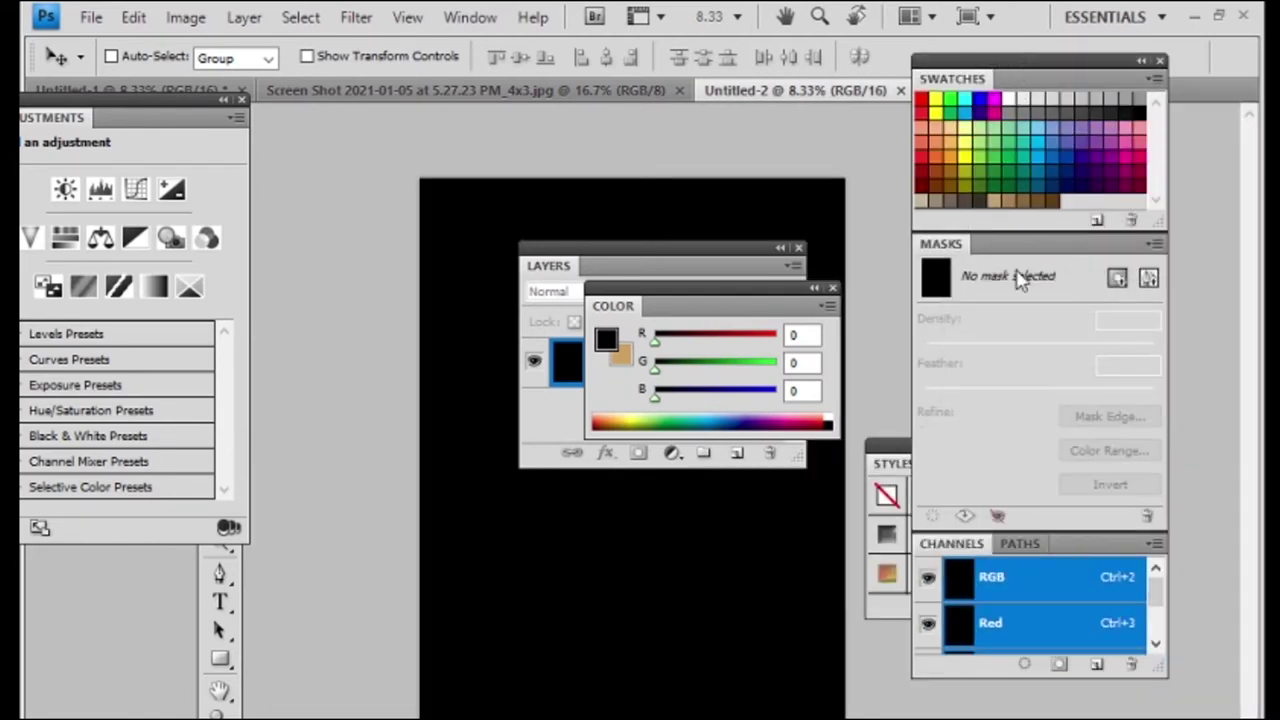
Close the floating swatches group and Tools panel, and rearrange the Layers and Adjustments panels.
click(1160, 61)
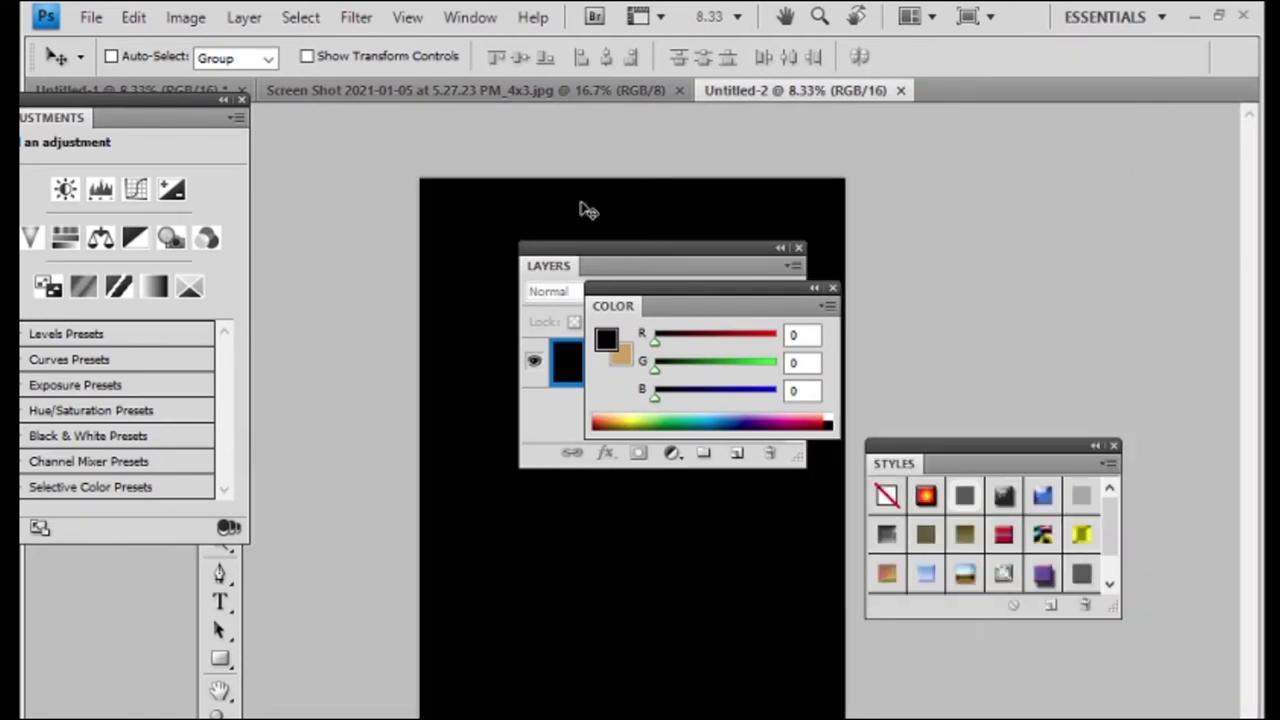
drag(603, 250, 700, 206)
click(220, 630)
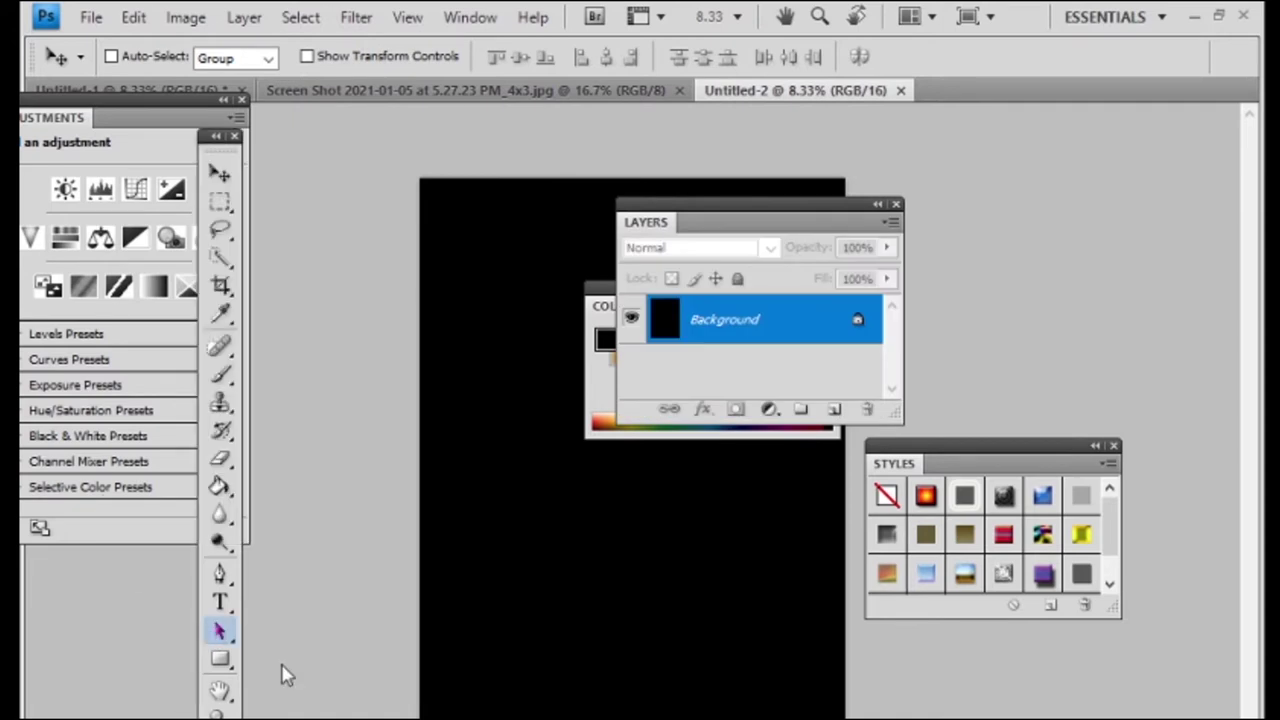
click(236, 137)
mouse_move(105, 110)
mouse_down()
mouse_move(223, 220)
mouse_move(213, 237)
mouse_up()
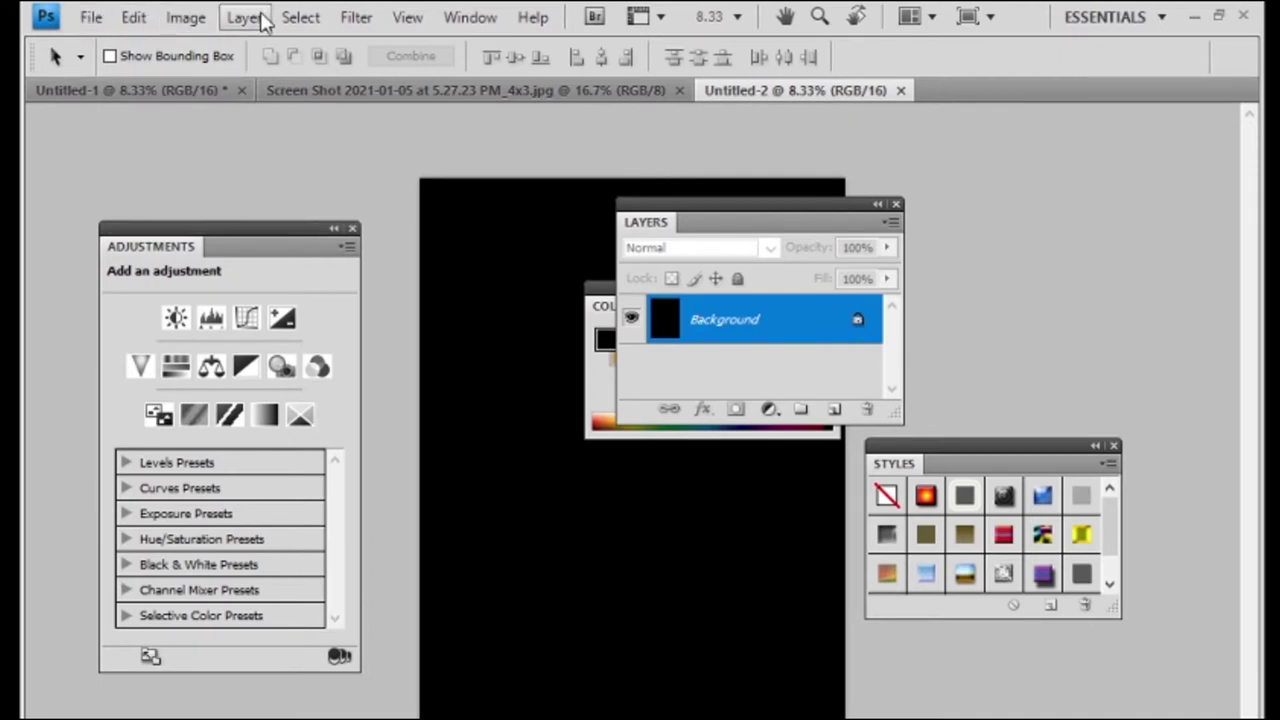
click(484, 24)
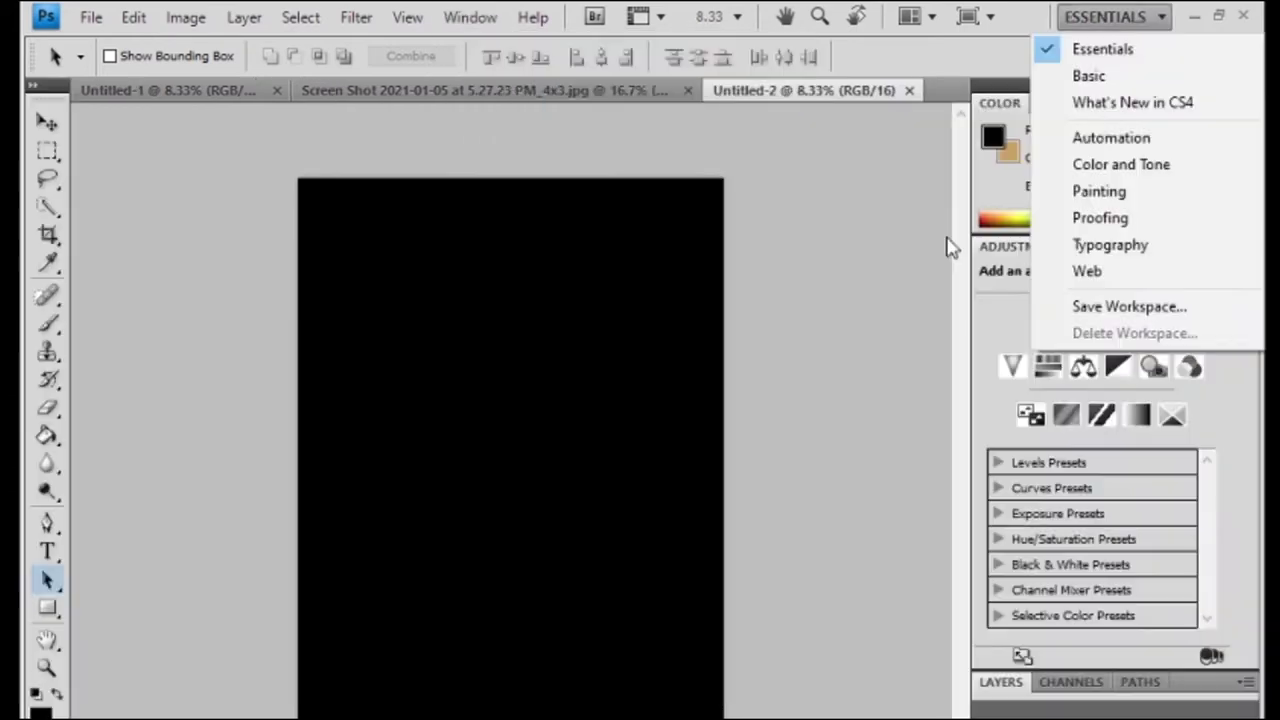
Apply the Basic workspace from the Window menu and confirm it.
click(484, 17)
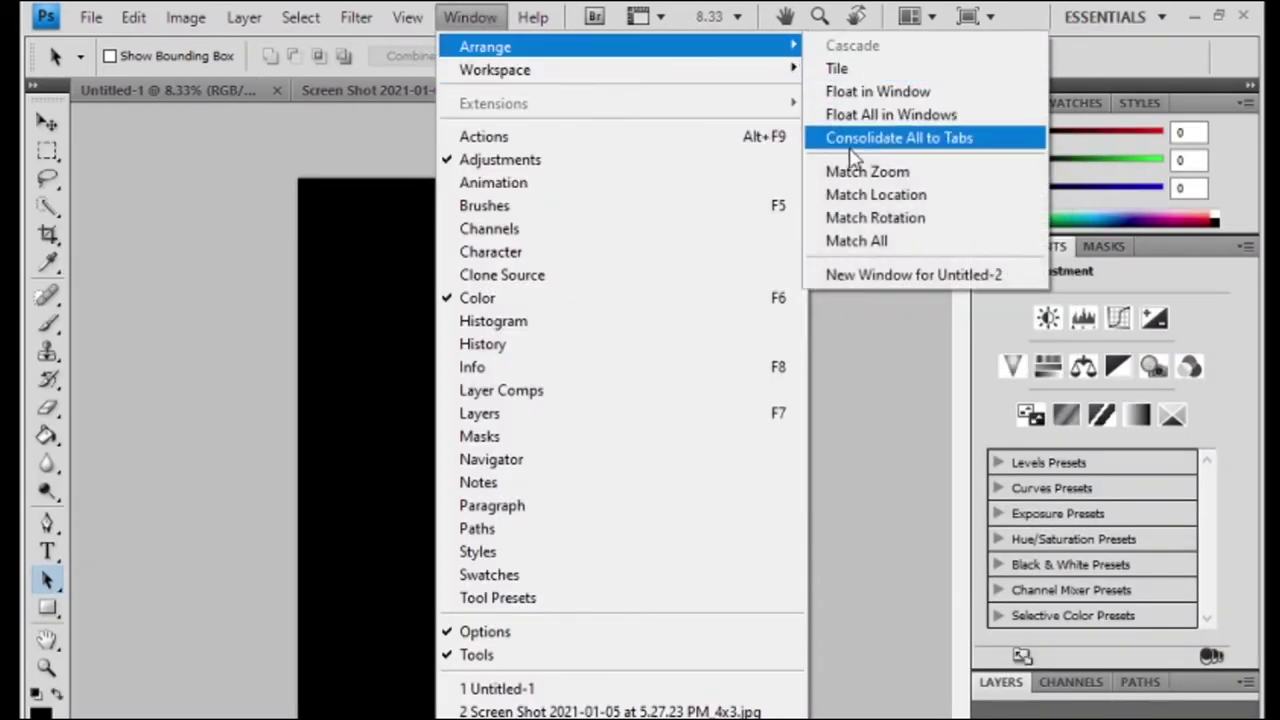
mouse_move(495, 69)
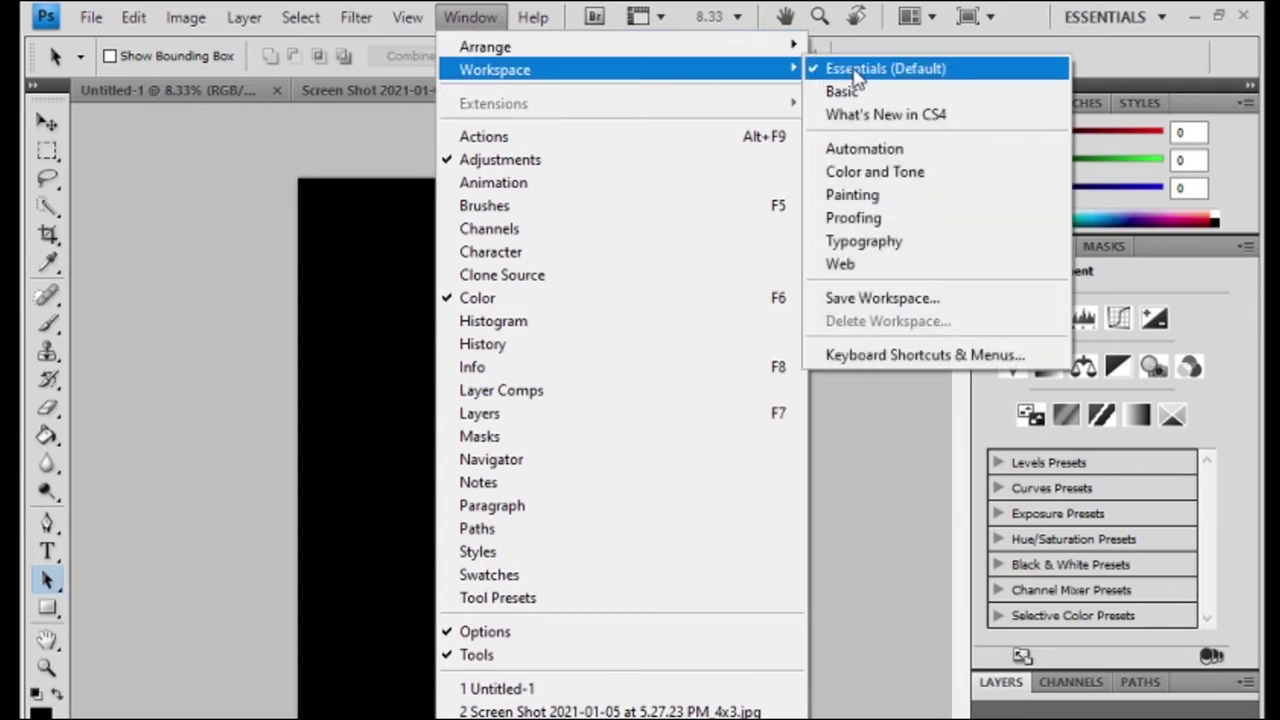
click(855, 93)
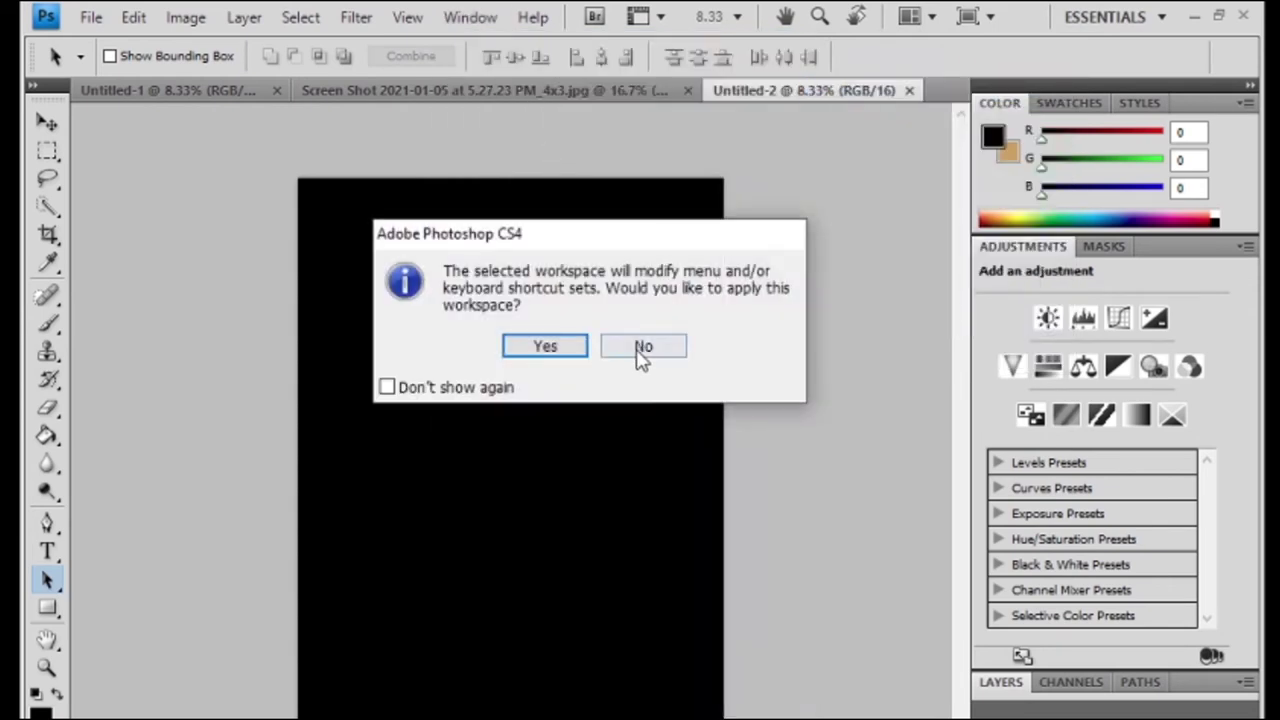
click(576, 350)
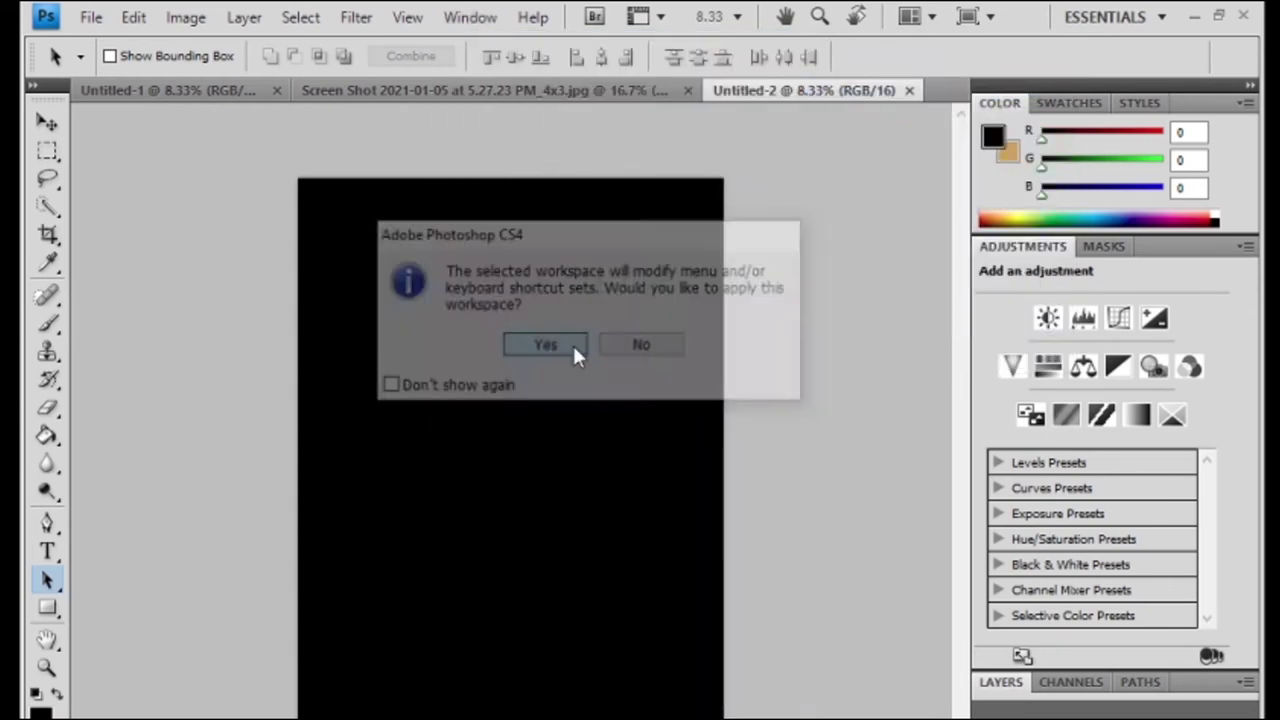
click(453, 22)
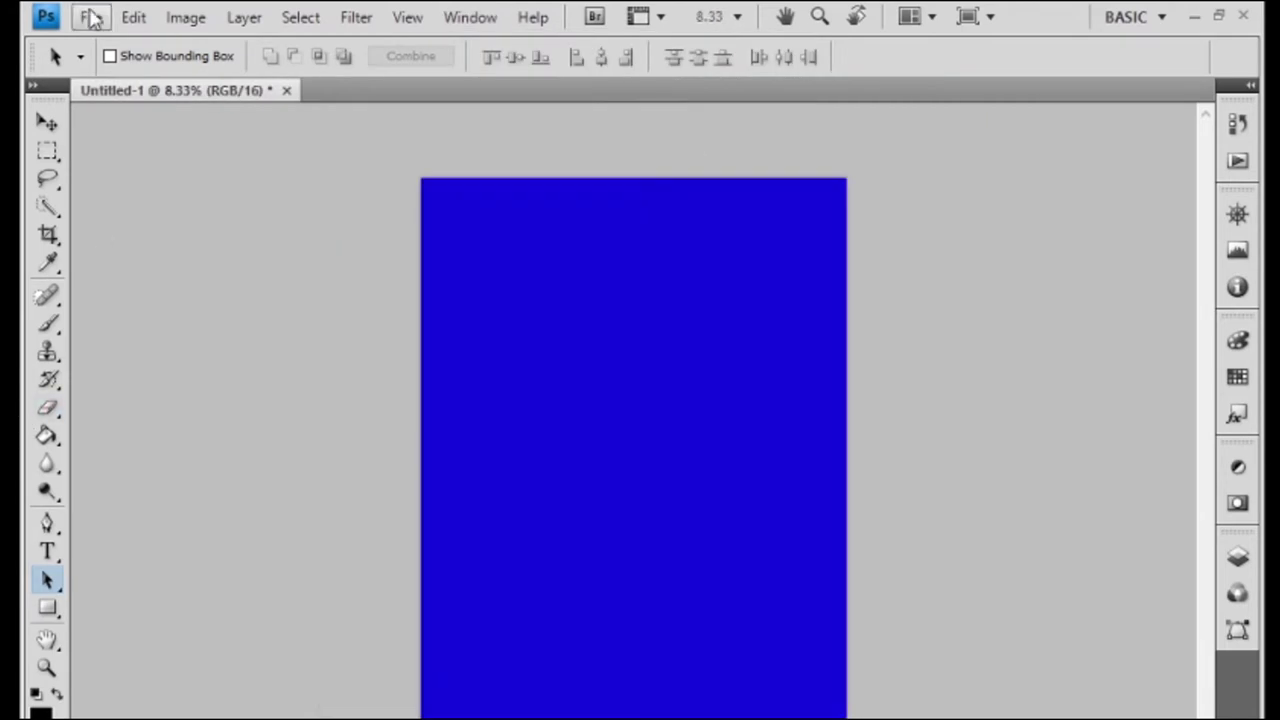
Close Untitled-1 and discard its unsaved changes.
click(286, 90)
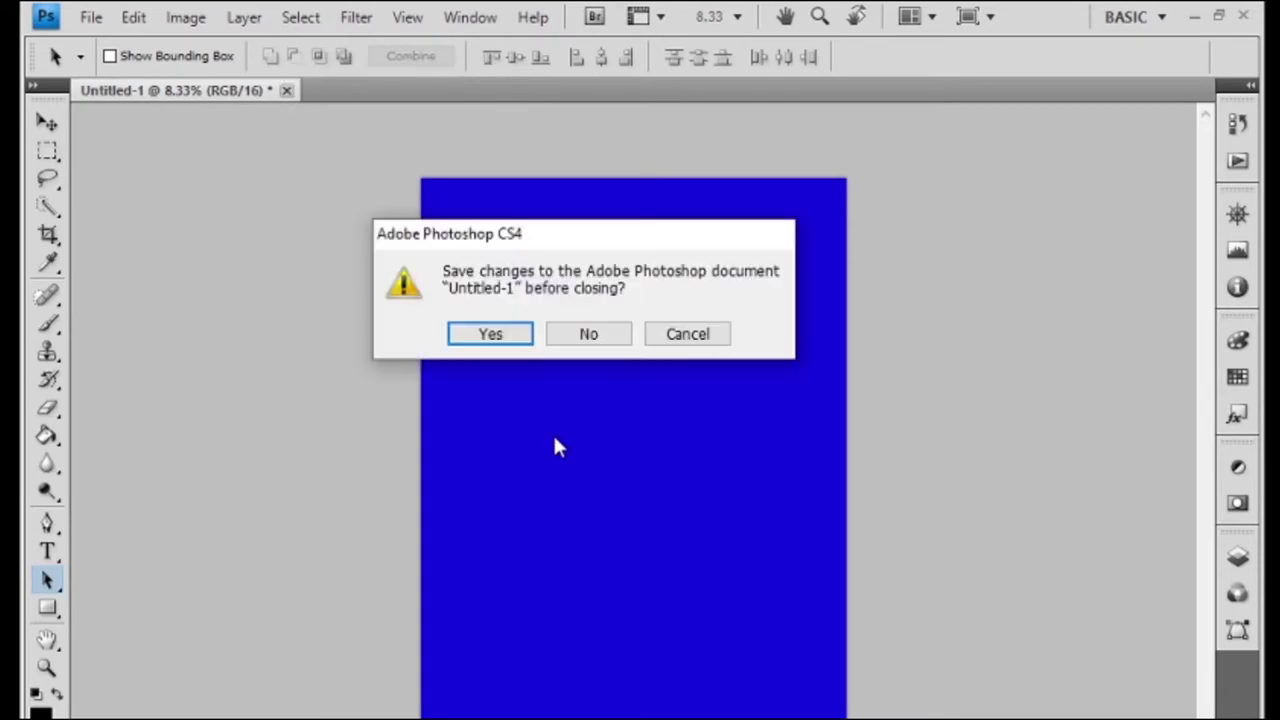
click(567, 340)
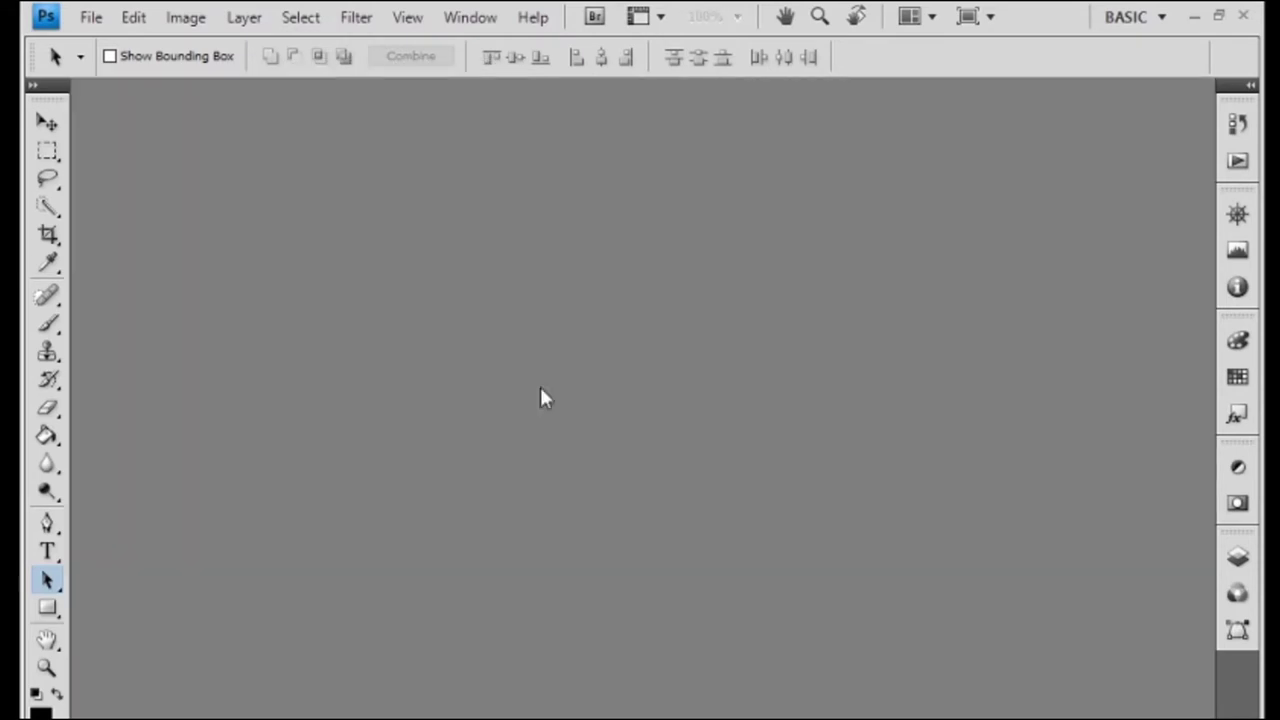
Create a new blank A4 document with Ctrl+N and open the File menu.
key(ctrl+n)
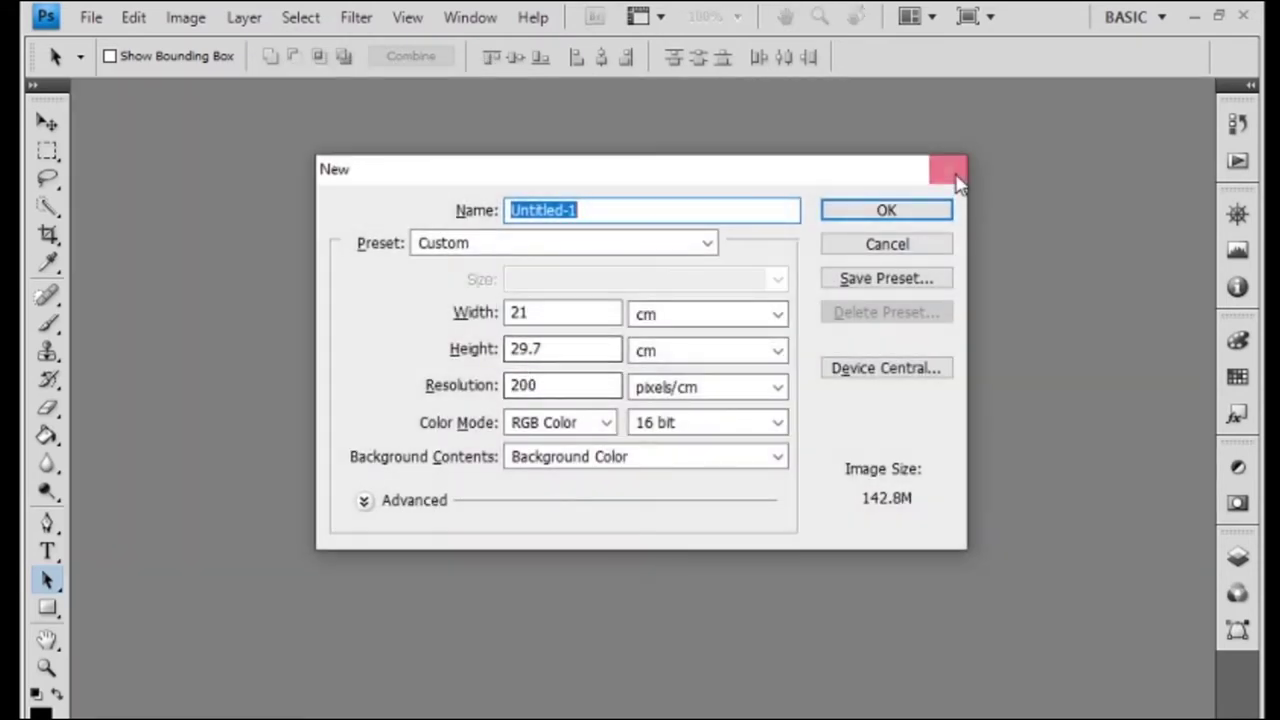
click(903, 212)
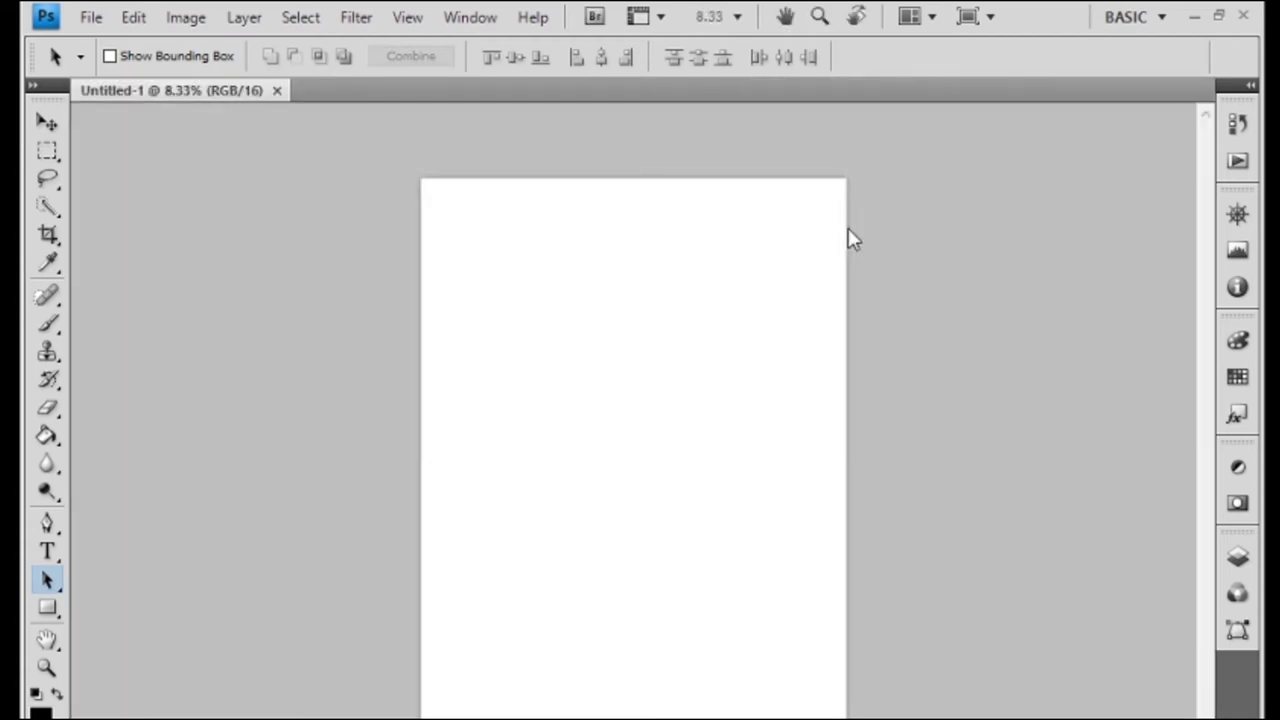
click(91, 17)
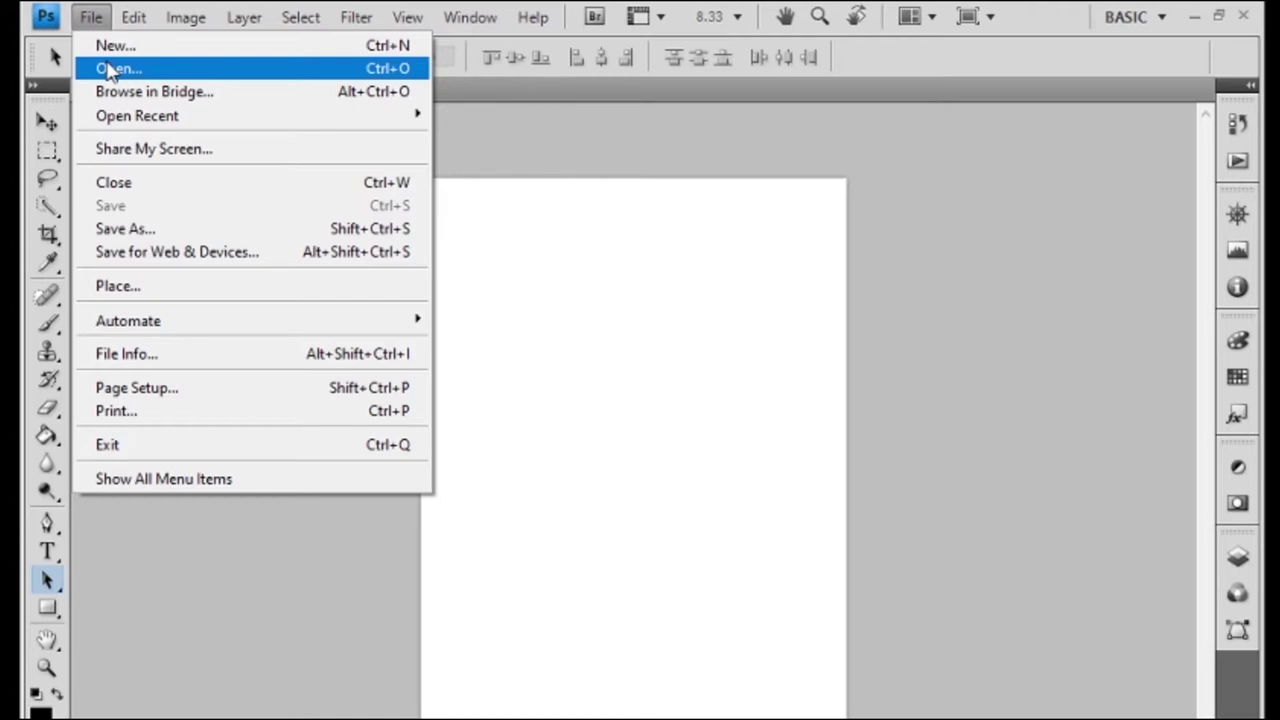
Open _115651733_breaking-large-promo-nc.png from the photo folder as a second document.
click(110, 68)
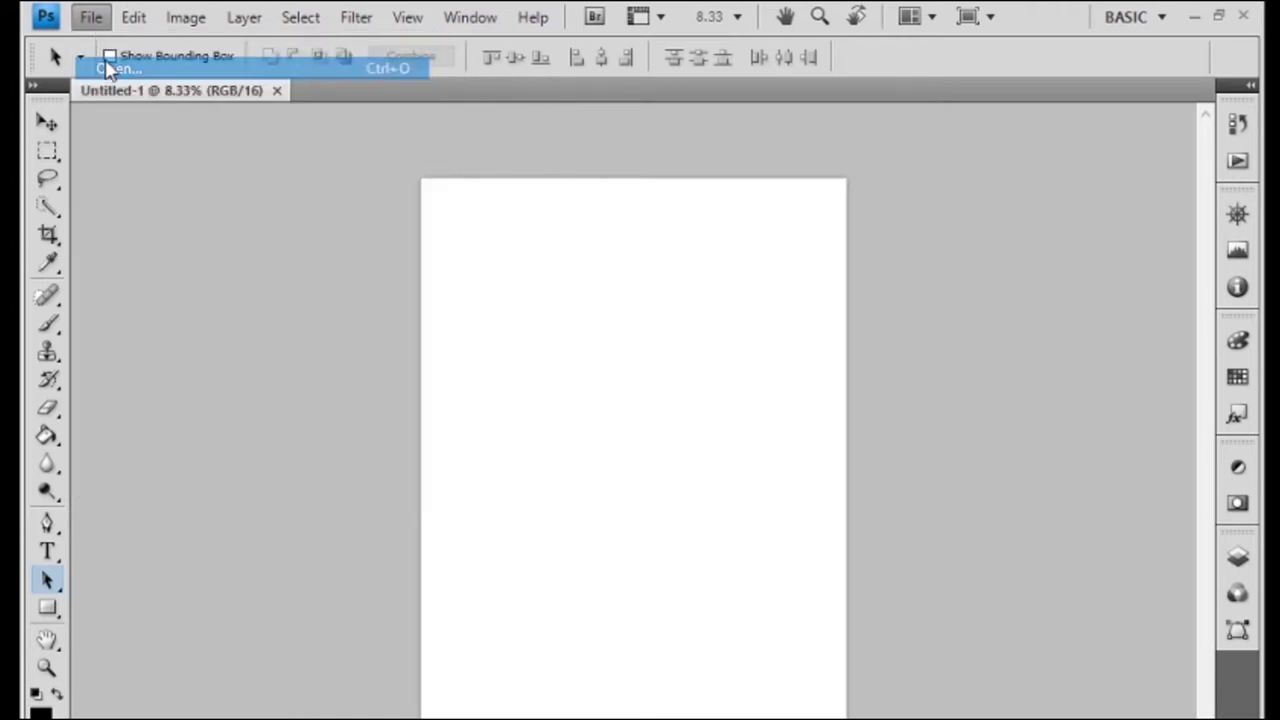
scroll(655, 340, down, 5)
scroll(655, 340, up, 5)
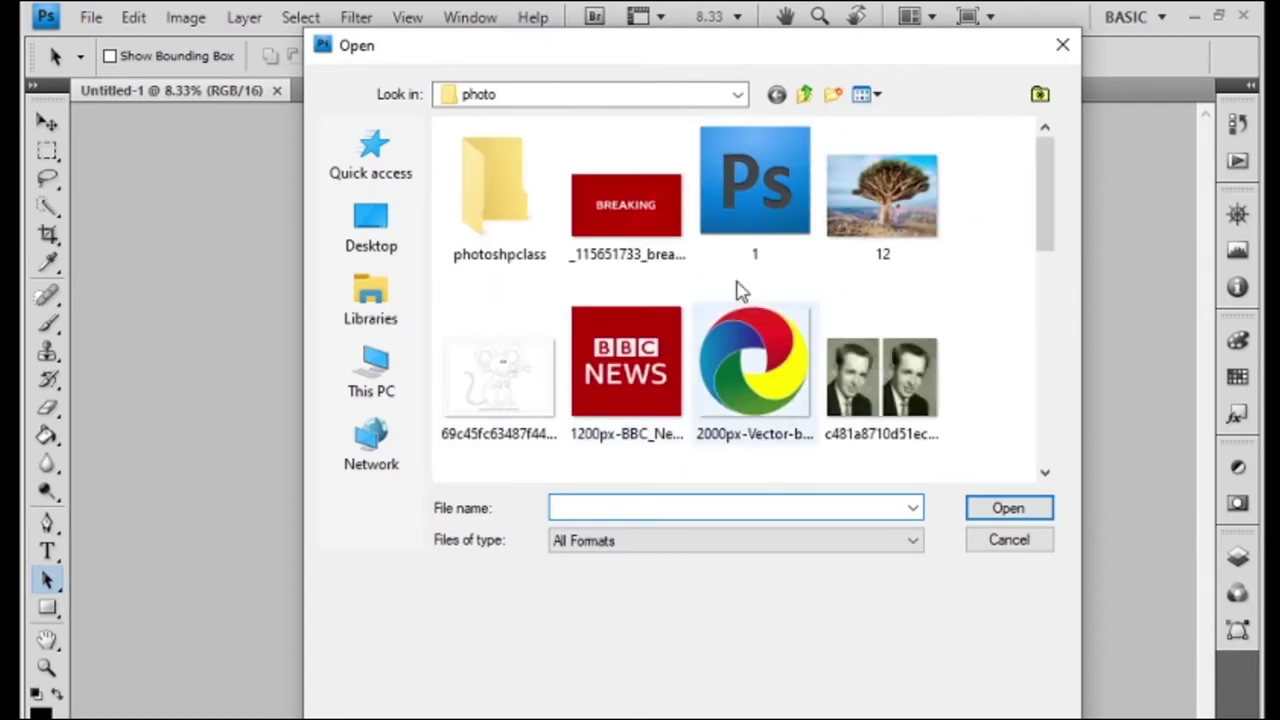
click(755, 190)
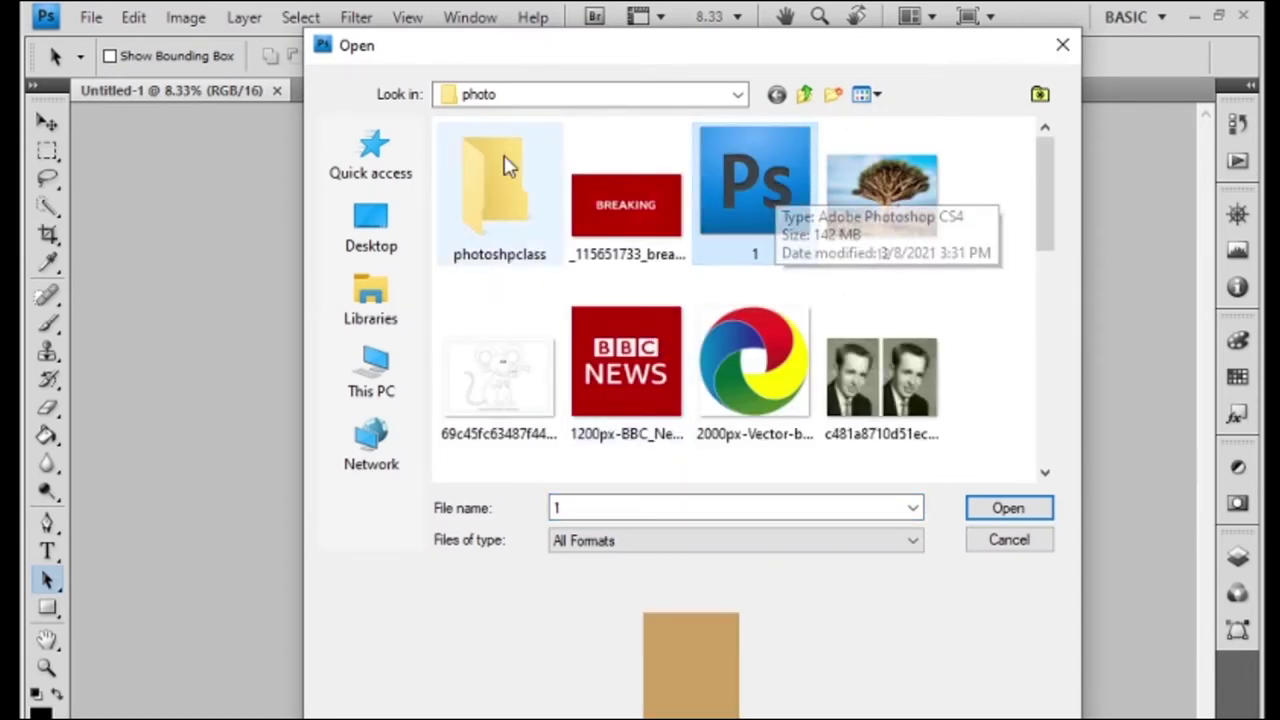
double_click(477, 191)
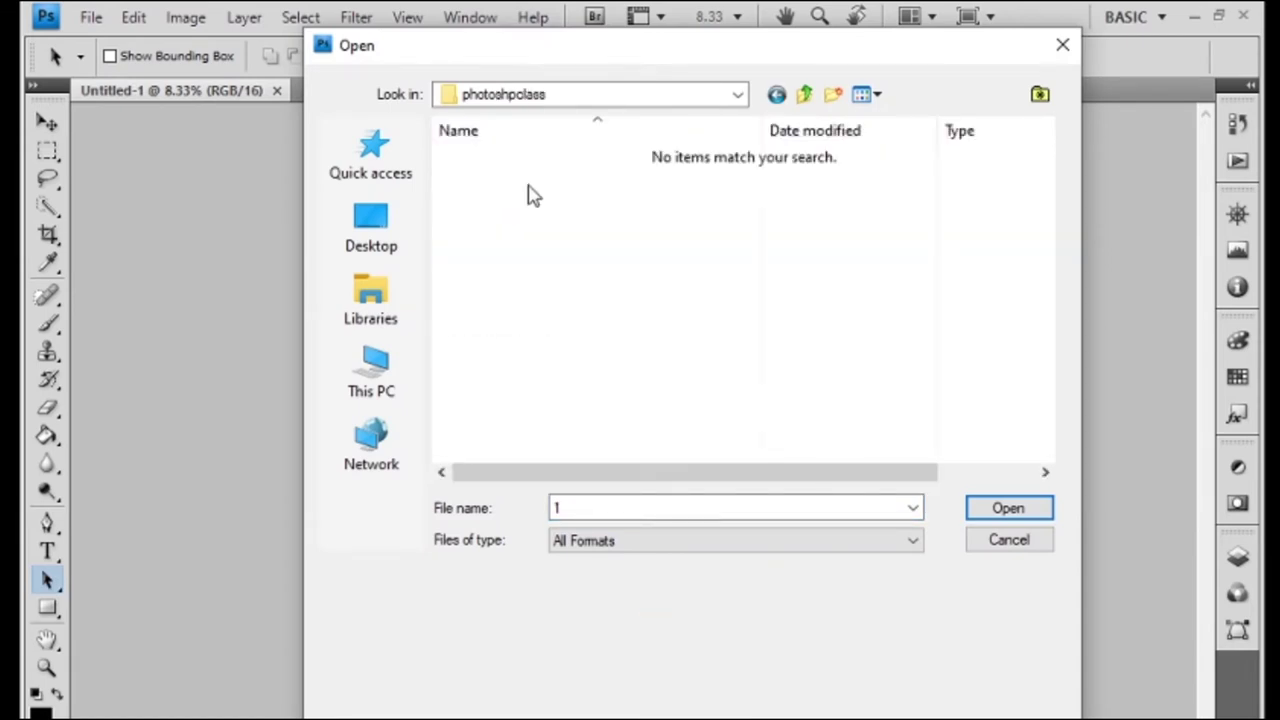
click(776, 94)
scroll(650, 320, down, 3)
scroll(665, 350, down, 5)
scroll(675, 378, up, 3)
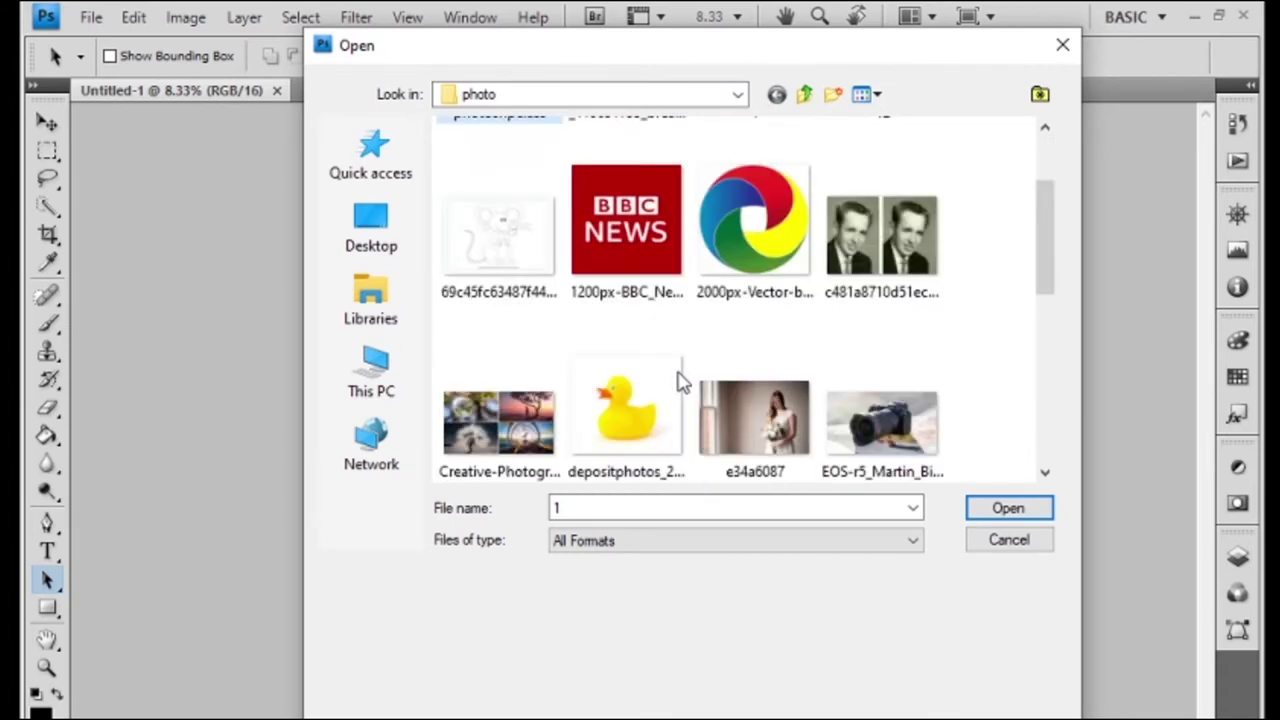
scroll(569, 320, up, 2)
click(645, 184)
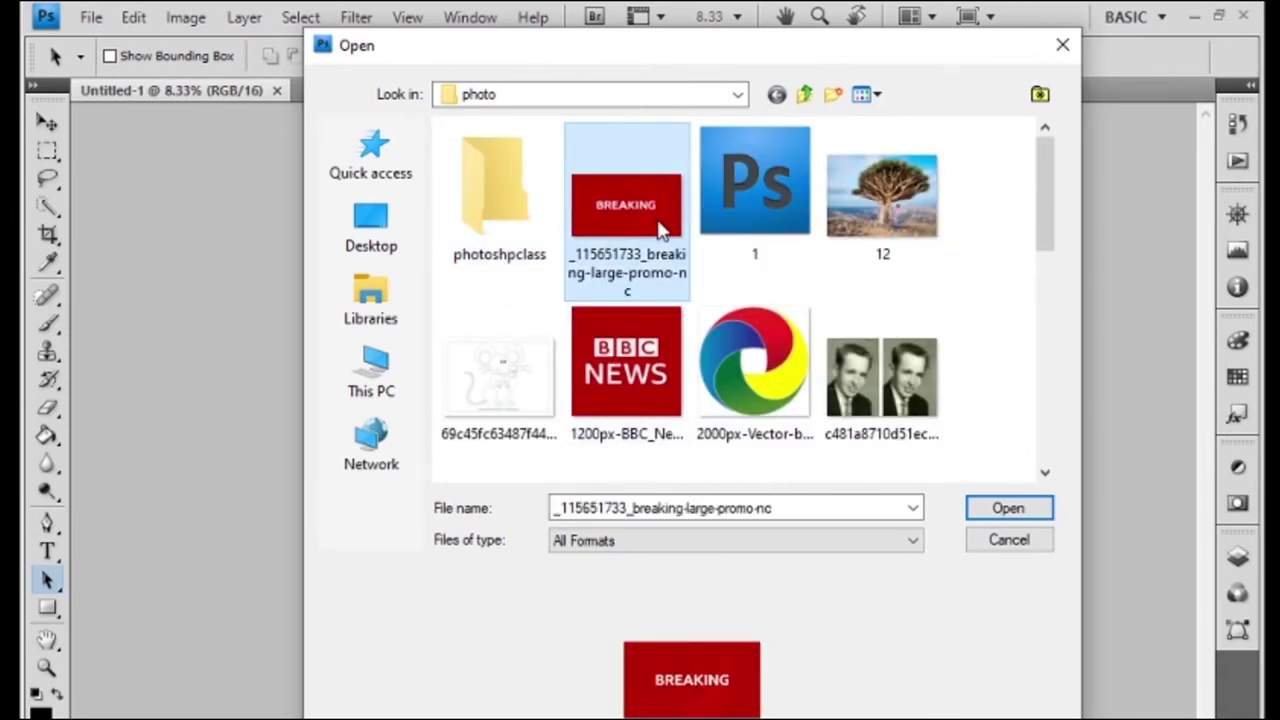
click(985, 510)
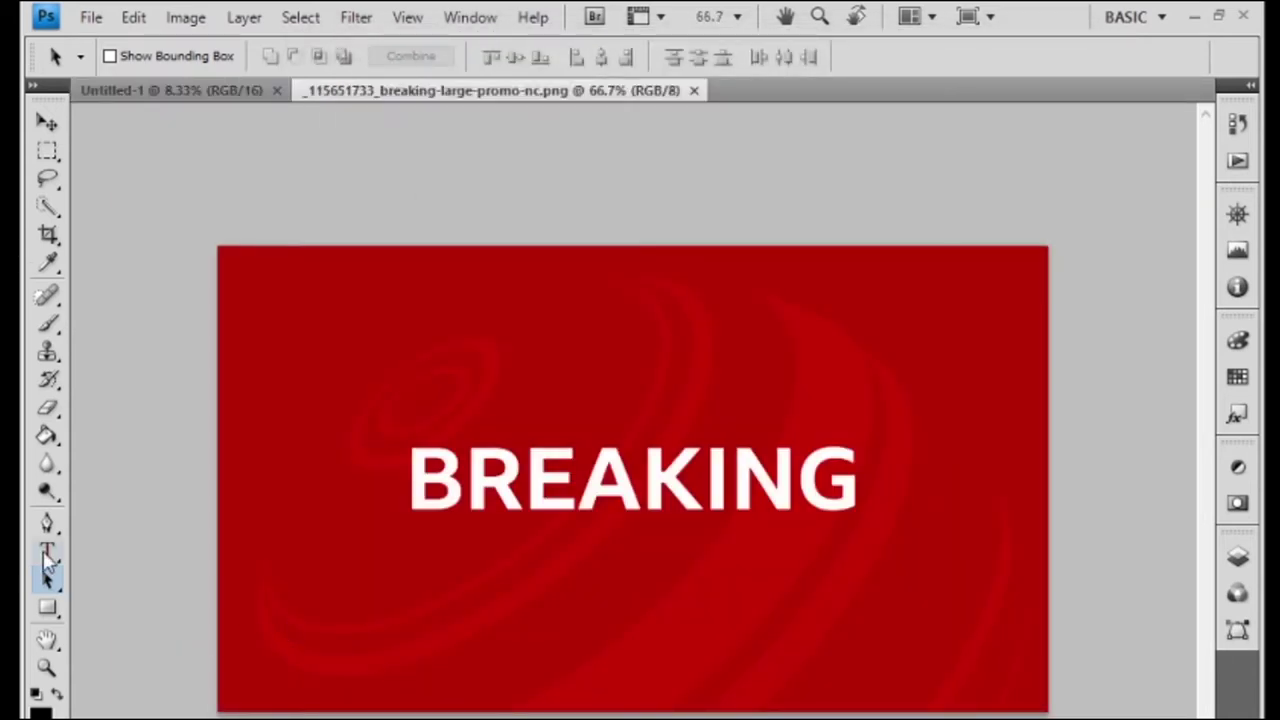
Open the range of photo-folder images from 12.jpg through the c481a8710d51ec portrait file.
click(90, 17)
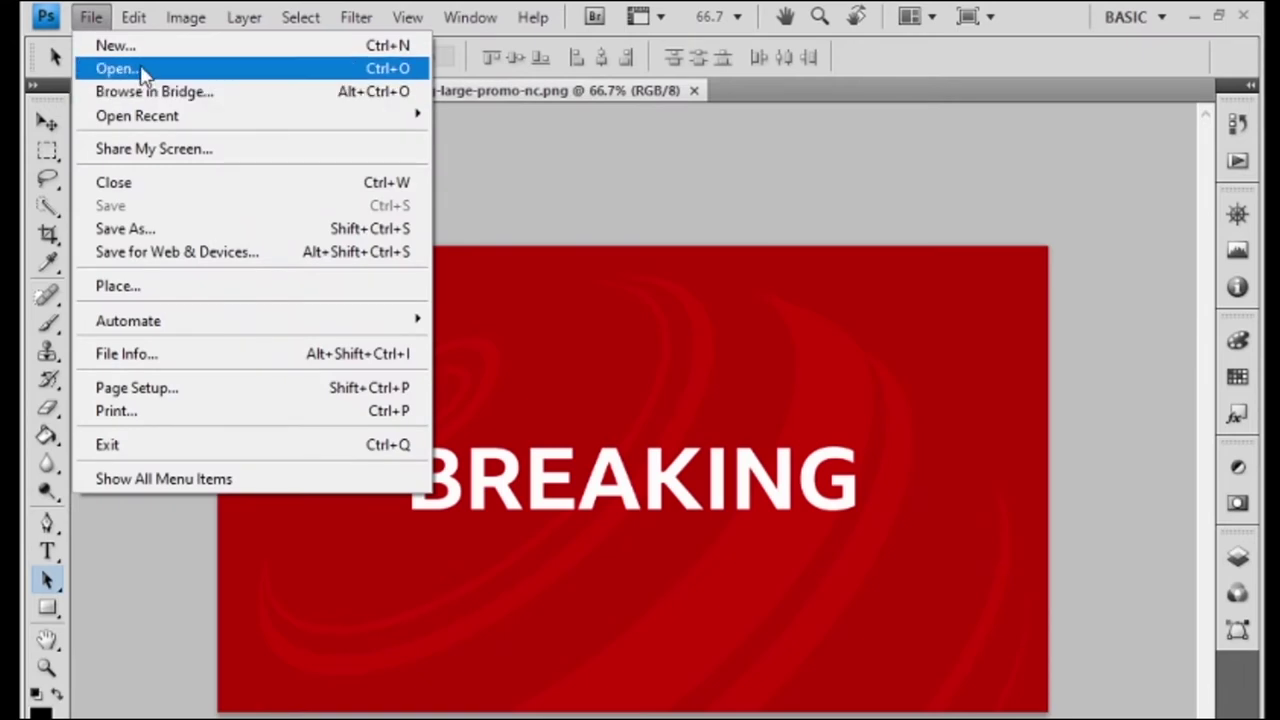
click(130, 68)
click(640, 222)
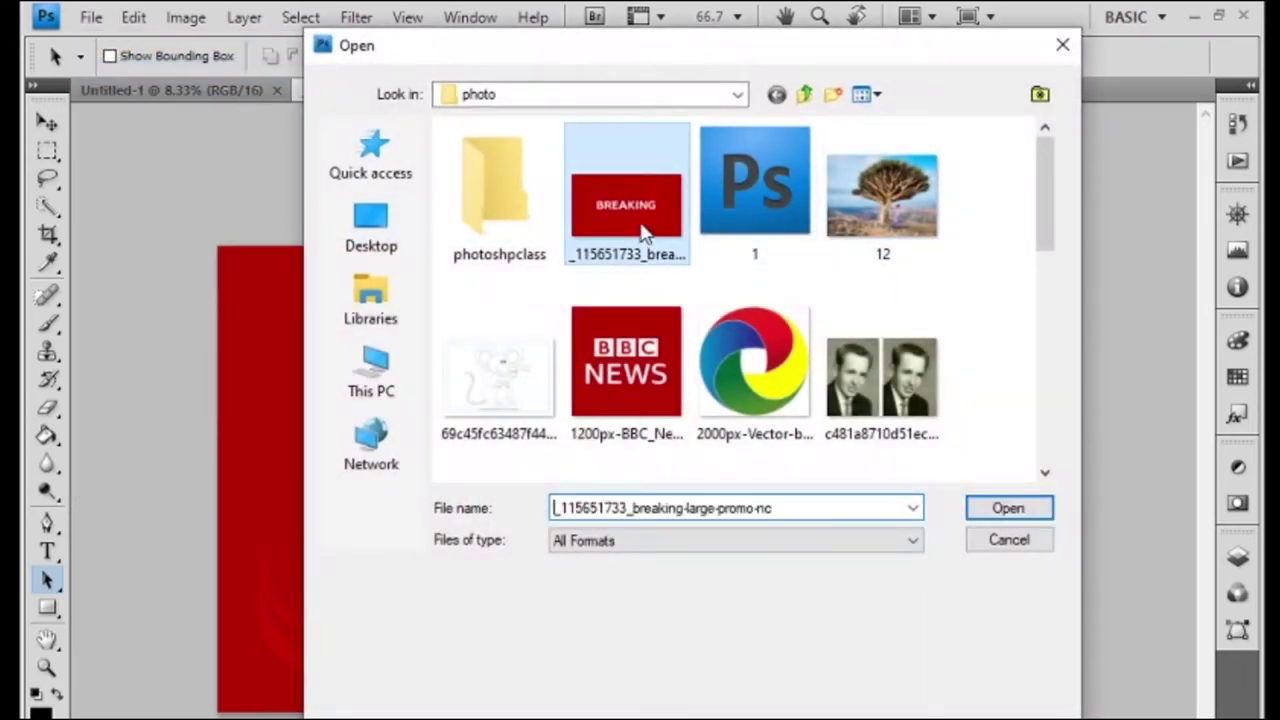
click(905, 212)
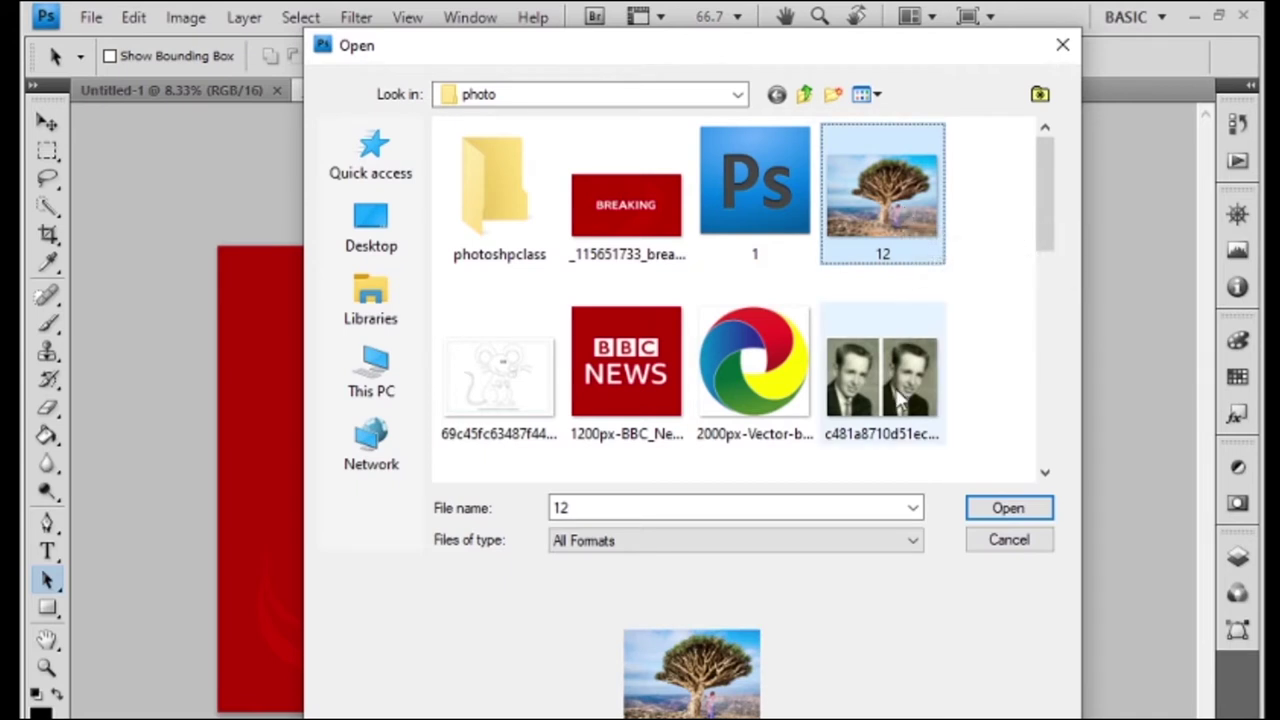
shift+click(898, 400)
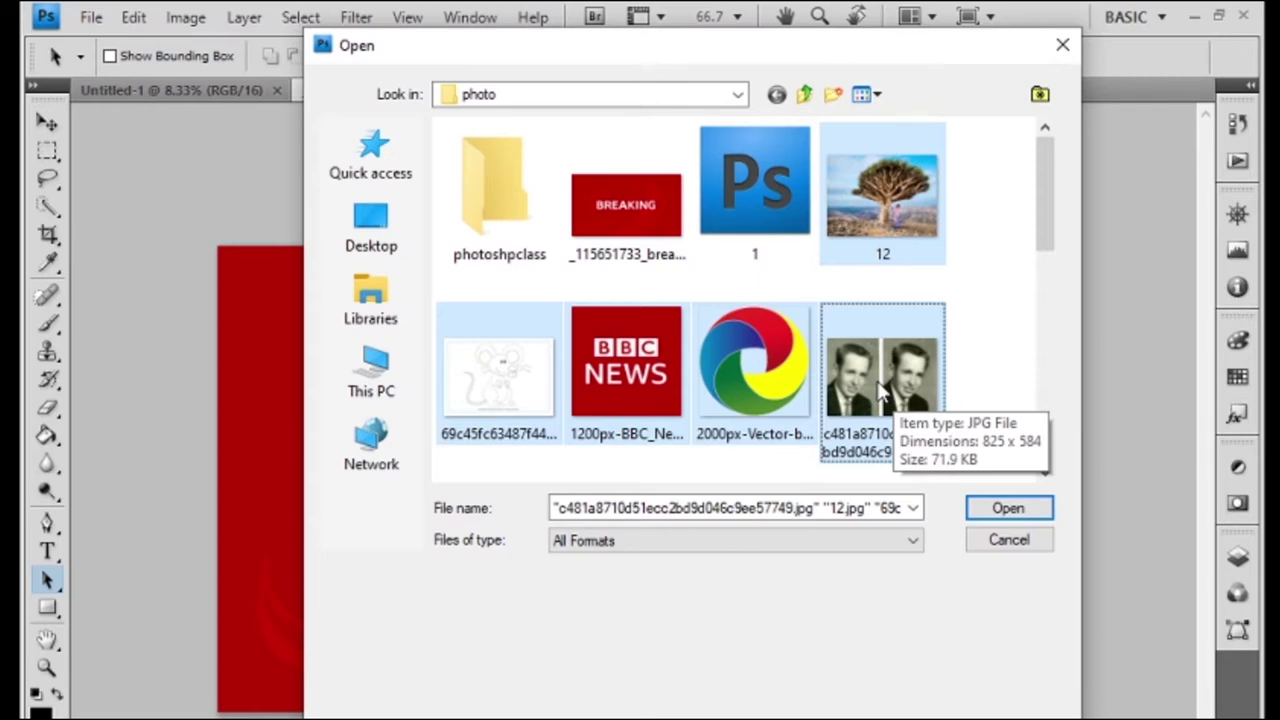
click(1020, 515)
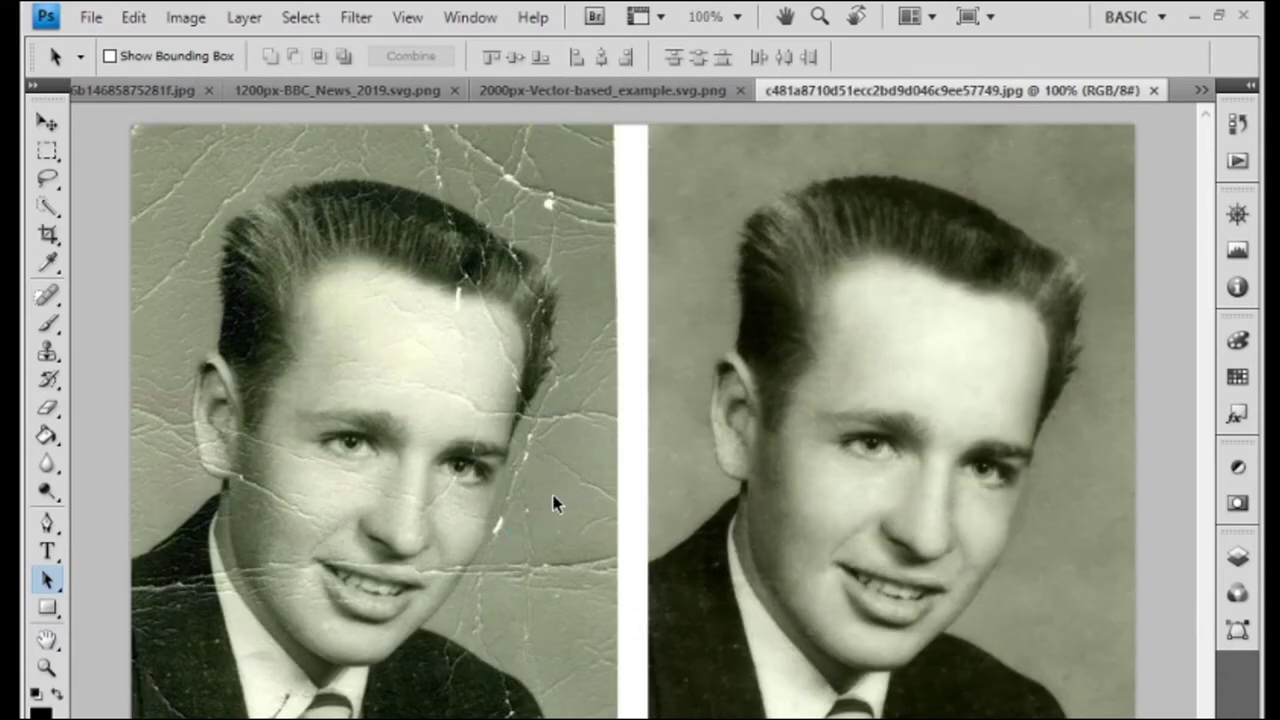
Drag e34a6087.jpg from the photo folder in File Explorer into Photoshop to open it.
click(422, 715)
scroll(418, 651, down, 2)
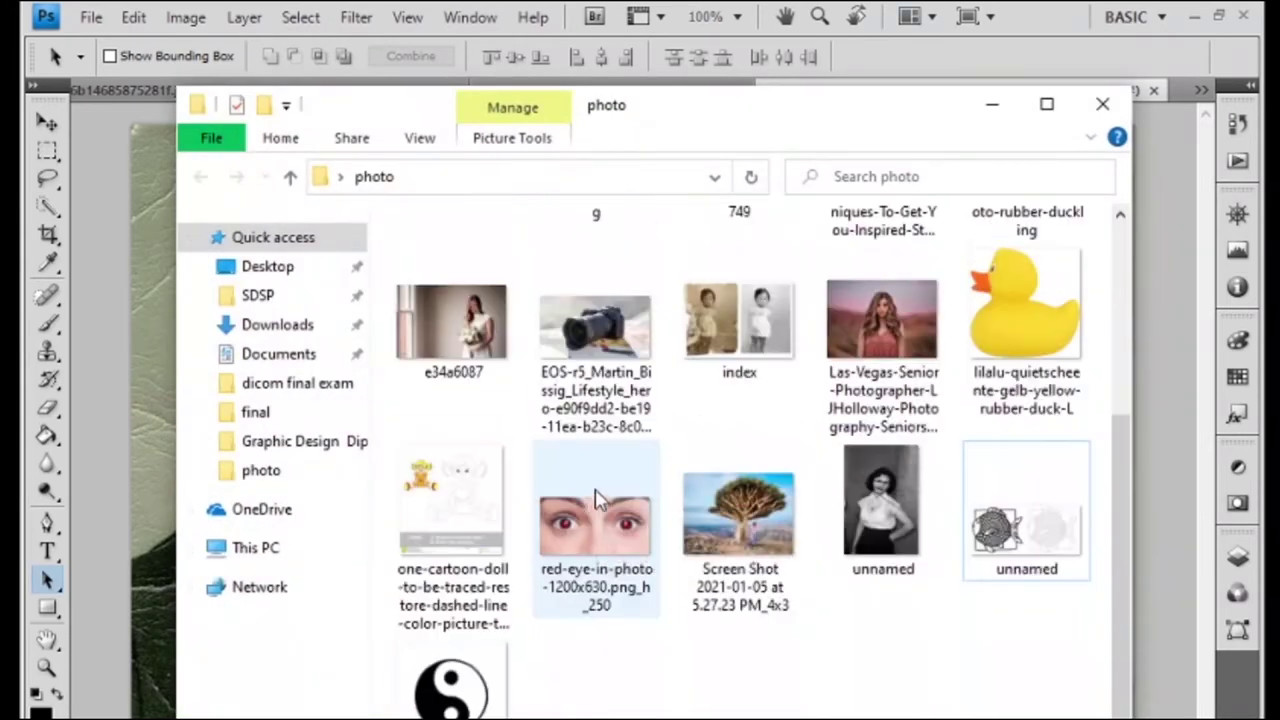
mouse_move(452, 320)
mouse_down()
mouse_move(283, 440)
mouse_move(123, 461)
mouse_up()
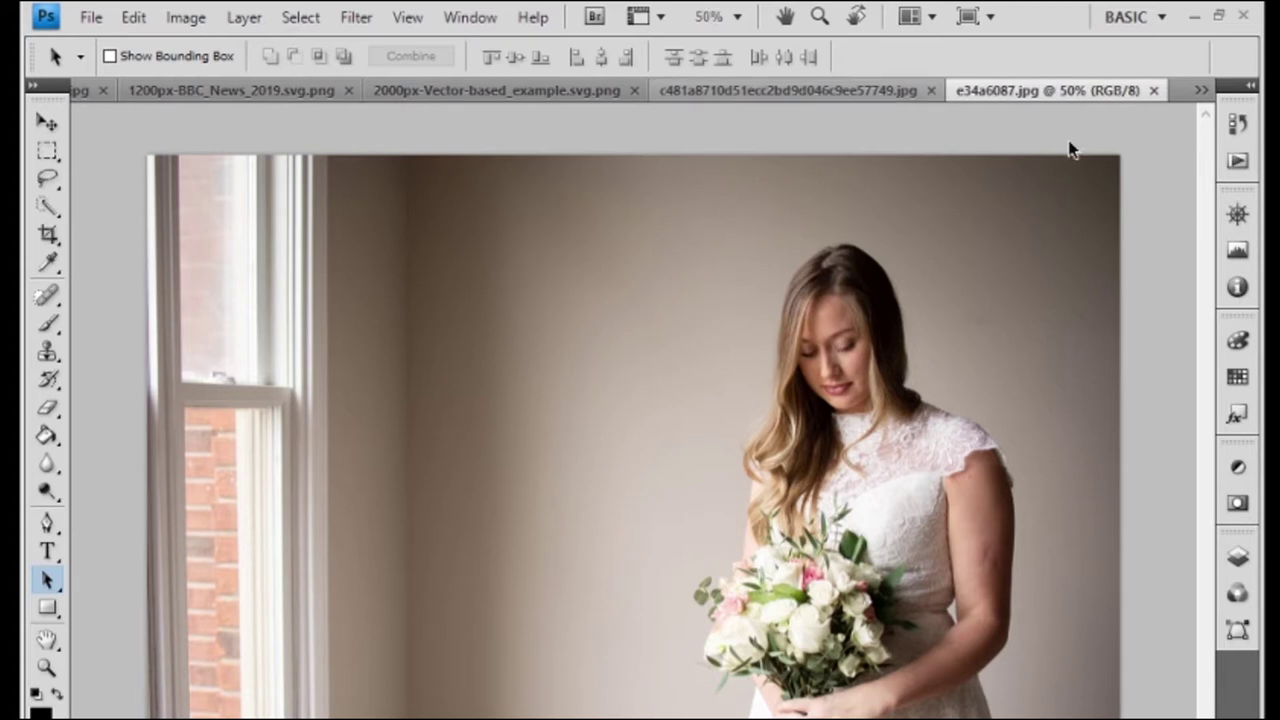
Step through the portrait, swirl logo and BBC News tabs to the mouse drawing document.
click(860, 93)
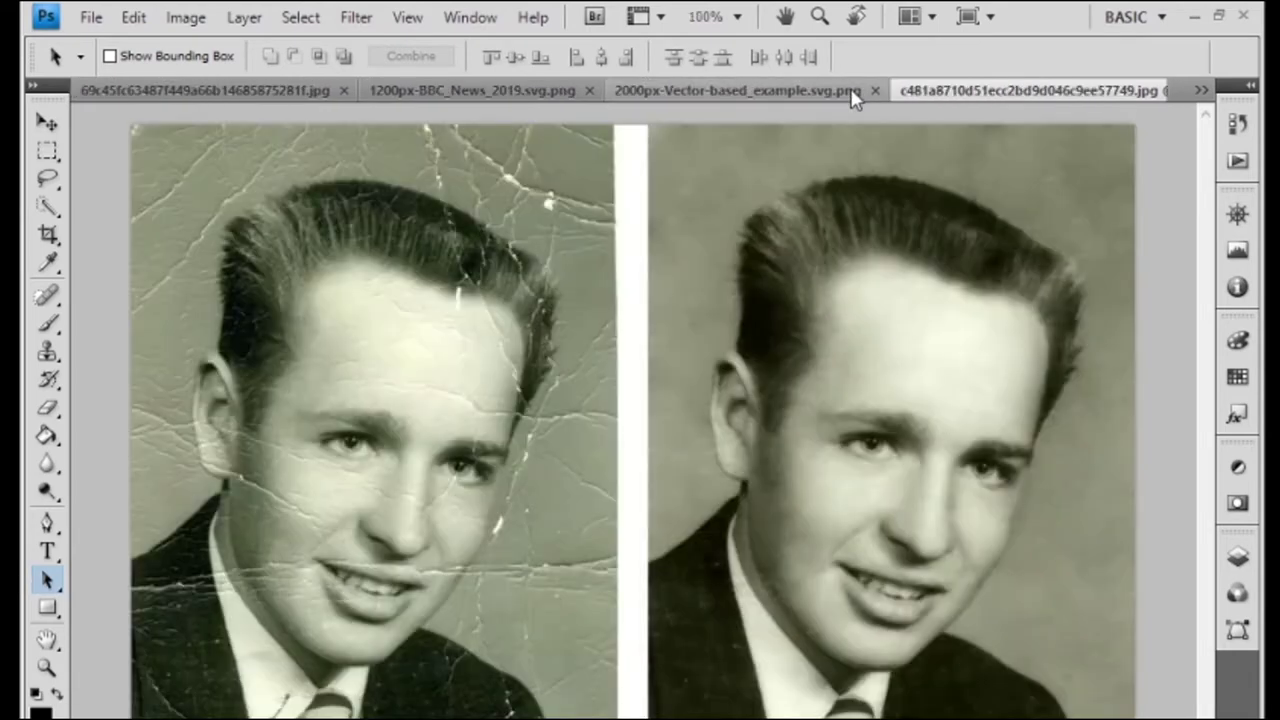
click(712, 92)
click(473, 88)
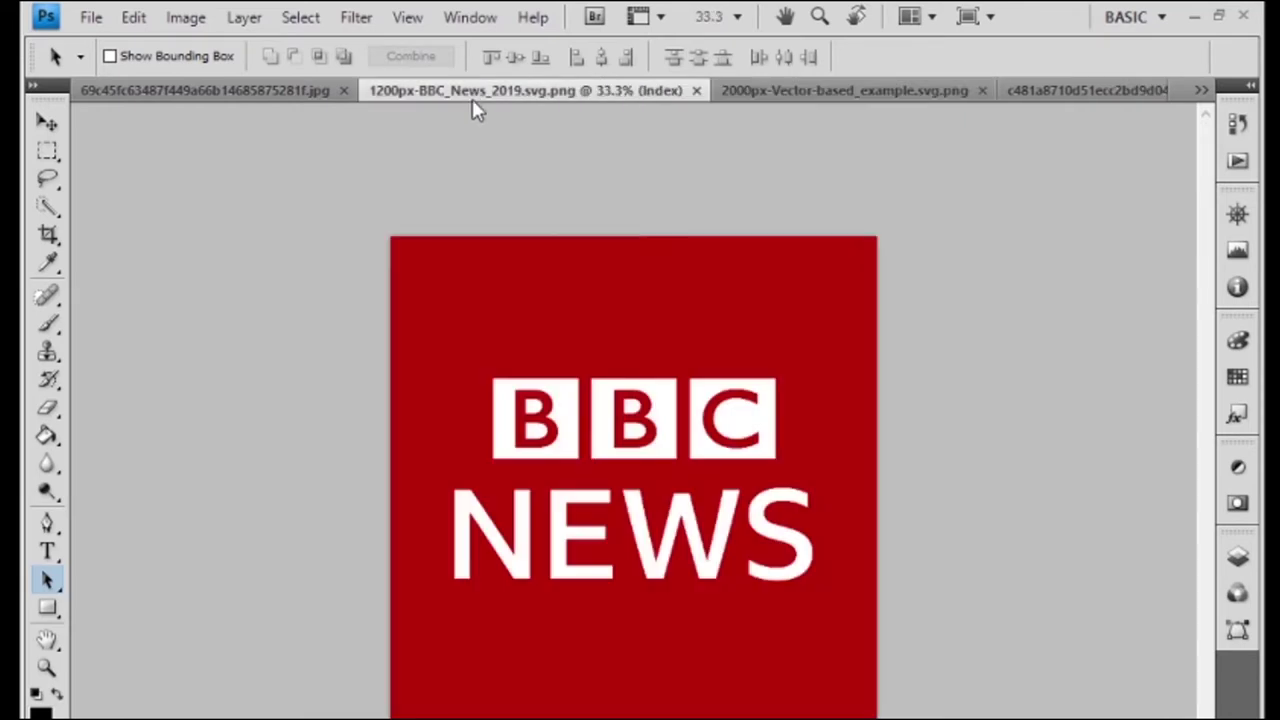
click(265, 94)
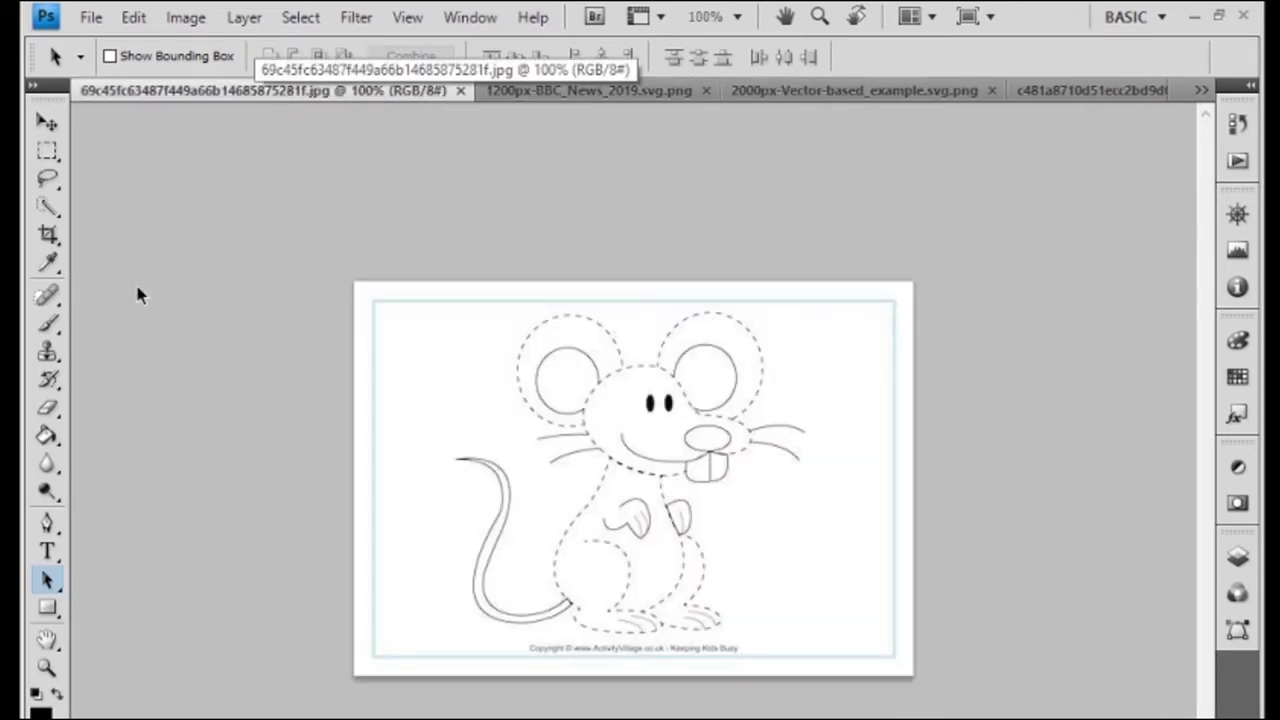
Float the mouse, BBC News, tree, swirl logo, BREAKING and bride documents as separate windows.
drag(197, 92, 835, 229)
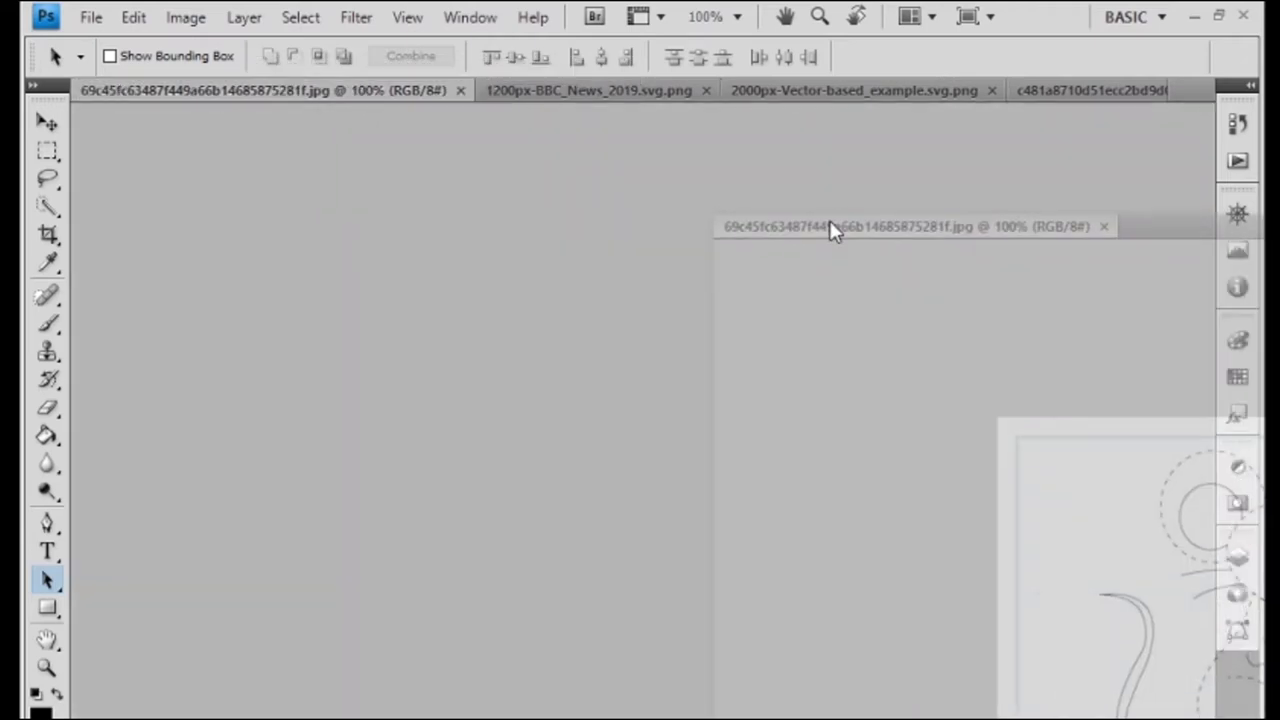
mouse_move(400, 92)
mouse_down()
mouse_move(535, 378)
mouse_move(500, 245)
mouse_up()
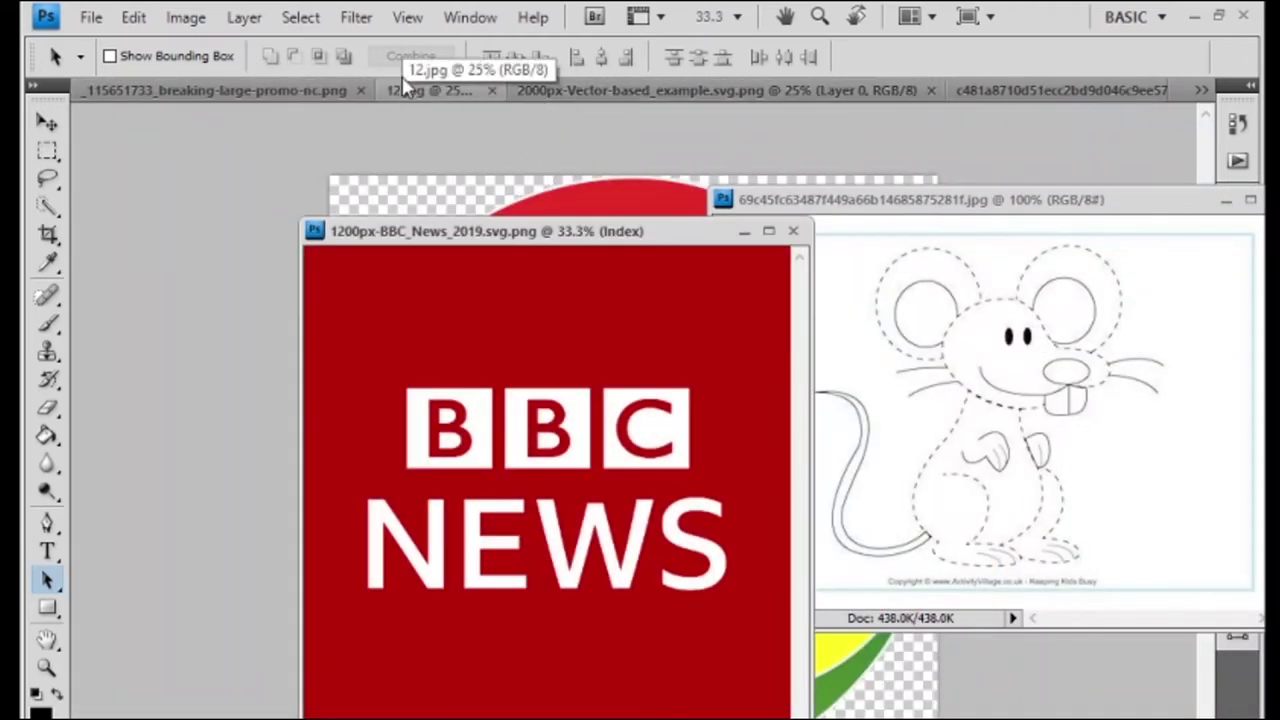
drag(429, 92, 551, 134)
mouse_move(571, 92)
mouse_down()
mouse_move(601, 143)
mouse_move(601, 130)
mouse_up()
drag(420, 90, 673, 358)
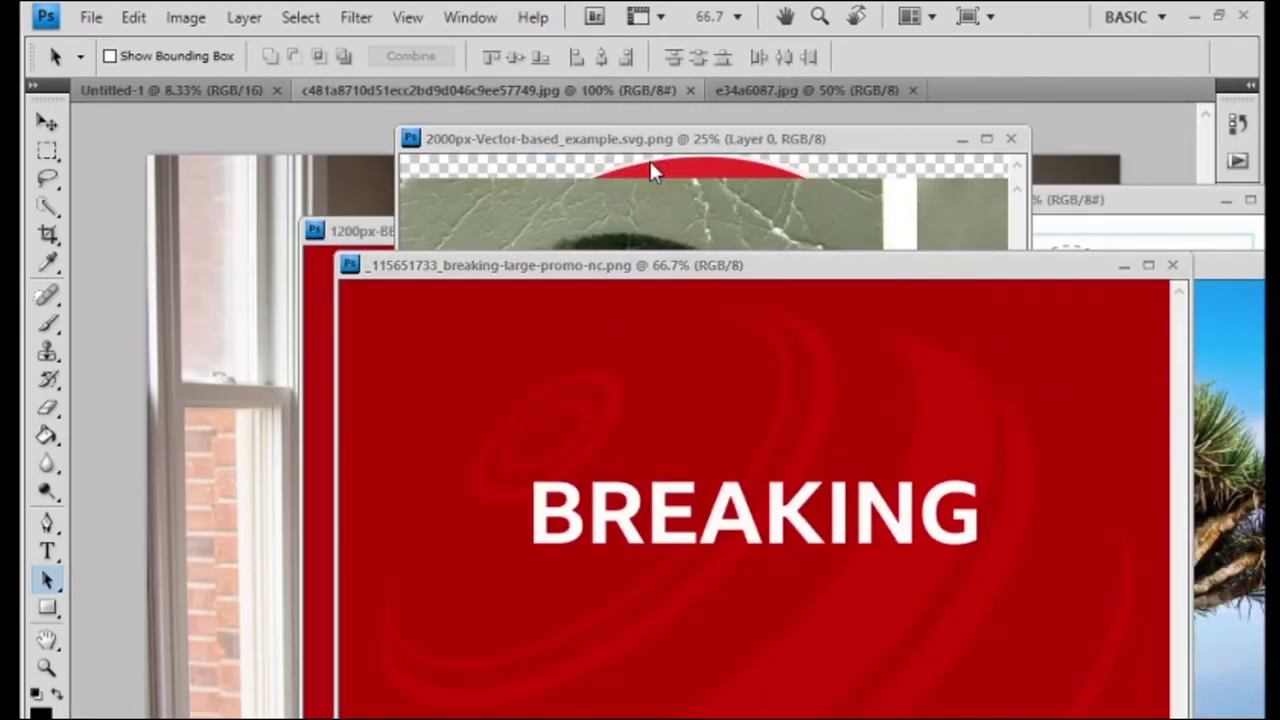
drag(640, 90, 650, 161)
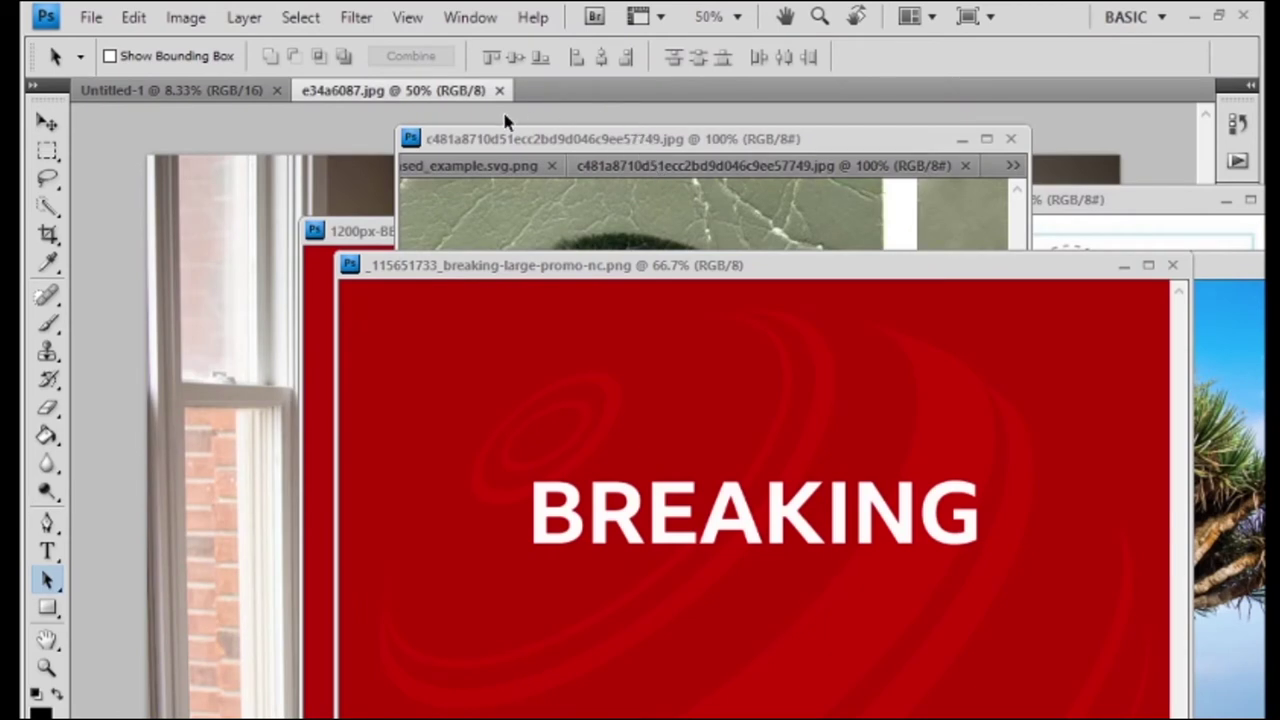
drag(423, 88, 557, 335)
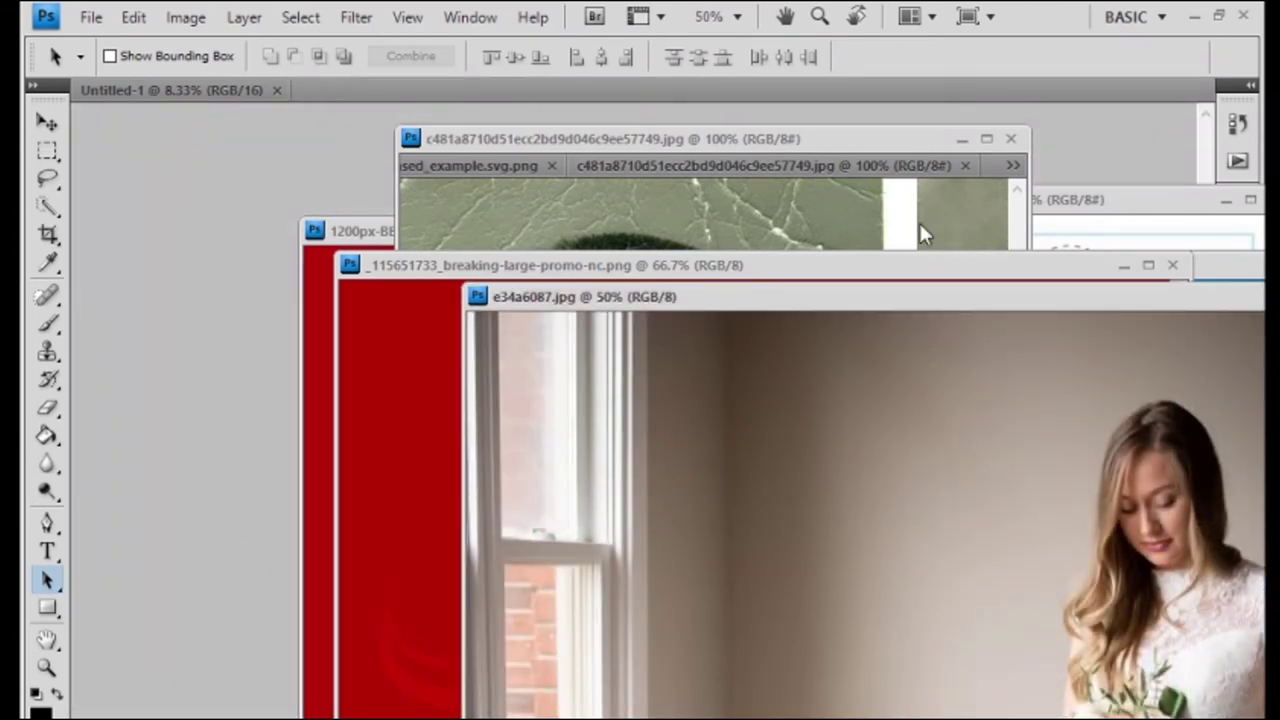
Dock the old portrait back into the main tab row.
drag(633, 166, 402, 92)
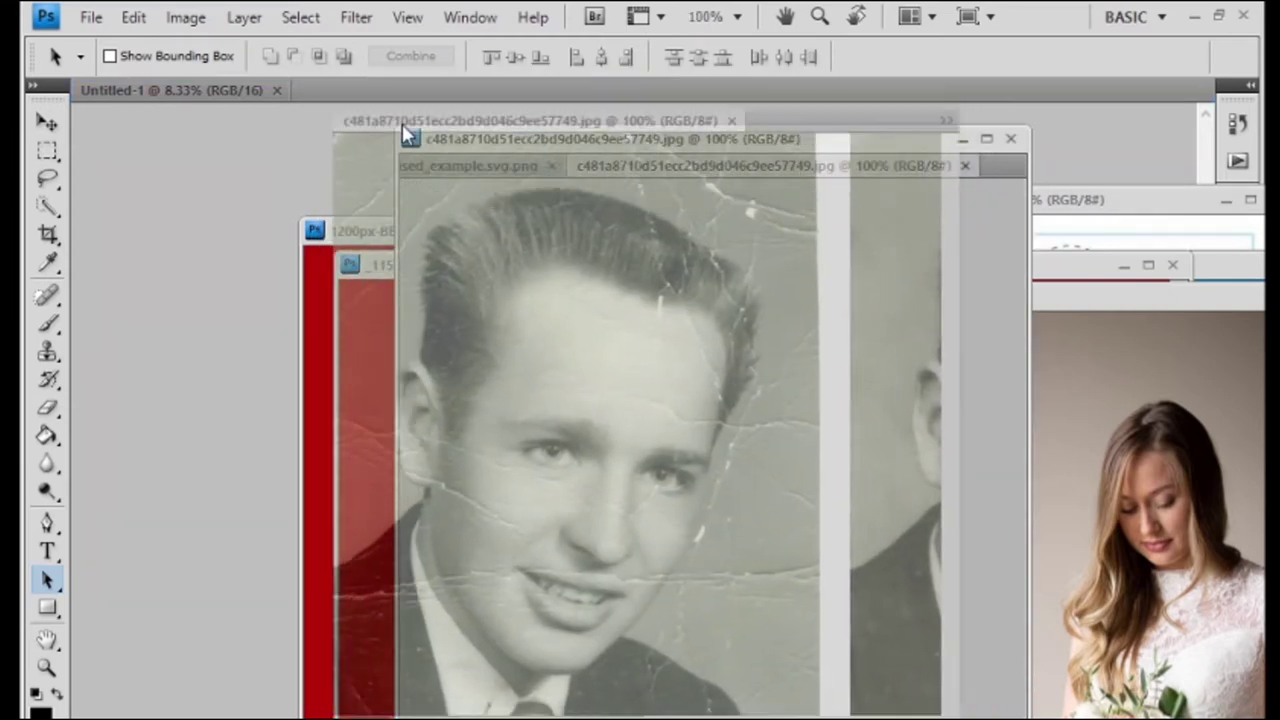
mouse_move(402, 92)
mouse_down()
mouse_move(530, 342)
mouse_move(449, 82)
mouse_up()
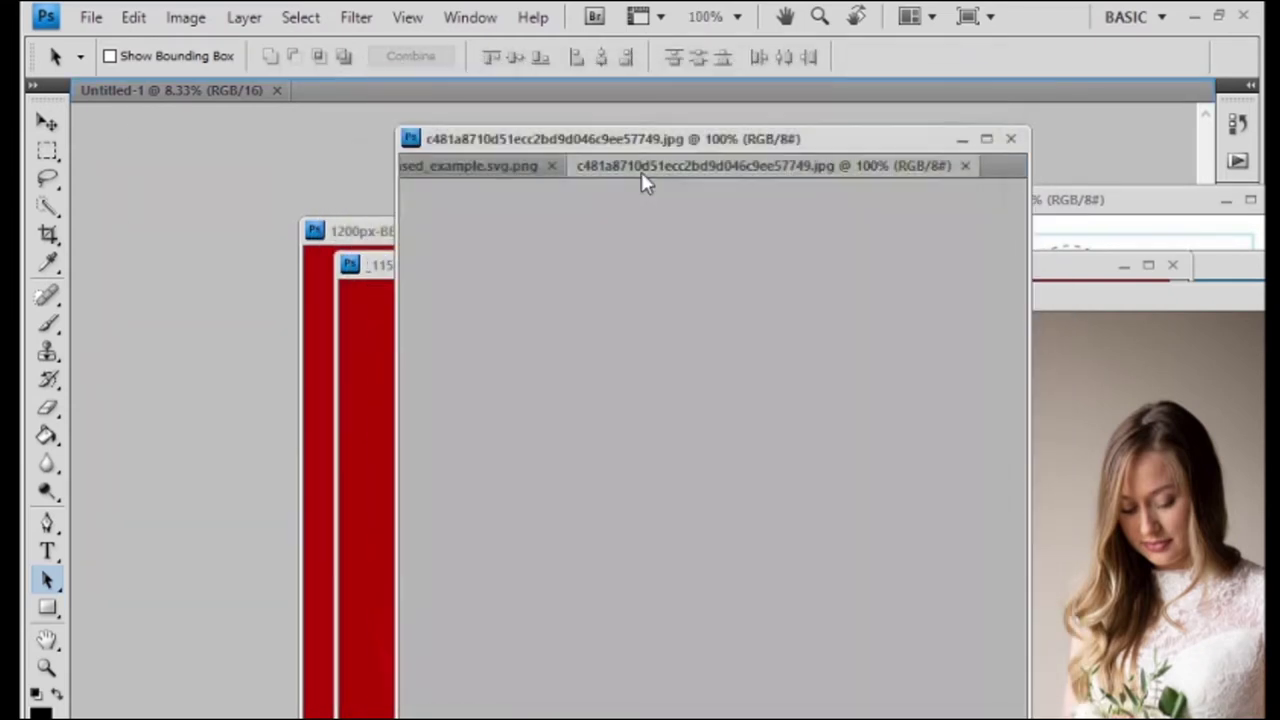
drag(664, 170, 581, 96)
Close the BREAKING image window and move the tree photo window up and left.
click(571, 277)
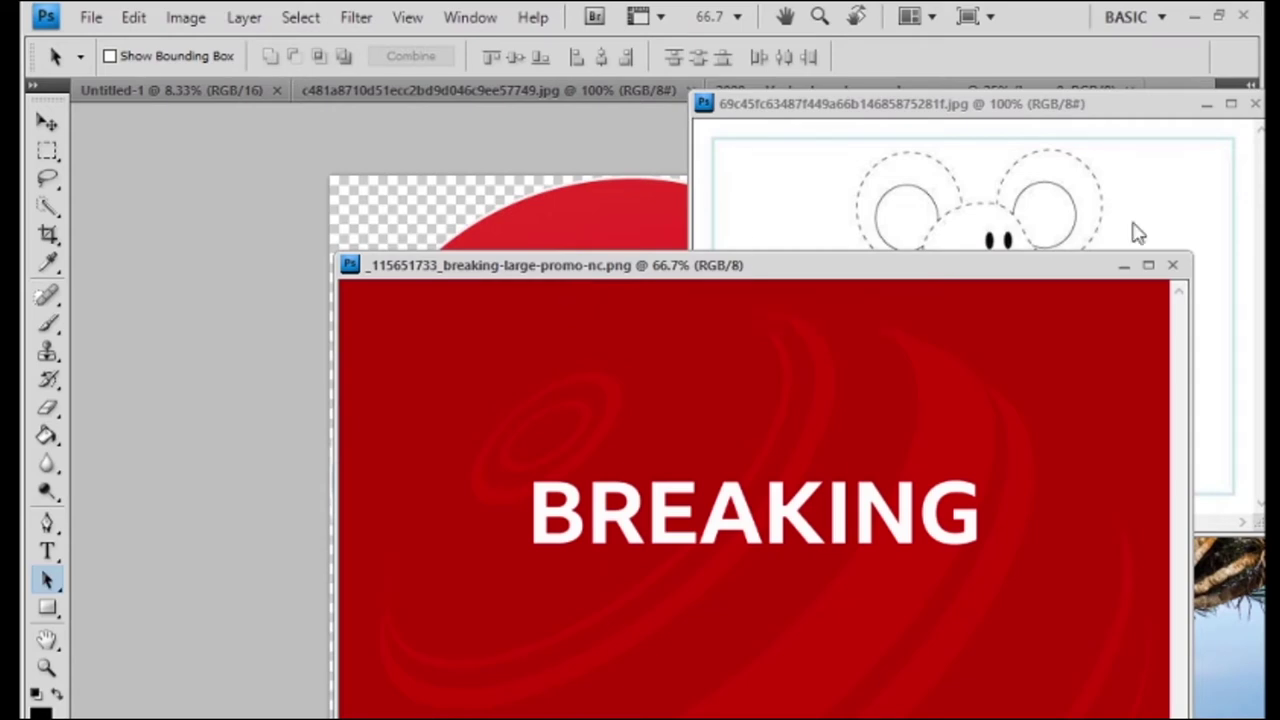
click(1172, 268)
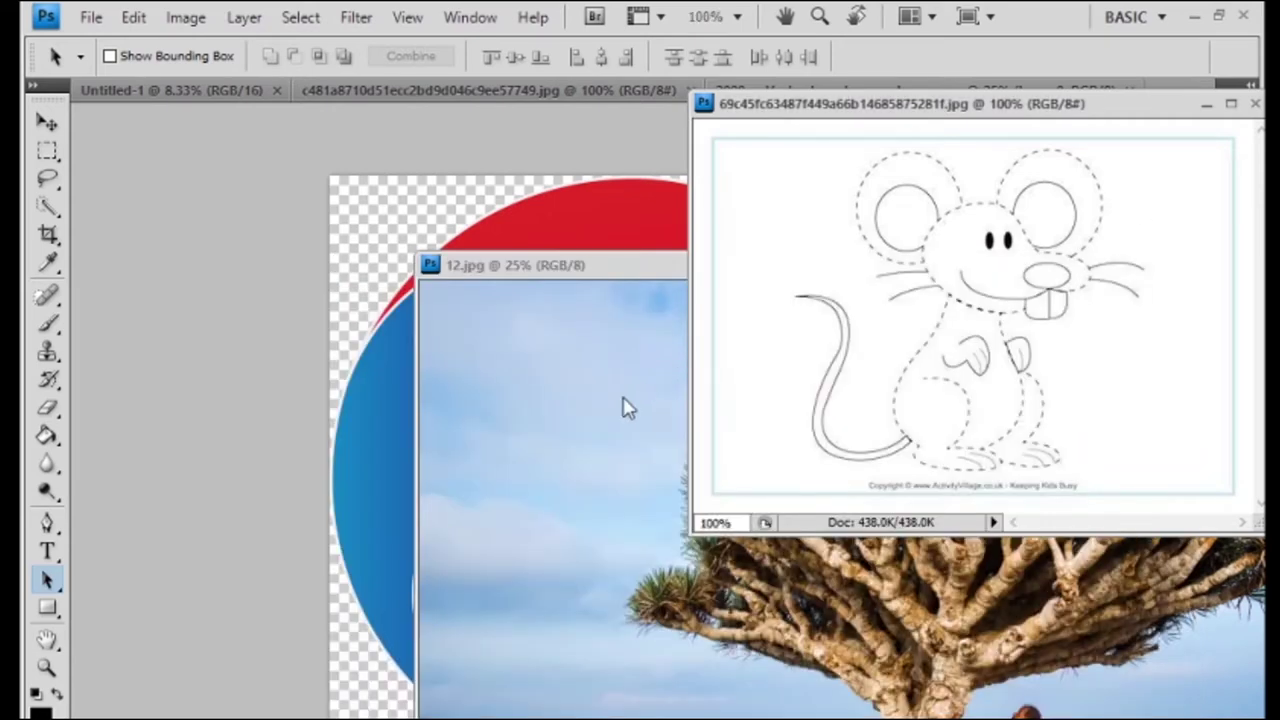
mouse_move(543, 277)
mouse_down()
mouse_move(321, 250)
mouse_move(308, 218)
mouse_up()
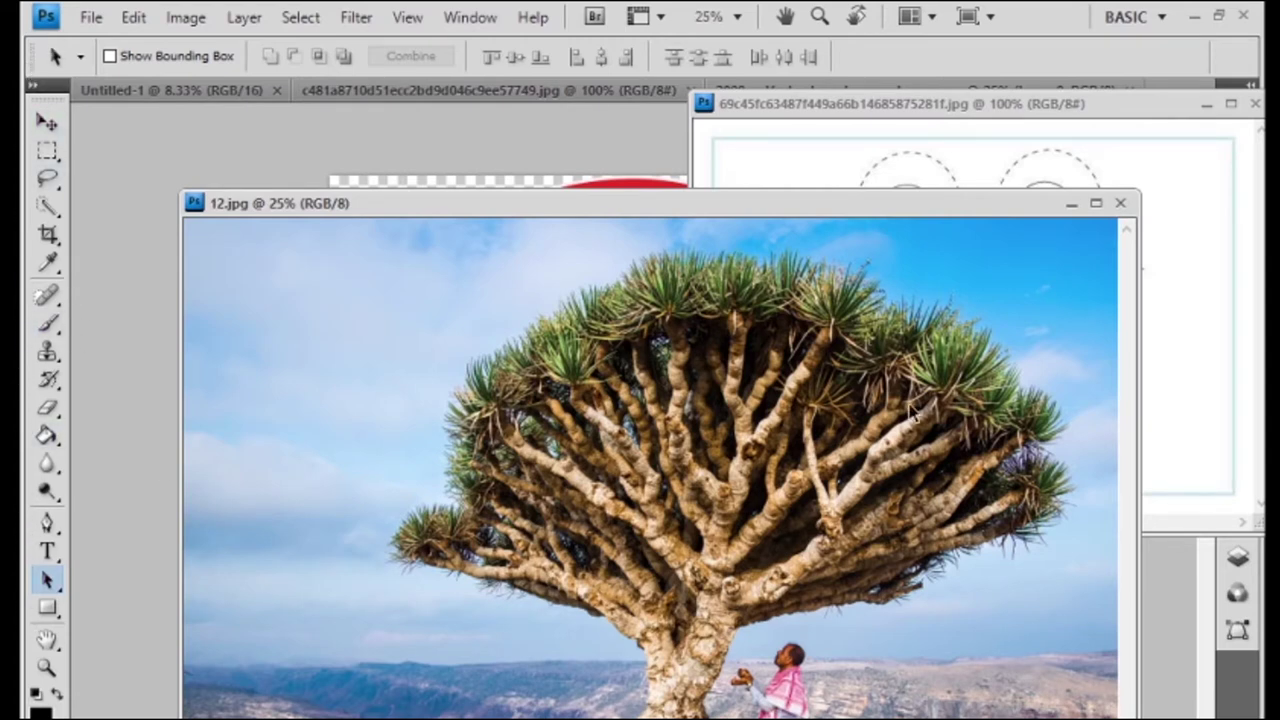
Close the tree photo and mouse drawing windows and show the history, info and Layers panels.
click(1118, 203)
click(1206, 104)
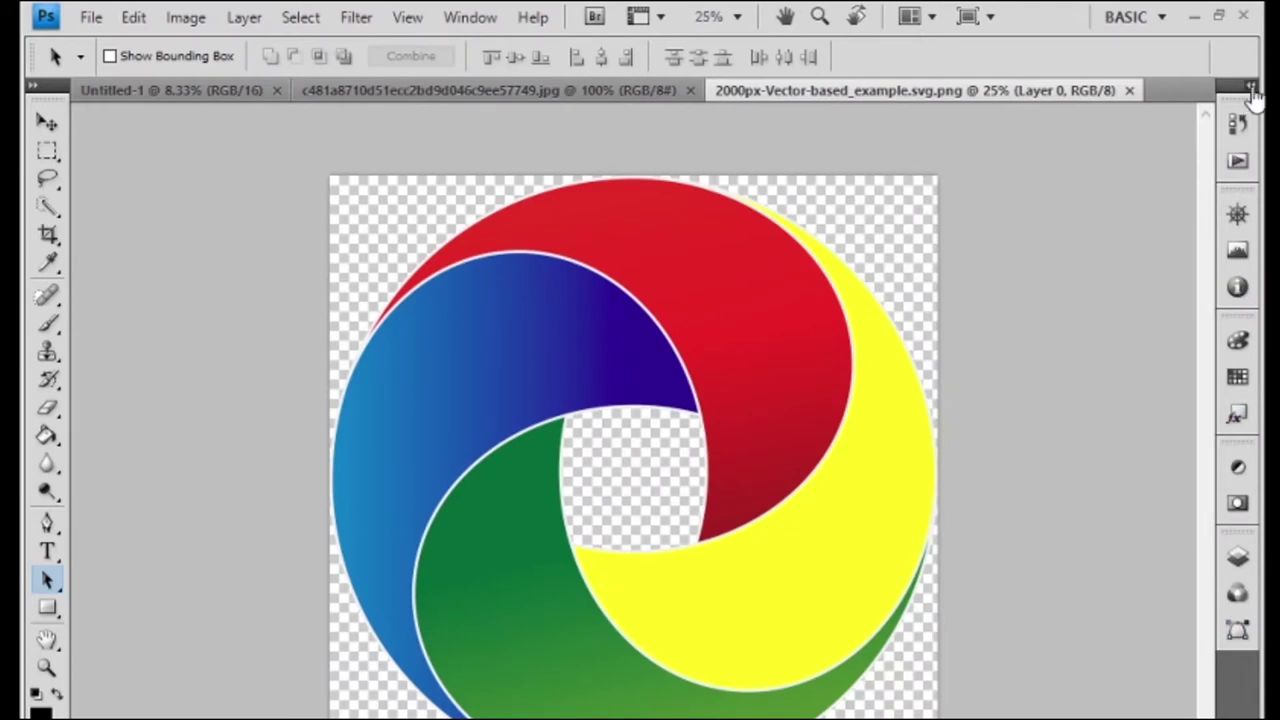
click(1250, 85)
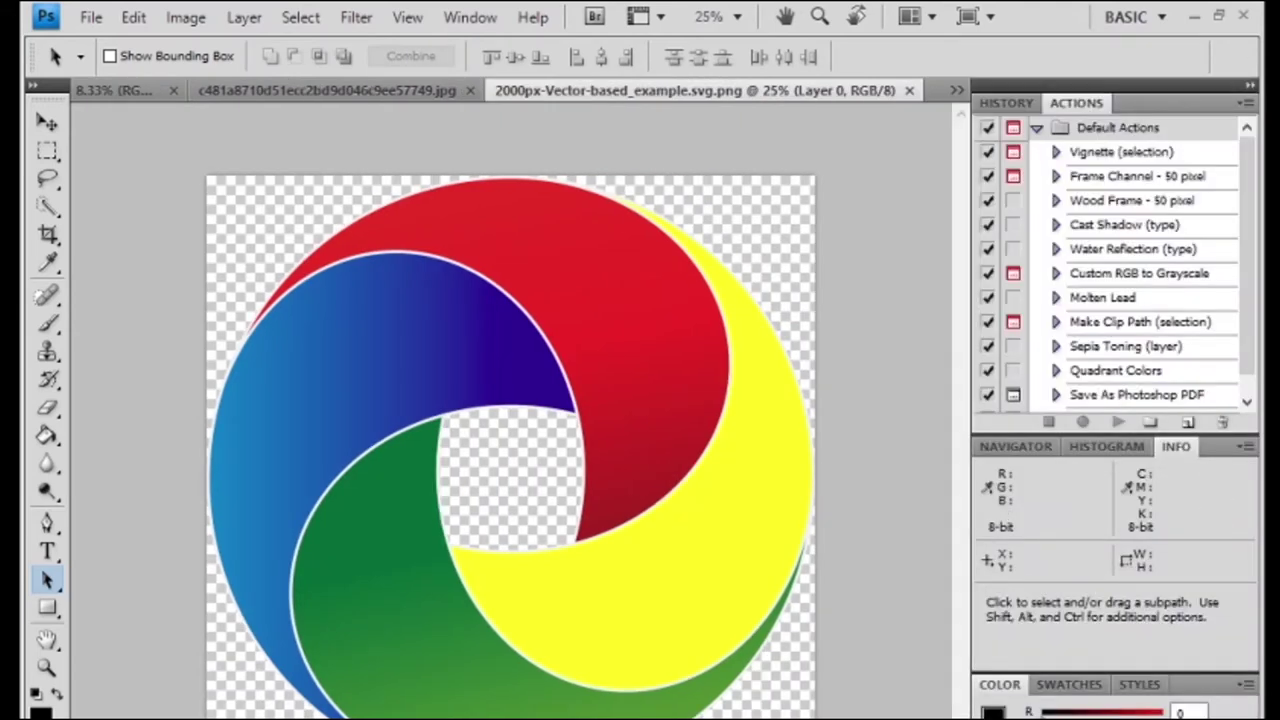
click(959, 269)
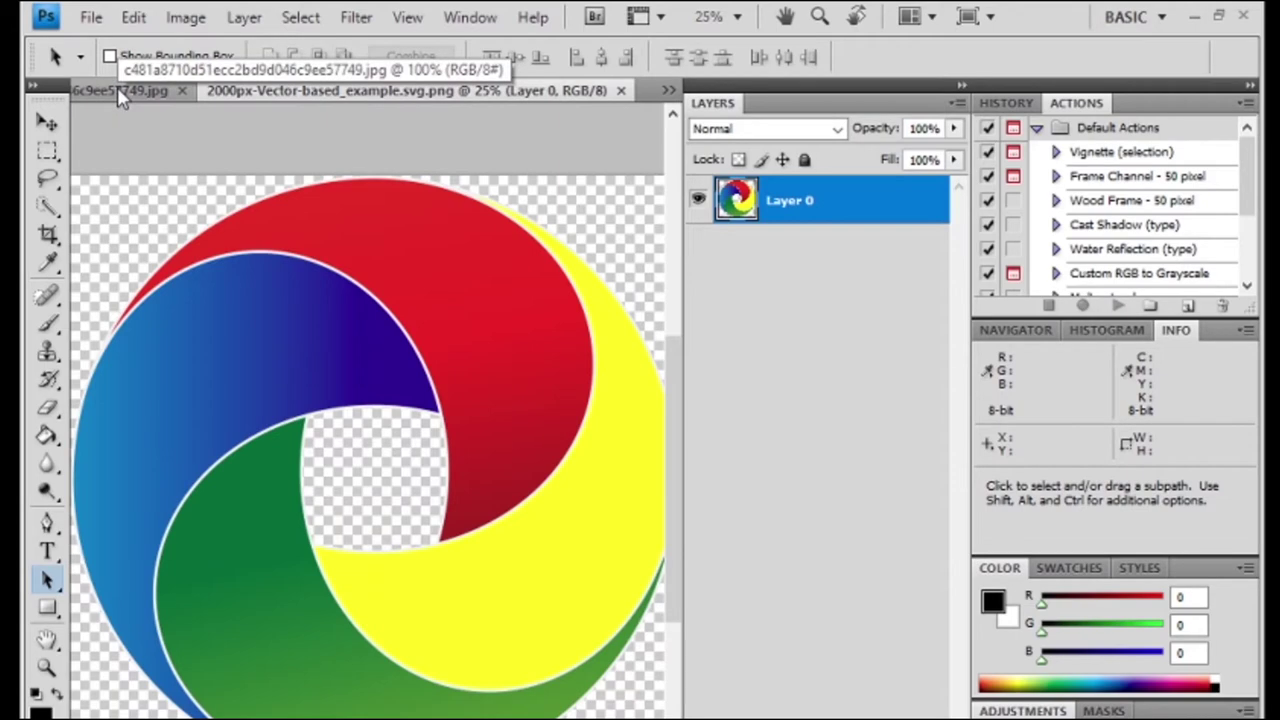
Float the mouse drawing in its own window positioned beside the swirl logo.
drag(118, 91, 818, 127)
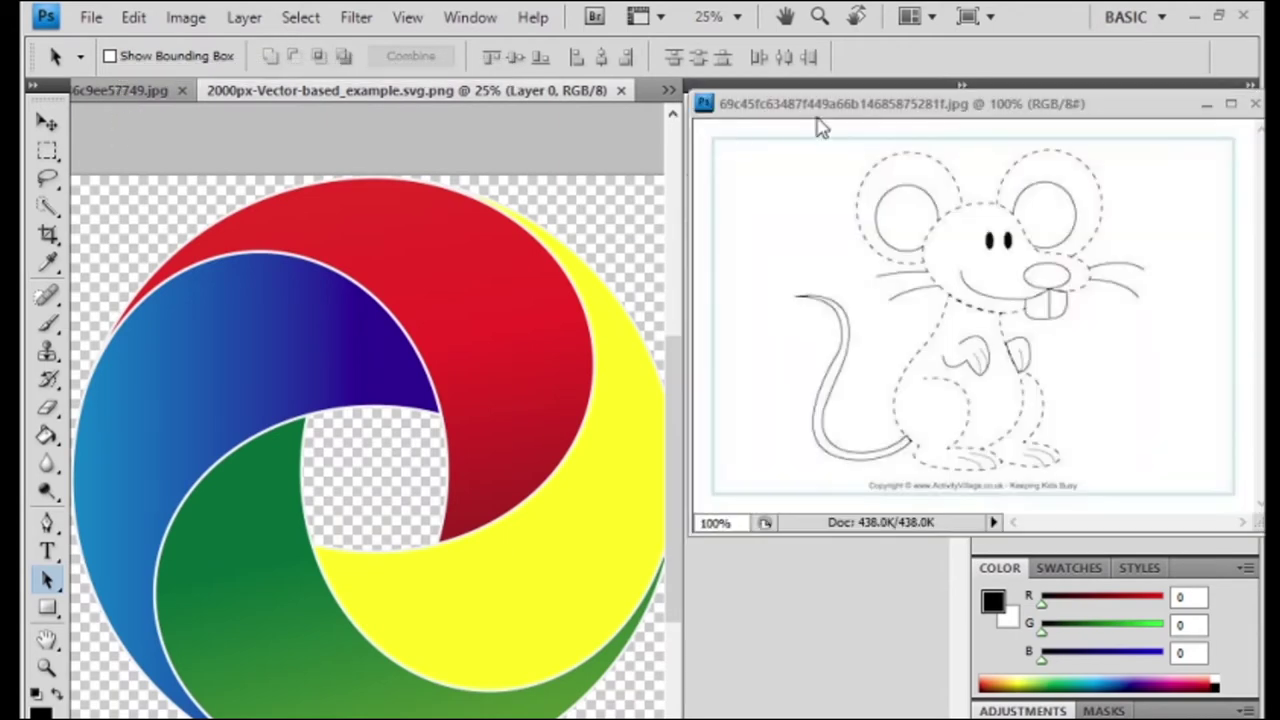
drag(942, 103, 1042, 409)
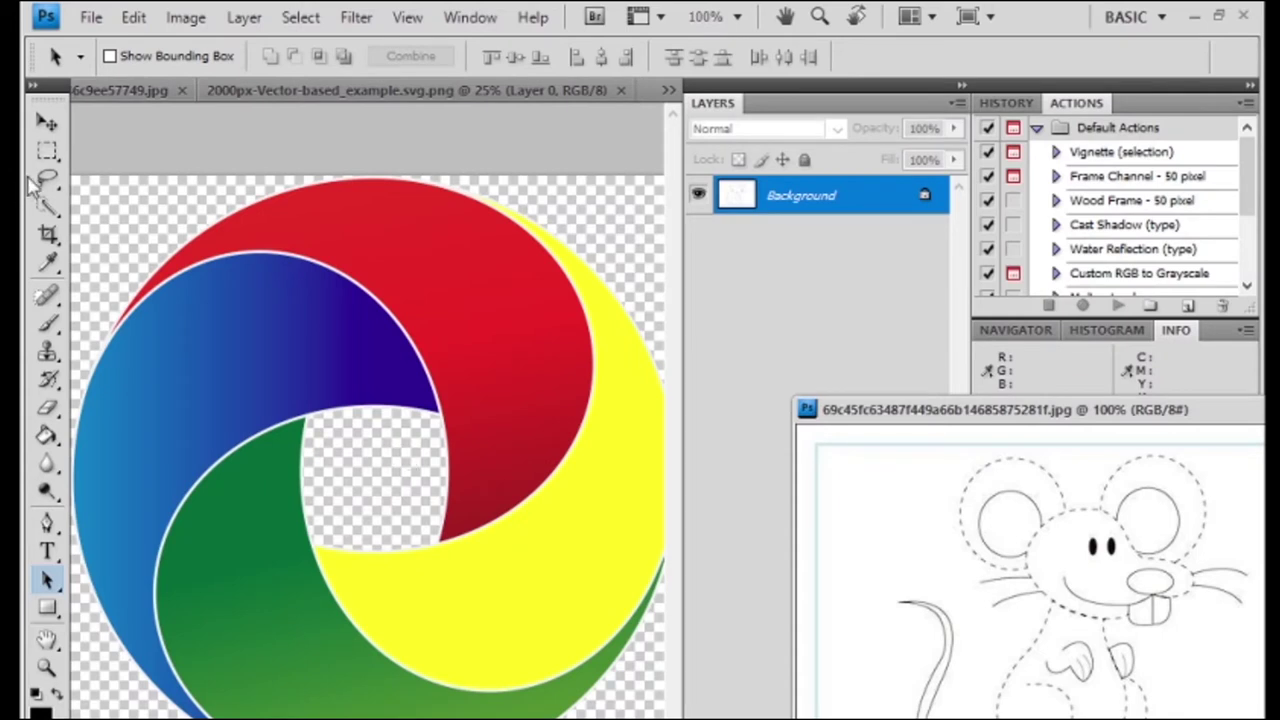
drag(980, 409, 975, 366)
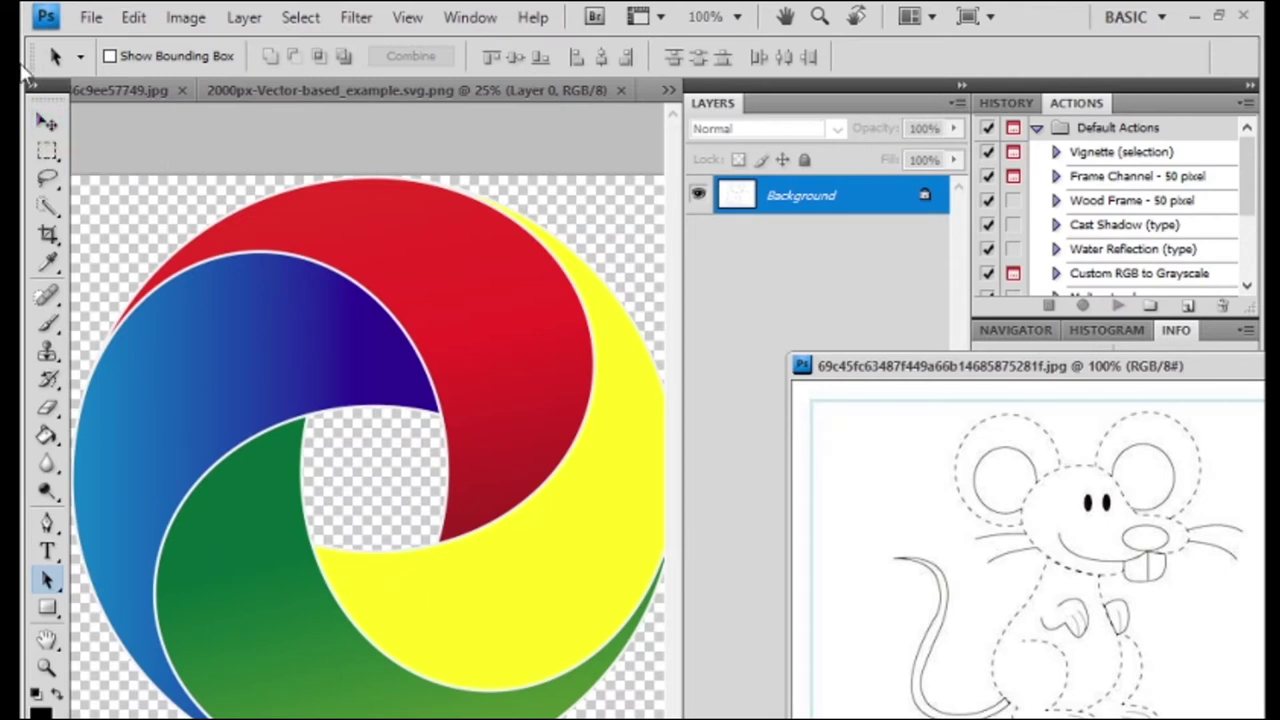
click(46, 121)
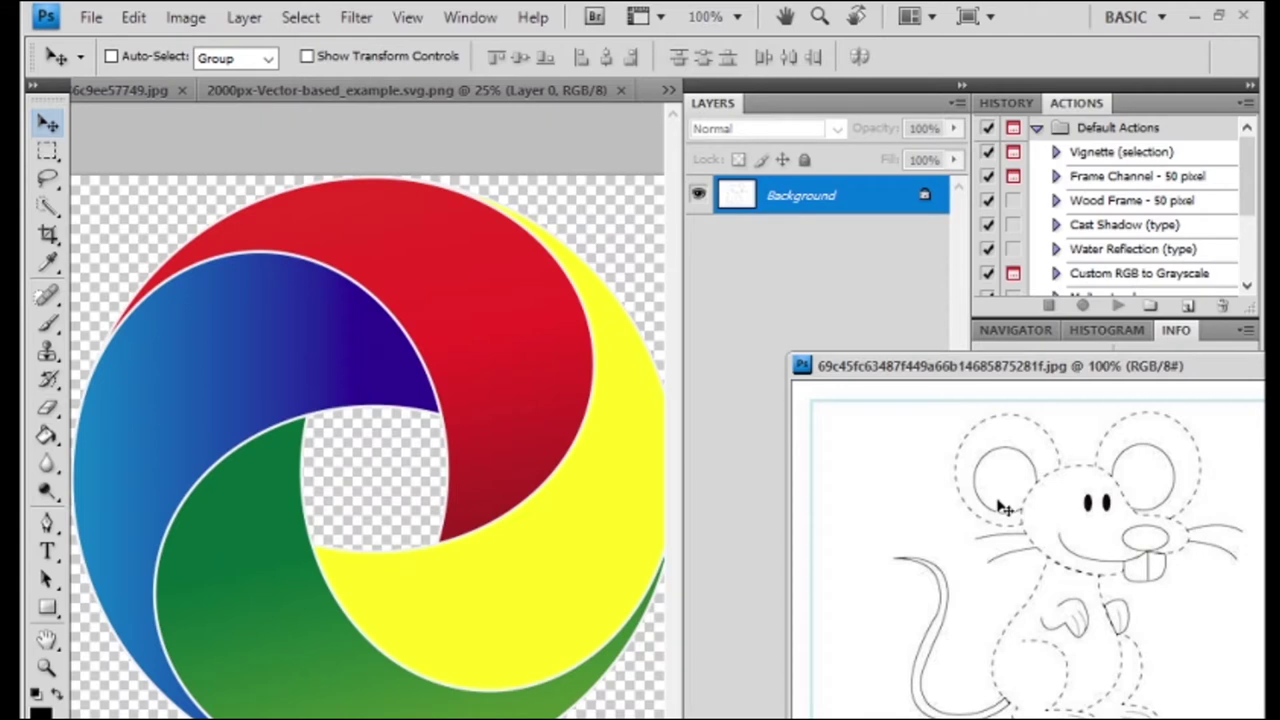
Drag the mouse drawing onto the swirl logo as Layer 1, then close the mouse document.
mouse_move(1003, 508)
mouse_down()
mouse_move(423, 484)
mouse_move(361, 501)
mouse_up()
drag(371, 490, 374, 491)
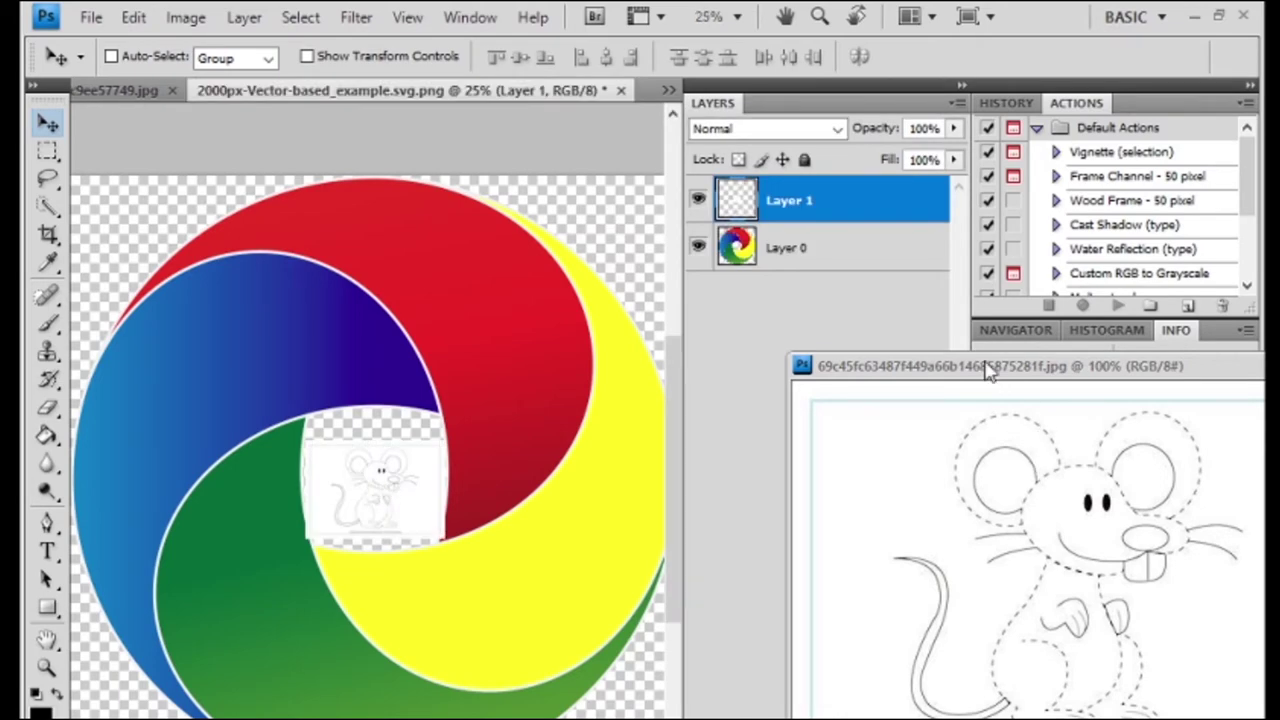
drag(987, 368, 460, 394)
click(845, 396)
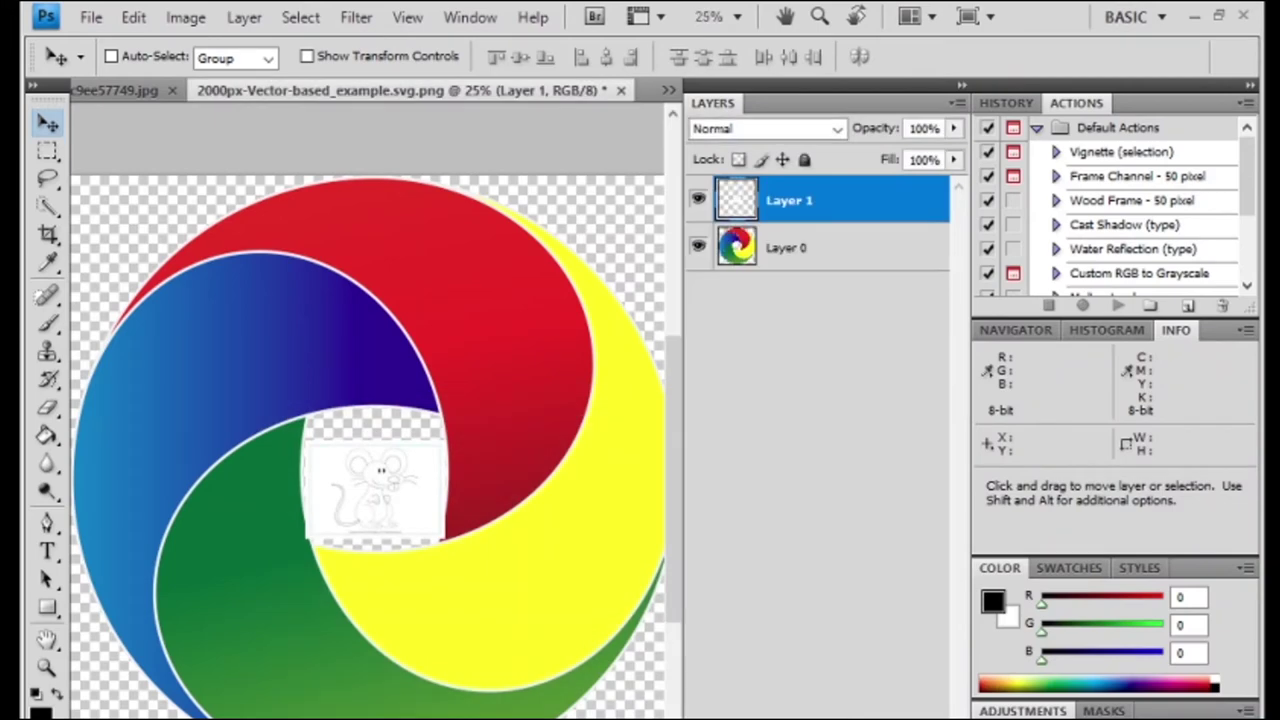
Drag tree photo 12.jpg onto the swirl logo as Layer 2, then close it.
key(ctrl+Tab)
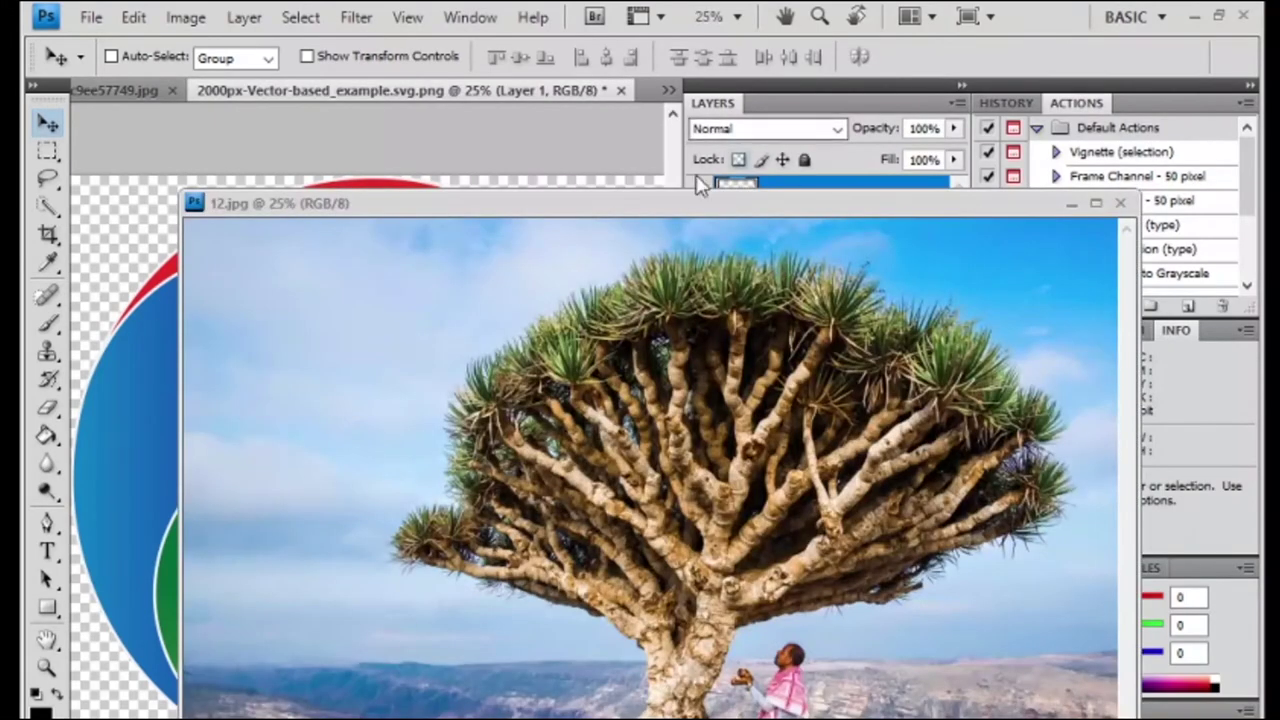
drag(598, 218, 921, 253)
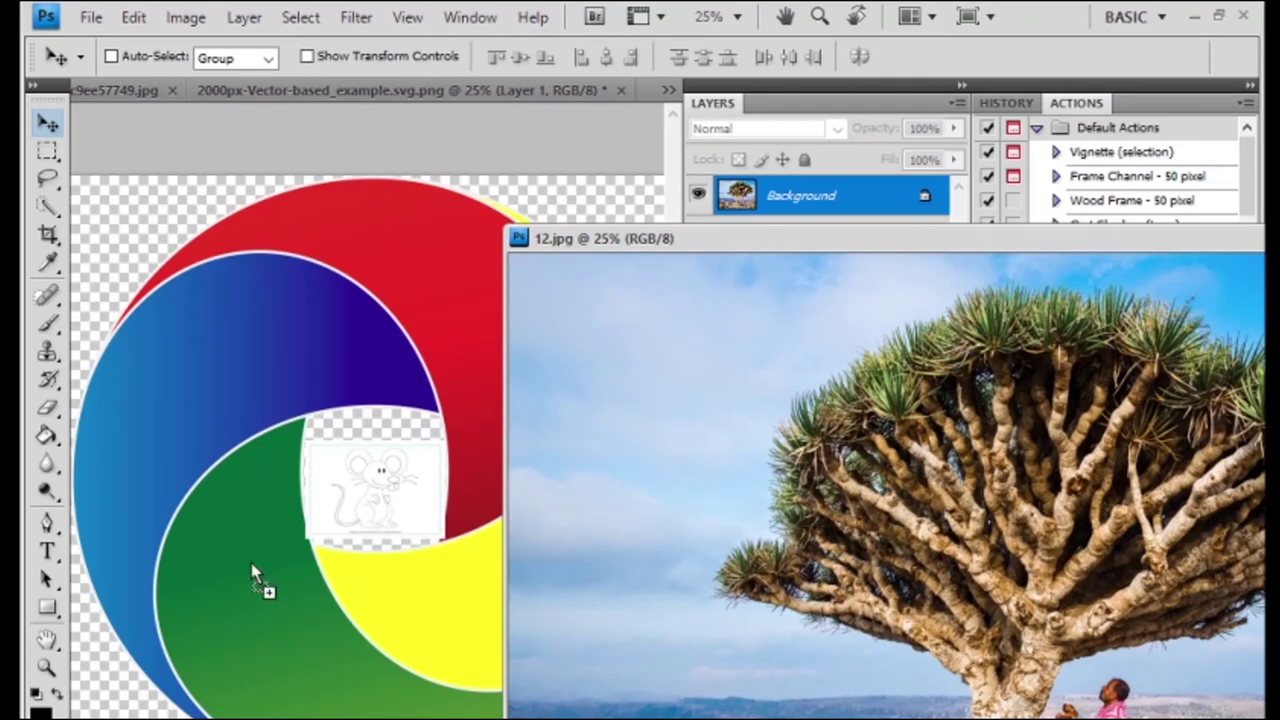
drag(552, 543, 265, 588)
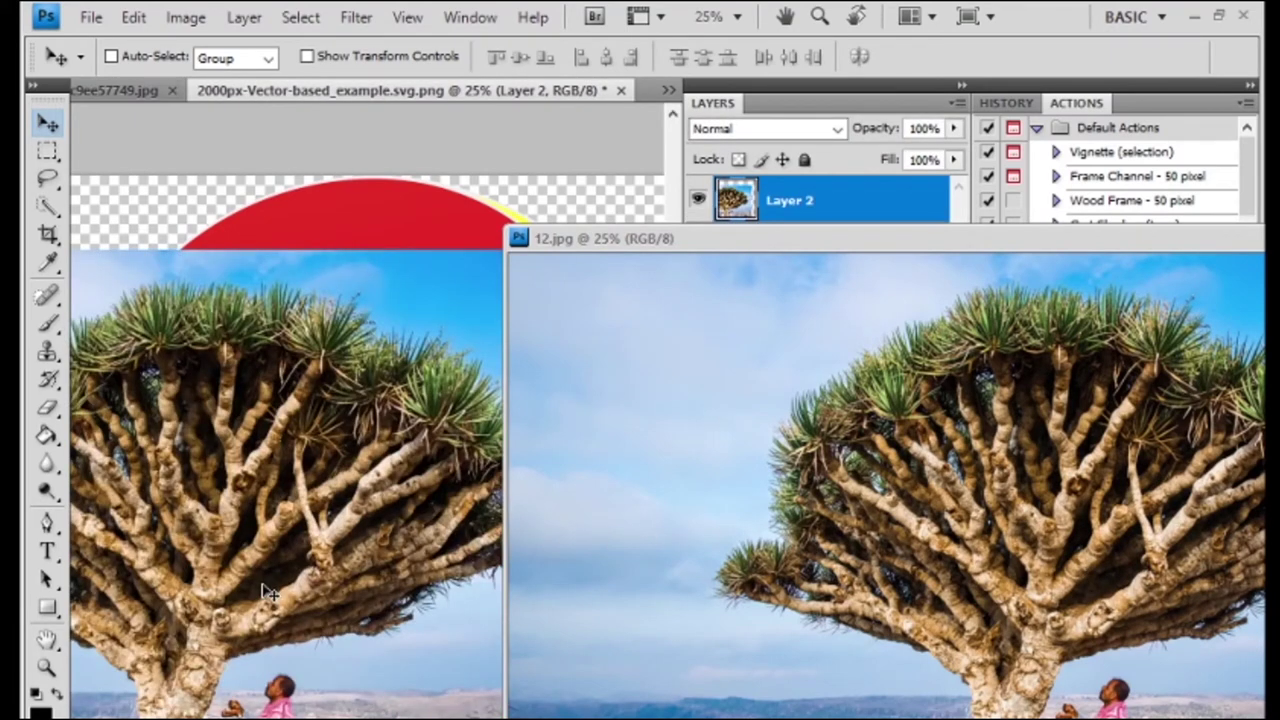
drag(1173, 250, 761, 295)
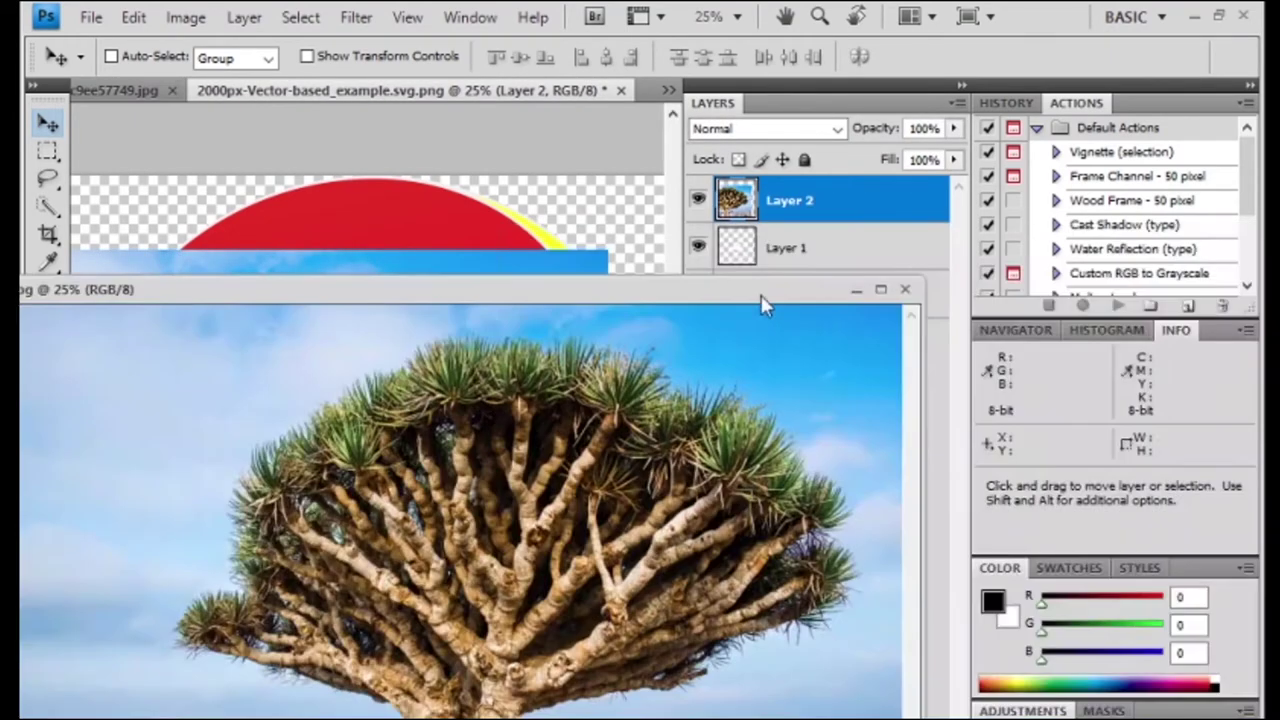
click(900, 289)
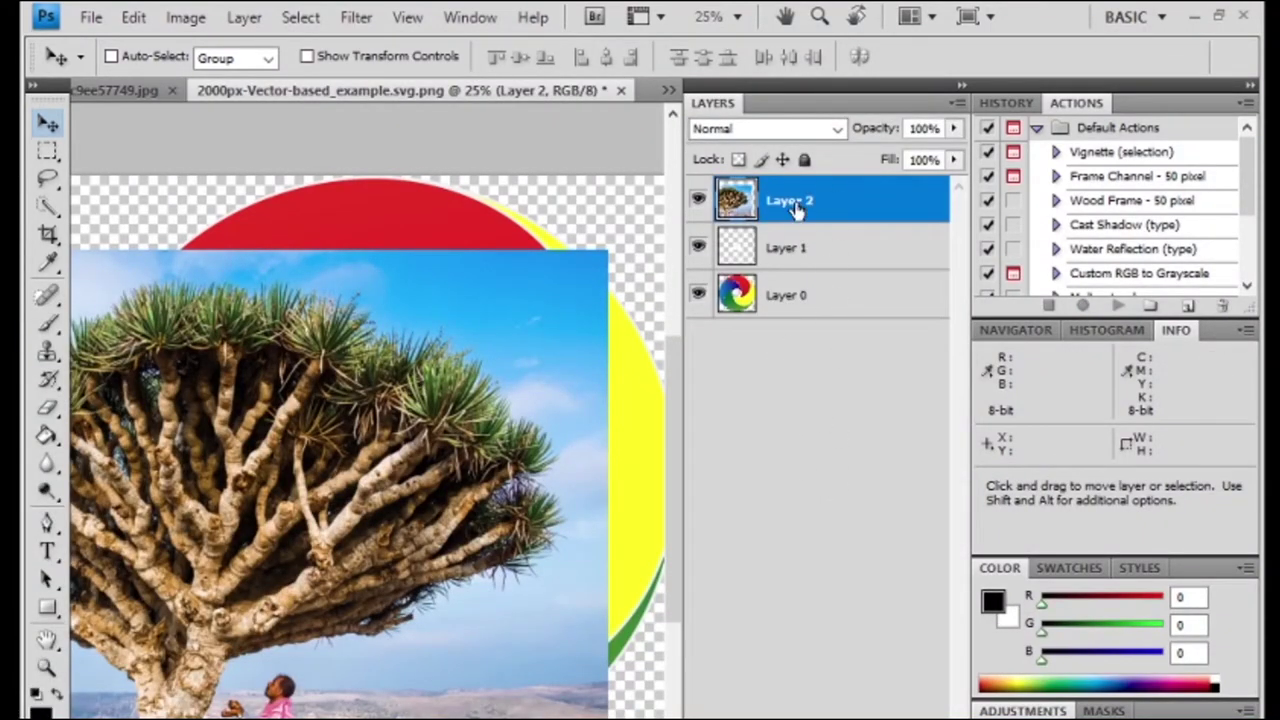
Move tree photo Layer 2 to cover the canvas, hide it, and drag it below the logo layer.
click(760, 300)
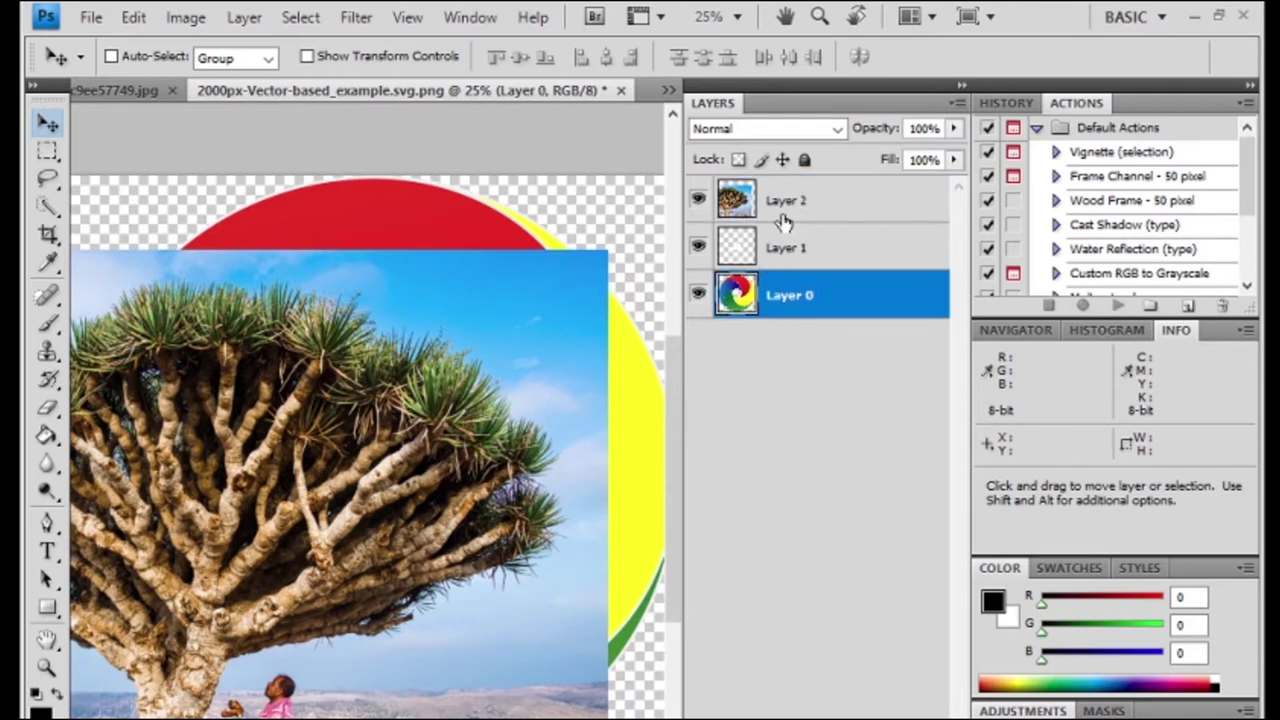
click(782, 240)
click(785, 205)
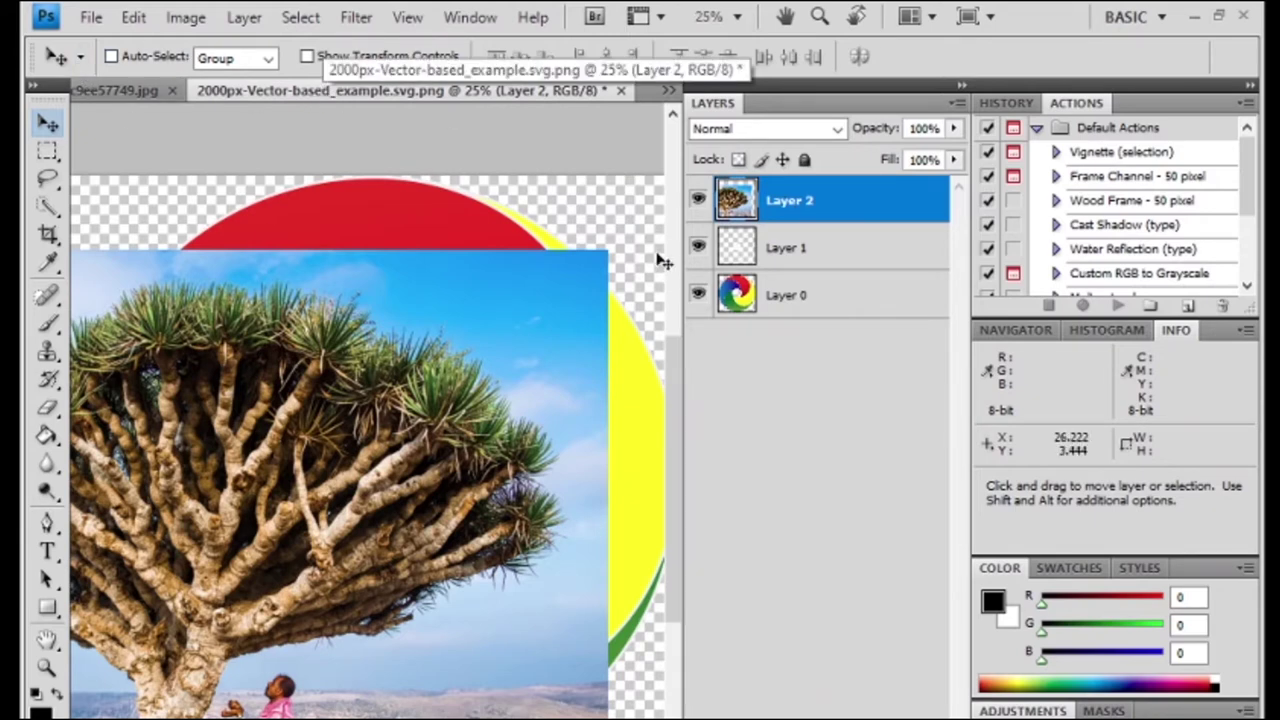
drag(472, 280, 566, 188)
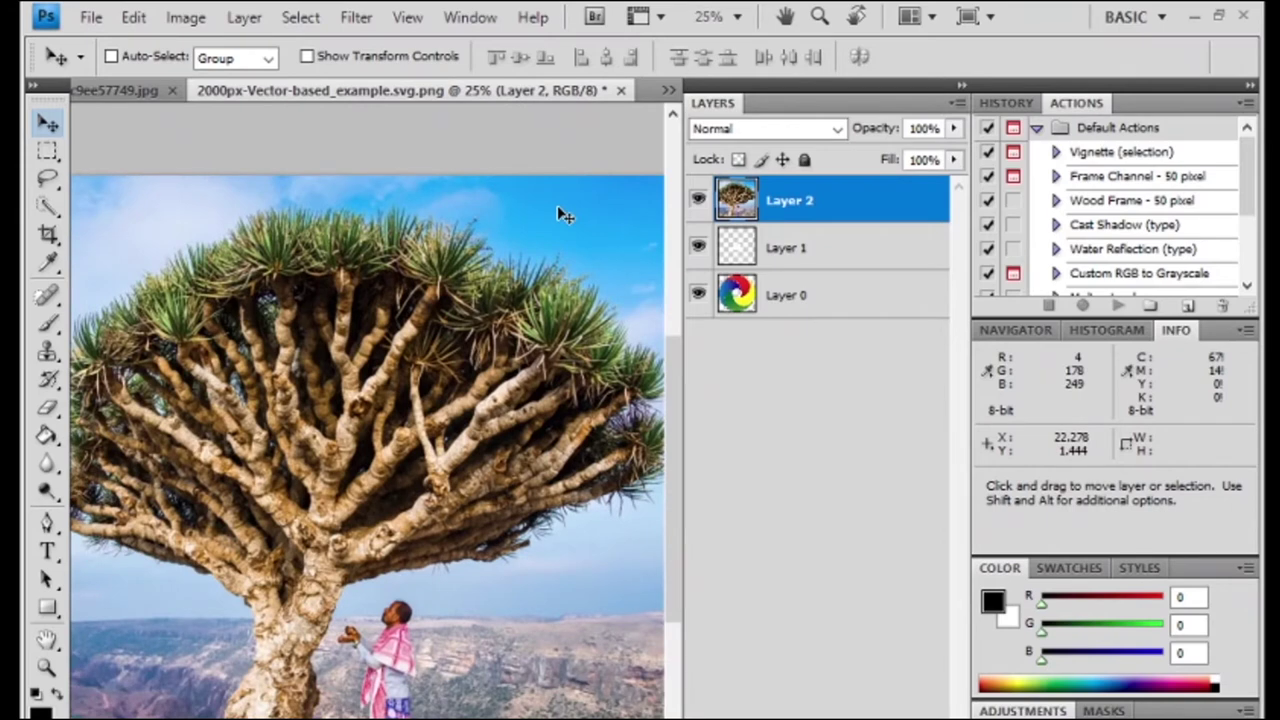
click(698, 200)
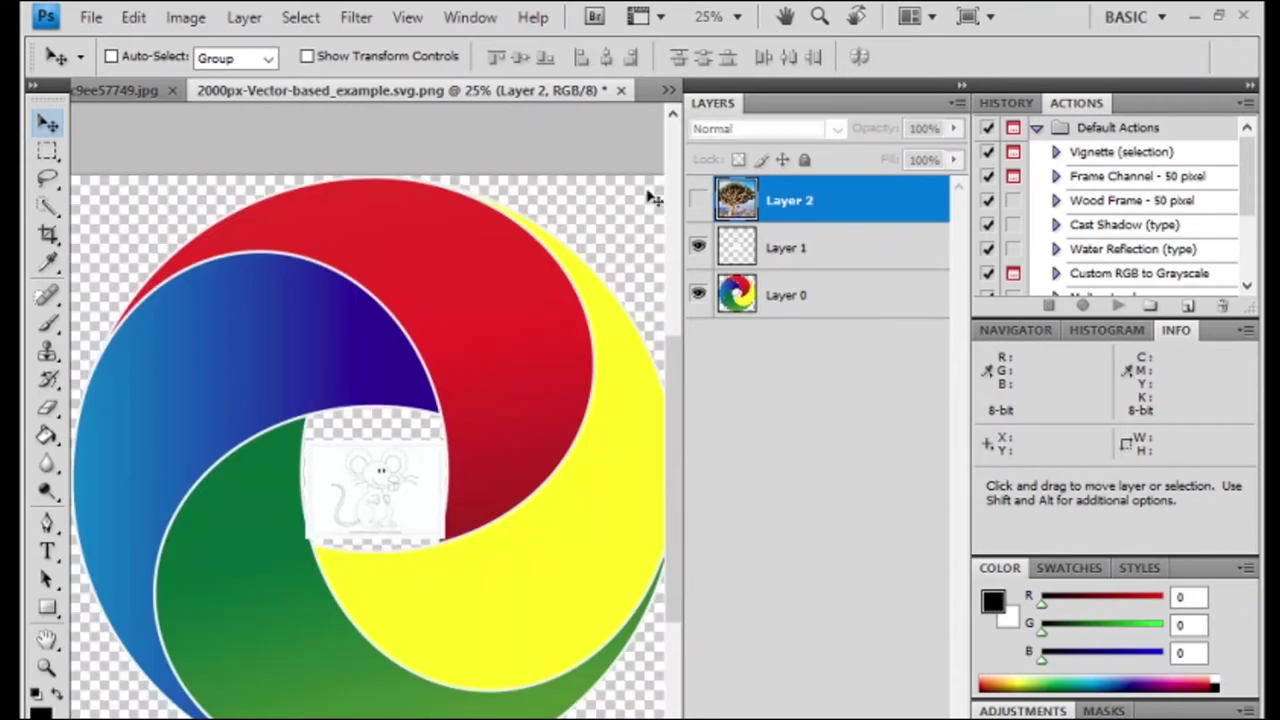
mouse_move(785, 200)
mouse_down()
mouse_move(775, 328)
mouse_move(830, 328)
mouse_up()
Turn tree photo Layer 2 back on and toggle the mouse sketch Layer 1 to compare, leaving it visible.
click(698, 293)
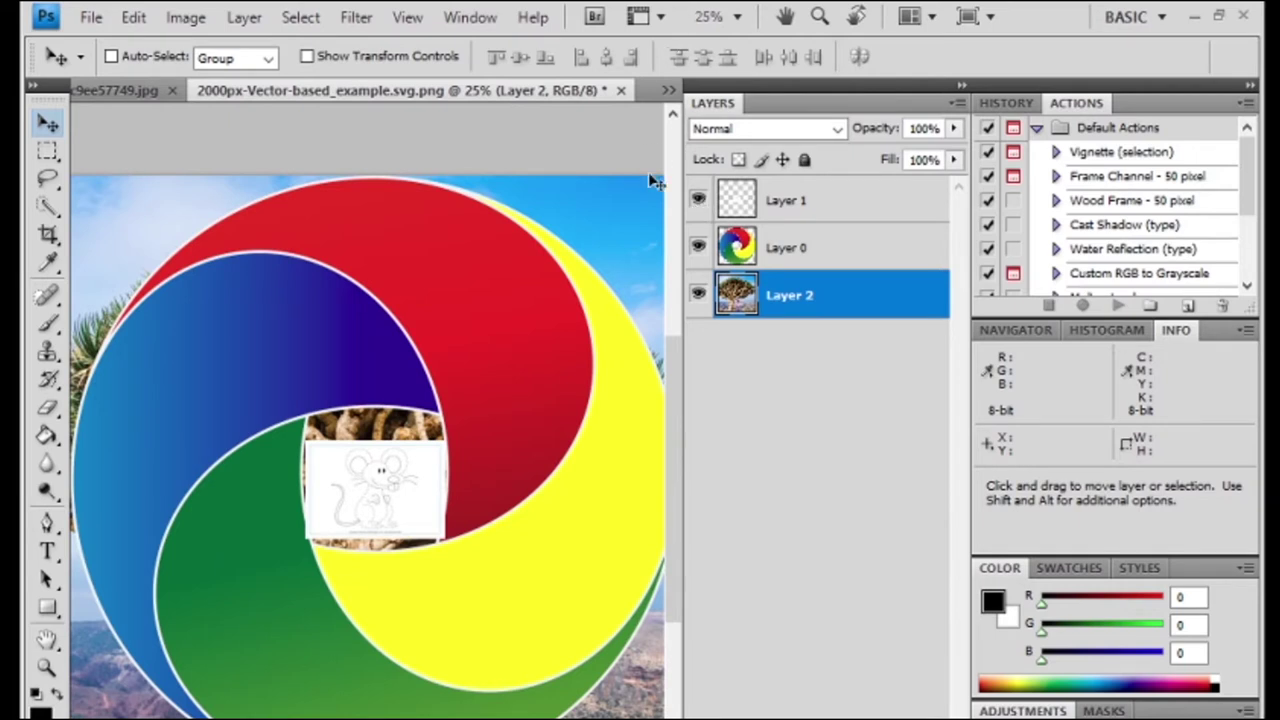
click(700, 203)
click(700, 203)
click(700, 203)
click(700, 203)
click(700, 203)
click(700, 203)
click(700, 203)
click(700, 203)
click(700, 203)
click(700, 203)
click(700, 203)
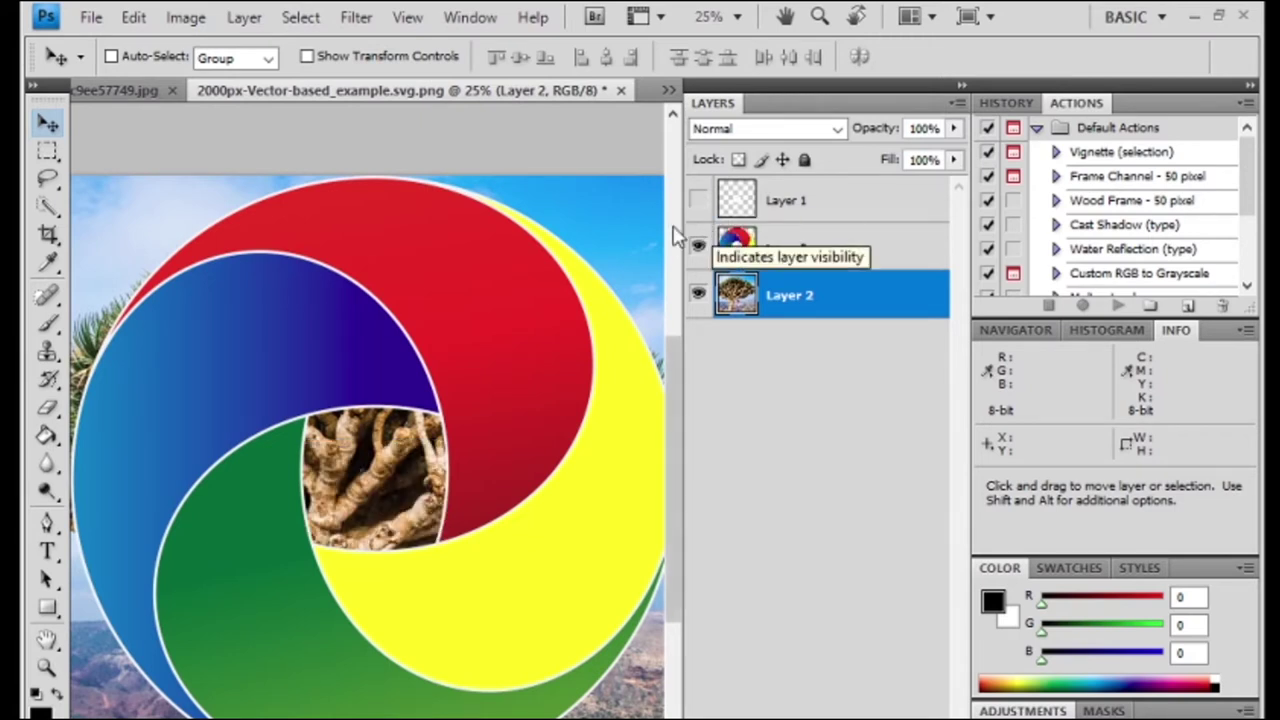
click(698, 202)
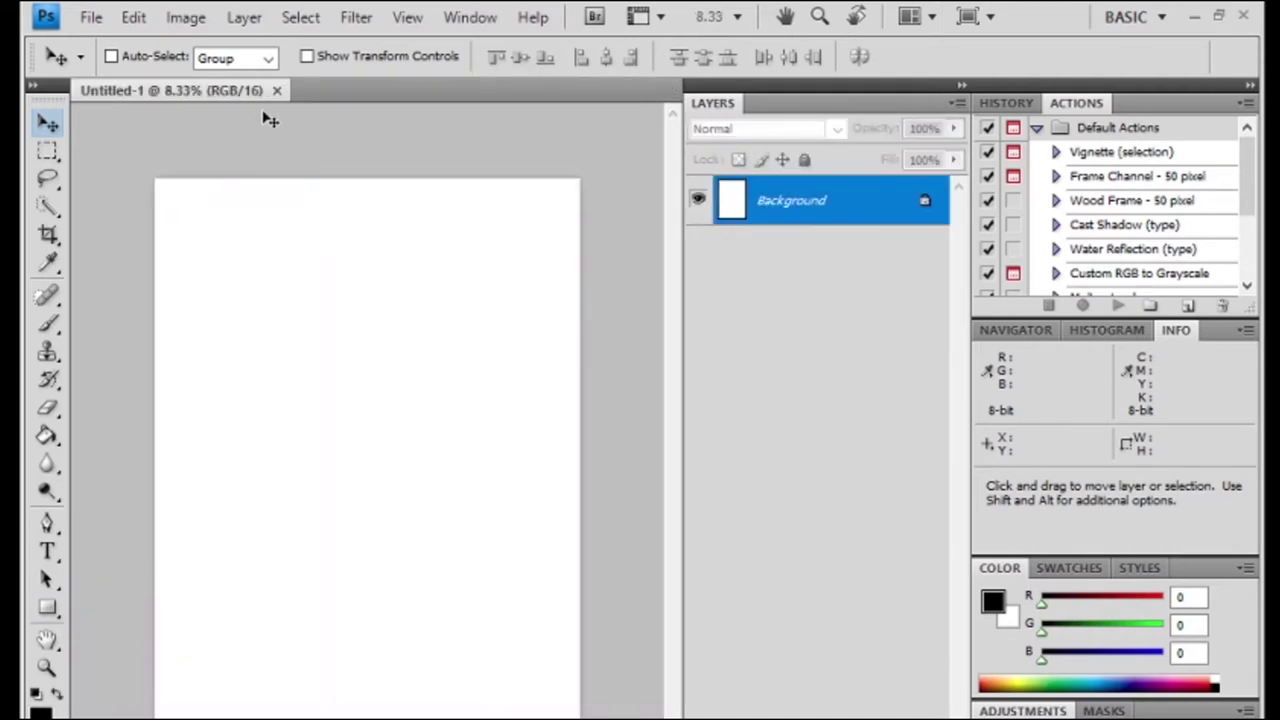
Replace the old Untitled-1 with a new white A4 page: 21 × 29.7 cm, pixels/cm, 16-bit RGB.
click(278, 90)
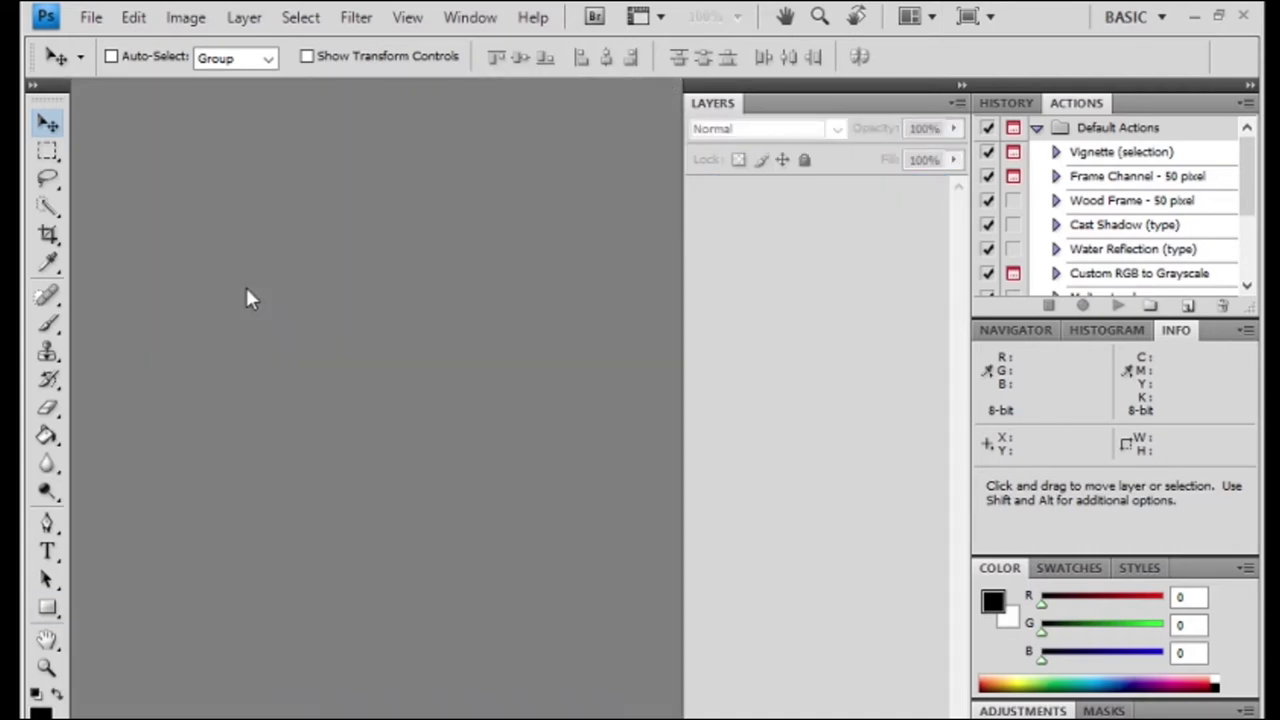
click(90, 17)
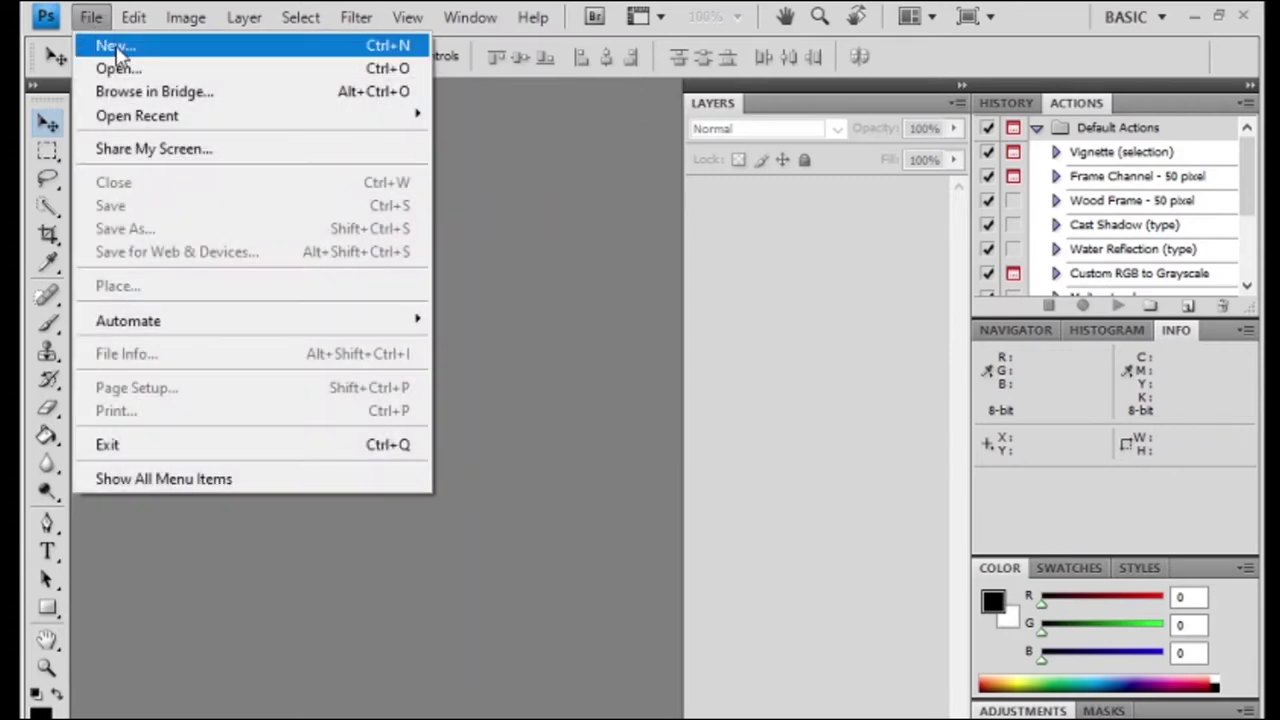
click(113, 46)
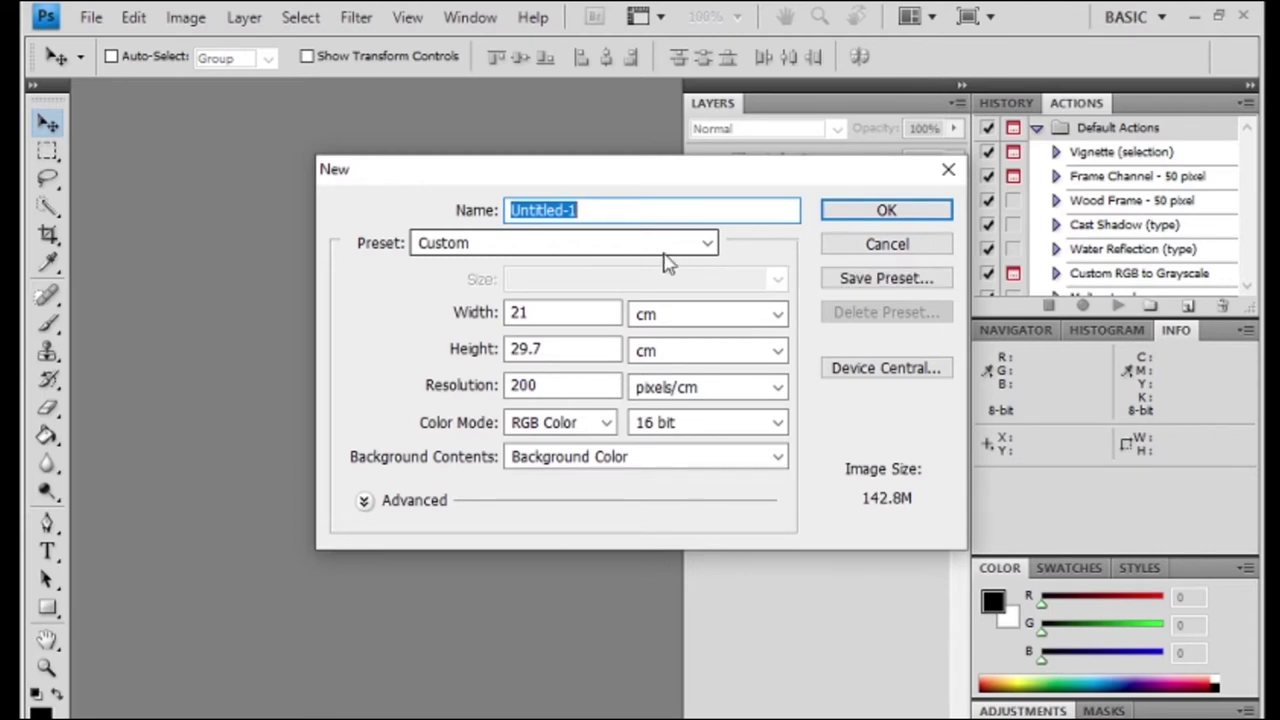
click(607, 249)
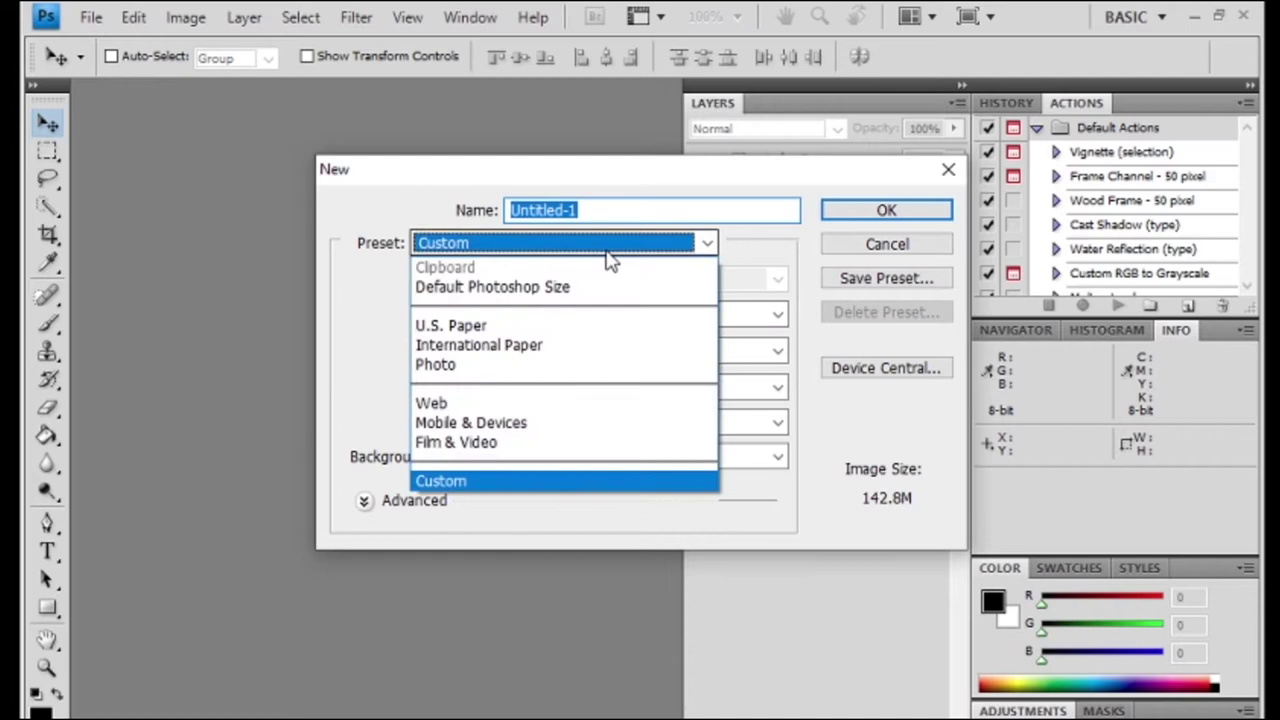
click(543, 346)
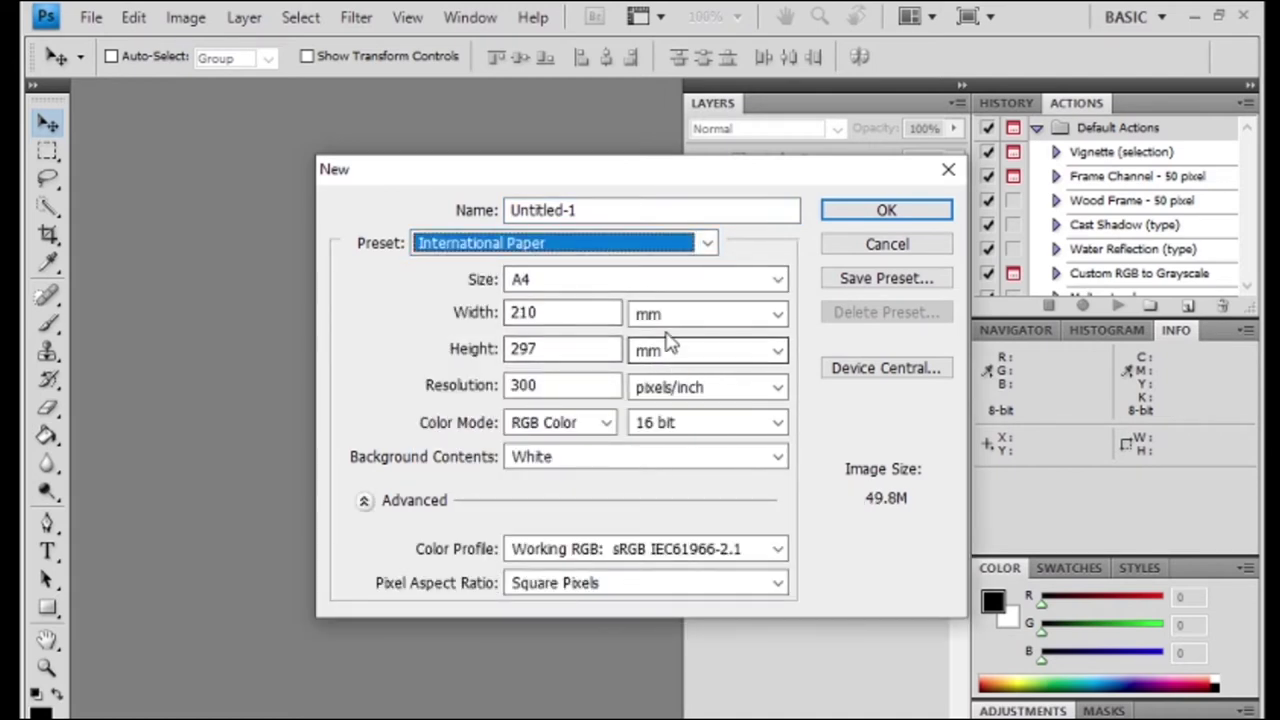
click(777, 316)
click(645, 378)
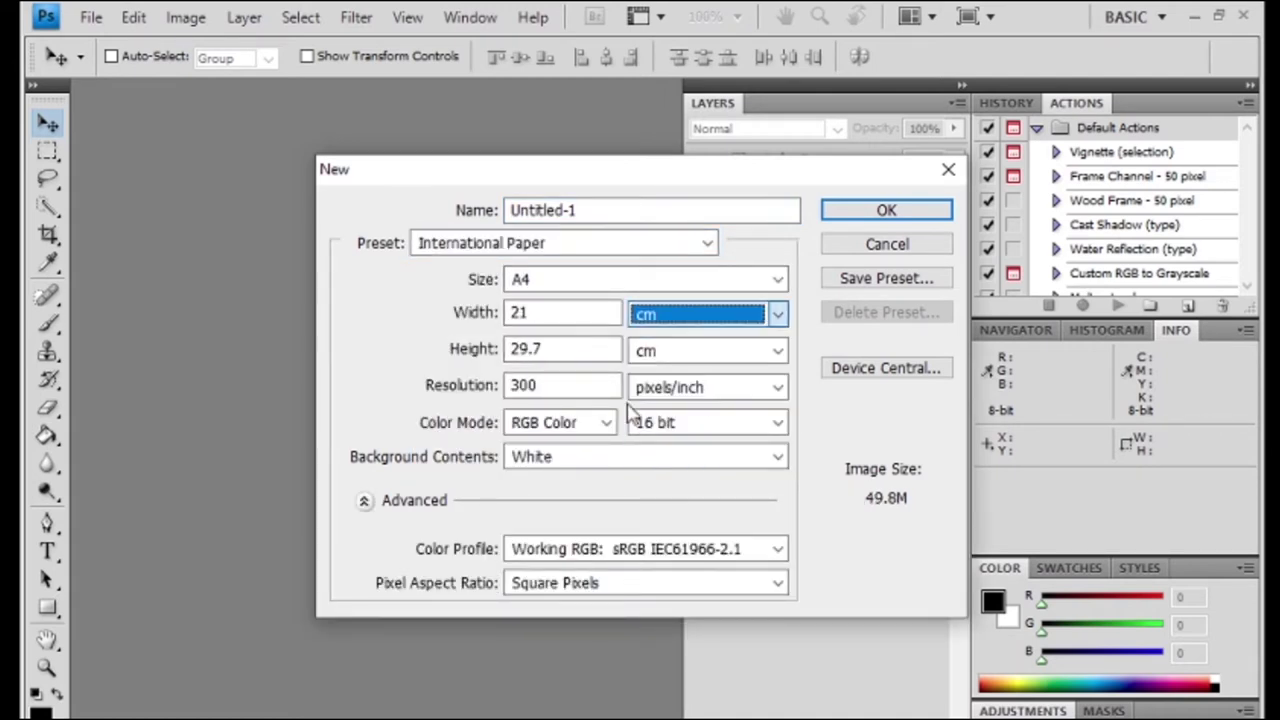
click(750, 390)
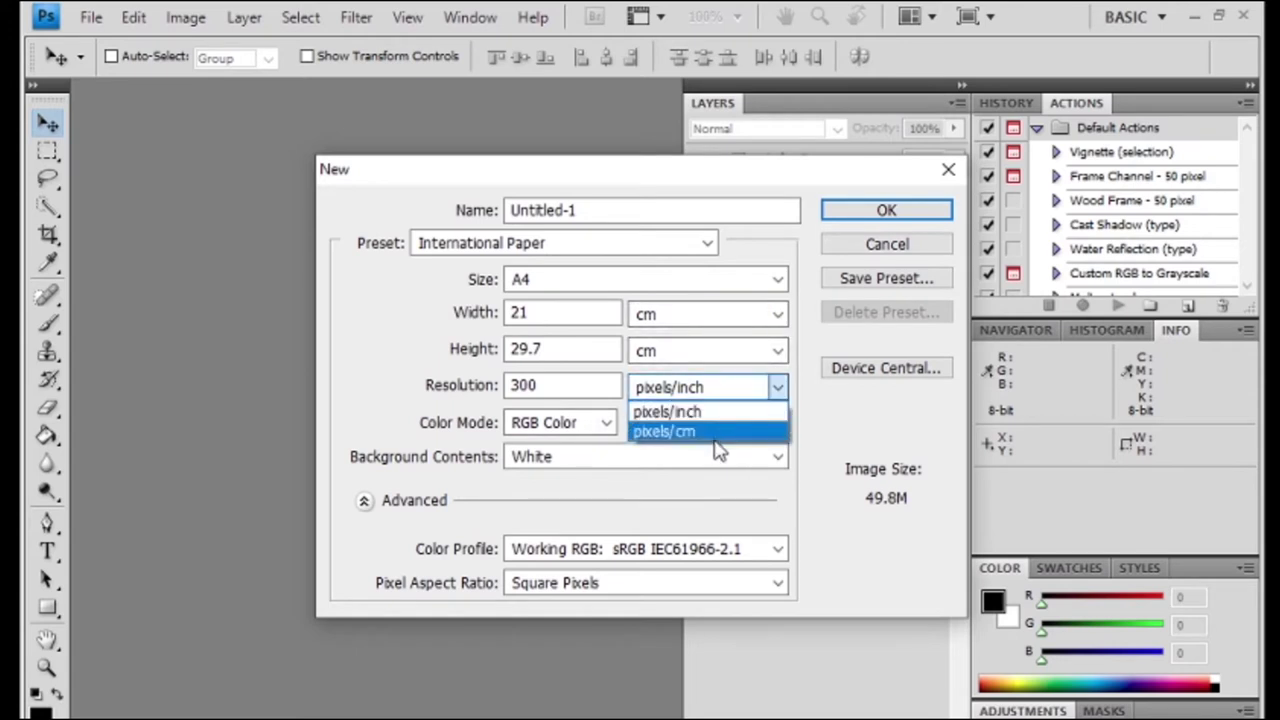
click(714, 432)
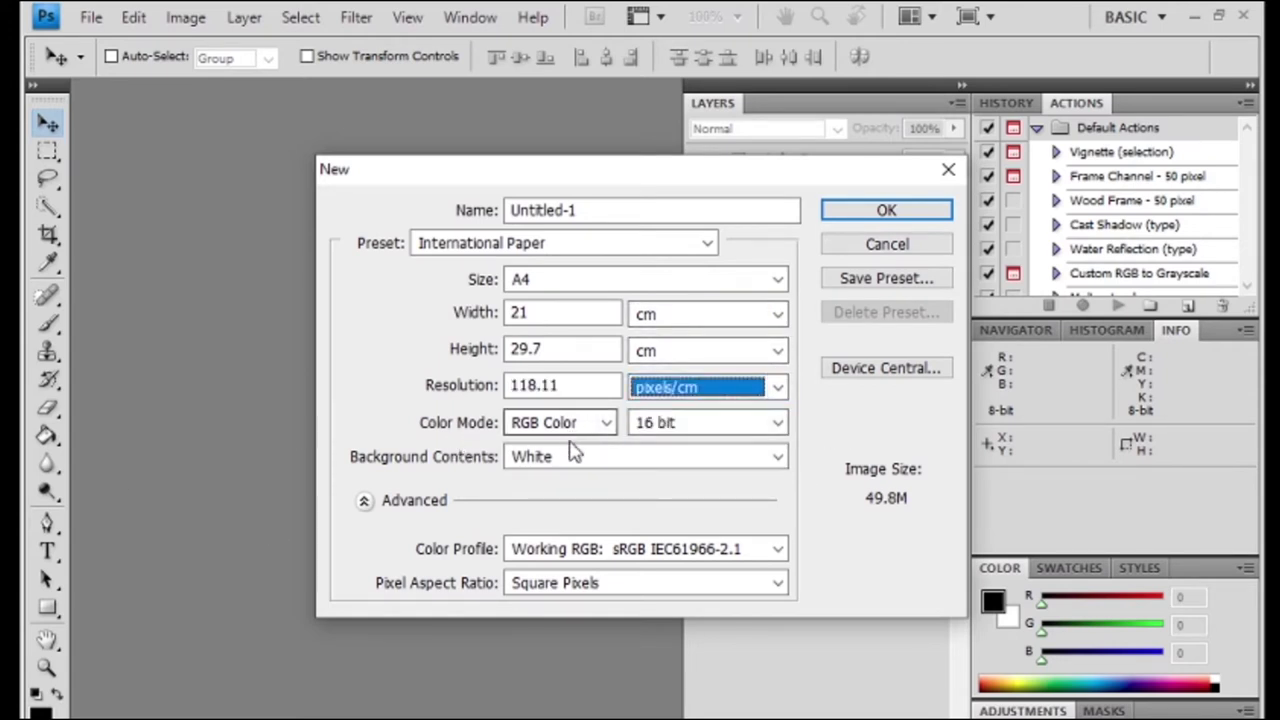
click(600, 463)
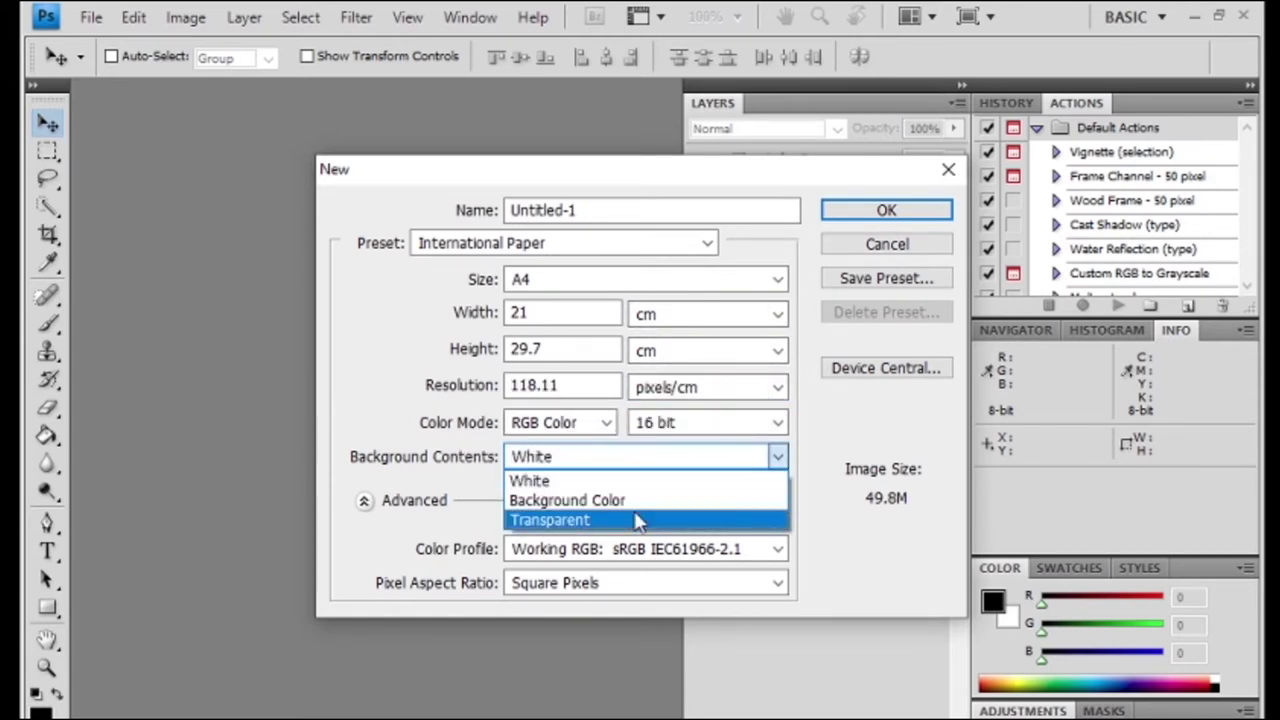
click(875, 206)
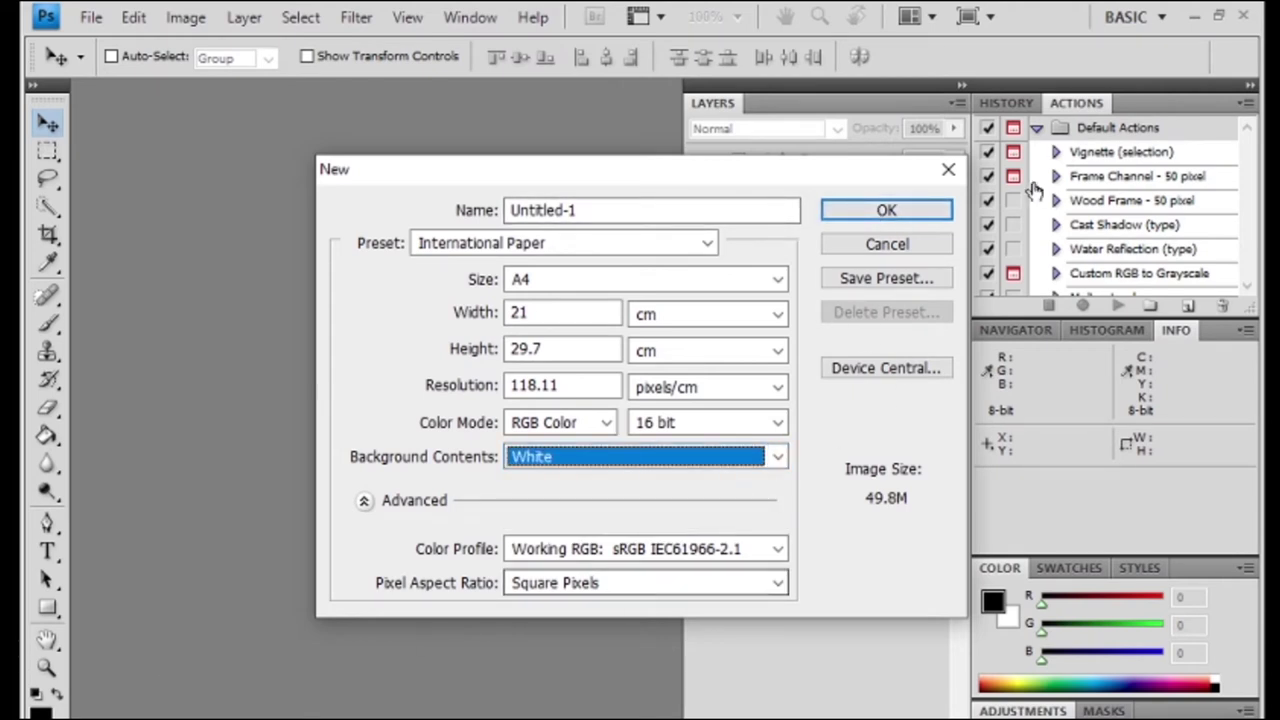
click(886, 210)
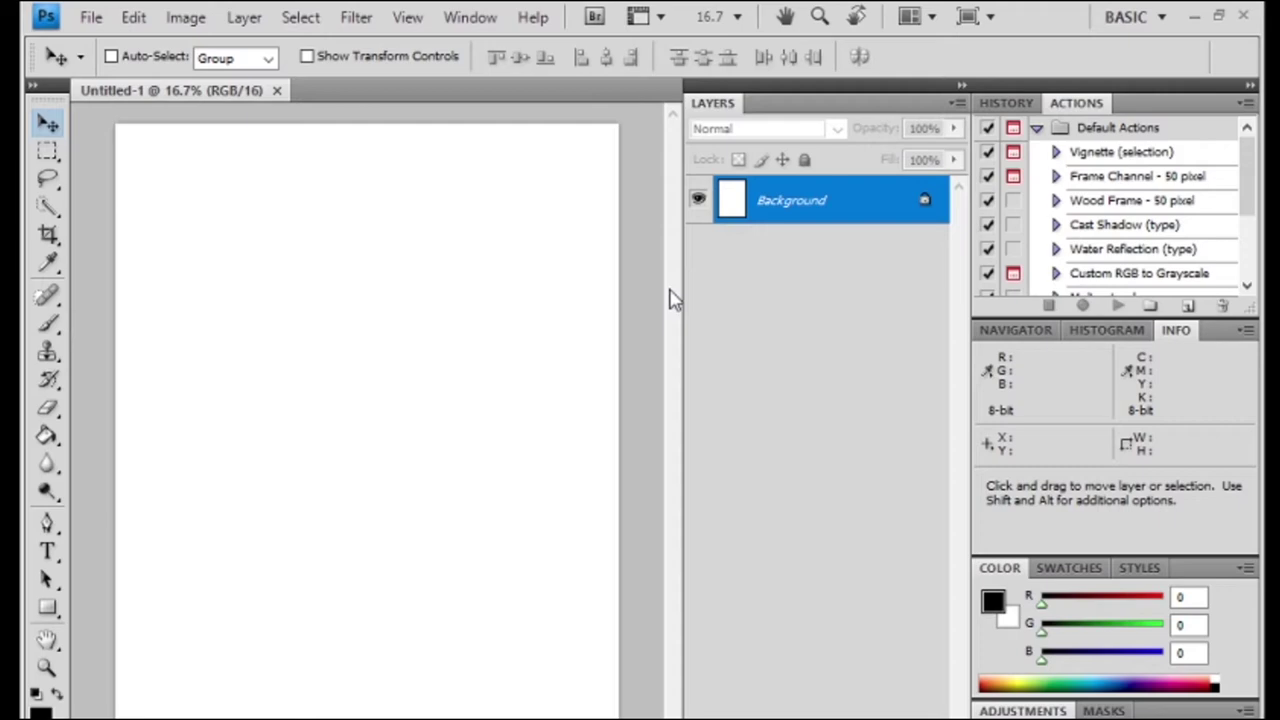
Open the tree photo 12, the mouse drawing and 2000px-Vector-based_example.svg together as documents.
click(90, 17)
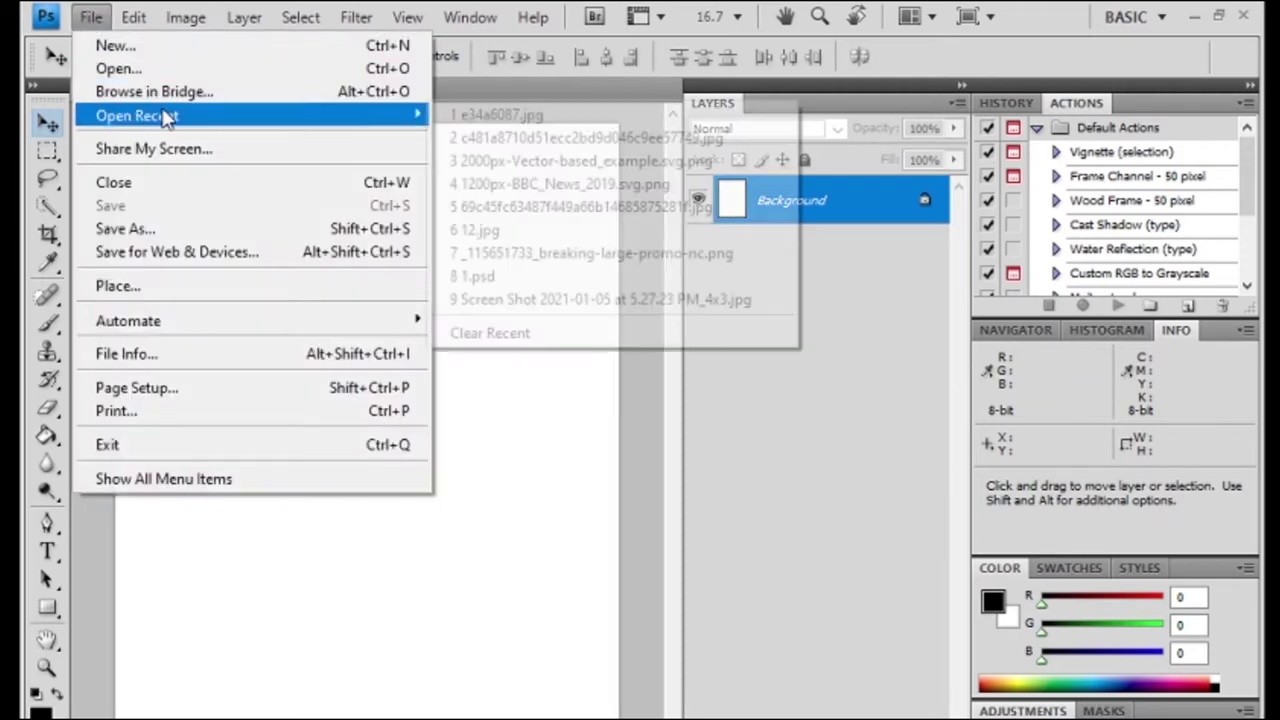
click(120, 68)
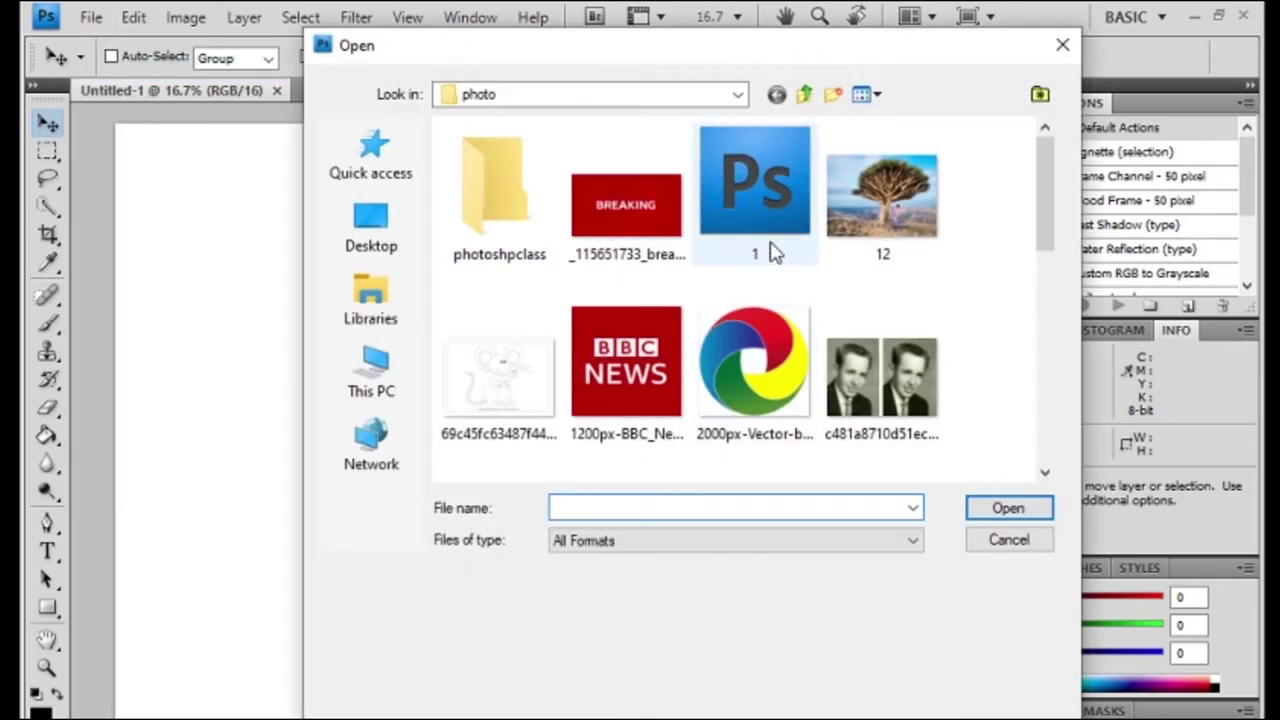
click(867, 207)
ctrl+click(755, 365)
ctrl+click(505, 400)
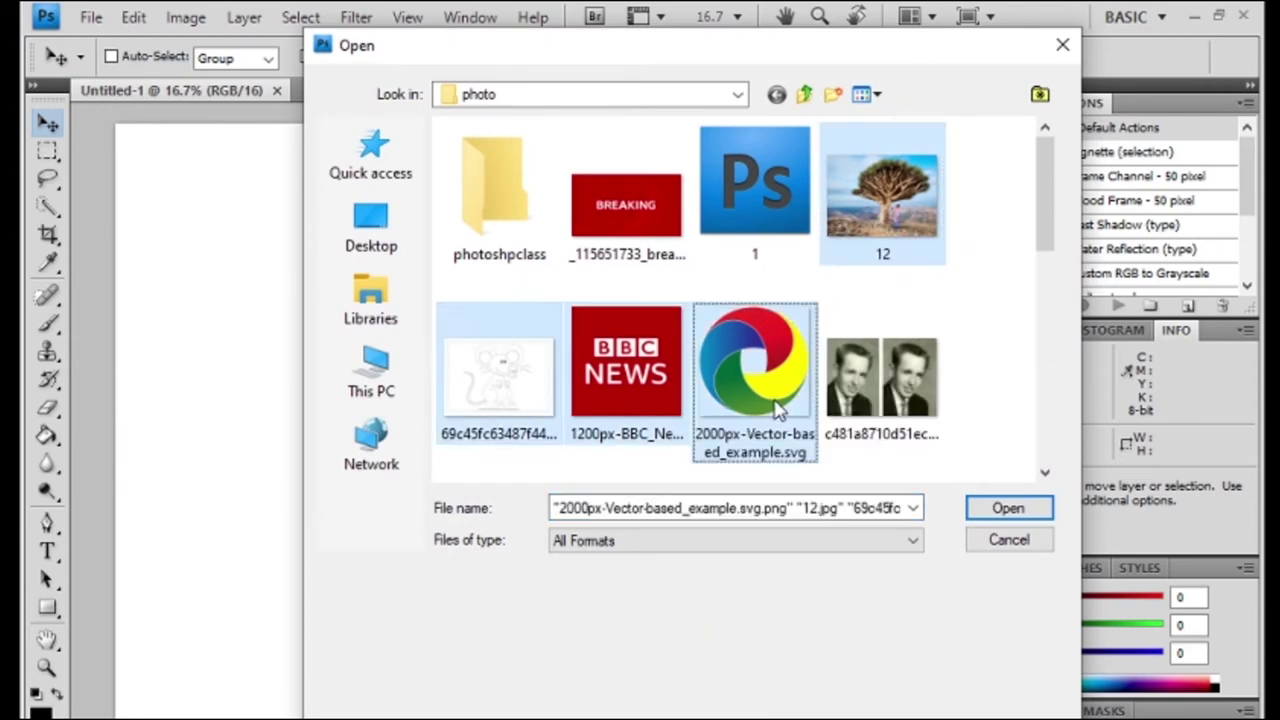
click(1006, 509)
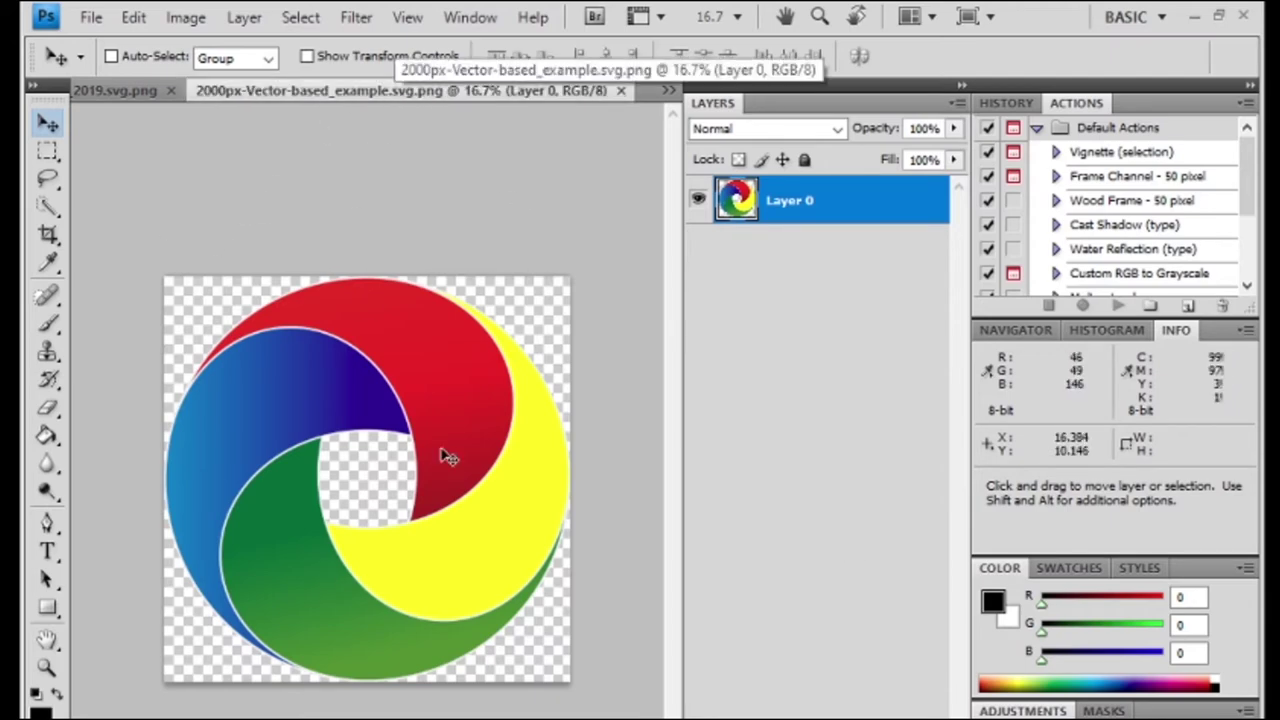
Float the swirl, mouse sketch and tree photo in separate windows and close the BBC News image.
drag(319, 90, 412, 242)
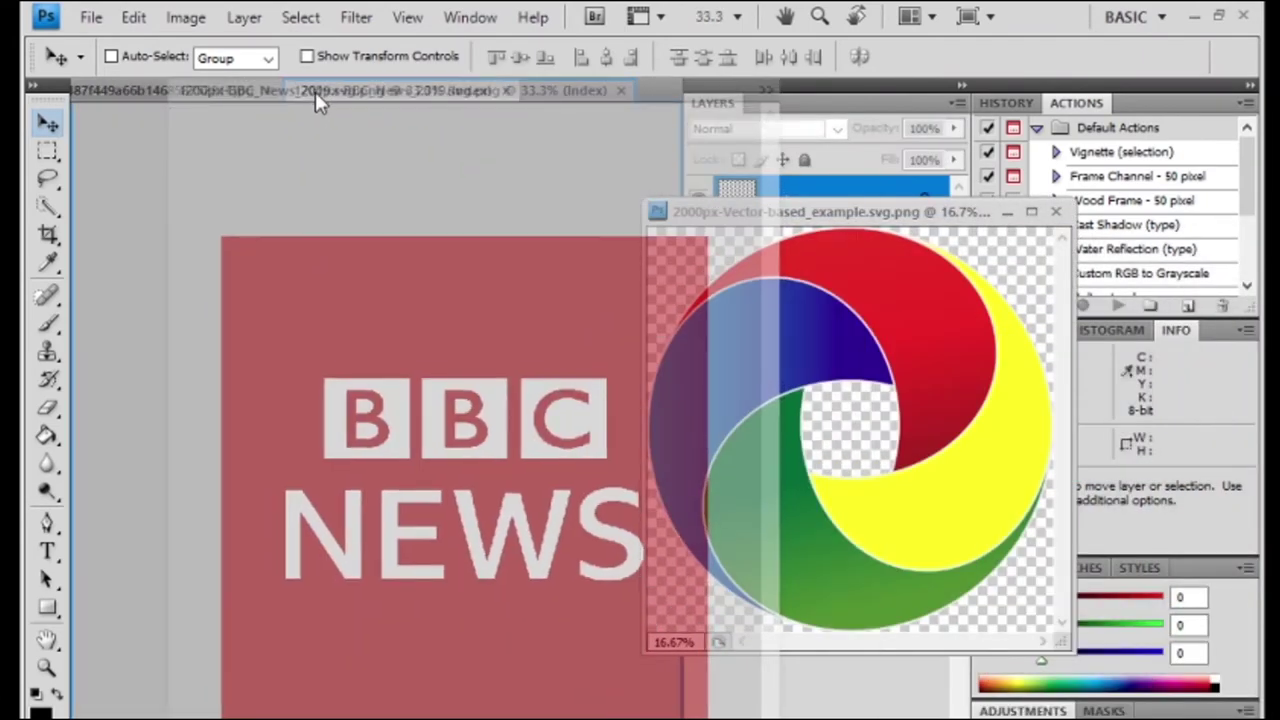
drag(545, 318, 315, 92)
click(620, 90)
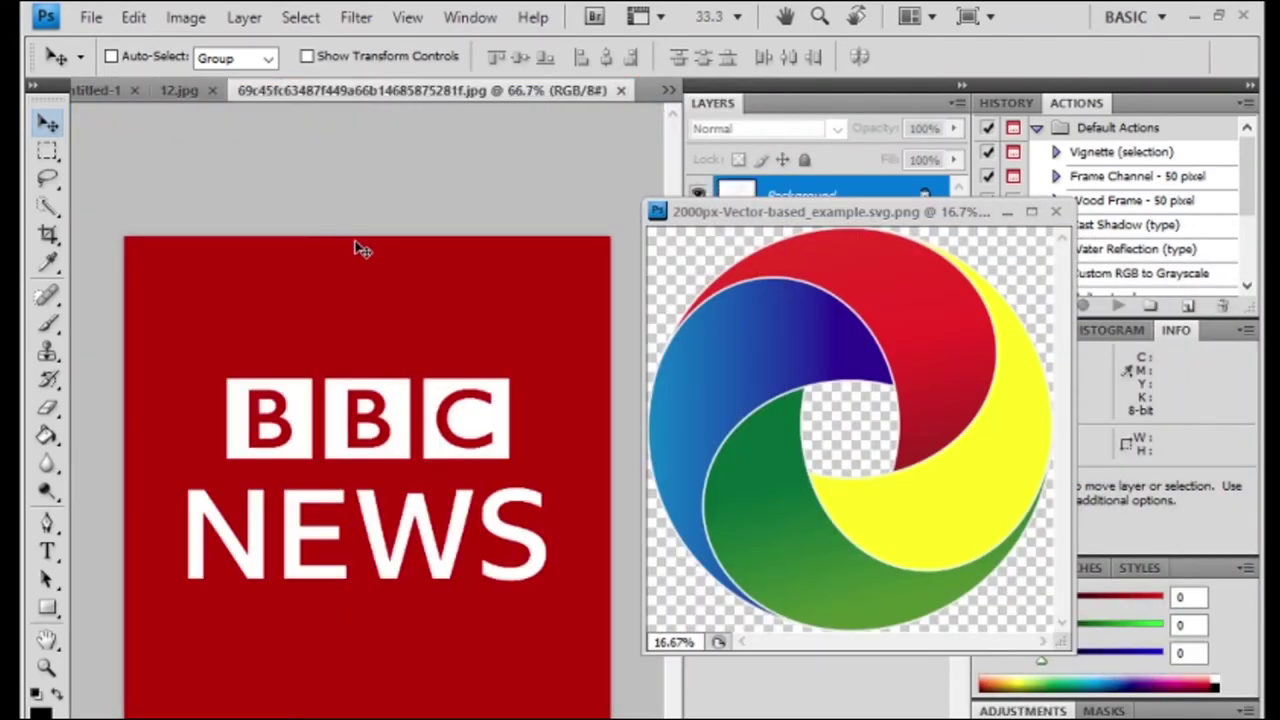
drag(400, 90, 990, 316)
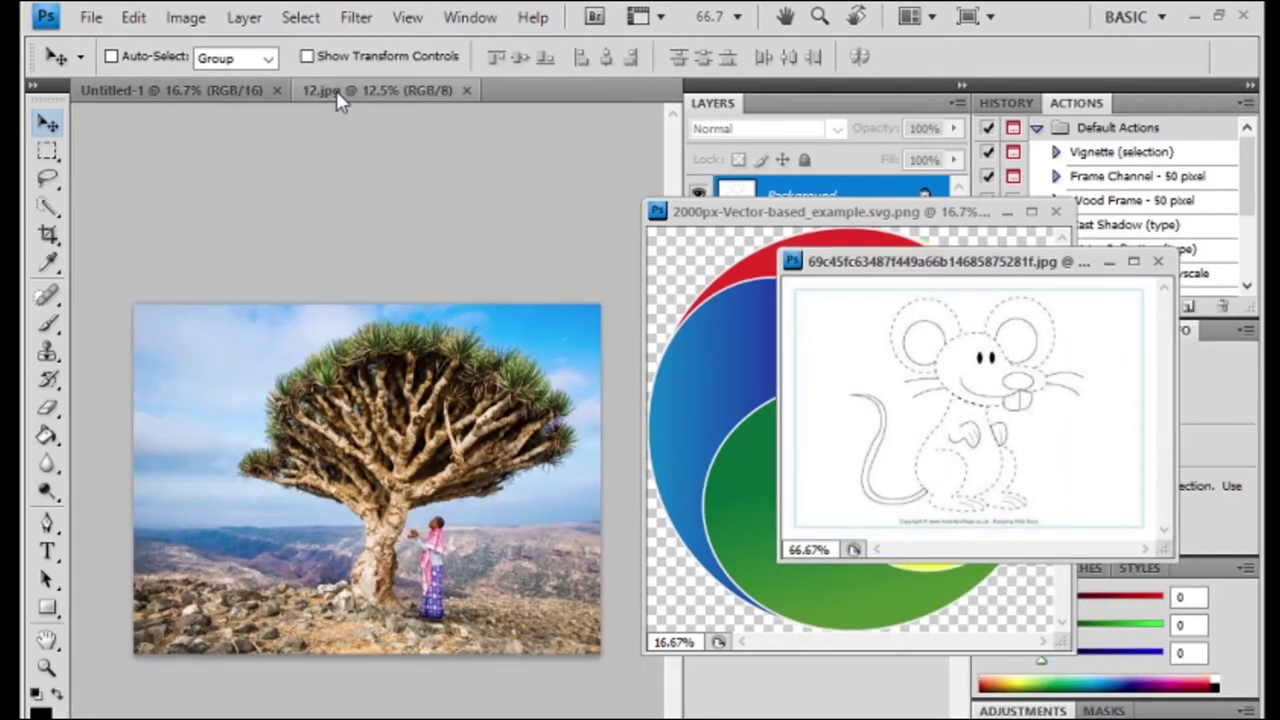
drag(336, 90, 872, 340)
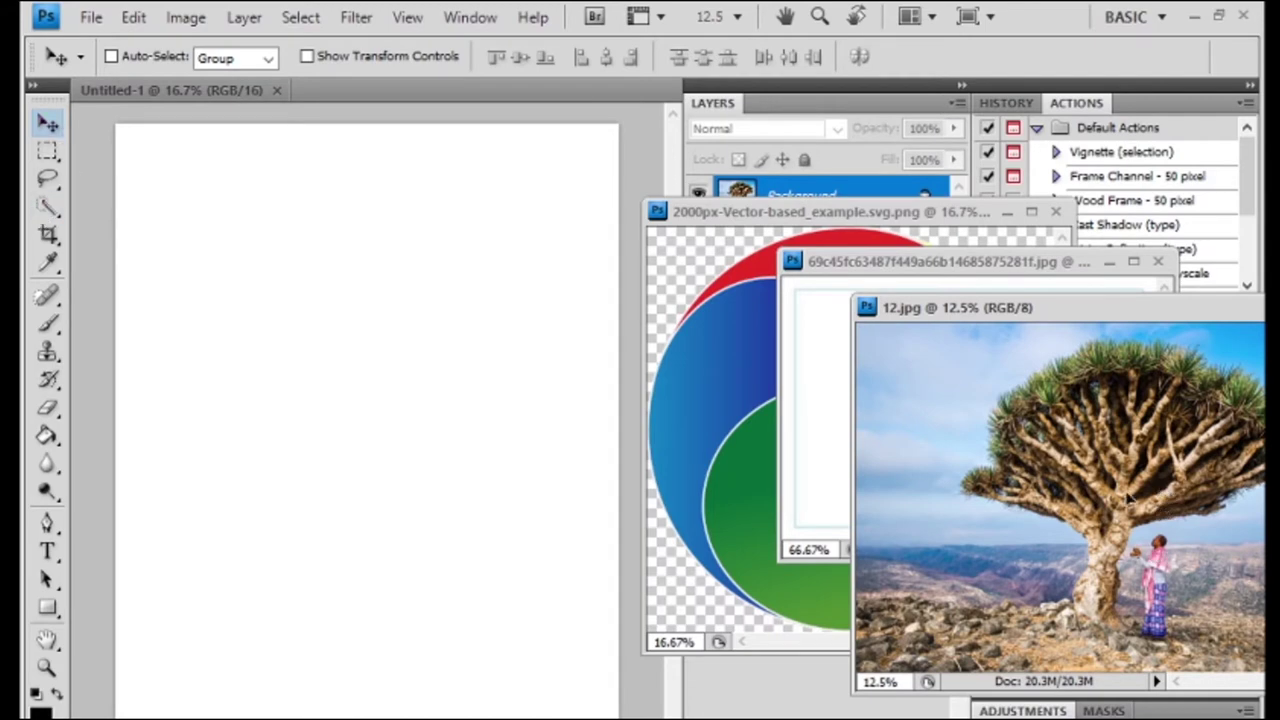
Drag the tree photo and mouse sketch onto Untitled-1, accepting bit-depth warnings, then close their windows.
drag(1130, 500, 290, 380)
click(566, 346)
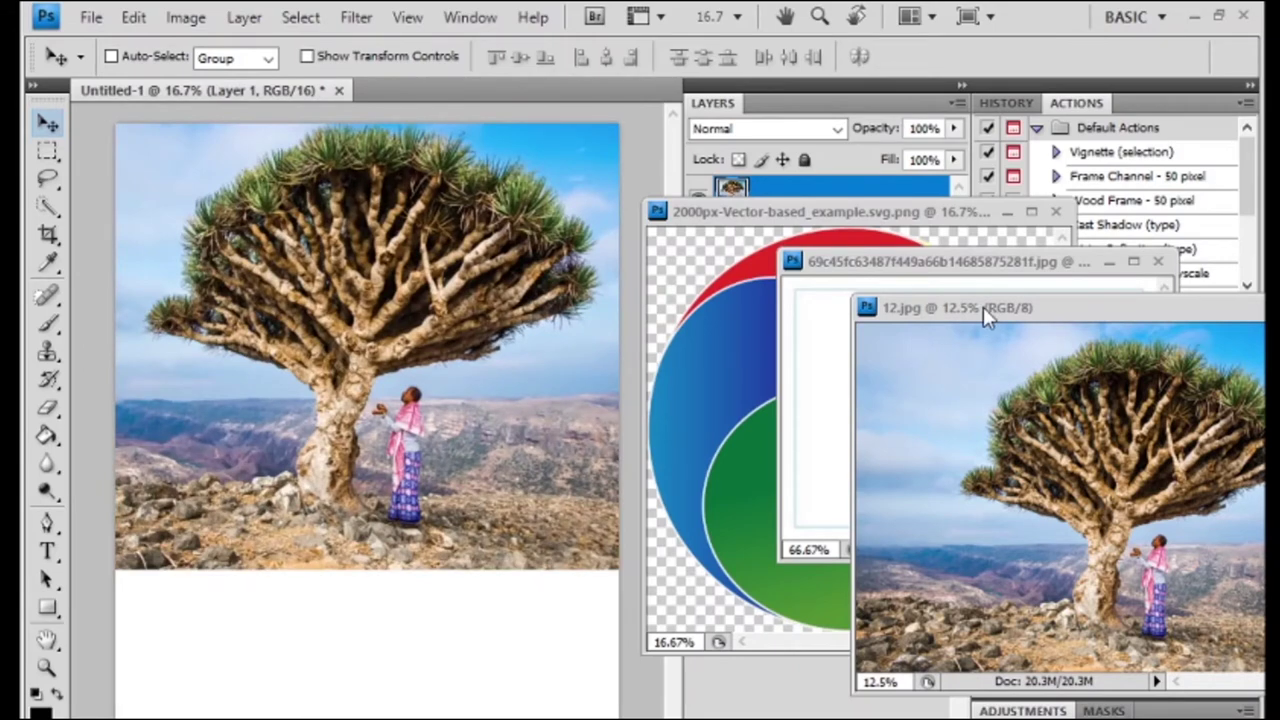
drag(983, 307, 657, 357)
click(800, 362)
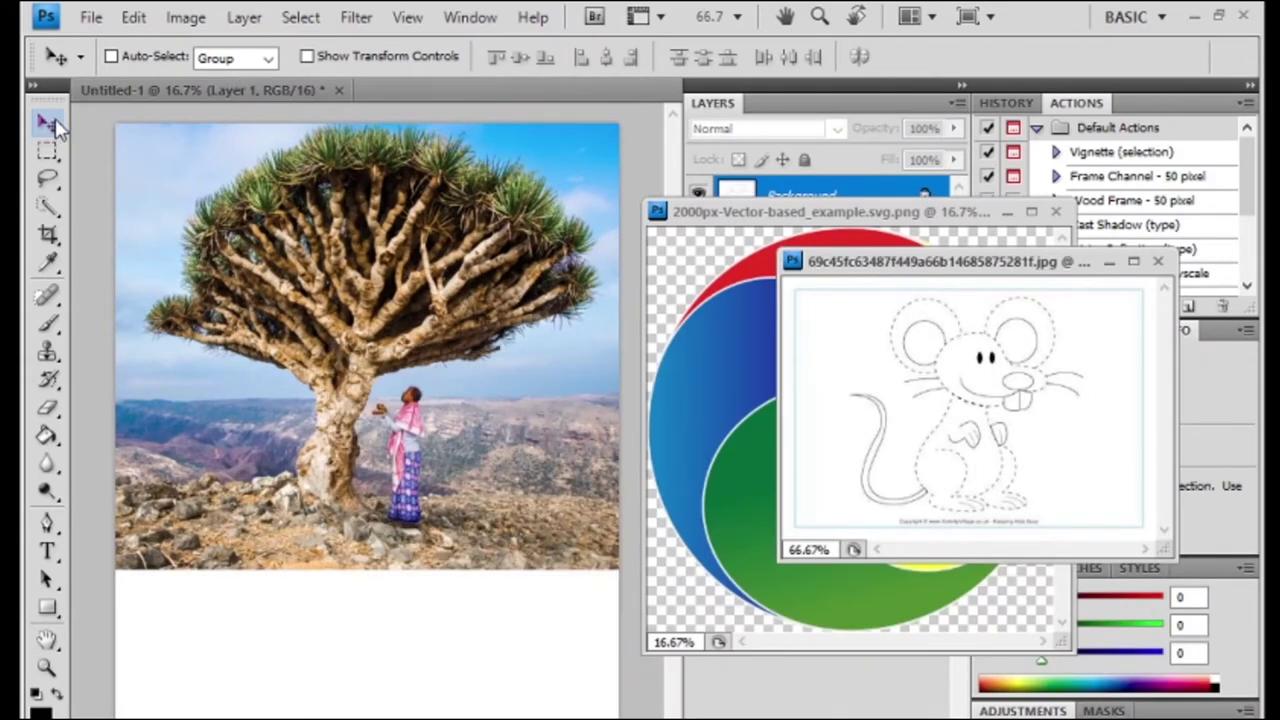
drag(347, 516, 349, 516)
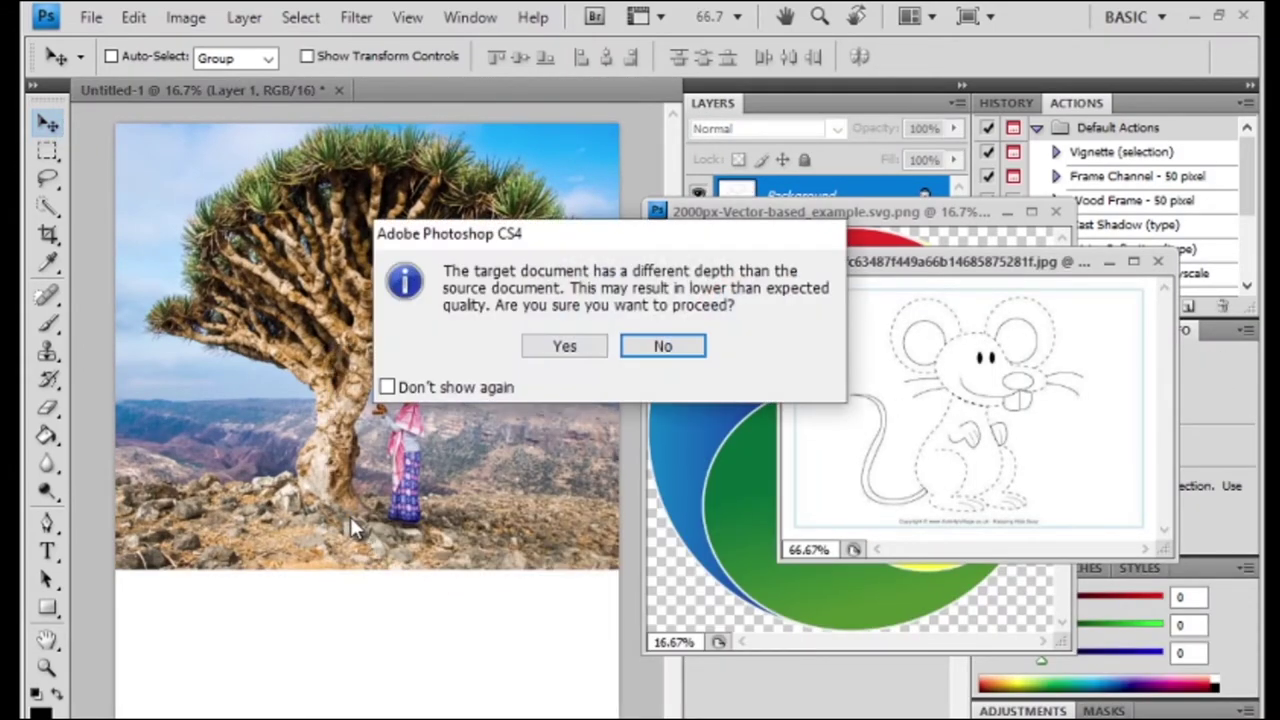
click(563, 343)
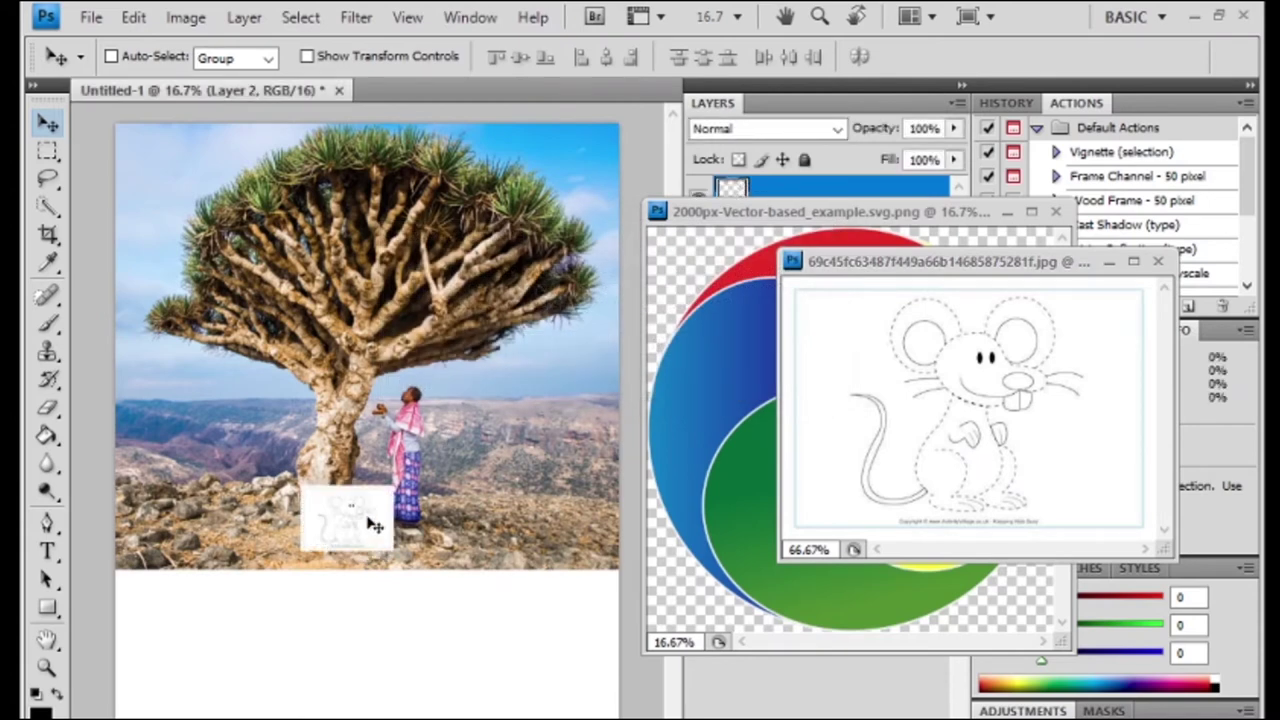
click(1148, 262)
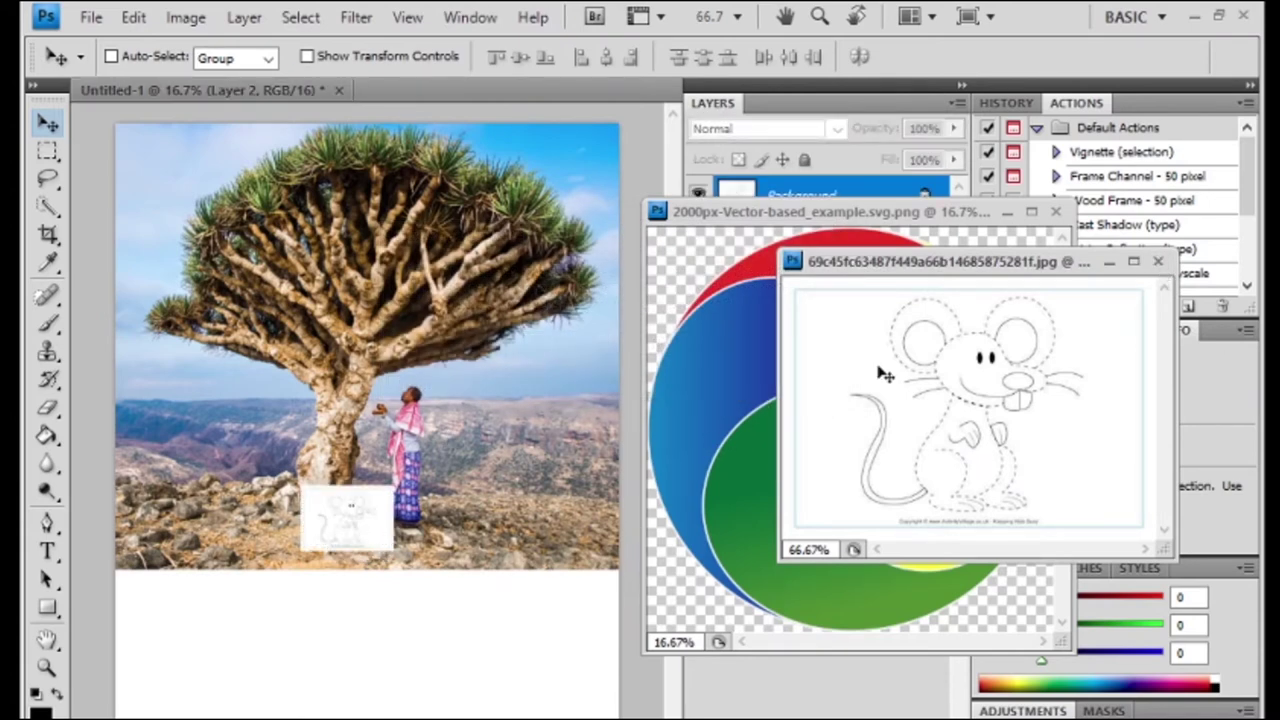
click(1158, 261)
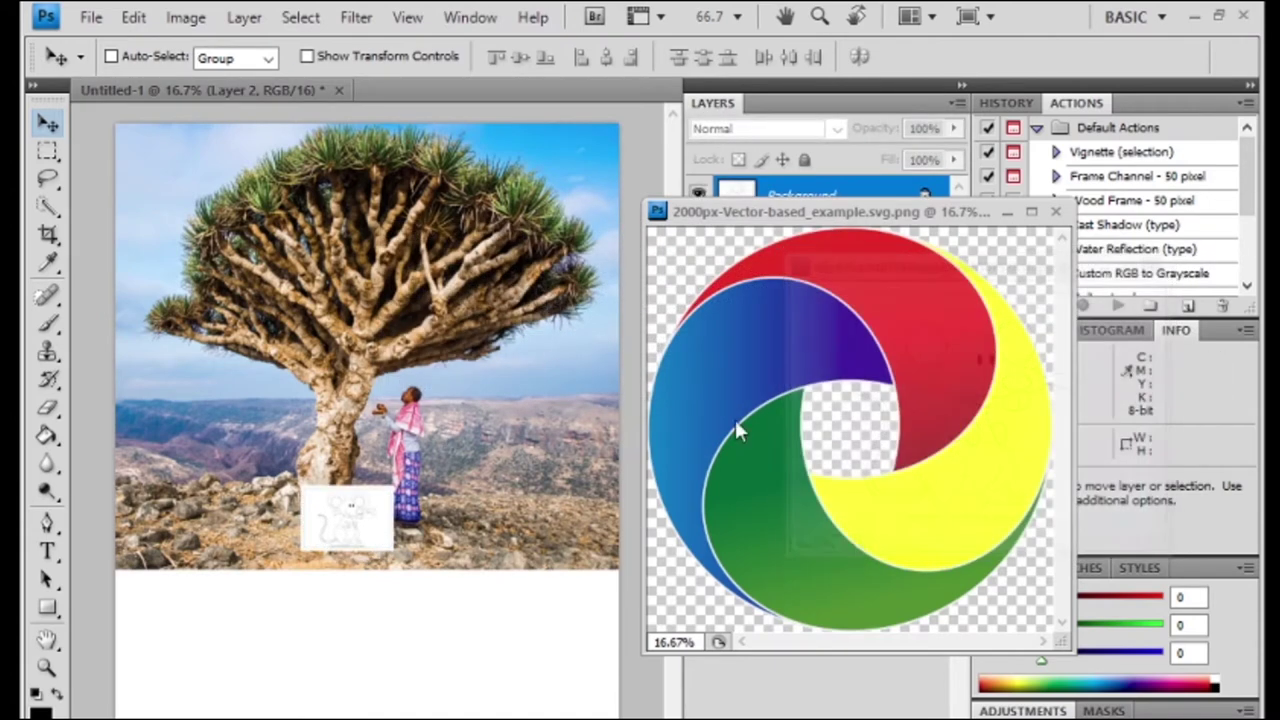
Drop the colour swirl onto the page, accept the depth warning, and shift it upward.
drag(785, 466, 302, 595)
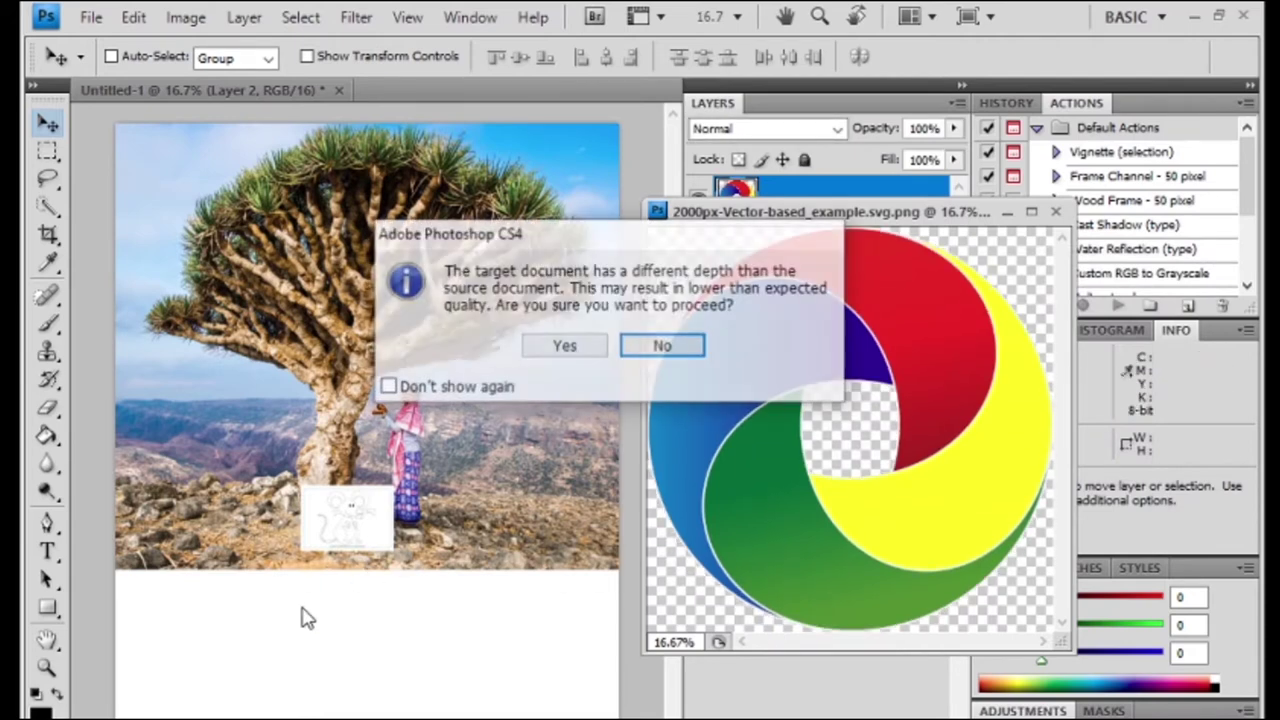
click(593, 356)
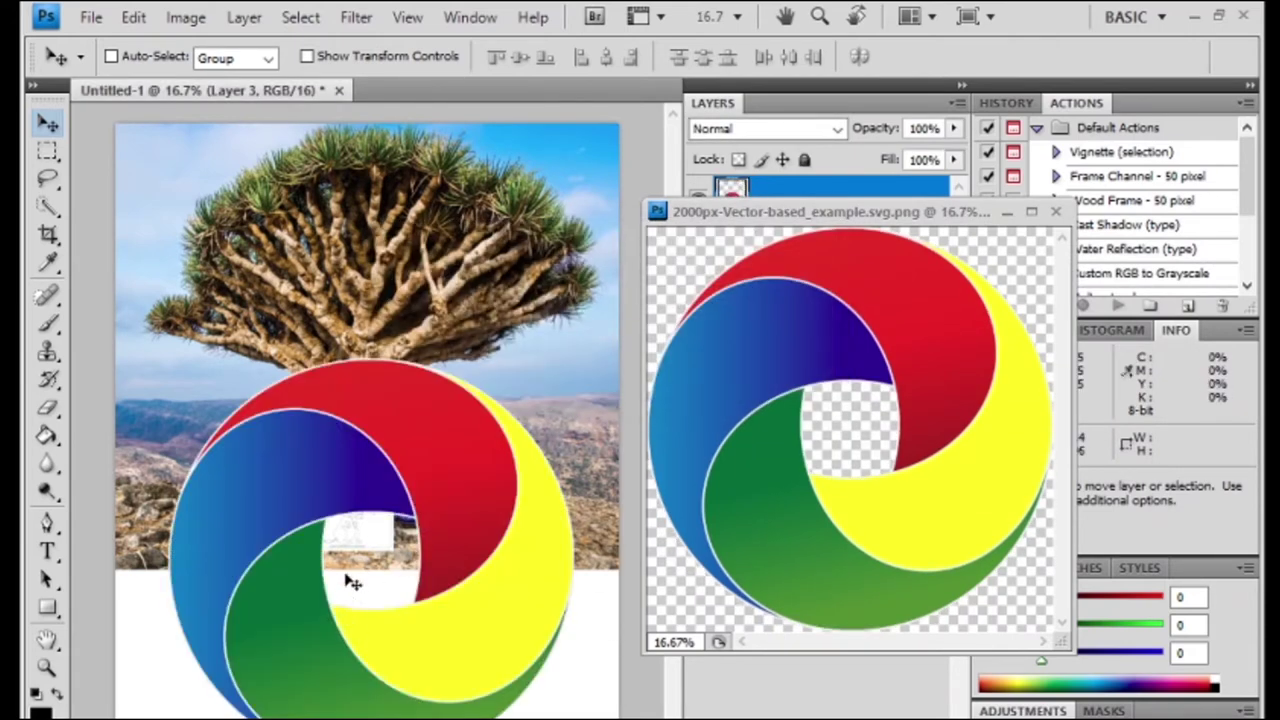
mouse_move(284, 685)
mouse_down()
mouse_move(334, 512)
mouse_move(331, 527)
mouse_up()
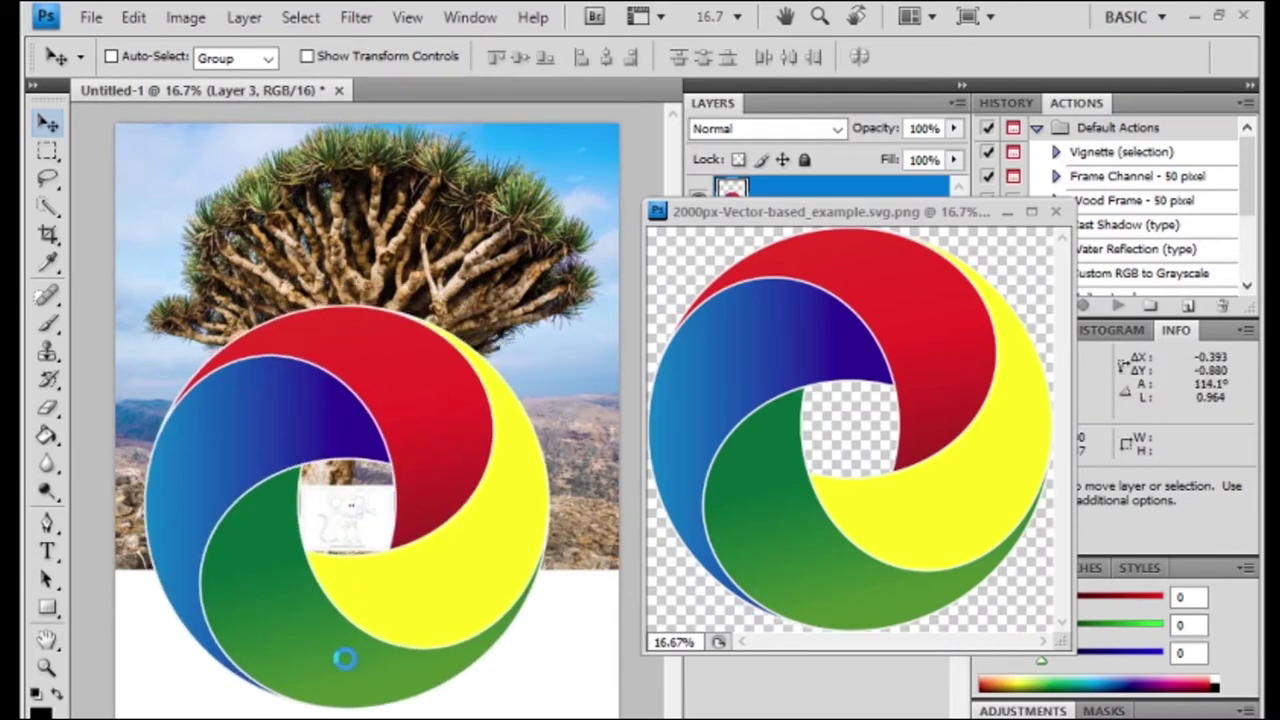
click(335, 470)
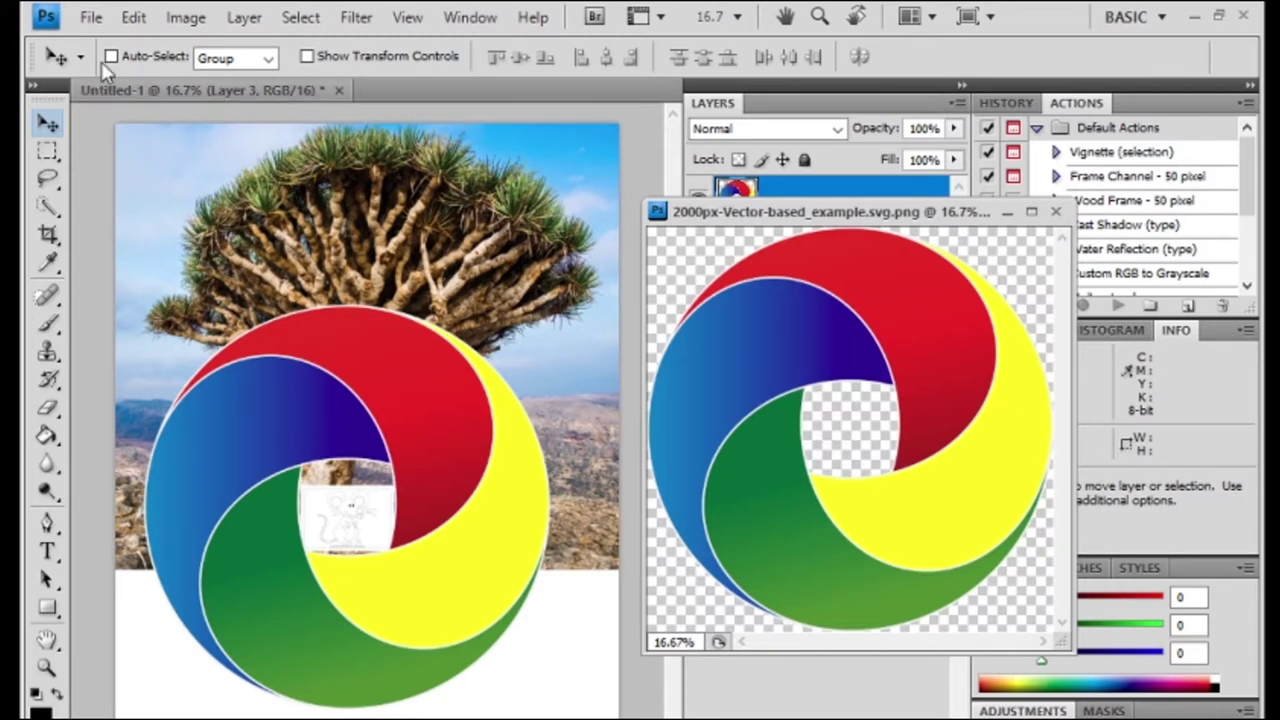
click(90, 17)
Save the document as 'e2 xyz' in Photoshop PSD format in photoshpclass, with maximized compatibility.
click(148, 228)
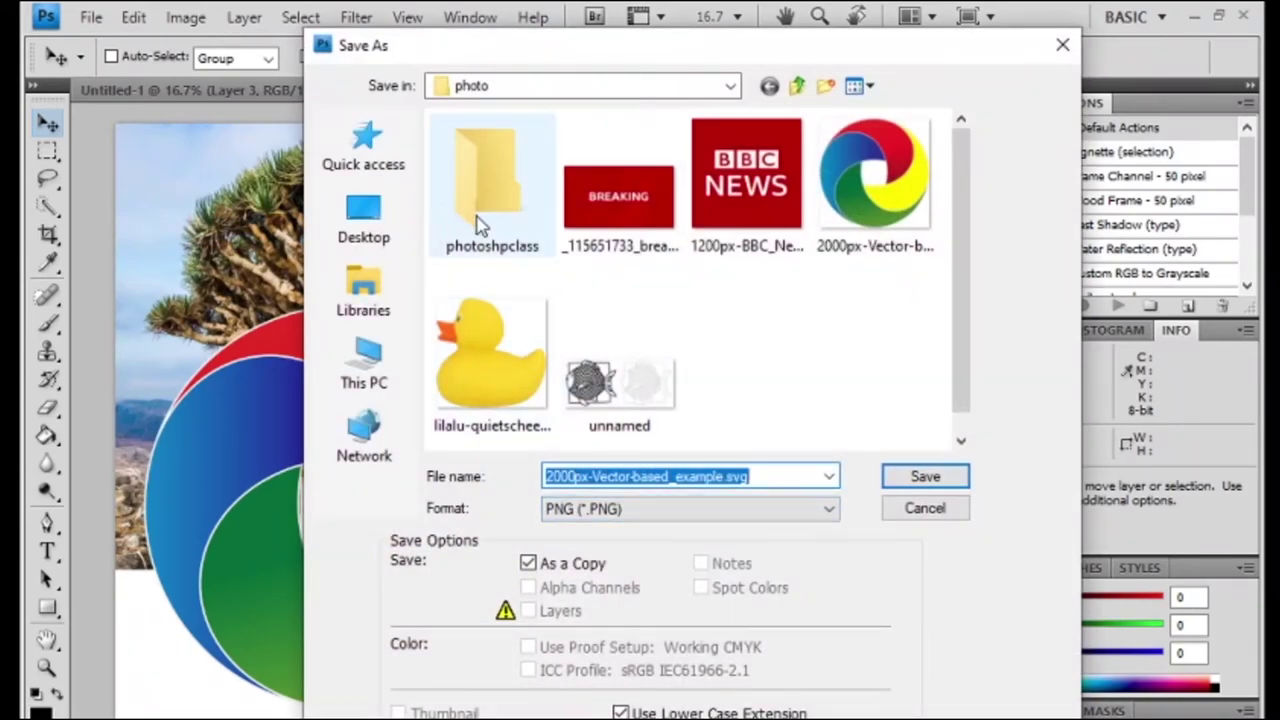
double_click(477, 223)
triple_click(564, 476)
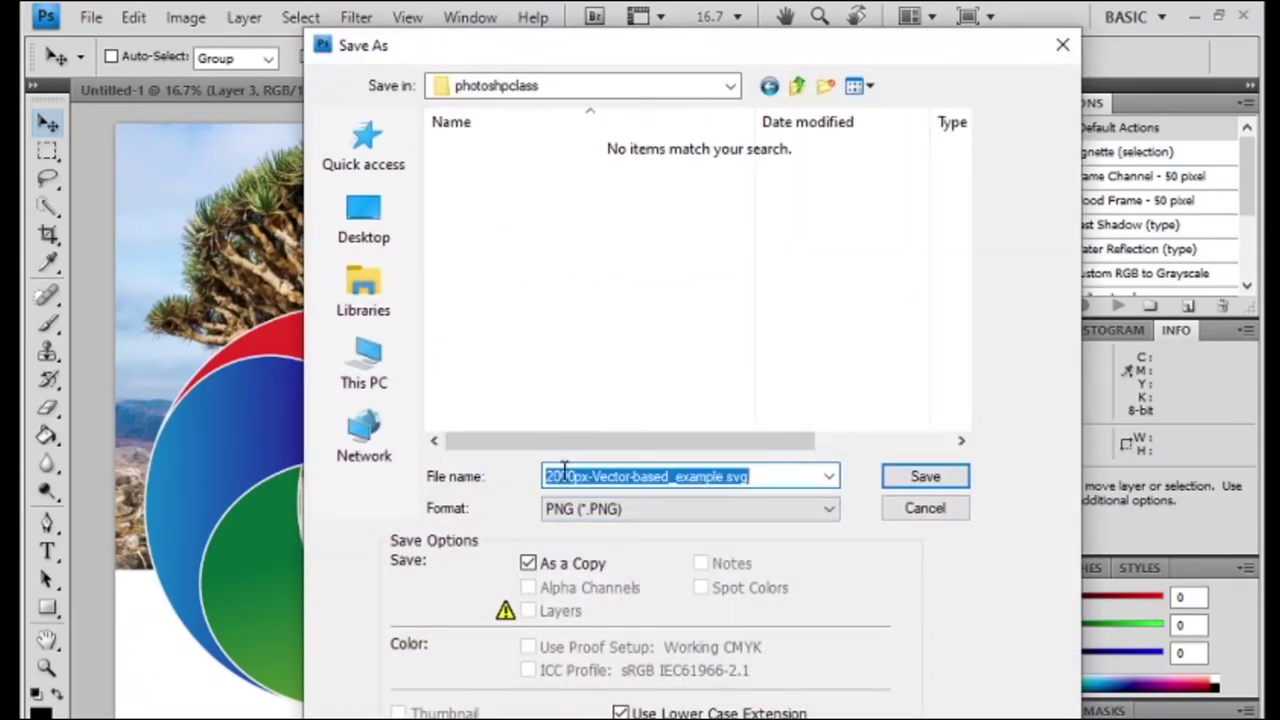
text(e)
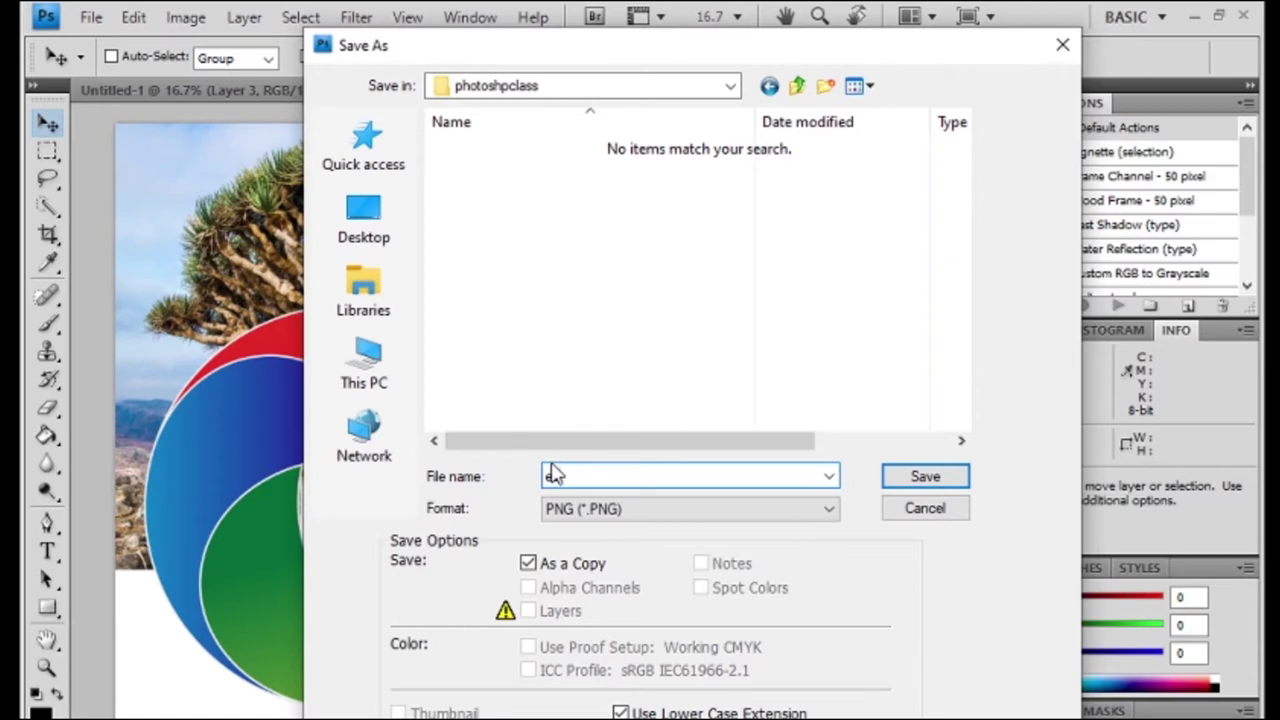
text(2 xy)
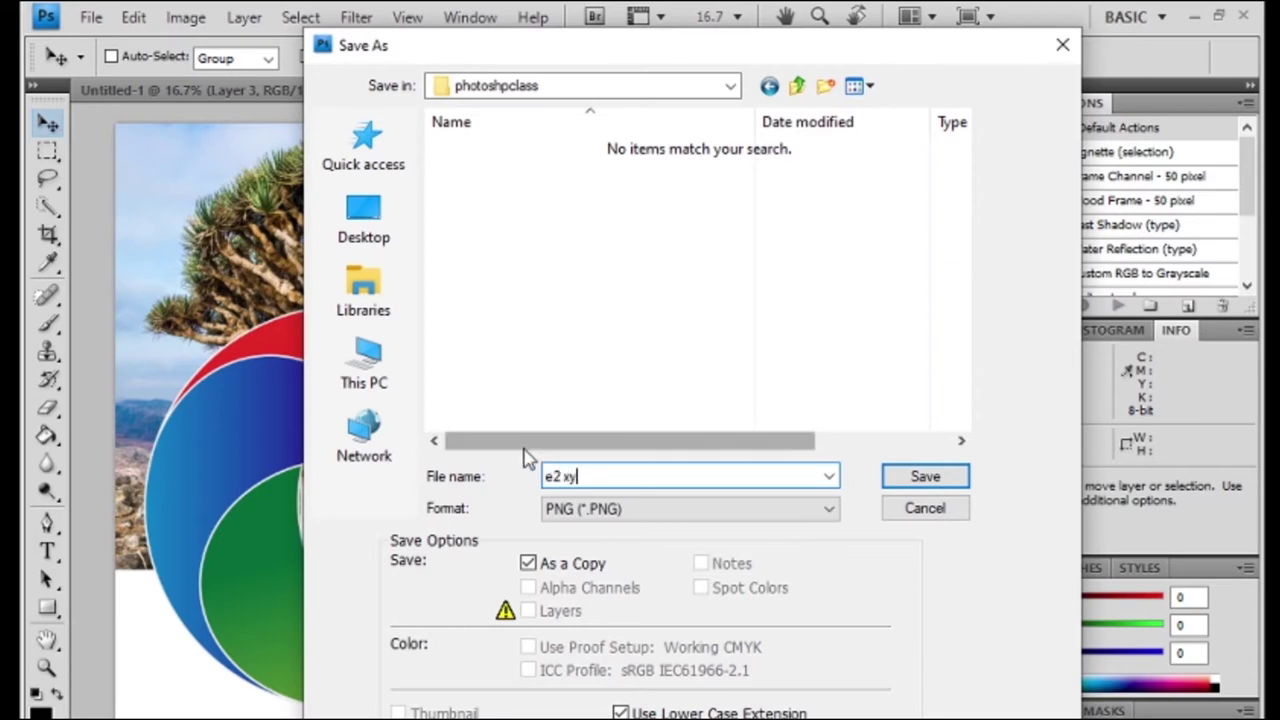
text(z id)
click(790, 510)
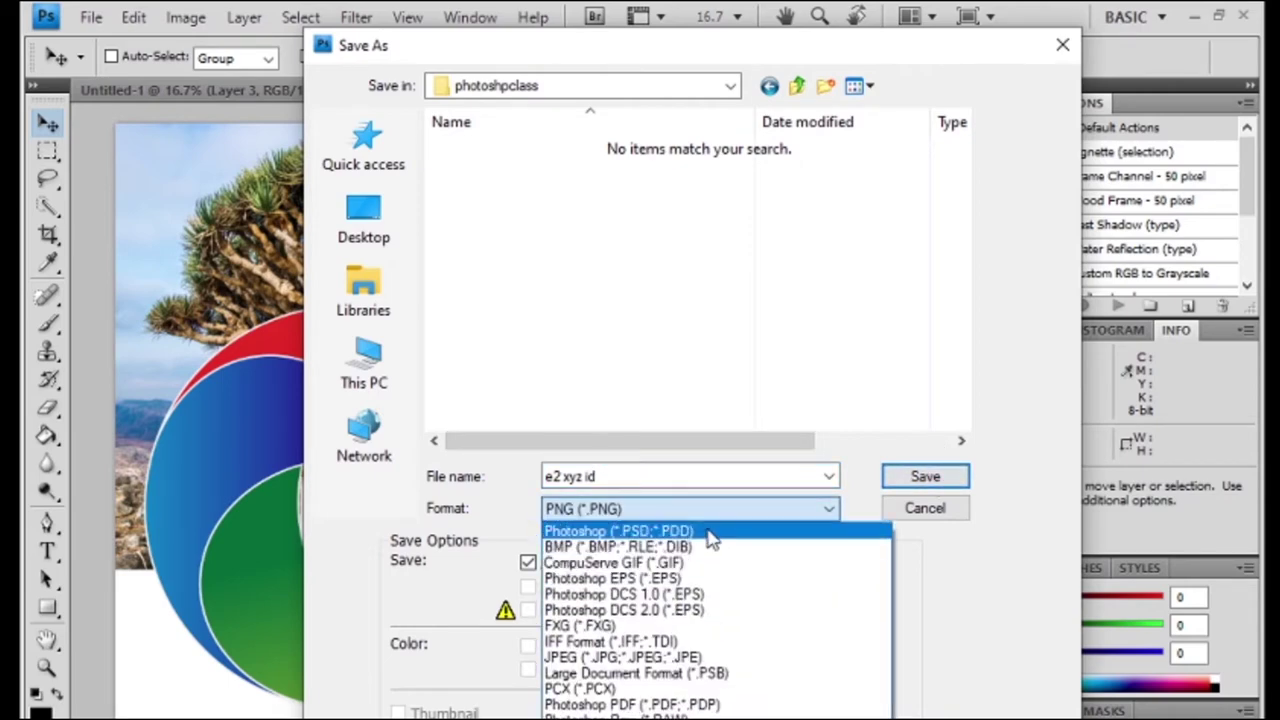
click(706, 532)
click(925, 477)
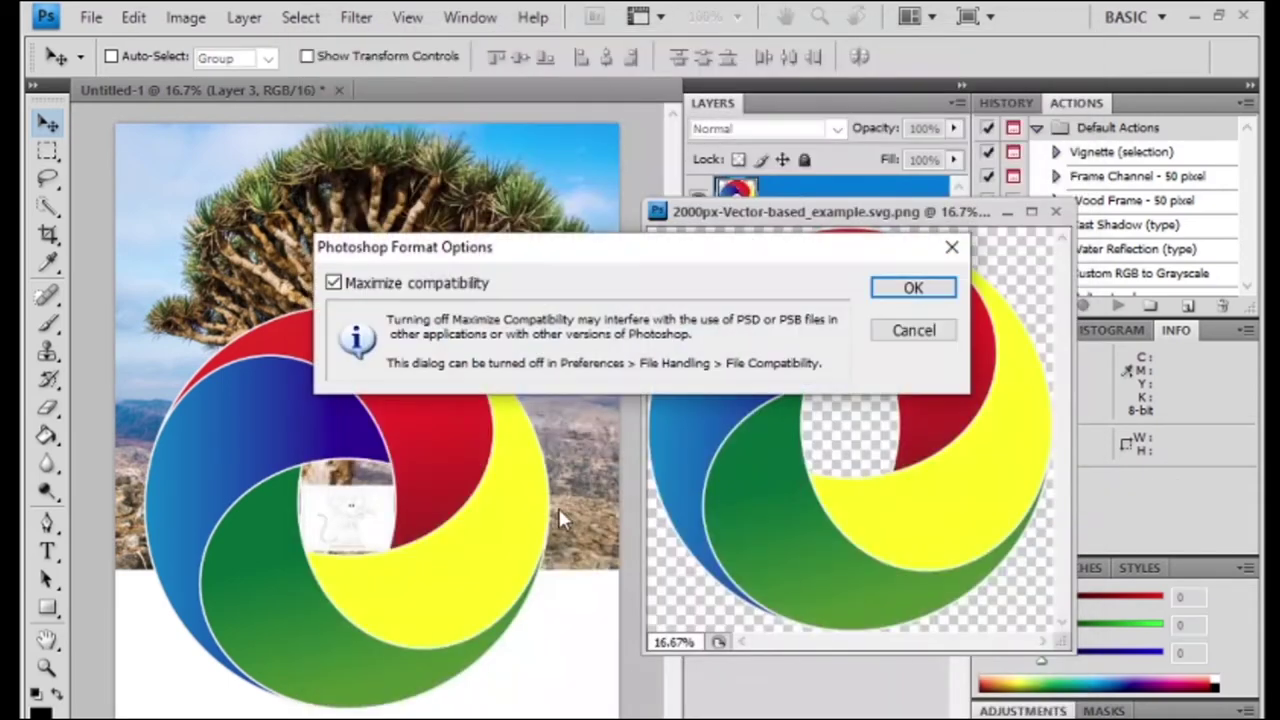
click(911, 286)
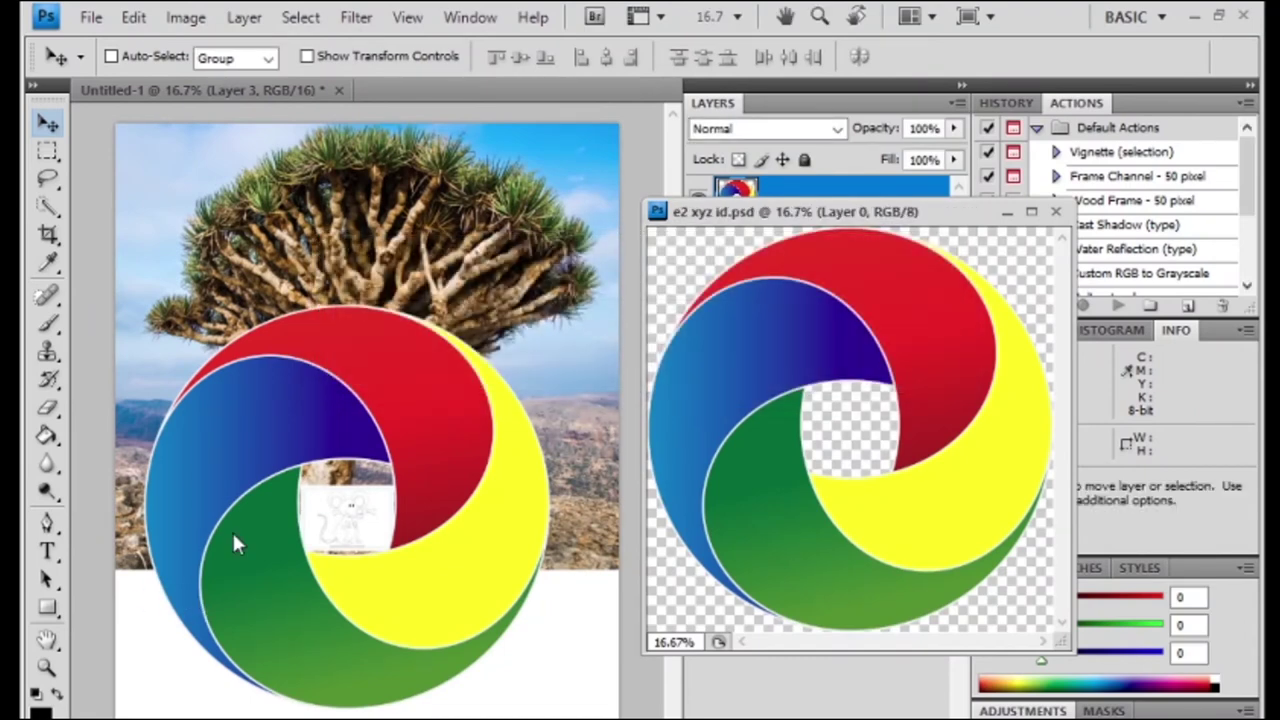
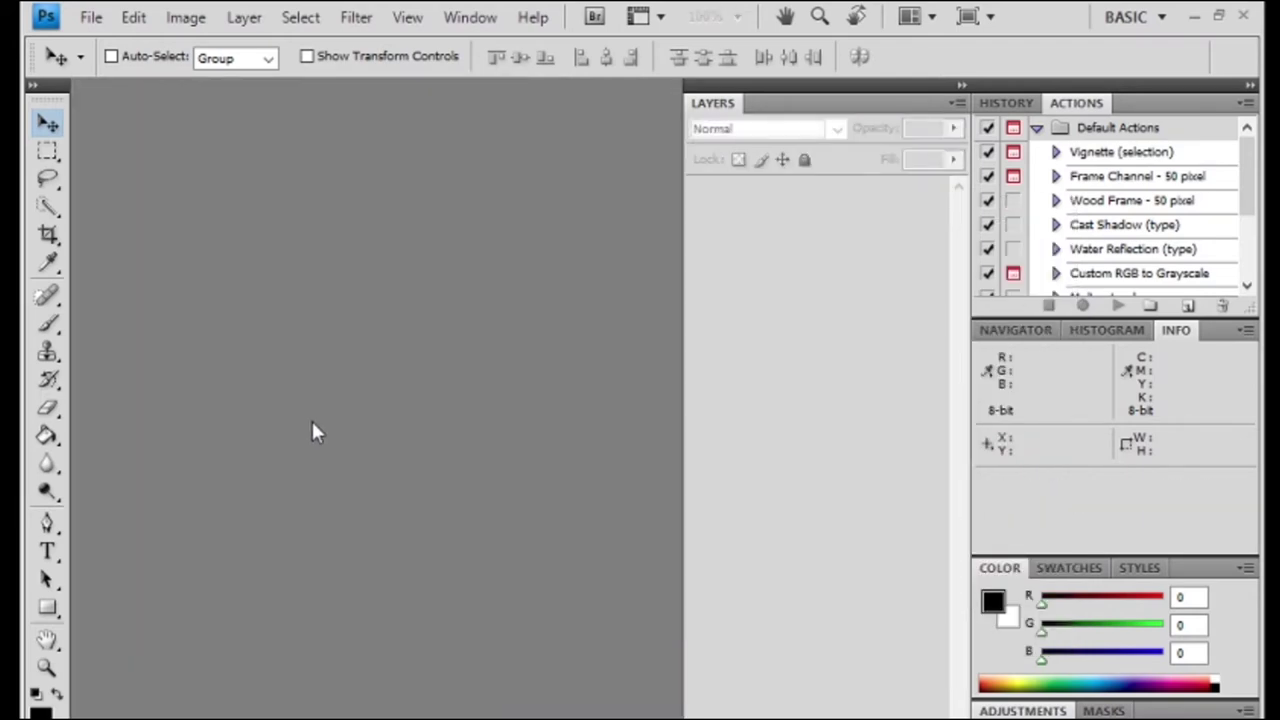
Create a new blank A4 document, Untitled-1, and cancel the extra duplicate.
key(ctrl+n)
click(923, 212)
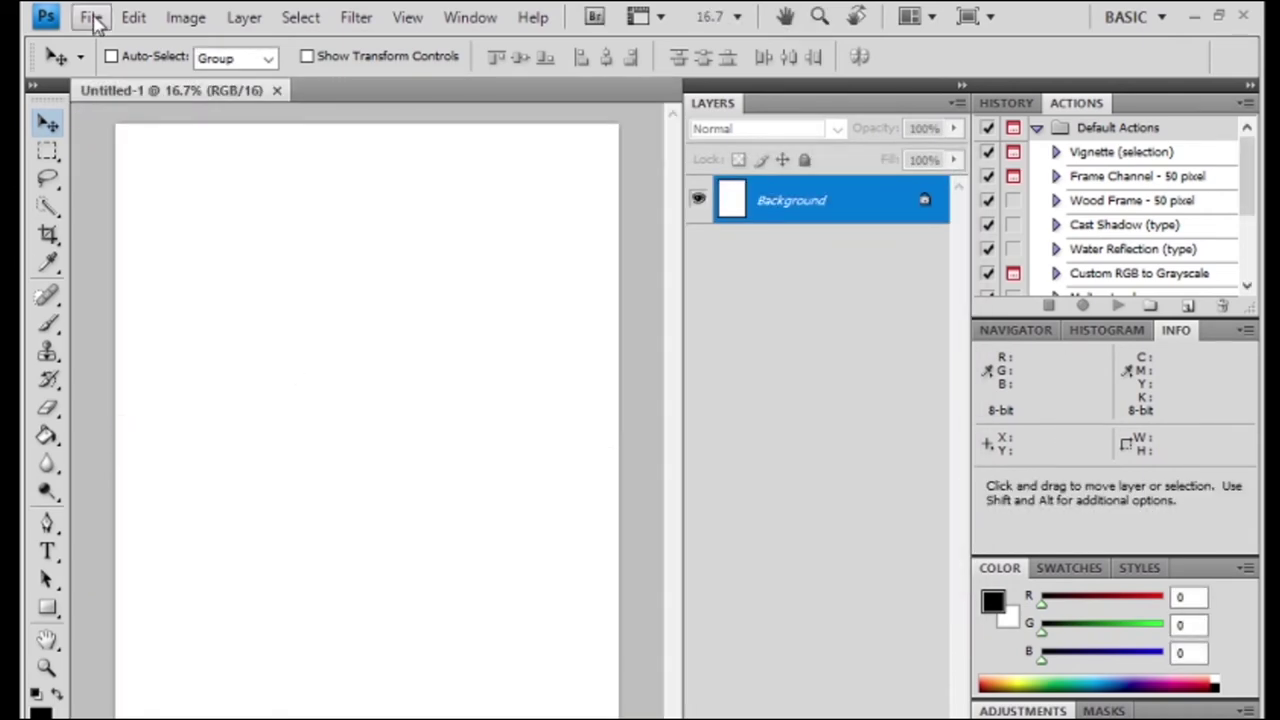
click(90, 17)
click(110, 45)
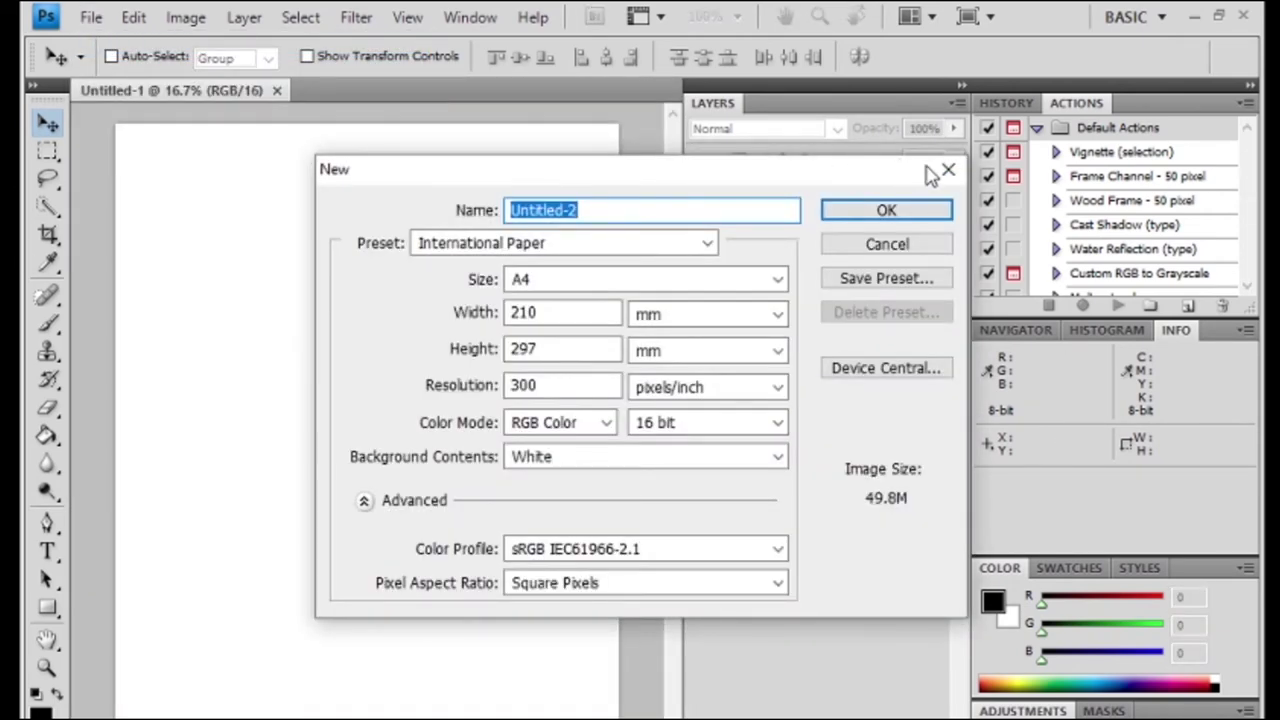
click(936, 177)
Open the bride photo e34a6087.jpg from the Desktop photo folder.
click(89, 17)
click(112, 66)
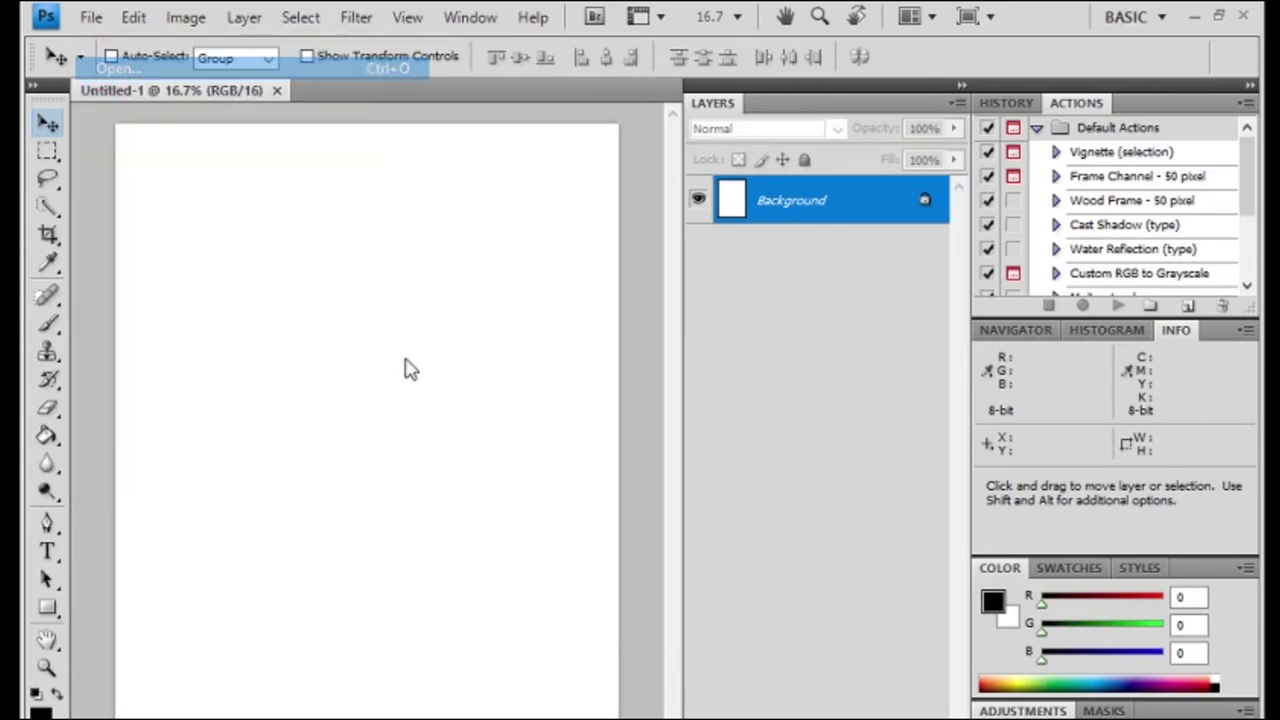
click(407, 240)
click(372, 300)
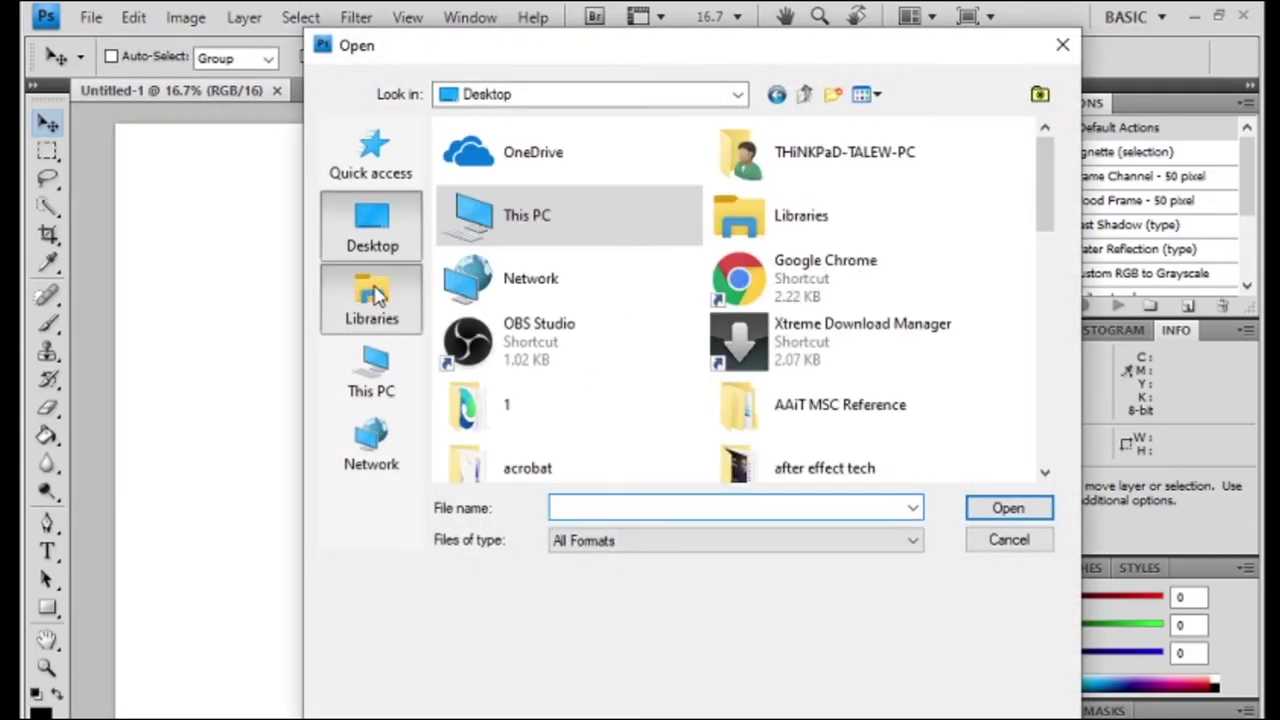
click(371, 228)
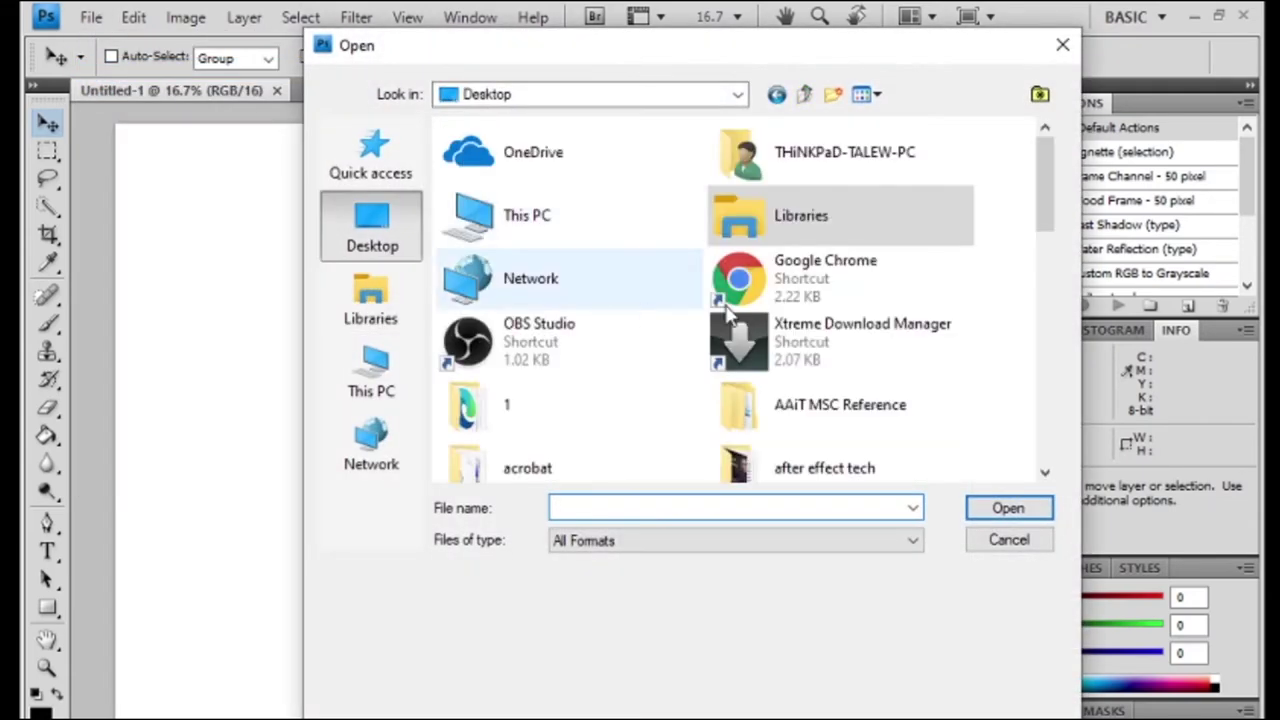
scroll(613, 393, down, 2)
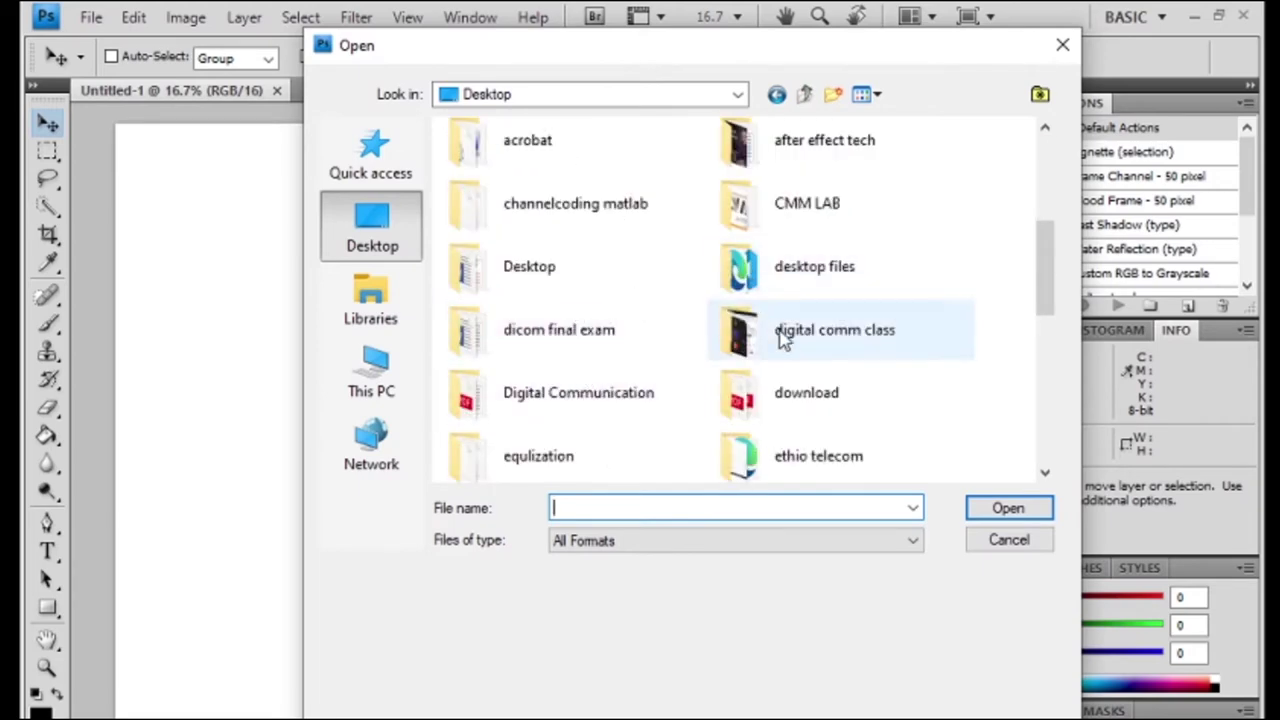
scroll(766, 360, down, 2)
scroll(766, 366, down, 3)
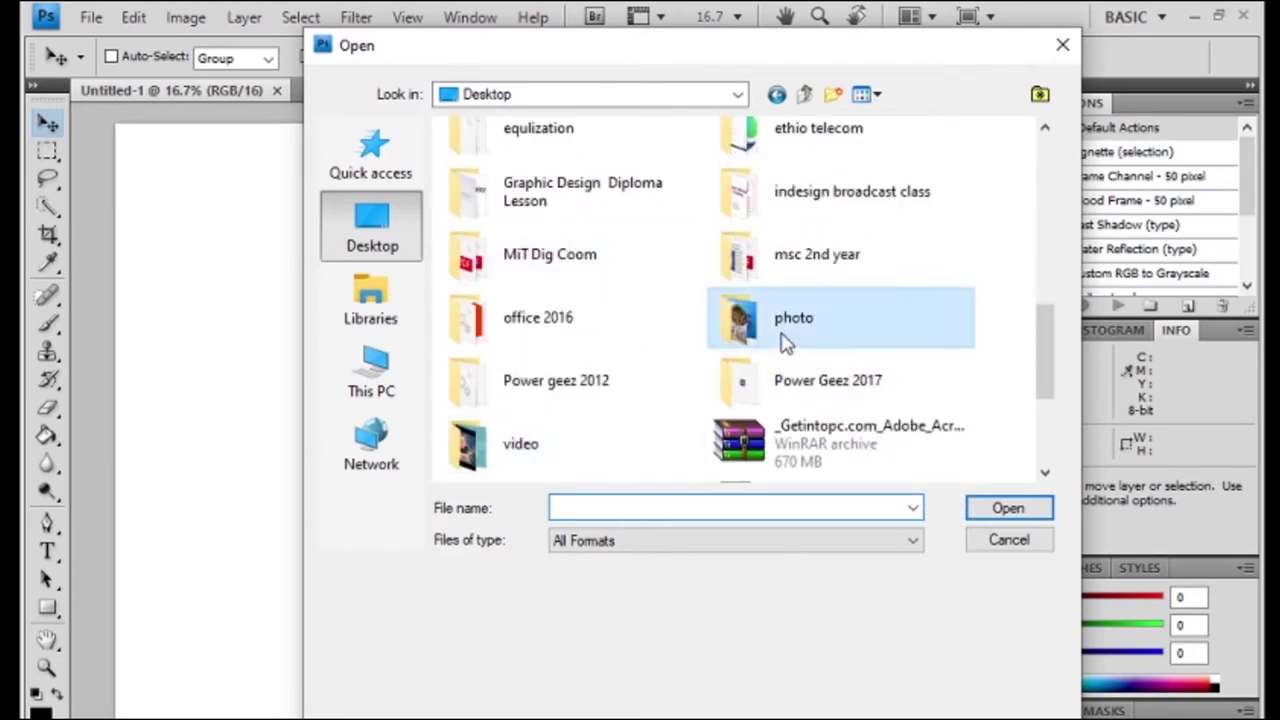
double_click(780, 343)
scroll(858, 382, down, 3)
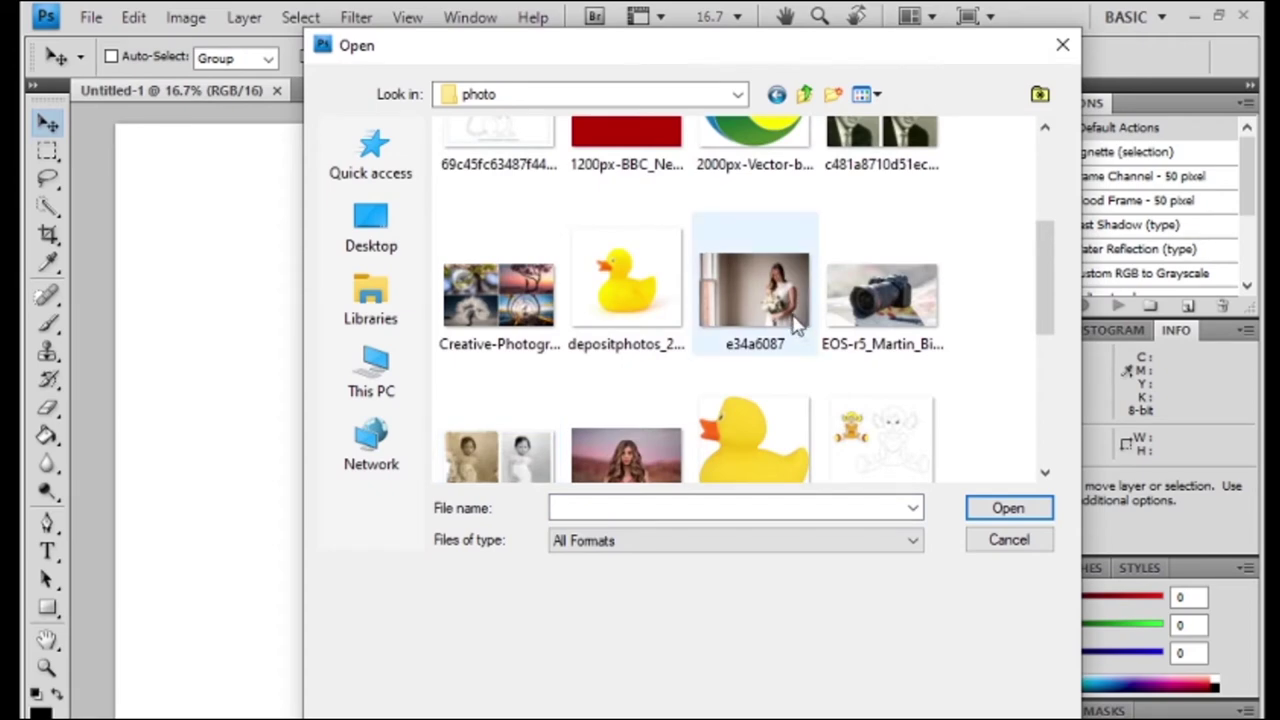
click(760, 300)
click(1008, 510)
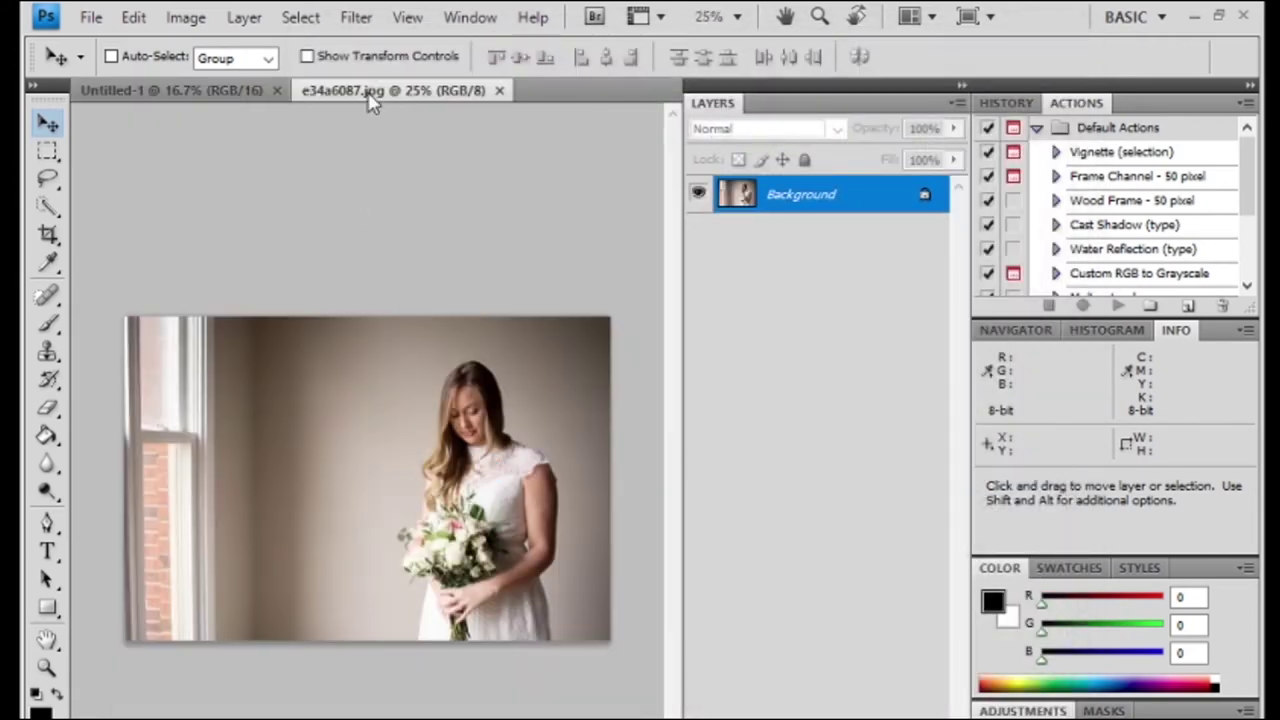
Float and enlarge the bride photo window, then marquee-select a rectangle around the bride.
mouse_move(370, 92)
mouse_down()
mouse_move(1085, 140)
mouse_move(881, 144)
mouse_up()
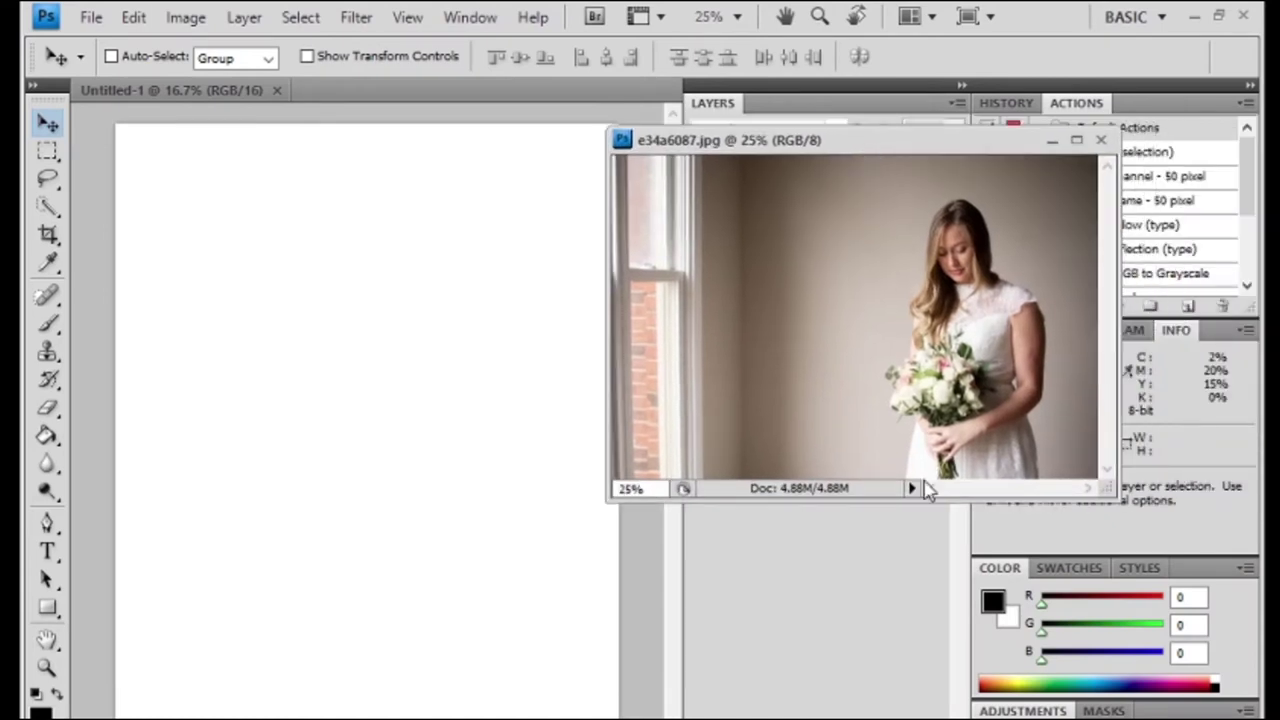
drag(881, 500, 914, 651)
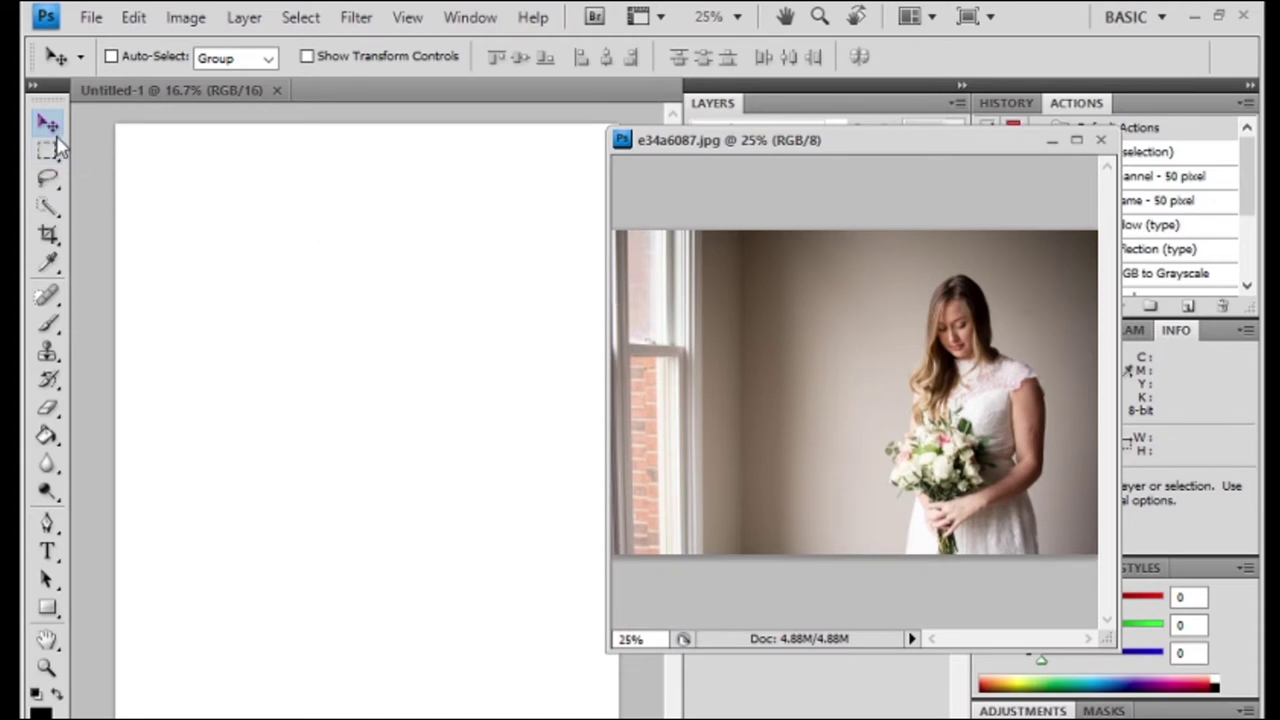
click(47, 150)
mouse_move(889, 237)
mouse_down()
mouse_move(1059, 571)
mouse_move(1050, 579)
mouse_up()
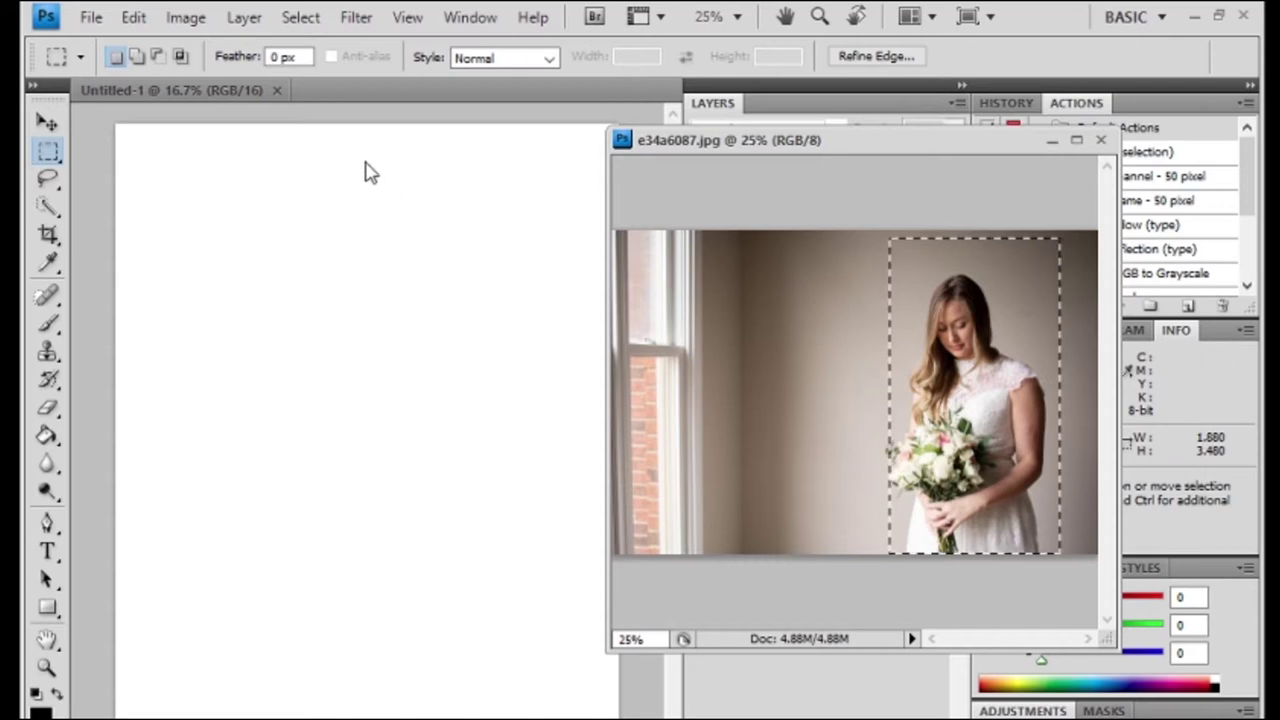
Move the bride selection into Untitled-1 at the upper middle, then close the photo.
click(45, 124)
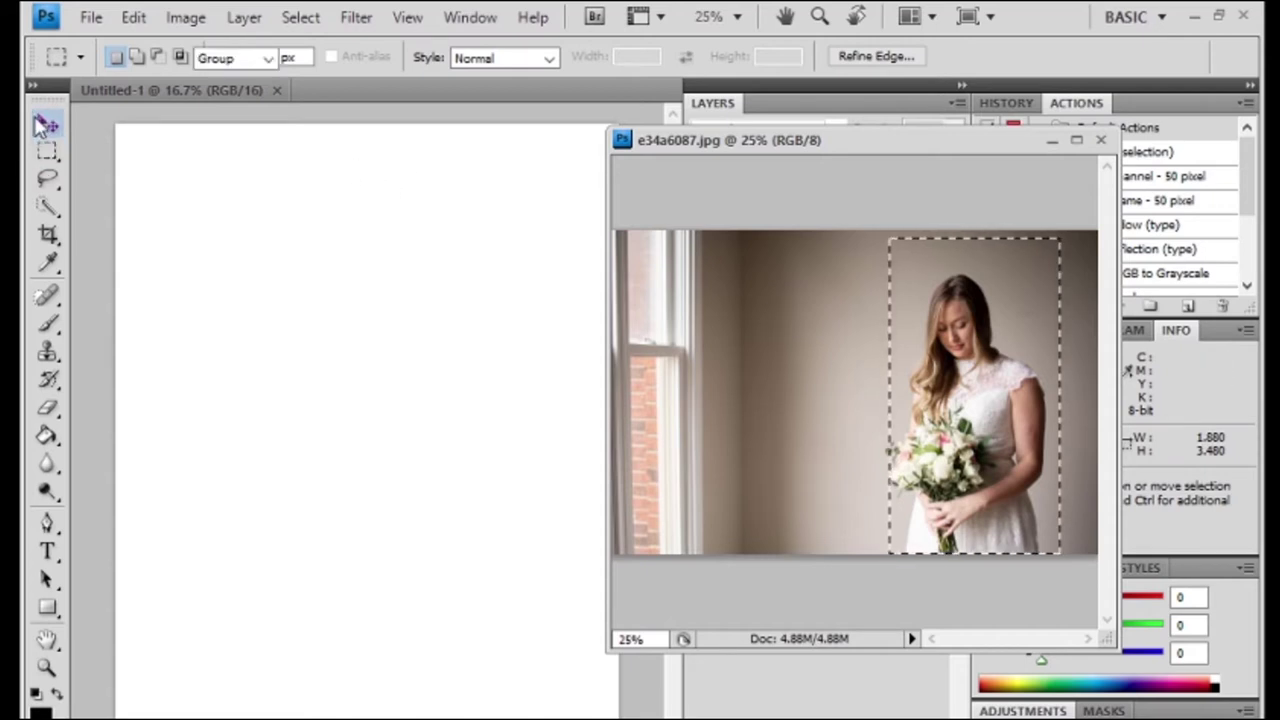
drag(948, 380, 322, 378)
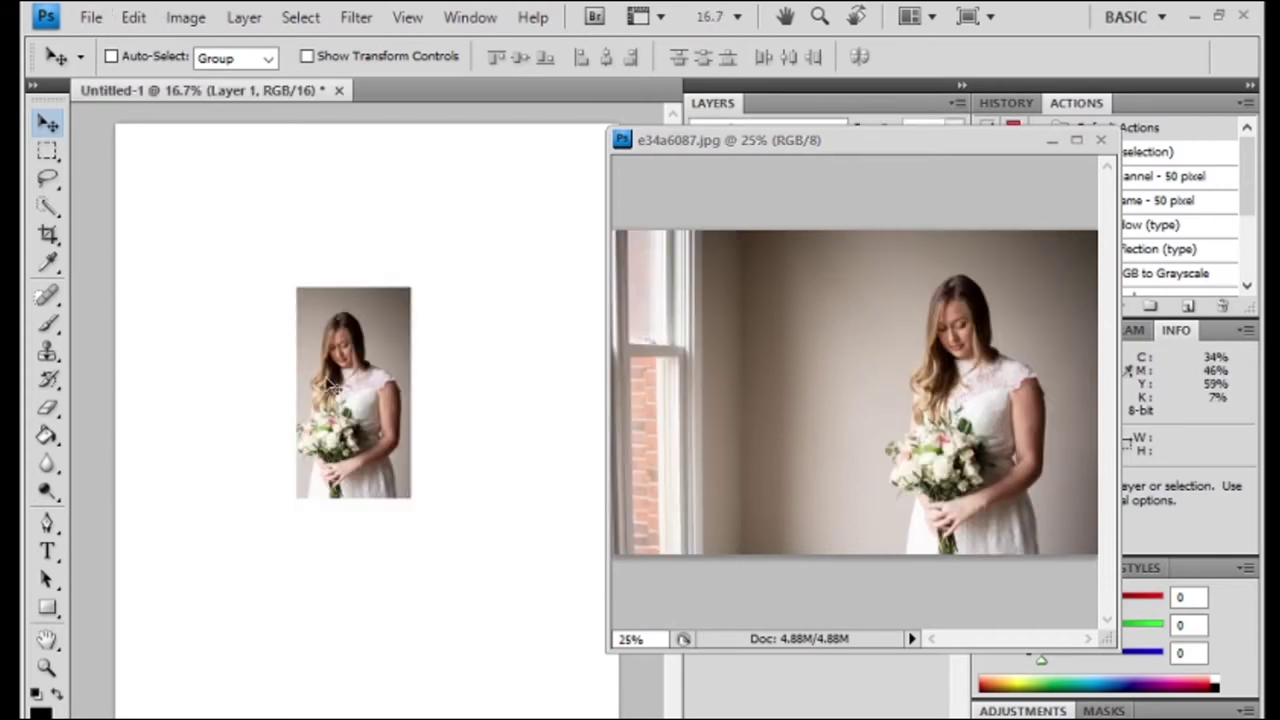
drag(358, 377, 420, 320)
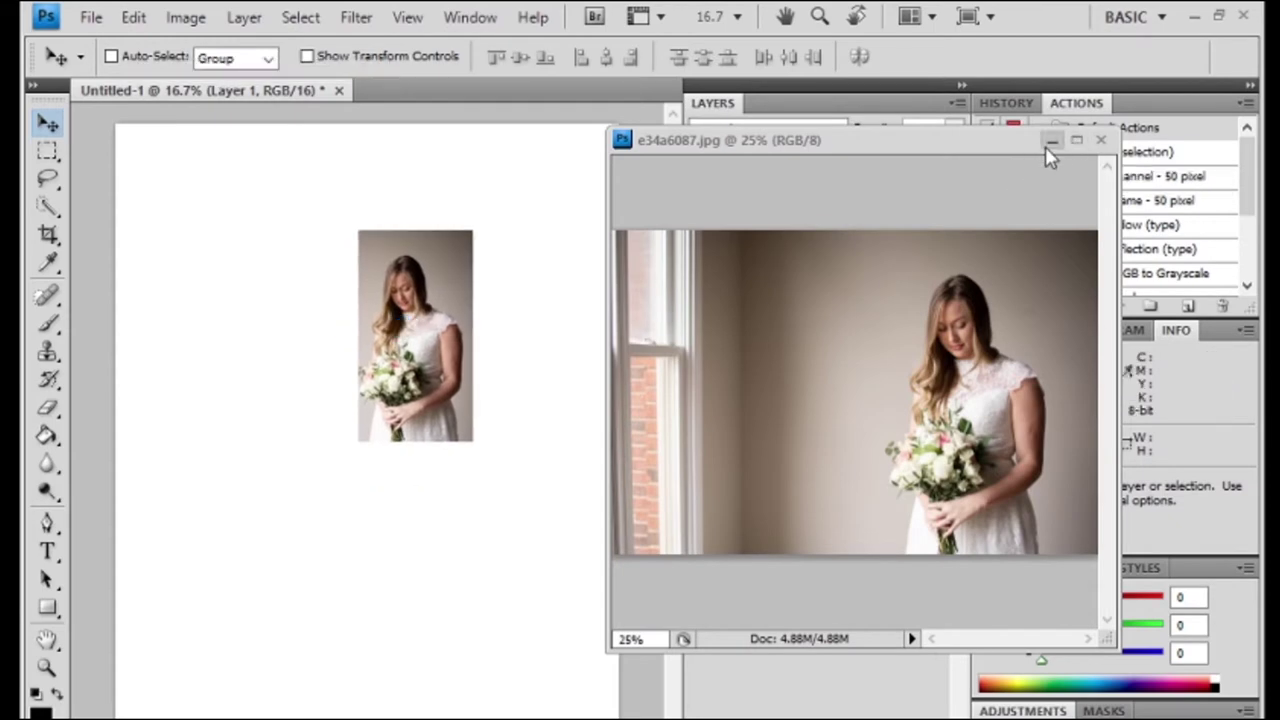
click(1100, 141)
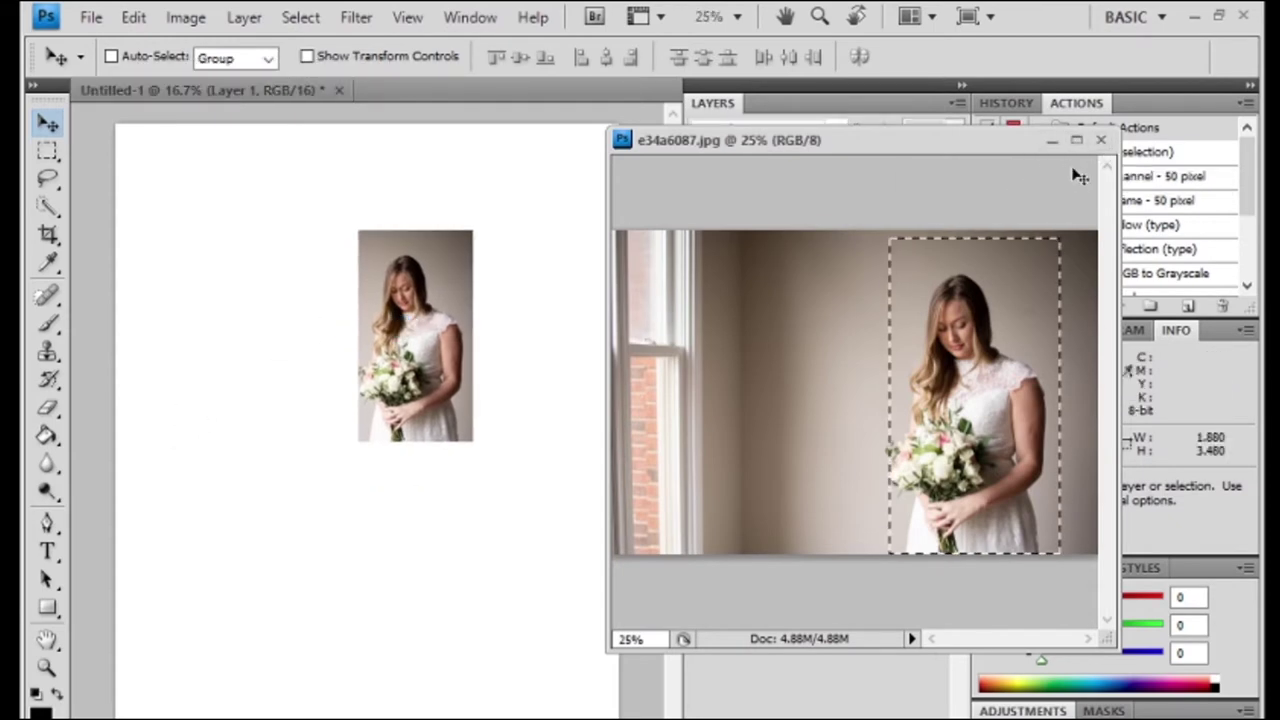
click(1102, 142)
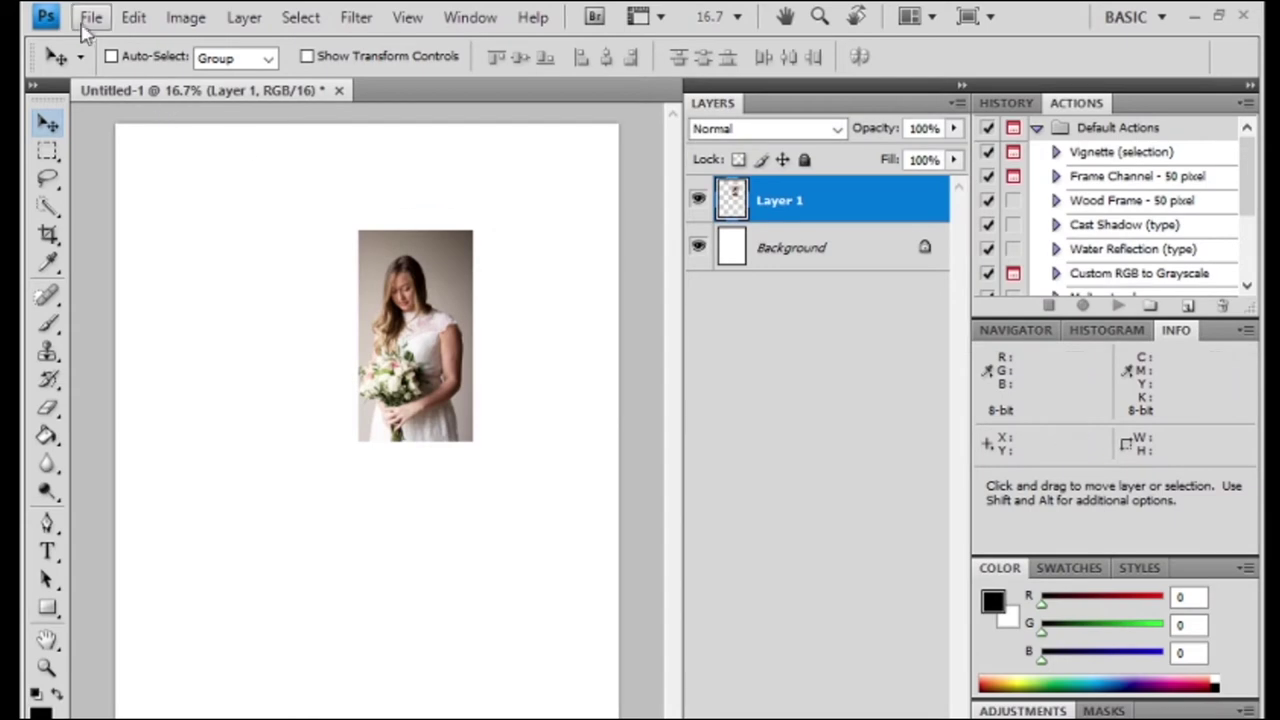
Open the dragon-tree photo 12.jpg.
click(88, 17)
click(112, 68)
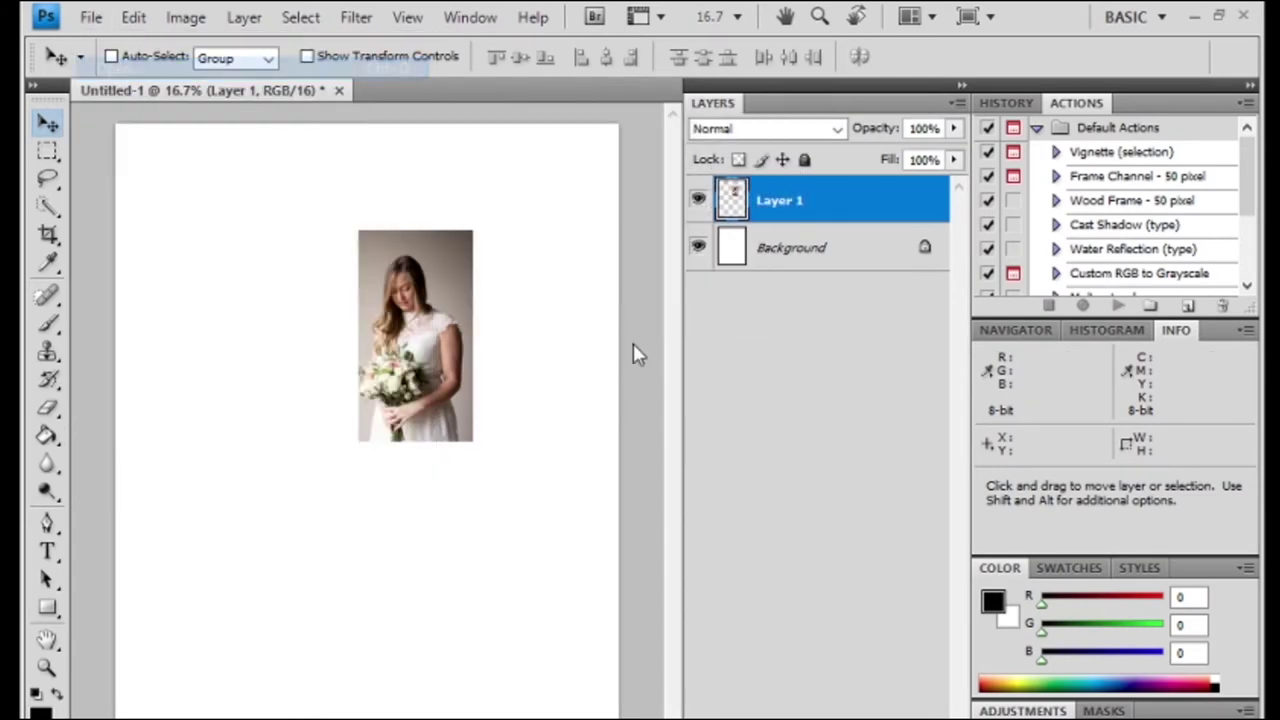
scroll(700, 370, down, 2)
scroll(800, 350, up, 2)
click(900, 200)
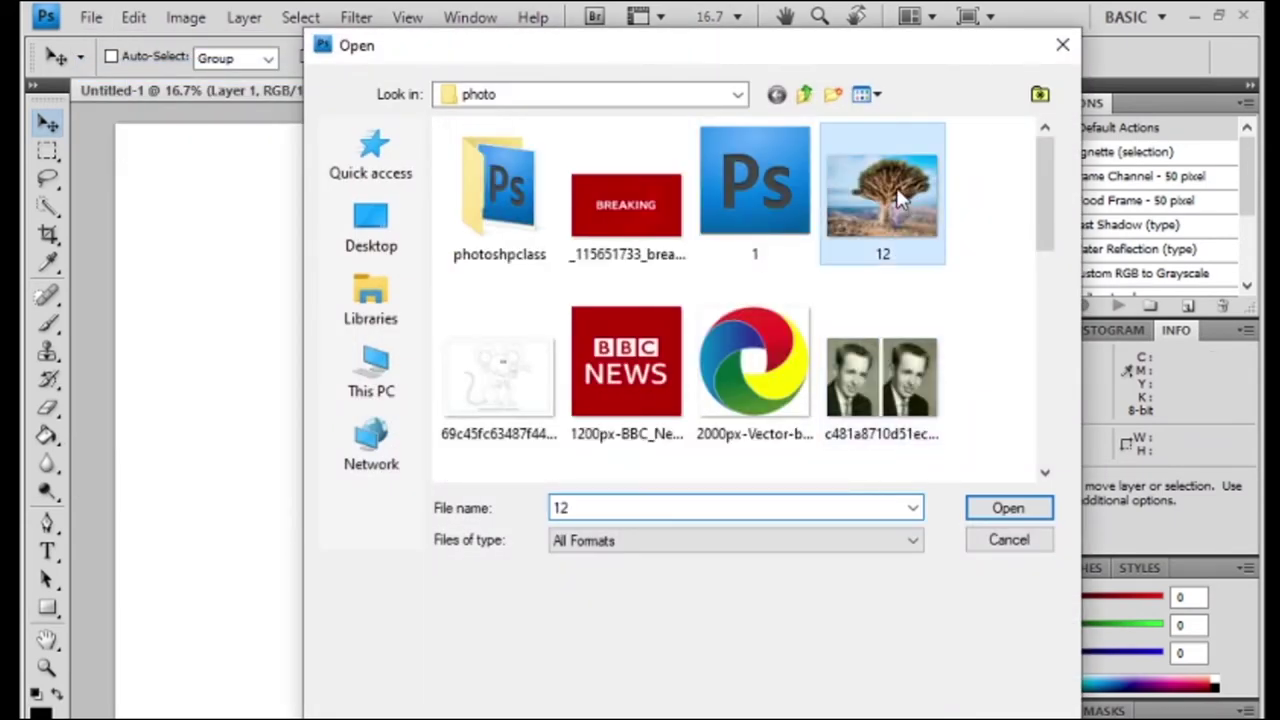
click(1008, 508)
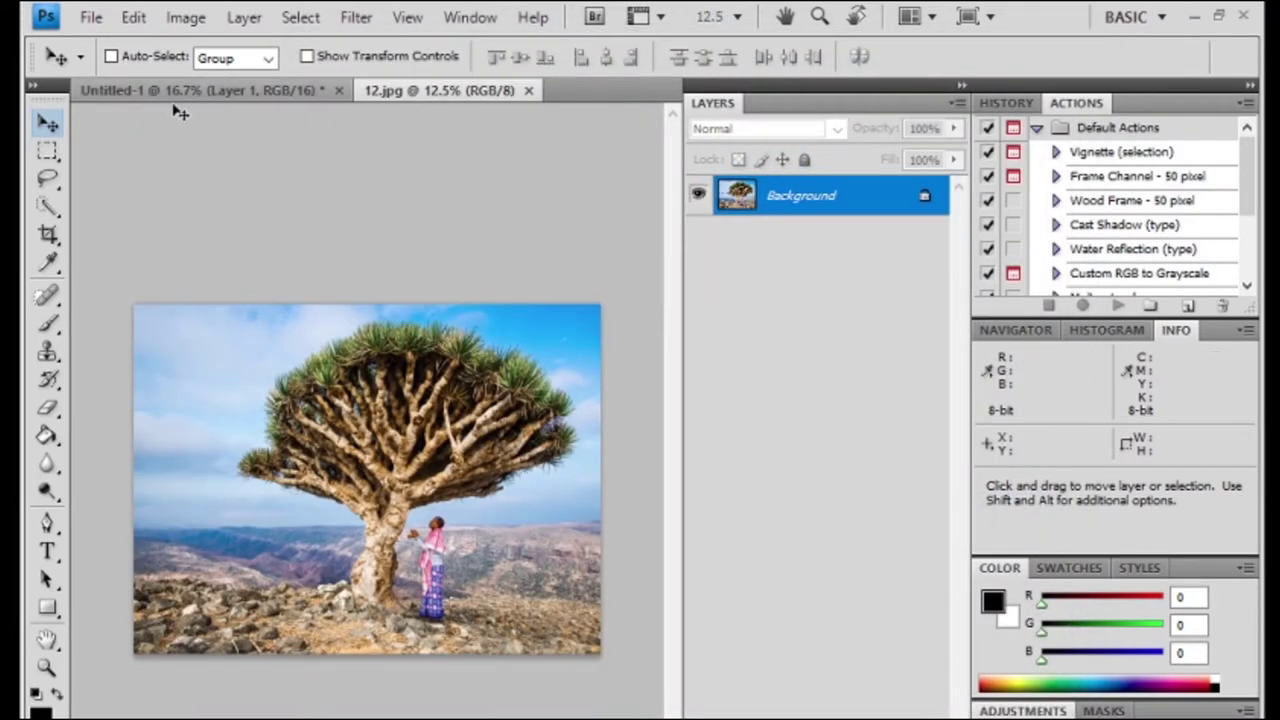
Drag the tree image into Untitled-1, accept the bit-depth warning, and spread it across the page.
drag(421, 440, 213, 89)
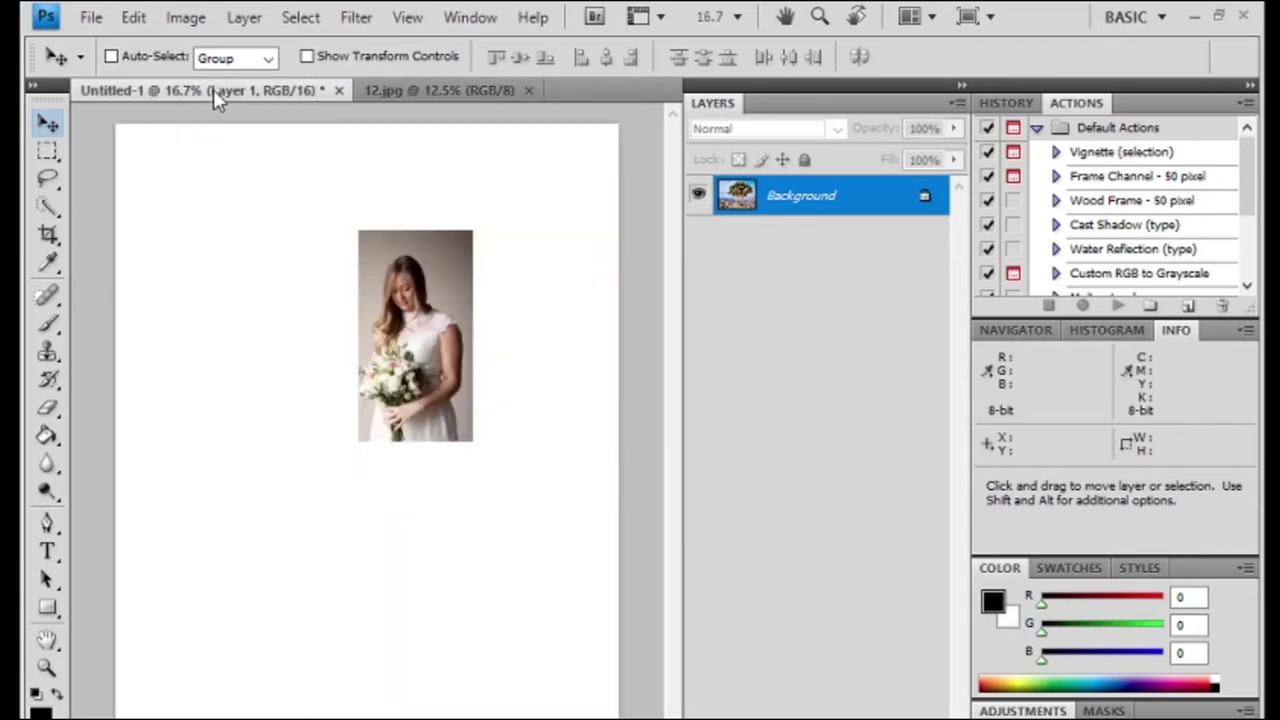
drag(223, 242, 286, 434)
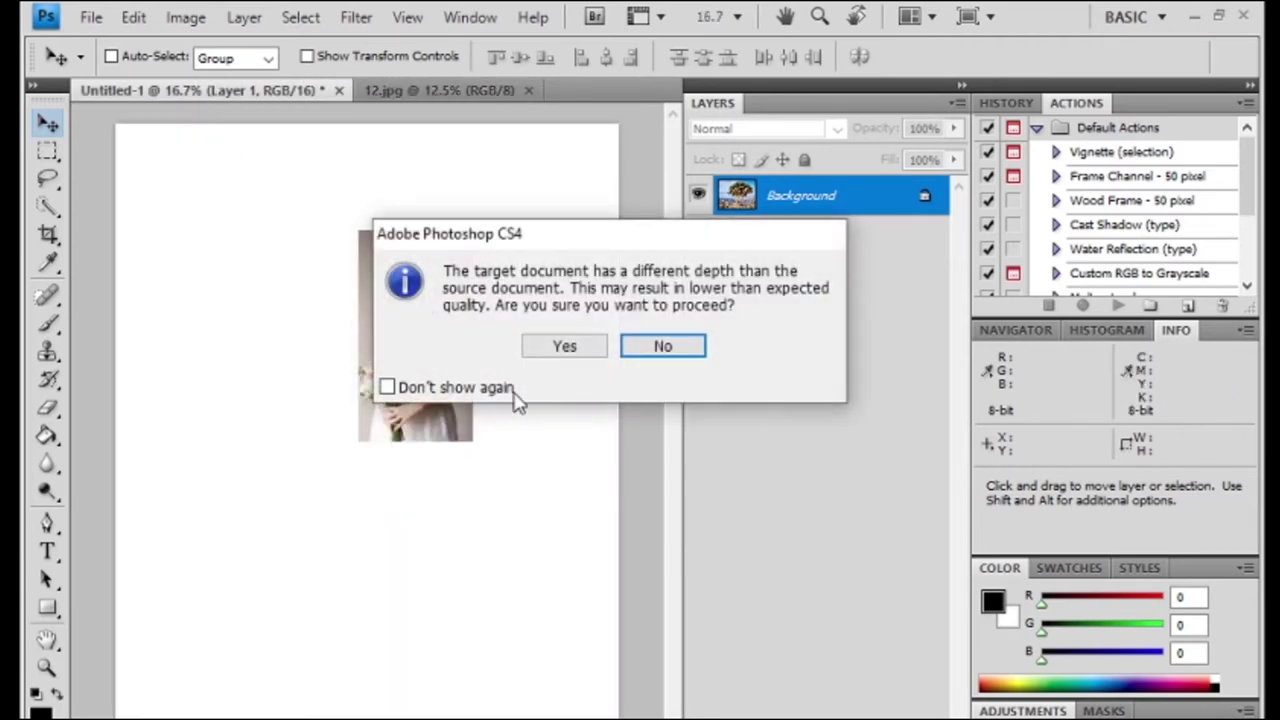
click(585, 343)
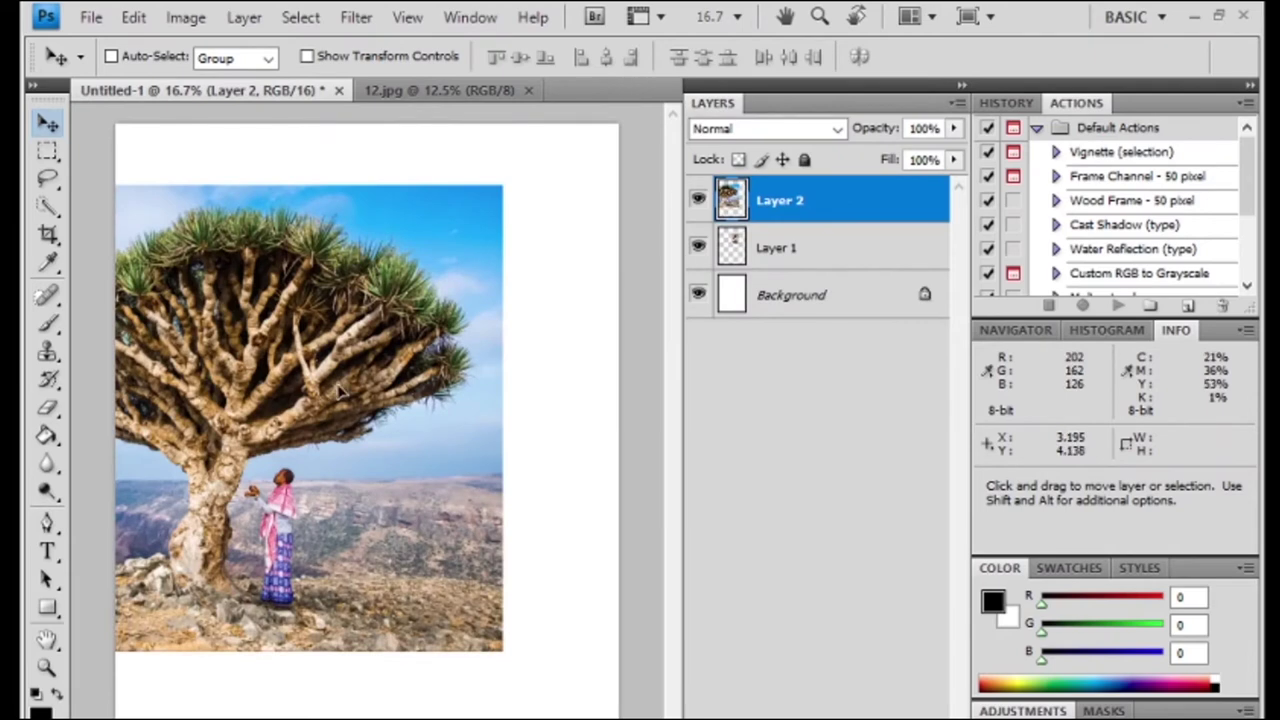
drag(342, 352, 450, 388)
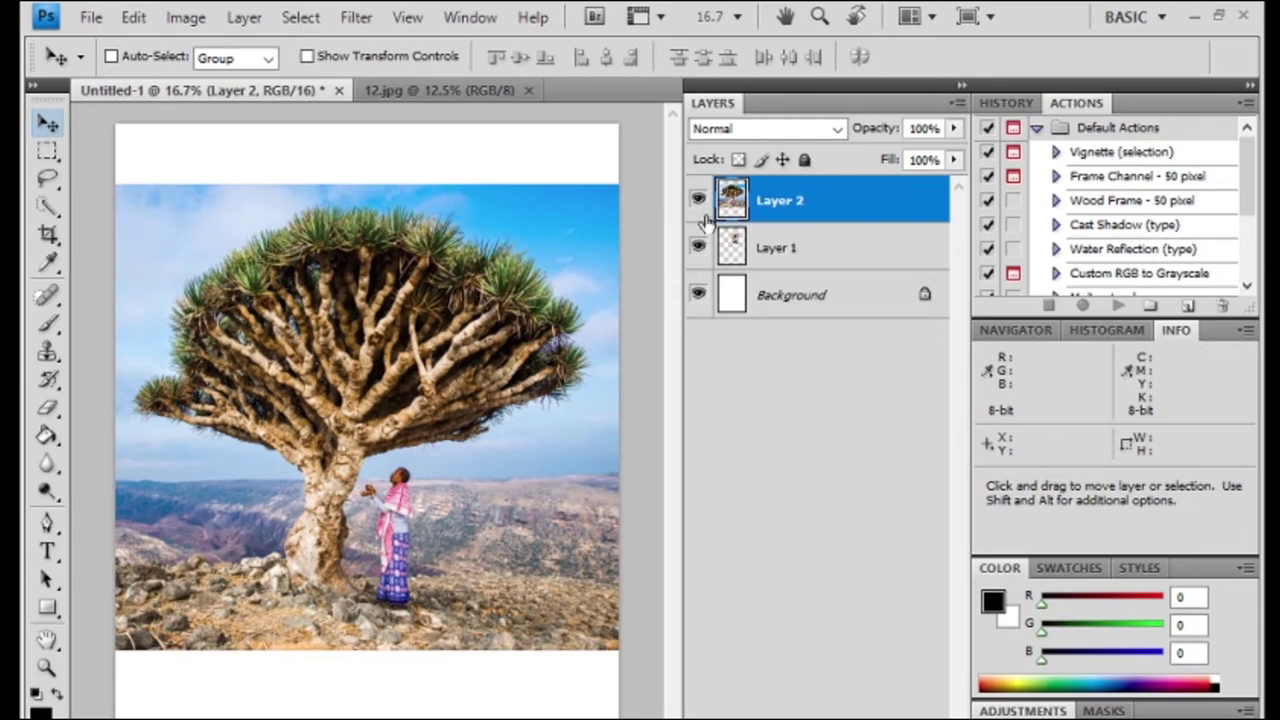
Stack the bride Layer 1 above the tree layer and shift it down beside the trunk.
click(699, 201)
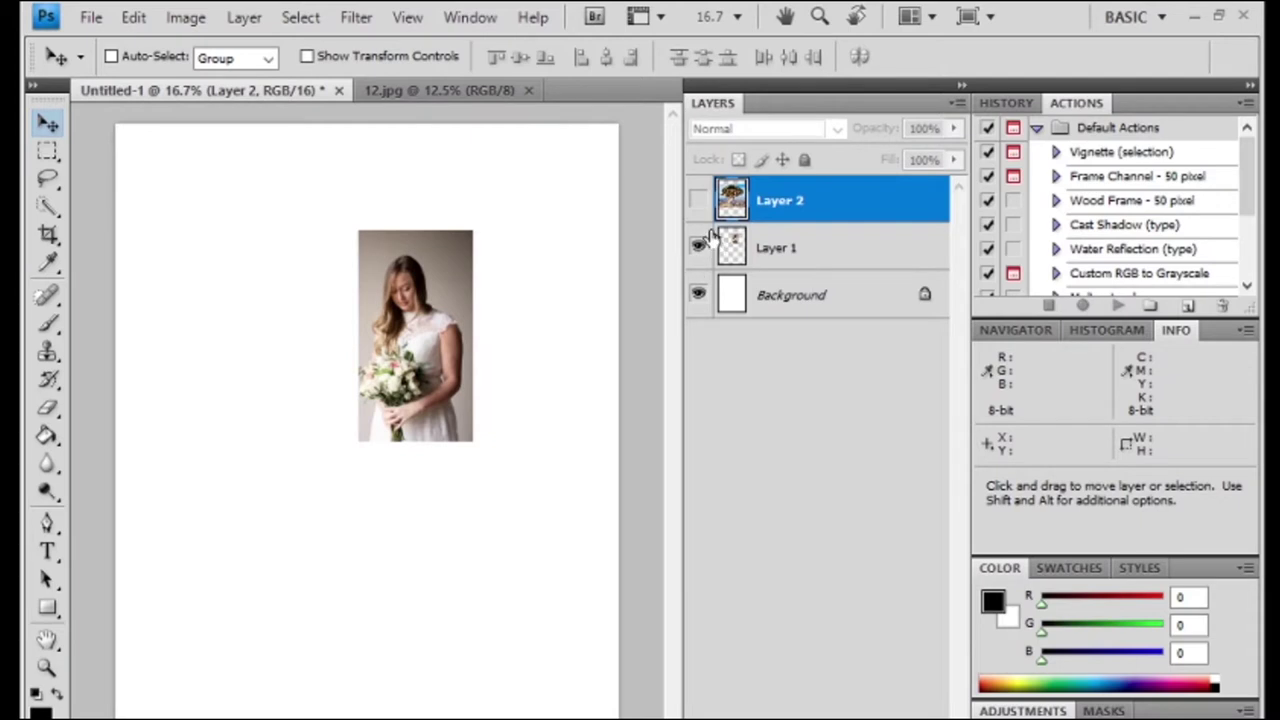
click(699, 201)
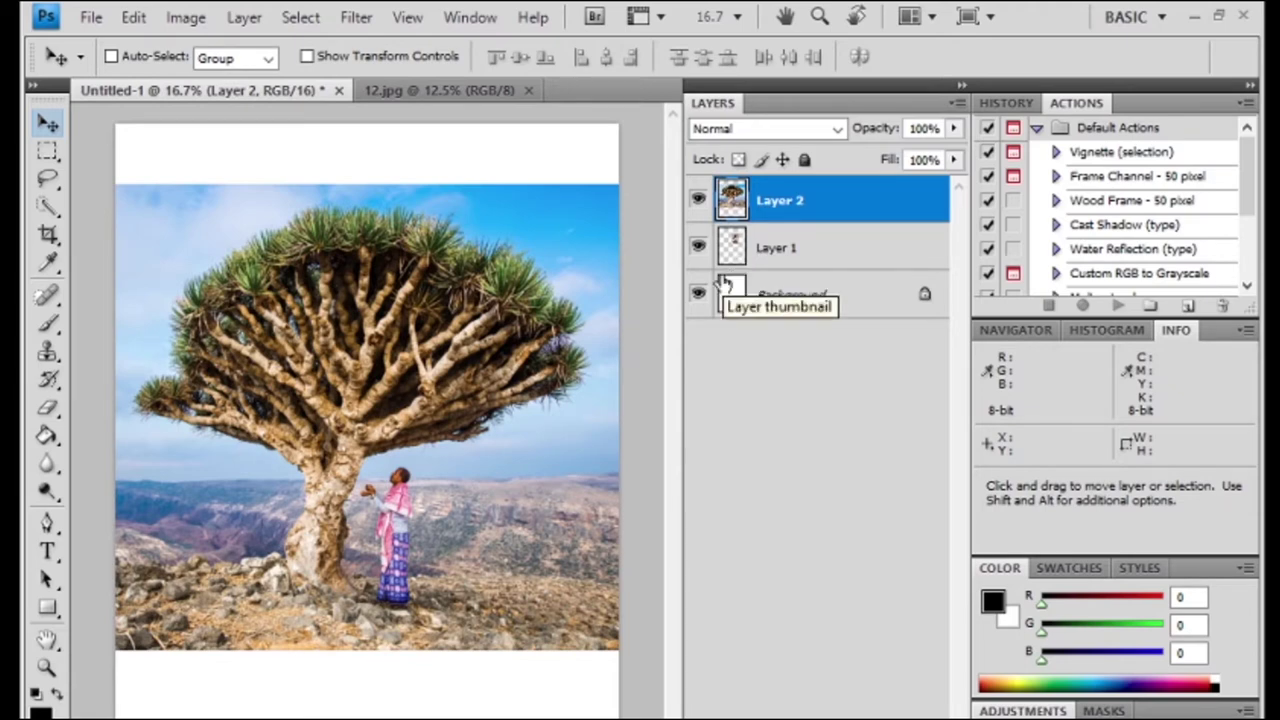
click(787, 258)
drag(787, 258, 802, 200)
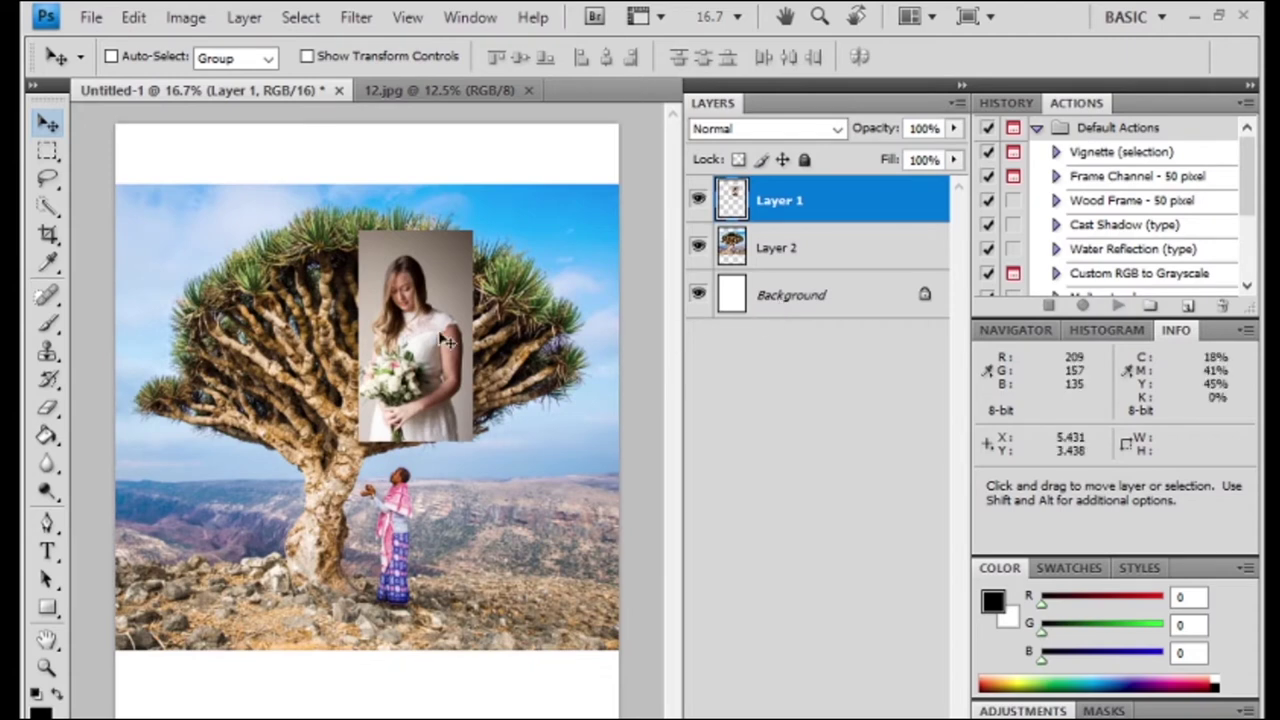
drag(418, 348, 409, 536)
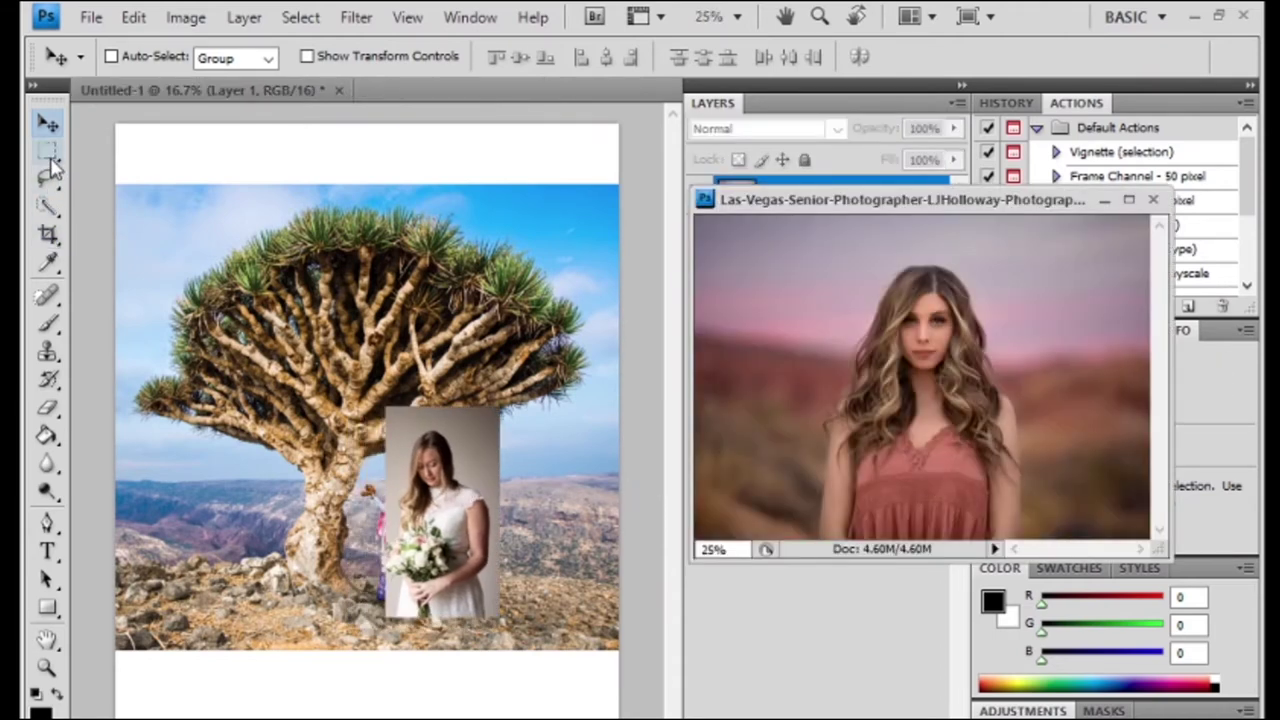
Copy a rectangular crop of the woman in the pink top into the tree document as Layer 3.
click(48, 152)
click(150, 149)
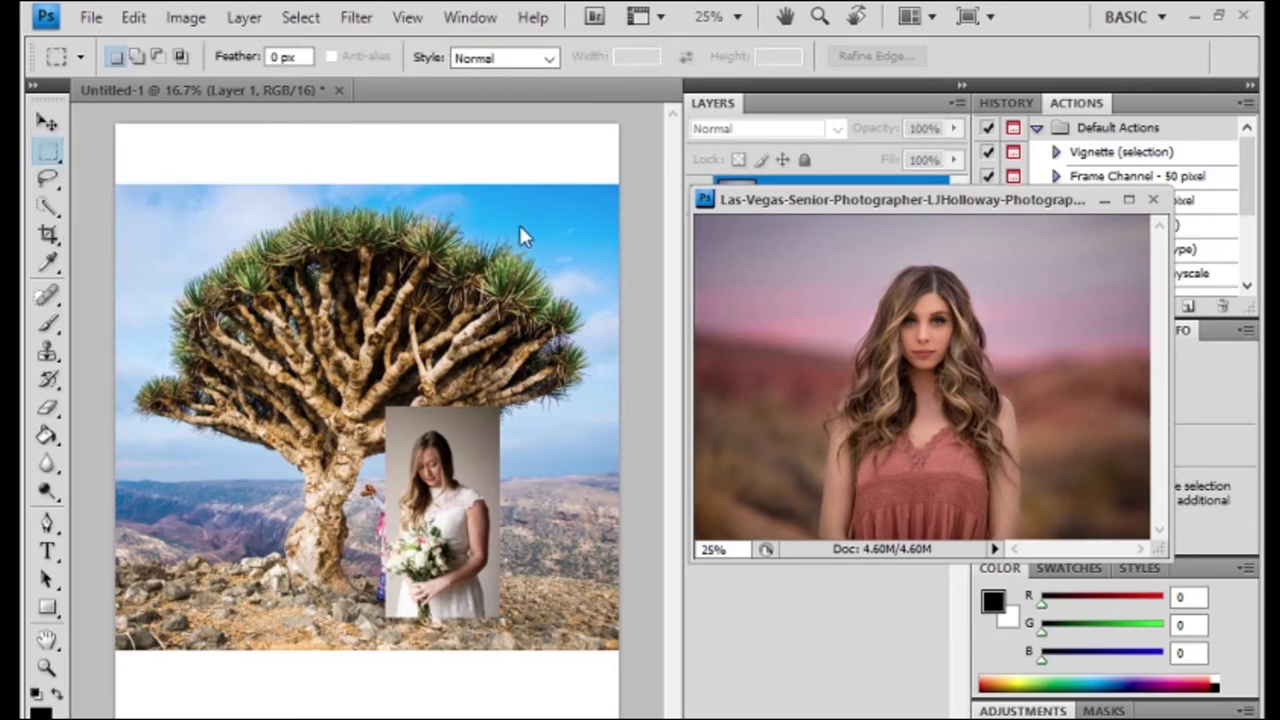
drag(768, 228, 1095, 533)
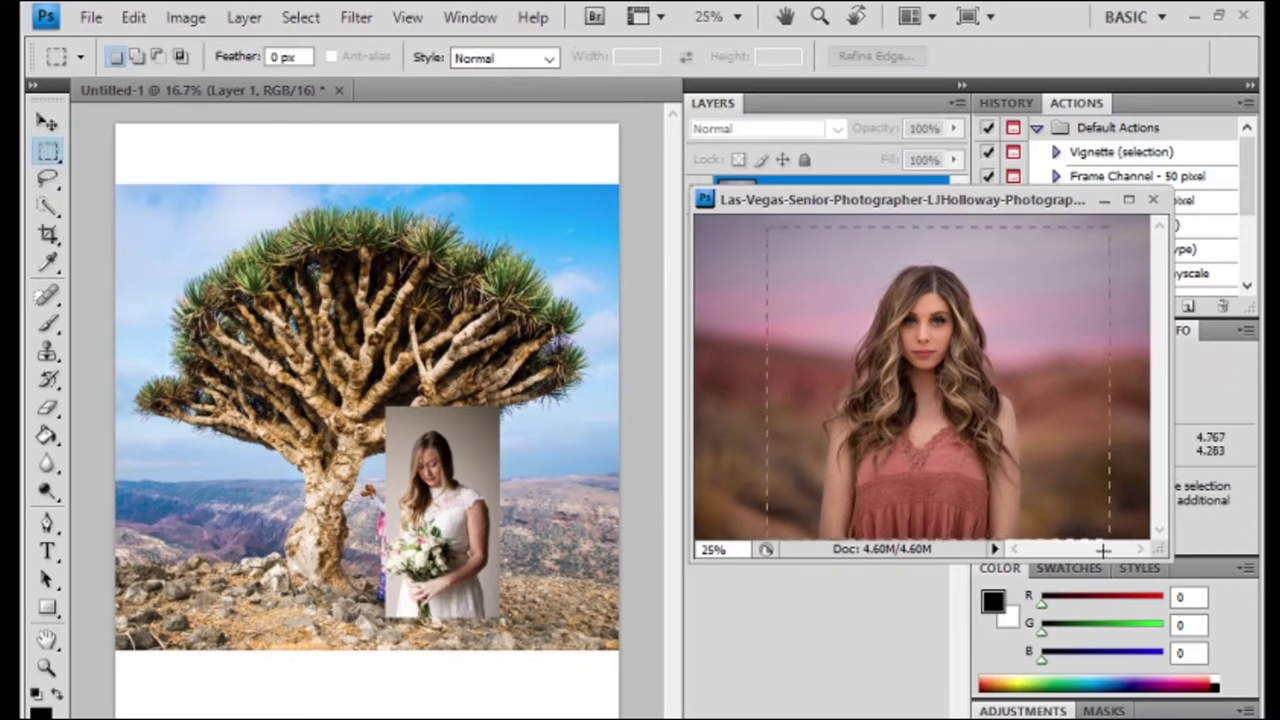
key(v)
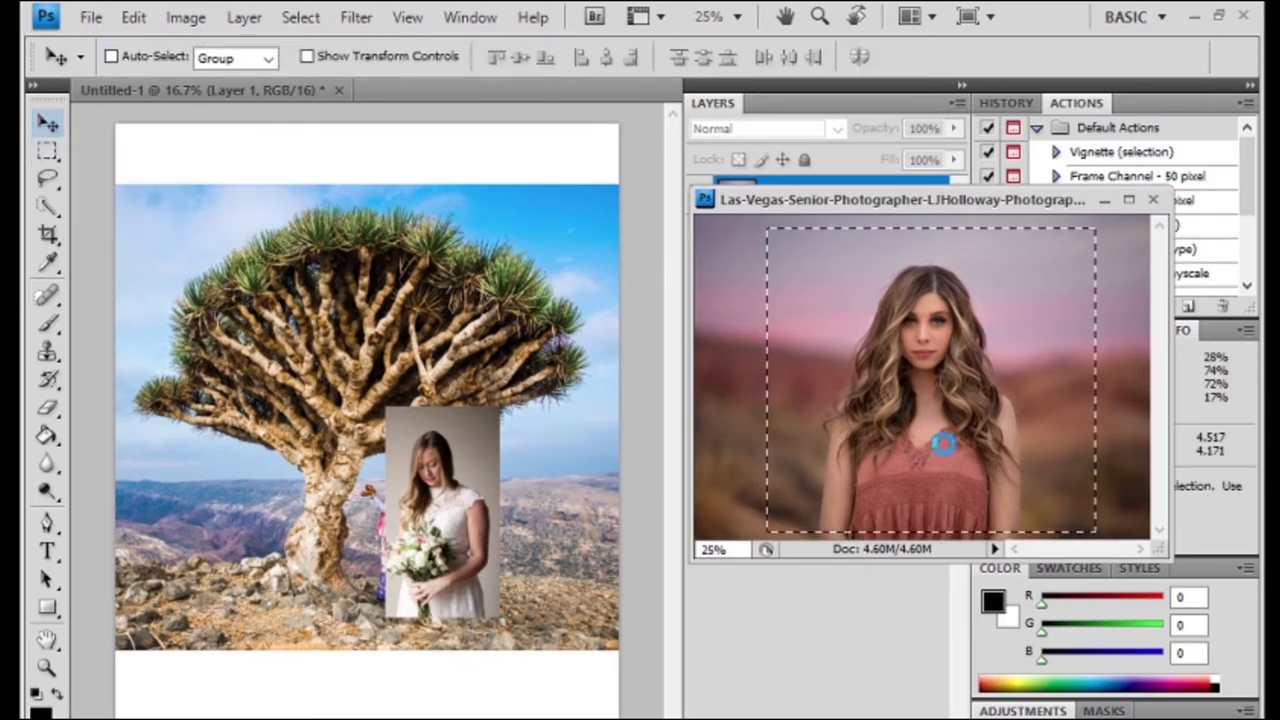
mouse_move(943, 440)
mouse_down()
mouse_move(272, 562)
mouse_move(262, 540)
mouse_up()
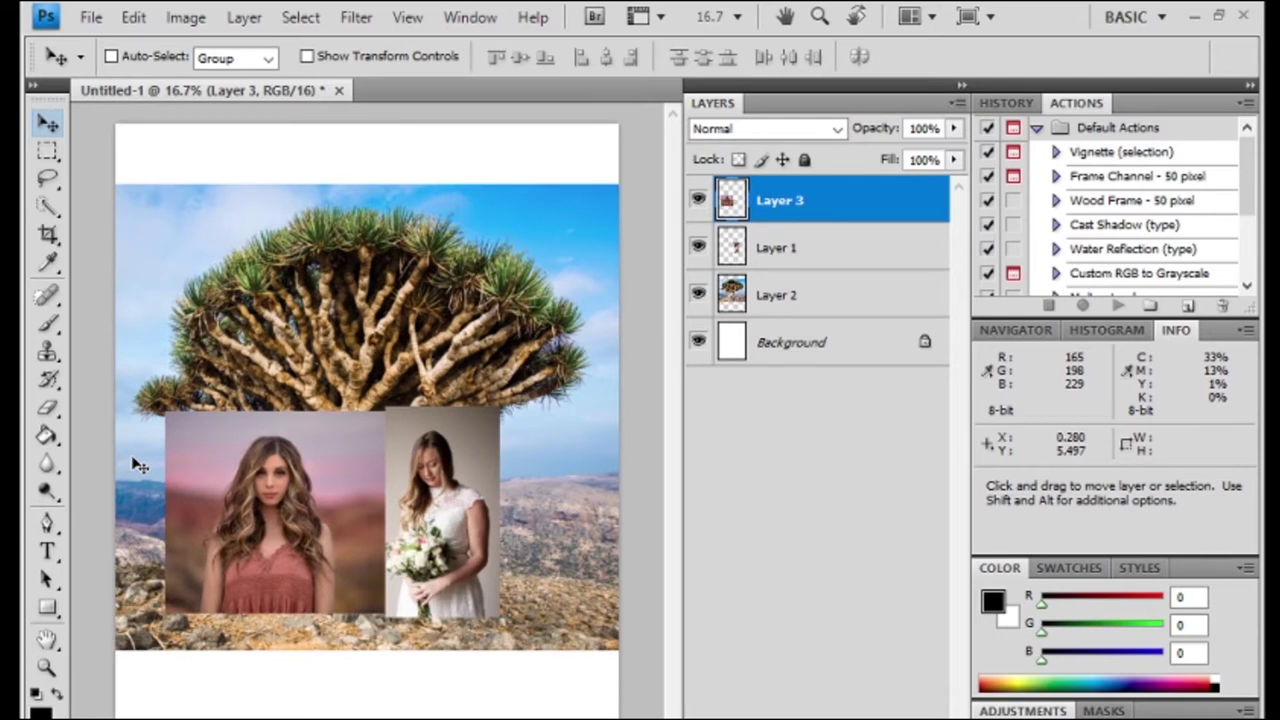
Set up the Eraser with a 114 px master diameter.
click(50, 409)
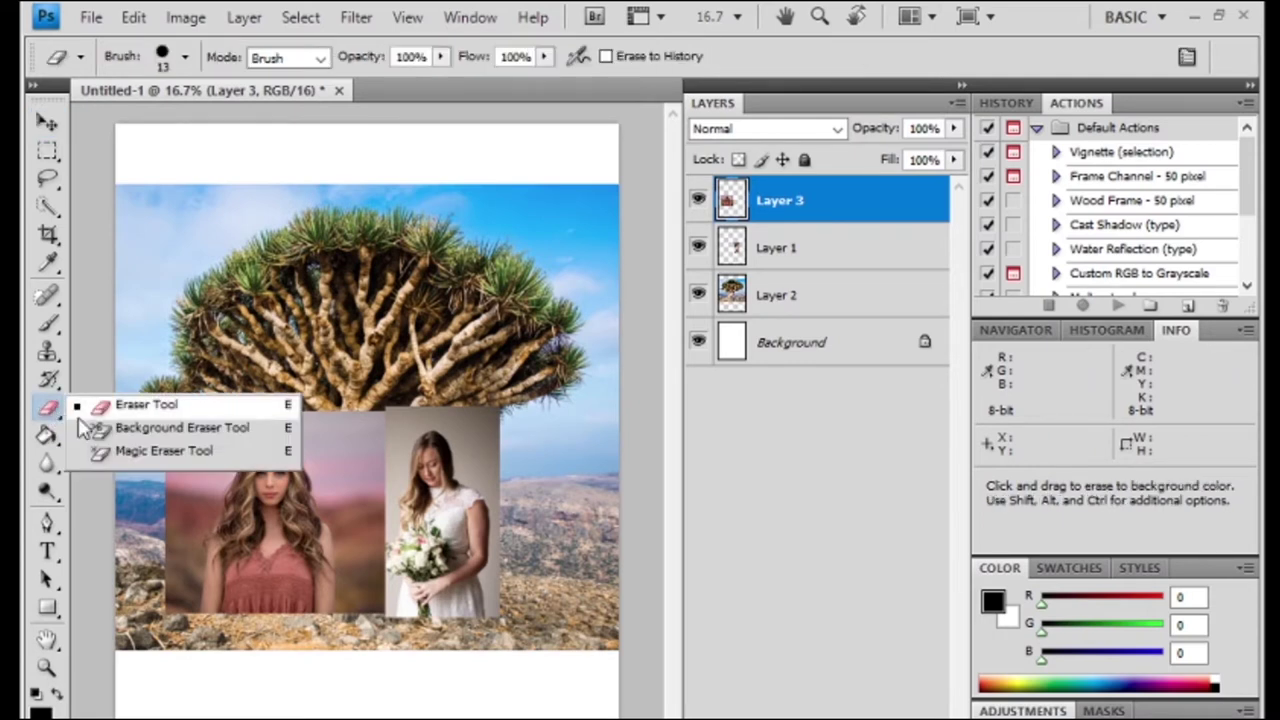
click(143, 405)
right_click(213, 433)
drag(252, 483, 382, 495)
click(194, 434)
Erase the left edges of the pink-top portrait and the bride, then hide Layer 3.
mouse_move(185, 425)
mouse_down()
mouse_move(198, 517)
mouse_move(180, 590)
mouse_up()
mouse_move(365, 420)
mouse_down()
mouse_move(376, 453)
mouse_move(392, 425)
mouse_move(360, 565)
mouse_move(362, 450)
mouse_move(355, 520)
mouse_move(322, 440)
mouse_move(348, 417)
mouse_up()
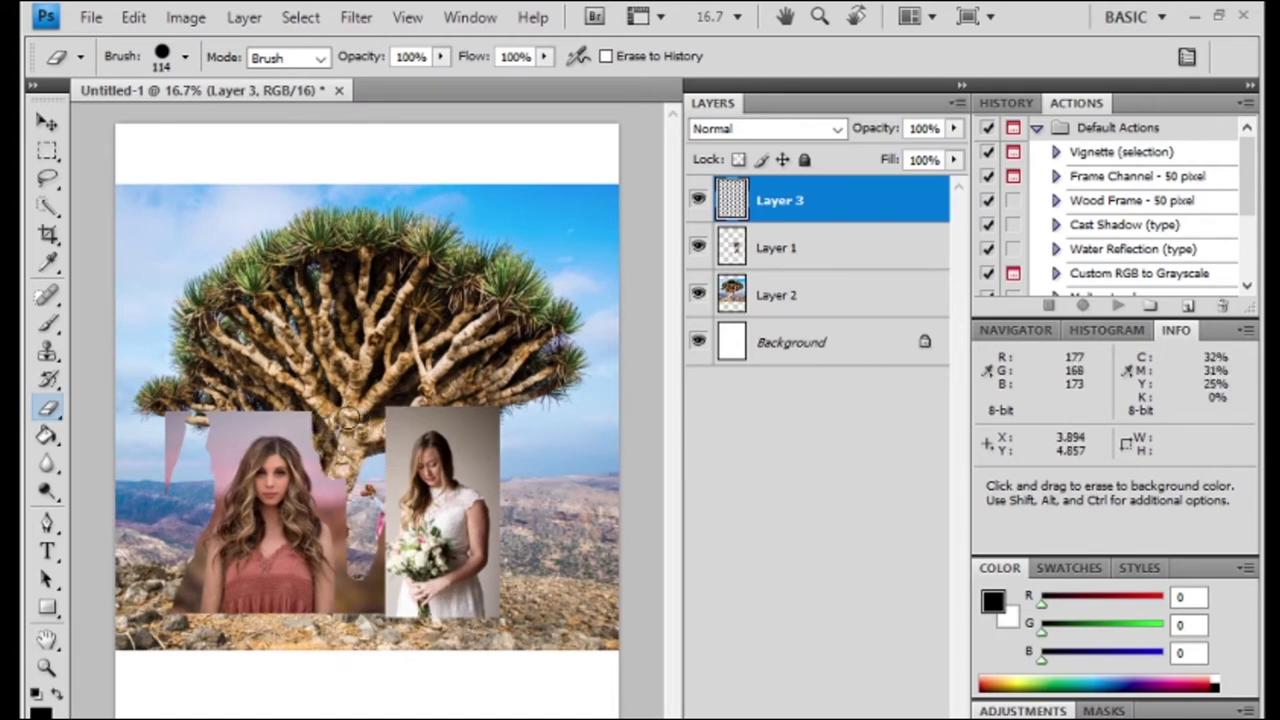
click(768, 298)
click(780, 250)
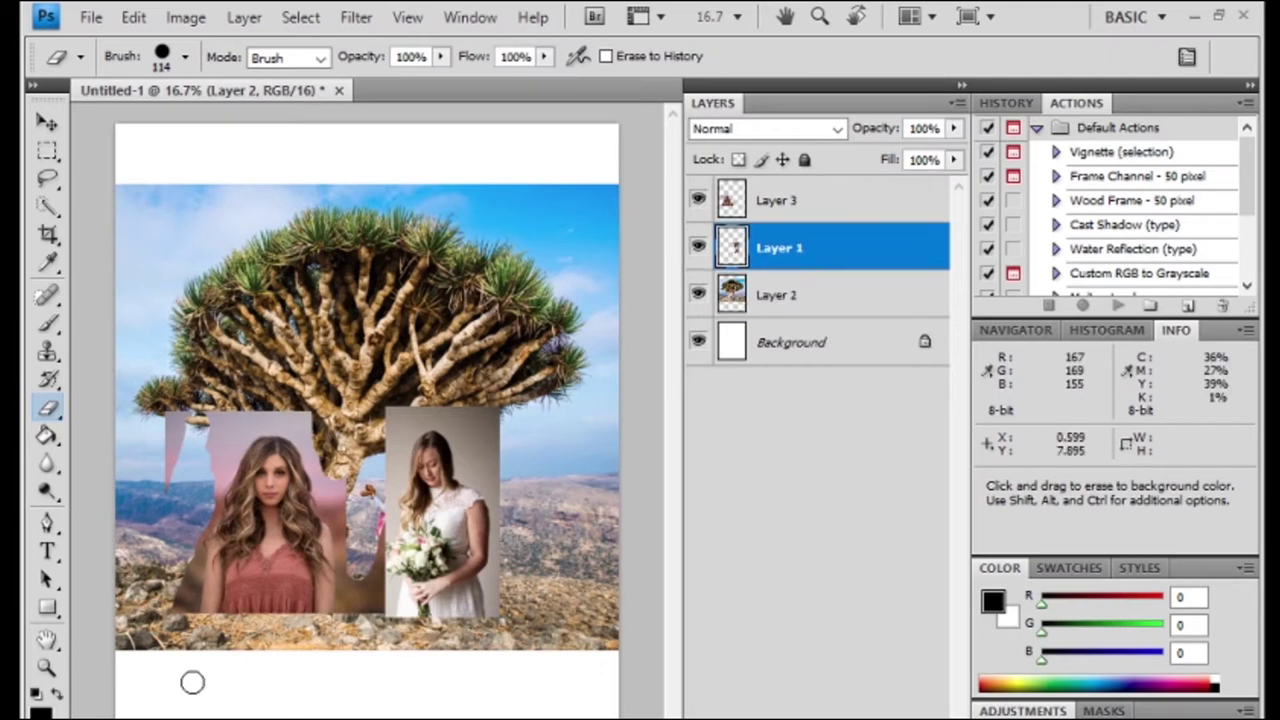
mouse_move(380, 410)
mouse_down()
mouse_move(397, 445)
mouse_move(375, 640)
mouse_move(415, 420)
mouse_move(500, 420)
mouse_move(470, 430)
mouse_move(497, 451)
mouse_move(468, 445)
mouse_up()
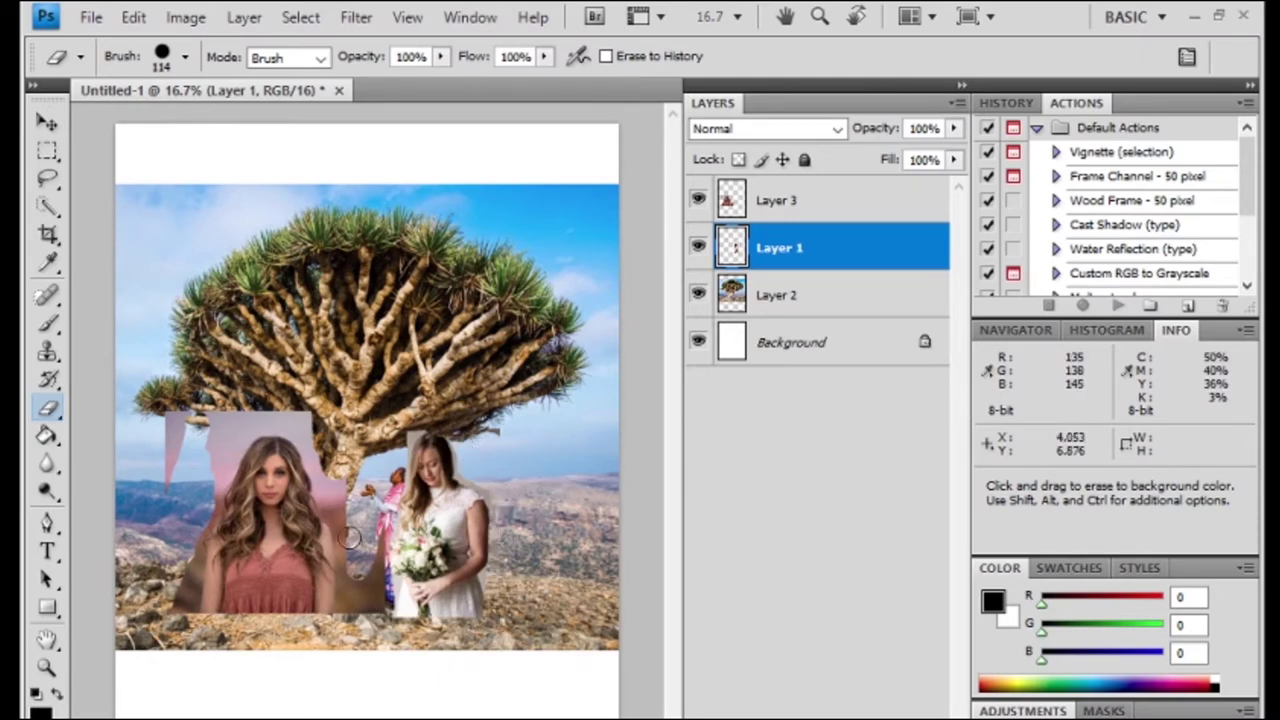
click(698, 200)
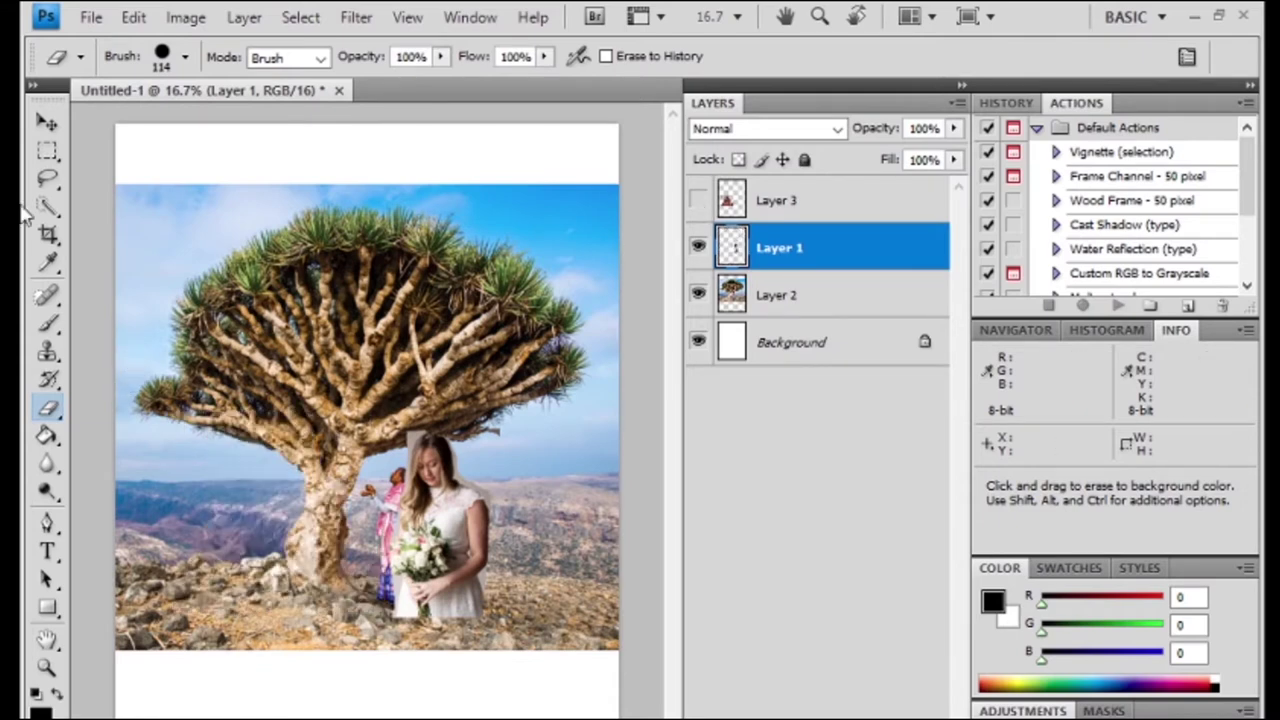
click(47, 121)
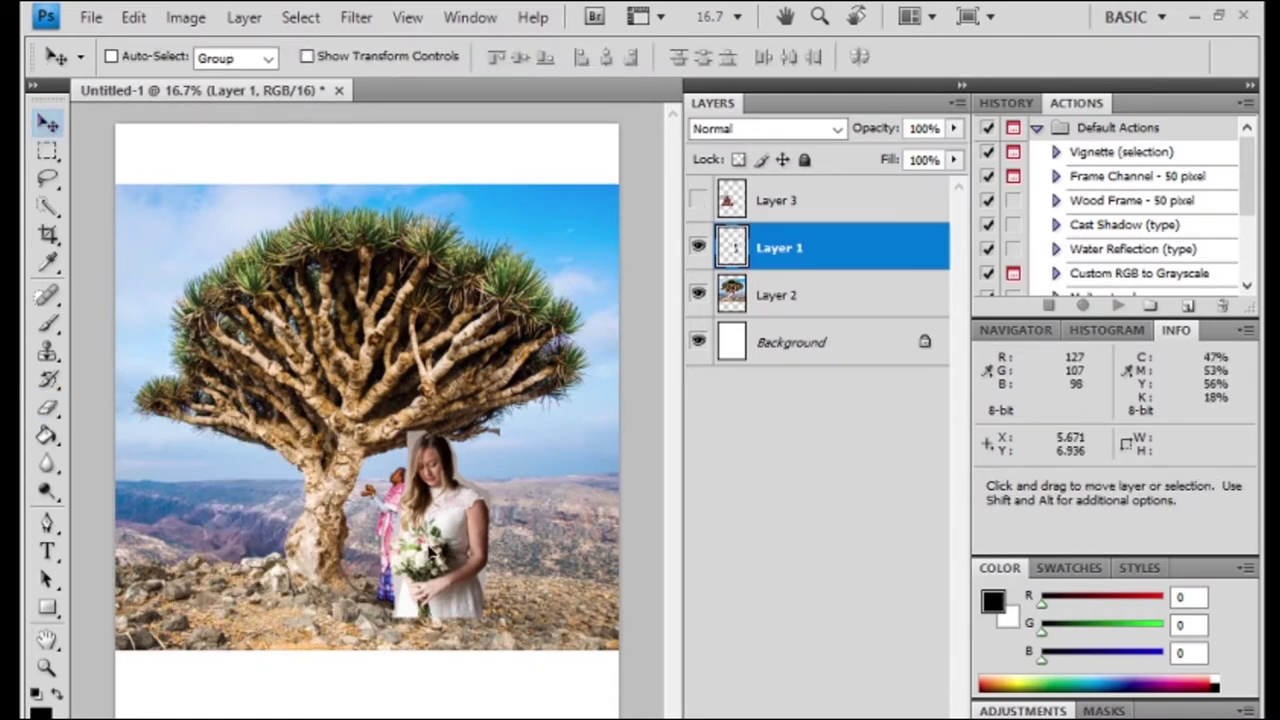
Move the bride left in front of the trunk and scale it up to about 250%.
mouse_move(492, 530)
mouse_down()
mouse_move(256, 530)
mouse_move(258, 500)
mouse_move(307, 510)
mouse_move(135, 510)
mouse_up()
click(399, 58)
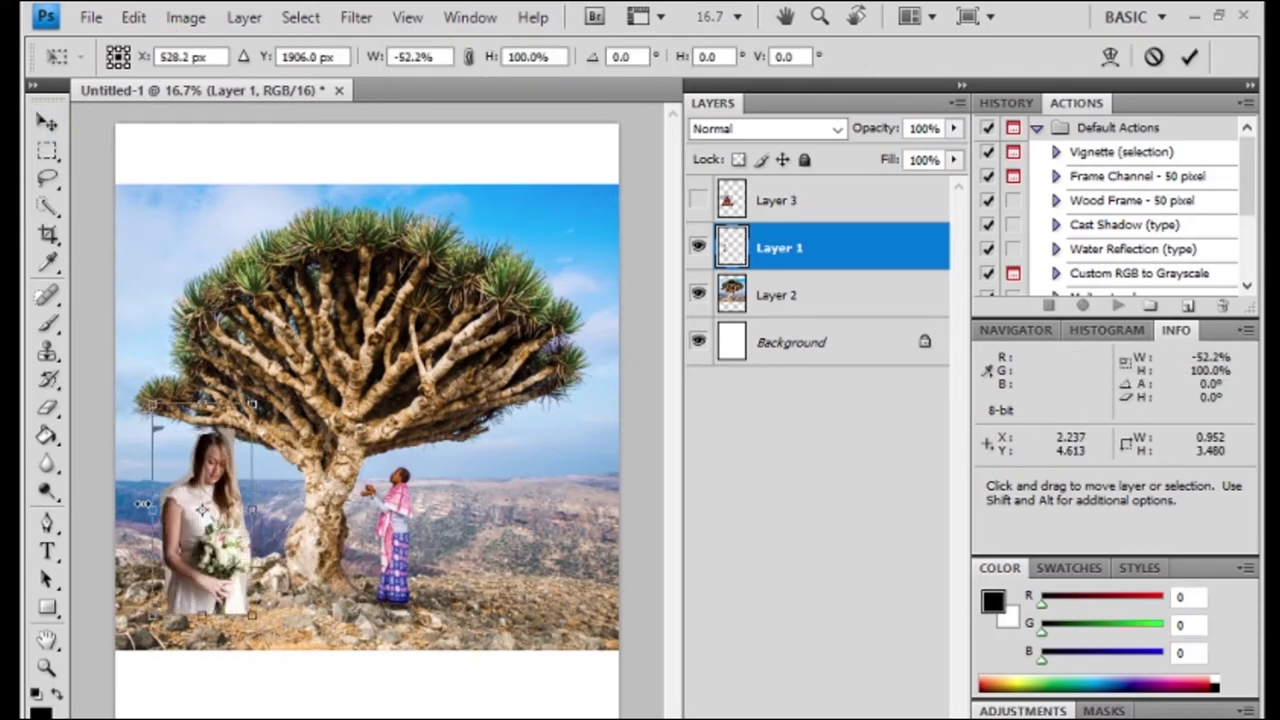
drag(283, 513, 378, 498)
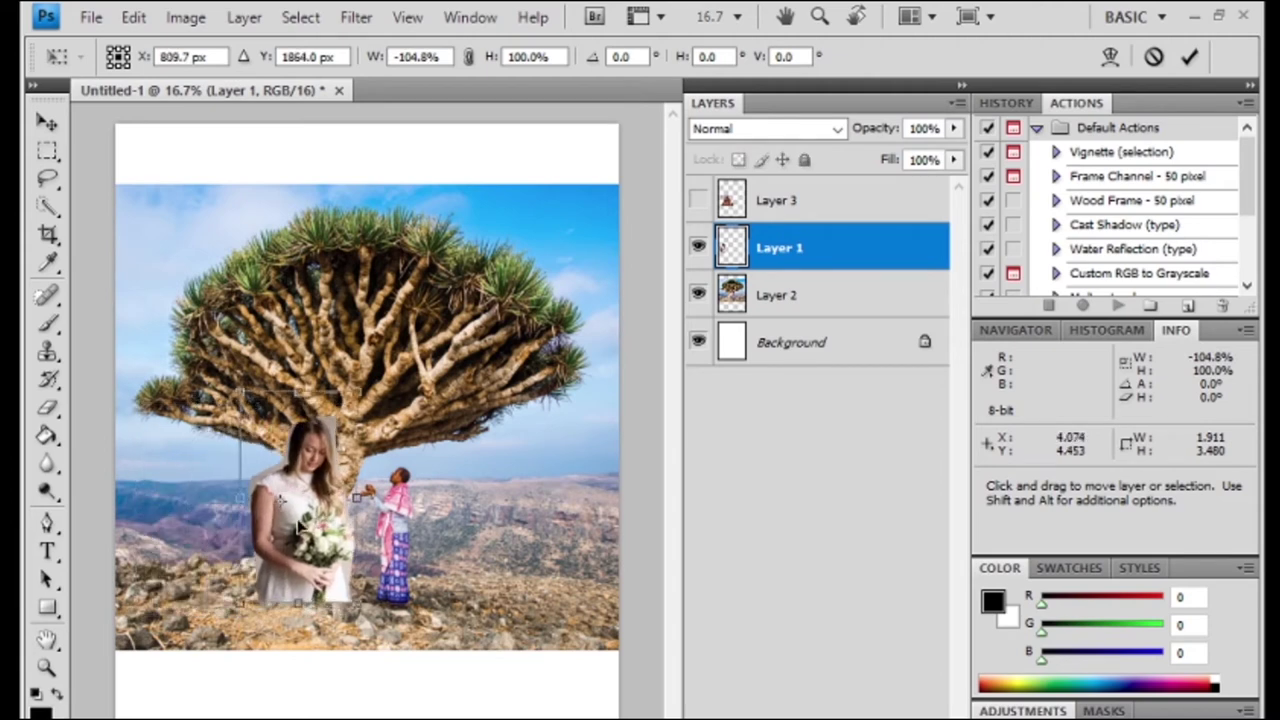
drag(423, 599, 425, 508)
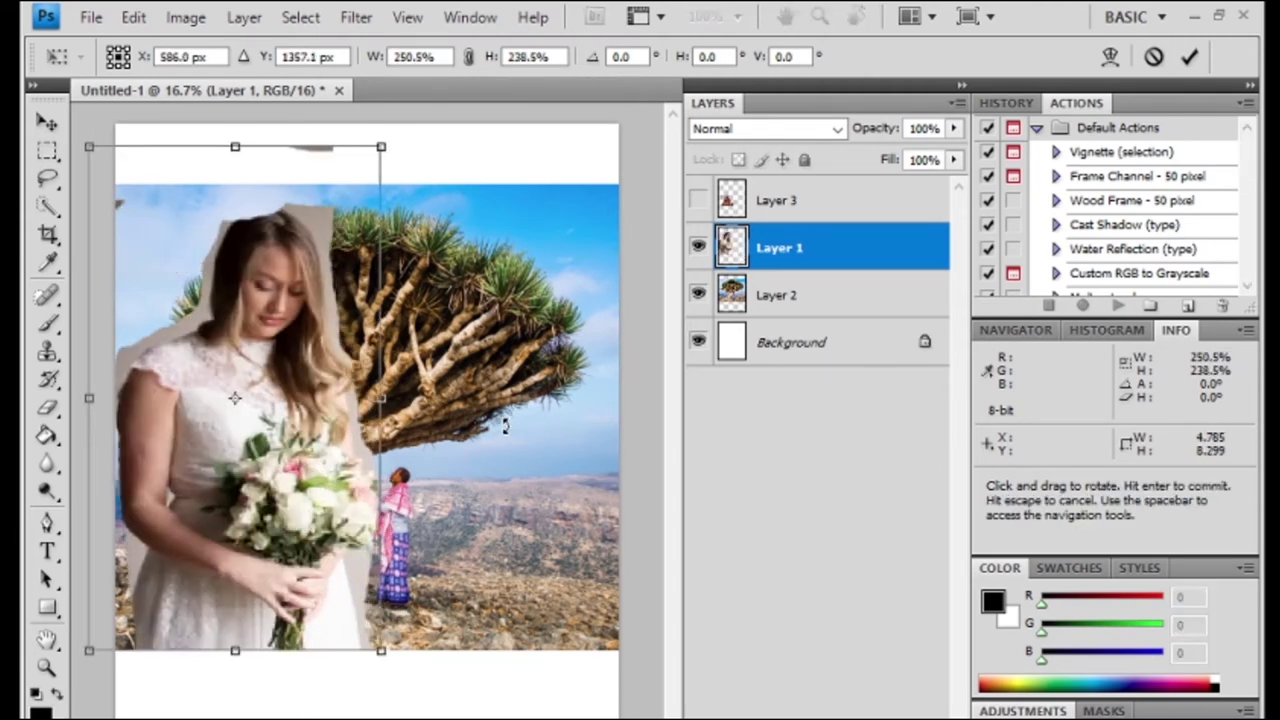
key(v)
click(534, 333)
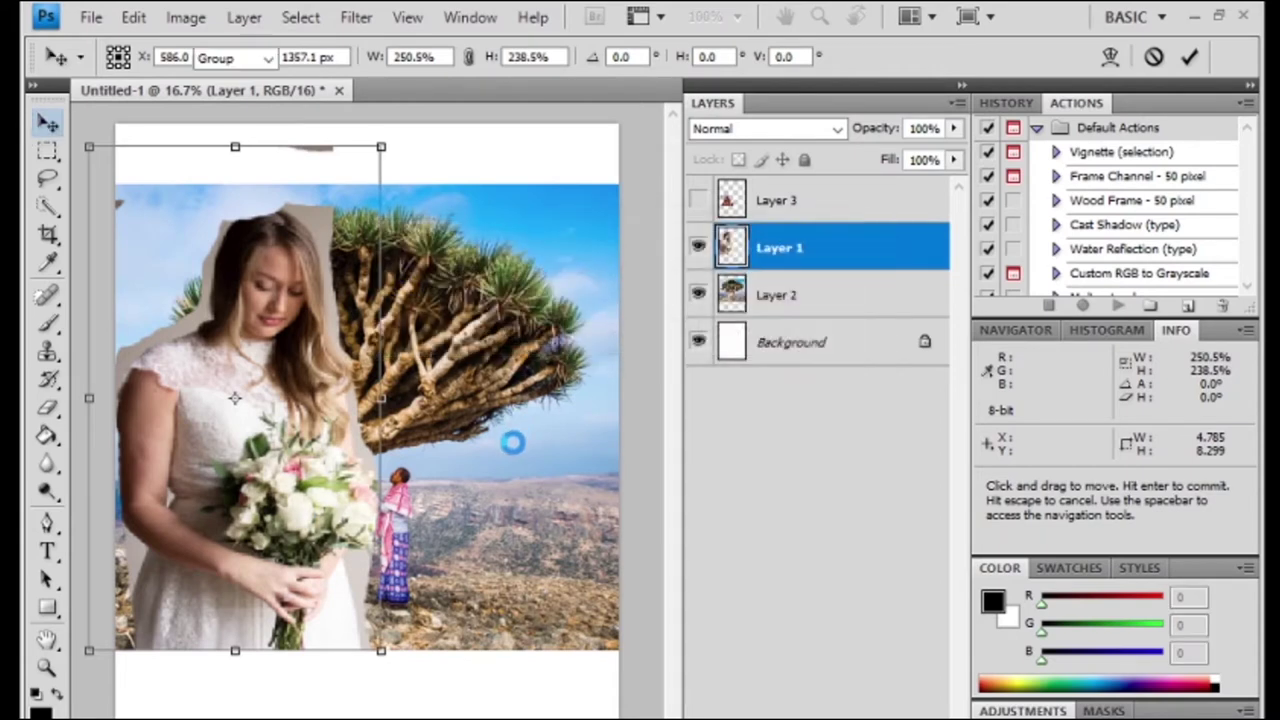
click(512, 442)
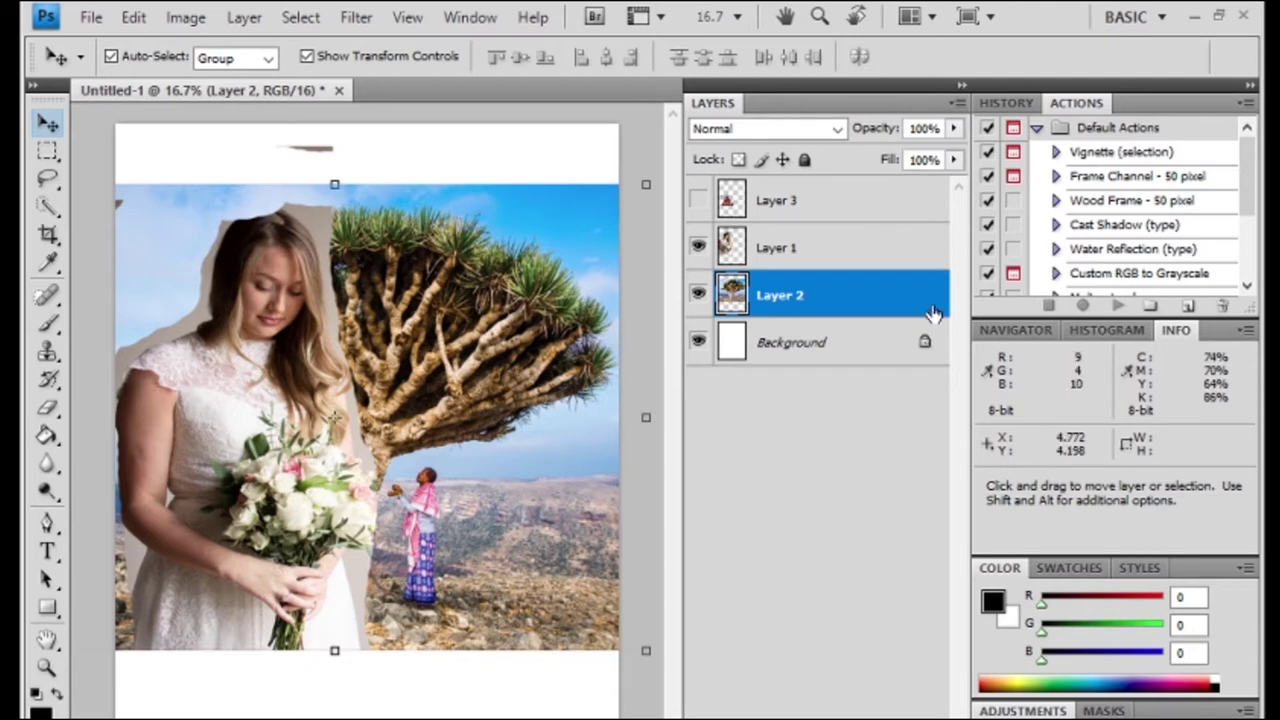
Hide the bride layer and erase a white streak down the tree trunk on Layer 2.
click(47, 407)
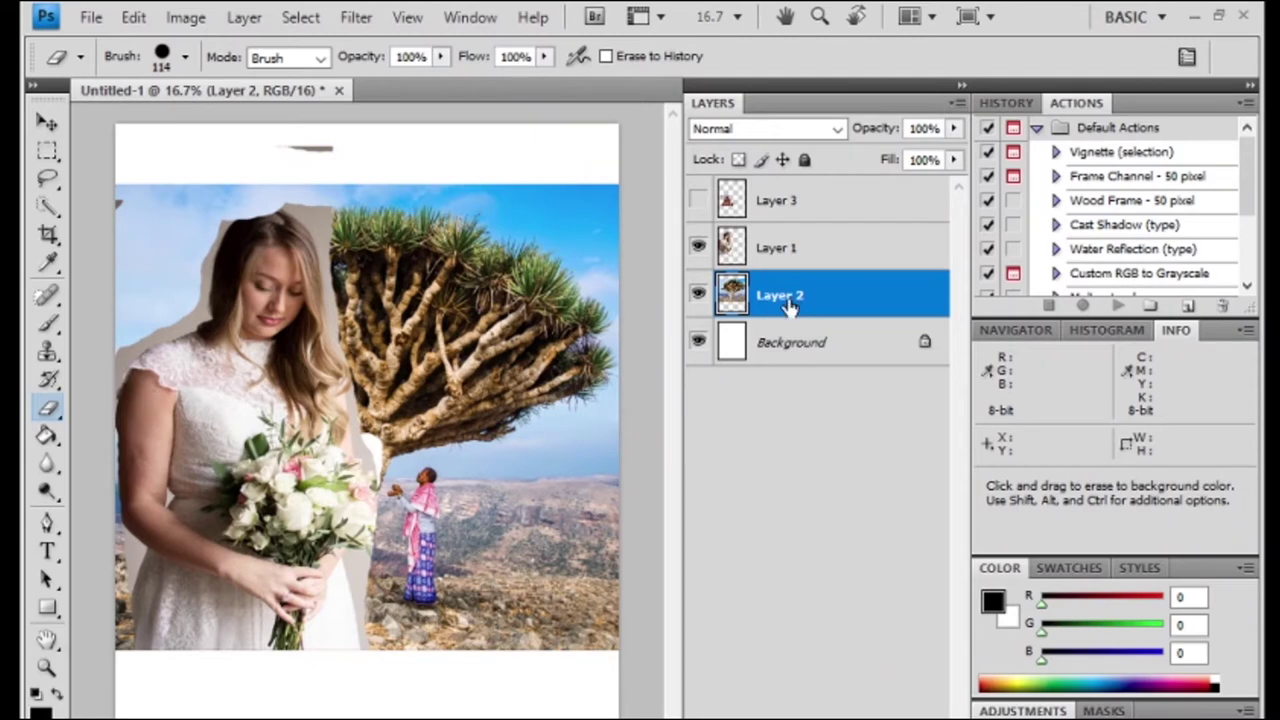
click(697, 247)
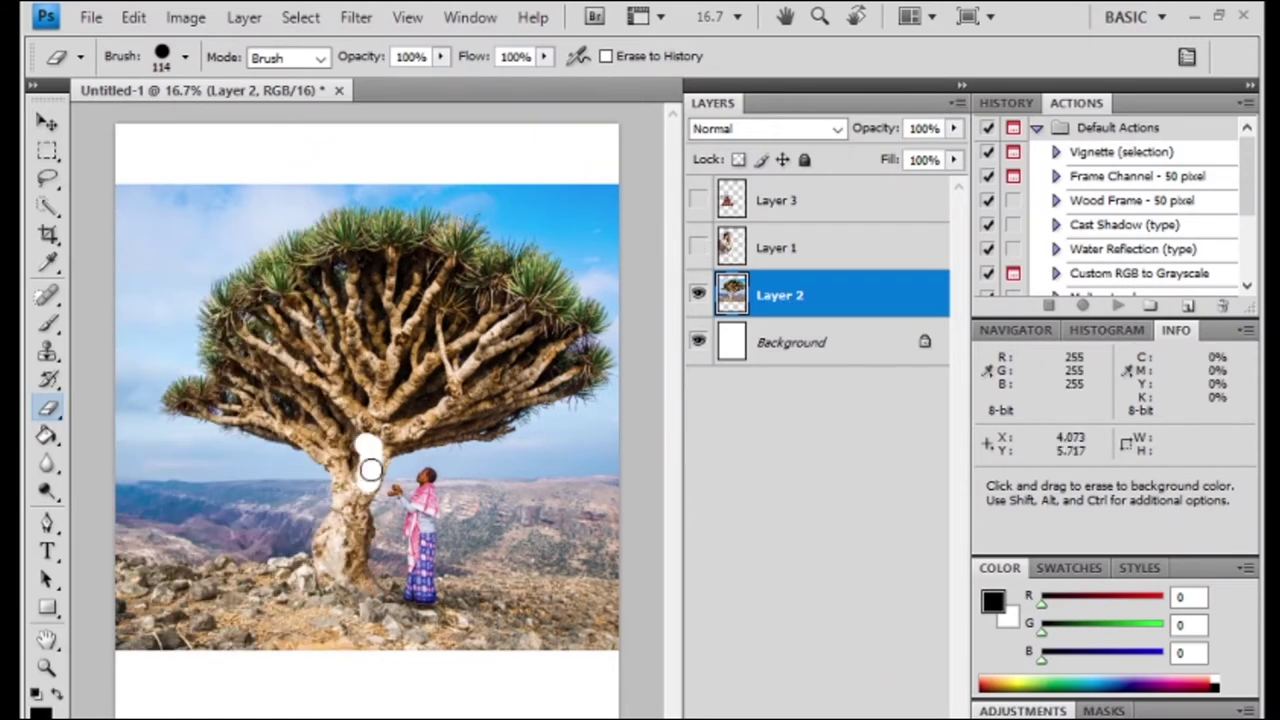
mouse_move(373, 461)
mouse_down()
mouse_move(343, 537)
mouse_move(347, 588)
mouse_up()
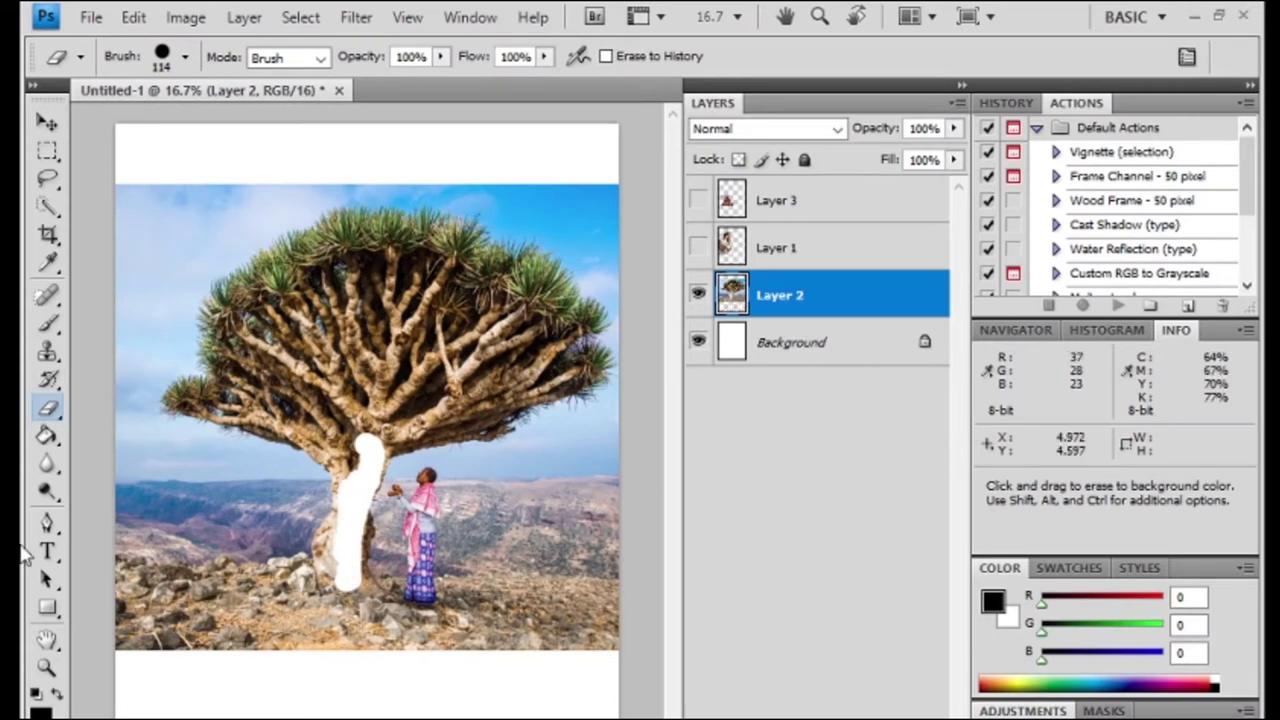
Pick red with the Paint Bucket and fill the Background layer red.
click(781, 357)
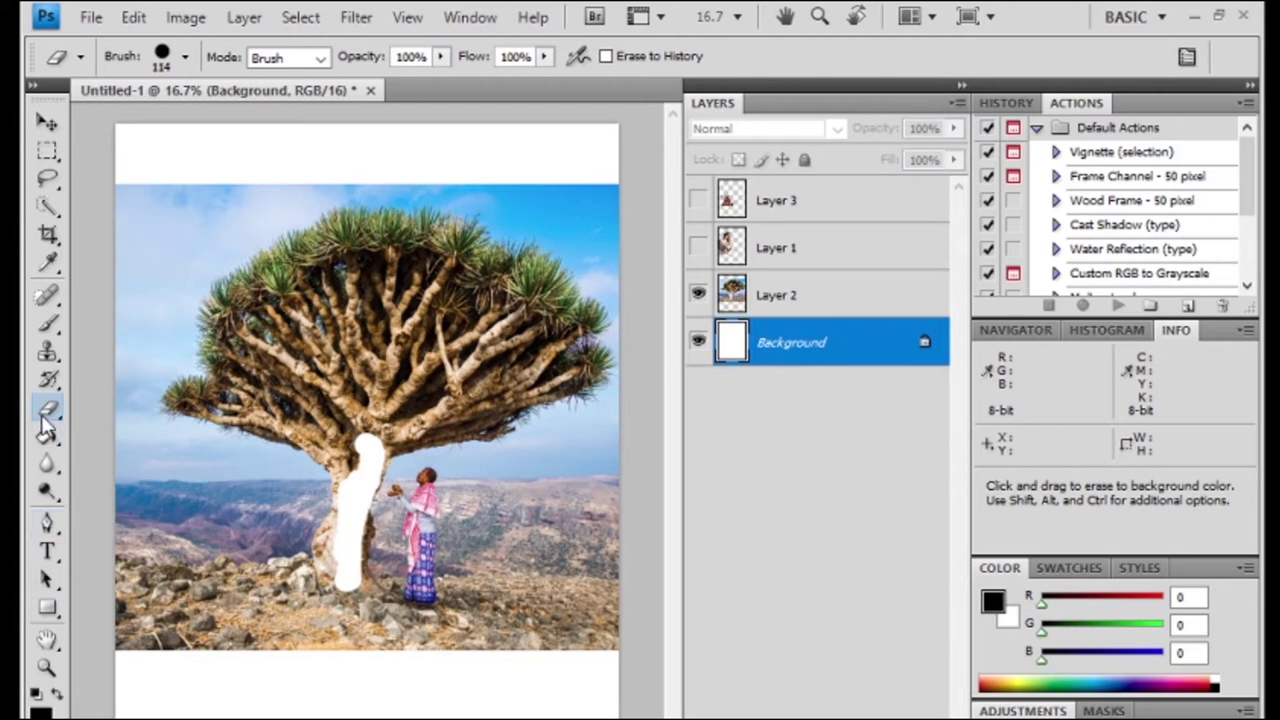
drag(48, 440, 90, 455)
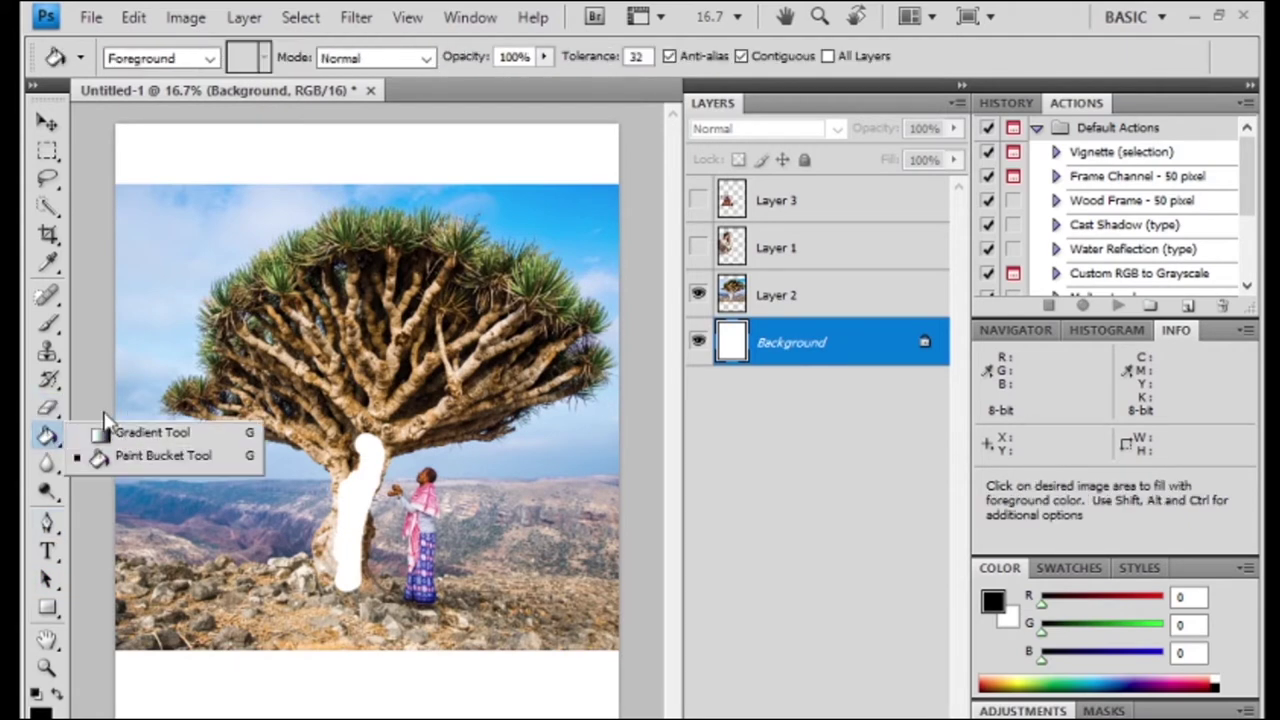
click(48, 714)
drag(911, 229, 946, 216)
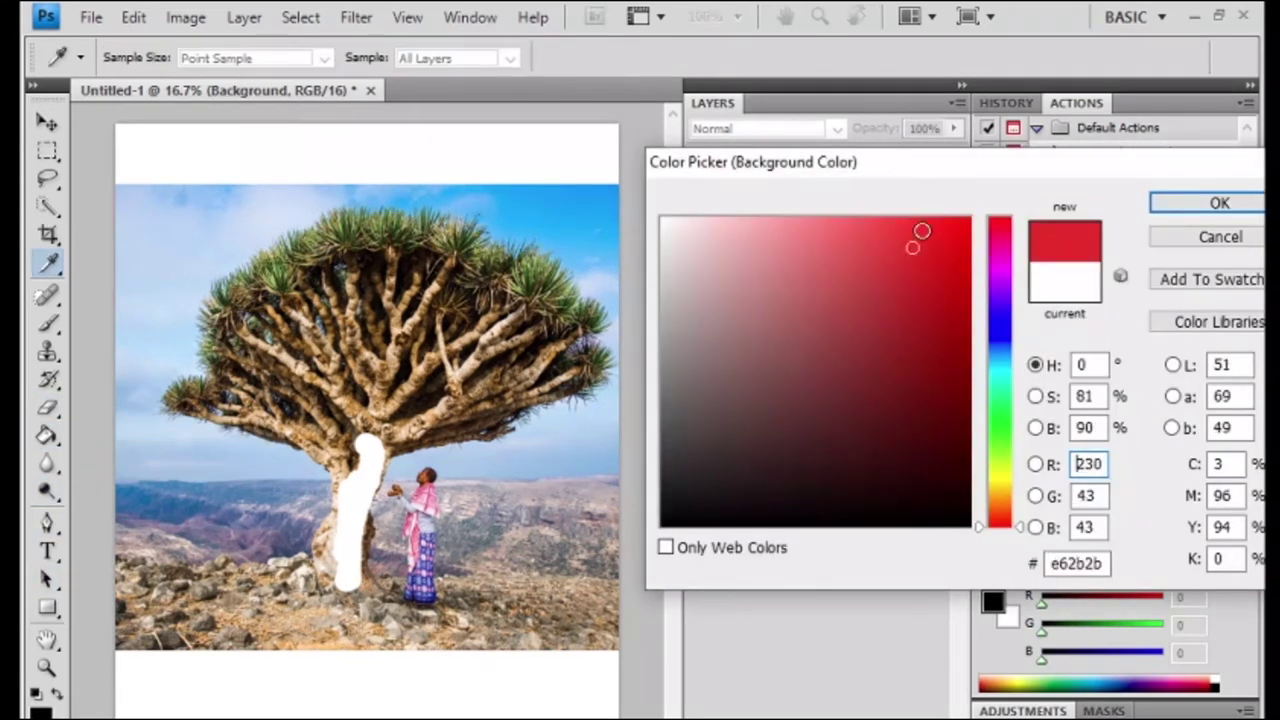
click(1160, 205)
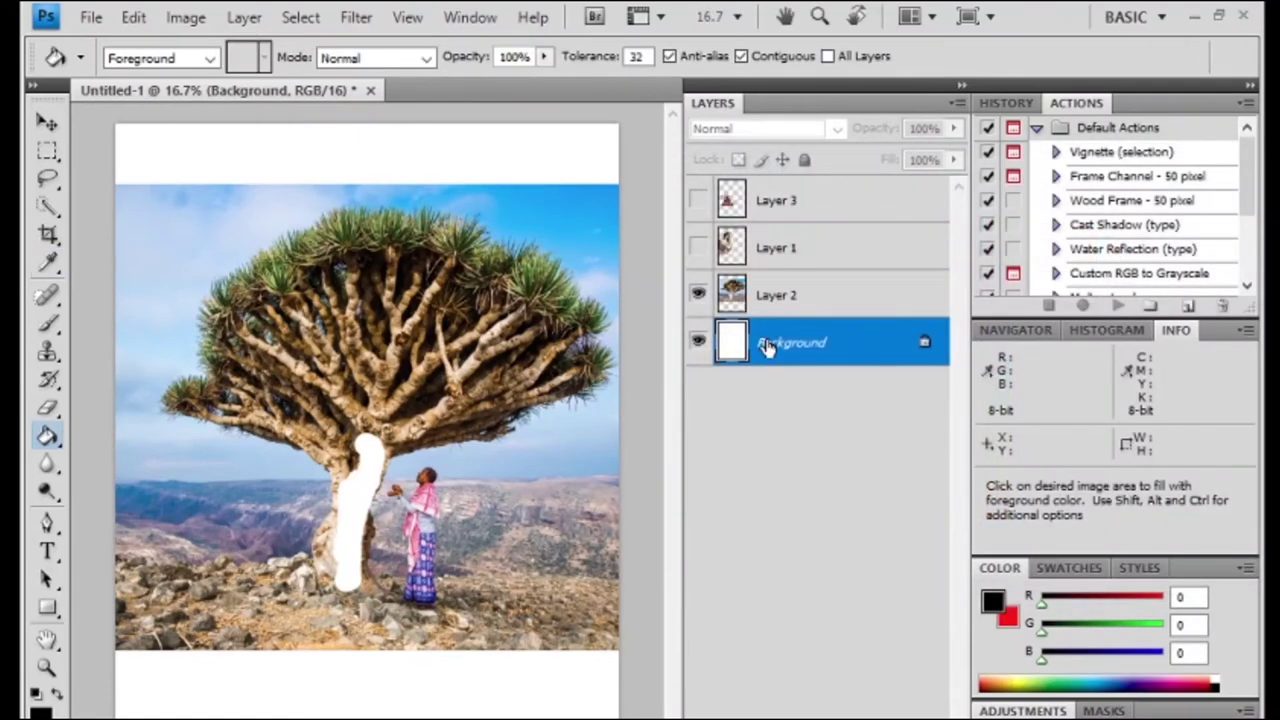
click(258, 712)
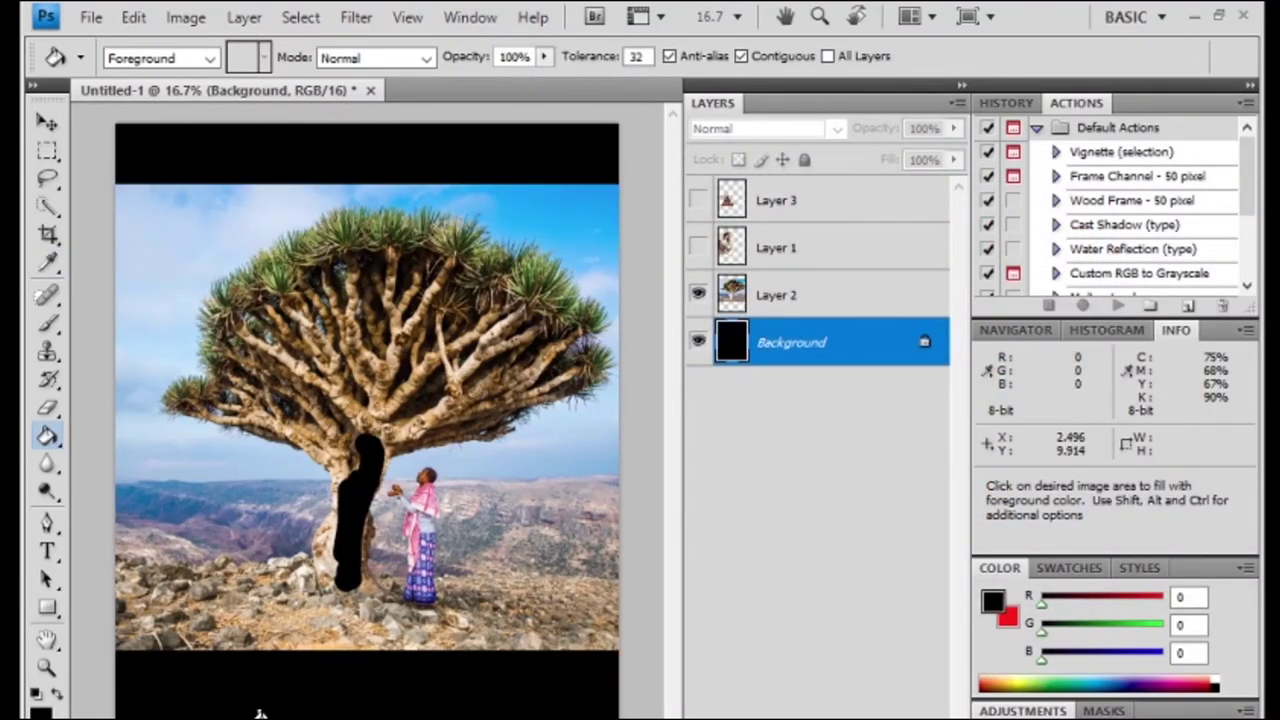
key(ctrl+z)
click(57, 693)
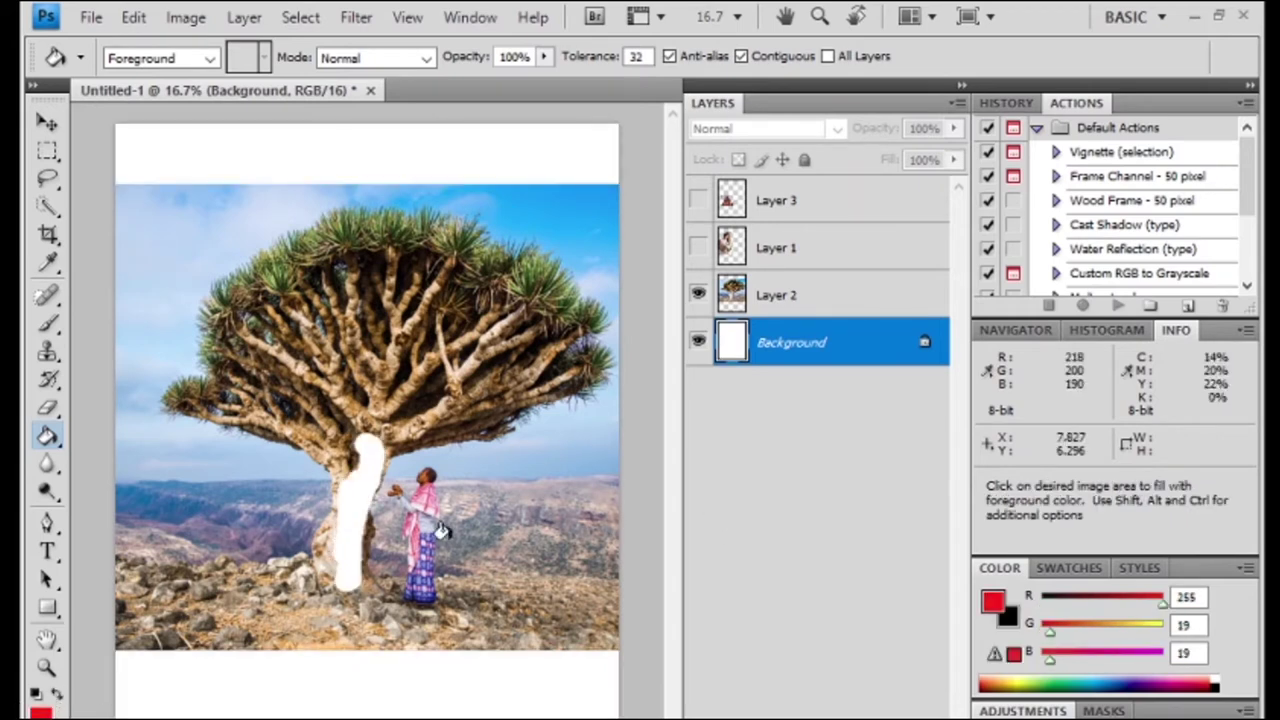
click(476, 708)
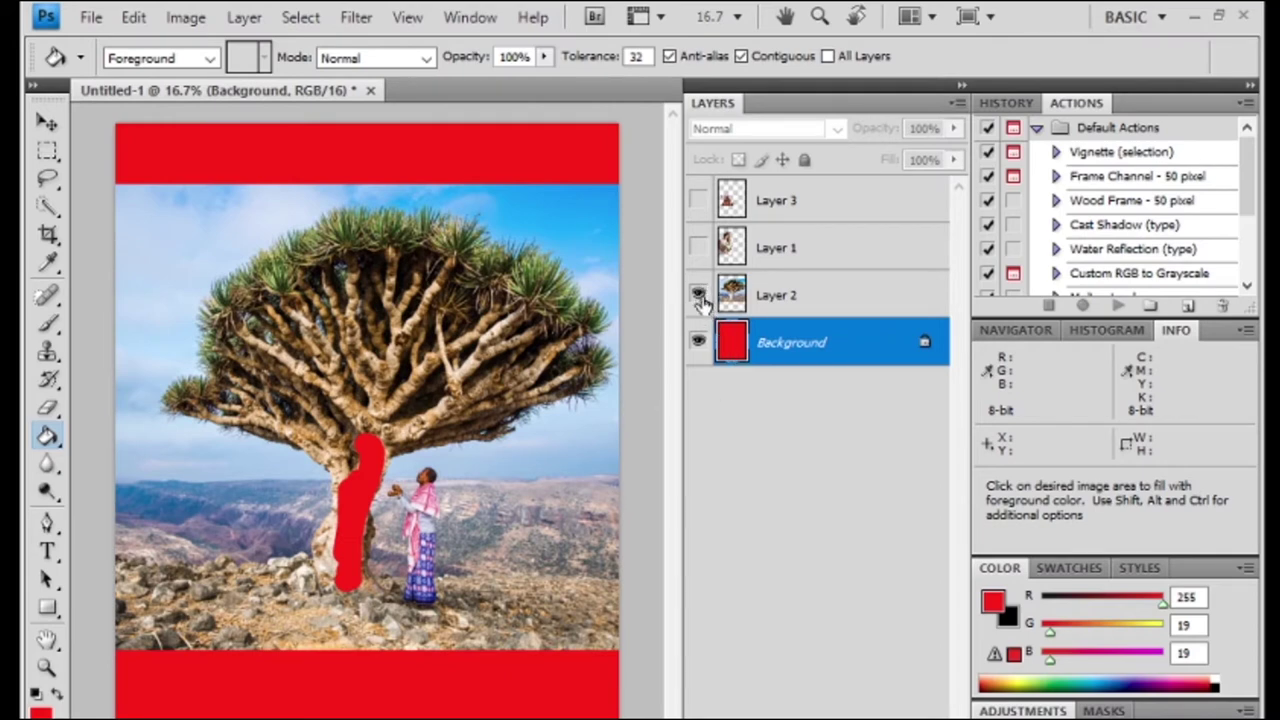
Undo the trunk erasure, refill the Background's top and bottom bands red, and show the bride layer.
click(767, 305)
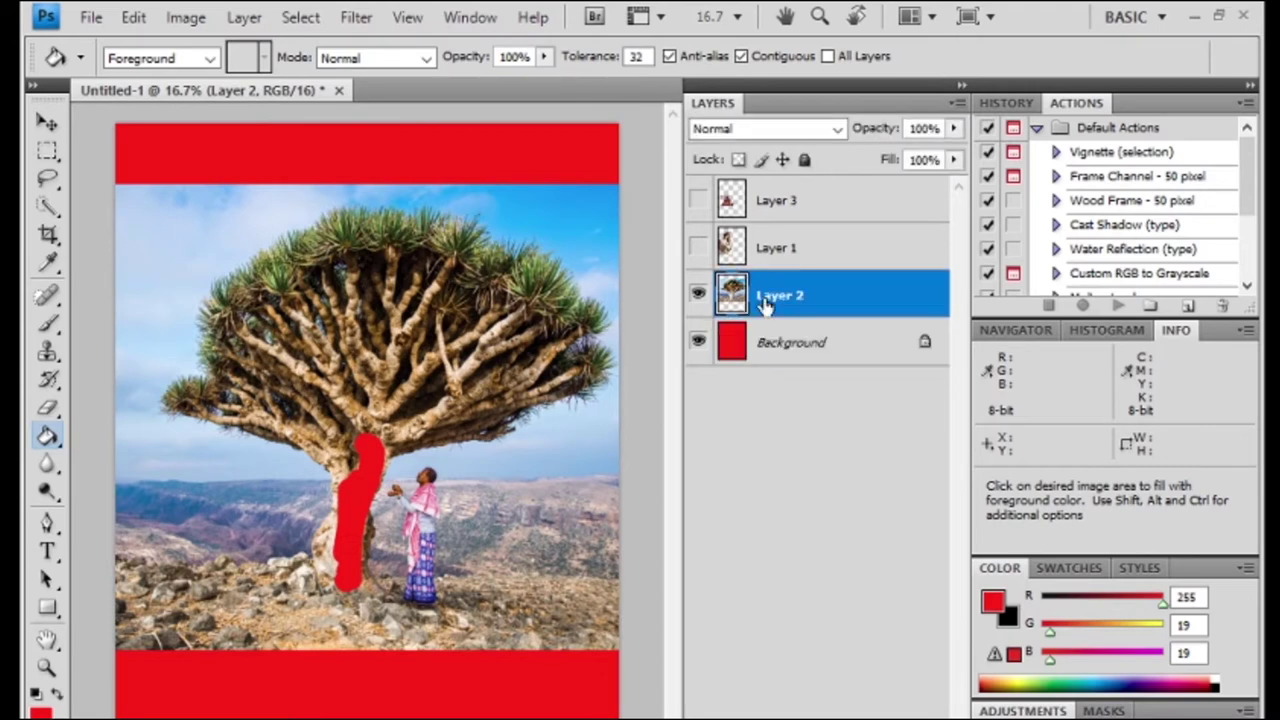
key(ctrl+z)
key(ctrl+alt+z)
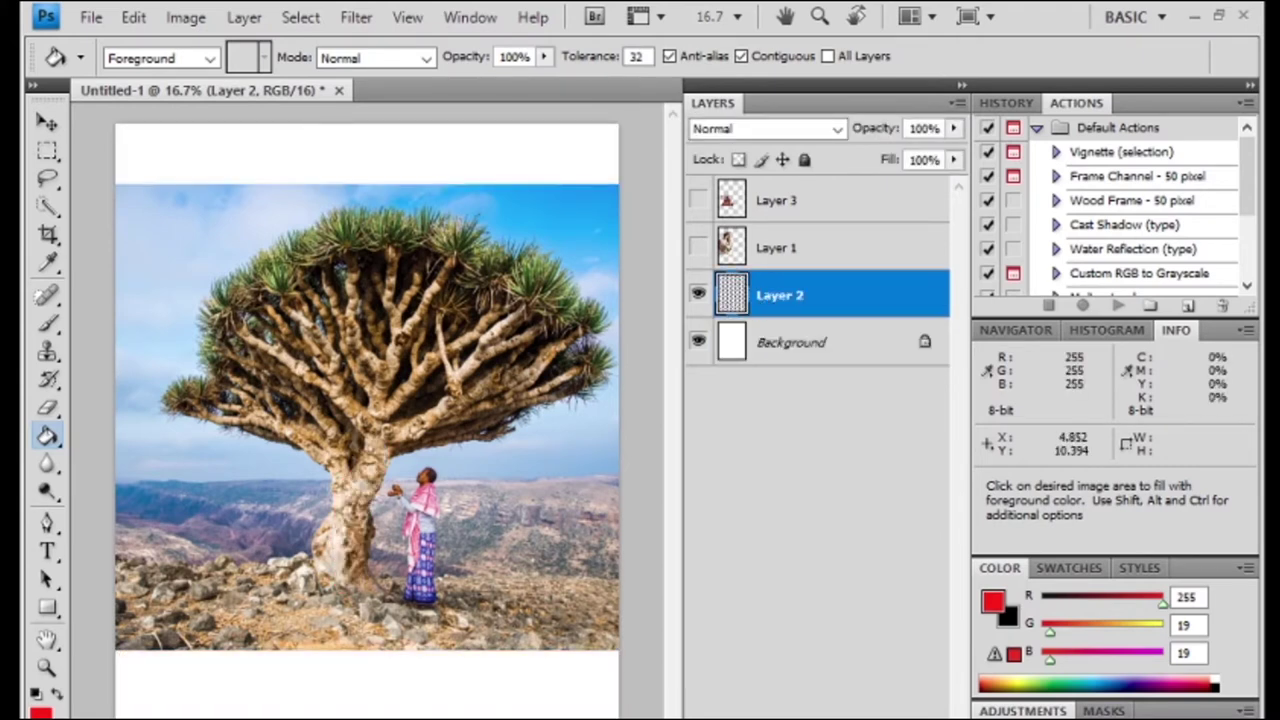
click(400, 690)
key(ctrl)
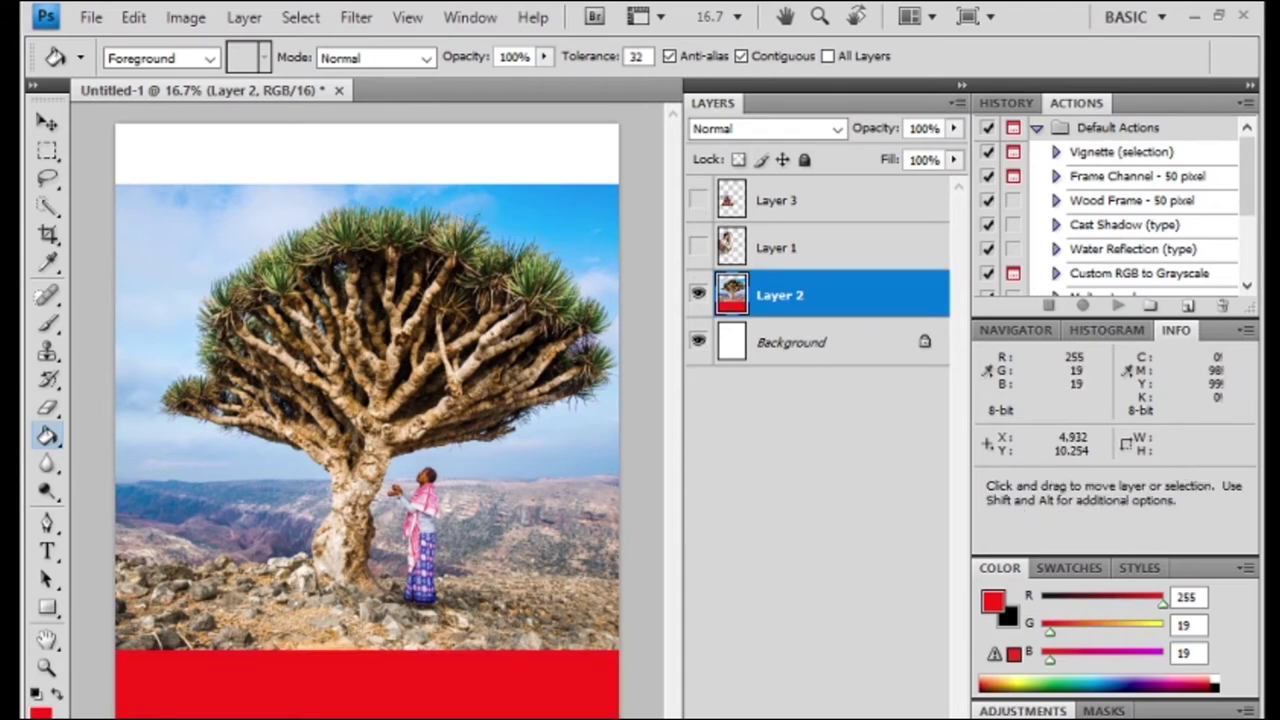
key(ctrl+z)
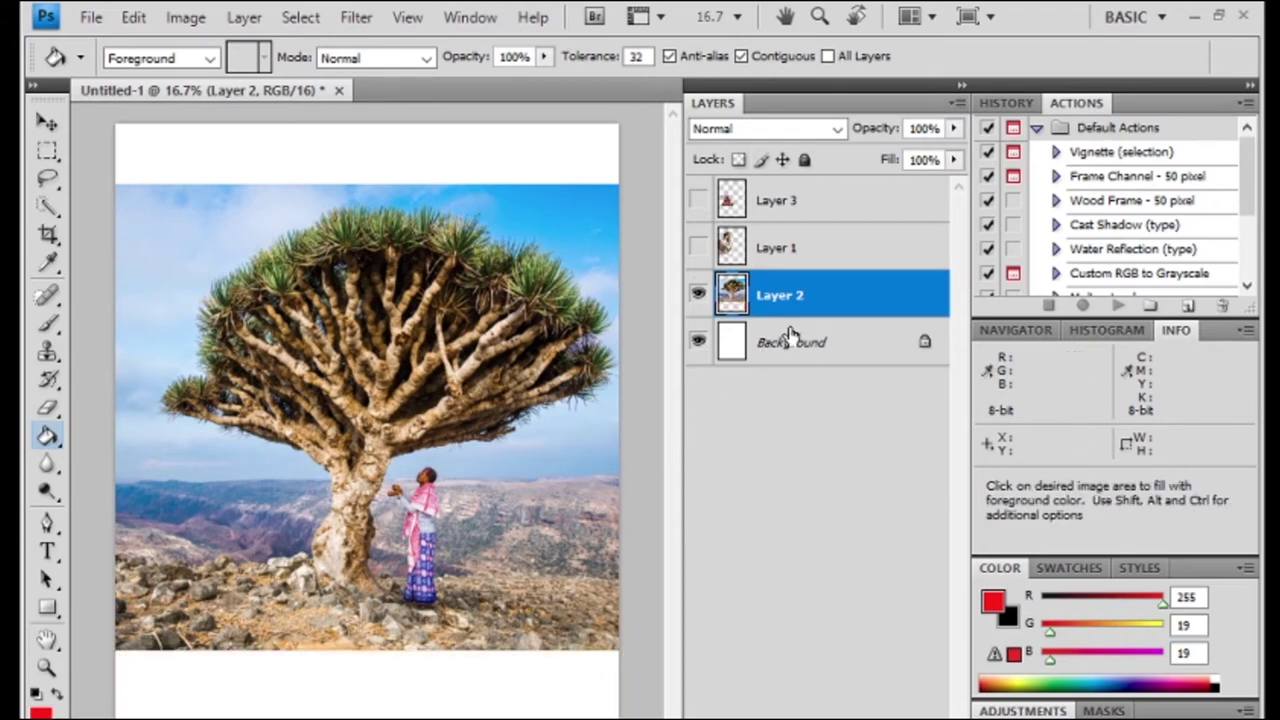
click(790, 340)
click(400, 688)
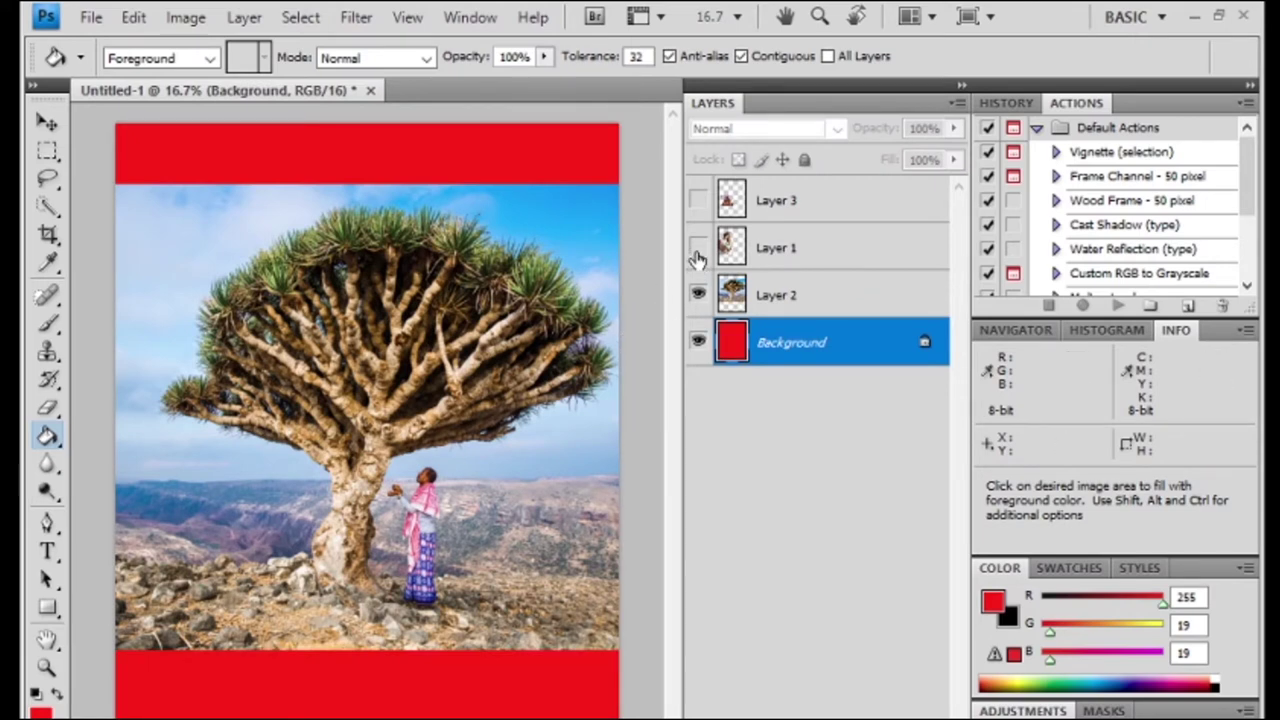
click(697, 250)
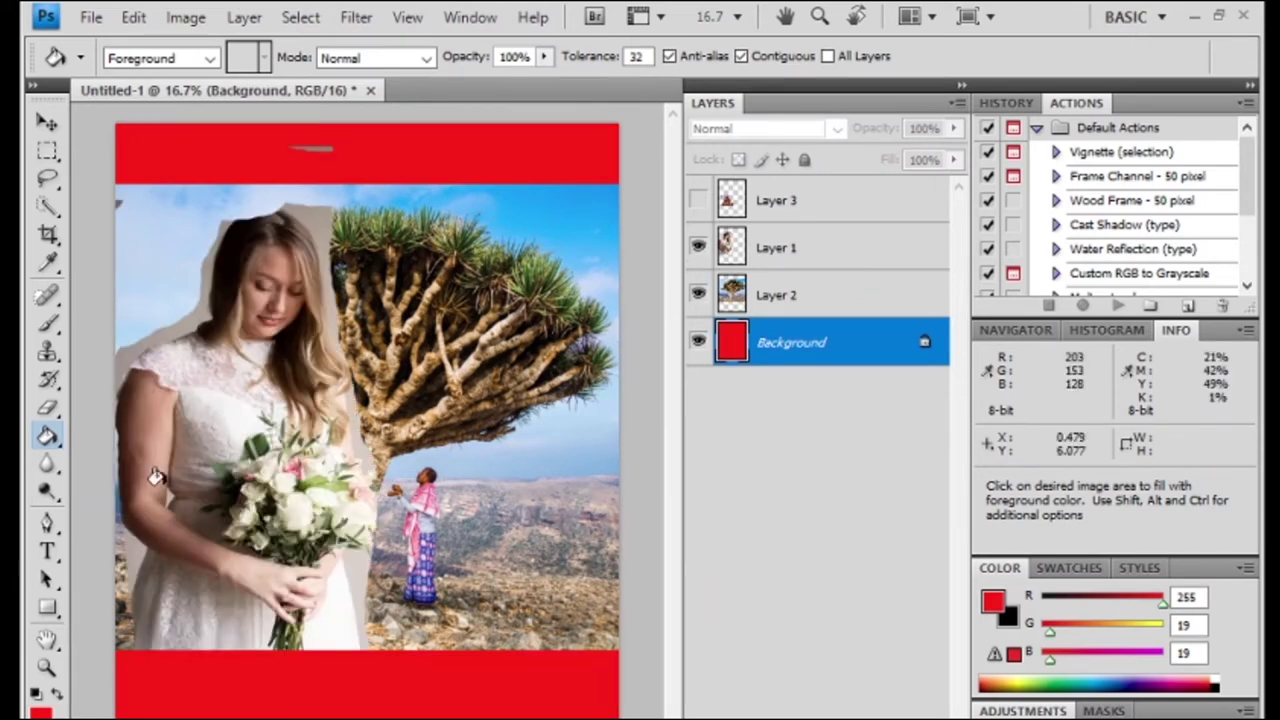
Switch to the Essentials workspace and show the Navigator panel, zooming to about 27%.
click(470, 18)
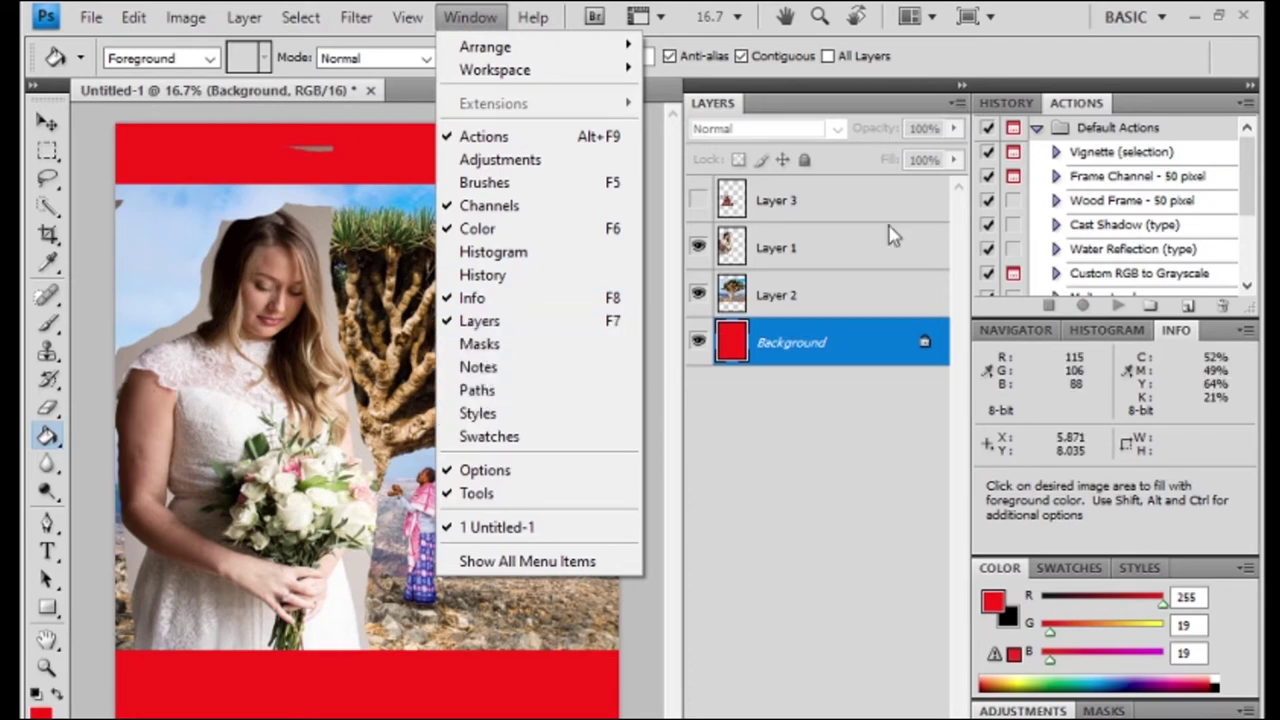
click(1162, 17)
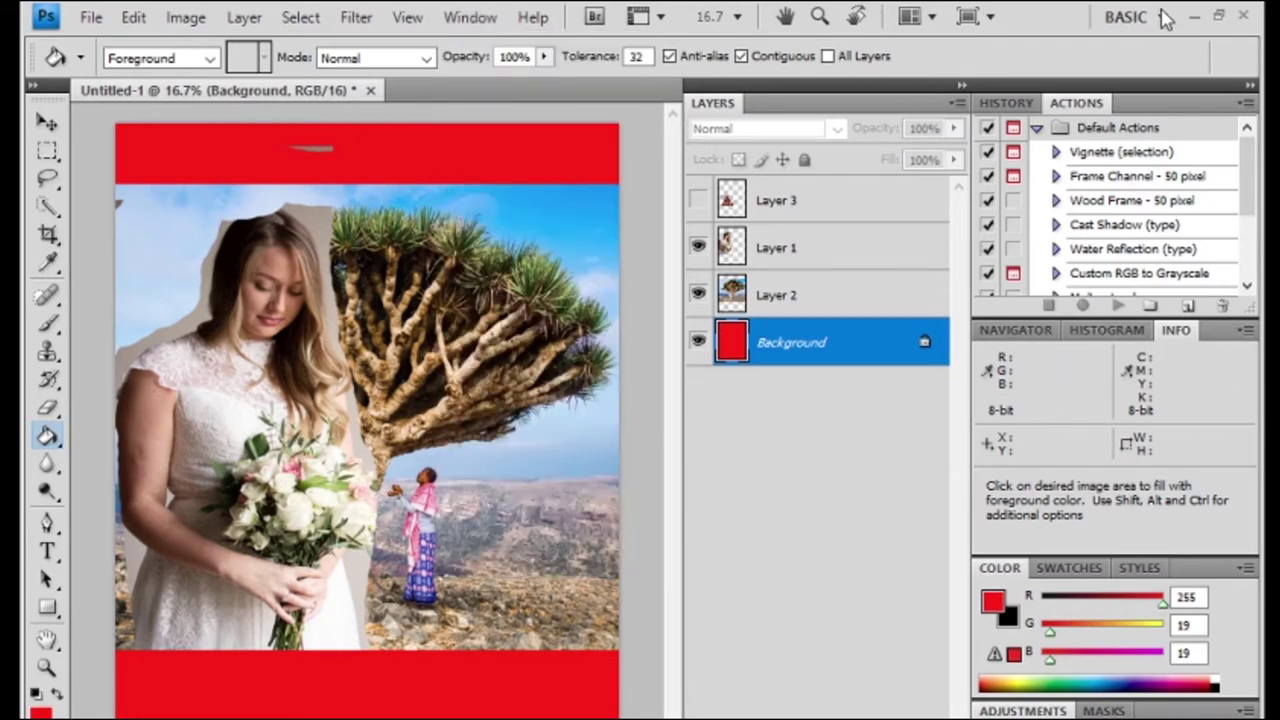
click(1162, 17)
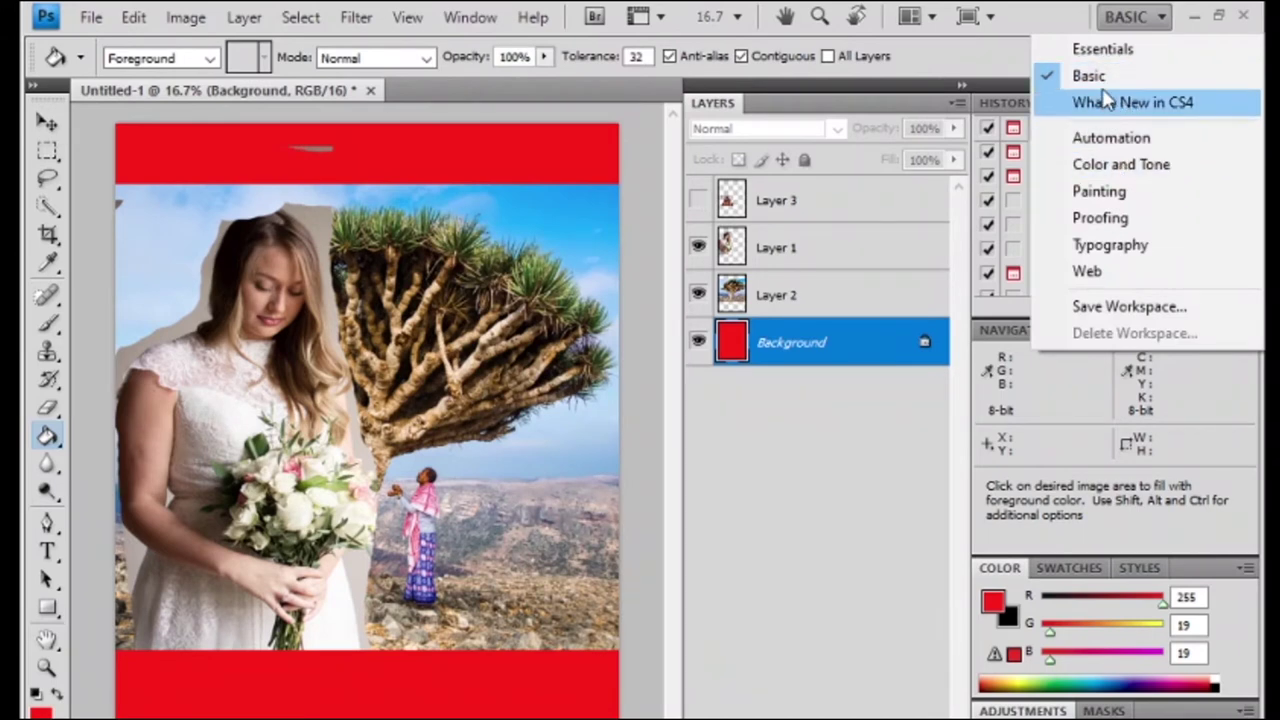
click(1103, 49)
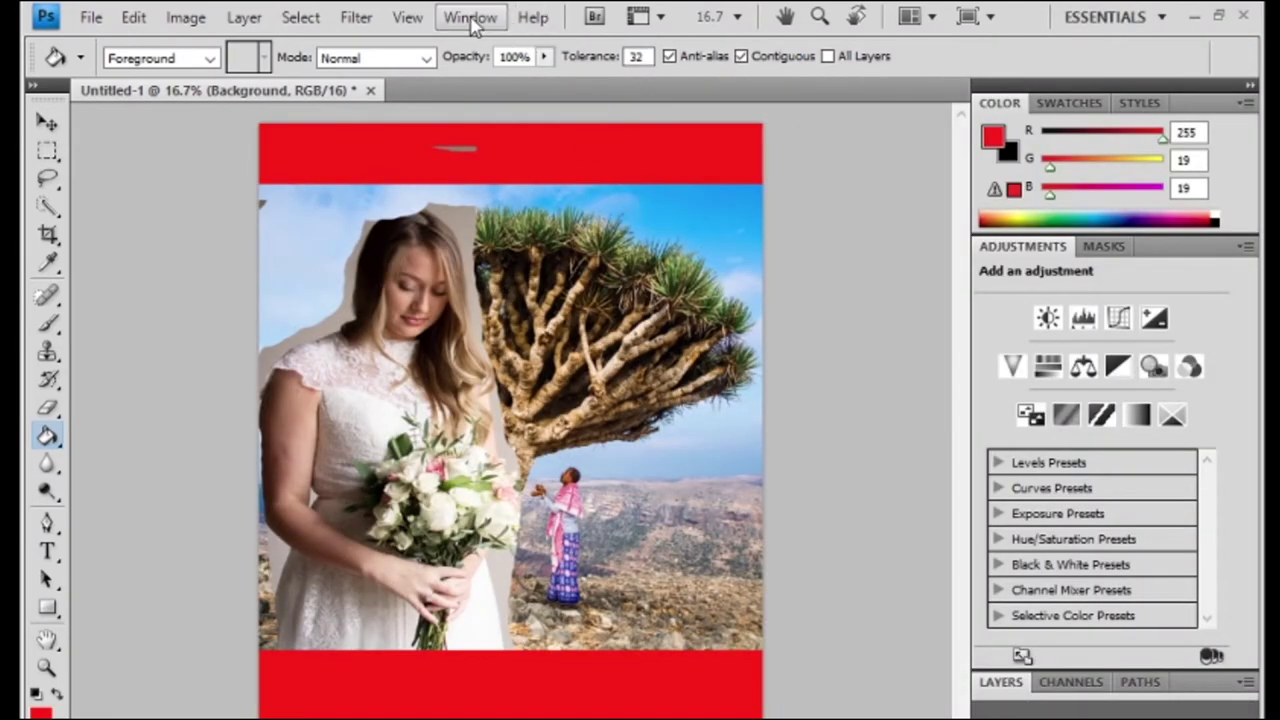
click(470, 17)
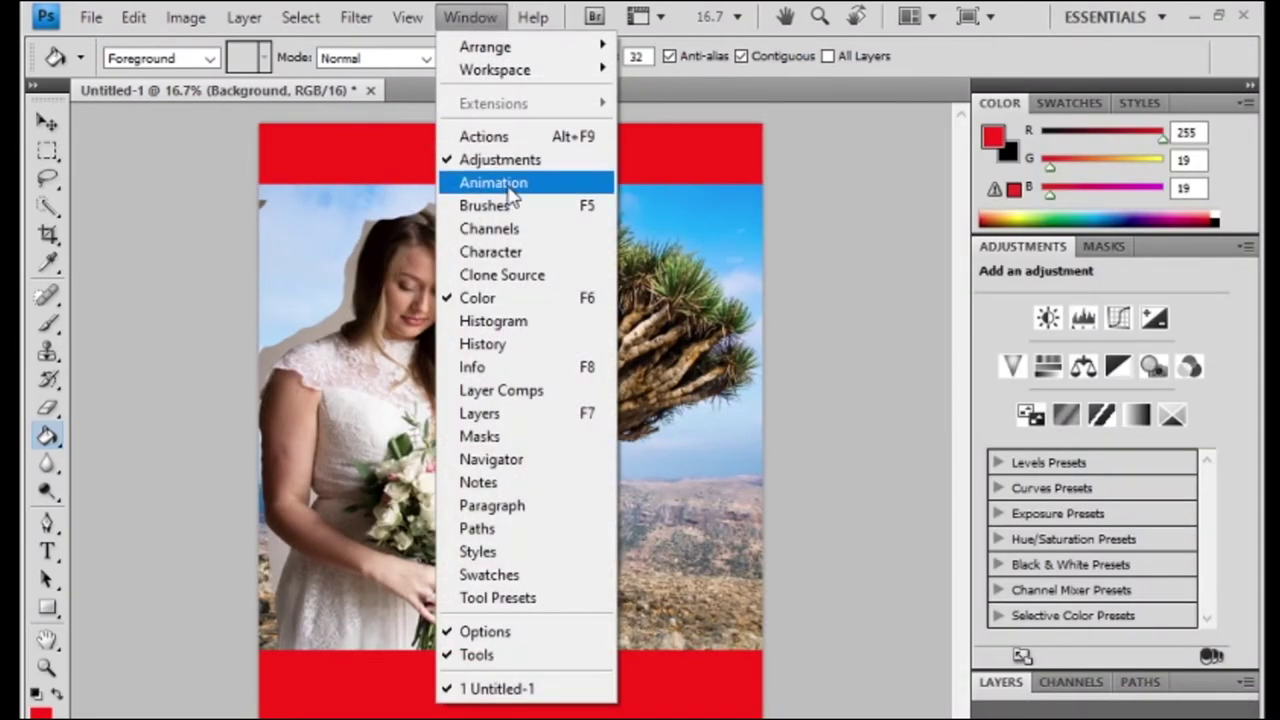
click(509, 466)
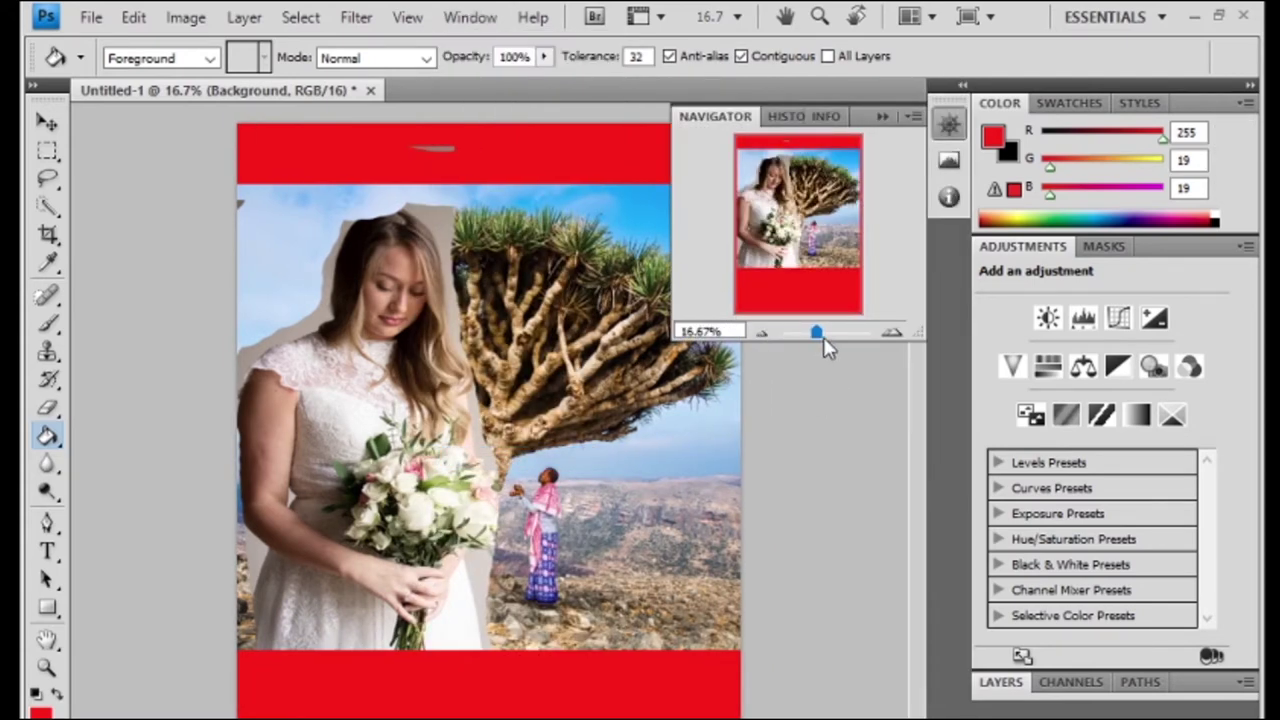
mouse_move(823, 337)
mouse_down()
mouse_move(866, 334)
mouse_move(819, 333)
mouse_up()
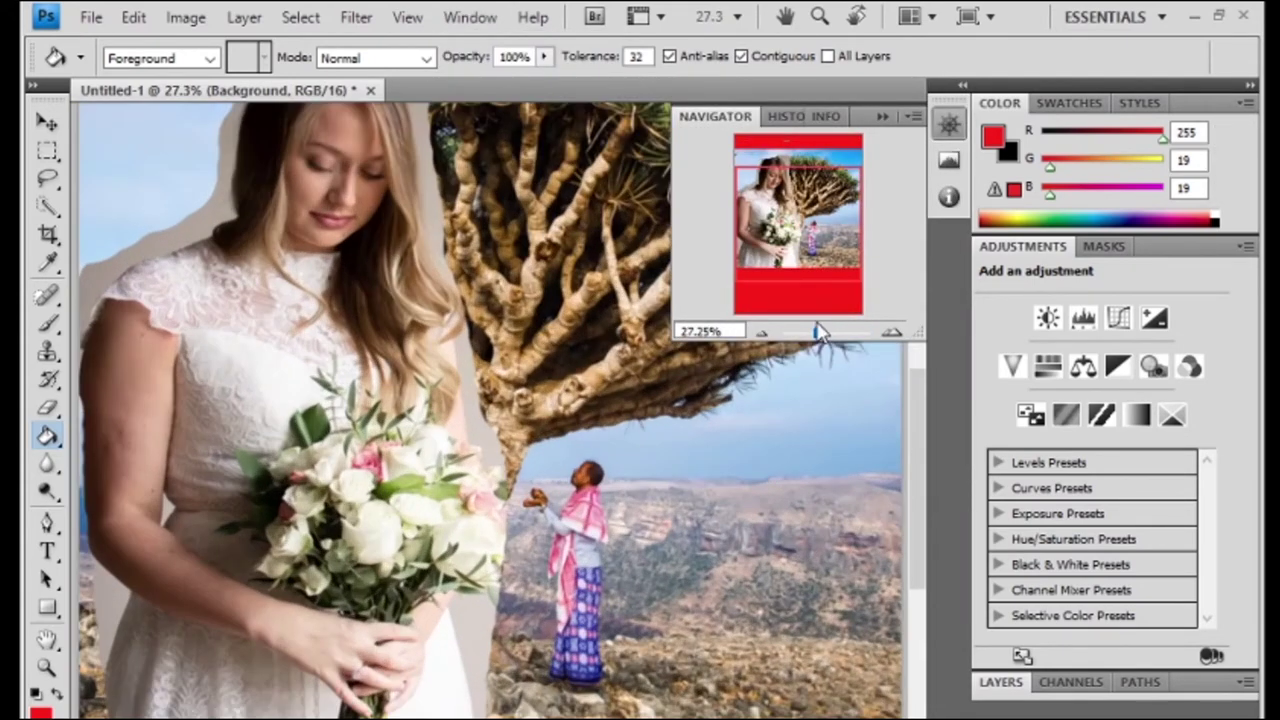
Select the basic Eraser Tool from the toolbar flyout.
right_click(53, 444)
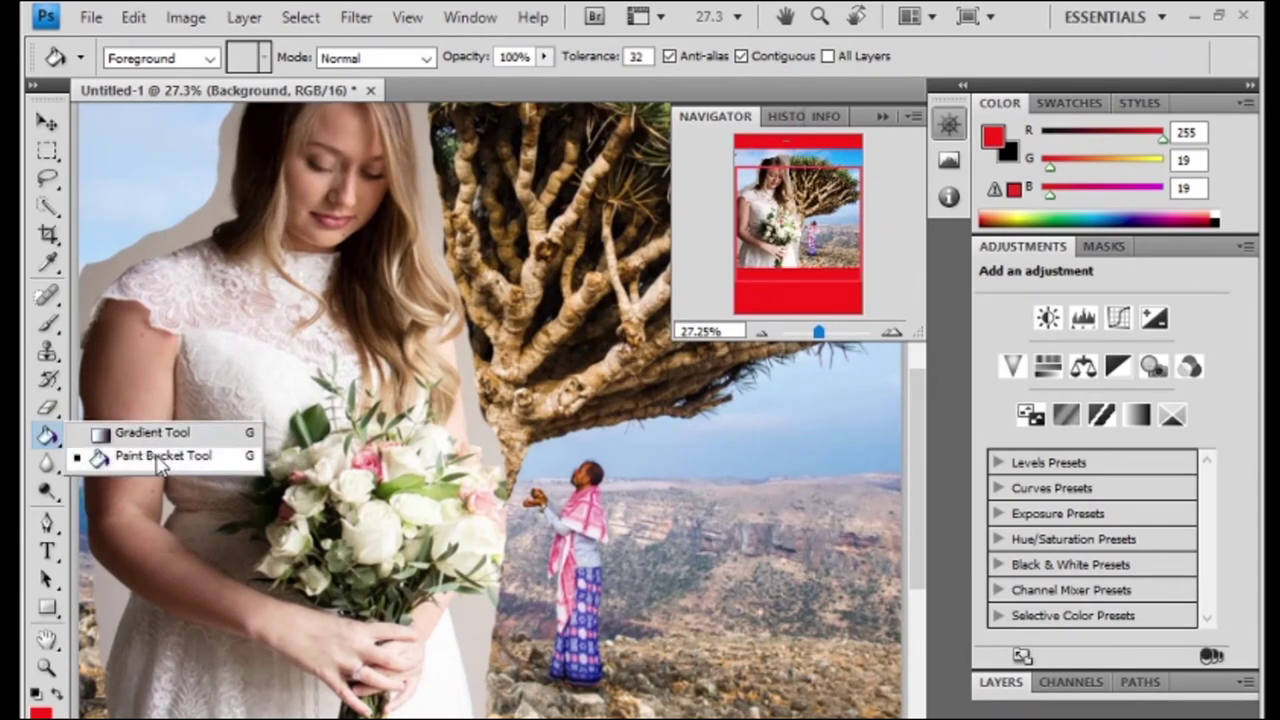
click(47, 407)
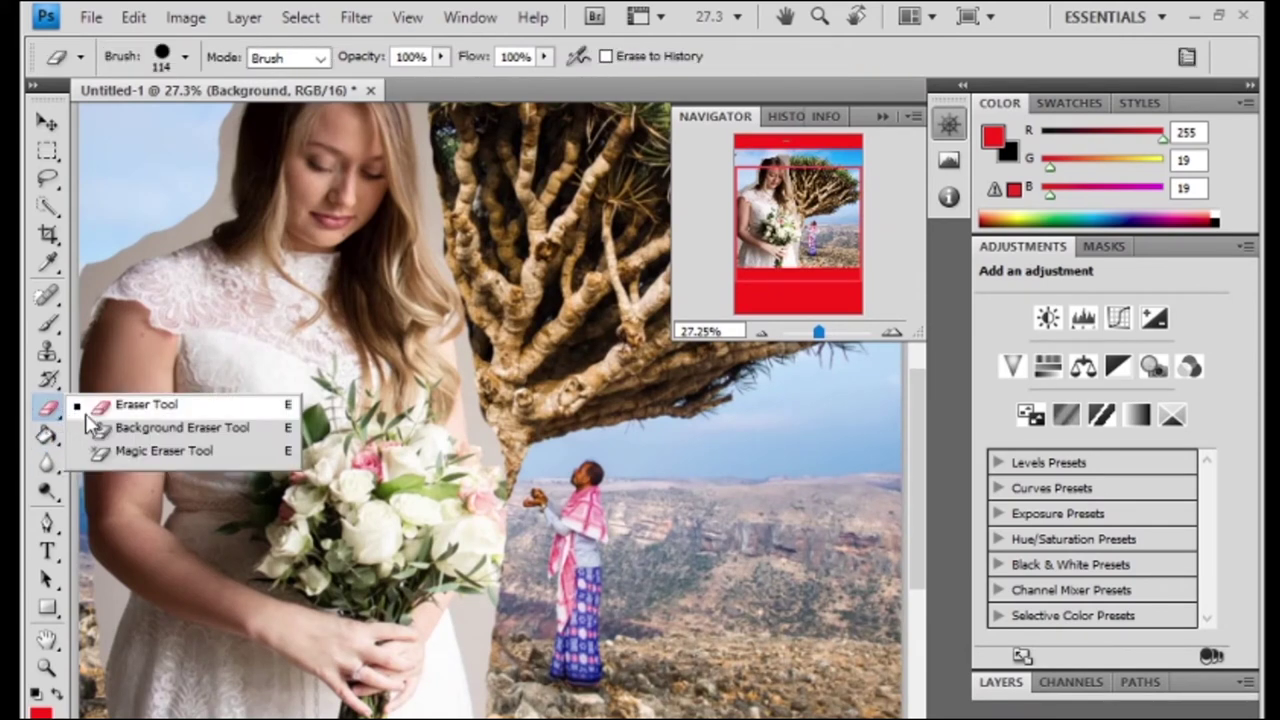
click(165, 412)
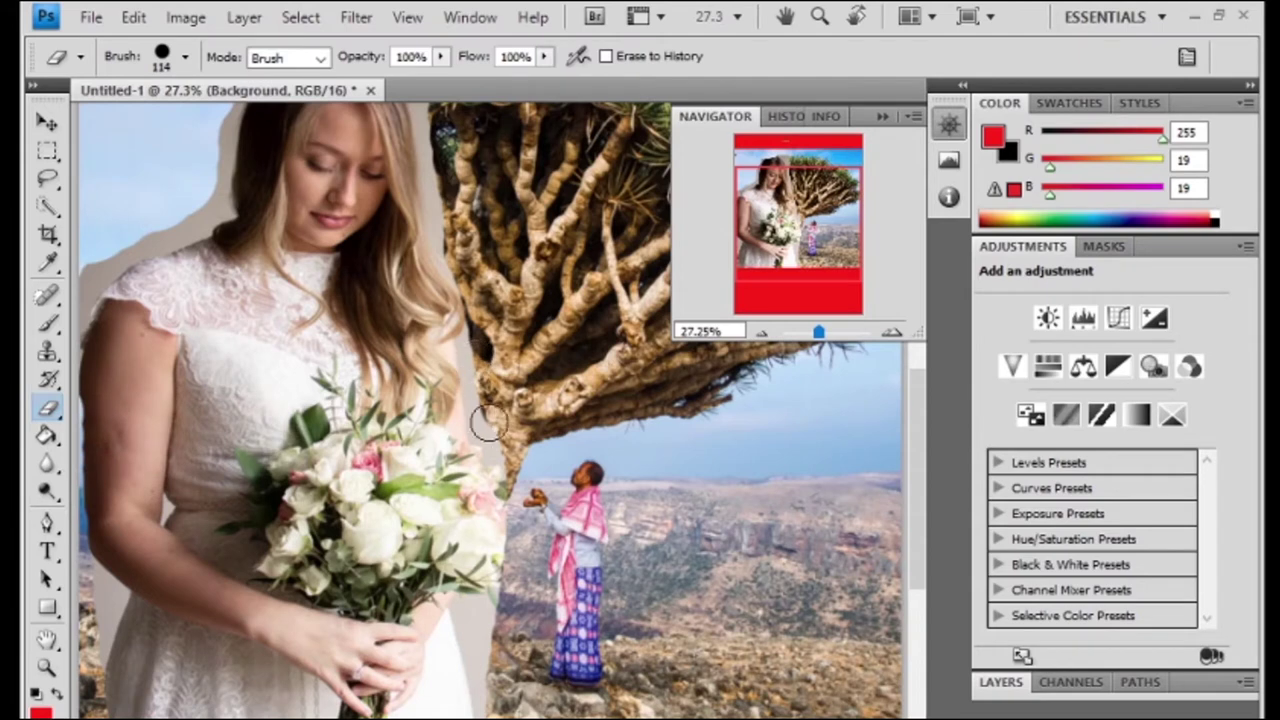
On Layer 1, erase the bride layer's edge that covers the dragon tree.
click(1015, 686)
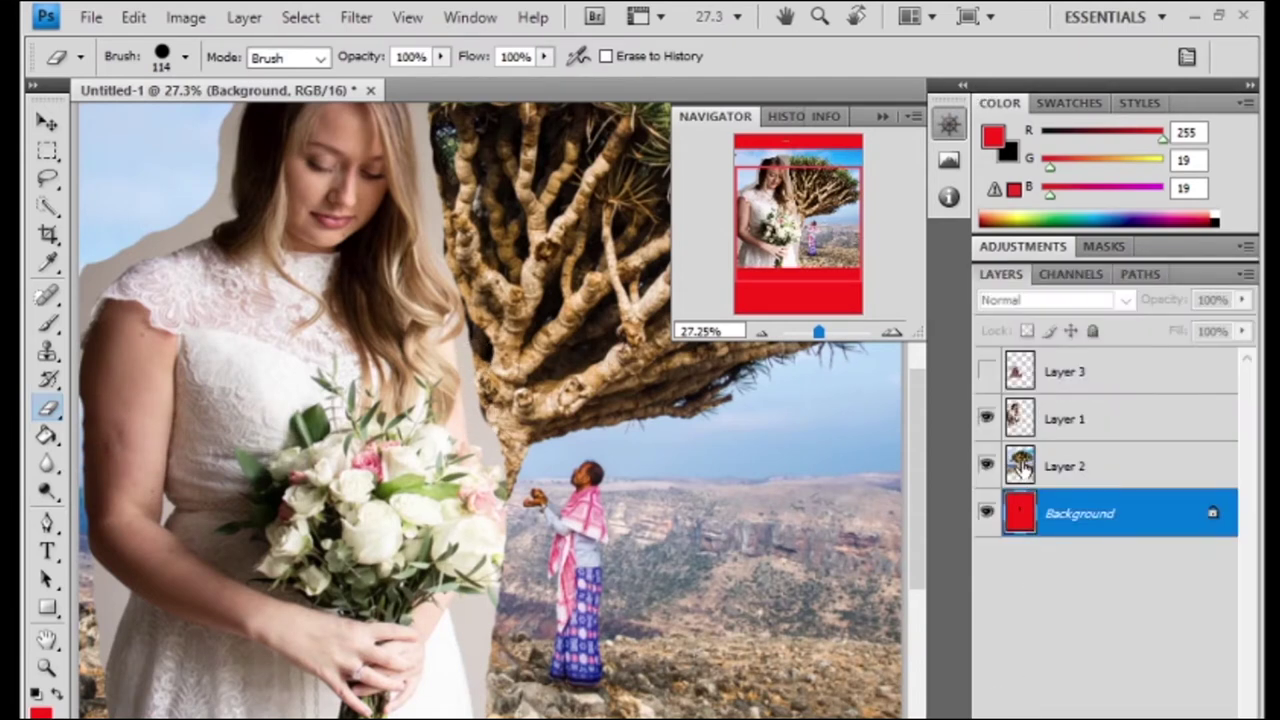
click(1058, 420)
mouse_move(455, 385)
mouse_down()
mouse_move(490, 432)
mouse_move(507, 535)
mouse_move(506, 575)
mouse_move(480, 603)
mouse_up()
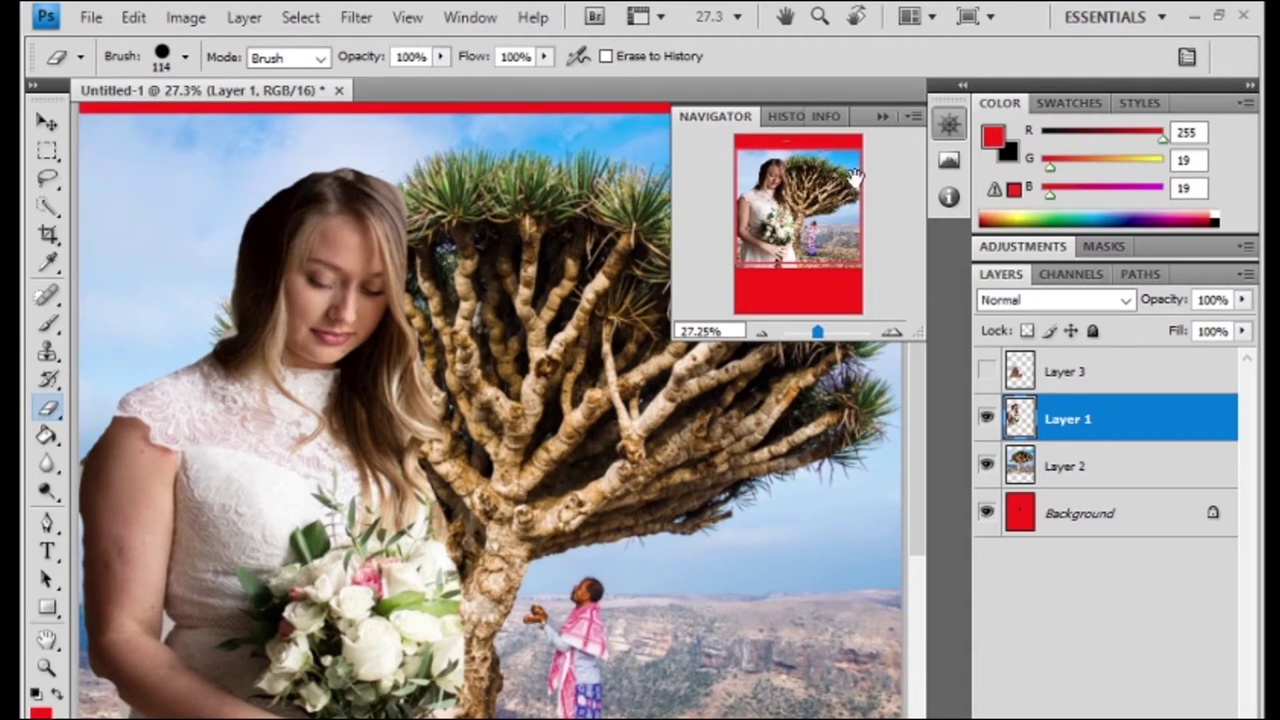
Close the Navigator and brush a rough Quick Selection around the pink-scarfed man on Layer 2.
click(882, 118)
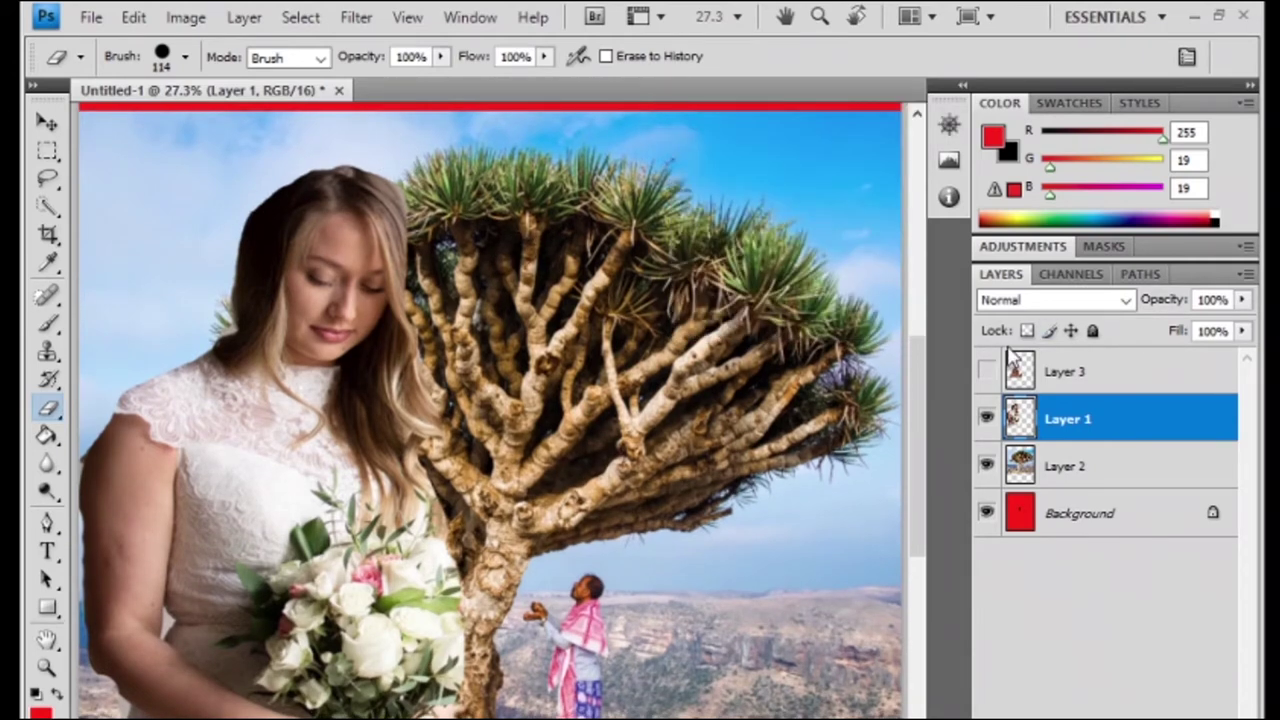
click(1100, 466)
click(47, 205)
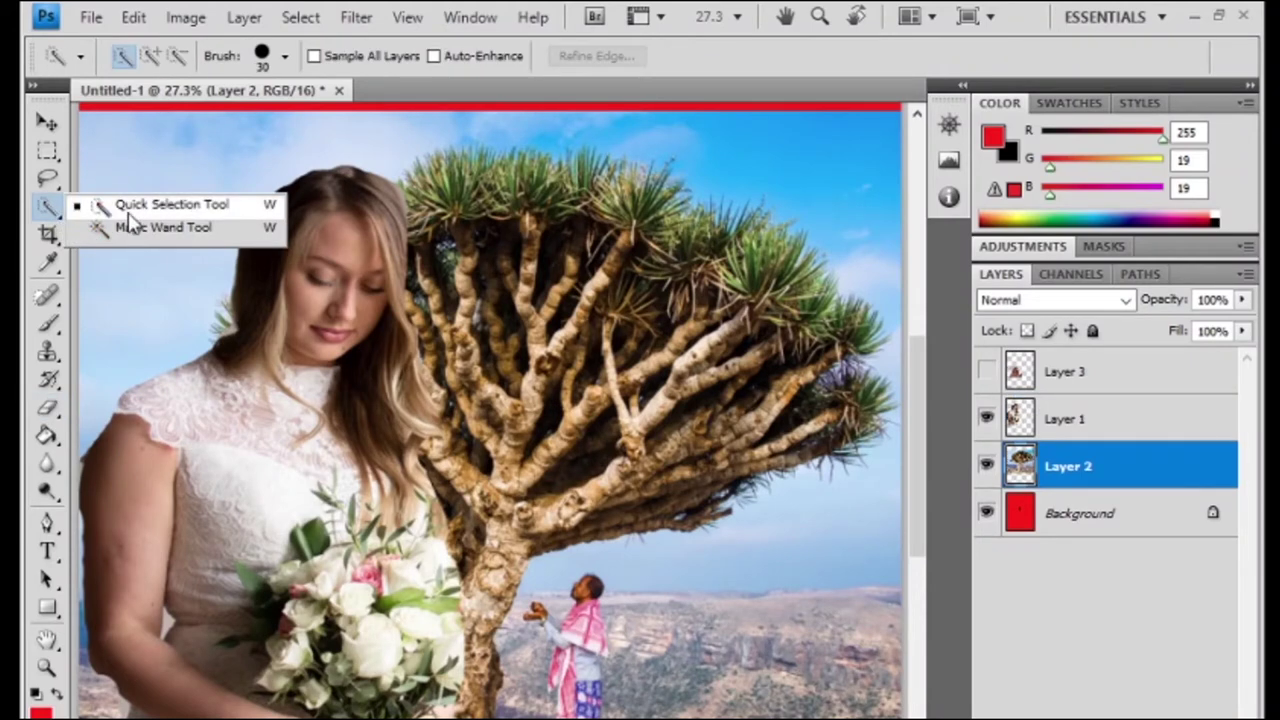
click(128, 210)
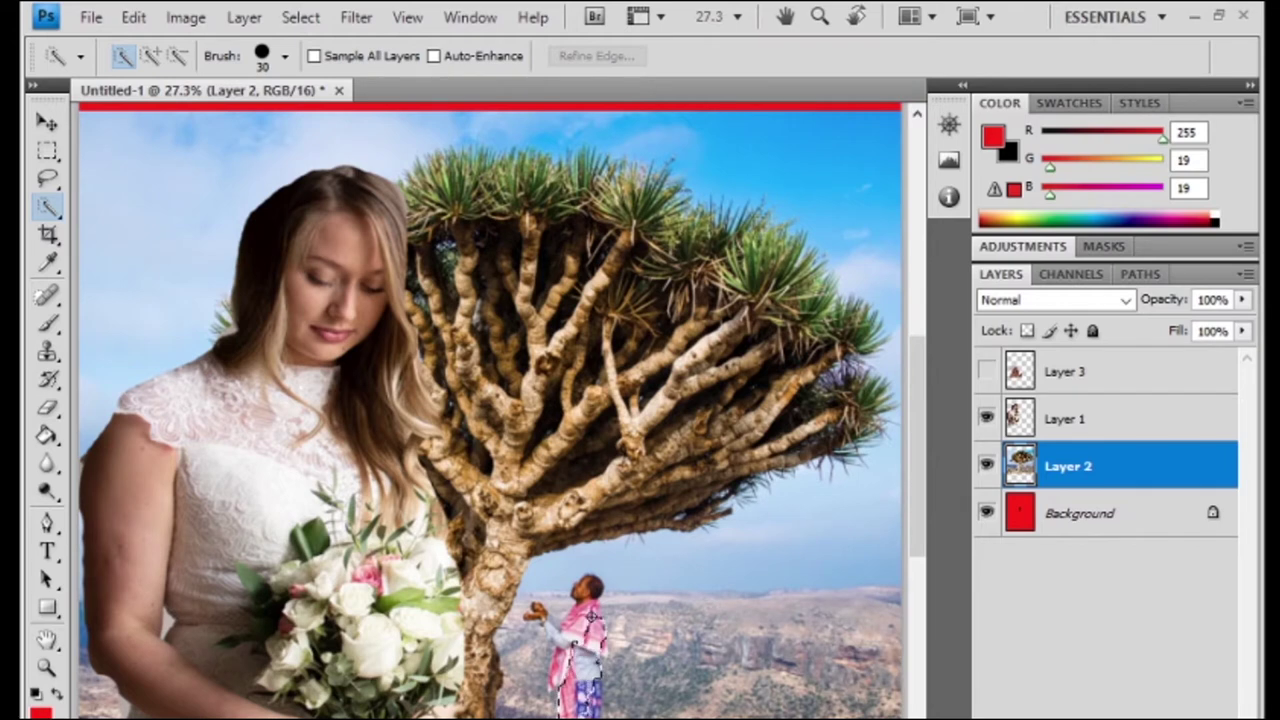
drag(596, 645, 558, 706)
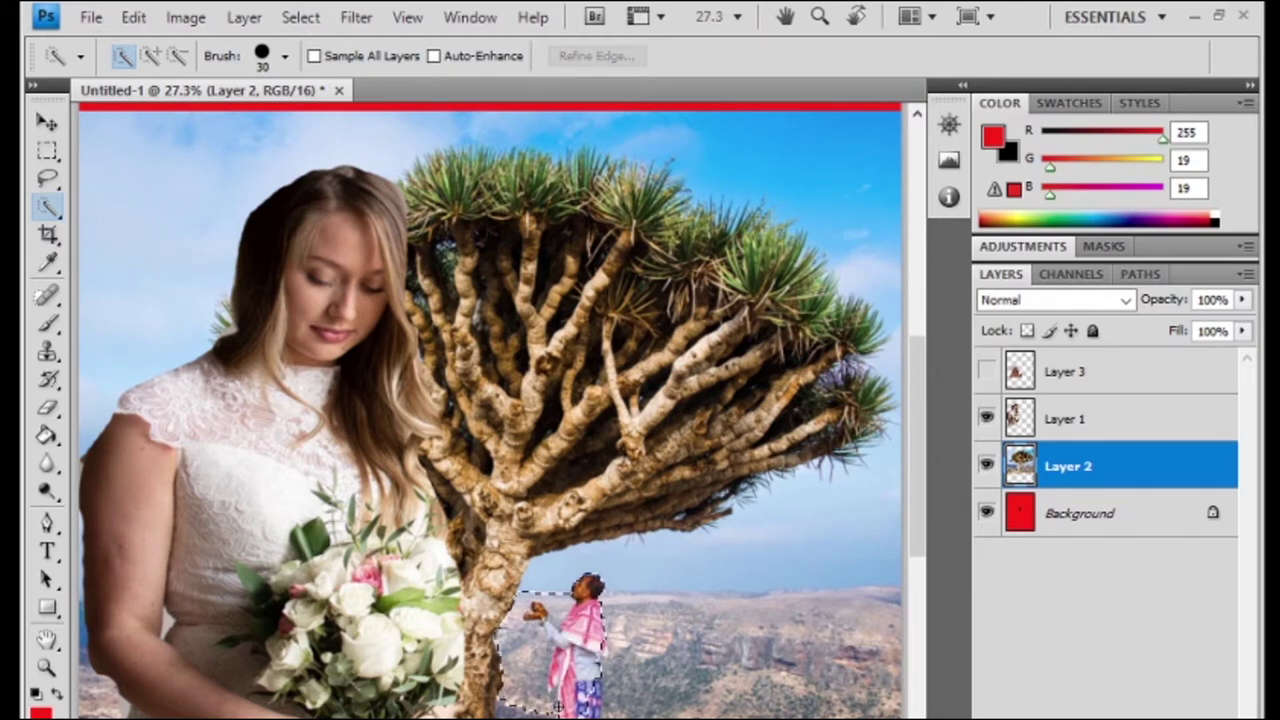
click(470, 17)
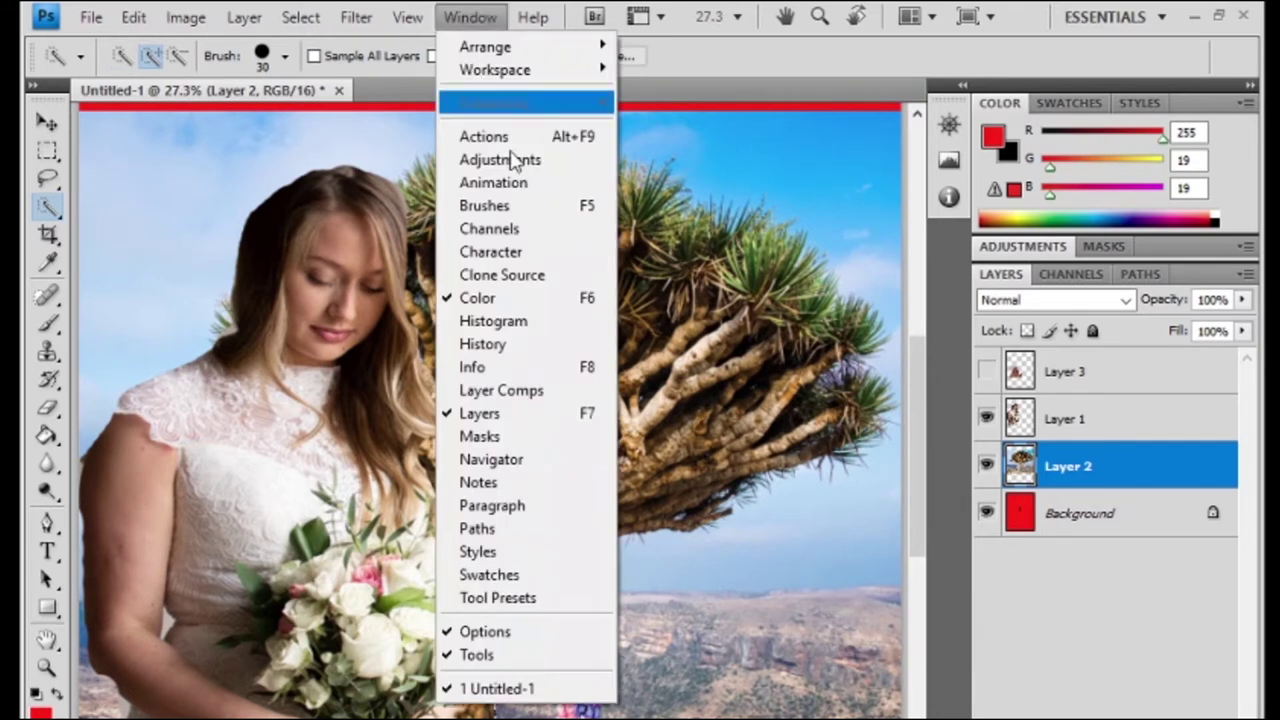
Zoom to about 165% on the man and subtract the sky and hills around his hands and scarf.
click(490, 459)
drag(815, 331, 833, 331)
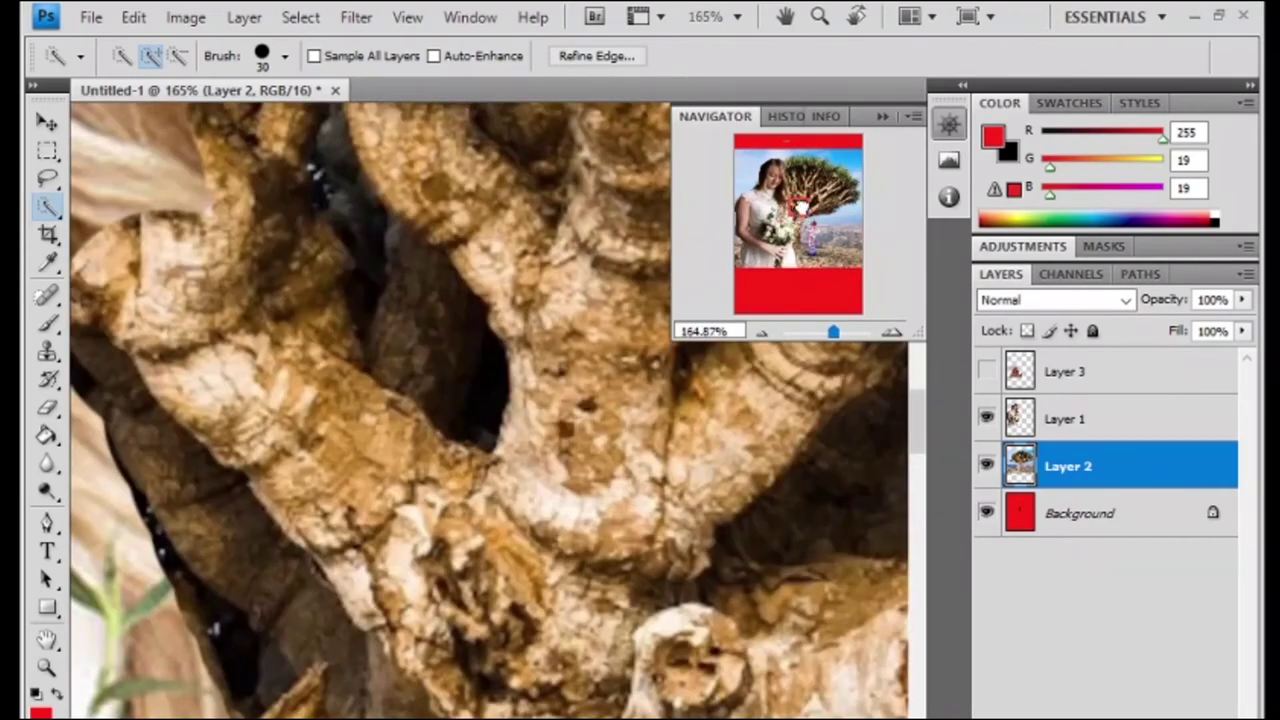
drag(800, 205, 808, 230)
click(177, 56)
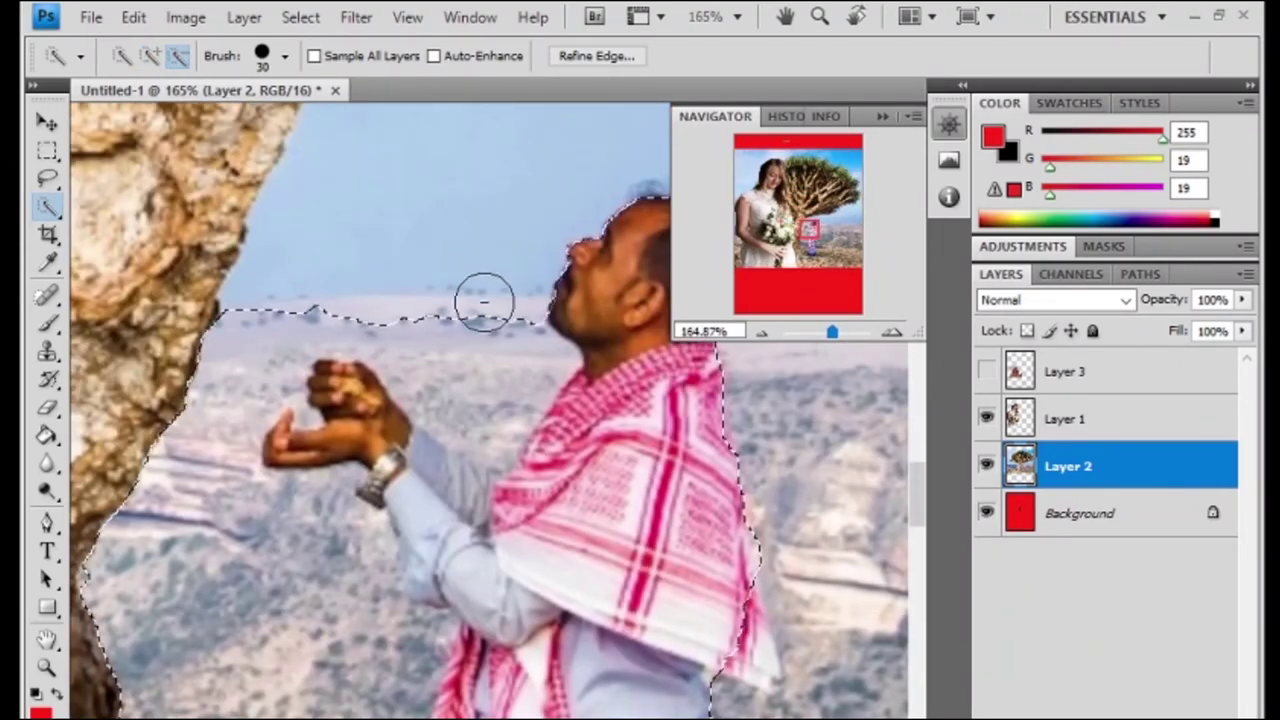
mouse_move(484, 300)
mouse_down()
mouse_move(517, 366)
mouse_move(357, 306)
mouse_move(209, 423)
mouse_move(143, 528)
mouse_move(120, 650)
mouse_move(220, 551)
mouse_move(320, 486)
mouse_move(408, 648)
mouse_move(314, 614)
mouse_up()
scroll(314, 614, down, 3)
scroll(214, 557, down, 4)
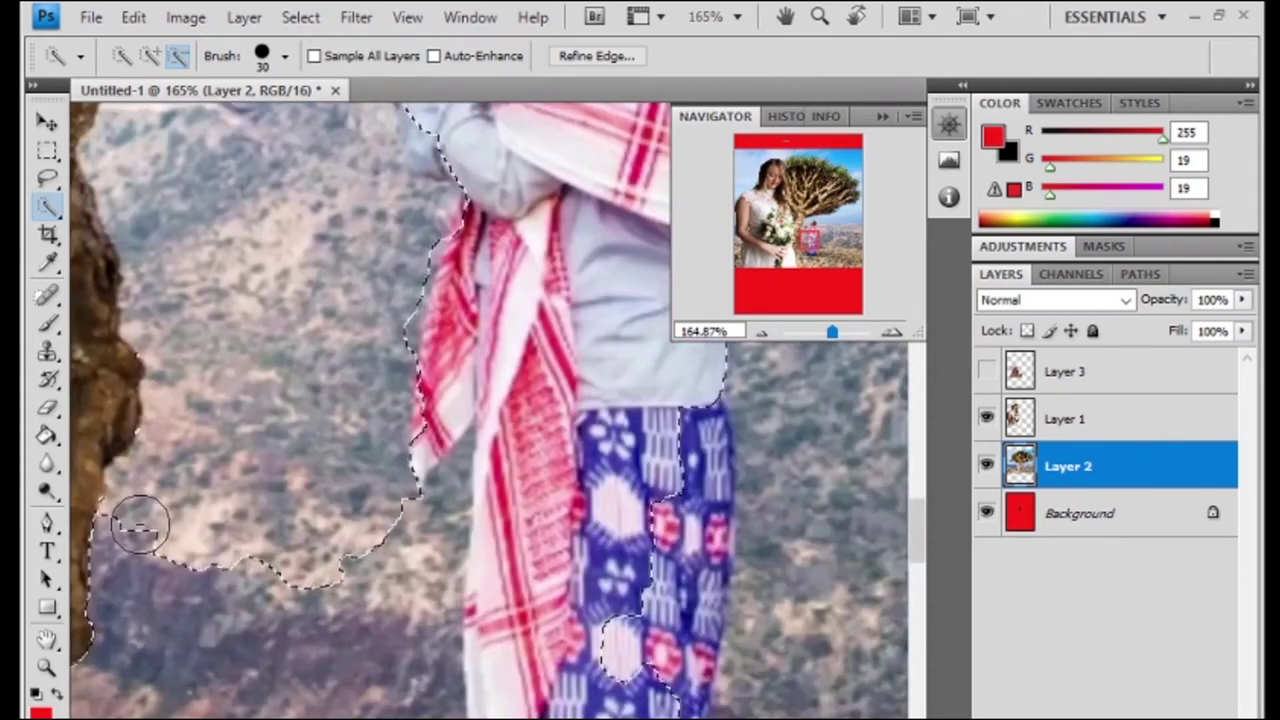
mouse_move(140, 525)
mouse_down()
mouse_move(100, 534)
mouse_move(280, 640)
mouse_move(389, 597)
mouse_up()
Subtract the remaining background and the rocks at lower left from the selection.
scroll(417, 573, up, 1)
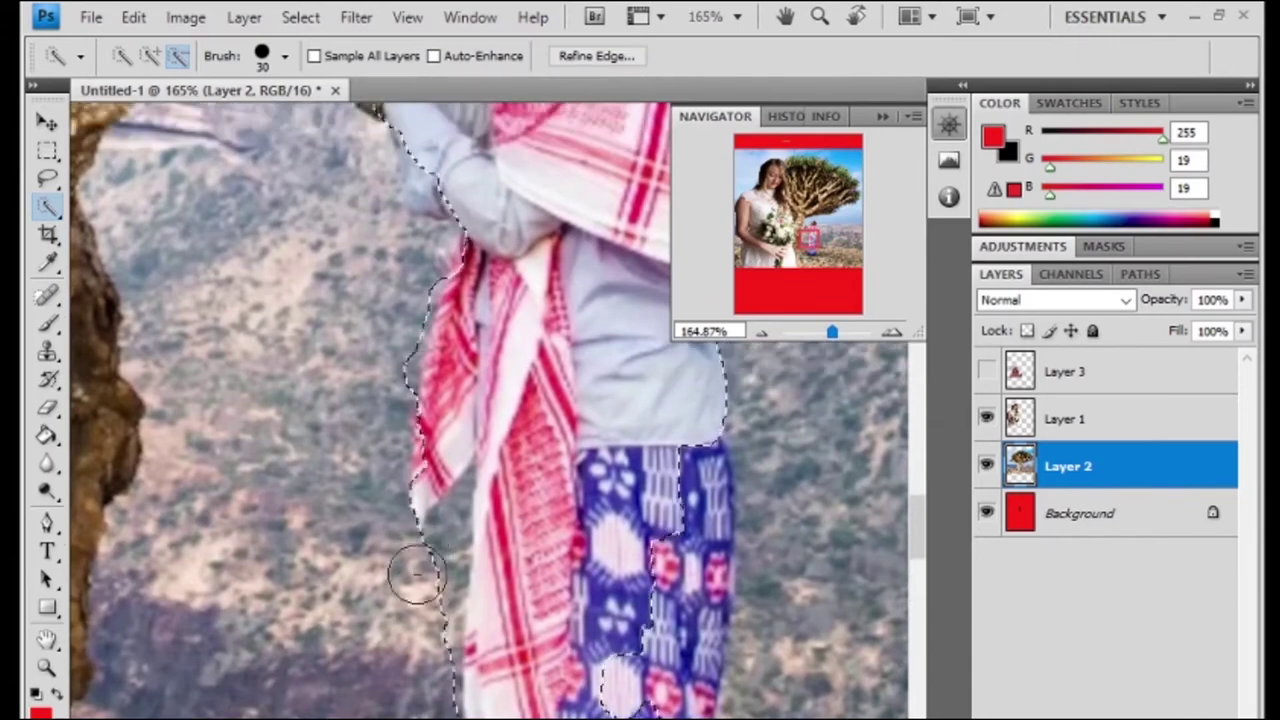
scroll(620, 543, up, 2)
scroll(439, 408, up, 2)
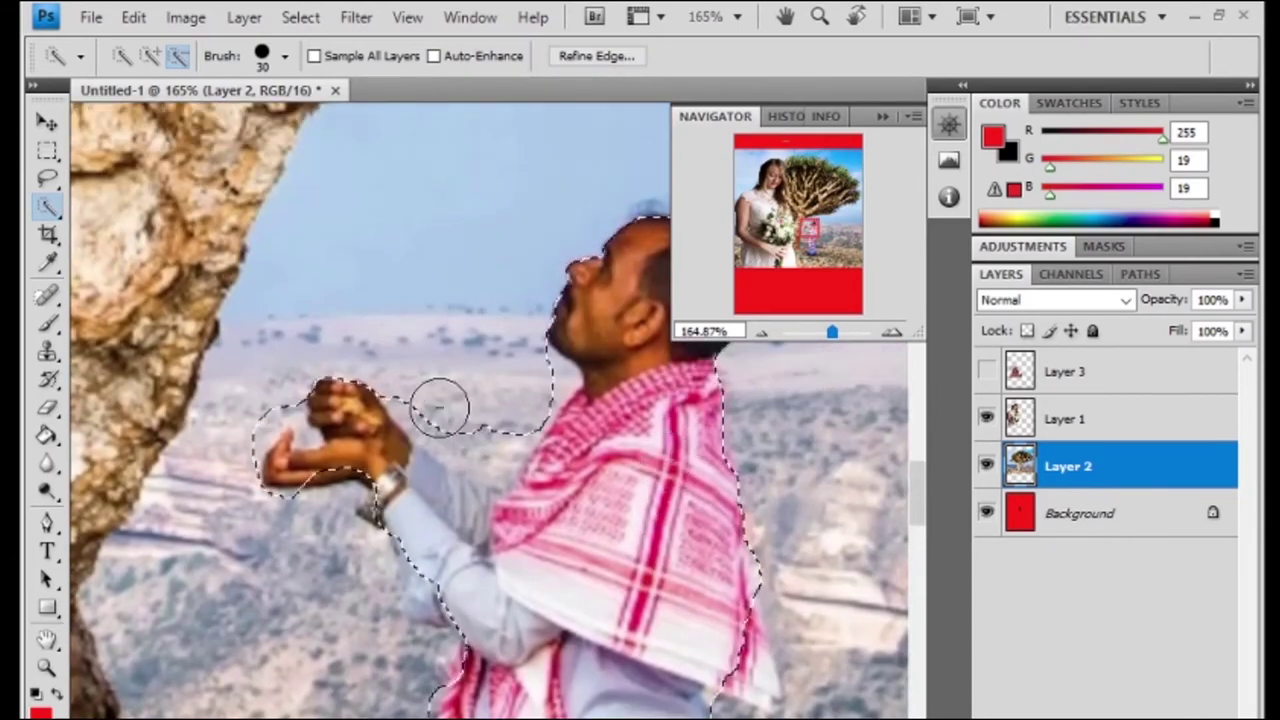
mouse_move(439, 408)
mouse_down()
mouse_move(500, 414)
mouse_move(543, 380)
mouse_up()
scroll(751, 443, up, 1)
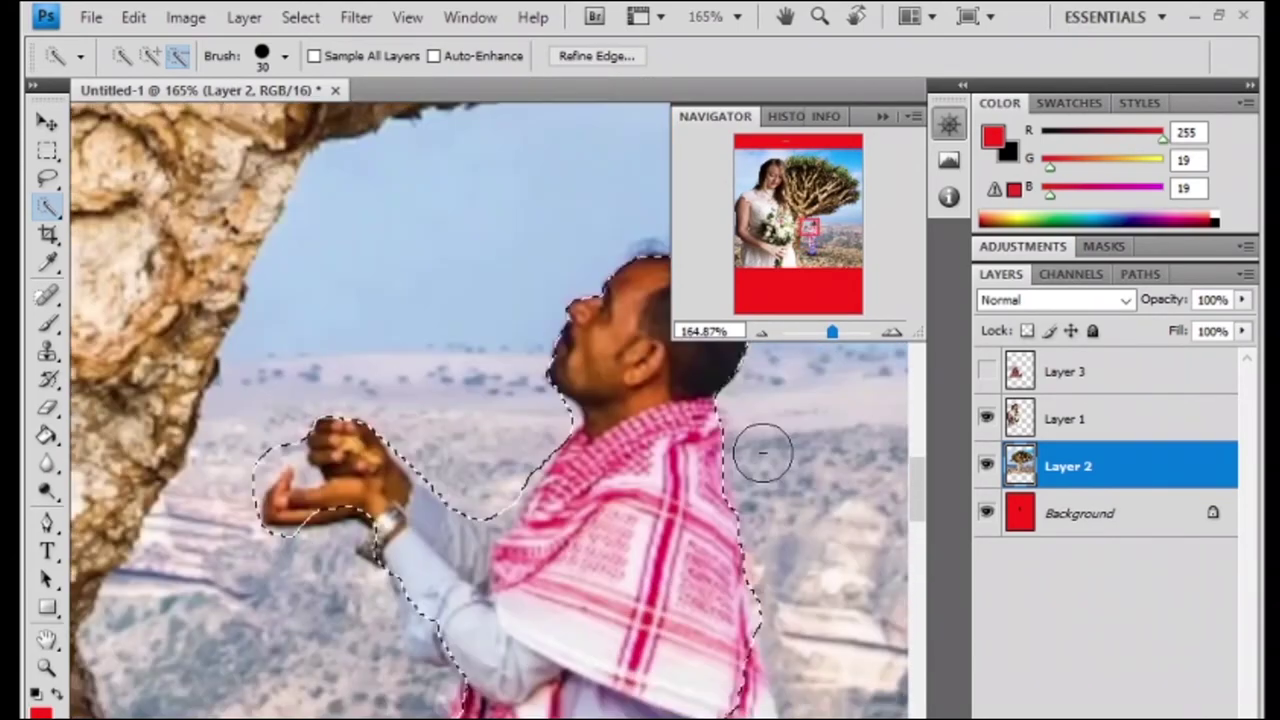
scroll(762, 460, down, 3)
scroll(400, 245, up, 1)
scroll(300, 400, down, 4)
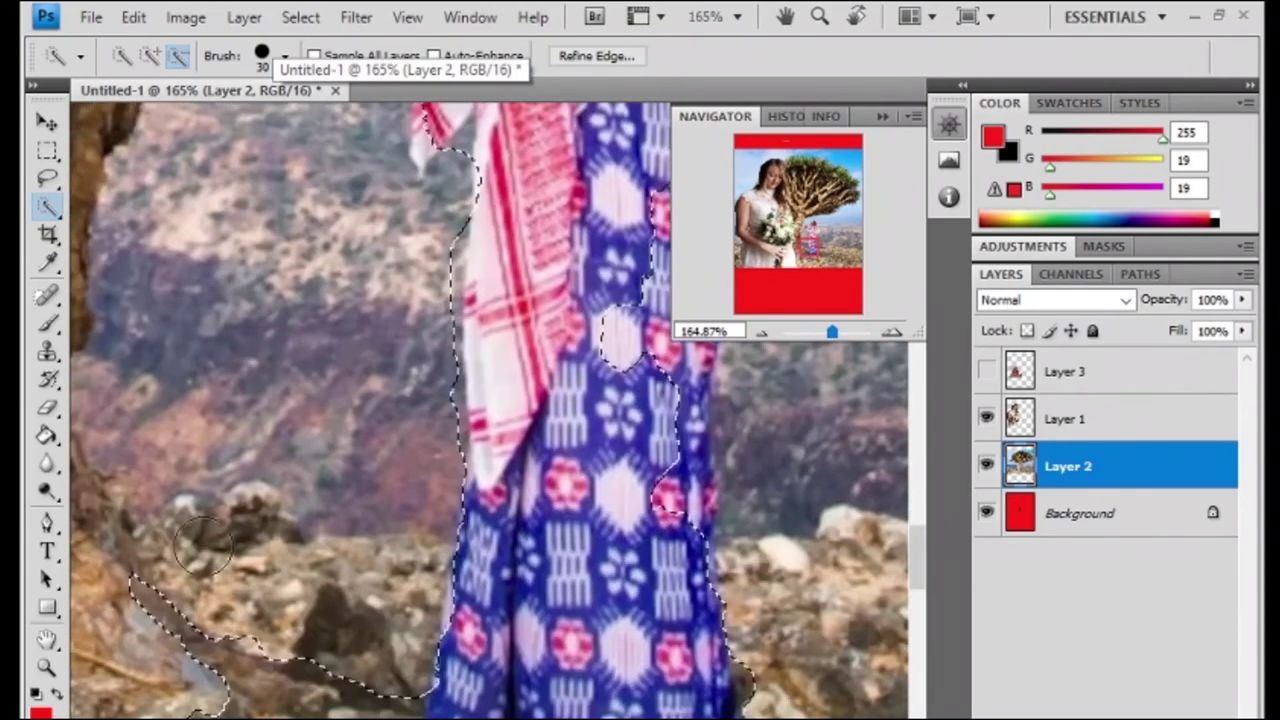
click(203, 545)
scroll(95, 232, up, 1)
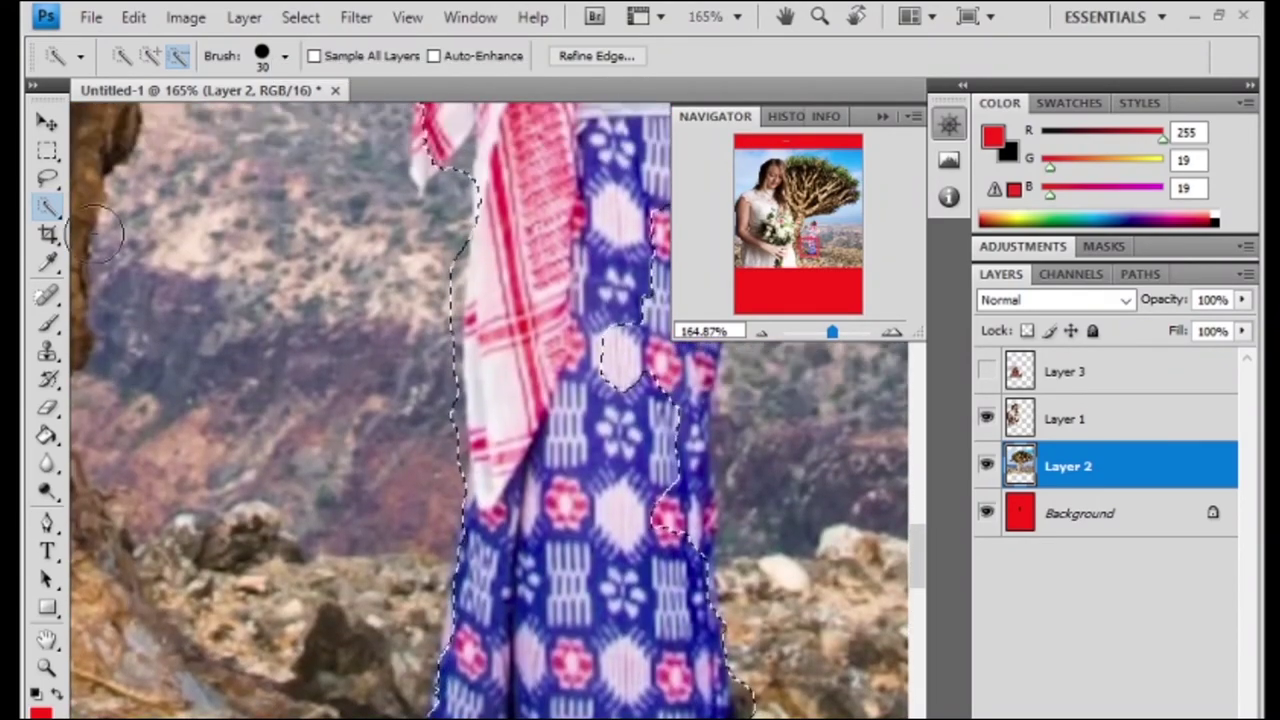
In add mode, fill the holes in the selection over the man's robe.
click(150, 55)
scroll(500, 400, up, 2)
click(620, 413)
scroll(680, 620, up, 1)
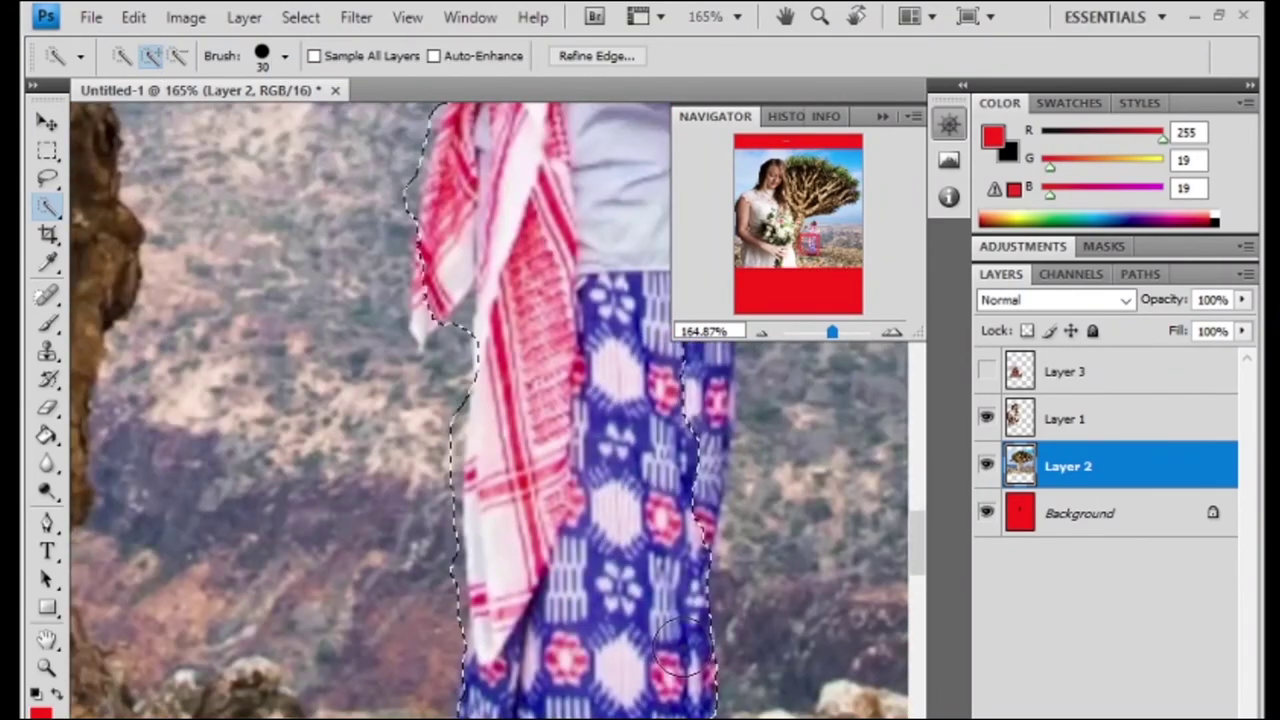
scroll(680, 650, up, 1)
drag(677, 400, 700, 640)
scroll(700, 640, up, 3)
scroll(643, 634, up, 1)
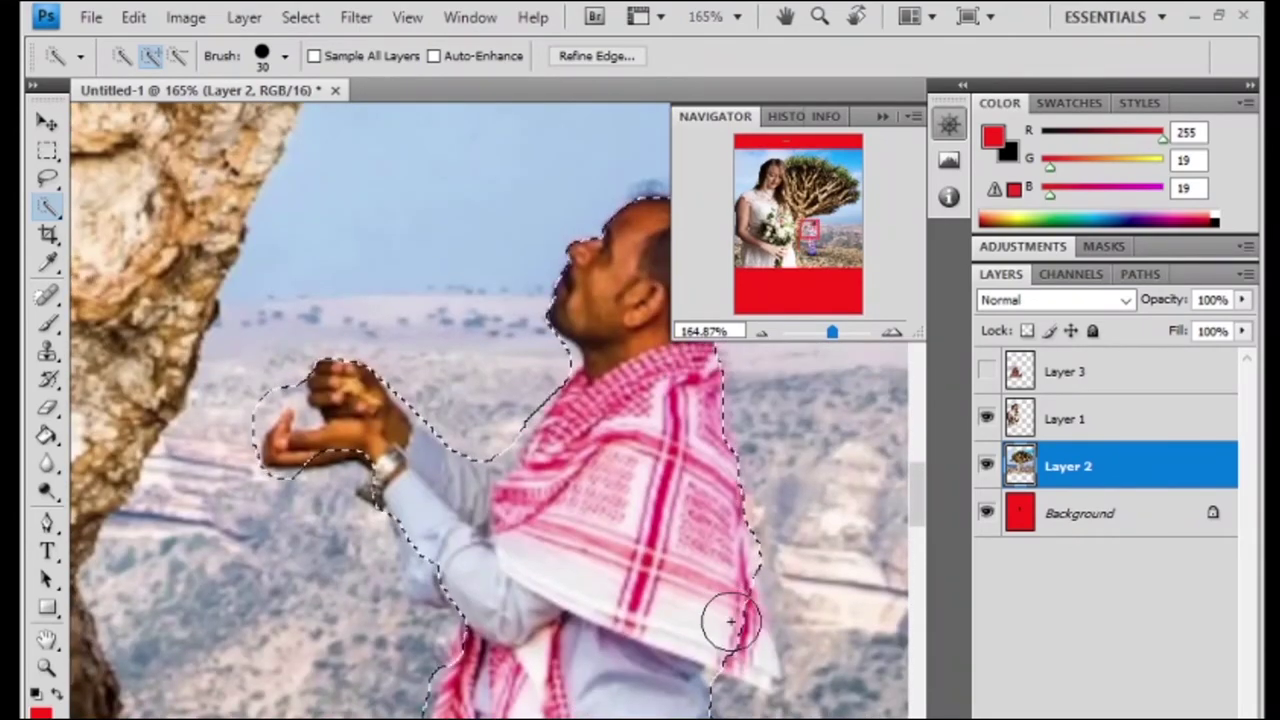
scroll(714, 586, up, 3)
Copy the selected man onto a new layer, deselect, and toggle the scene layer to check the cutout.
key(ctrl+shift+alt+n)
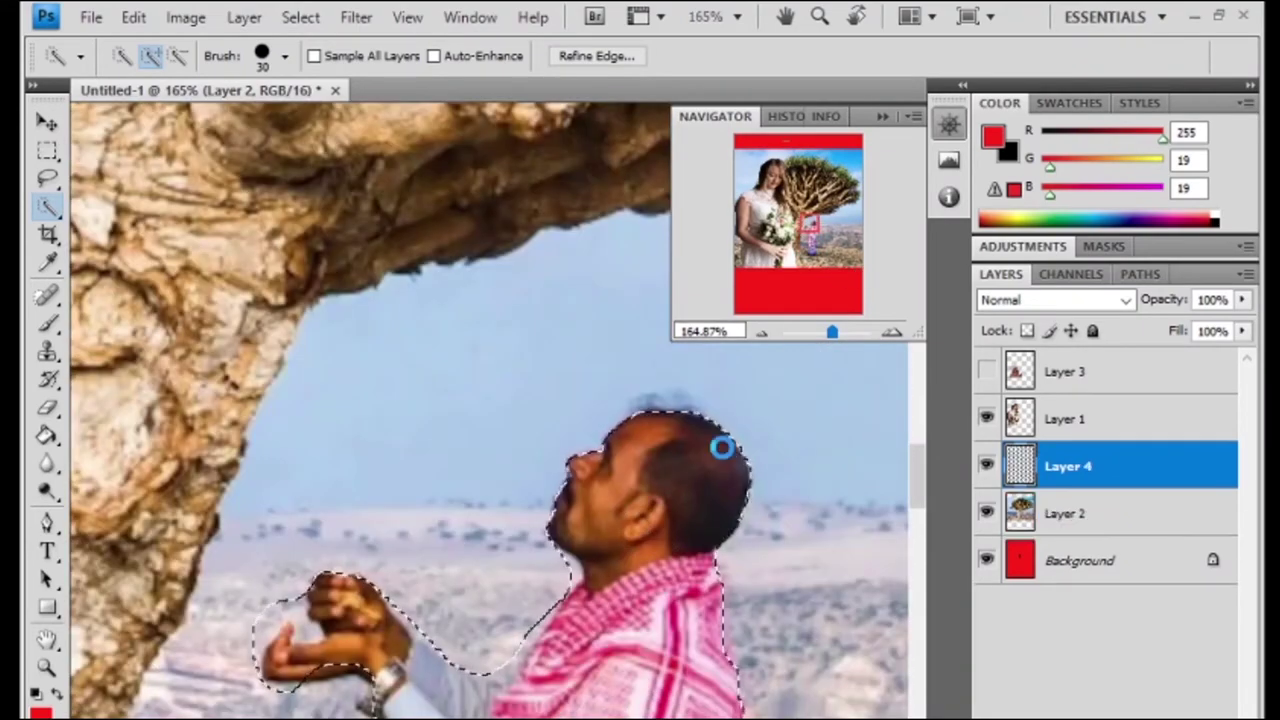
key(ctrl+d)
click(987, 513)
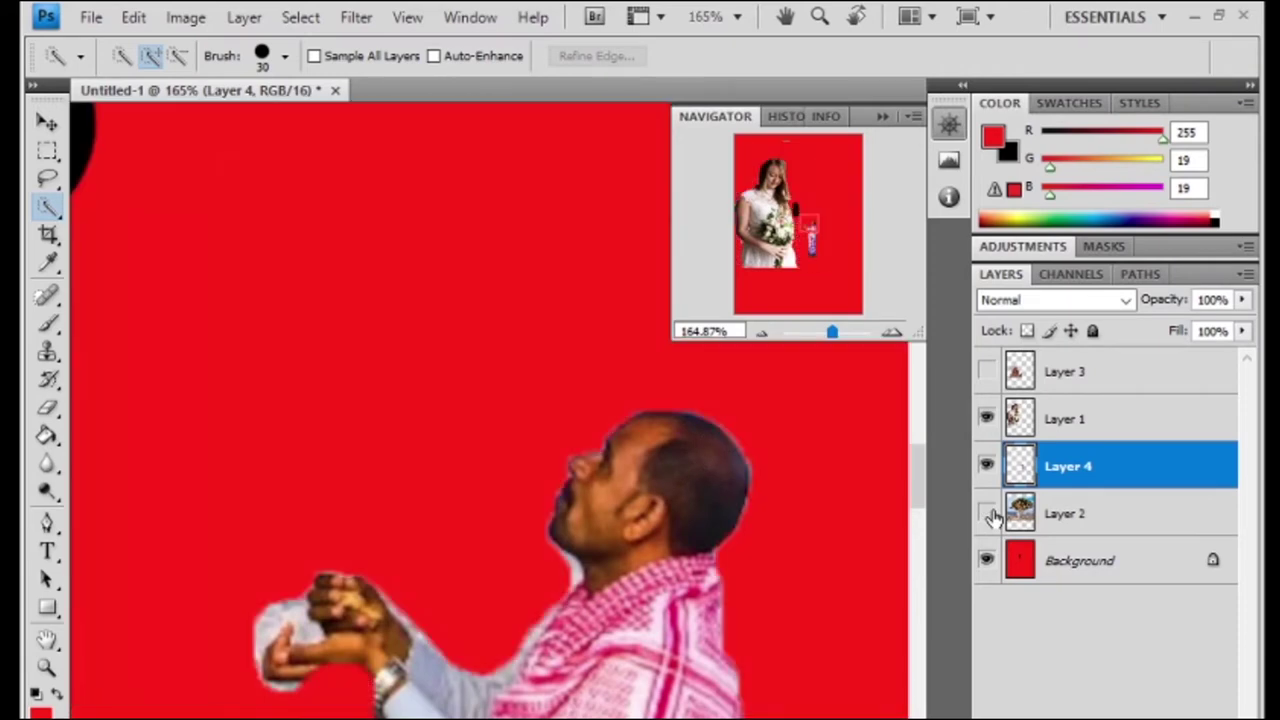
click(987, 513)
click(985, 514)
click(987, 513)
Enlarge the man's copy and shift him left beside the bride, then apply the transform.
key(v)
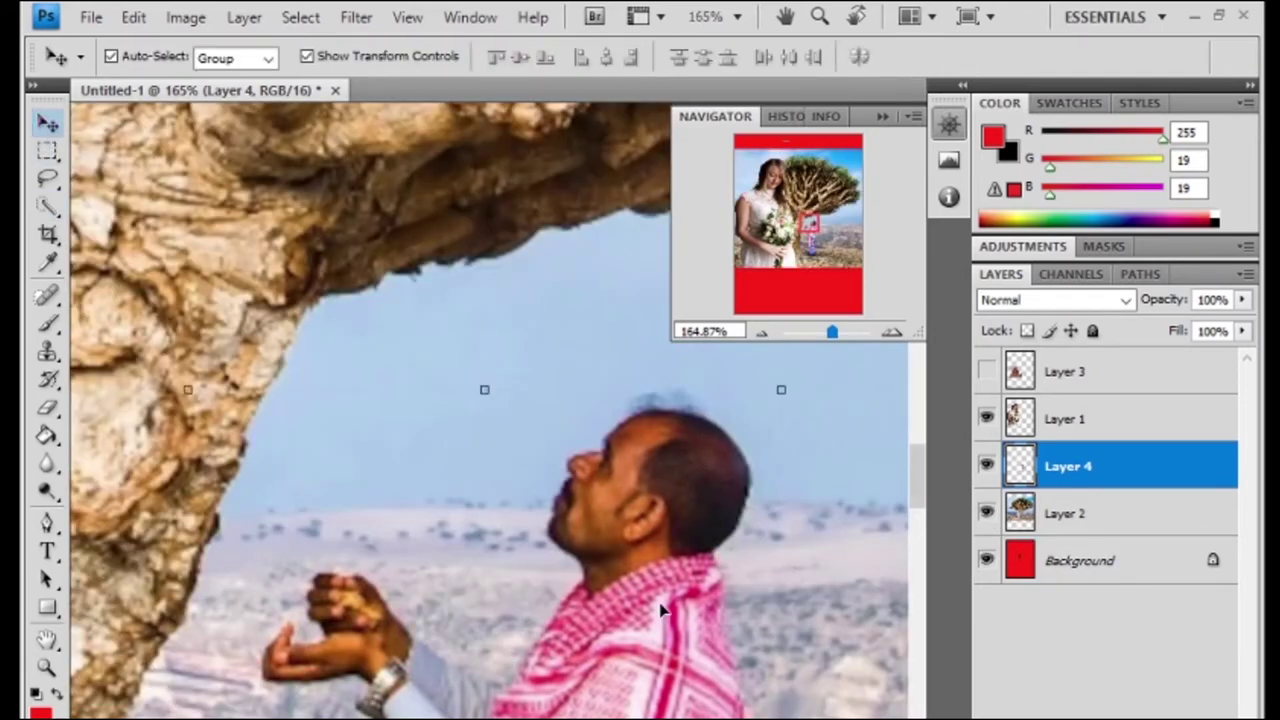
drag(783, 390, 833, 333)
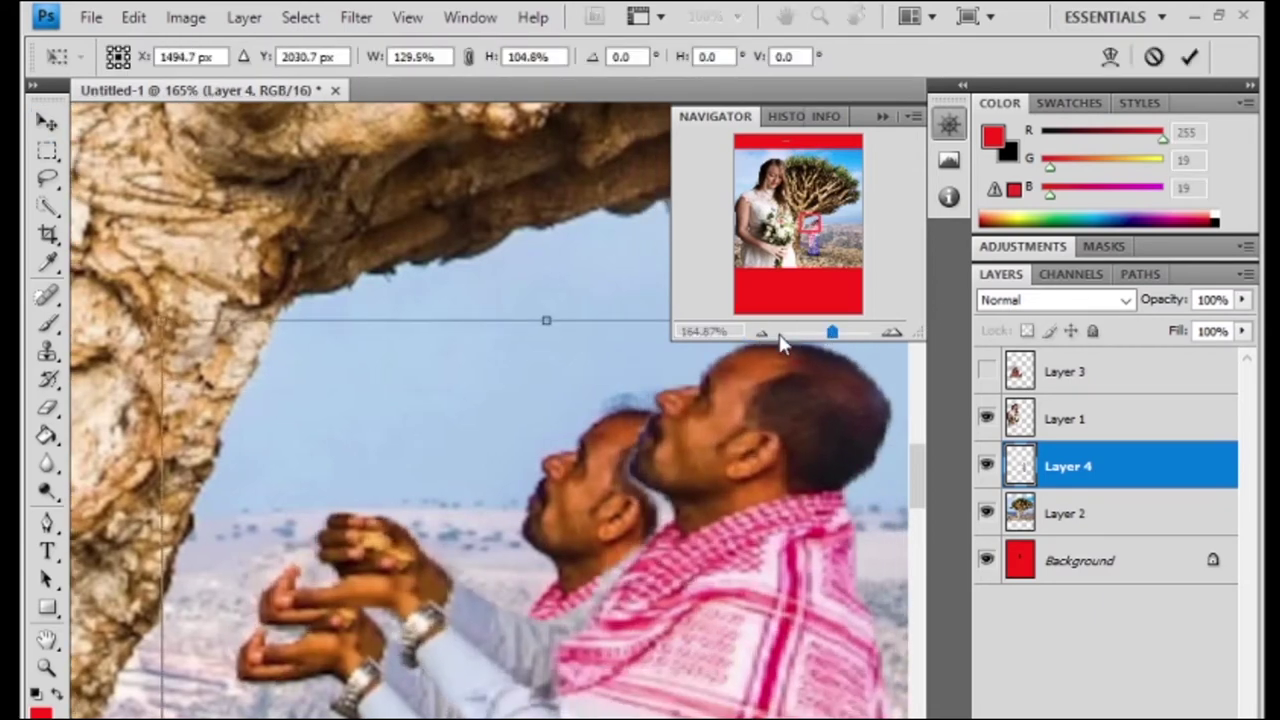
mouse_move(833, 337)
mouse_down()
mouse_move(786, 357)
mouse_move(817, 358)
mouse_up()
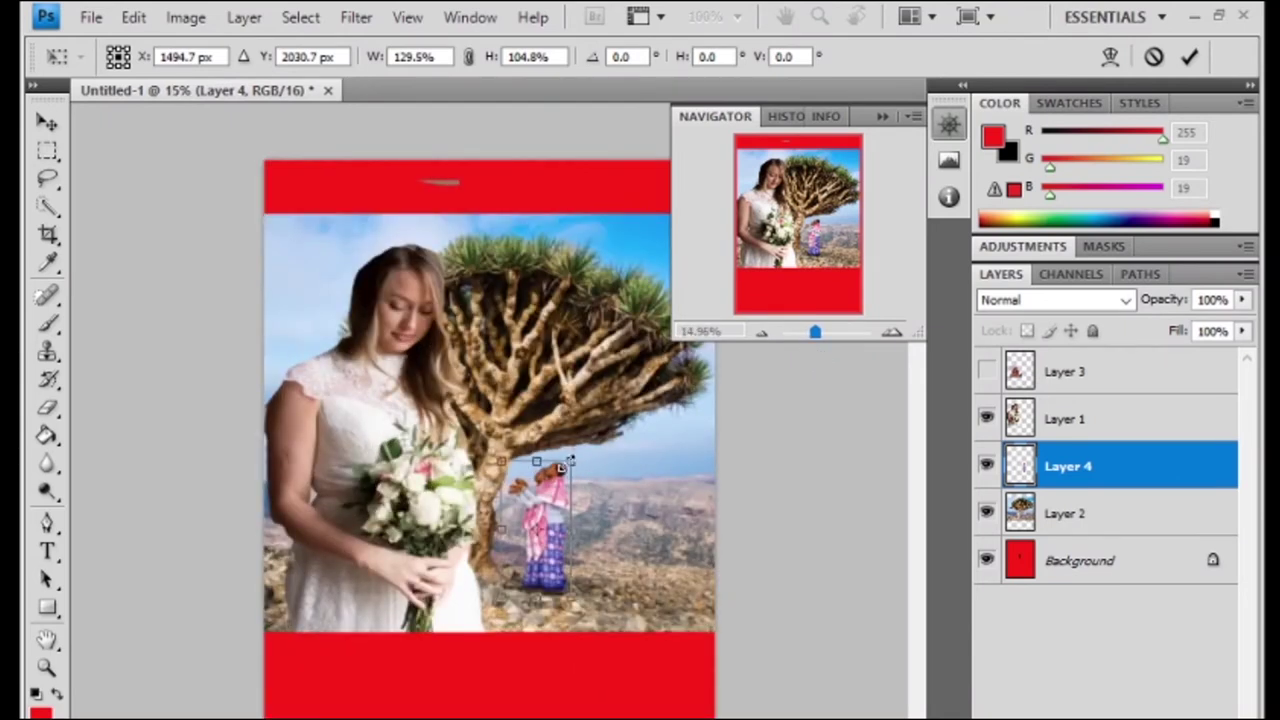
drag(581, 452, 628, 340)
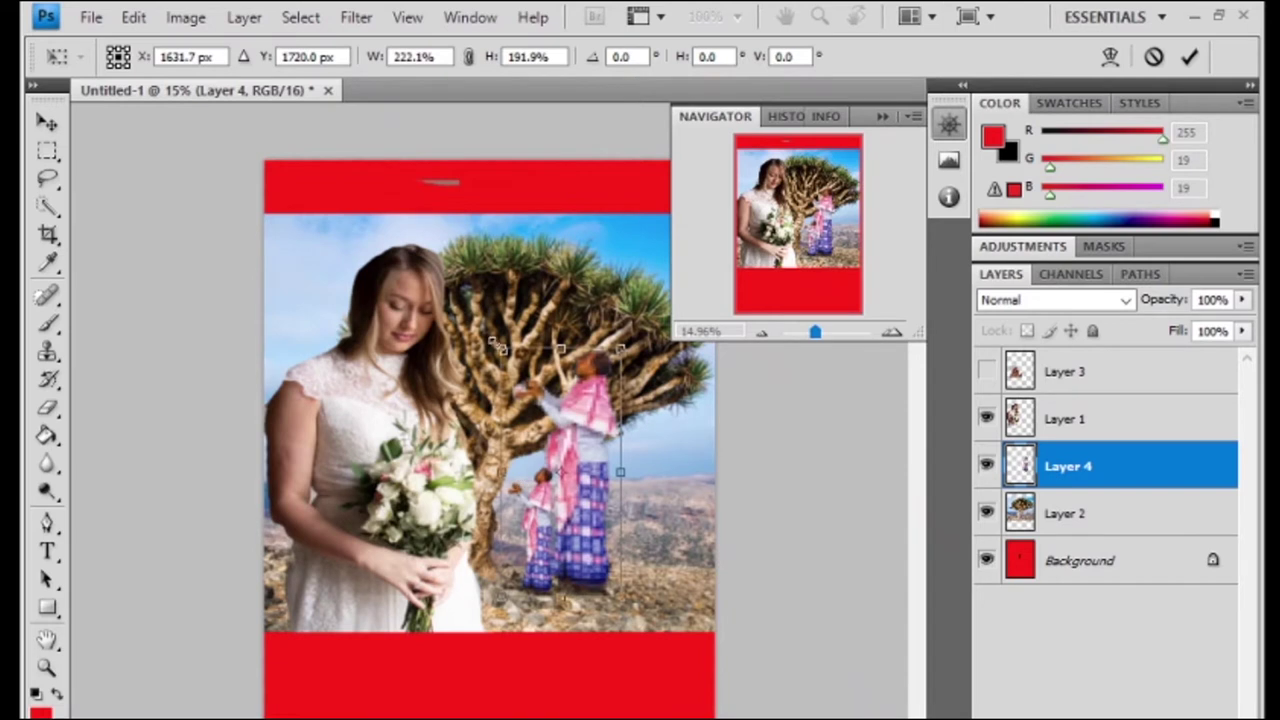
drag(497, 347, 450, 310)
mouse_move(543, 455)
mouse_down()
mouse_move(543, 530)
mouse_move(547, 470)
mouse_up()
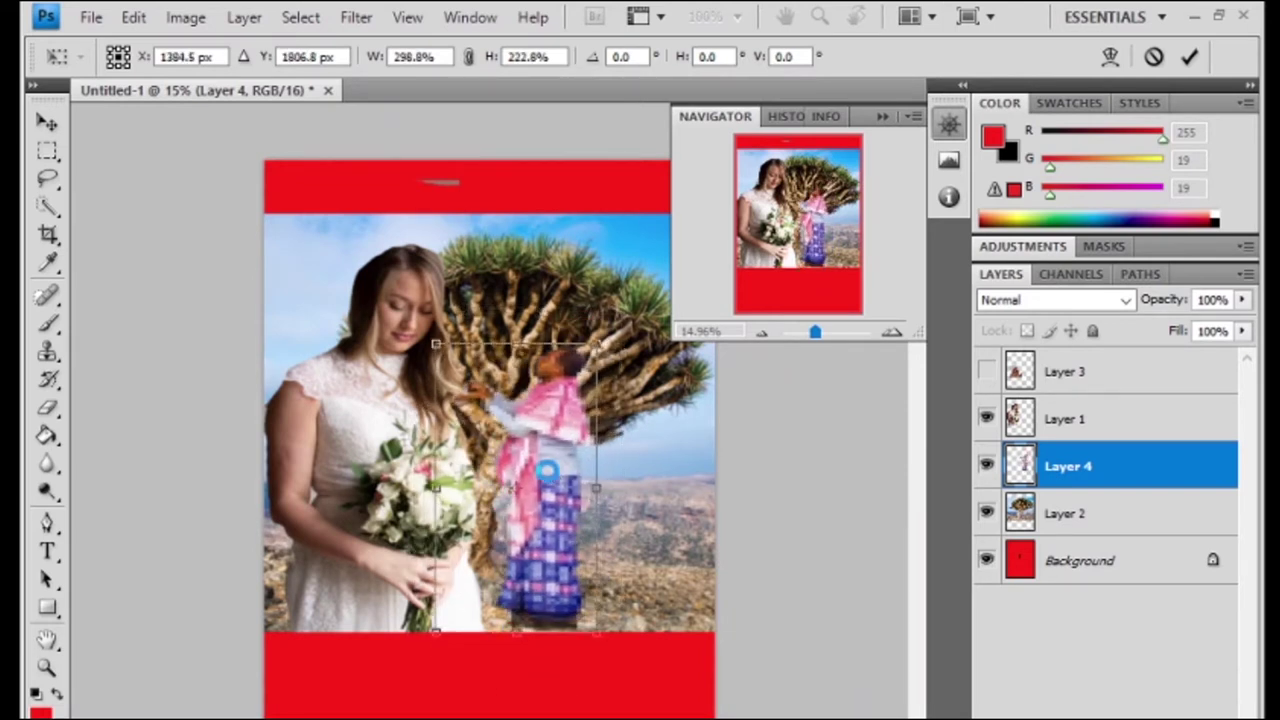
key(Return)
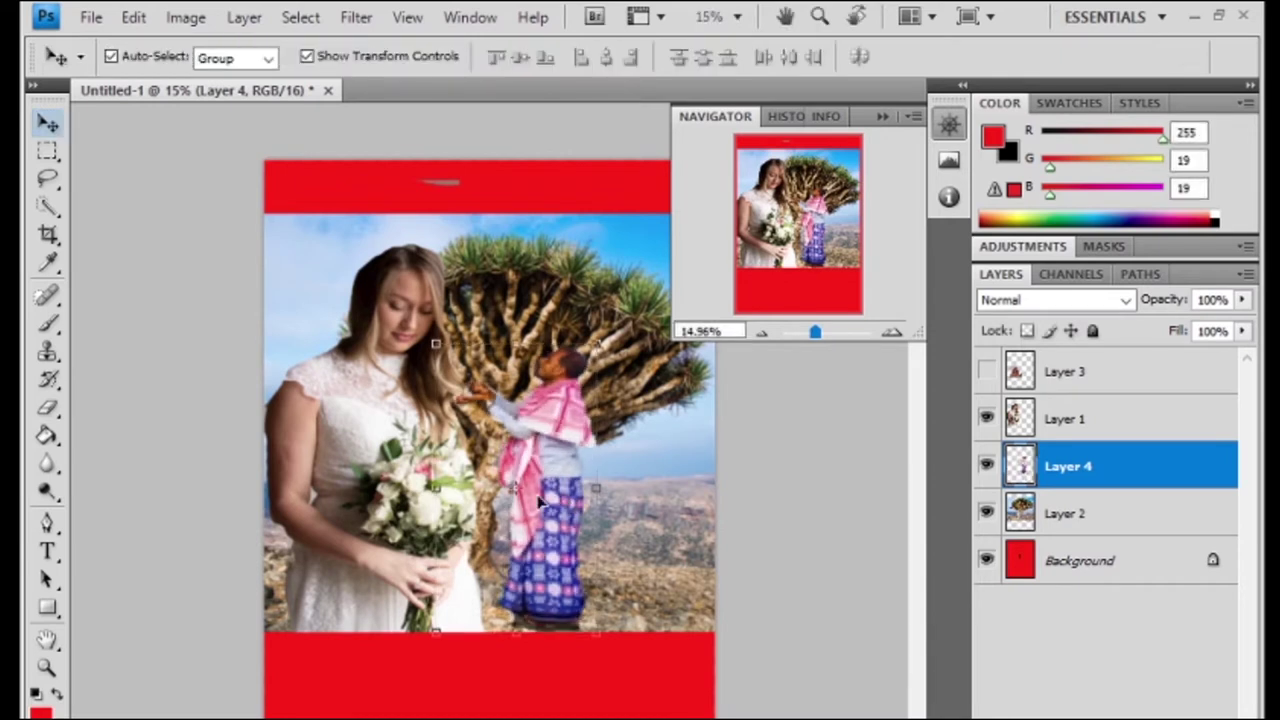
click(737, 518)
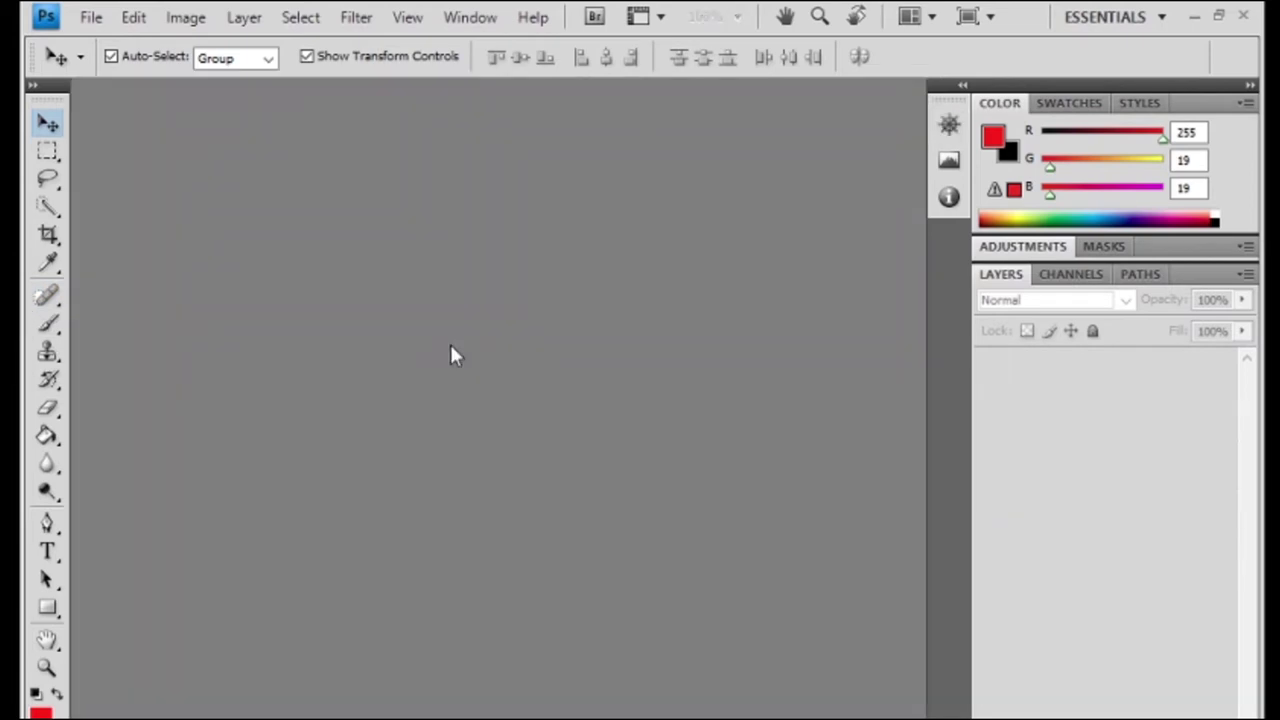
Open the Open dialog twice from the empty workspace and dismiss it both times.
double_click(450, 348)
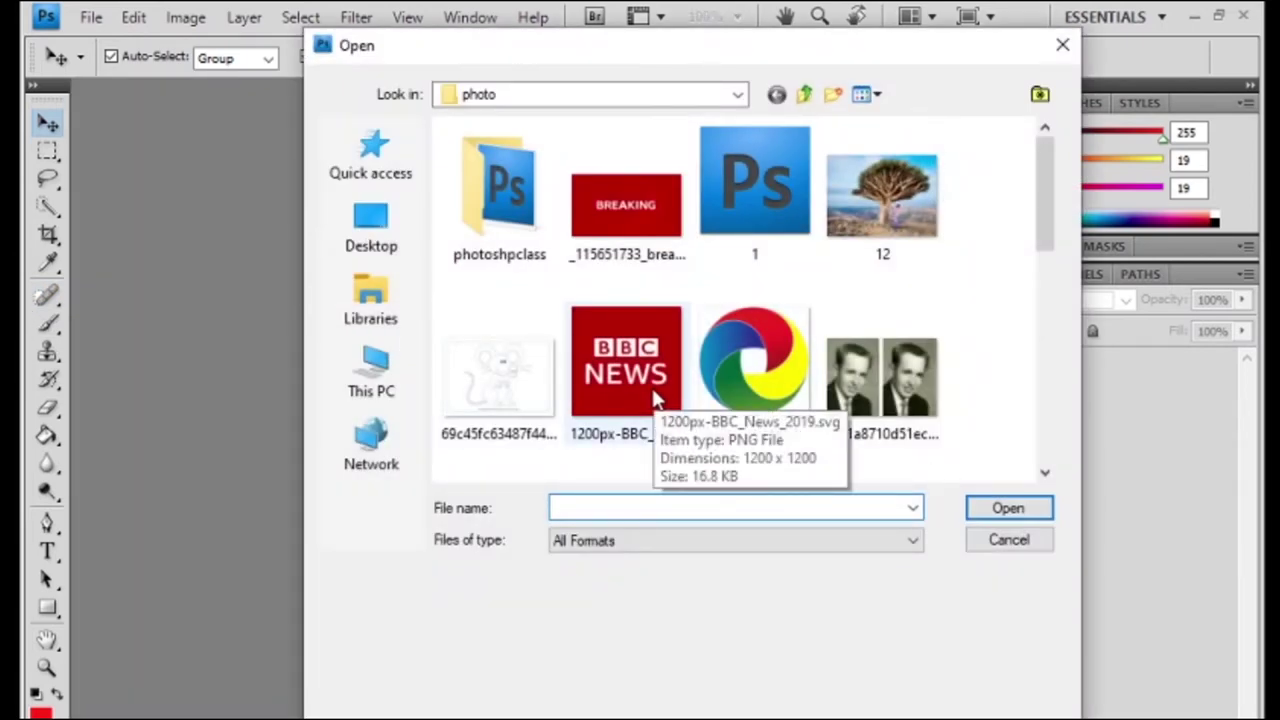
click(1062, 44)
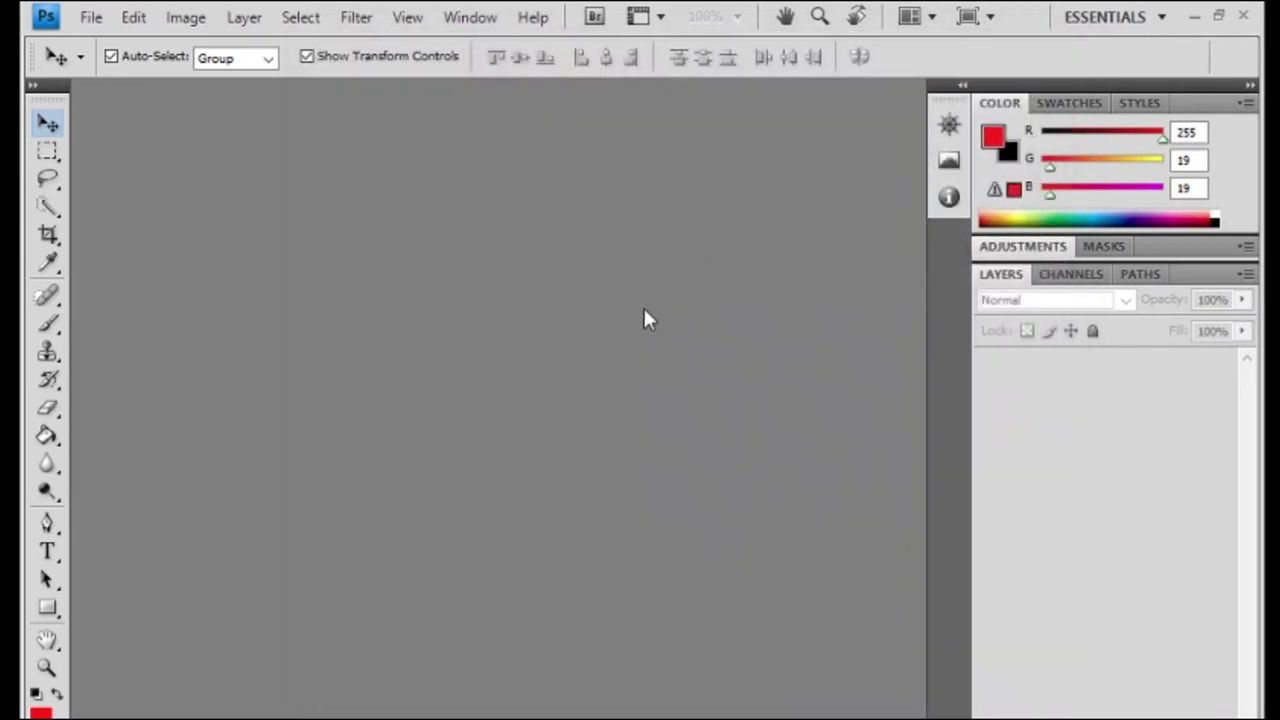
double_click(576, 363)
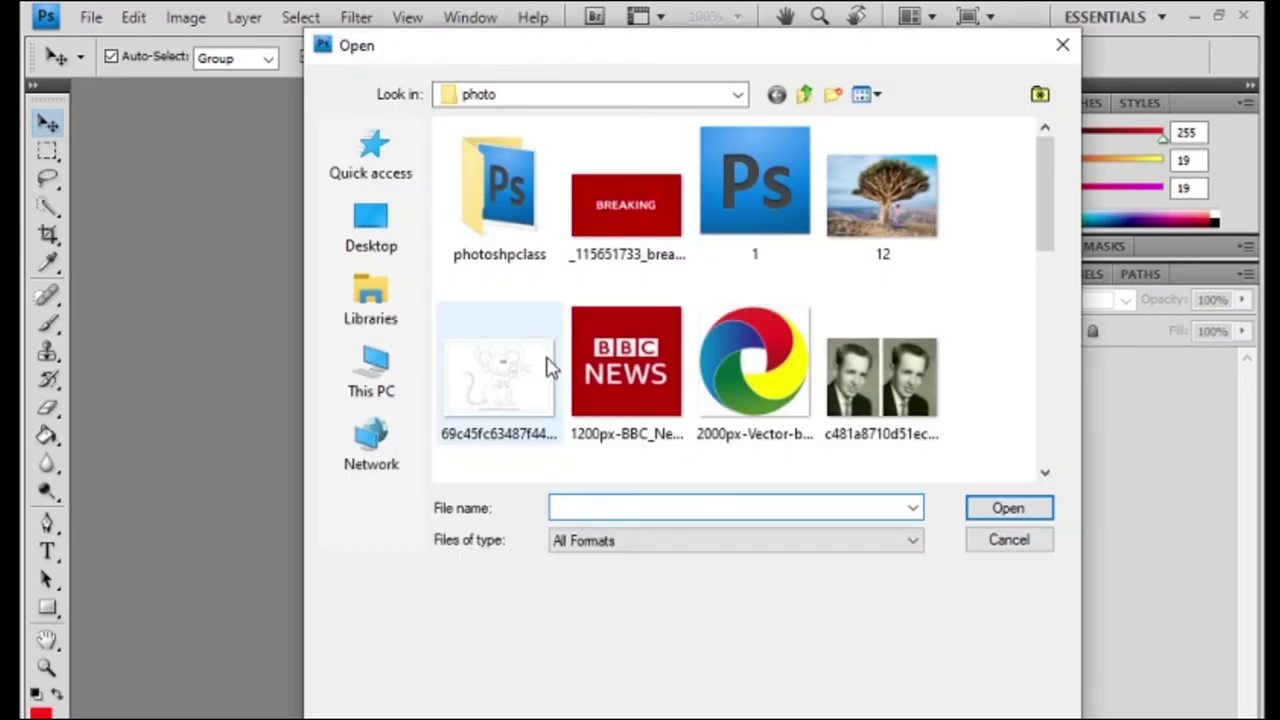
click(1062, 44)
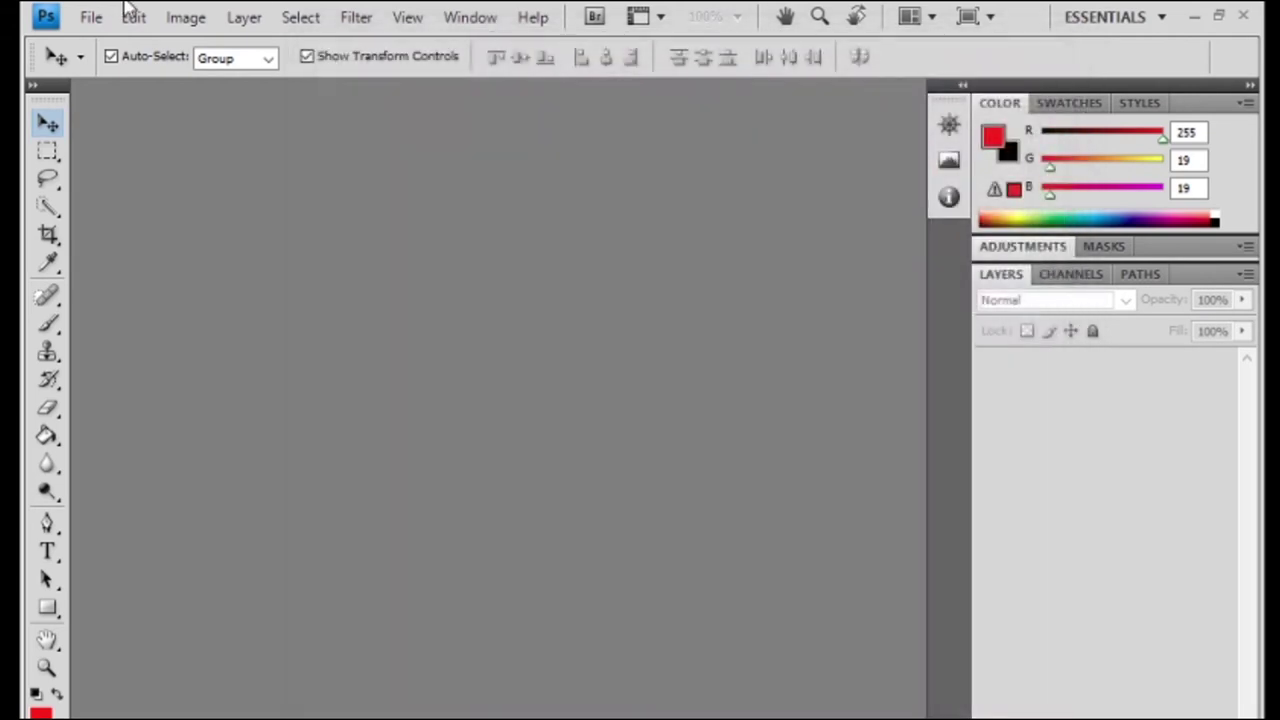
Cancel File > Open, then start a new document from File > New.
click(91, 17)
click(135, 68)
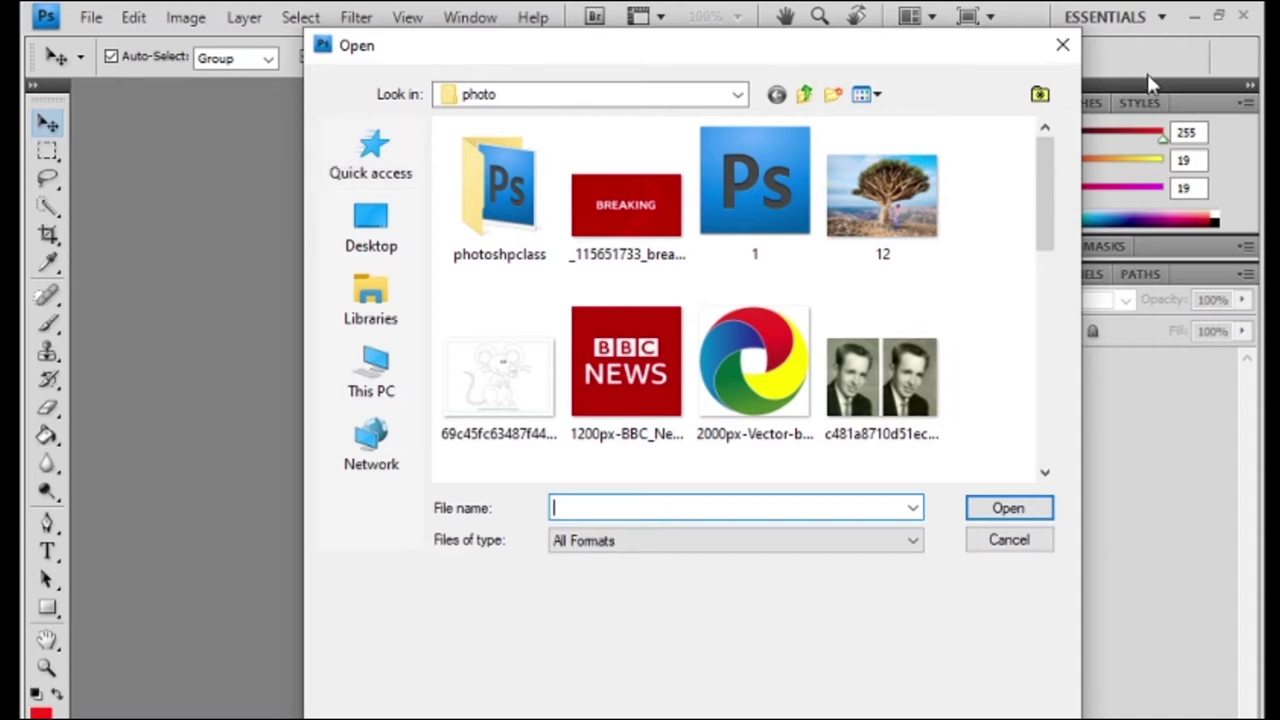
click(1062, 45)
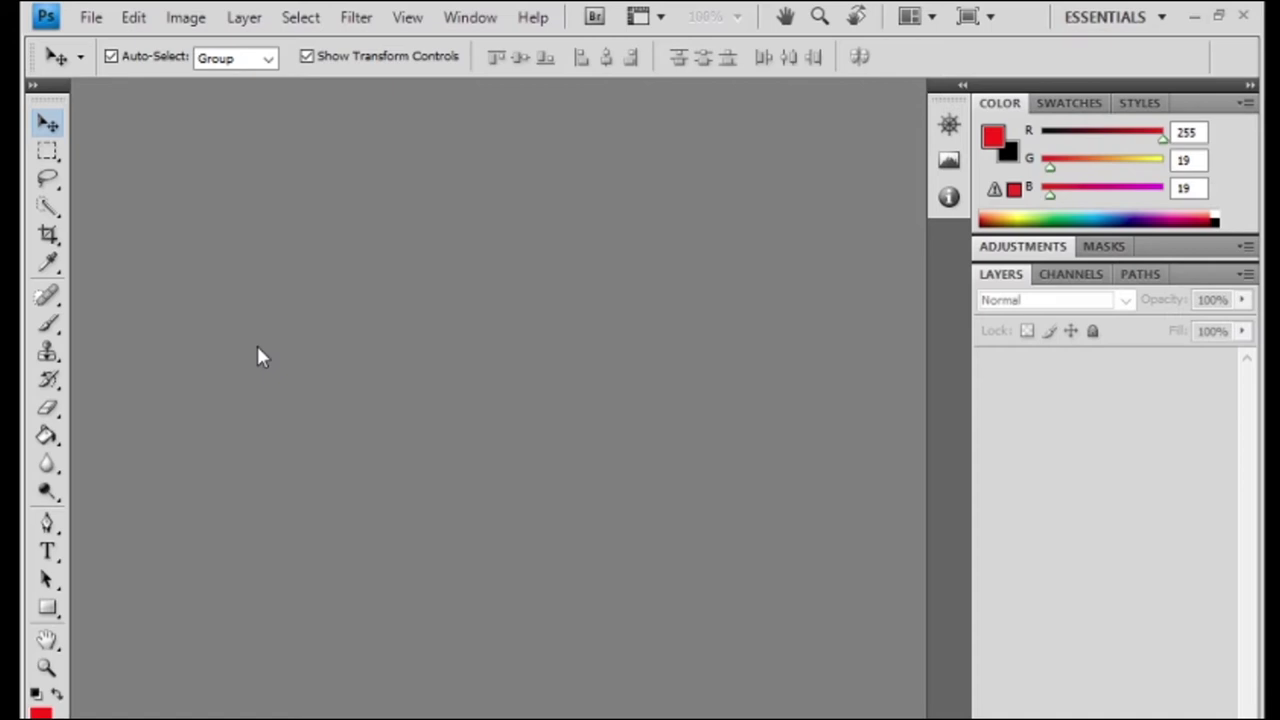
click(90, 17)
click(115, 45)
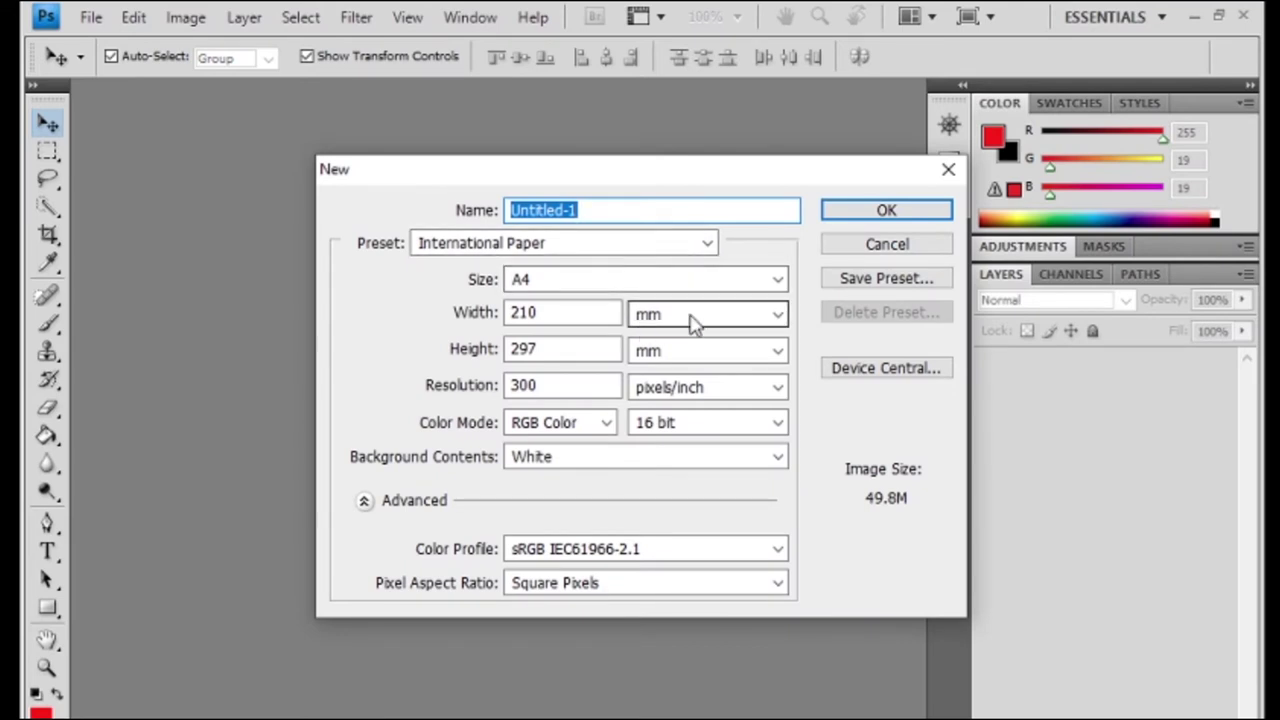
Create the A4 document with resolution units in pixels/cm and float Untitled-1 in its own window.
click(706, 387)
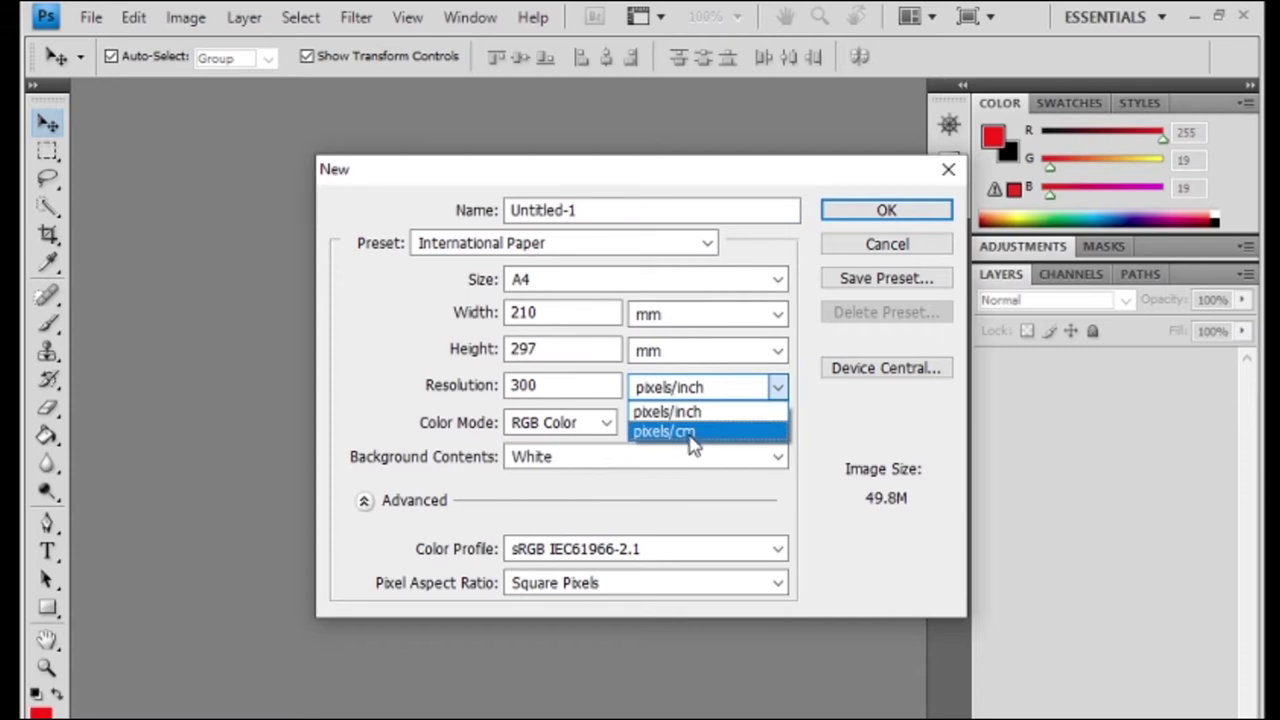
click(690, 412)
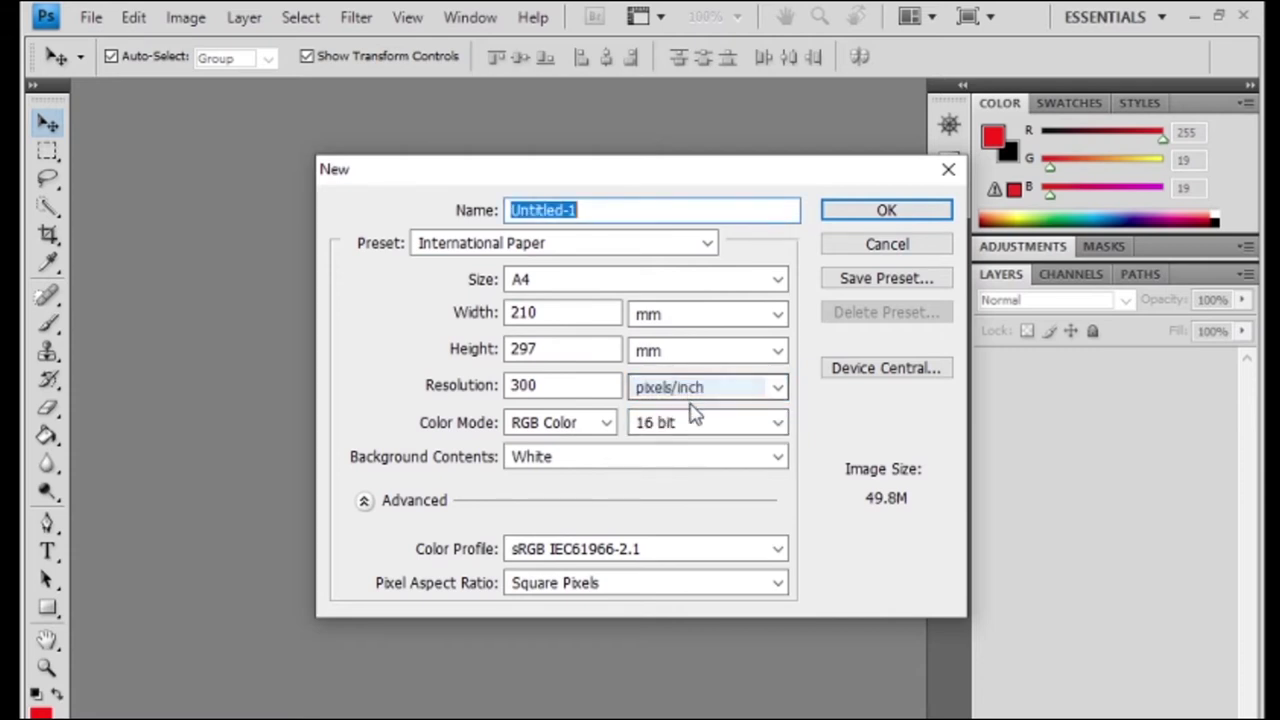
click(690, 387)
click(700, 432)
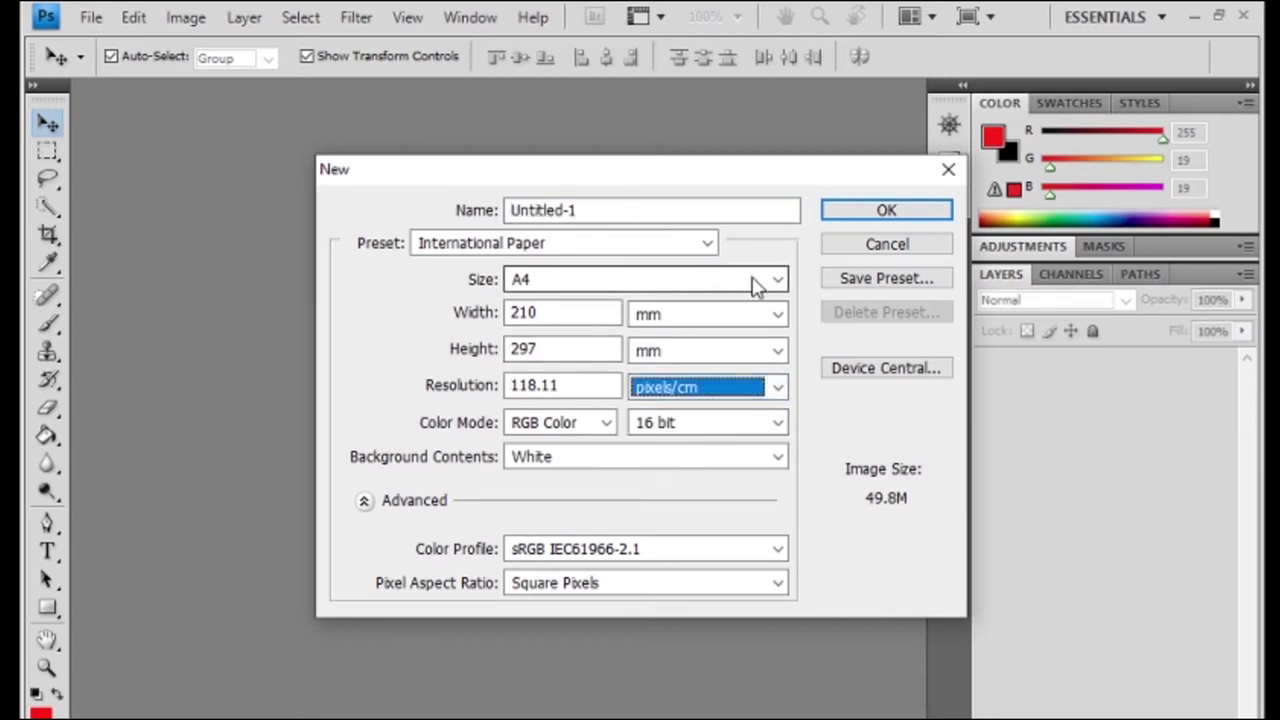
click(876, 213)
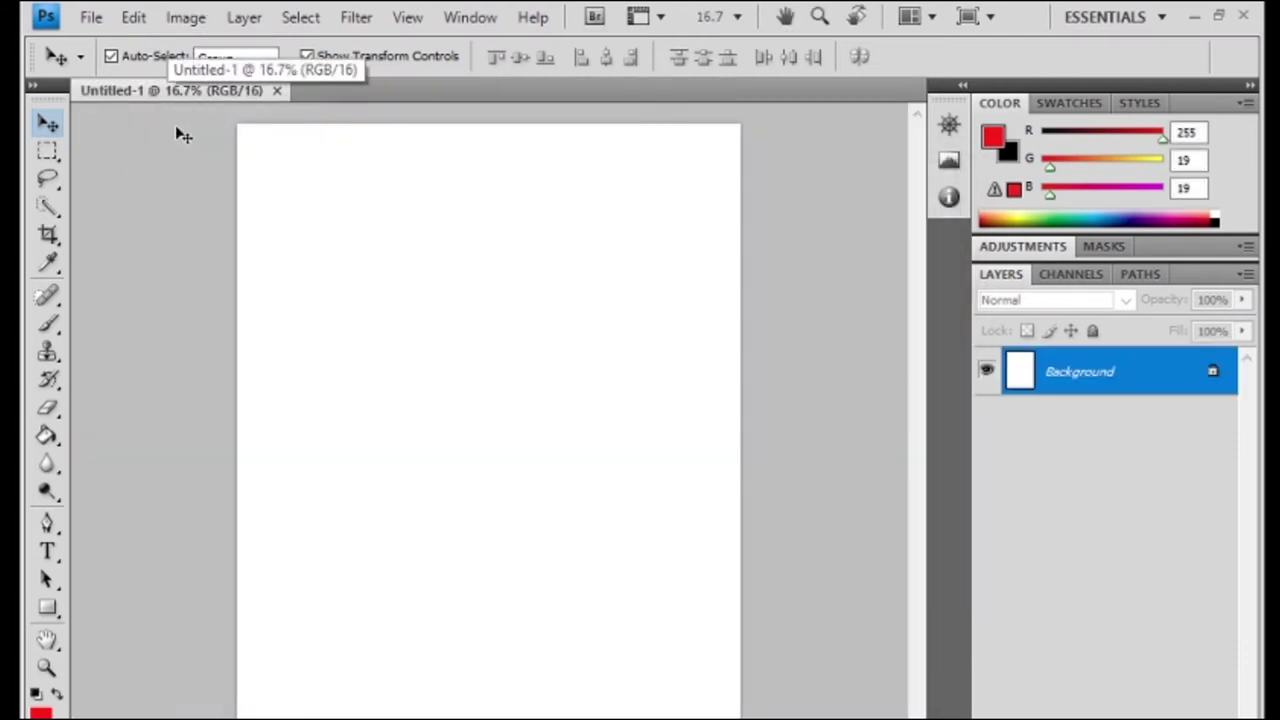
mouse_move(177, 95)
mouse_down()
mouse_move(198, 240)
mouse_move(408, 248)
mouse_up()
mouse_move(229, 77)
mouse_down()
mouse_move(331, 143)
mouse_move(270, 117)
mouse_up()
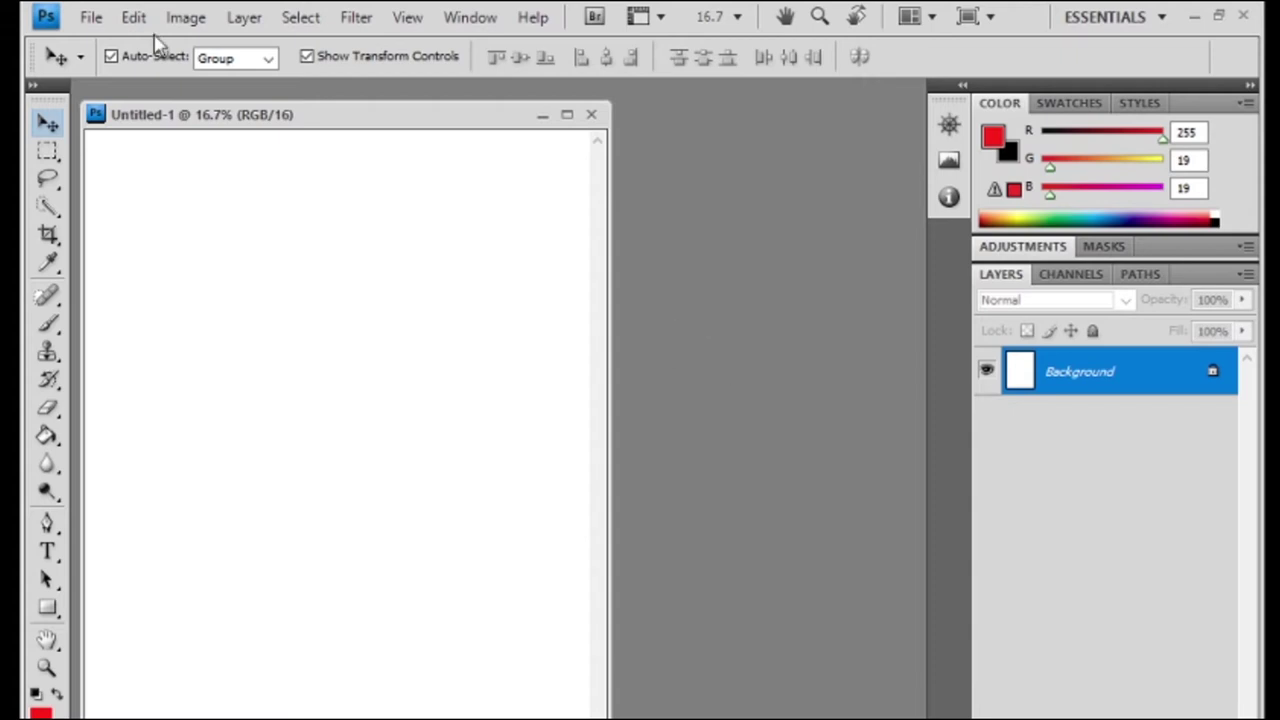
Open the dragon-tree photo 12.jpg and float it in its own window.
click(90, 18)
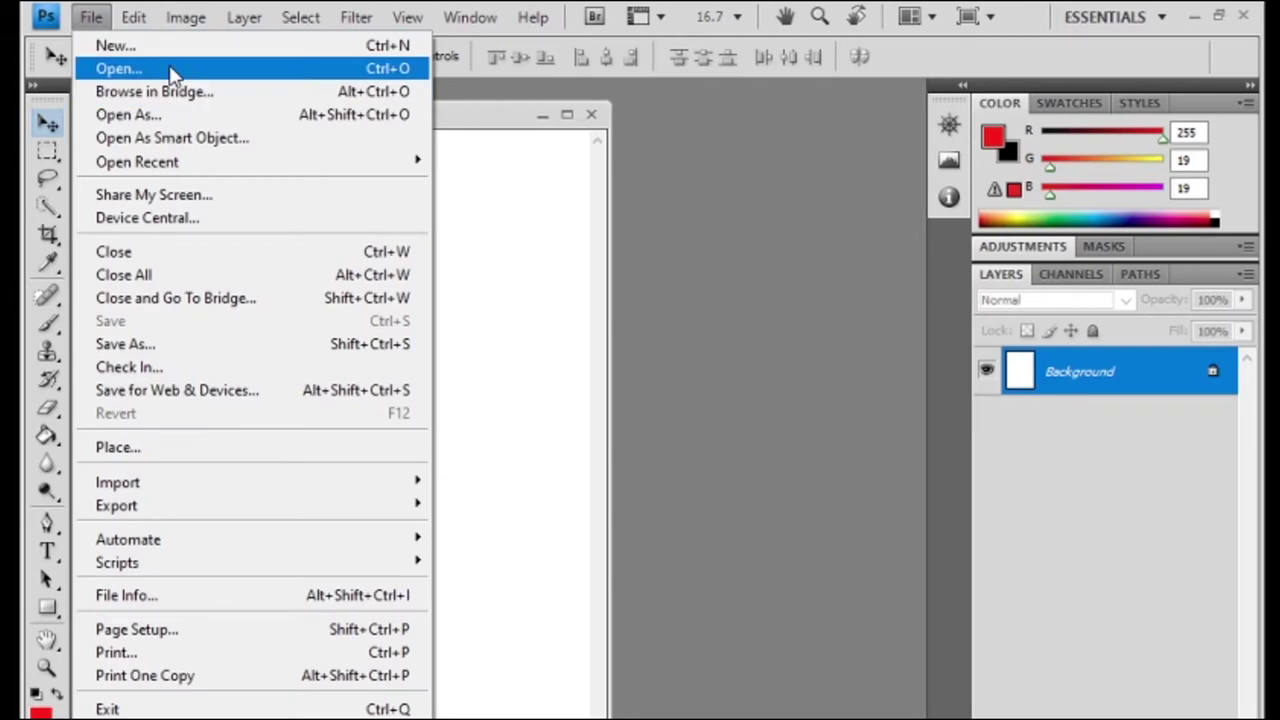
click(170, 72)
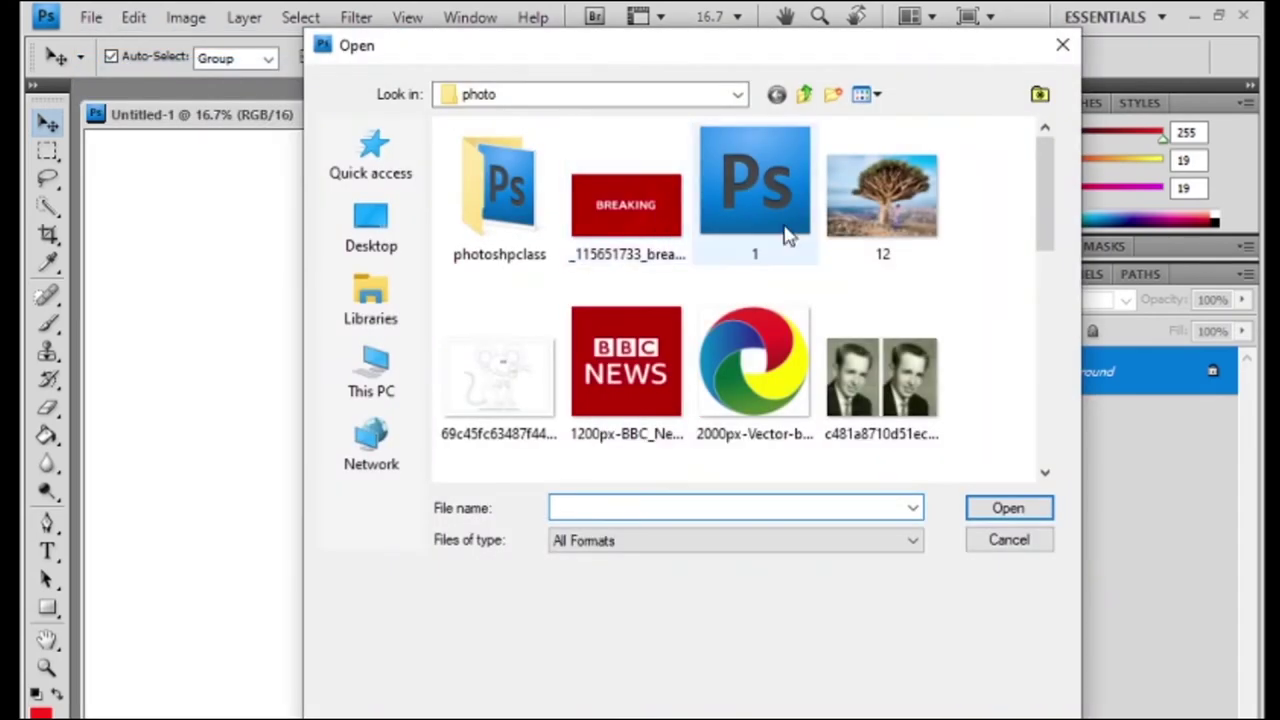
click(890, 206)
click(995, 507)
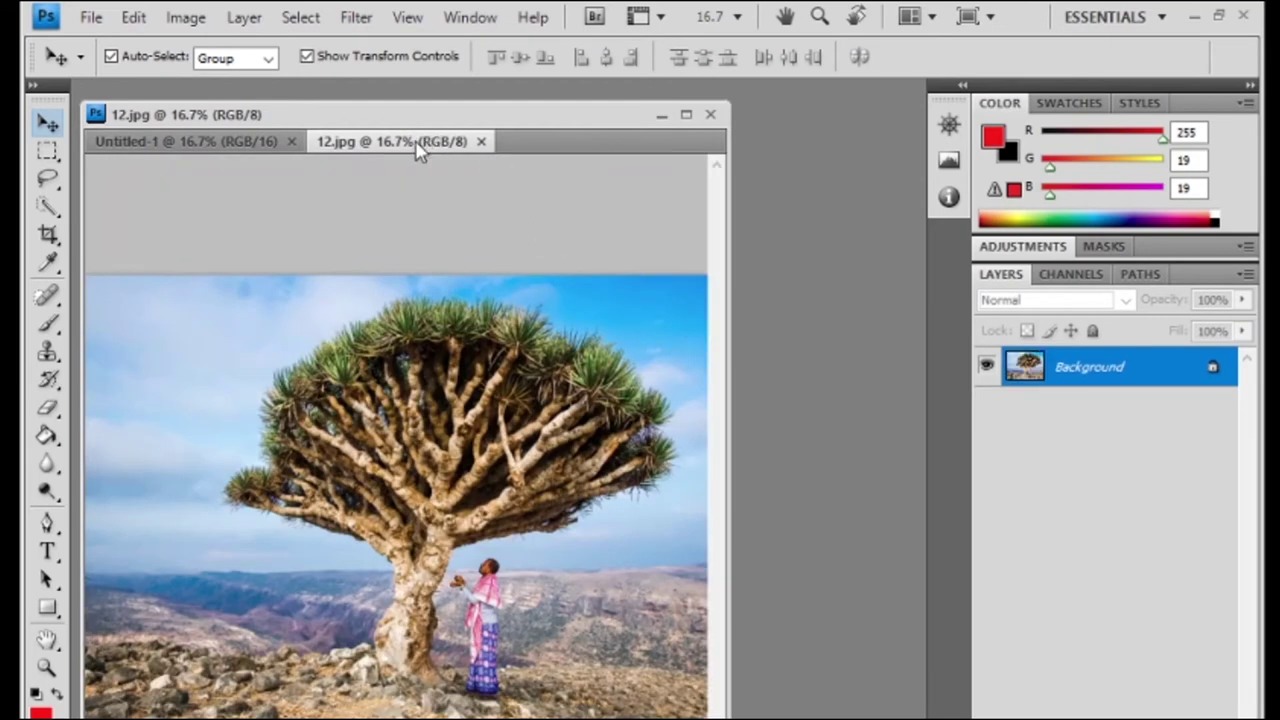
mouse_move(420, 142)
mouse_down()
mouse_move(805, 273)
mouse_move(814, 461)
mouse_up()
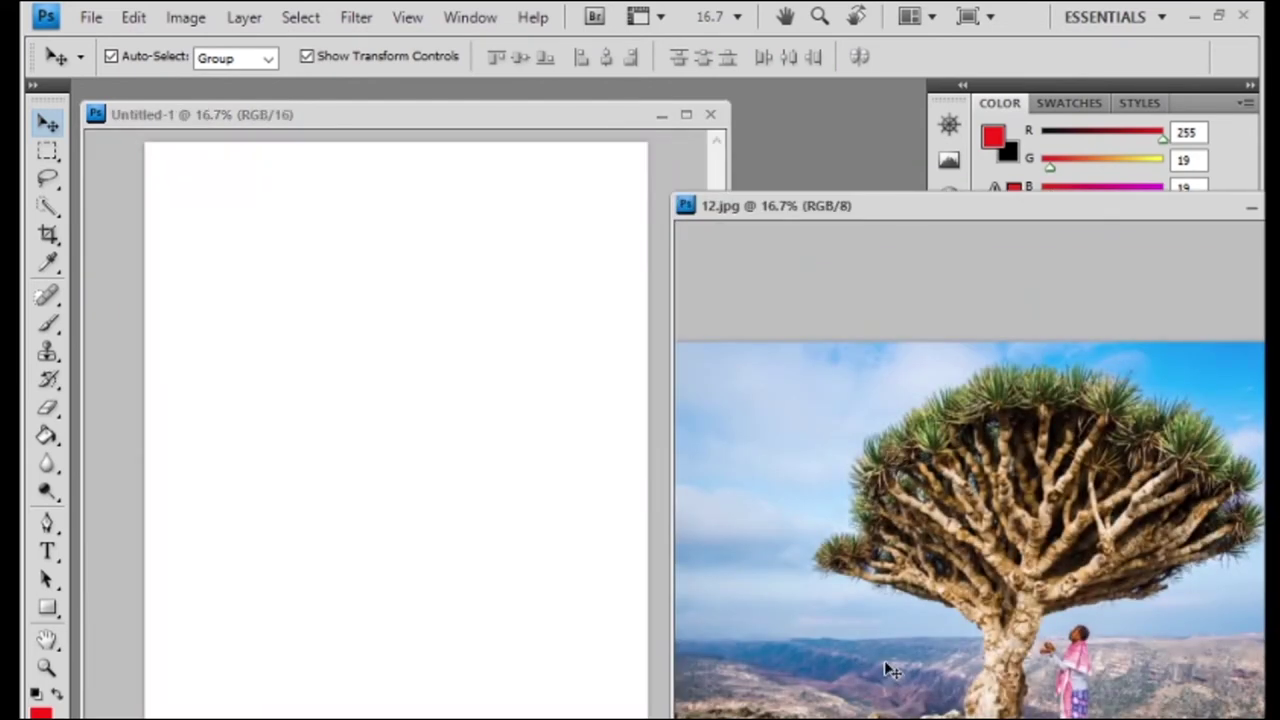
Look over the marquee shape options, then pick the Move tool.
click(47, 150)
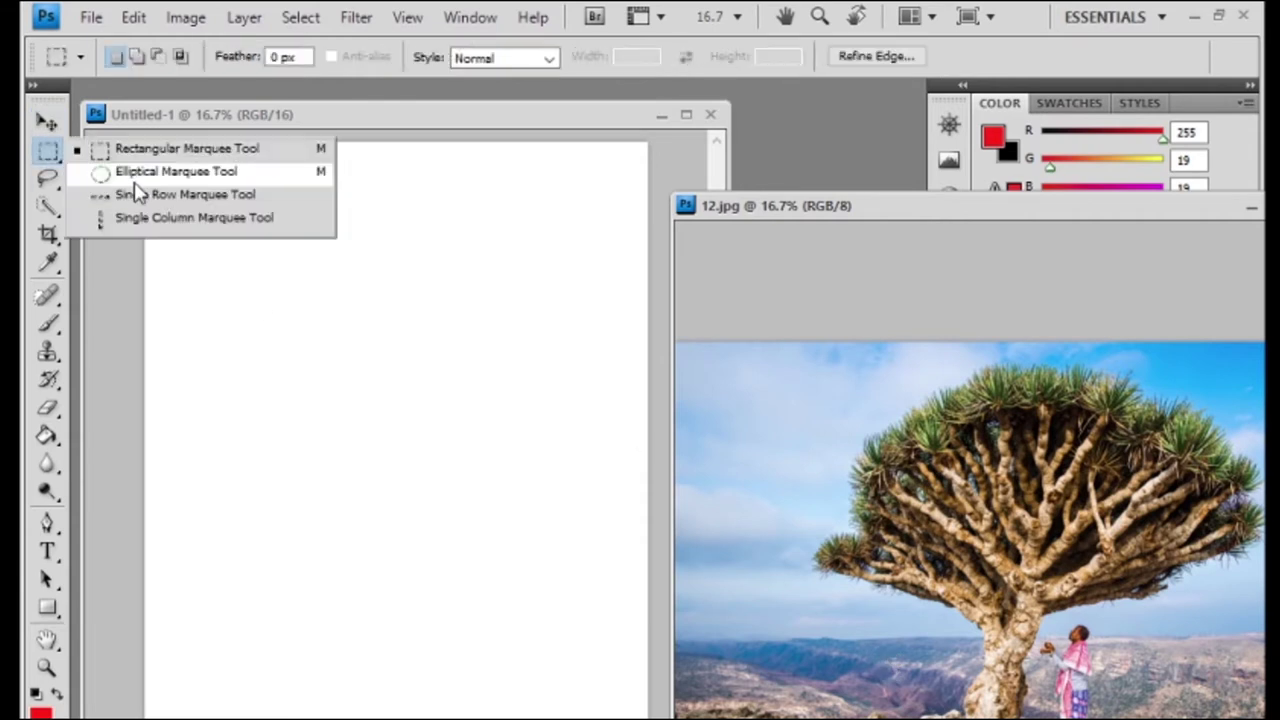
click(172, 152)
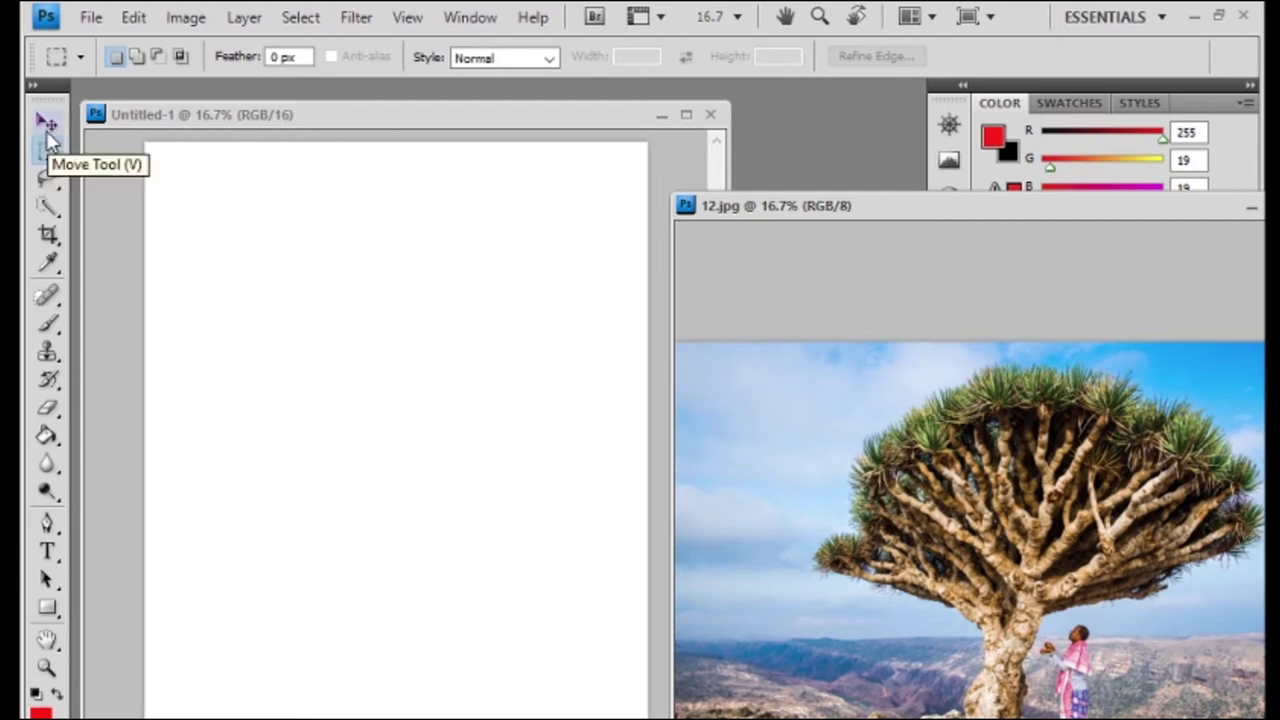
click(47, 124)
Drag the tree photo onto the A4 page, accepting the bit-depth warning.
drag(1122, 572, 475, 445)
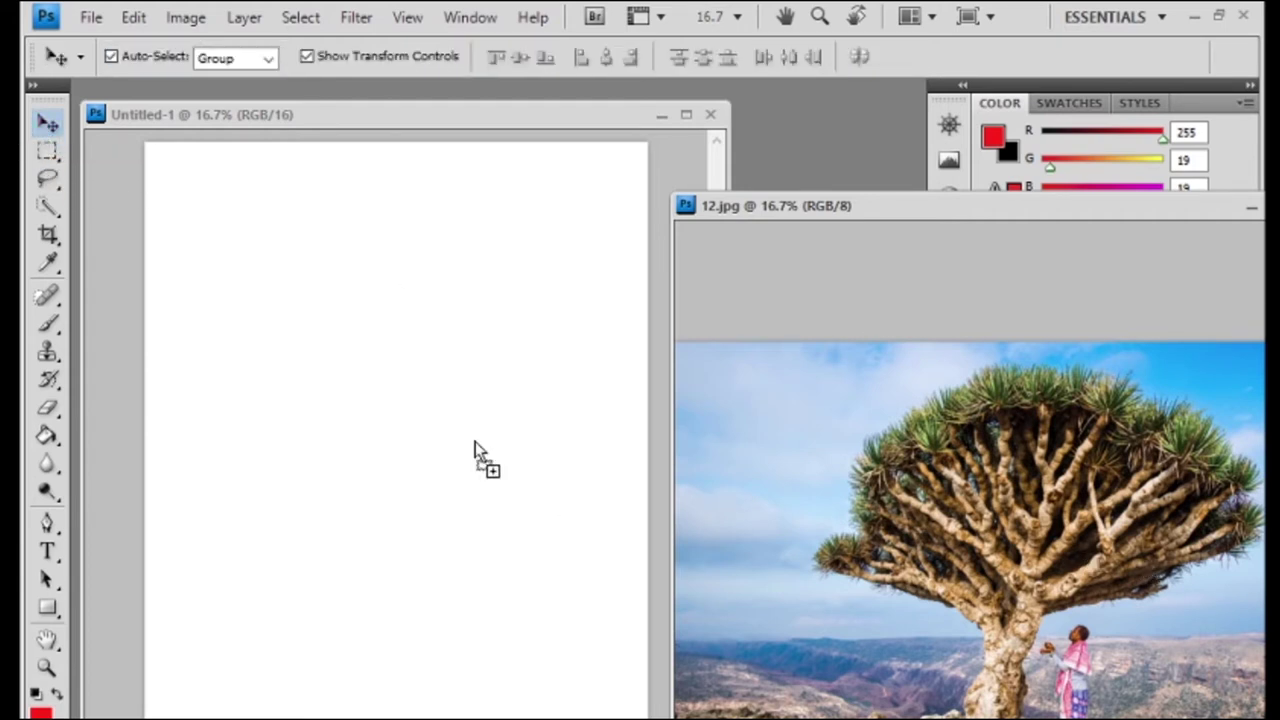
click(440, 386)
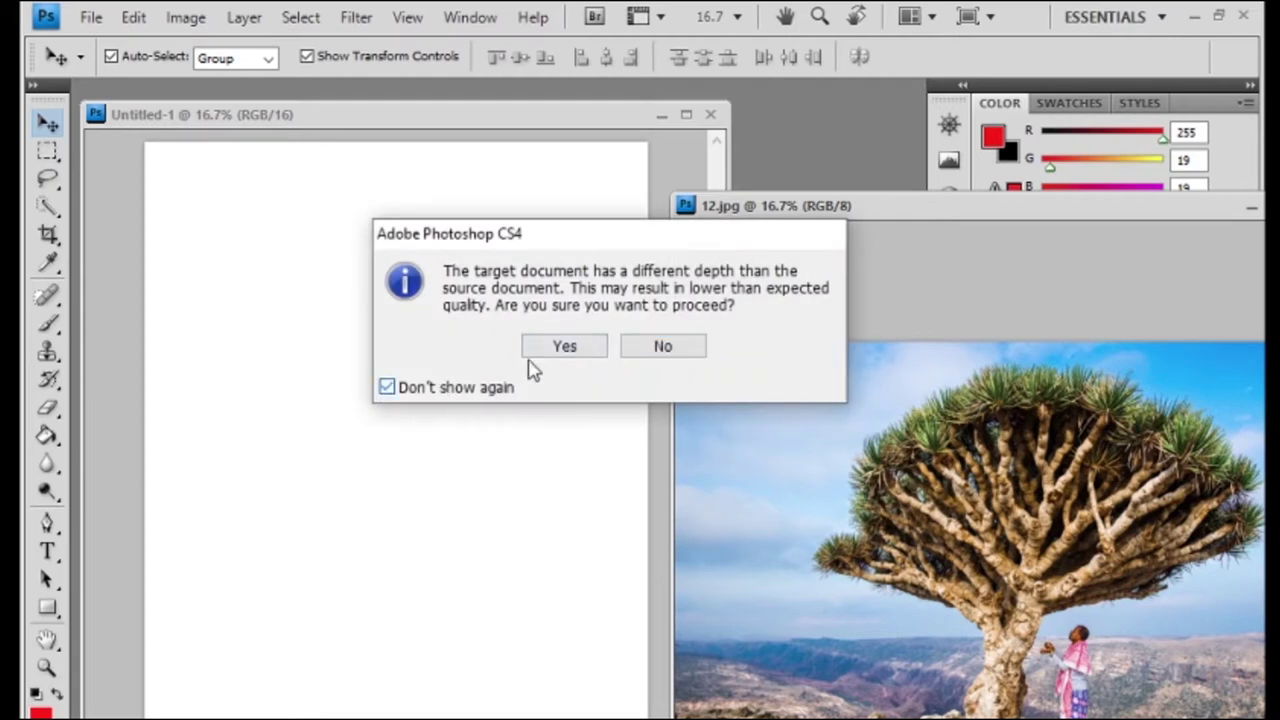
click(530, 350)
drag(350, 384, 549, 474)
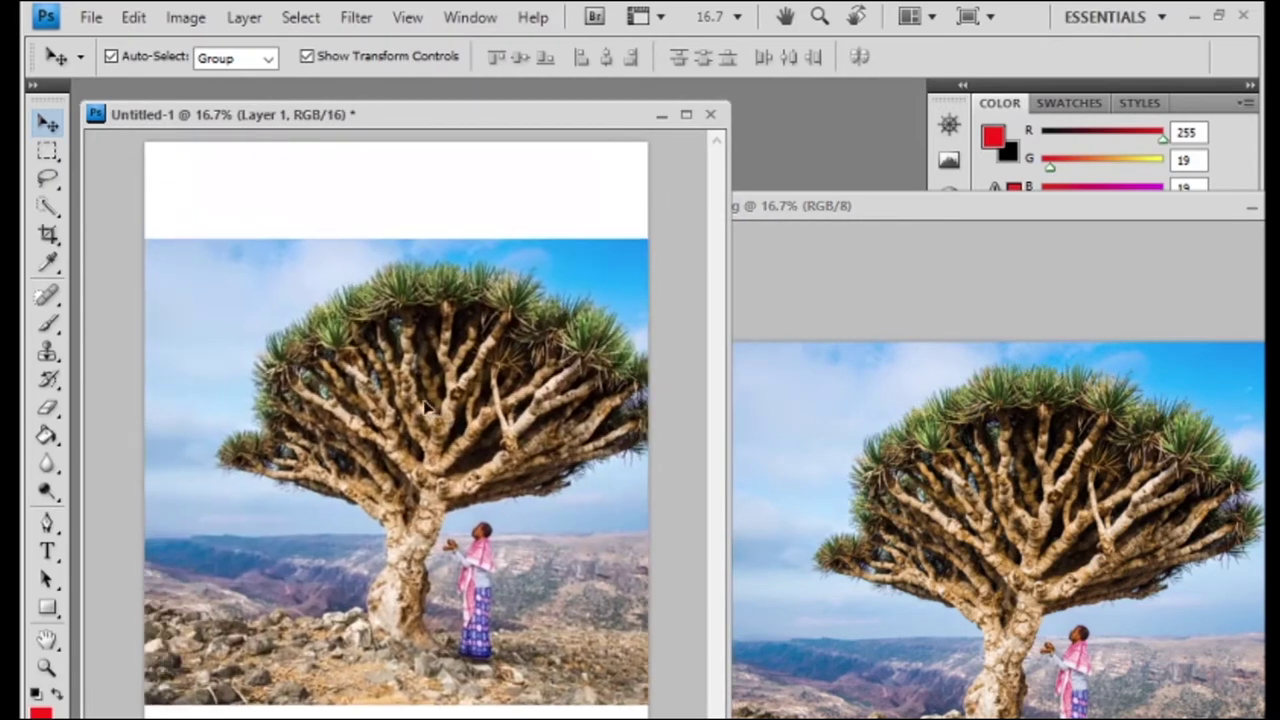
Shrink and squash the pasted tree into a wide strip at the page's upper-left and commit.
drag(181, 239, 470, 490)
mouse_move(560, 515)
mouse_down()
mouse_move(268, 288)
mouse_move(223, 283)
mouse_up()
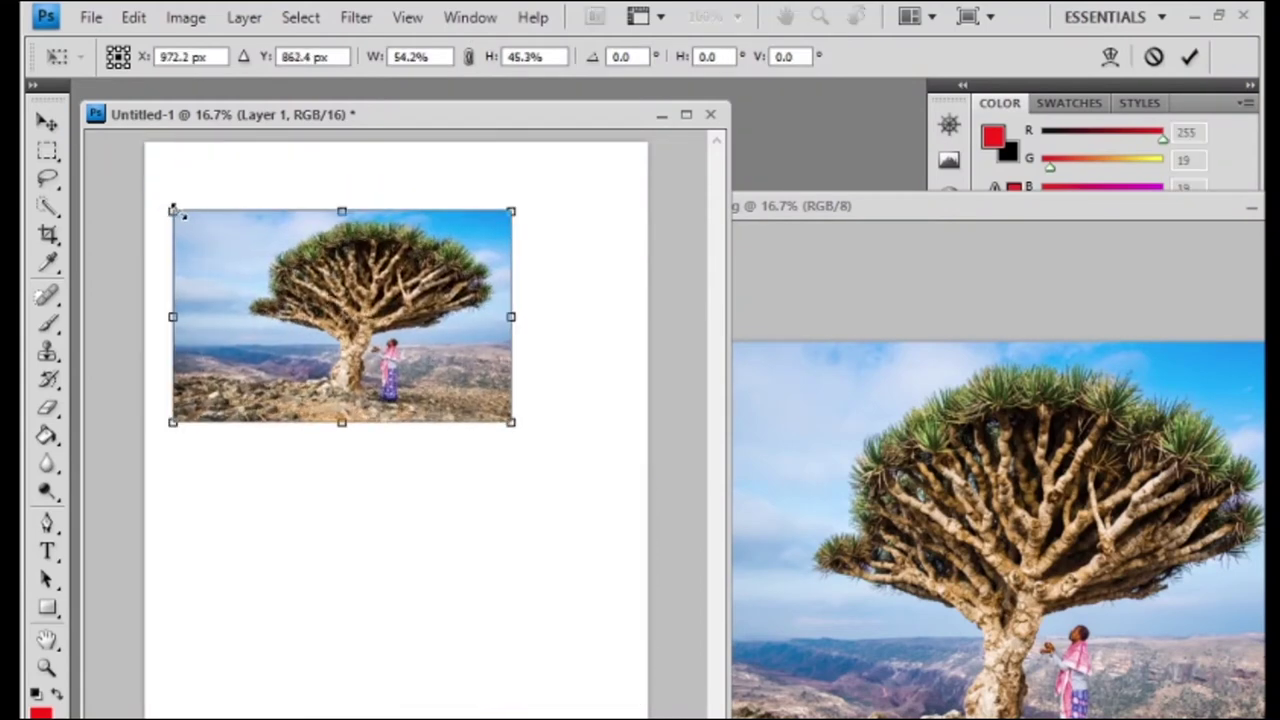
mouse_move(170, 210)
mouse_down()
mouse_move(336, 343)
mouse_move(222, 228)
mouse_up()
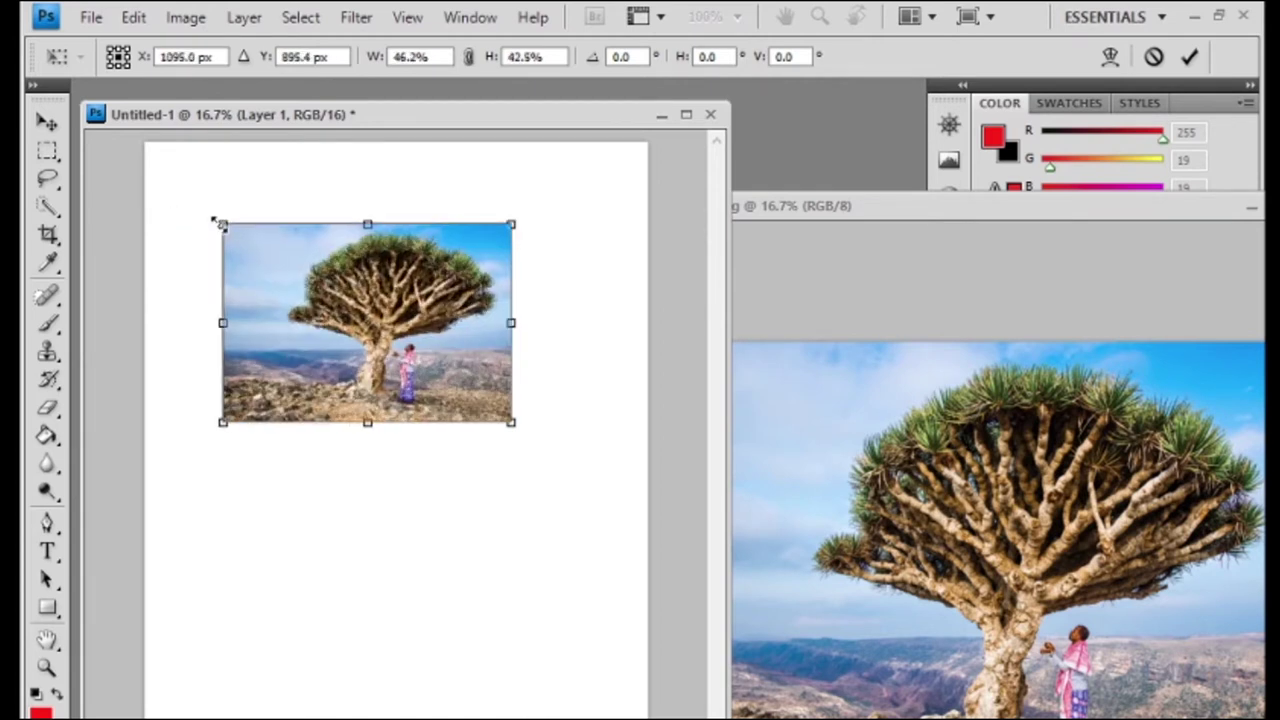
mouse_move(367, 228)
mouse_down()
mouse_move(369, 350)
mouse_move(372, 293)
mouse_move(372, 310)
mouse_up()
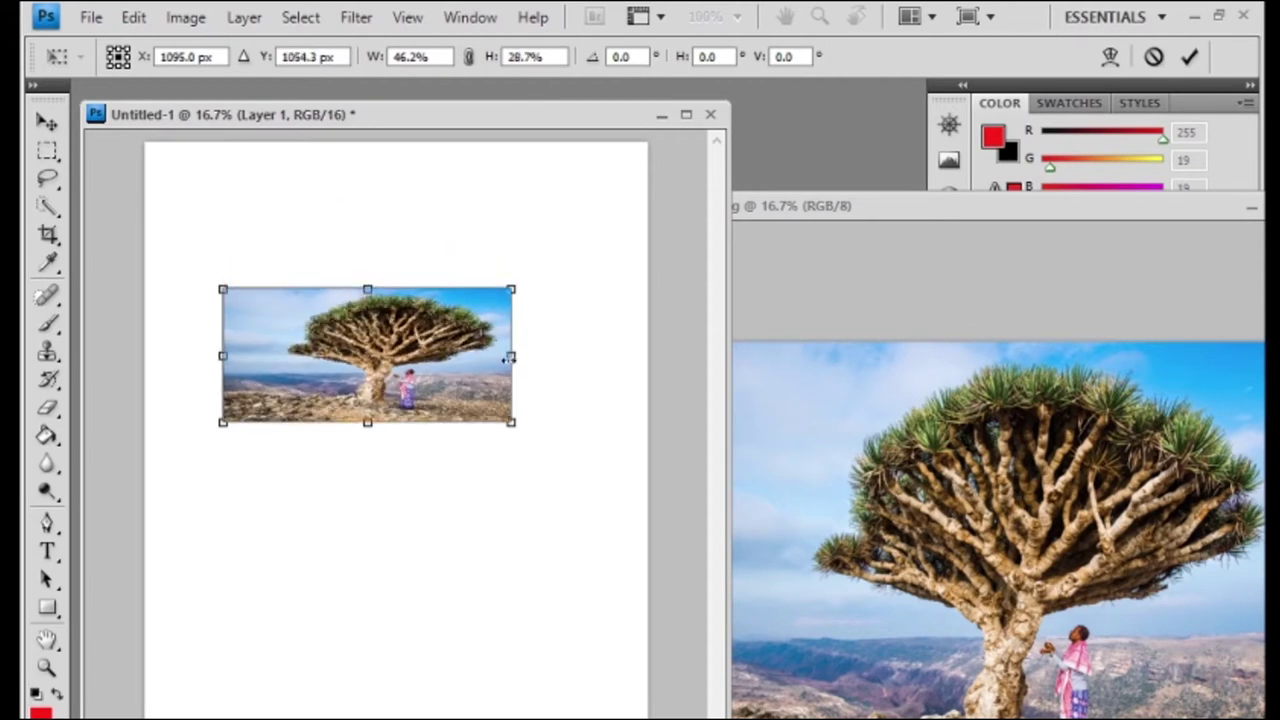
mouse_move(511, 355)
mouse_down()
mouse_move(709, 360)
mouse_move(343, 340)
mouse_up()
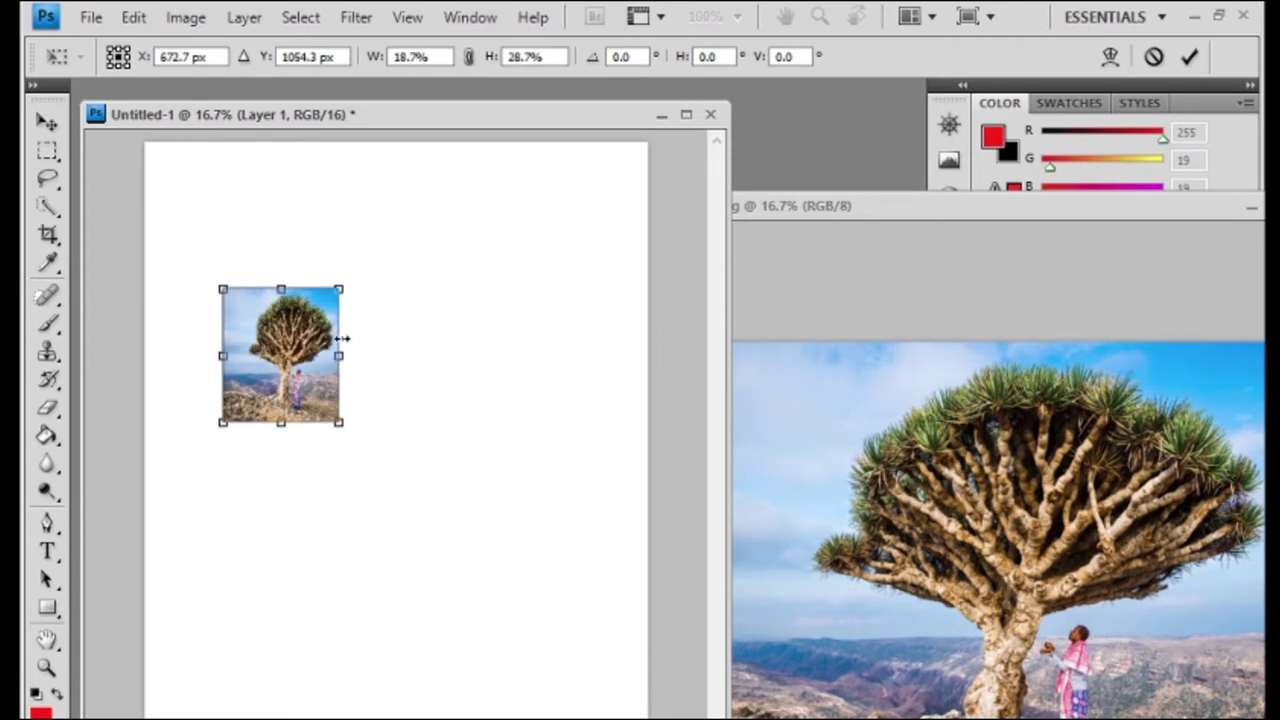
drag(443, 349, 511, 355)
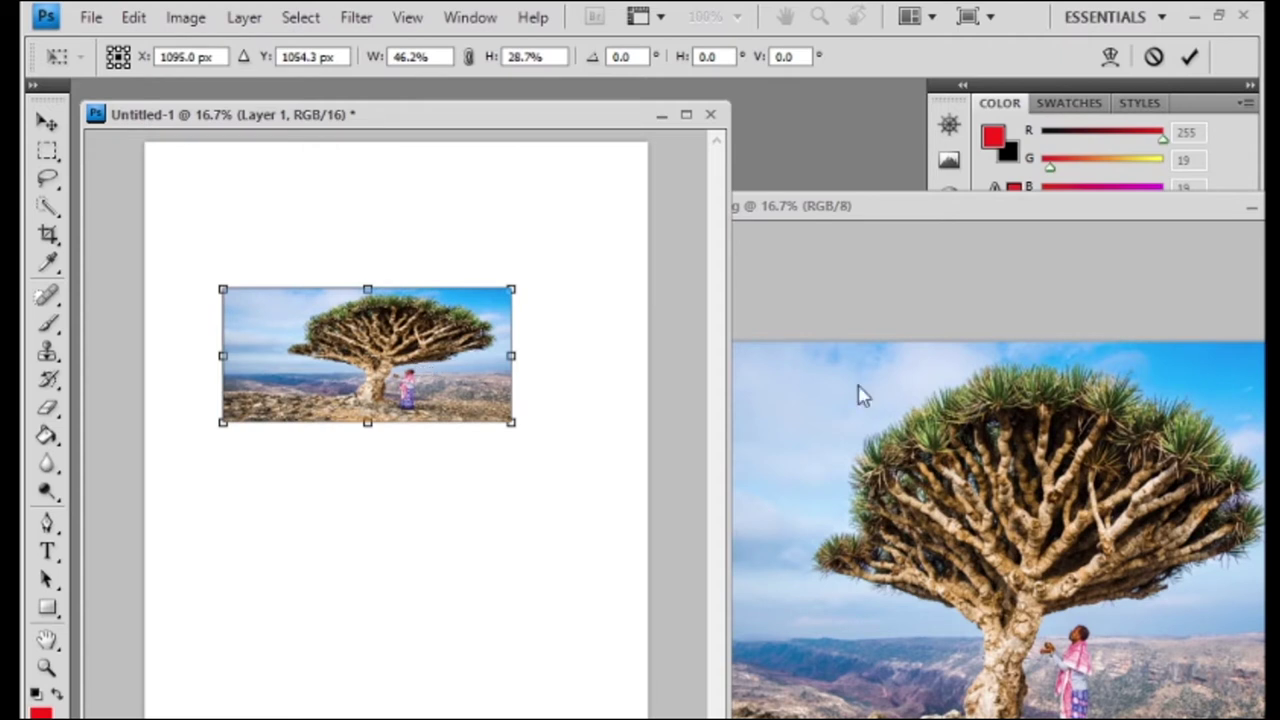
key(Return)
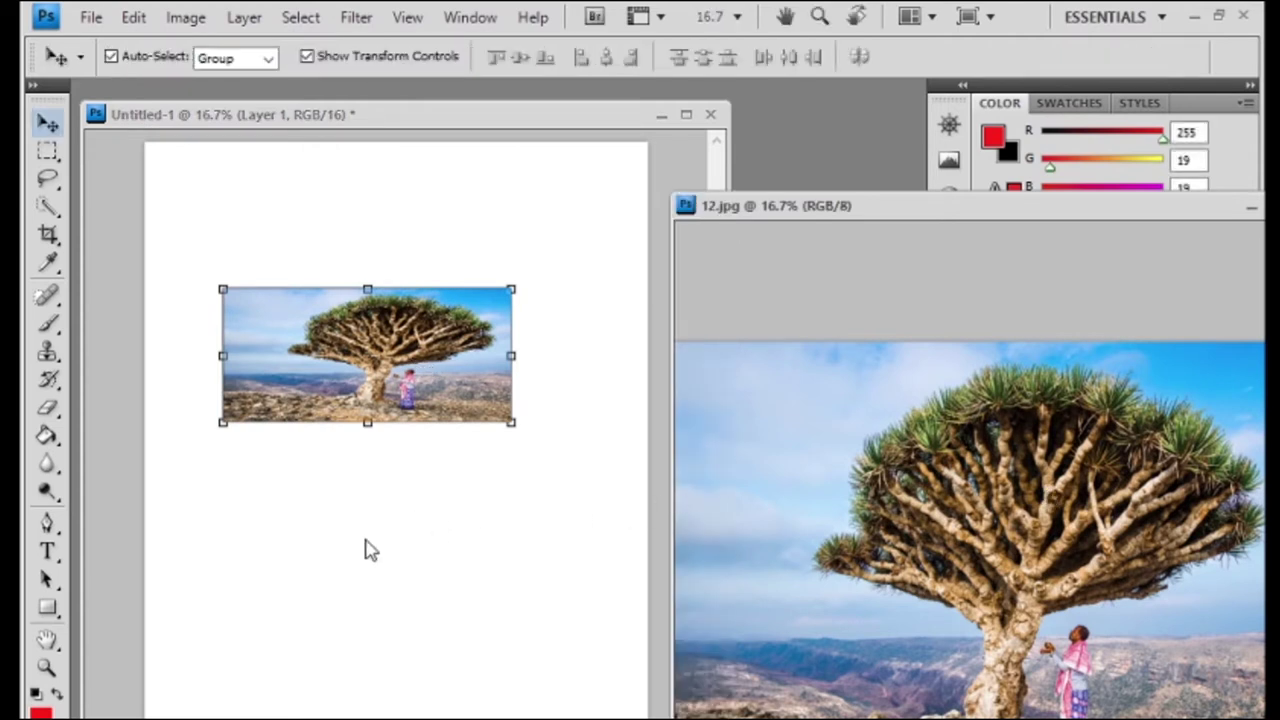
Undo the squash and shrink the tree to about 34%, placing it at the page's top-left.
key(ctrl+z)
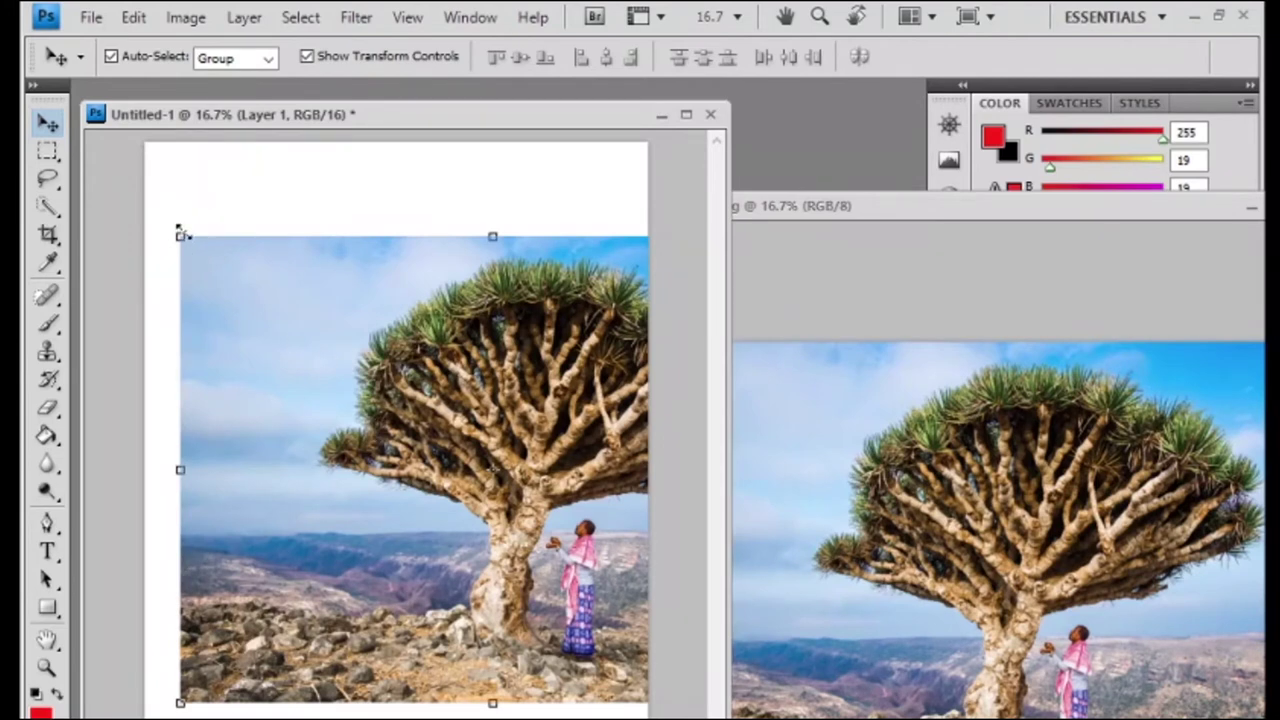
drag(180, 237, 442, 440)
drag(497, 480, 245, 250)
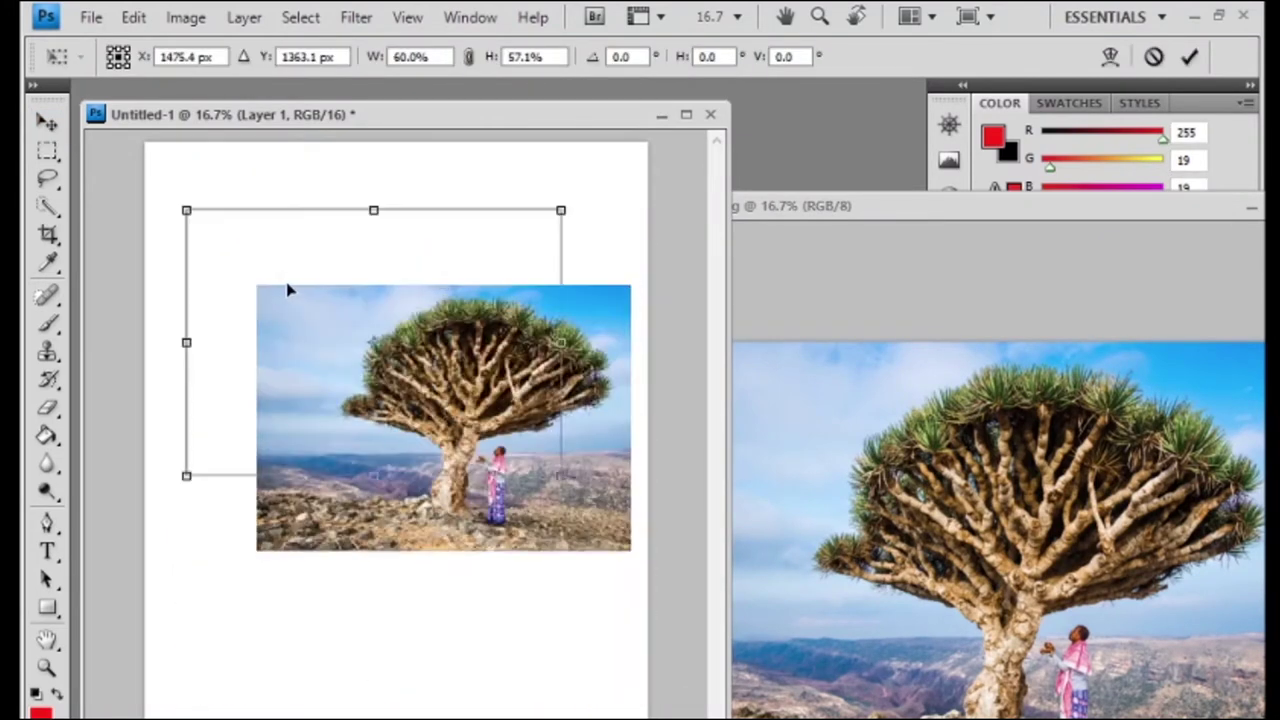
drag(159, 199, 331, 346)
drag(410, 398, 267, 247)
Apply the transform, then draw a rectangular selection around the tree in 12.jpg.
click(47, 150)
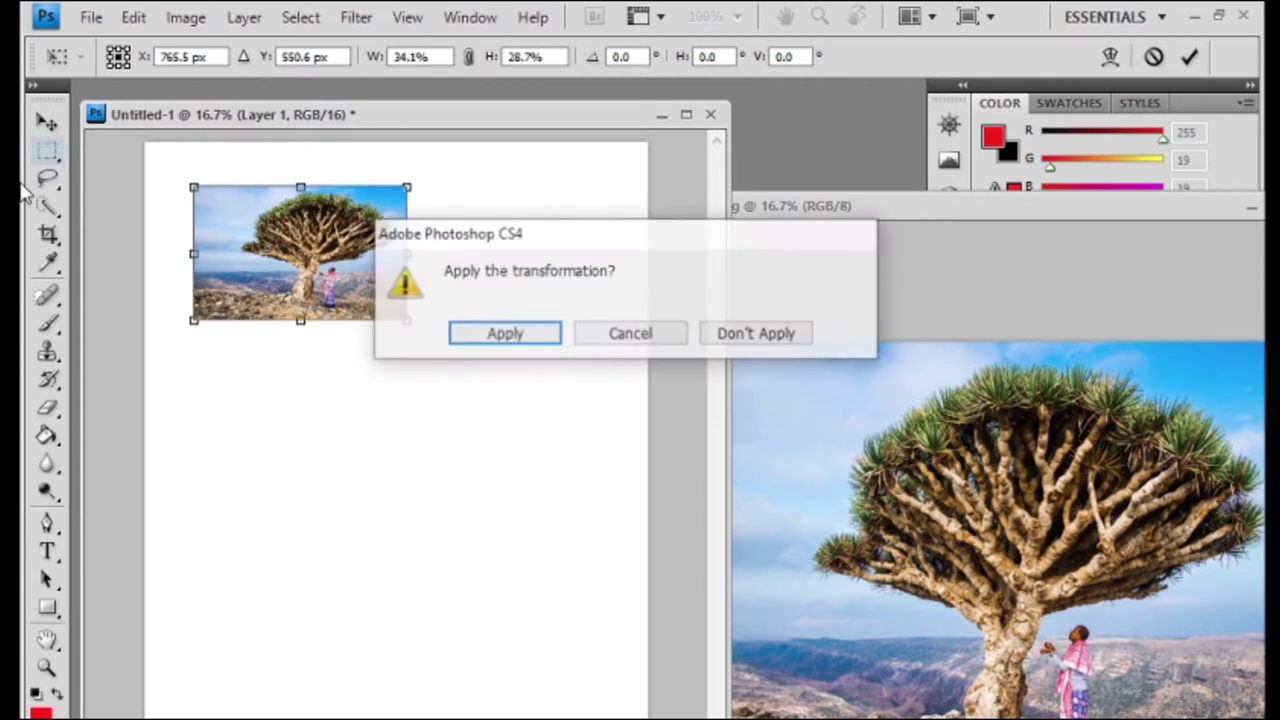
click(526, 332)
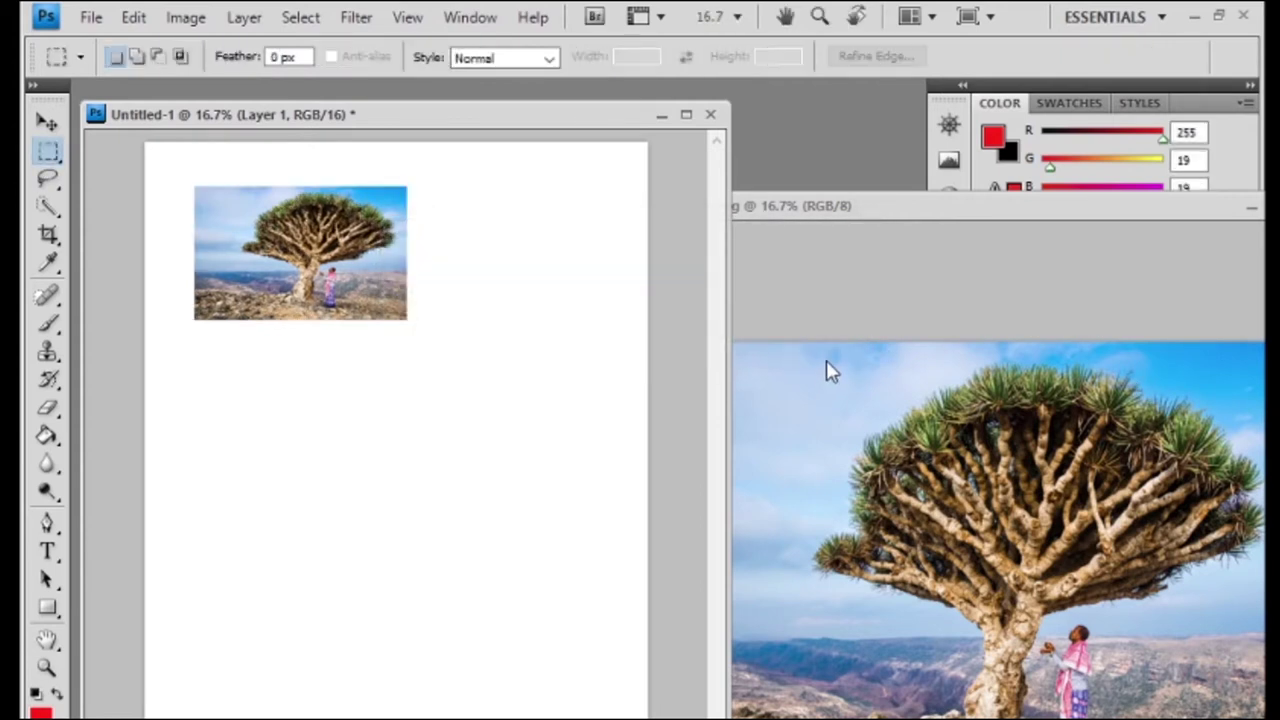
click(828, 364)
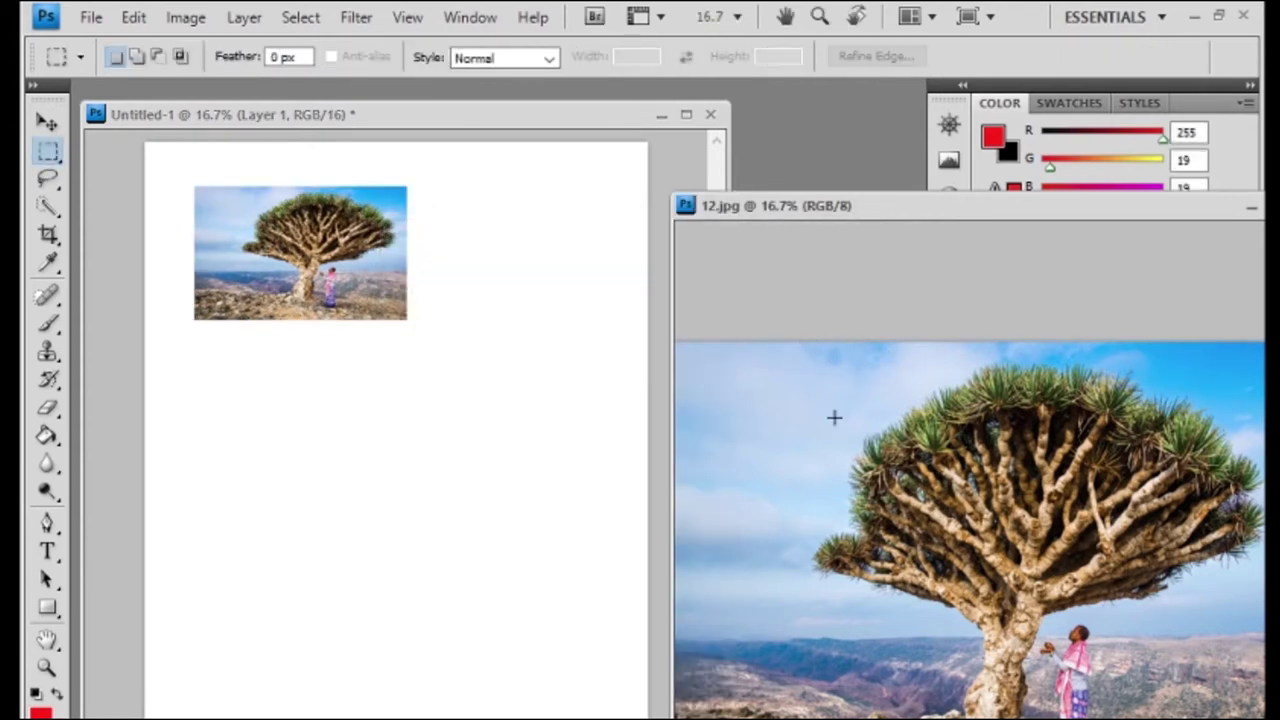
drag(806, 342, 1262, 716)
Drag the selected tree into Untitled-1, scale it to 47.7% and place it below the first.
key(v)
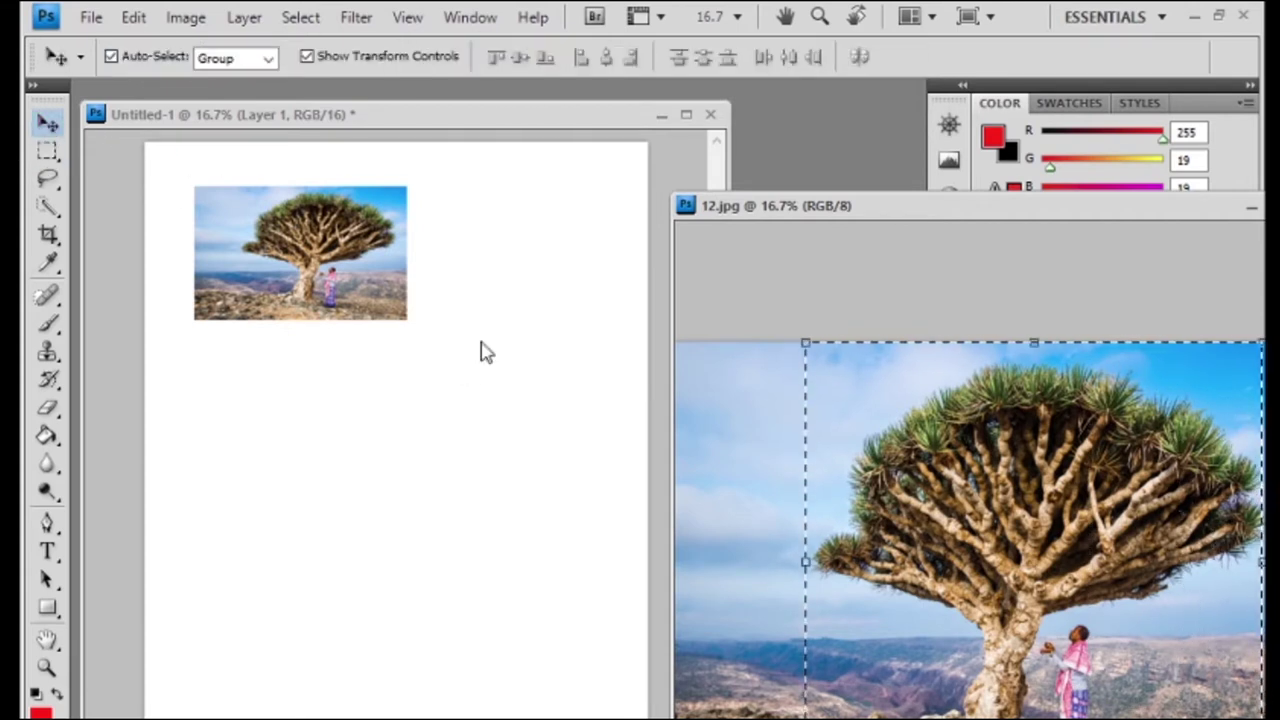
mouse_move(995, 565)
mouse_down()
mouse_move(288, 466)
mouse_move(203, 318)
mouse_move(427, 576)
mouse_up()
key(ctrl+t)
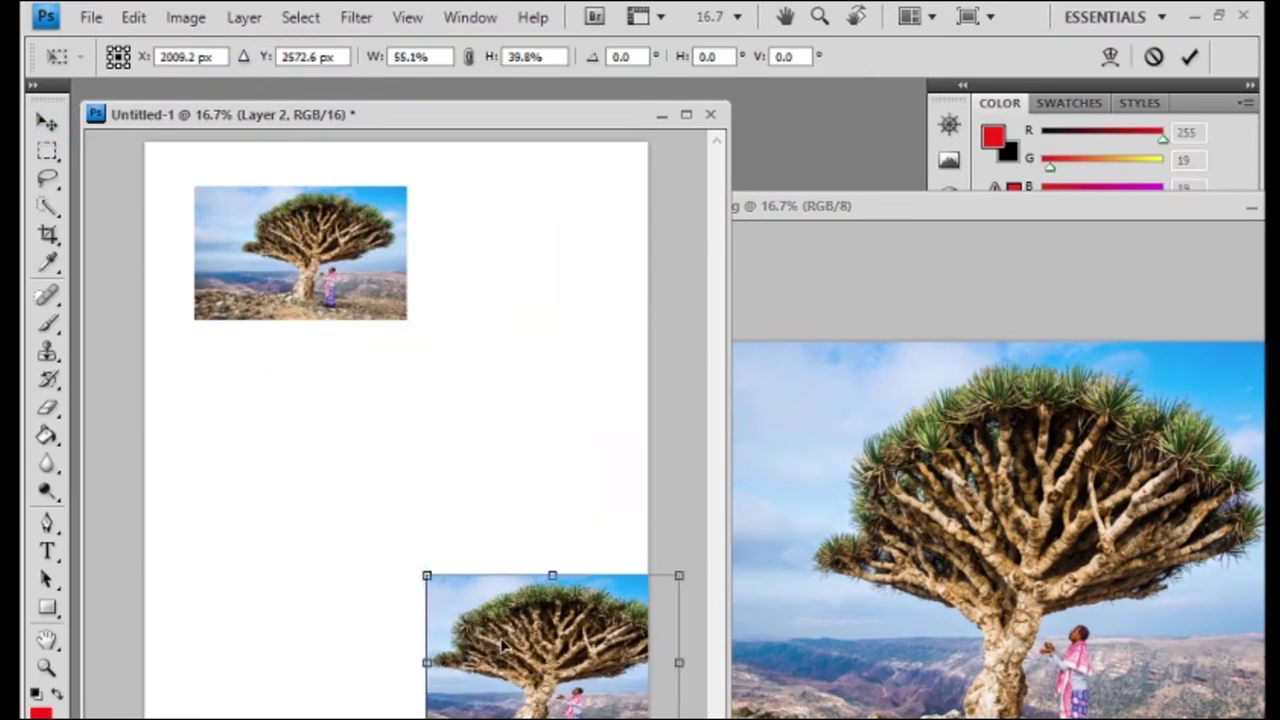
drag(501, 645, 258, 405)
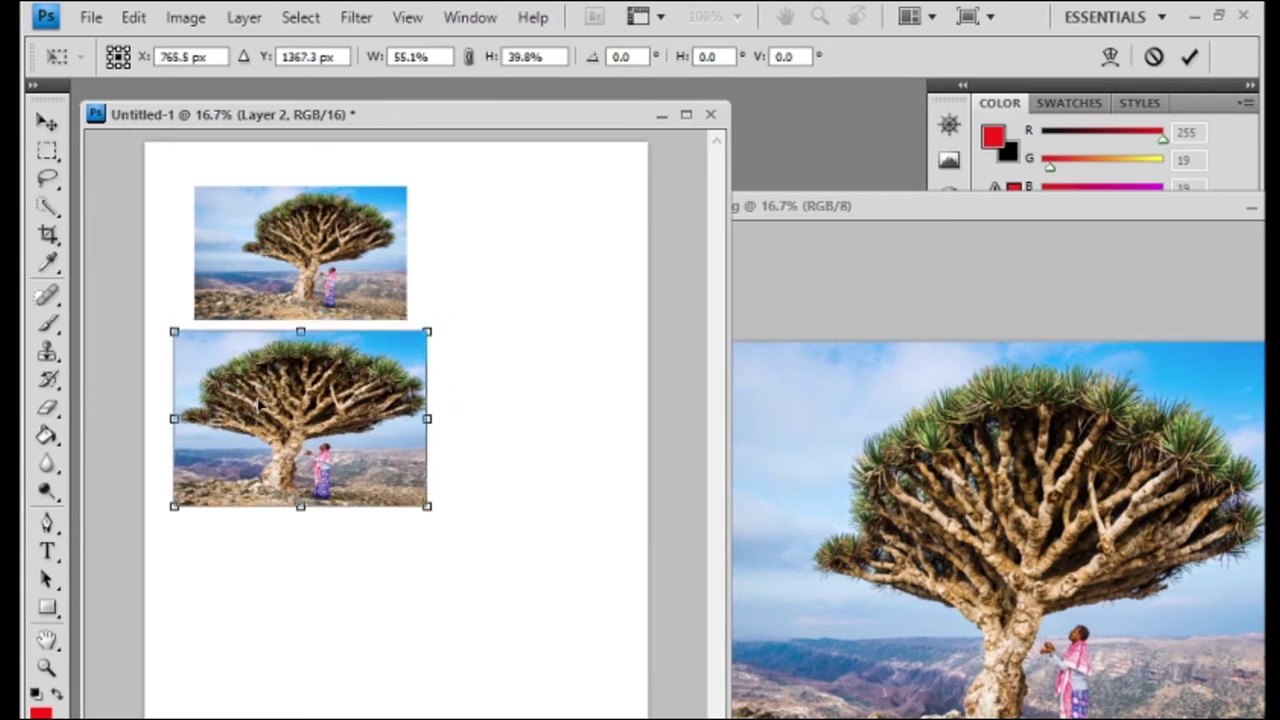
drag(174, 332, 207, 364)
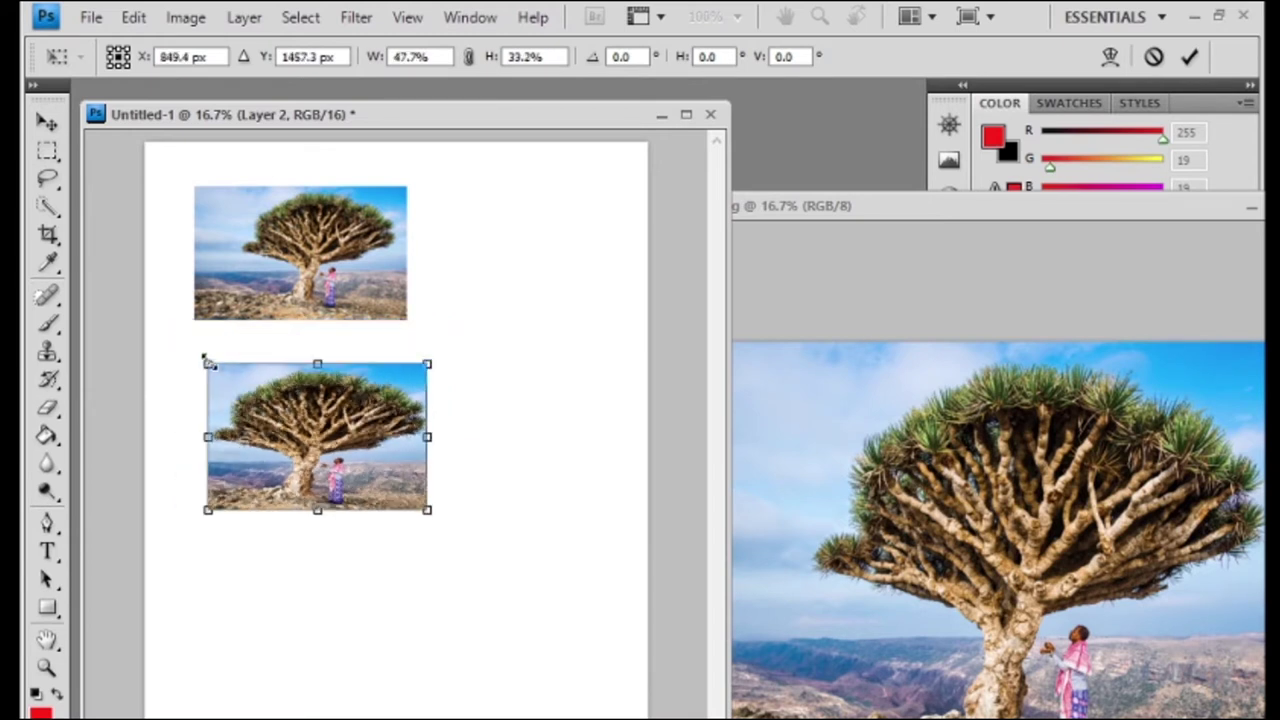
drag(285, 428, 271, 414)
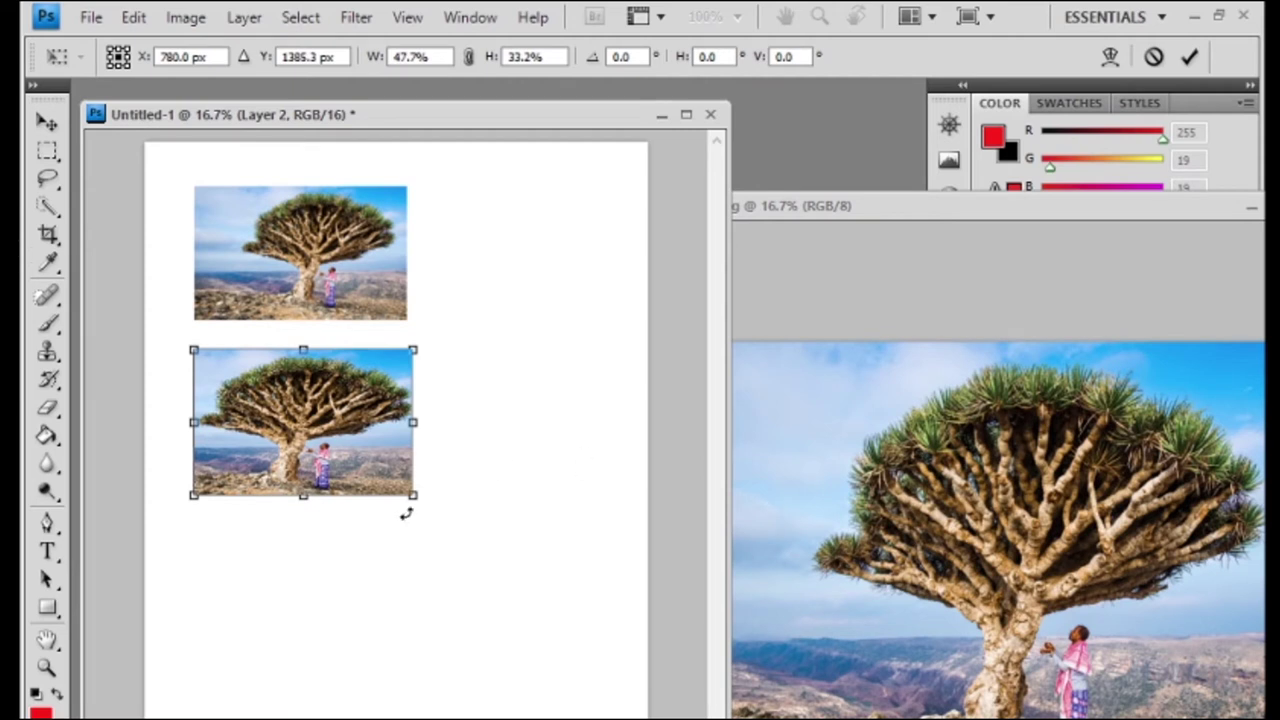
click(50, 150)
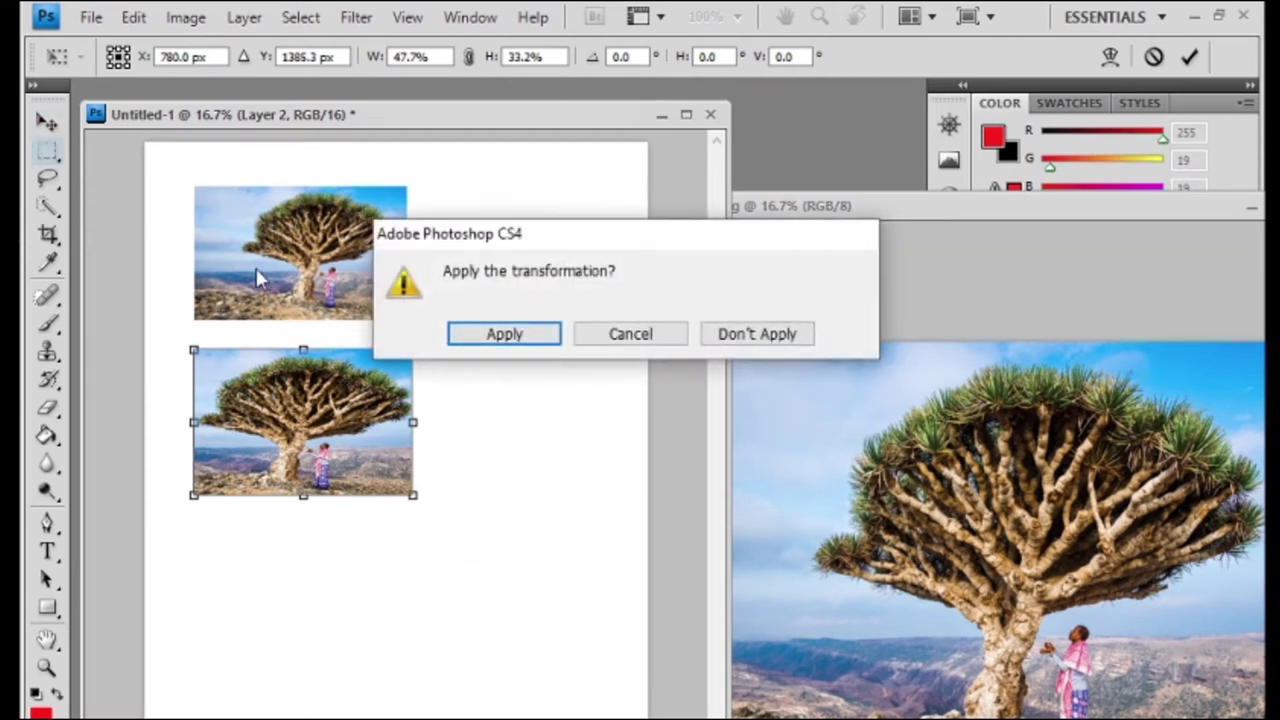
click(505, 334)
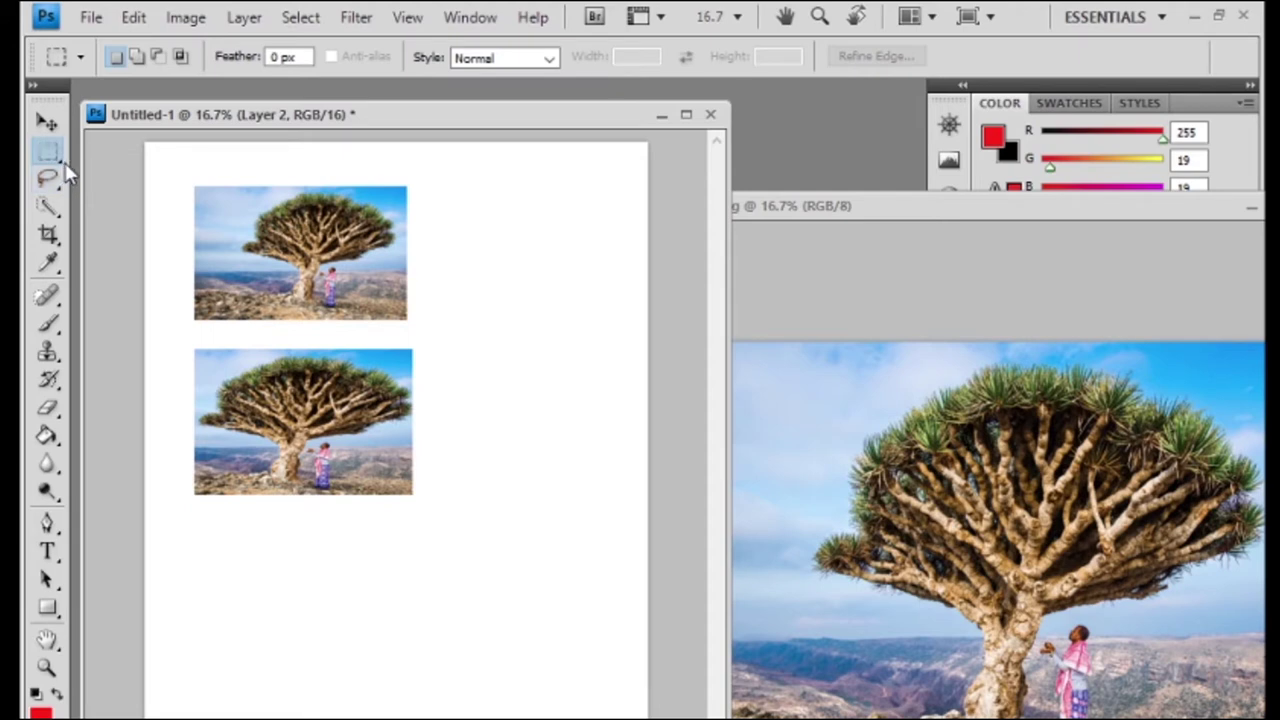
Switch to the Elliptical Marquee and bring the A4 page to the front.
click(50, 151)
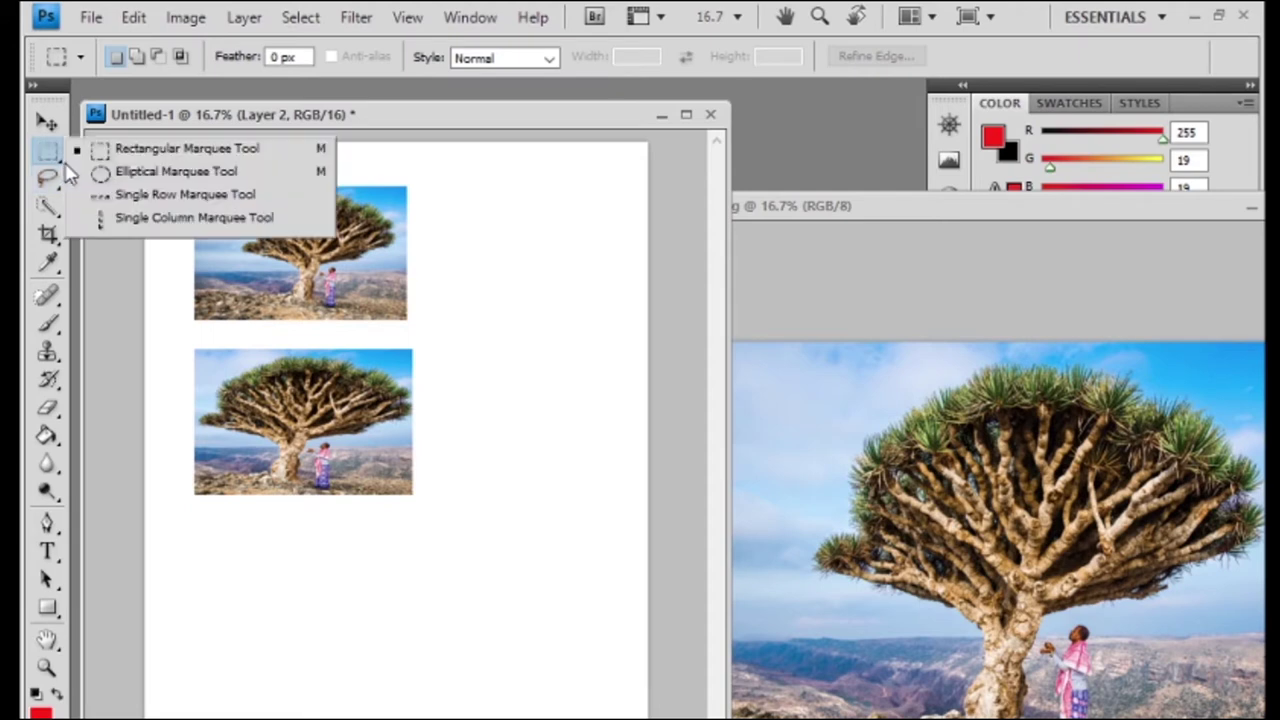
click(123, 174)
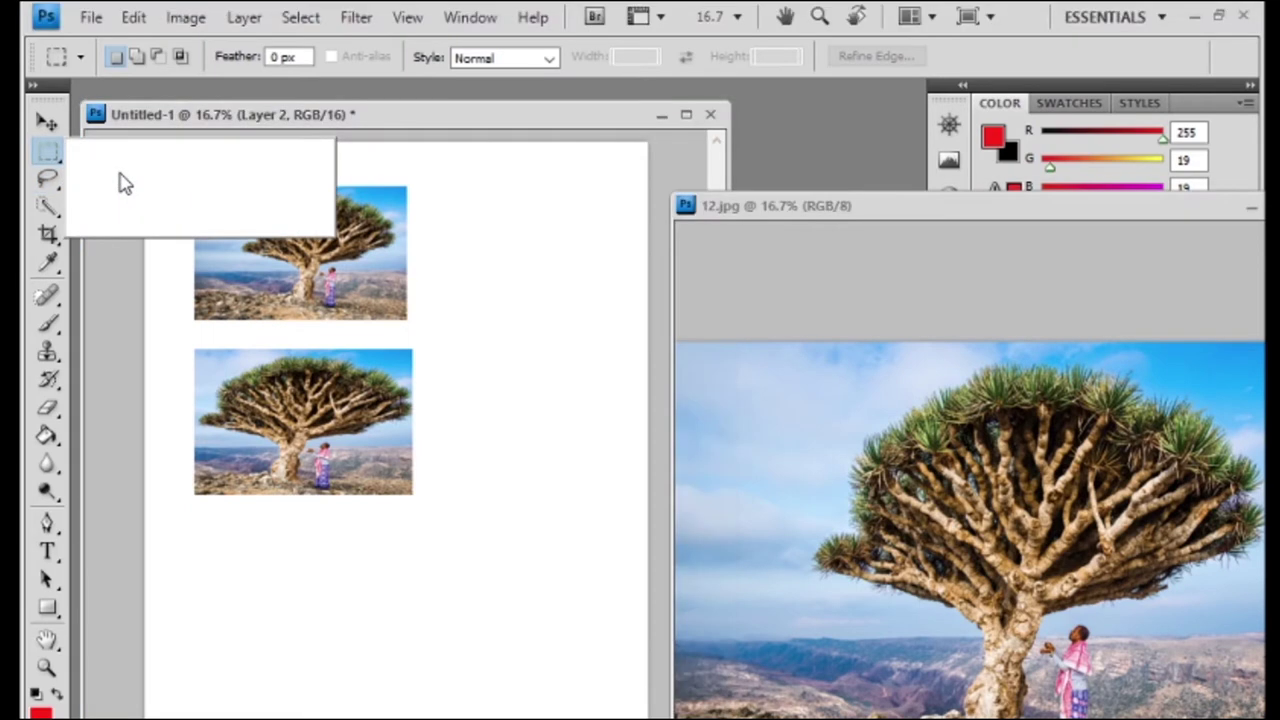
click(47, 122)
click(50, 155)
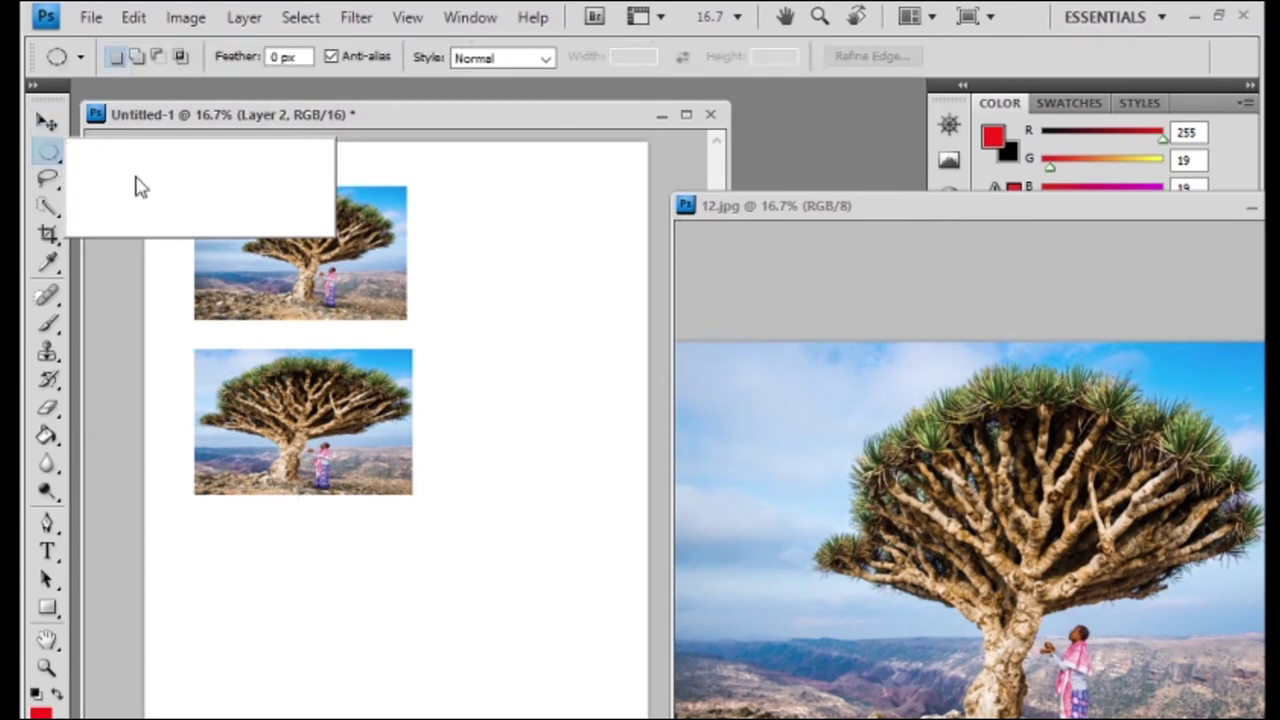
click(440, 324)
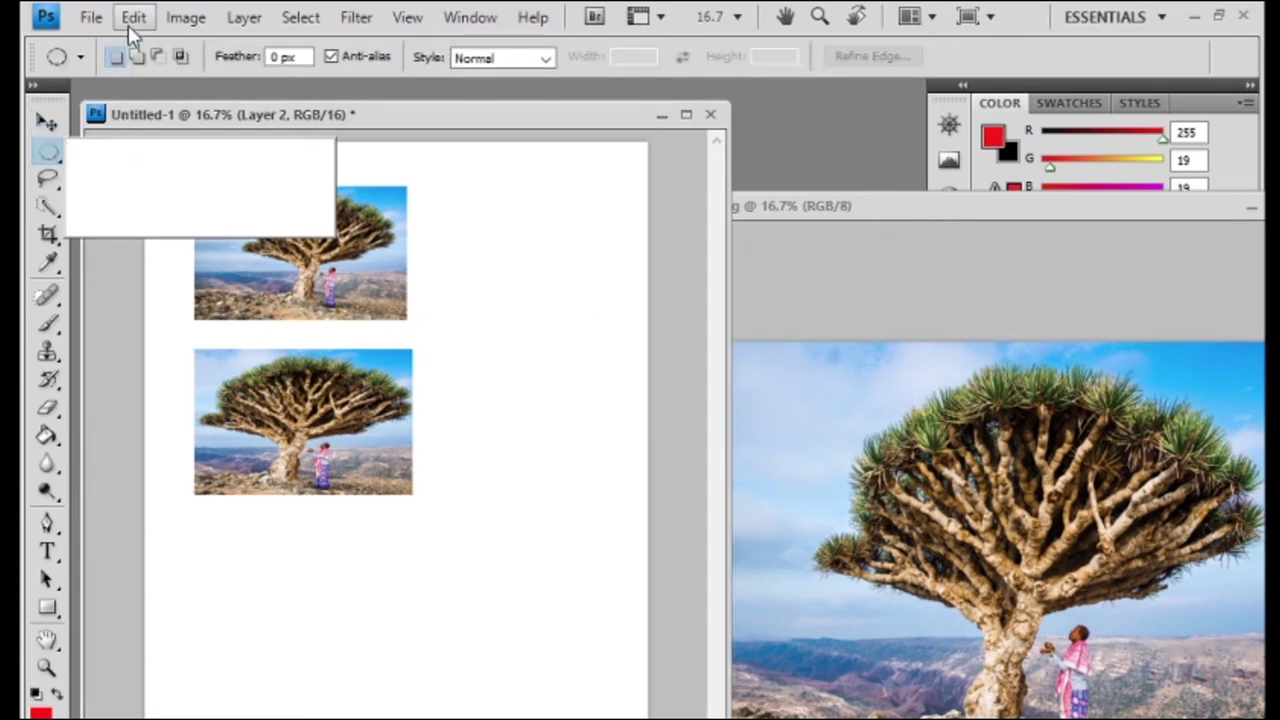
Minimize Photoshop and open photo 12 again from its folder.
click(1196, 17)
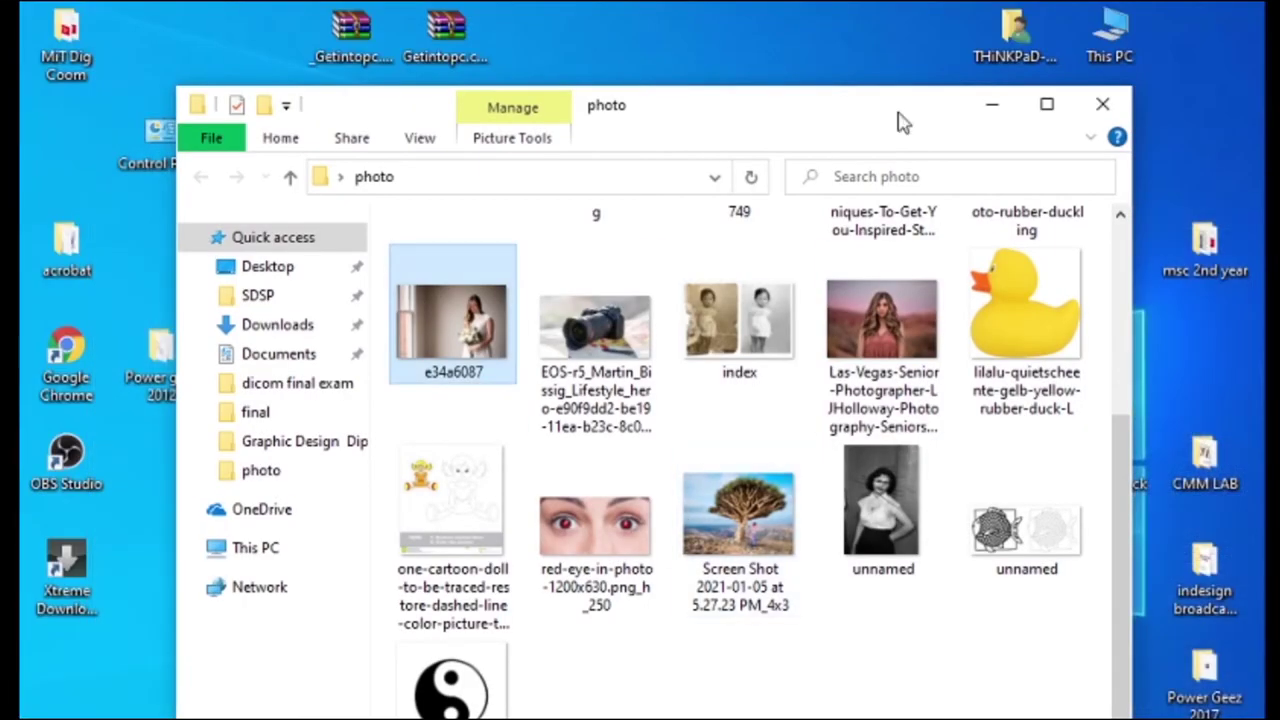
click(978, 103)
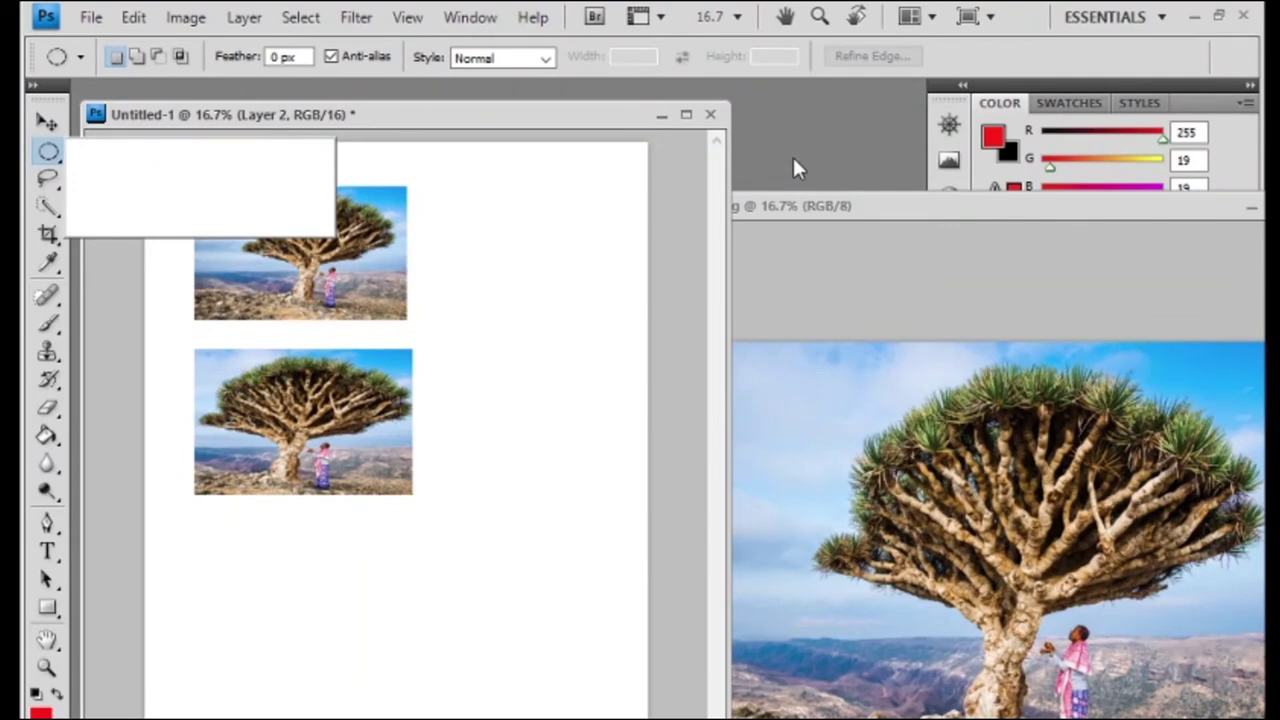
double_click(795, 168)
click(832, 204)
click(1060, 46)
On 12.jpg, adjust the elliptical selection's feather and delete the selected area.
click(47, 122)
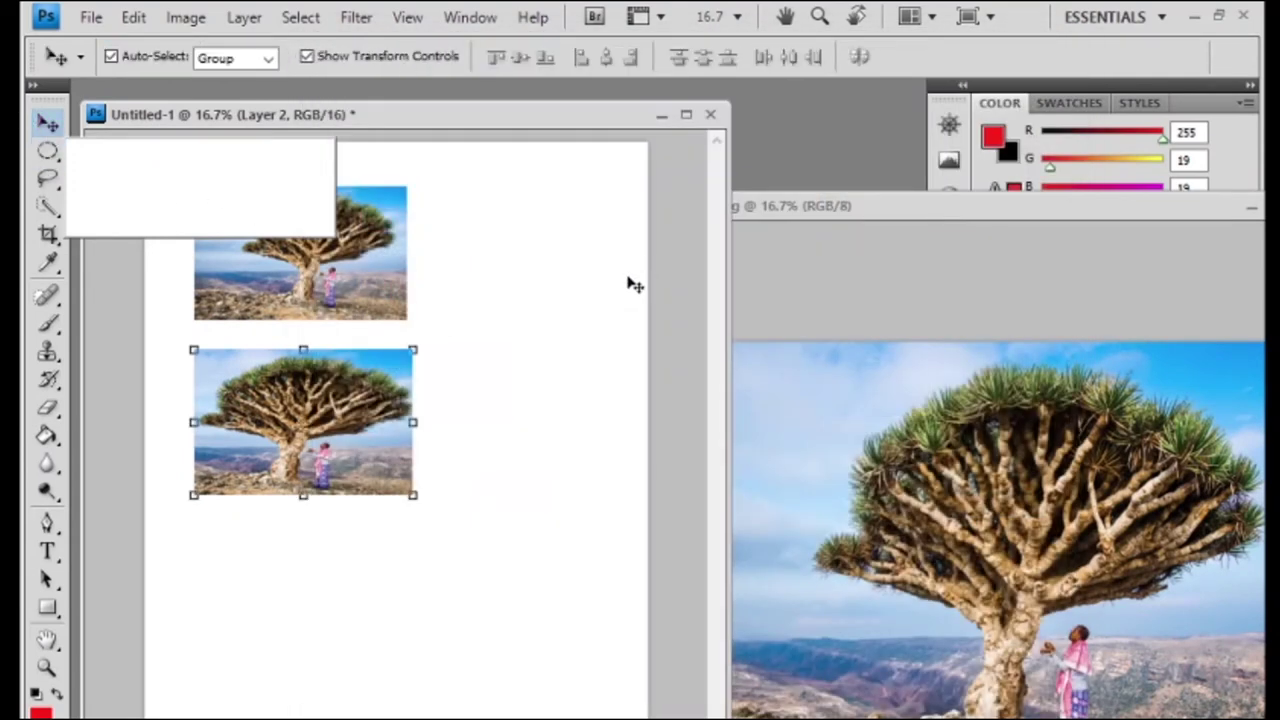
click(50, 152)
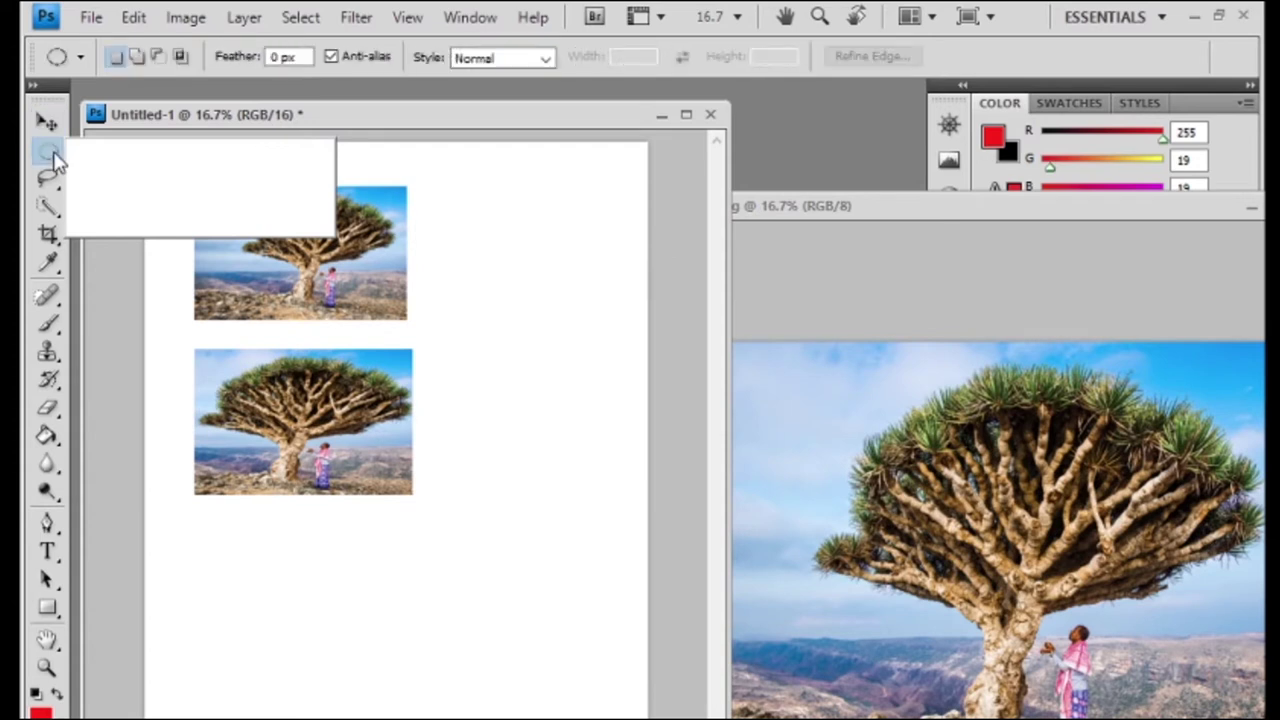
click(838, 368)
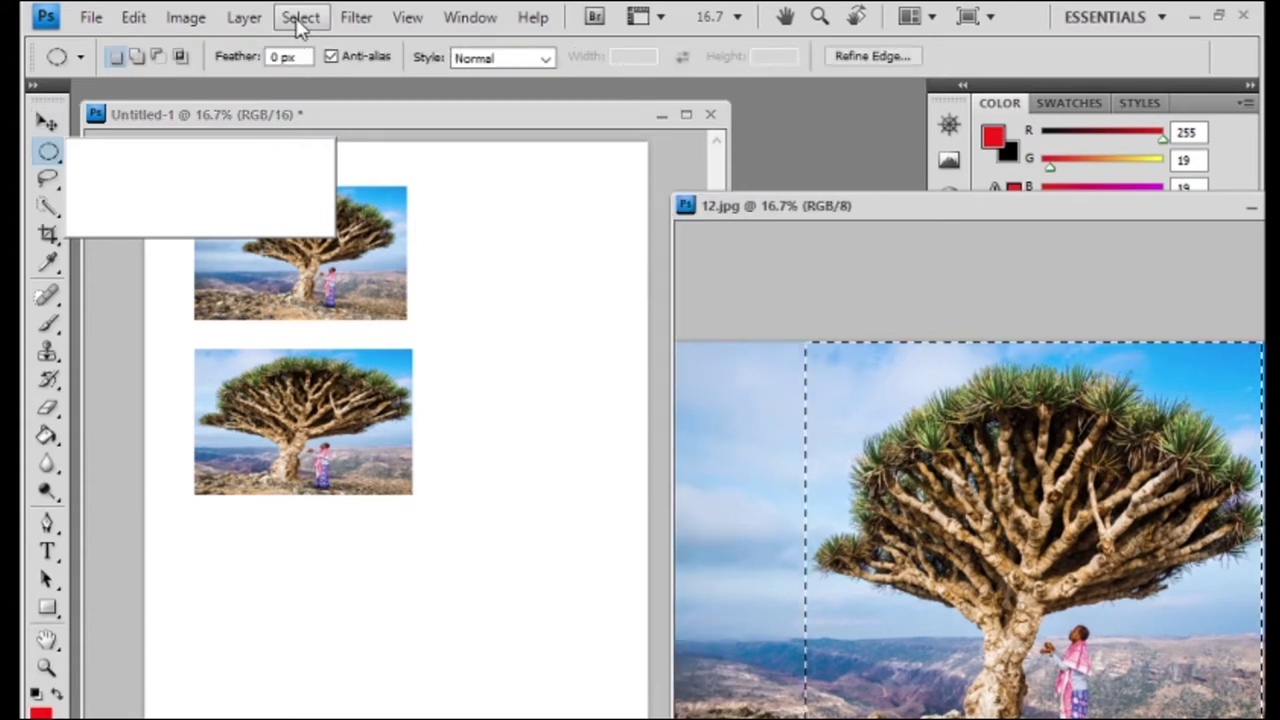
click(286, 57)
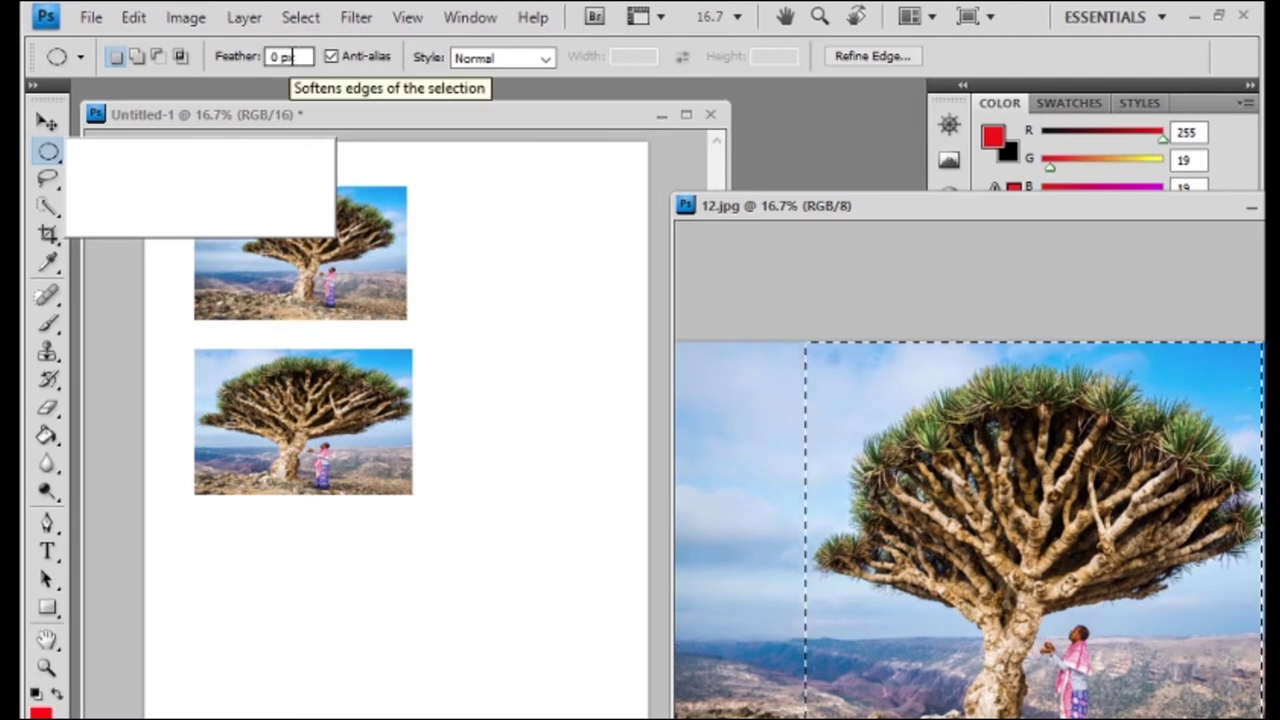
key(Delete)
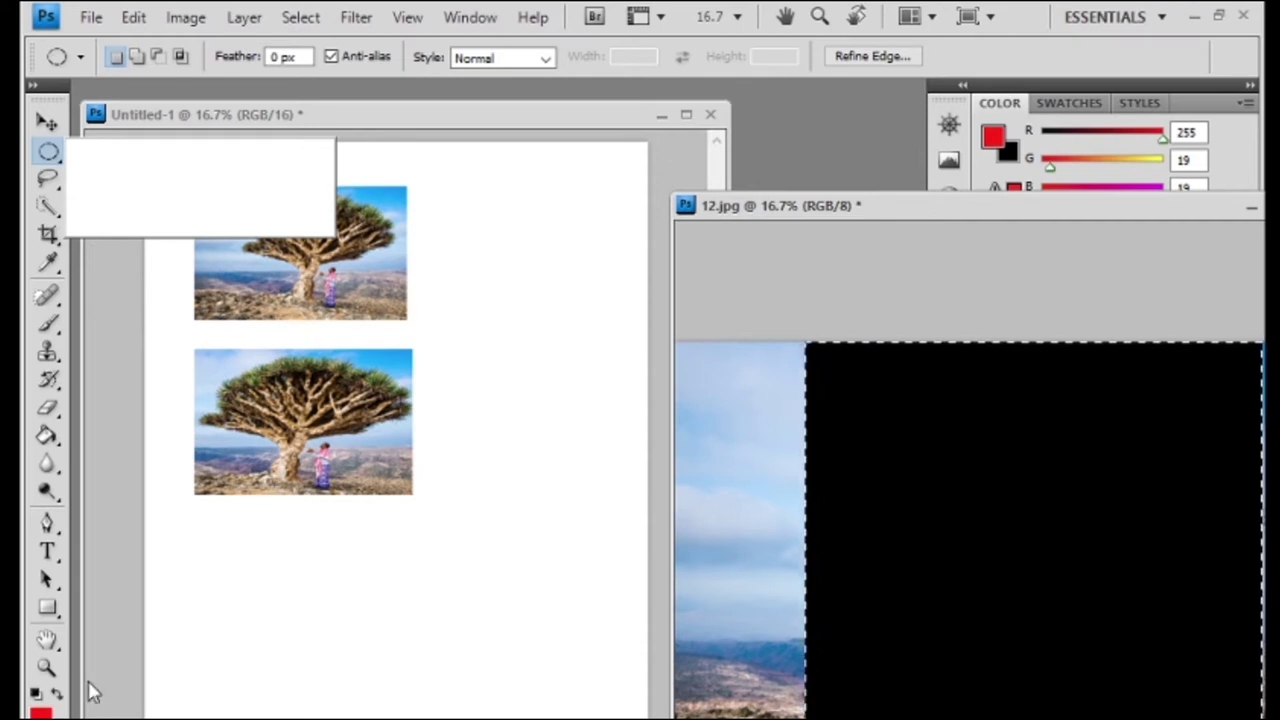
Undo the black fill on 12.jpg and clear its selection with Select > Deselect.
key(ctrl+z)
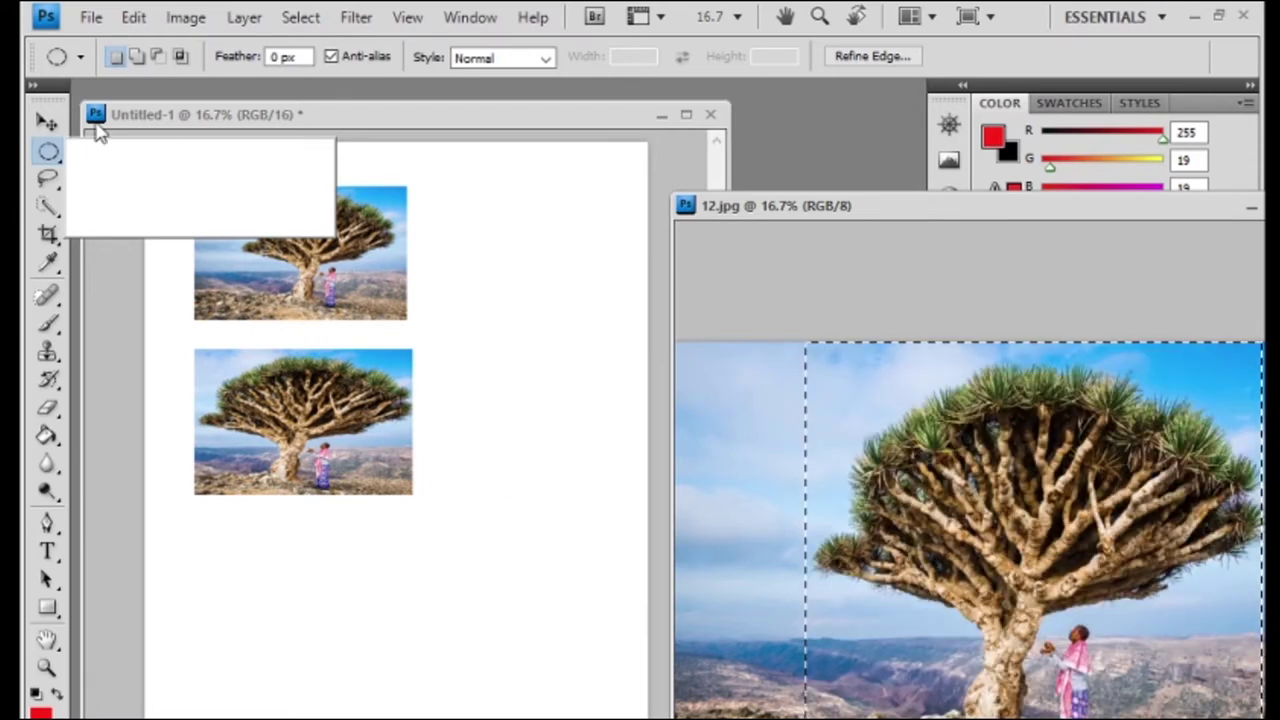
click(133, 17)
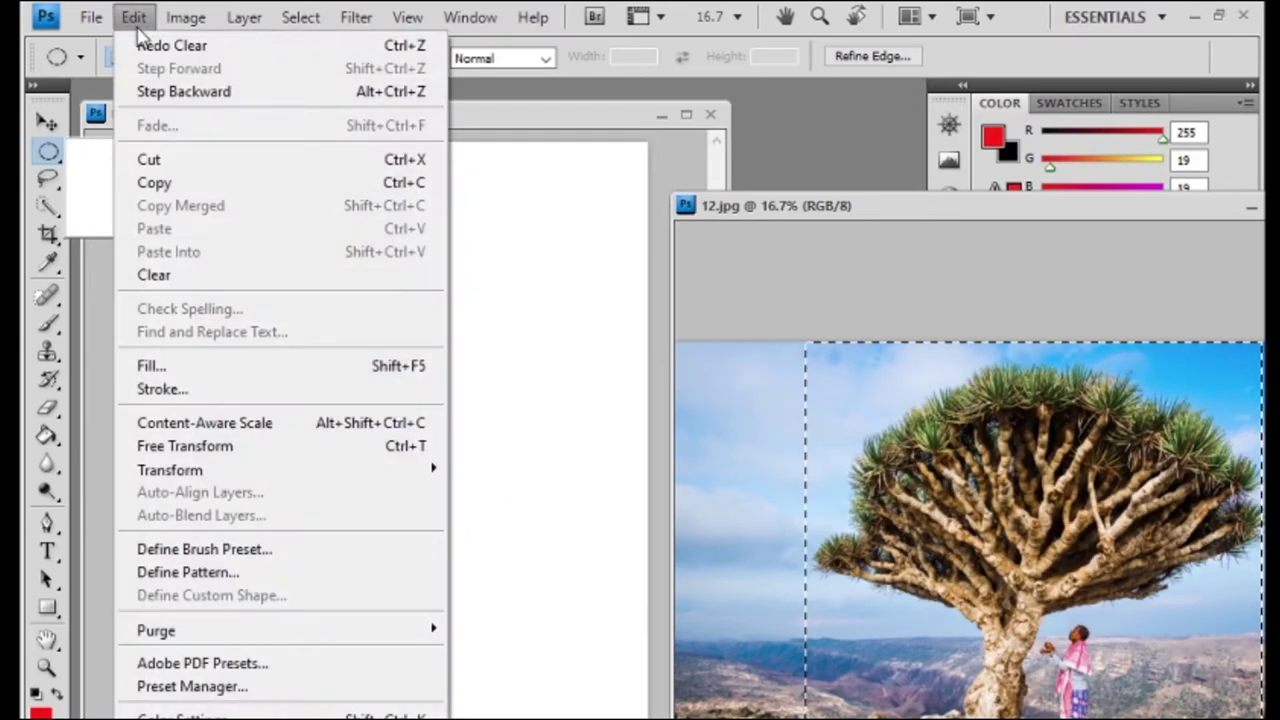
click(410, 46)
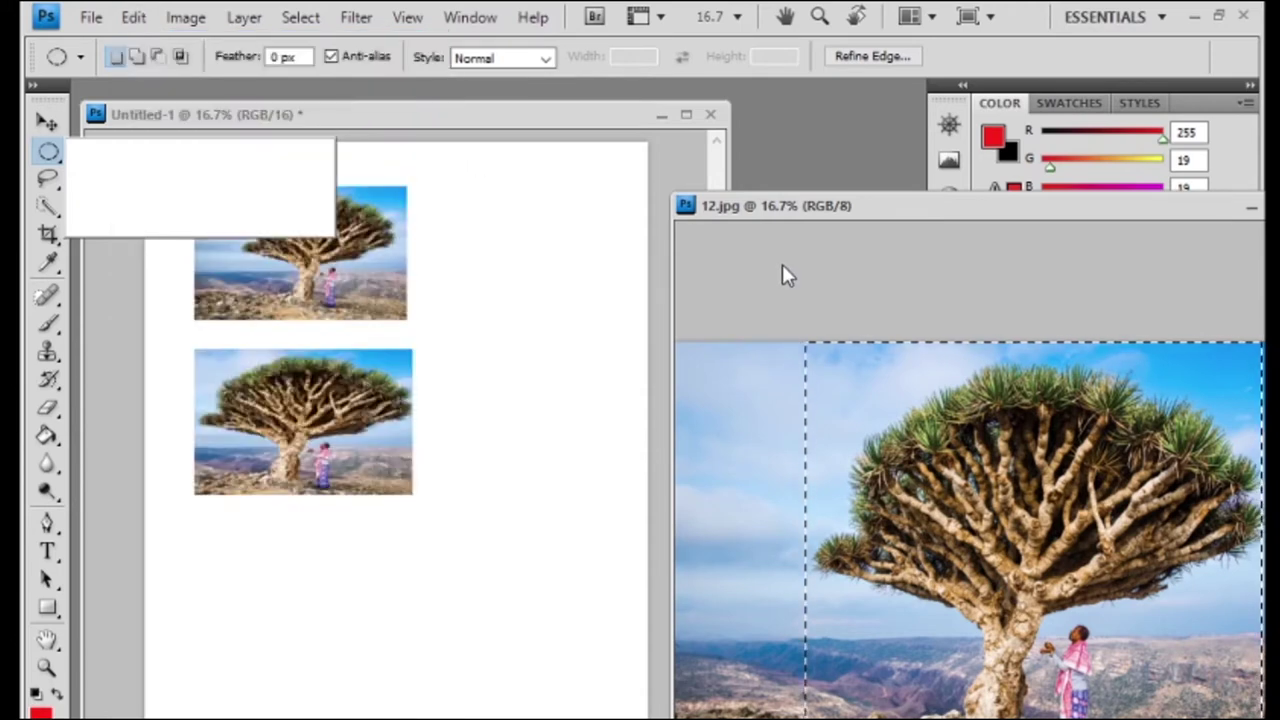
click(305, 20)
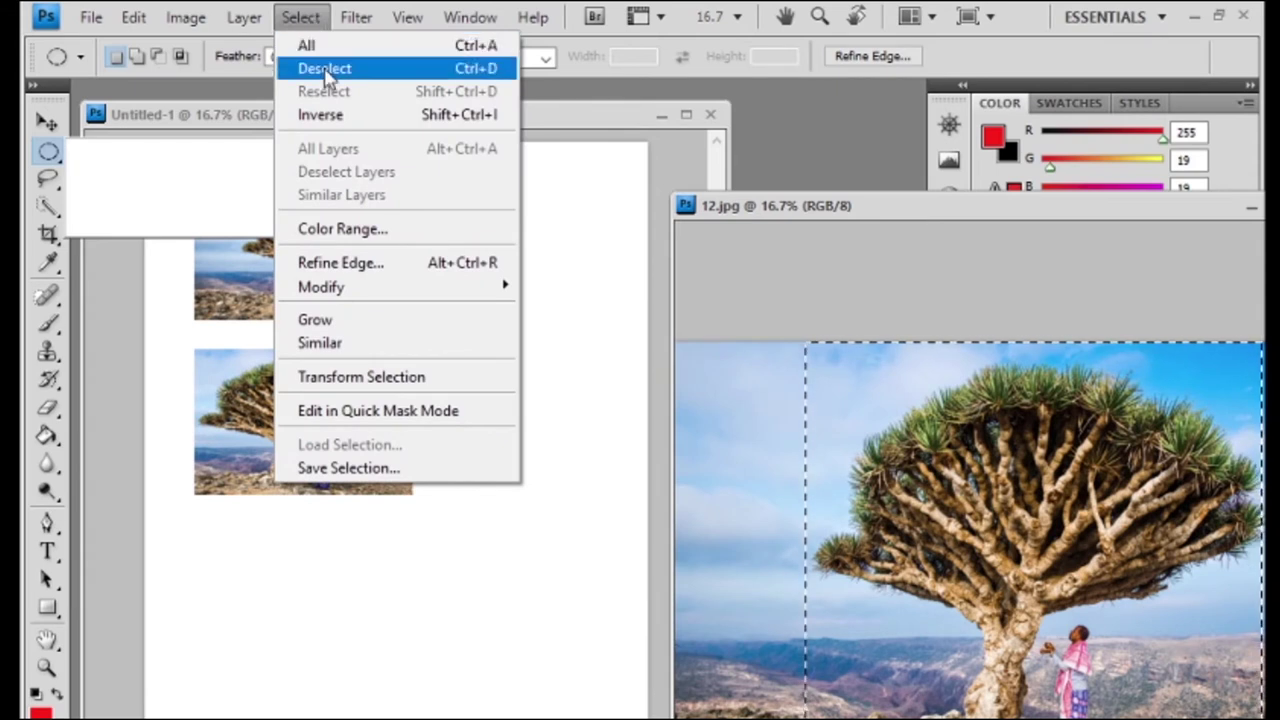
click(322, 69)
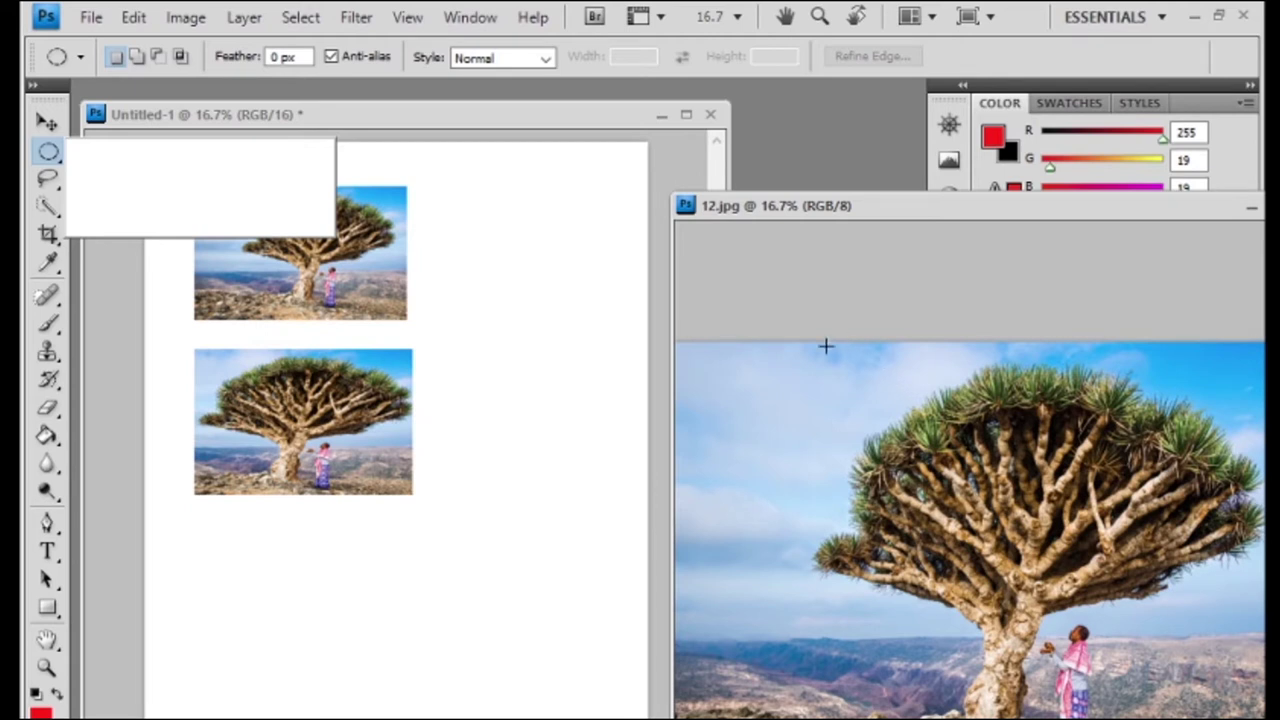
Make a circular marquee selection around the dragon tree and drag it onto the A4 page.
drag(1055, 675, 1265, 715)
drag(1265, 715, 1265, 715)
click(47, 121)
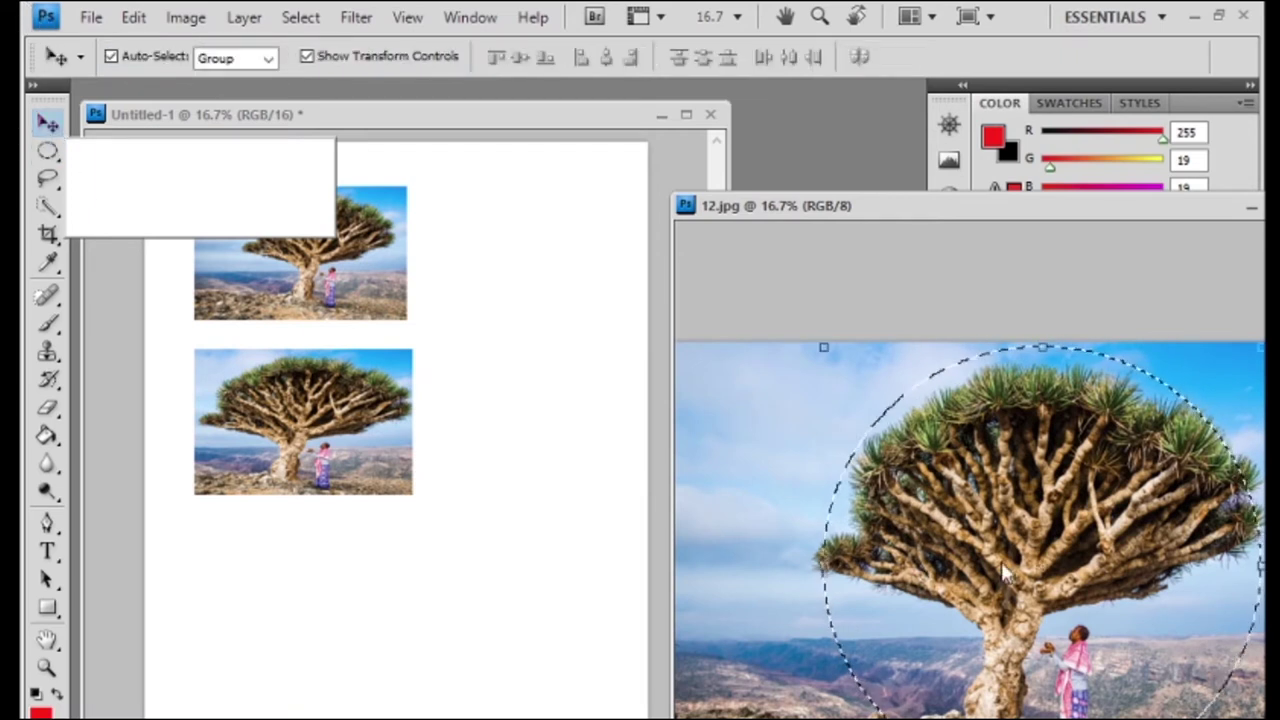
drag(1040, 520, 467, 541)
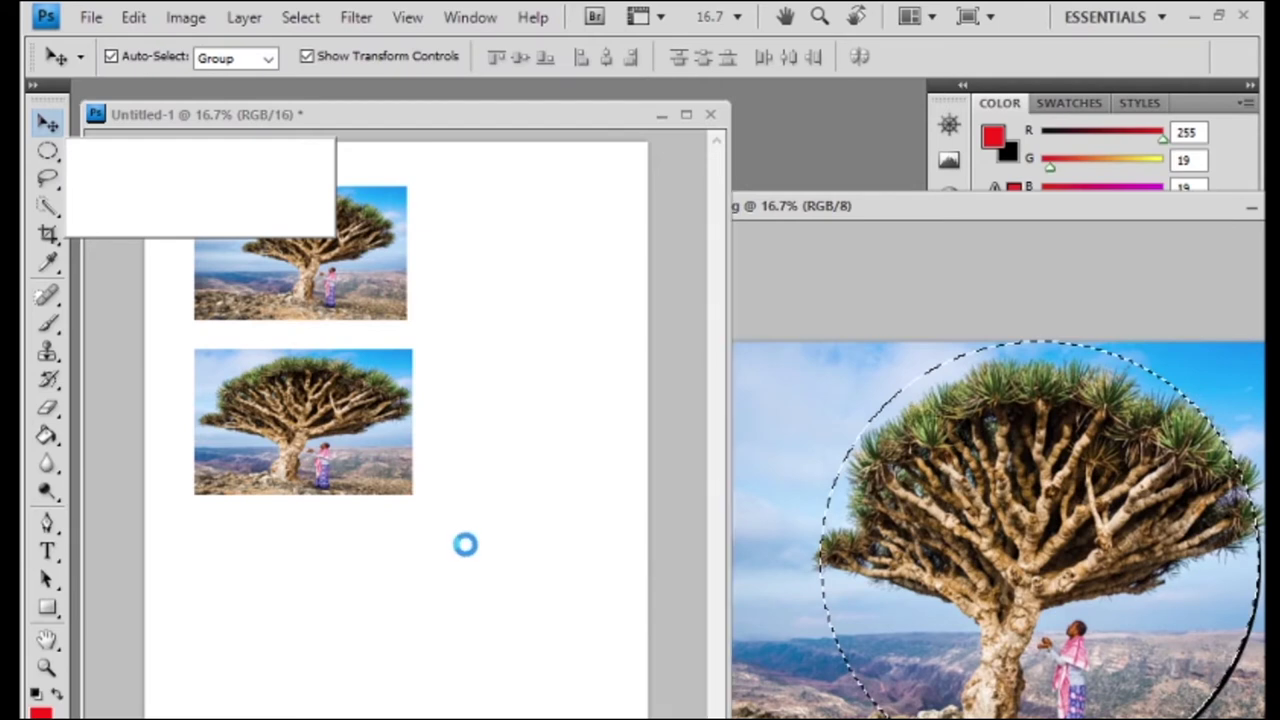
Scale the circular cutout to about 60% and place it below the second photo.
drag(316, 325, 430, 443)
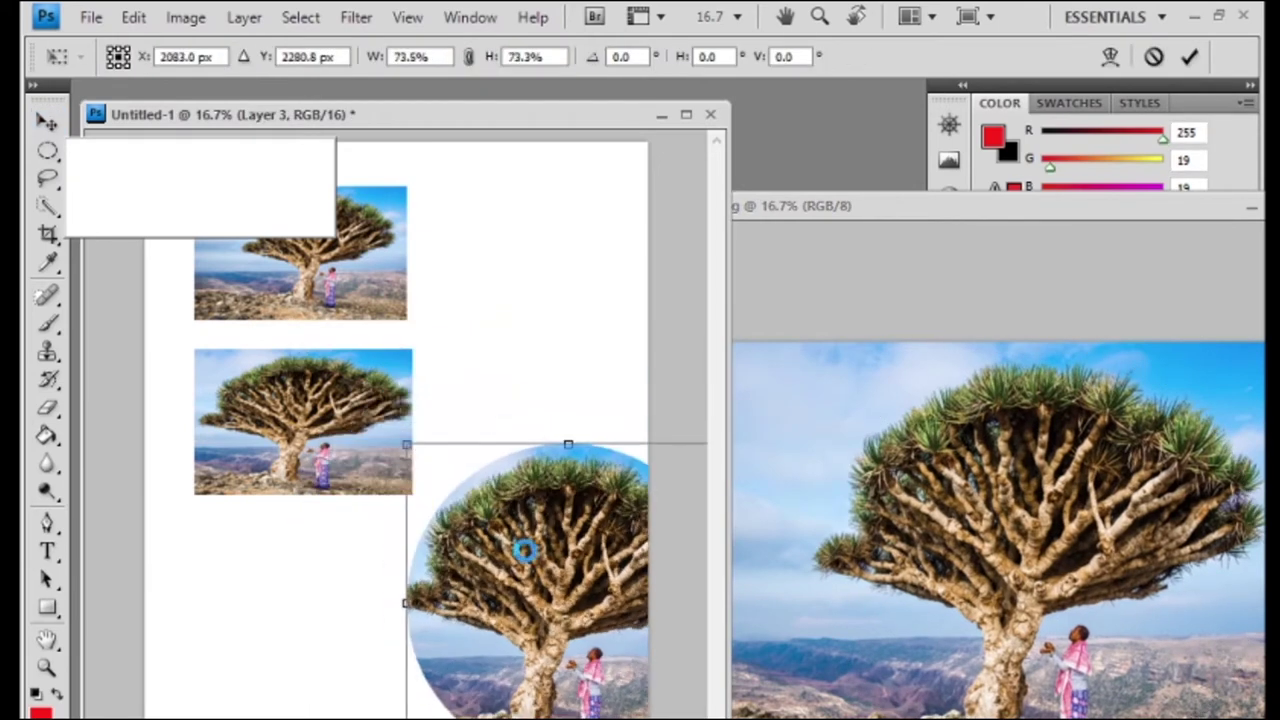
mouse_move(520, 555)
mouse_down()
mouse_move(320, 585)
mouse_move(287, 609)
mouse_up()
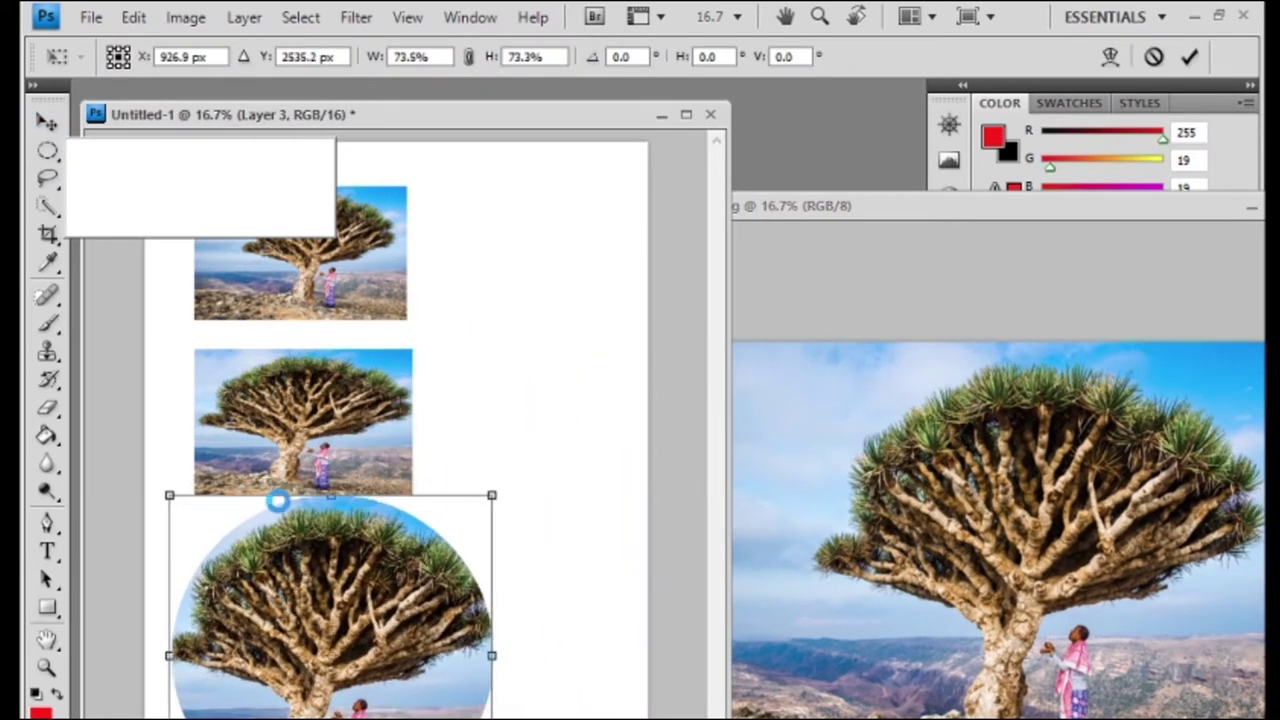
drag(171, 491, 228, 559)
drag(380, 648, 320, 616)
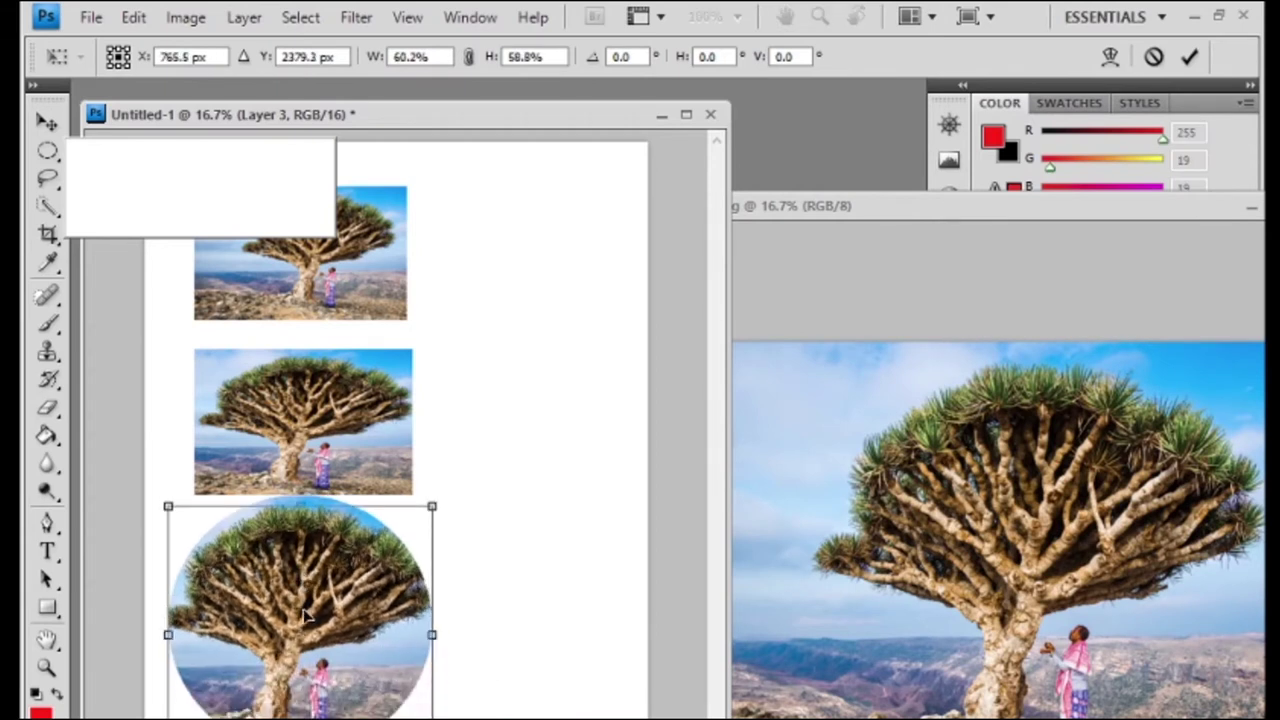
key(Return)
click(584, 349)
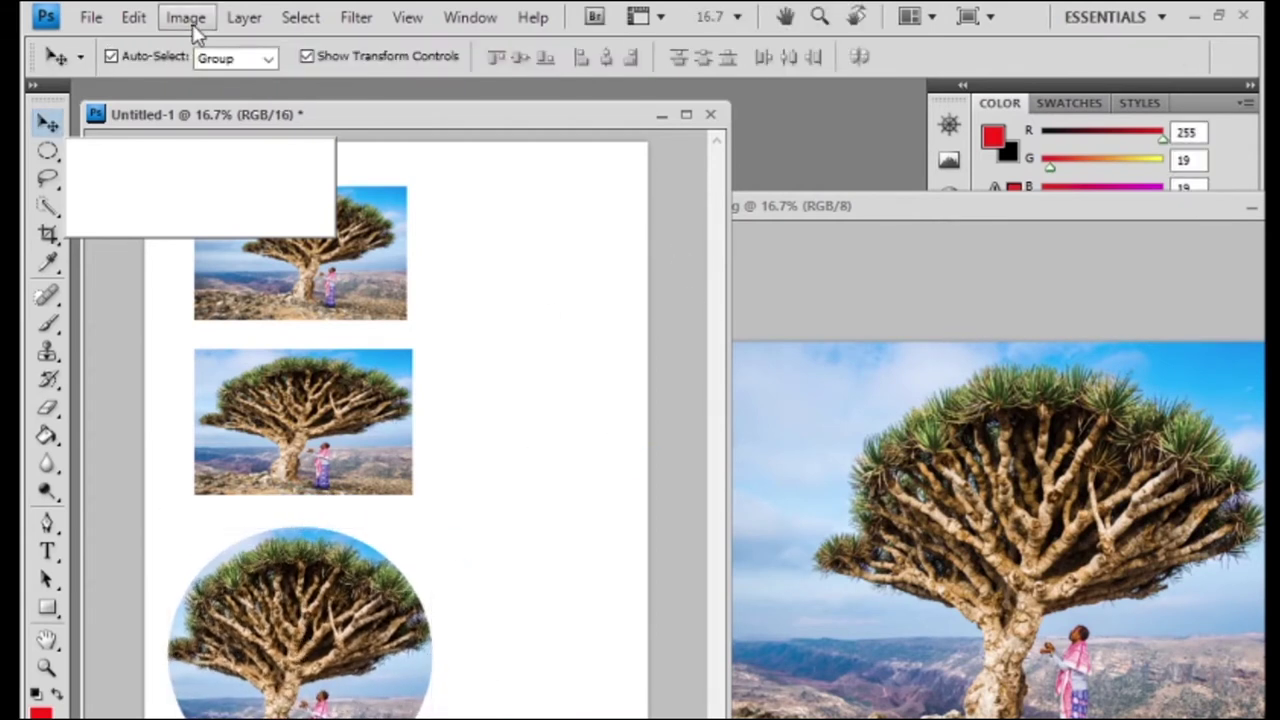
Move the circular cutout to the top right beside the first photo and shrink it to a 79% × 71% oval.
drag(514, 121, 578, 150)
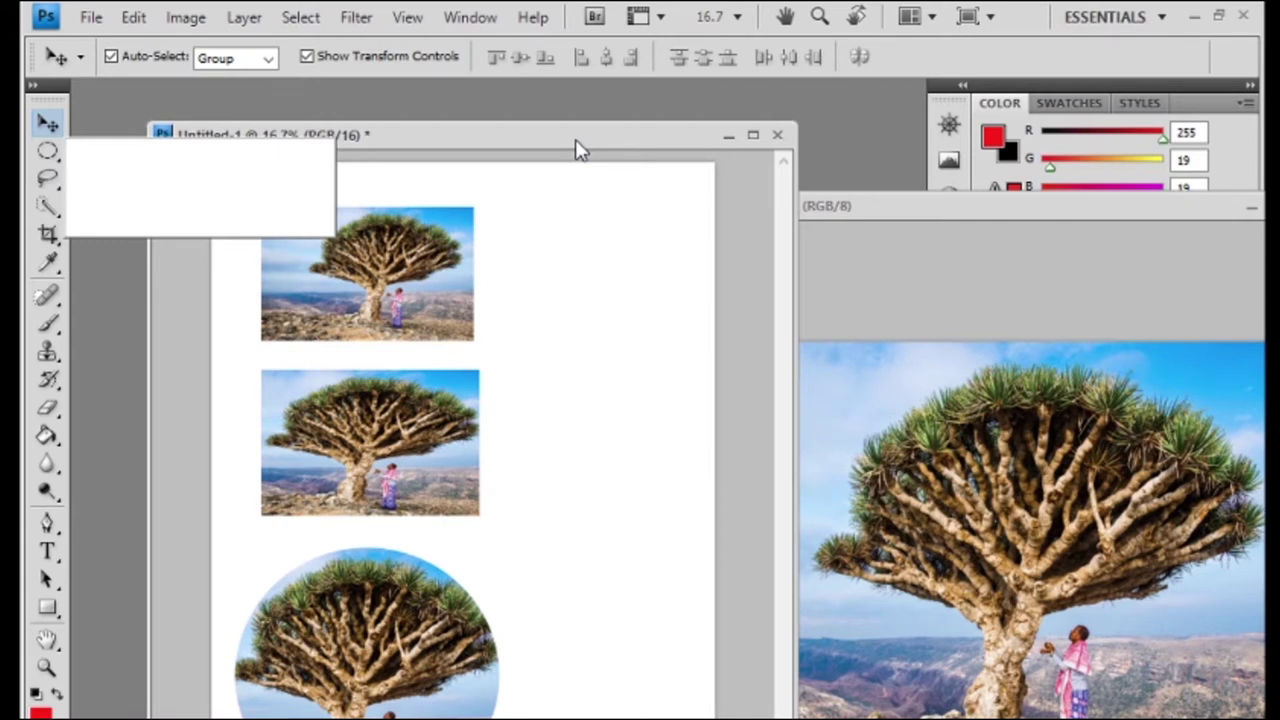
click(292, 308)
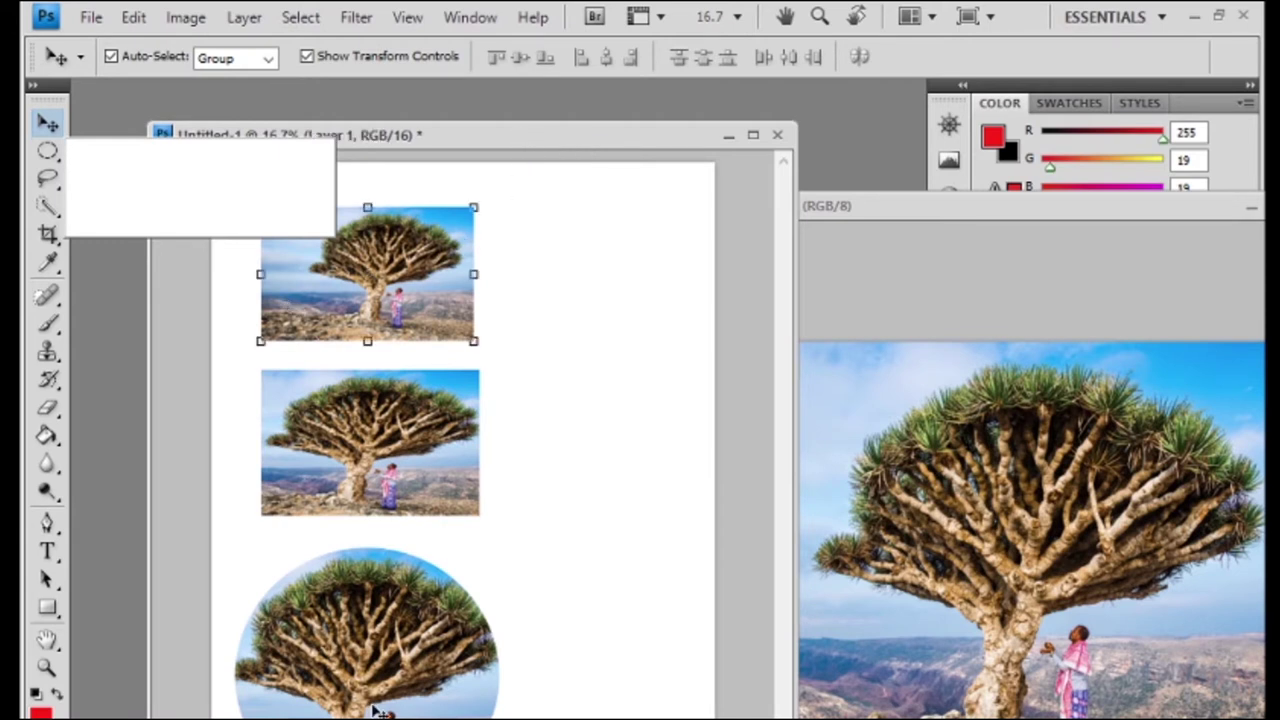
click(372, 706)
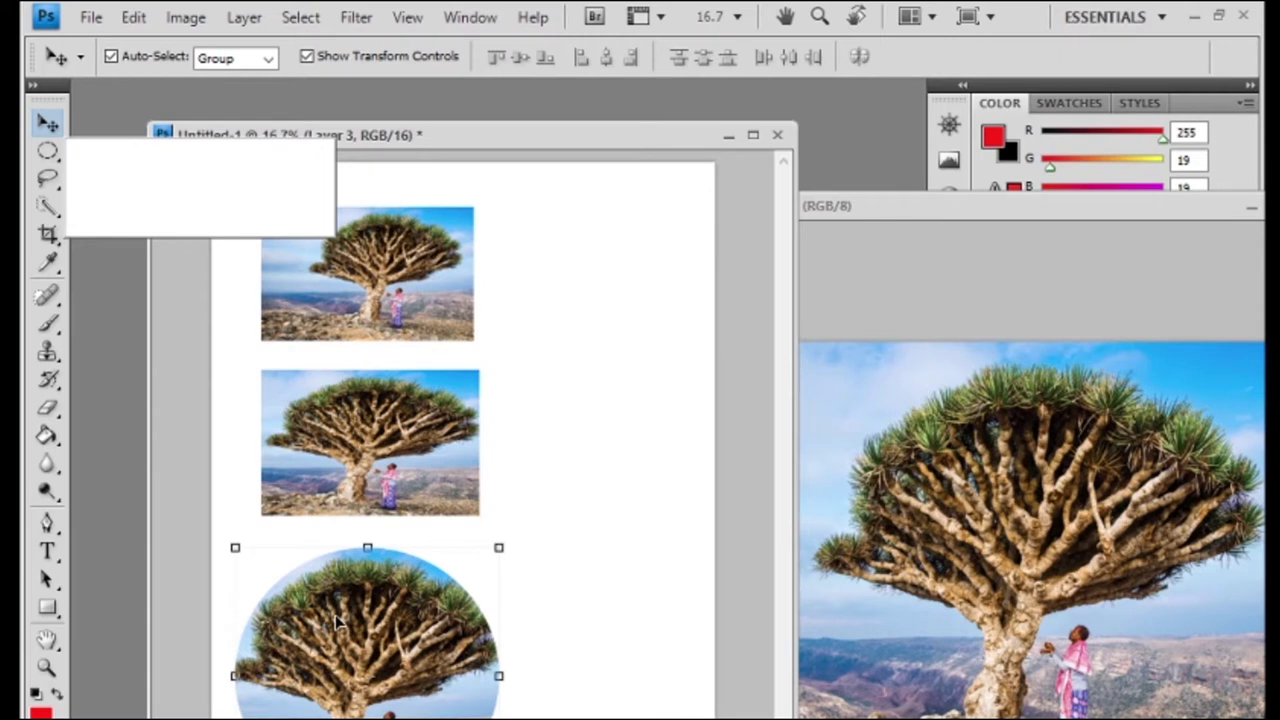
mouse_move(351, 638)
mouse_down()
mouse_move(578, 254)
mouse_move(584, 295)
mouse_move(561, 305)
mouse_up()
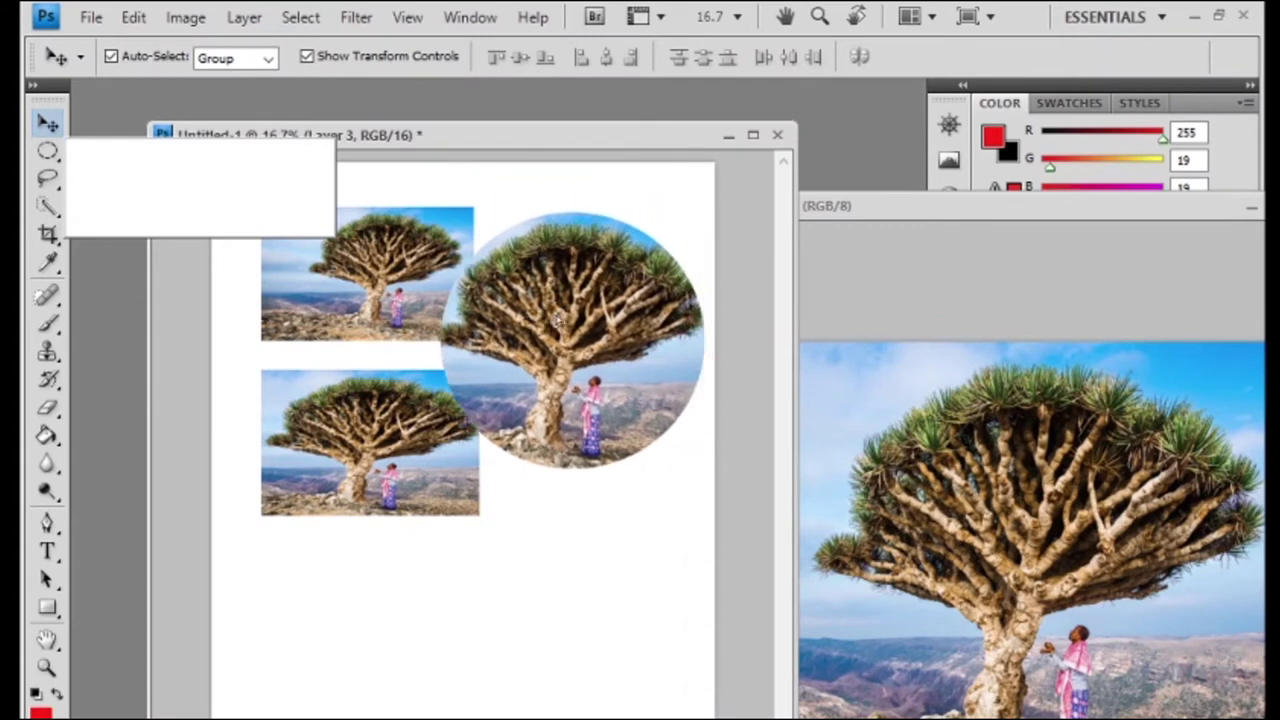
drag(444, 220, 557, 297)
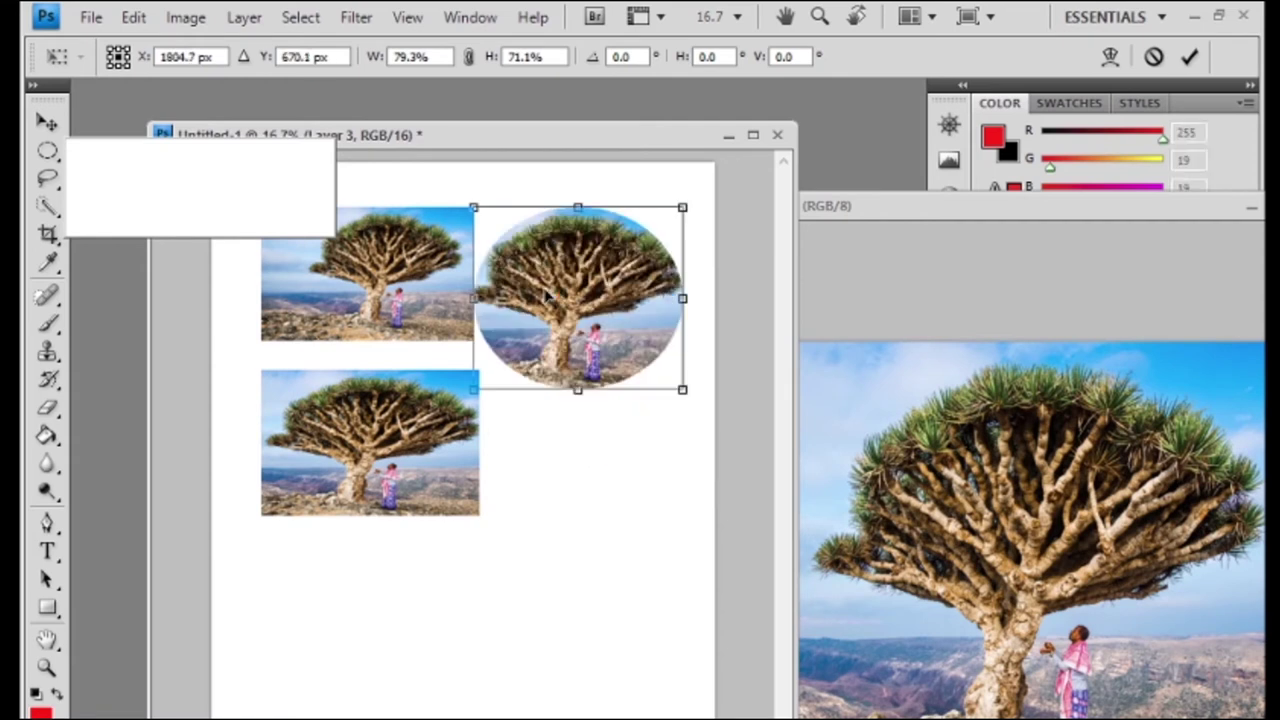
key(Return)
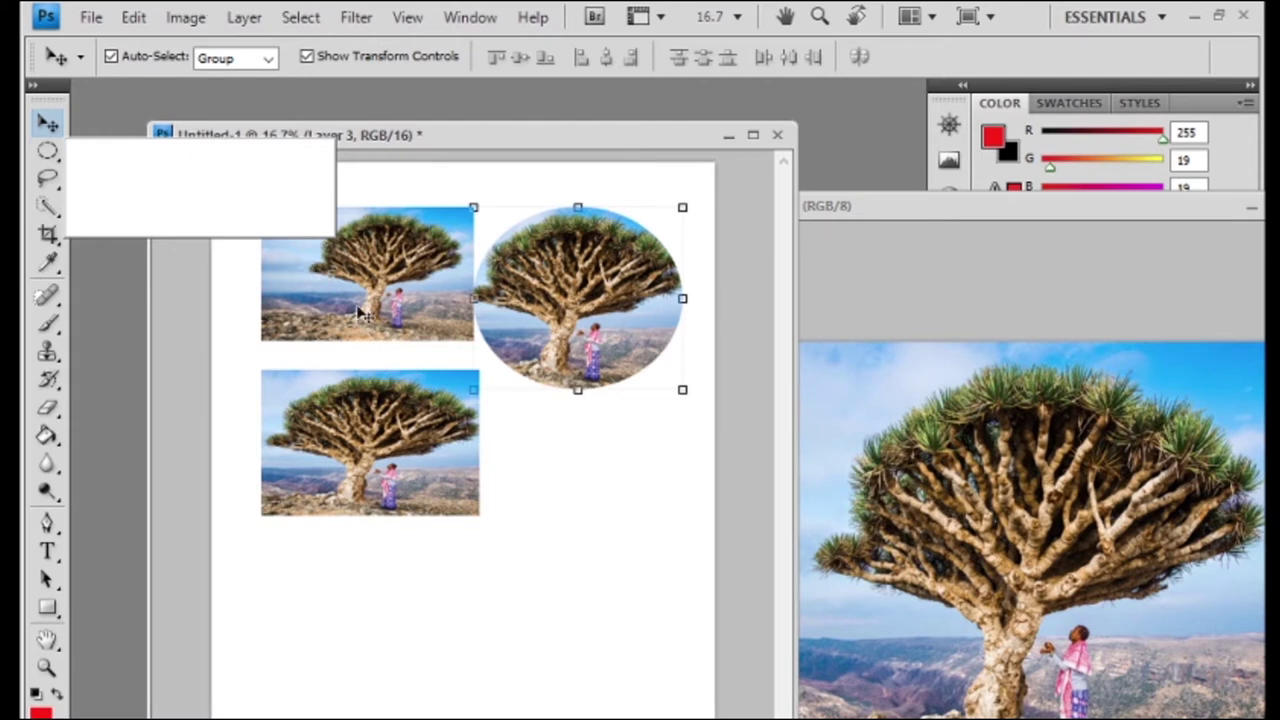
Close 12.jpg, move the first photo to the page bottom, and enlarge it to roughly double size.
drag(347, 330, 414, 718)
key(ctrl+t)
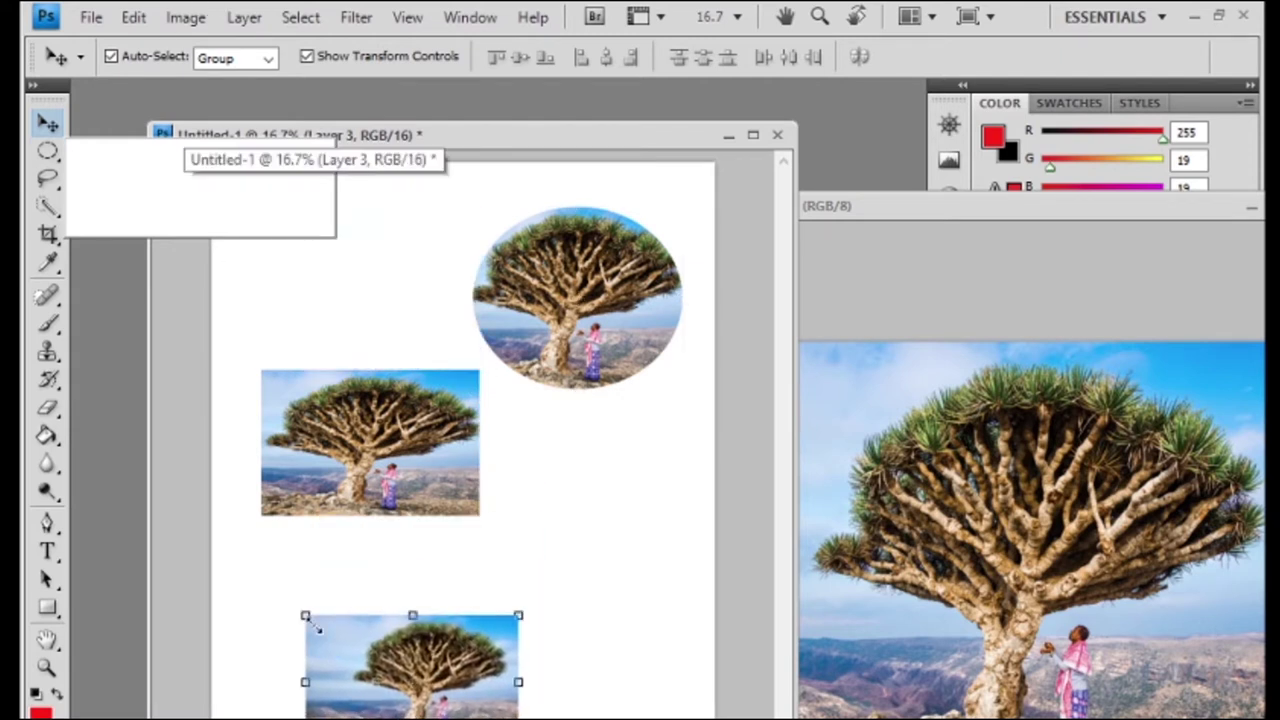
drag(302, 610, 250, 543)
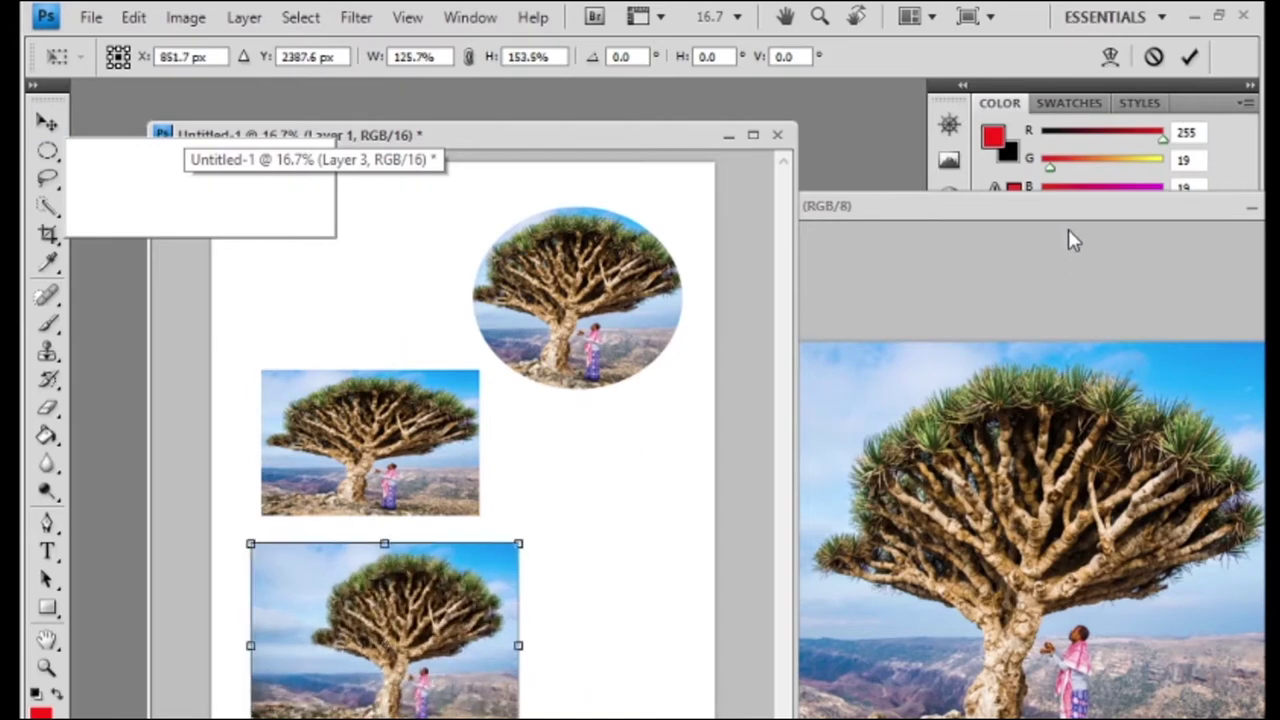
drag(1068, 229, 823, 271)
key(Escape)
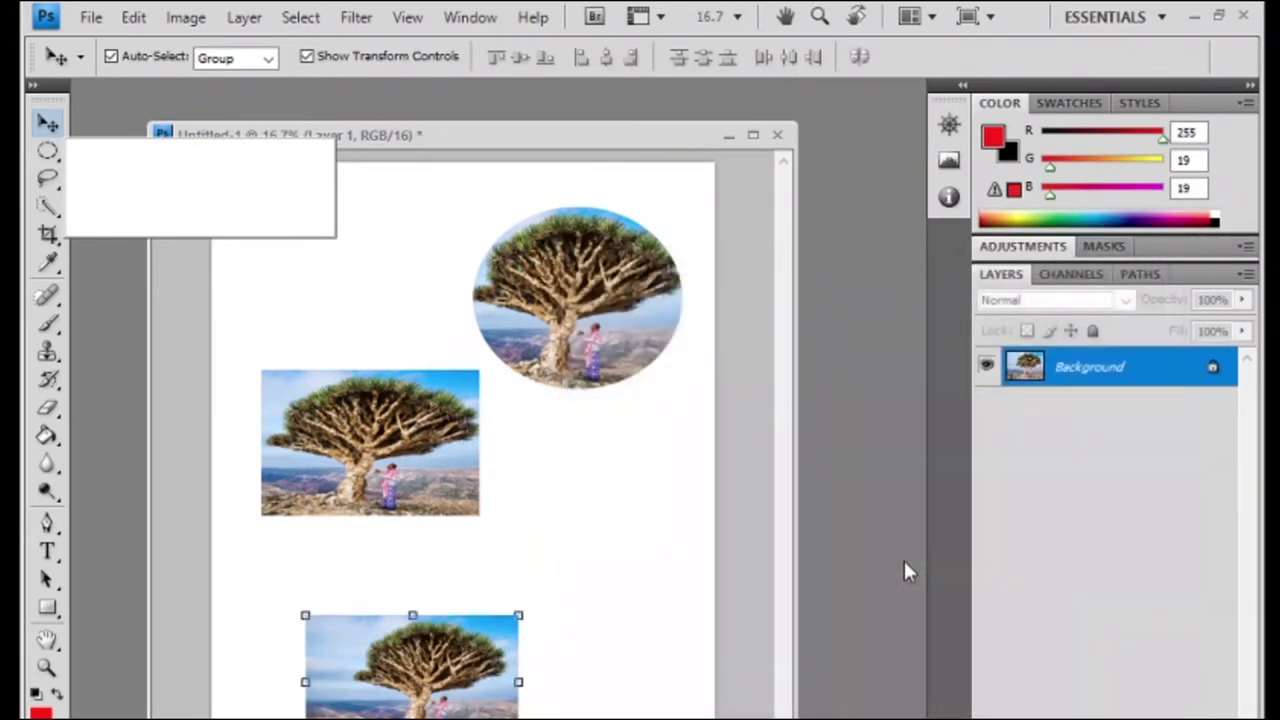
click(1180, 248)
drag(362, 594, 319, 494)
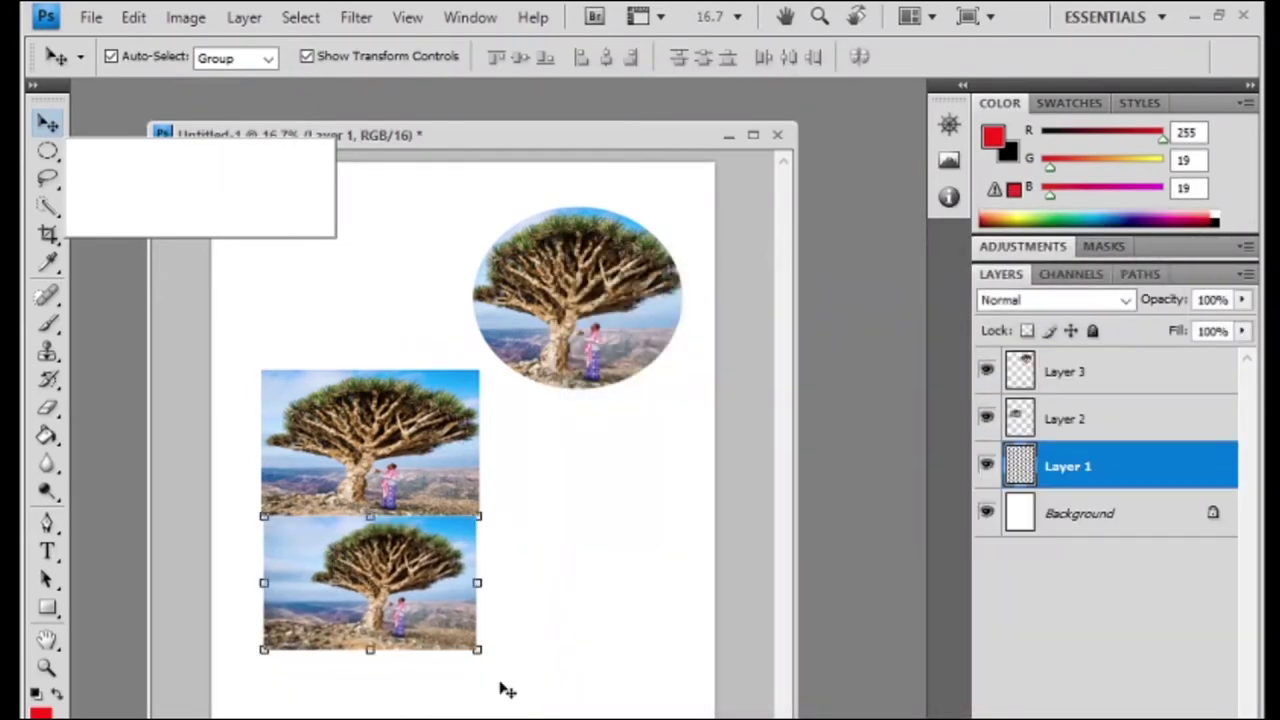
click(479, 660)
drag(479, 660, 682, 716)
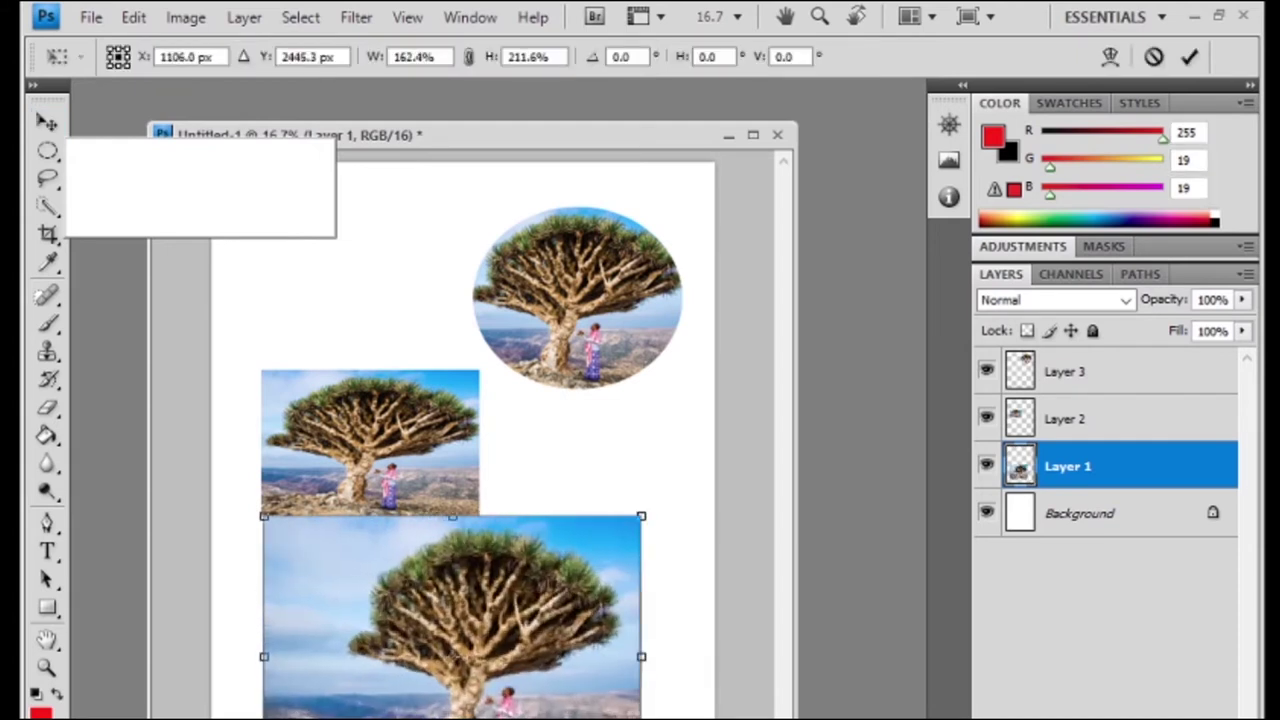
key(Return)
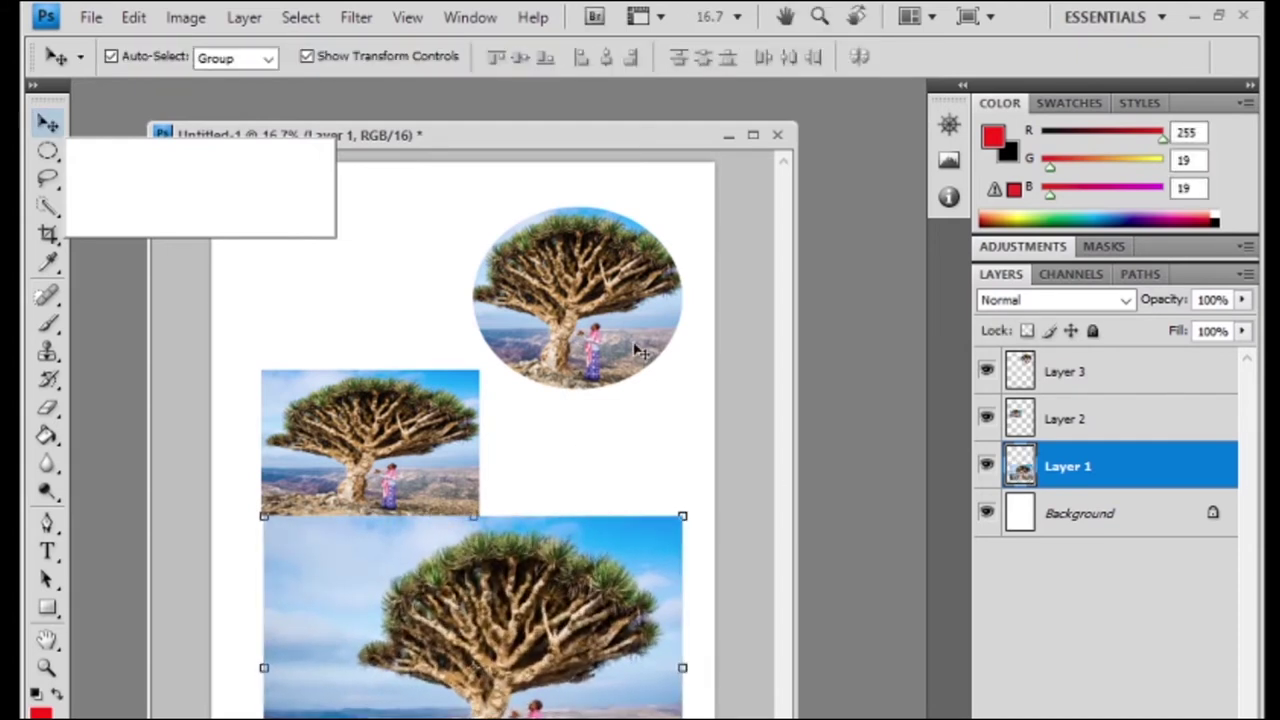
Move the oval cutout down onto the bottom photo and enlarge it to about 168%.
drag(614, 343, 455, 652)
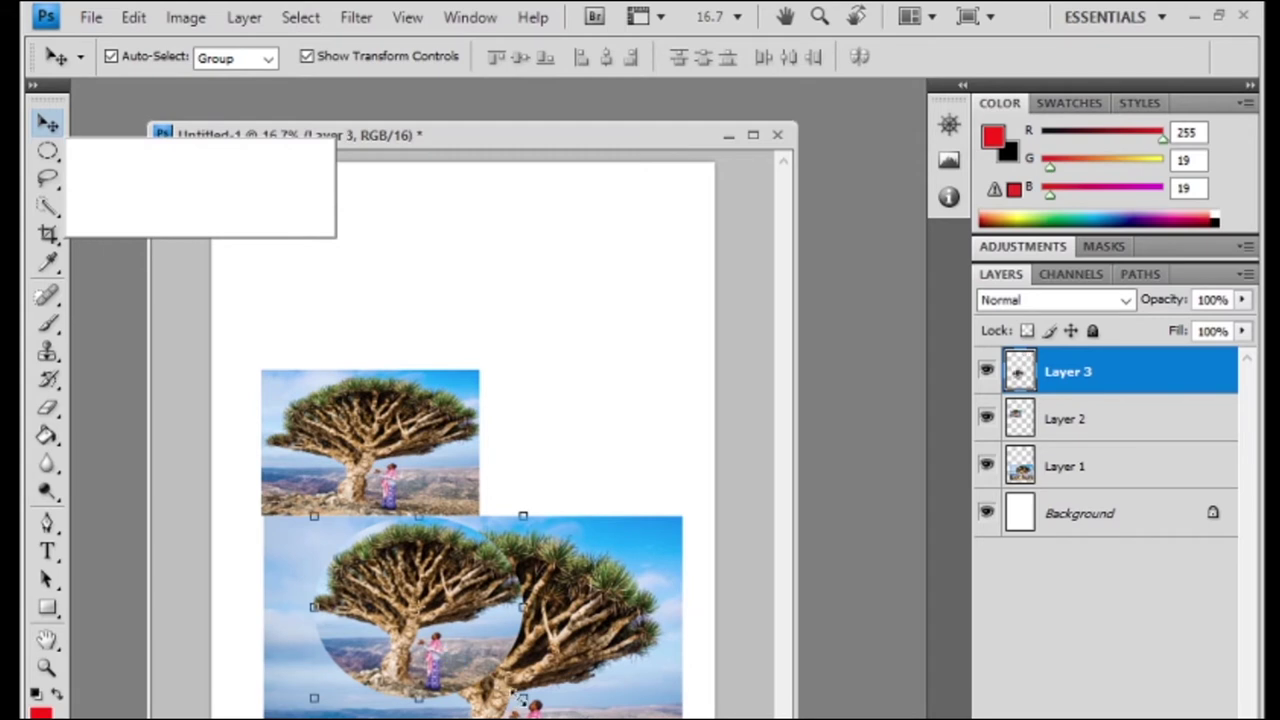
key(ctrl+t)
drag(523, 698, 665, 716)
key(Return)
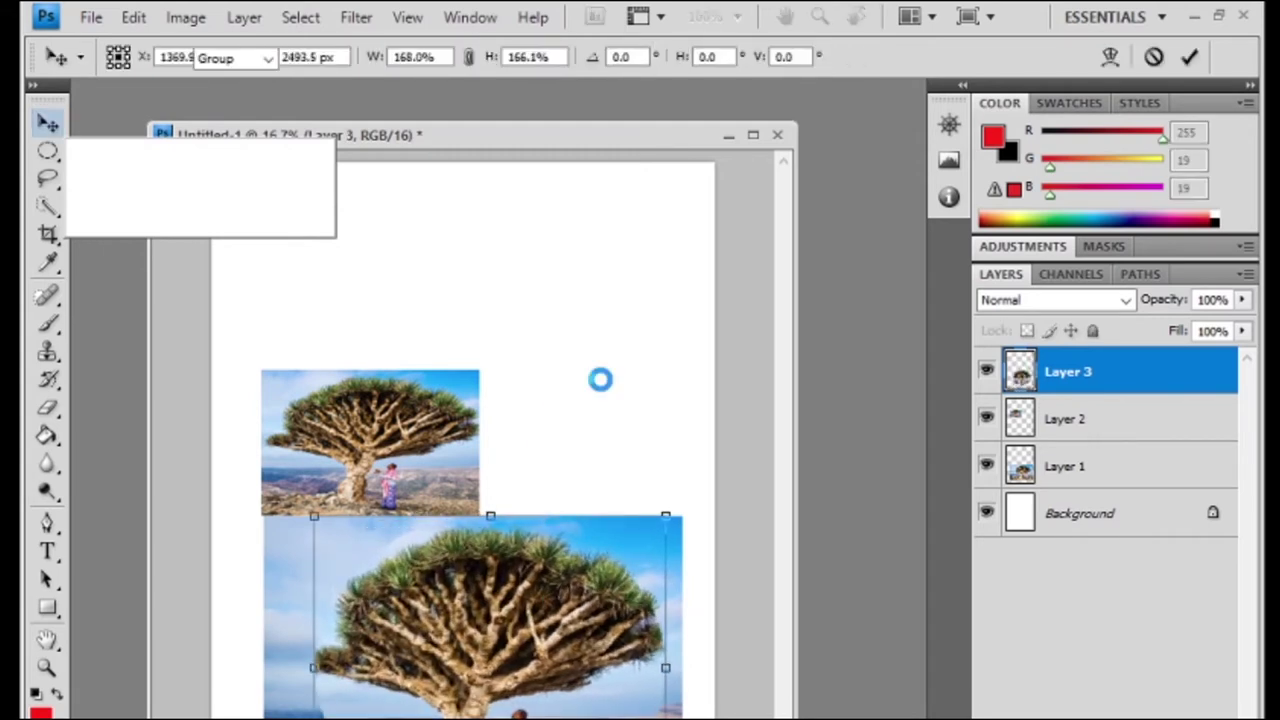
Move the middle photo down and stretch it to about 149.7% × 203.6%.
drag(380, 440, 437, 594)
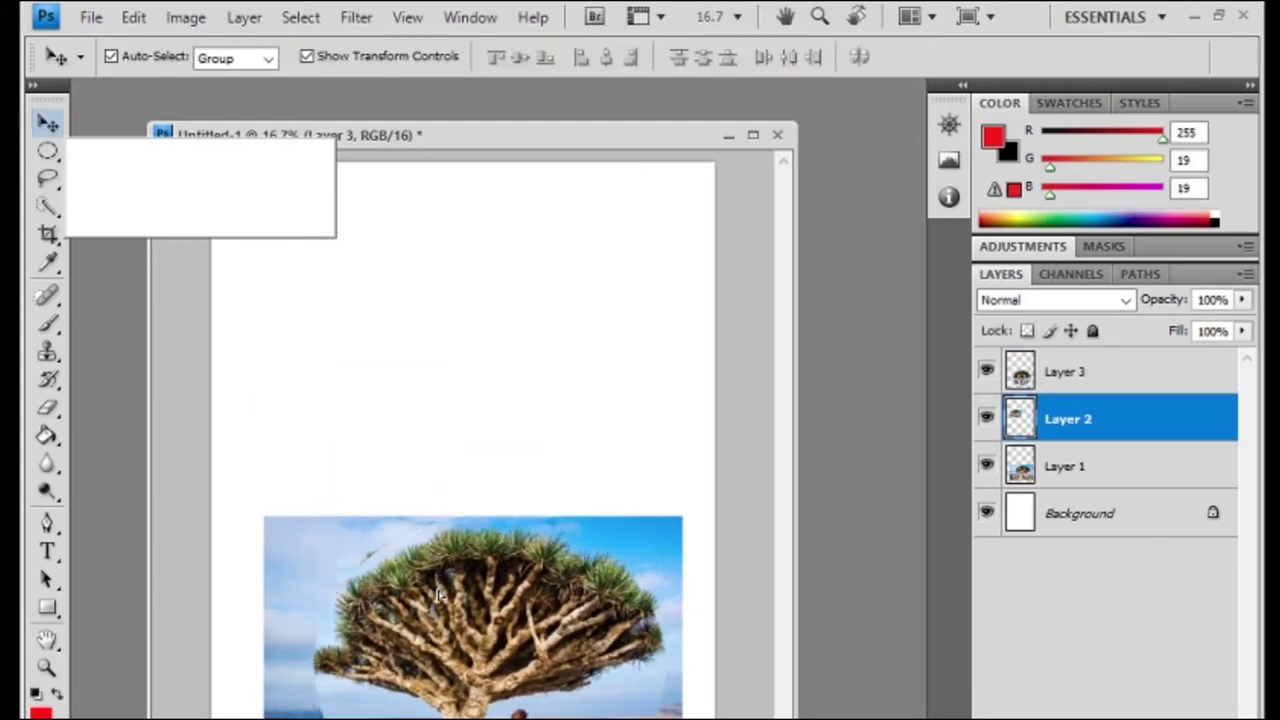
key(ctrl+t)
mouse_move(558, 640)
mouse_down()
mouse_move(650, 700)
mouse_move(665, 668)
mouse_up()
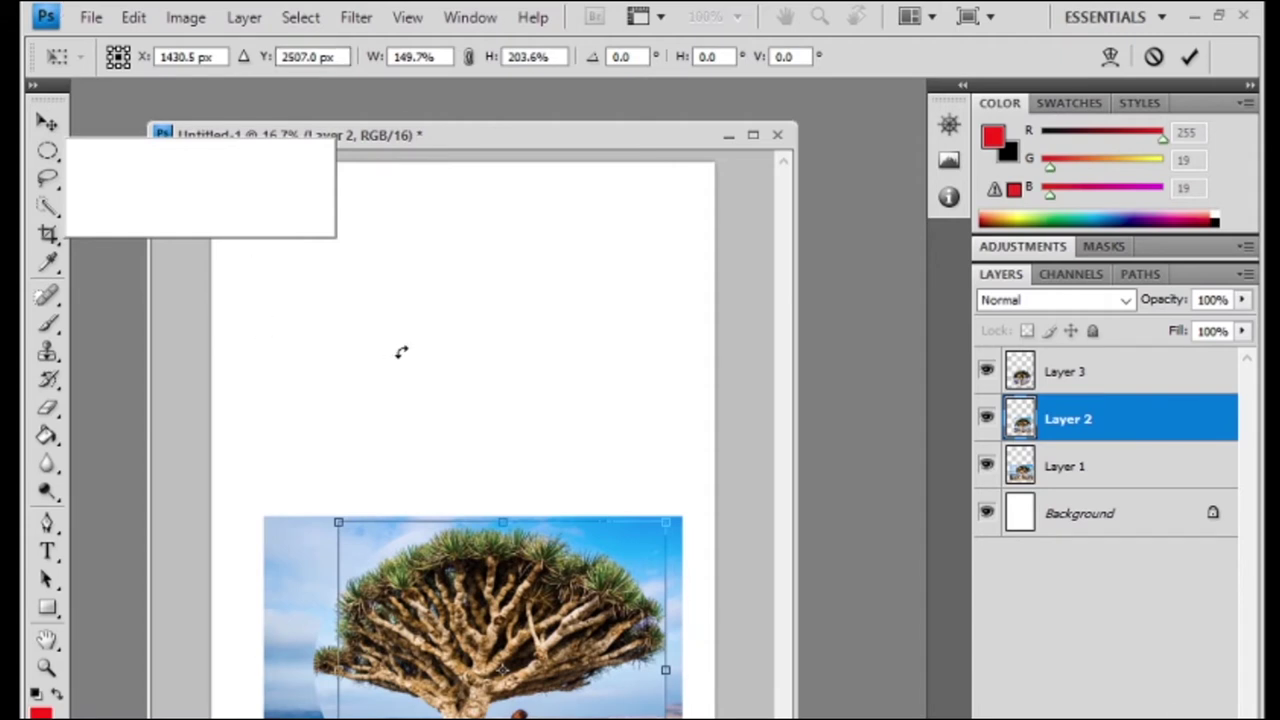
key(Return)
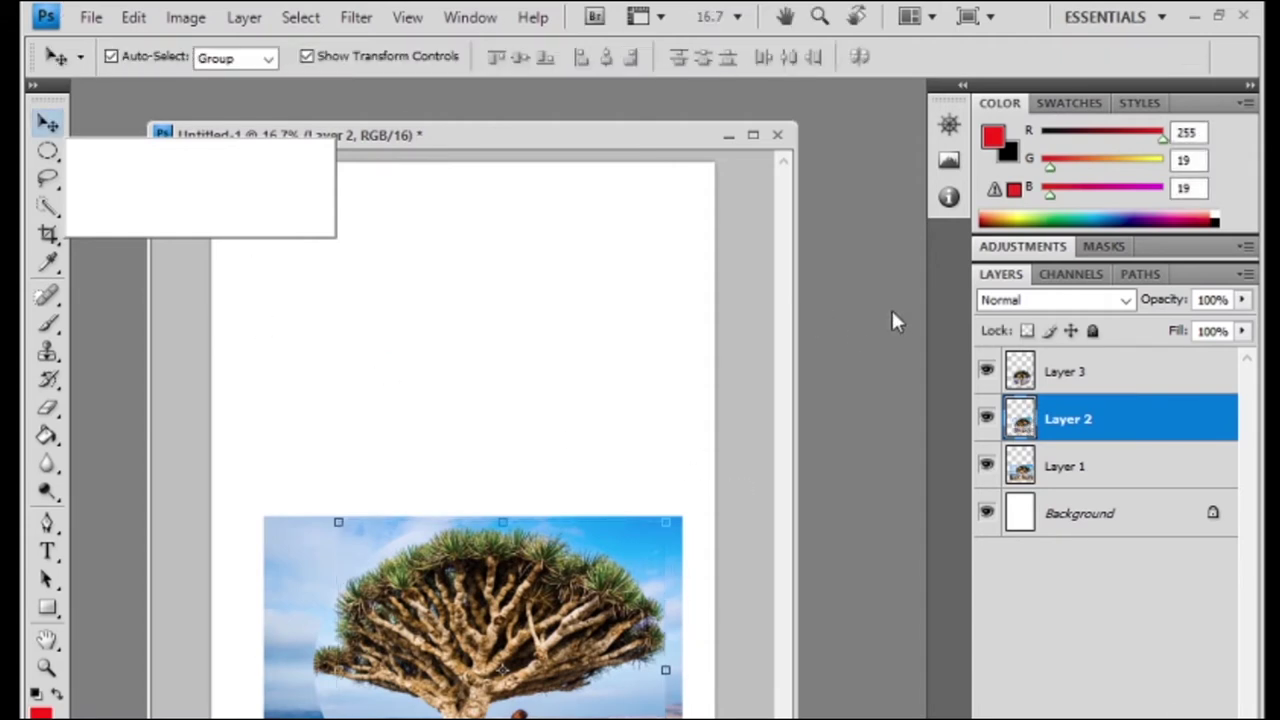
Hide Layers 1–3 in turn to view each tree cutout on its own.
click(988, 371)
click(987, 419)
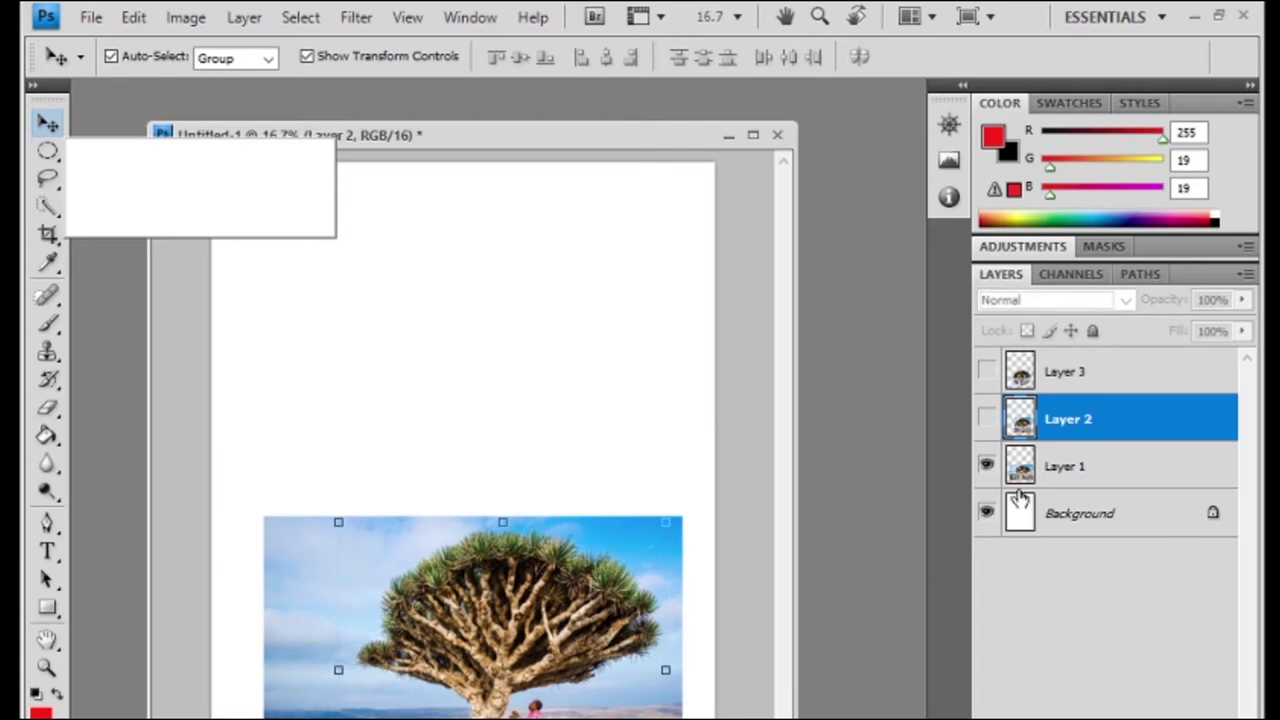
click(1058, 597)
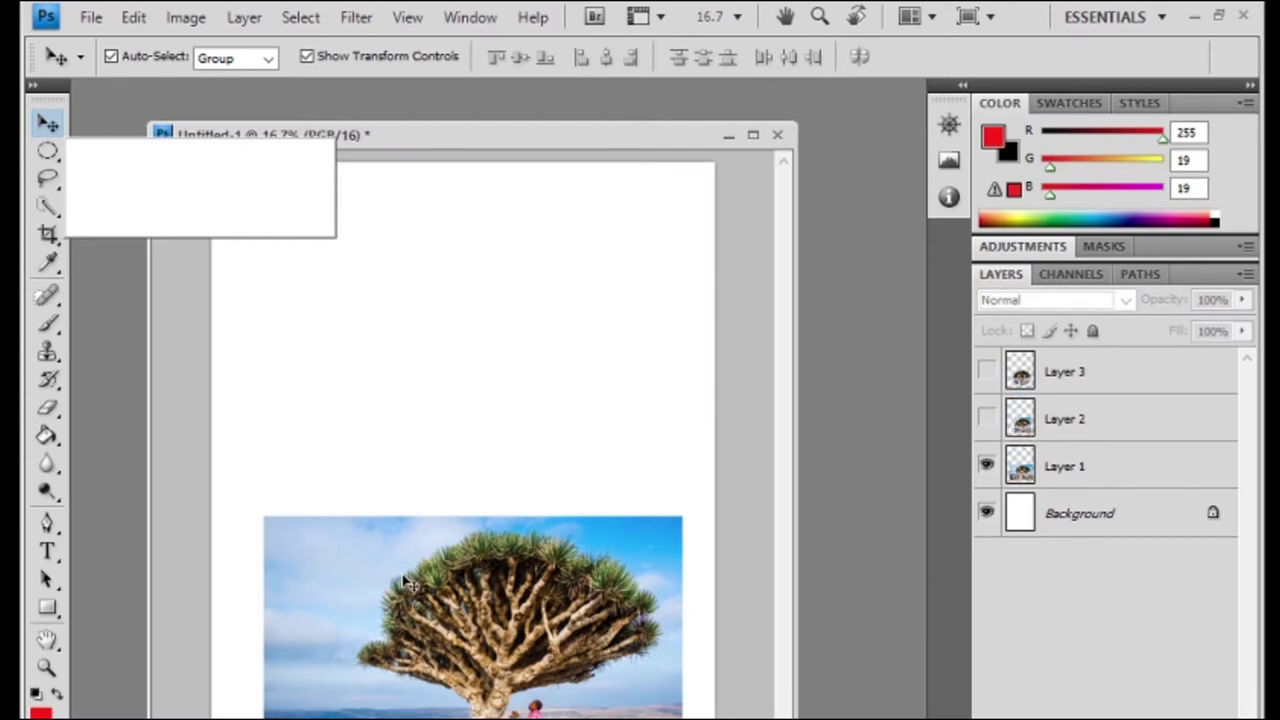
click(986, 468)
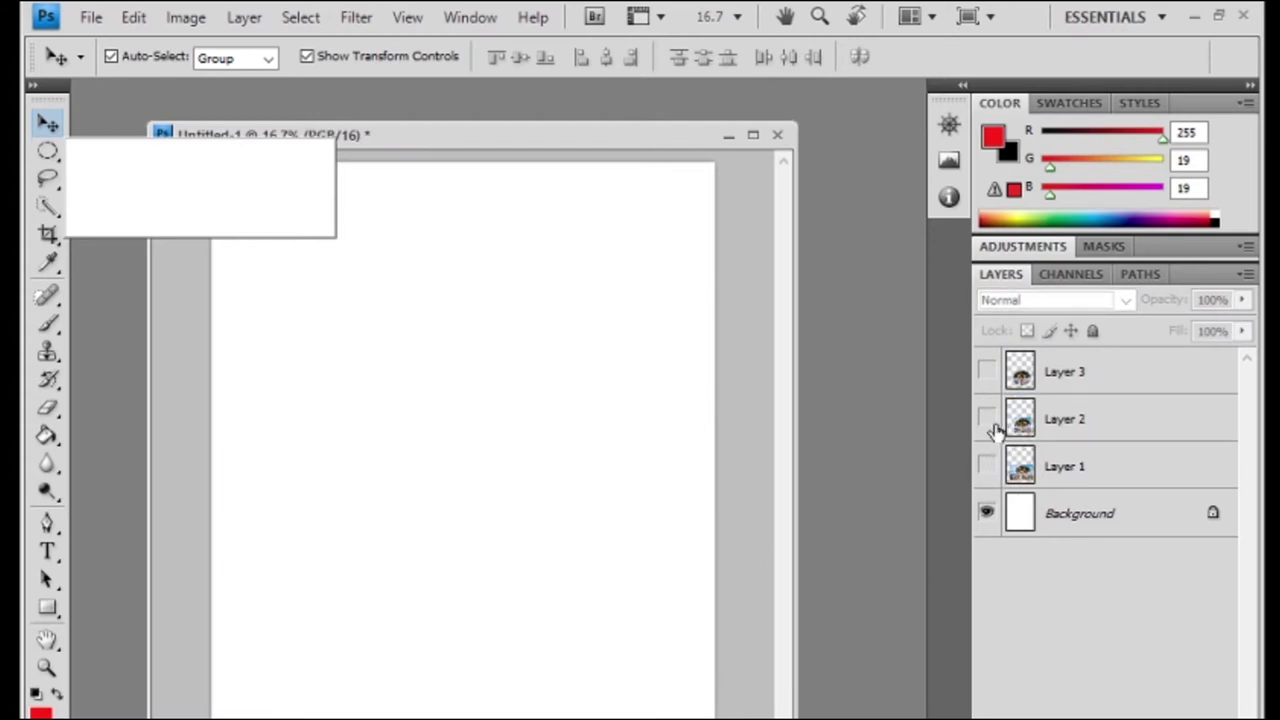
click(987, 419)
click(987, 371)
click(987, 419)
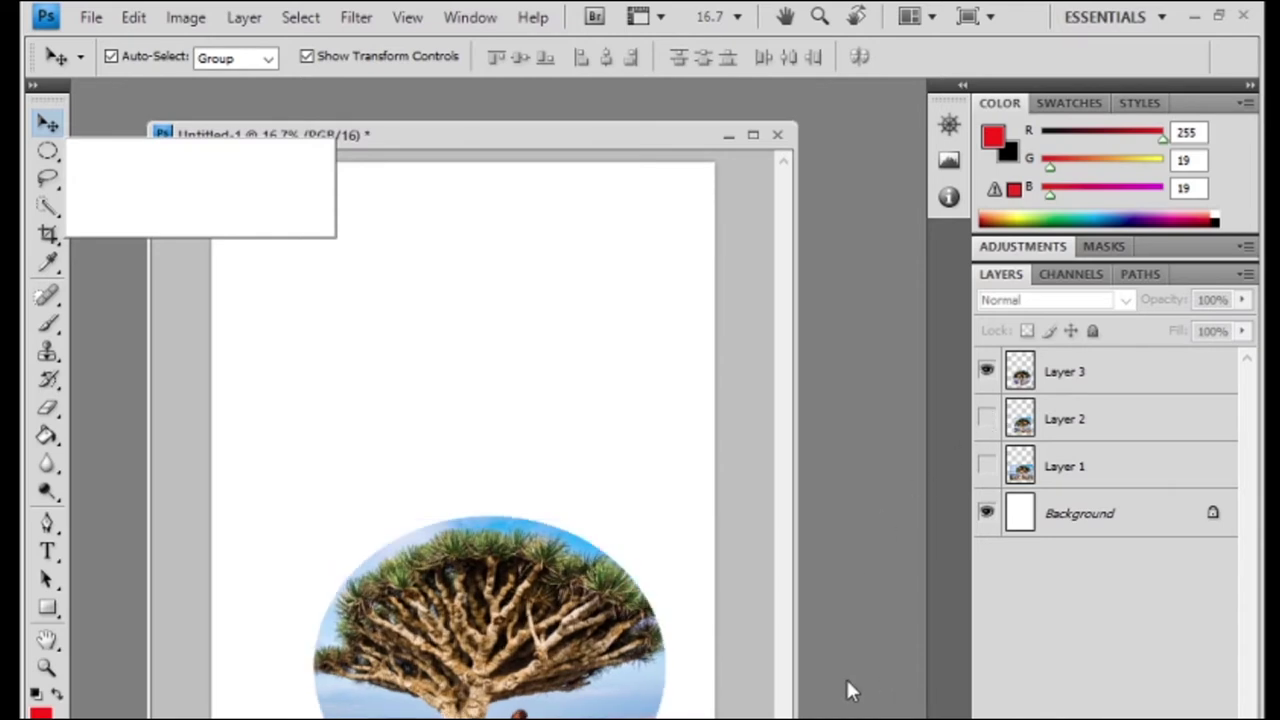
Turn all three tree layers back on and select Layers 1–3 together.
click(987, 419)
click(986, 371)
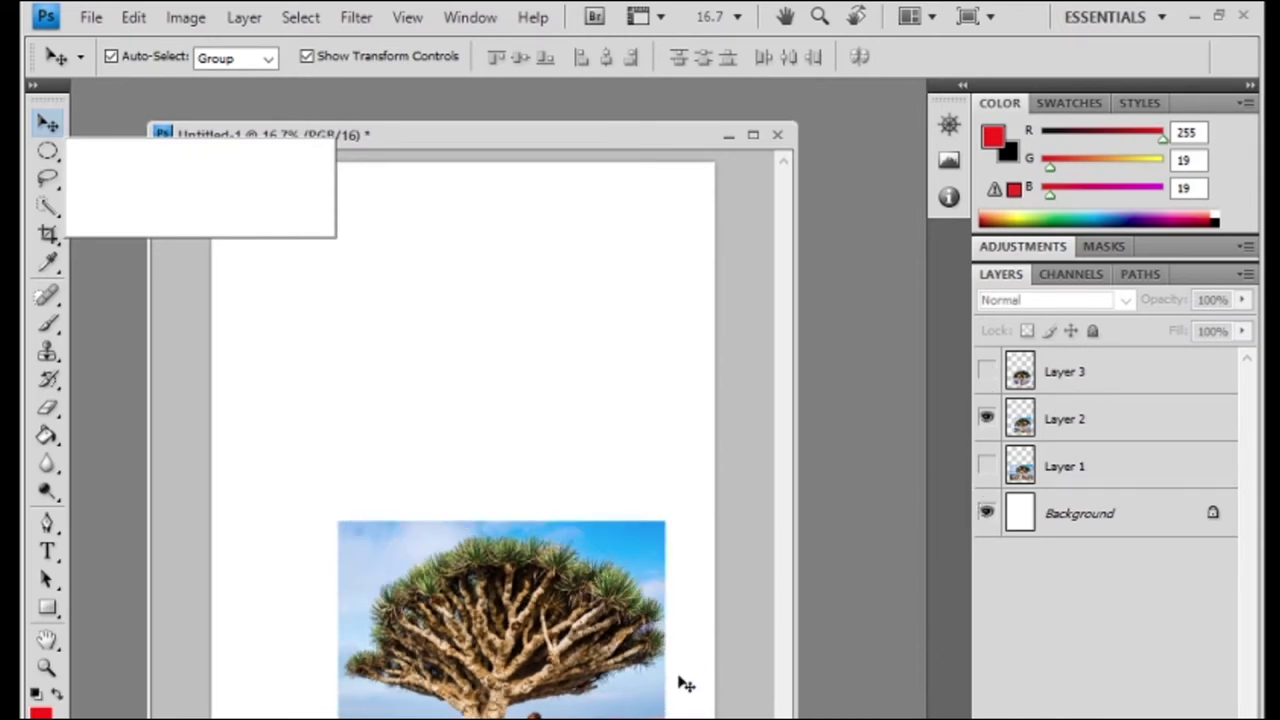
click(986, 466)
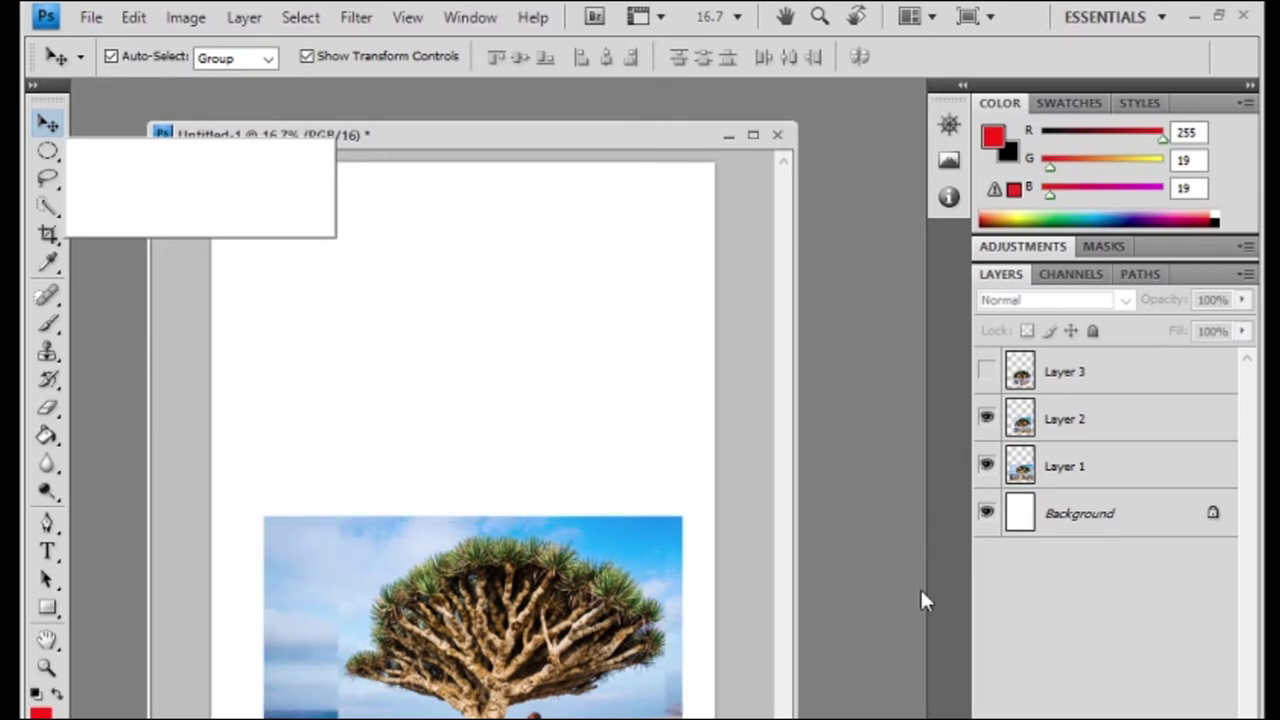
click(986, 419)
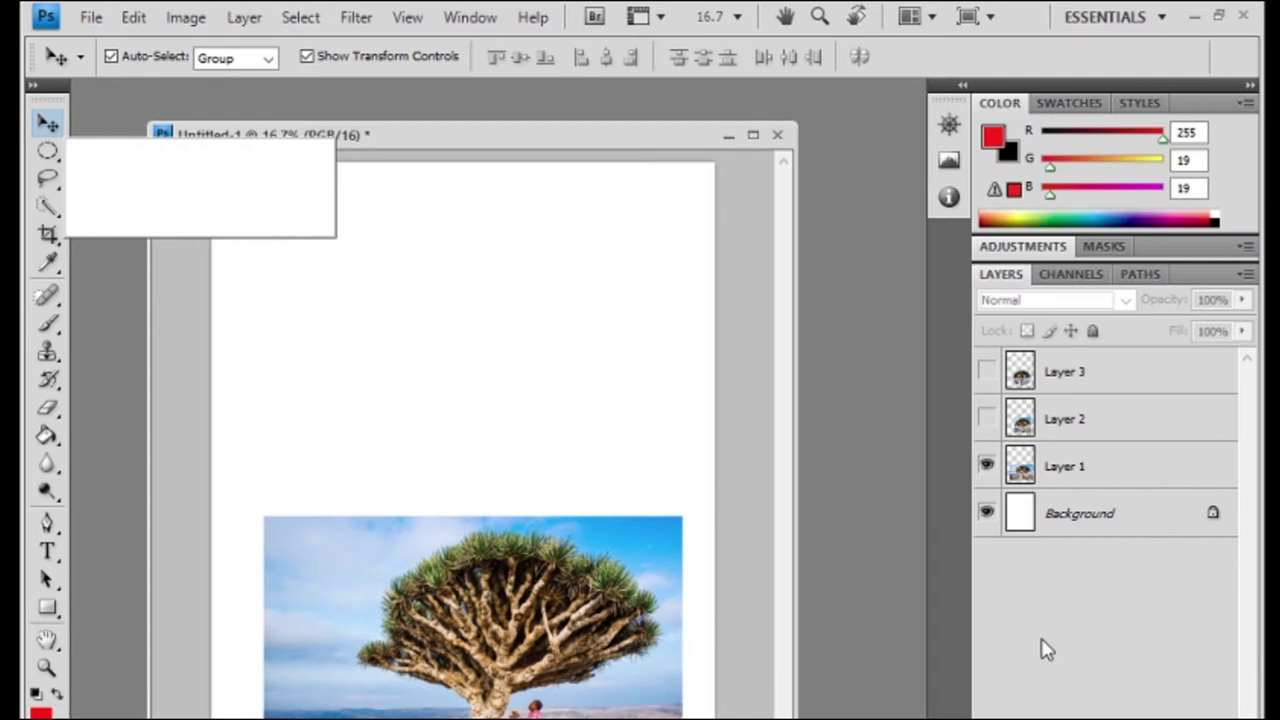
click(986, 419)
click(986, 371)
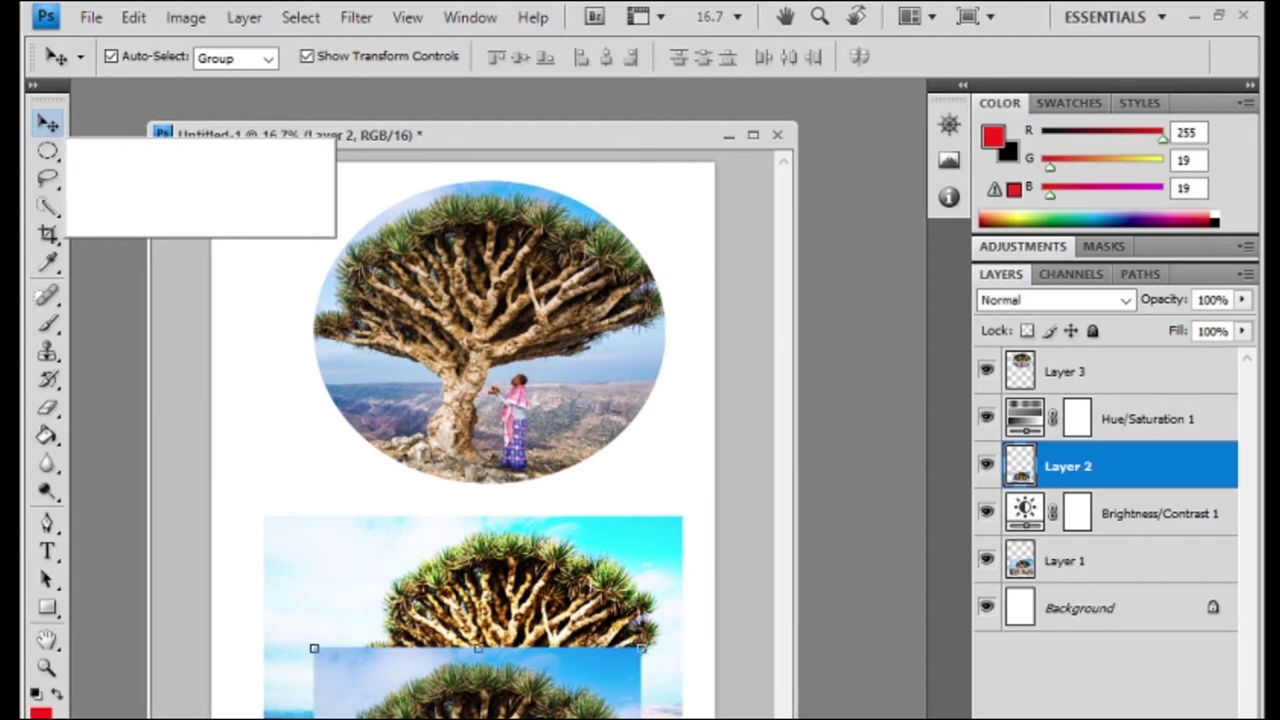
click(474, 384)
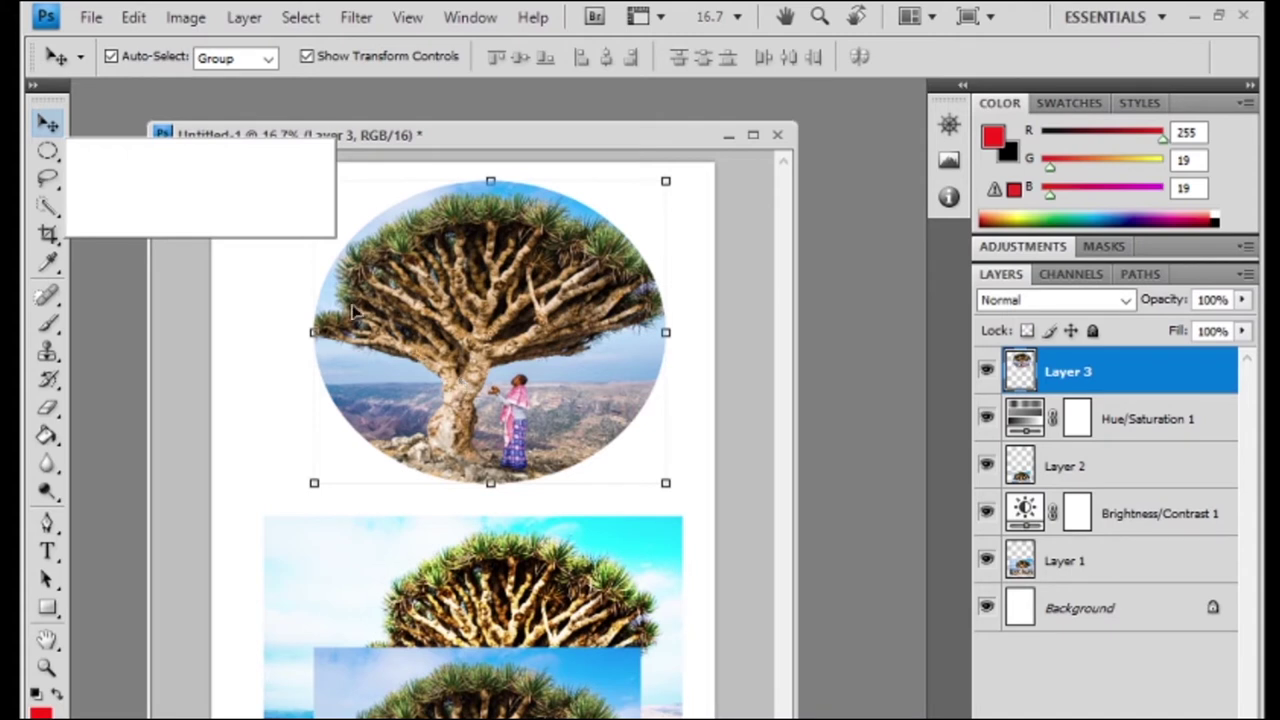
drag(266, 290, 571, 712)
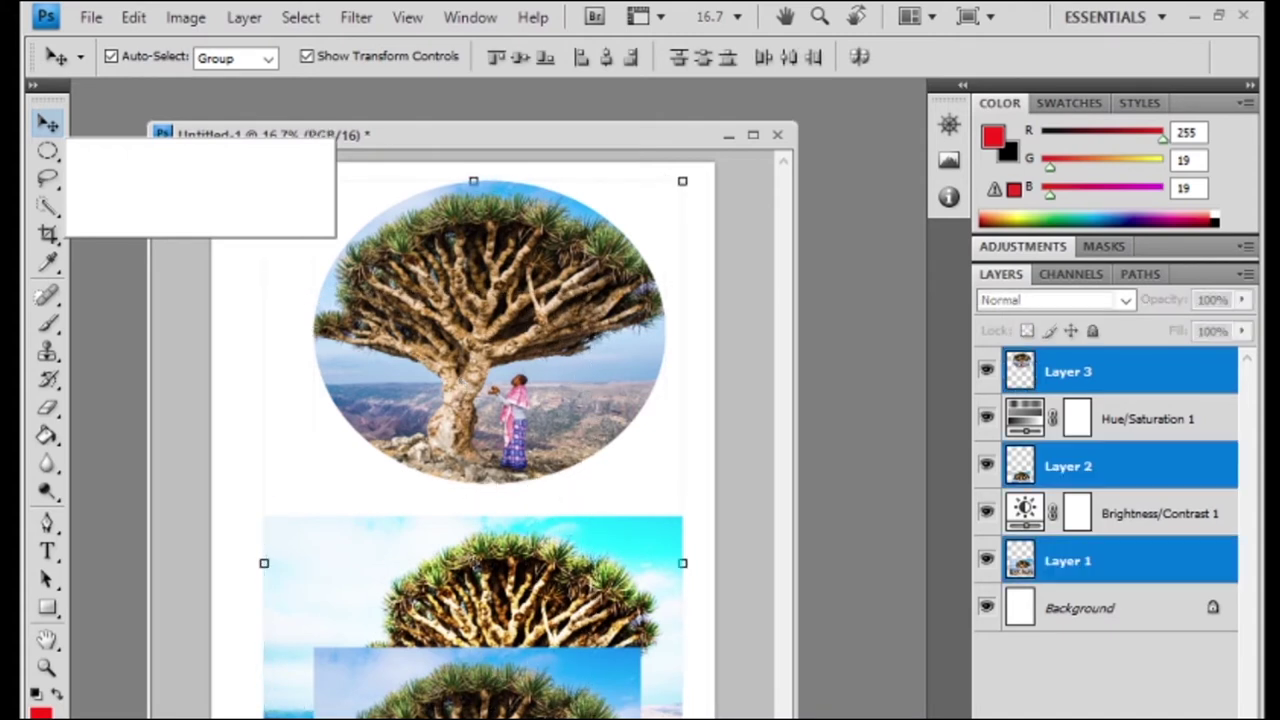
Delete Layers 1–3 and switch to the freehand Lasso Tool.
key(Delete)
click(47, 151)
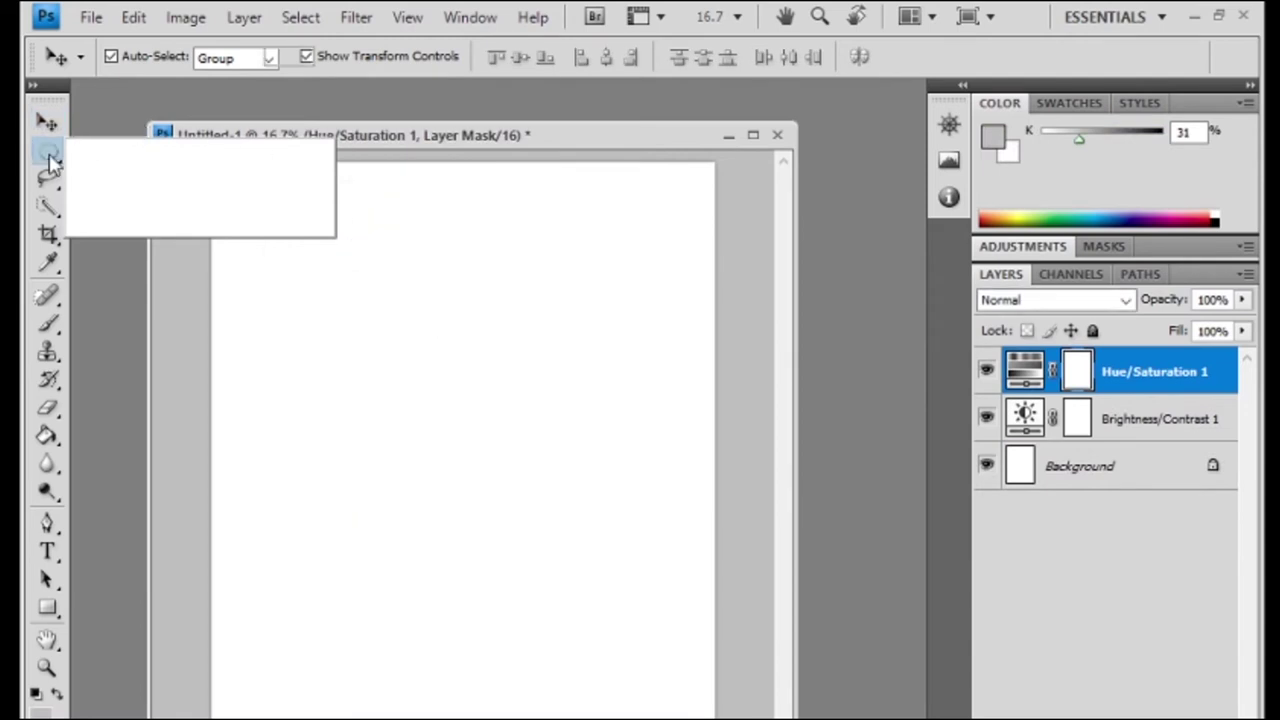
click(50, 182)
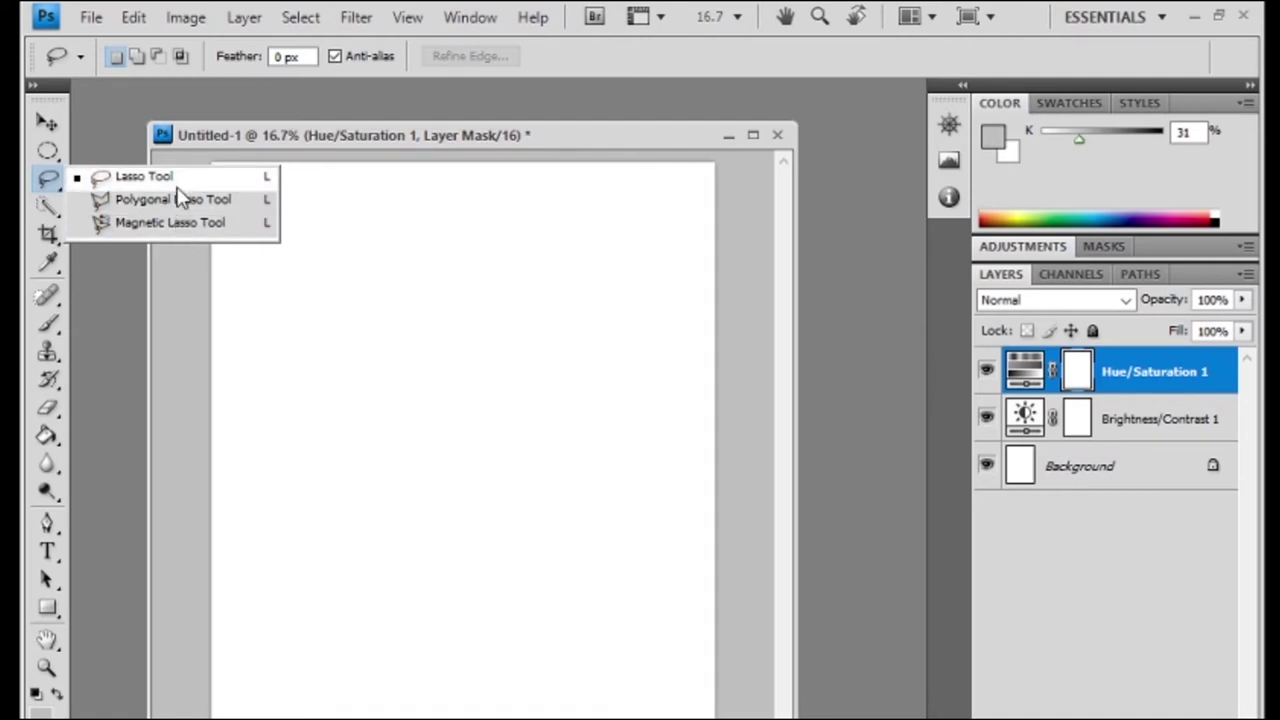
click(170, 186)
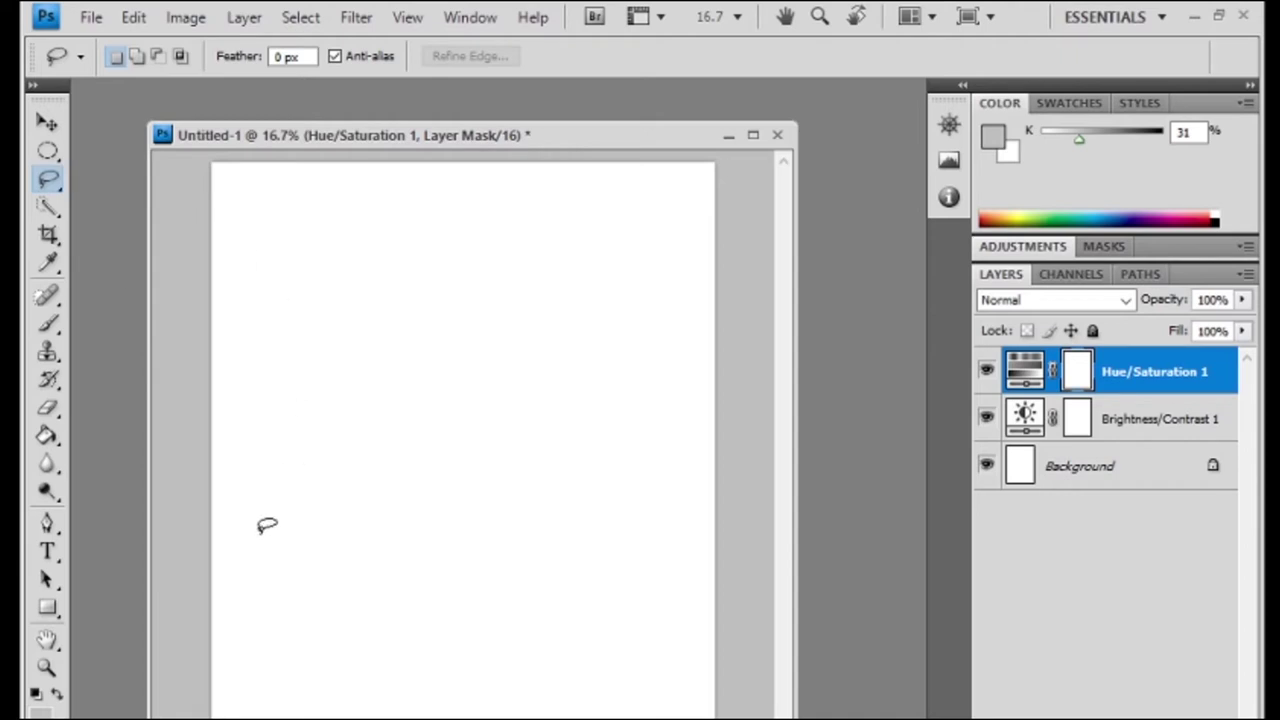
Draw a practice freehand selection on the blank page, then deselect it.
mouse_move(260, 533)
mouse_down()
mouse_move(543, 588)
mouse_move(260, 506)
mouse_move(279, 500)
mouse_up()
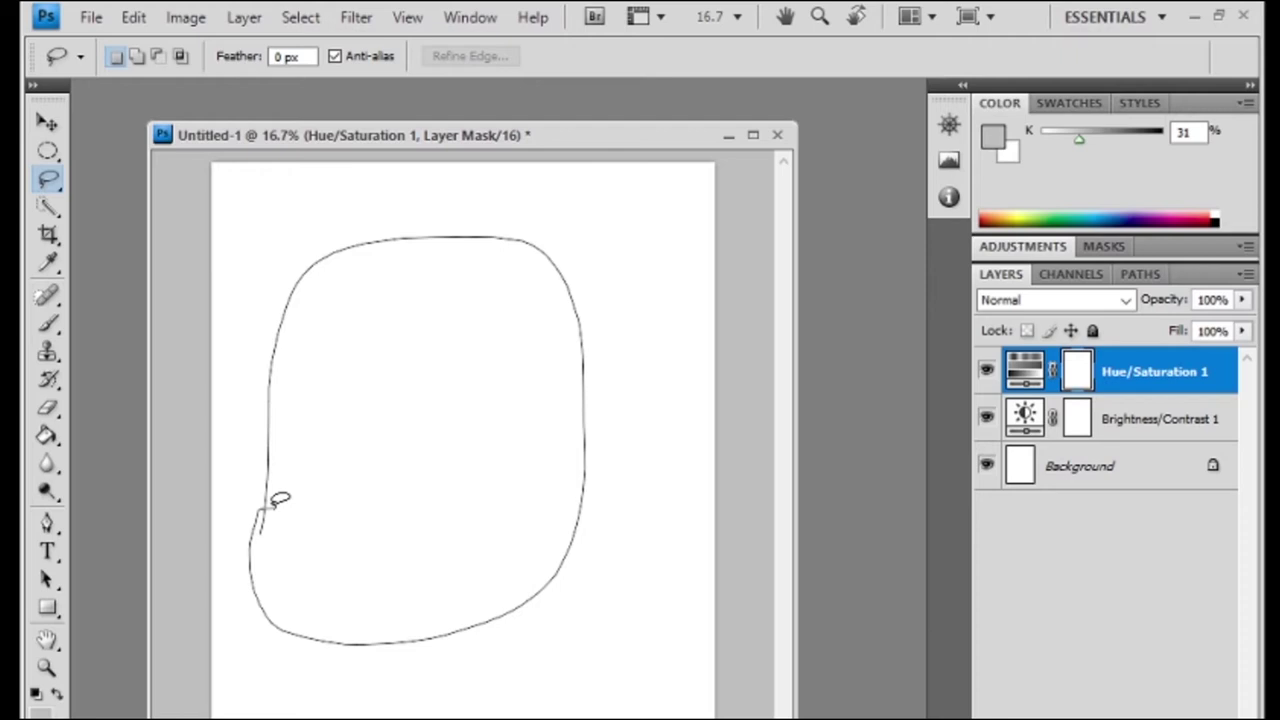
drag(279, 500, 251, 471)
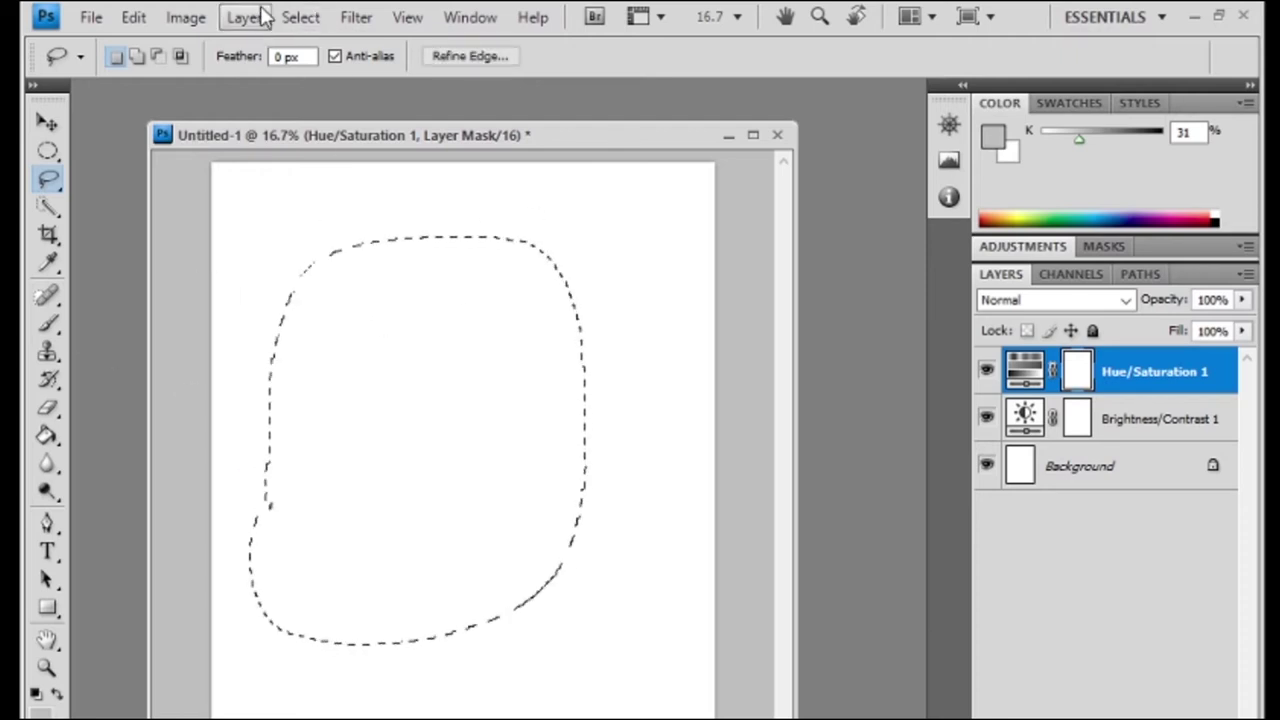
click(300, 17)
click(305, 63)
Open Screen Shot 2021-01-05 at 5.27.23 PM_4x3.jpg in its own floating window.
click(90, 17)
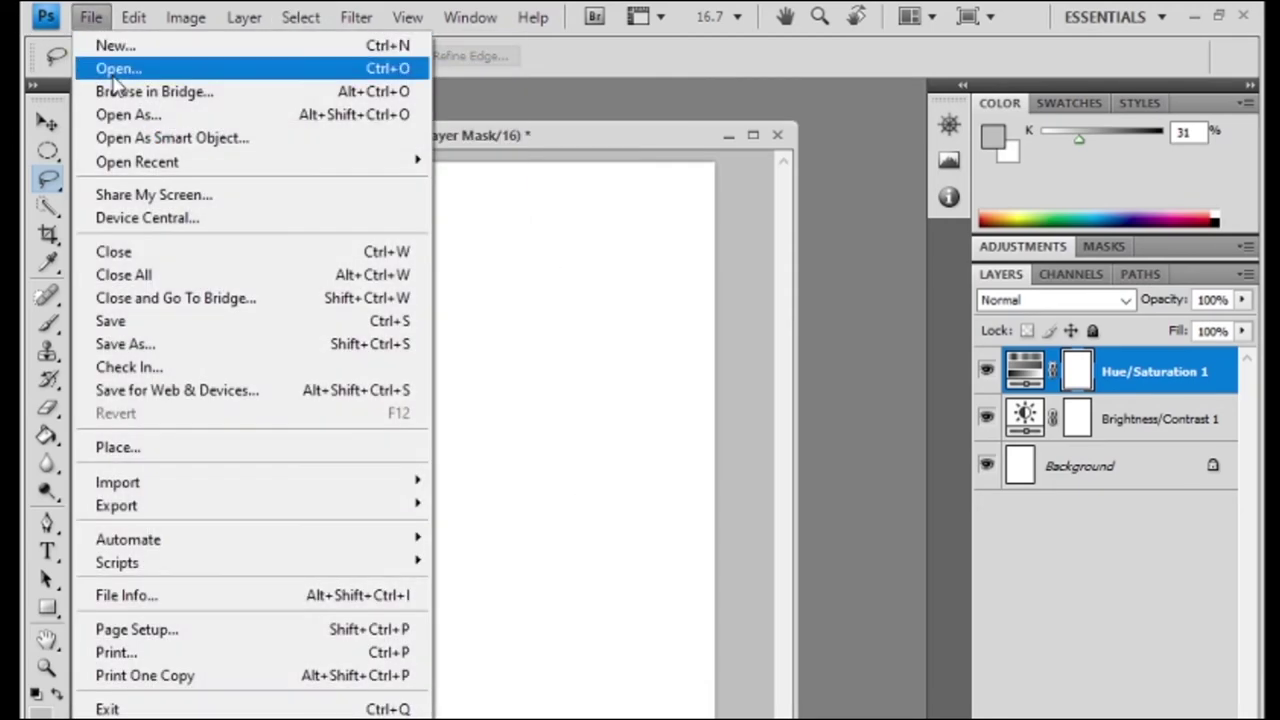
click(140, 68)
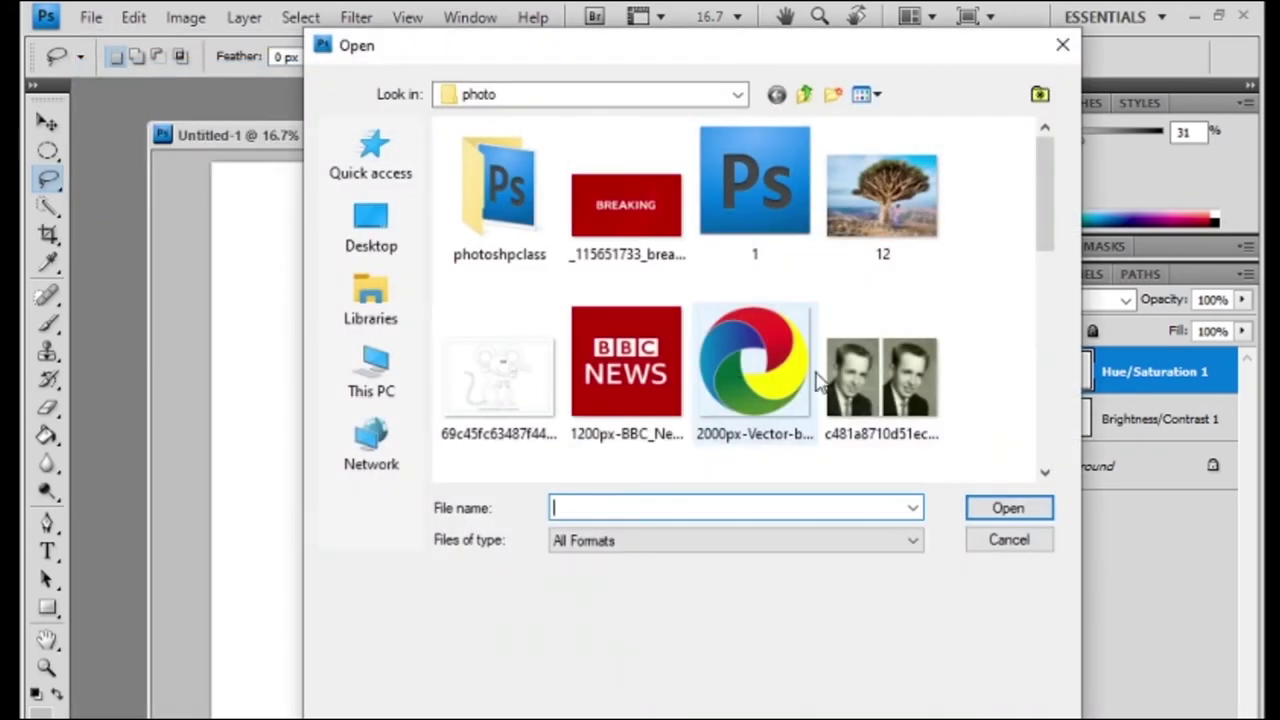
scroll(820, 385, down, 5)
scroll(805, 392, down, 3)
click(630, 378)
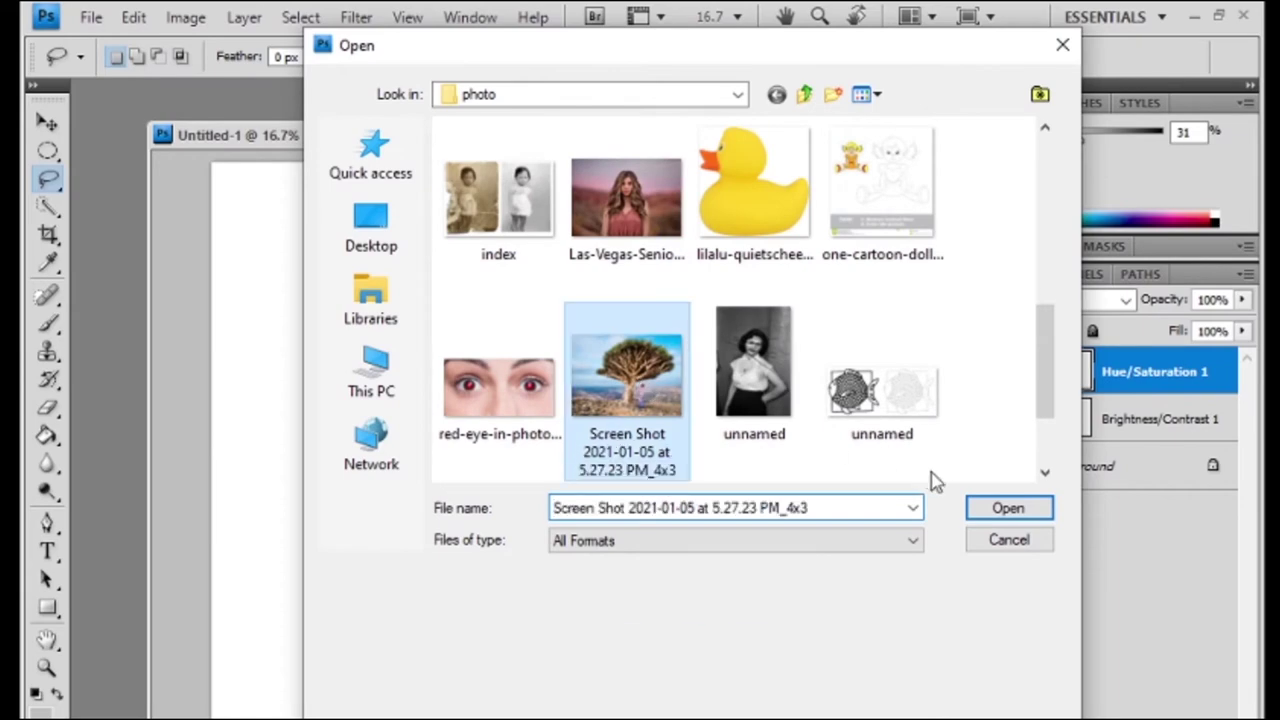
click(1010, 510)
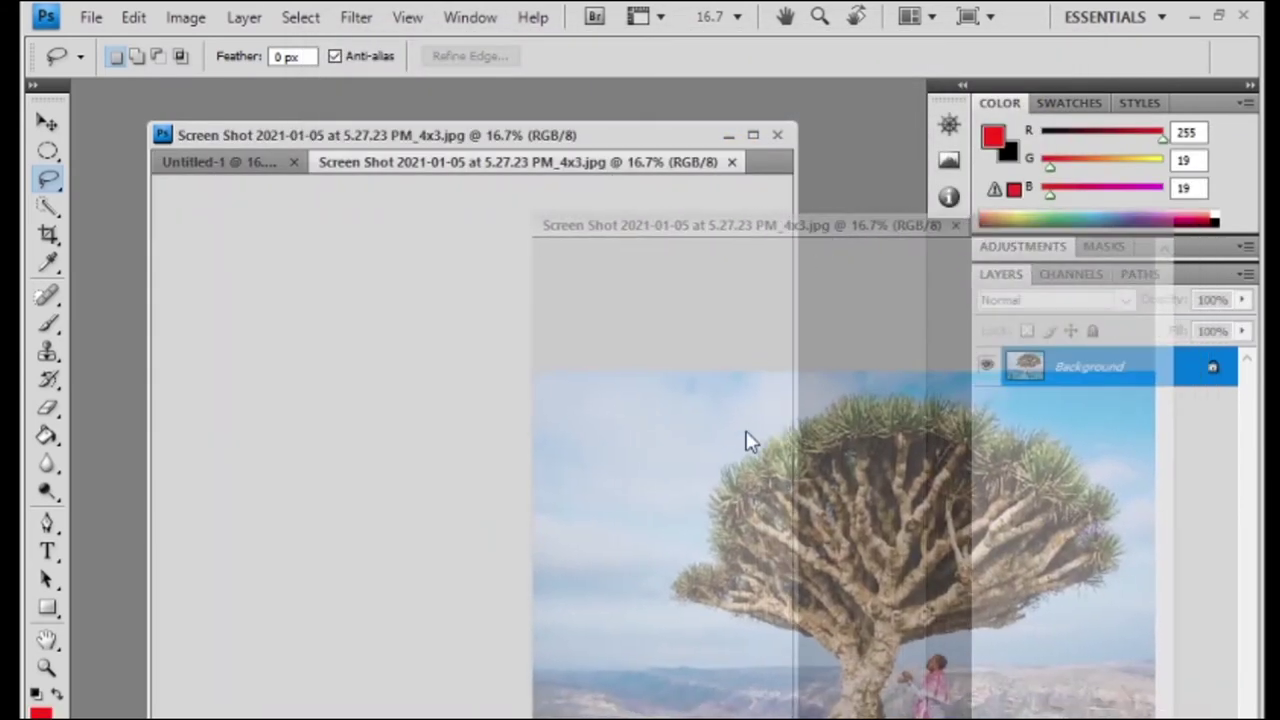
drag(608, 176, 840, 205)
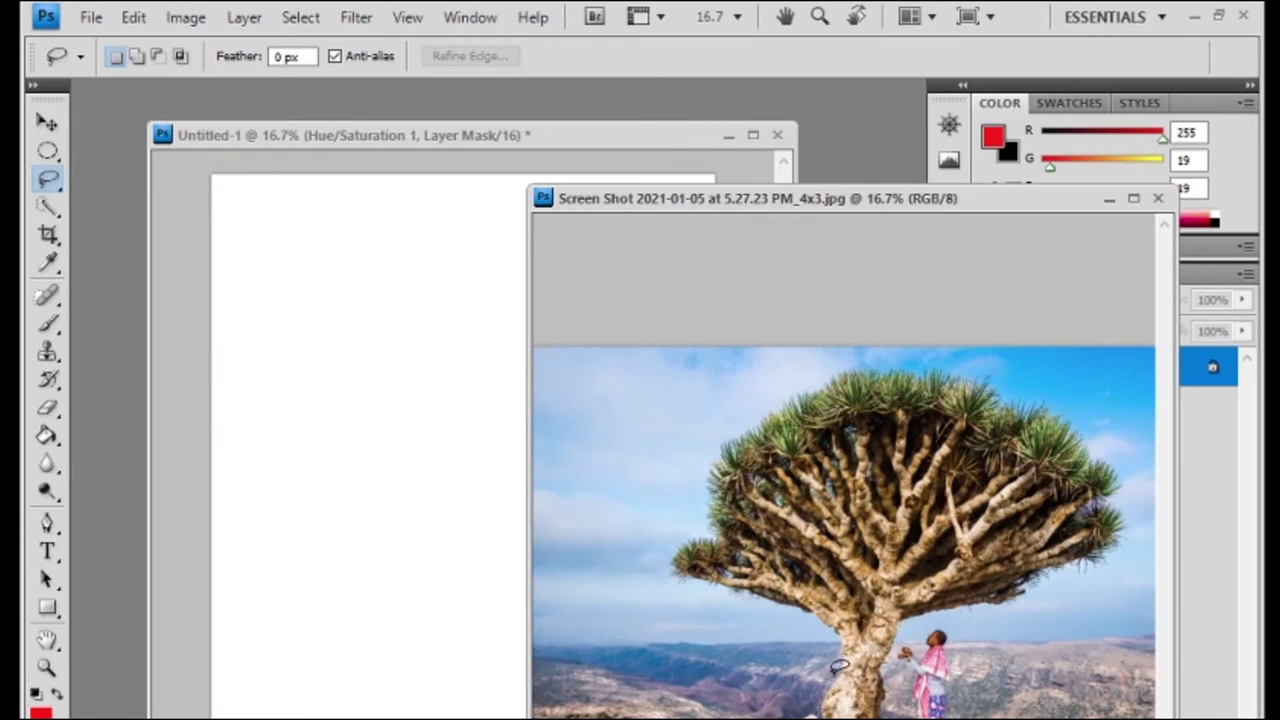
Lasso around the dragon tree and drag the cutout onto the A4 page as Layer 1.
mouse_move(818, 622)
mouse_down()
mouse_move(1066, 392)
mouse_move(905, 626)
mouse_up()
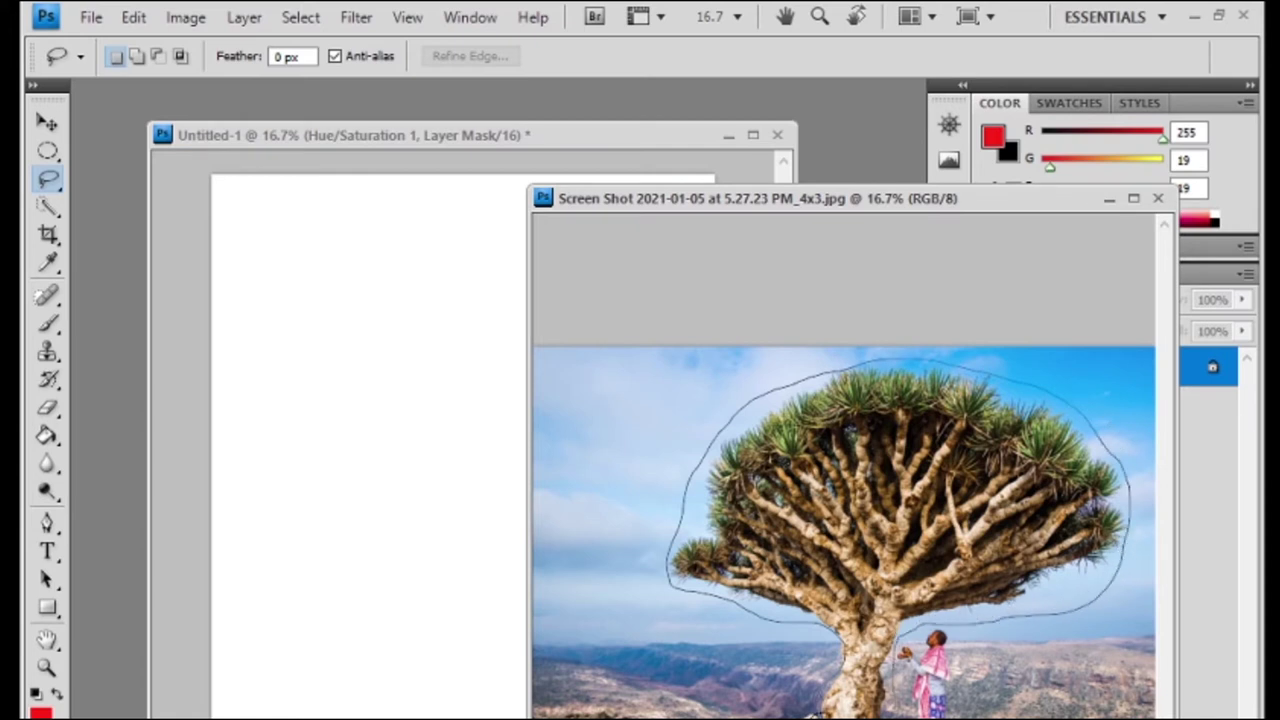
drag(822, 714, 818, 625)
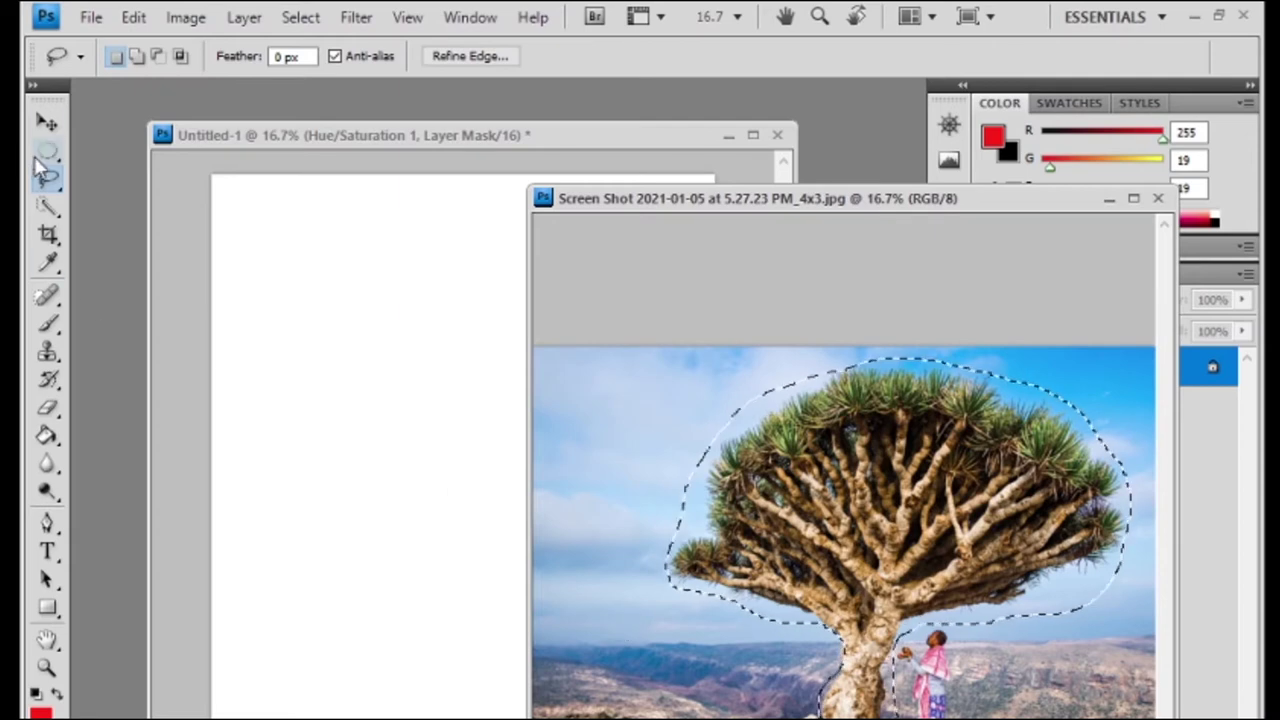
click(48, 126)
mouse_move(821, 566)
mouse_down()
mouse_move(356, 548)
mouse_move(588, 445)
mouse_up()
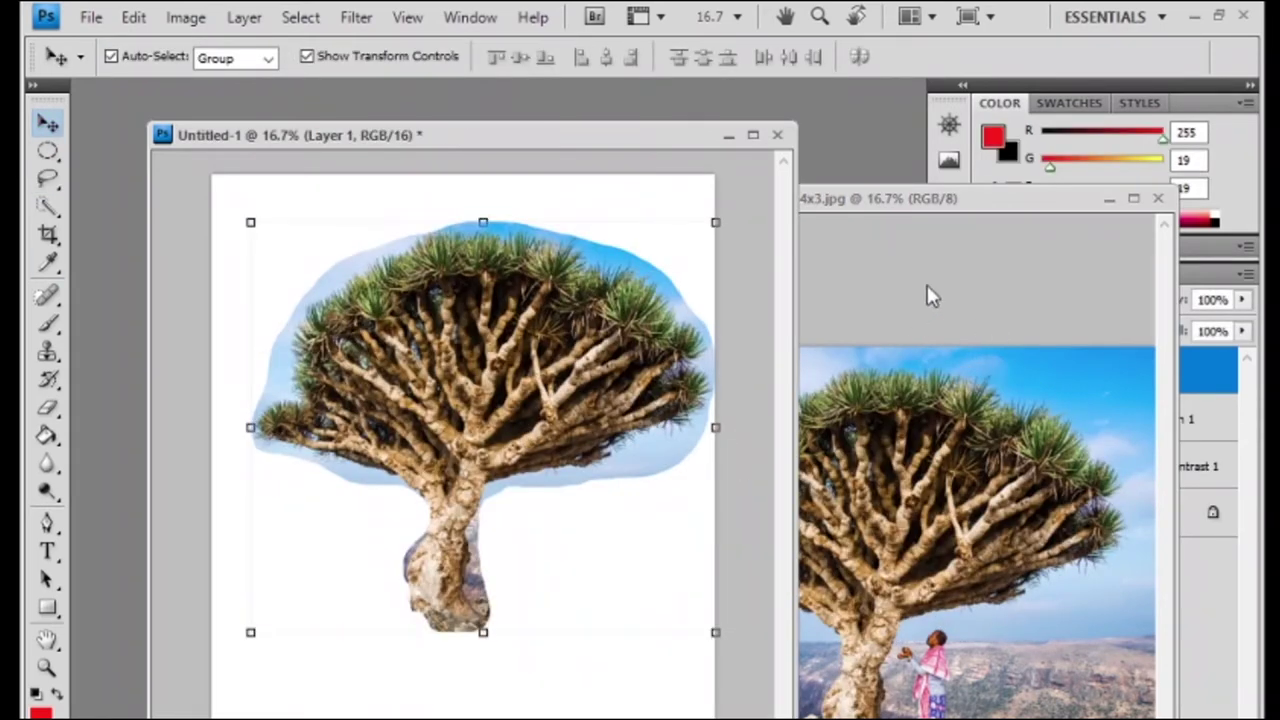
Switch to the Polygonal Lasso and clear any selection on the dragon-tree photo.
click(897, 203)
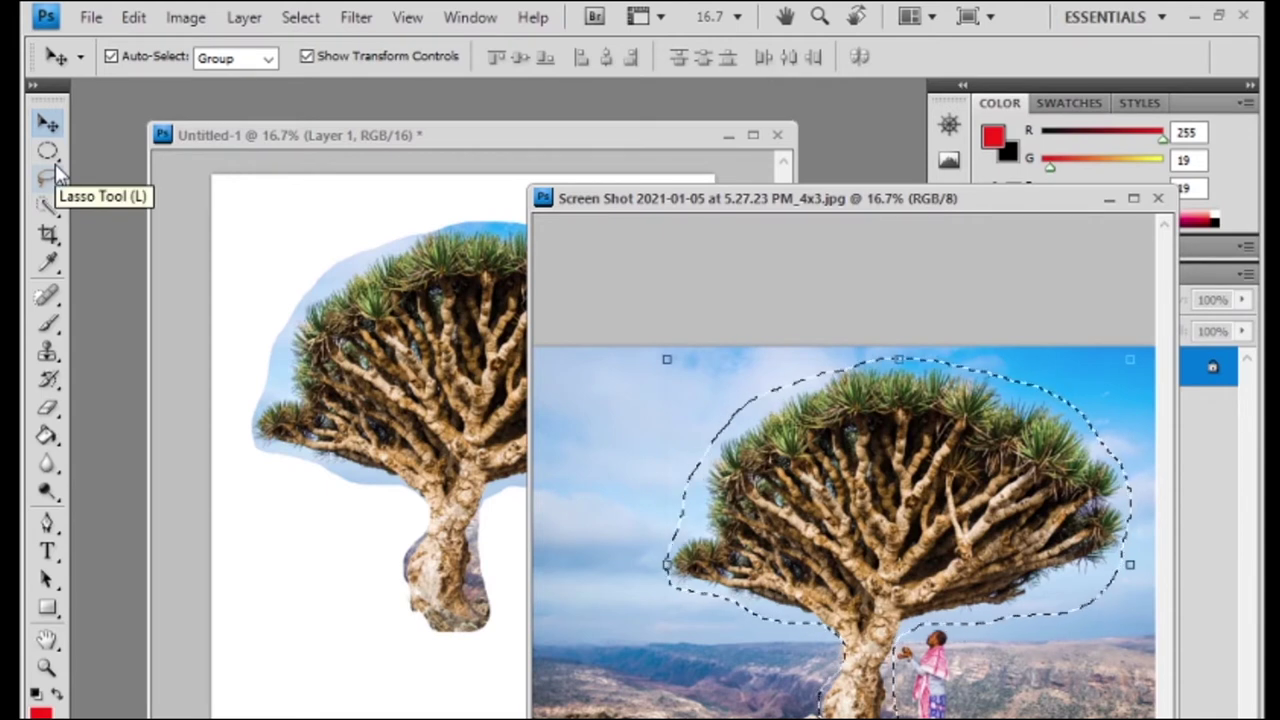
click(57, 174)
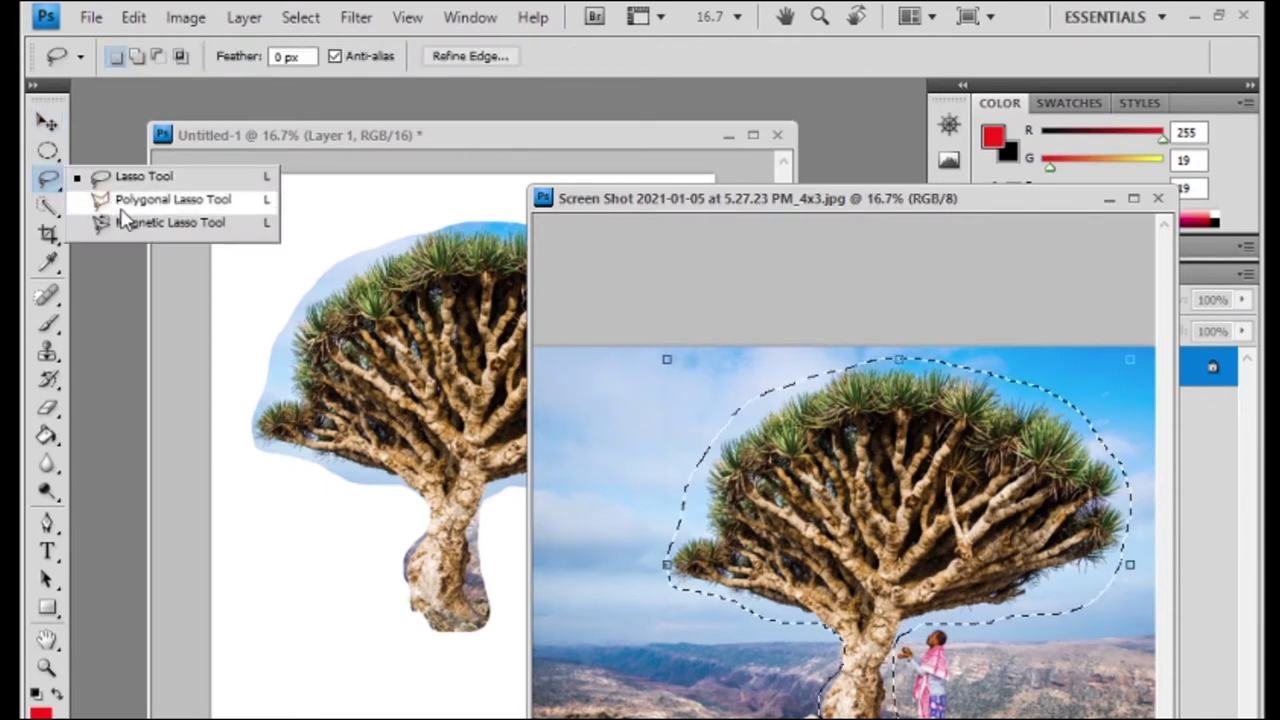
click(165, 200)
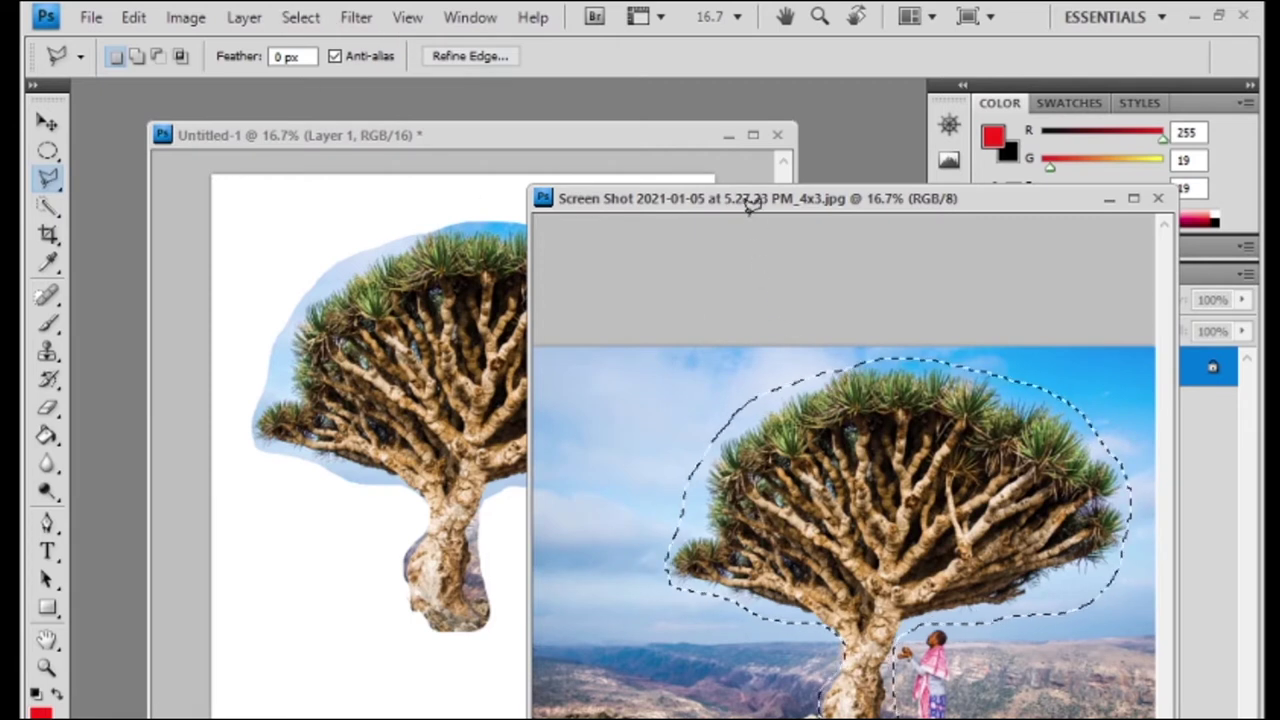
key(ctrl+d)
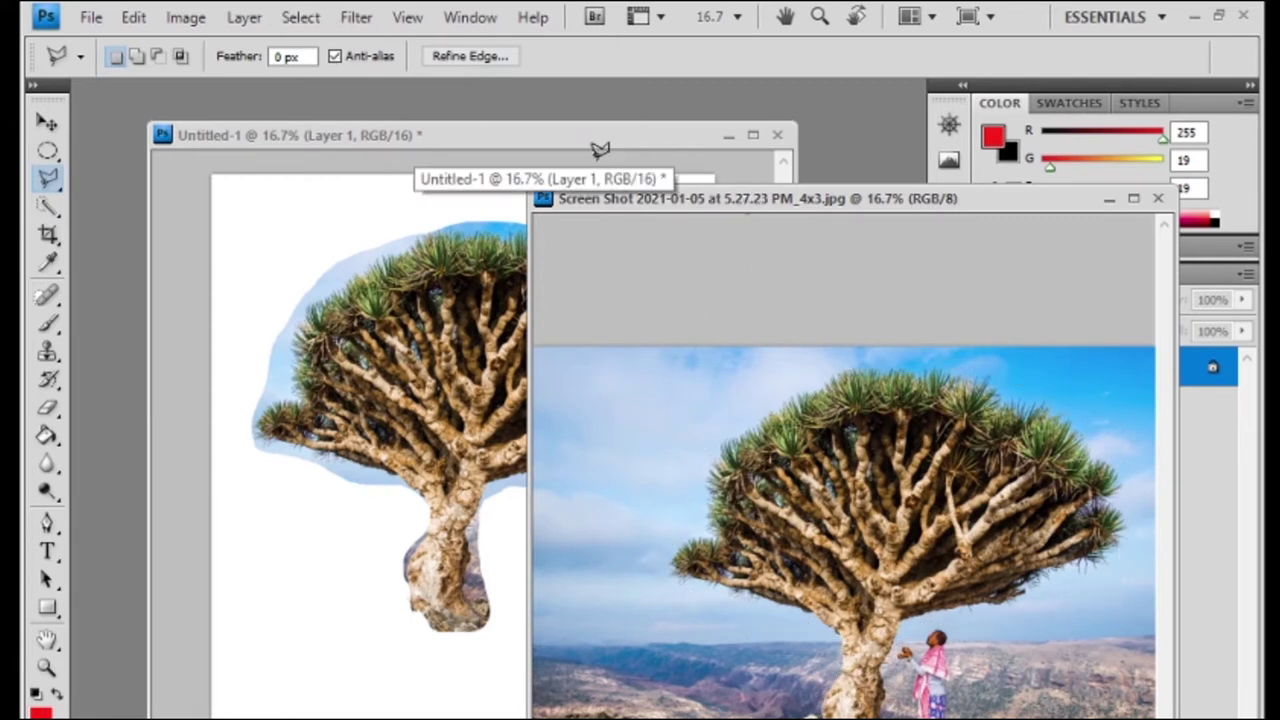
click(600, 150)
double_click(803, 320)
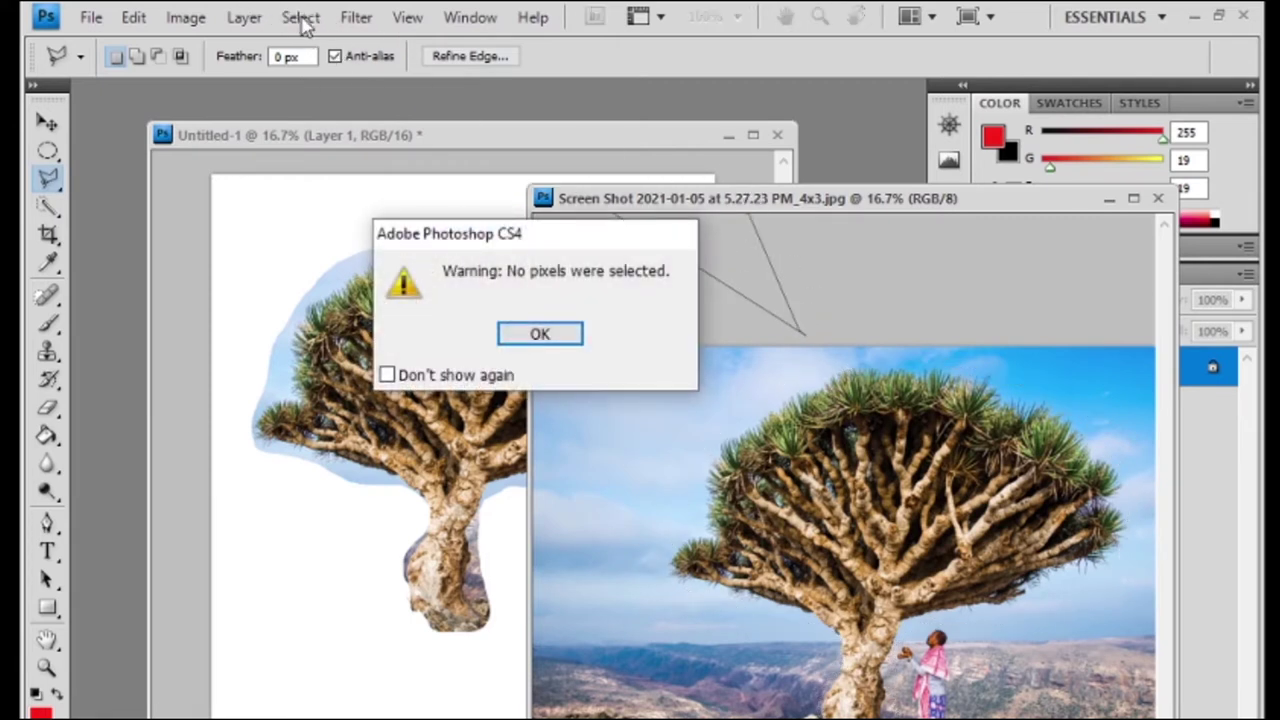
click(545, 333)
click(300, 20)
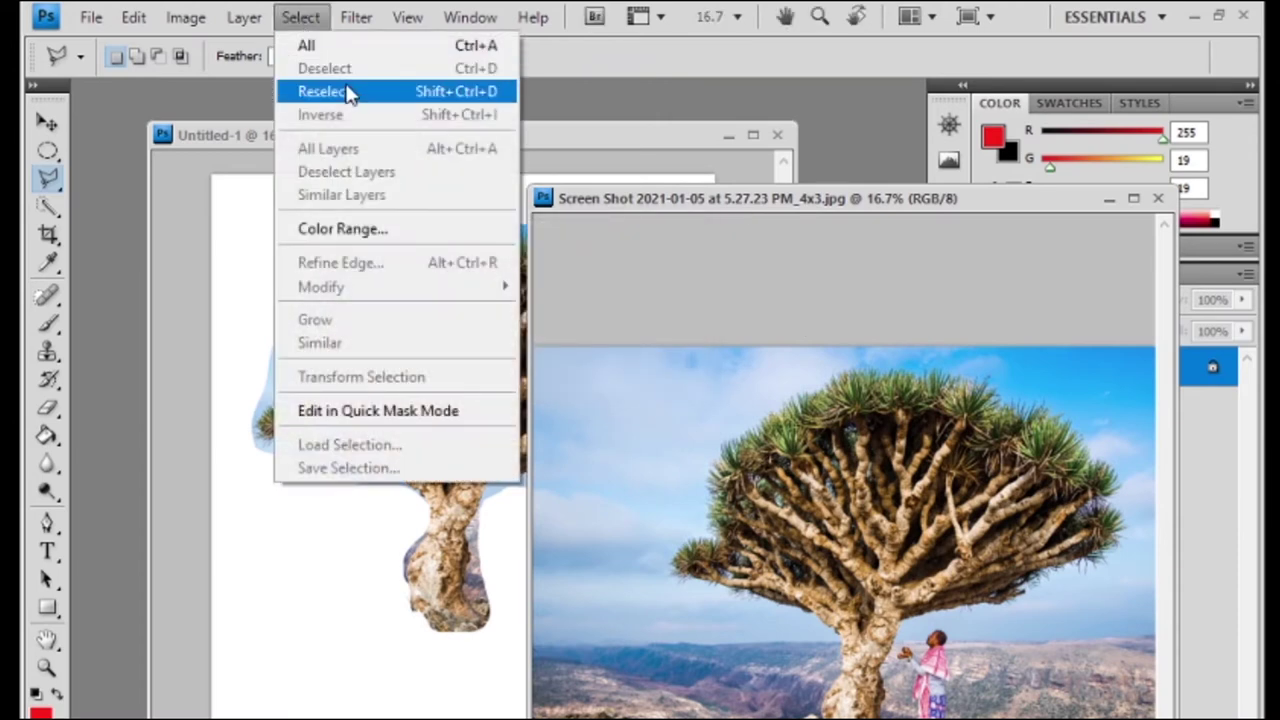
click(345, 88)
click(300, 18)
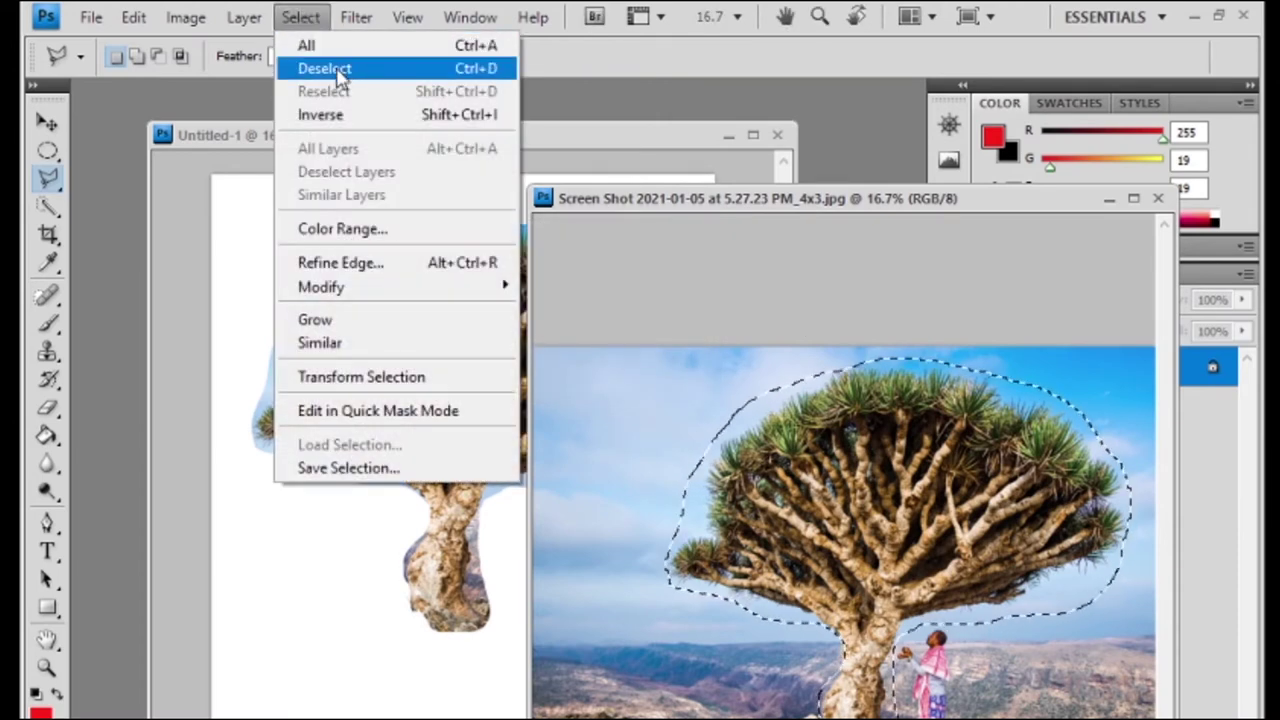
click(333, 67)
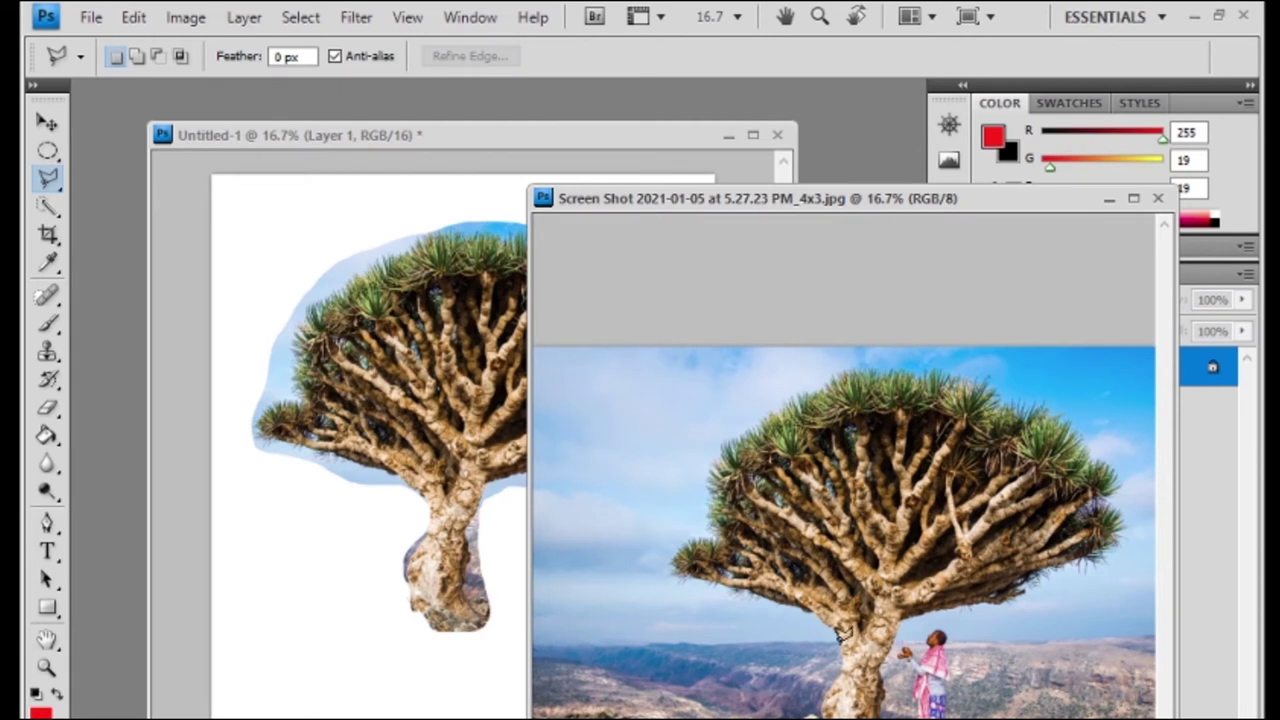
Trace polygonal corners up the crown's left side, removing one misplaced corner.
click(829, 641)
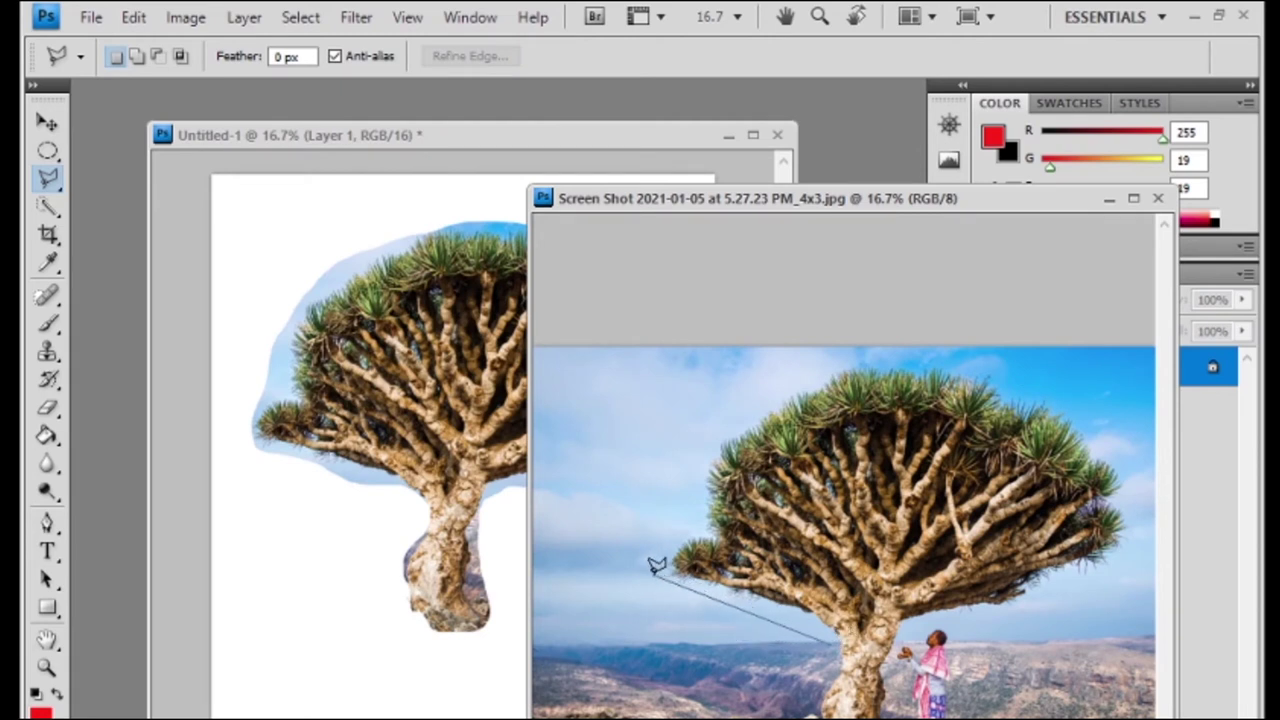
click(655, 573)
click(712, 437)
click(795, 385)
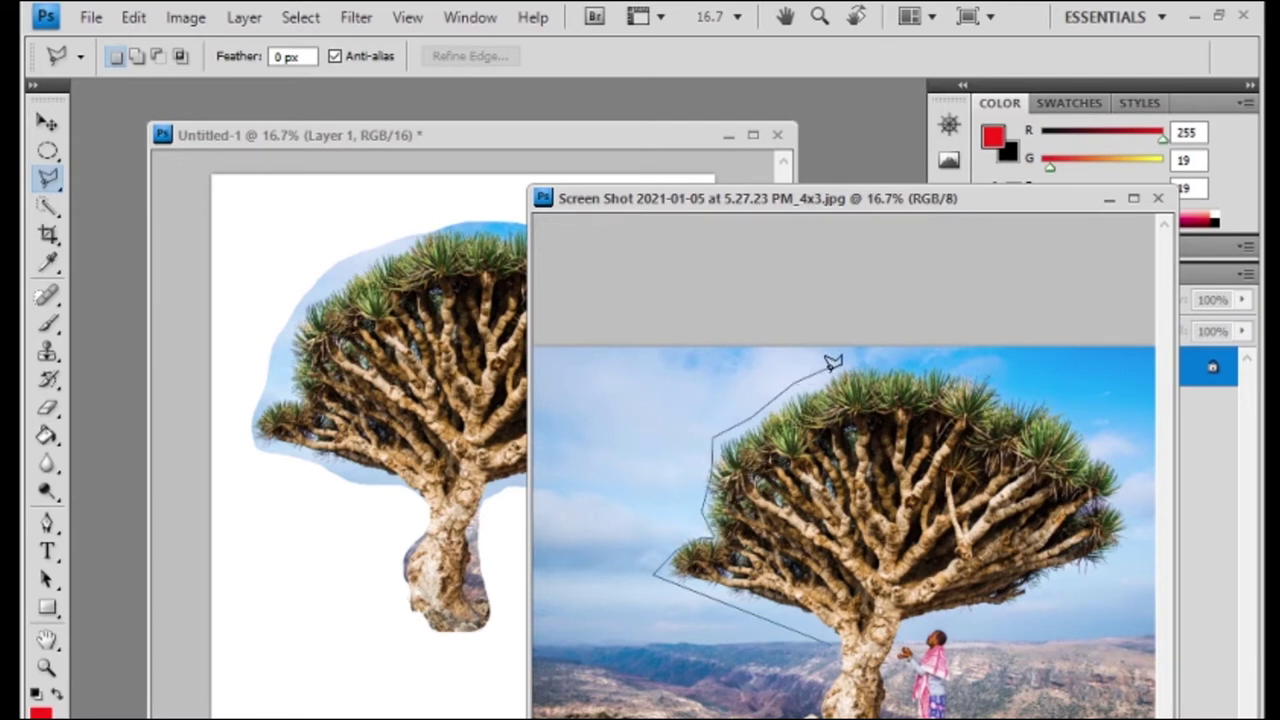
click(877, 363)
key(BackSpace)
key(BackSpace)
key(BackSpace)
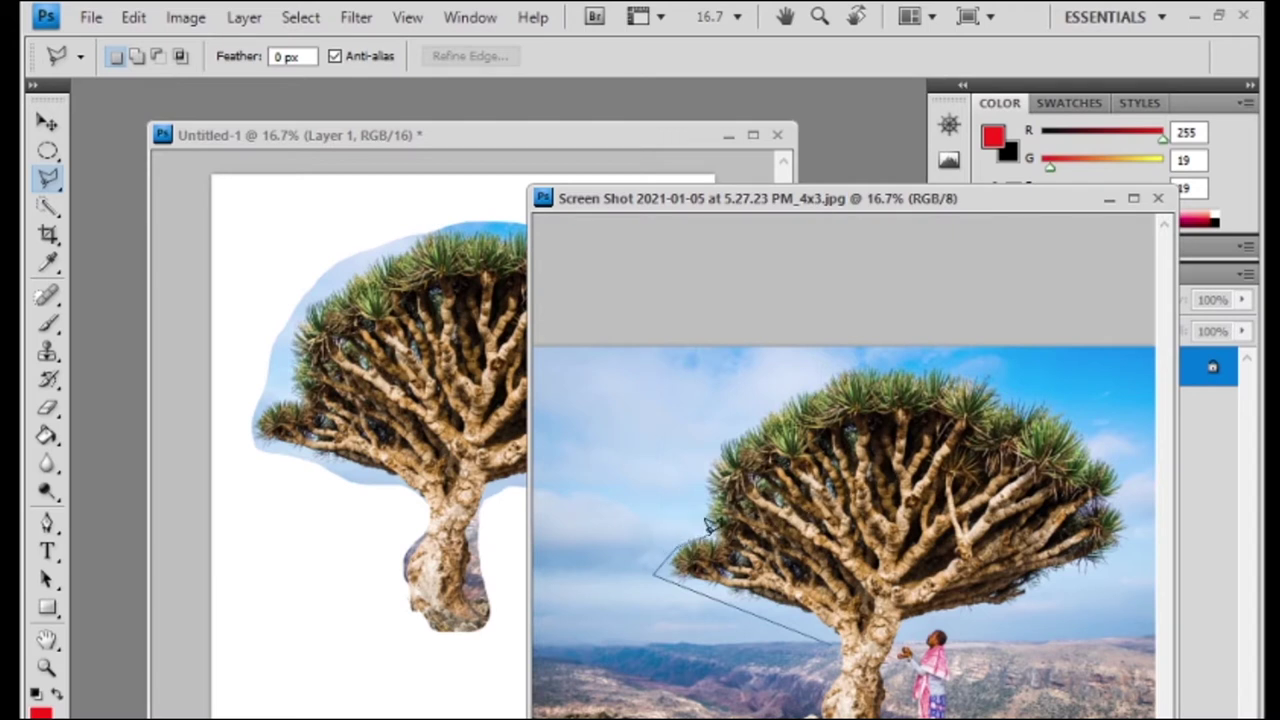
click(705, 532)
click(698, 476)
Finish the crown outline and drag the crown into Untitled-1 below the first tree as Layer 2.
click(733, 420)
click(777, 392)
click(881, 364)
click(988, 372)
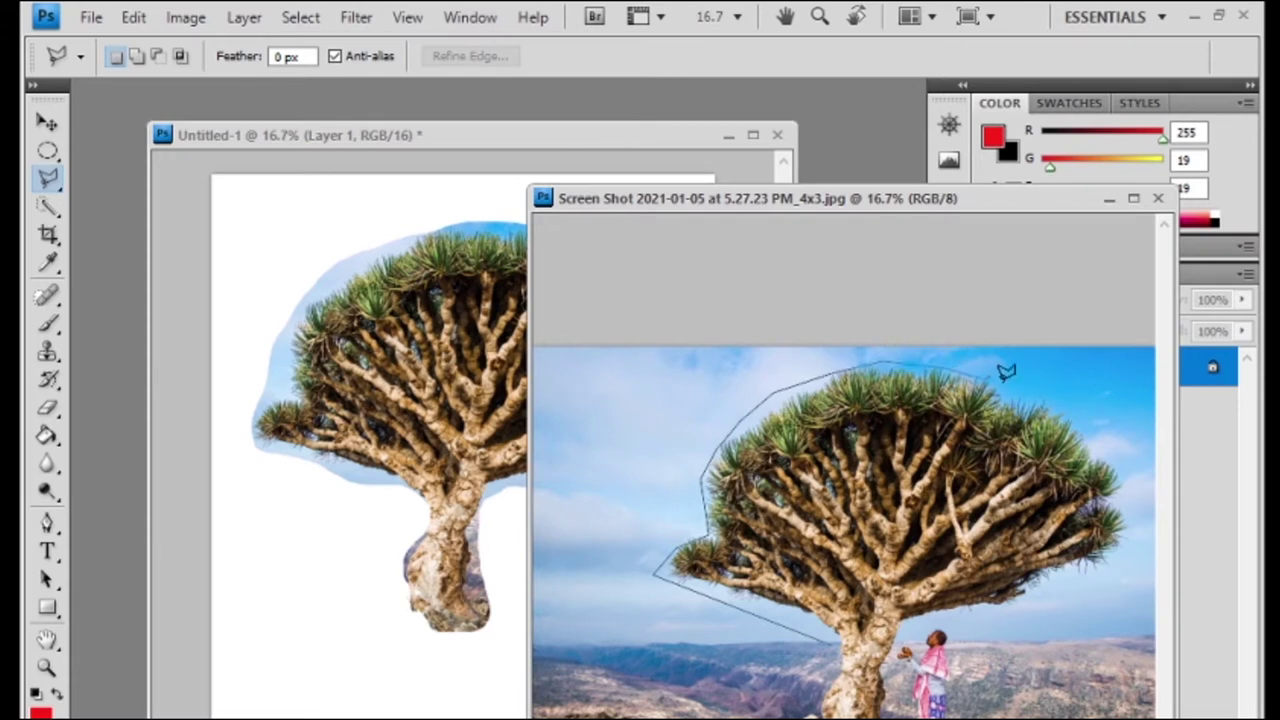
click(1086, 420)
click(1118, 503)
click(908, 618)
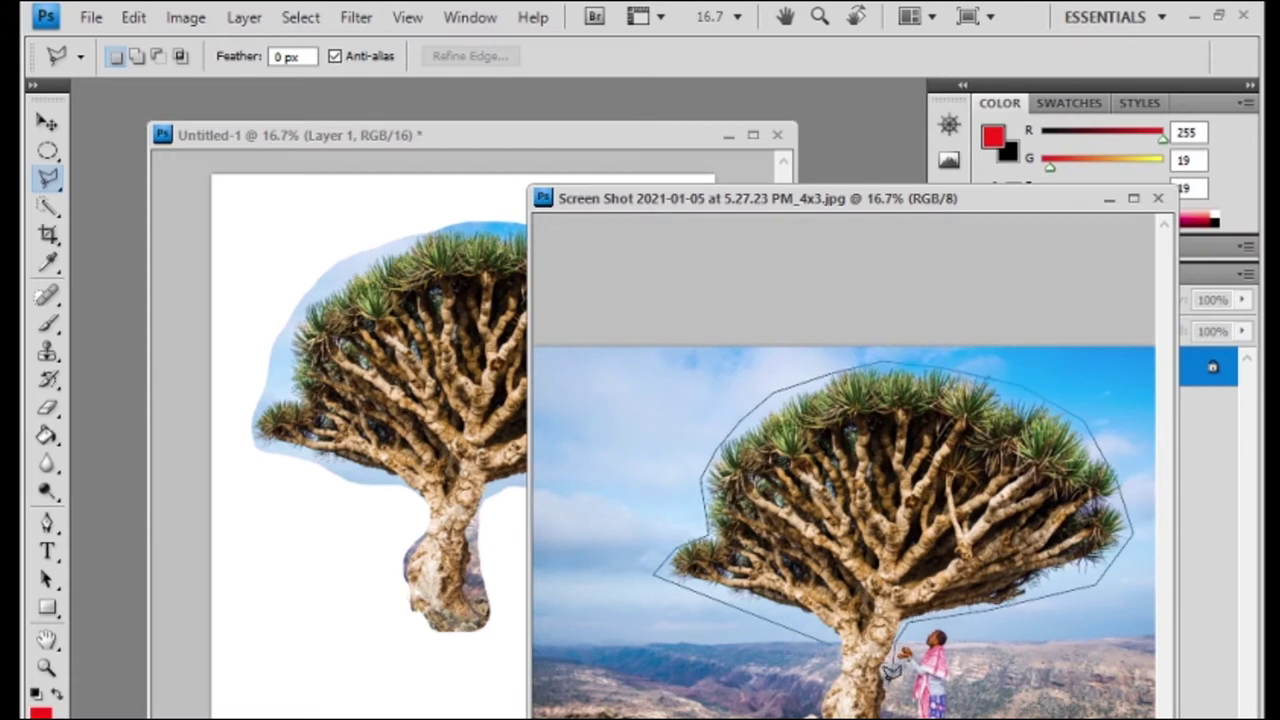
click(829, 638)
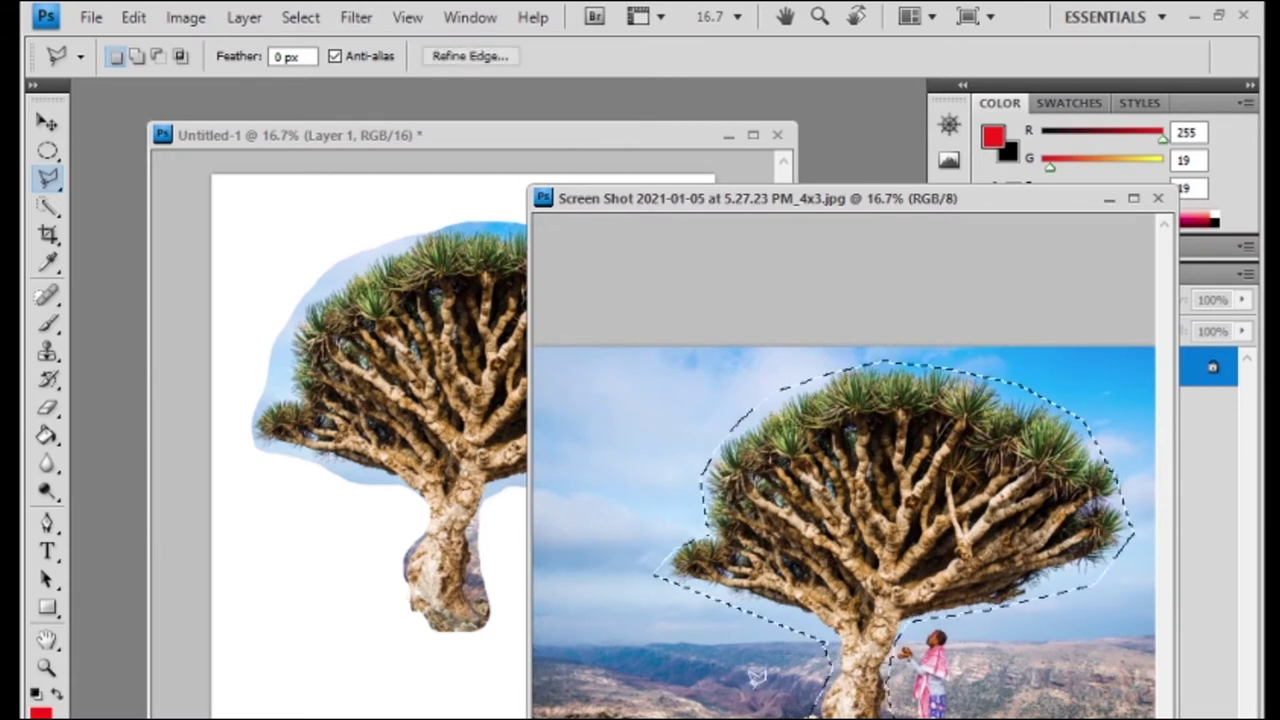
key(v)
mouse_move(826, 570)
mouse_down()
mouse_move(340, 691)
mouse_move(474, 518)
mouse_up()
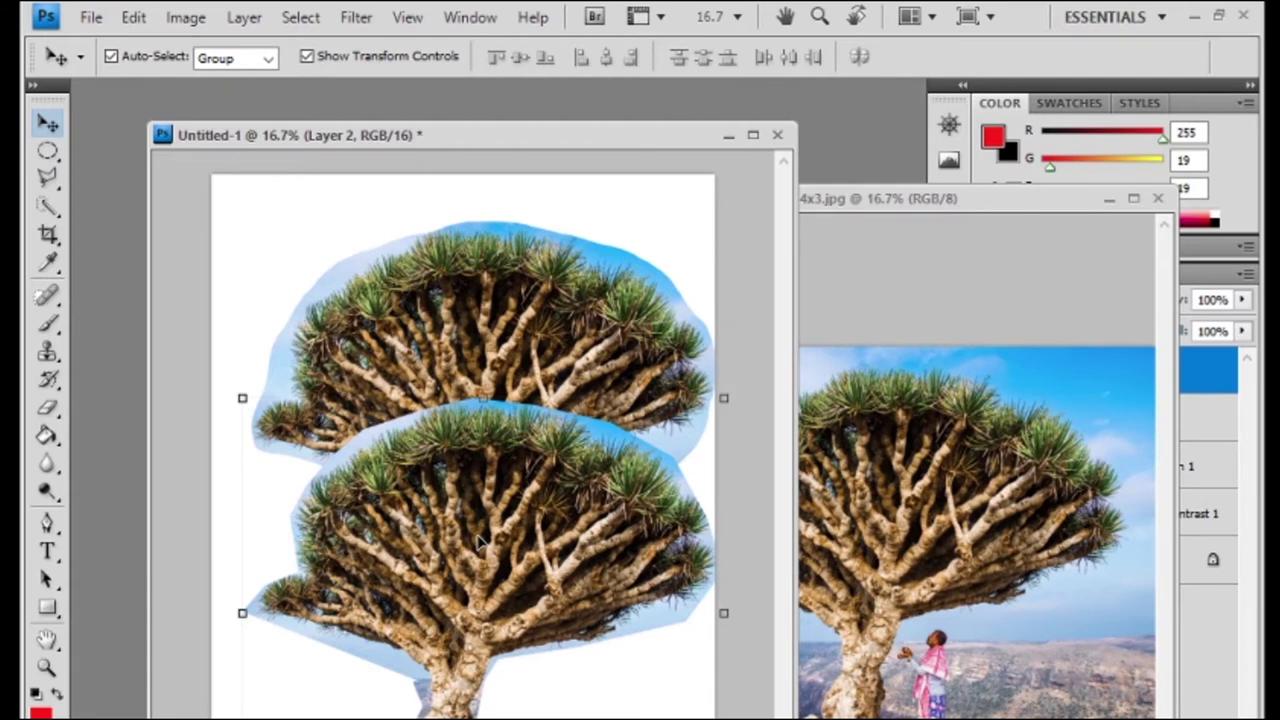
Switch to the Magnetic Lasso and bring the dragon-tree photo to the front.
click(47, 177)
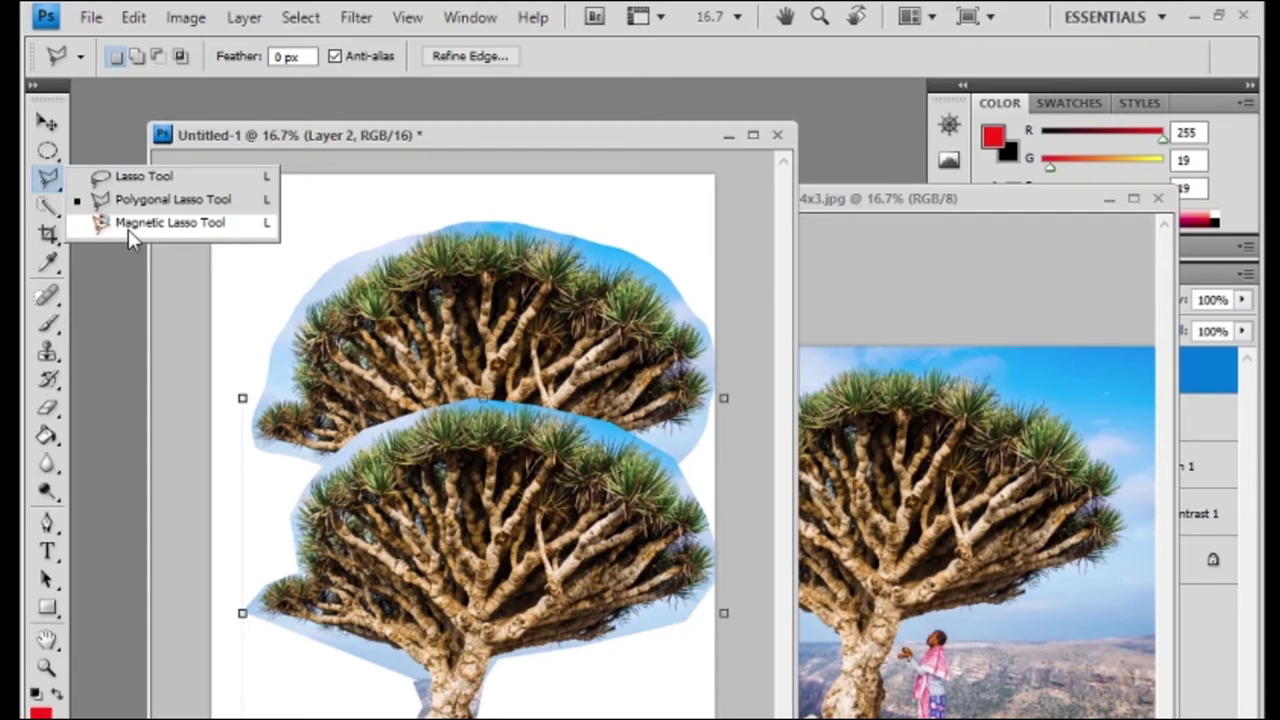
click(128, 229)
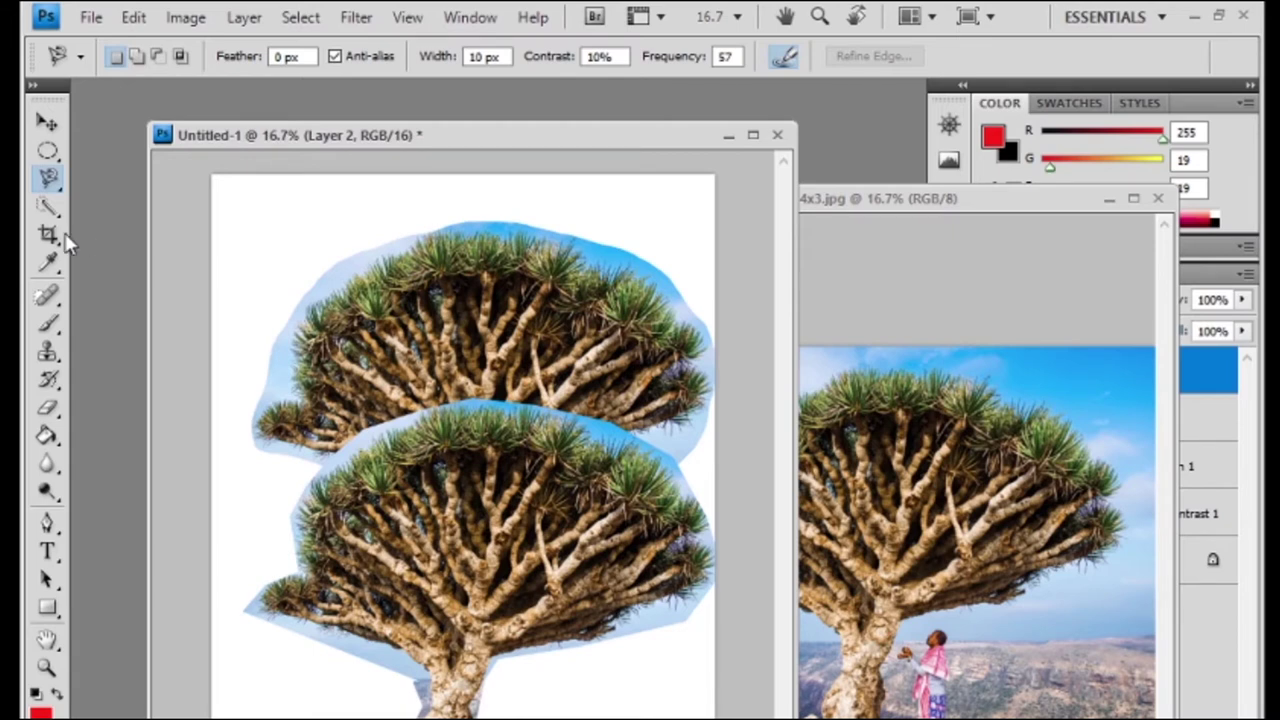
click(884, 190)
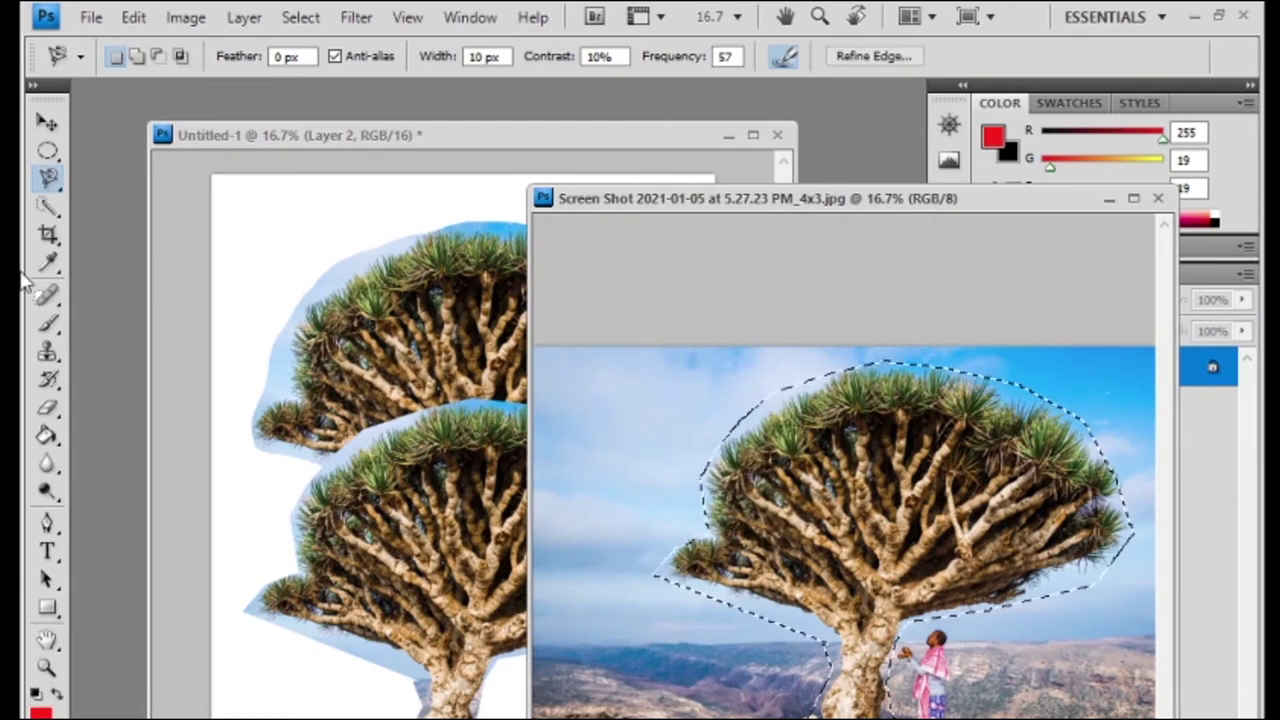
click(52, 122)
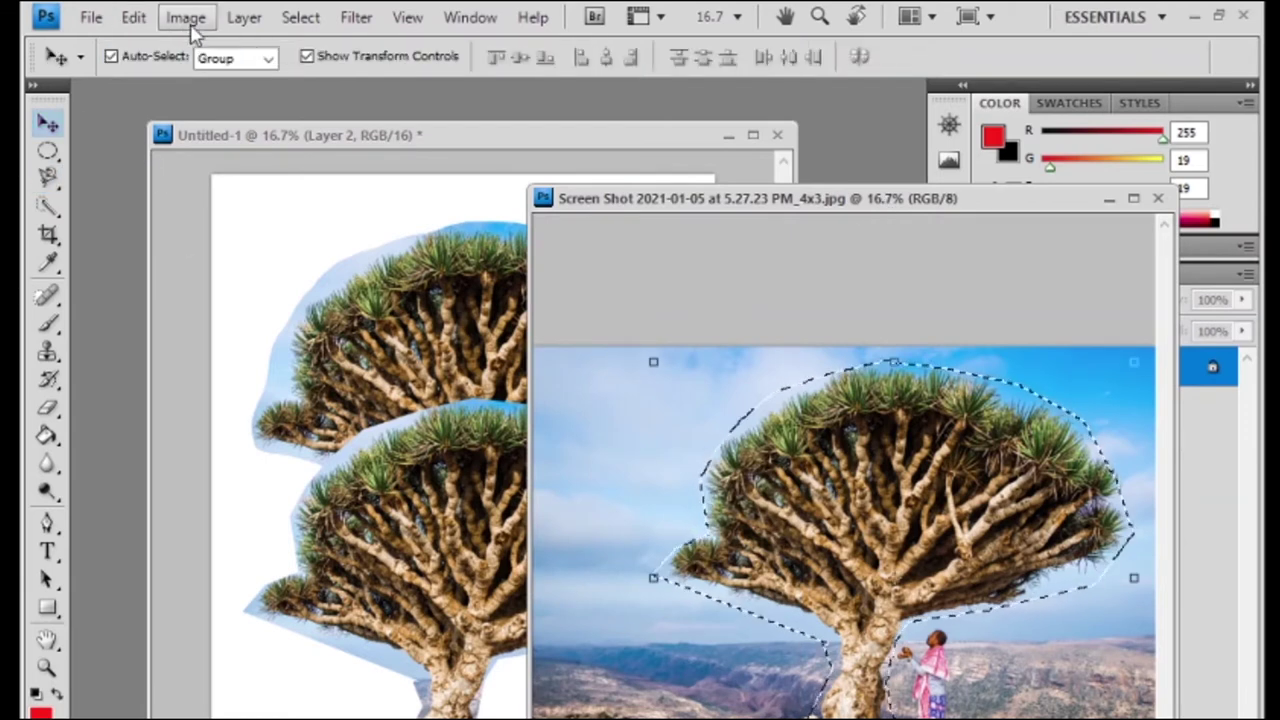
click(300, 17)
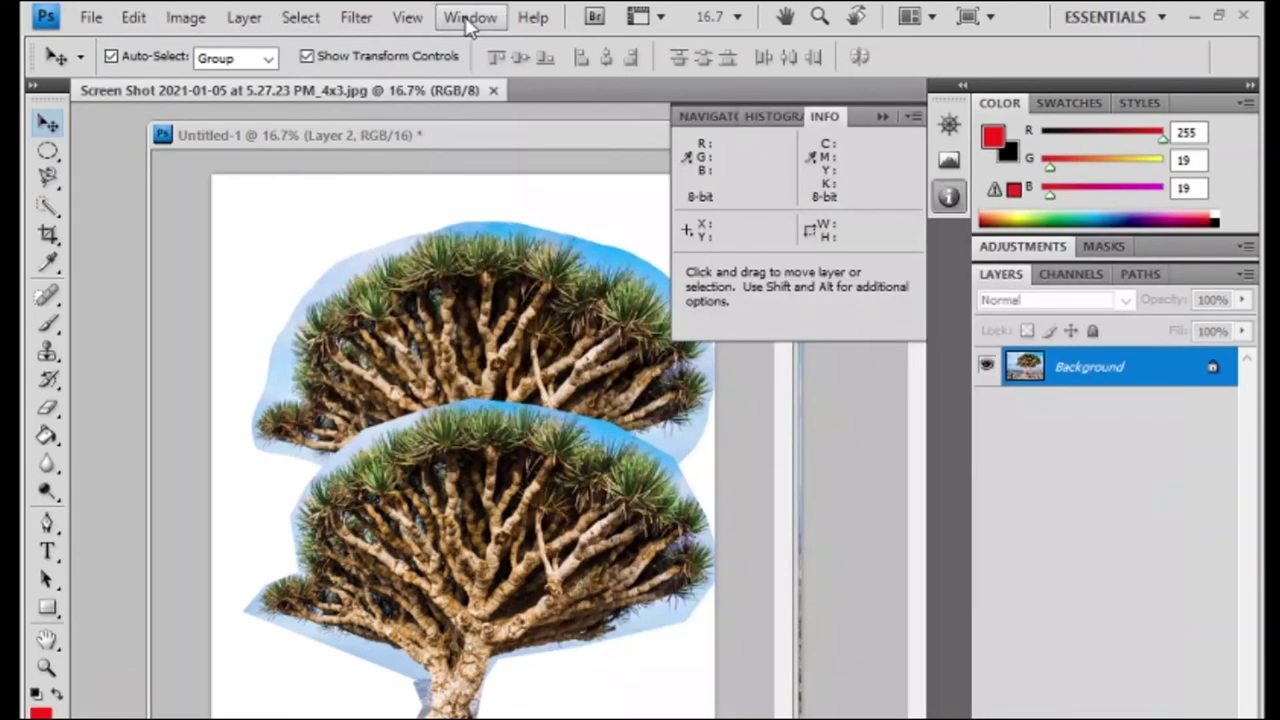
Show the Navigator panel, zoom far into the photo, and arrange the photo and Untitled-1 windows.
click(470, 17)
click(519, 465)
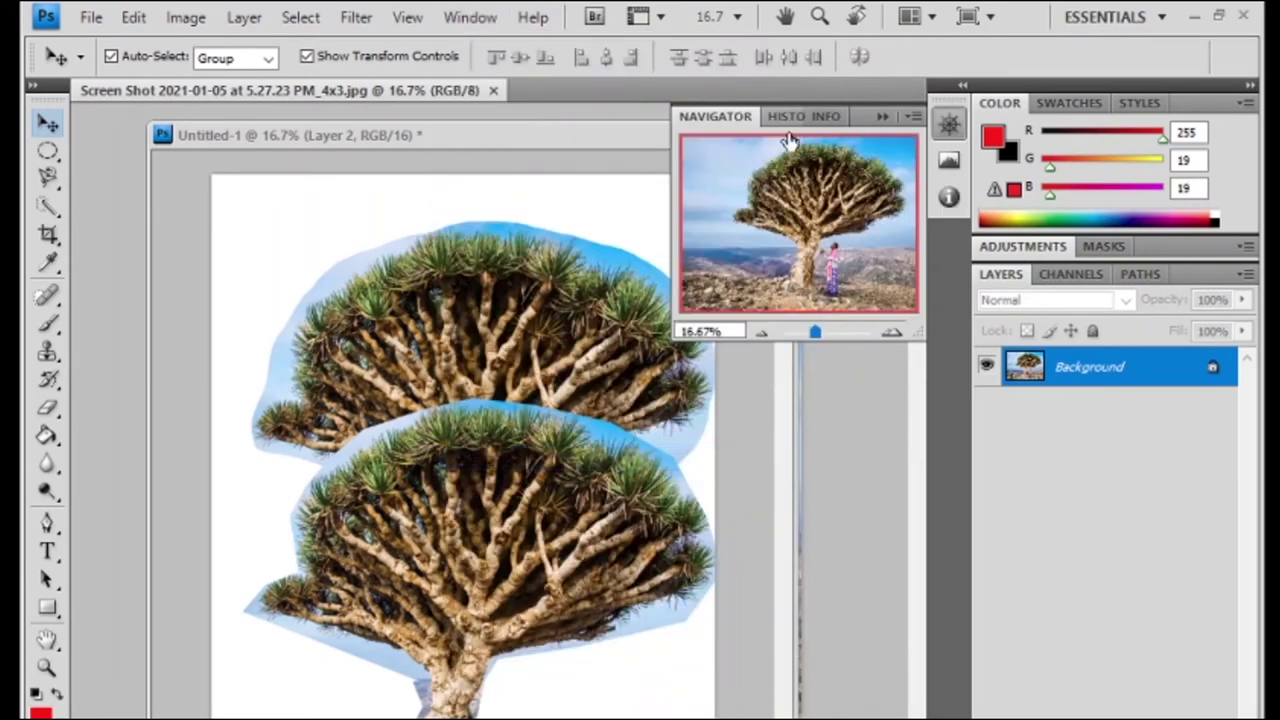
drag(815, 332, 842, 337)
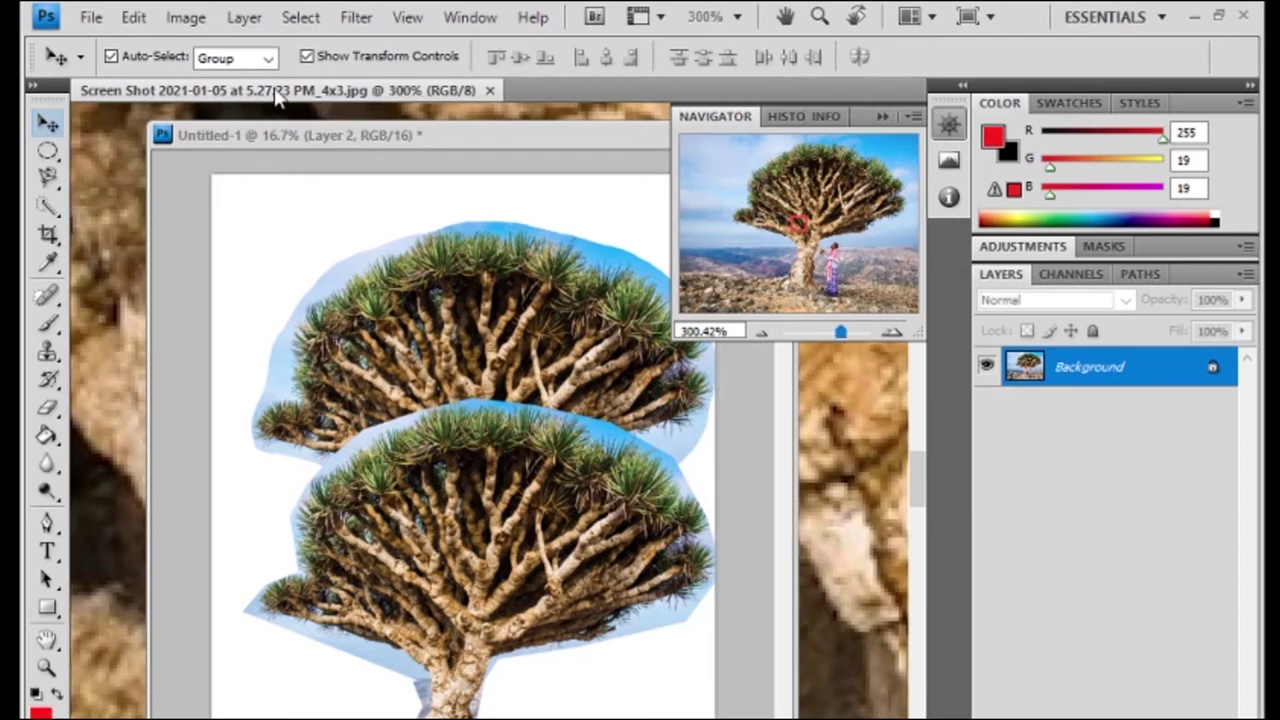
mouse_move(278, 91)
mouse_down()
mouse_move(357, 253)
mouse_move(357, 194)
mouse_up()
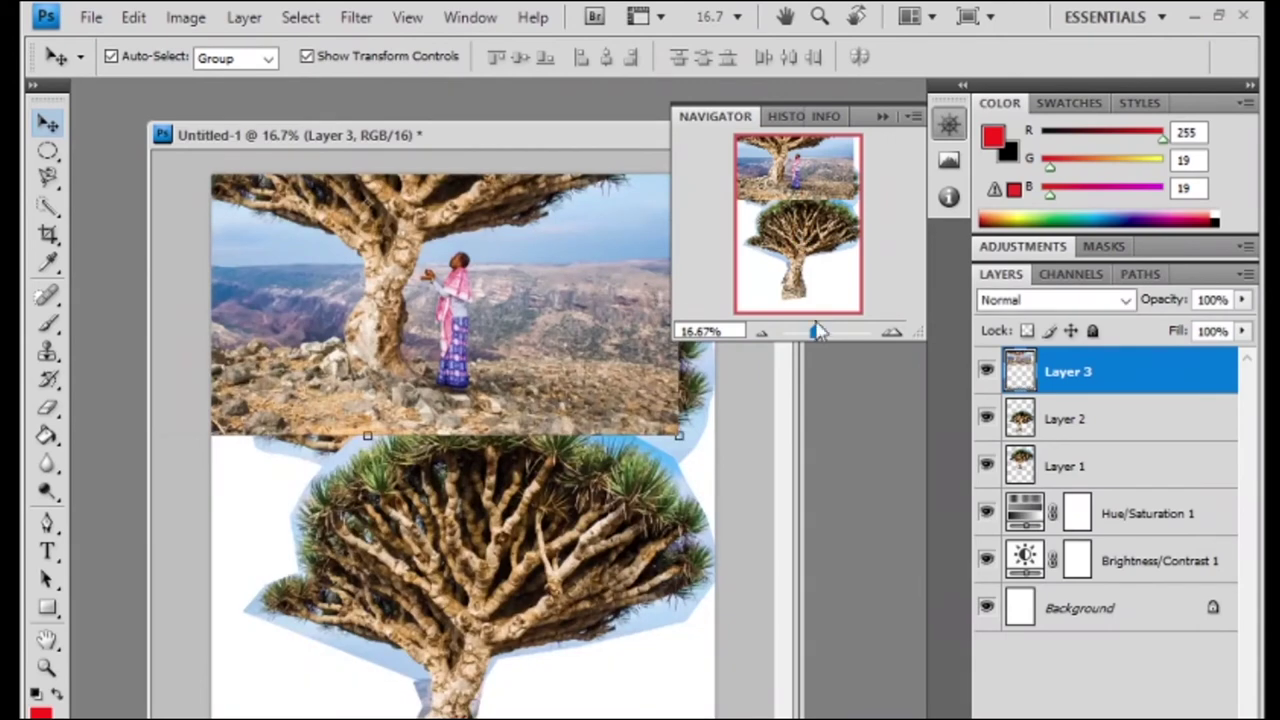
drag(370, 142, 225, 220)
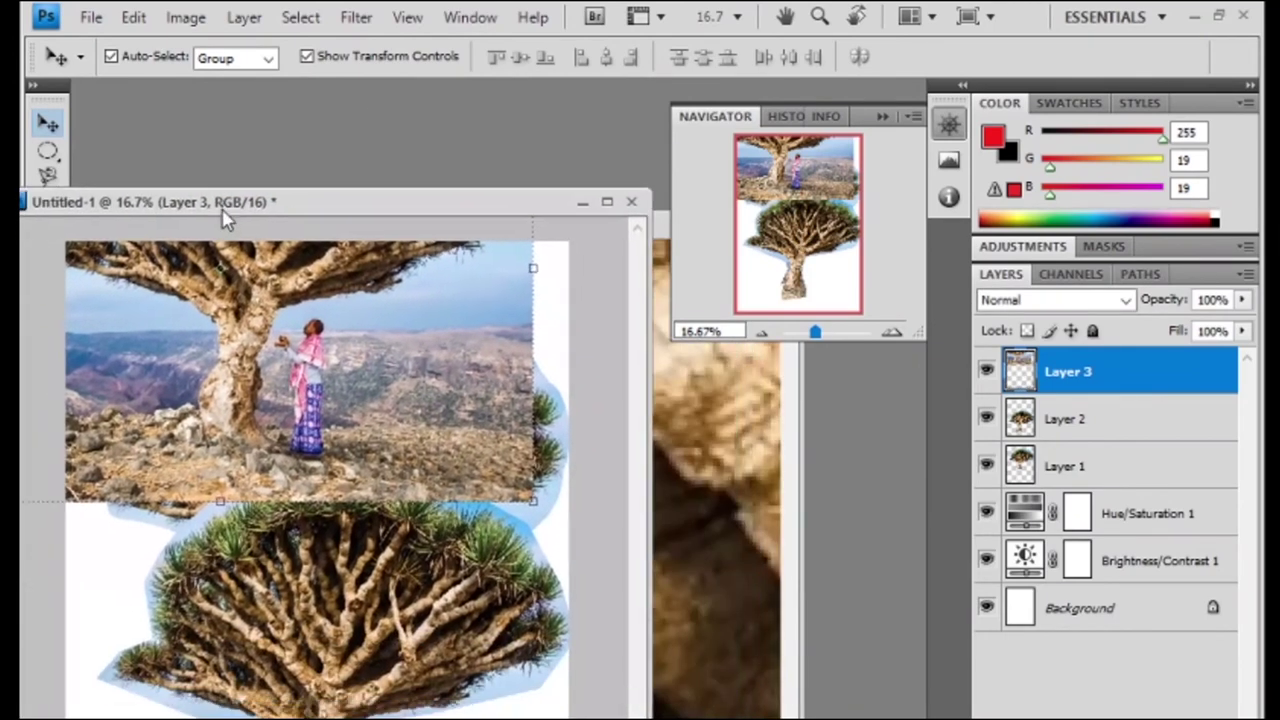
Trace the trunk with the Magnetic Lasso at half zoom, then deselect the result.
click(737, 443)
drag(515, 222, 483, 156)
drag(840, 332, 822, 331)
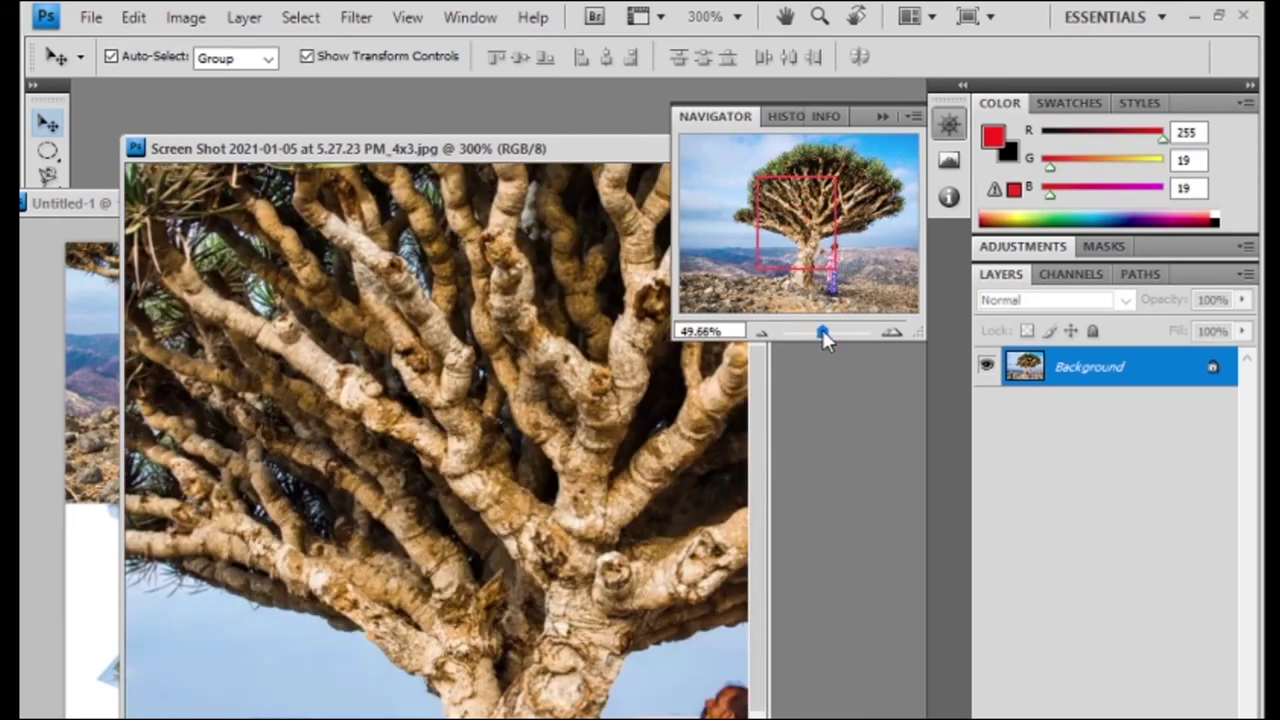
mouse_move(780, 225)
mouse_down()
mouse_move(820, 172)
mouse_move(888, 200)
mouse_move(860, 257)
mouse_move(786, 267)
mouse_up()
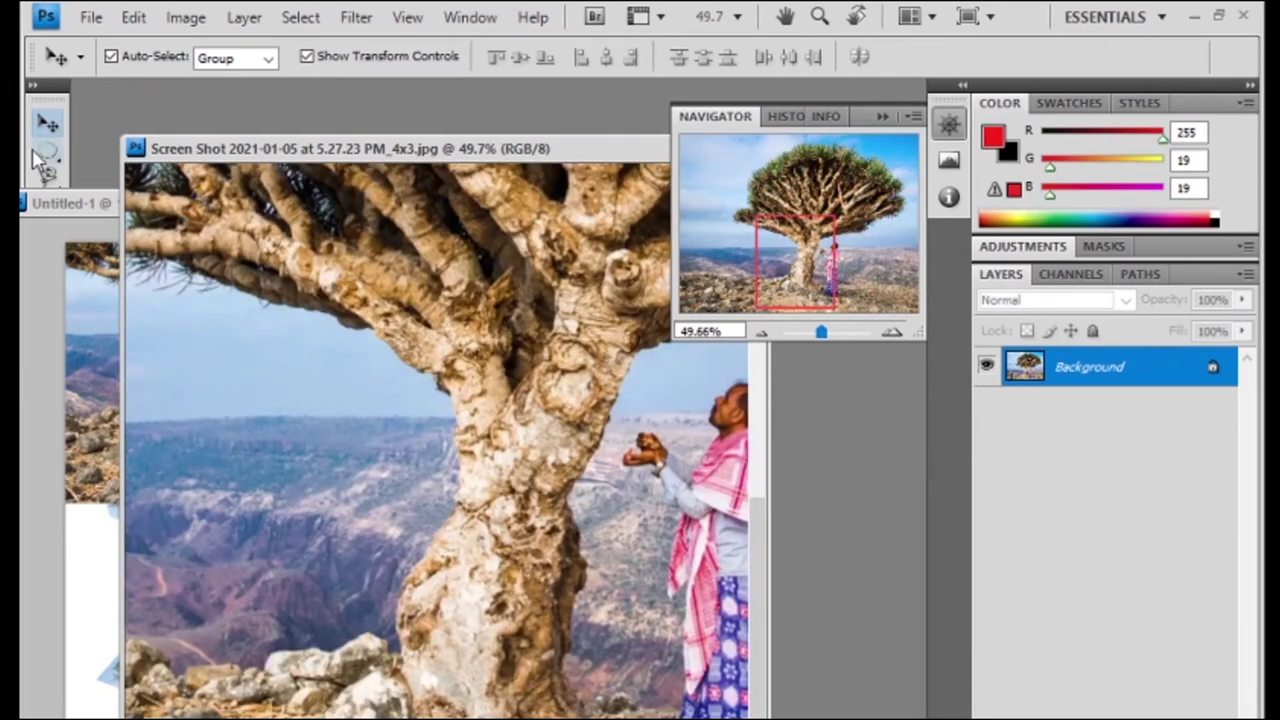
click(50, 176)
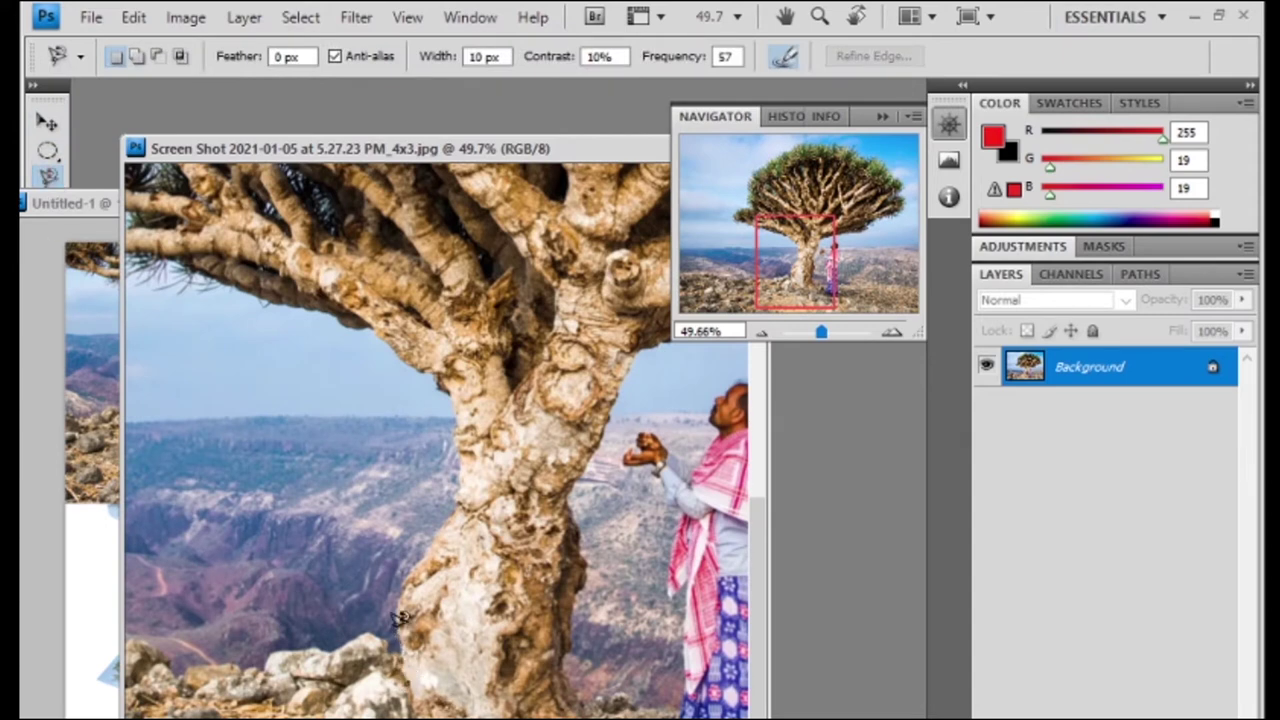
click(428, 530)
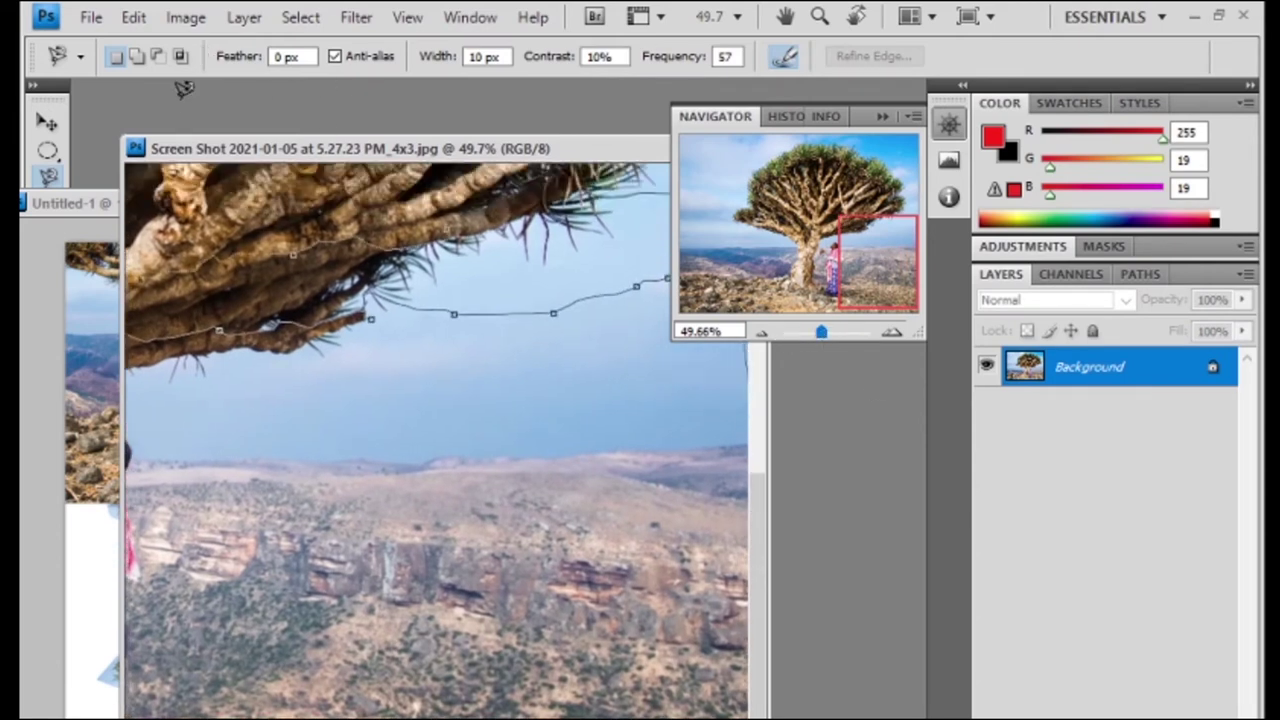
click(199, 165)
drag(857, 260, 803, 262)
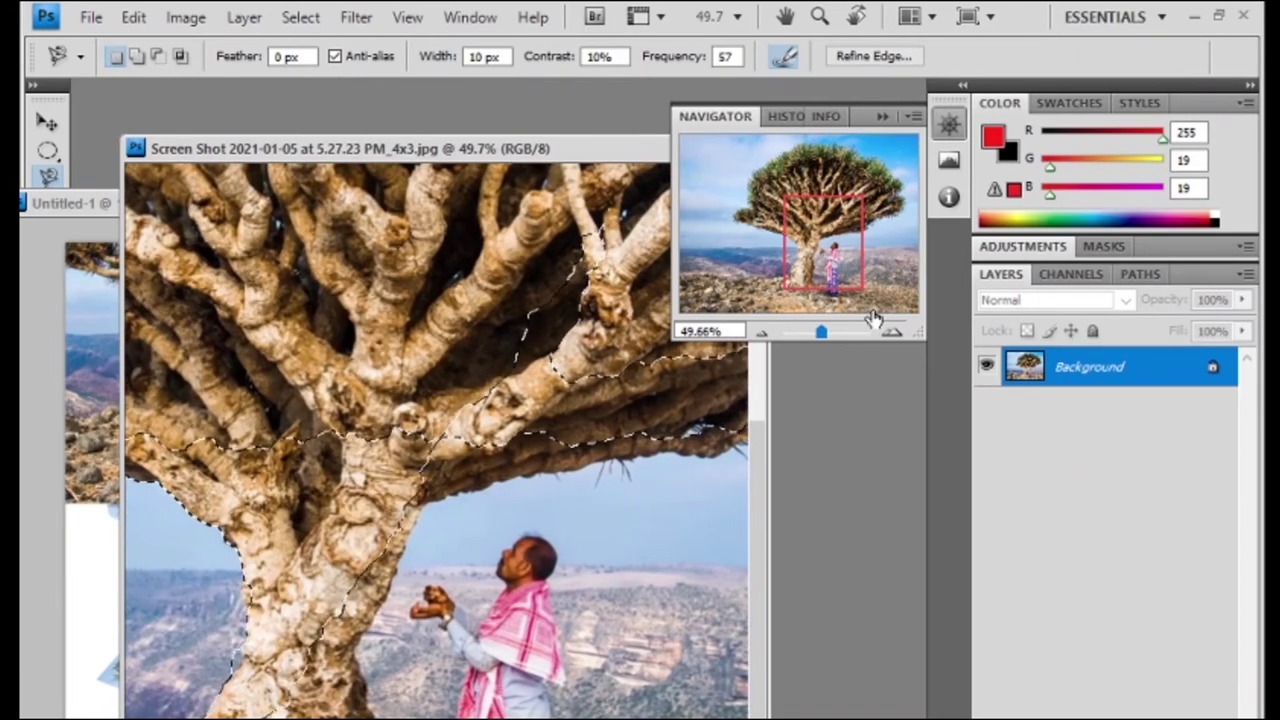
click(300, 17)
click(325, 67)
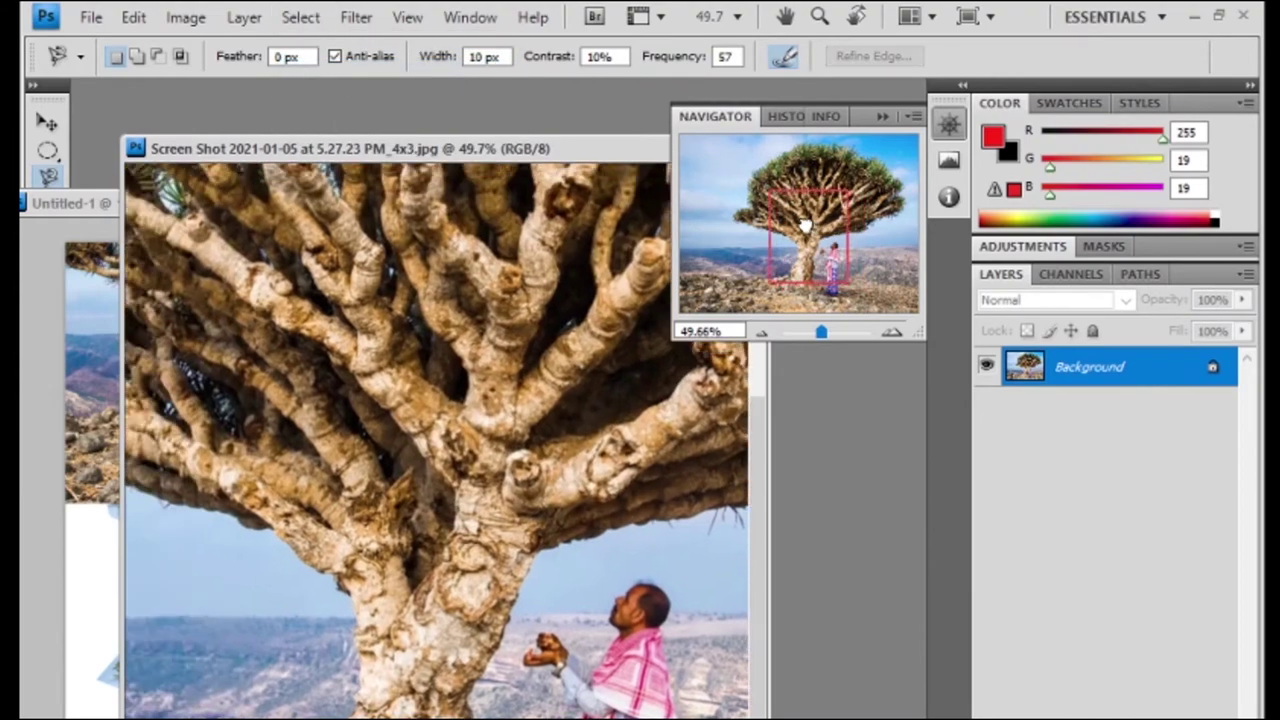
Zoom out to show the whole tree, widen the photo window, and restart tracing the trunk's left edge.
drag(839, 243, 812, 232)
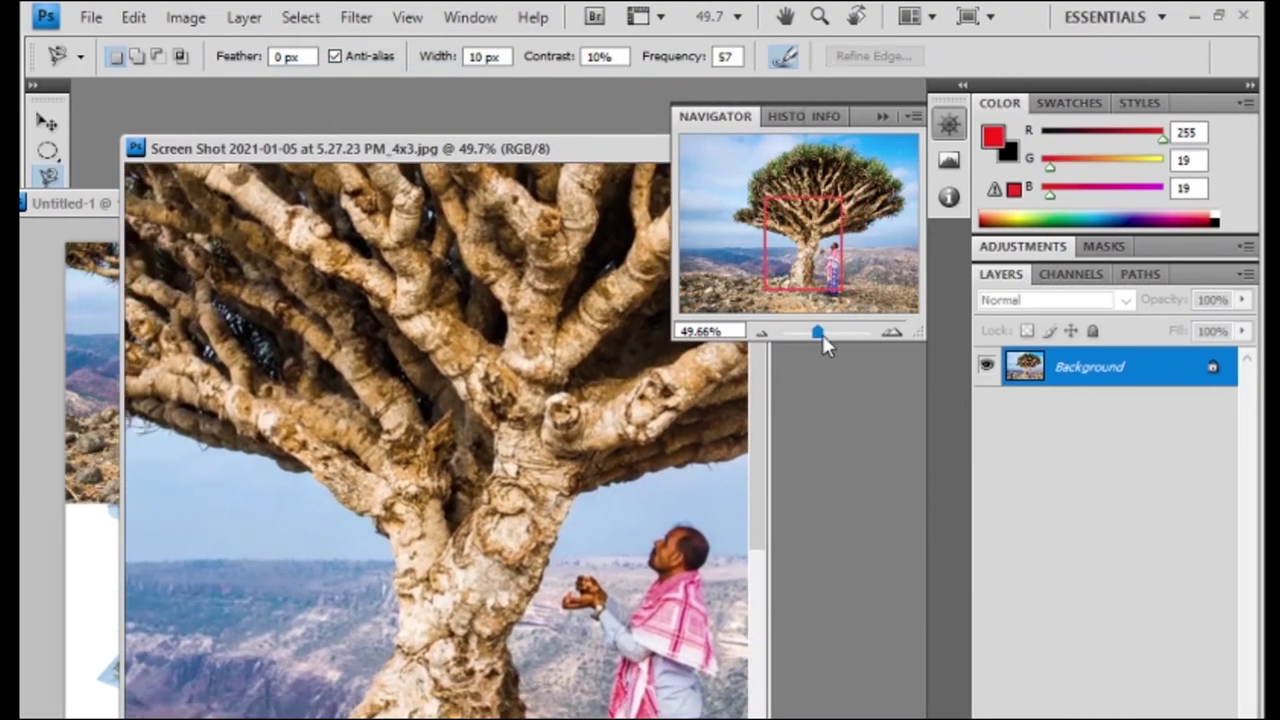
drag(822, 334, 817, 334)
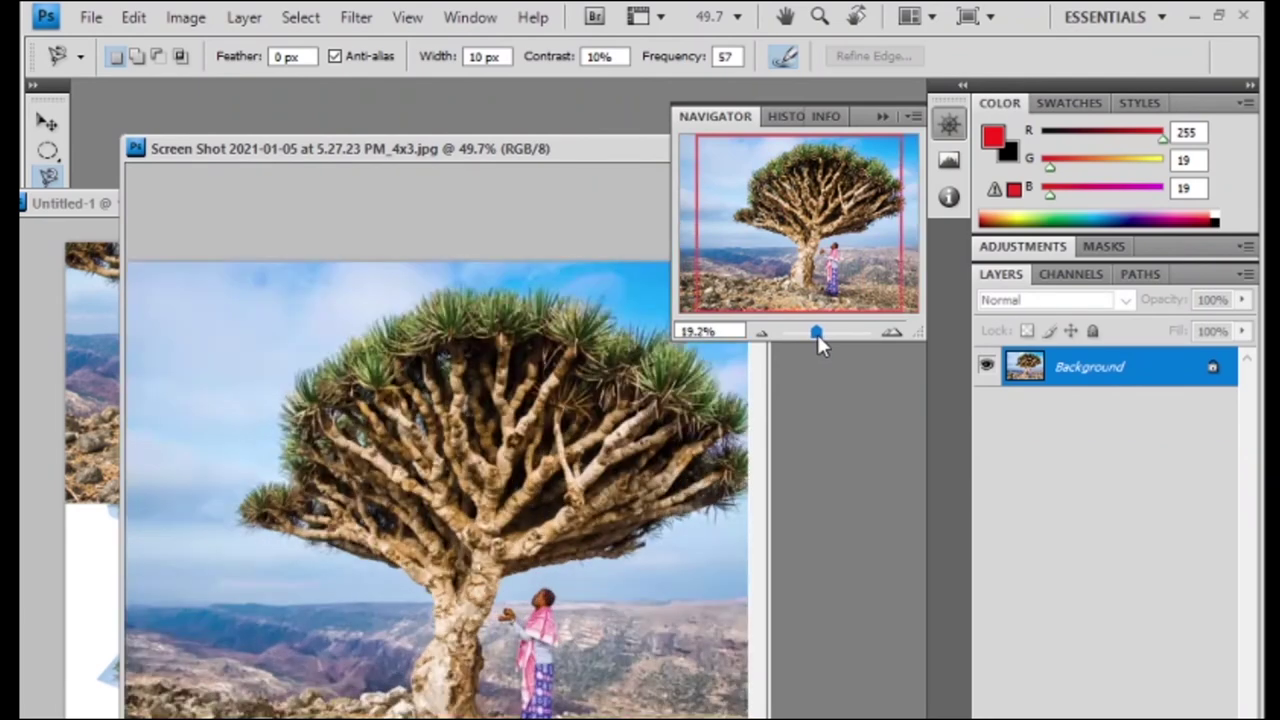
mouse_move(829, 248)
mouse_down()
mouse_move(843, 260)
mouse_move(815, 331)
mouse_up()
drag(767, 513, 800, 509)
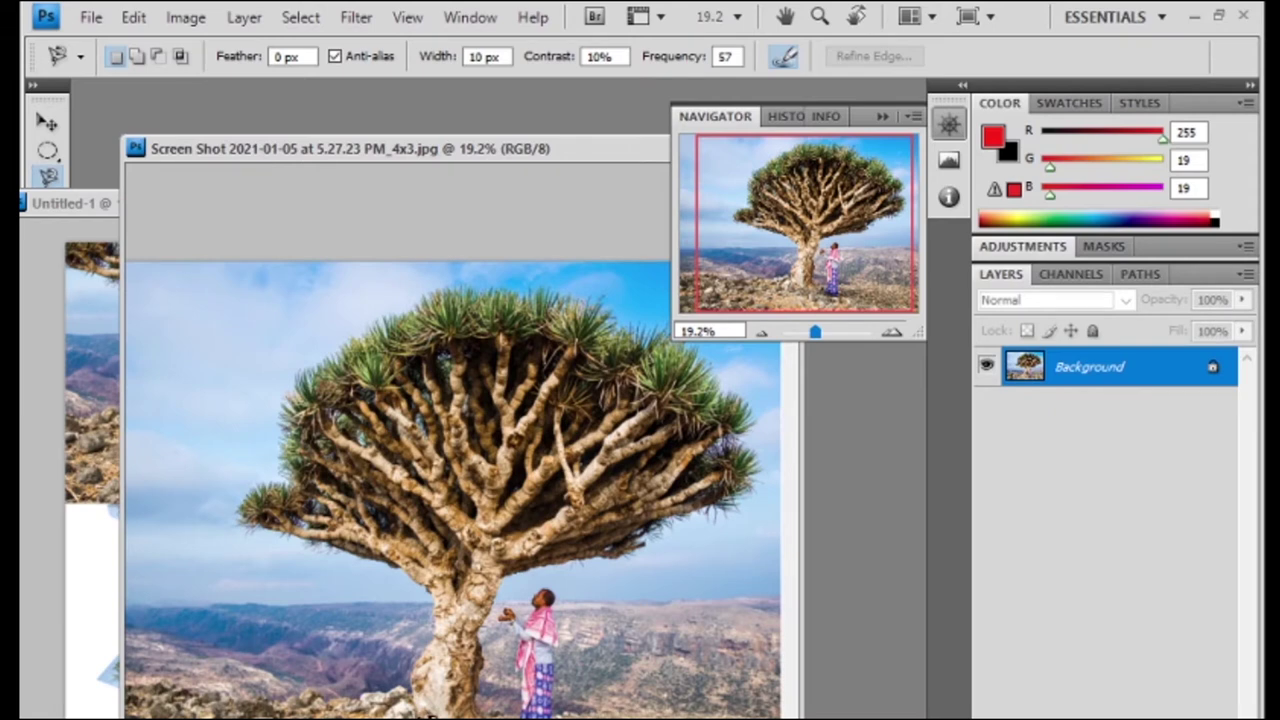
click(408, 663)
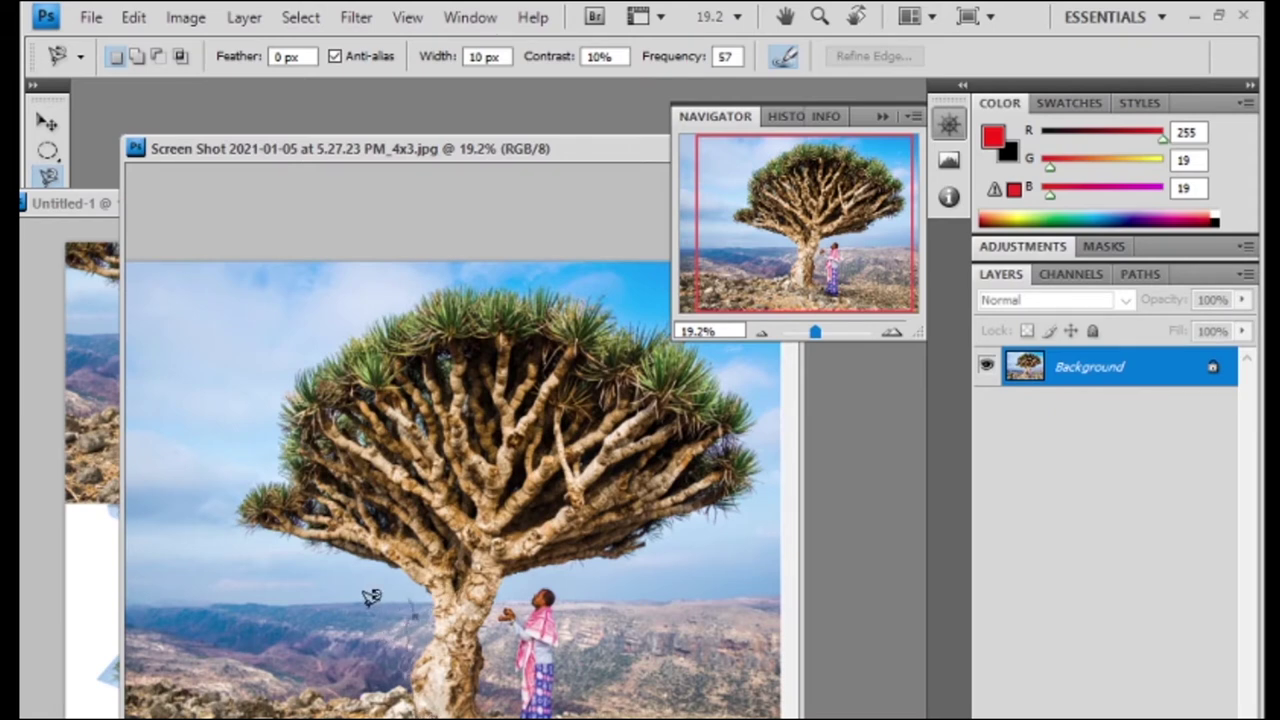
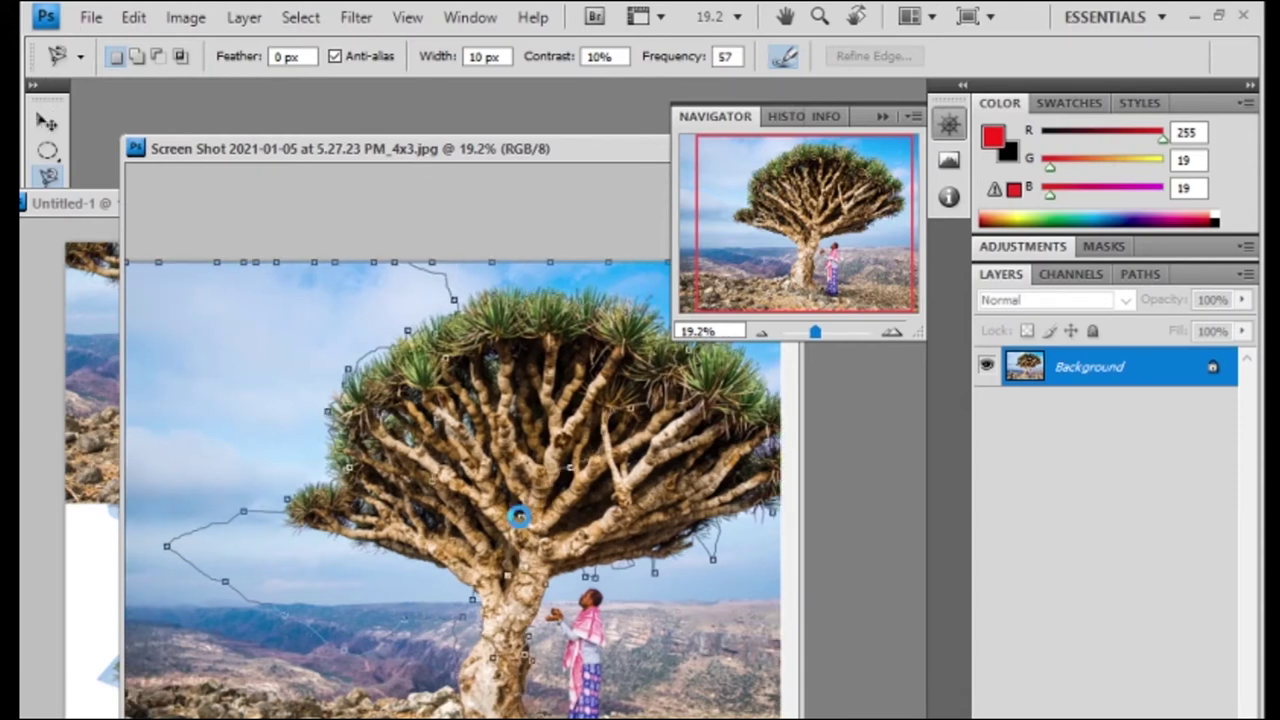
Close the lasso selection around the tree, close the tree screenshot, and hide the Navigator panel.
click(519, 515)
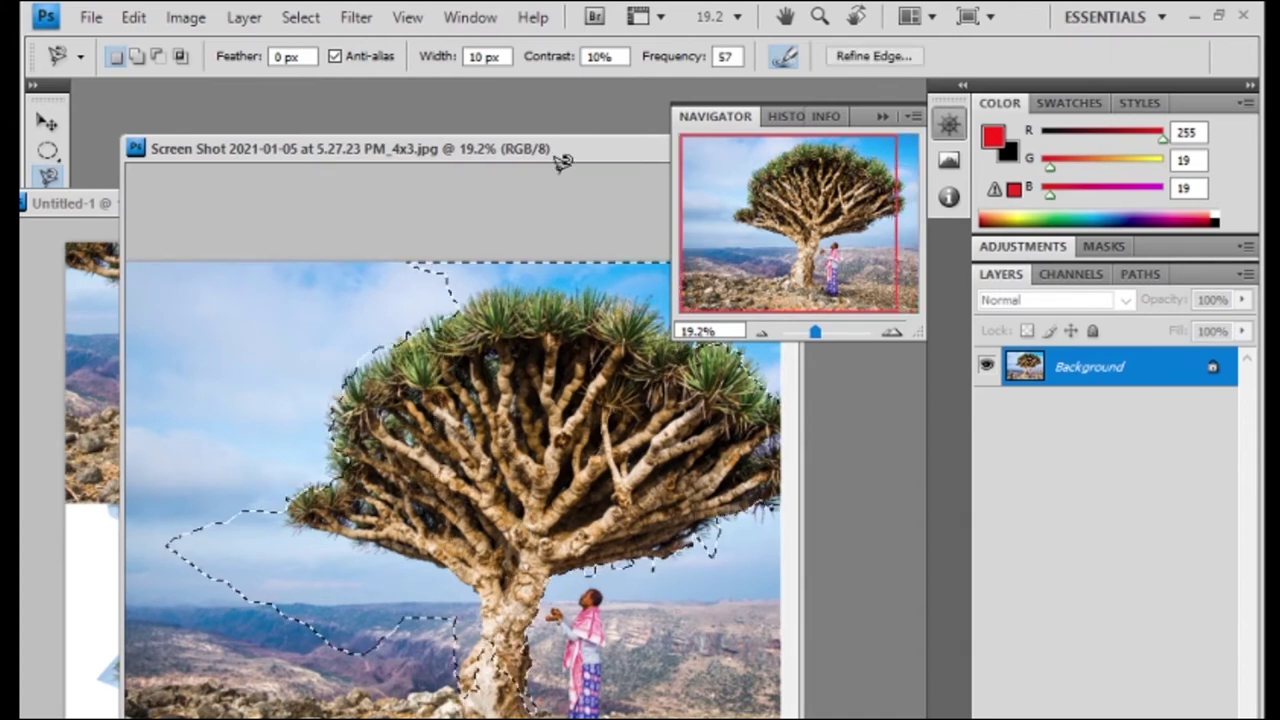
drag(600, 163, 418, 289)
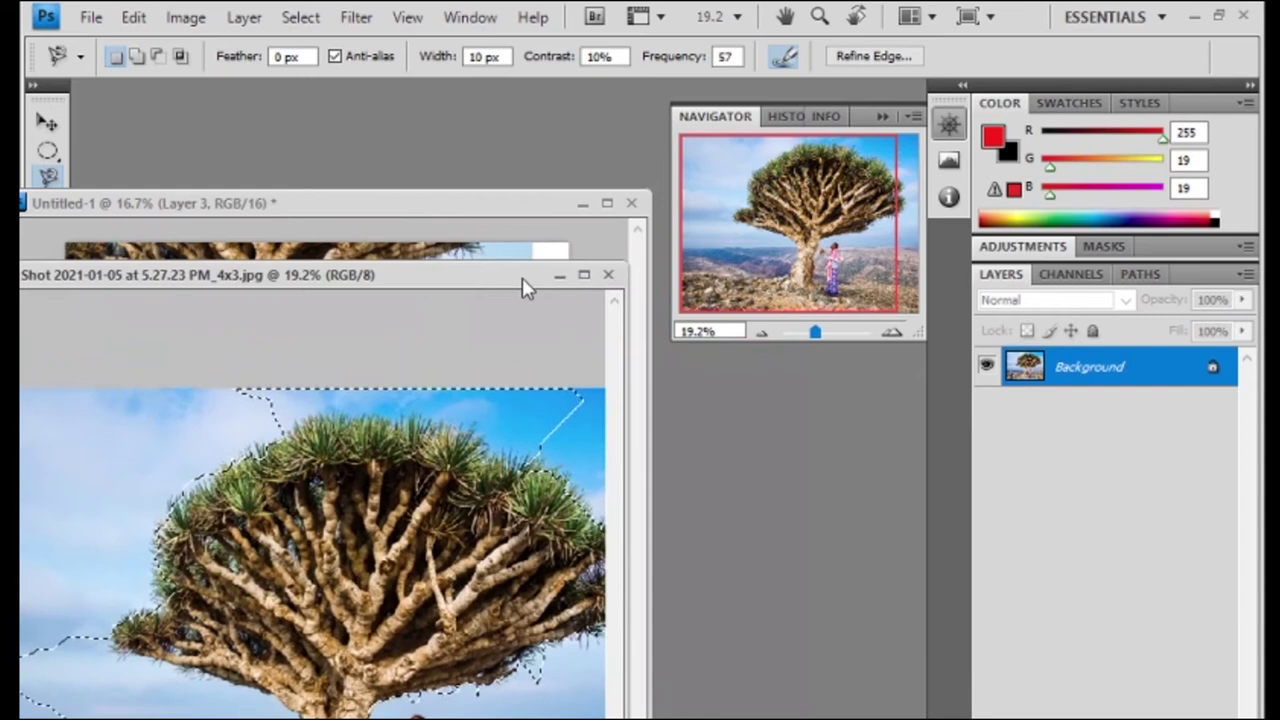
click(606, 275)
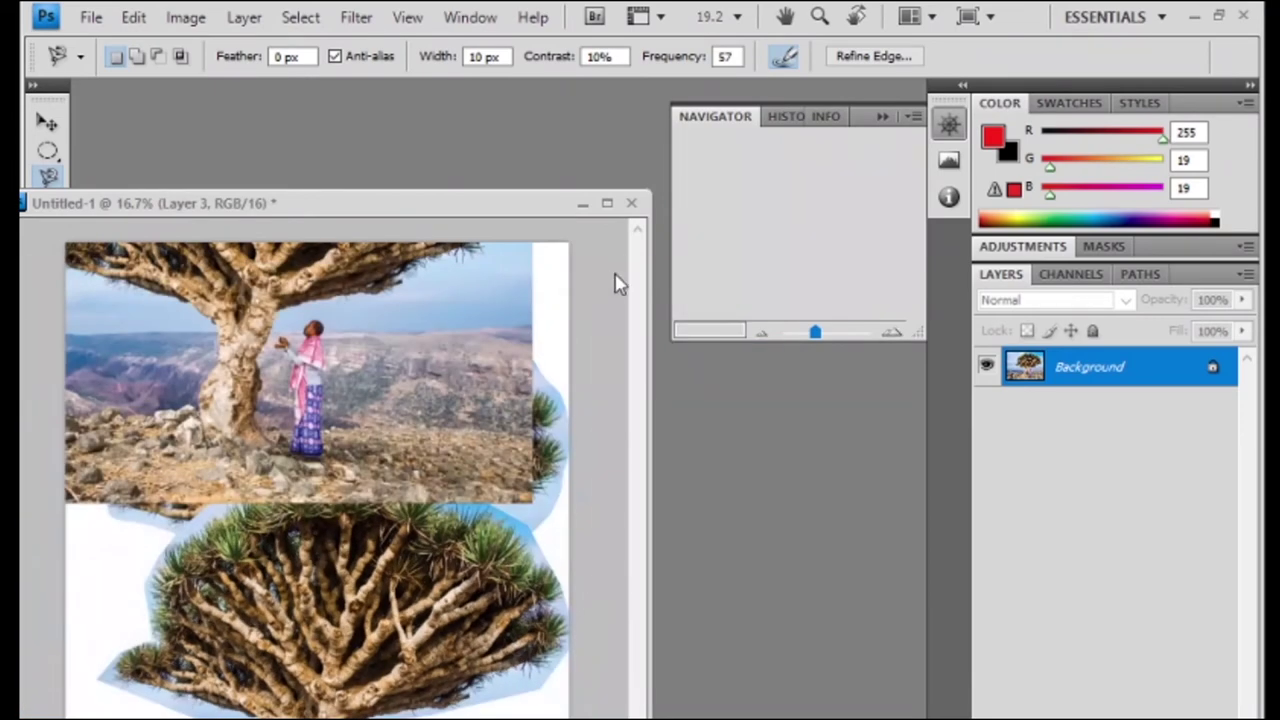
click(884, 118)
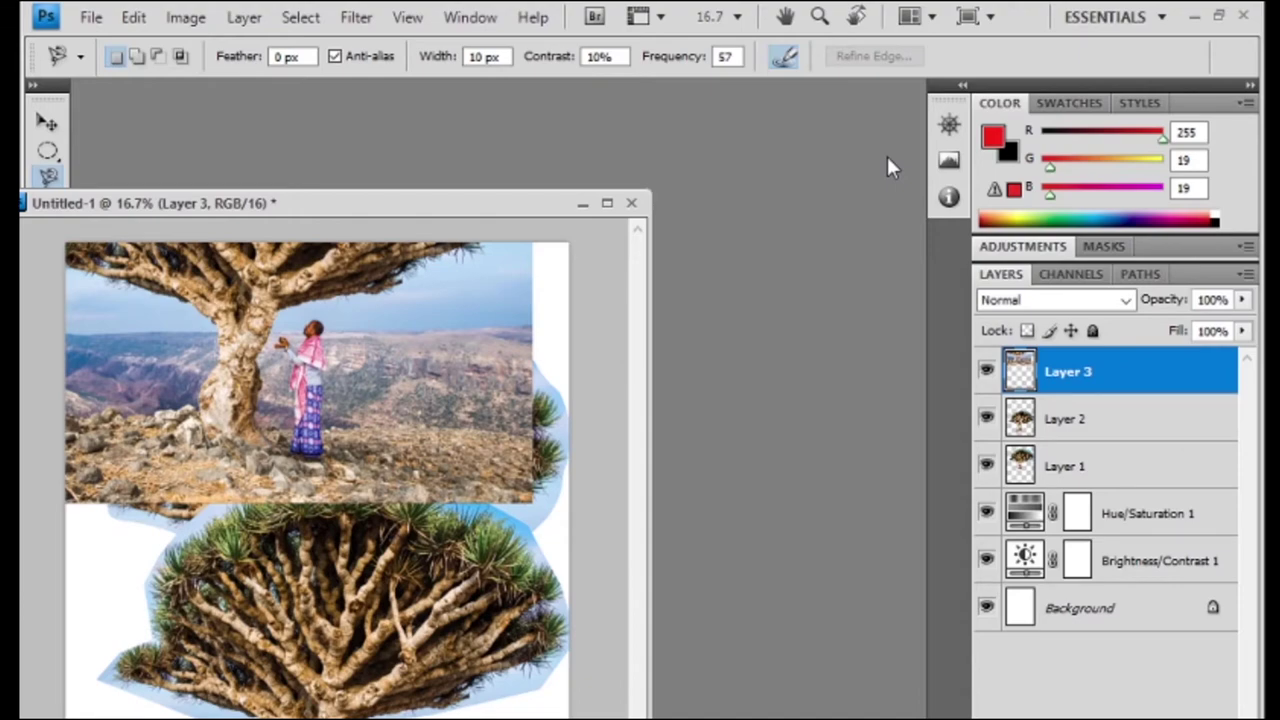
Bring up File > Open and browse the photo folder to the rubber-duck image.
click(90, 17)
click(114, 80)
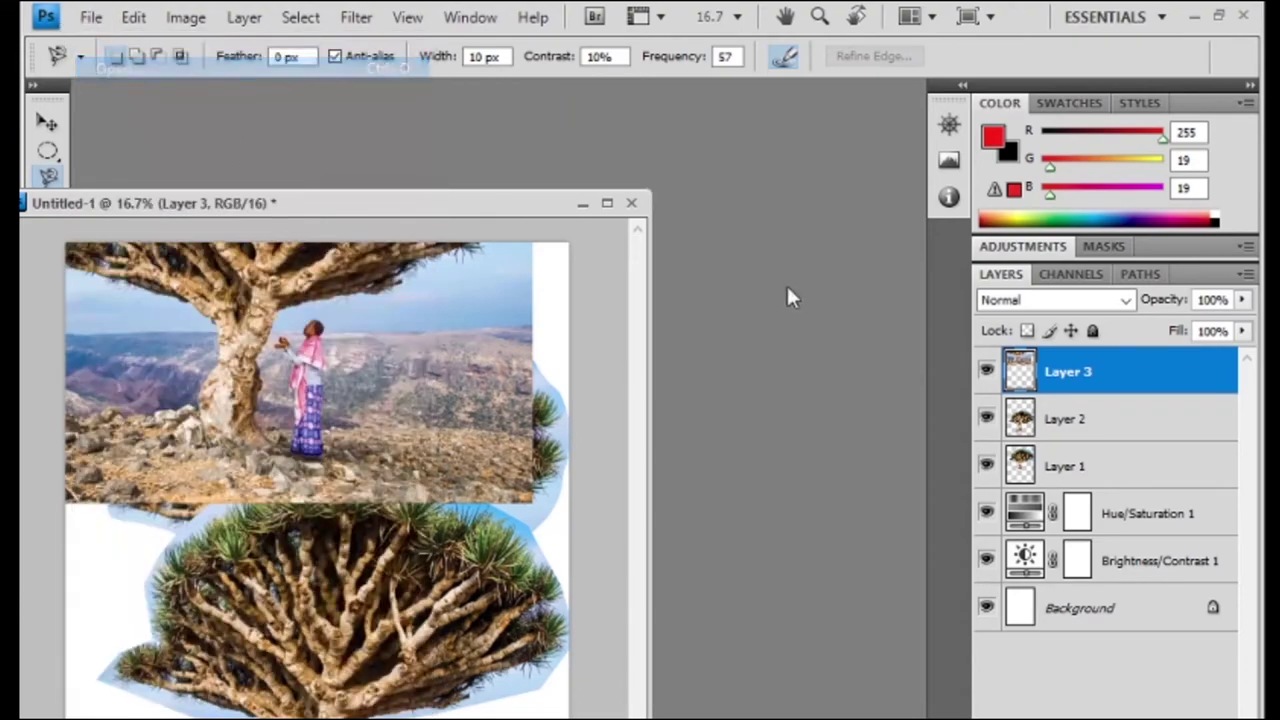
scroll(760, 380, down, 3)
Open the rubber-duck image and widen its window with the Move tool active.
click(750, 215)
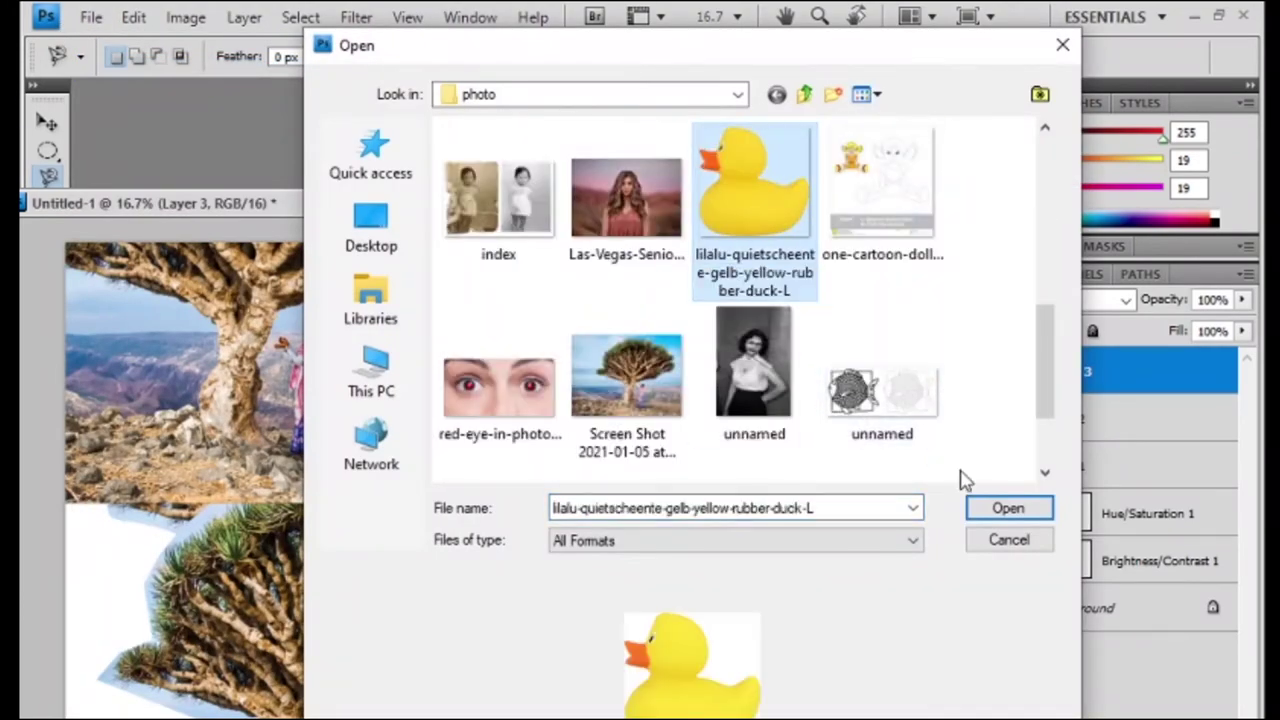
click(998, 506)
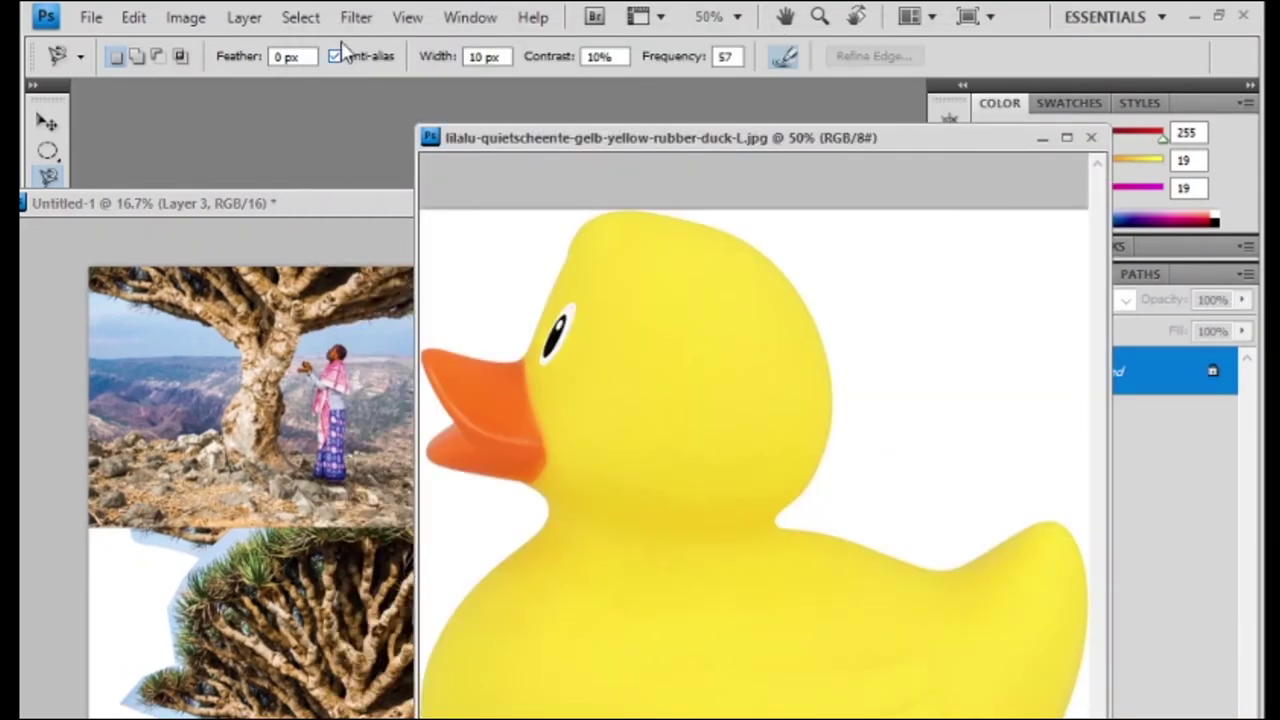
click(302, 17)
click(47, 121)
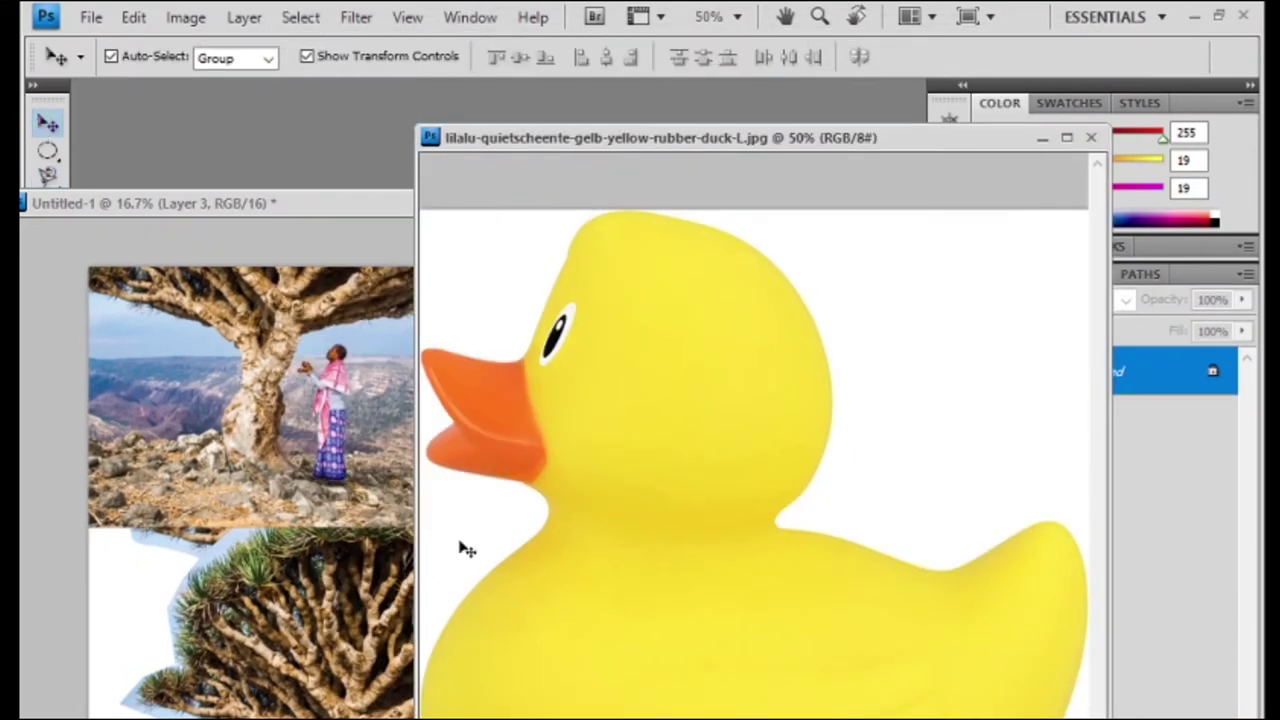
drag(418, 547, 360, 547)
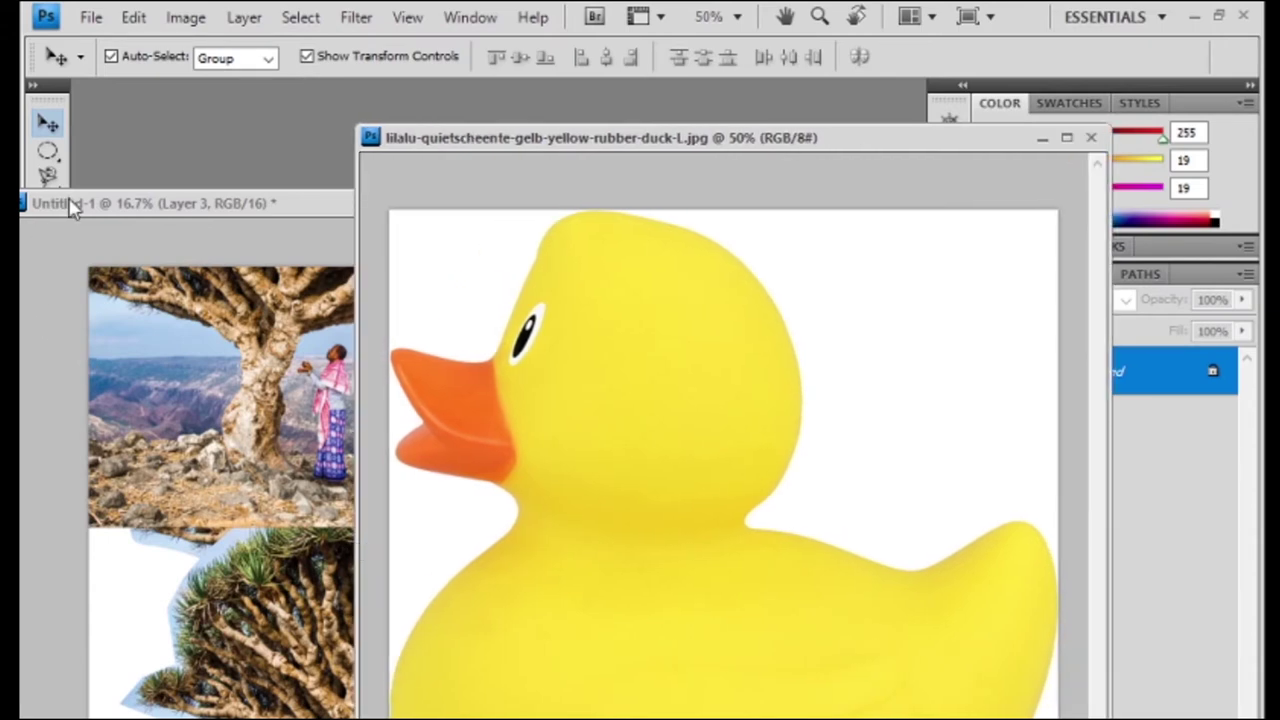
Close the Untitled-1 composite without saving changes.
drag(69, 203, 73, 365)
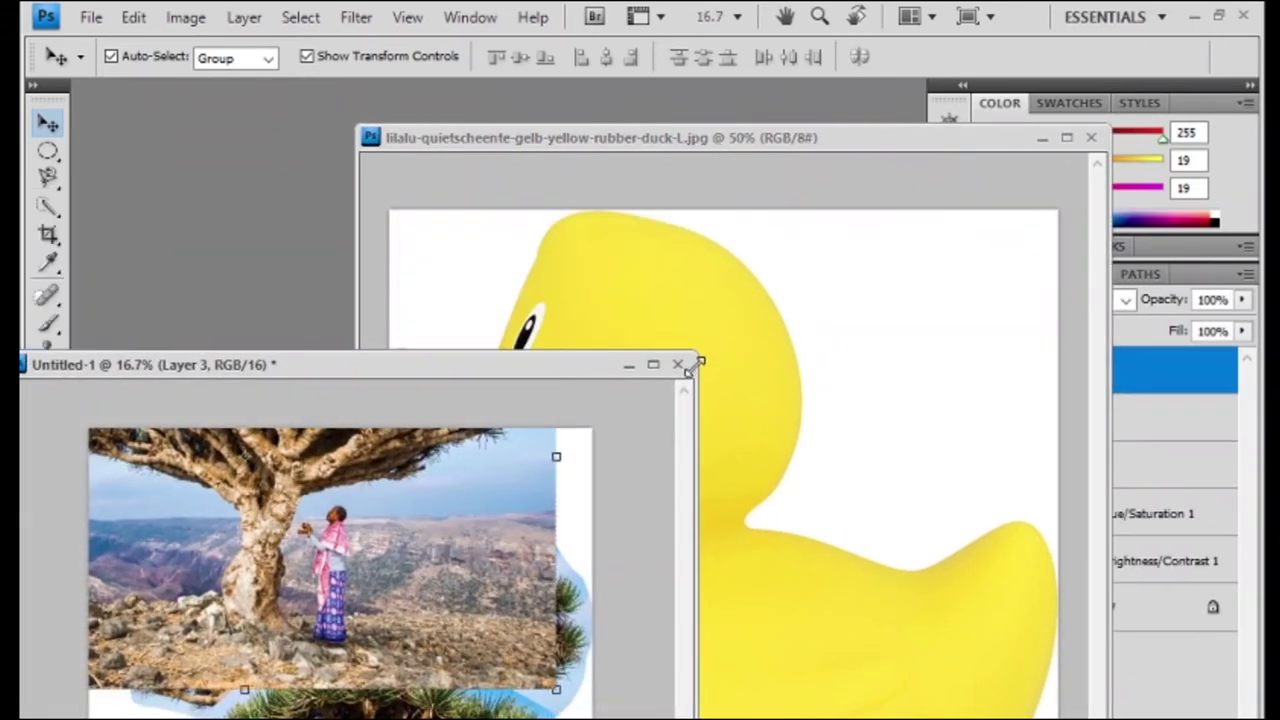
click(678, 364)
click(609, 336)
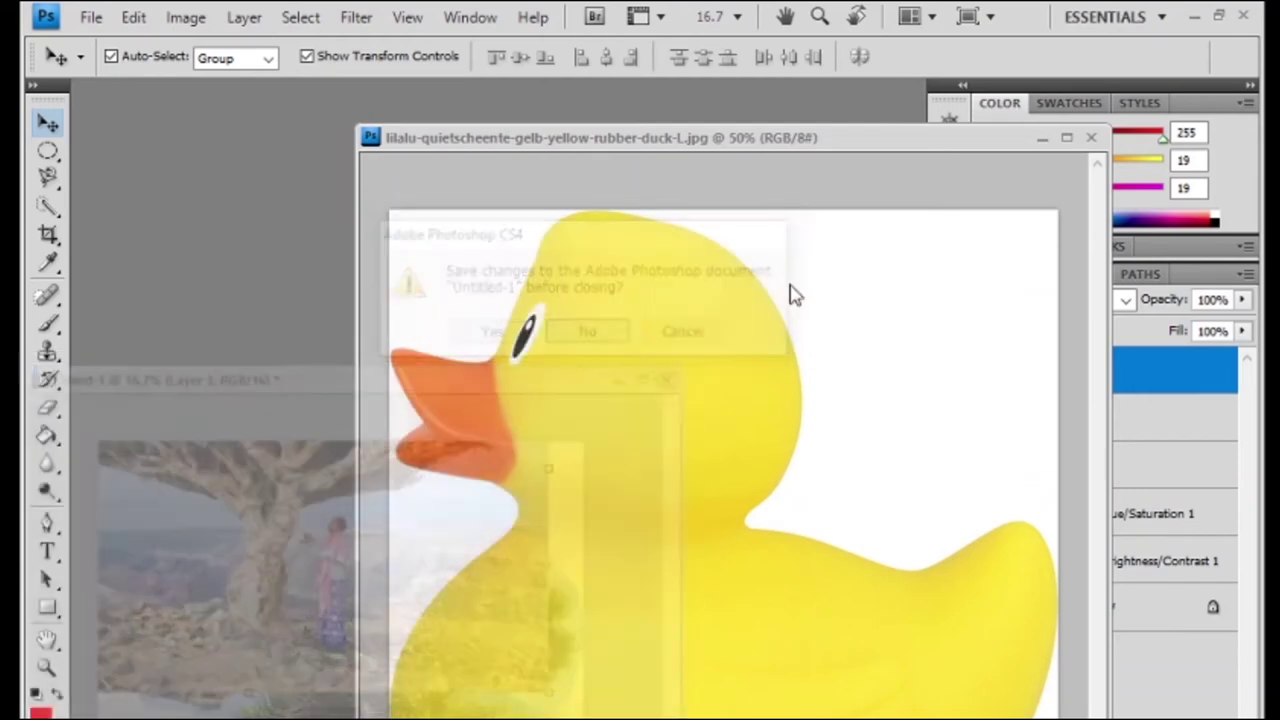
Trace the duck with the Magnetic Lasso, then use Ctrl+O to browse to photo e34a6087.
click(50, 178)
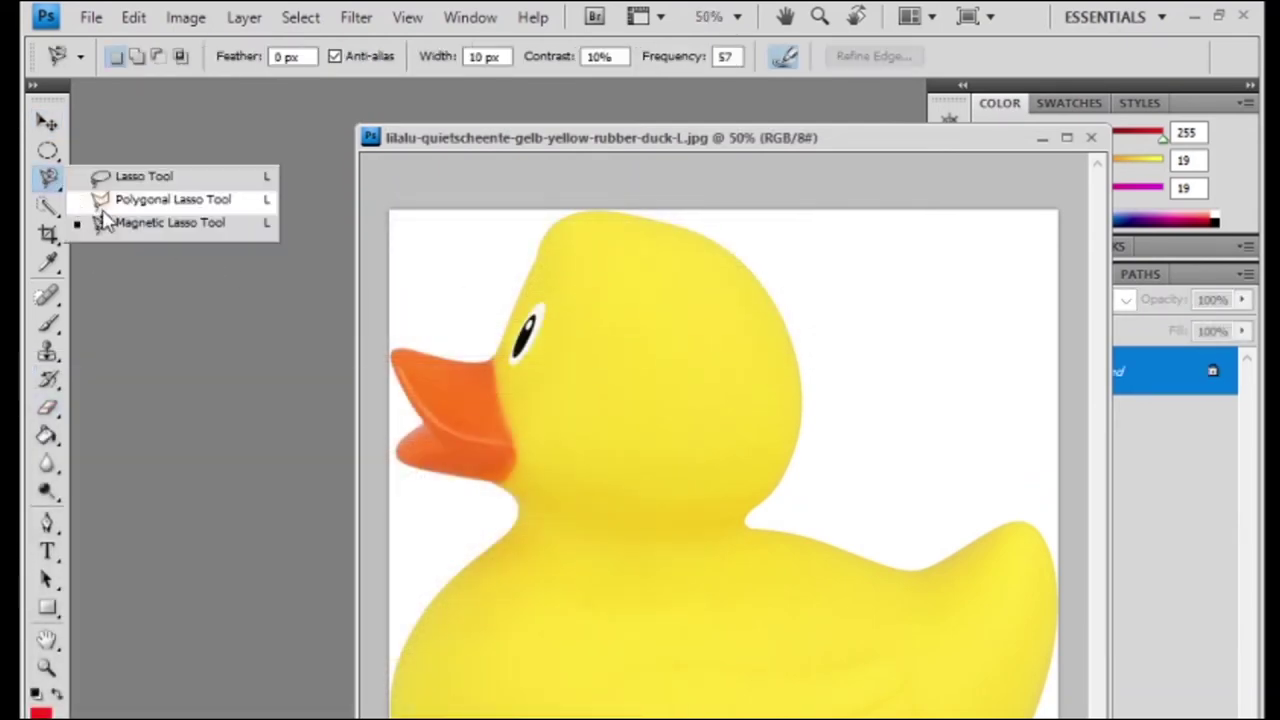
click(122, 226)
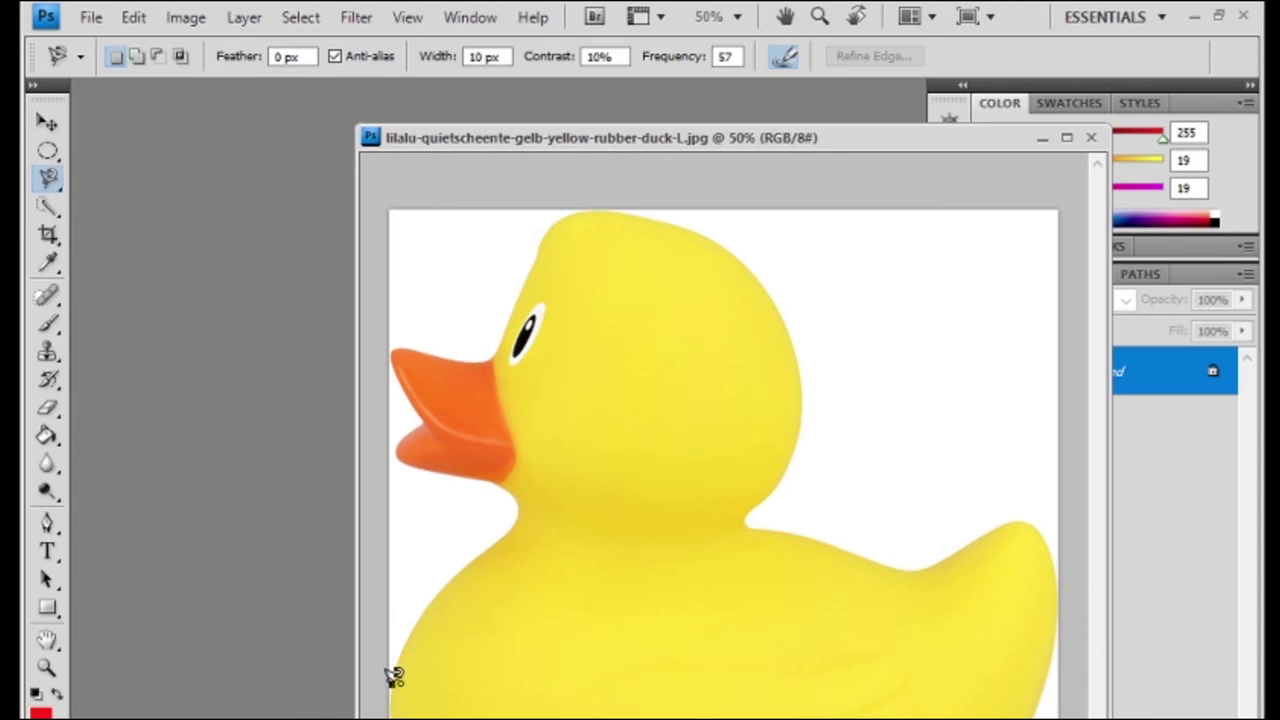
click(391, 684)
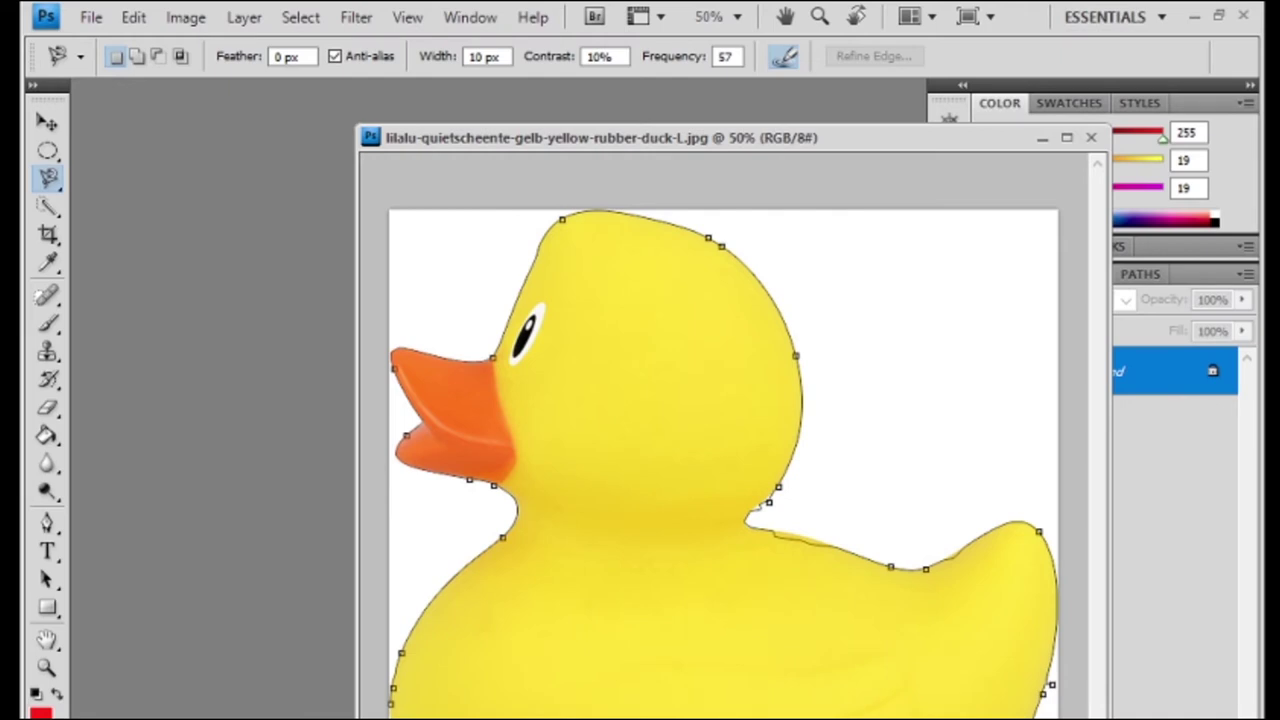
click(396, 696)
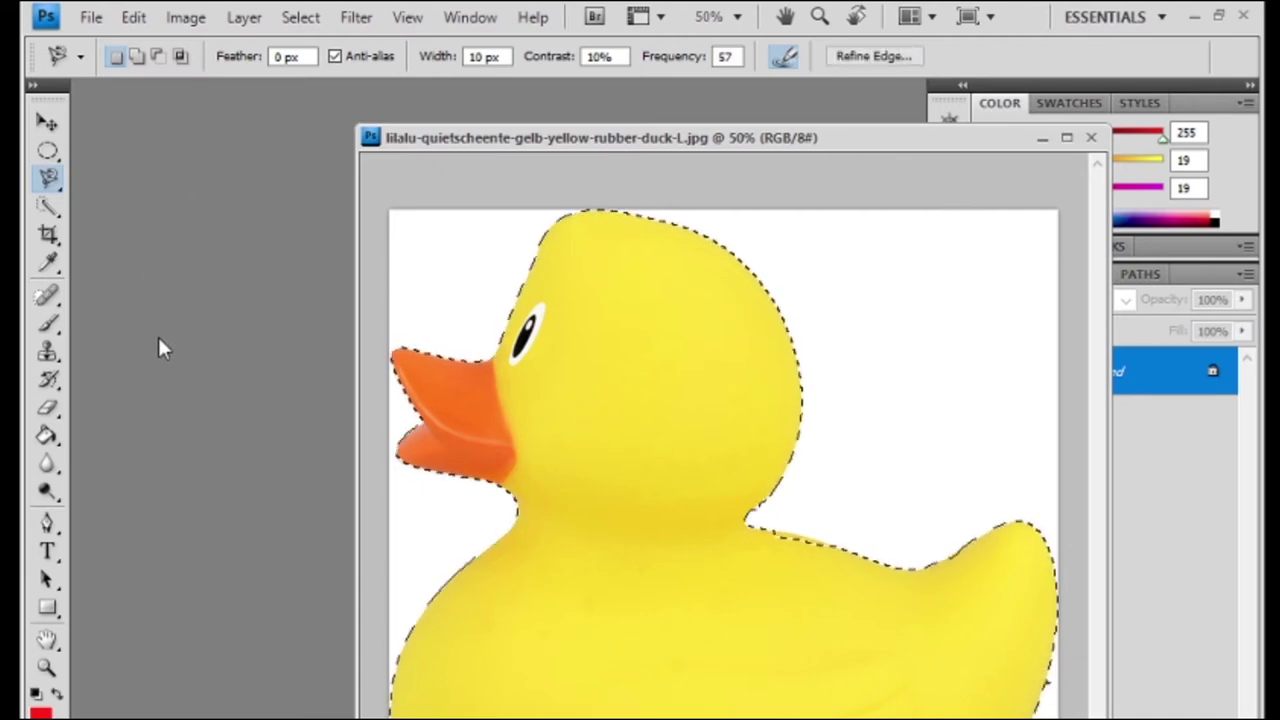
key(ctrl+o)
scroll(828, 290, down, 3)
Open photo e34a6087 and drag the selected duck into it with the Move tool.
click(778, 352)
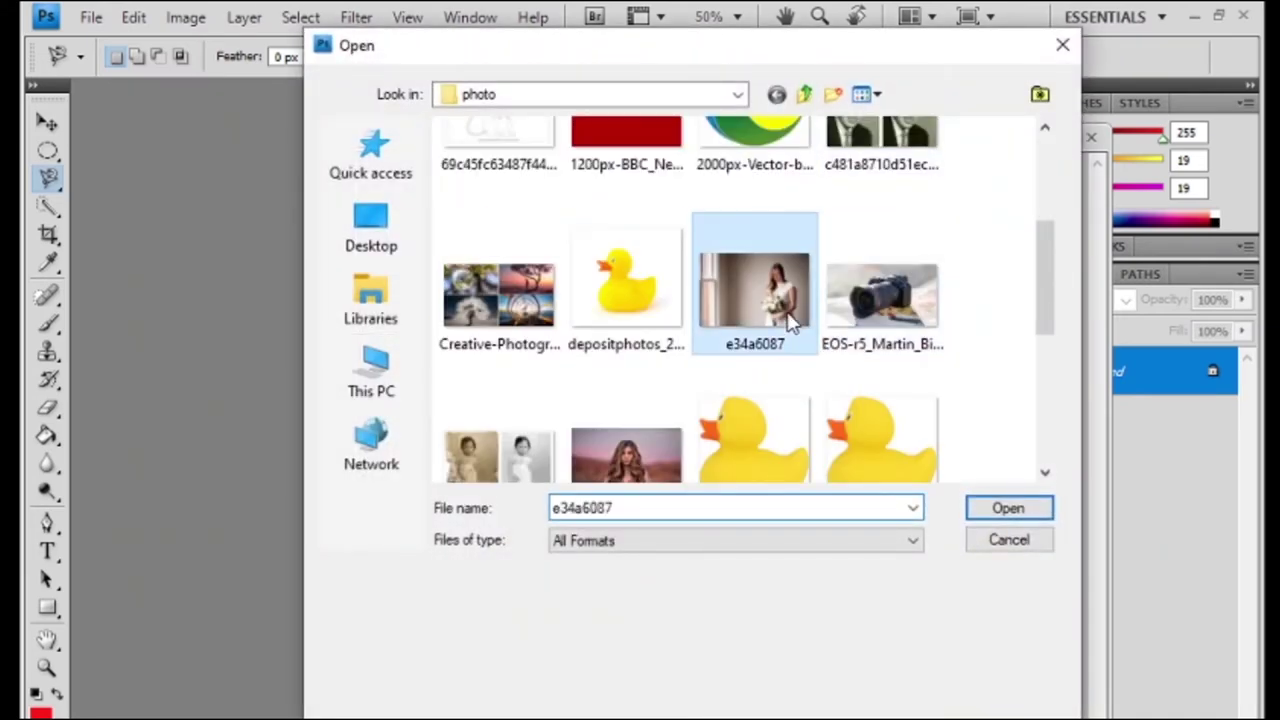
click(1008, 508)
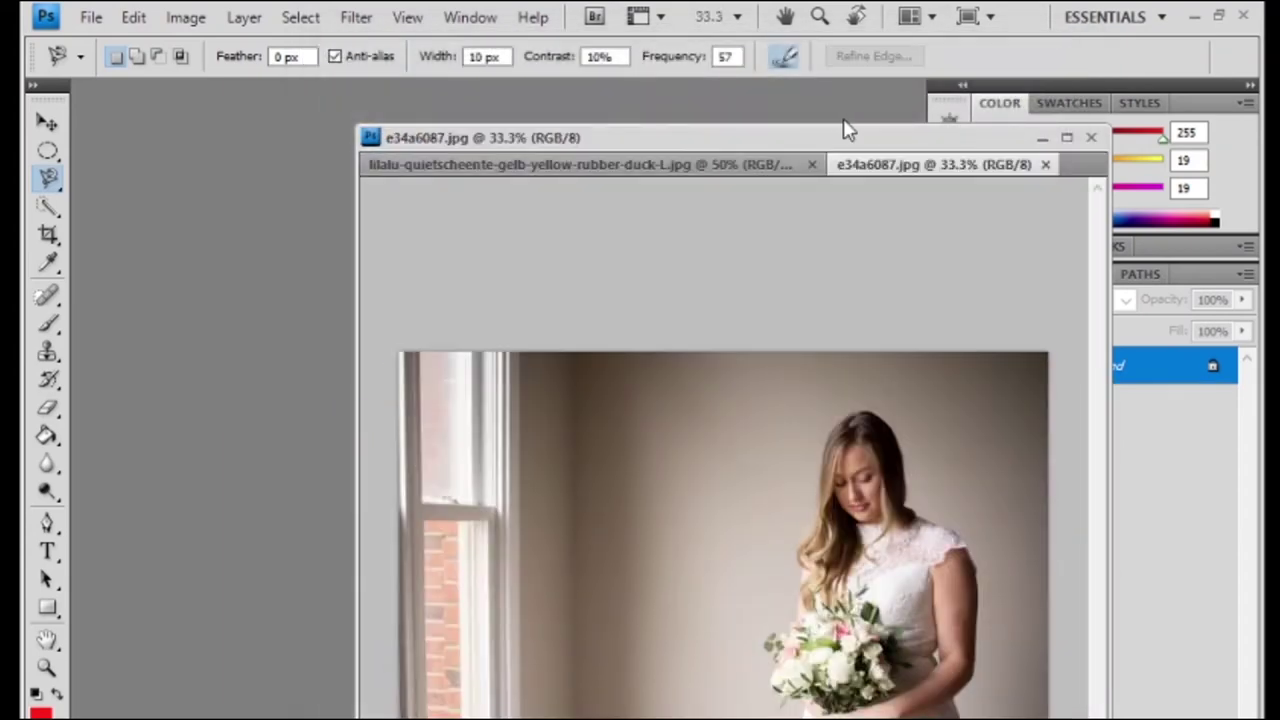
drag(920, 168, 557, 170)
click(557, 170)
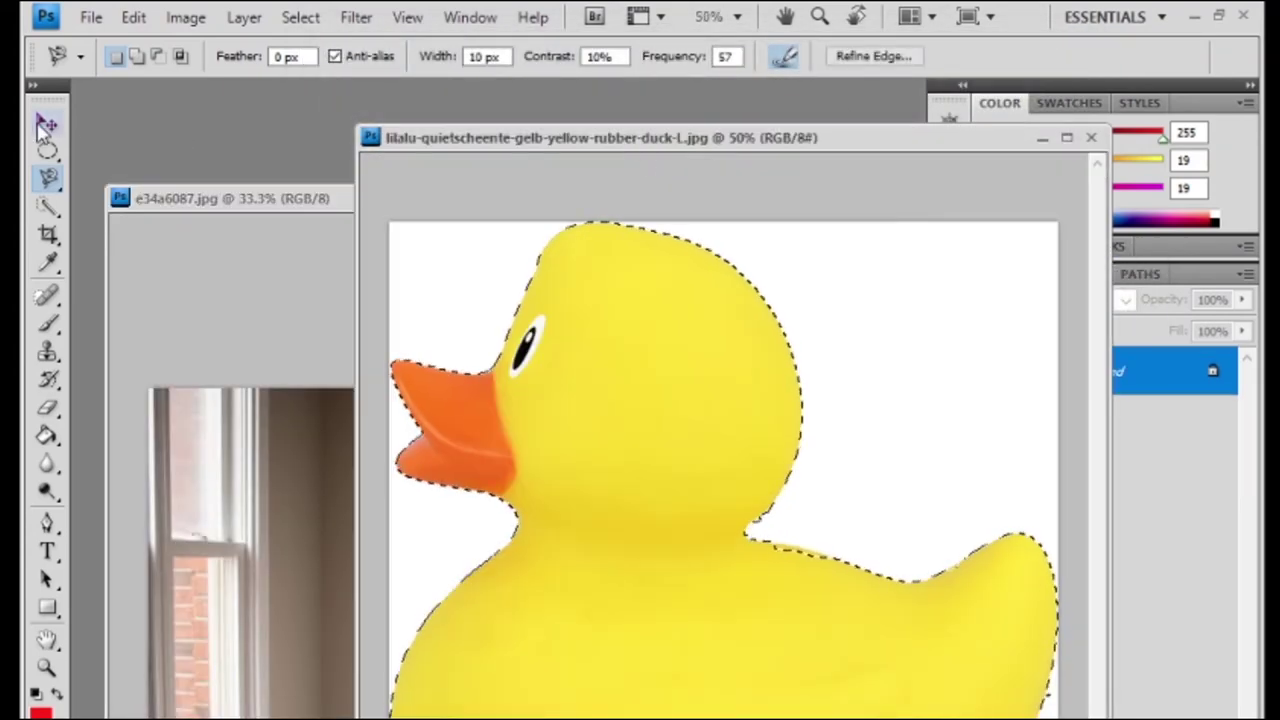
key(v)
drag(500, 640, 275, 640)
Shrink the pasted duck, place it by the woman's hands, commit, and merge it down.
drag(291, 401, 515, 600)
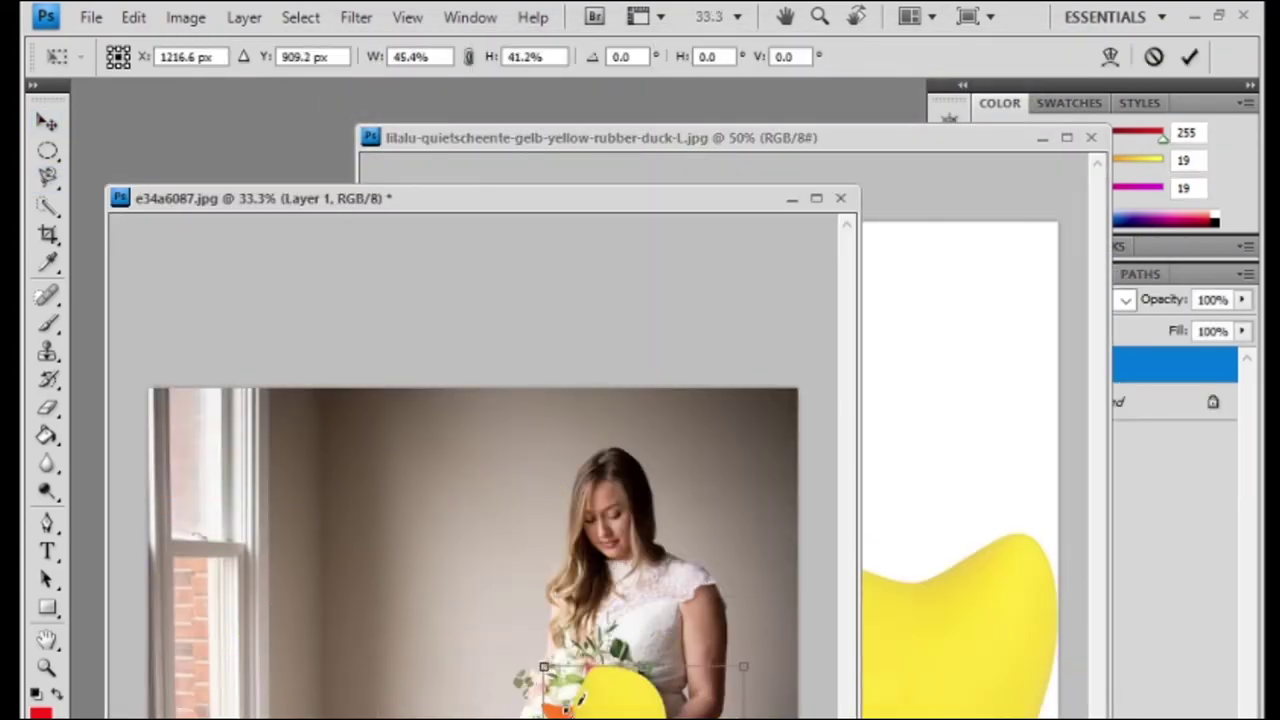
drag(560, 640, 563, 677)
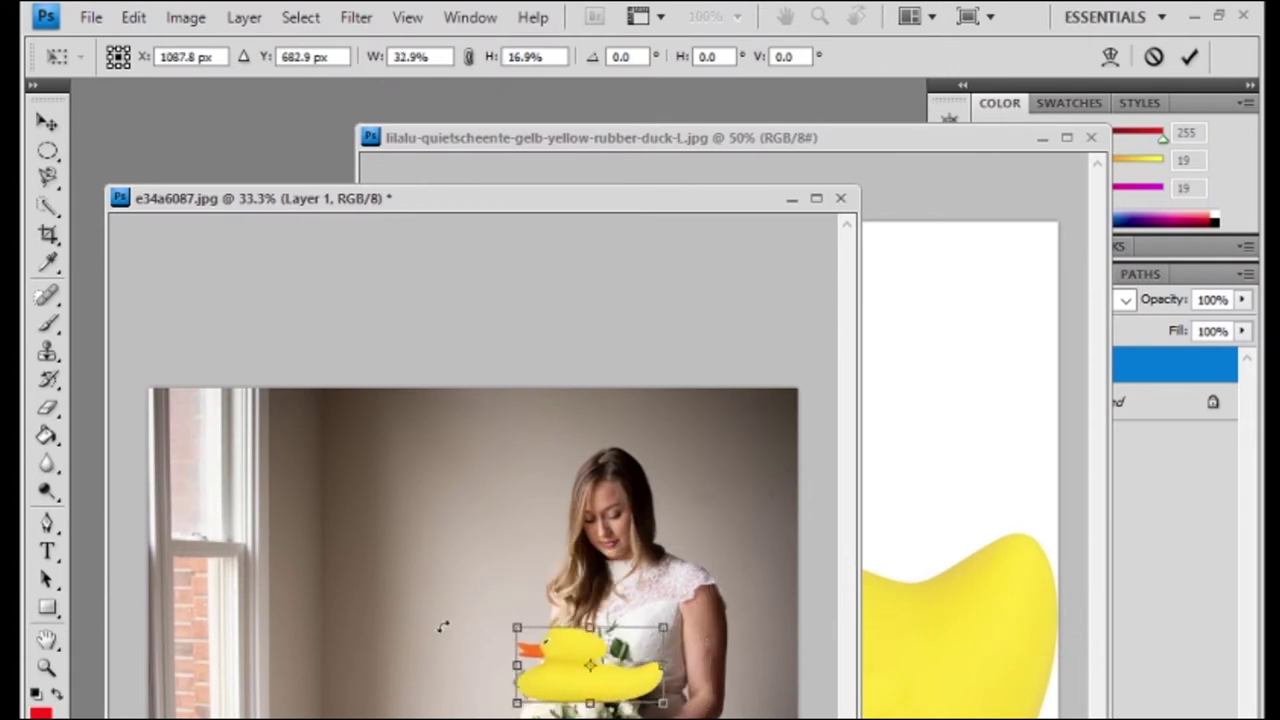
key(Return)
key(ctrl+e)
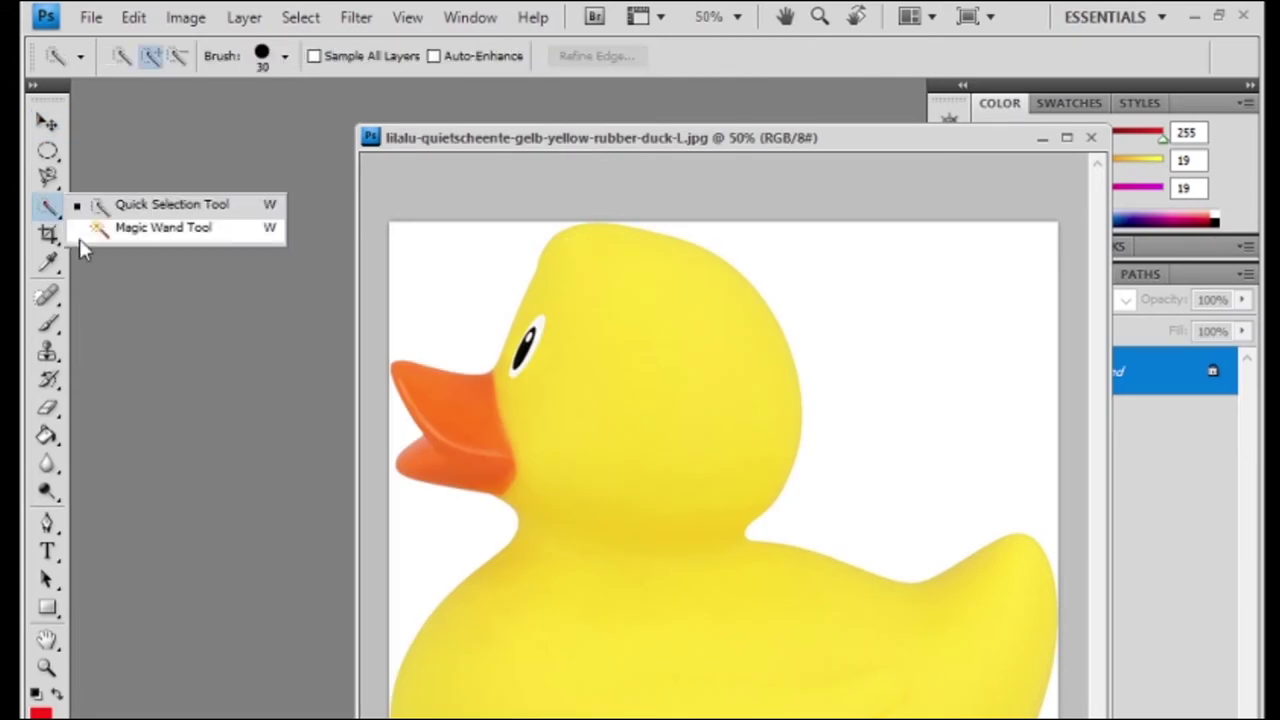
Paint over the whole duck with the Quick Selection tool, then switch to the Move tool.
click(175, 210)
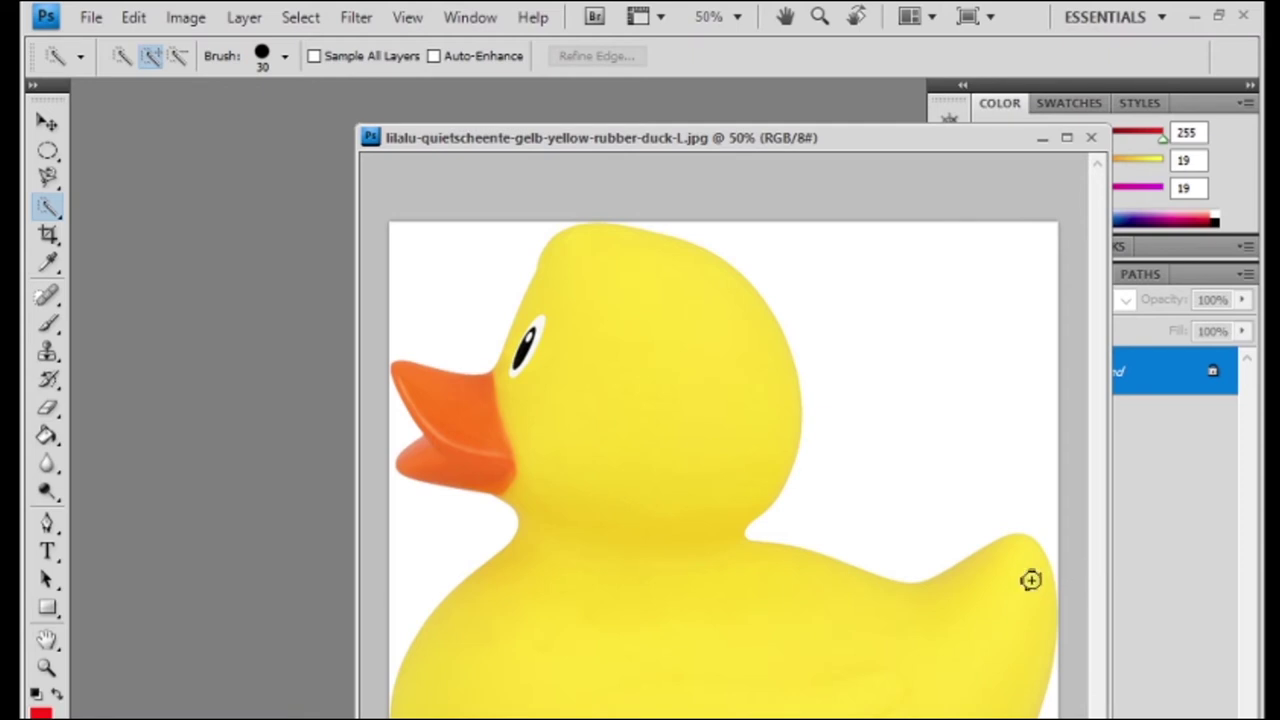
mouse_move(1031, 580)
mouse_down()
mouse_move(831, 699)
mouse_move(740, 693)
mouse_move(835, 690)
mouse_up()
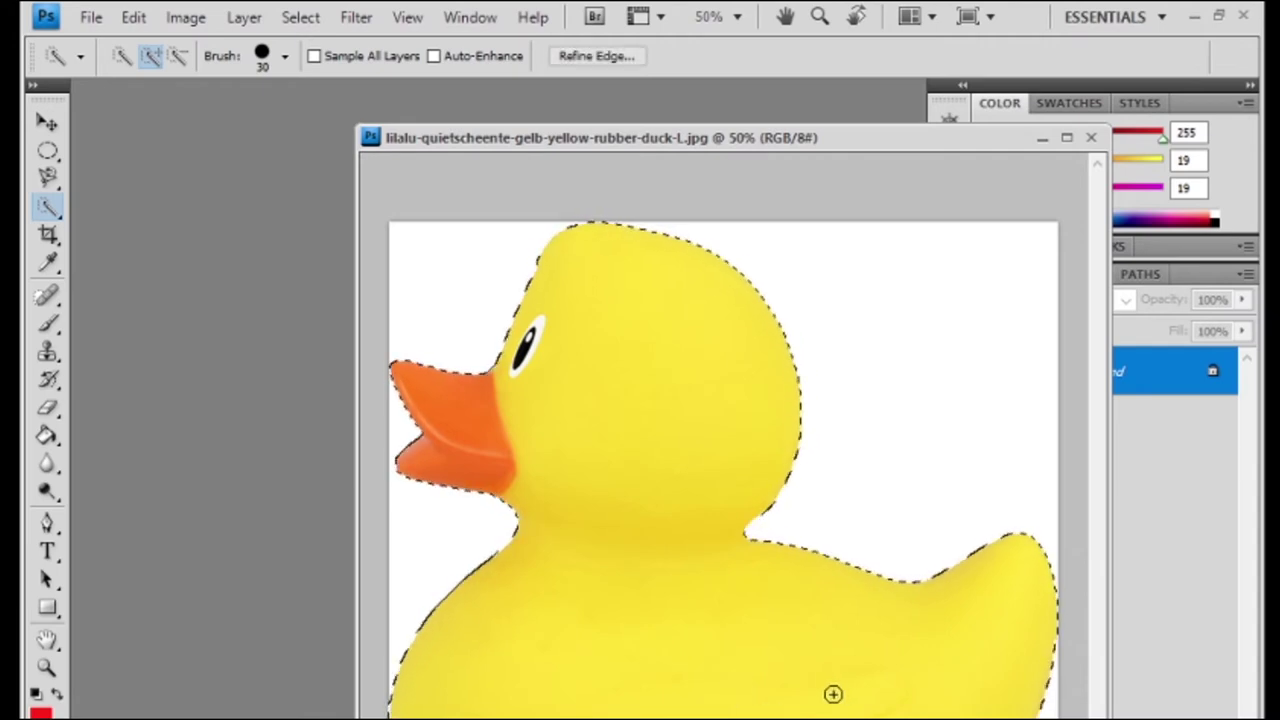
click(45, 123)
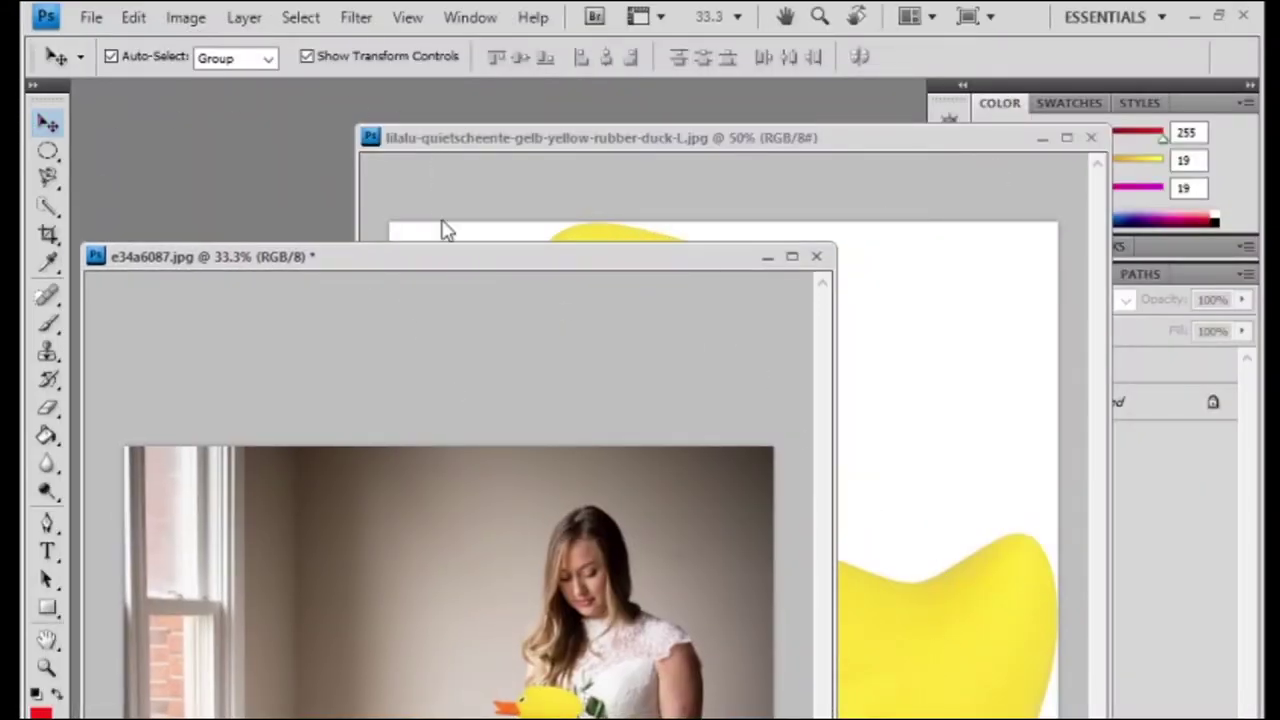
Drag a second duck onto e34a6087 as Layer 2, scale it to about 50%, place it left.
click(457, 134)
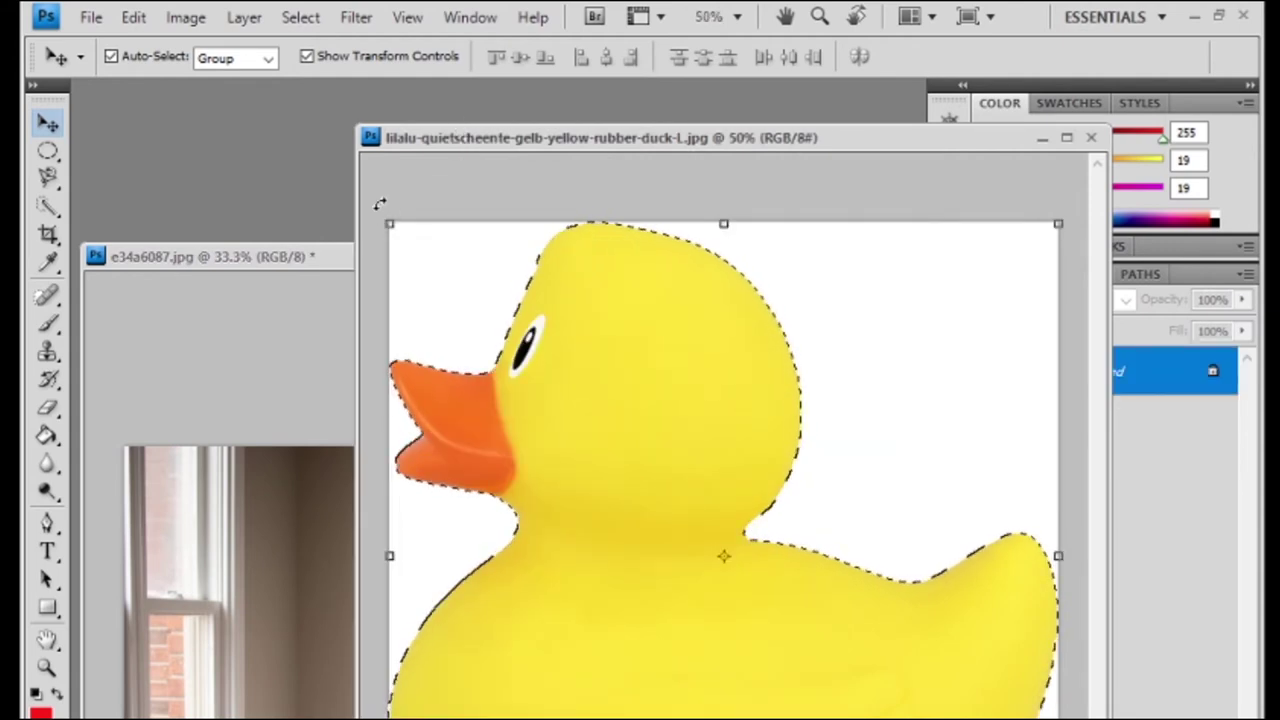
click(421, 580)
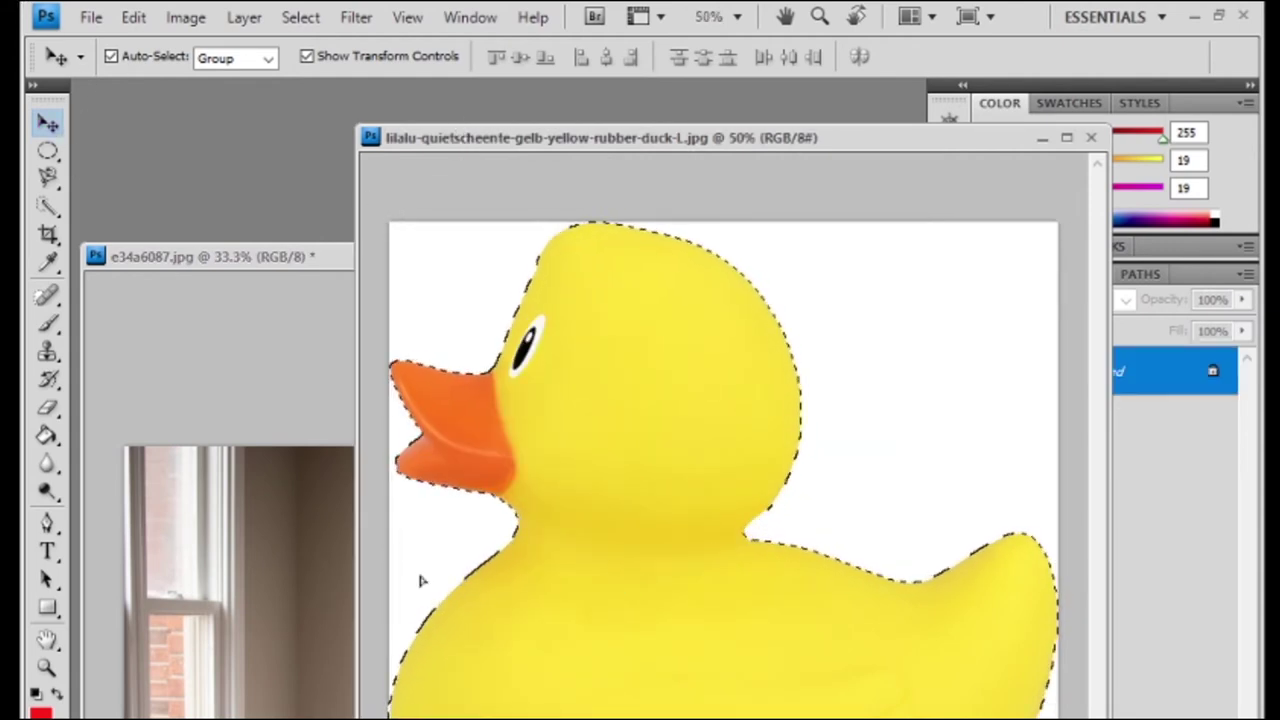
mouse_move(421, 580)
mouse_down()
mouse_move(283, 569)
mouse_move(413, 600)
mouse_up()
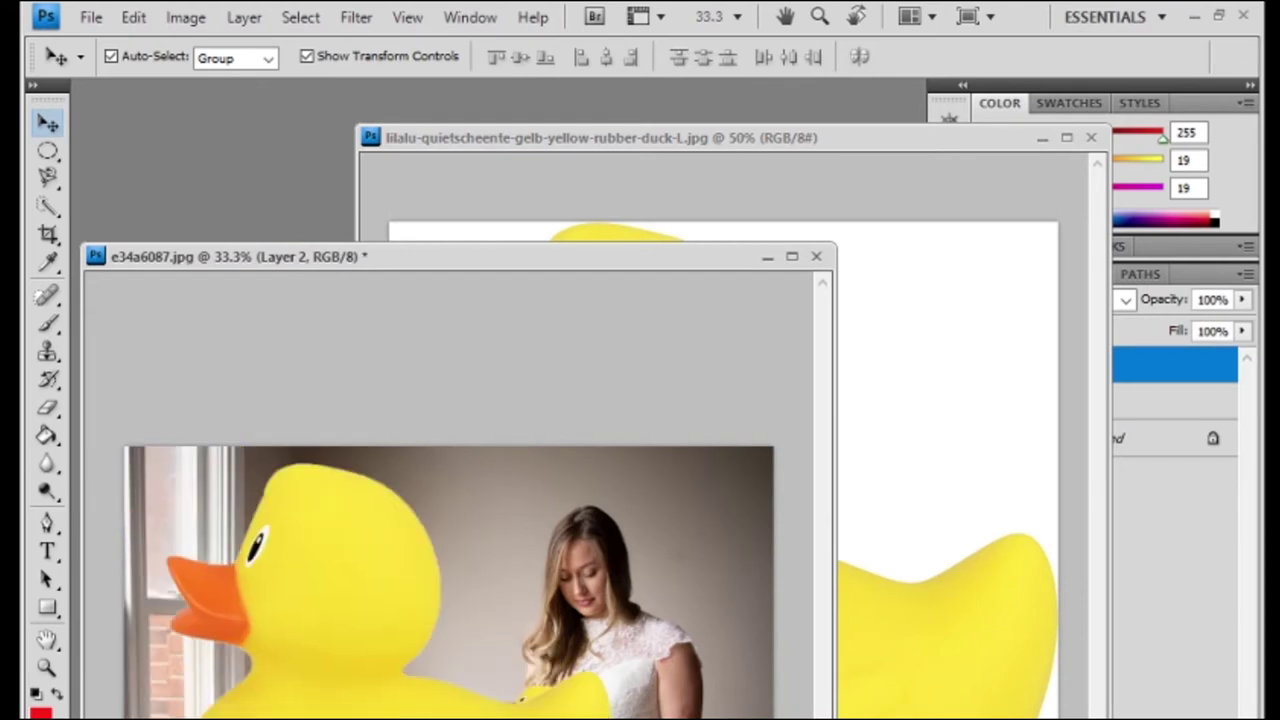
drag(366, 677, 361, 677)
mouse_move(157, 463)
mouse_down()
mouse_move(201, 483)
mouse_move(400, 680)
mouse_up()
drag(366, 583, 313, 535)
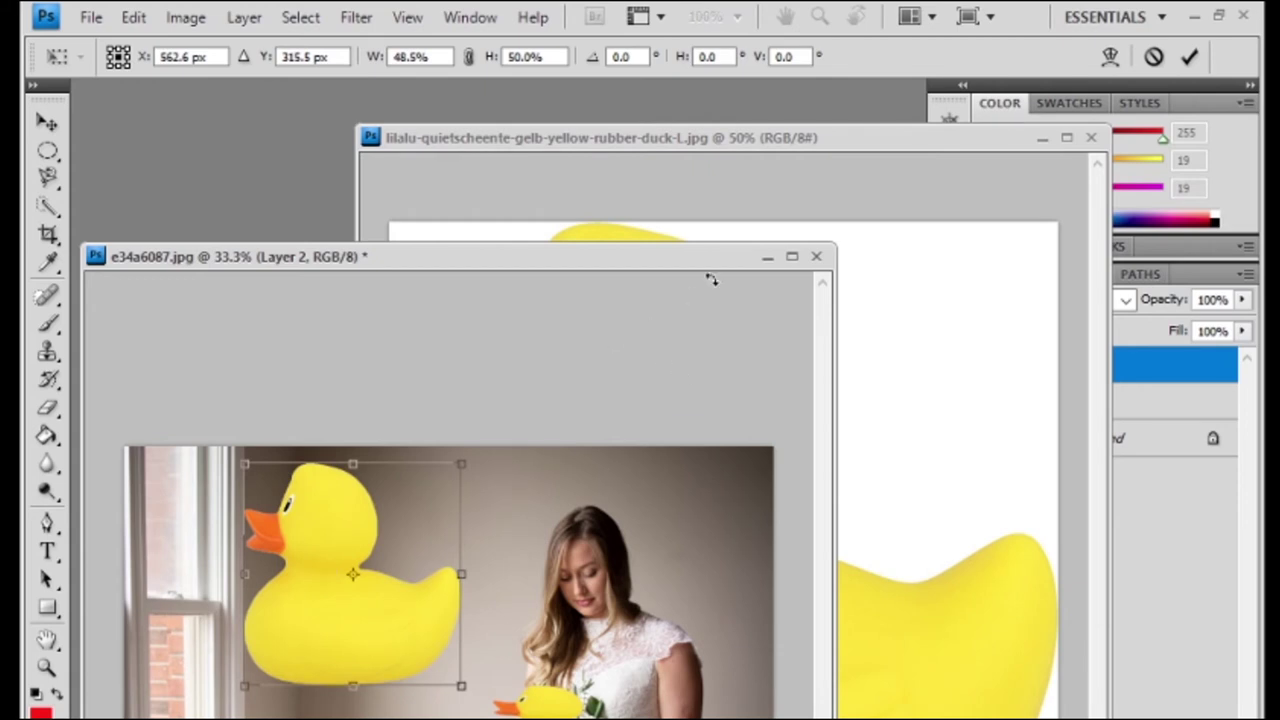
mouse_move(710, 280)
mouse_down()
mouse_move(831, 420)
mouse_move(562, 324)
mouse_up()
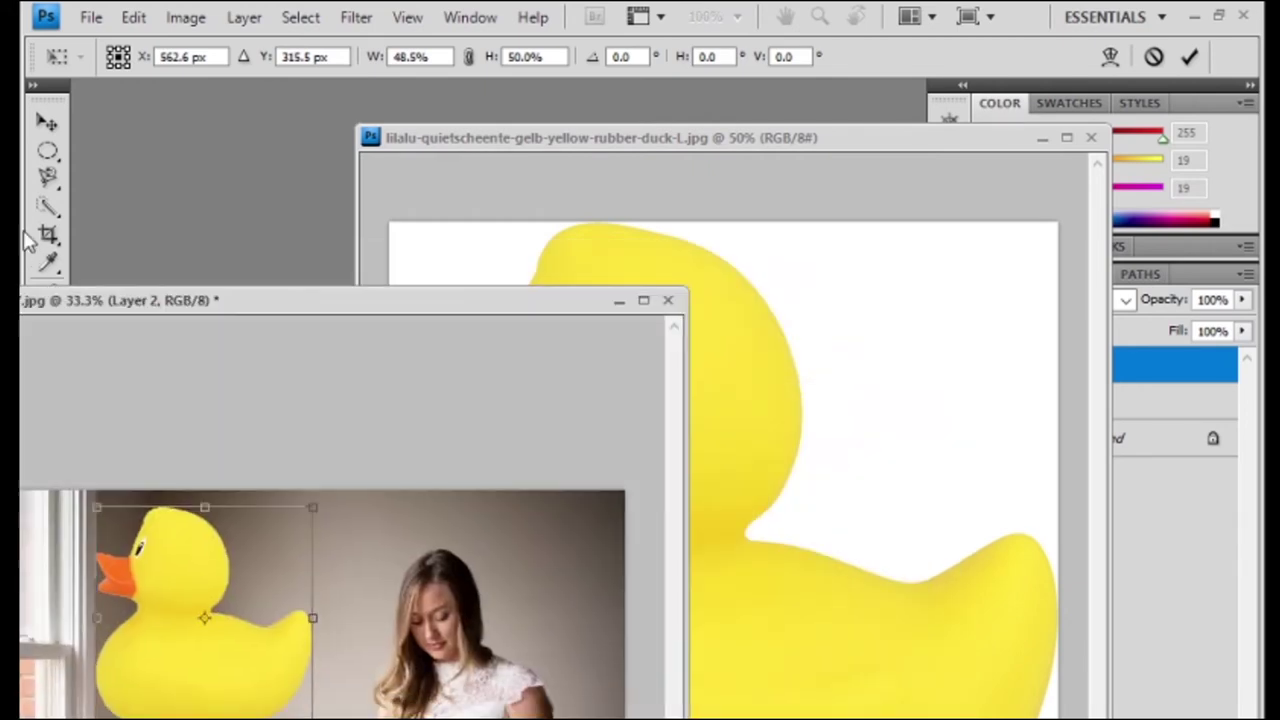
click(618, 301)
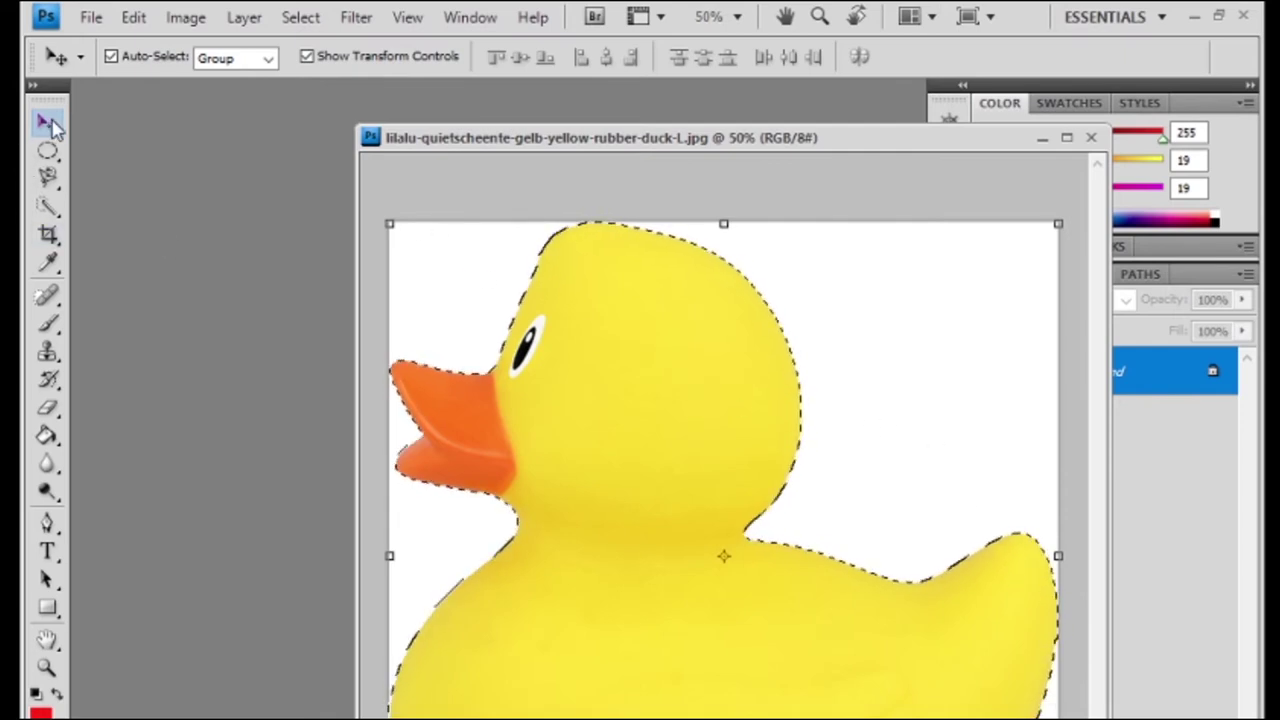
Deselect the duck and browse the selection tool variants.
click(300, 17)
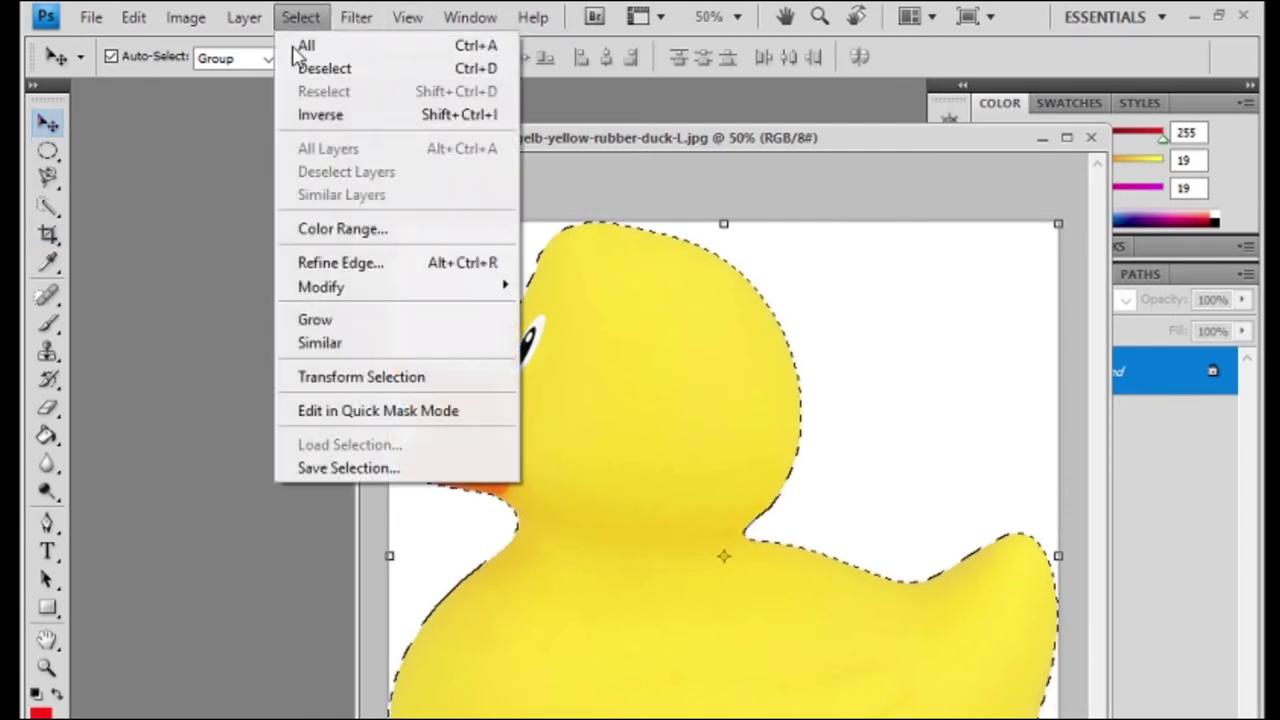
click(338, 68)
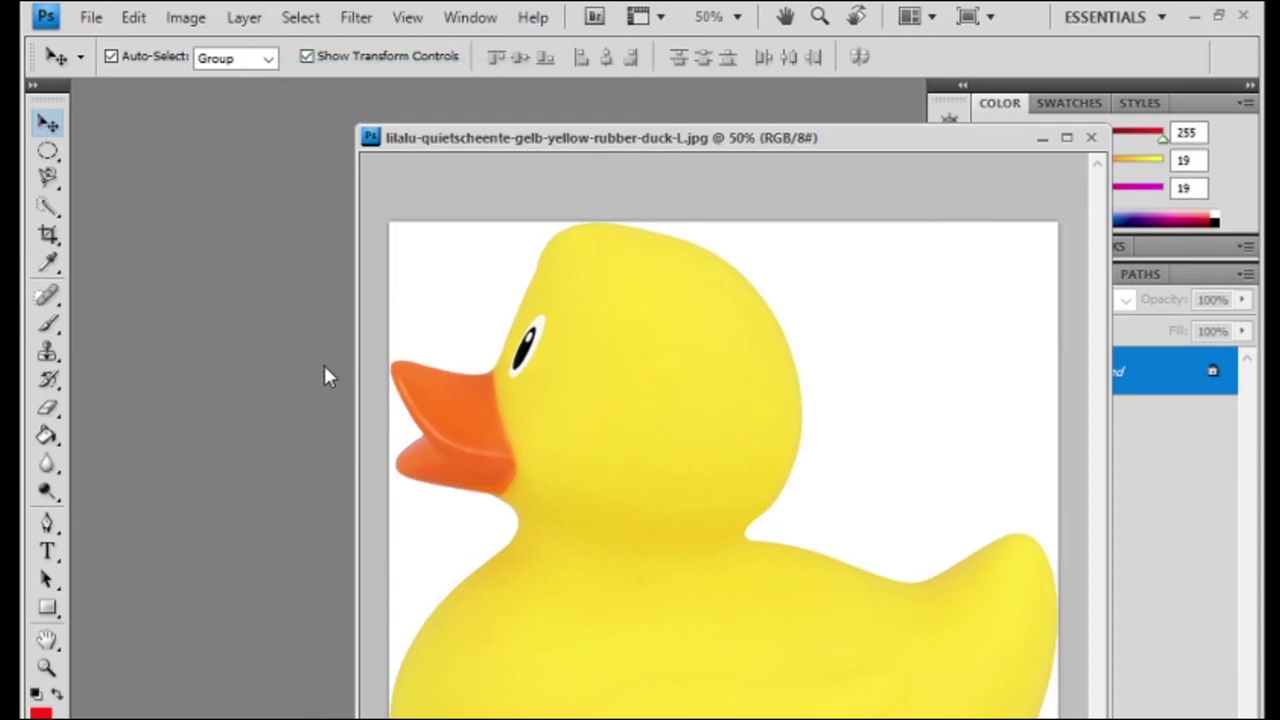
click(47, 205)
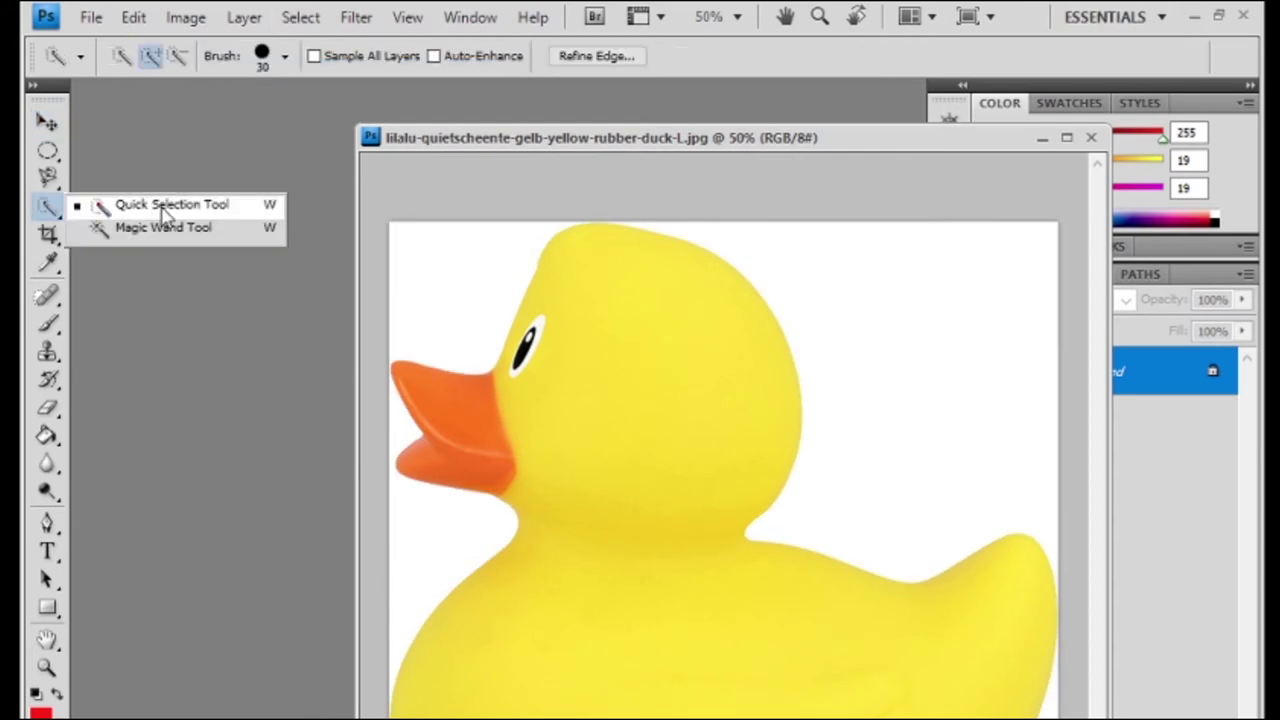
click(162, 205)
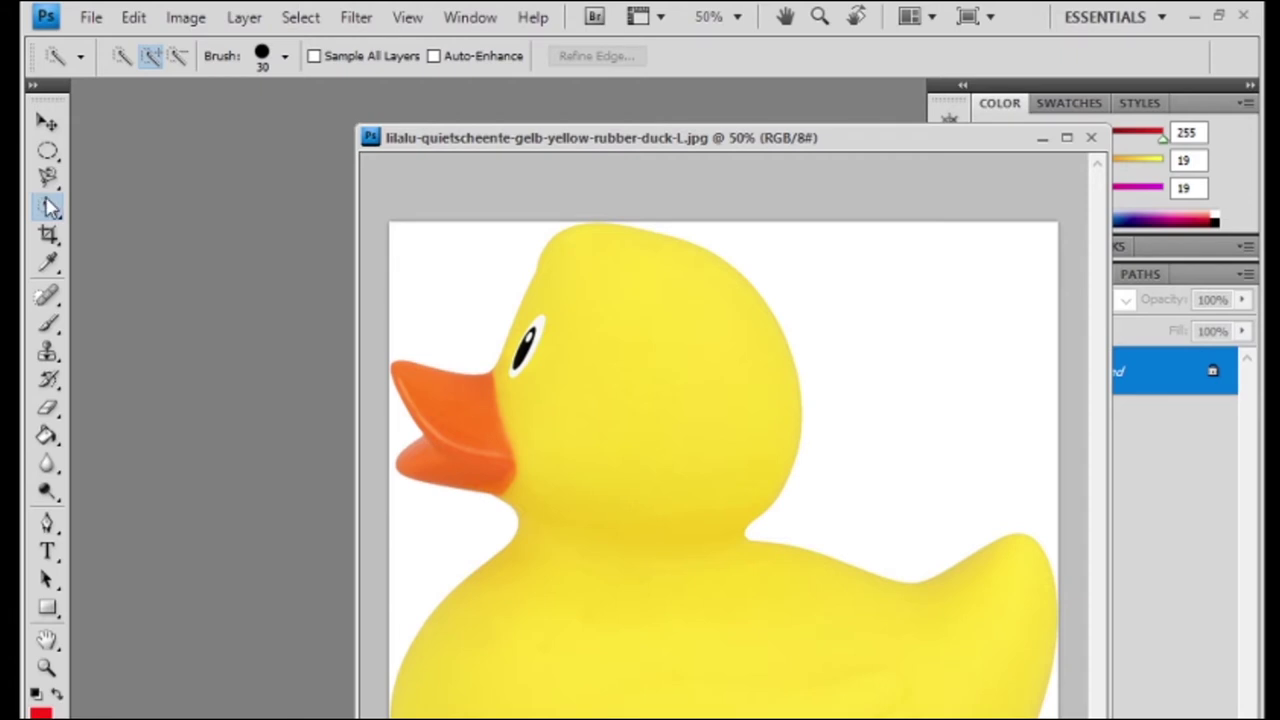
Magic-wand select only the duck's yellow body and open the foreground colour picker.
click(50, 206)
click(140, 228)
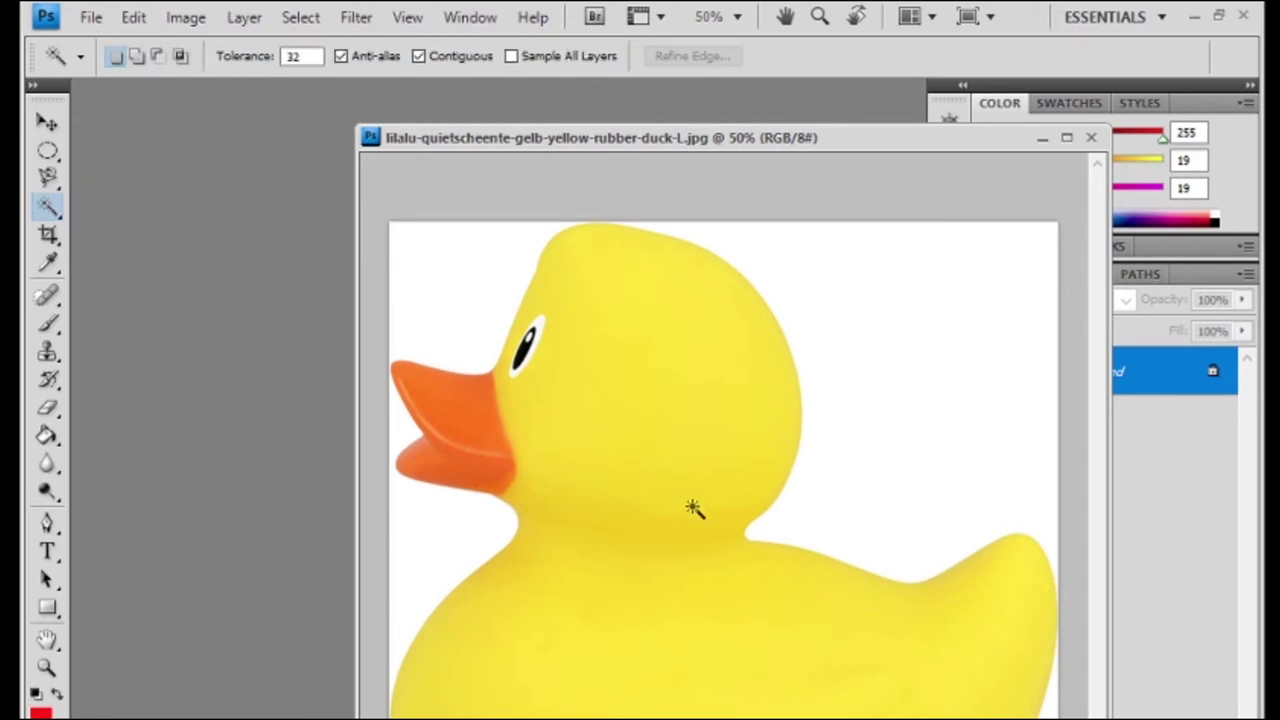
click(983, 674)
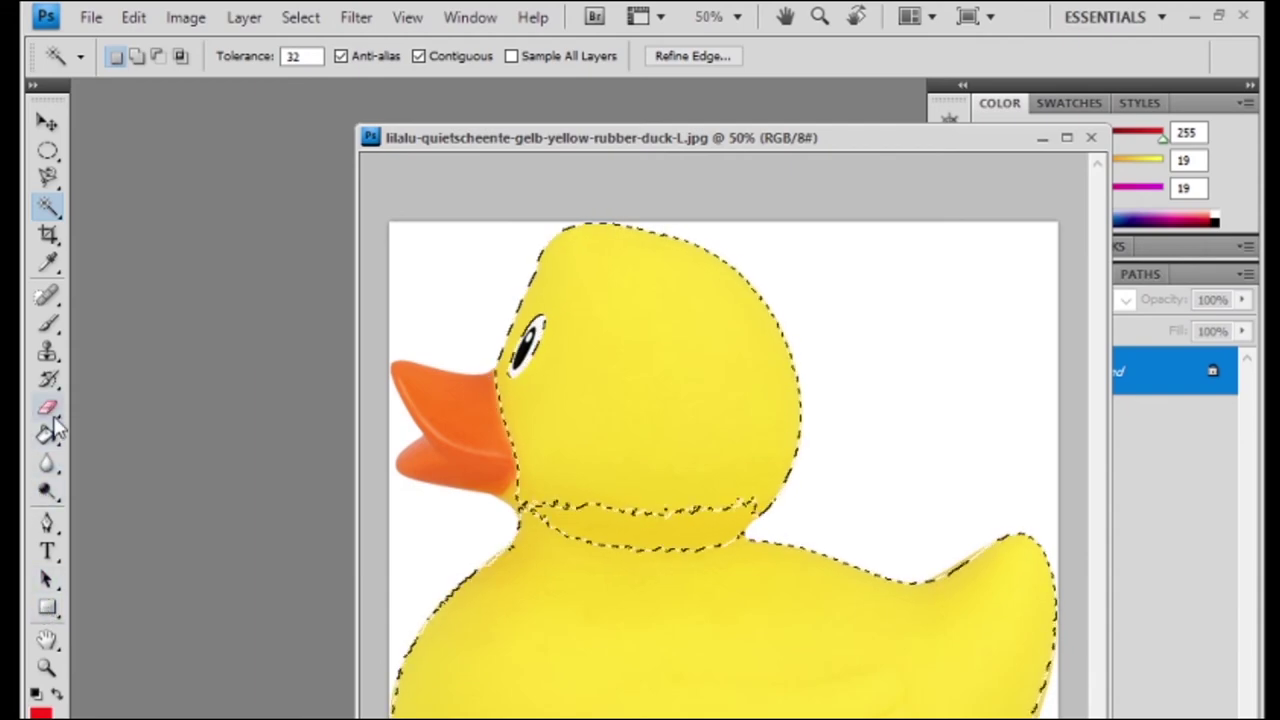
click(40, 712)
Pick dark blue, fill the duck body with the Paint Bucket, then undo the fill.
drag(870, 284, 970, 347)
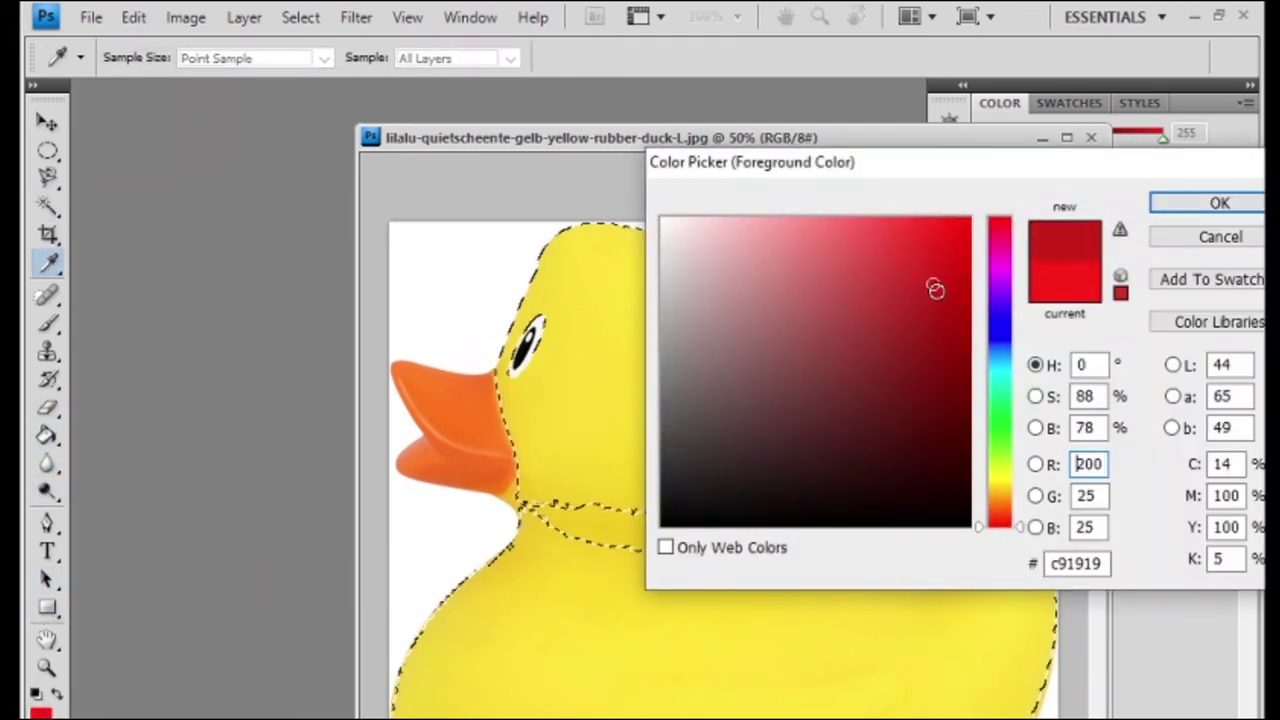
click(1000, 325)
click(1188, 206)
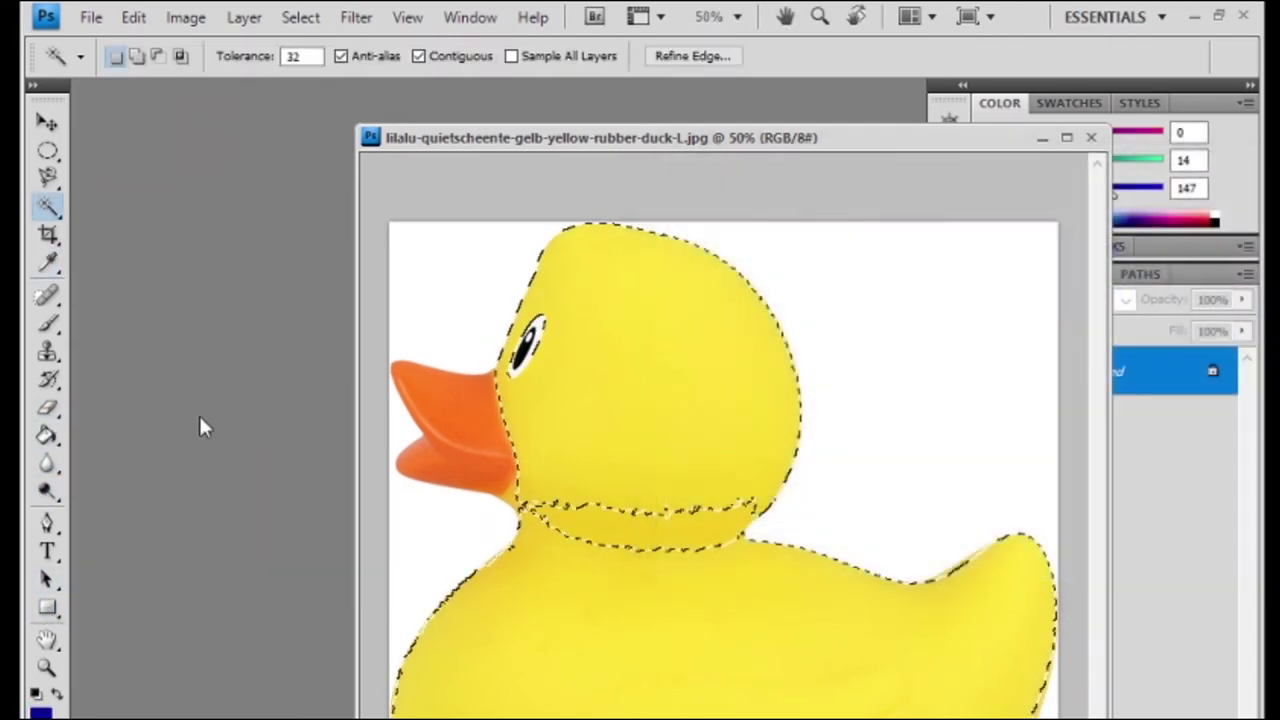
click(47, 436)
click(573, 570)
key(ctrl+z)
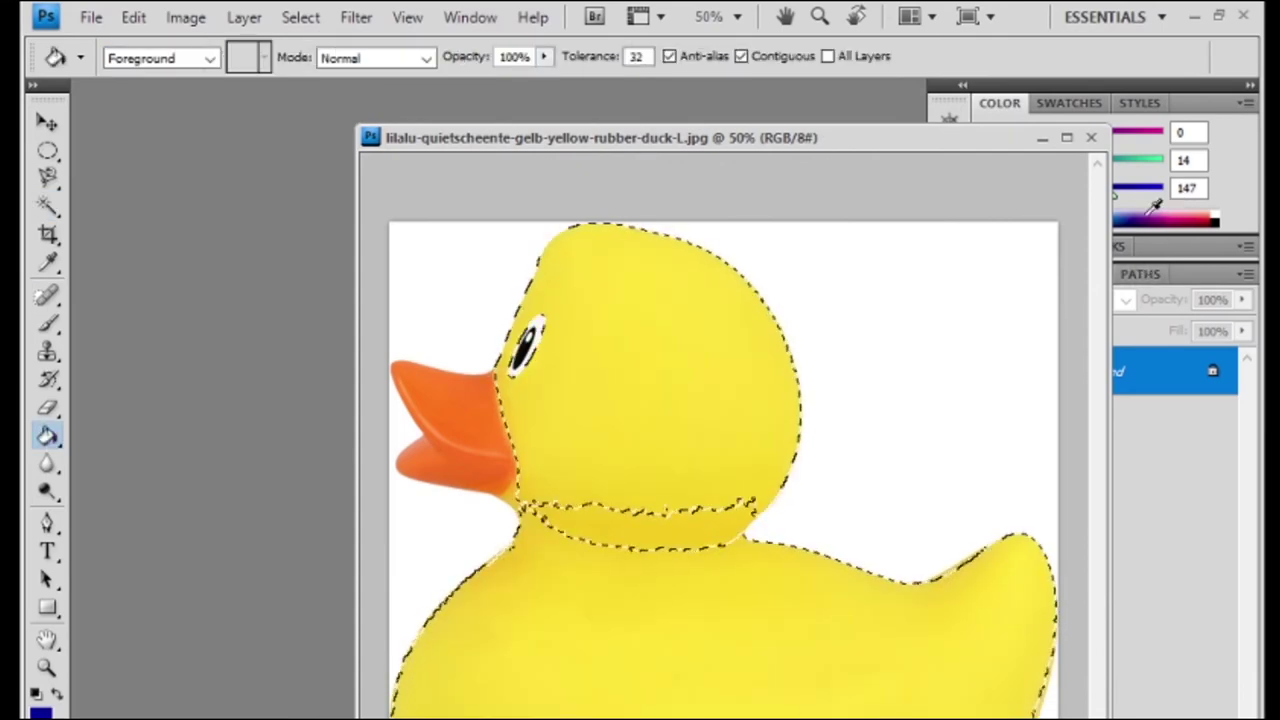
Darken the duck body with a Brightness/Contrast adjustment at −150, then close the document.
mouse_move(865, 148)
mouse_down()
mouse_move(675, 115)
mouse_move(680, 90)
mouse_up()
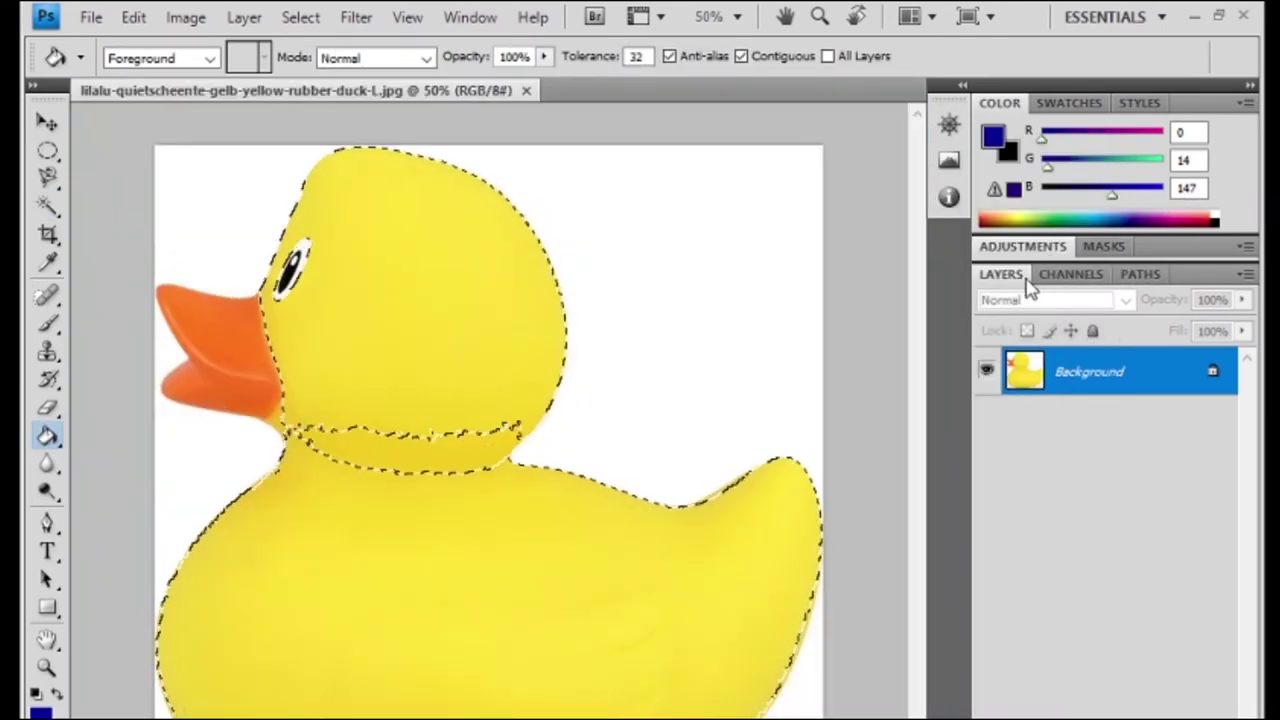
click(1060, 277)
click(1001, 274)
click(1022, 246)
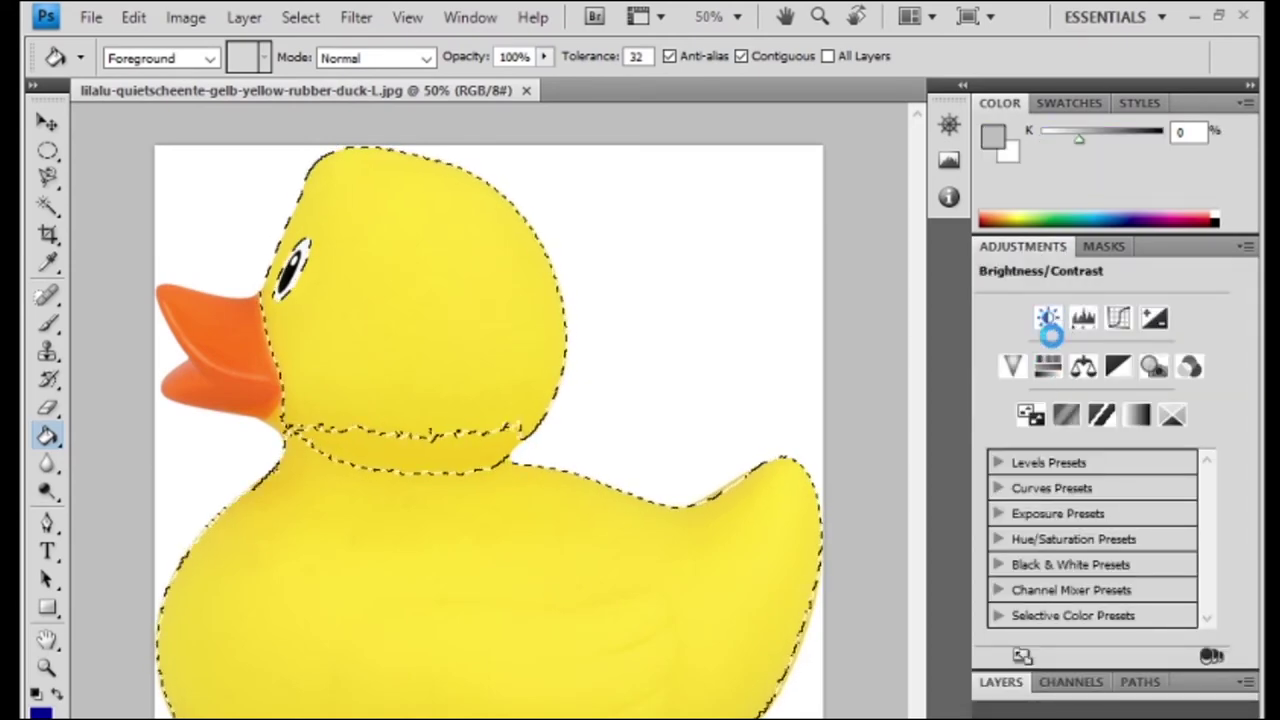
click(1047, 318)
mouse_move(1101, 340)
mouse_down()
mouse_move(1050, 336)
mouse_move(1122, 336)
mouse_move(958, 342)
mouse_up()
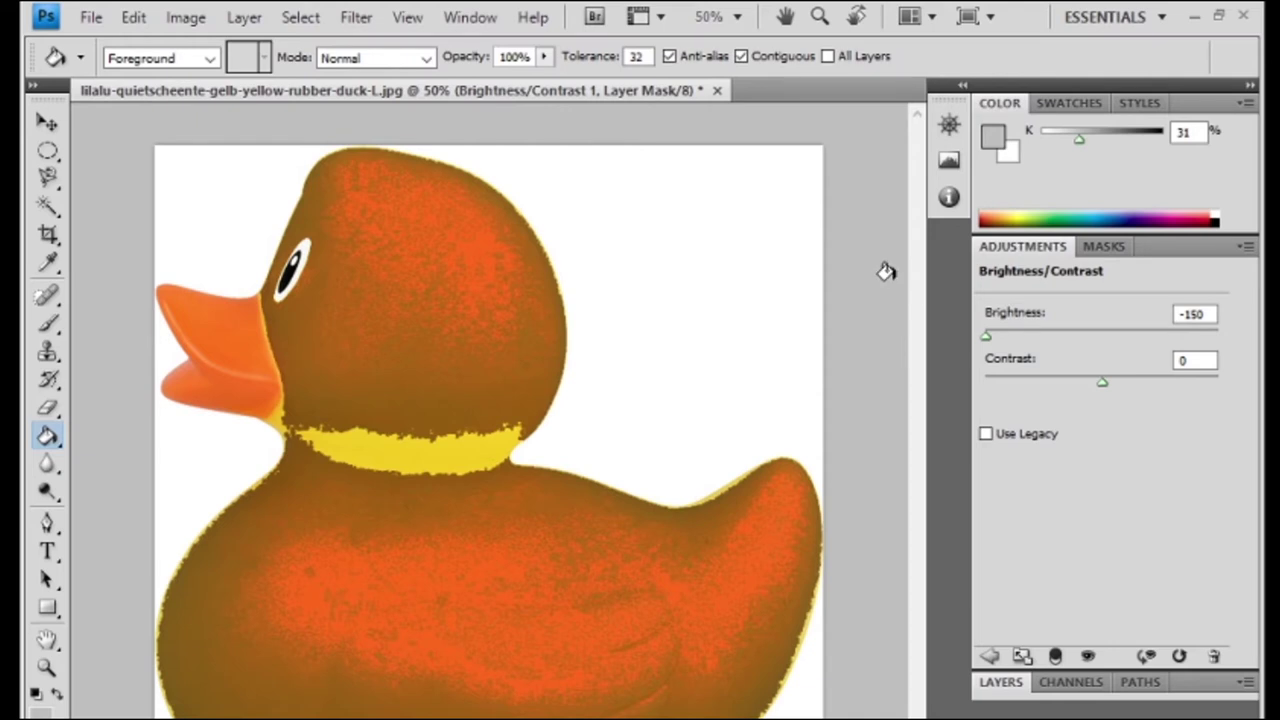
click(717, 90)
click(48, 234)
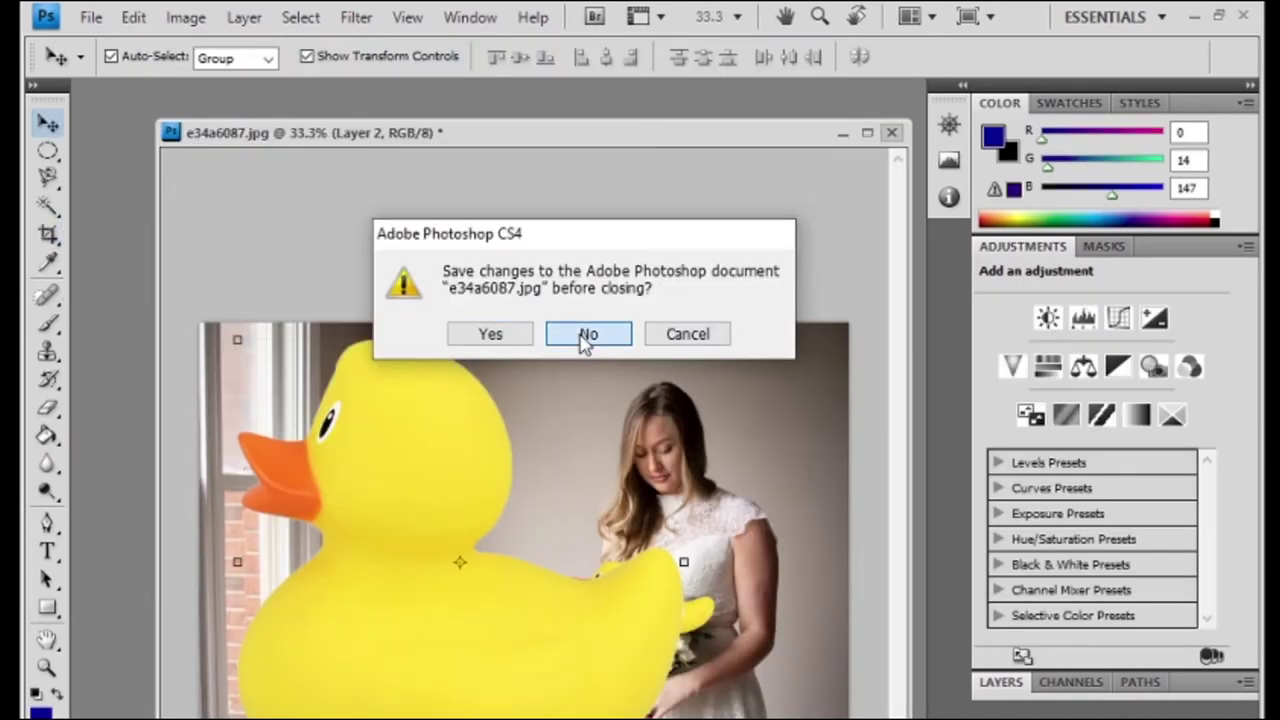
Discard the duck changes and open the e34a6087 bride photo.
click(578, 337)
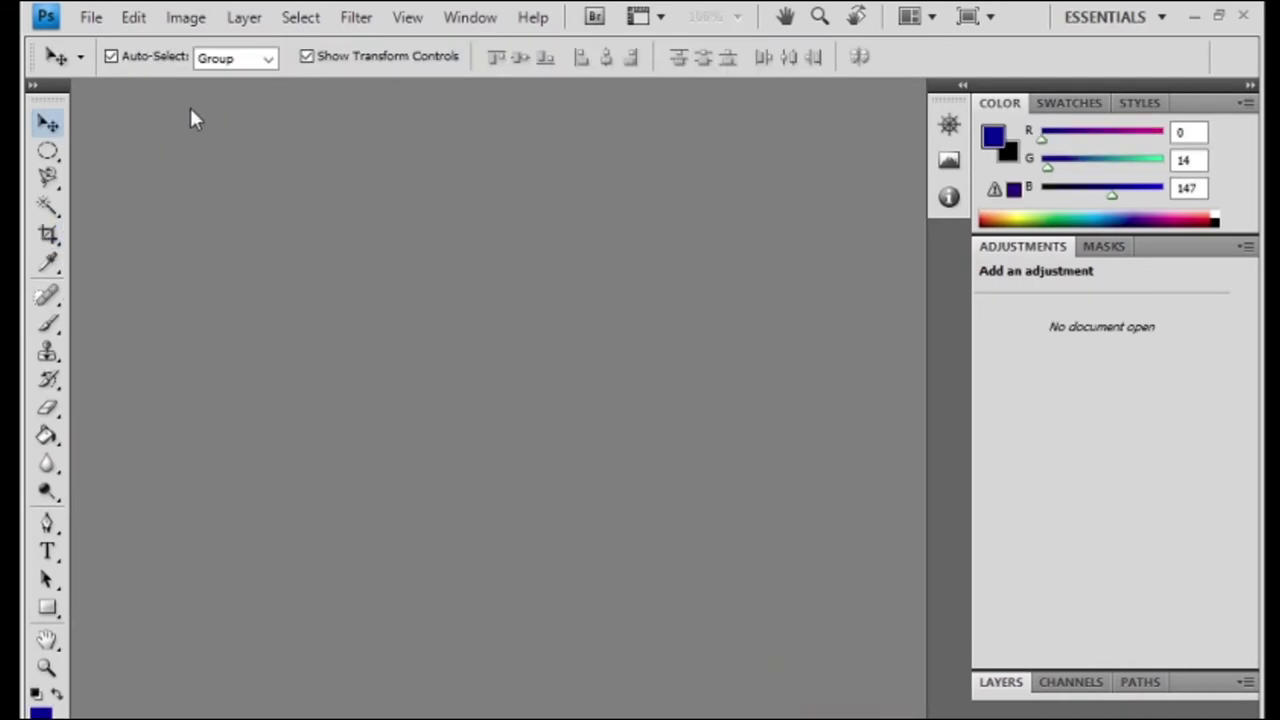
double_click(341, 279)
scroll(806, 340, down, 3)
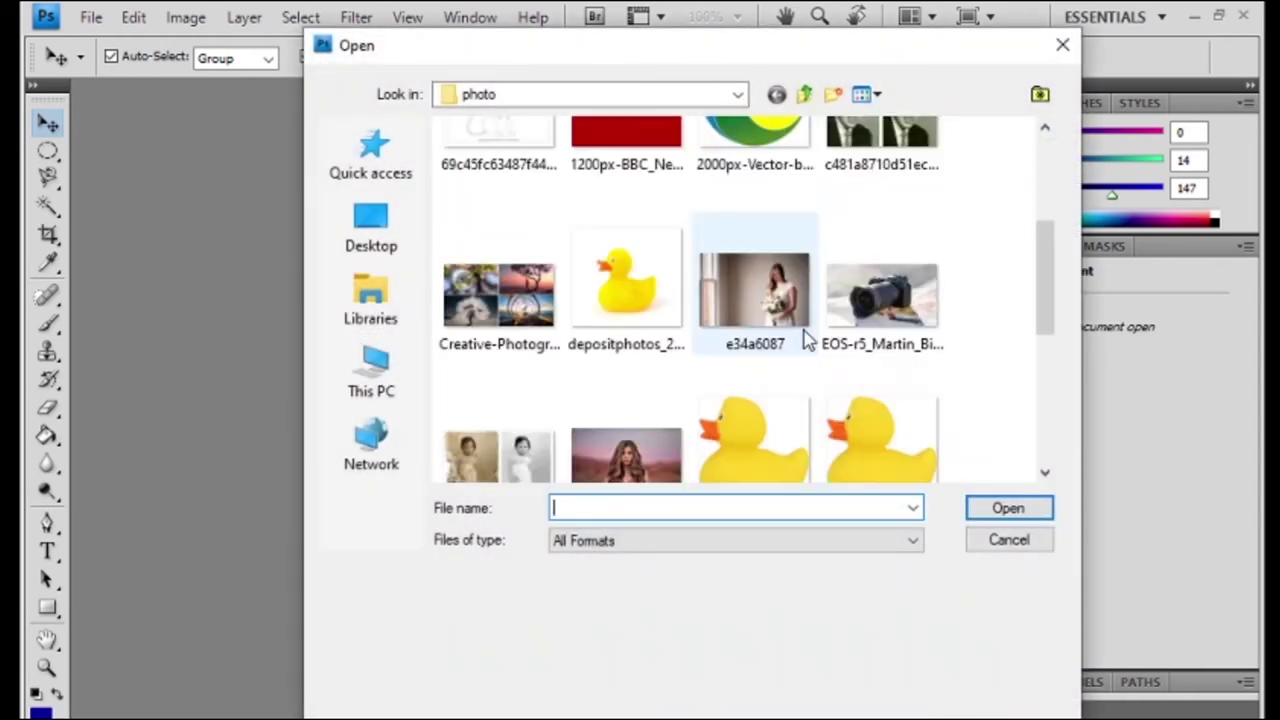
click(790, 355)
click(983, 507)
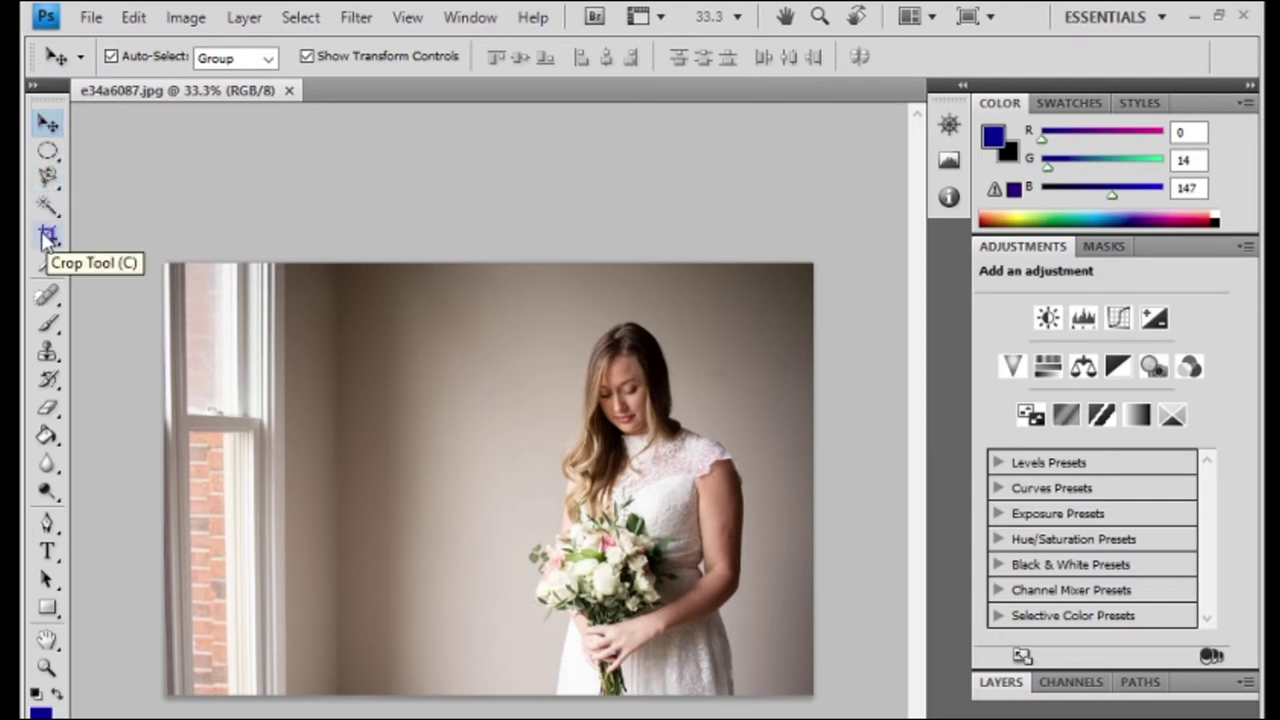
Crop the bride photo tightly around the woman and her bouquet.
click(46, 237)
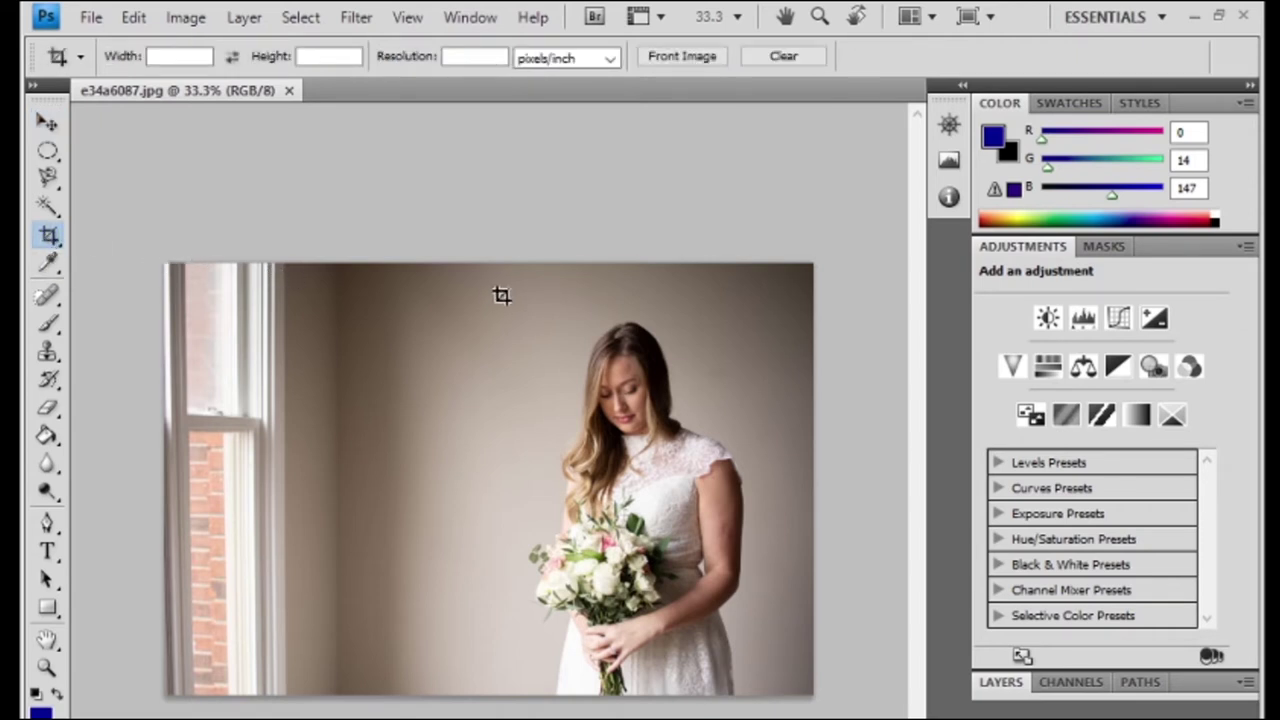
drag(514, 281, 802, 690)
drag(790, 488, 752, 488)
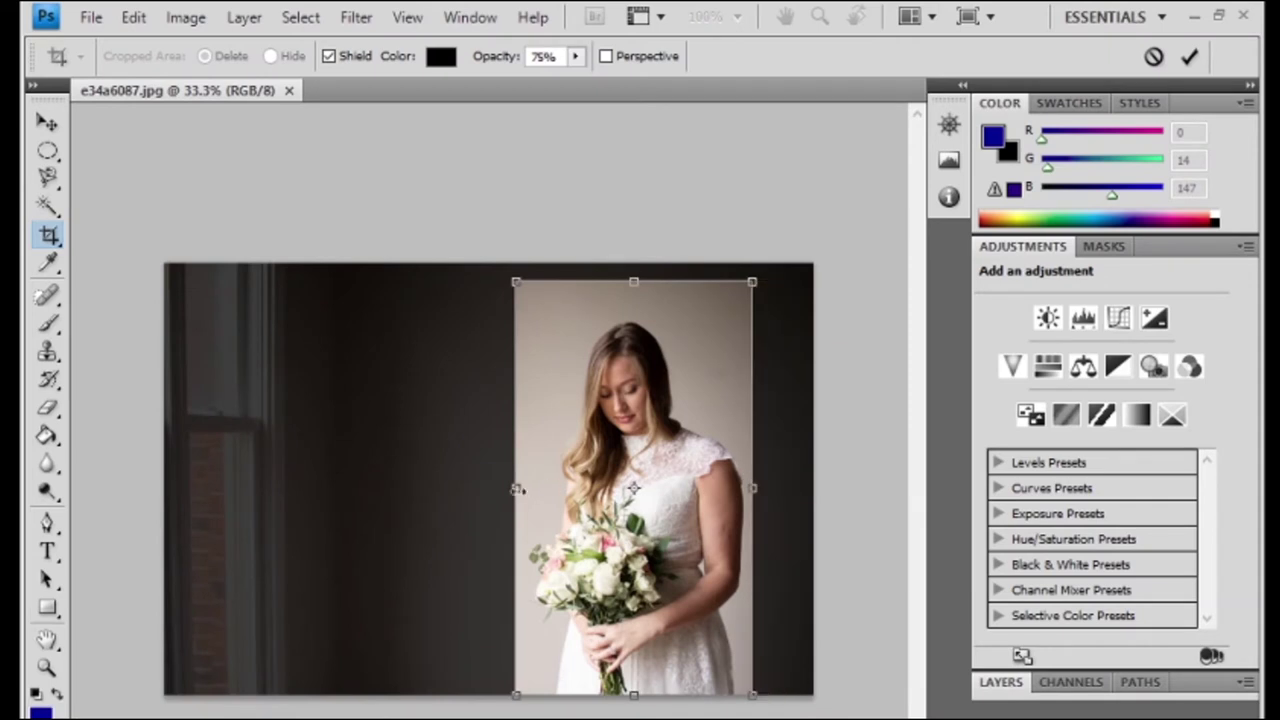
drag(514, 490, 528, 490)
drag(638, 281, 638, 320)
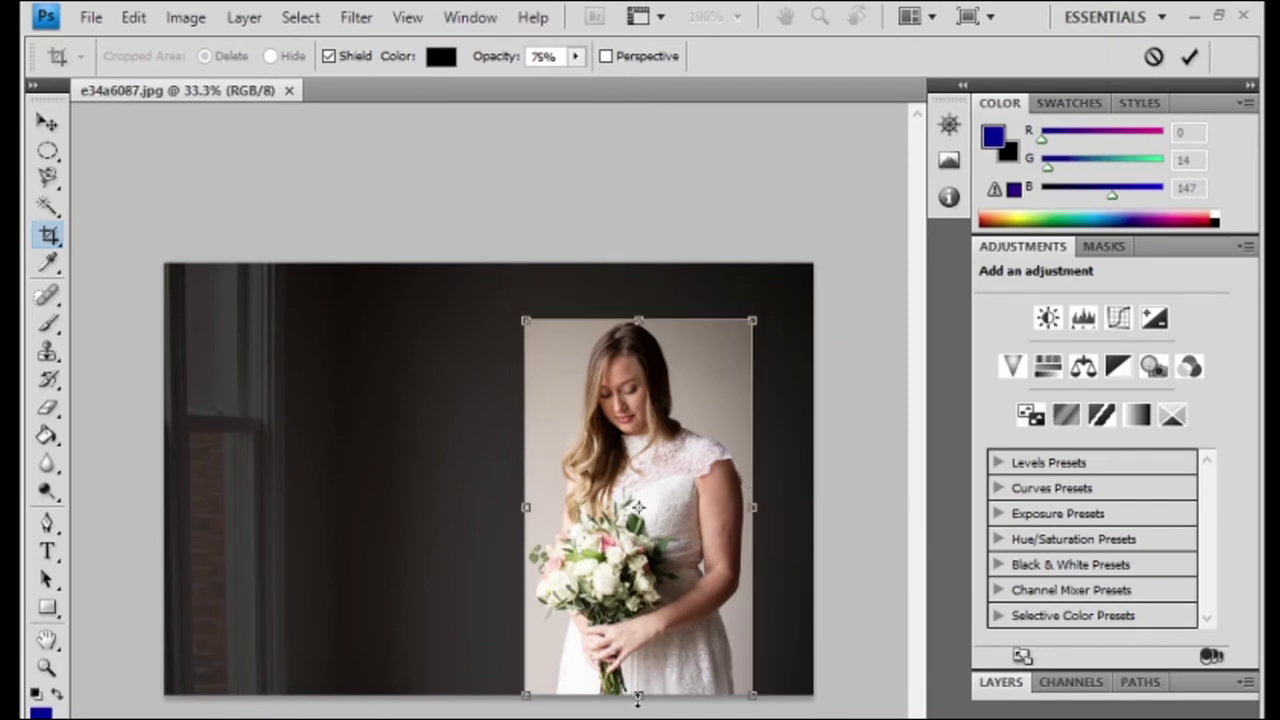
mouse_move(638, 694)
mouse_down()
mouse_move(640, 677)
mouse_move(632, 685)
mouse_up()
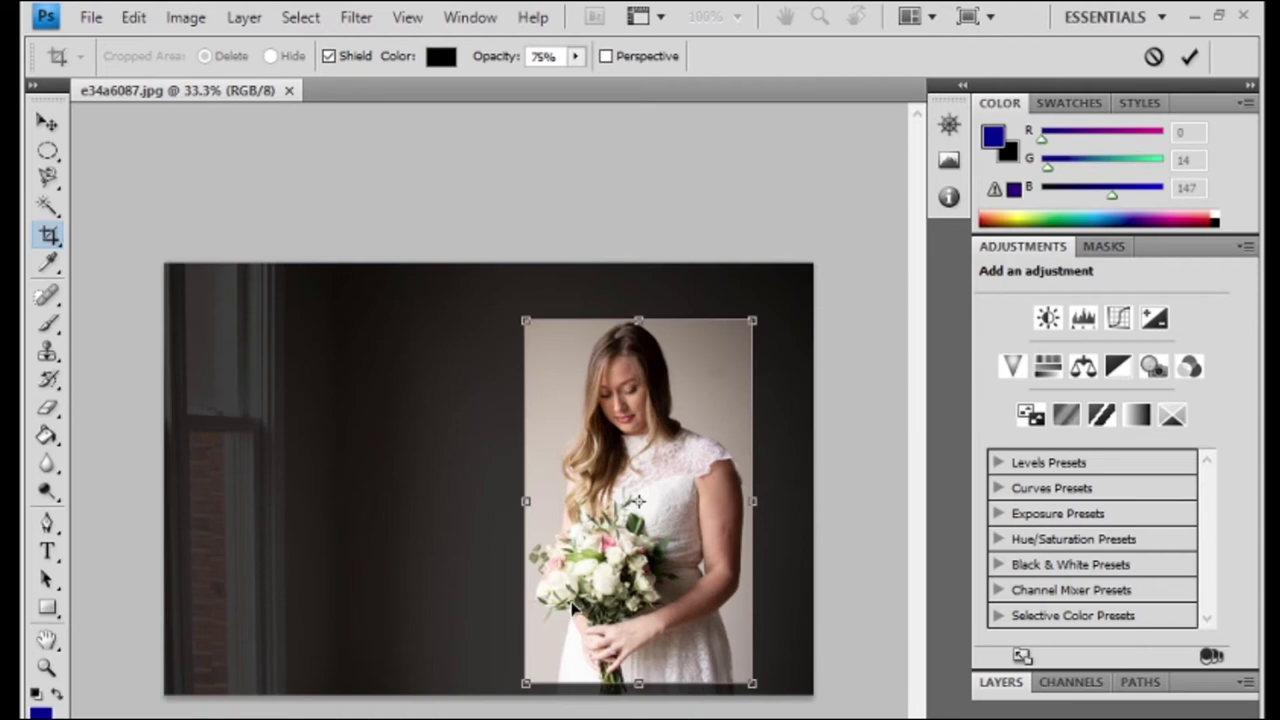
key(Return)
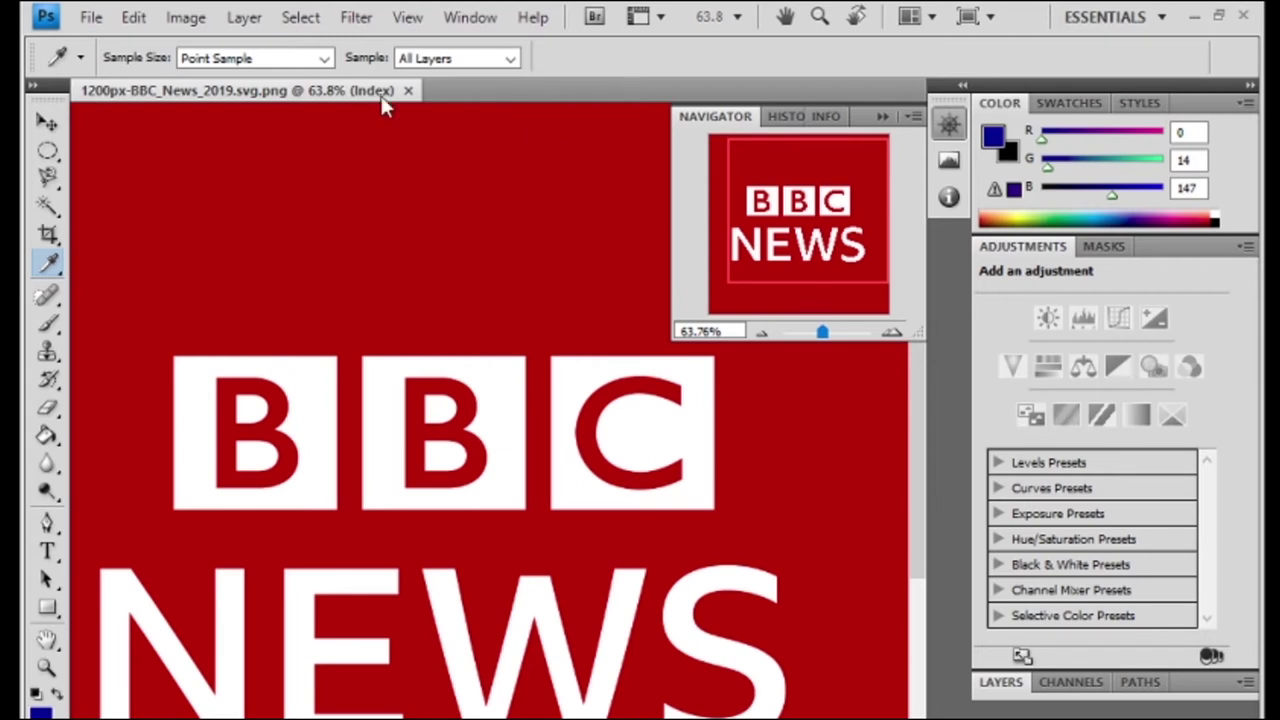
Measure the first BBC letter square's width and height with the Ruler, then switch to Note.
right_click(50, 264)
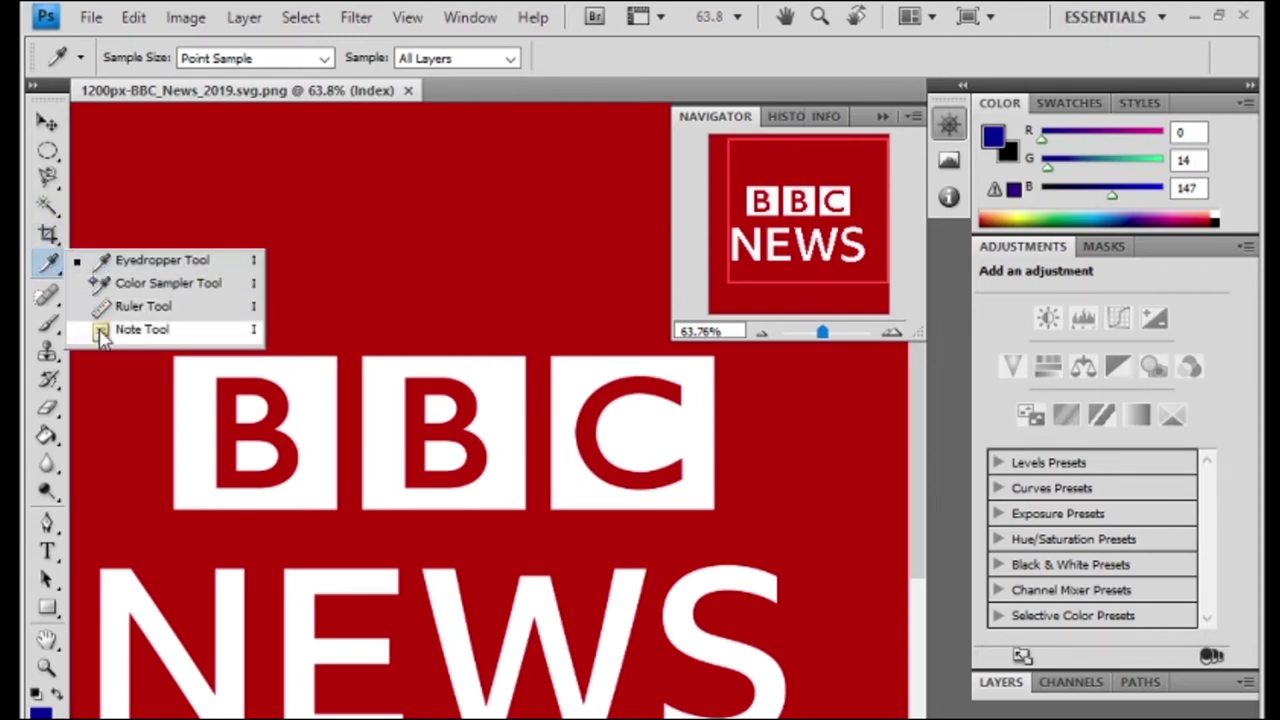
click(150, 312)
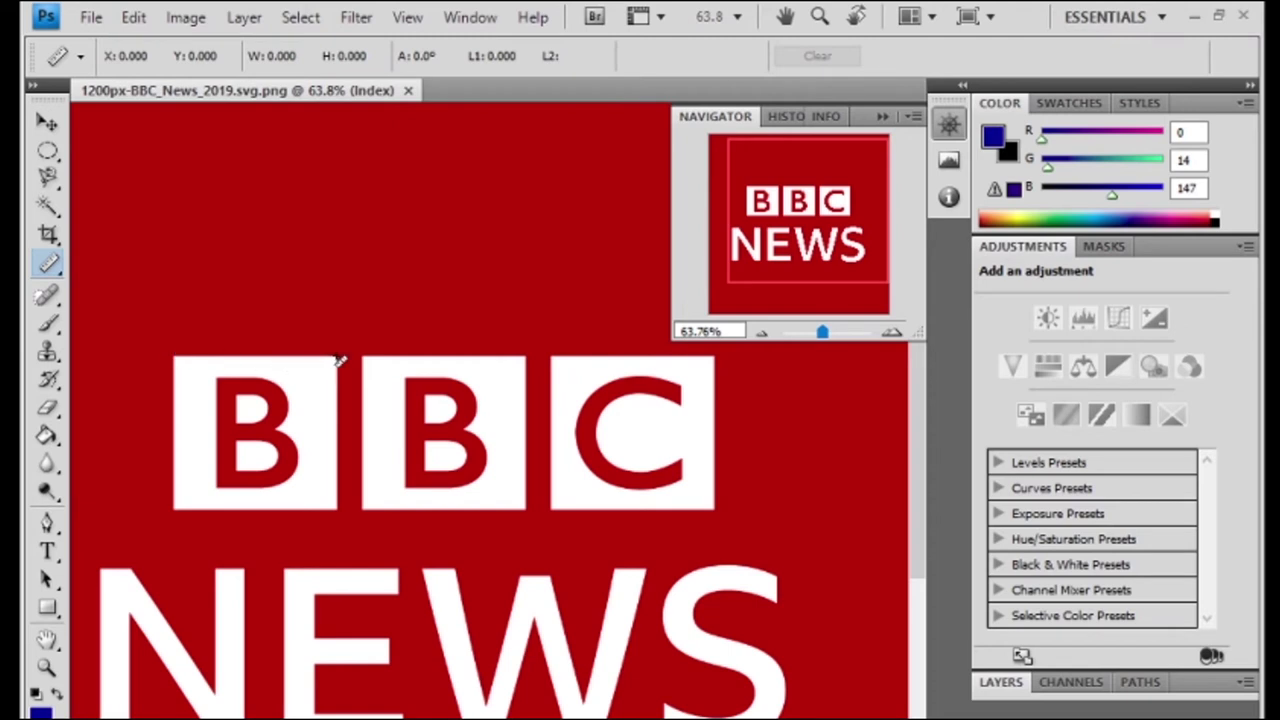
drag(339, 357, 169, 359)
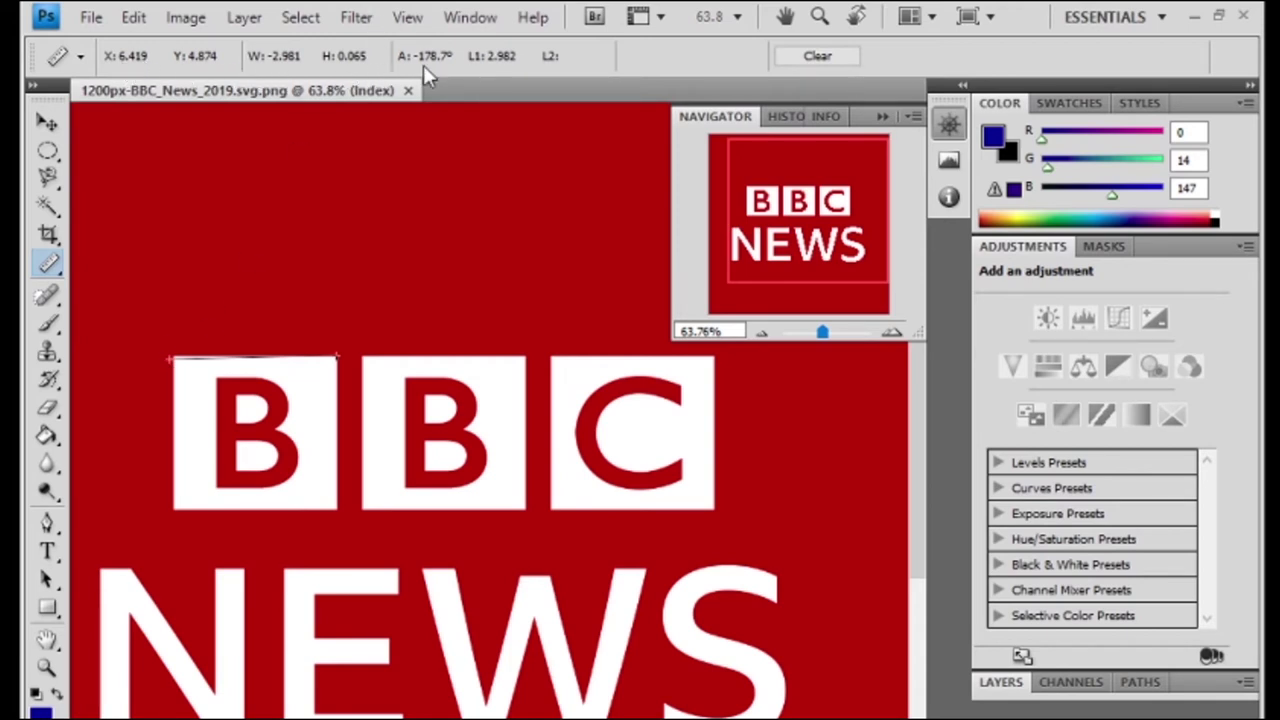
drag(343, 517, 341, 356)
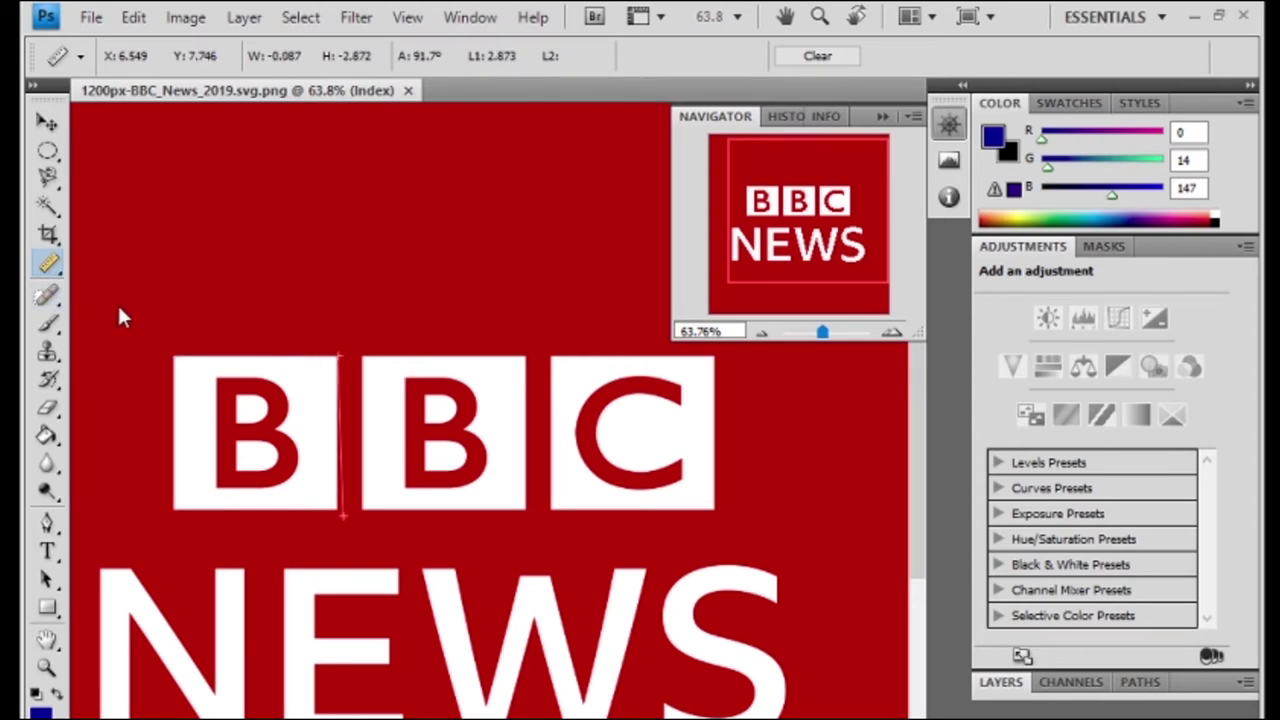
right_click(47, 263)
click(142, 329)
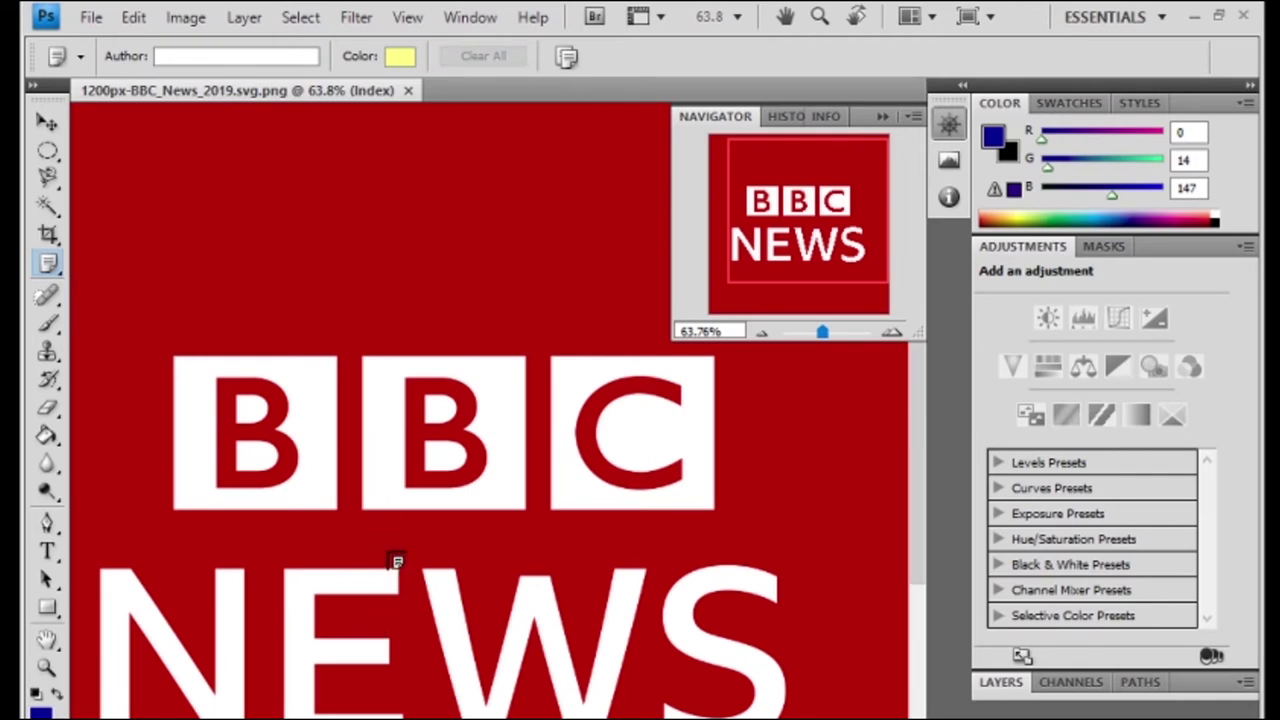
Add a note beside the NEWS word containing the text 'fgjbxmcbcxmj'.
drag(818, 176, 814, 186)
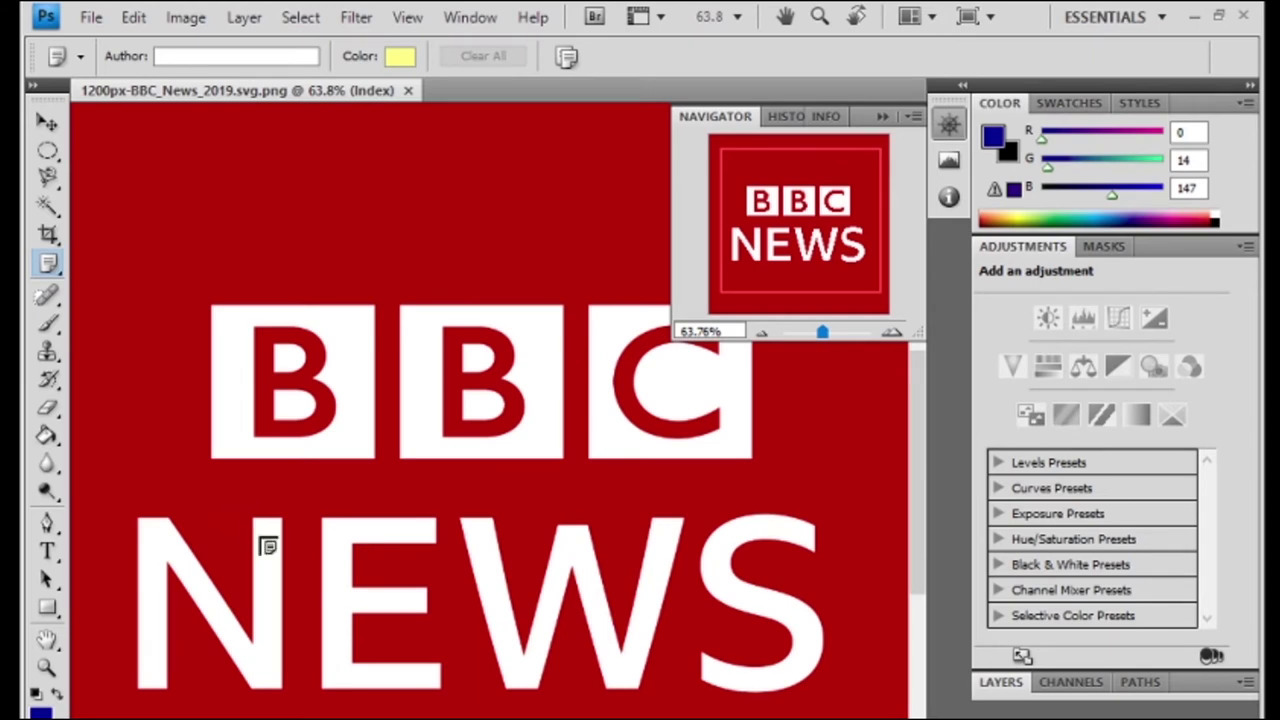
click(220, 502)
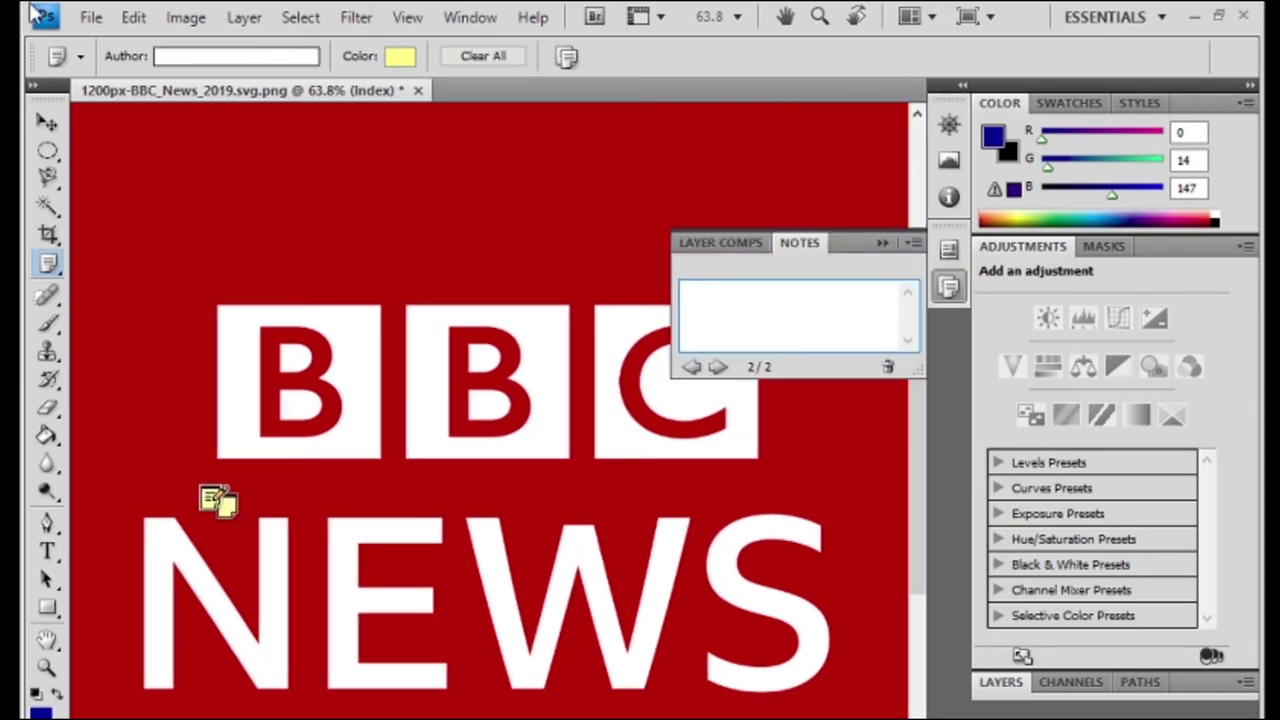
text(fgjbxm)
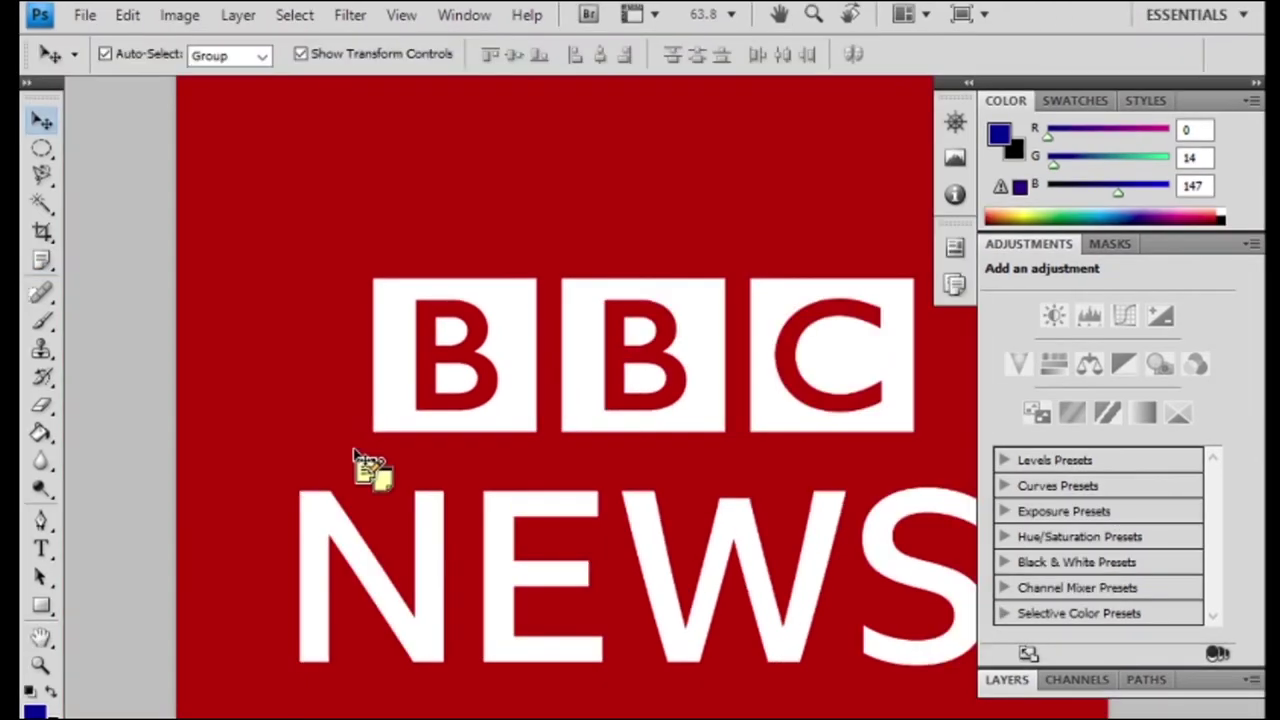
text(cbcxmj)
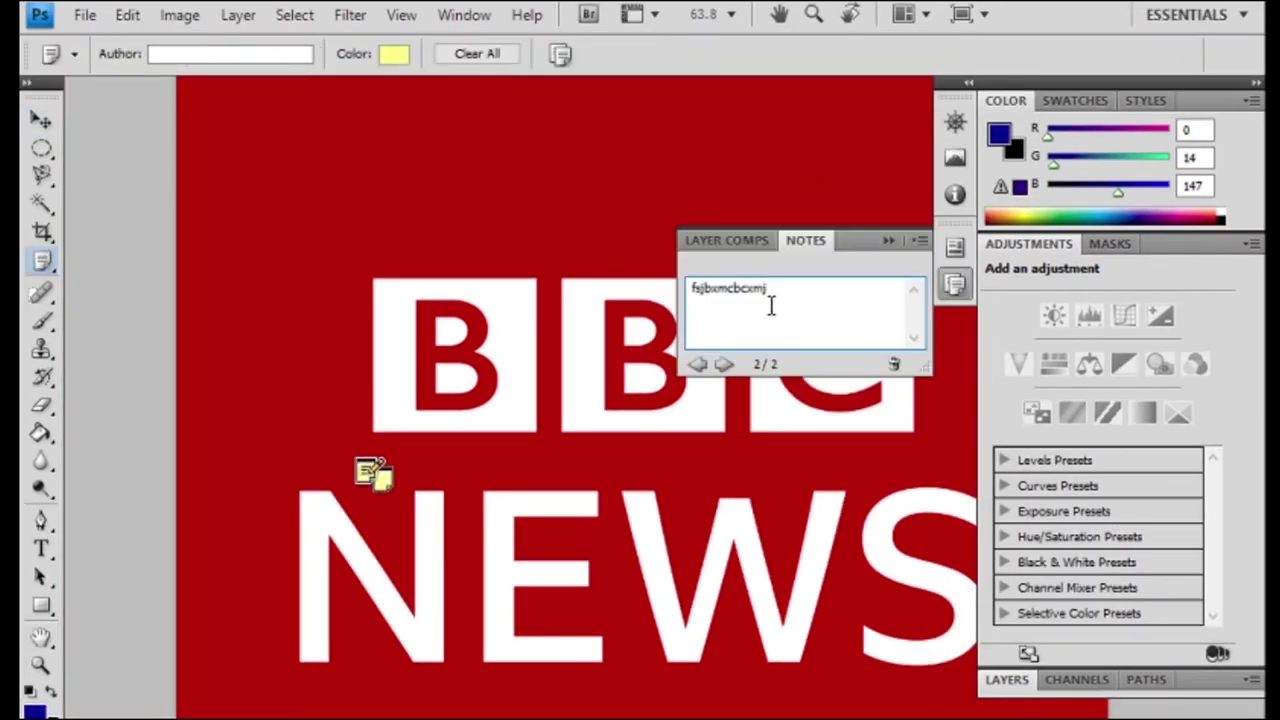
Select the note text, show the Layer Comps panel, and open the sampling and measuring tools flyout.
double_click(768, 300)
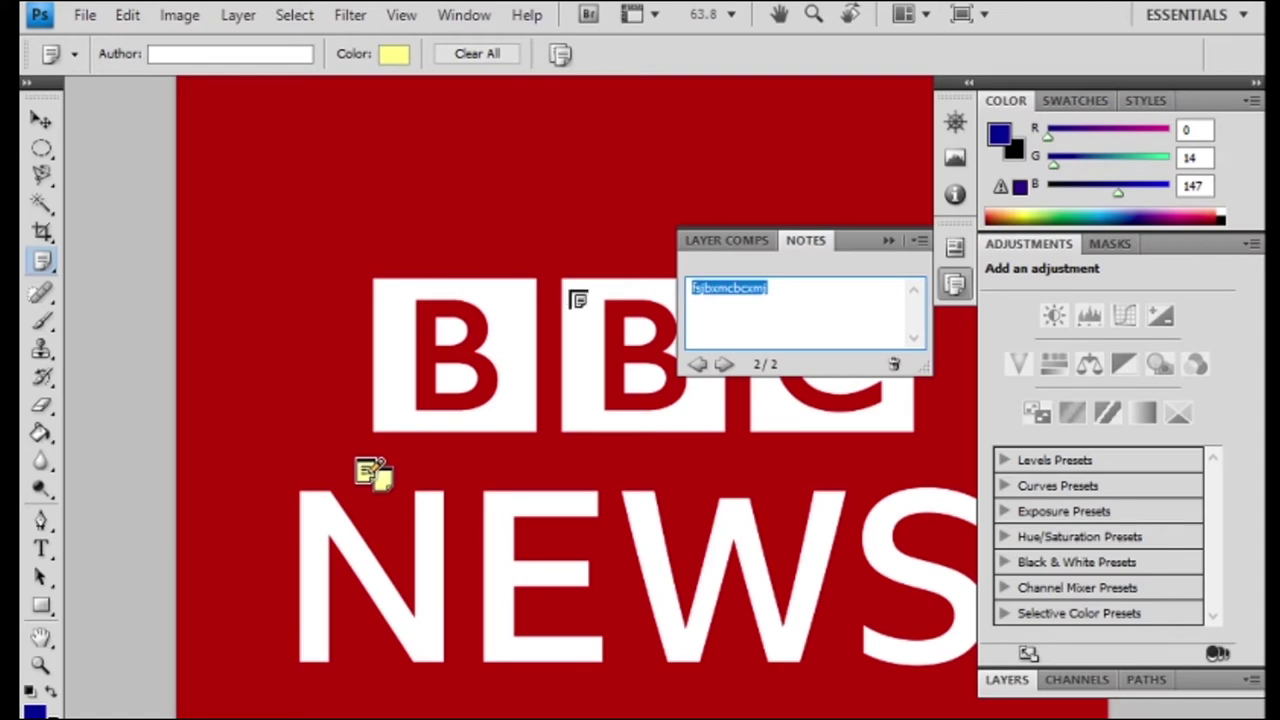
click(735, 241)
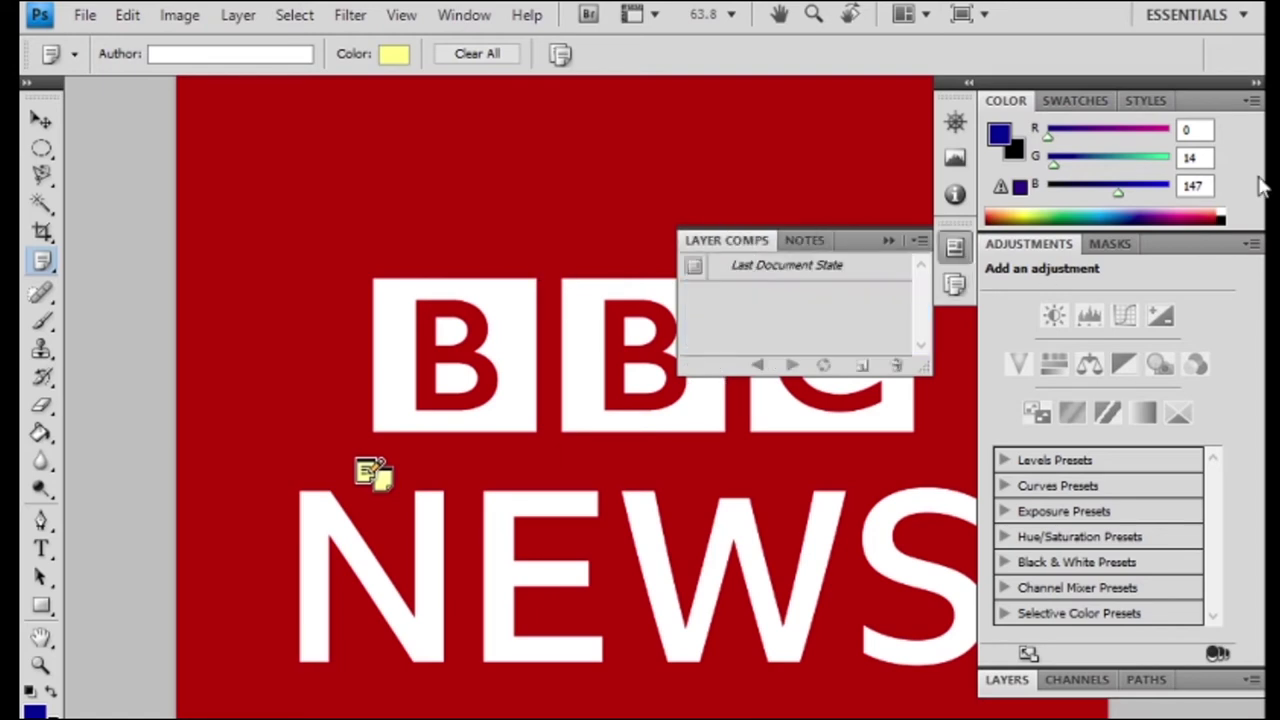
drag(43, 262, 113, 310)
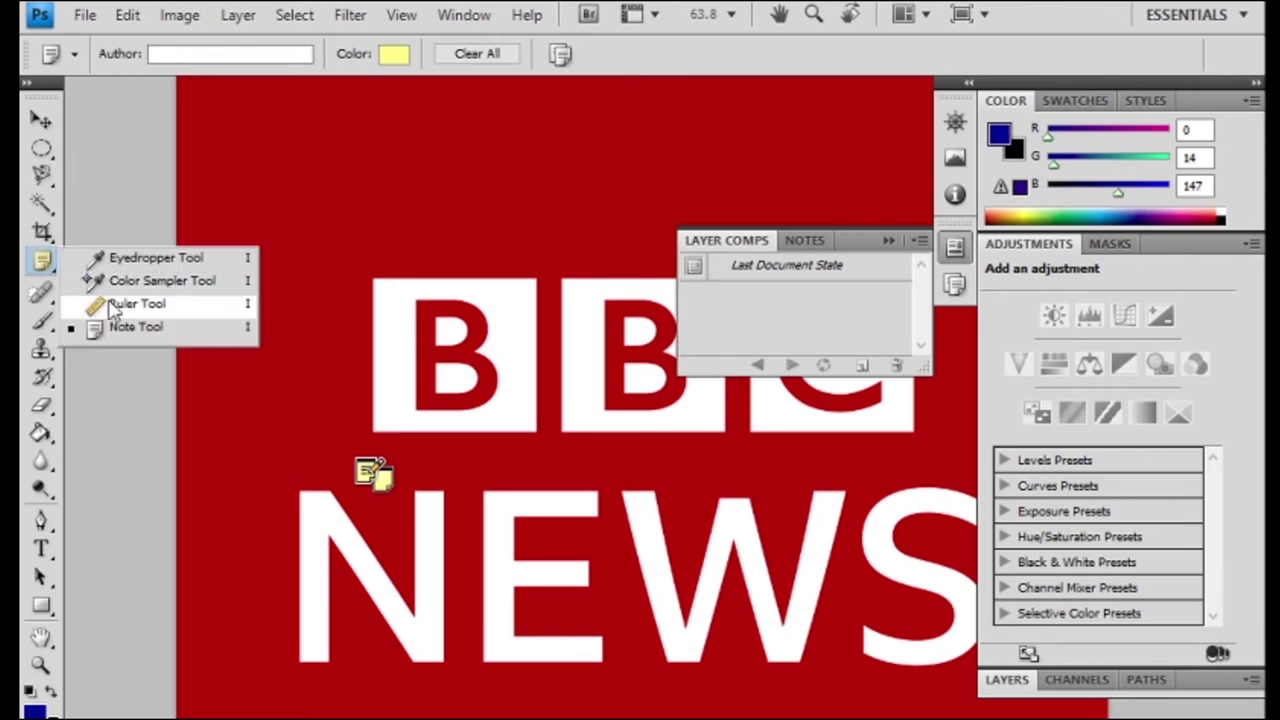
Choose the Eyedropper, open the foreground Color Picker, and set green and blue to 0.
click(170, 262)
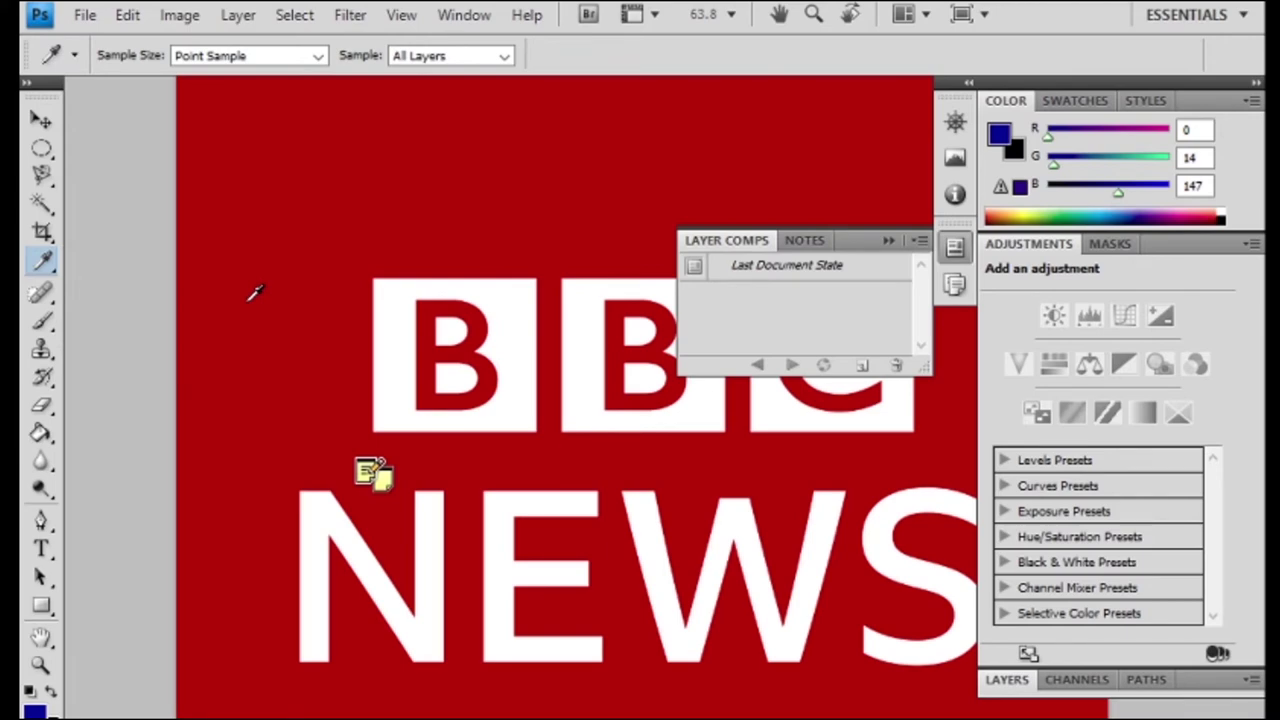
click(33, 710)
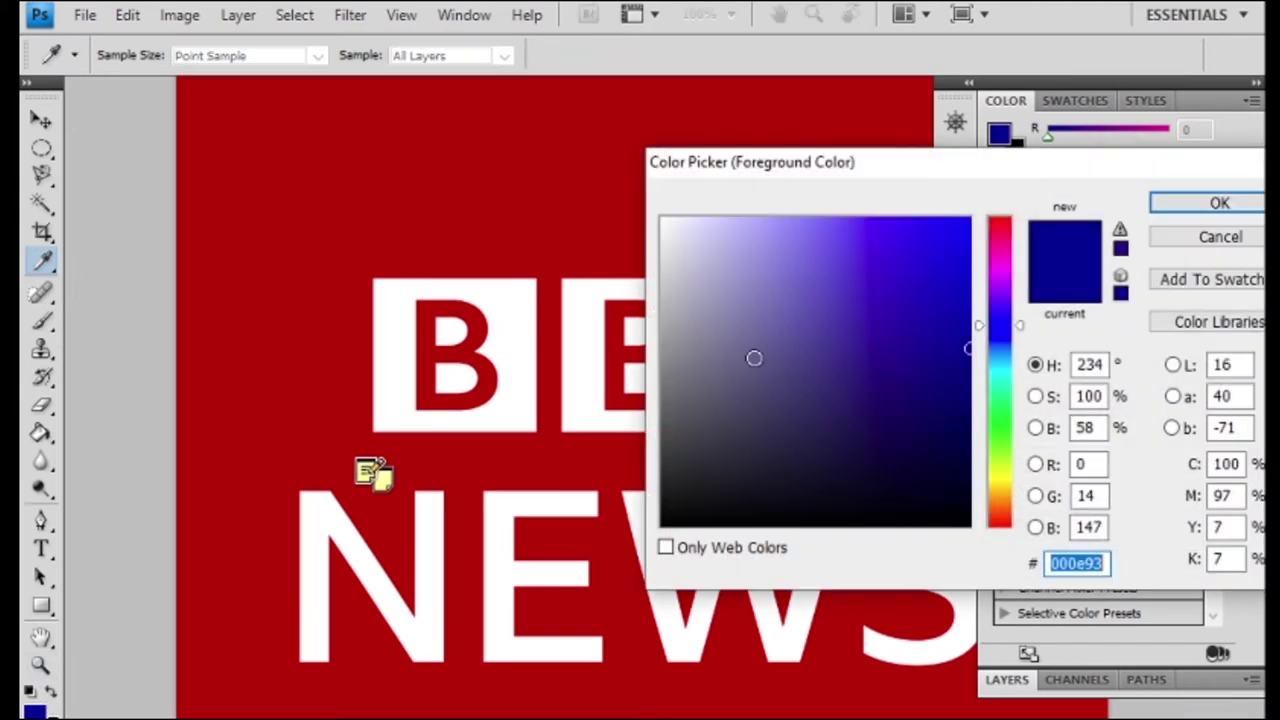
click(1088, 465)
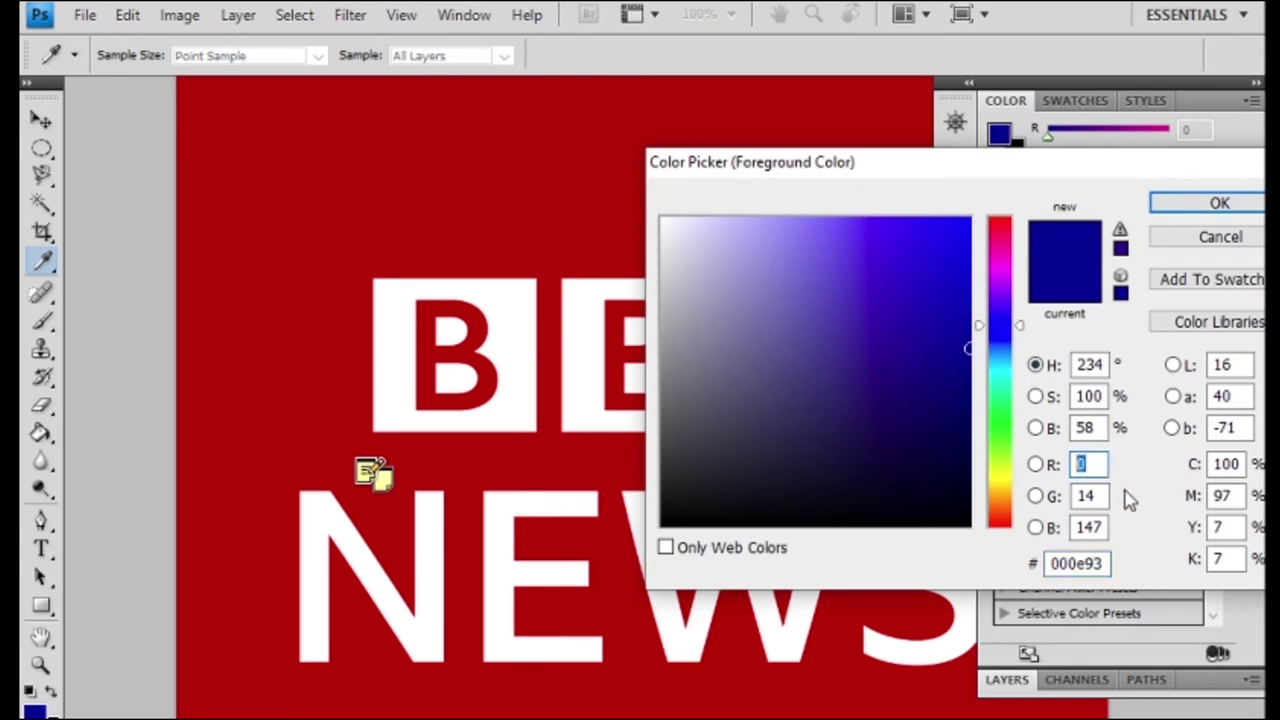
click(1088, 496)
text(0)
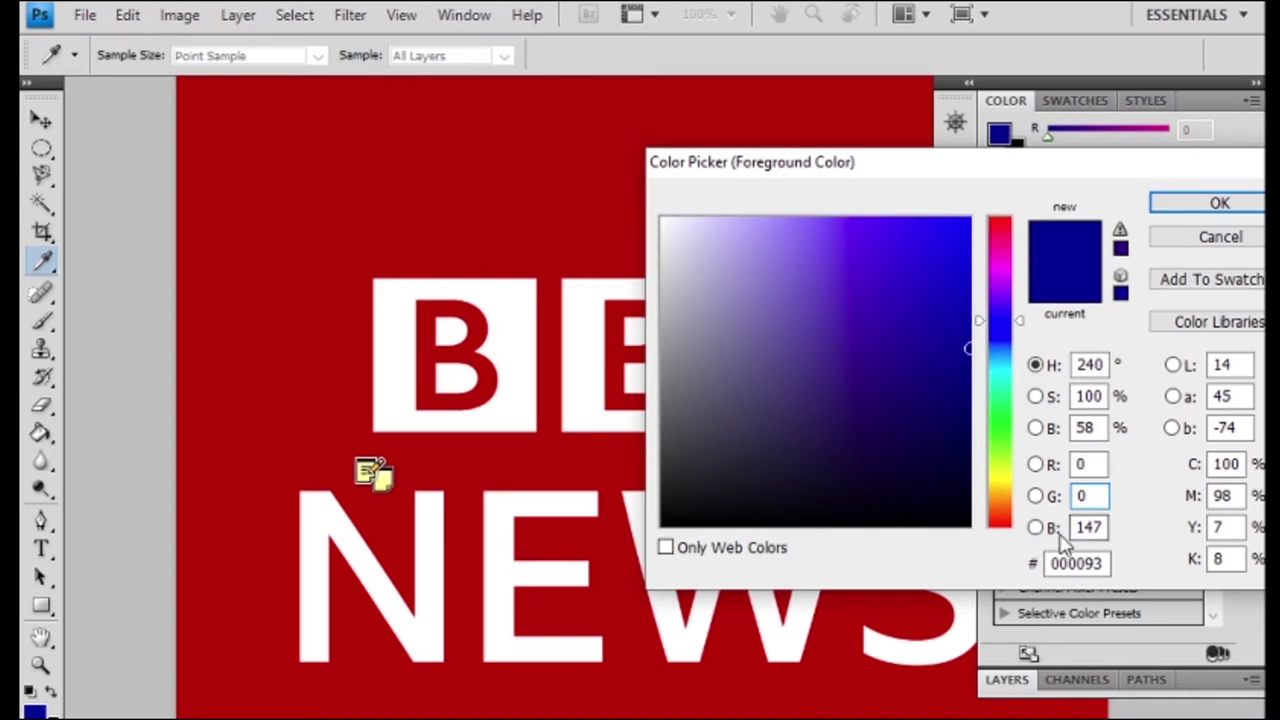
click(1090, 527)
text(00)
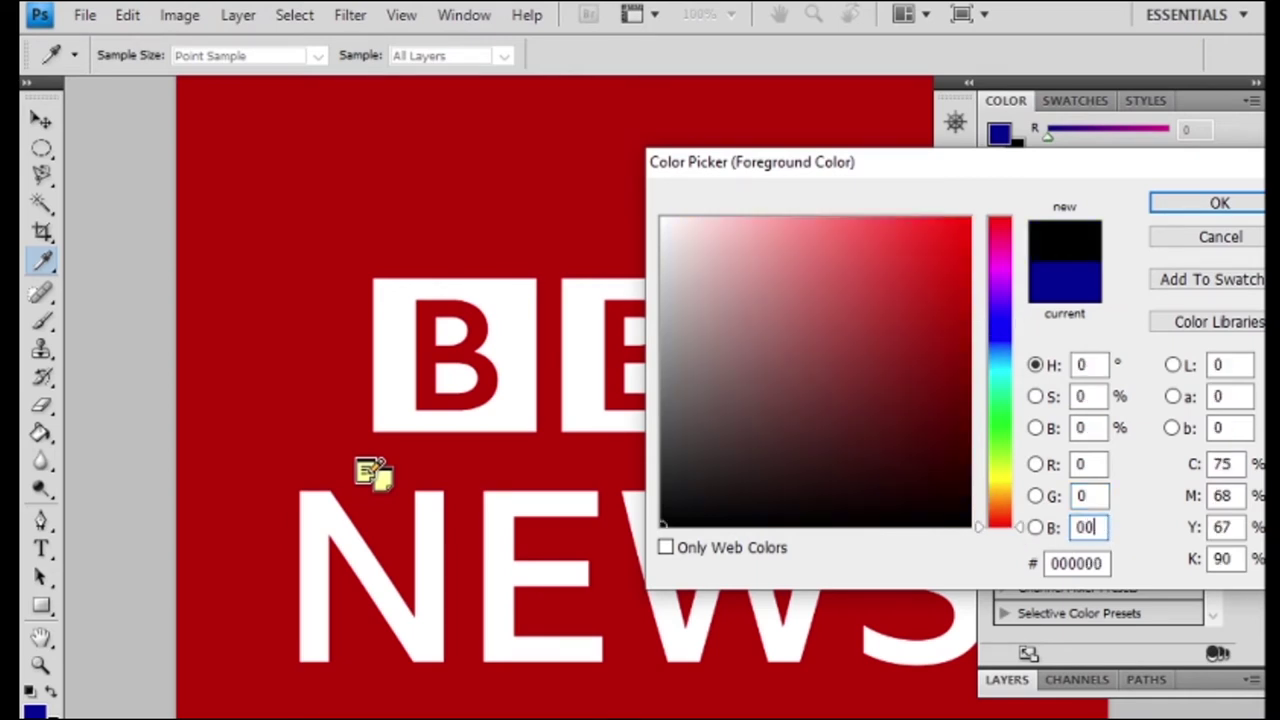
Set red to 255, sample the logo's red, then make the new colour white ffffff.
click(1092, 464)
text(255)
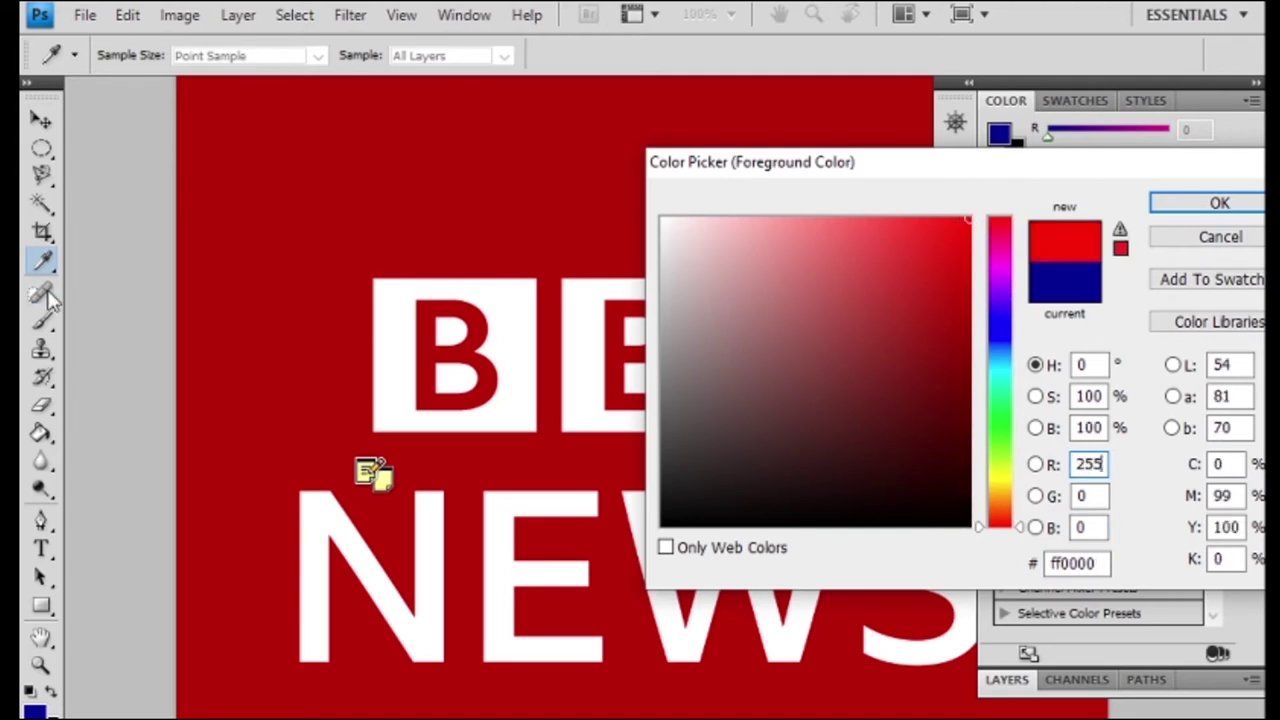
click(268, 332)
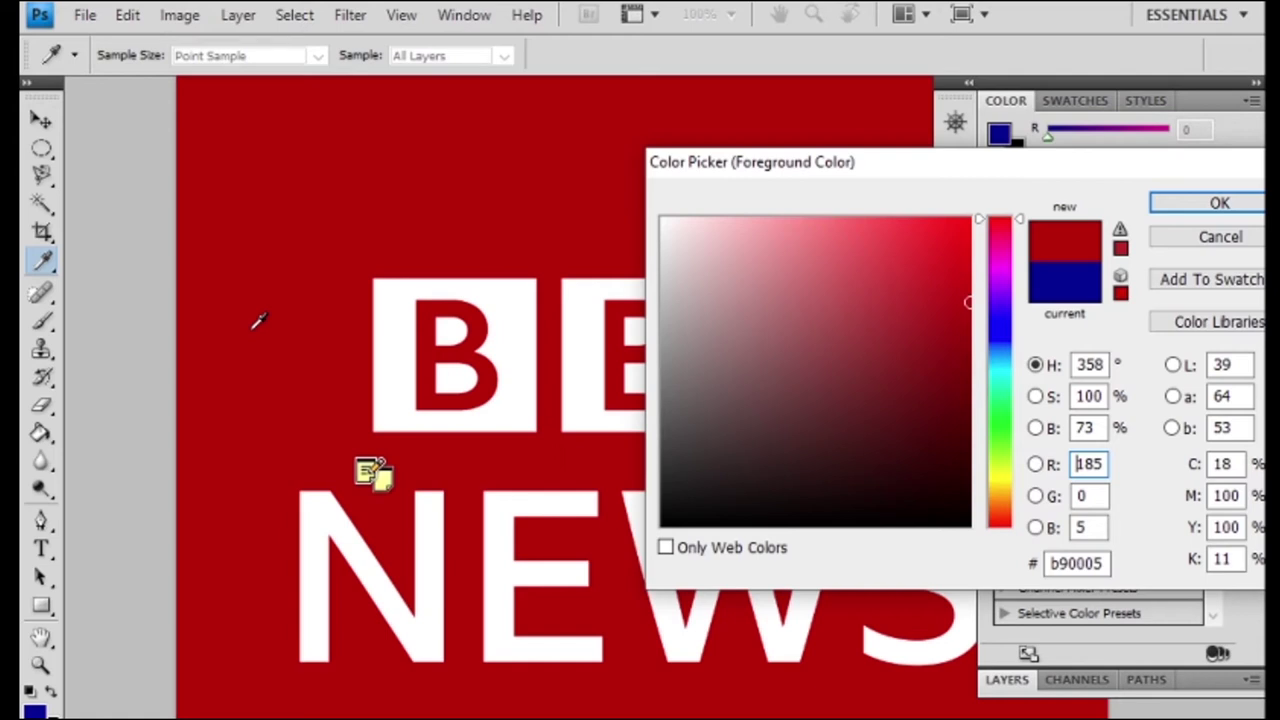
click(400, 346)
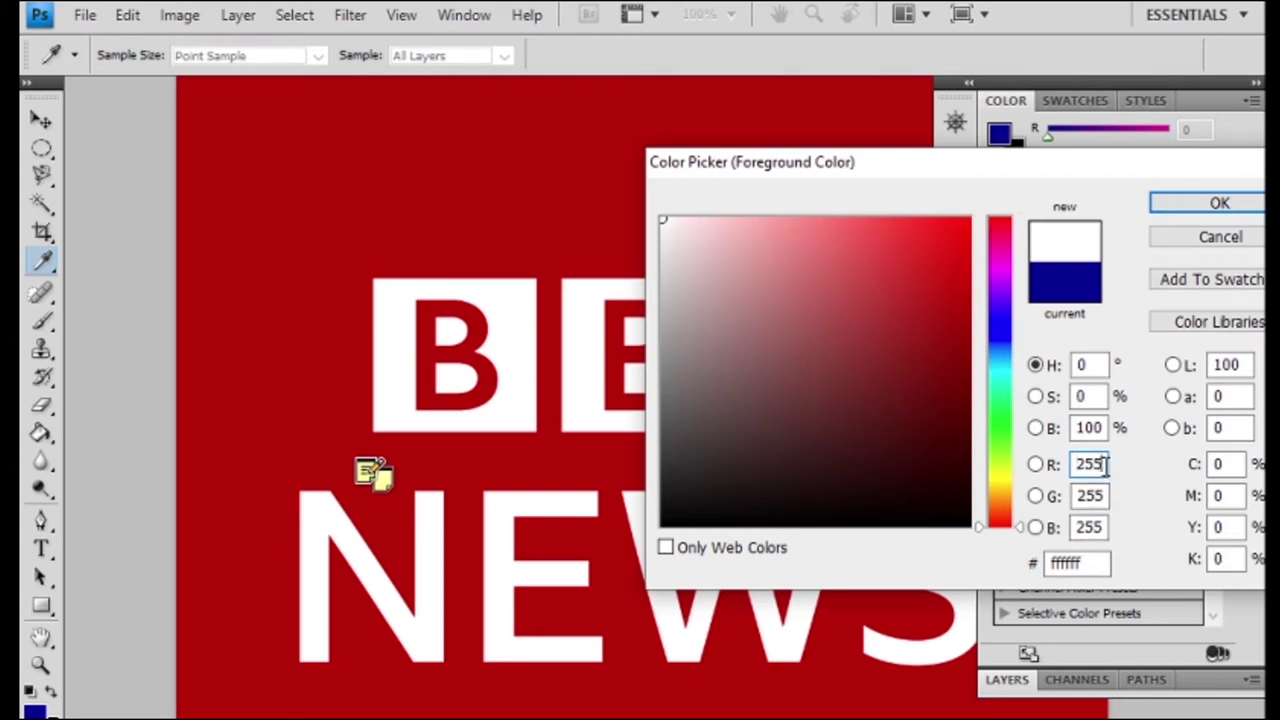
Try various RGB values in the Color Picker: 0, 0, 10, then red 50, 75, 90.
double_click(1103, 465)
text(0)
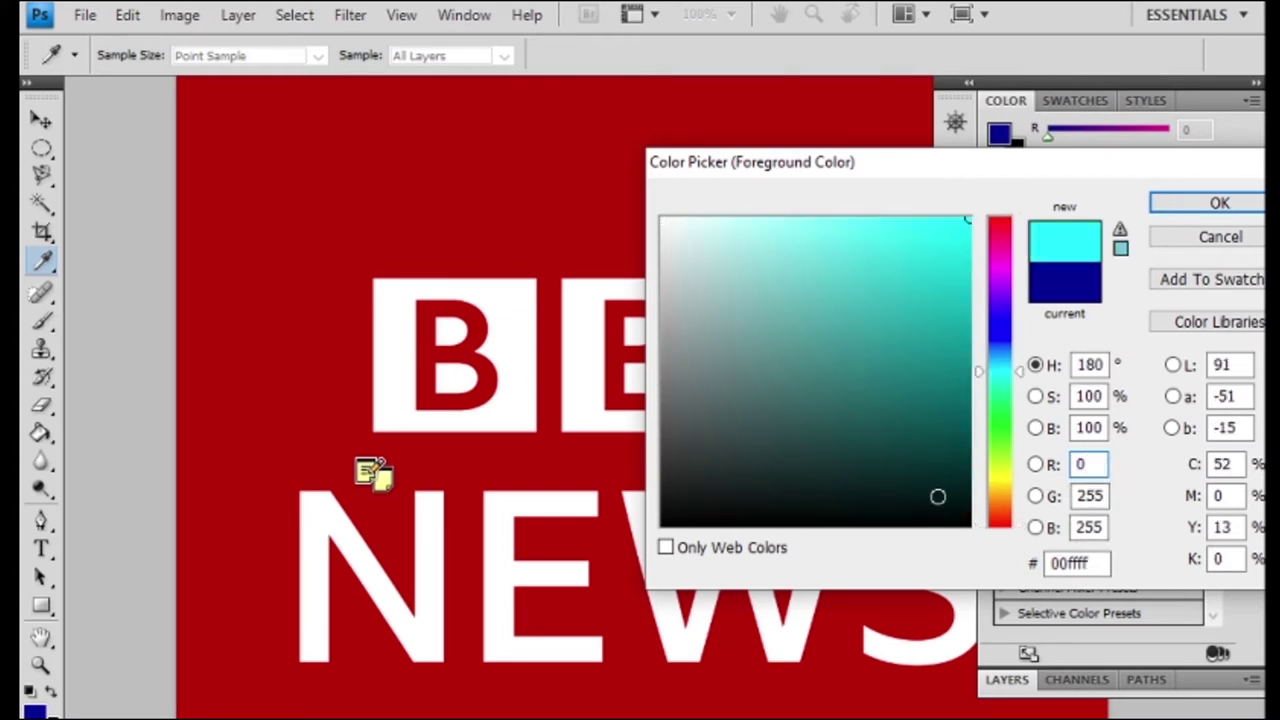
double_click(1100, 495)
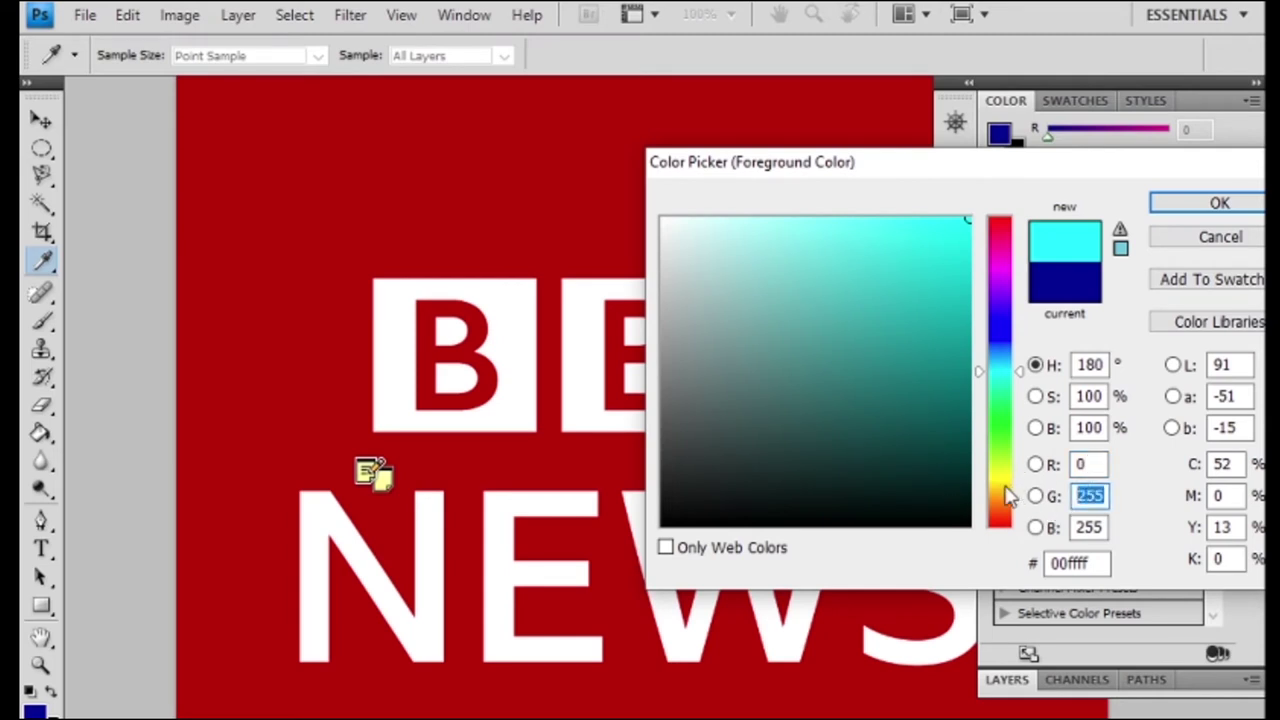
text(0)
key(Tab)
text(0)
key(Tab)
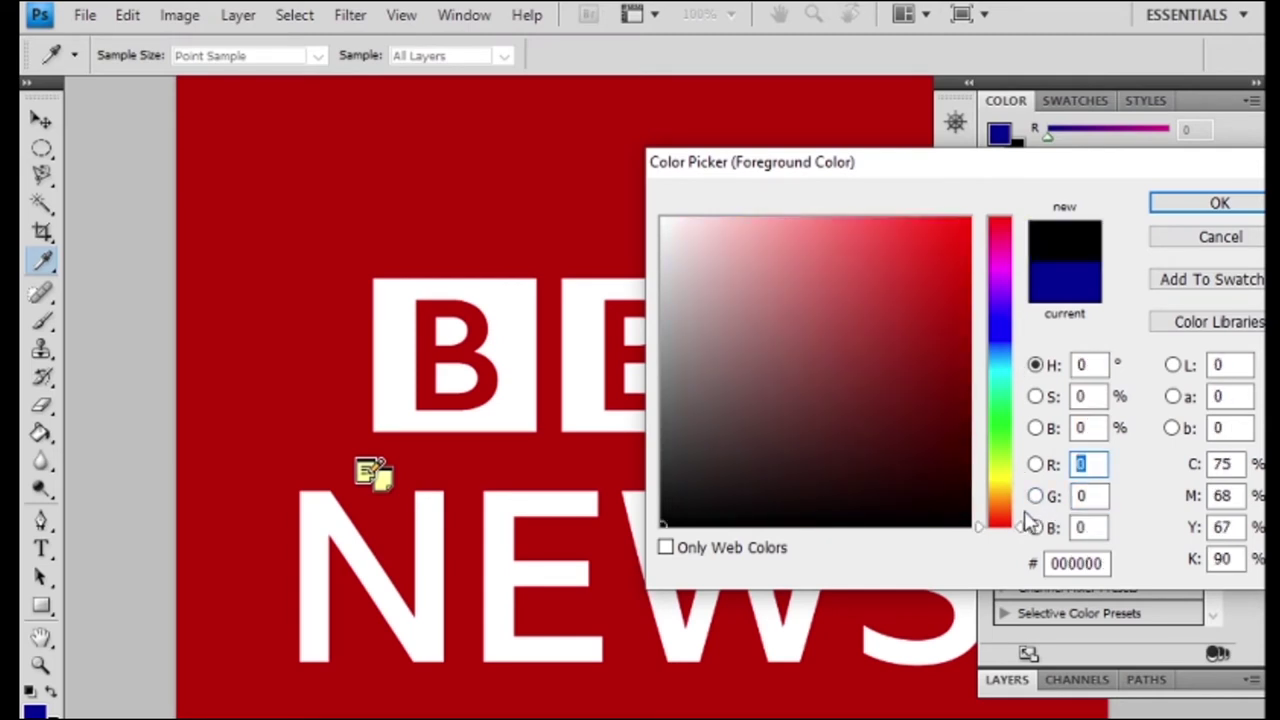
text(1)
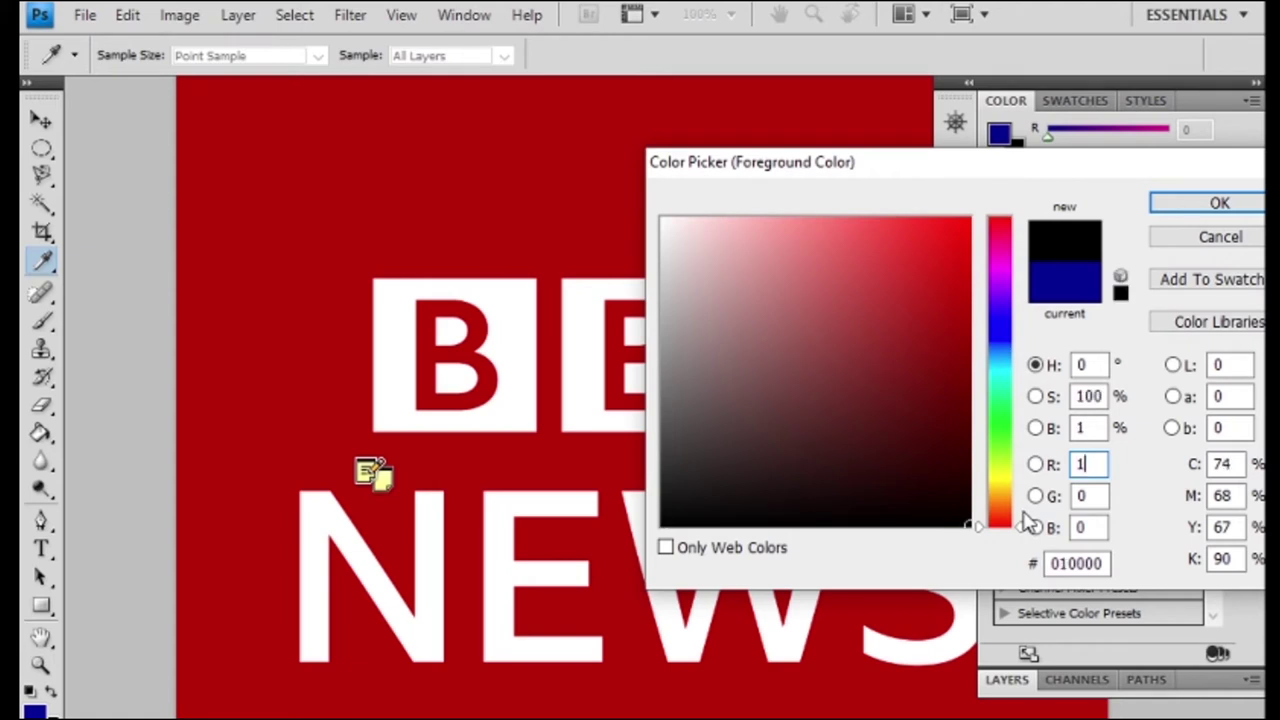
text(0)
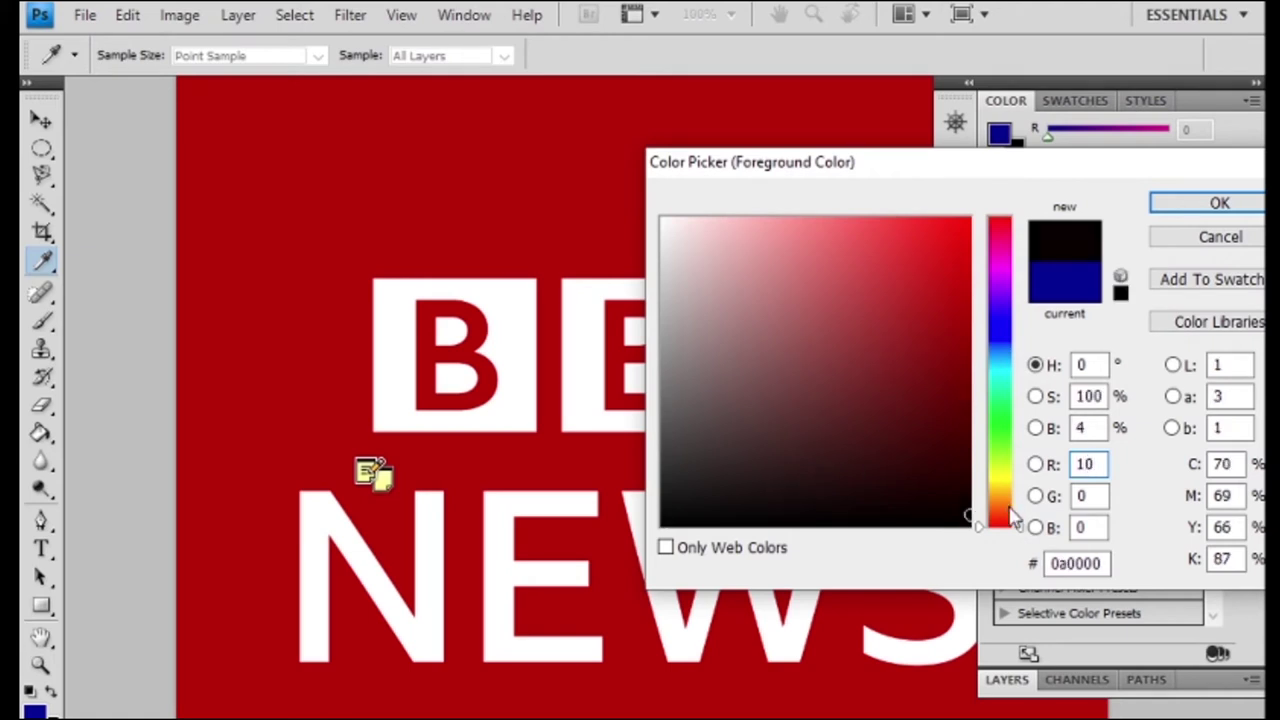
key(ctrl+a)
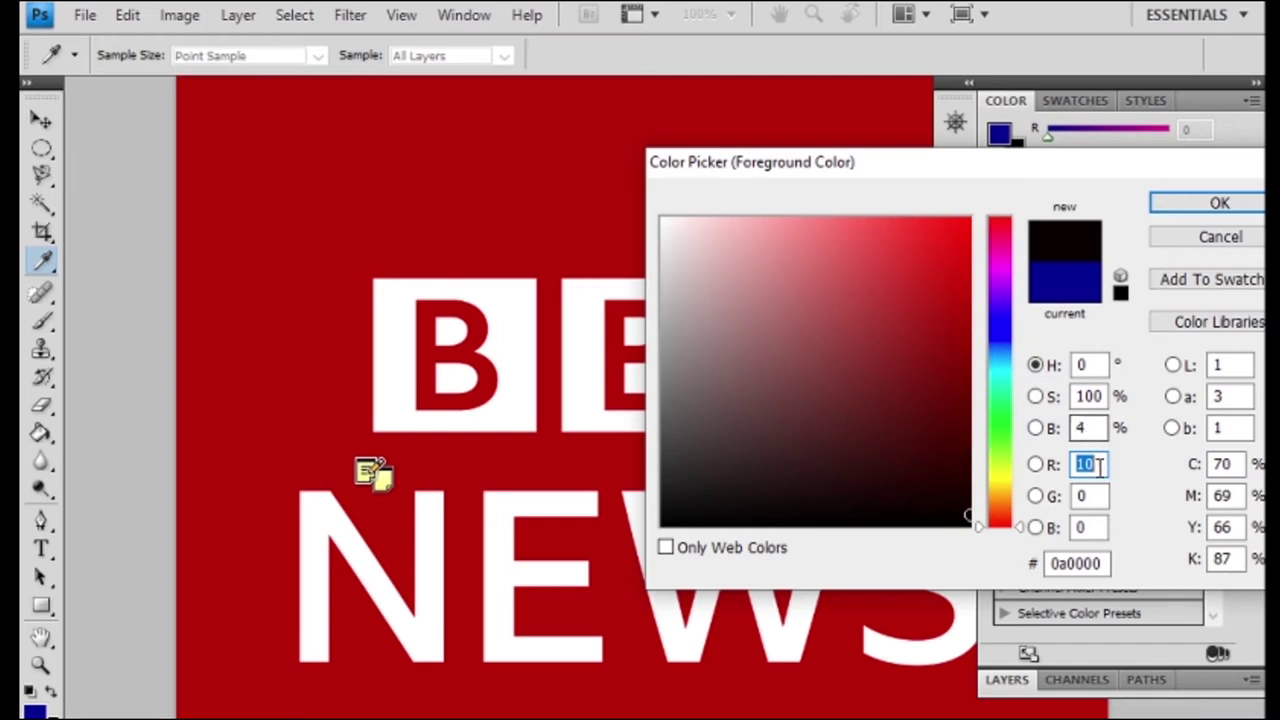
text(50)
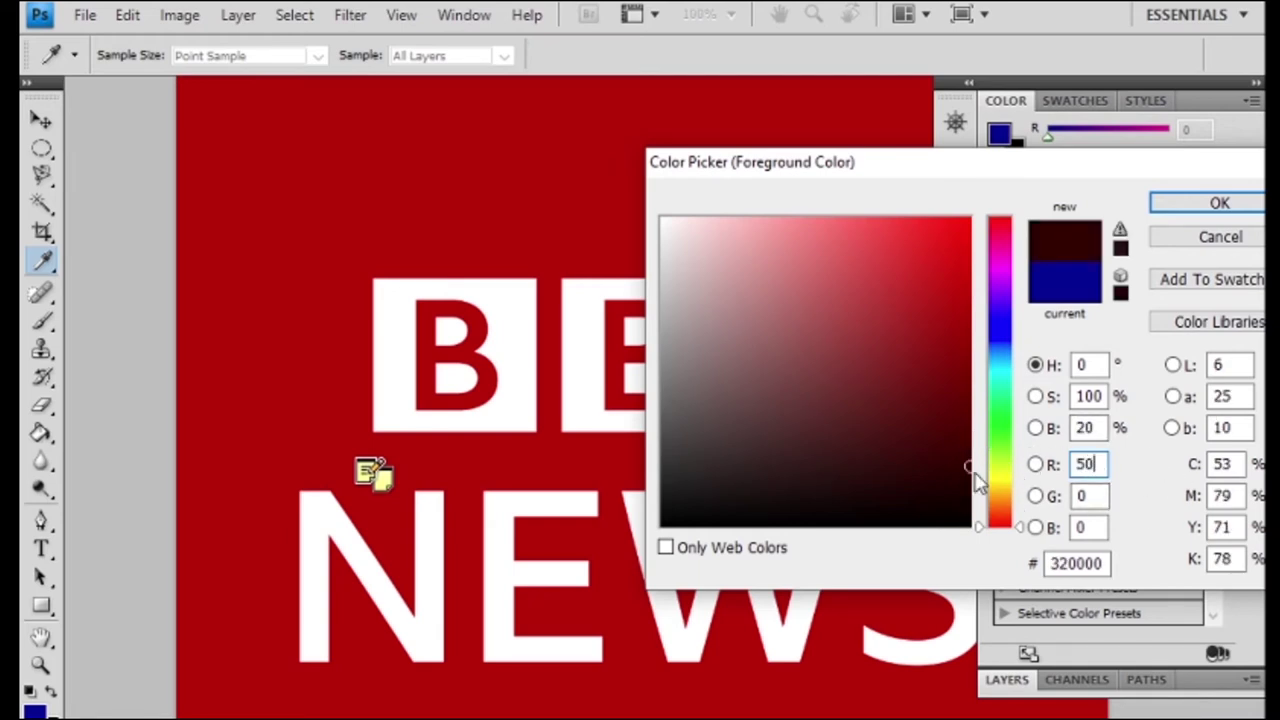
double_click(1085, 464)
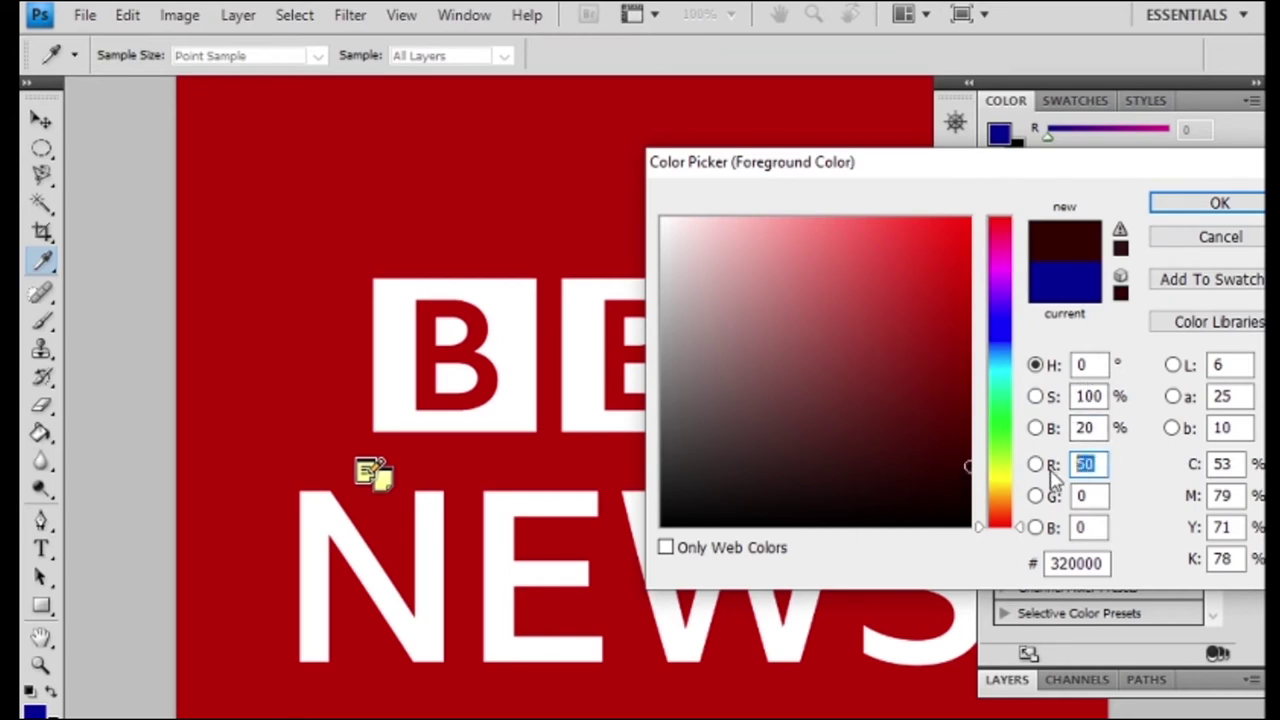
text(75)
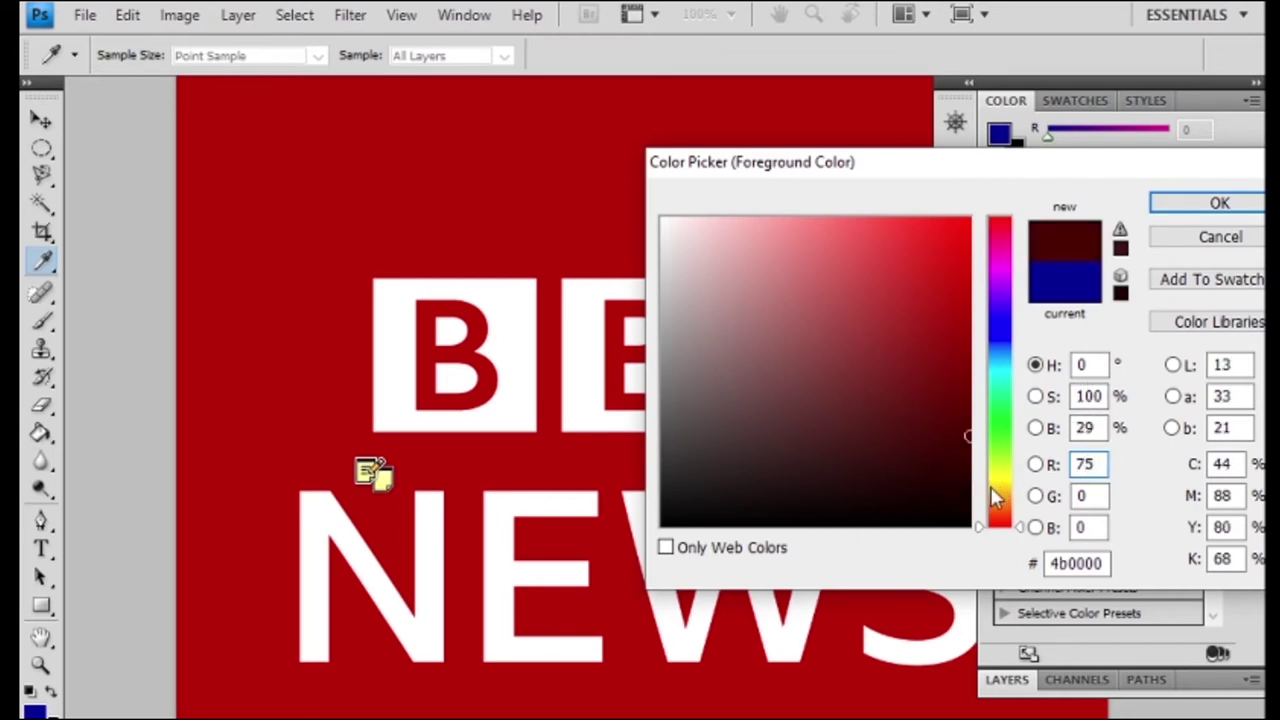
double_click(1092, 464)
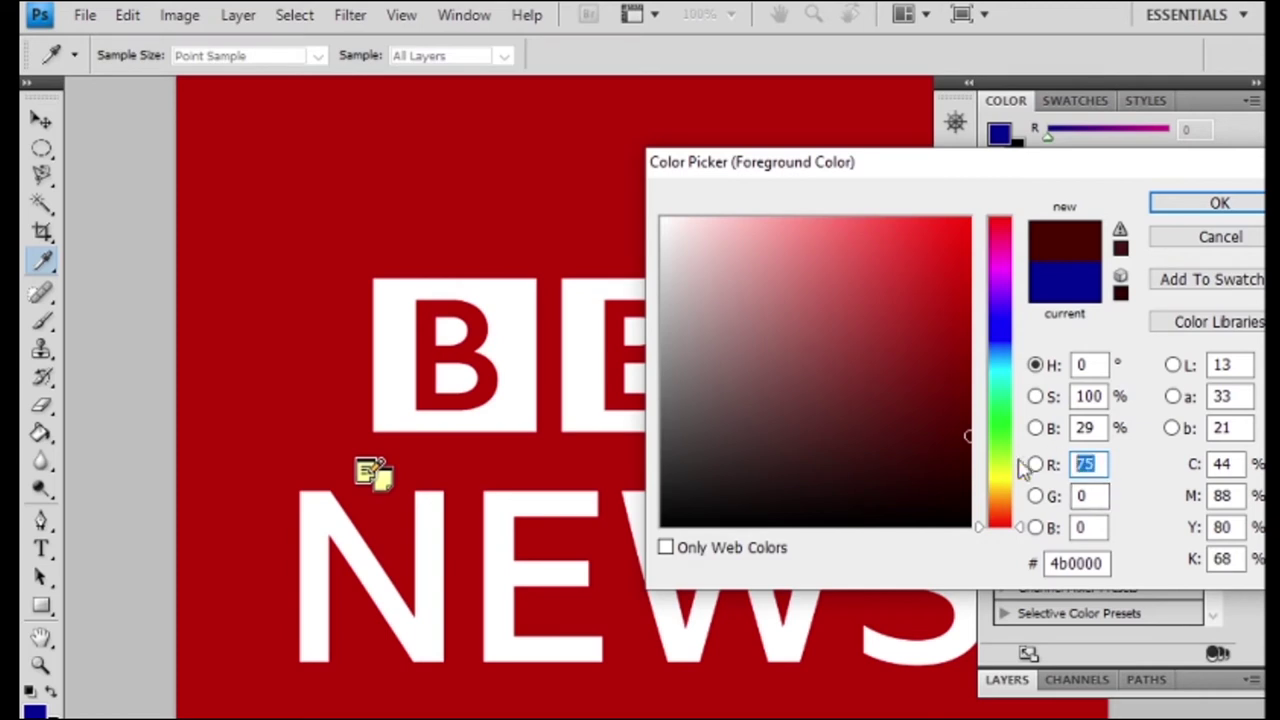
text(90)
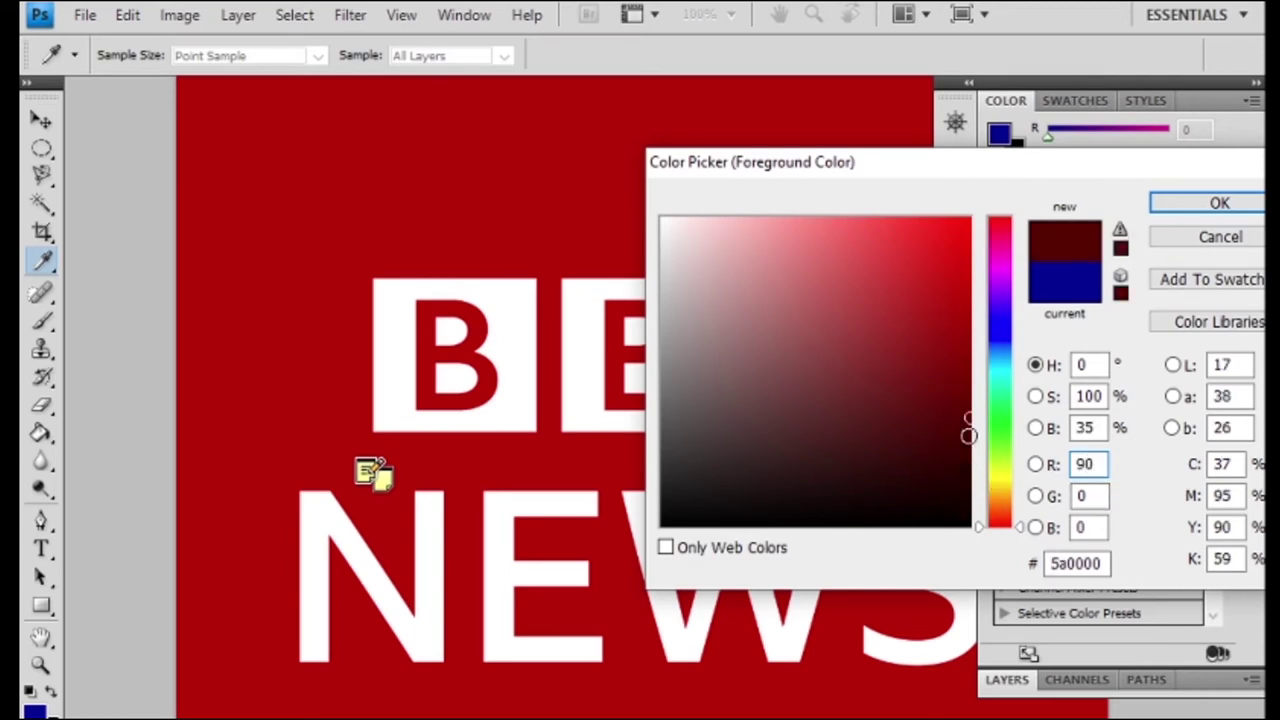
Sample the logo red, set red to 255 for ff0005, confirm, and switch to Paint Bucket.
click(343, 208)
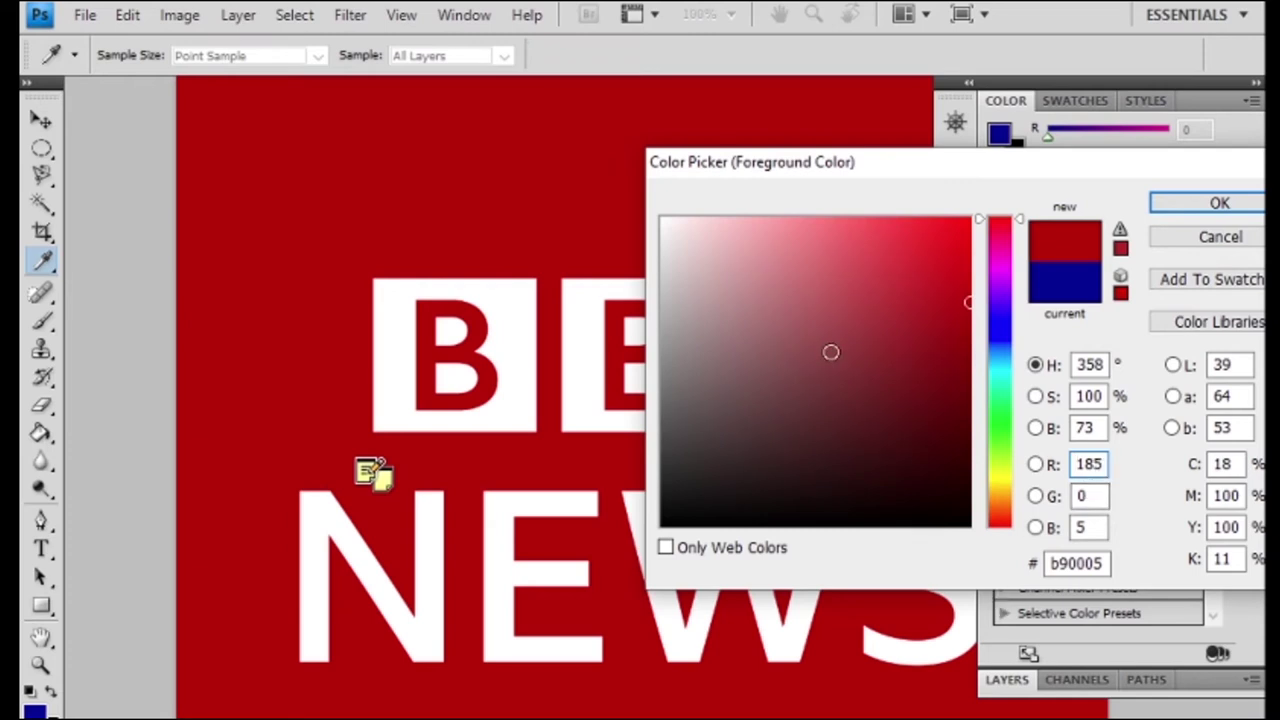
drag(1105, 465, 1037, 463)
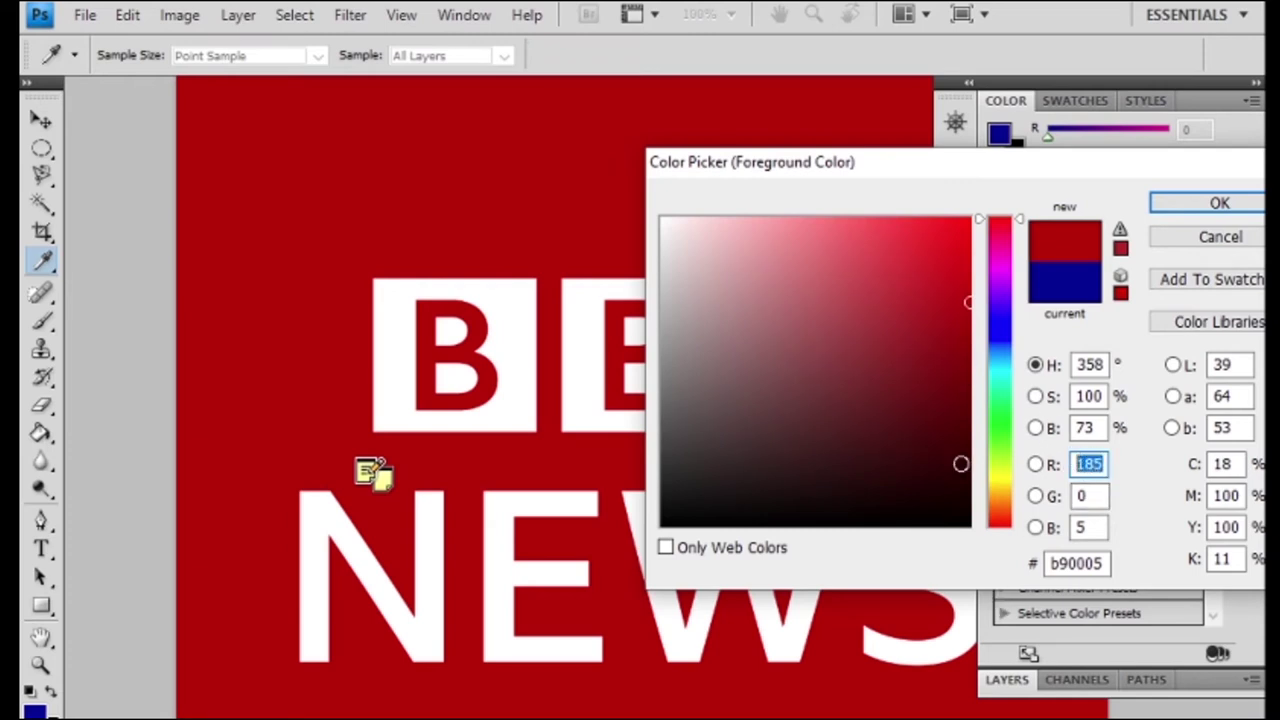
text(255)
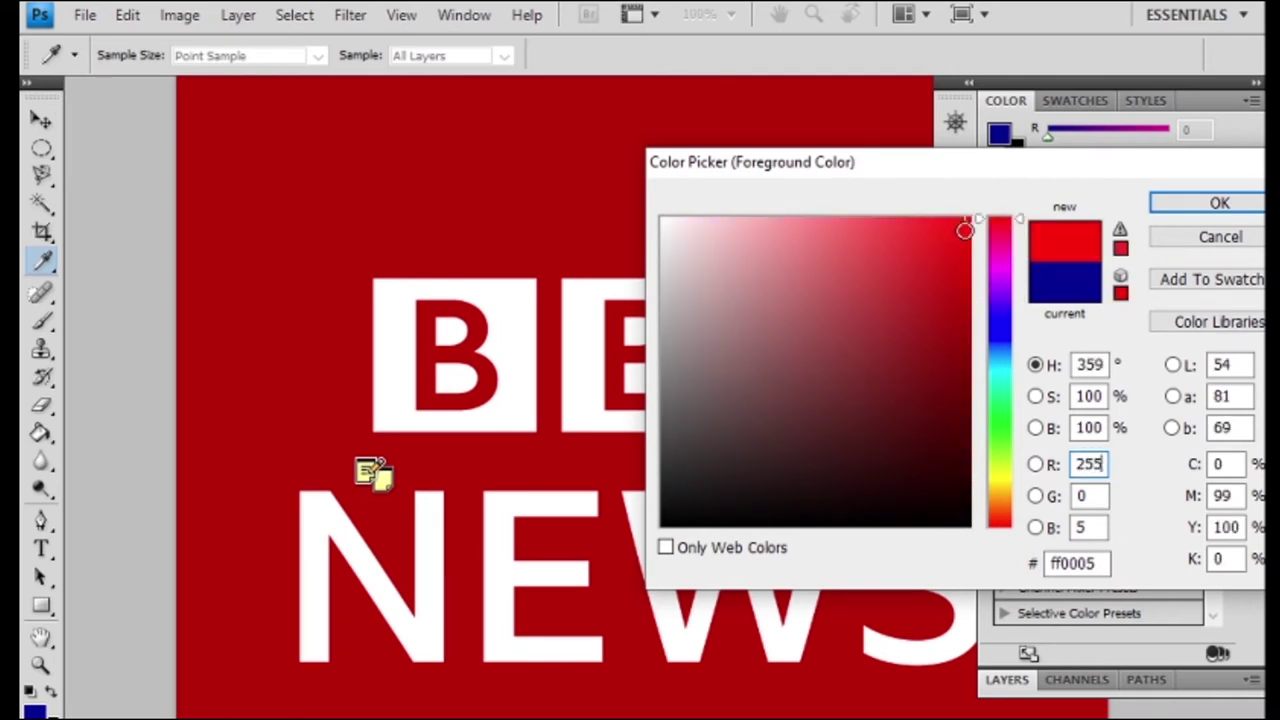
key(Return)
key(g)
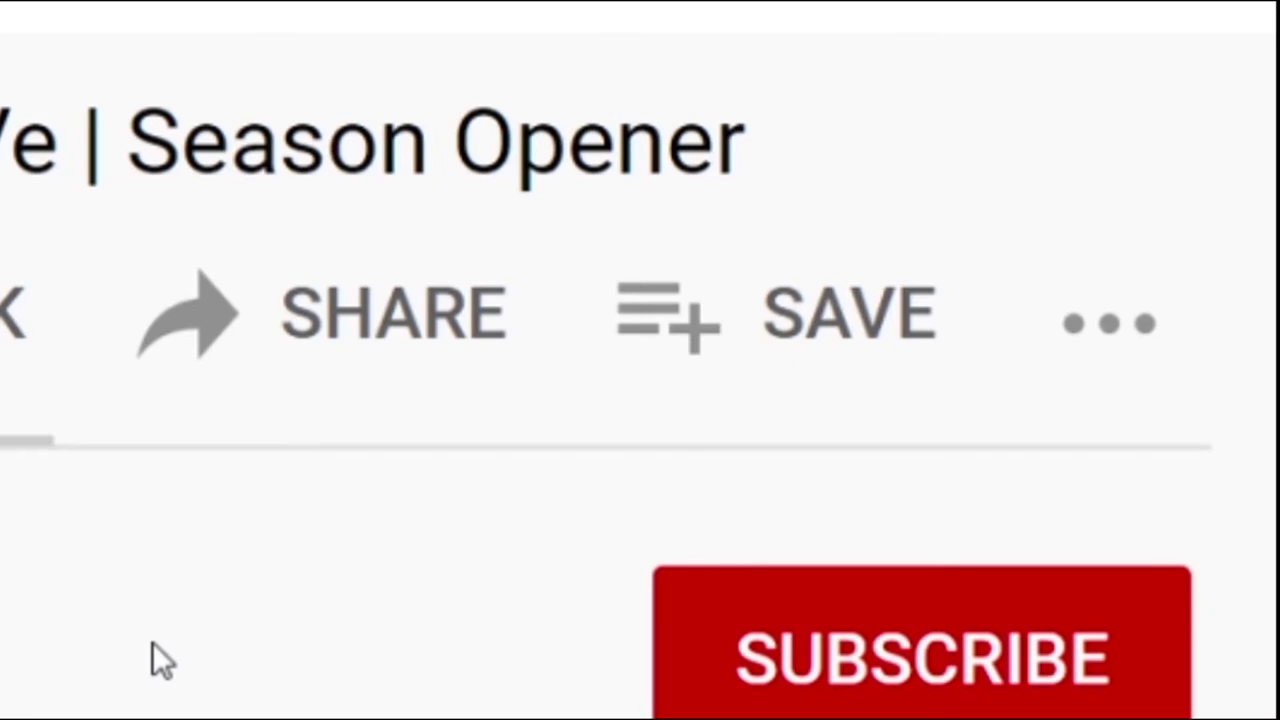
Subscribe to the YouTube channel and switch its notification bell to All.
click(709, 660)
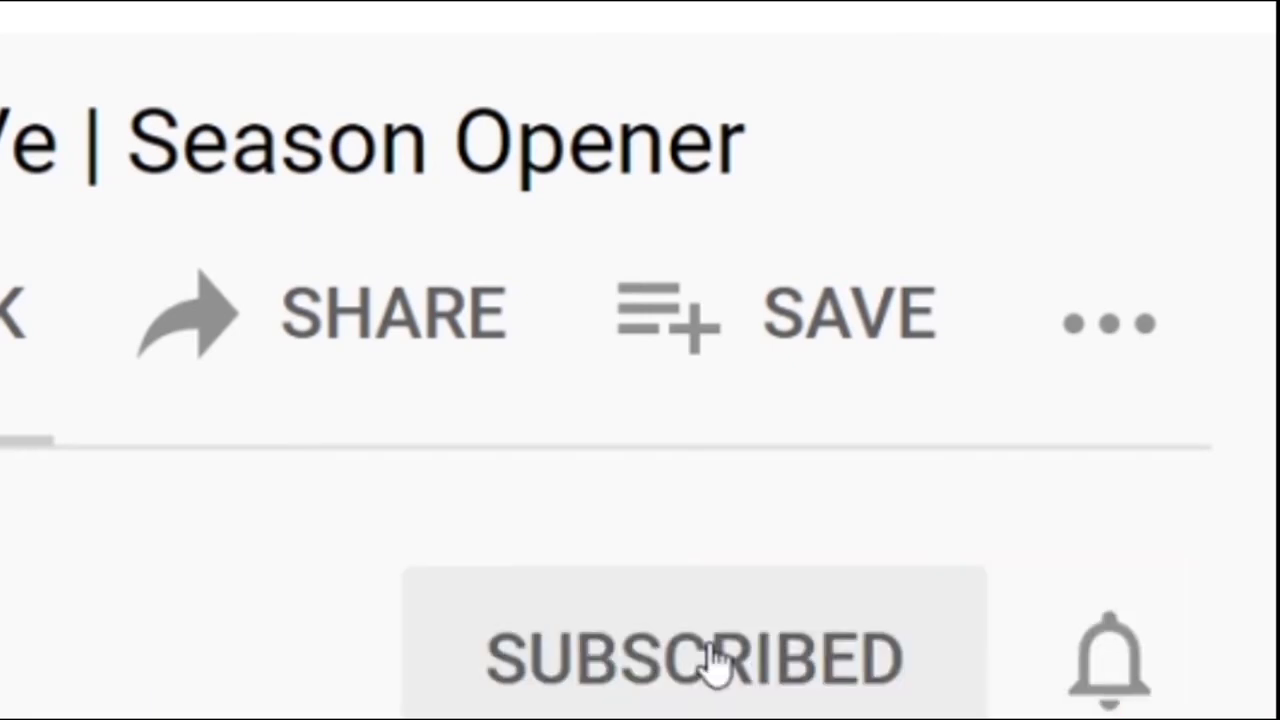
click(1102, 678)
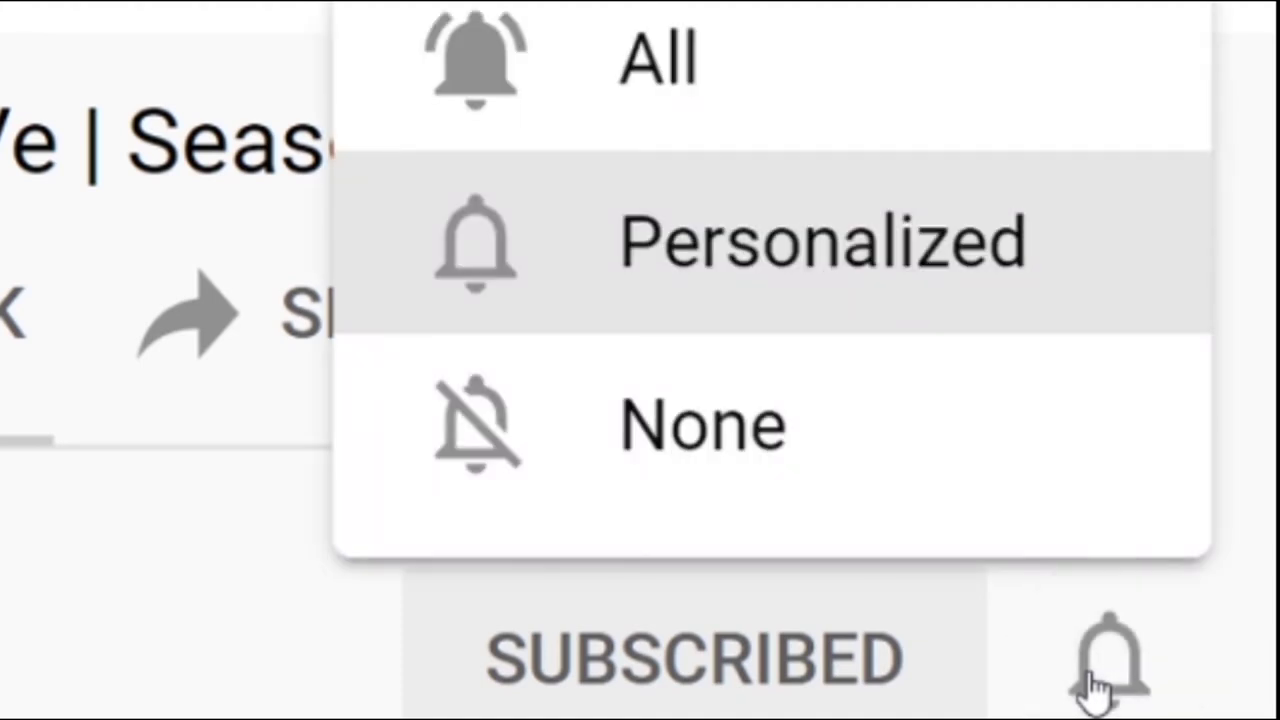
click(575, 103)
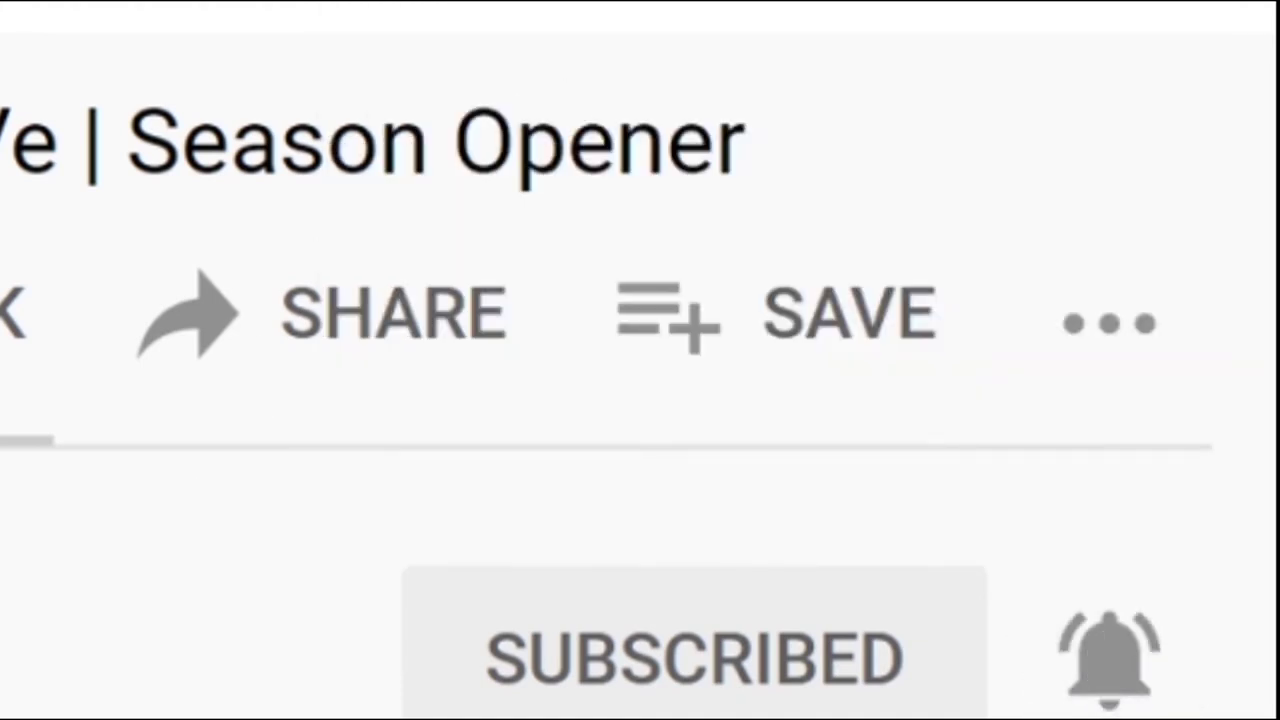
click(214, 362)
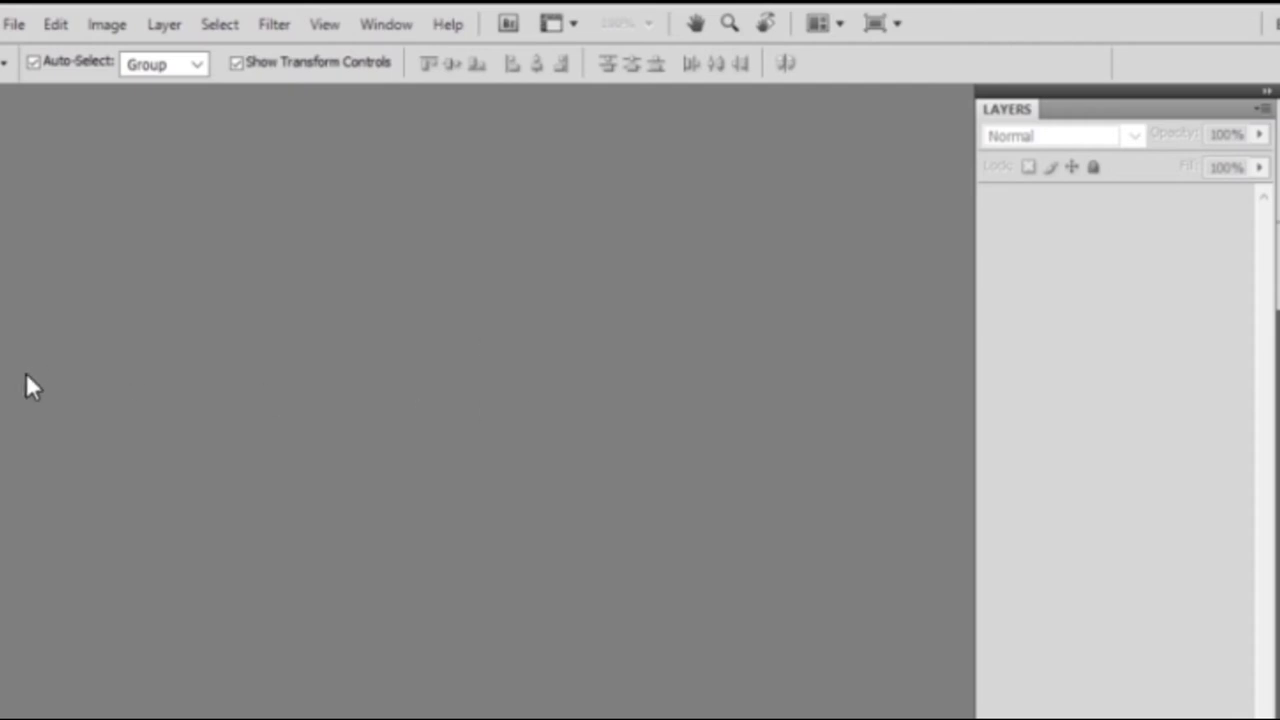
drag(1, 486, 115, 520)
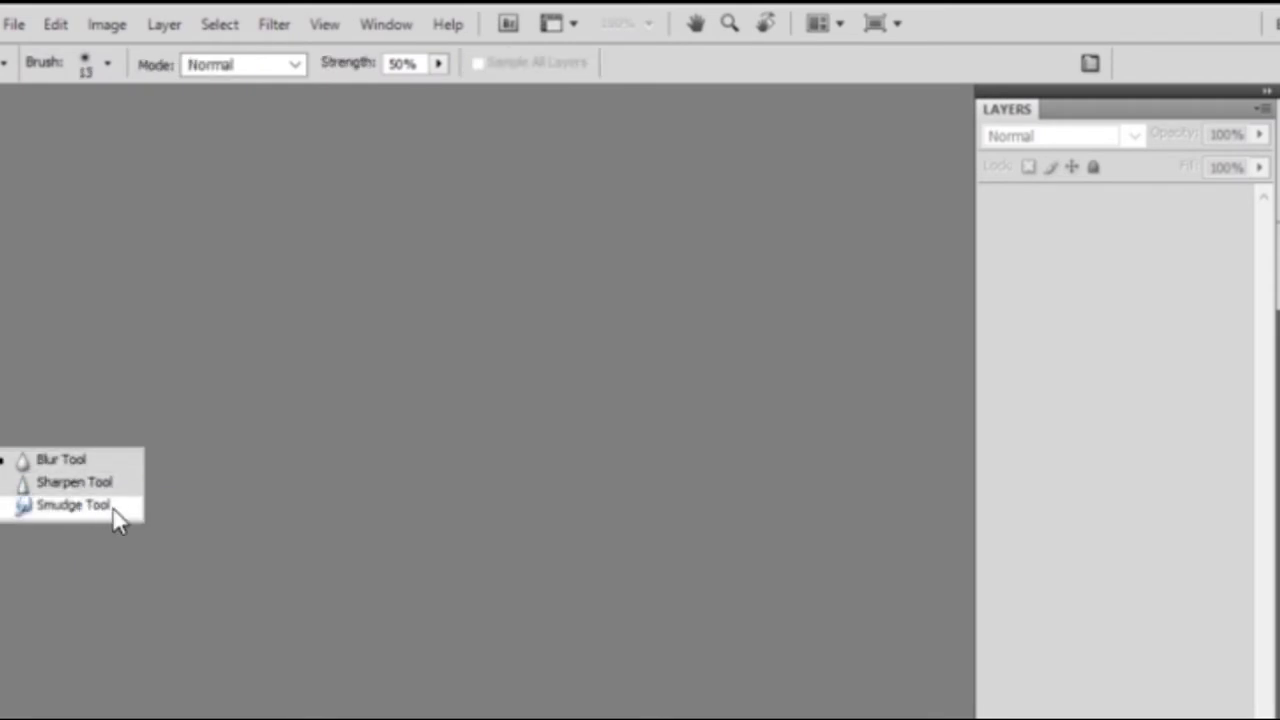
drag(1, 455, 43, 402)
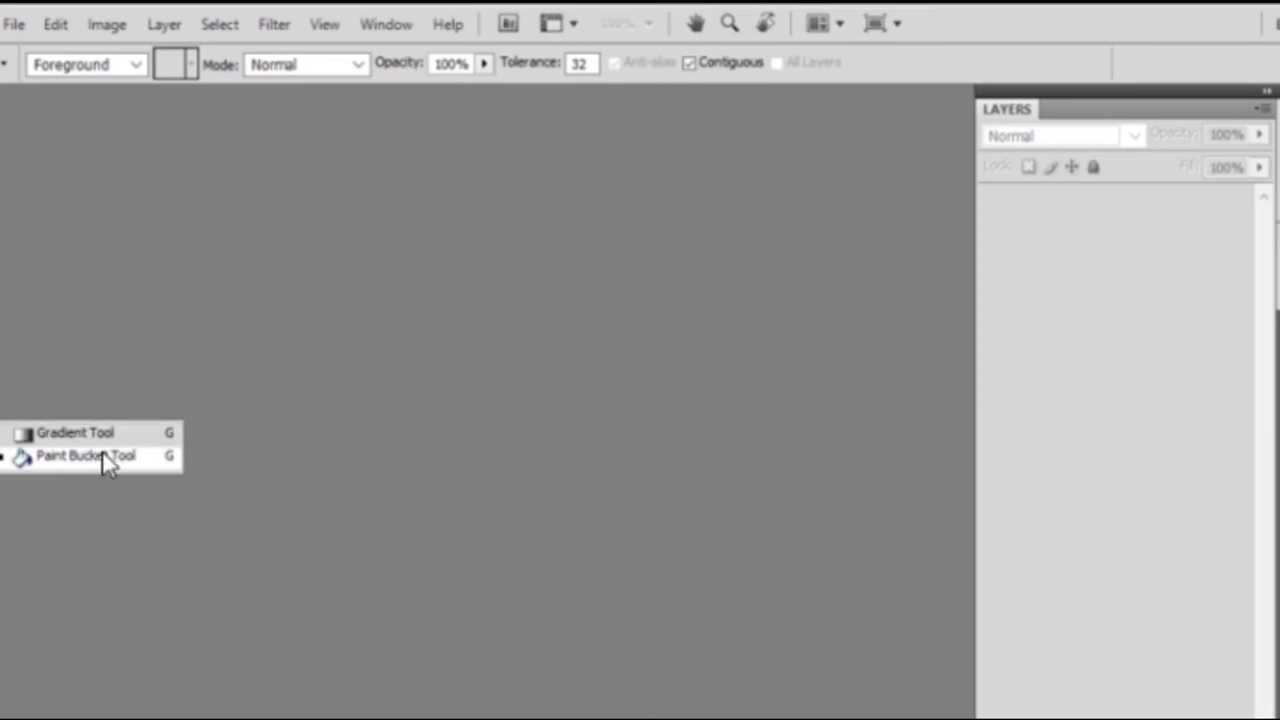
drag(108, 462, 104, 433)
drag(23, 412, 60, 385)
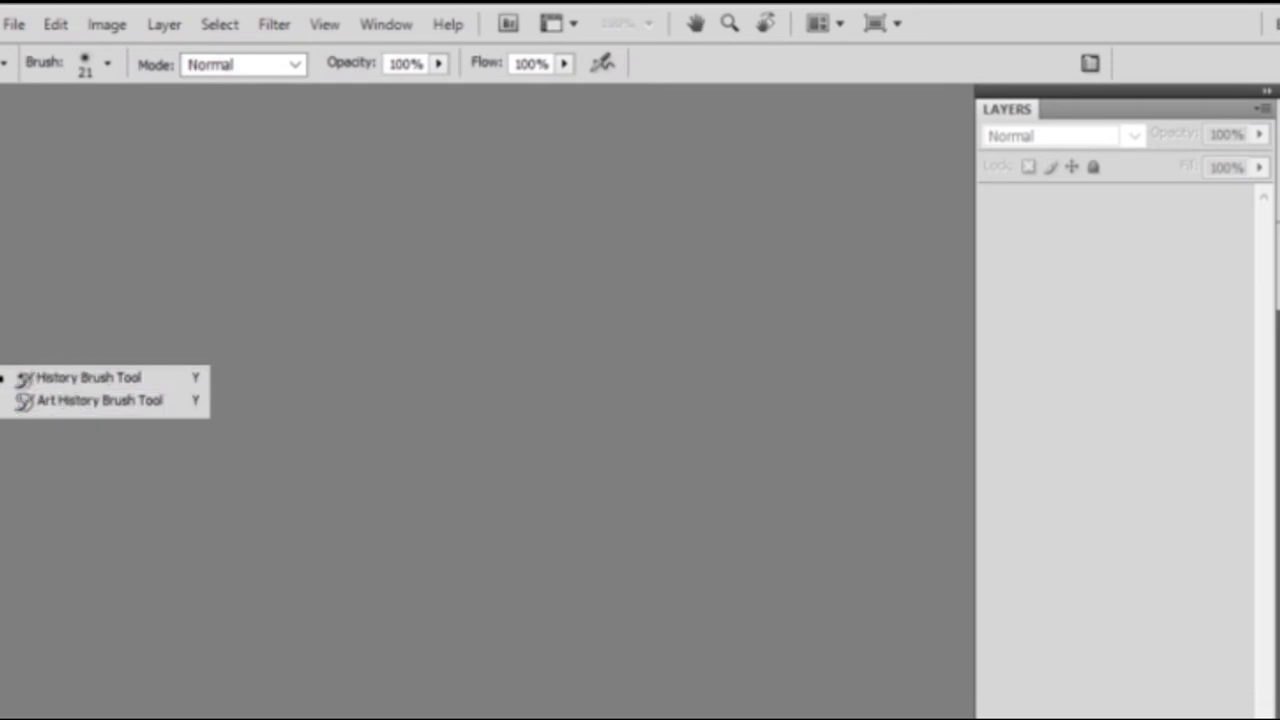
click(8, 350)
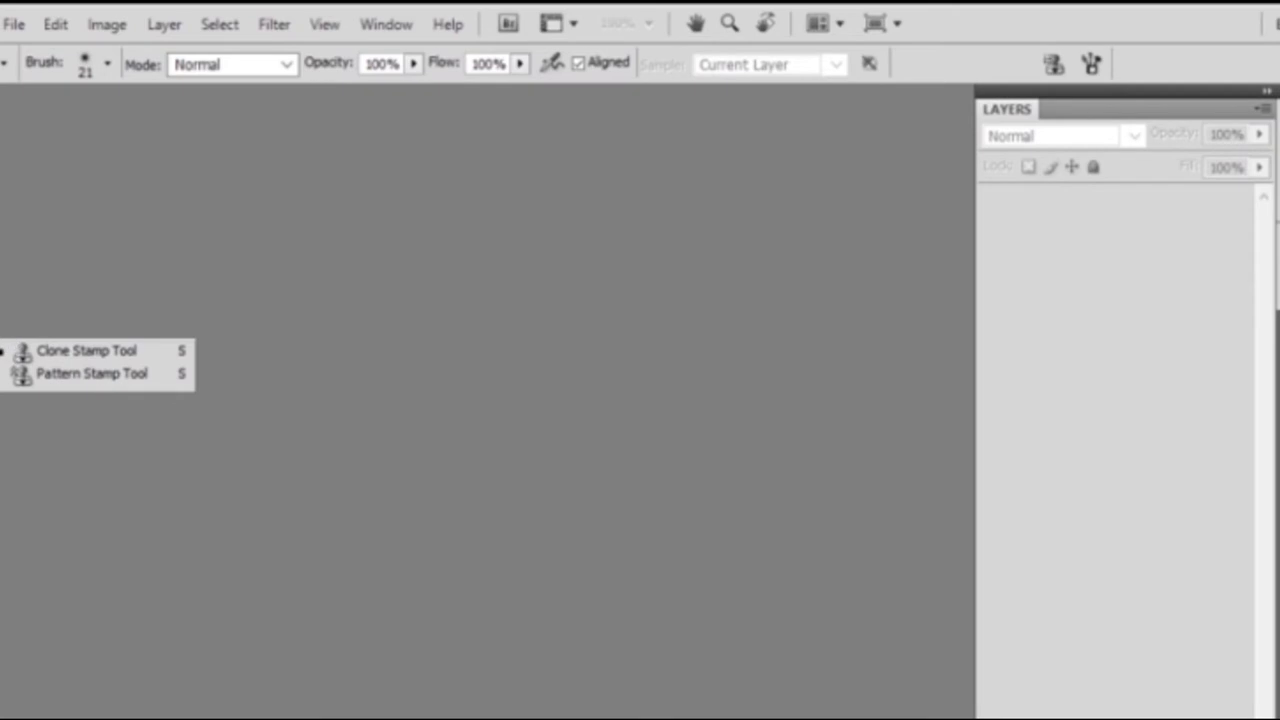
click(6, 324)
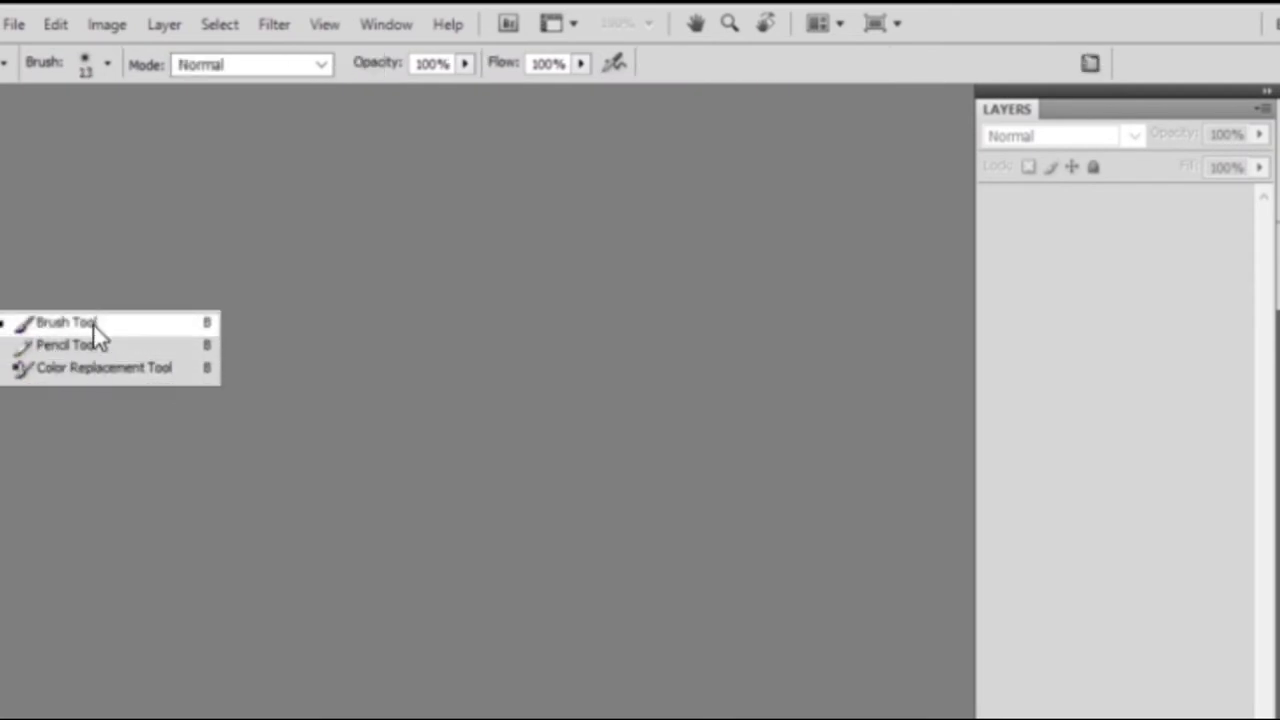
click(6, 305)
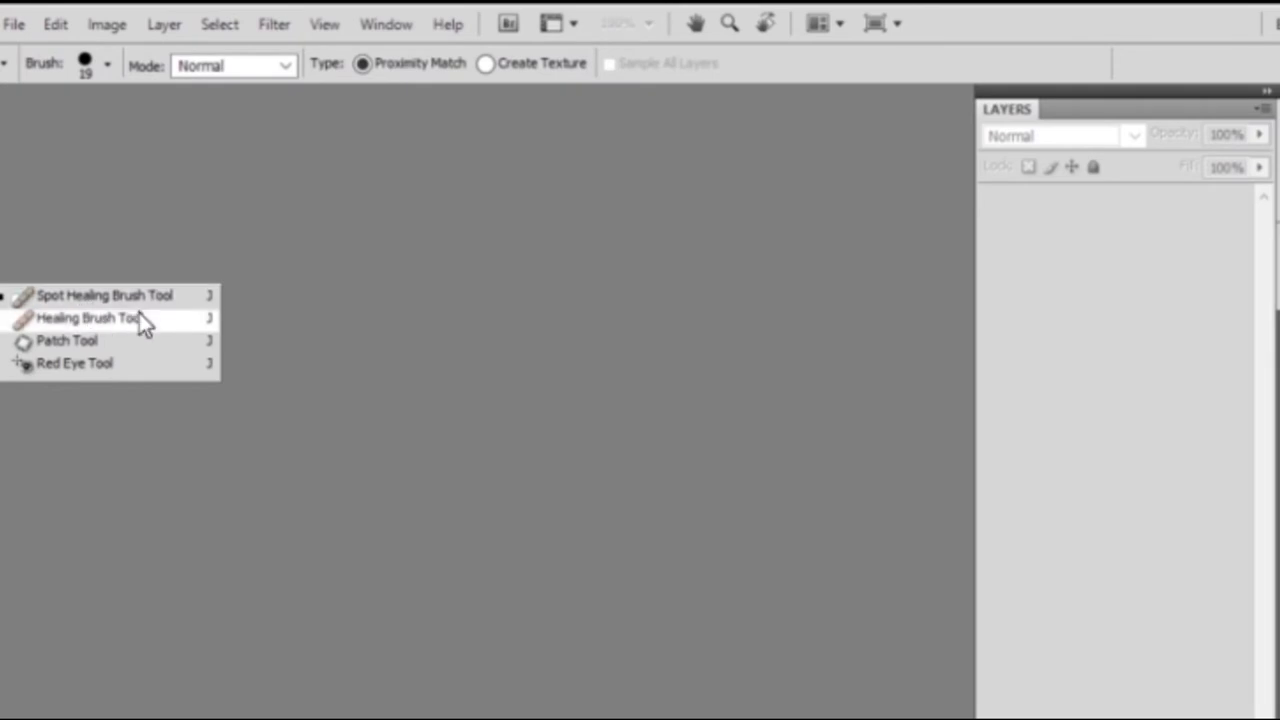
click(283, 552)
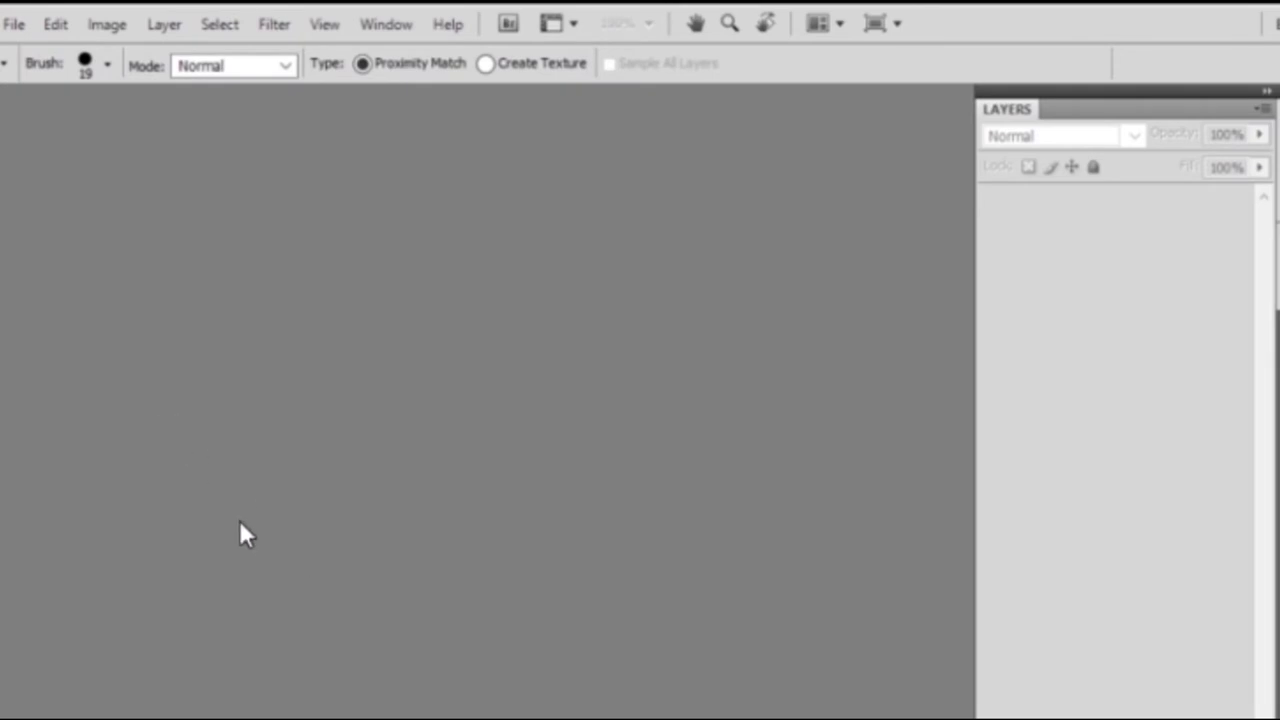
Open the portrait JPG and crop it to just the cracked left-hand portrait.
double_click(239, 517)
scroll(745, 462, down, 3)
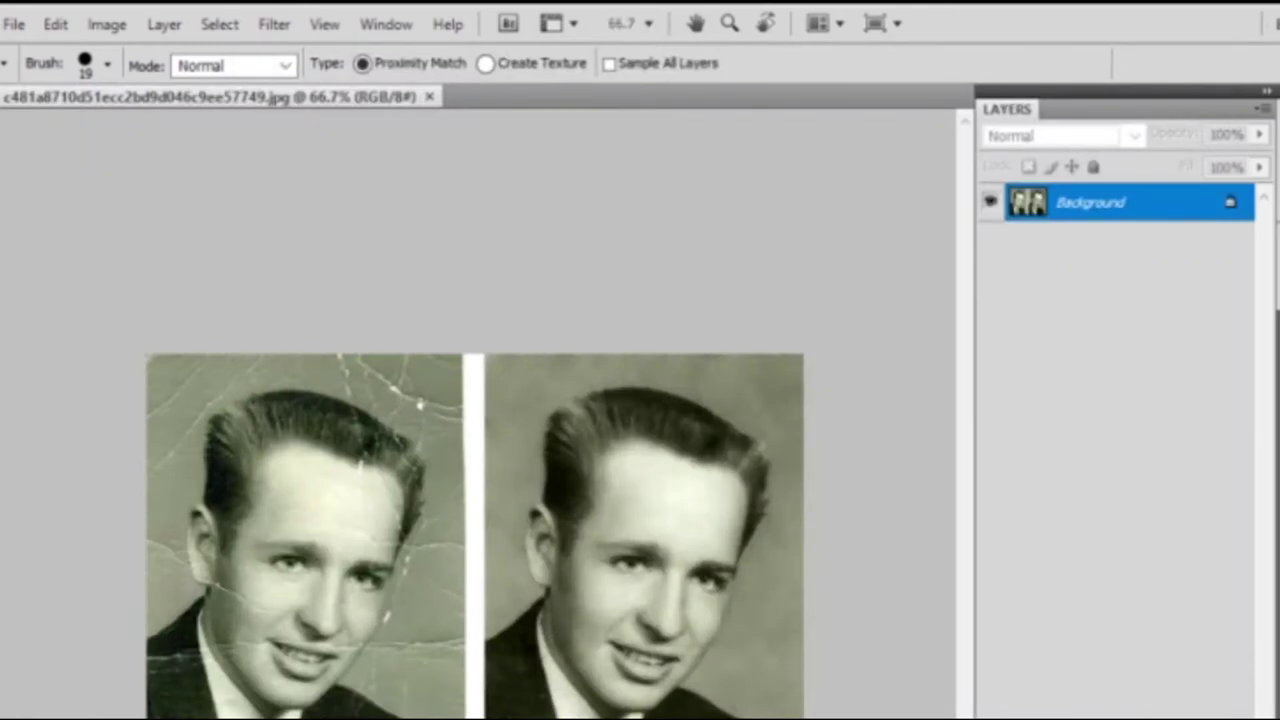
key(c)
drag(160, 354, 475, 719)
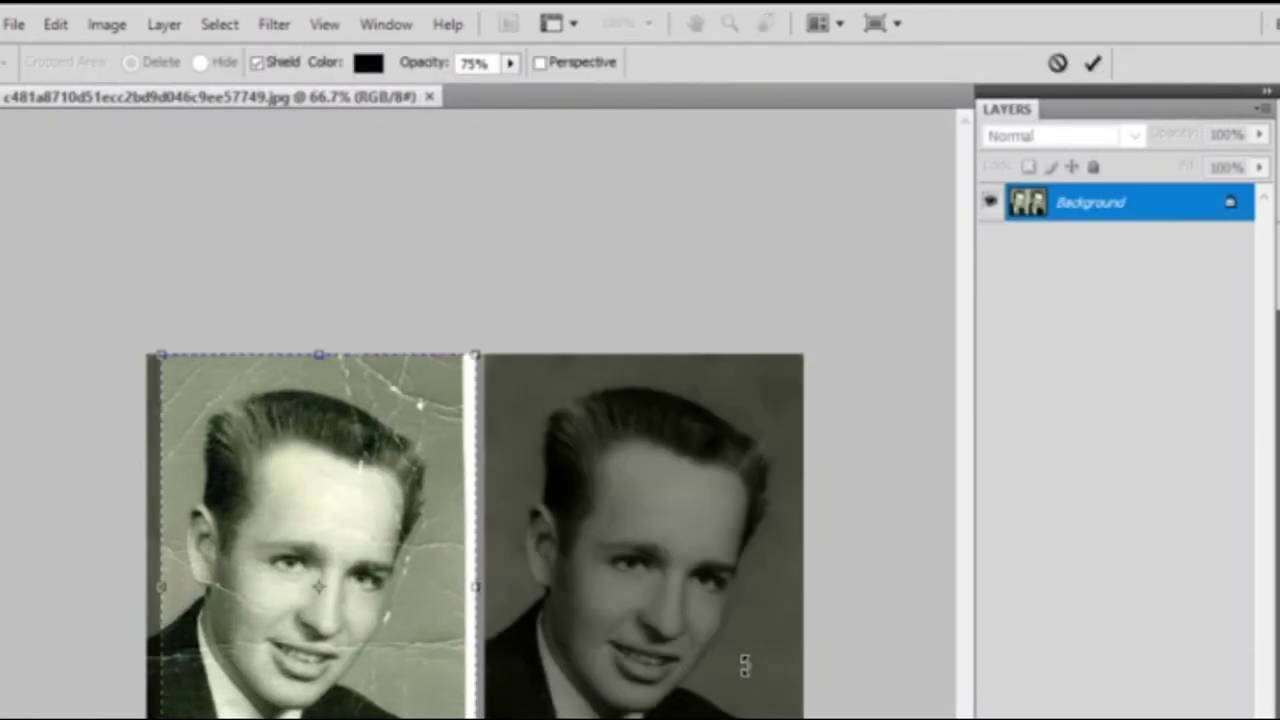
key(Return)
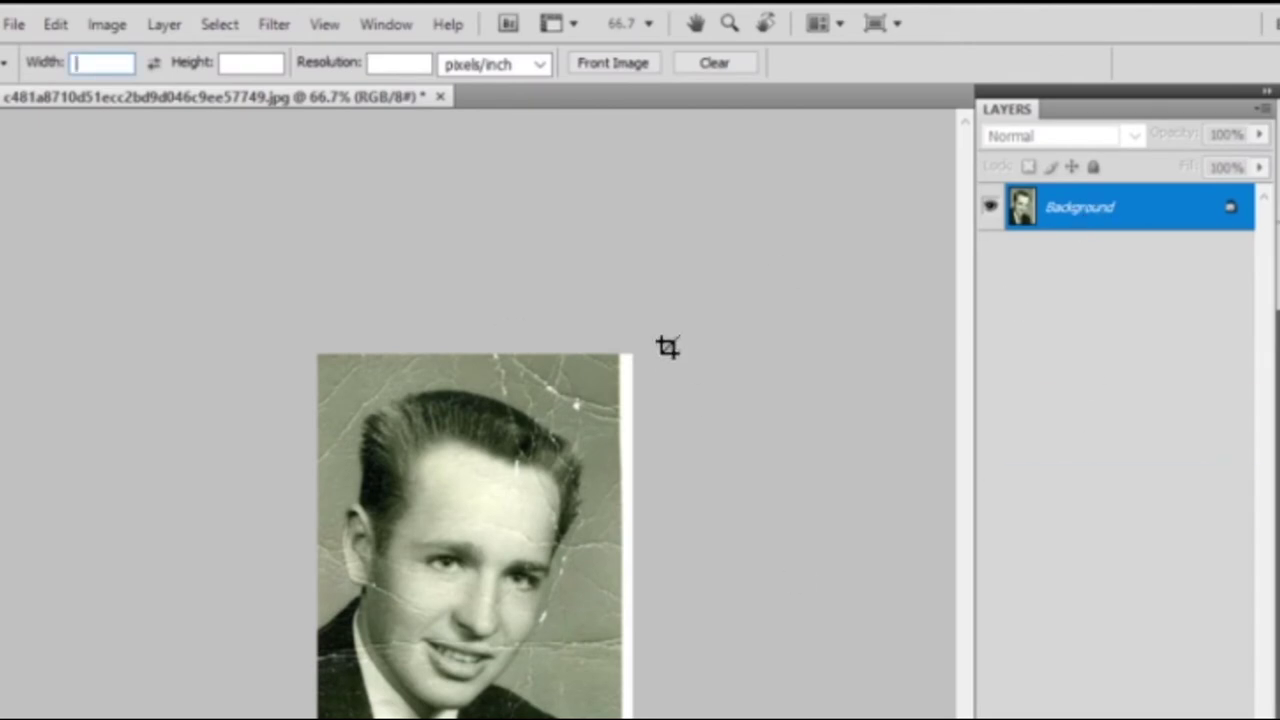
Create the new red Untitled-1 document and unlock the portrait's Background as Layer 0.
click(14, 24)
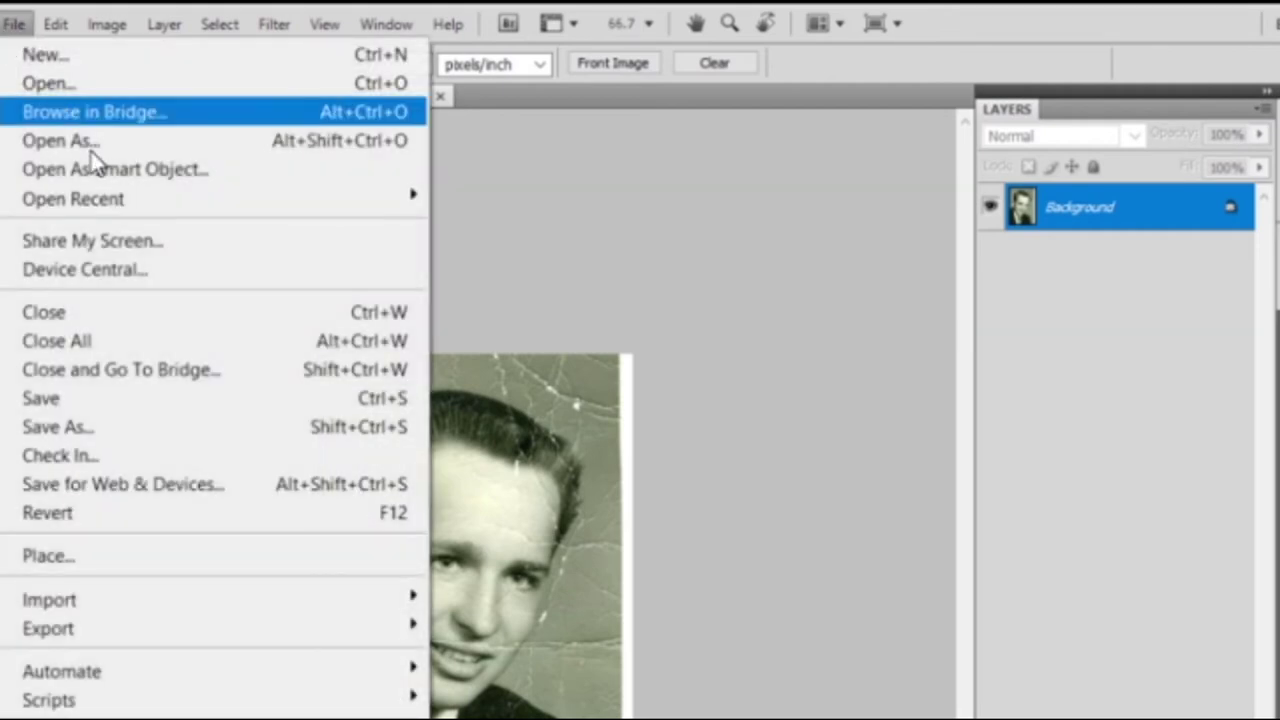
click(40, 54)
key(Escape)
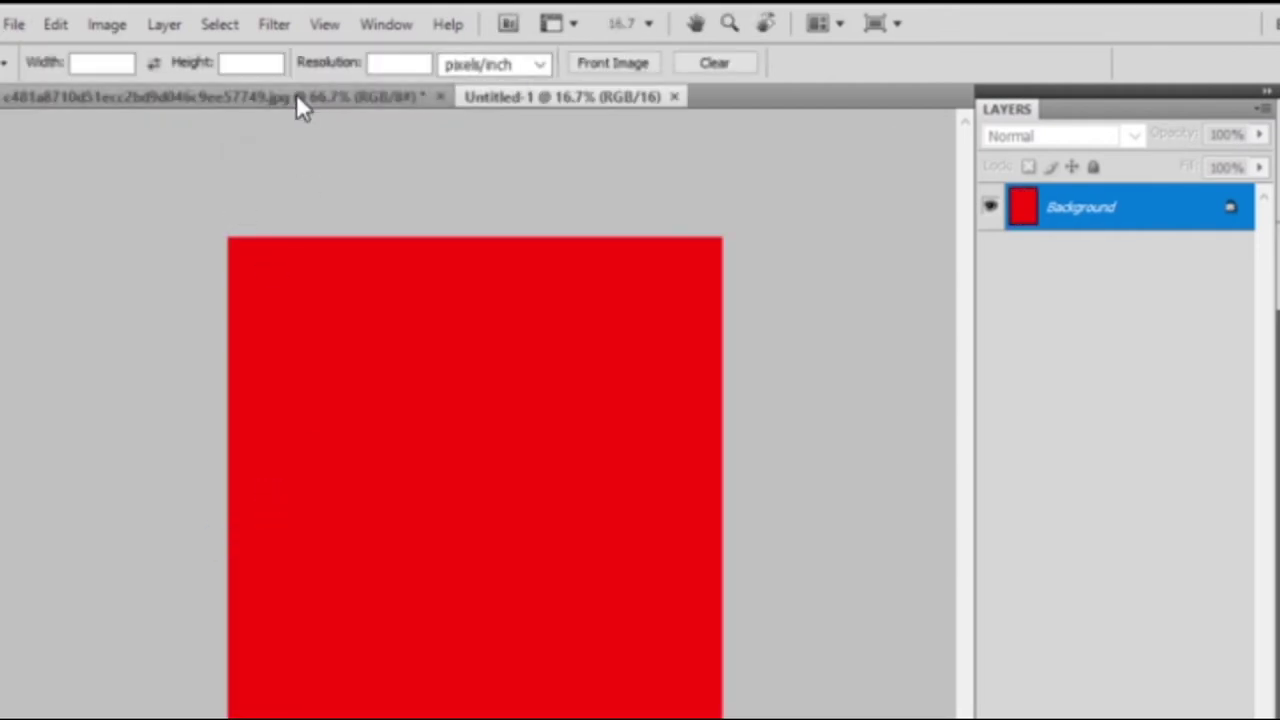
click(272, 95)
key(v)
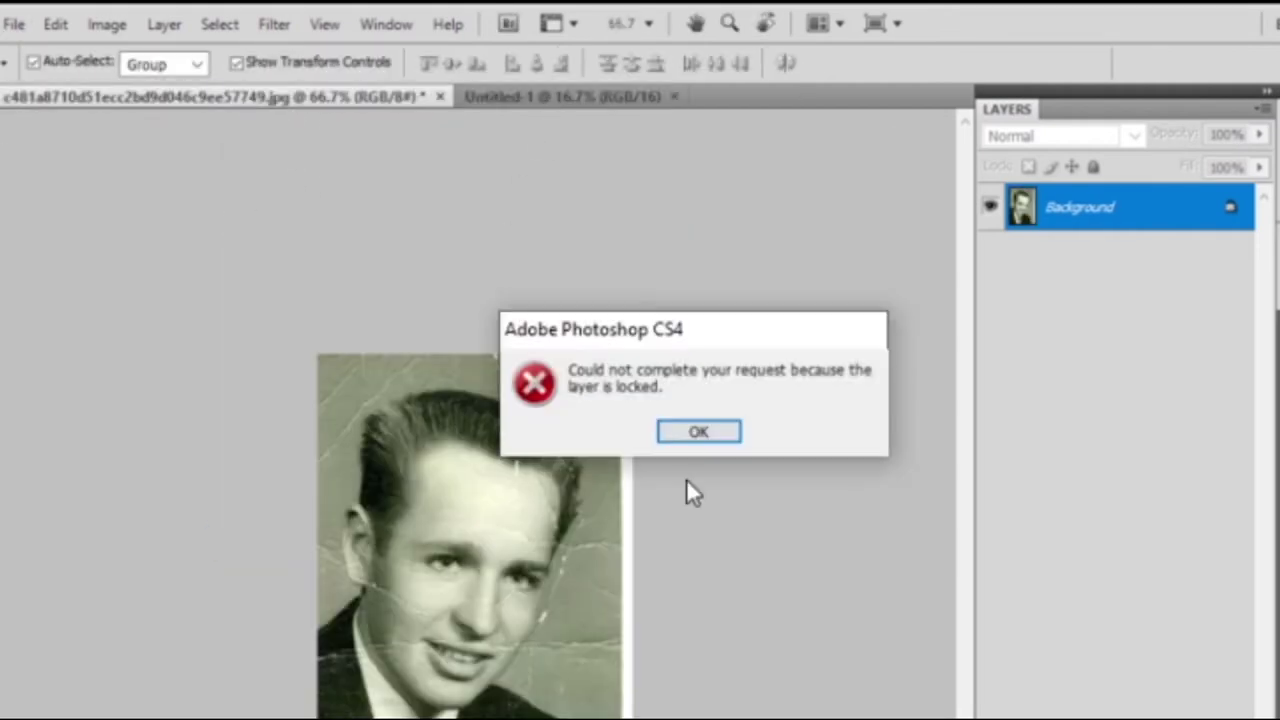
click(700, 431)
double_click(1213, 212)
key(Return)
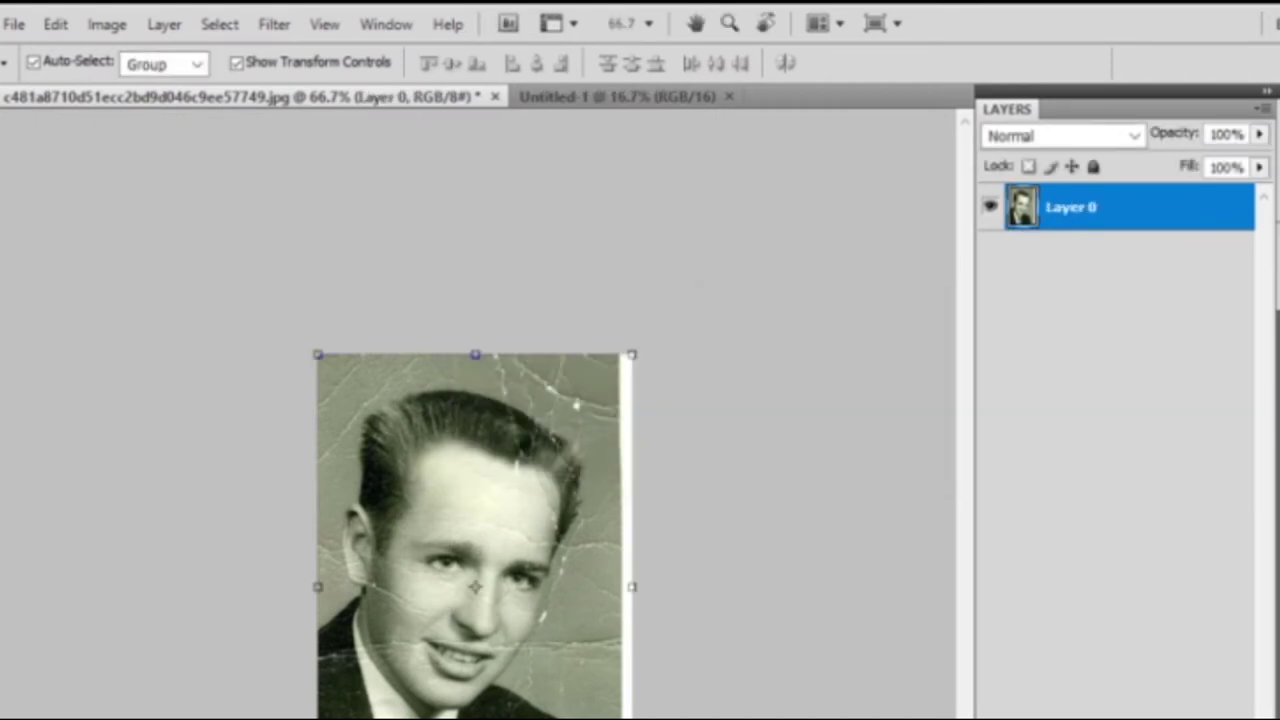
Move the marqueed portrait into Untitled-1 and scale it up to cover the red canvas.
click(105, 153)
drag(318, 357, 628, 719)
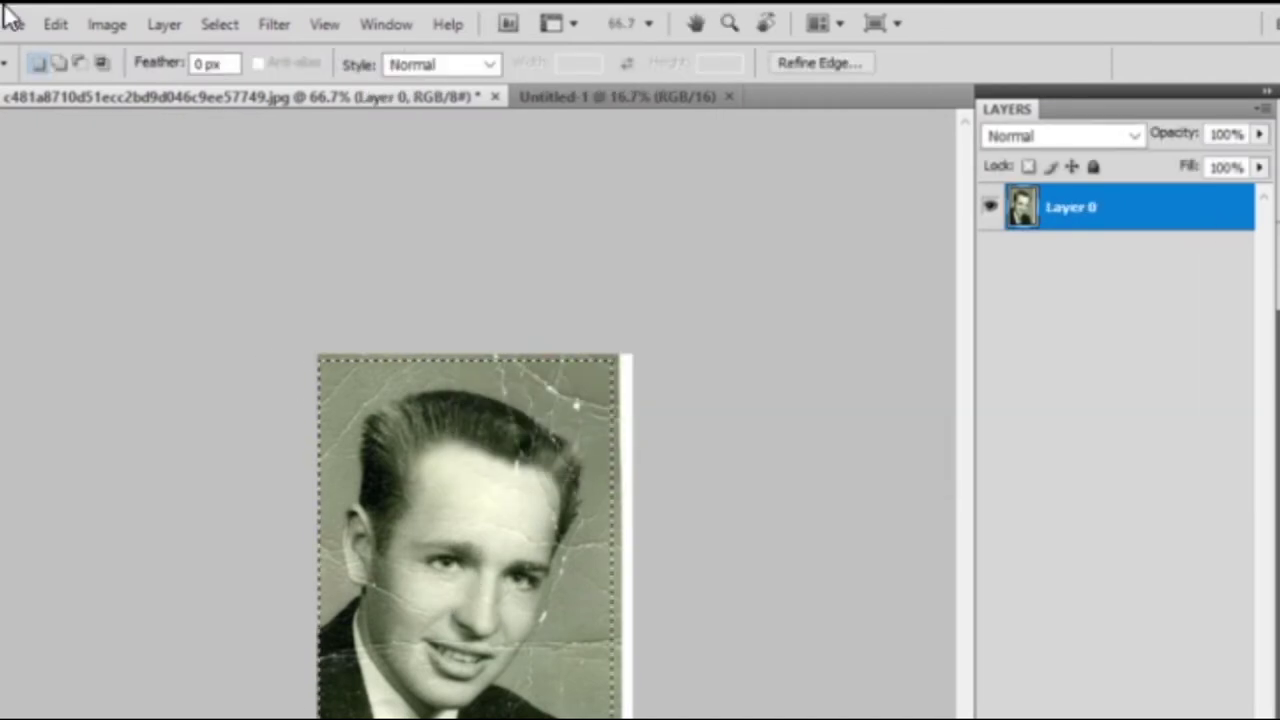
key(v)
drag(490, 440, 590, 93)
key(ctrl+t)
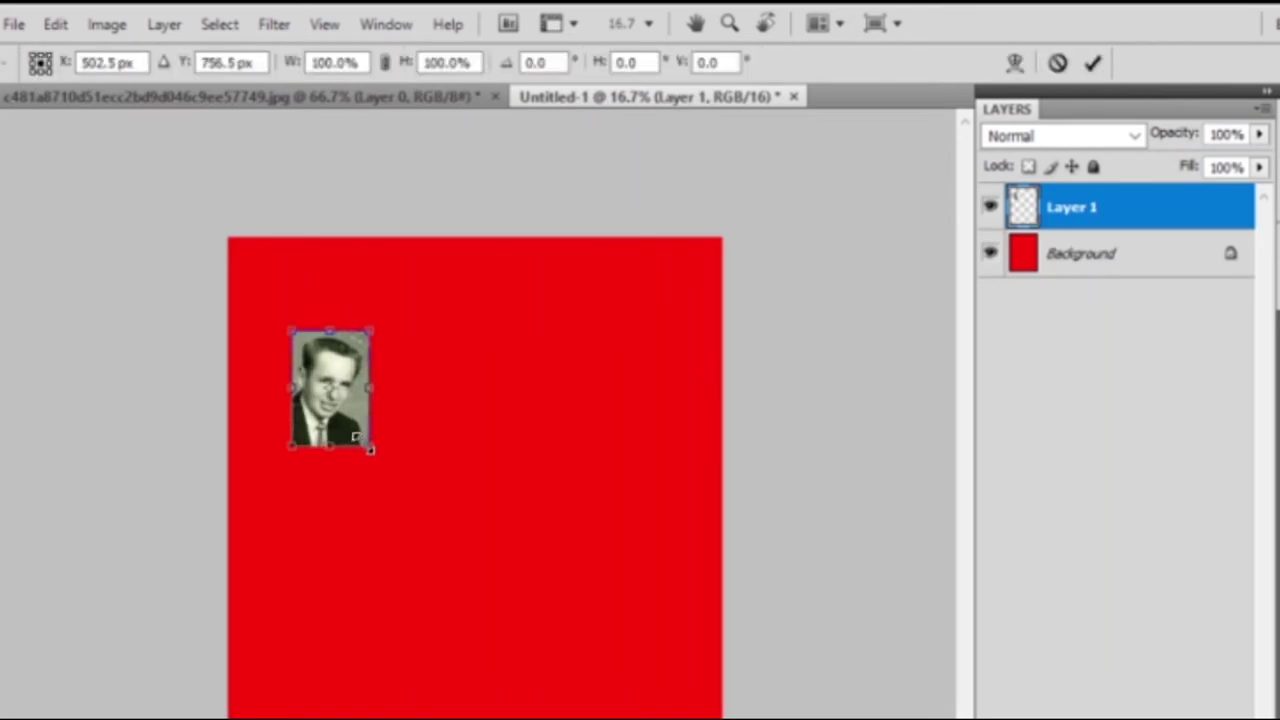
drag(360, 445, 710, 700)
drag(290, 330, 229, 237)
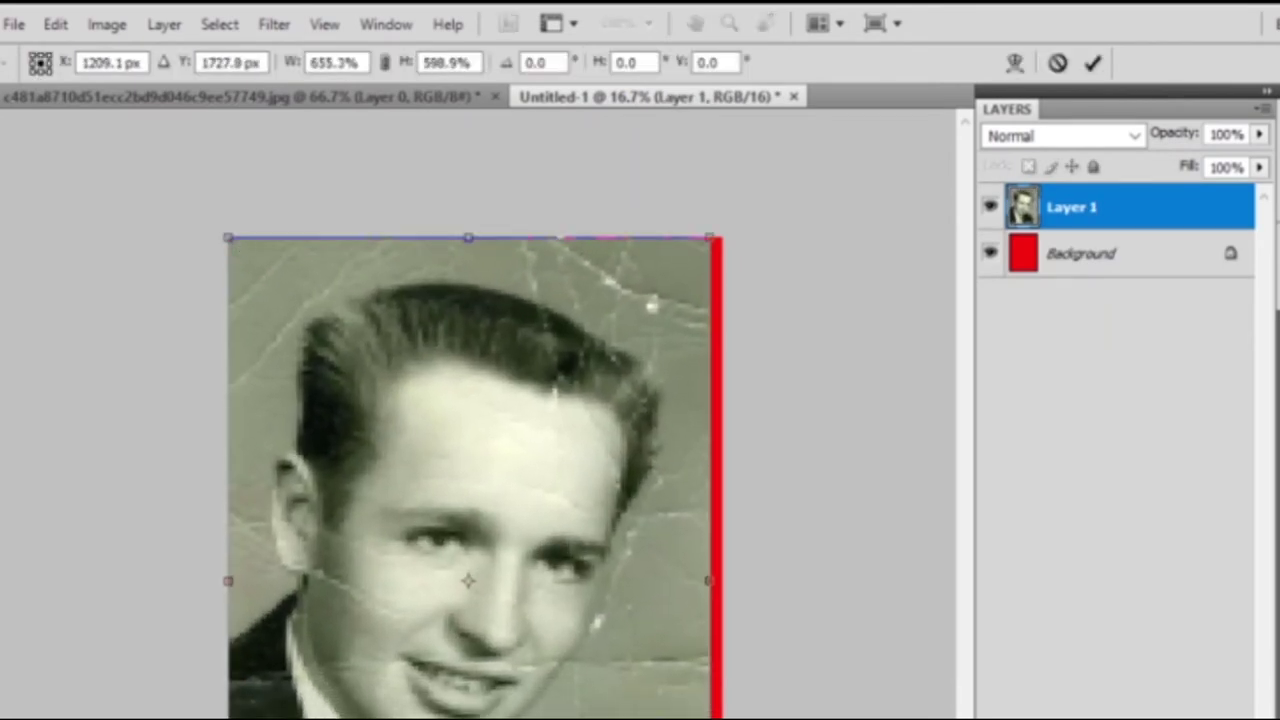
drag(712, 715, 749, 697)
key(Return)
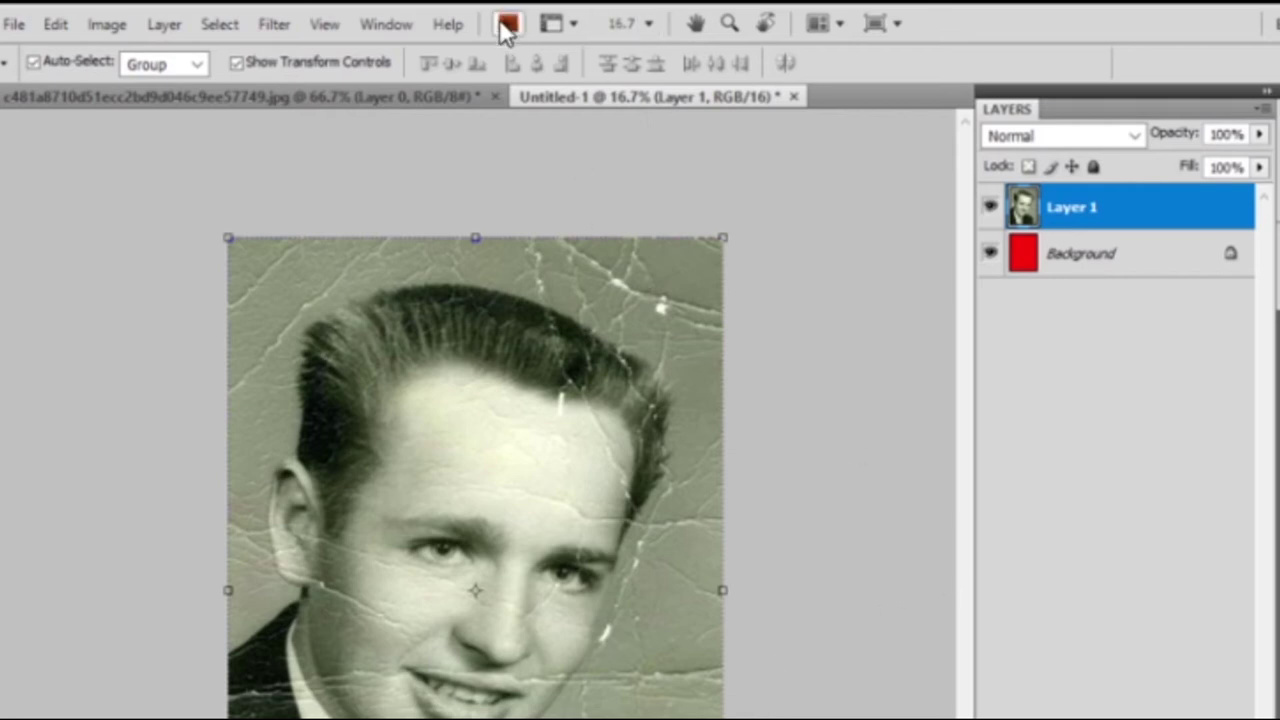
Show the Navigator panel and zoom the view to about 40%.
click(398, 22)
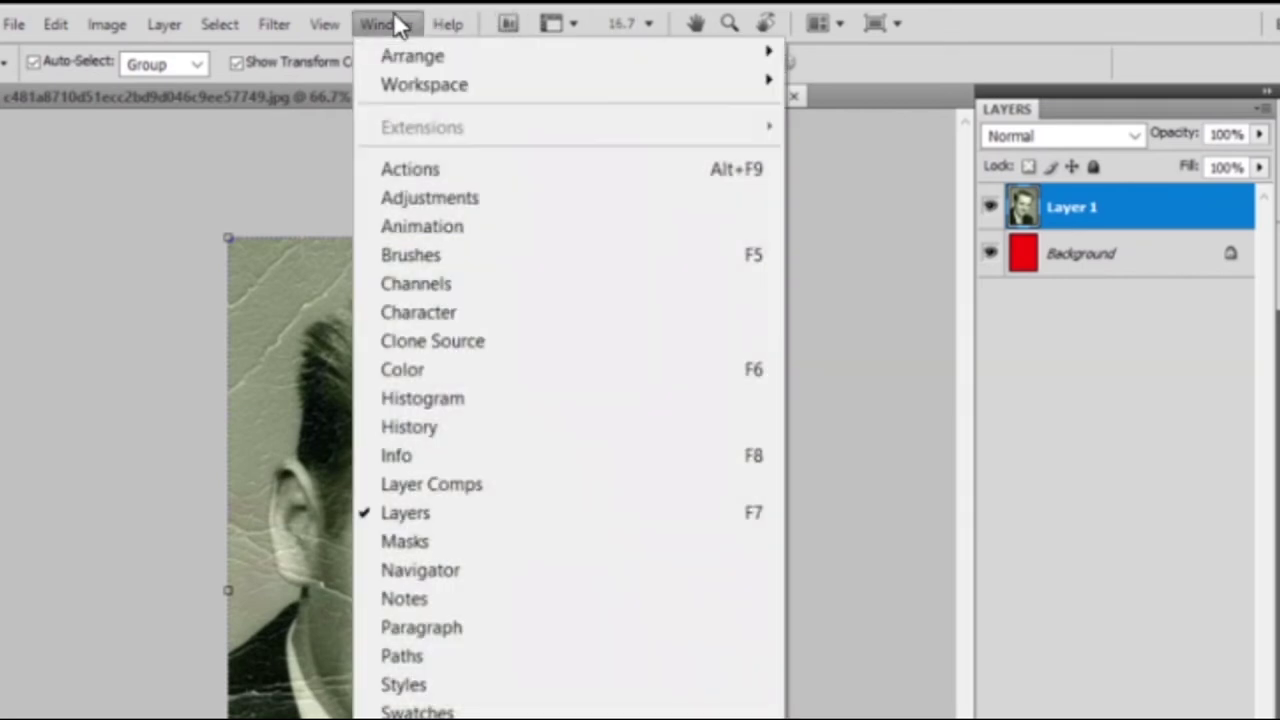
click(511, 577)
drag(1168, 336, 1168, 336)
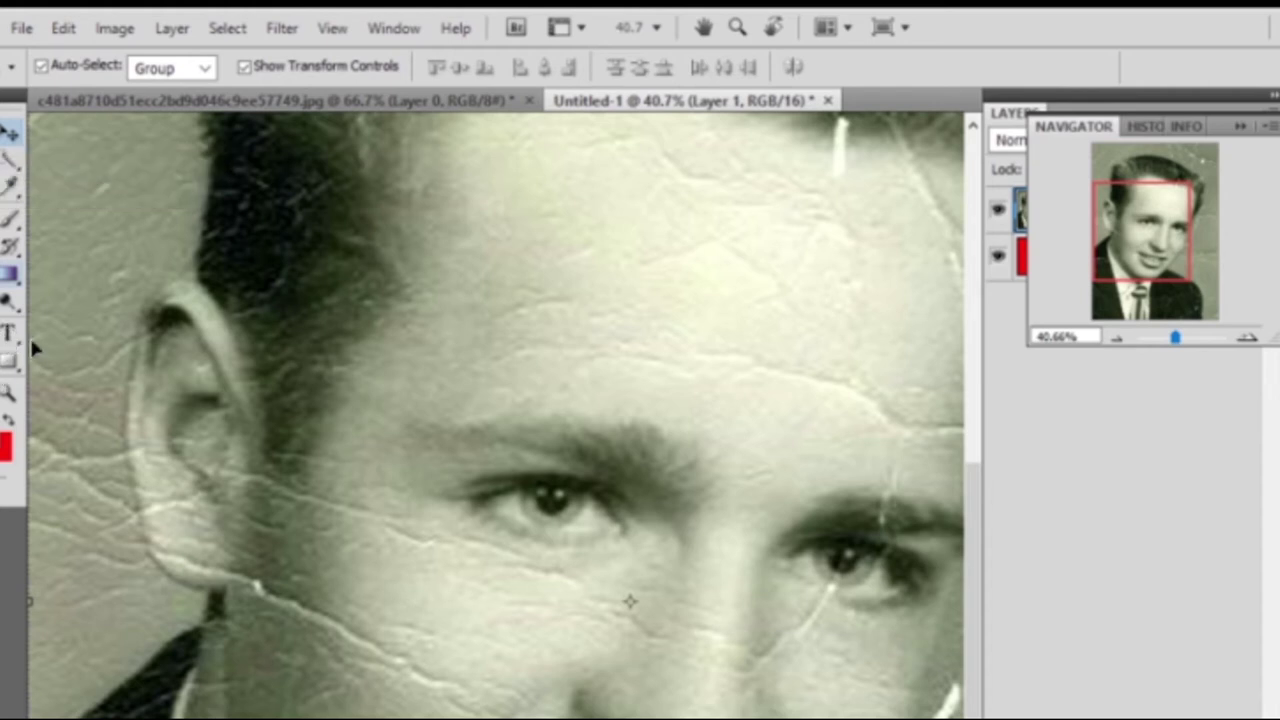
Zoom in beside the eye to 200%, then back out to 66.7%.
click(13, 392)
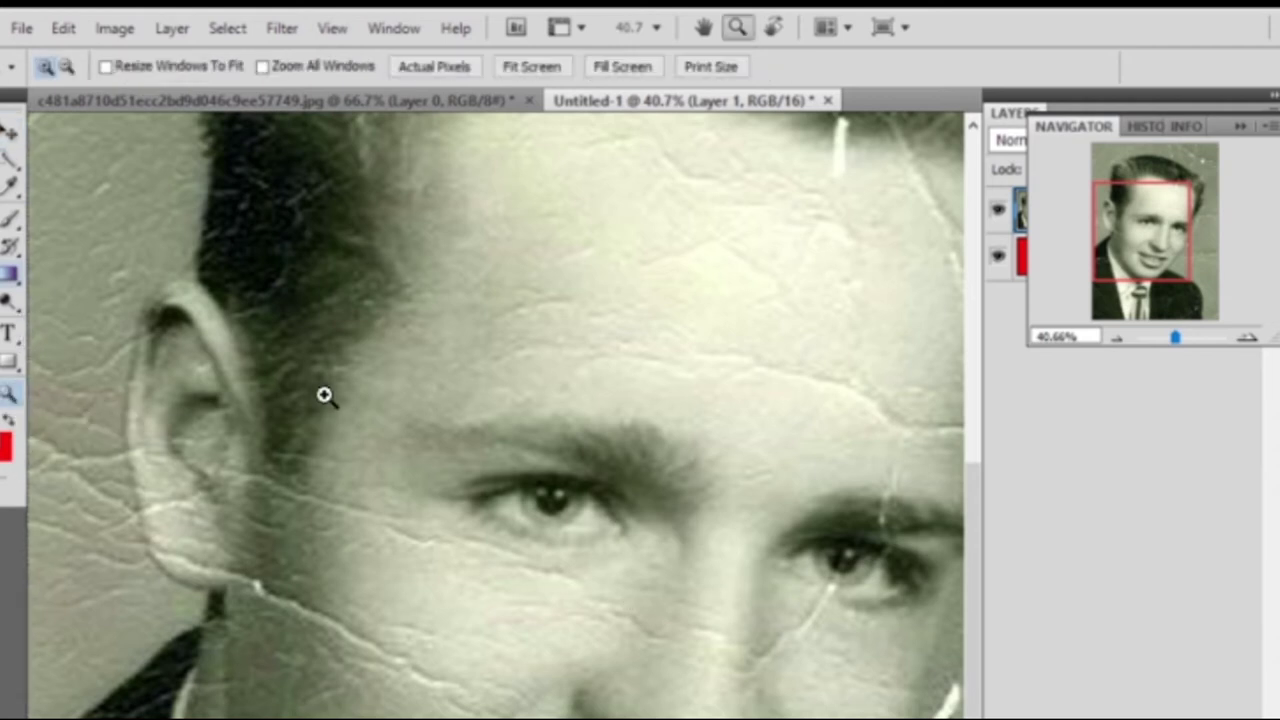
click(330, 394)
click(355, 394)
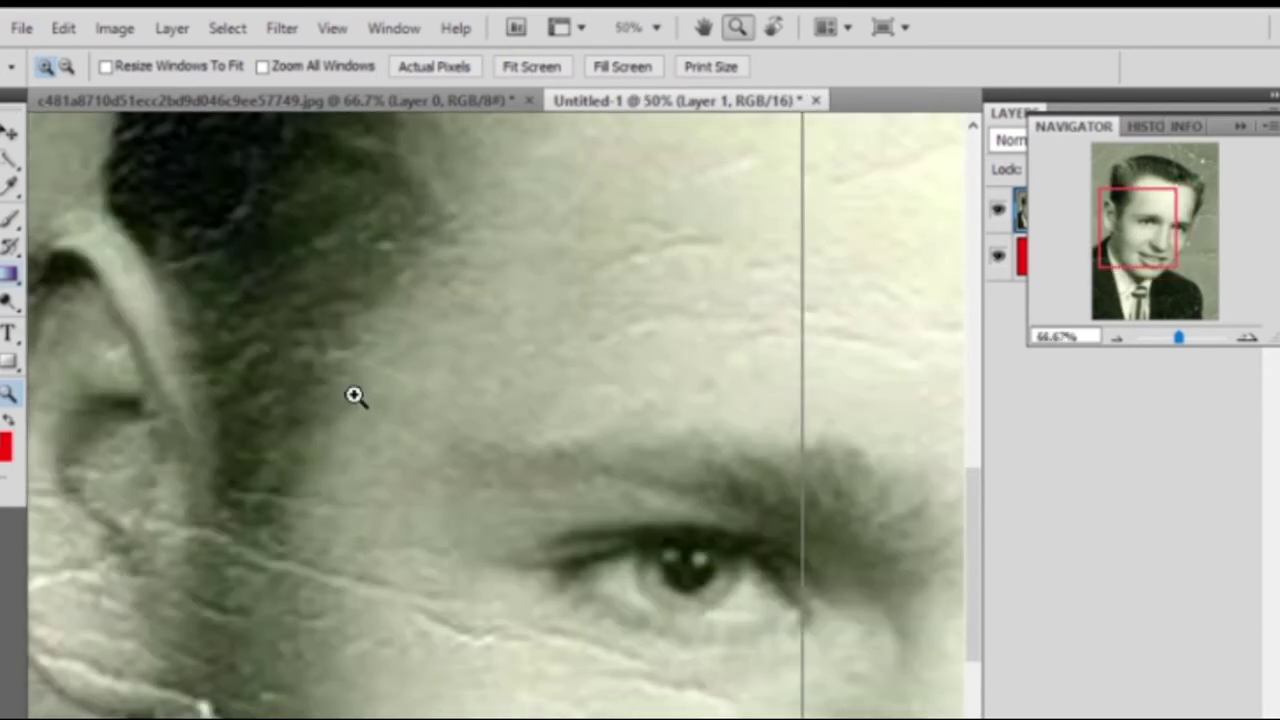
click(355, 394)
click(355, 395)
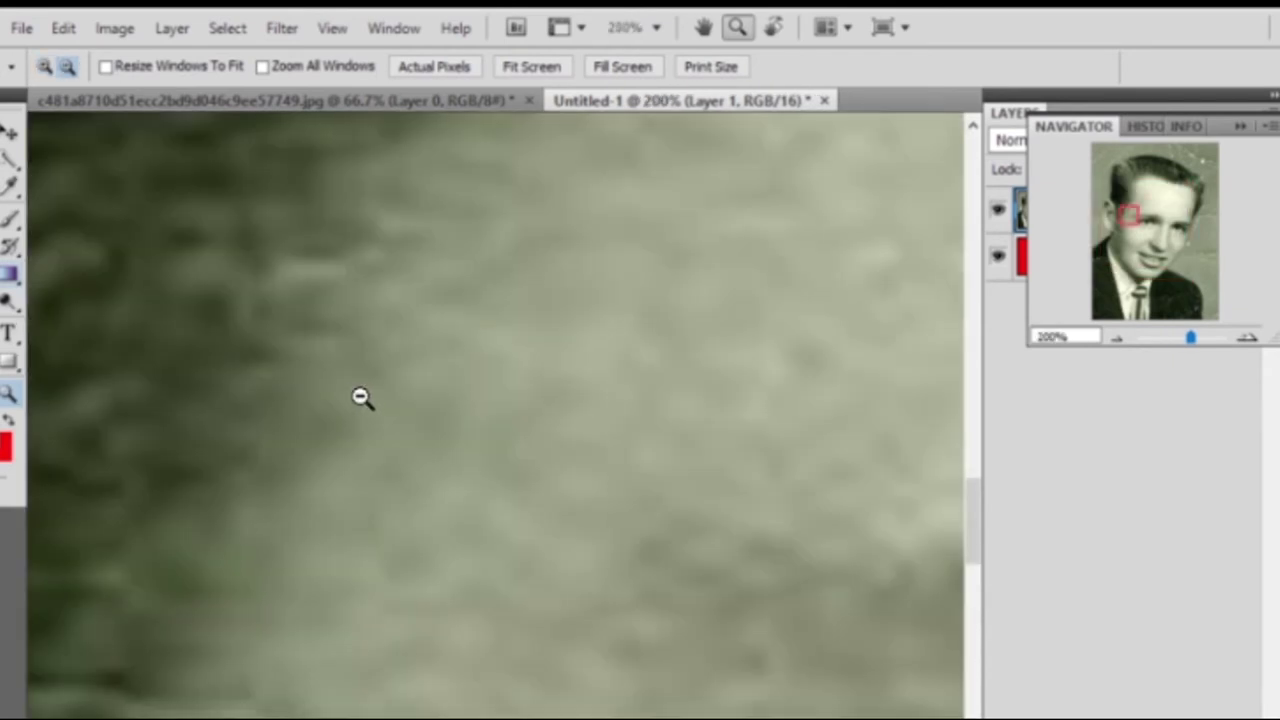
alt+click(360, 397)
alt+click(358, 390)
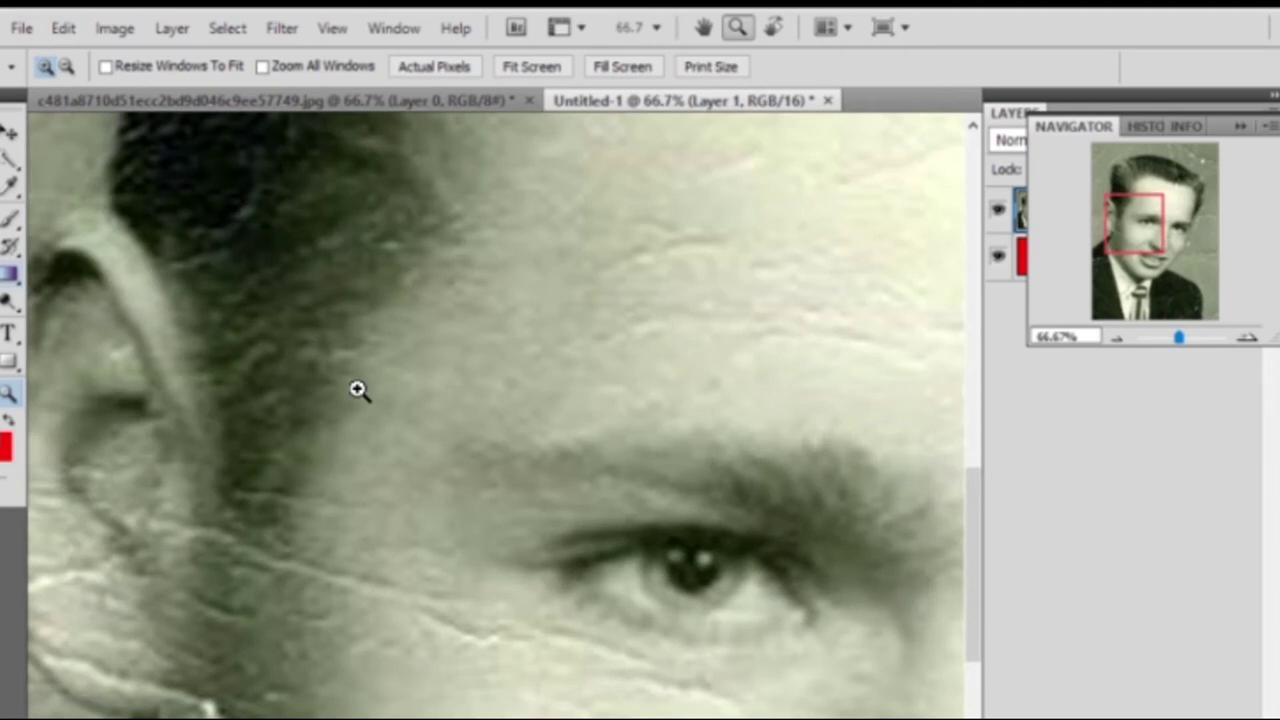
Pan with the Hand tool up to the cracked hairline and forehead.
key(h)
drag(440, 383, 463, 606)
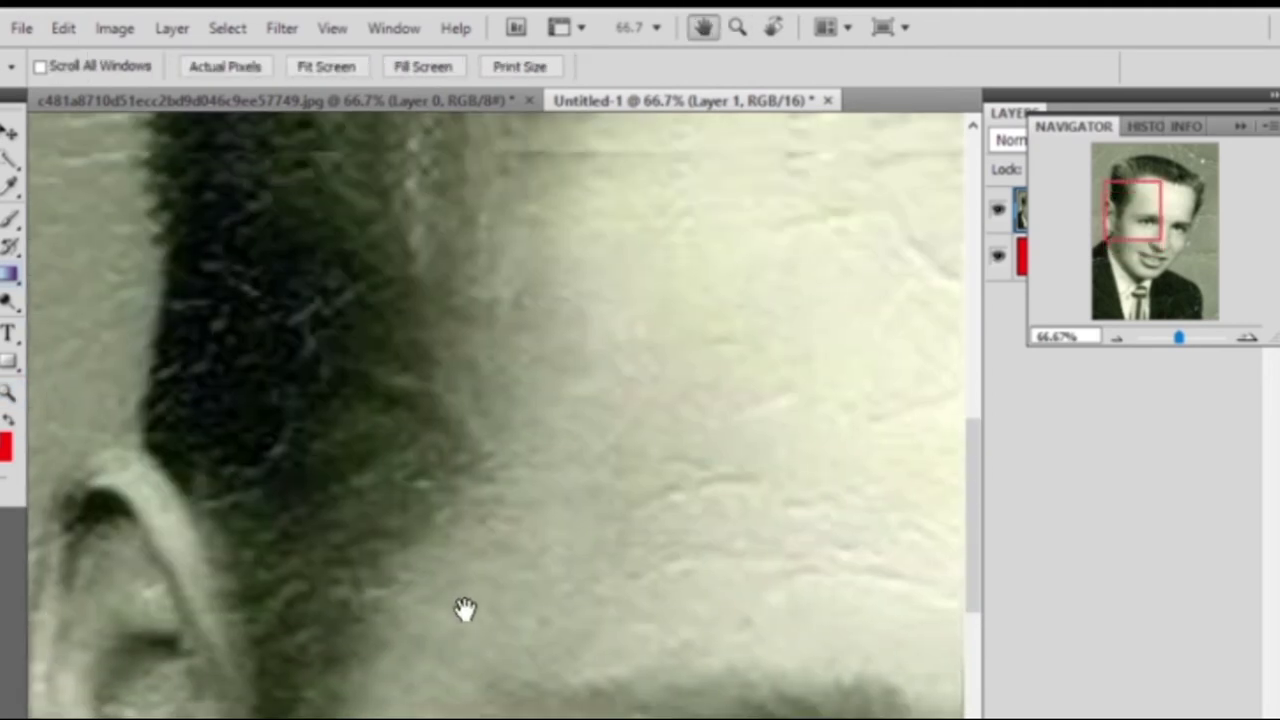
drag(470, 474, 477, 589)
mouse_move(453, 246)
mouse_down()
mouse_move(453, 376)
mouse_move(300, 250)
mouse_up()
mouse_move(731, 537)
mouse_down()
mouse_move(502, 337)
mouse_move(340, 706)
mouse_move(669, 700)
mouse_move(629, 719)
mouse_move(683, 719)
mouse_up()
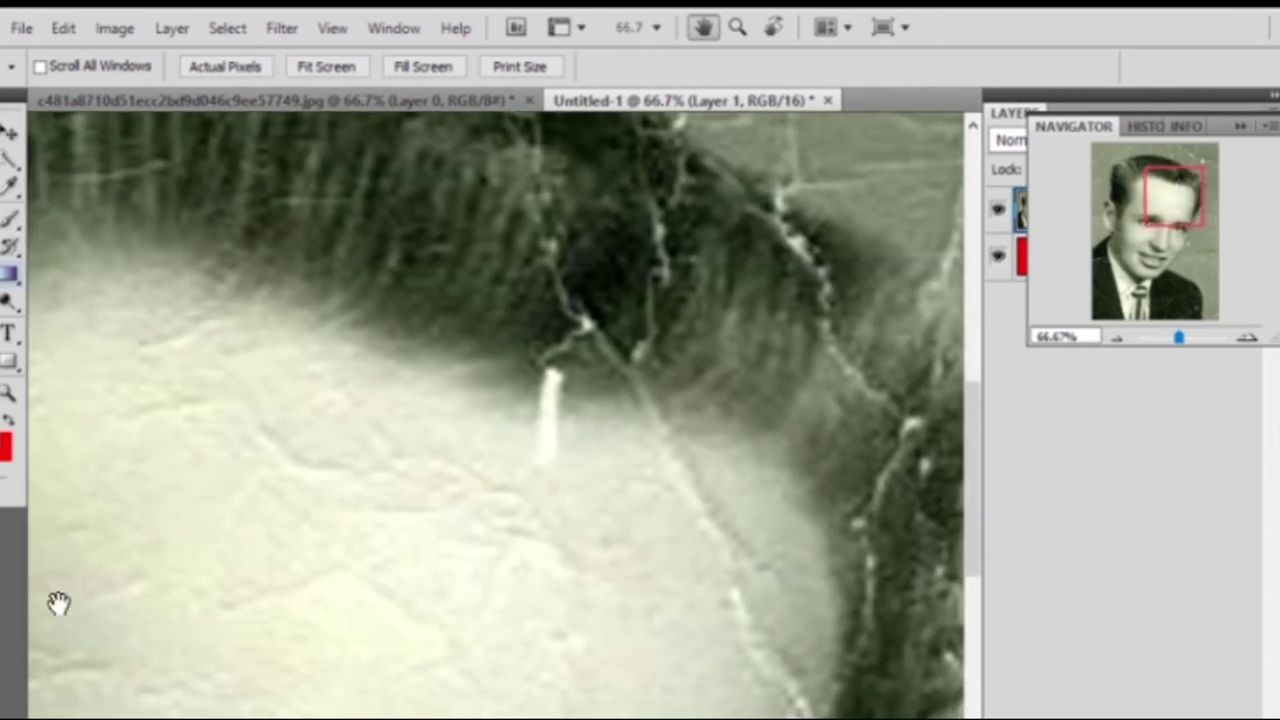
Swap foreground and background colours, settling on black as foreground.
click(8, 424)
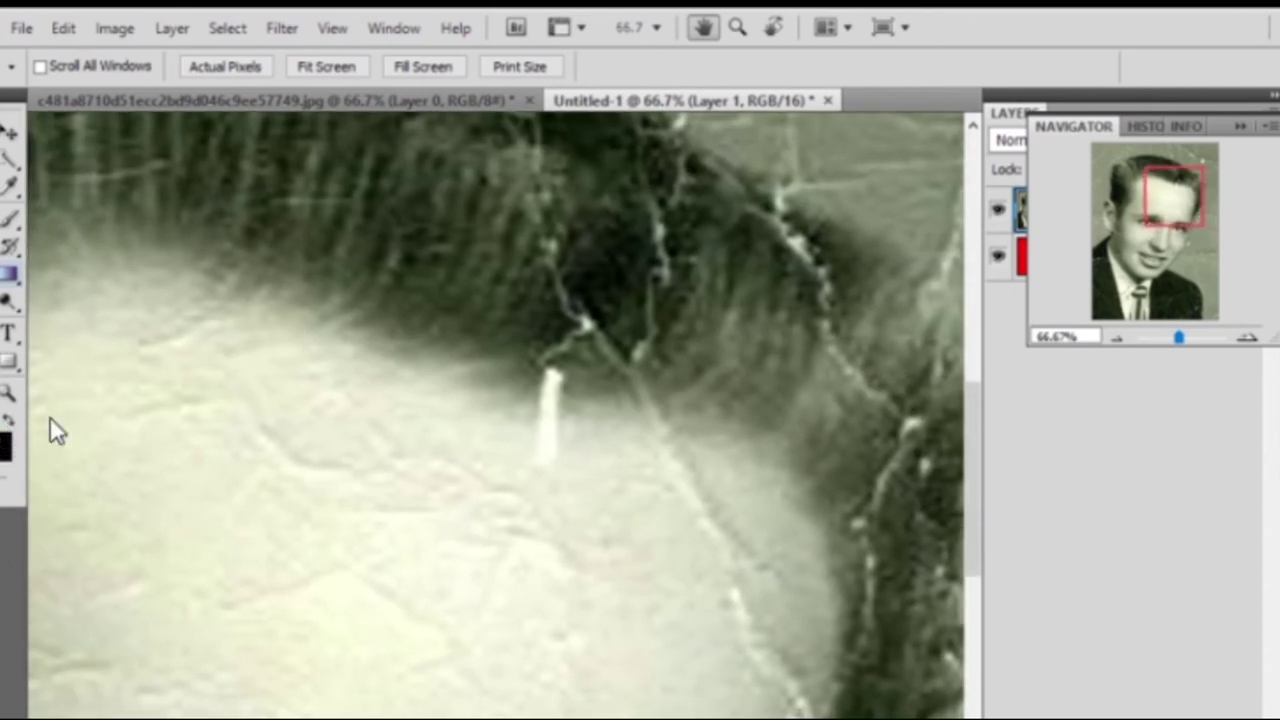
click(10, 428)
click(10, 428)
click(10, 428)
click(10, 428)
click(10, 426)
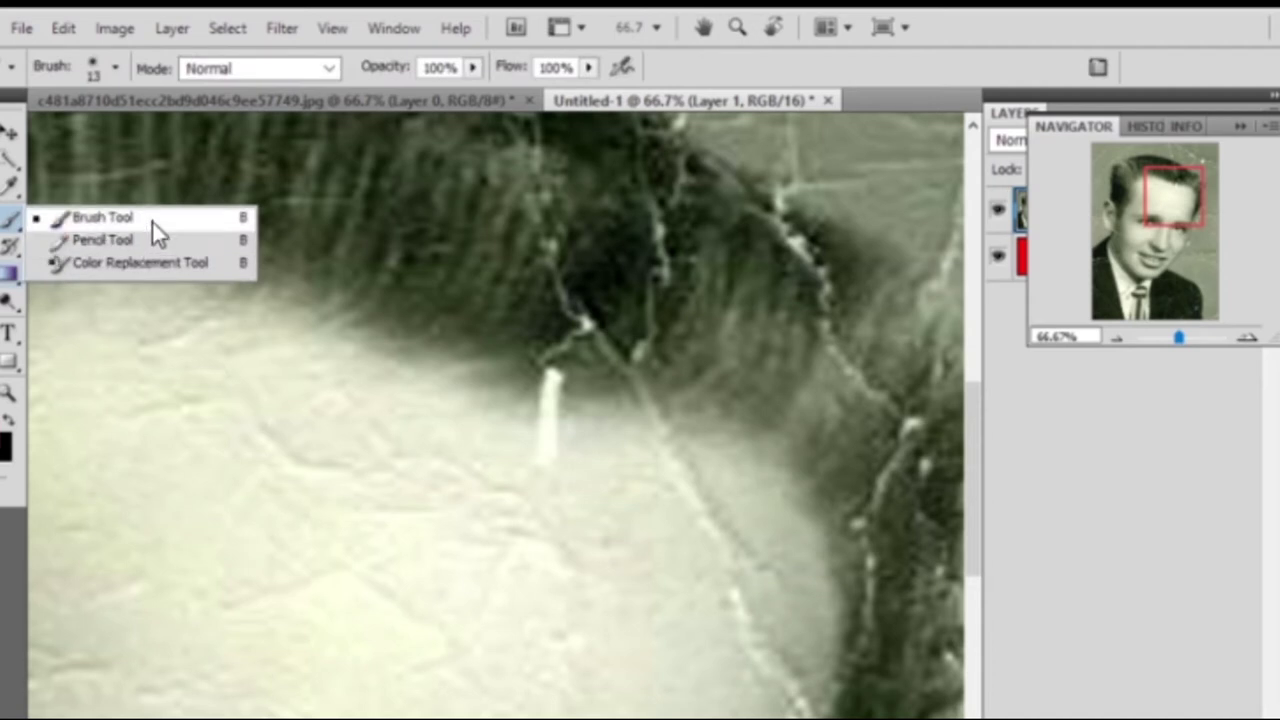
Paint a 108 px brush zigzag on the forehead, set foreground to red, and undo the stroke.
drag(11, 224, 152, 220)
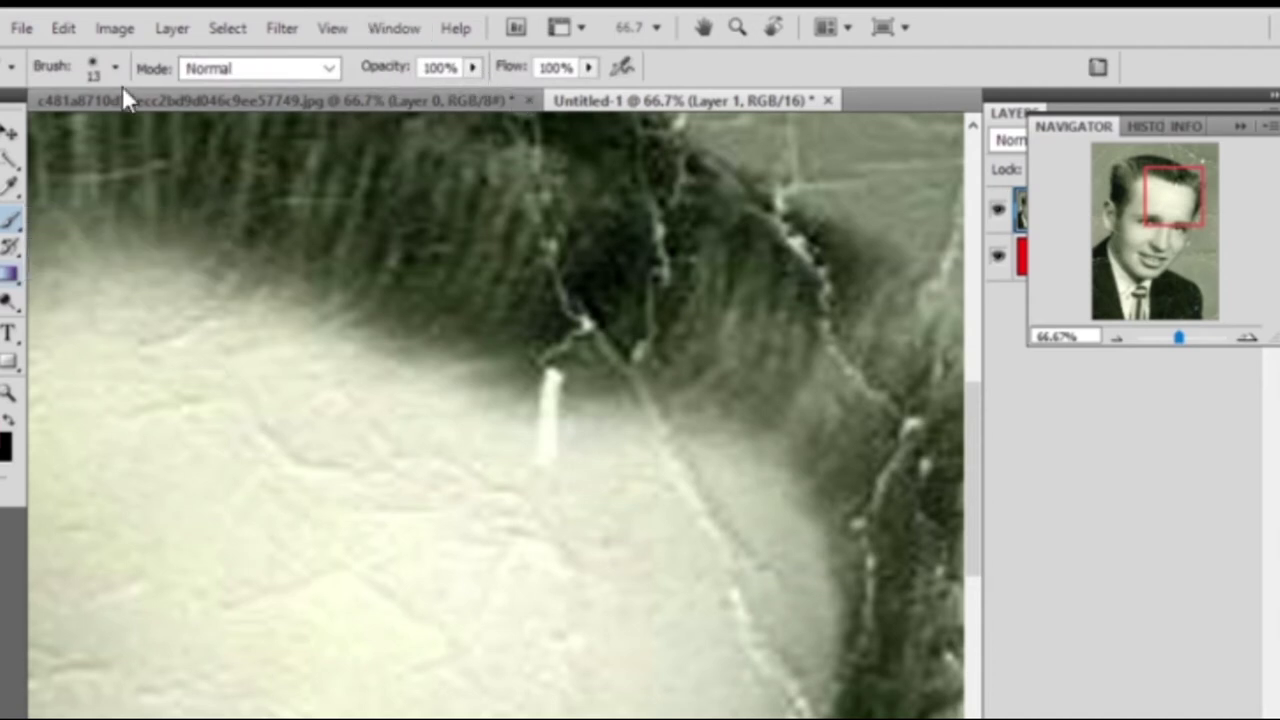
right_click(356, 426)
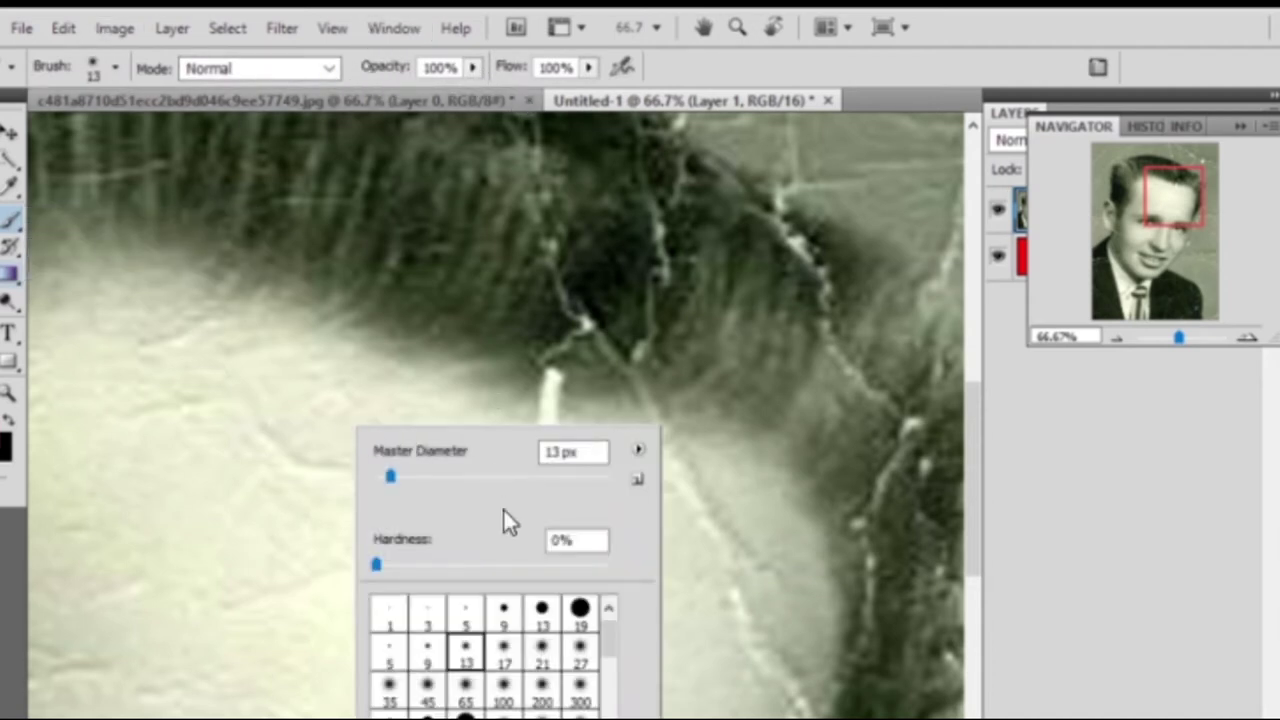
click(580, 608)
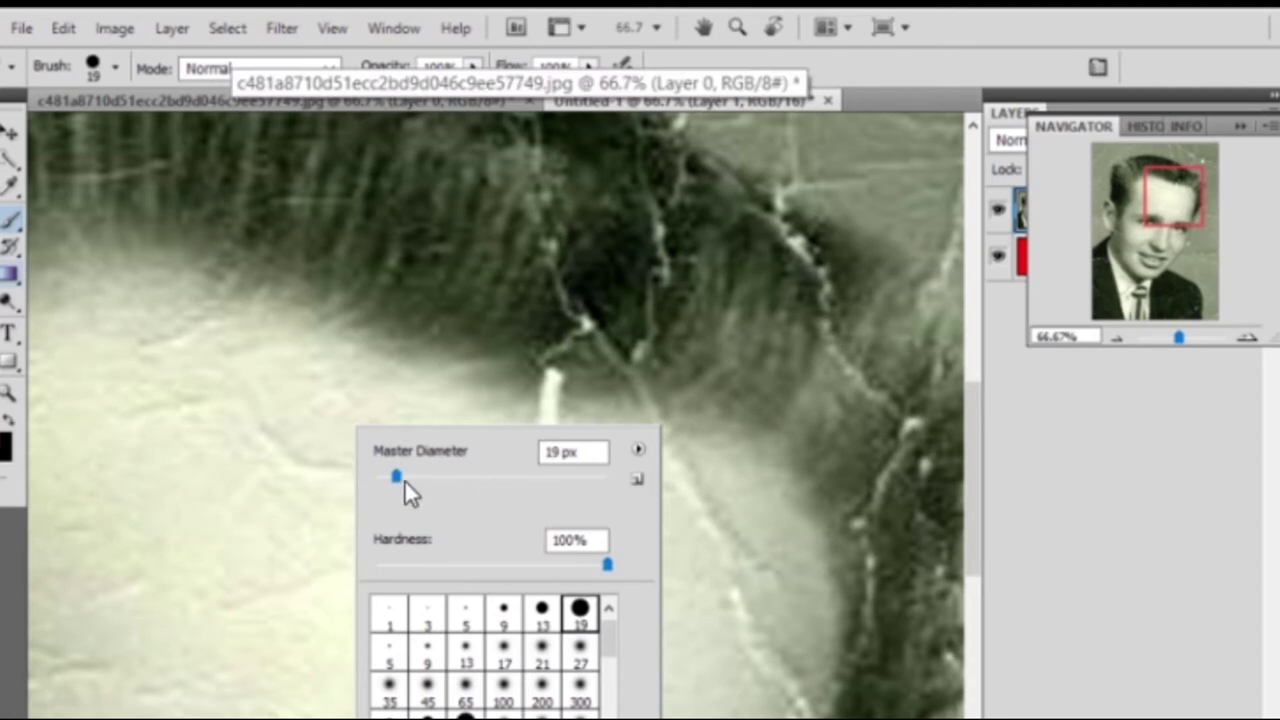
mouse_move(404, 479)
mouse_down()
mouse_move(523, 479)
mouse_move(505, 479)
mouse_up()
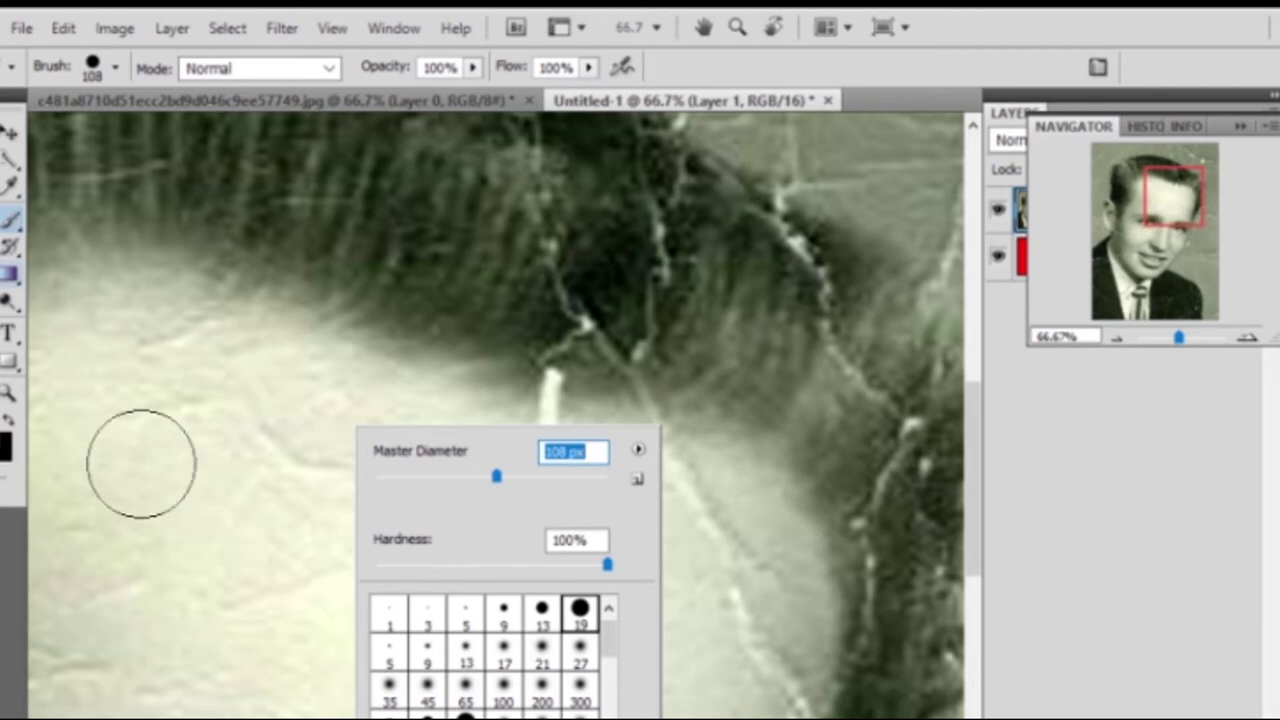
mouse_move(160, 545)
mouse_down()
mouse_move(229, 371)
mouse_move(495, 560)
mouse_up()
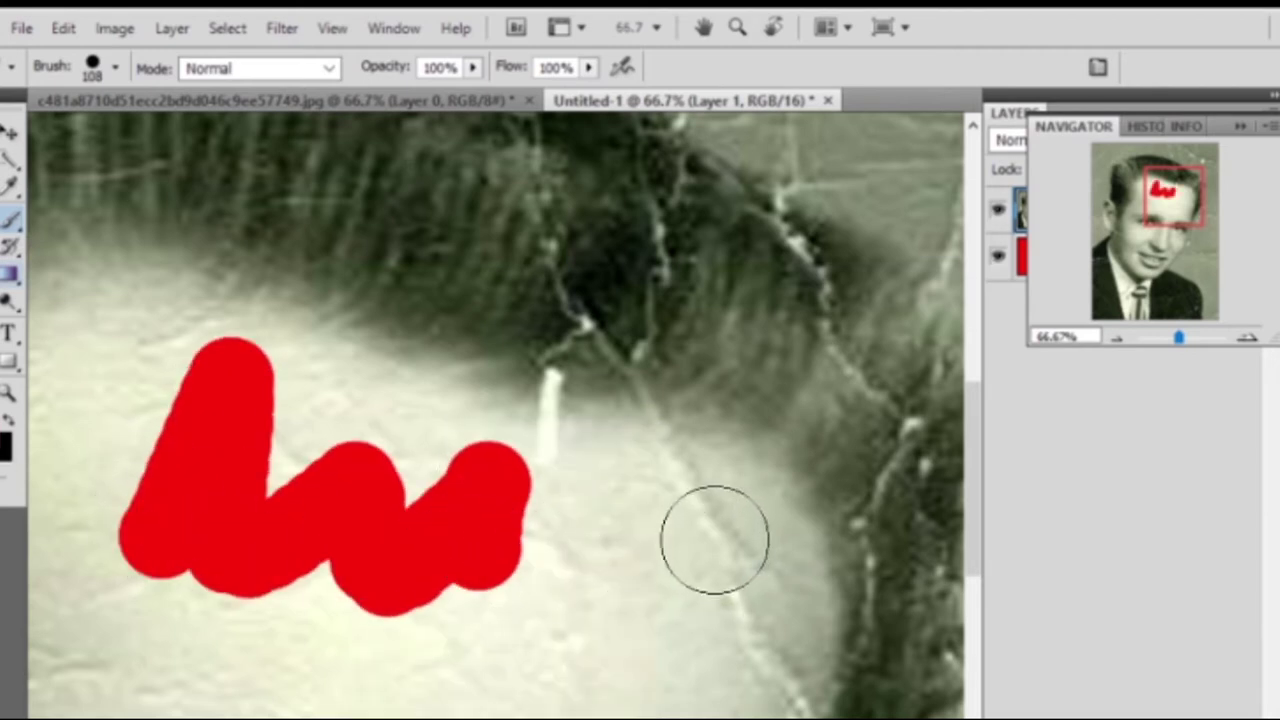
click(6, 428)
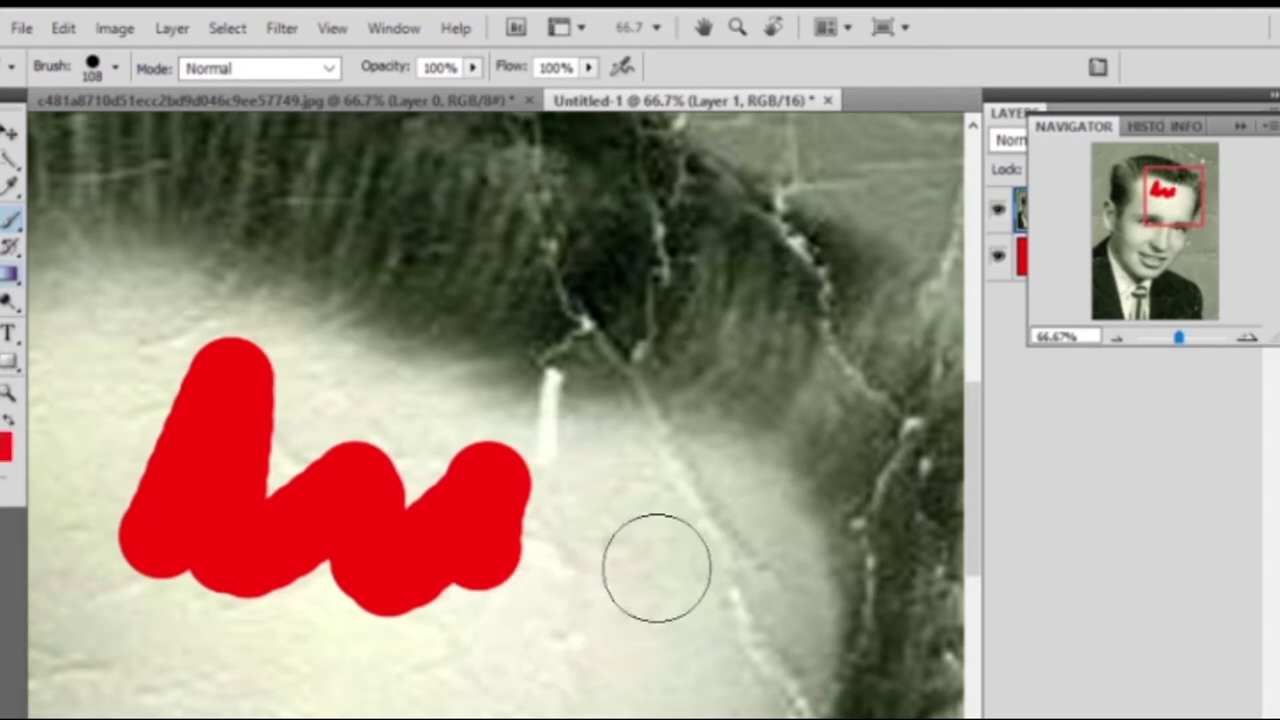
key(ctrl+z)
Scribble Pencil Tool lines on the forehead, then undo the scribbles.
right_click(10, 218)
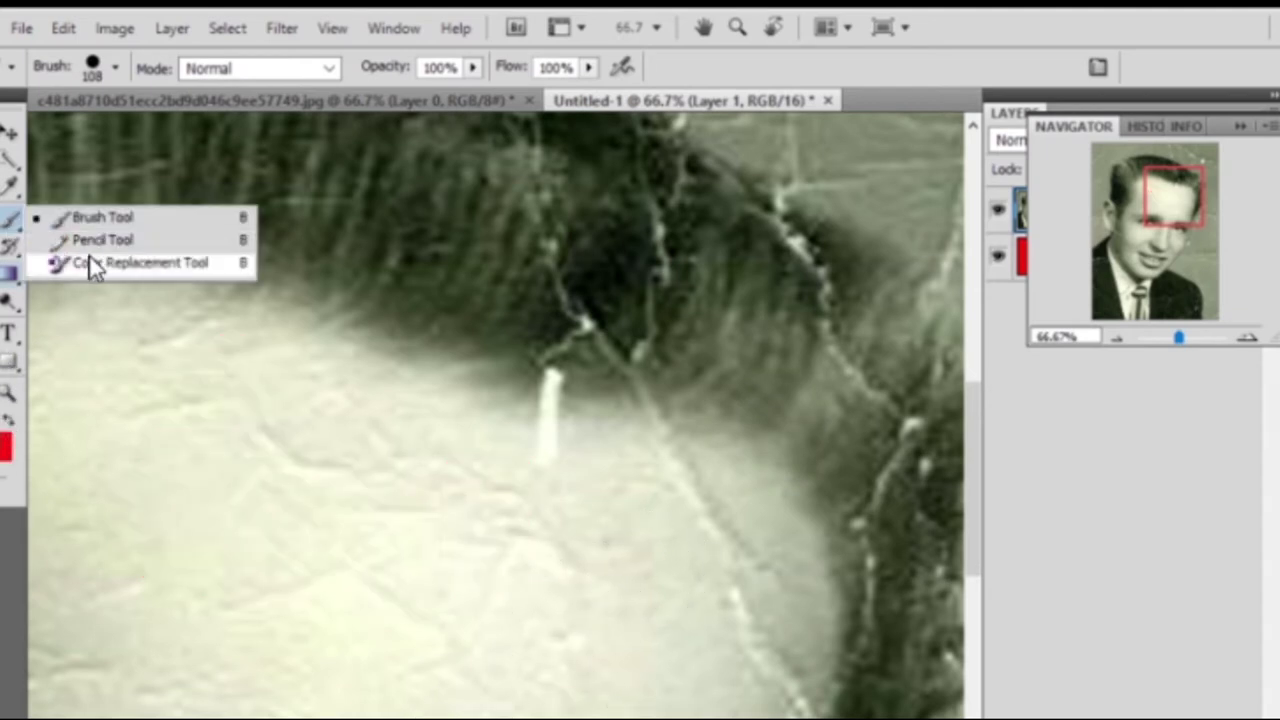
click(108, 248)
drag(152, 592, 455, 600)
mouse_move(432, 524)
mouse_down()
mouse_move(350, 592)
mouse_move(416, 628)
mouse_up()
mouse_move(462, 628)
mouse_down()
mouse_move(548, 604)
mouse_move(608, 644)
mouse_up()
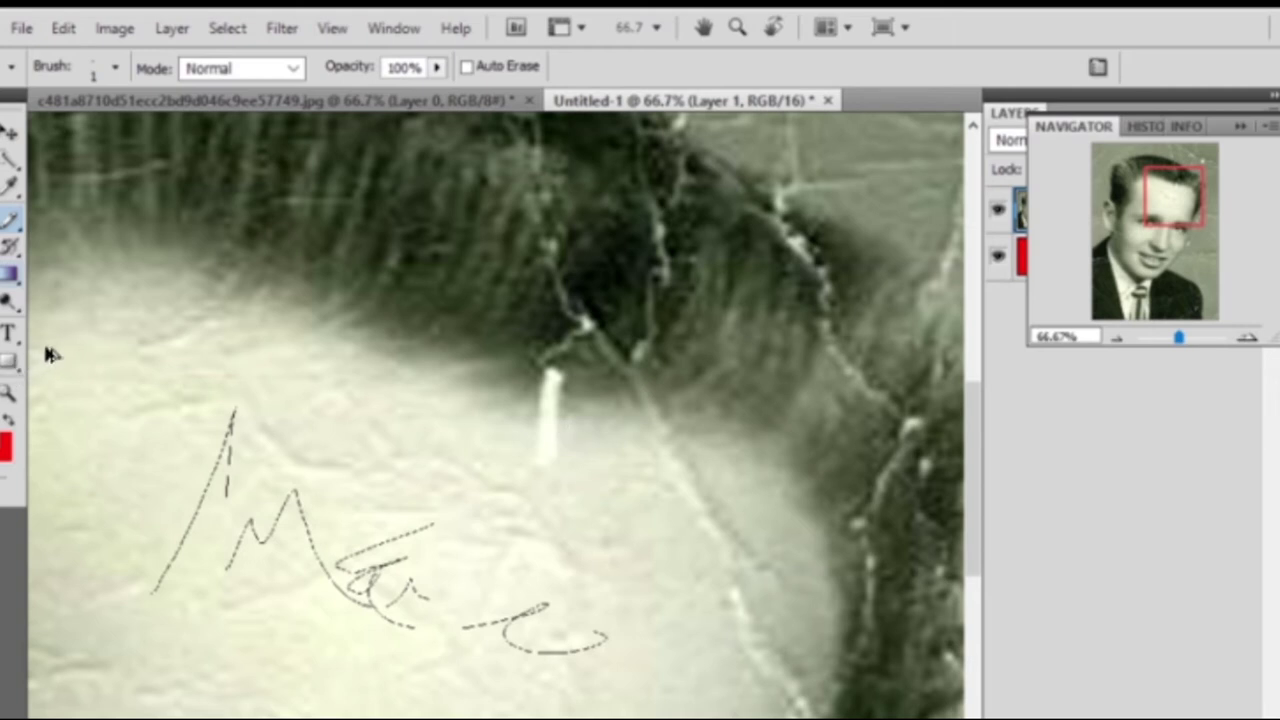
key(ctrl+alt+z)
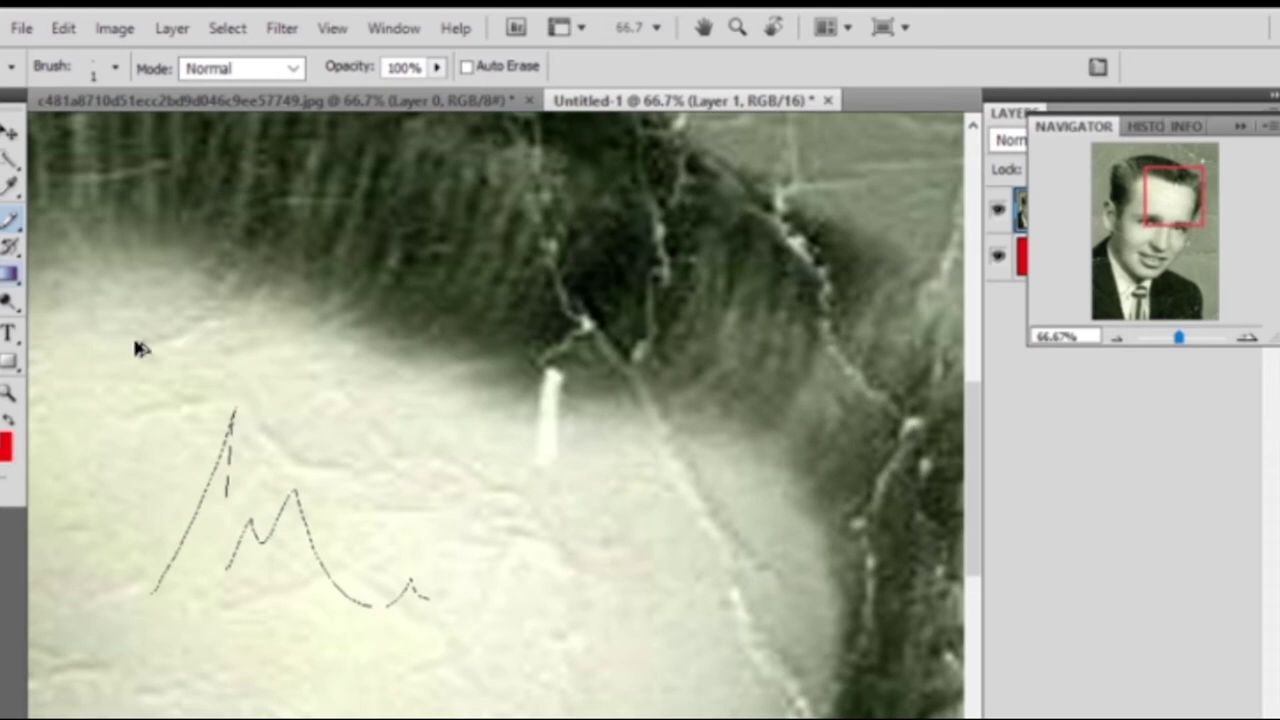
key(alt+BackSpace)
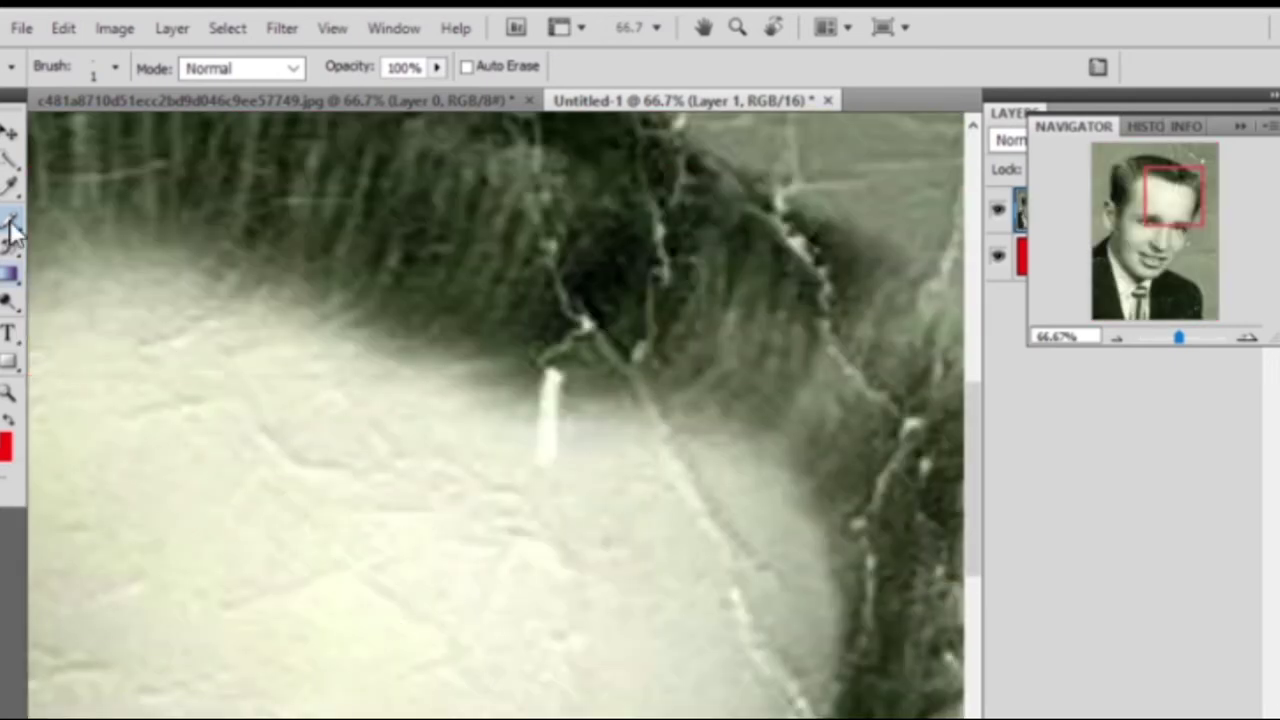
Paint a thick black zigzag across the hair with the soft Brush Tool.
right_click(9, 219)
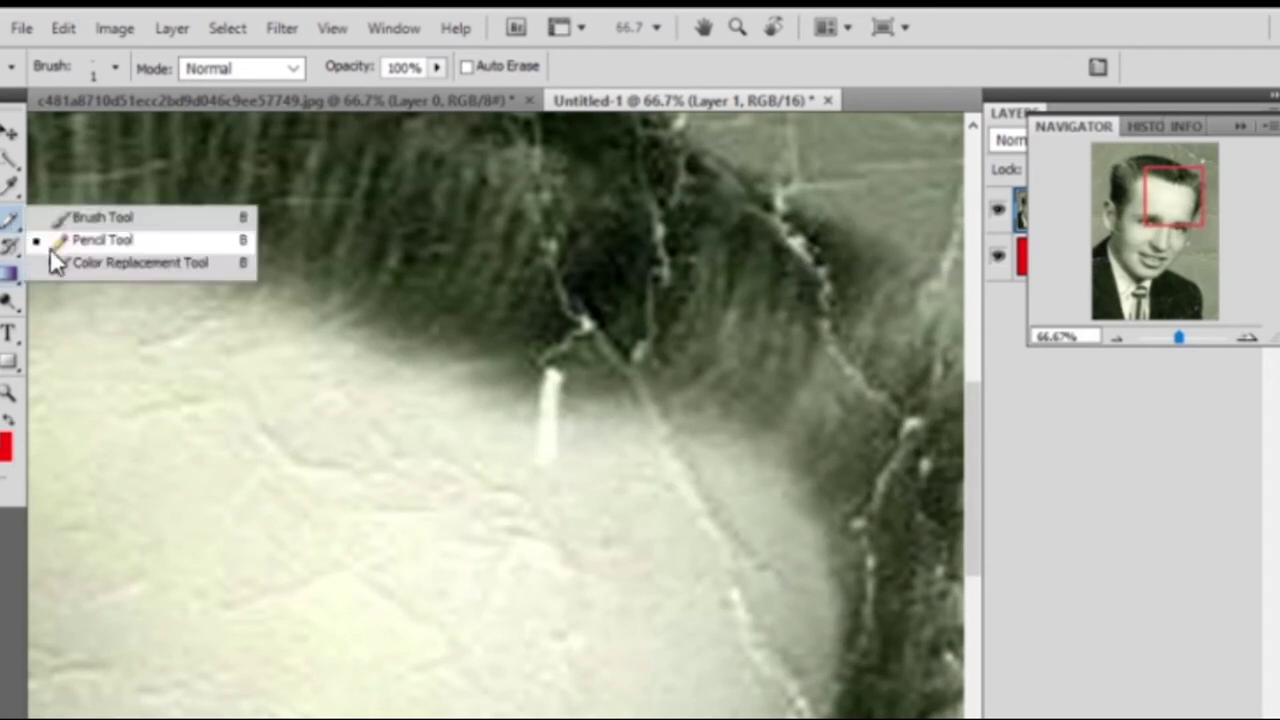
click(128, 222)
scroll(400, 449, up, 3)
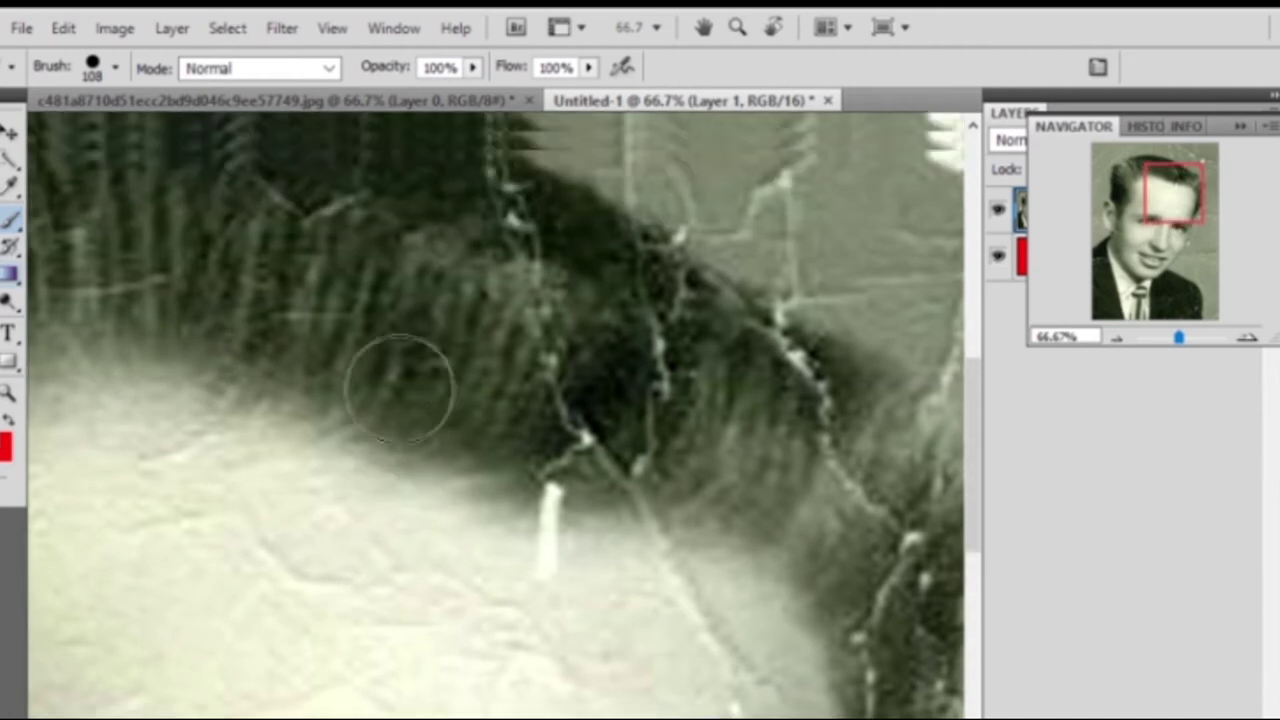
scroll(400, 371, up, 3)
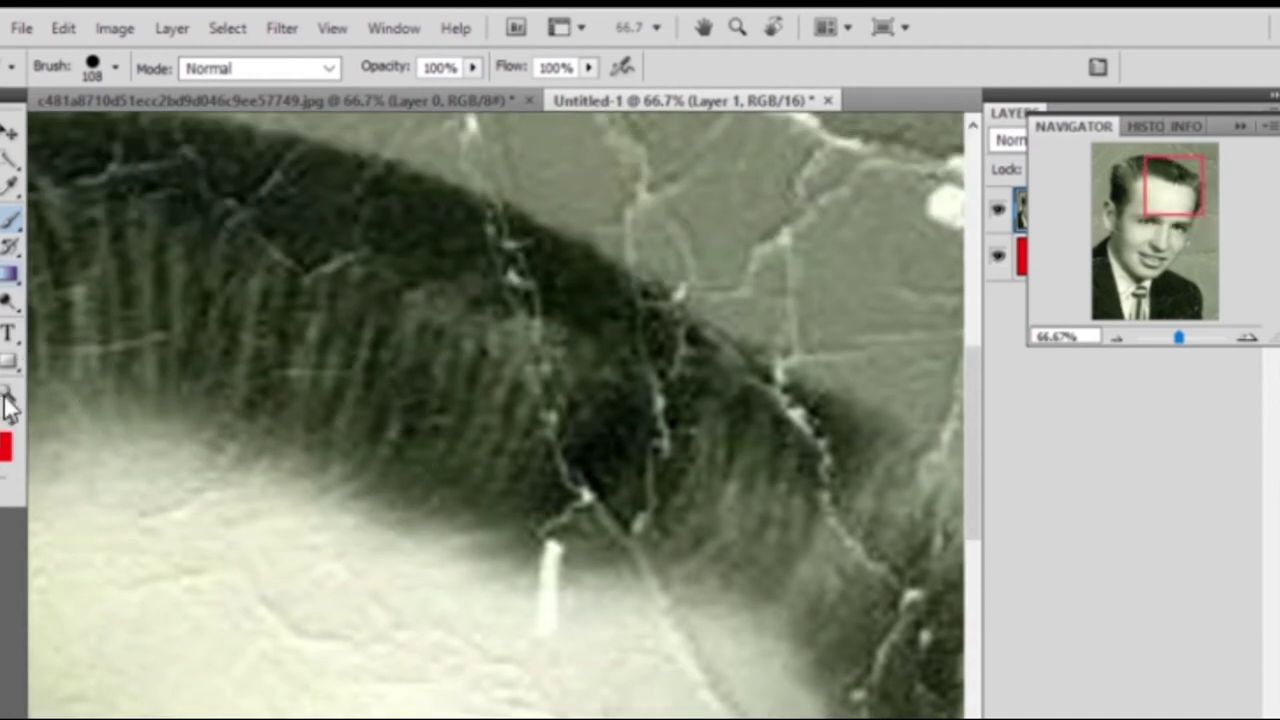
mouse_move(270, 290)
mouse_down()
mouse_move(286, 380)
mouse_move(920, 518)
mouse_move(910, 700)
mouse_up()
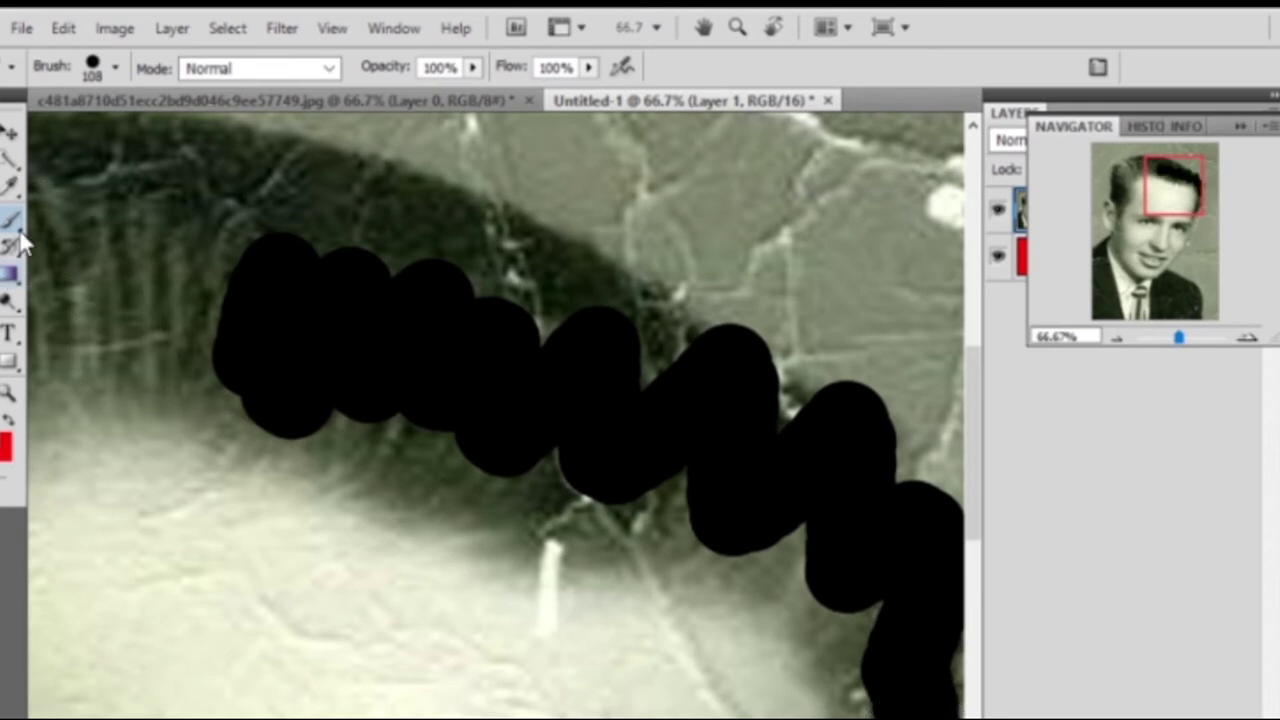
Draw thin 1 px pencil hair strokes on the left eyebrow.
key(shift+b)
drag(130, 196, 130, 326)
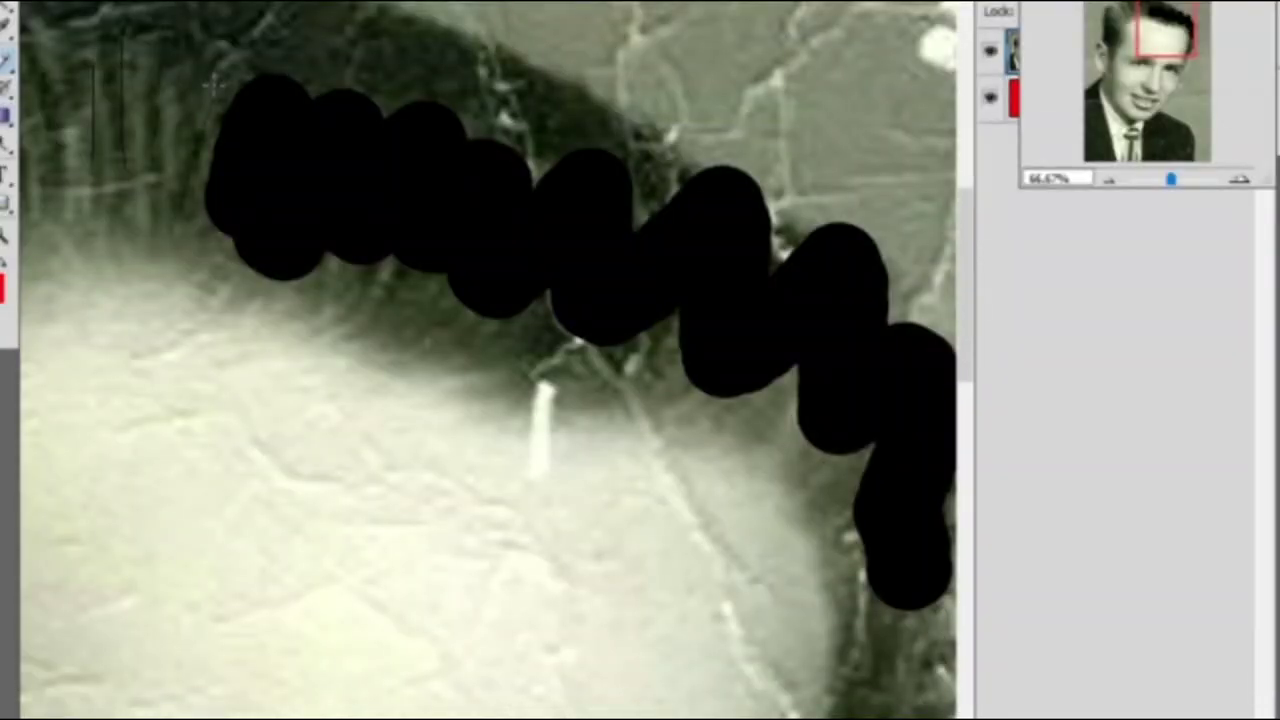
scroll(225, 105, down, 5)
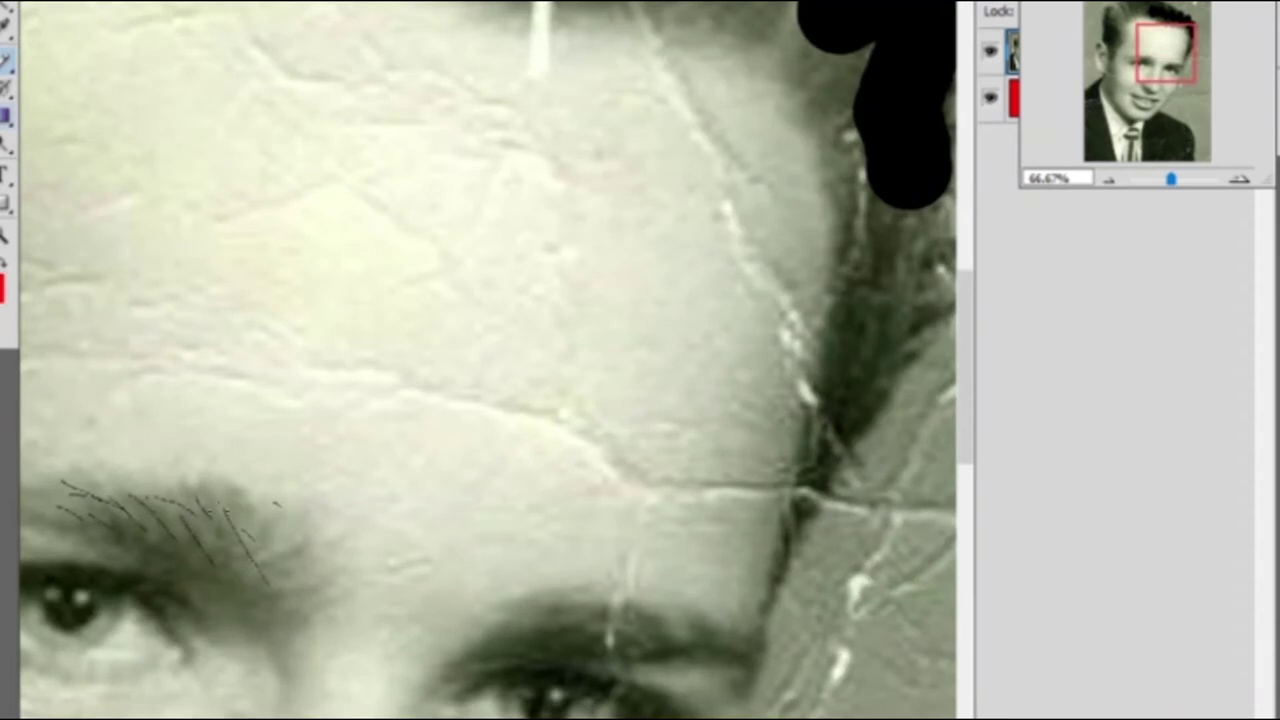
mouse_move(240, 530)
mouse_down()
mouse_move(182, 474)
mouse_move(218, 430)
mouse_move(174, 478)
mouse_up()
drag(164, 542, 90, 498)
mouse_move(86, 544)
mouse_down()
mouse_move(52, 530)
mouse_move(34, 498)
mouse_up()
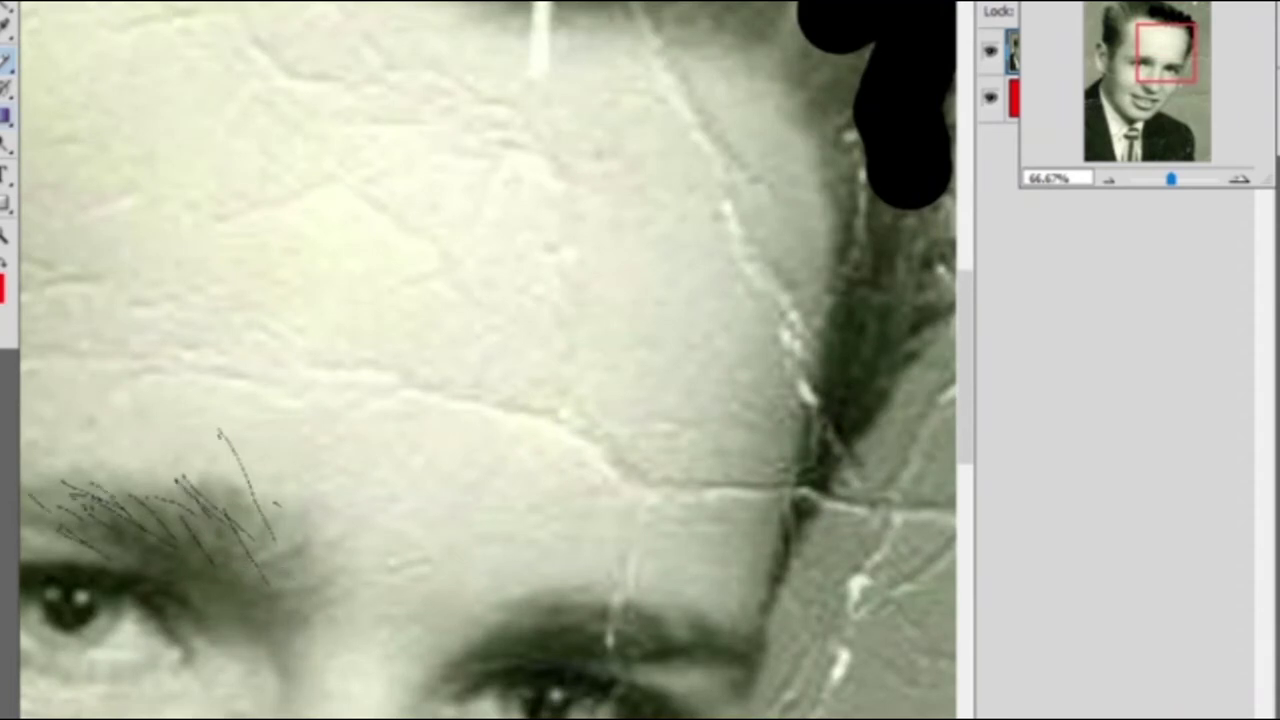
Paint thick black strokes over the left eyebrow with the 17 px brush preset.
right_click(303, 334)
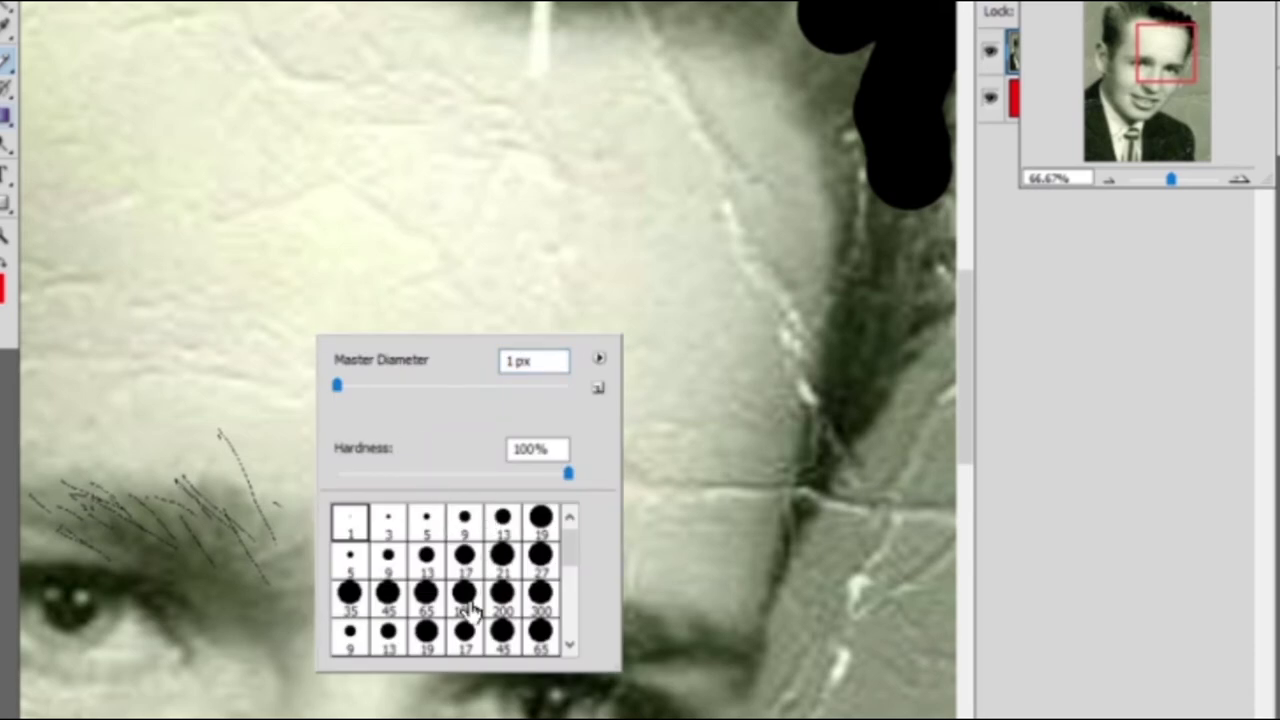
scroll(505, 600, down, 1)
scroll(505, 602, down, 1)
scroll(500, 612, down, 1)
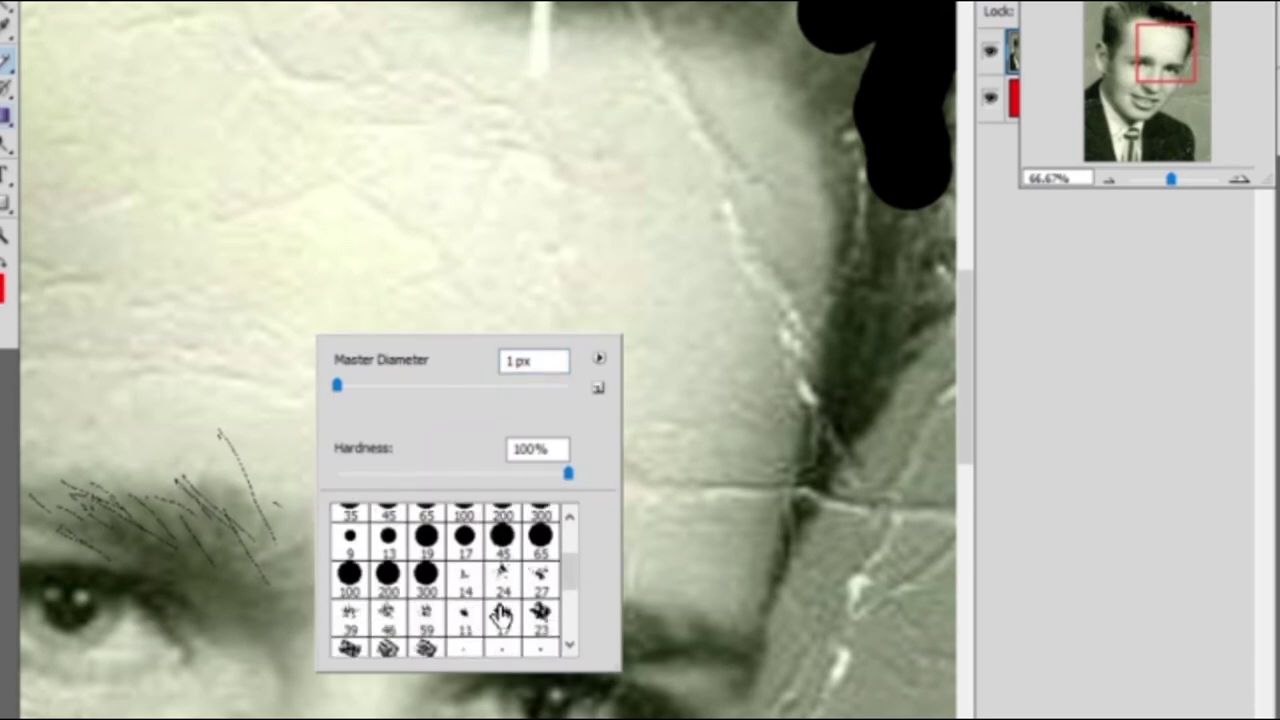
click(505, 622)
drag(200, 514, 108, 457)
drag(194, 543, 86, 480)
drag(270, 550, 157, 468)
drag(305, 552, 235, 488)
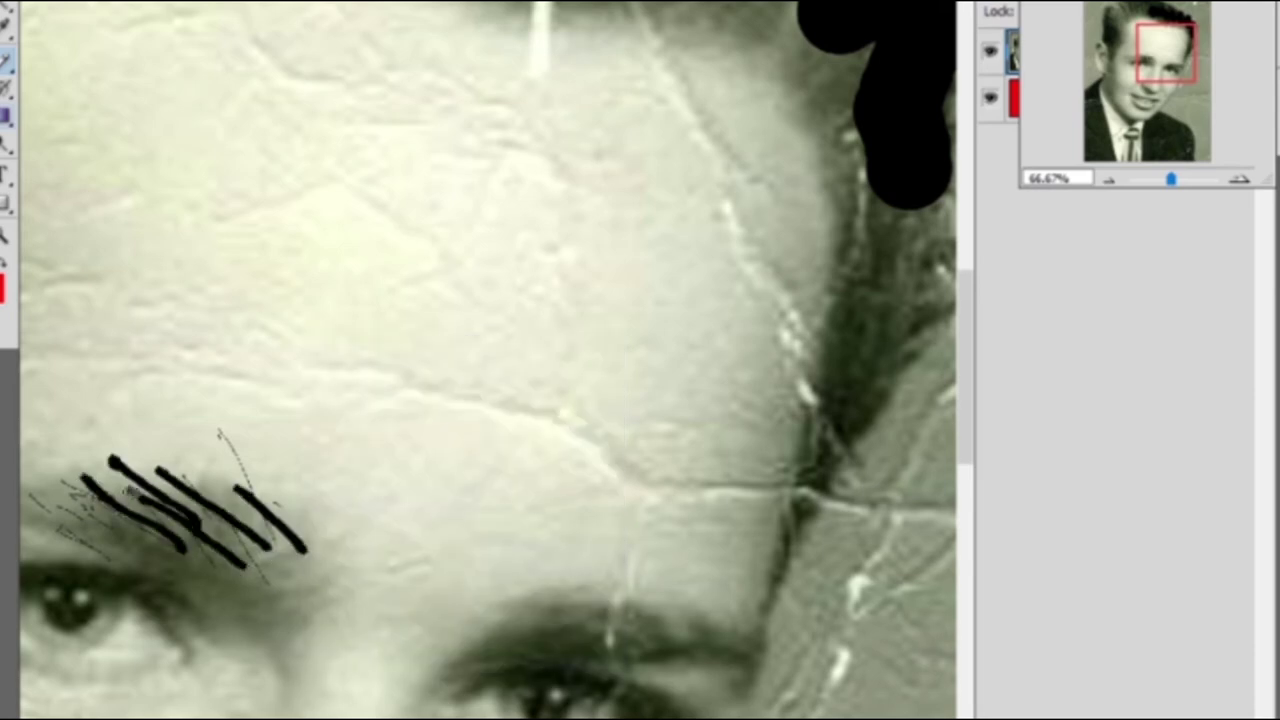
drag(115, 545, 40, 492)
Paint red hair-like strokes on both eyebrows using a scattered grass-style brush.
right_click(265, 525)
scroll(450, 705, down, 1)
click(450, 705)
drag(140, 460, 290, 500)
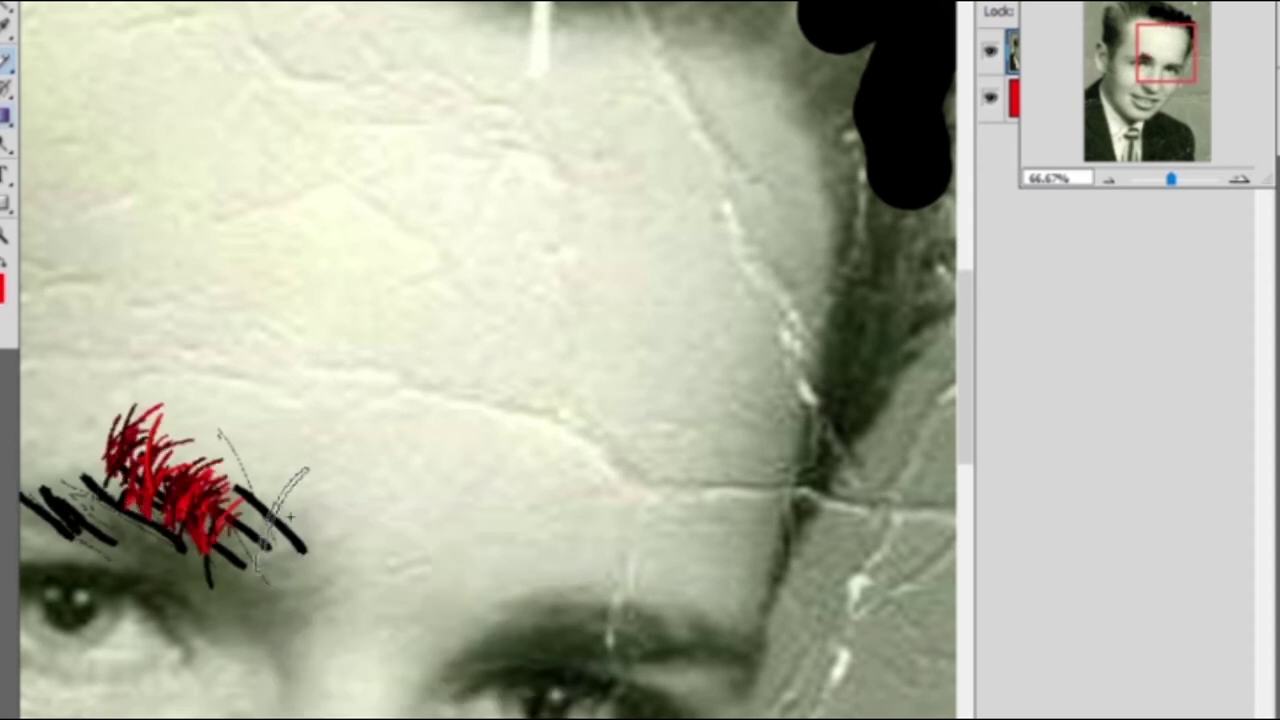
drag(50, 470, 240, 450)
drag(500, 670, 560, 580)
drag(600, 670, 680, 580)
drag(700, 680, 760, 590)
drag(680, 650, 740, 560)
Add red hair-like strokes along the hairline.
scroll(700, 600, down, 3)
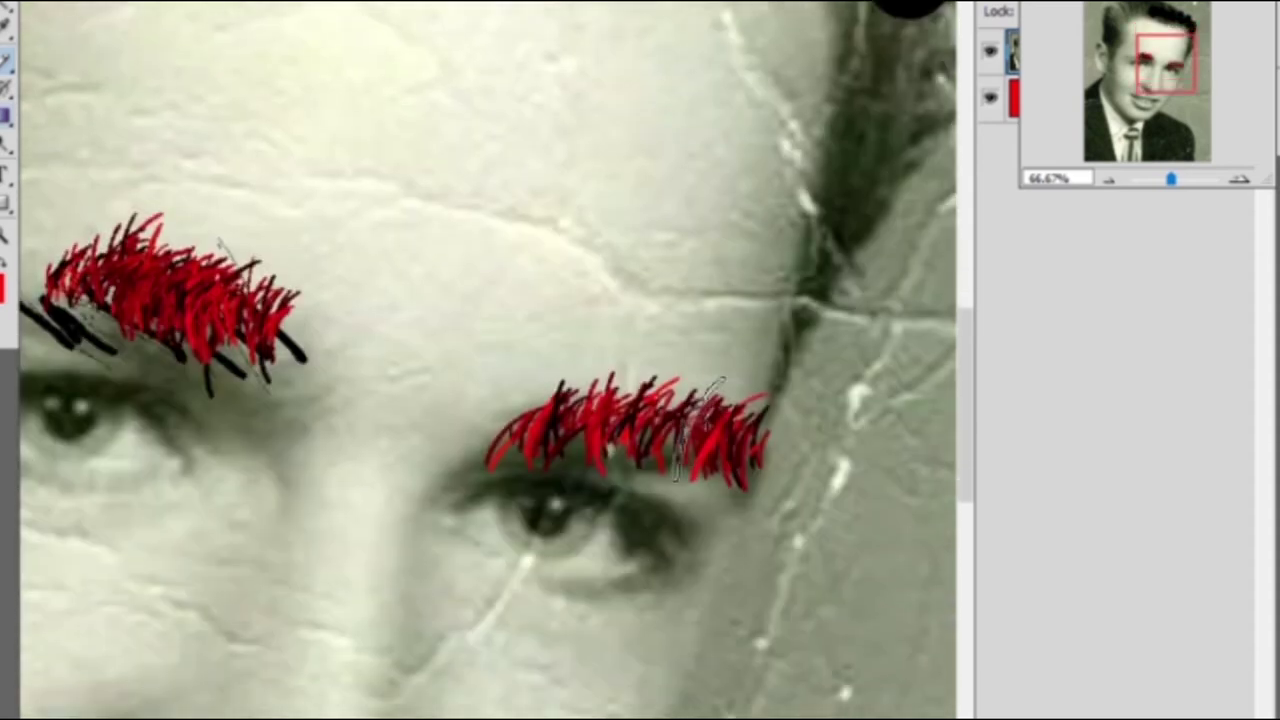
scroll(400, 300, down, 1)
scroll(366, 429, up, 1)
drag(290, 240, 330, 370)
mouse_move(480, 300)
mouse_down()
mouse_move(420, 385)
mouse_move(470, 400)
mouse_up()
drag(690, 300, 730, 410)
drag(760, 320, 800, 440)
scroll(700, 400, up, 3)
mouse_move(600, 20)
mouse_down()
mouse_move(920, 230)
mouse_move(880, 500)
mouse_up()
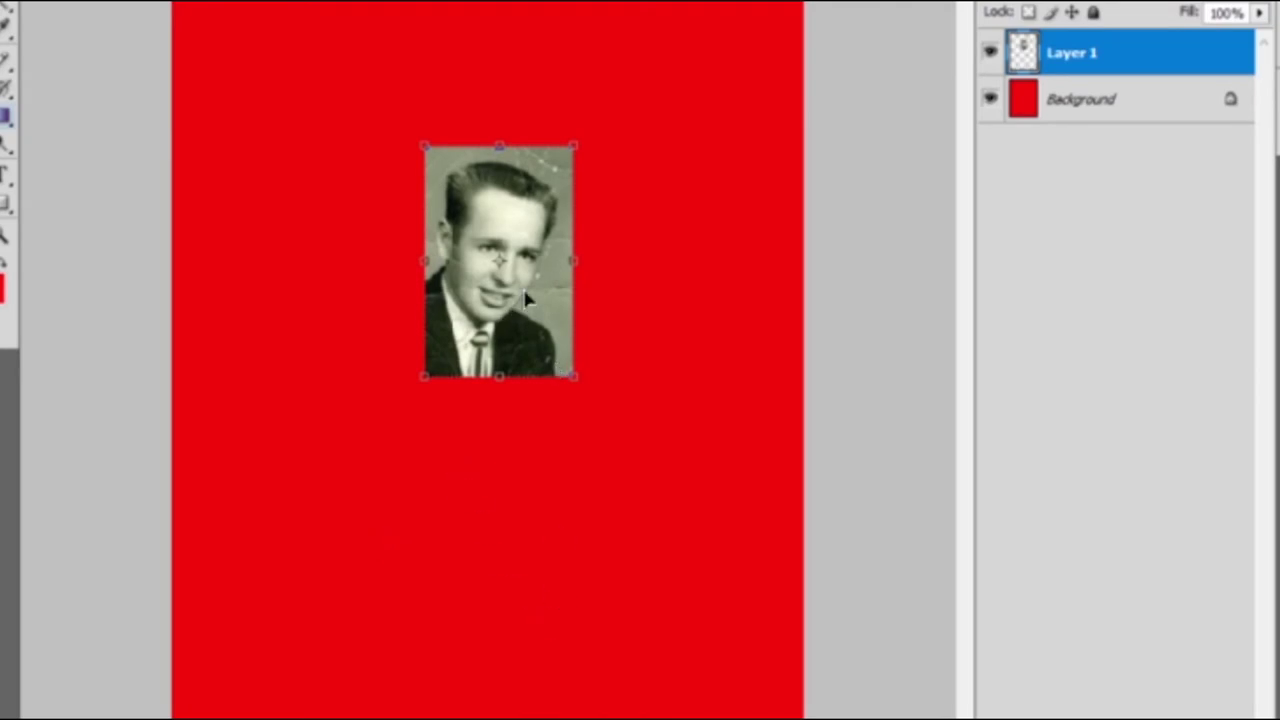
Stretch the photo wider, then undo an overly tall vertical stretch.
drag(574, 260, 857, 263)
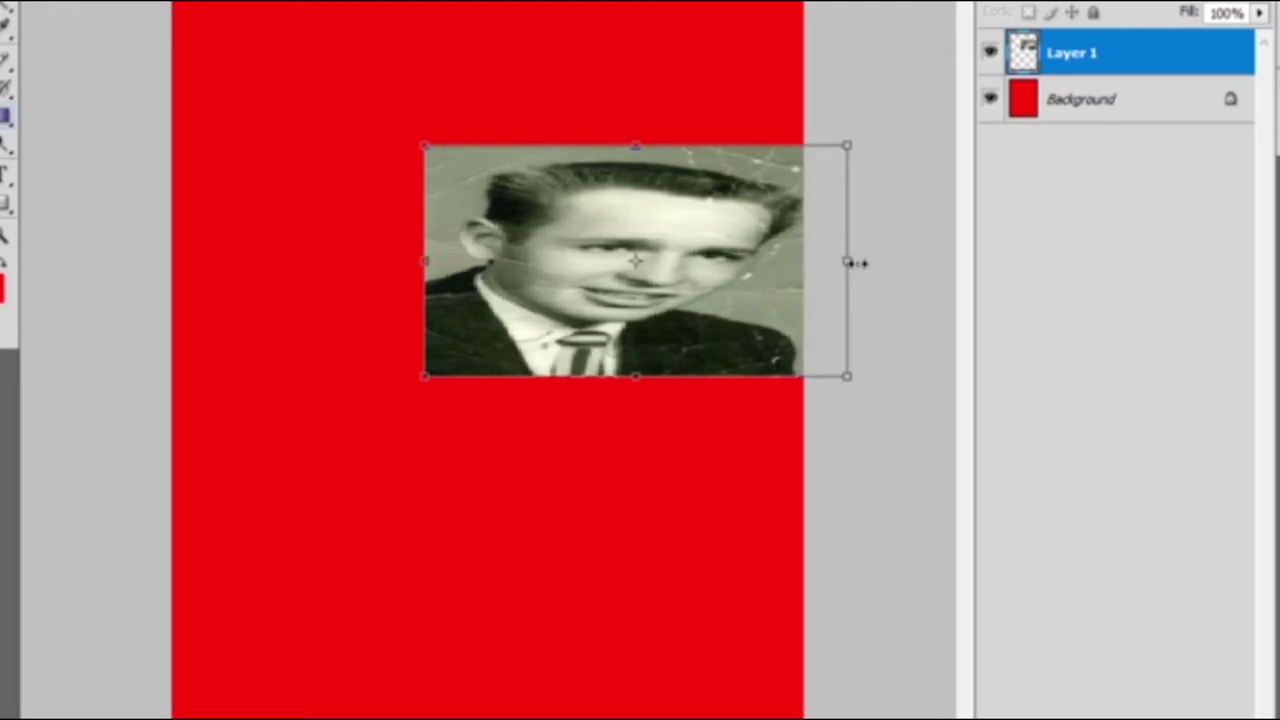
drag(632, 379, 614, 719)
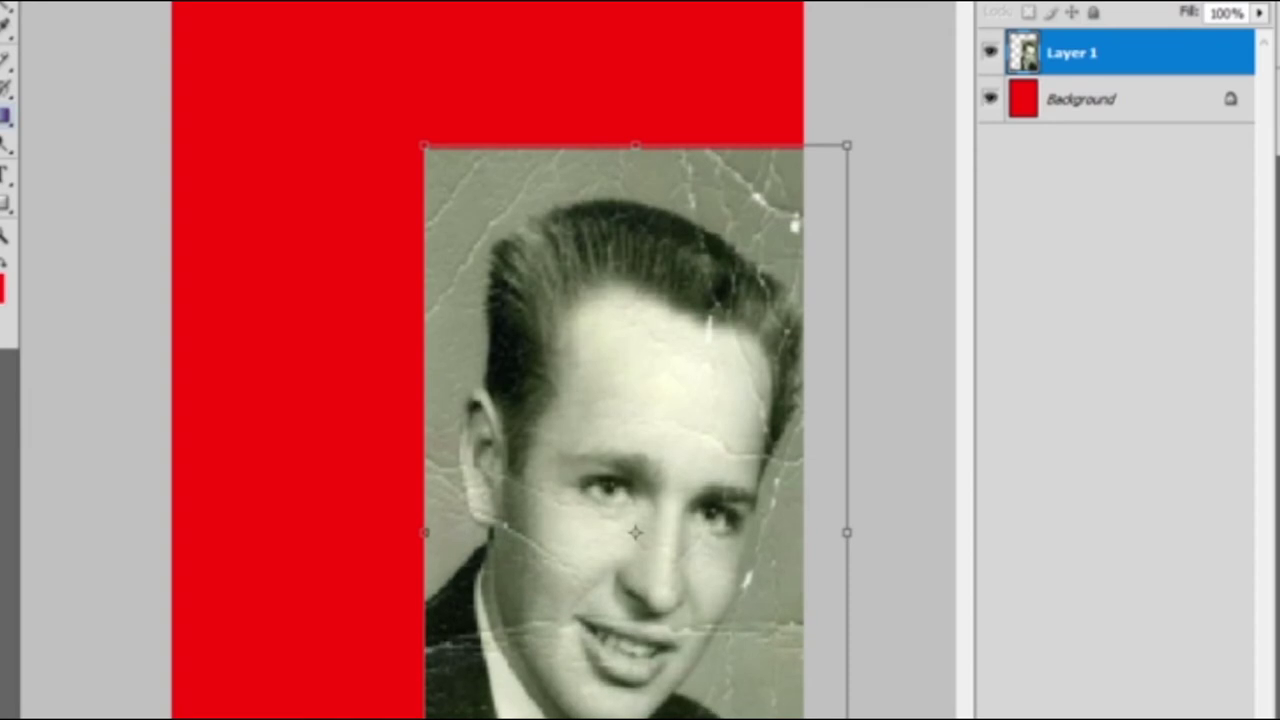
key(ctrl+z)
key(ctrl+z)
key(ctrl+z)
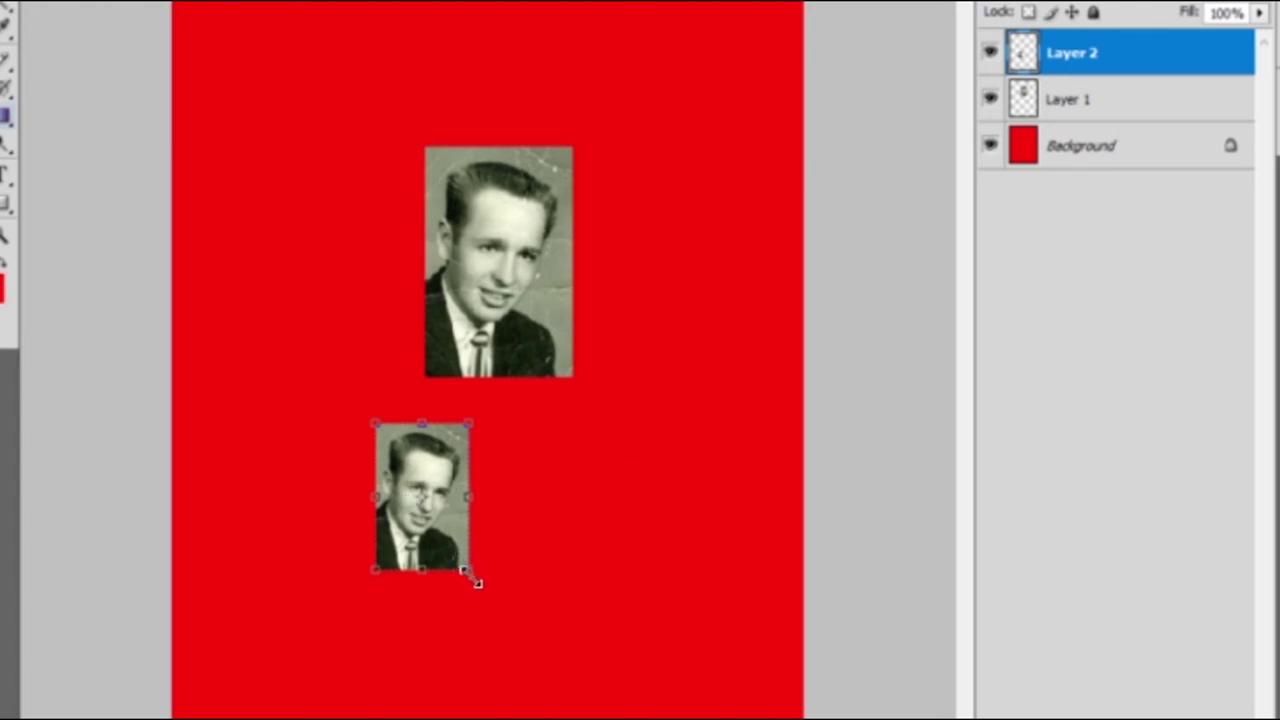
Enlarge the Layer 3 copy over most of the canvas, shift the original, and hide Layer 2.
drag(477, 582, 670, 719)
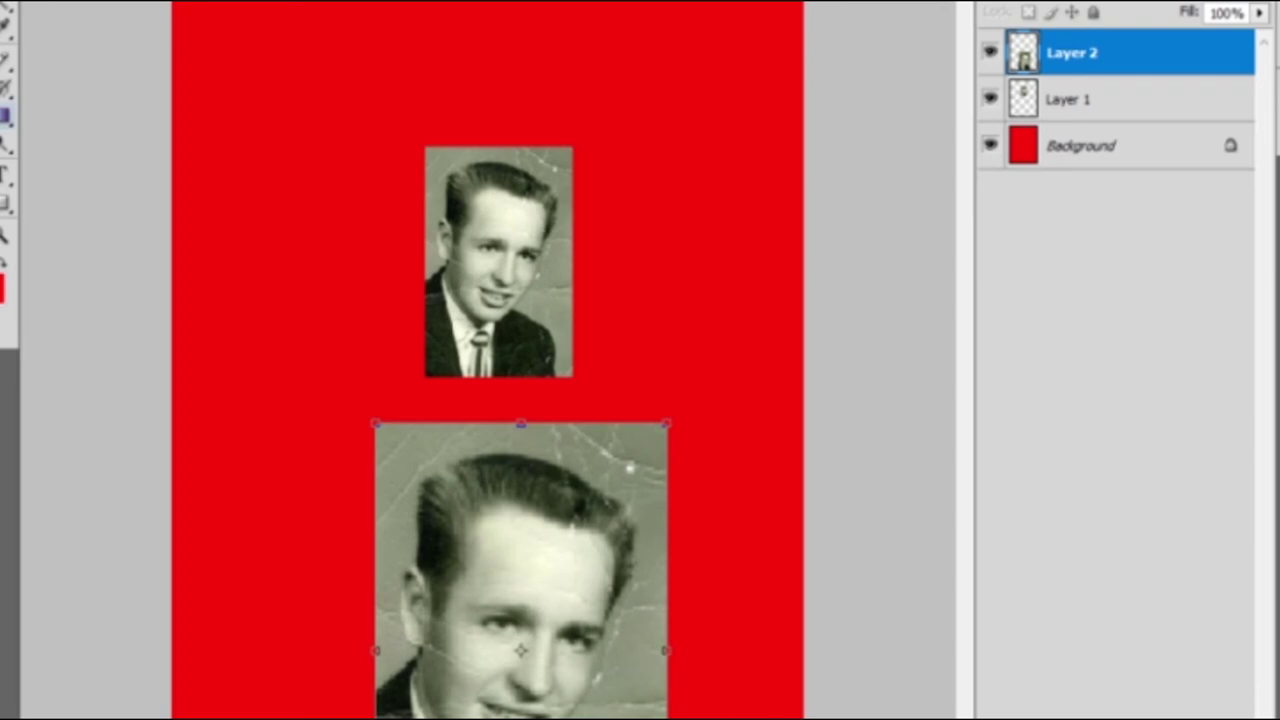
drag(670, 719, 585, 563)
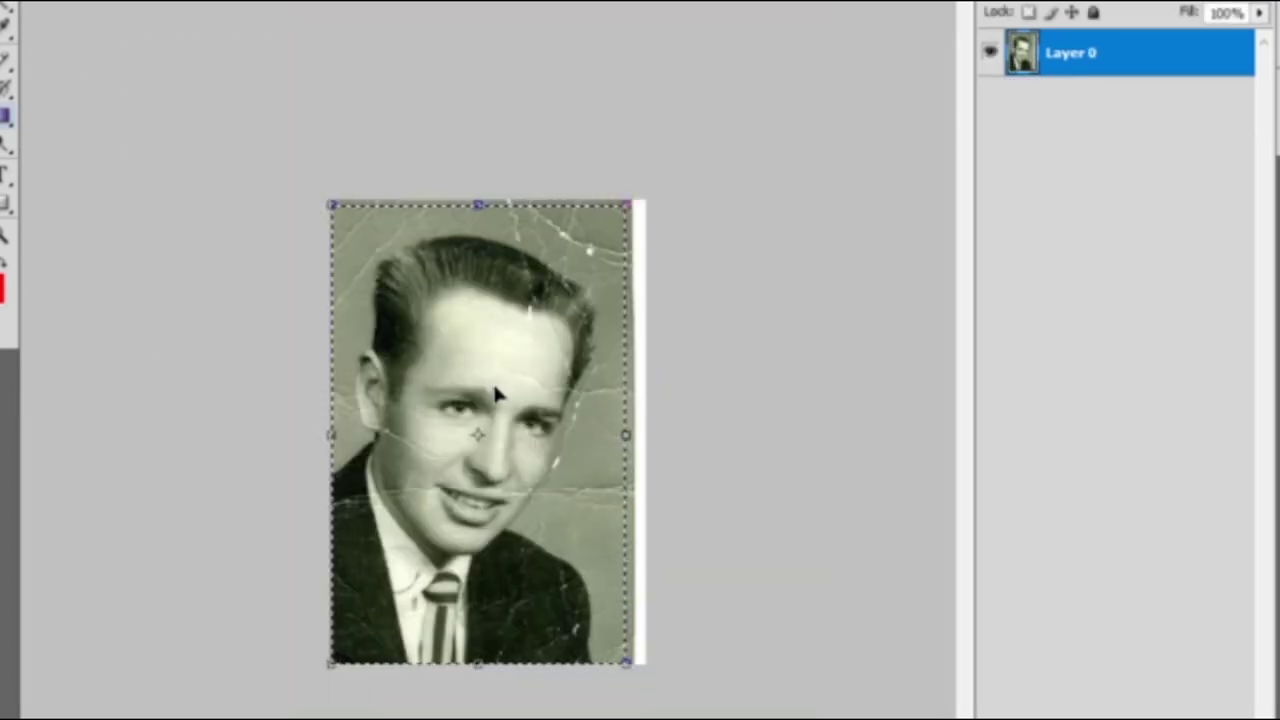
drag(494, 394, 697, 5)
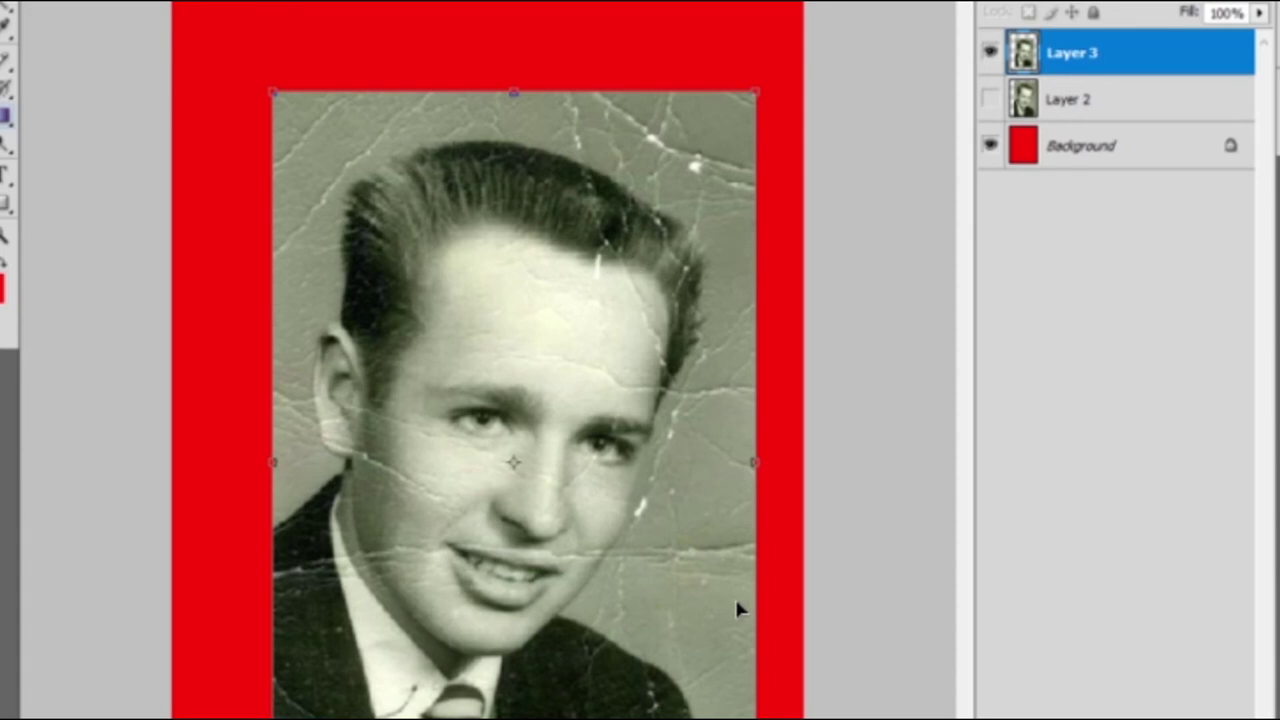
click(737, 605)
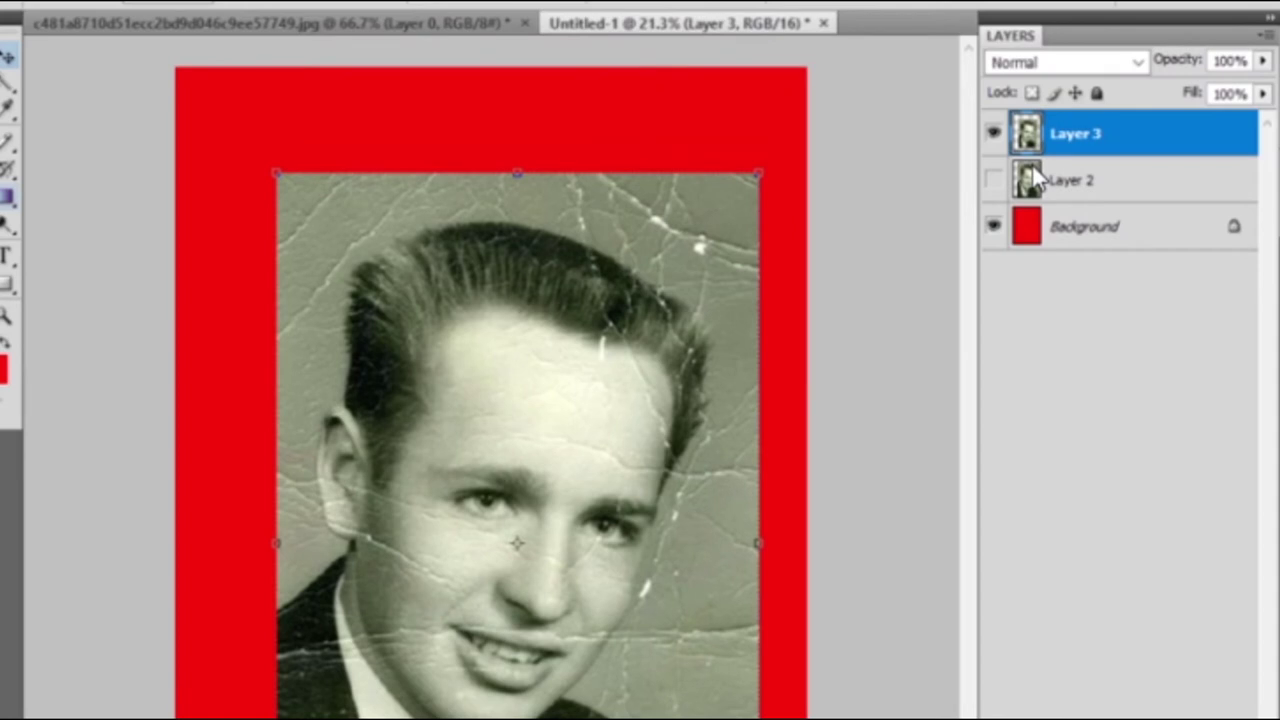
Move the Layer 3 photo up-left, pick the Color Replacement tool, and set background to red e5161a.
drag(528, 428, 435, 393)
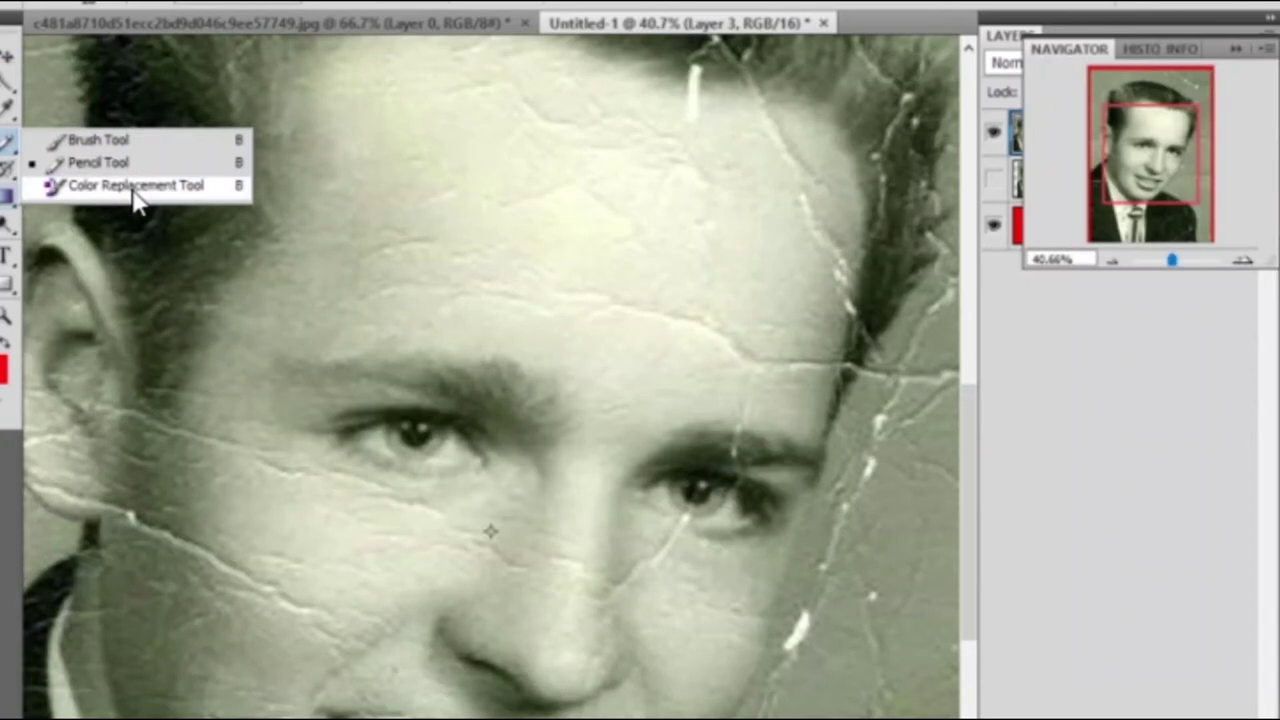
click(135, 188)
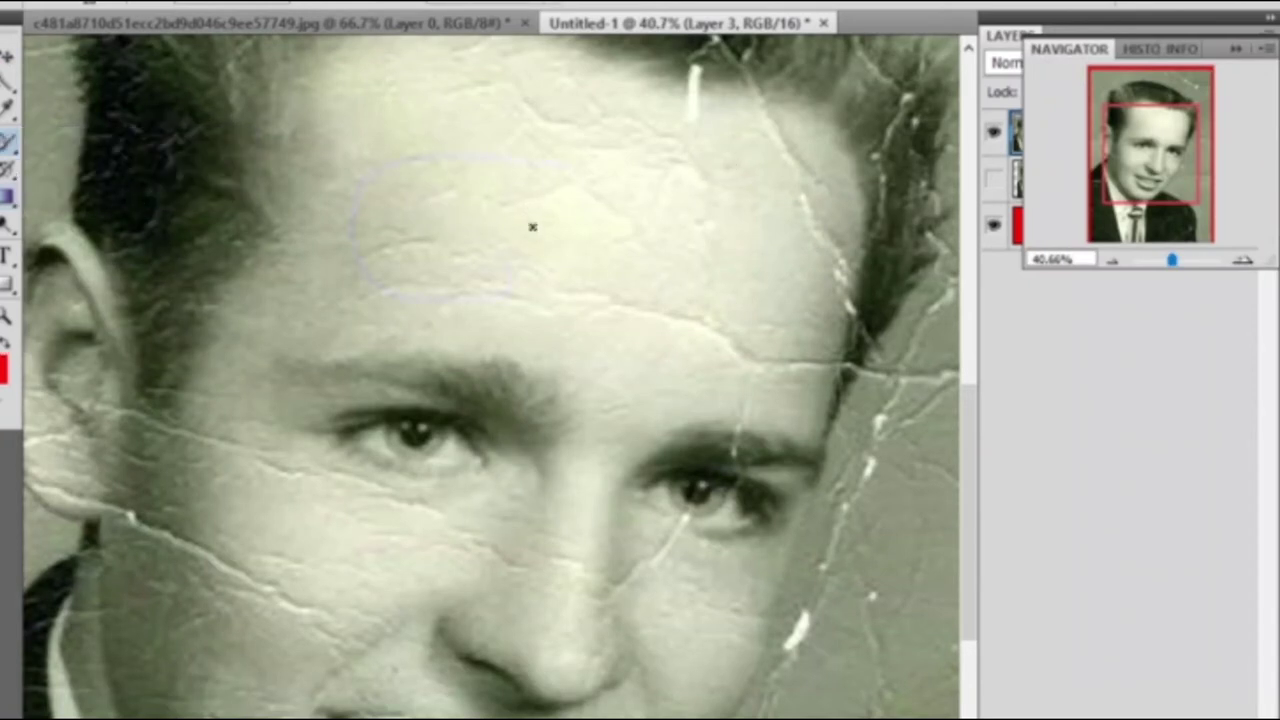
click(9, 384)
drag(840, 191, 855, 178)
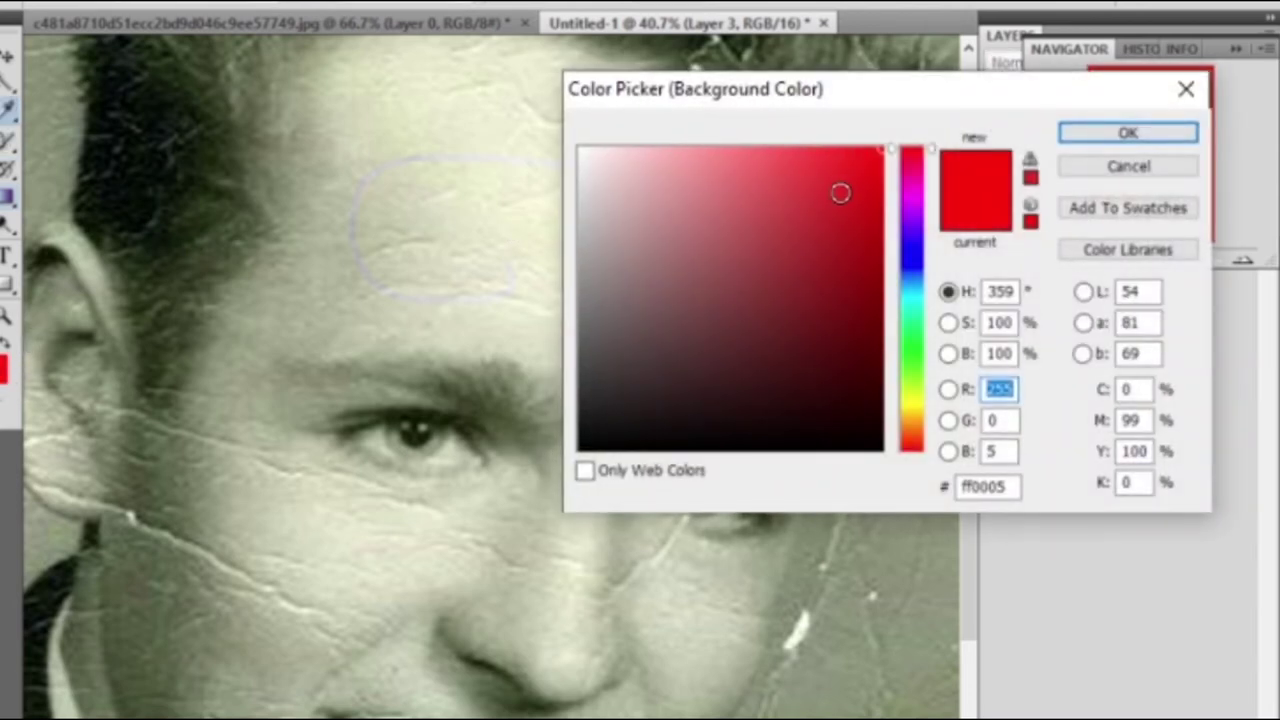
click(1075, 133)
Paint test strokes across the forehead, switching the foreground colour to green.
right_click(693, 210)
mouse_move(482, 259)
mouse_down()
mouse_move(668, 242)
mouse_move(755, 306)
mouse_up()
click(4, 366)
click(914, 330)
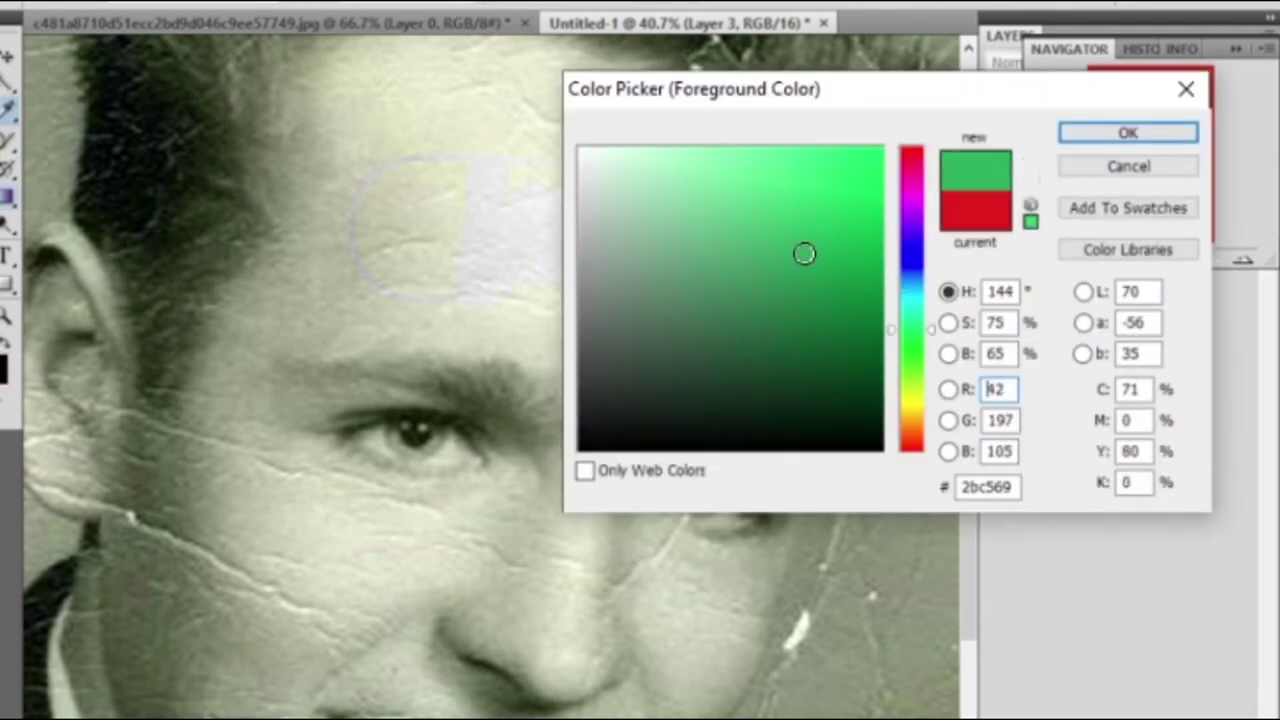
click(1126, 131)
mouse_move(400, 230)
mouse_down()
mouse_move(414, 243)
mouse_move(763, 260)
mouse_up()
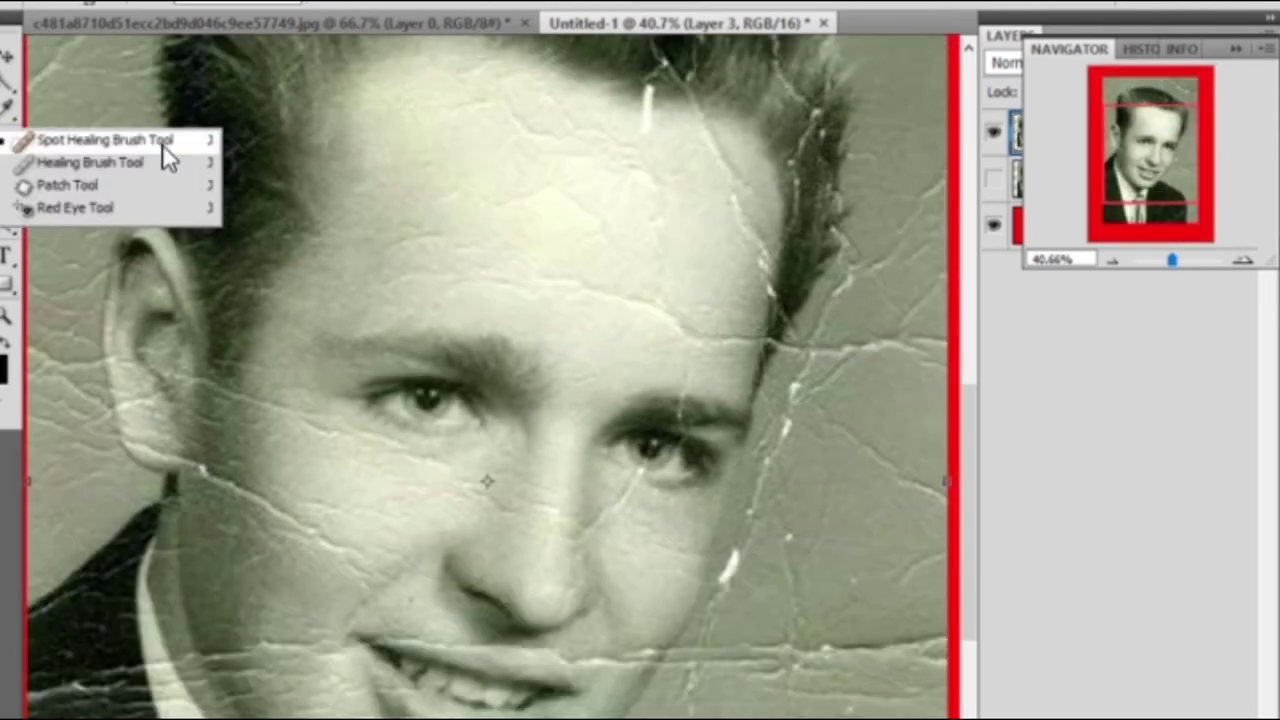
Zoom to 100% on the eye, enlarge the Spot Healing Brush and heal the crack below it.
click(162, 144)
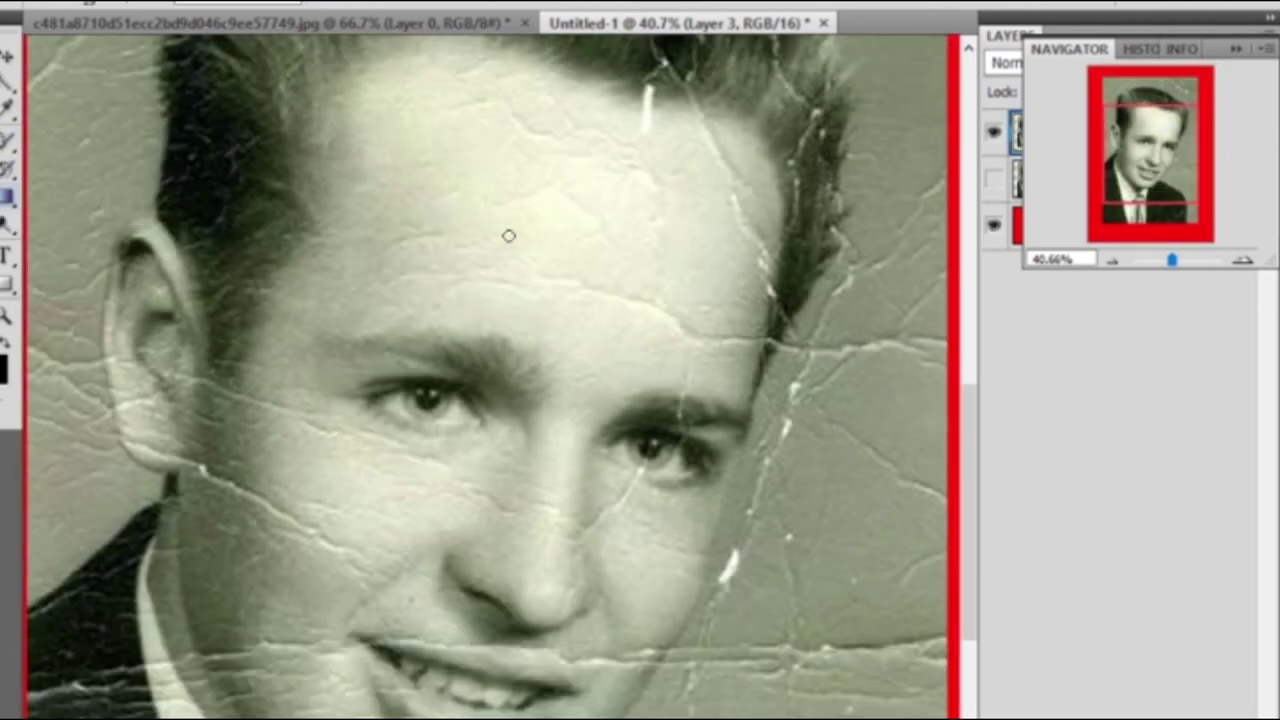
scroll(508, 238, up, 2)
scroll(510, 240, up, 1)
drag(1170, 259, 1176, 259)
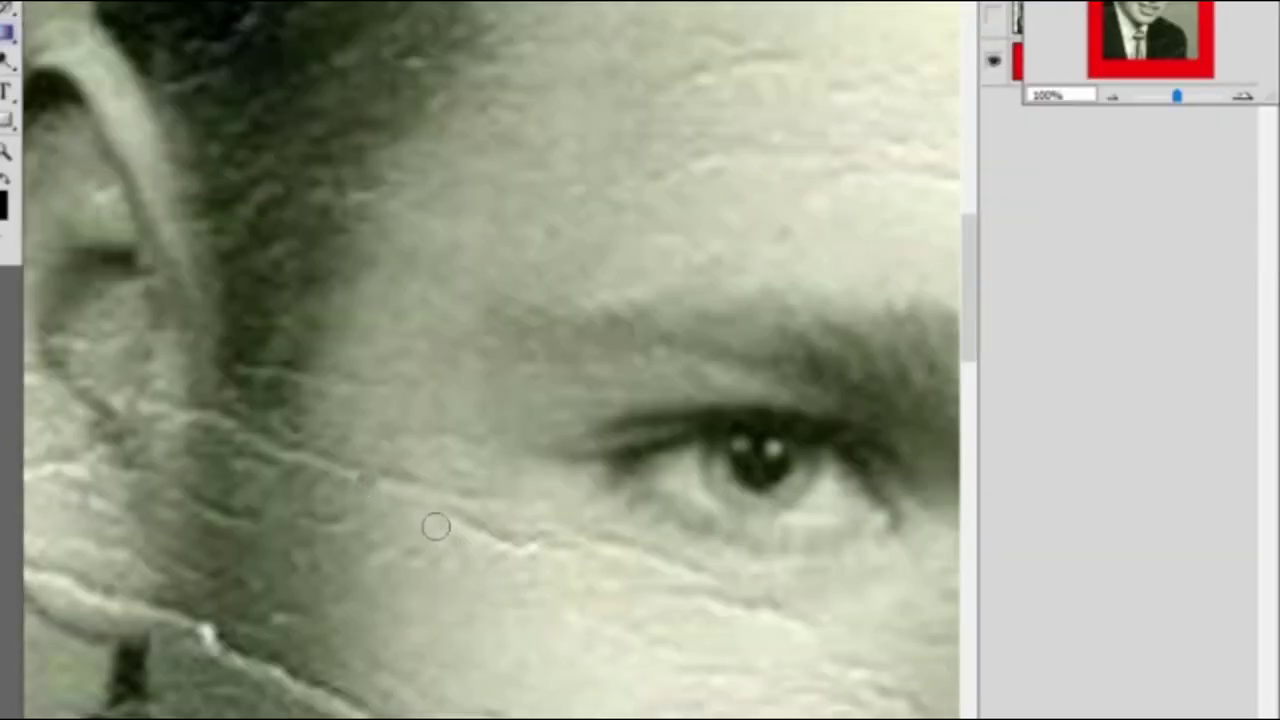
right_click(418, 507)
drag(471, 551, 580, 552)
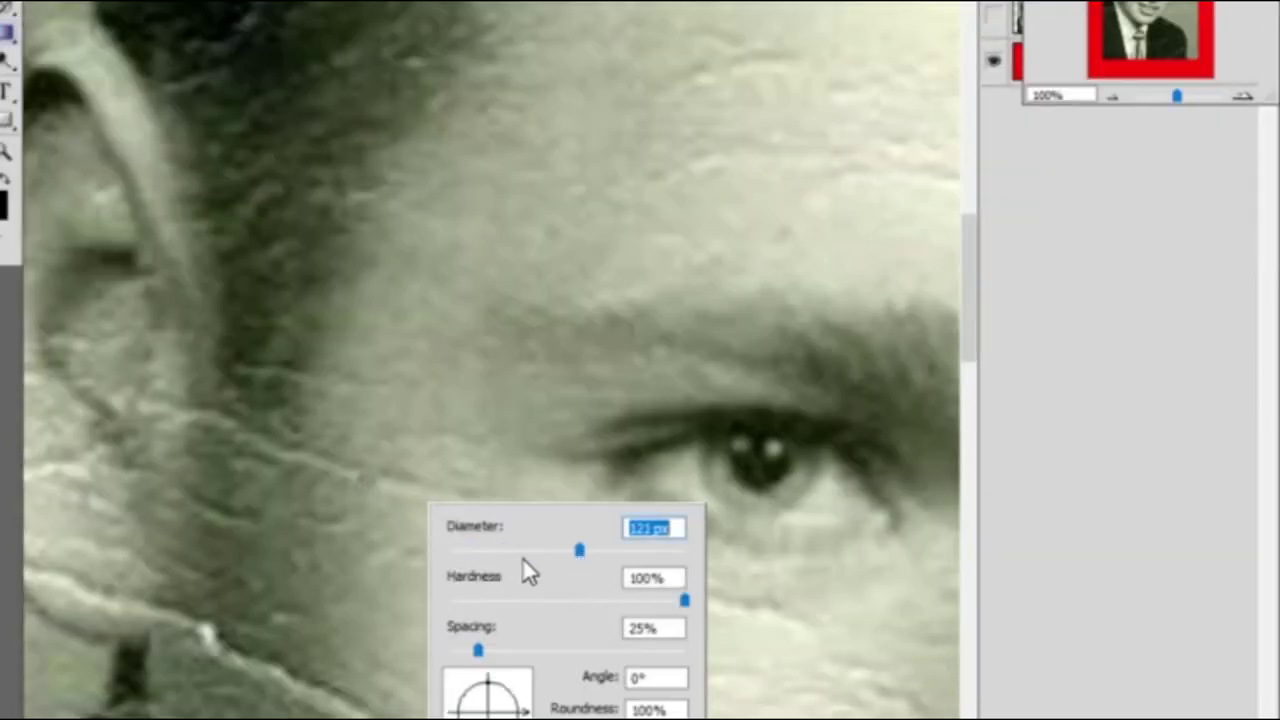
drag(355, 430, 350, 545)
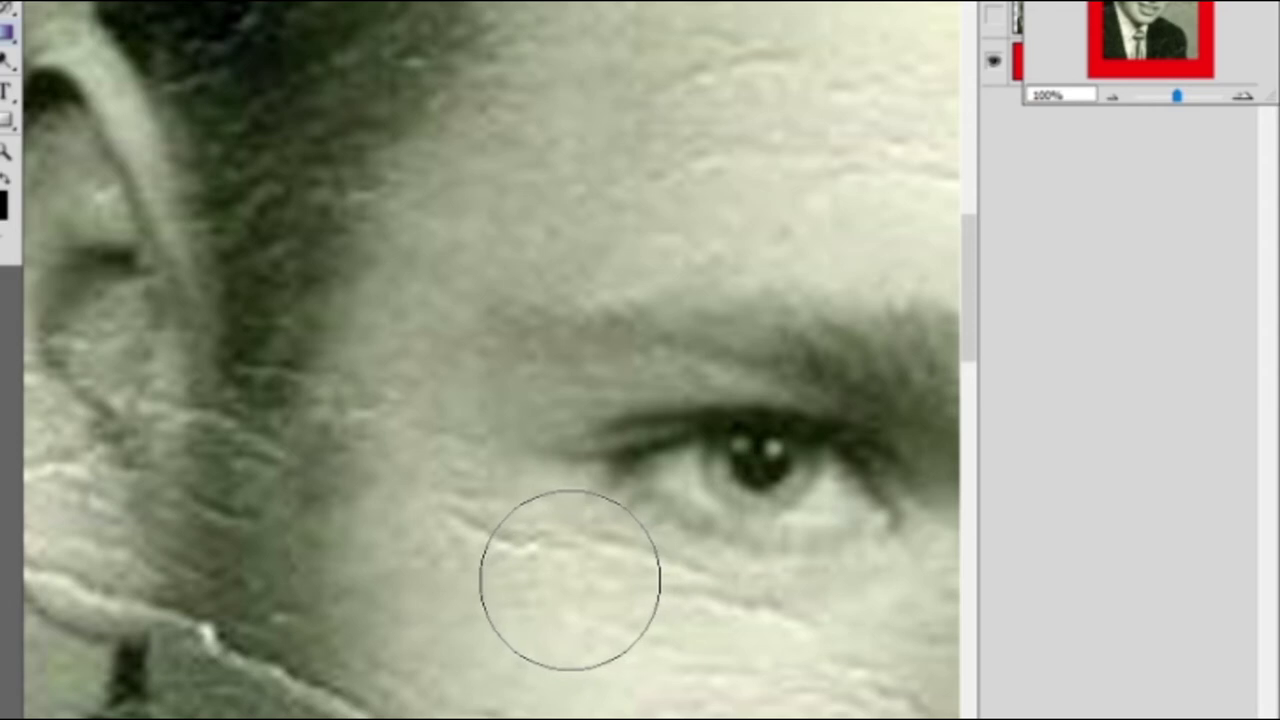
Heal two more cracks on the cheek.
scroll(551, 562, down, 1)
scroll(549, 557, down, 5)
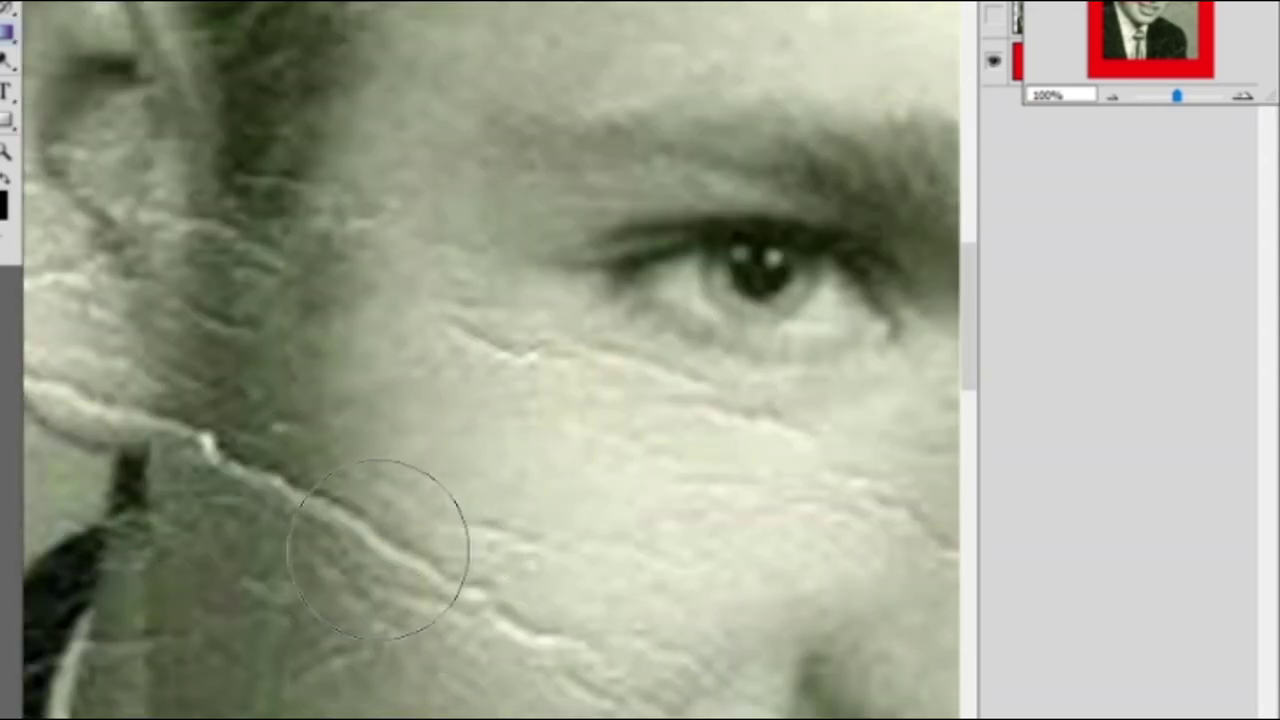
click(289, 486)
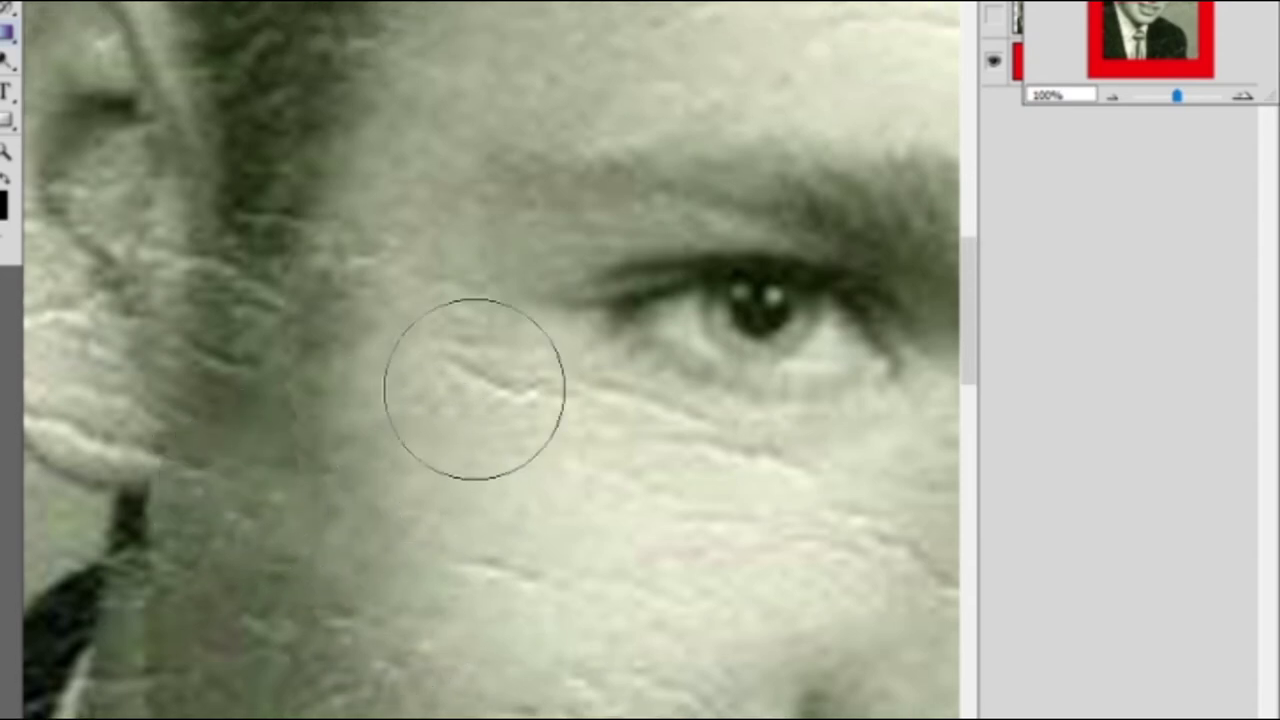
click(662, 451)
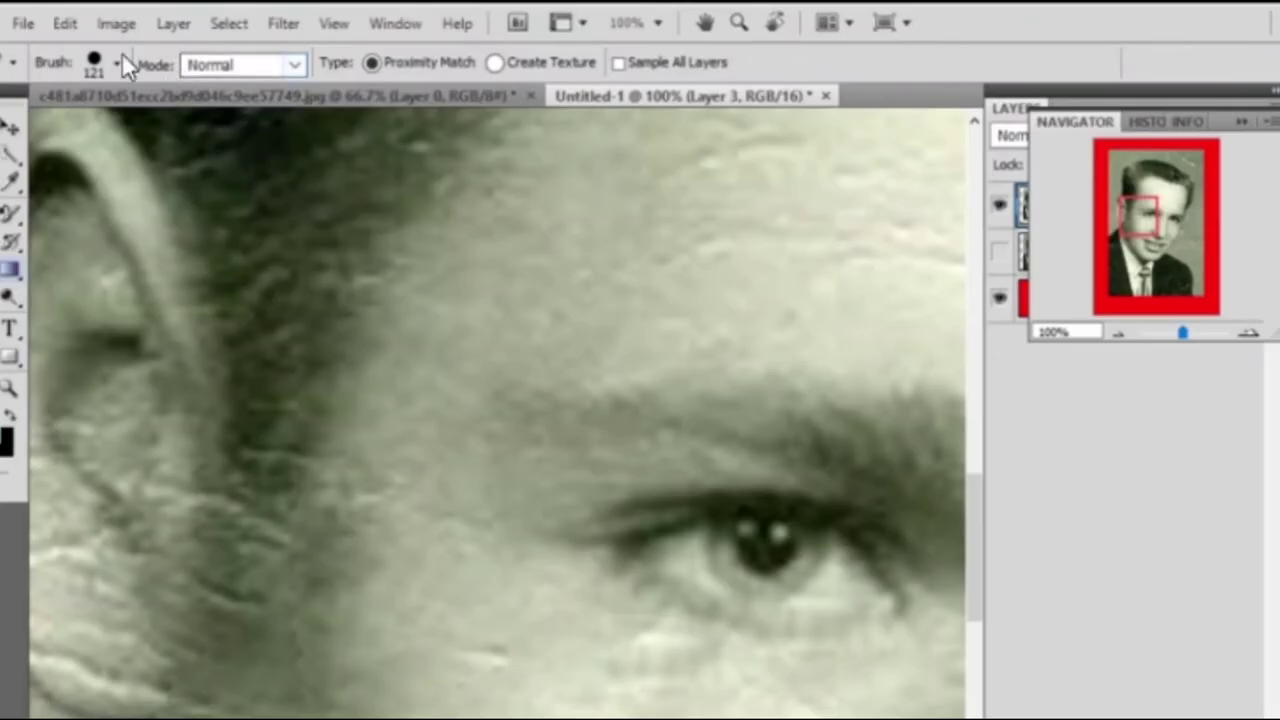
Reduce the healing brush diameter from 121 px to 87 px.
click(118, 63)
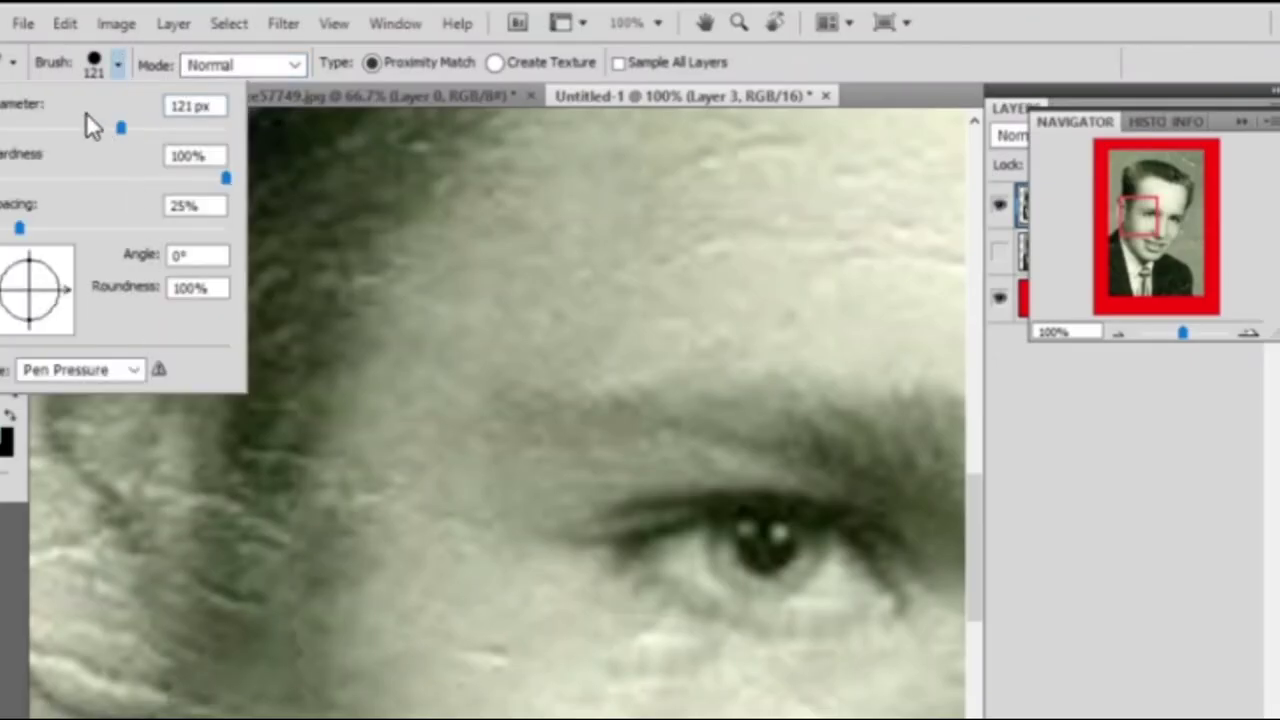
drag(85, 130, 92, 128)
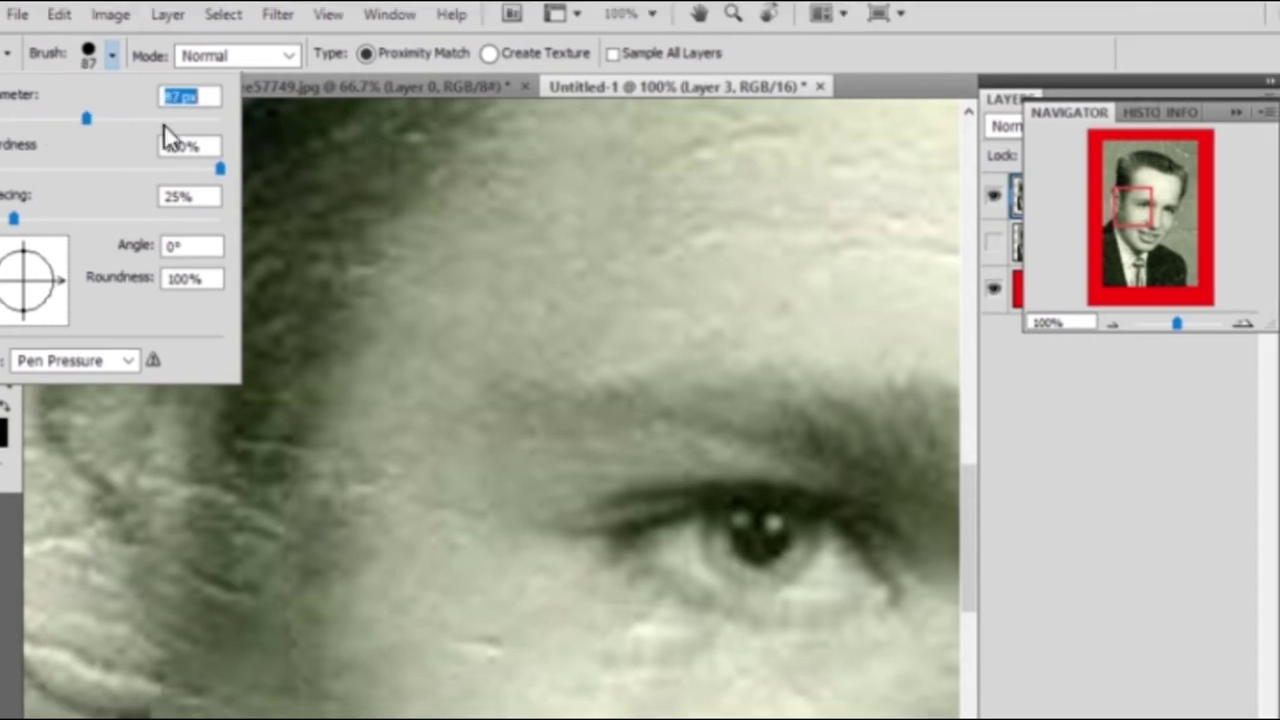
click(403, 514)
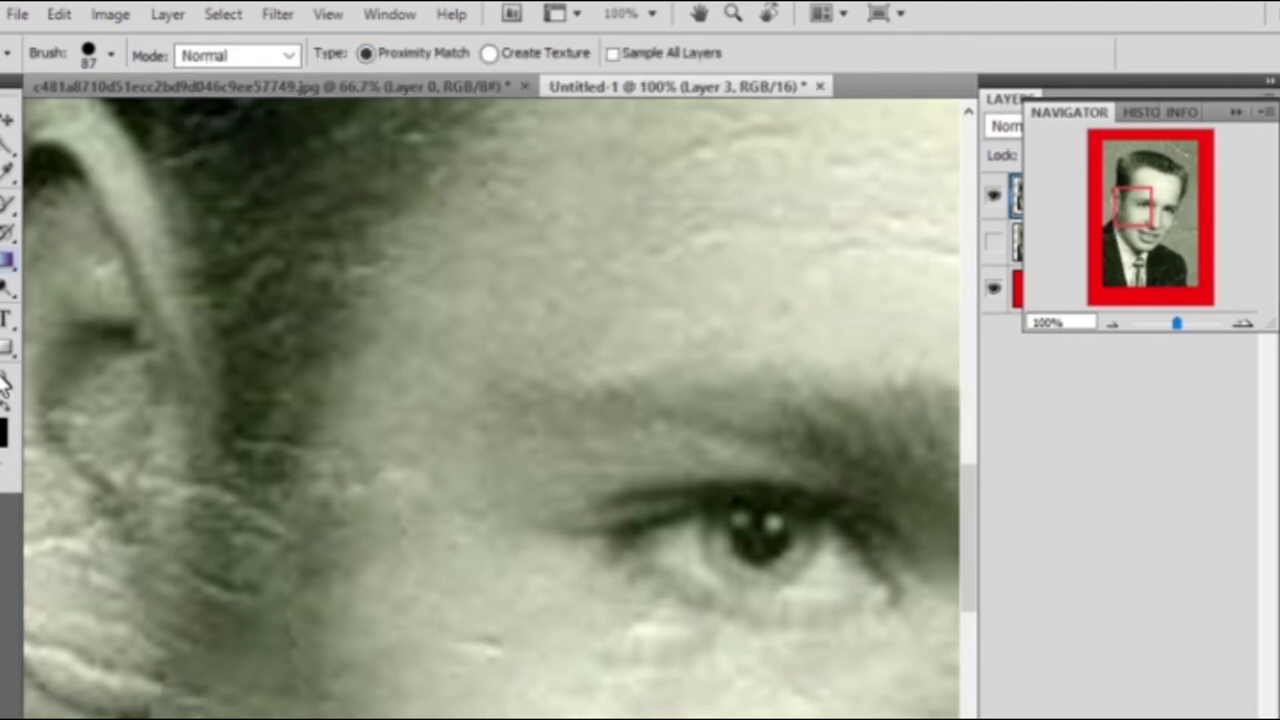
click(6, 347)
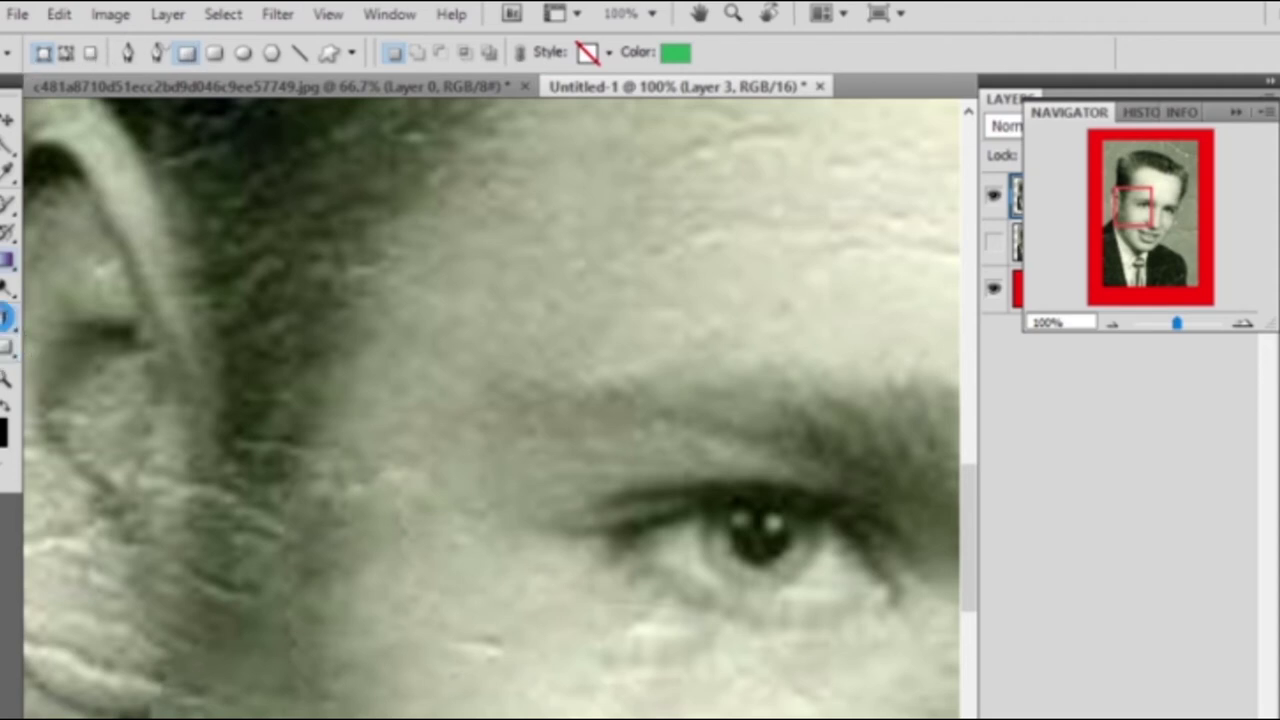
click(6, 318)
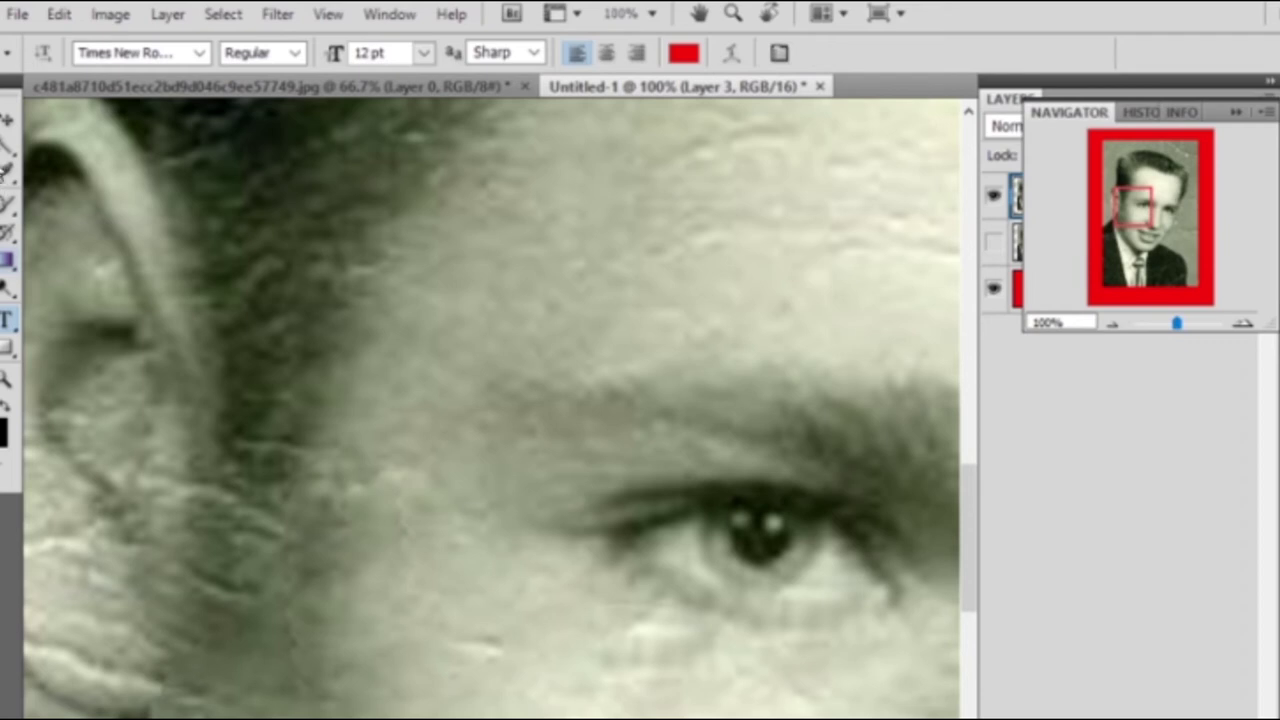
key(m)
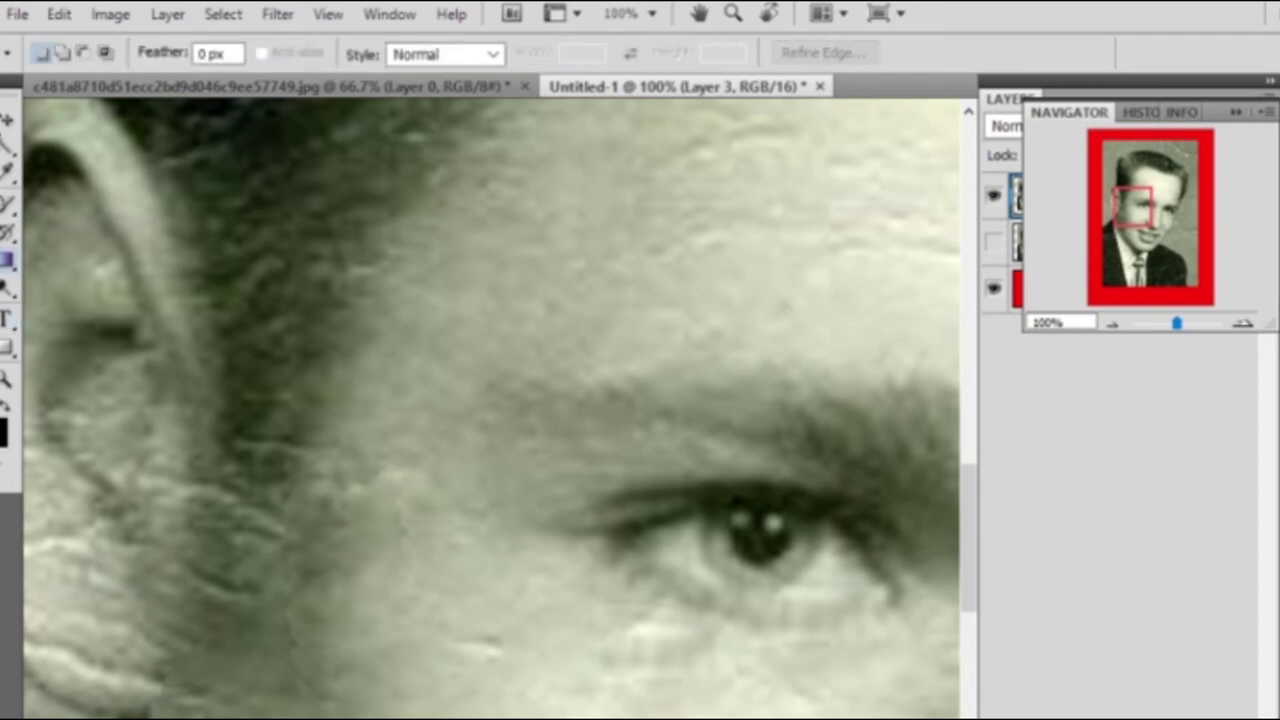
click(6, 120)
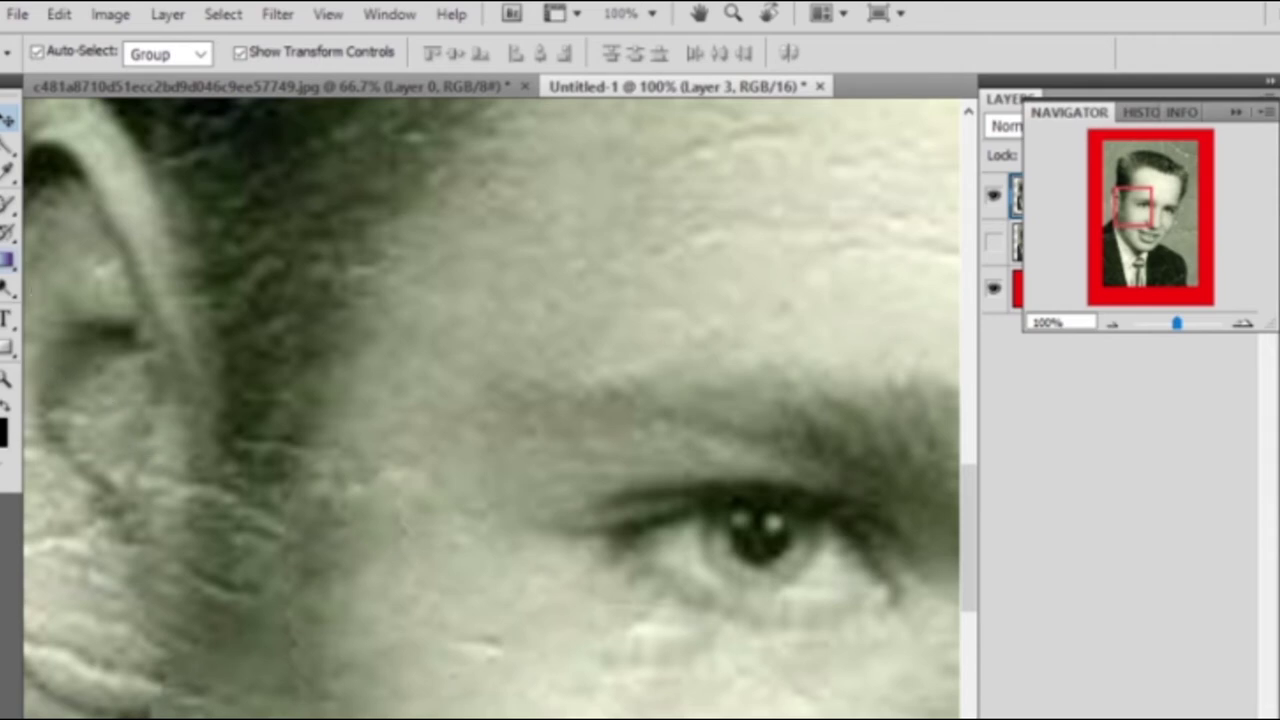
drag(7, 205, 84, 210)
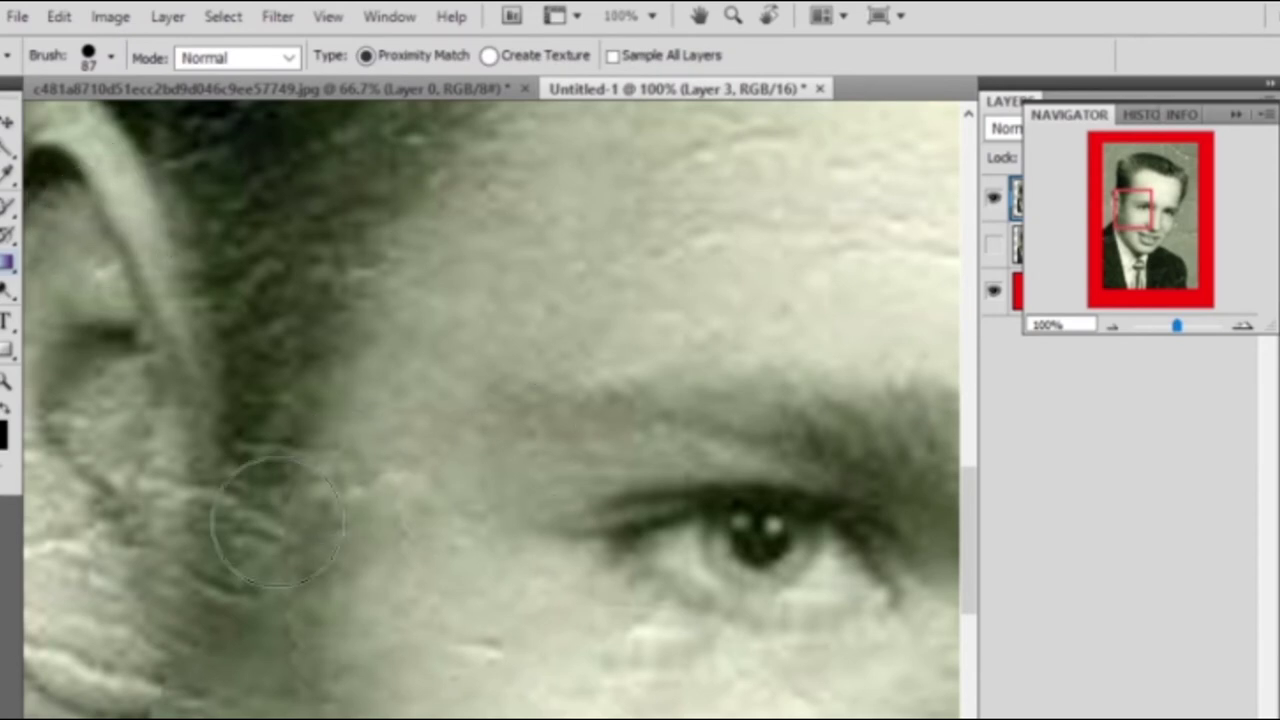
Heal the cracks near the temple and across the forehead with the Spot Healing Brush.
click(414, 686)
scroll(400, 553, up, 2)
click(763, 317)
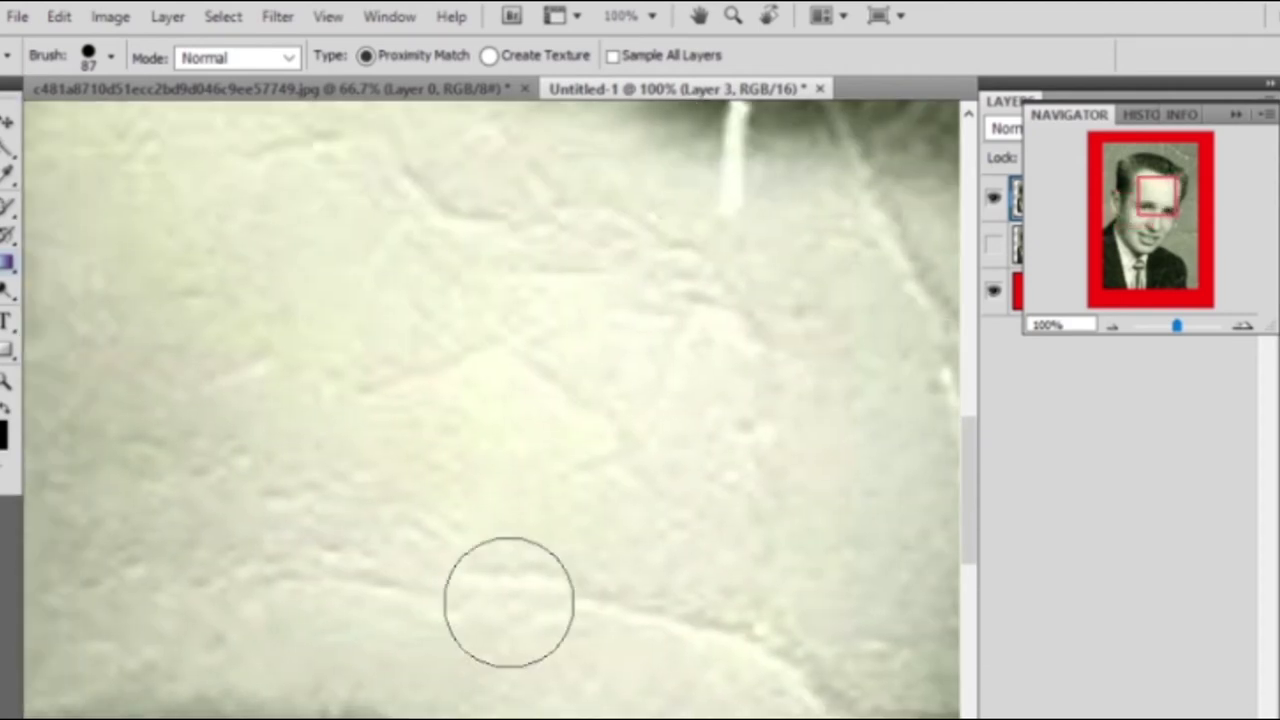
click(446, 586)
click(710, 620)
click(529, 377)
click(367, 394)
scroll(330, 300, up, 2)
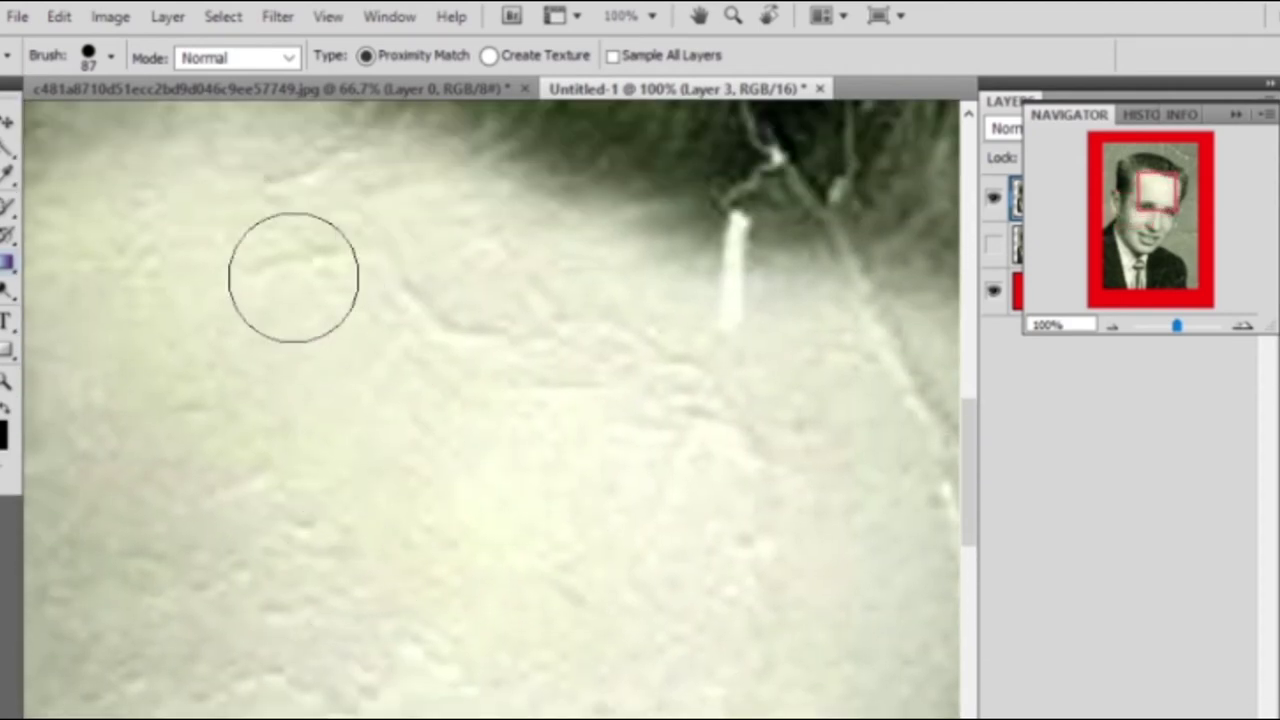
click(435, 330)
click(712, 447)
Heal the two bright cracks along the dark hairline.
scroll(640, 360, up, 2)
scroll(463, 329, up, 3)
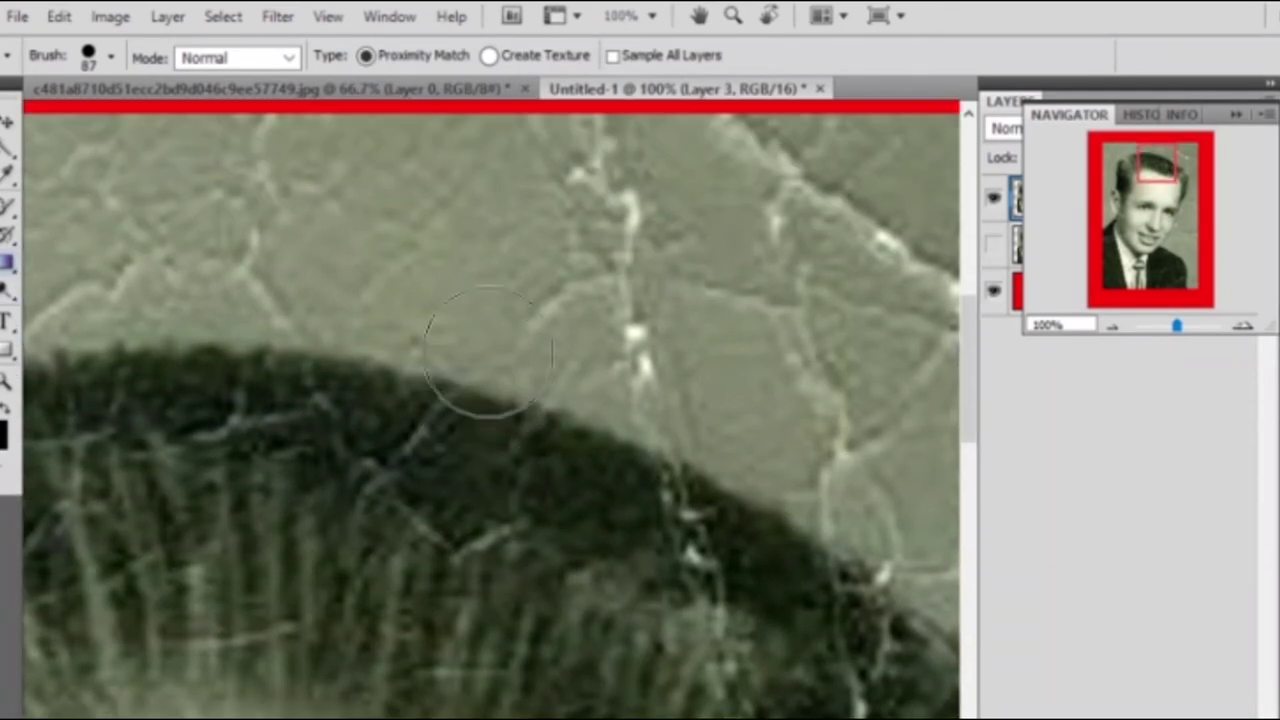
scroll(486, 386, up, 2)
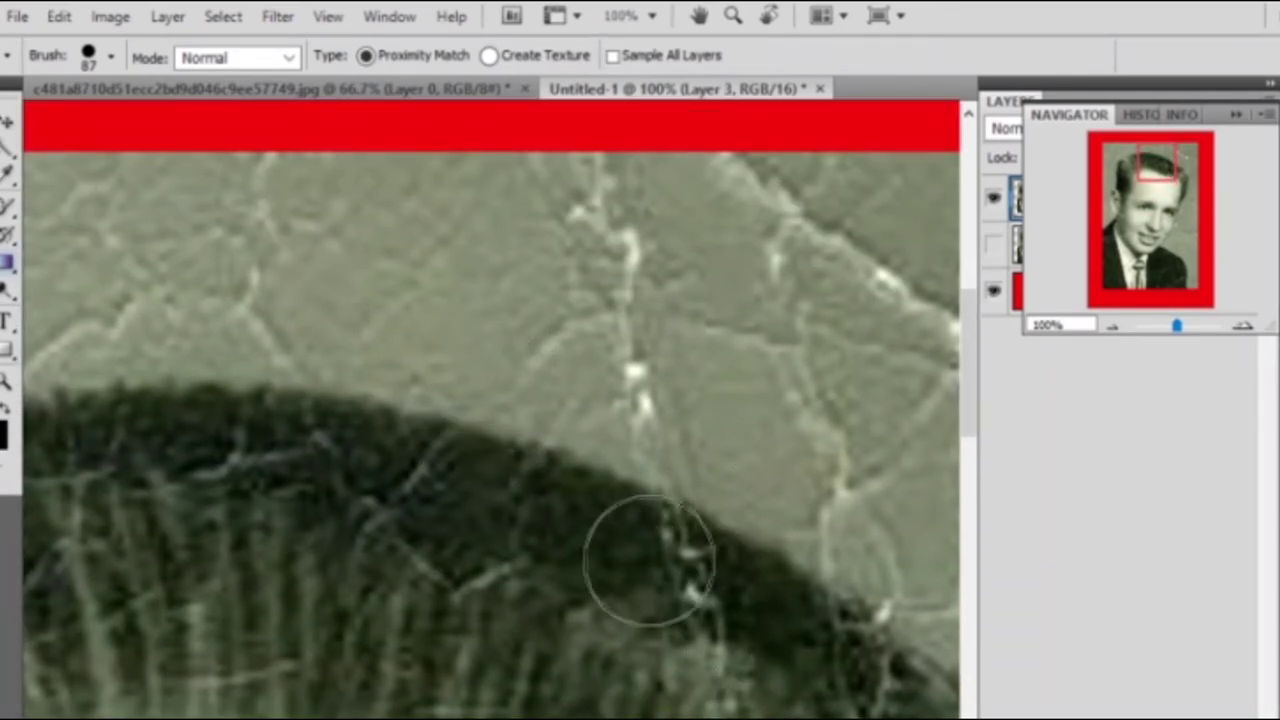
click(656, 557)
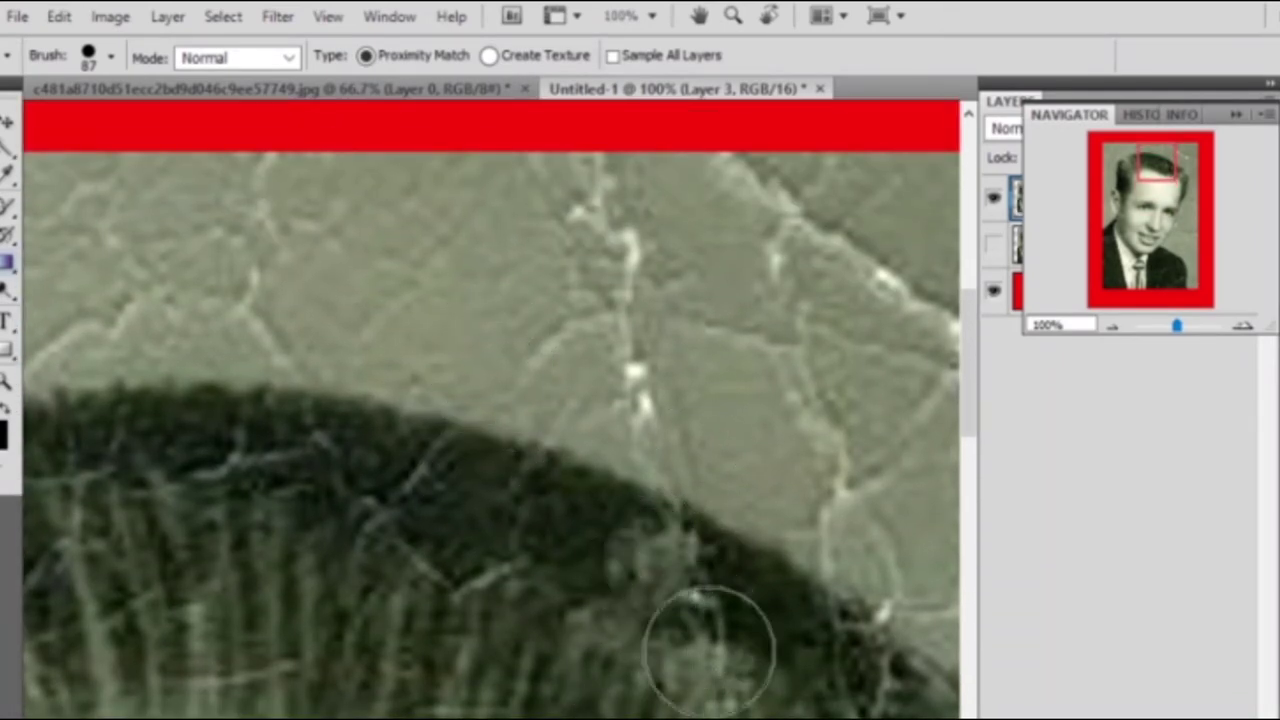
click(692, 632)
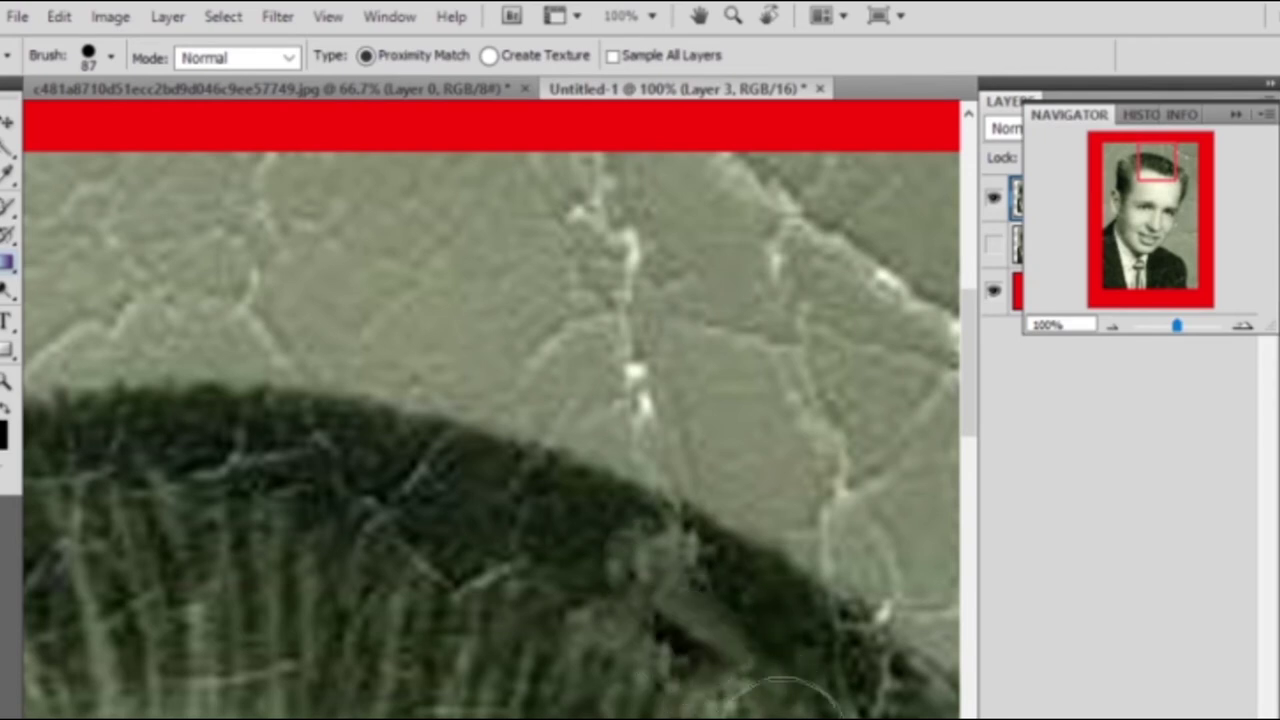
Switch to the regular Healing Brush and sample a source from the dark hair.
right_click(8, 205)
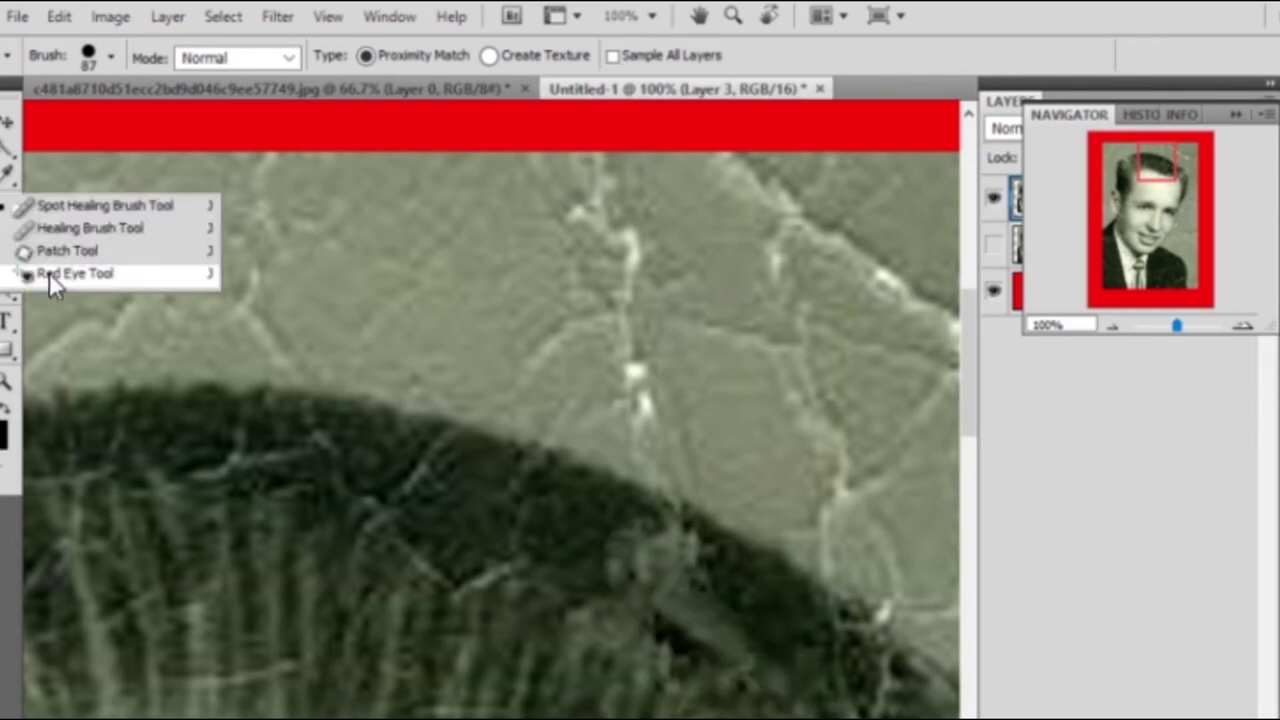
click(93, 229)
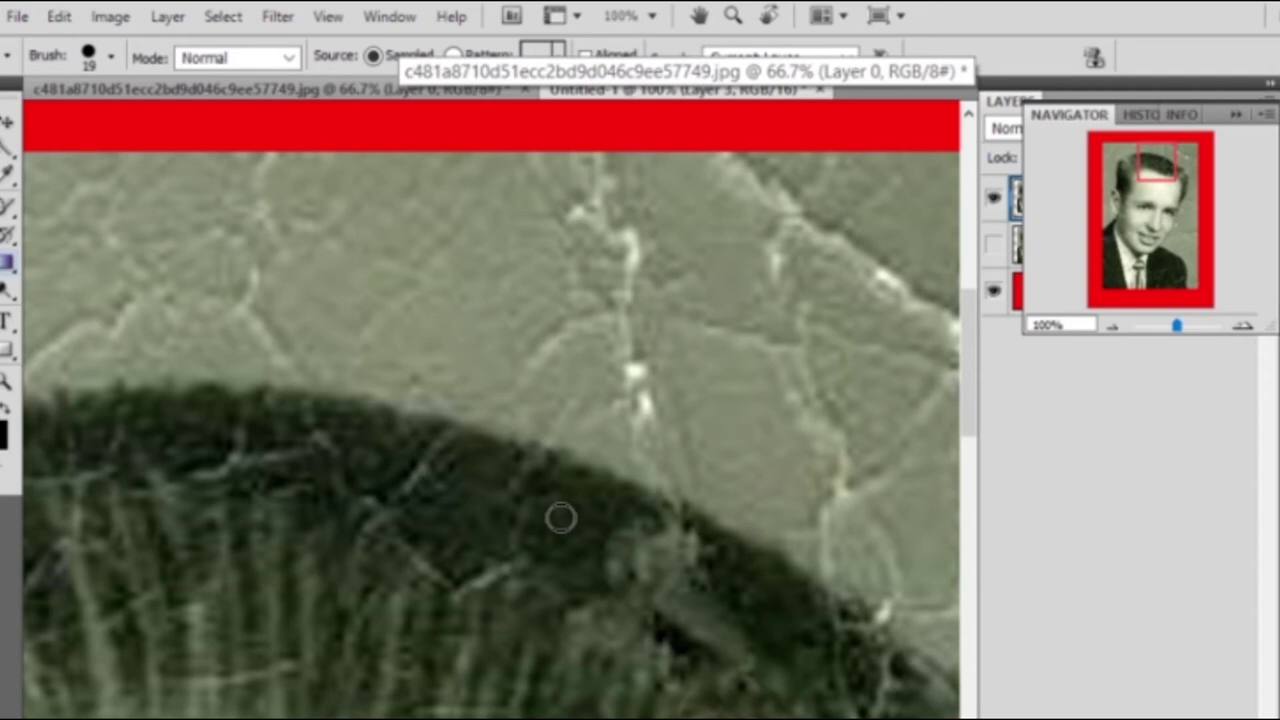
alt+click(561, 517)
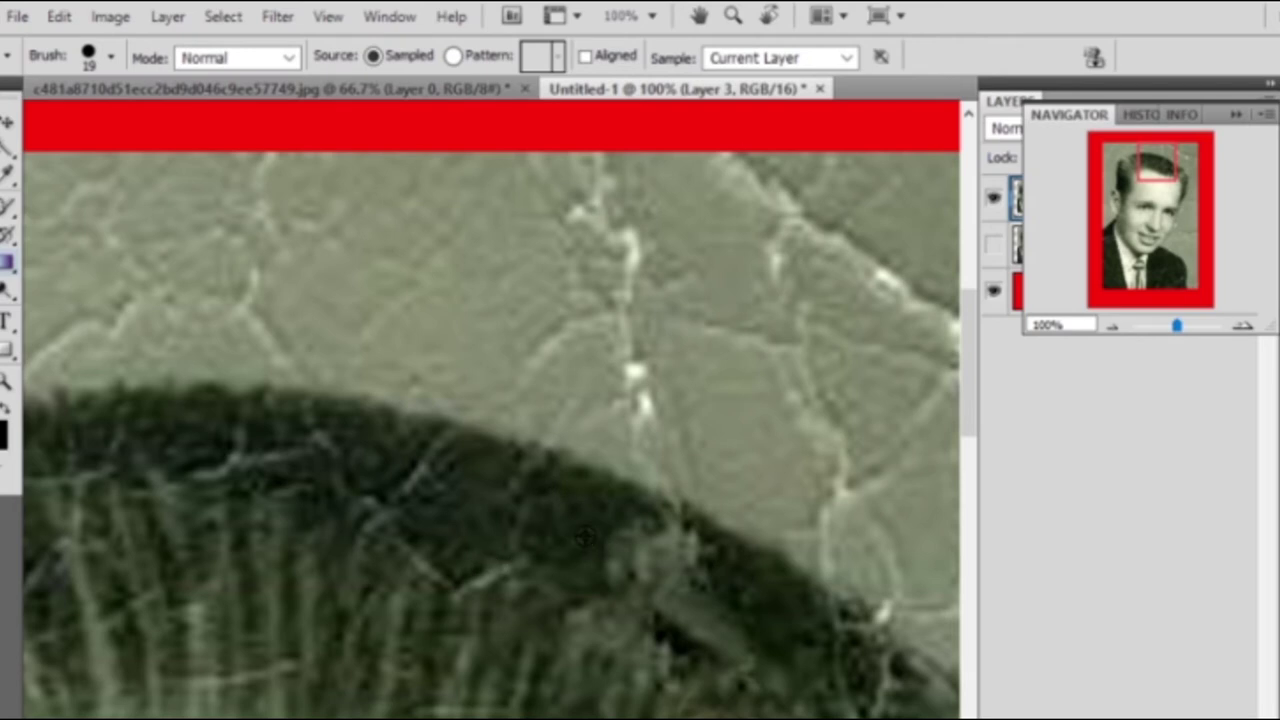
Clone hair texture over the white streaks in the hair, undoing unsuccessful strokes.
click(641, 565)
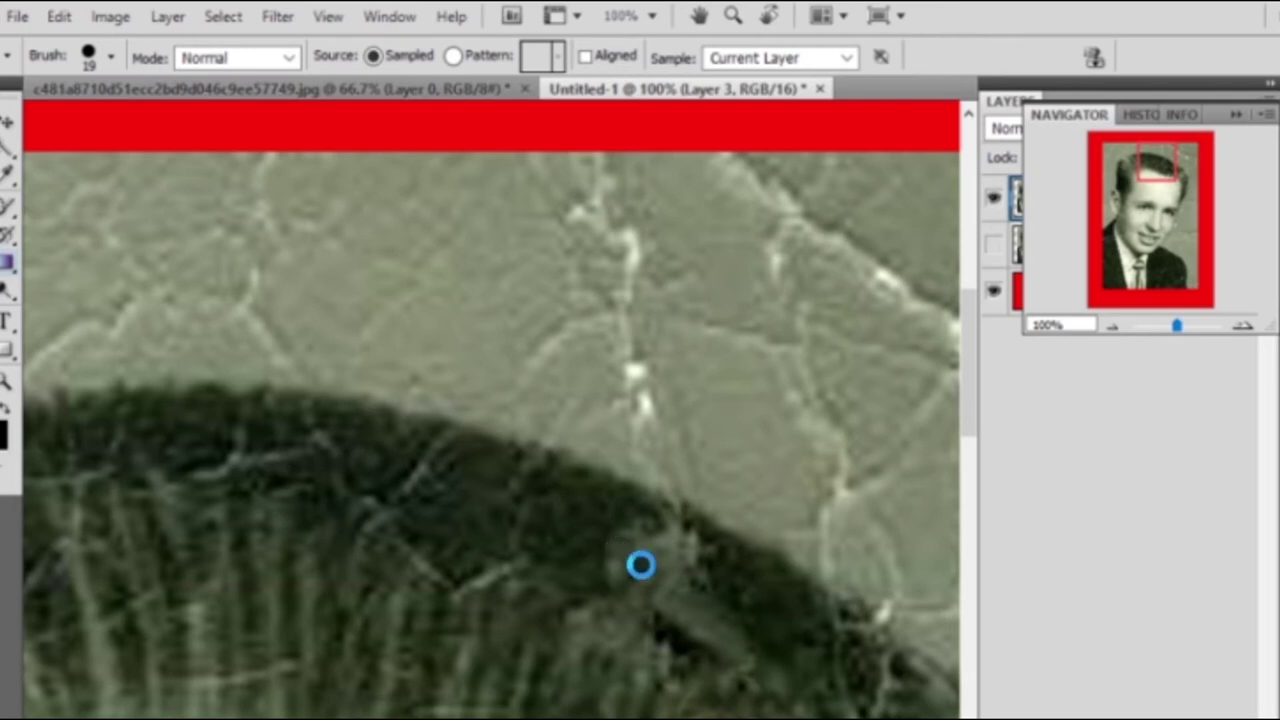
right_click(664, 582)
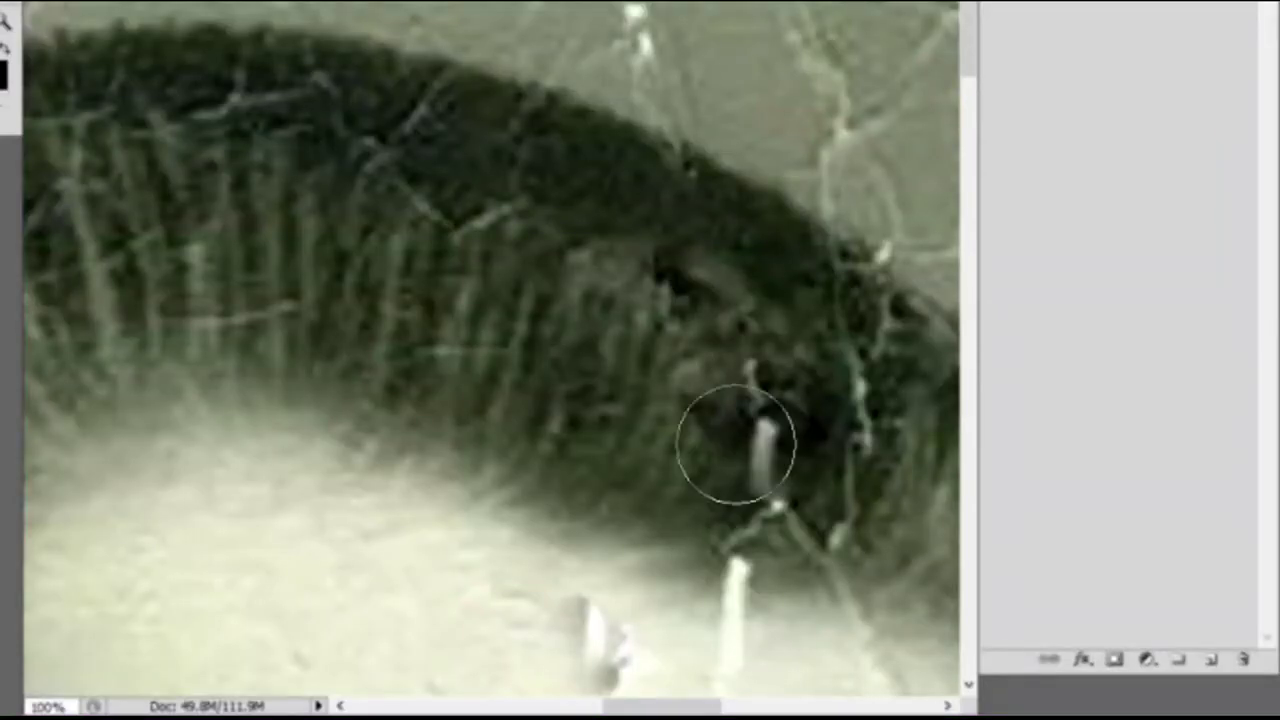
drag(746, 431, 752, 470)
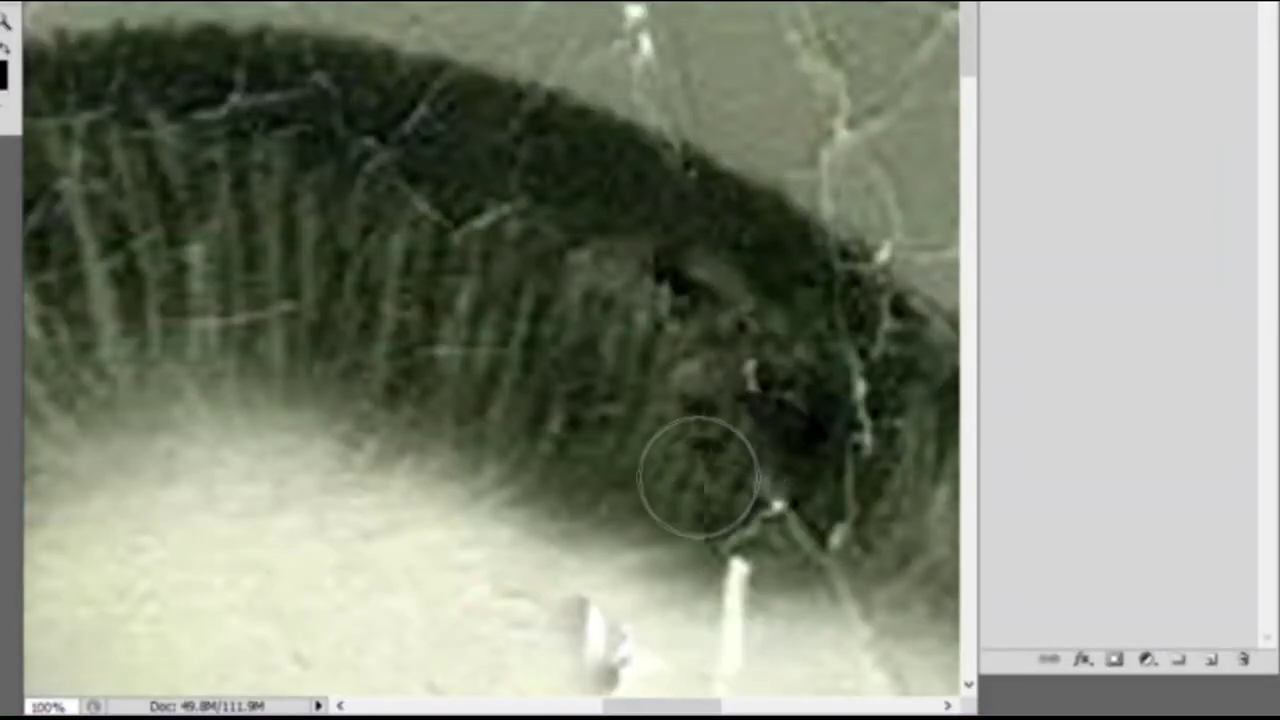
alt+click(703, 485)
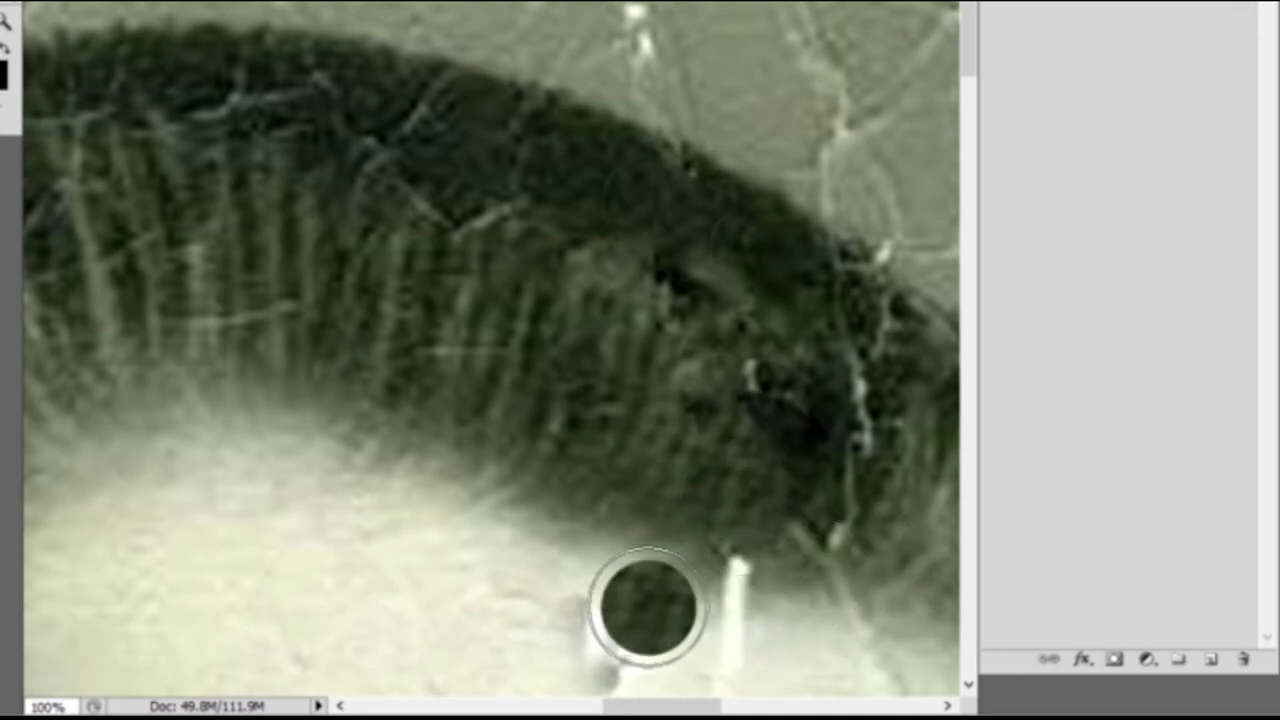
alt+click(668, 601)
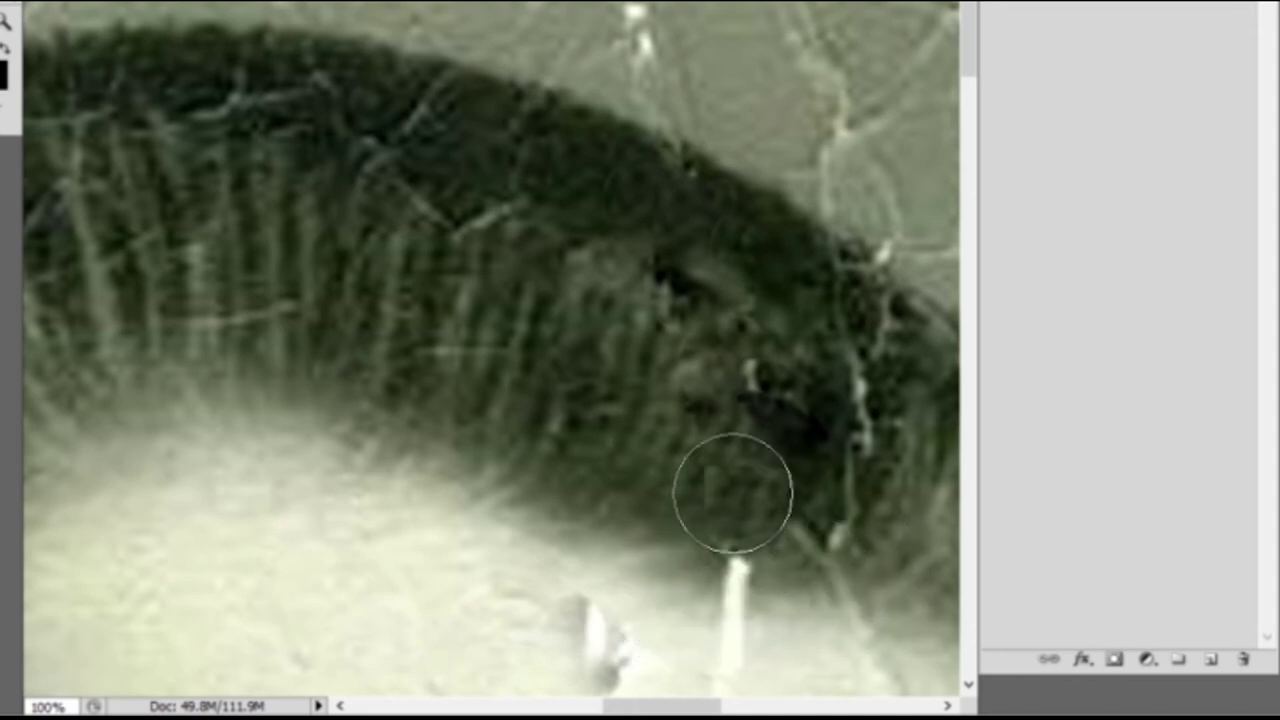
drag(731, 495, 733, 586)
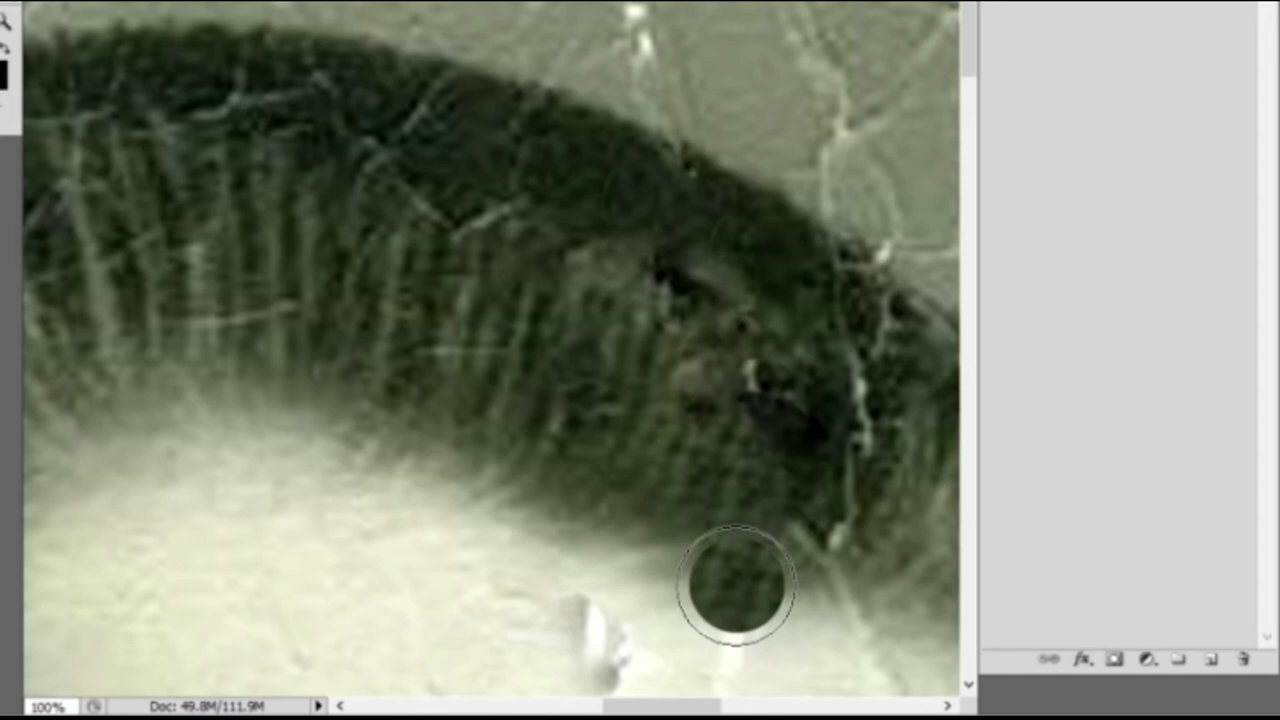
key(ctrl+alt+z)
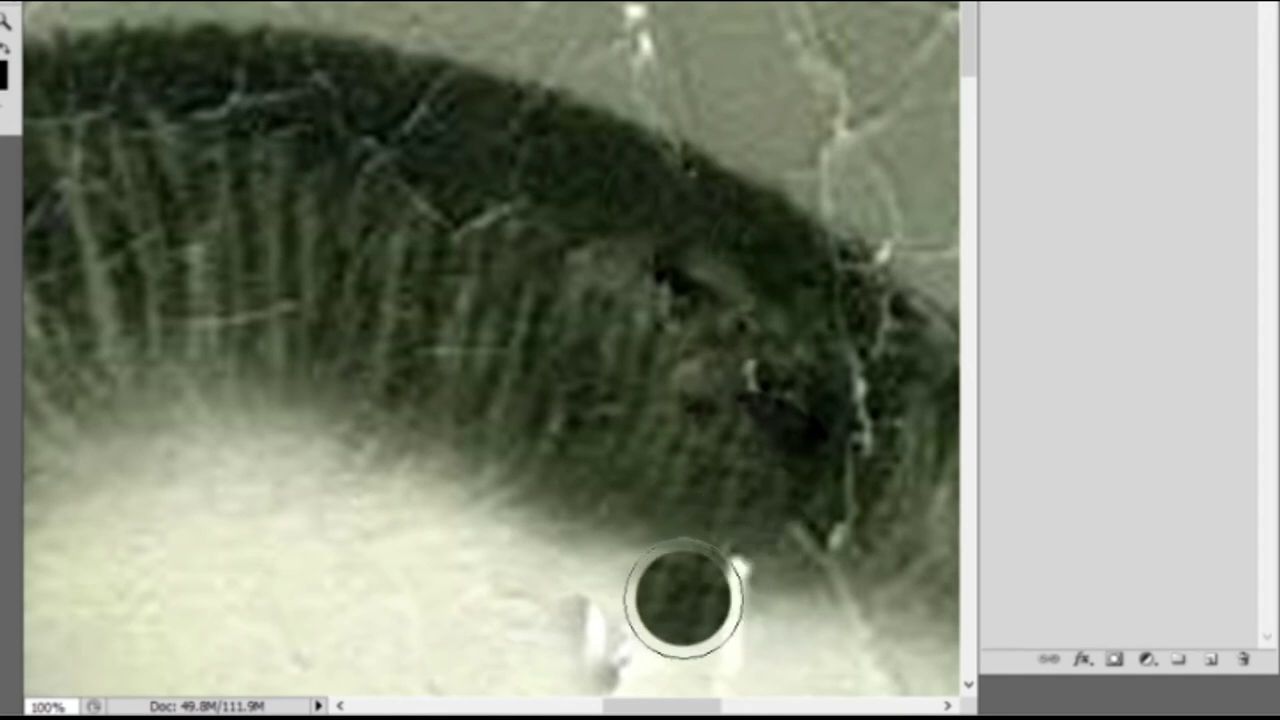
alt+click(683, 598)
drag(735, 565, 720, 606)
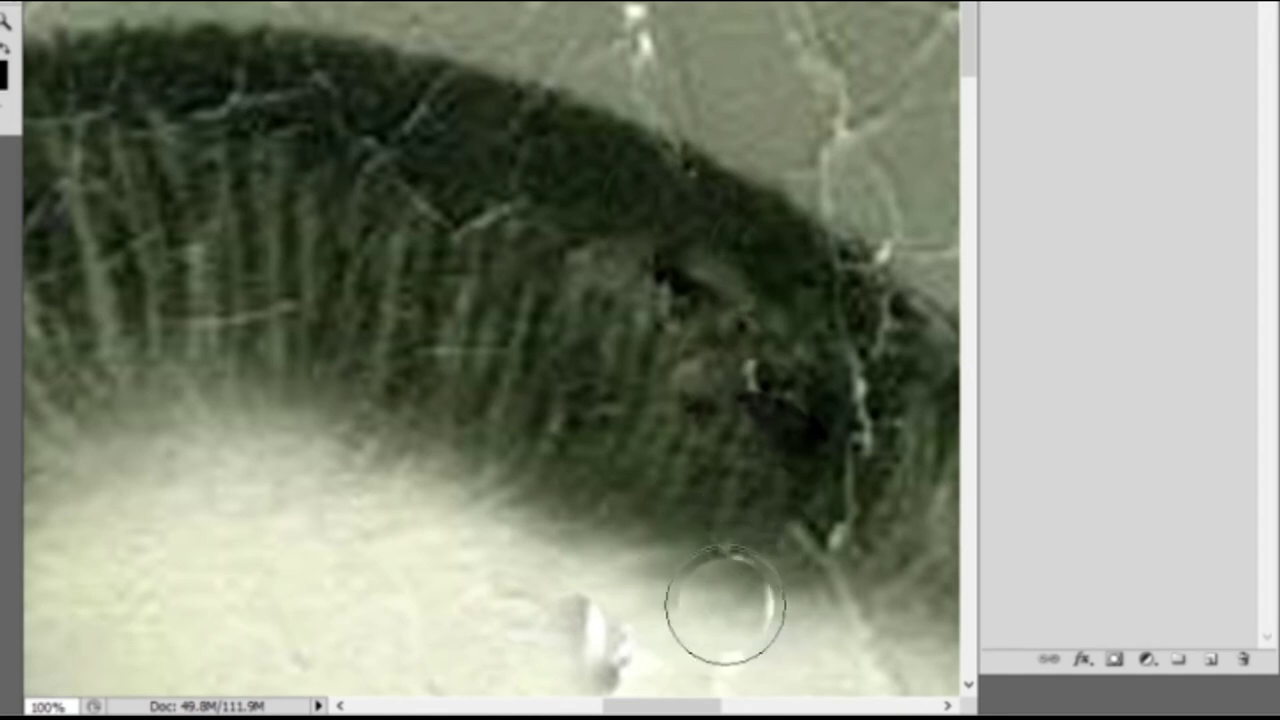
key(ctrl+z)
key(ctrl+z)
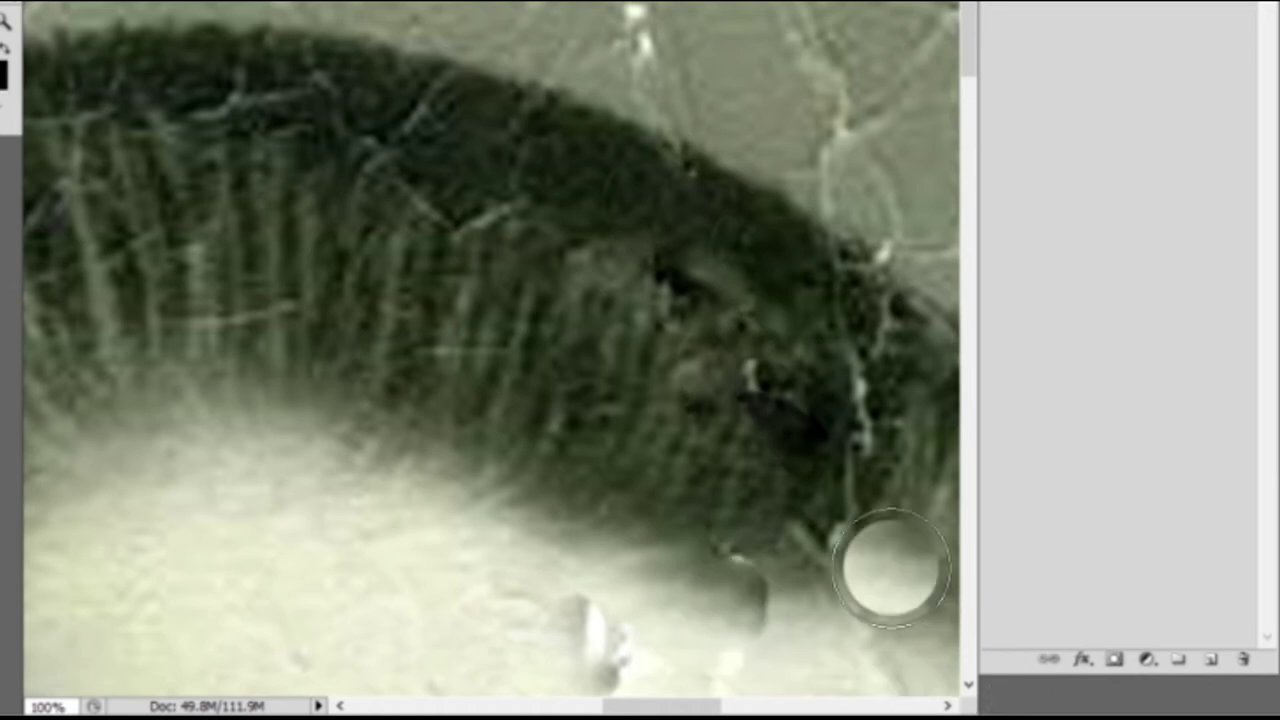
Clone away the white streak beside the lips.
scroll(800, 510, down, 5)
scroll(630, 390, down, 5)
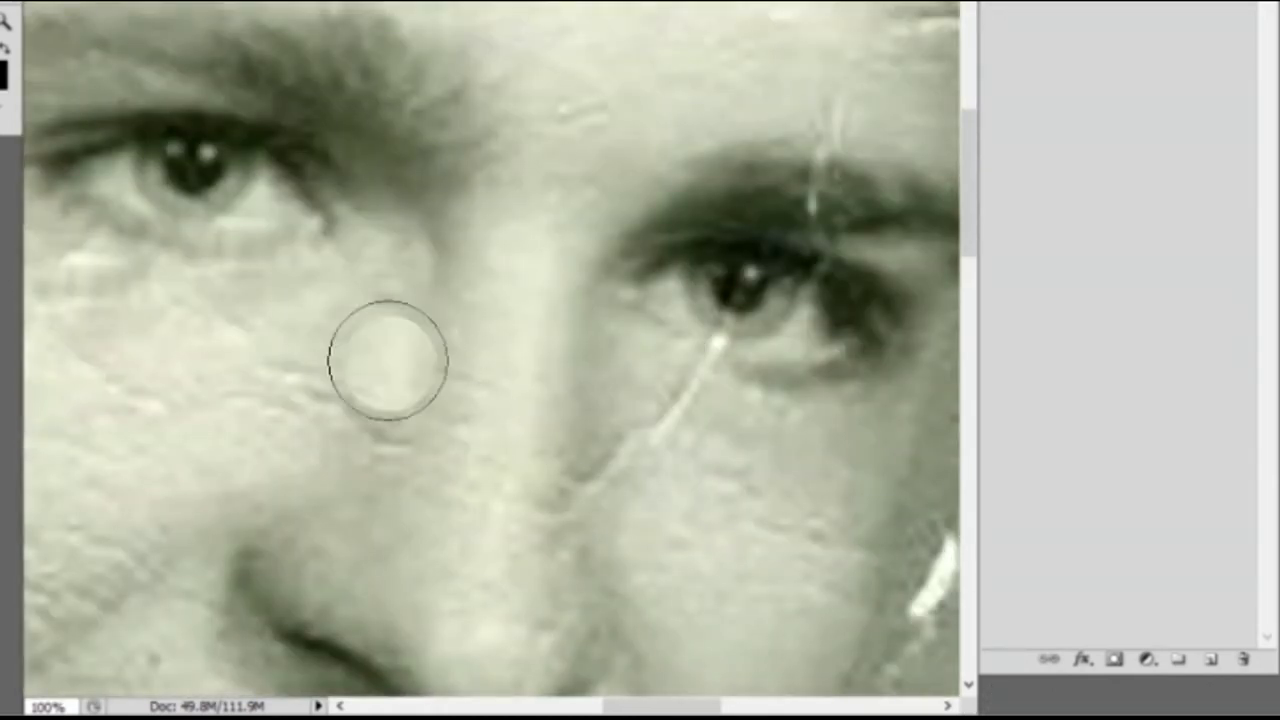
drag(710, 350, 626, 400)
scroll(680, 330, up, 2)
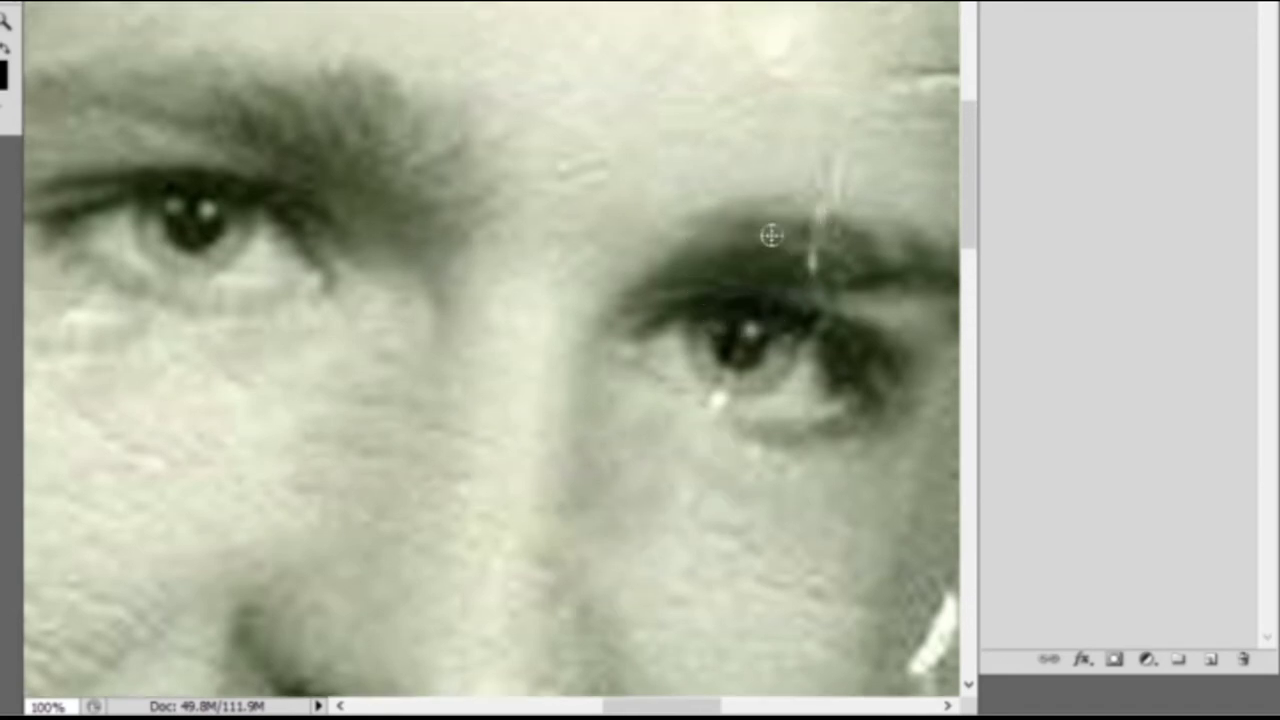
scroll(540, 450, down, 10)
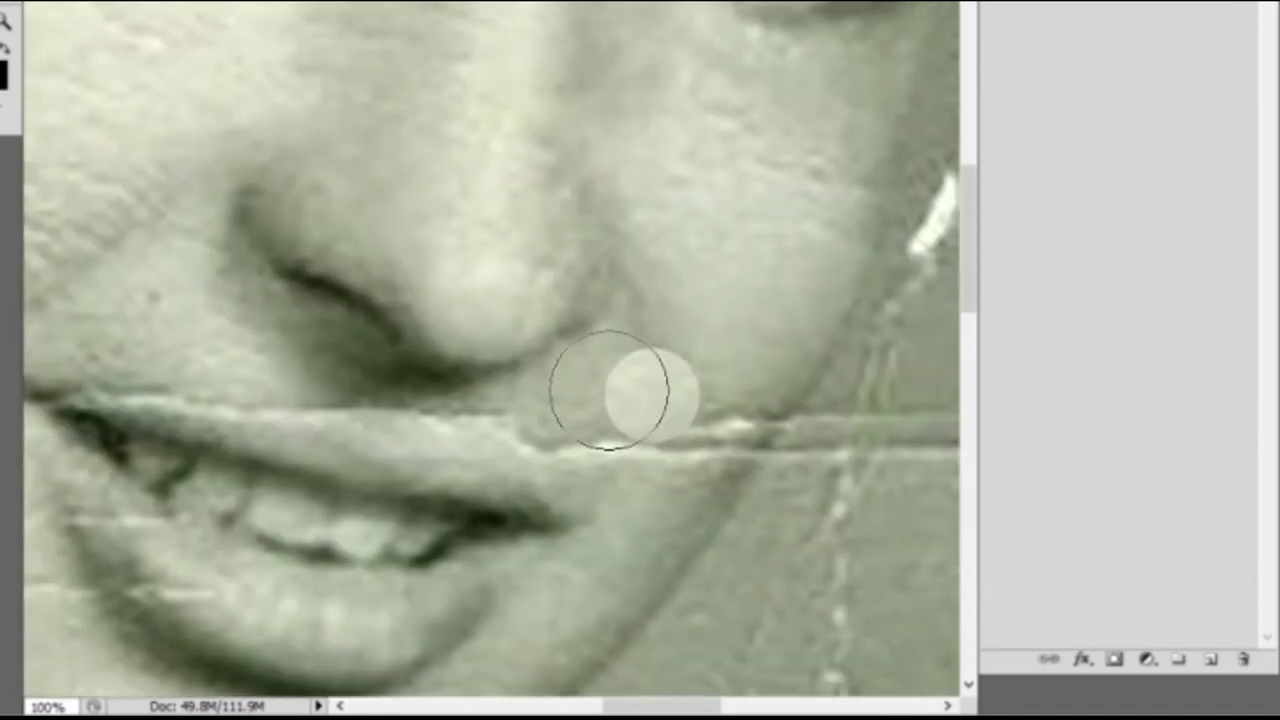
drag(650, 445, 765, 440)
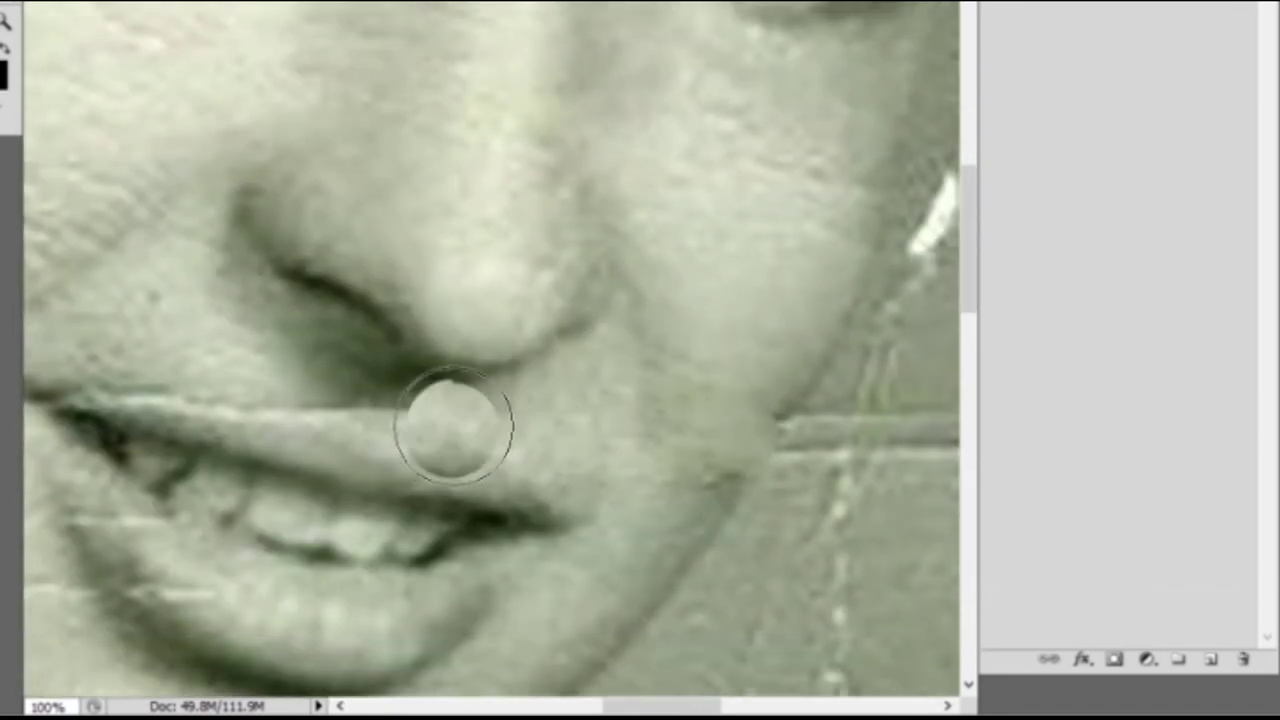
Clone away the dark blemish under the nose and outline a cheek area to patch.
right_click(428, 434)
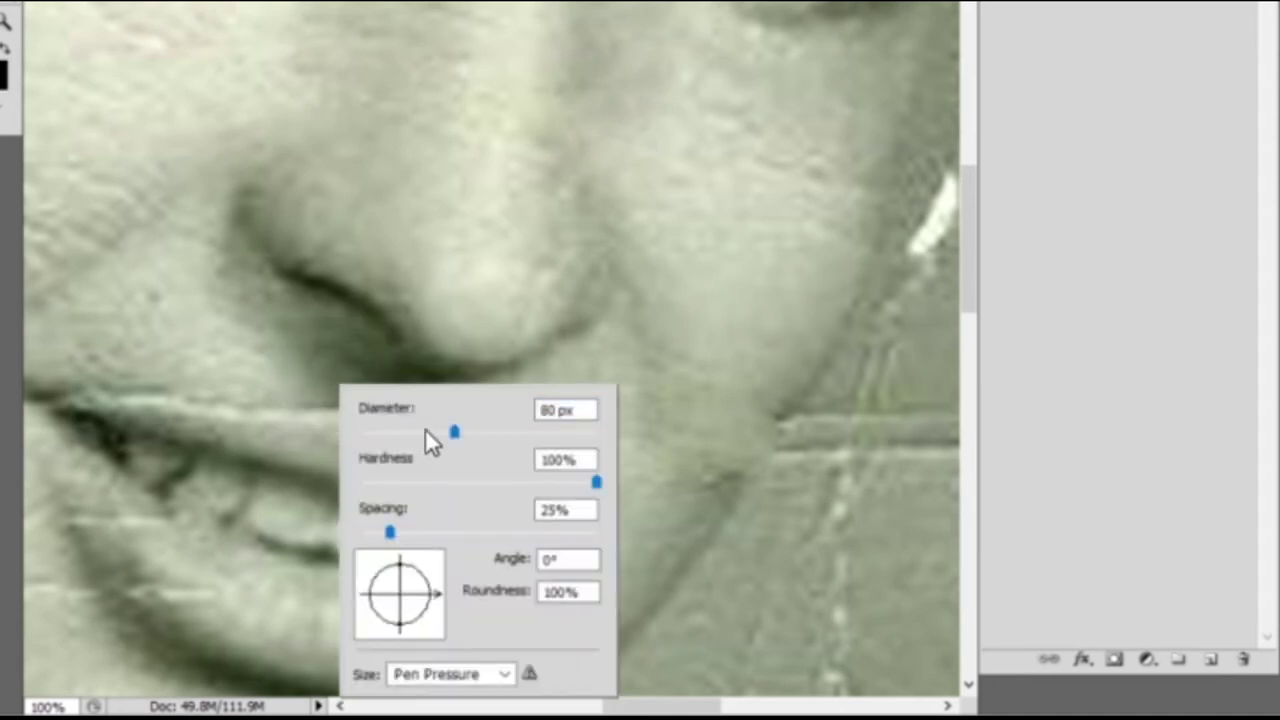
key(Return)
click(338, 418)
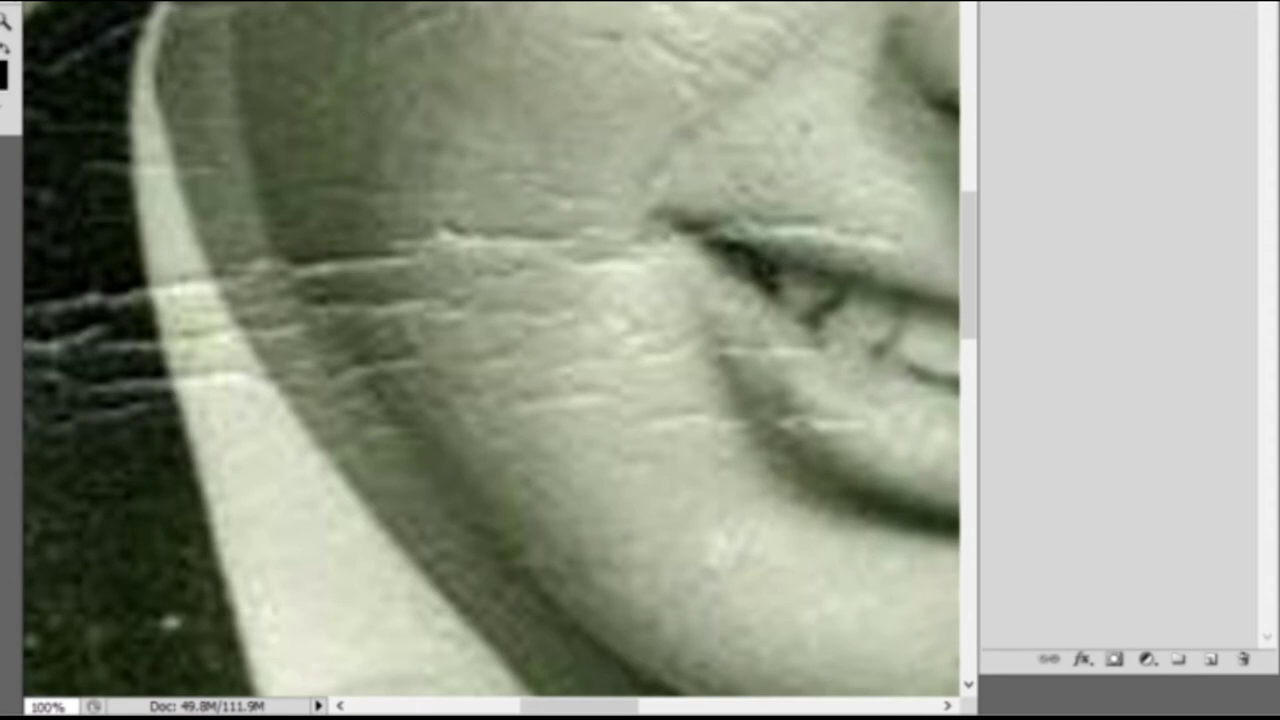
drag(571, 92, 518, 99)
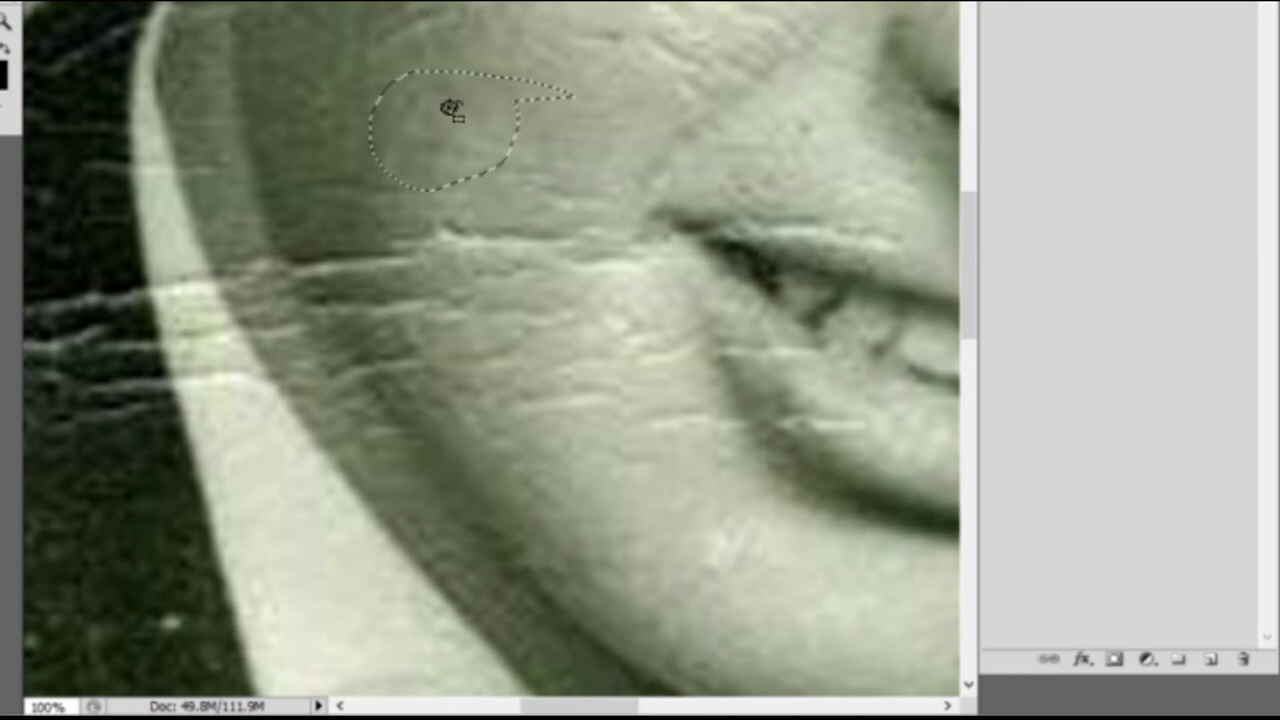
Drag the patch selection down near the smile line and apply it to the cheek.
drag(449, 91, 463, 255)
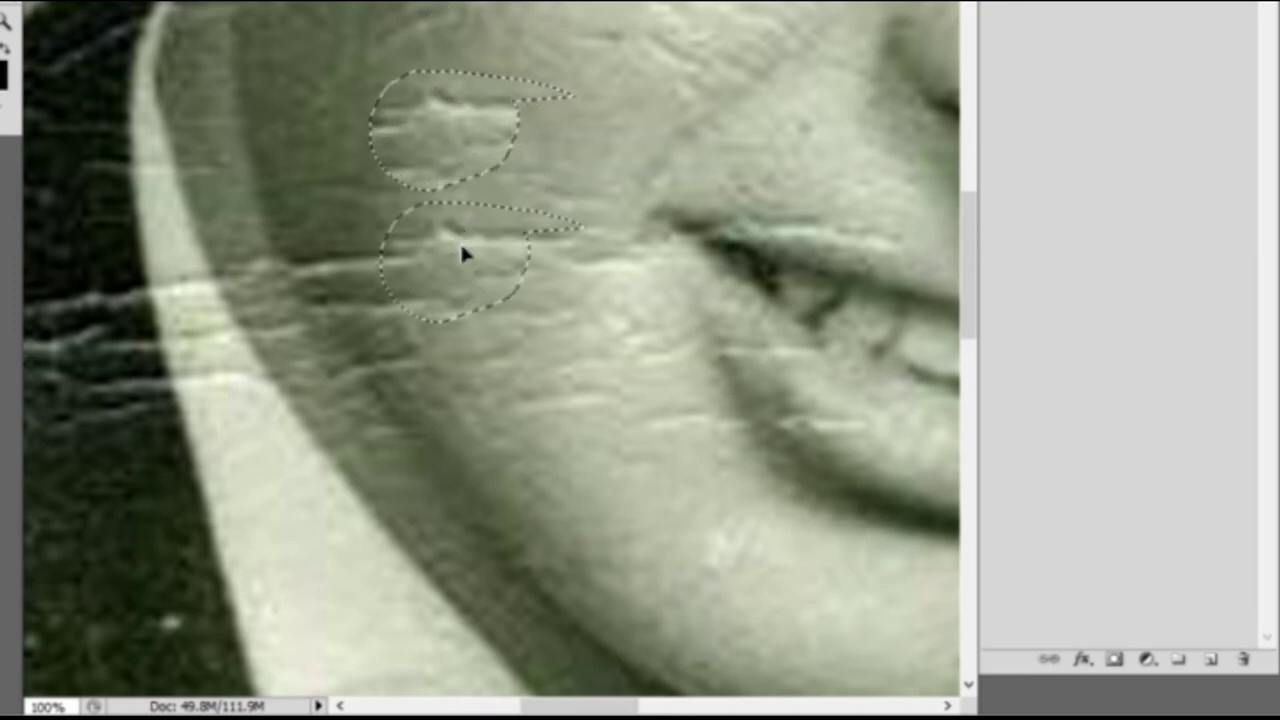
mouse_move(462, 254)
mouse_down()
mouse_move(766, 318)
mouse_move(855, 287)
mouse_up()
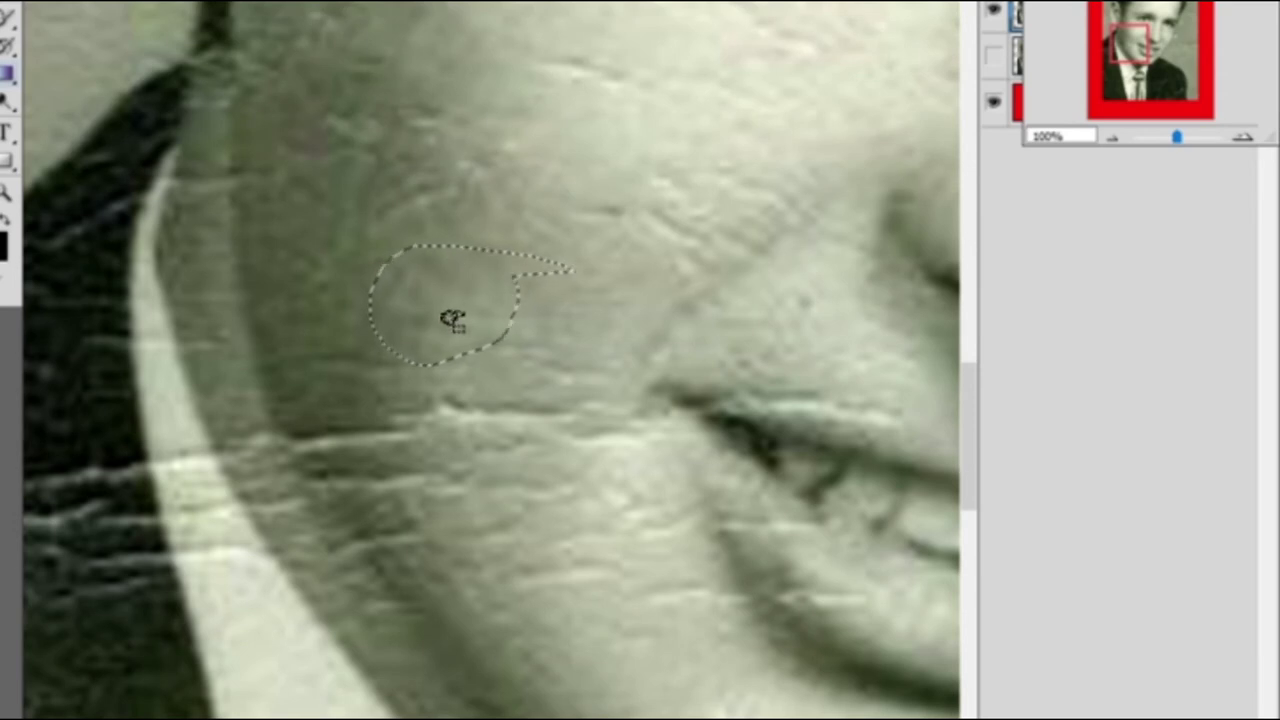
drag(451, 294, 515, 445)
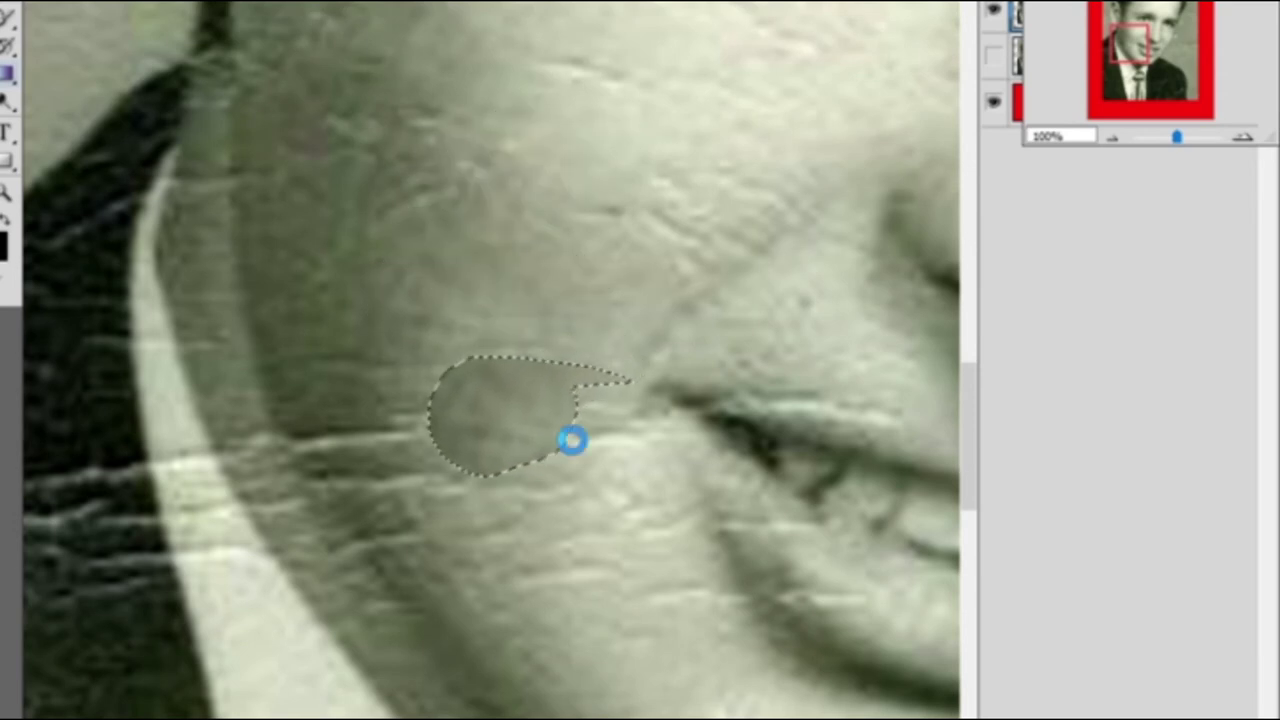
click(603, 303)
click(660, 230)
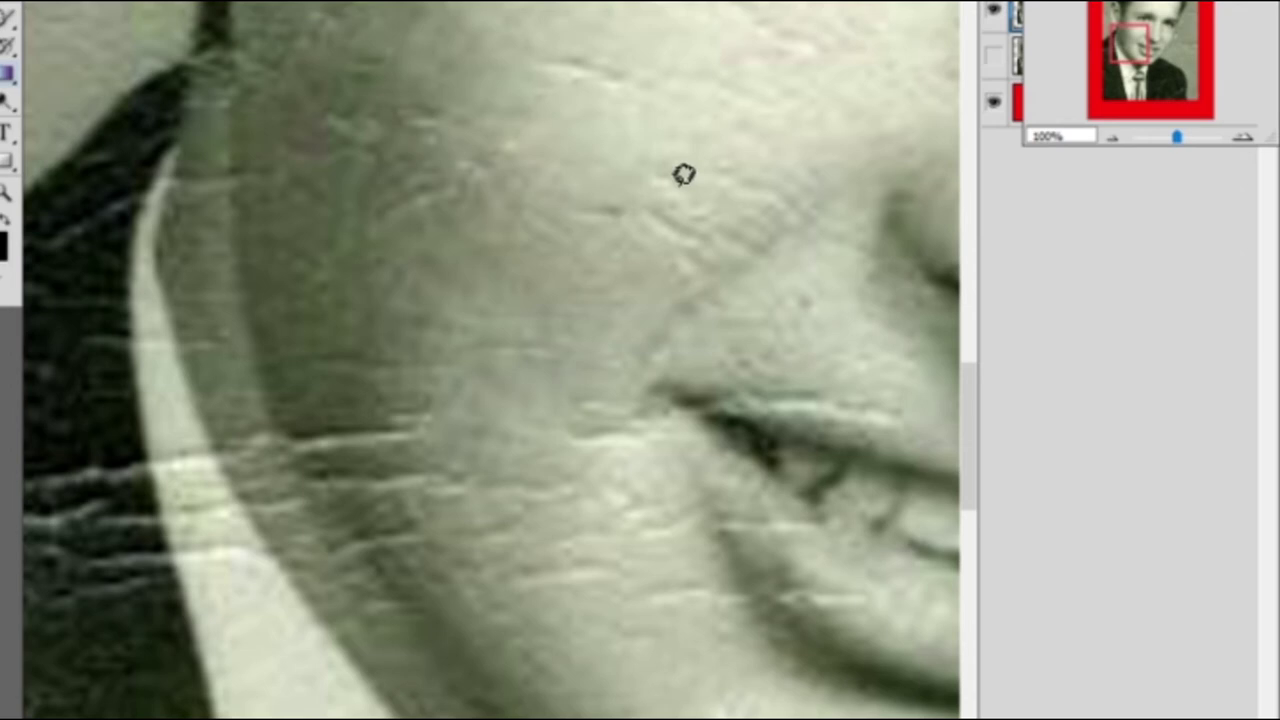
Patch a second cracked cheek area with clean skin and deselect.
mouse_move(610, 226)
mouse_down()
mouse_move(604, 376)
mouse_move(612, 222)
mouse_up()
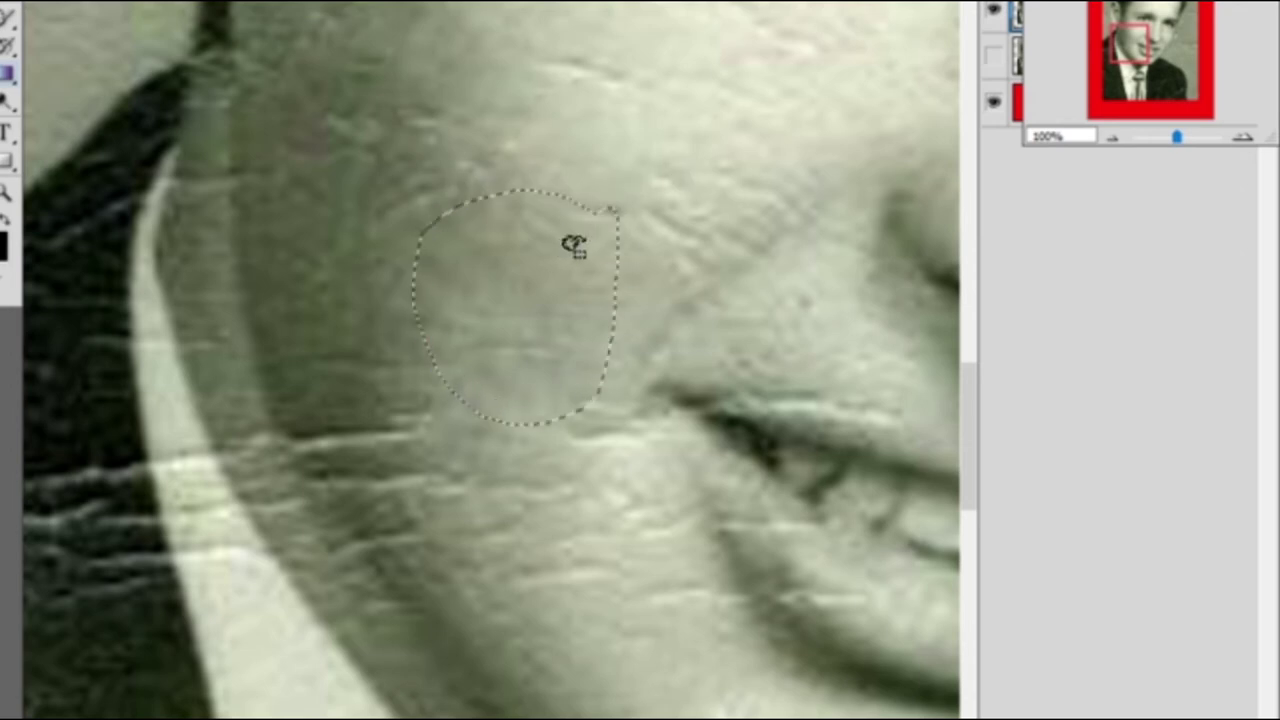
mouse_move(566, 306)
mouse_down()
mouse_move(800, 436)
mouse_move(894, 514)
mouse_up()
key(ctrl+d)
drag(8, 74, 70, 95)
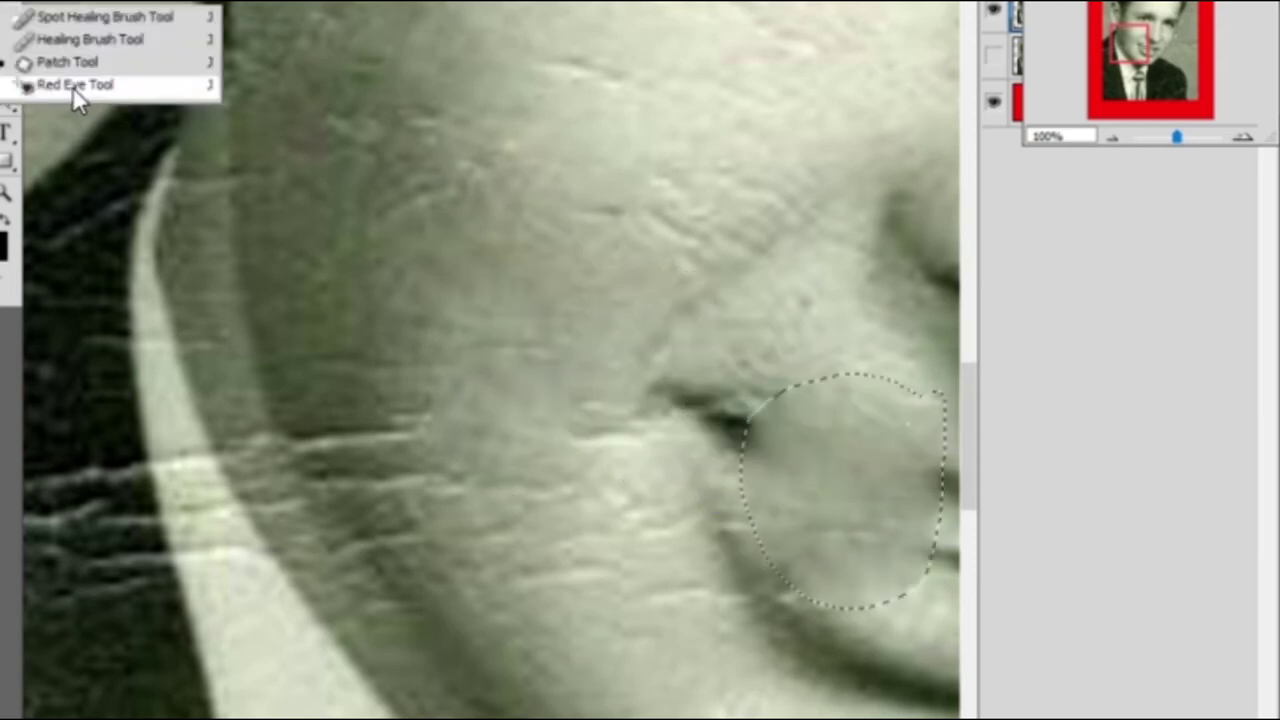
Open the red-eye-in-photo image.
key(alt+f)
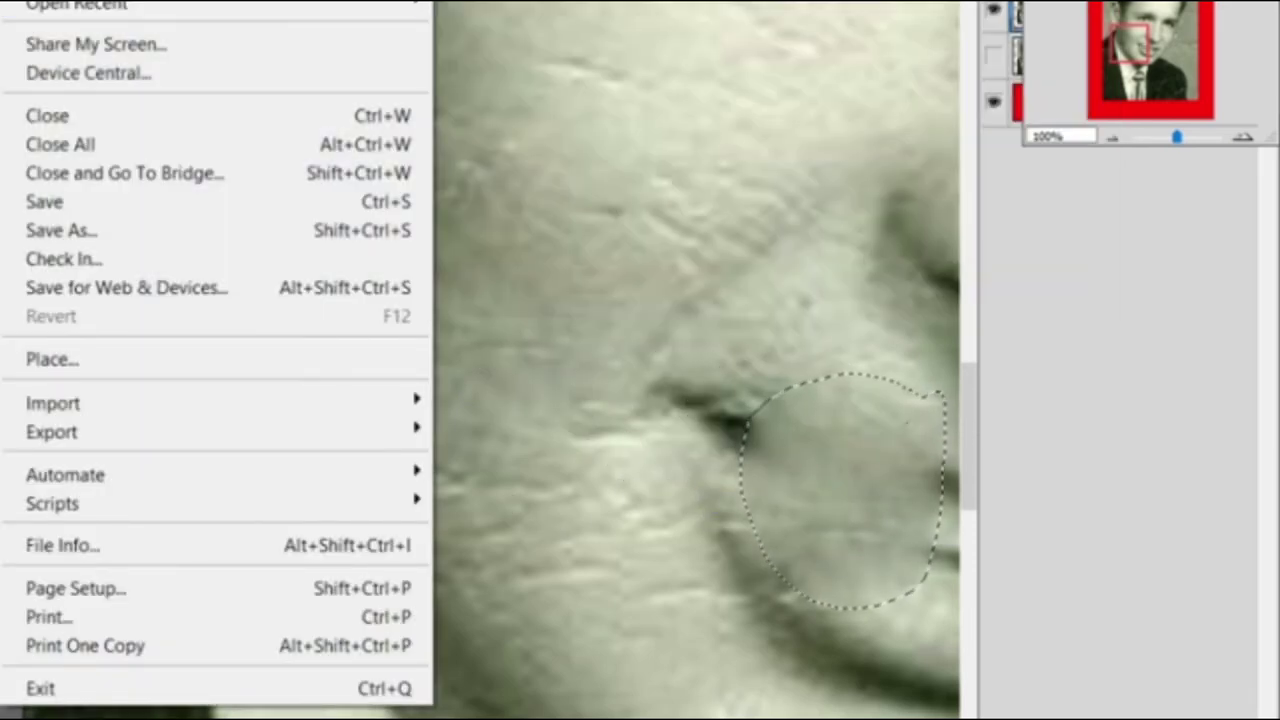
key(ctrl+o)
scroll(739, 205, down, 3)
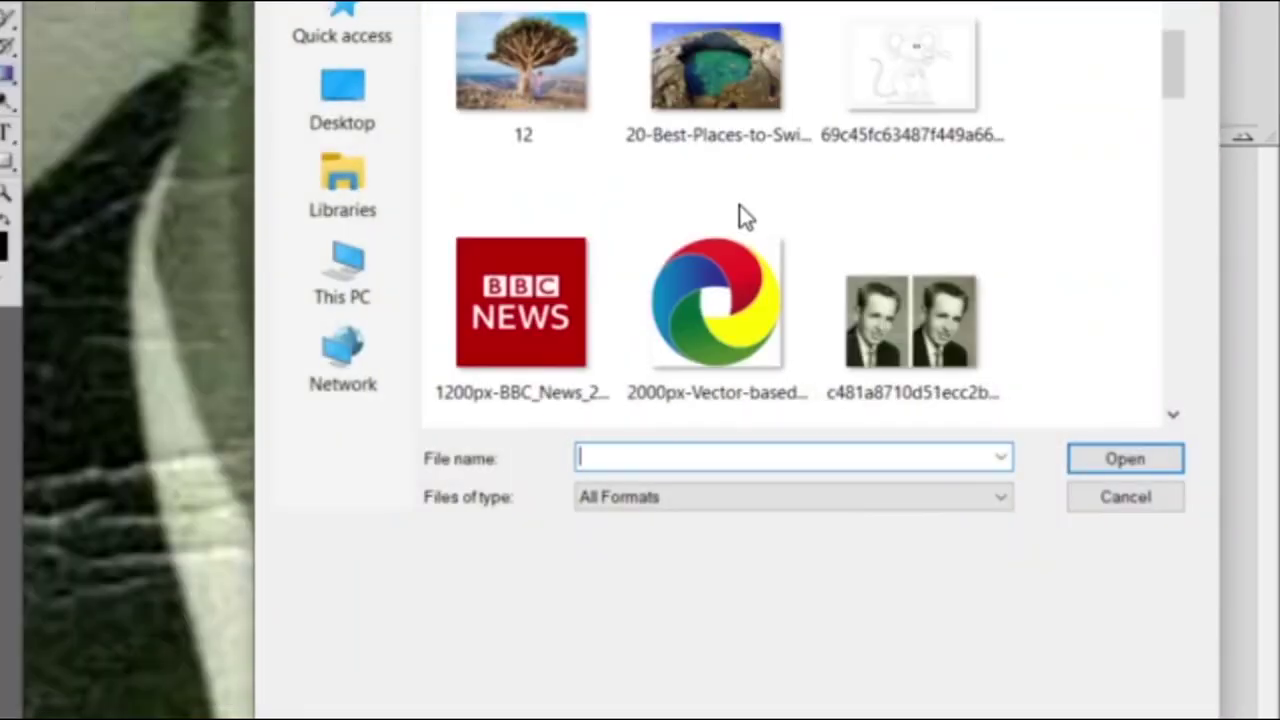
scroll(745, 215, down, 5)
scroll(762, 245, down, 5)
scroll(775, 270, down, 5)
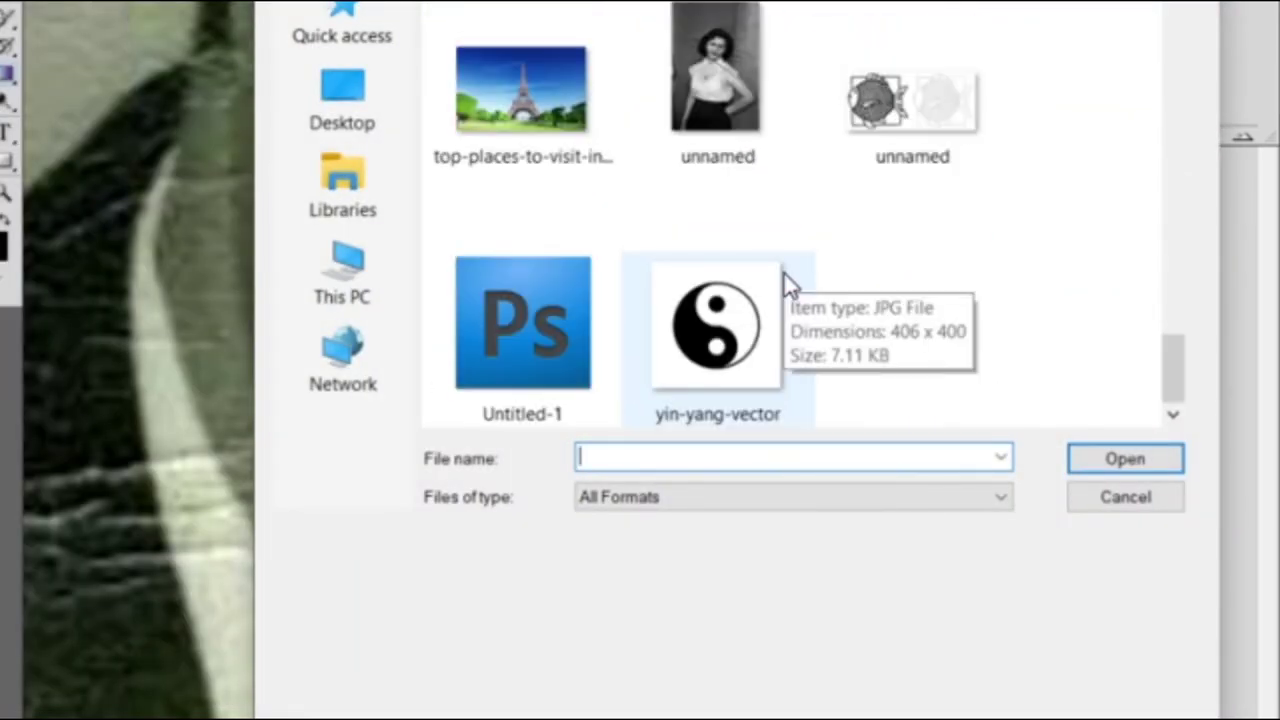
scroll(783, 280, up, 3)
click(557, 362)
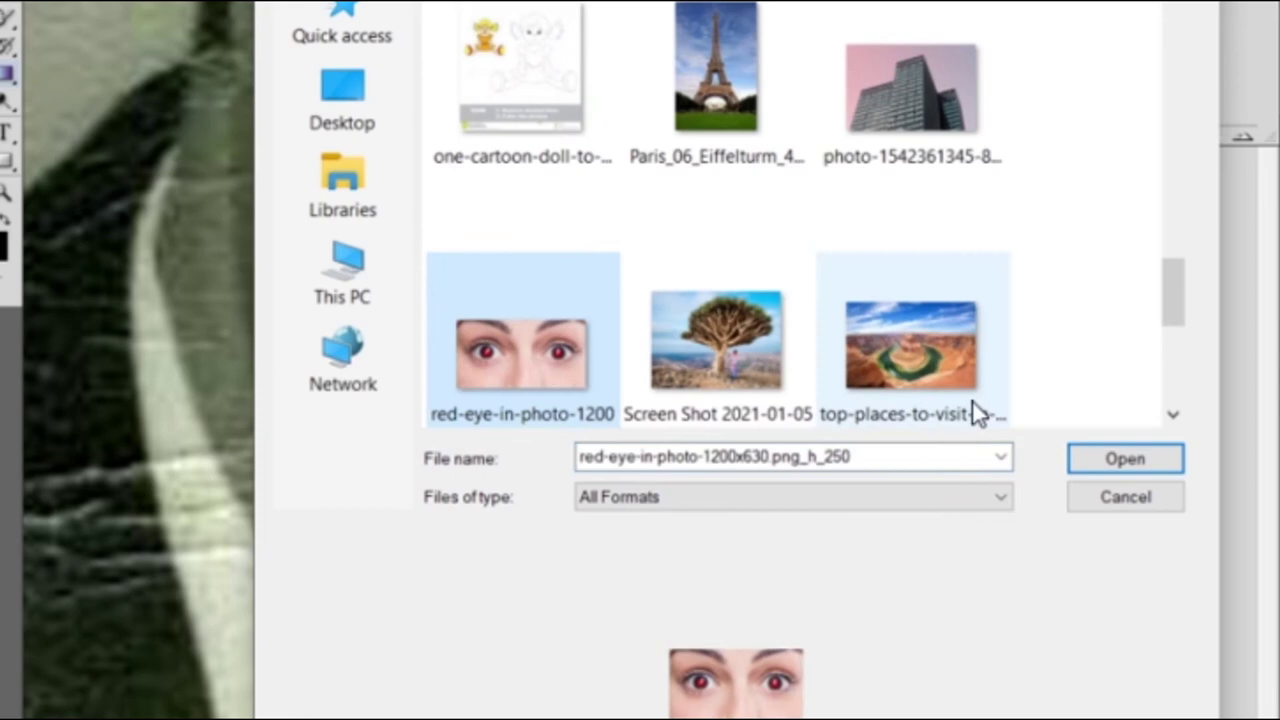
click(1090, 457)
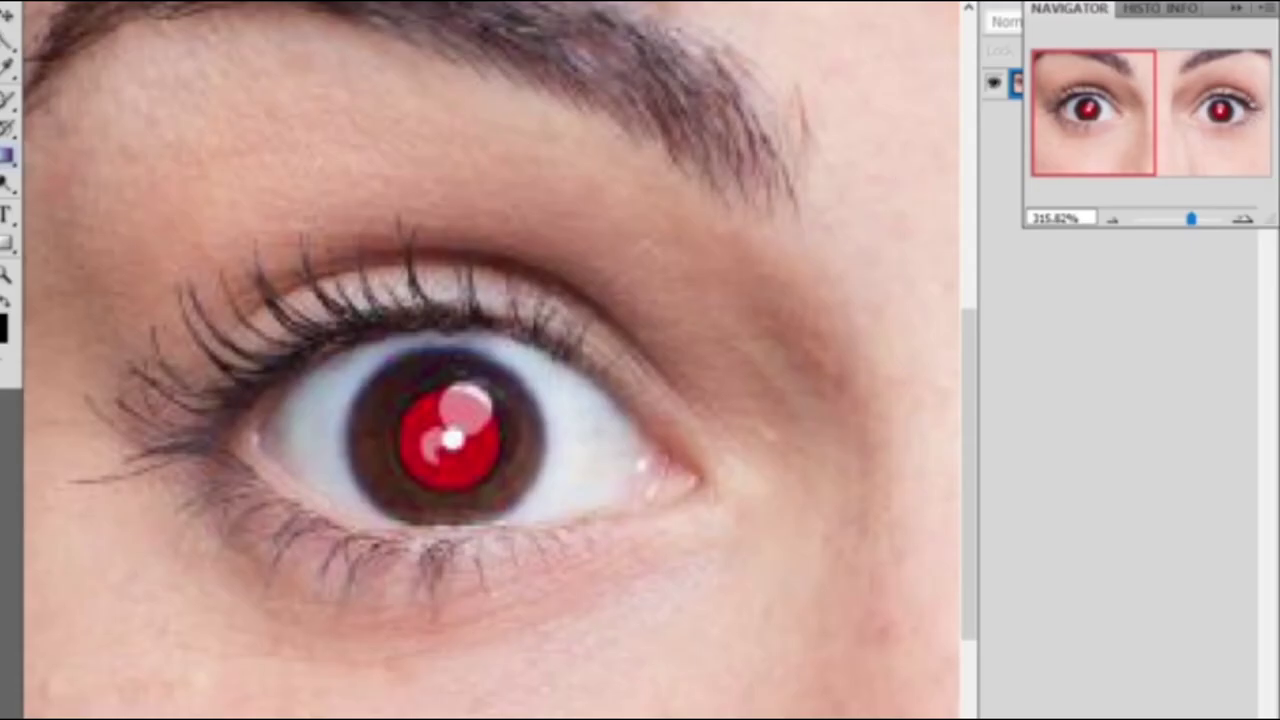
Darken the red pupils of the left and right eyes with the Red Eye Tool.
right_click(8, 98)
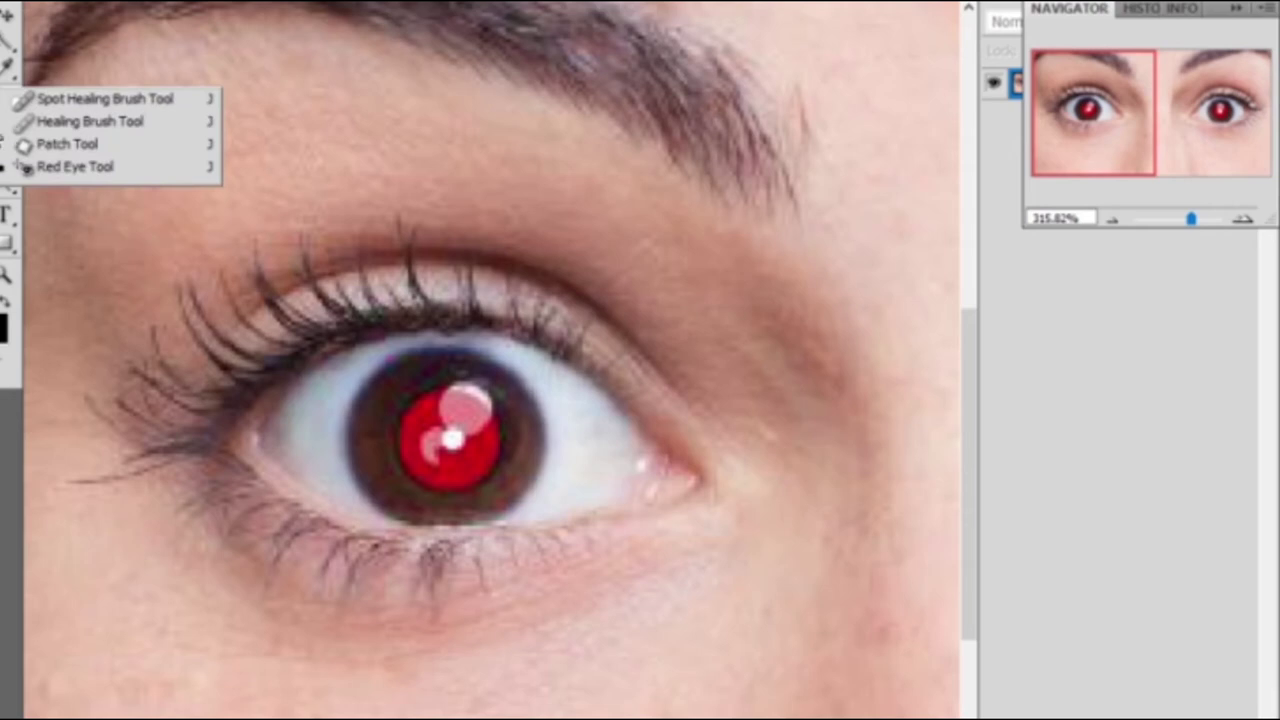
click(45, 165)
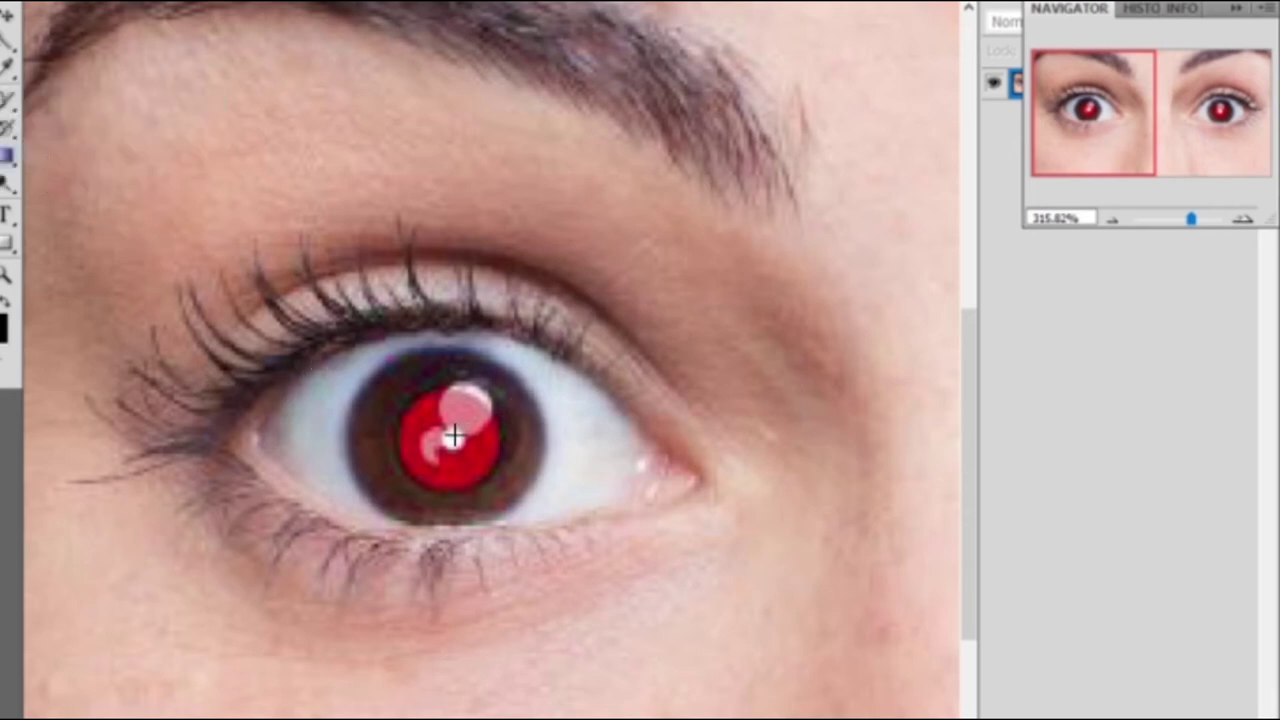
click(453, 438)
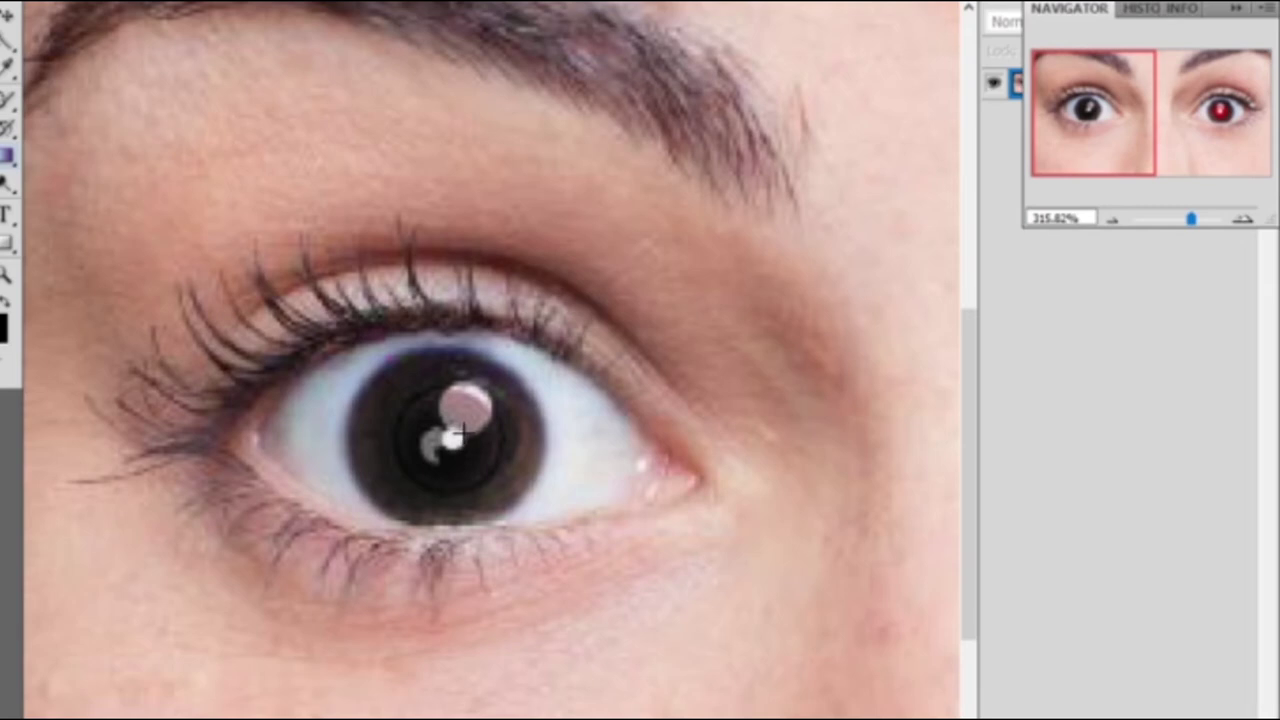
drag(1120, 132, 1229, 126)
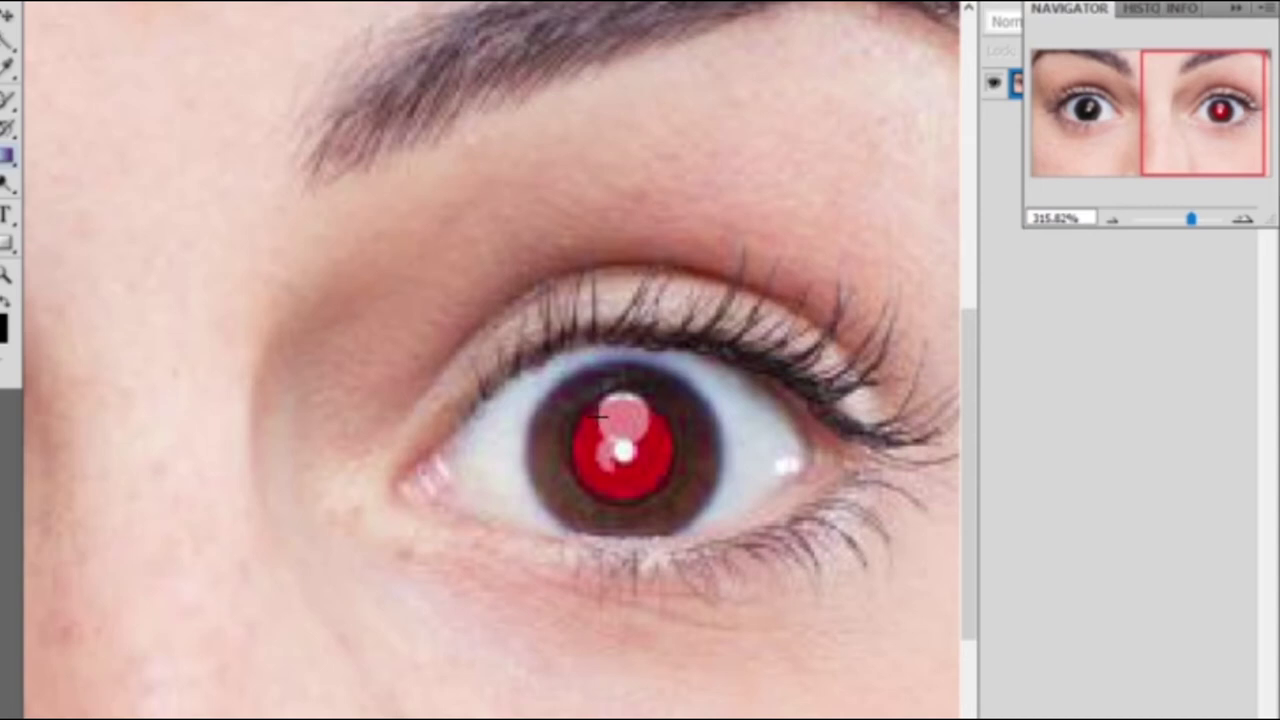
click(604, 414)
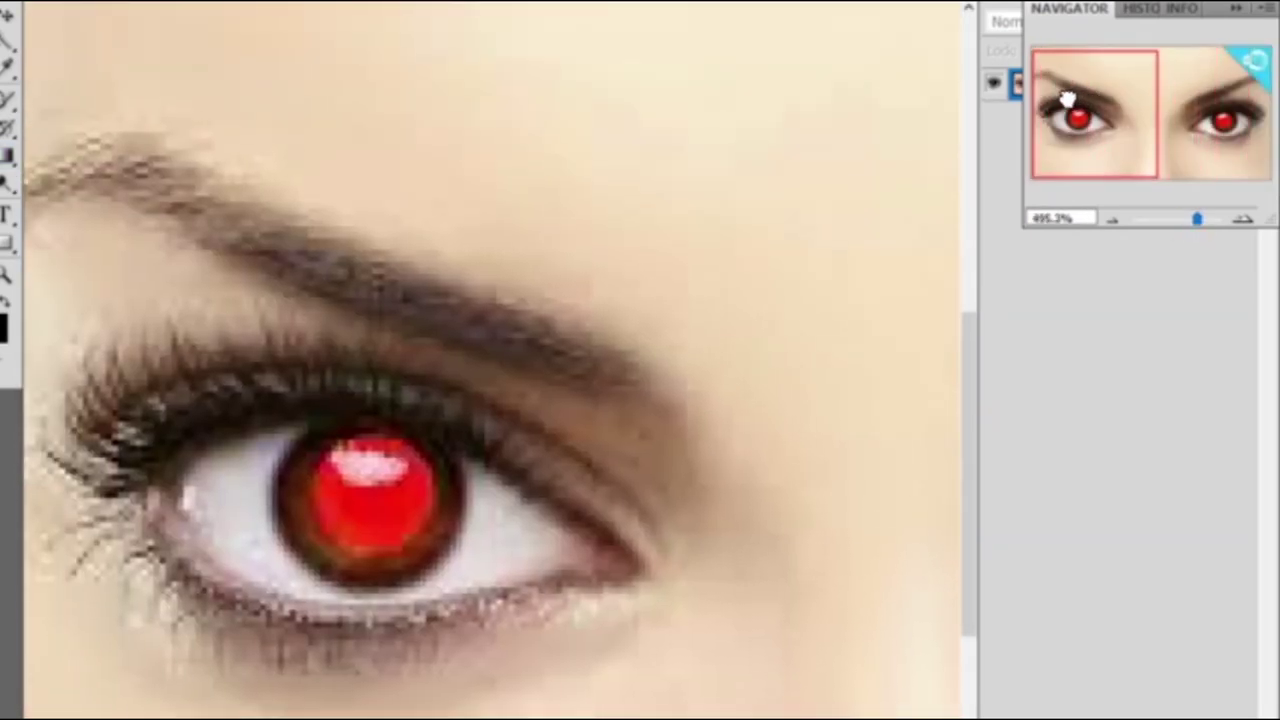
drag(1068, 97, 1068, 93)
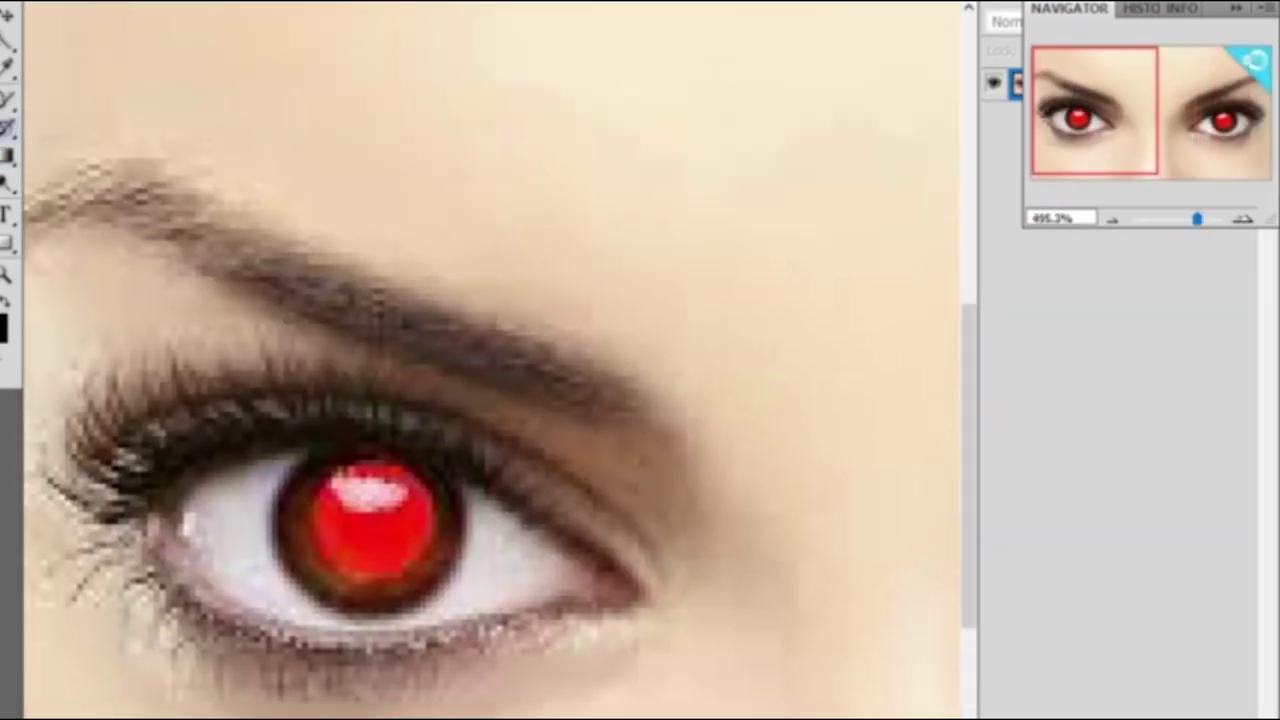
click(369, 525)
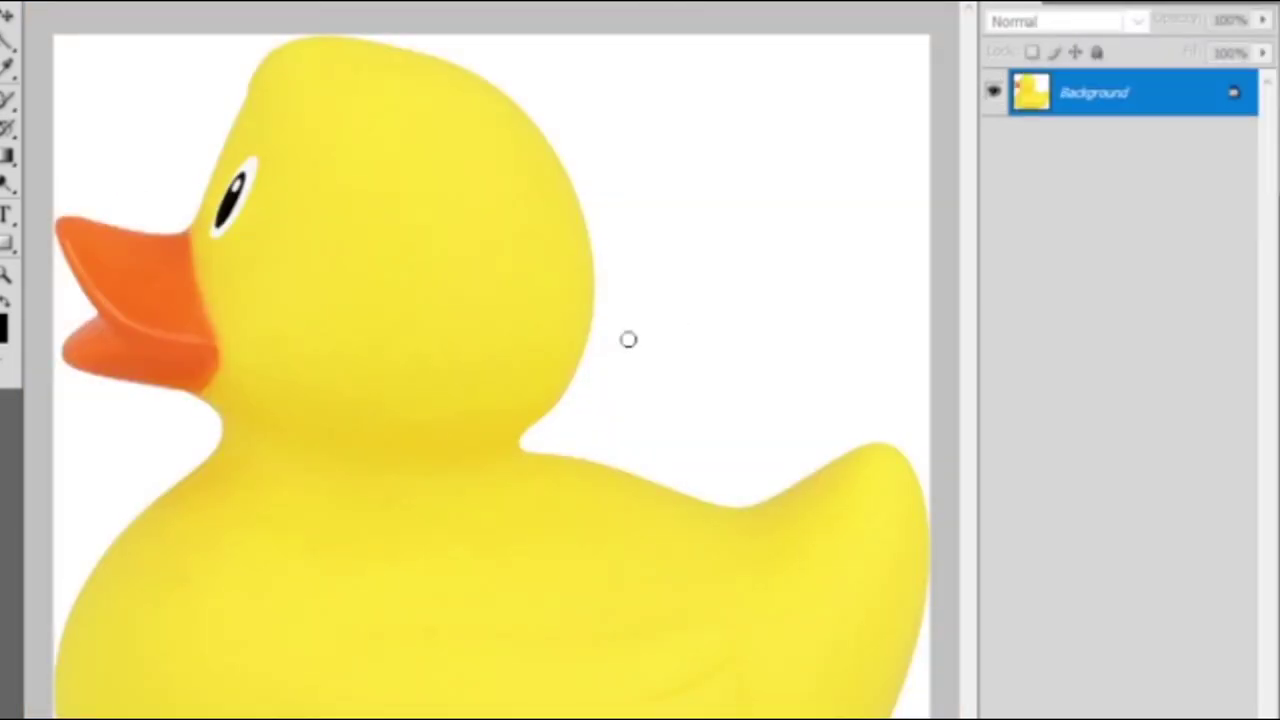
alt+click(244, 195)
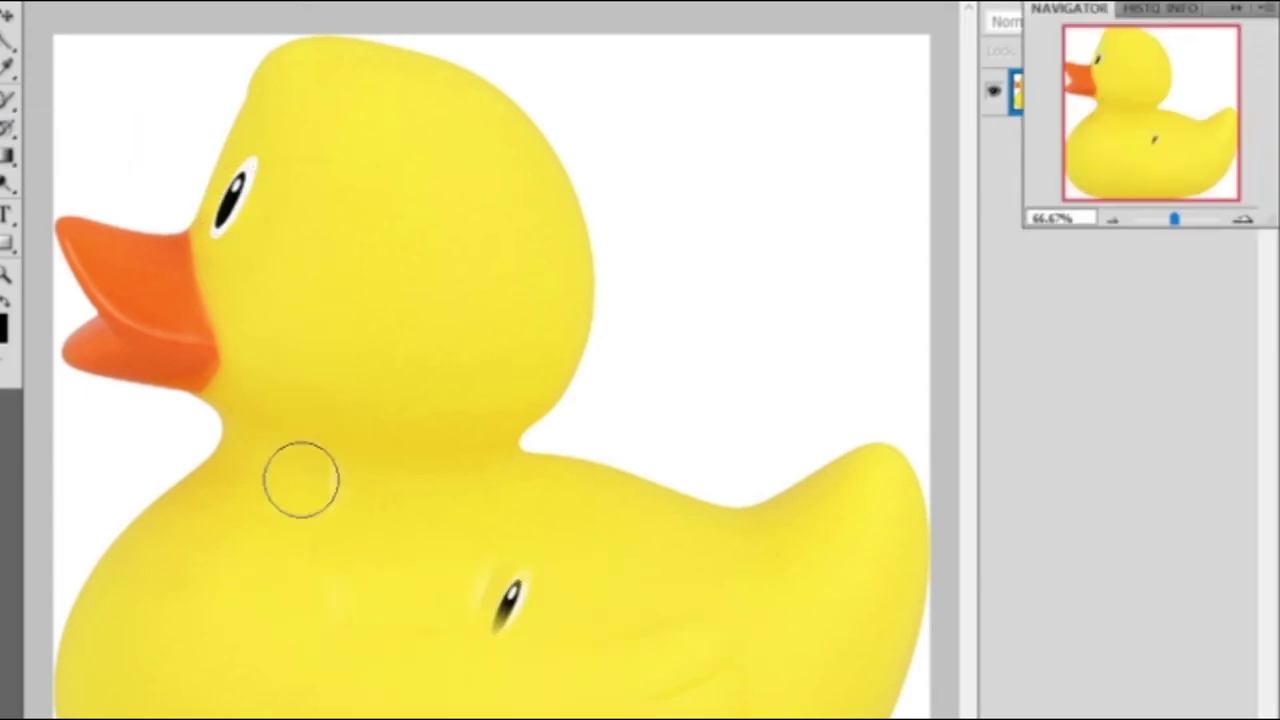
mouse_move(343, 580)
mouse_down()
mouse_move(374, 191)
mouse_move(657, 149)
mouse_move(766, 486)
mouse_up()
drag(200, 280, 176, 292)
key(ctrl+alt+z)
key(ctrl+alt+z)
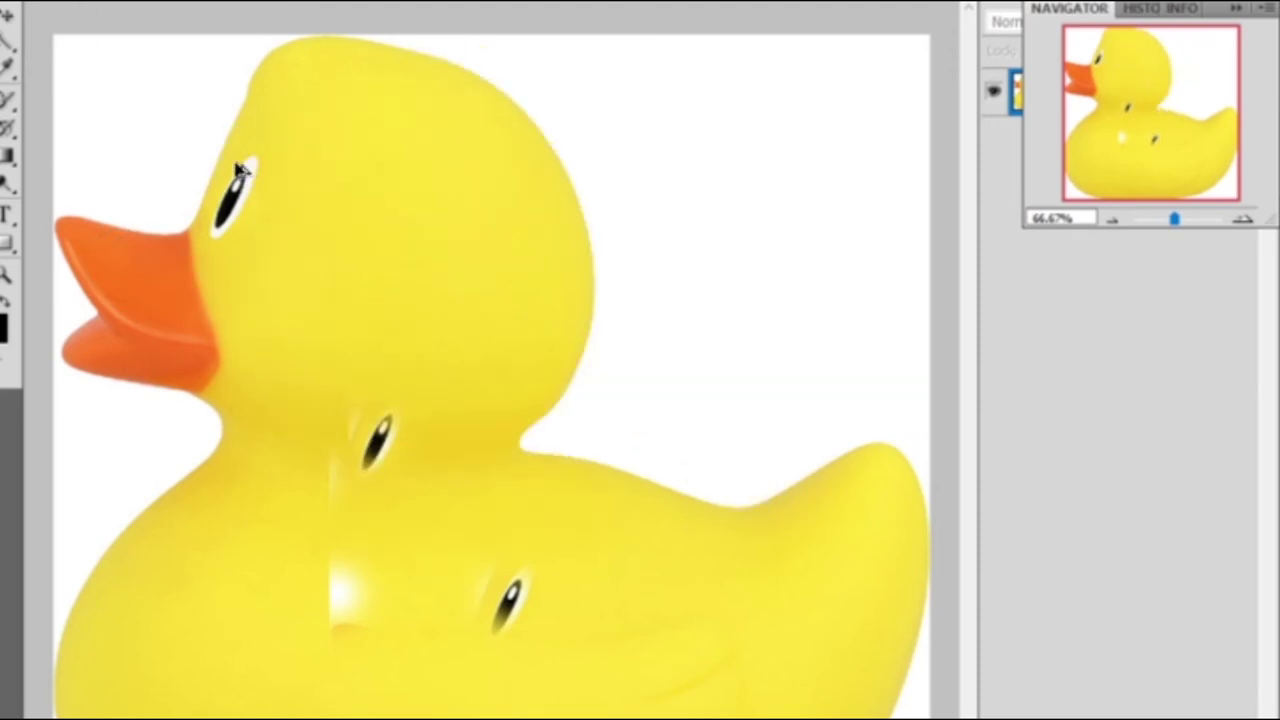
key(ctrl+alt+z)
key(ctrl+alt+z)
Switch to the Pattern Stamp, check patterns in the Preset Manager, and stamp the head and bottom.
click(7, 127)
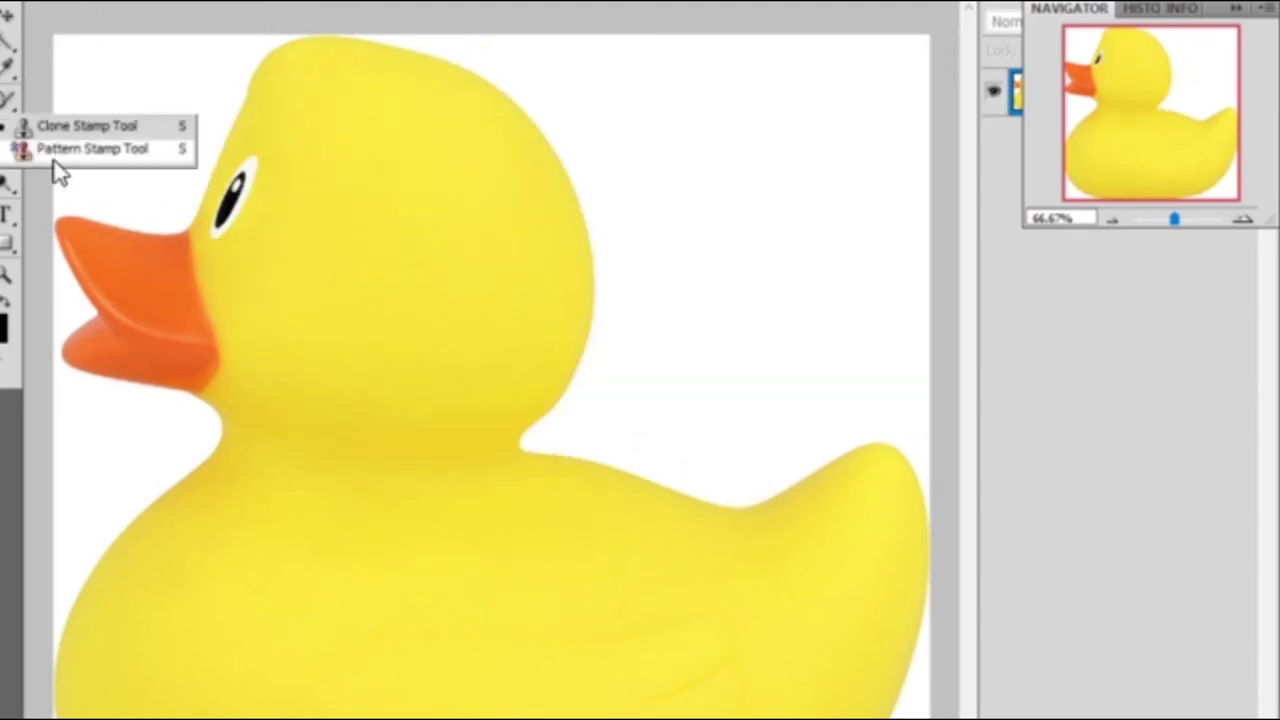
click(57, 172)
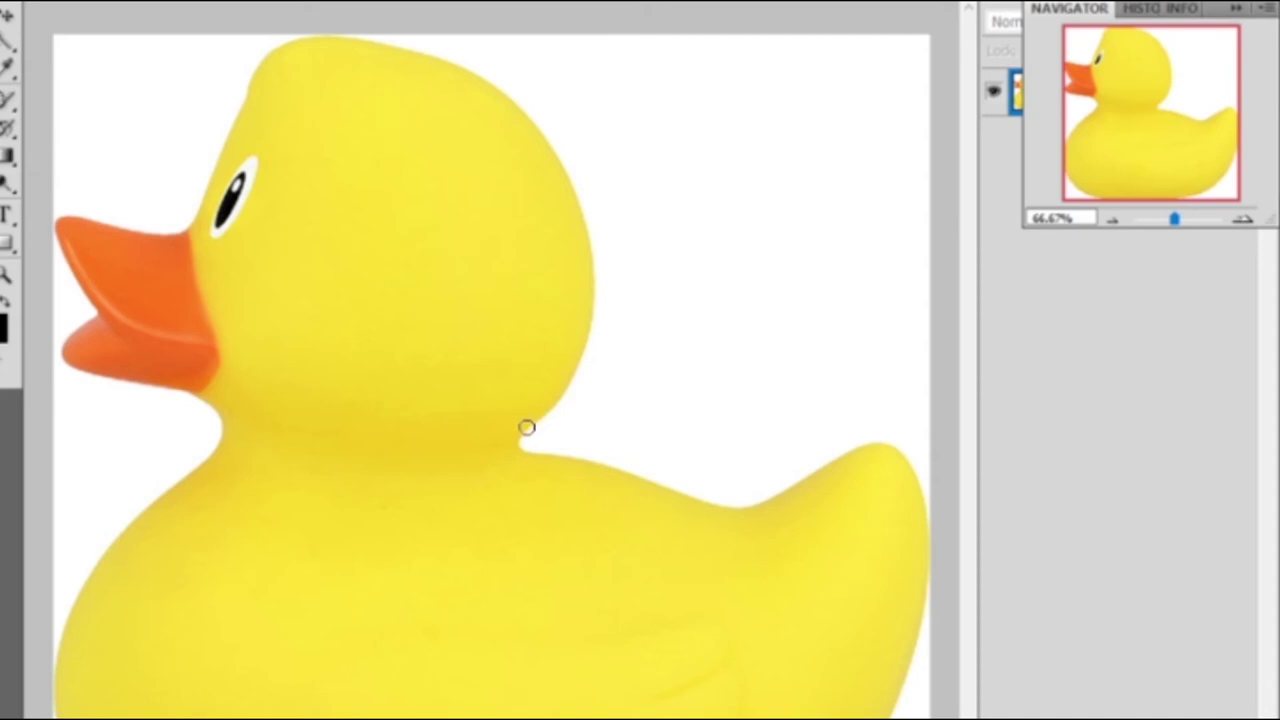
mouse_move(510, 351)
mouse_down()
mouse_move(337, 220)
mouse_move(414, 494)
mouse_move(383, 240)
mouse_move(402, 433)
mouse_move(432, 288)
mouse_up()
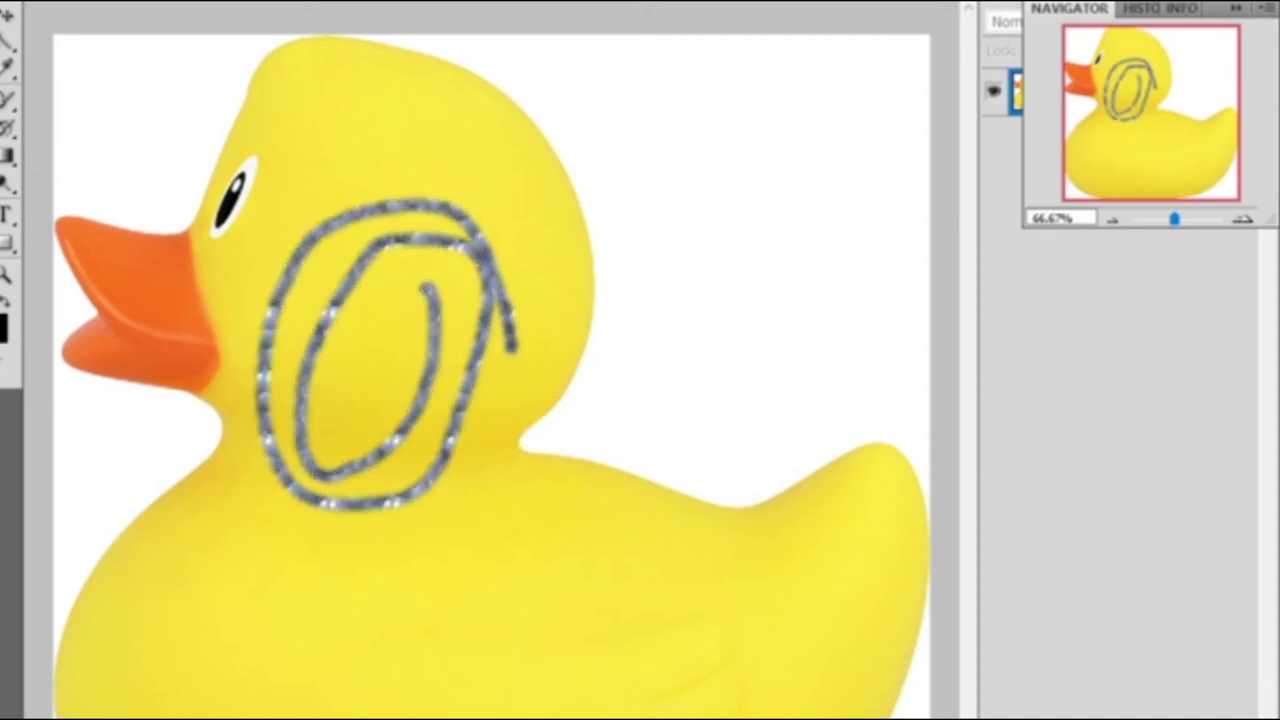
click(643, 28)
click(830, 288)
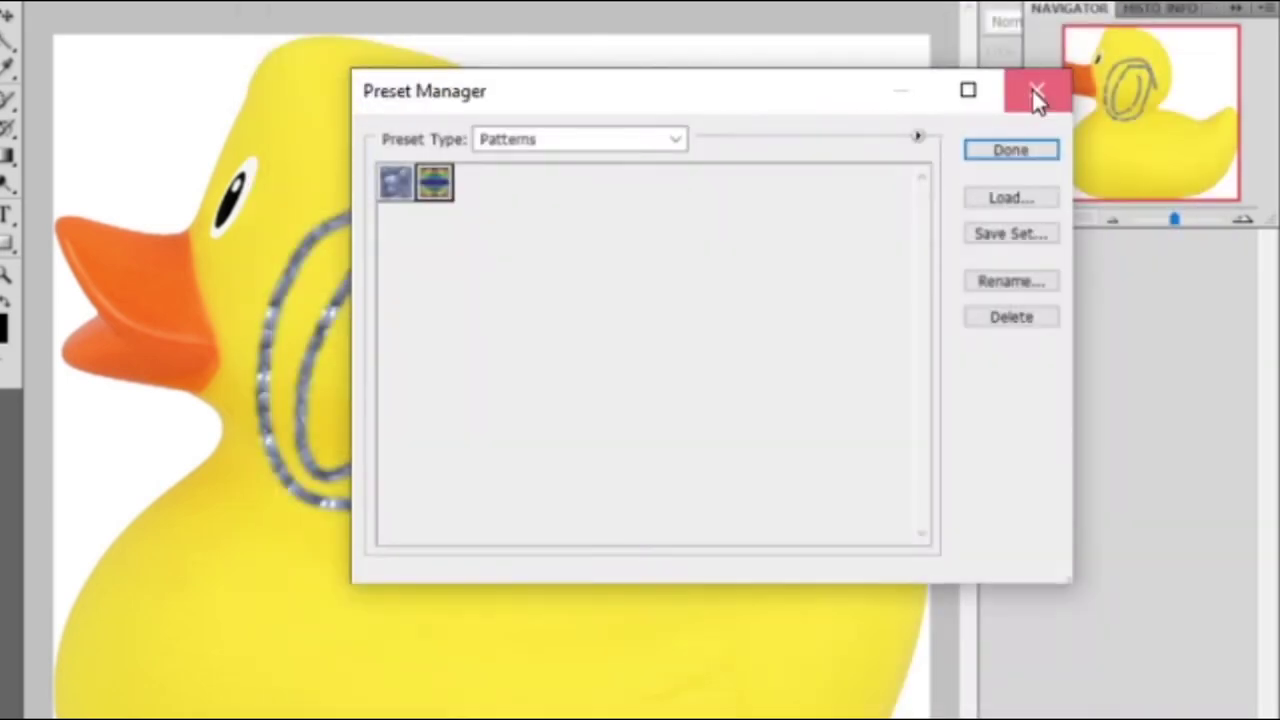
click(1037, 90)
drag(520, 602, 170, 715)
Enlarge the stamp brush and stamp bubble pattern over the chest and lower body.
right_click(358, 630)
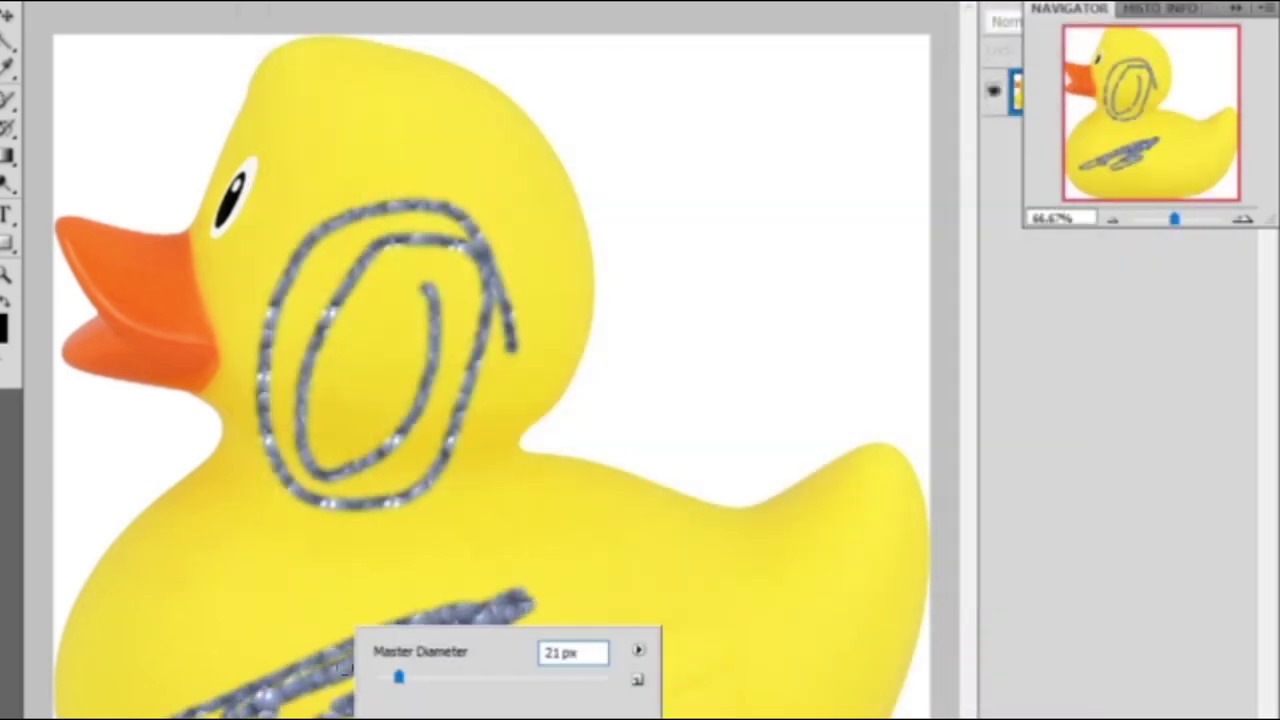
click(499, 679)
mouse_move(271, 531)
mouse_down()
mouse_move(266, 294)
mouse_move(150, 600)
mouse_move(400, 330)
mouse_up()
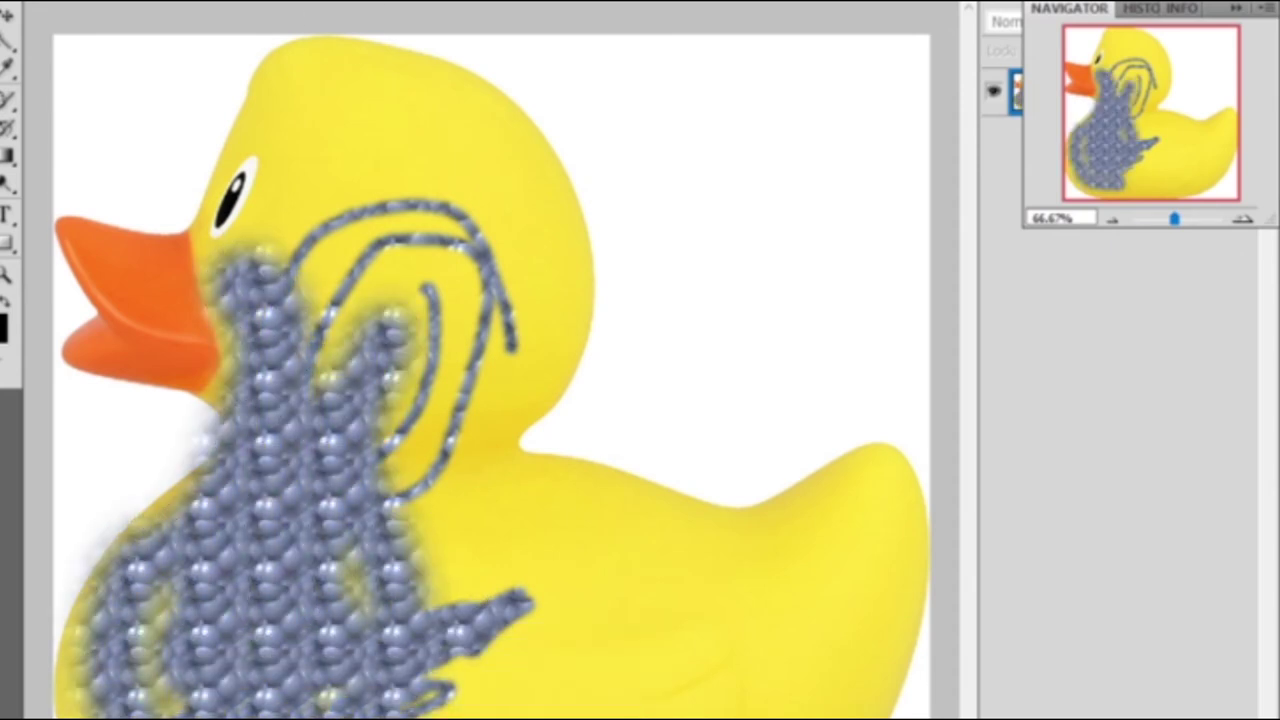
mouse_move(620, 600)
mouse_down()
mouse_move(457, 677)
mouse_move(720, 480)
mouse_up()
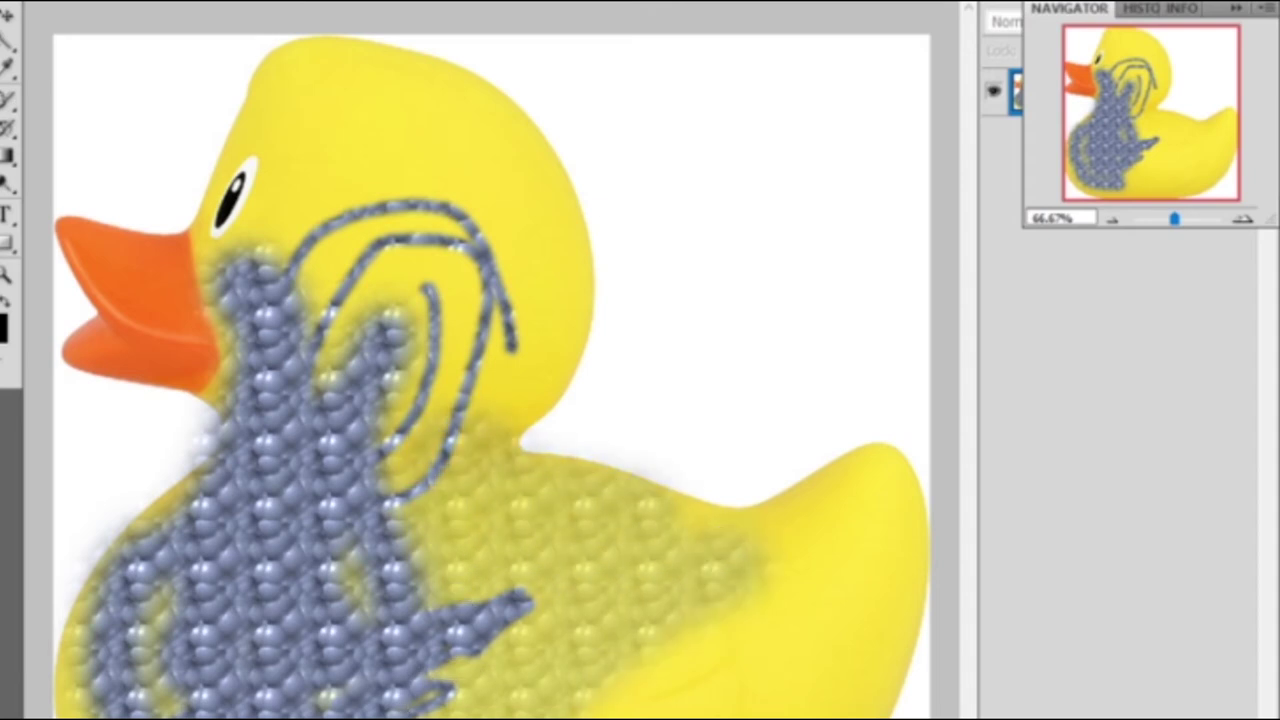
Raise stamp opacity to 100% and cover the duck's bottom, head and neck with bubbles.
click(414, 56)
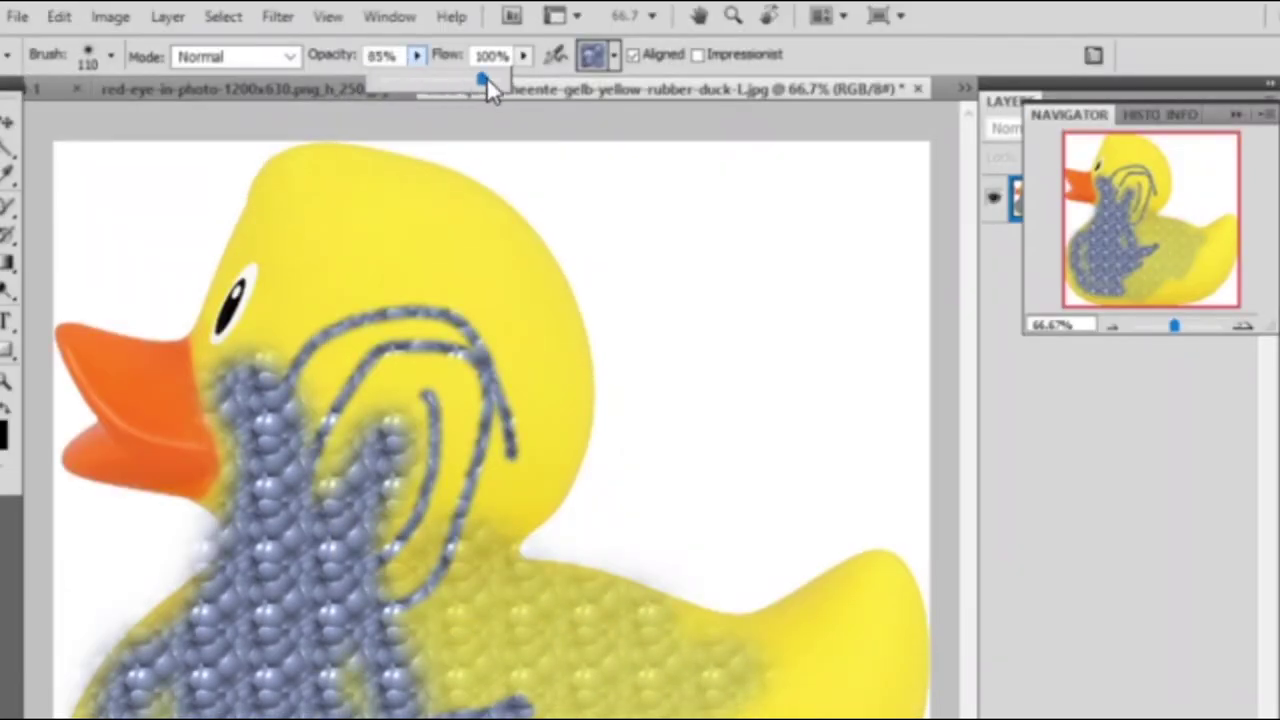
drag(486, 77, 505, 77)
mouse_move(806, 691)
mouse_down()
mouse_move(749, 700)
mouse_move(775, 705)
mouse_up()
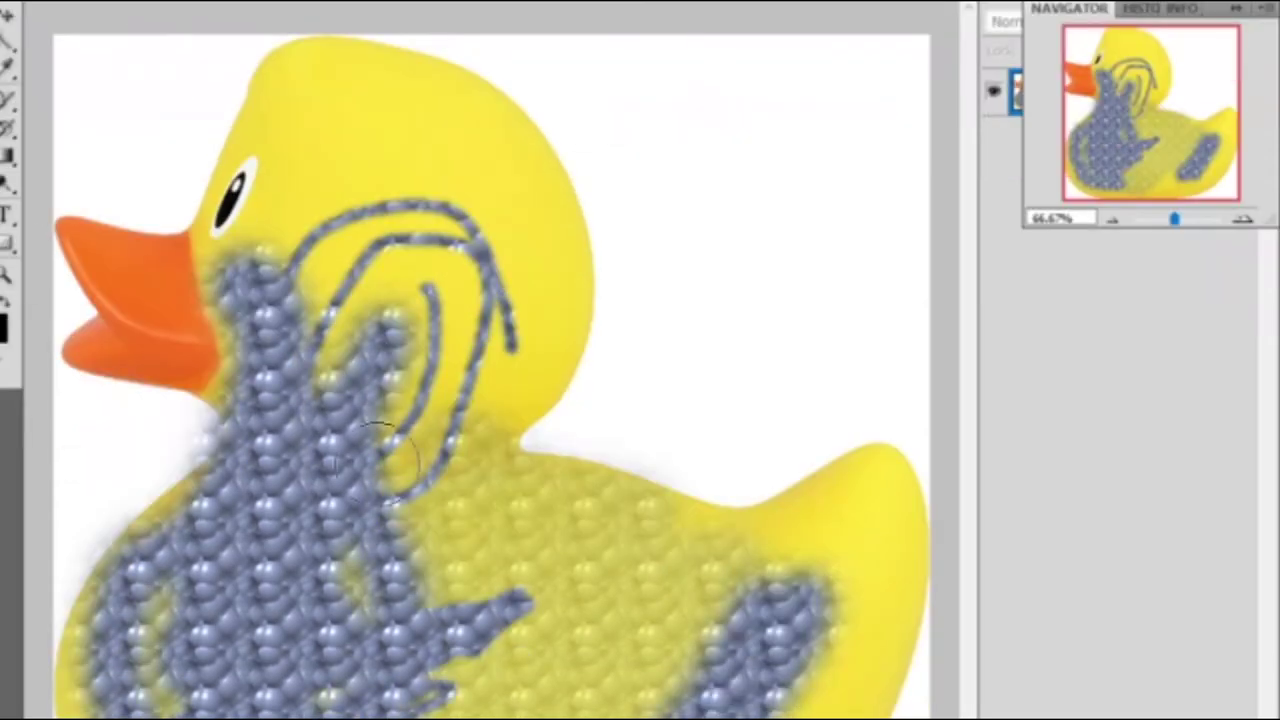
mouse_move(400, 443)
mouse_down()
mouse_move(550, 330)
mouse_move(609, 534)
mouse_move(880, 560)
mouse_move(177, 471)
mouse_move(415, 220)
mouse_move(526, 294)
mouse_up()
scroll(415, 220, up, 3)
right_click(526, 294)
key(Escape)
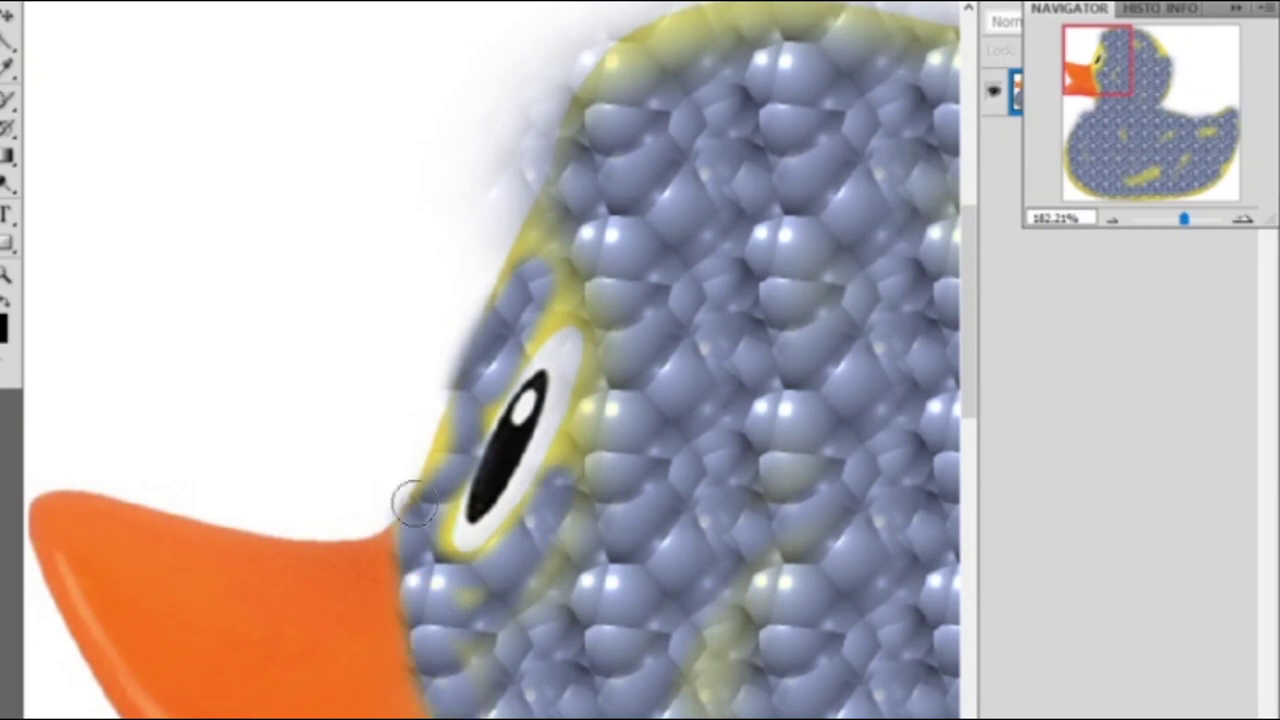
scroll(415, 505, right, 5)
scroll(480, 490, right, 5)
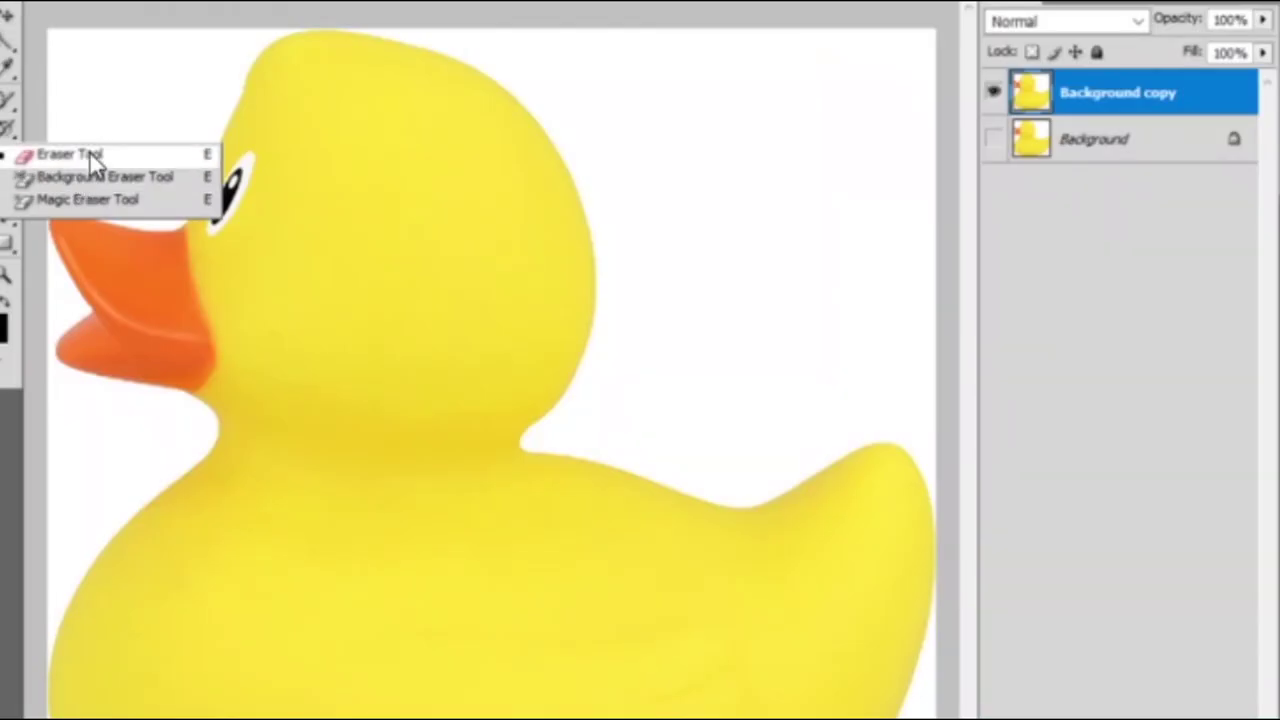
Erase white background above the beak, top-left and along the head, then show the Background layer.
click(89, 151)
click(125, 140)
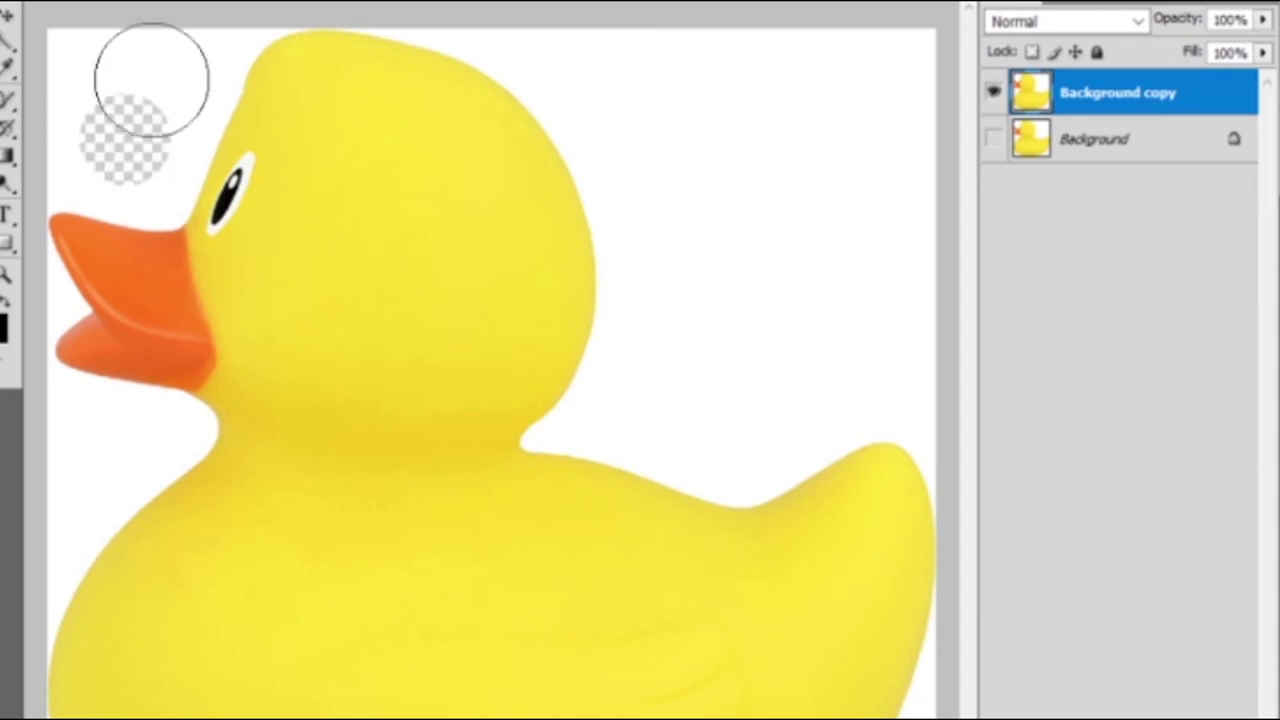
mouse_move(152, 80)
mouse_down()
mouse_move(57, 114)
mouse_move(63, 63)
mouse_move(246, 14)
mouse_move(206, 51)
mouse_move(158, 158)
mouse_move(86, 143)
mouse_up()
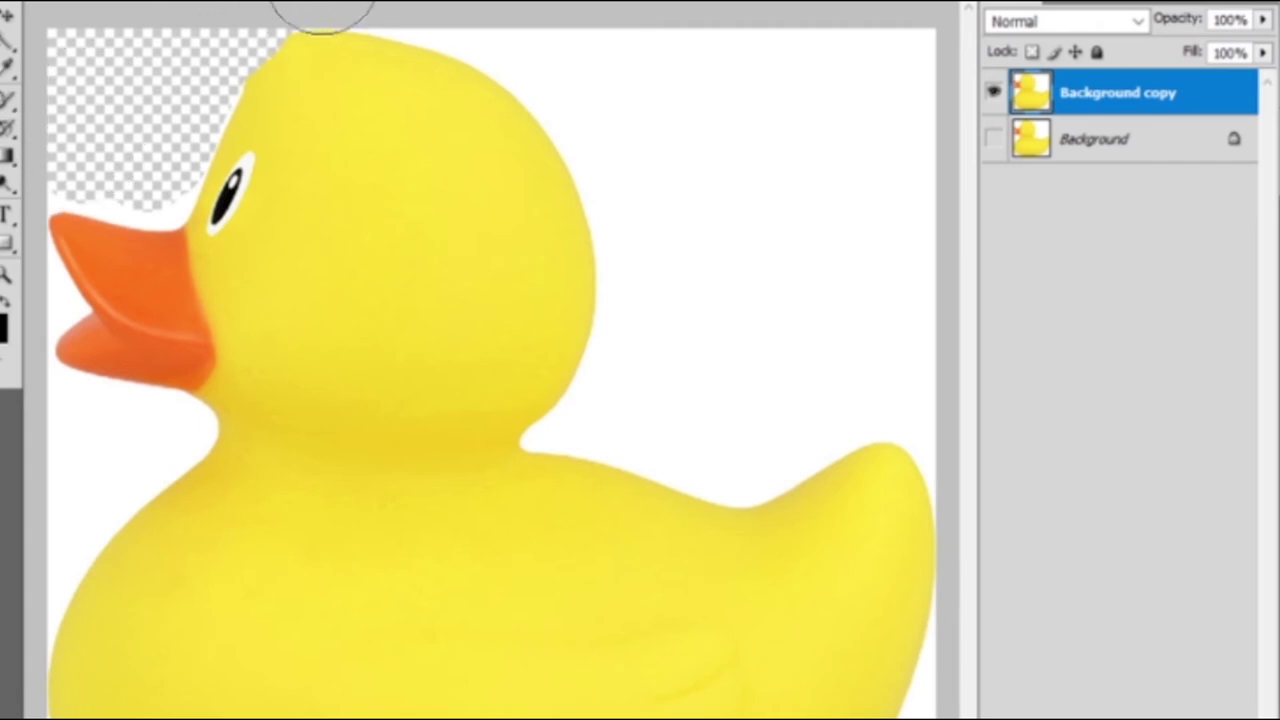
mouse_move(322, 12)
mouse_down()
mouse_move(423, 14)
mouse_move(537, 40)
mouse_move(750, 443)
mouse_move(817, 86)
mouse_move(634, 366)
mouse_move(700, 377)
mouse_move(621, 320)
mouse_up()
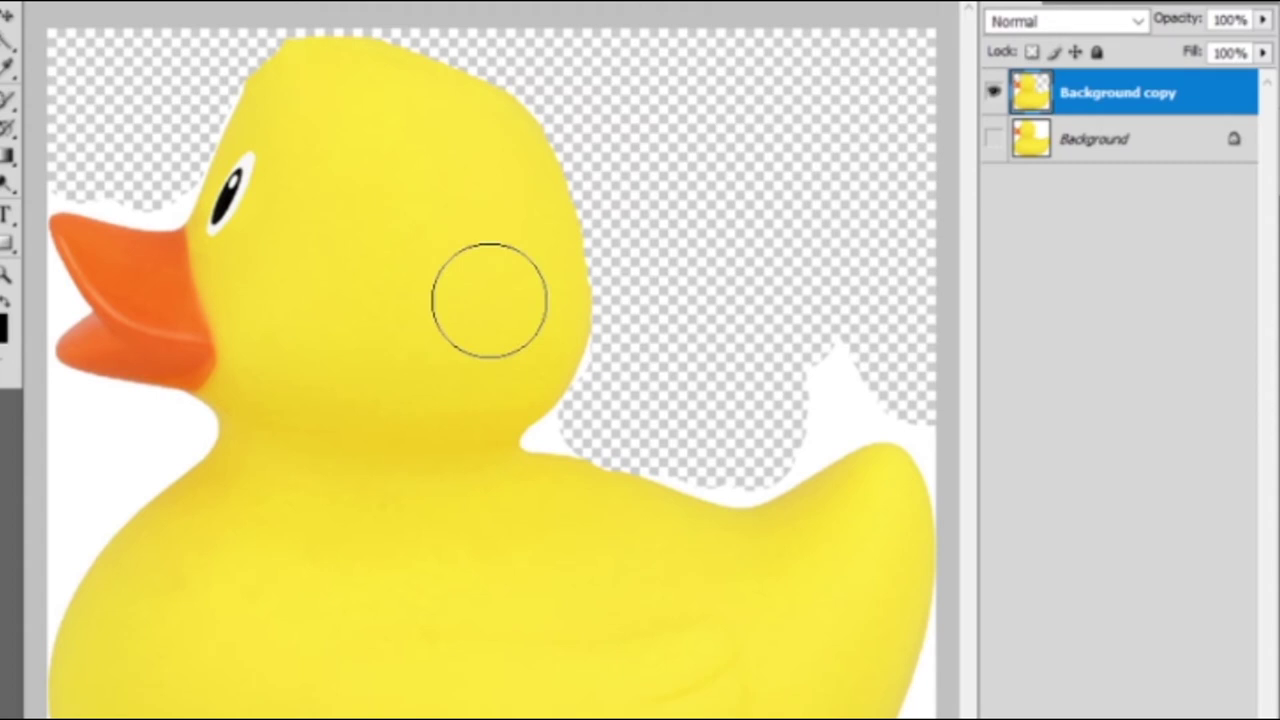
click(993, 139)
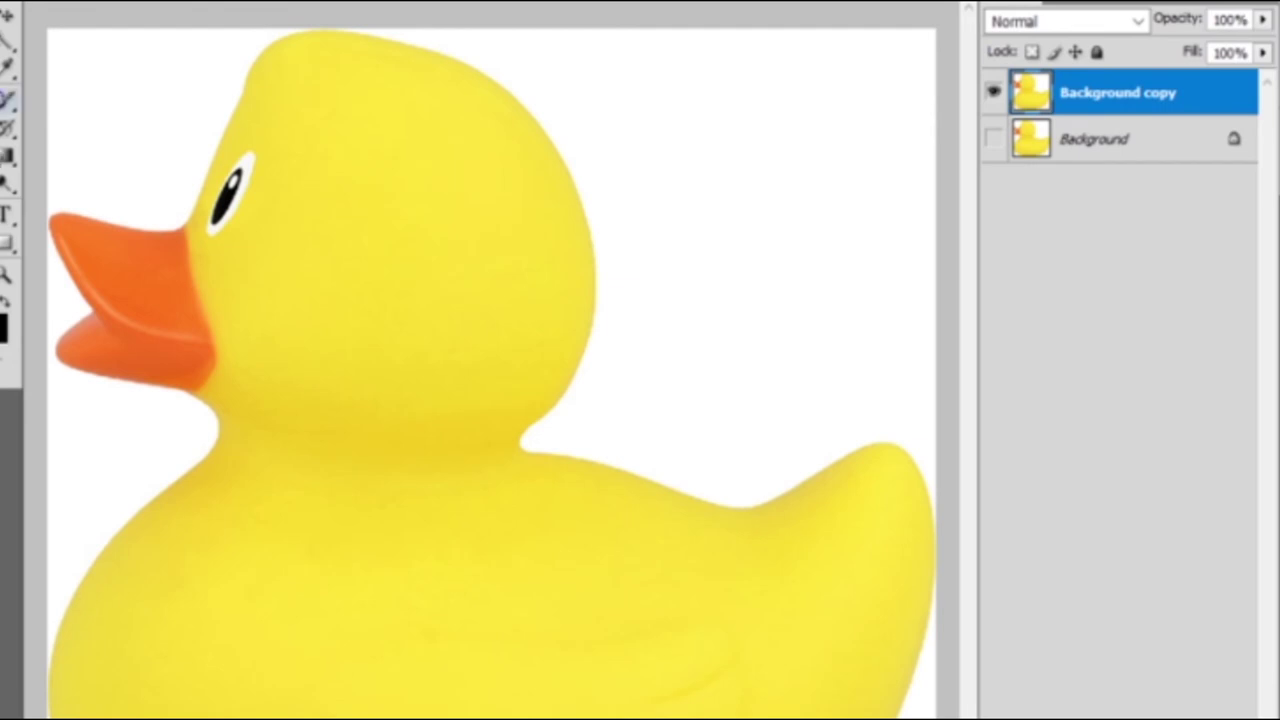
right_click(8, 155)
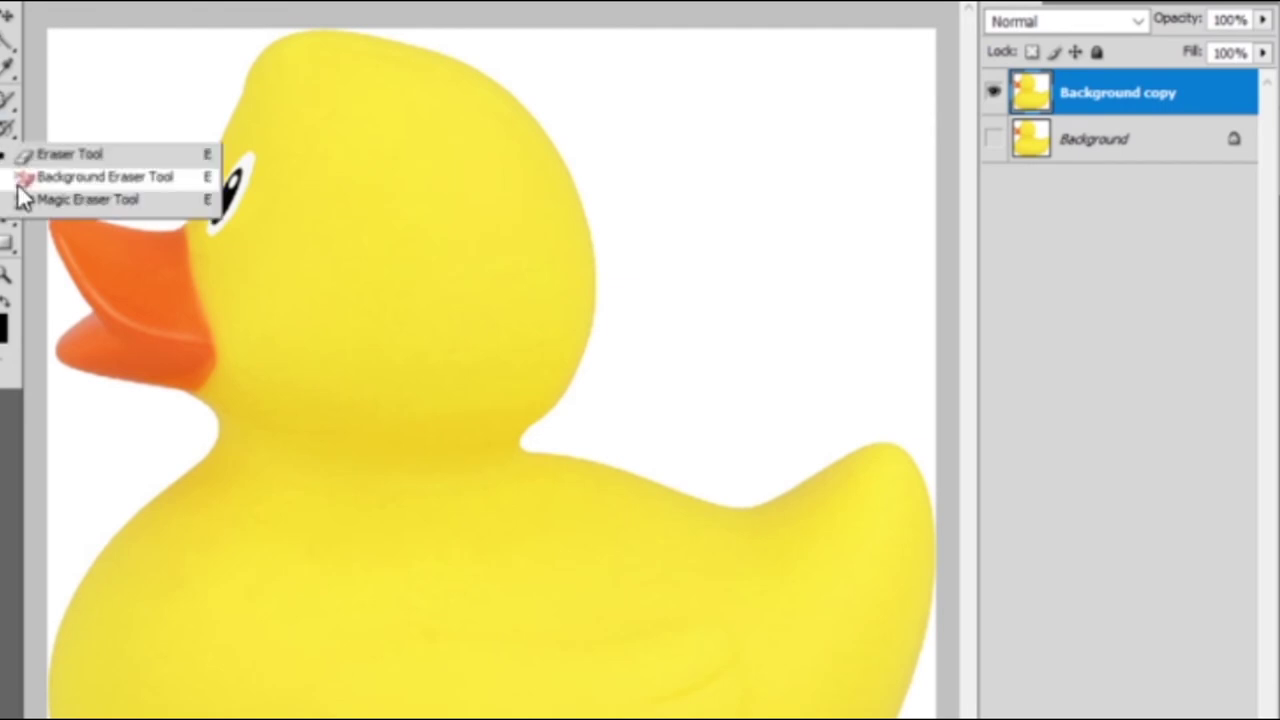
Background-erase along the head, neck and back, undoing the stroke that cut into the beak.
click(85, 177)
right_click(703, 178)
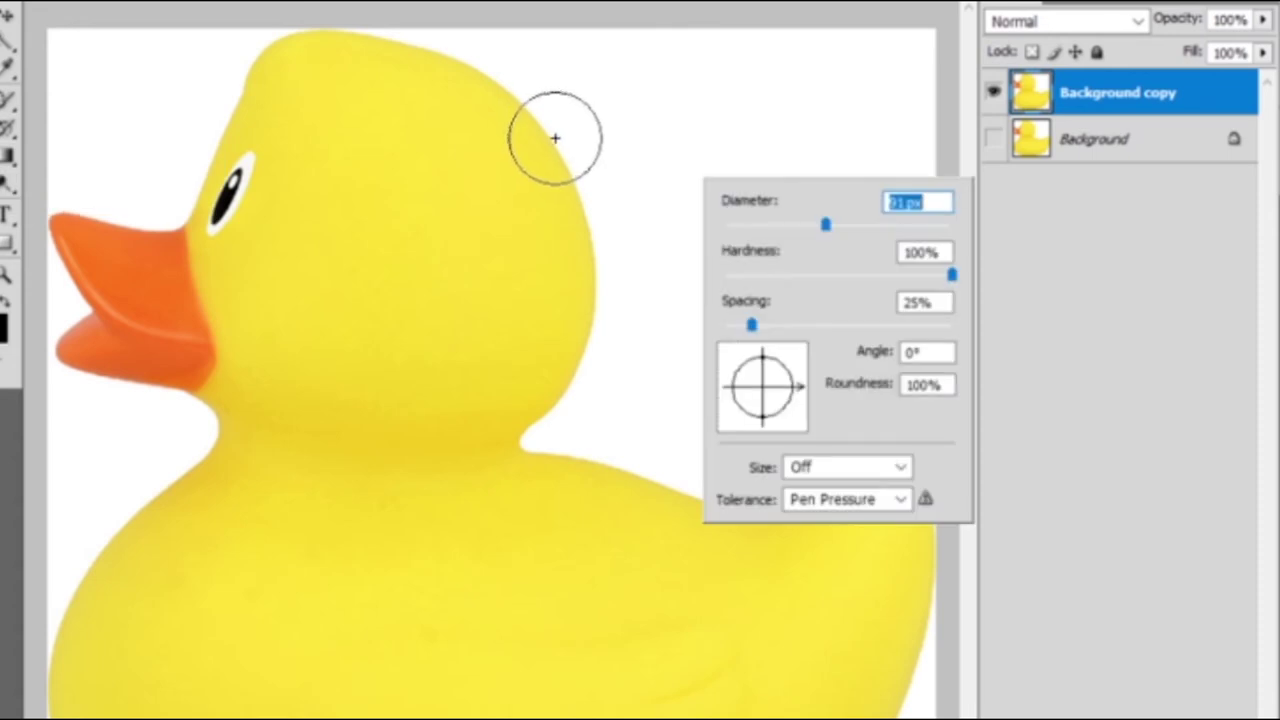
key(Return)
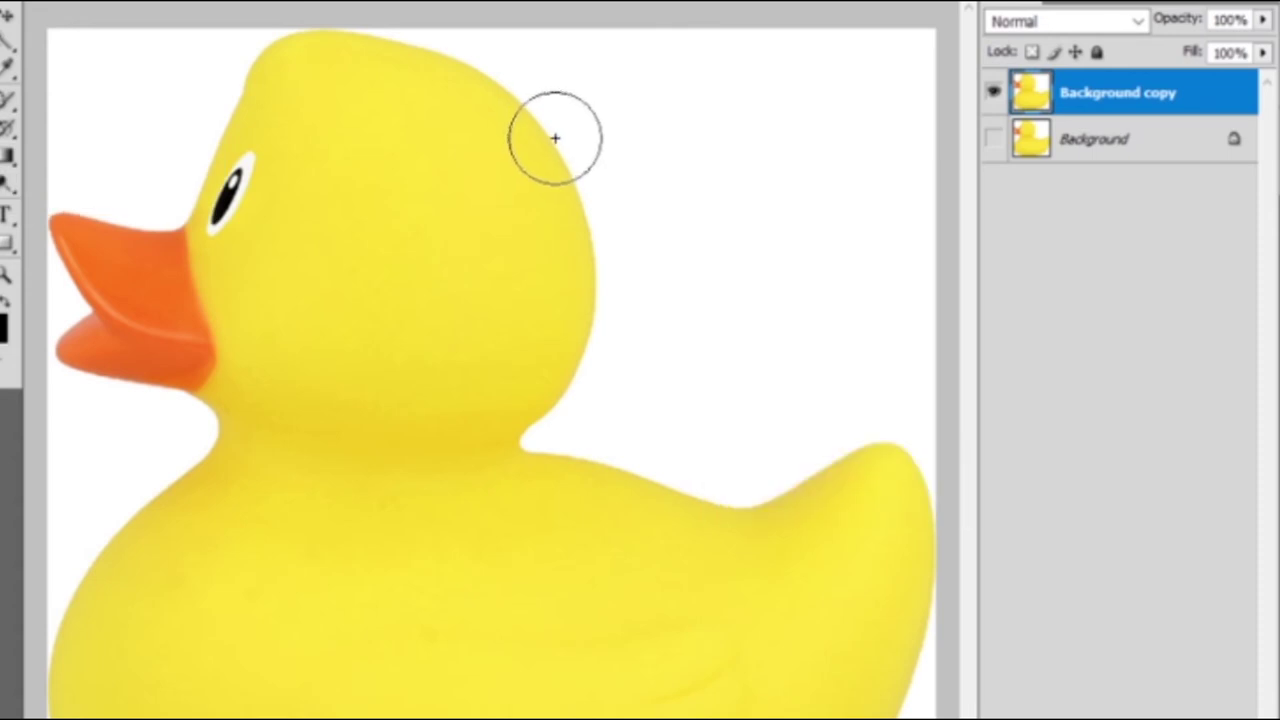
mouse_move(557, 134)
mouse_down()
mouse_move(585, 202)
mouse_move(540, 238)
mouse_up()
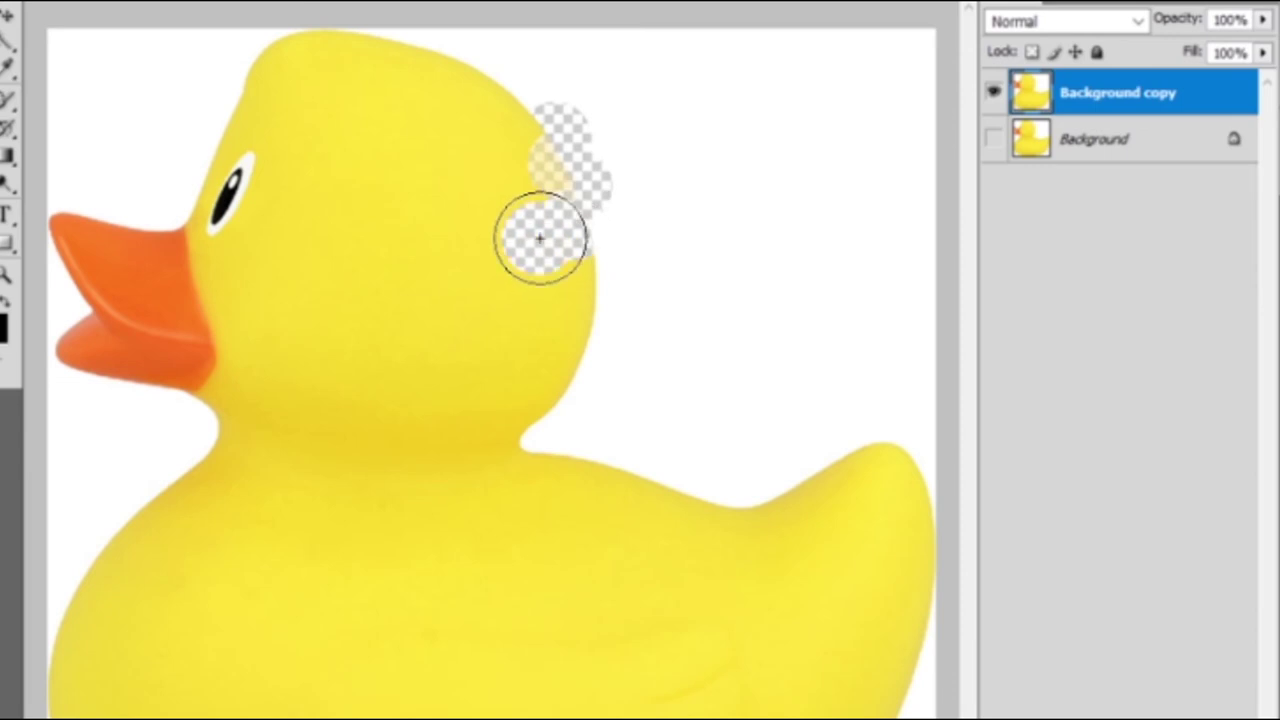
click(576, 455)
mouse_move(576, 455)
mouse_down()
mouse_move(760, 497)
mouse_move(758, 538)
mouse_move(757, 457)
mouse_move(766, 480)
mouse_move(863, 443)
mouse_move(926, 463)
mouse_move(923, 423)
mouse_up()
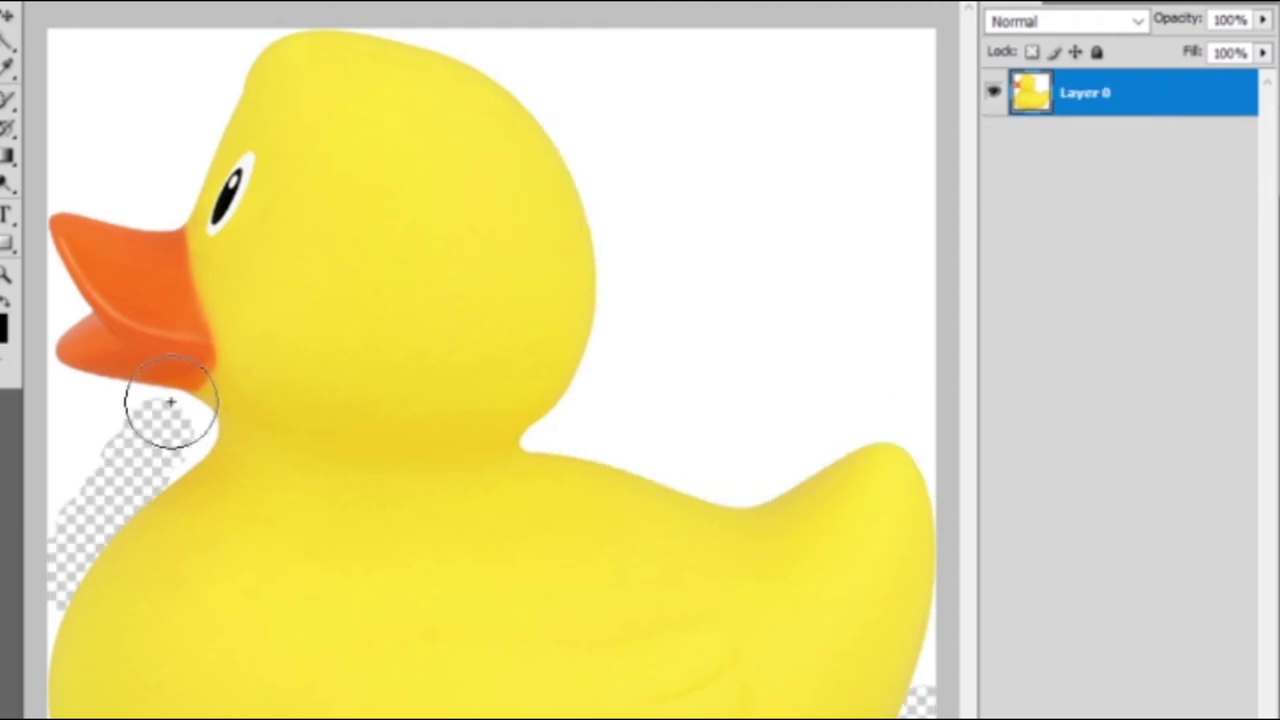
mouse_move(171, 409)
mouse_down()
mouse_move(58, 393)
mouse_move(54, 240)
mouse_move(69, 200)
mouse_move(99, 208)
mouse_up()
key(ctrl+alt+z)
key(ctrl+alt+z)
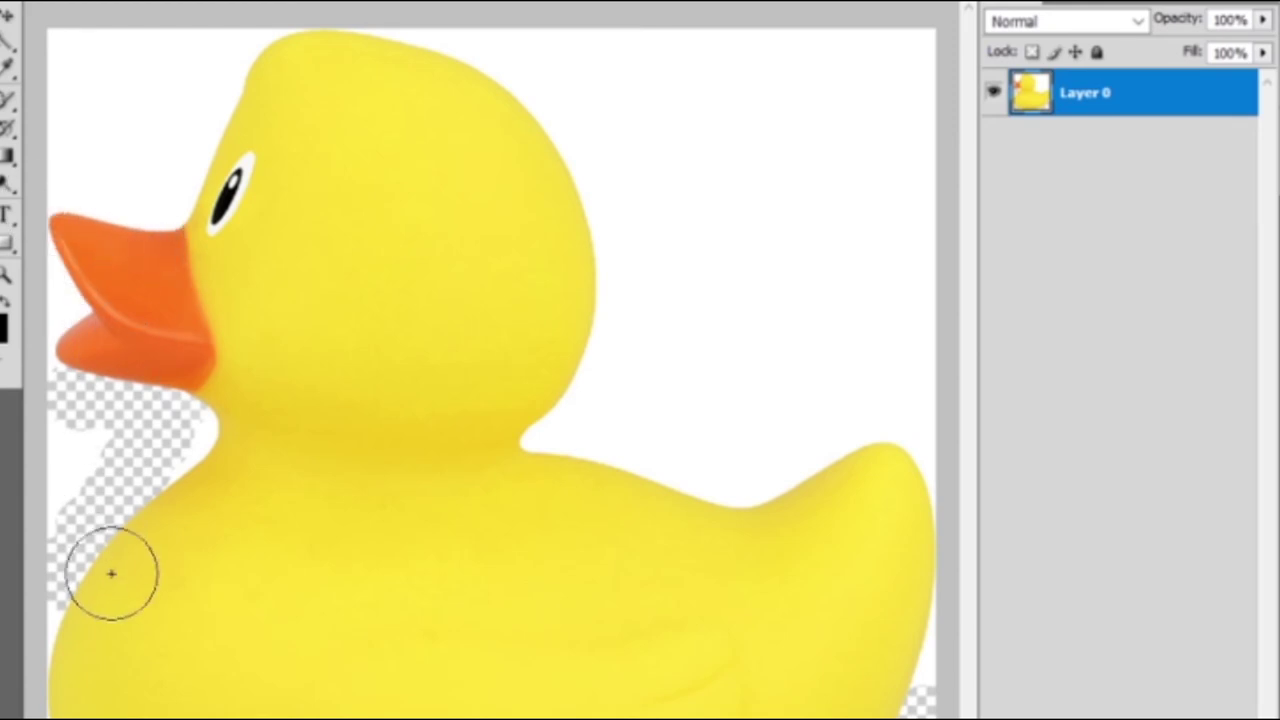
Shrink the eraser diameter and erase the white area left of and below the beak.
right_click(54, 290)
drag(147, 338, 120, 336)
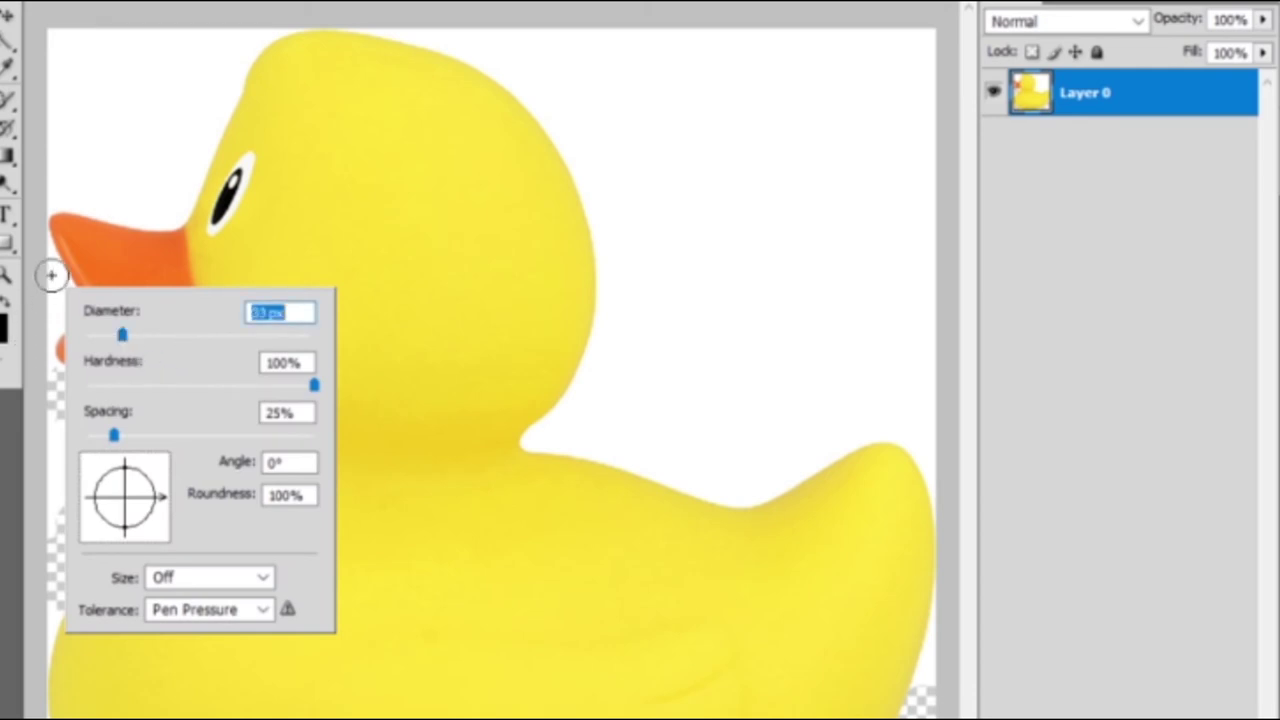
key(Return)
mouse_move(57, 284)
mouse_down()
mouse_move(57, 374)
mouse_move(197, 420)
mouse_move(183, 449)
mouse_move(71, 534)
mouse_move(42, 686)
mouse_up()
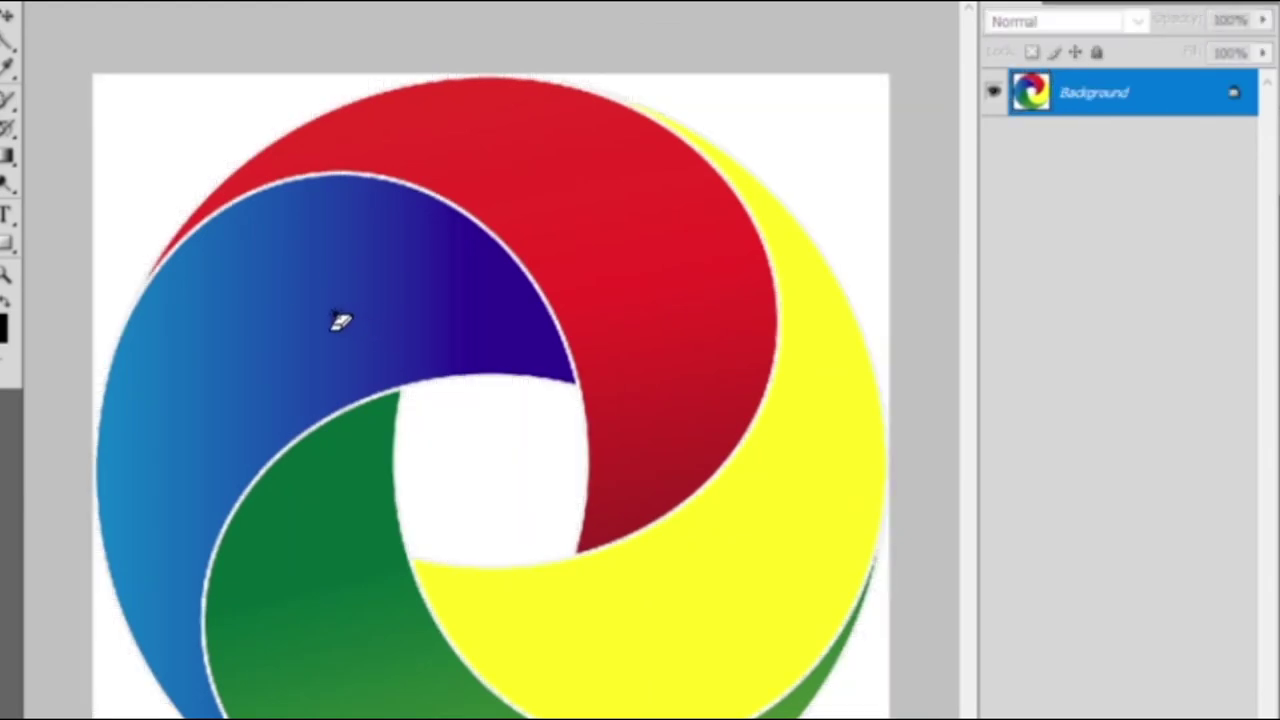
Magic-erase the whole yellow swirl and the upper part of the red swirl.
key(e)
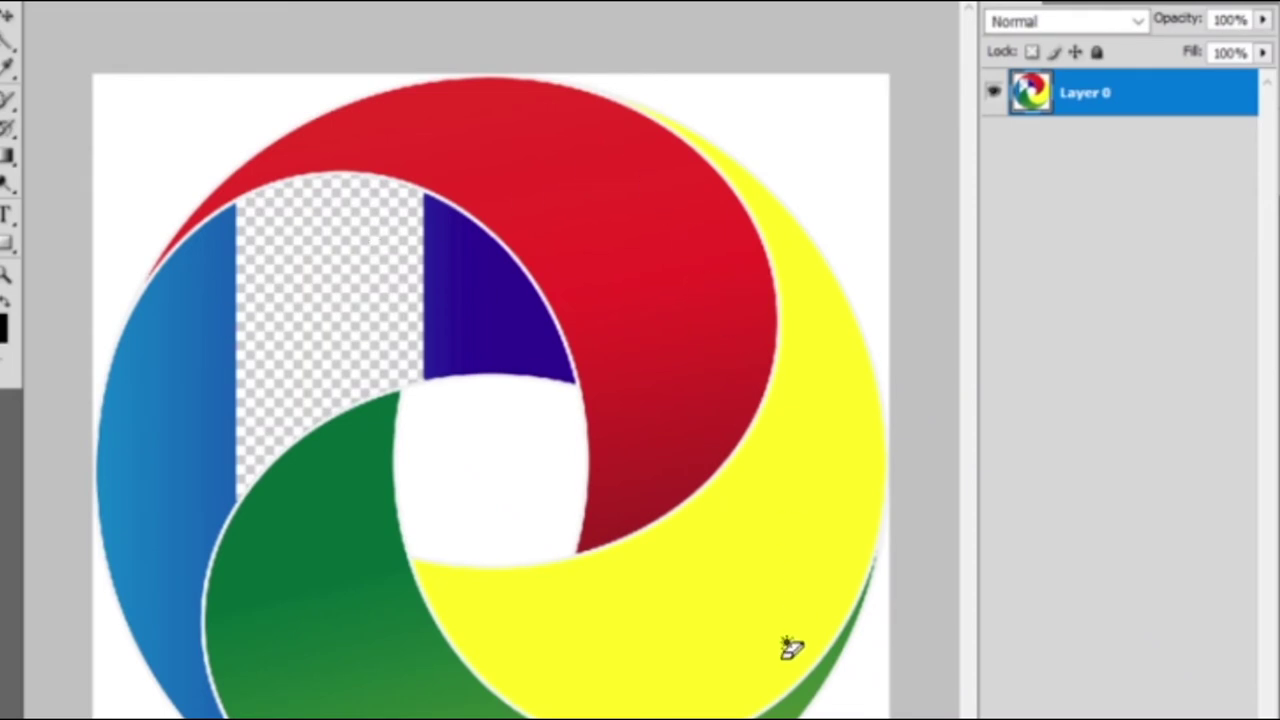
click(740, 638)
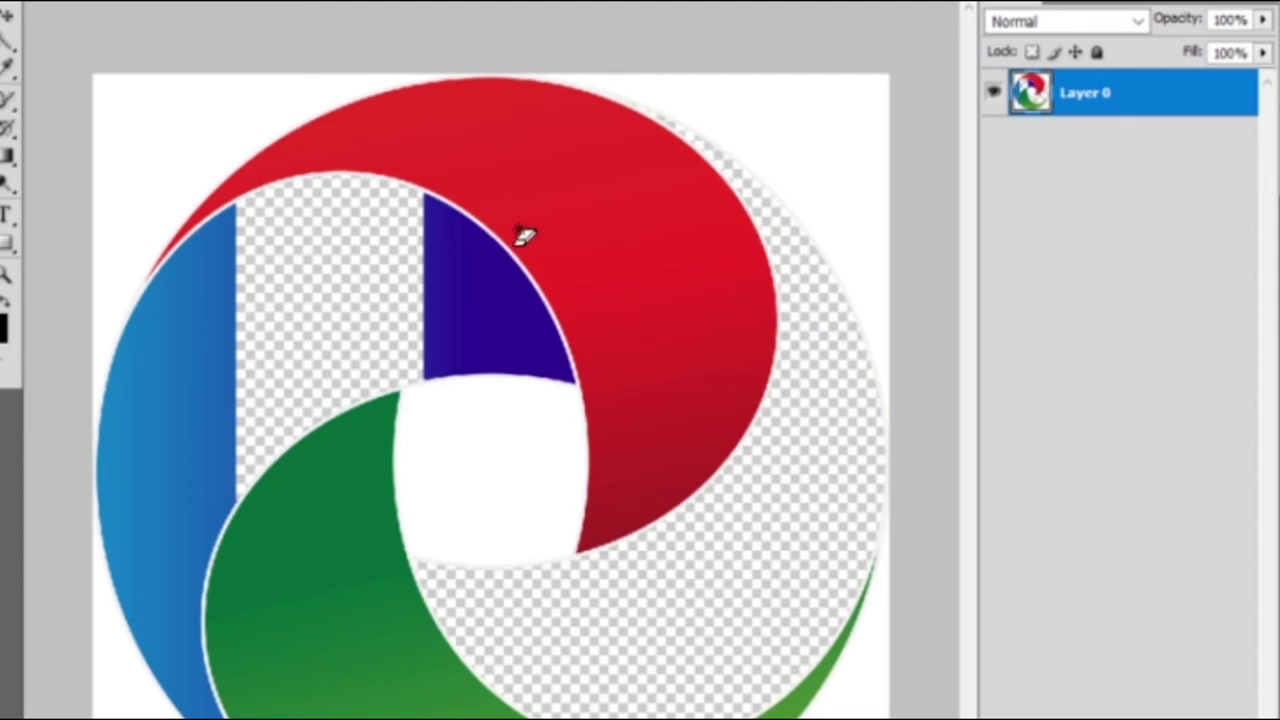
click(533, 163)
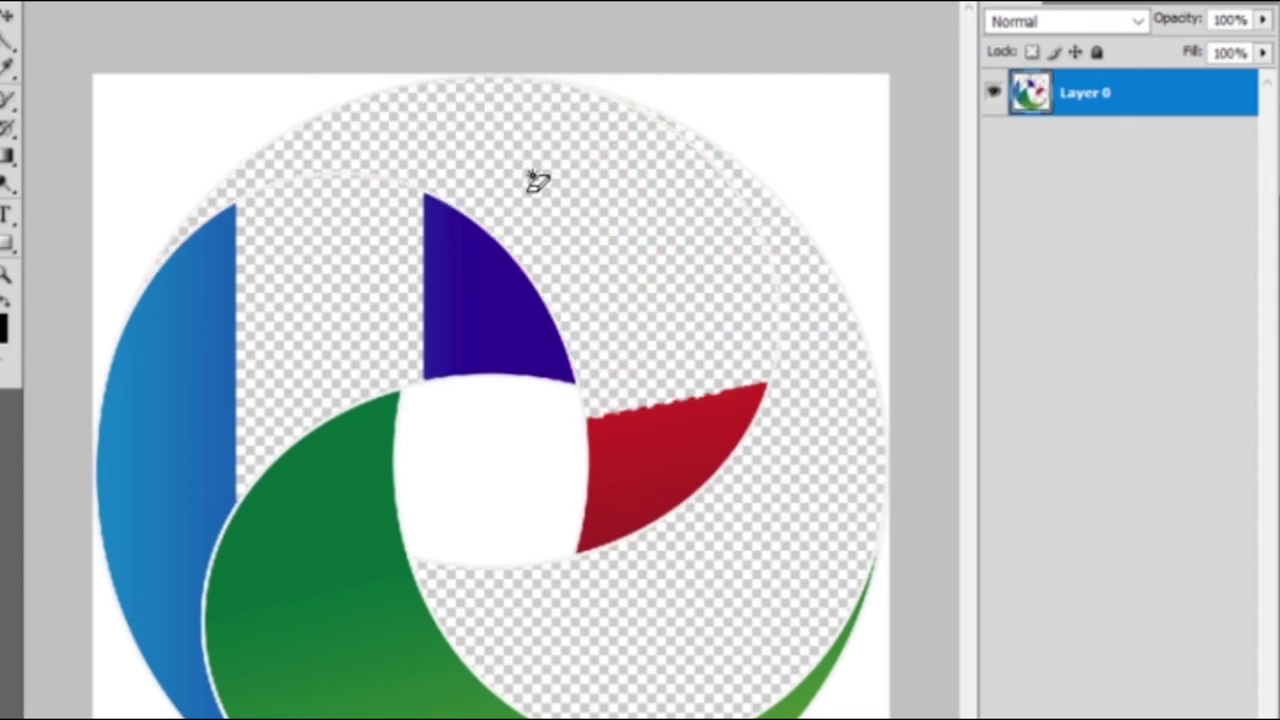
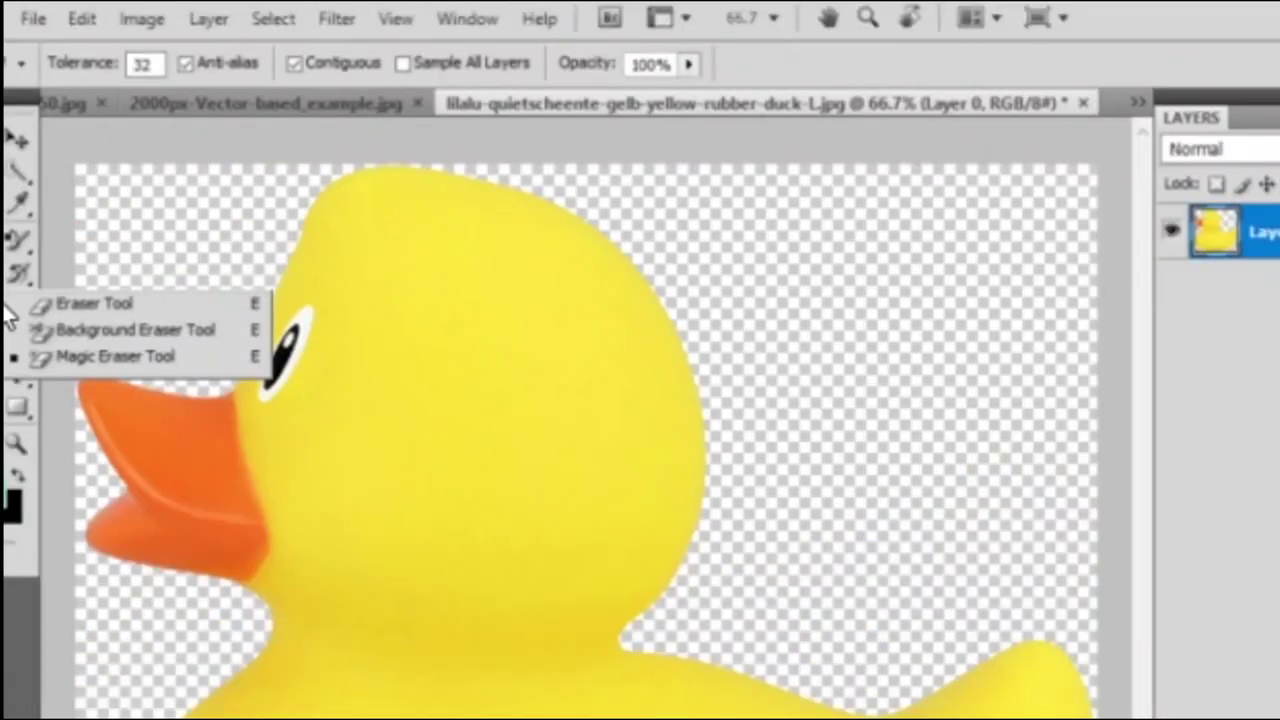
Fill the duck's body with flat teal using the Paint Bucket.
click(80, 357)
click(25, 315)
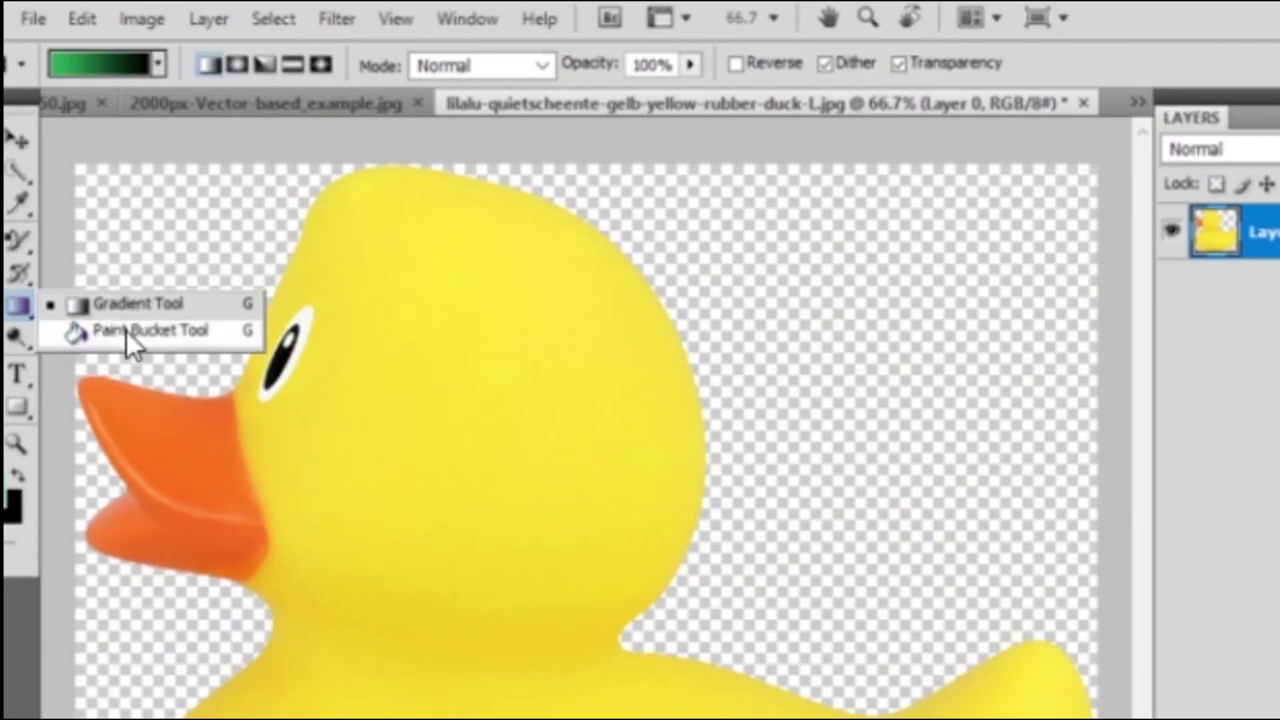
click(126, 331)
click(10, 503)
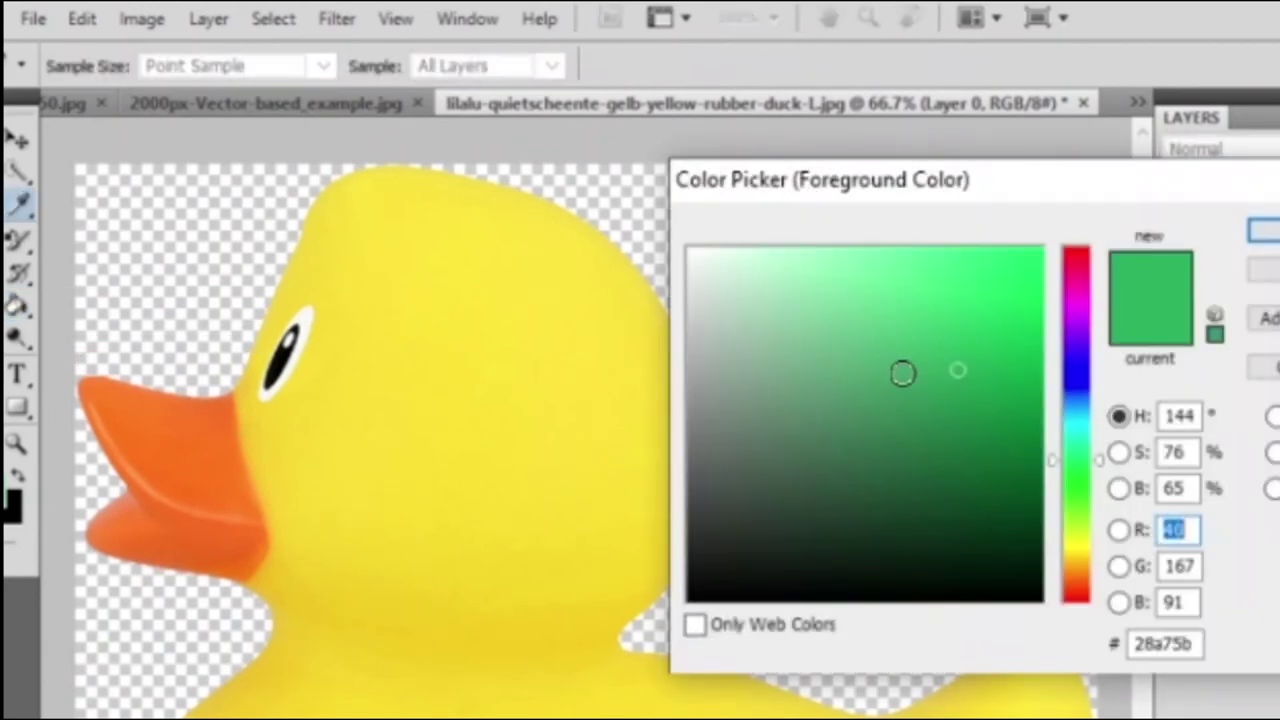
drag(1078, 457, 1078, 420)
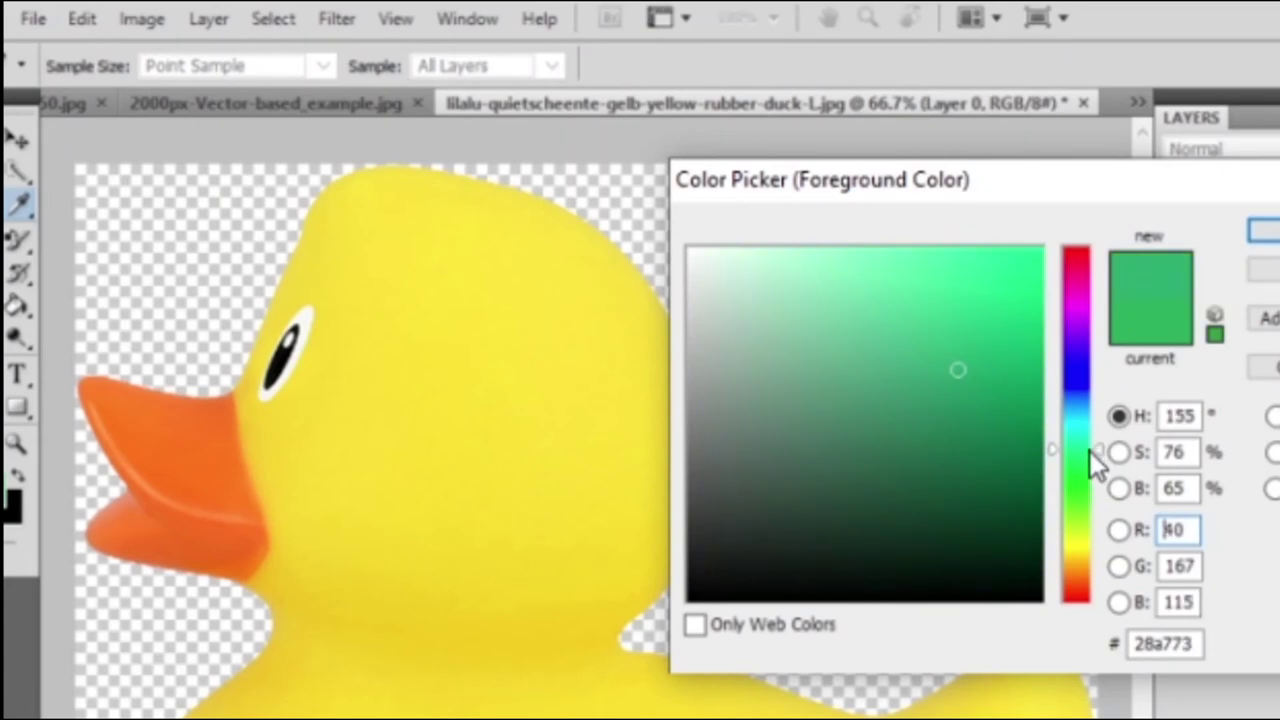
click(1264, 236)
click(570, 698)
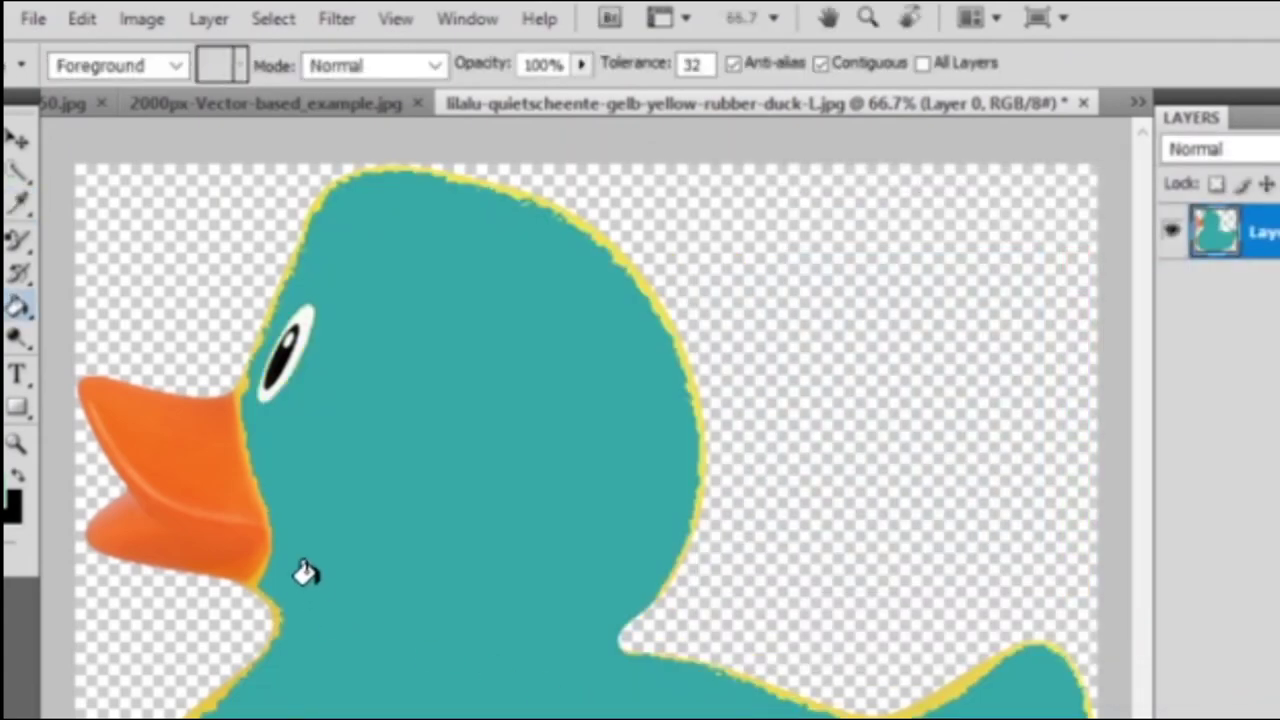
Fill the beak with bright yellow (f2c333) instead of teal.
click(160, 462)
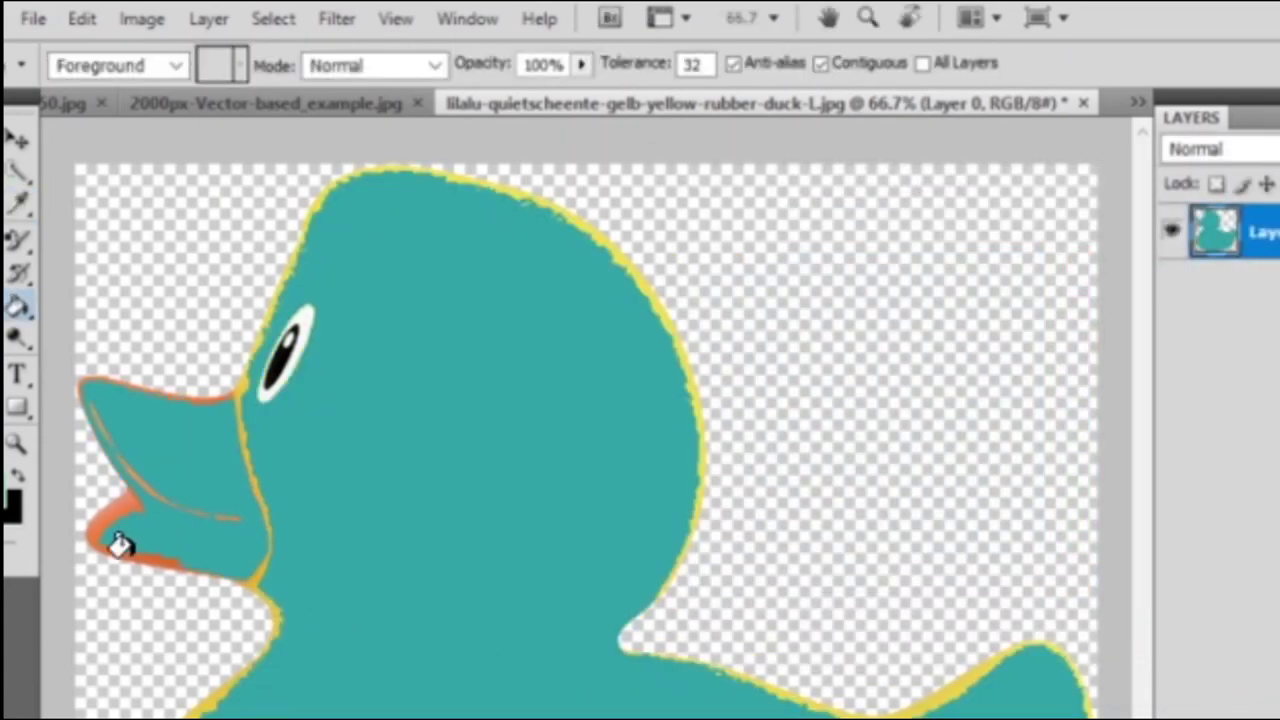
key(ctrl+z)
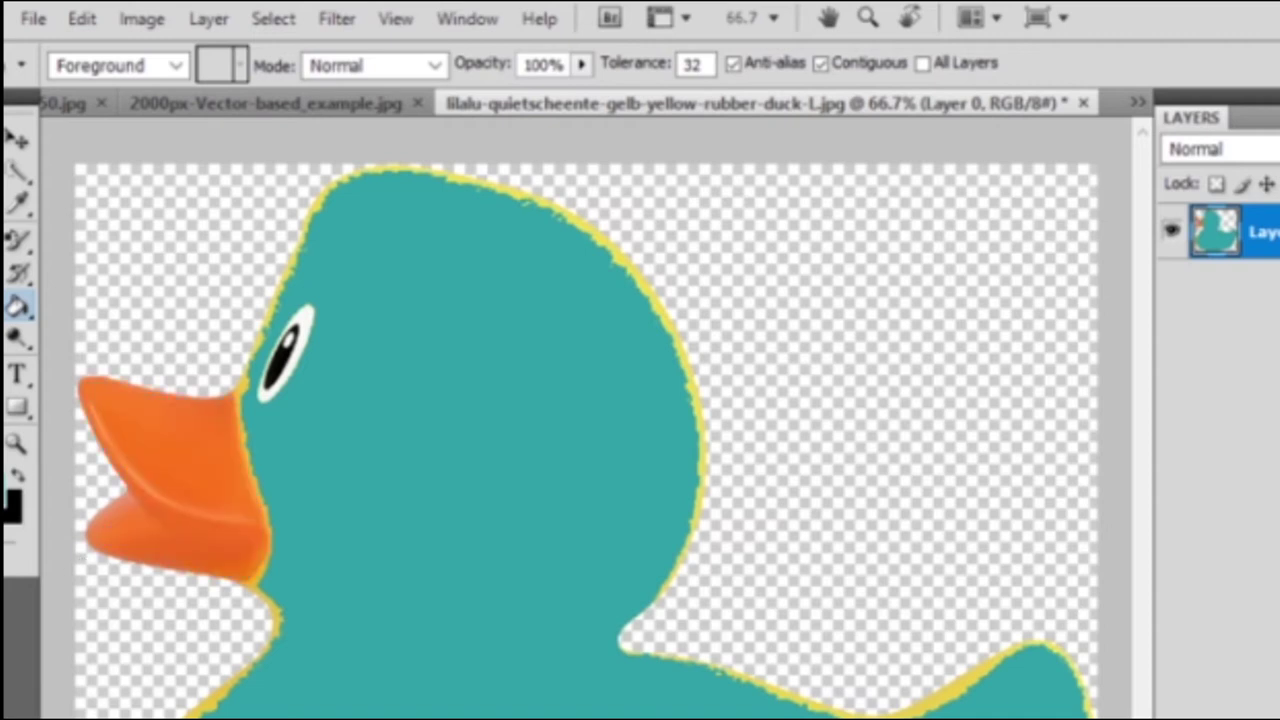
click(10, 500)
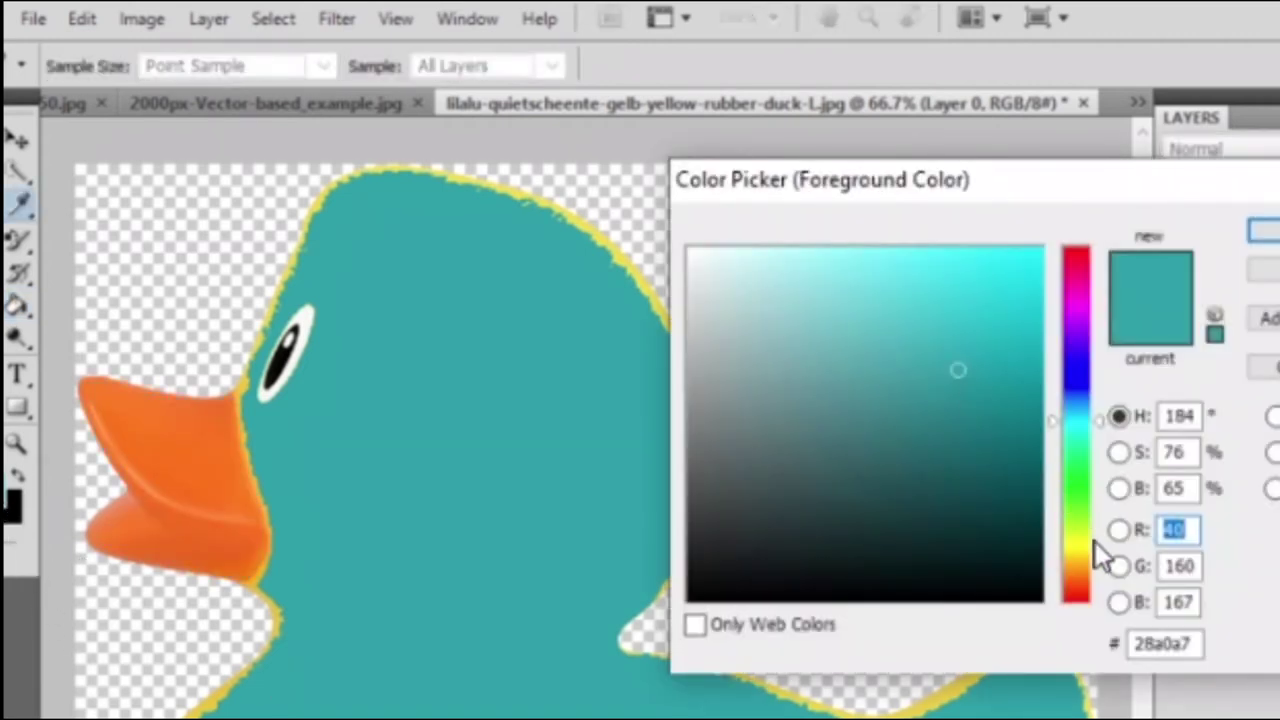
click(1077, 557)
drag(966, 266, 970, 265)
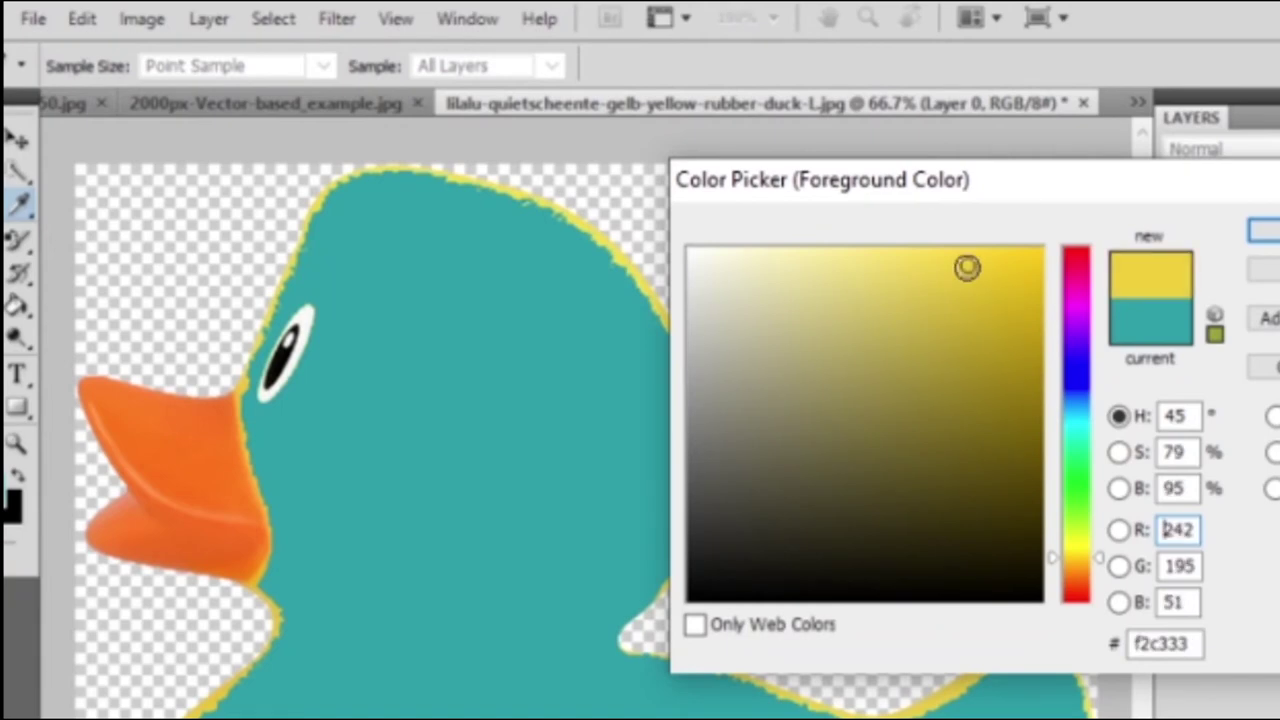
key(Return)
click(156, 465)
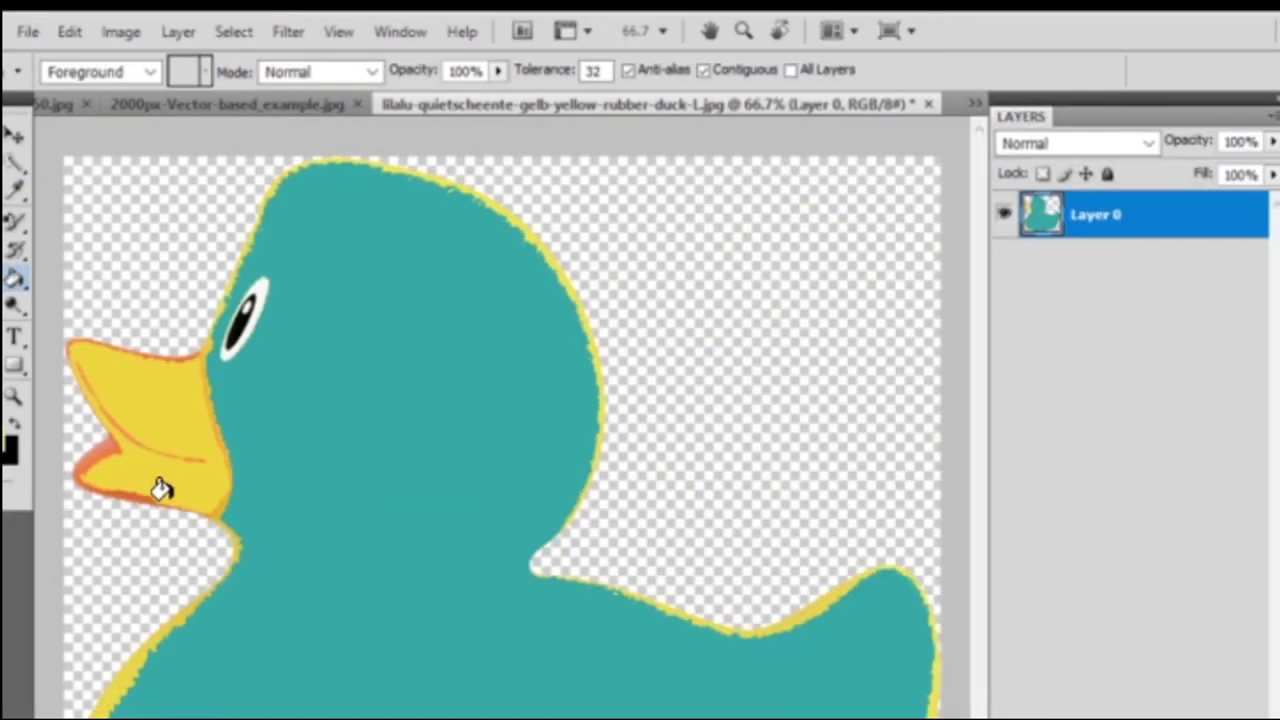
Select the Gradient Tool, revert the duck to its original photo and drag a trial gradient.
right_click(16, 277)
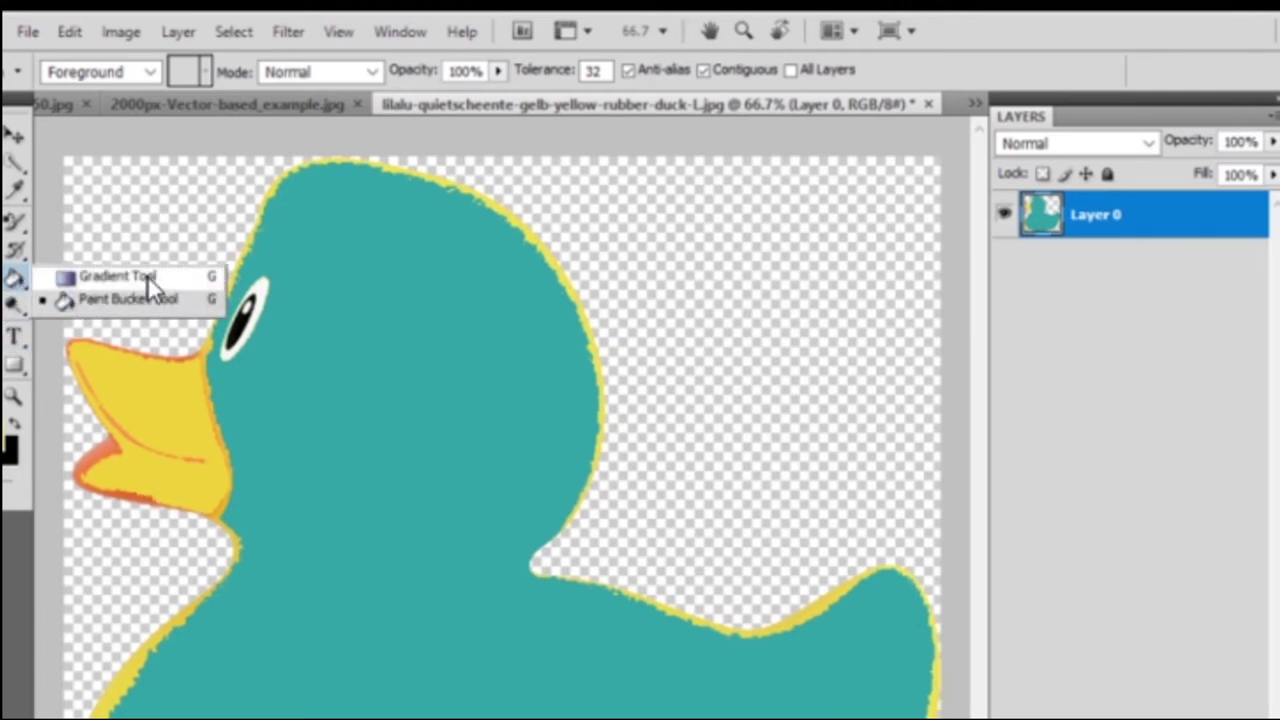
click(148, 285)
key(ctrl+z)
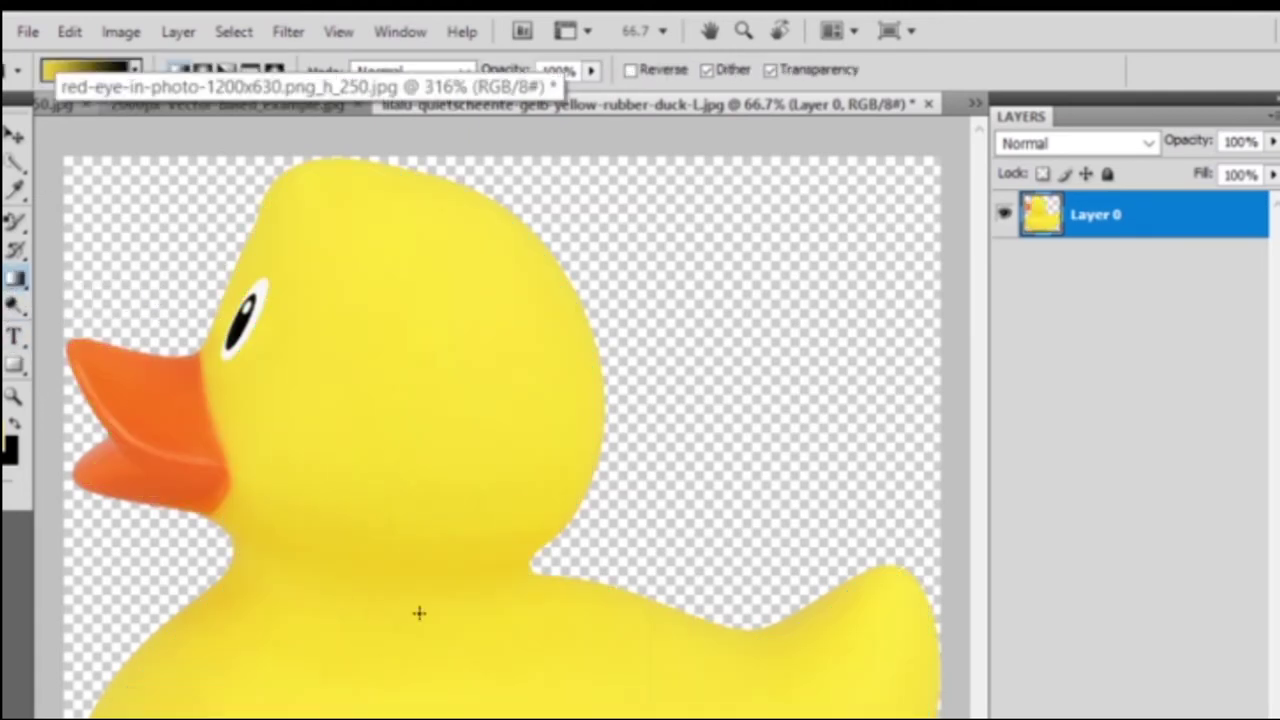
drag(419, 613, 371, 379)
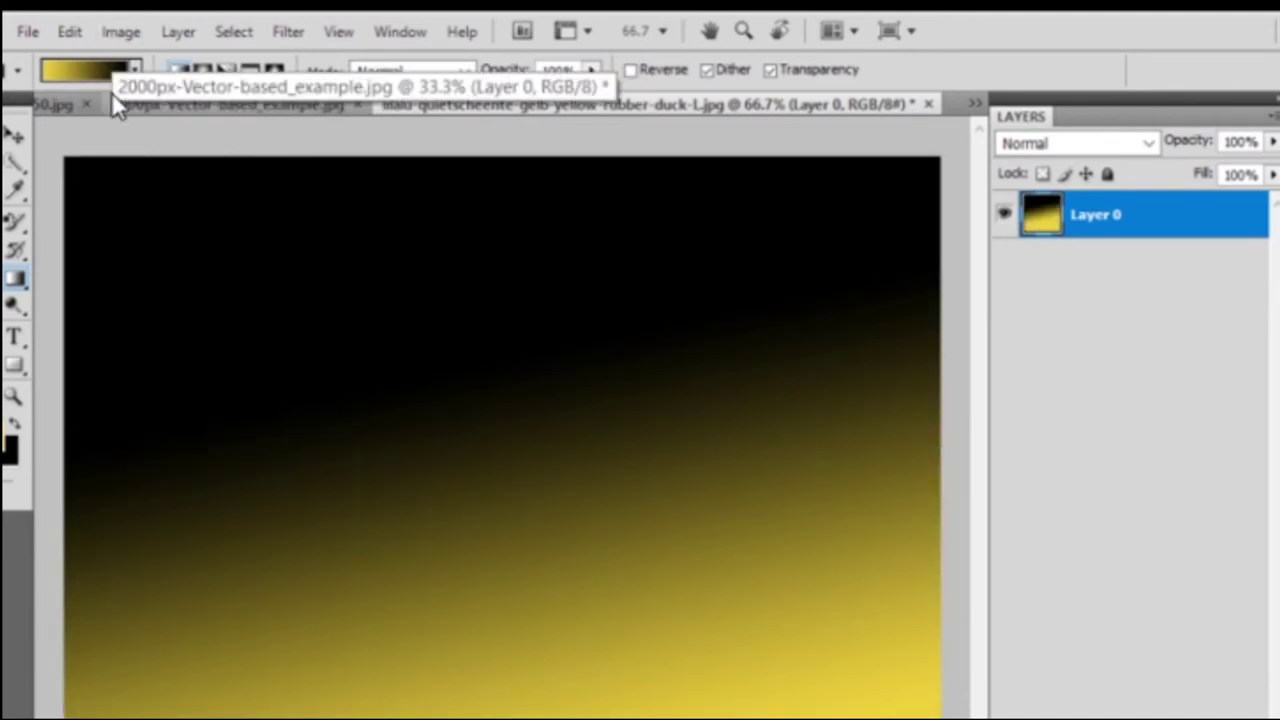
Apply the Transparent Stripes gradient preset diagonally across the duck.
click(80, 68)
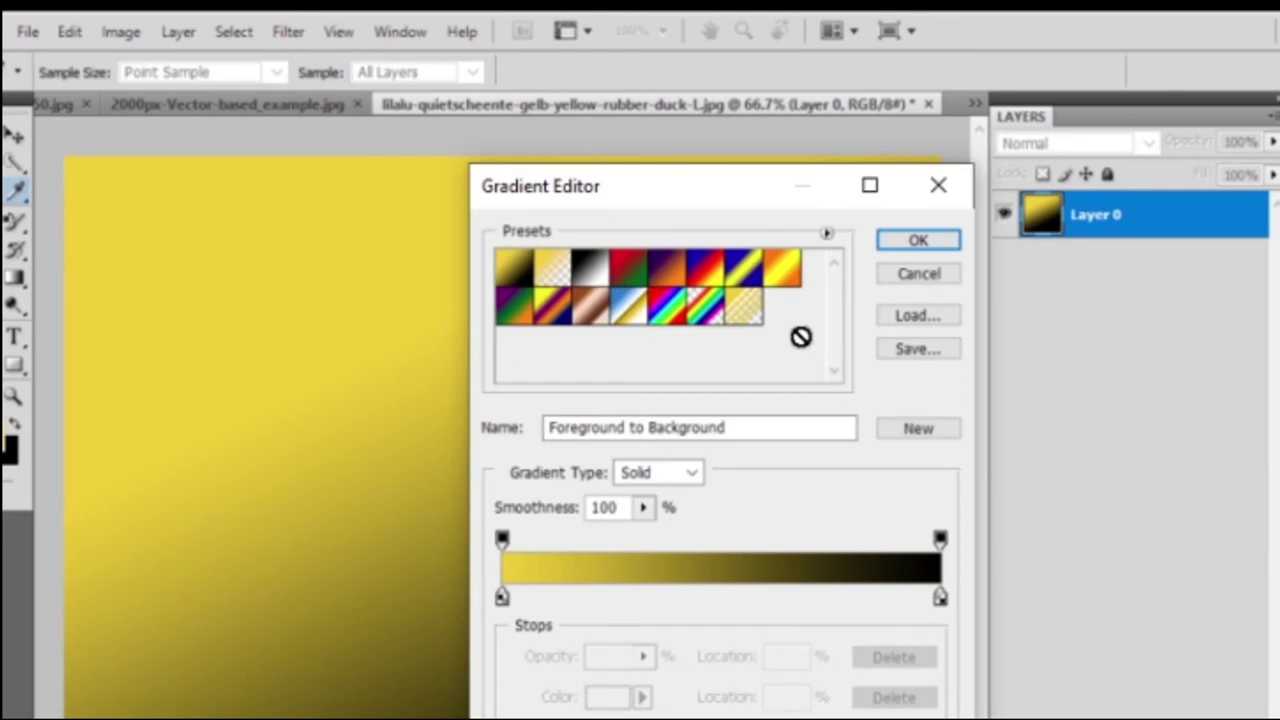
click(738, 320)
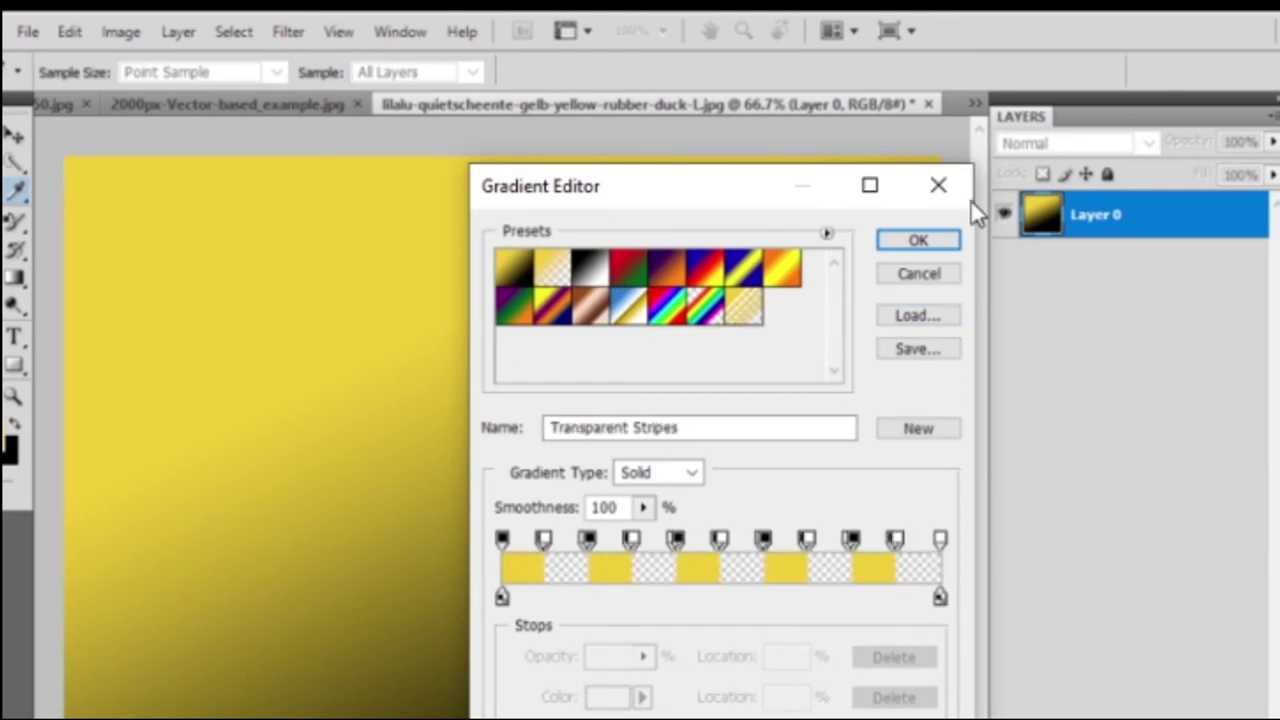
click(918, 241)
mouse_move(200, 260)
mouse_down()
mouse_move(311, 423)
mouse_move(490, 589)
mouse_up()
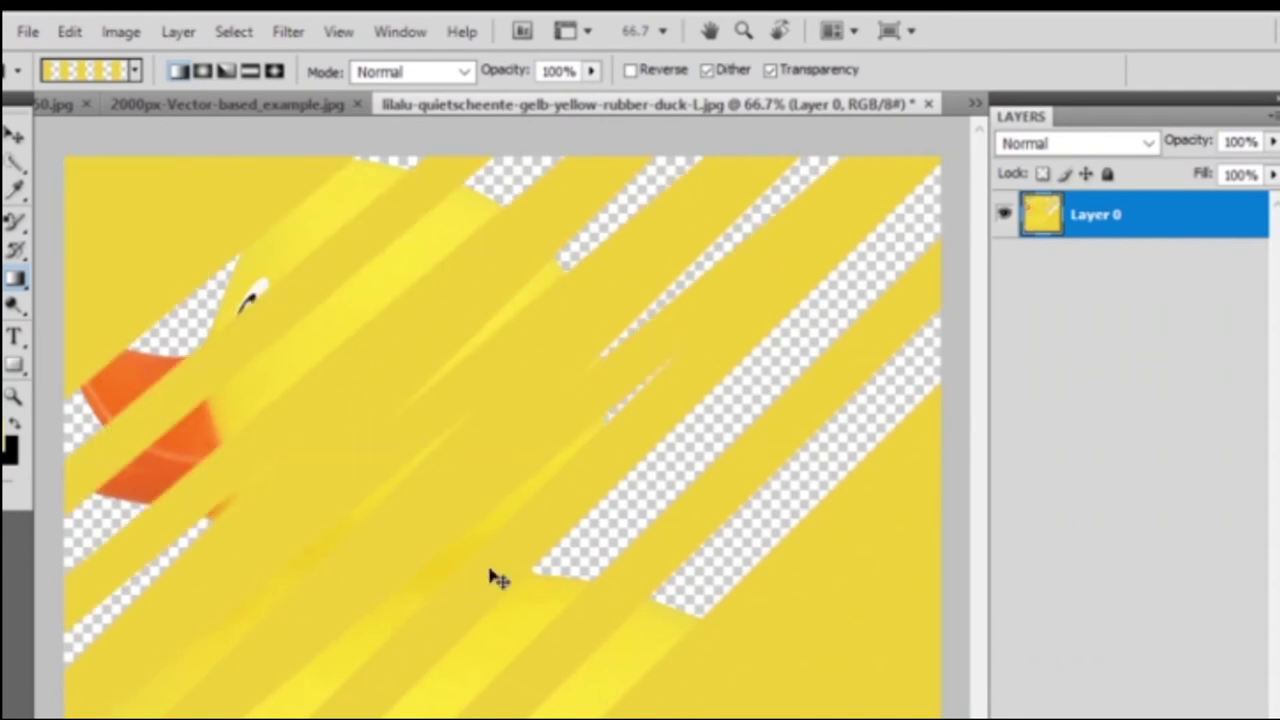
Change the gradient stops to blue and orange and draw diagonal stripes across the canvas.
click(104, 67)
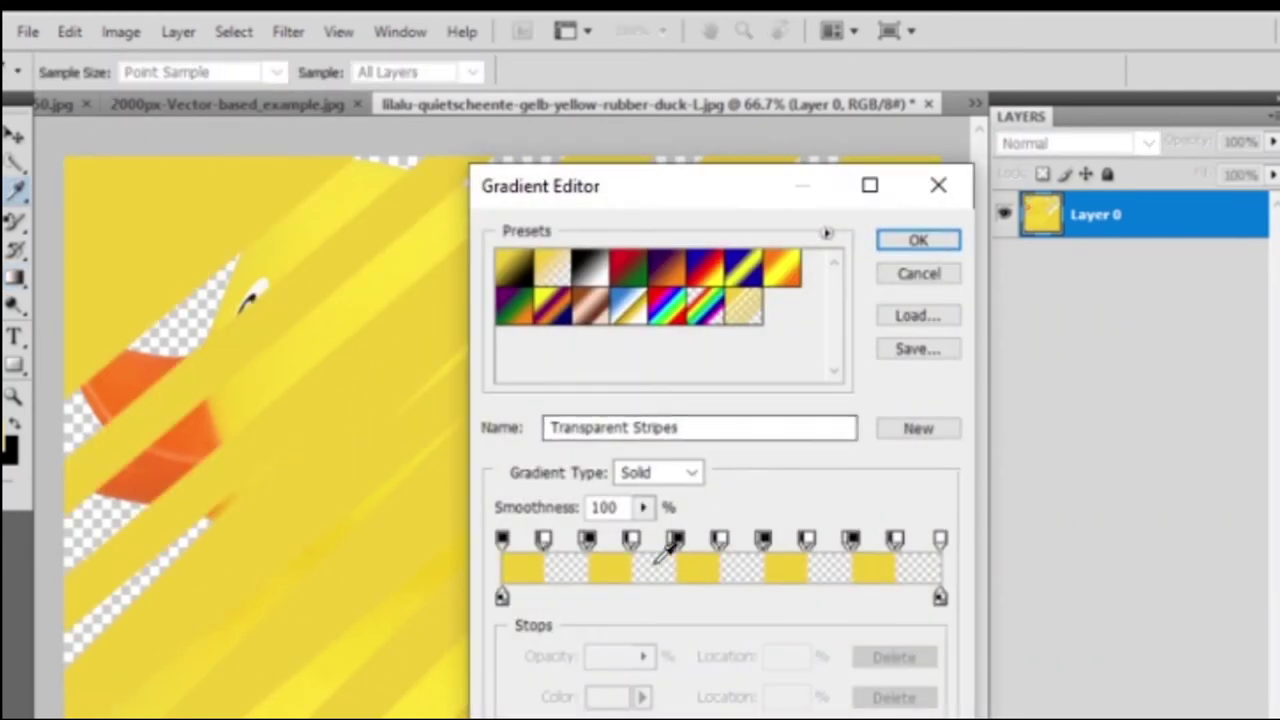
click(501, 598)
double_click(501, 598)
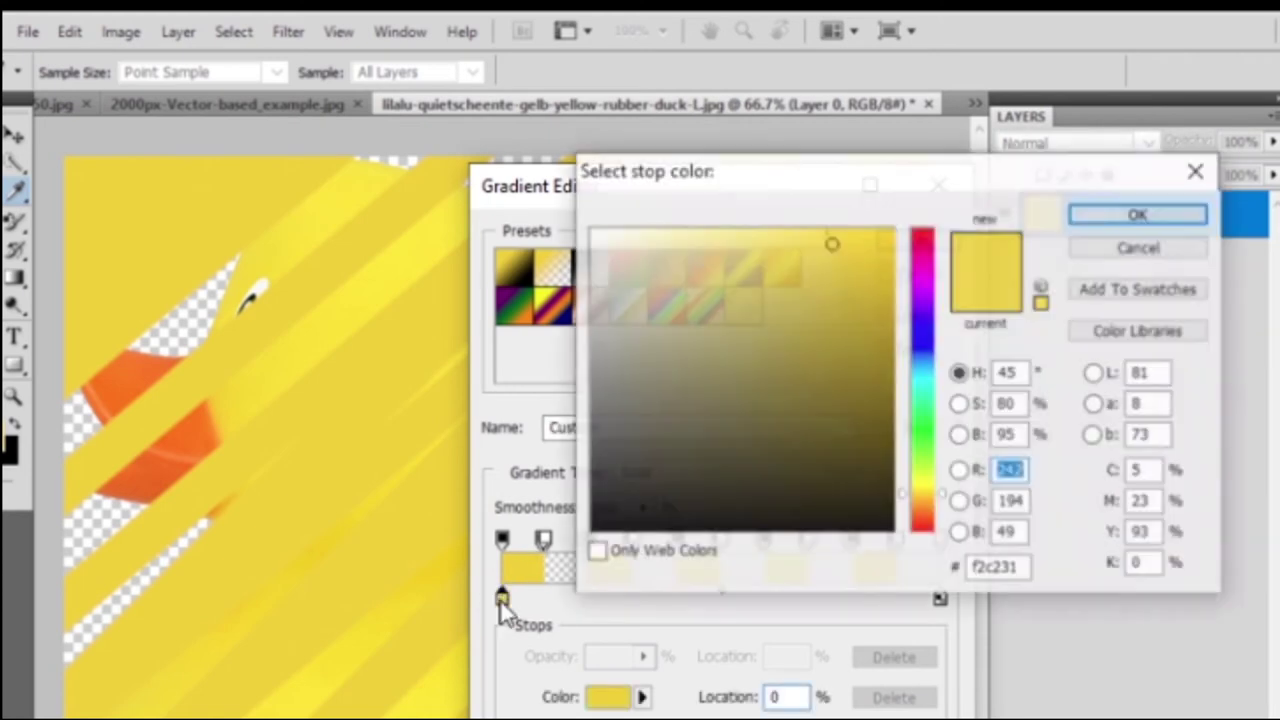
click(926, 350)
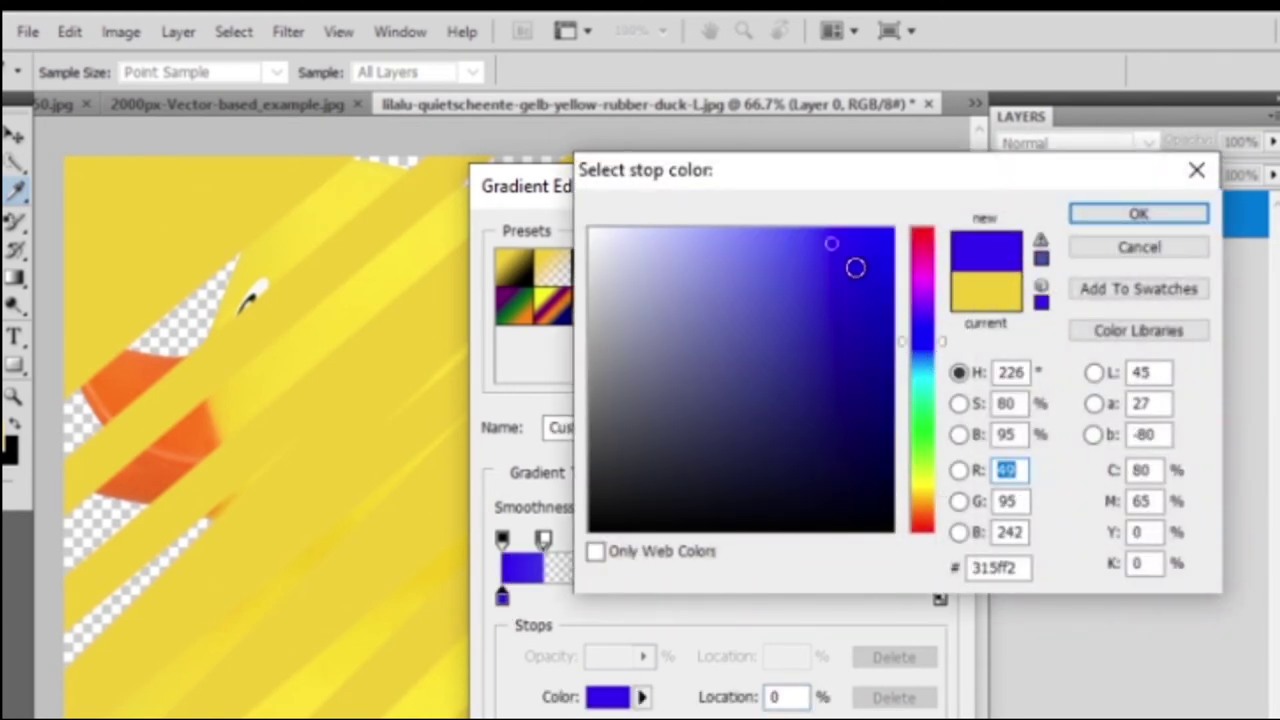
key(Return)
click(675, 540)
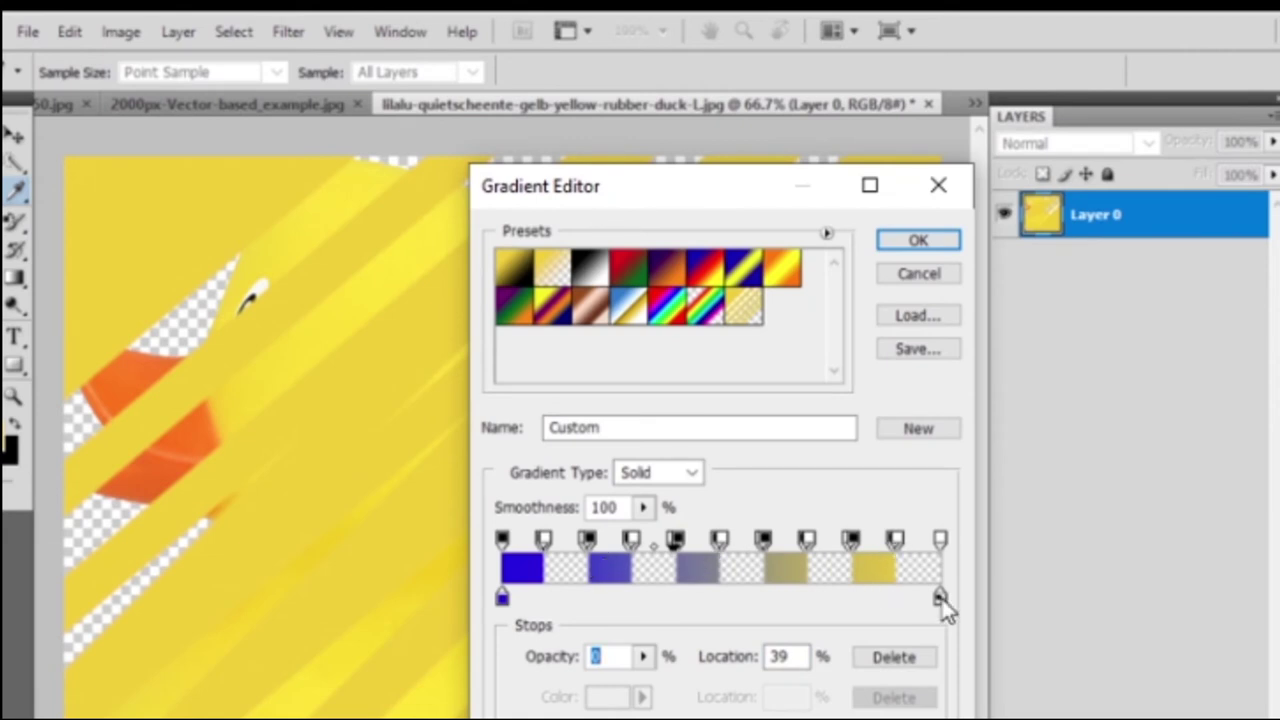
double_click(939, 598)
click(926, 492)
key(Return)
key(Return)
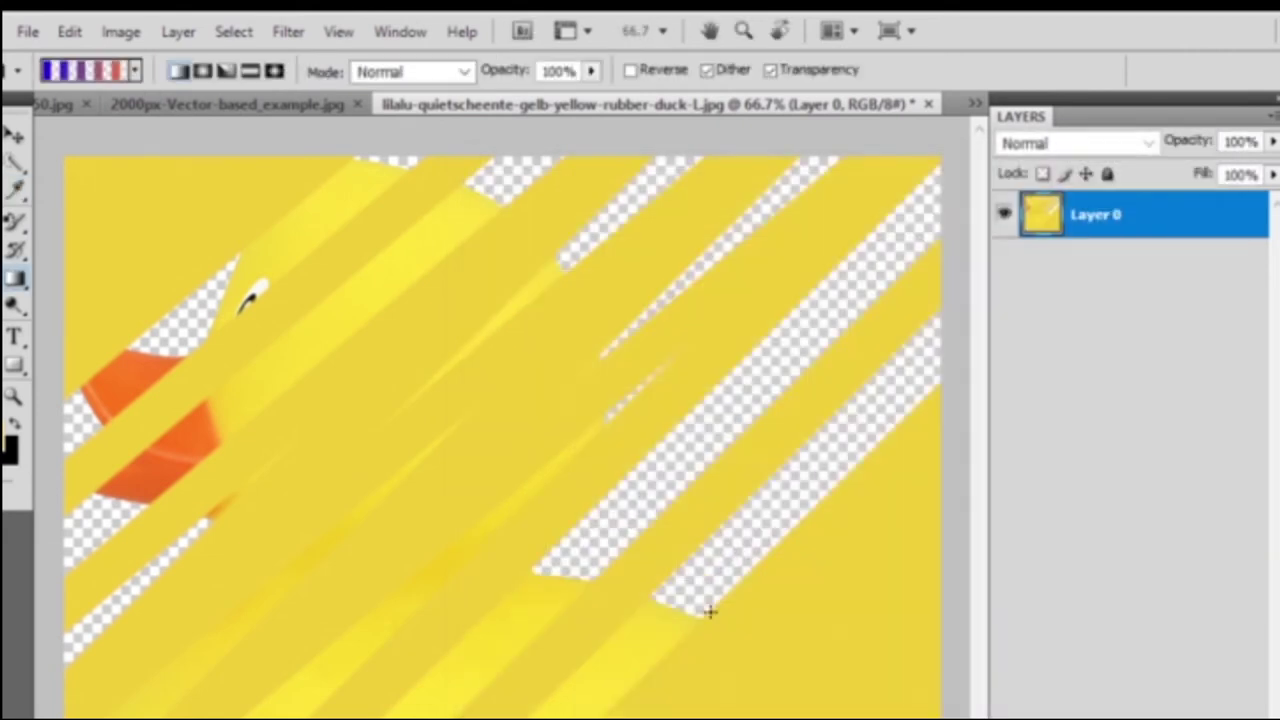
drag(708, 612, 619, 678)
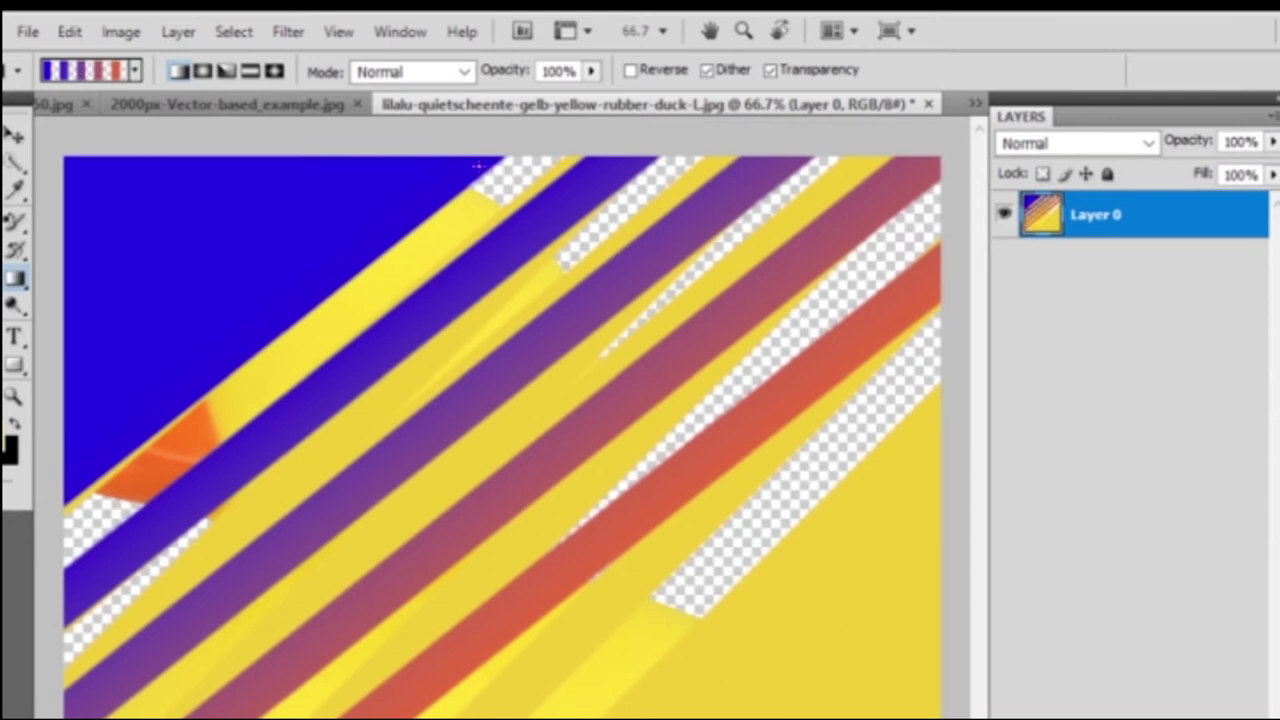
At 21% gradient opacity, lay faint diagonal gradients over the duck and the red-eye photo.
click(591, 72)
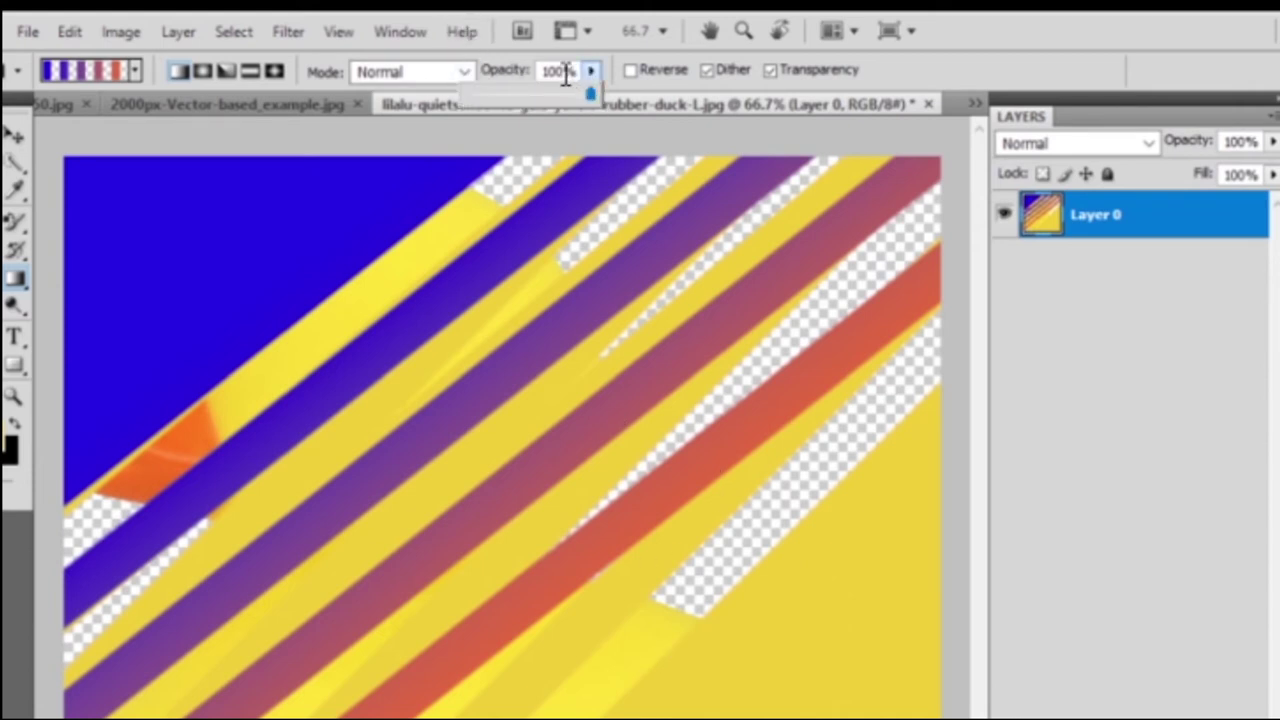
drag(518, 91, 491, 89)
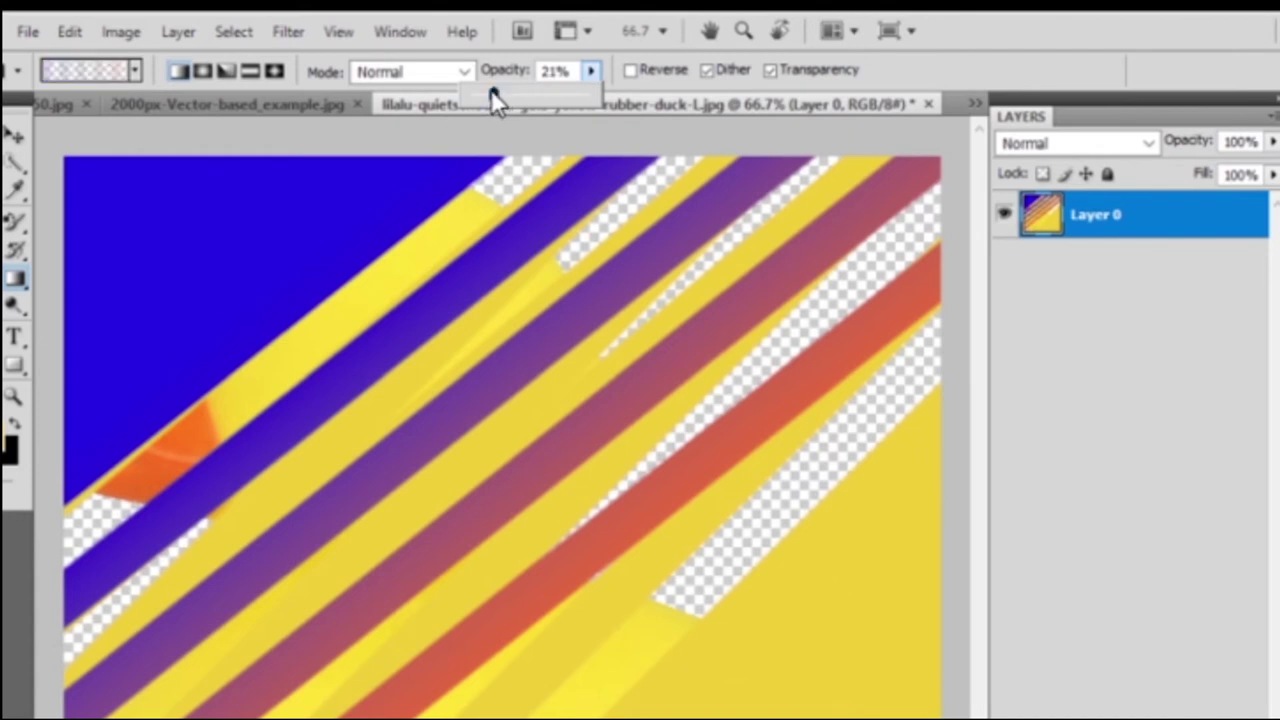
drag(588, 714, 418, 449)
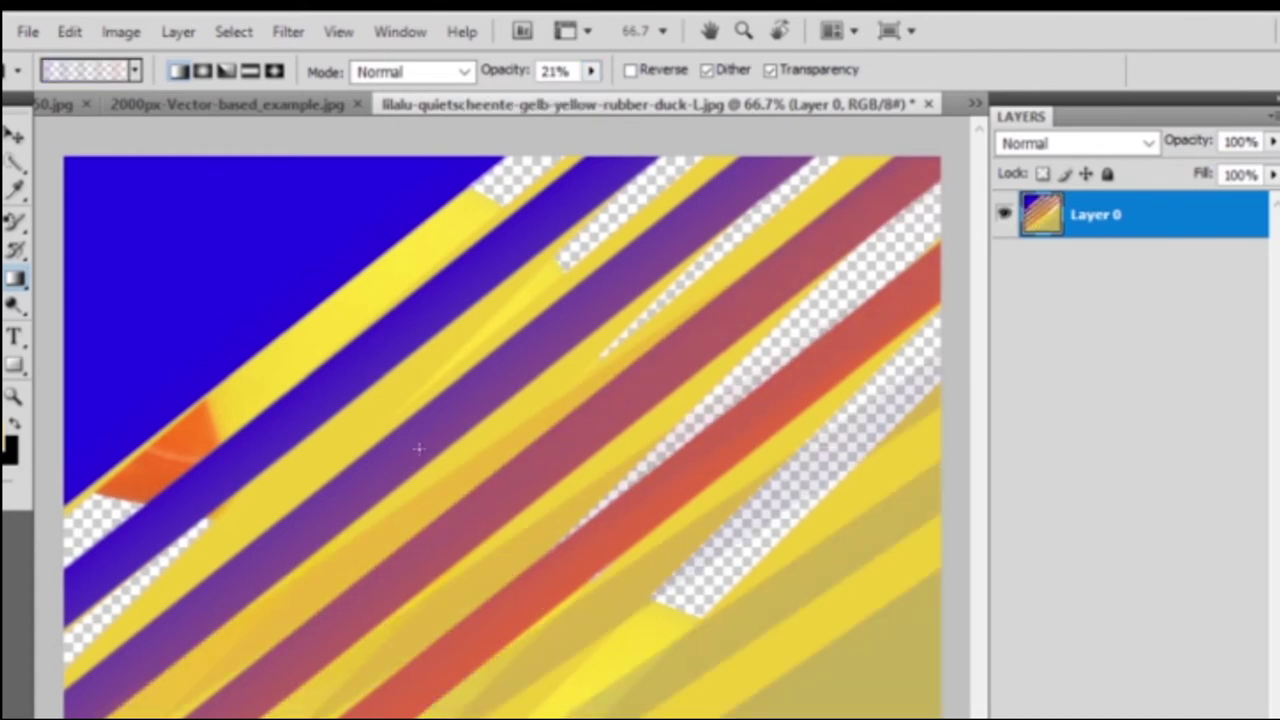
drag(202, 291, 485, 557)
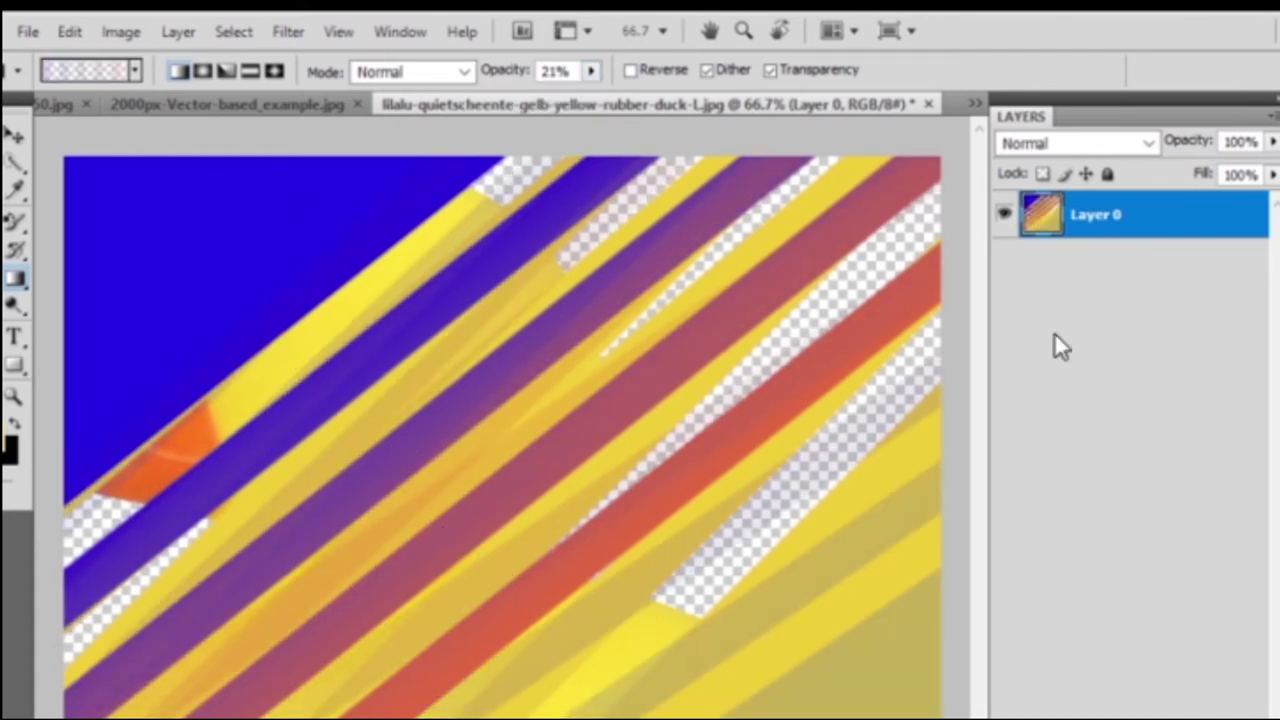
click(55, 104)
drag(171, 251, 423, 714)
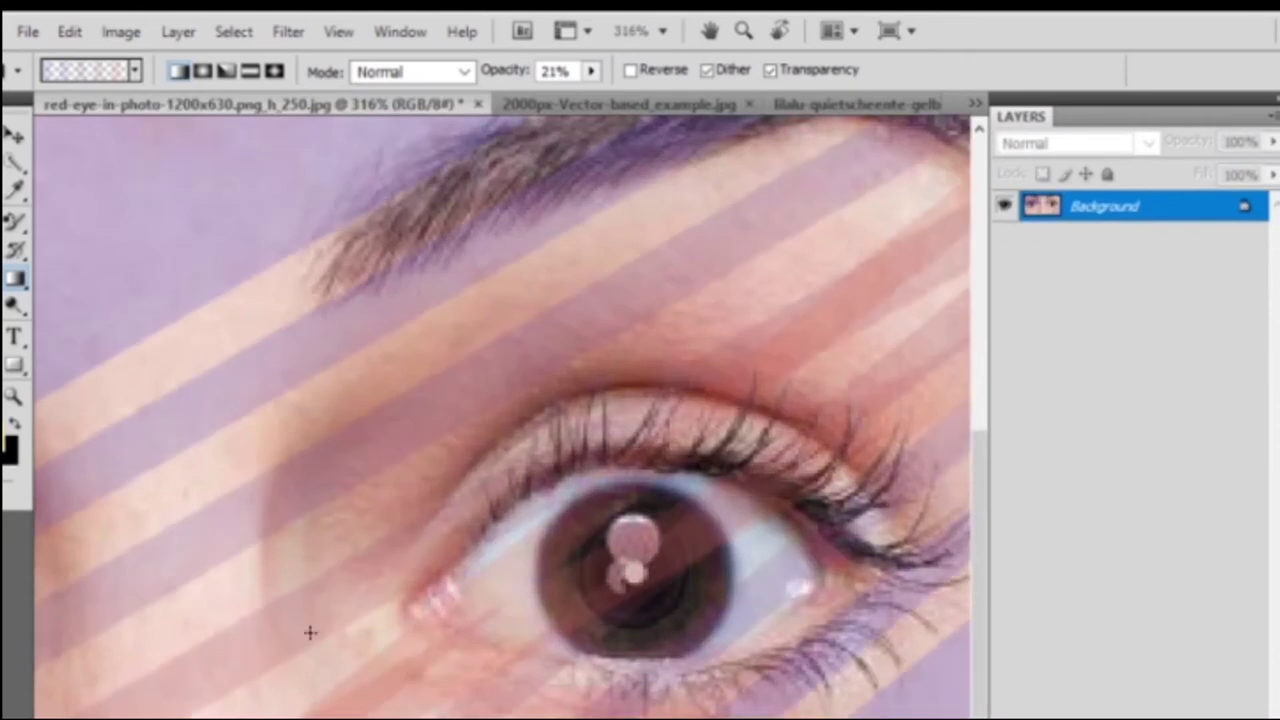
Add crossing stripes and a ringed radial gradient near the bottom of the eye photo.
mouse_move(309, 629)
mouse_down()
mouse_move(770, 468)
mouse_move(338, 541)
mouse_up()
right_click(15, 278)
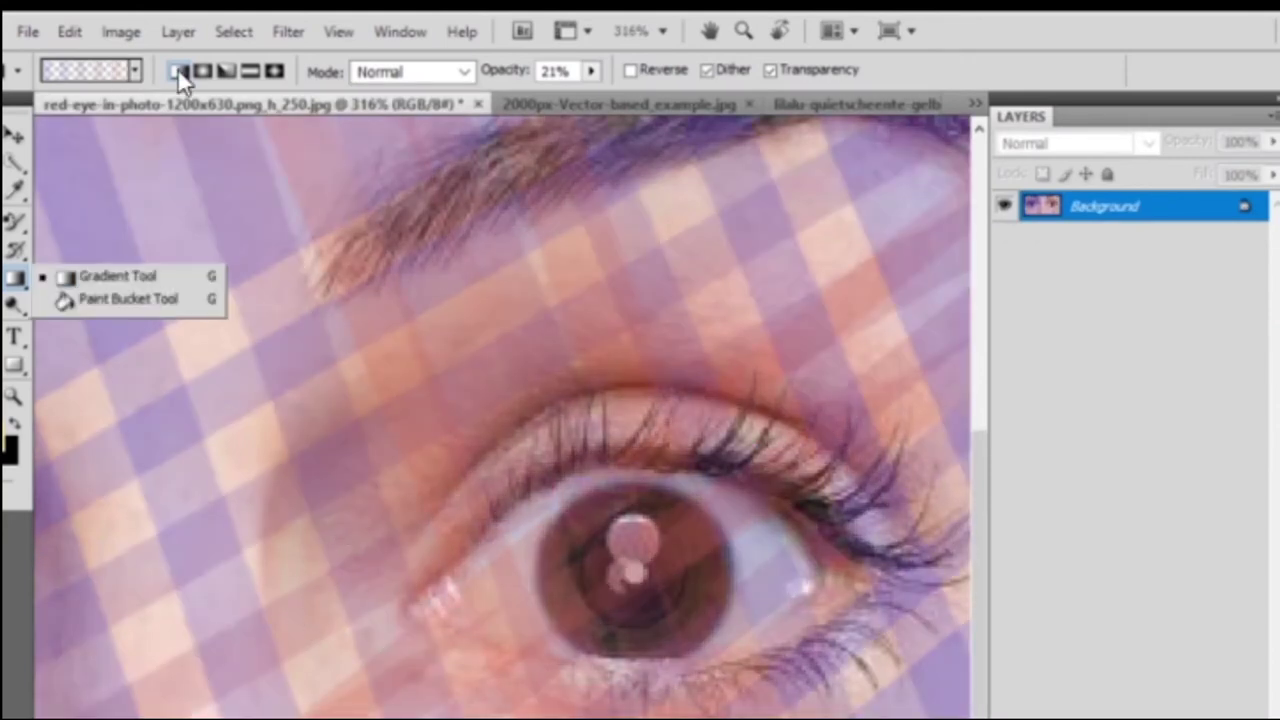
click(199, 71)
drag(488, 712, 463, 494)
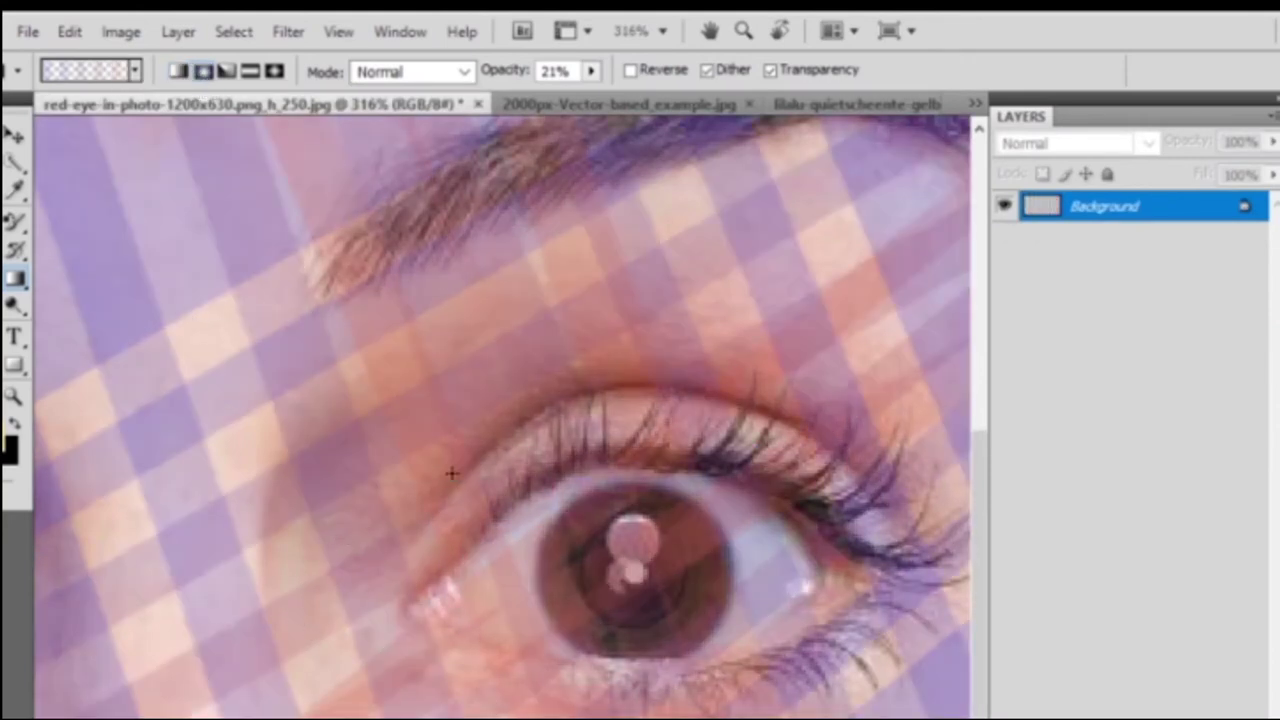
Draw angle gradients over the left side, the eye and the lower-left area.
click(227, 71)
drag(100, 290, 228, 78)
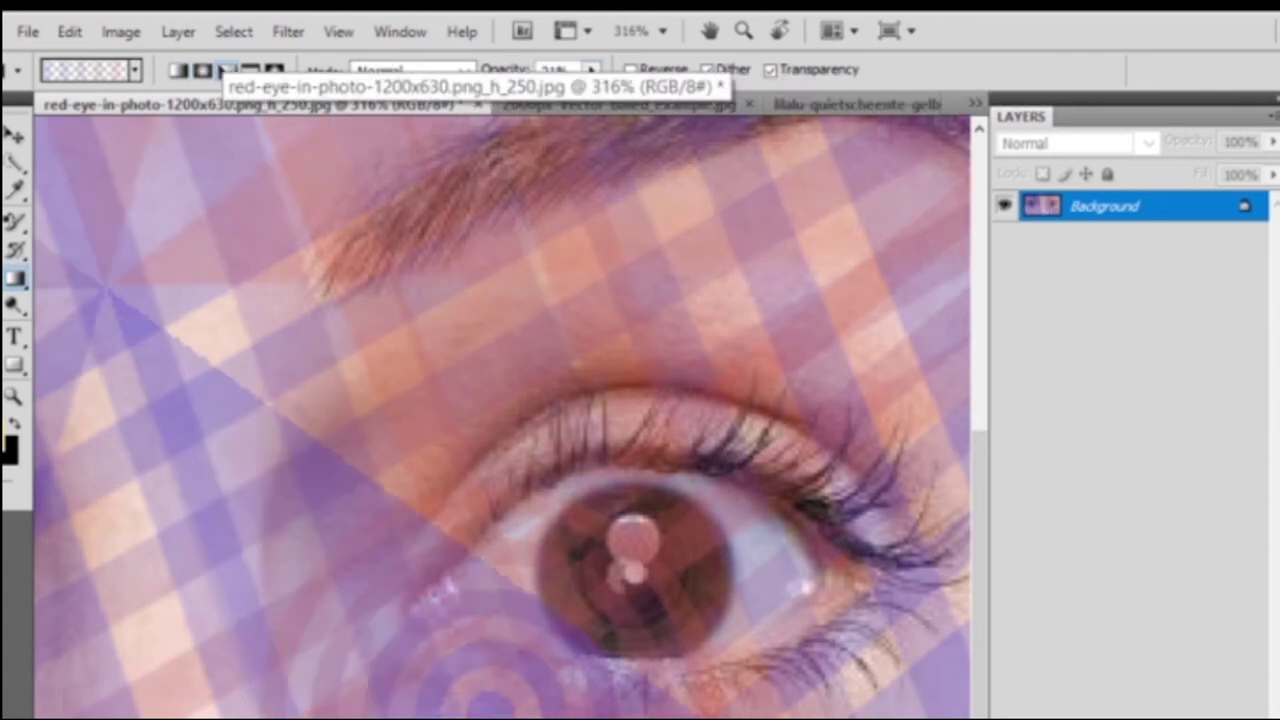
drag(777, 188, 320, 620)
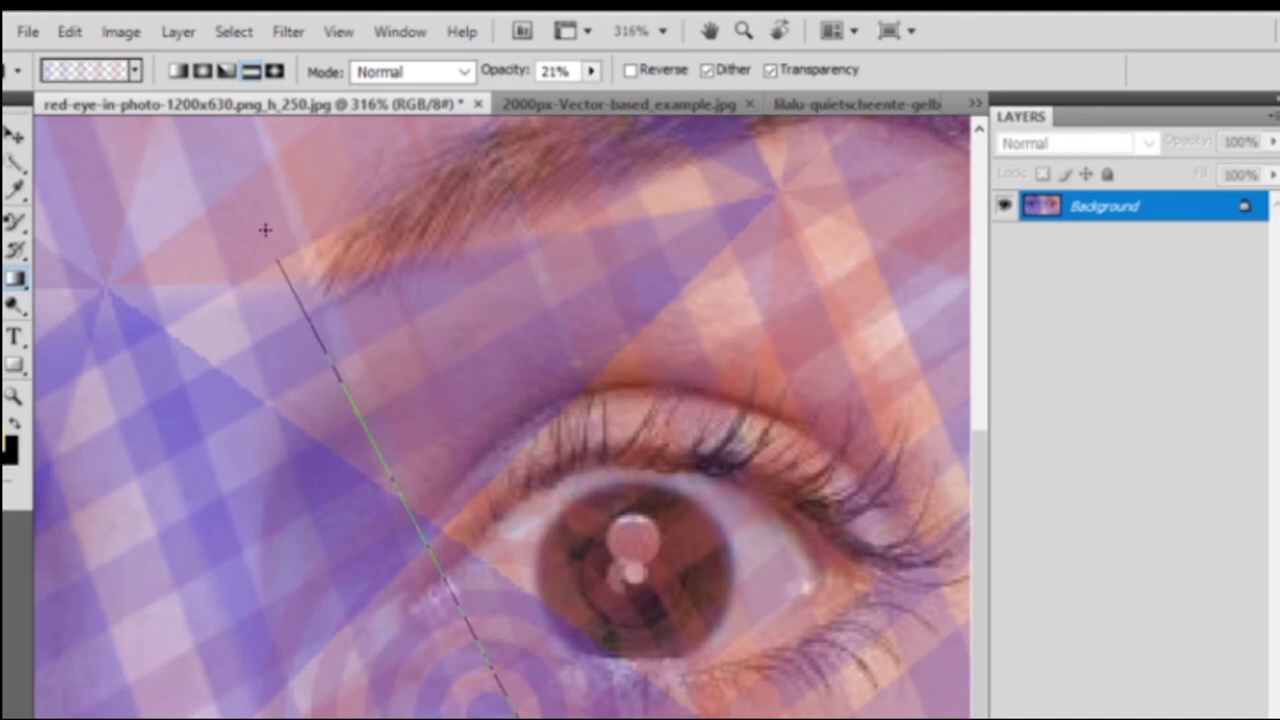
drag(457, 610, 266, 229)
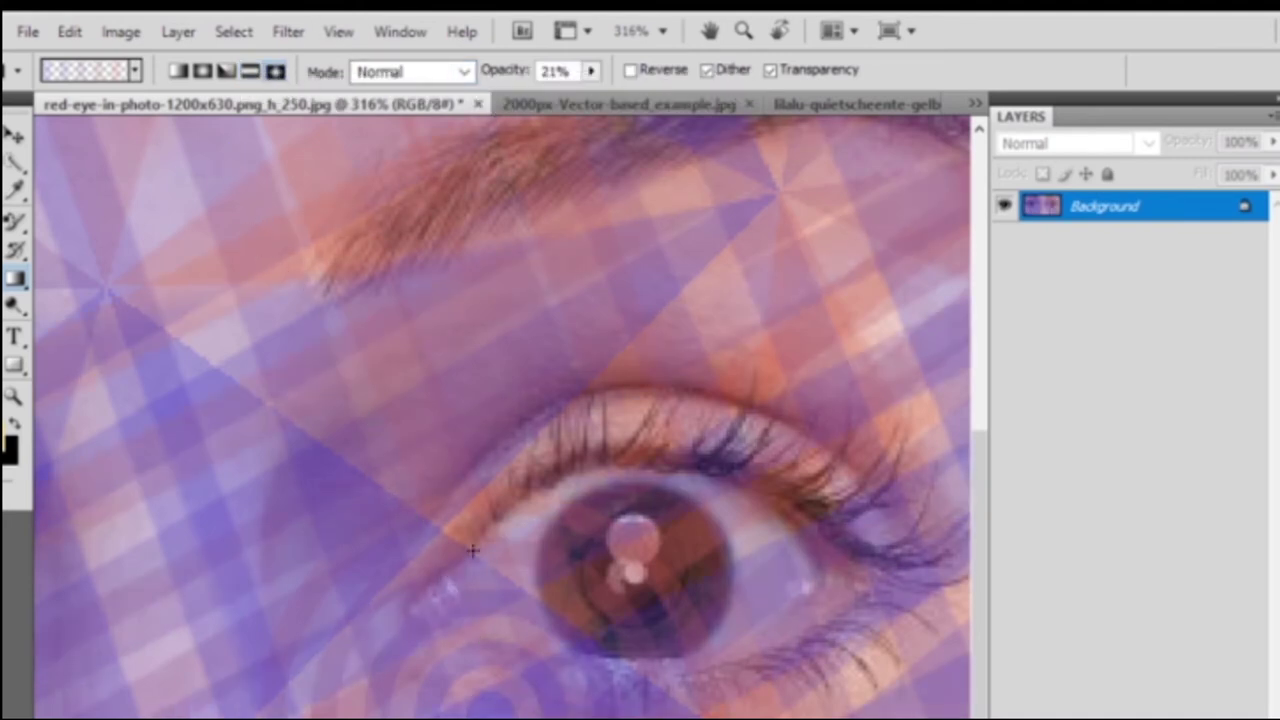
drag(389, 492, 470, 580)
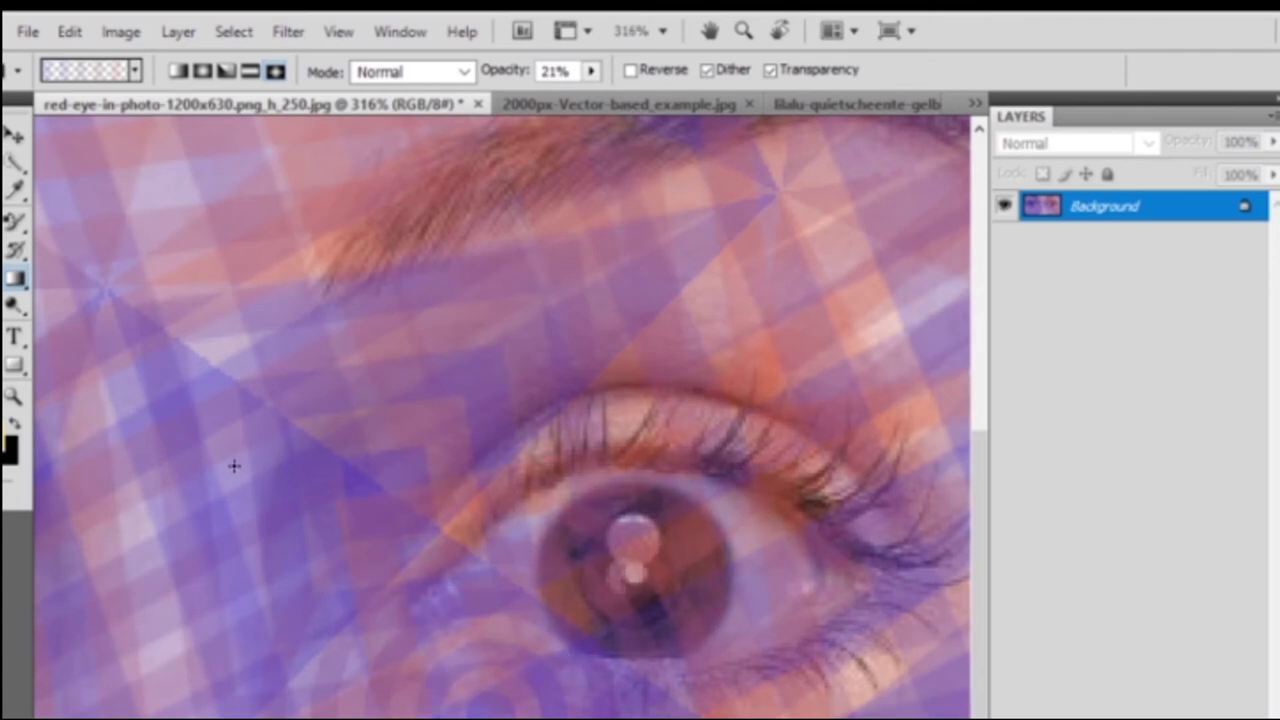
drag(258, 501, 365, 585)
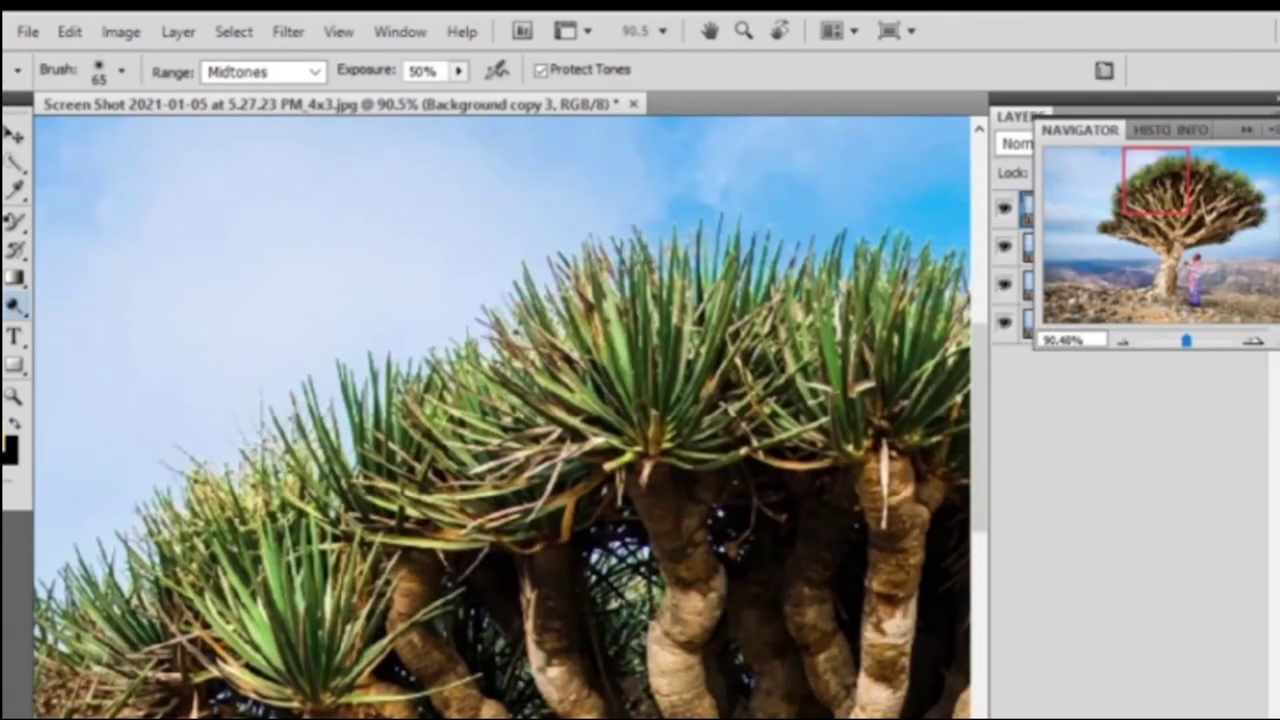
Select the Blur Tool and soften the grass tips.
drag(12, 310, 55, 357)
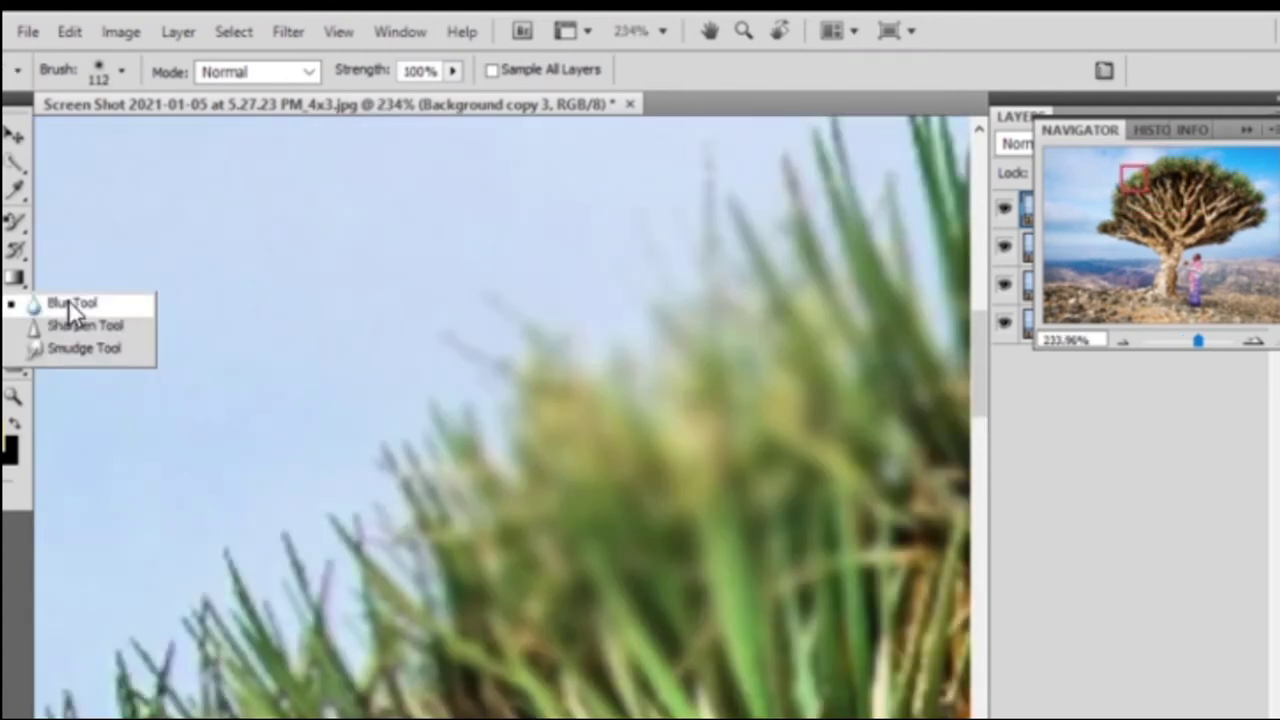
click(72, 304)
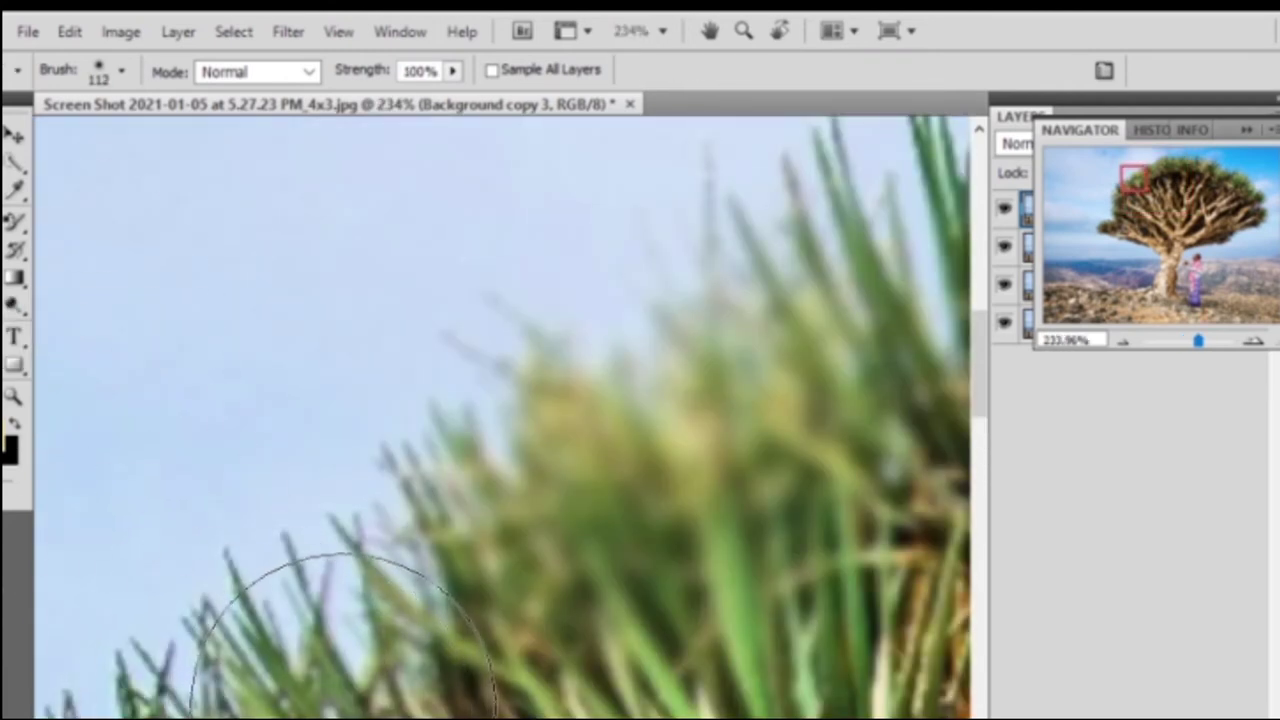
mouse_move(318, 556)
mouse_down()
mouse_move(340, 710)
mouse_move(330, 719)
mouse_move(254, 486)
mouse_move(314, 694)
mouse_move(317, 620)
mouse_up()
Blur the leaves at the canopy's left edge and the tree's trunks and branches.
drag(1200, 351, 1208, 352)
mouse_move(1140, 188)
mouse_down()
mouse_move(1150, 196)
mouse_move(1105, 185)
mouse_move(1118, 211)
mouse_up()
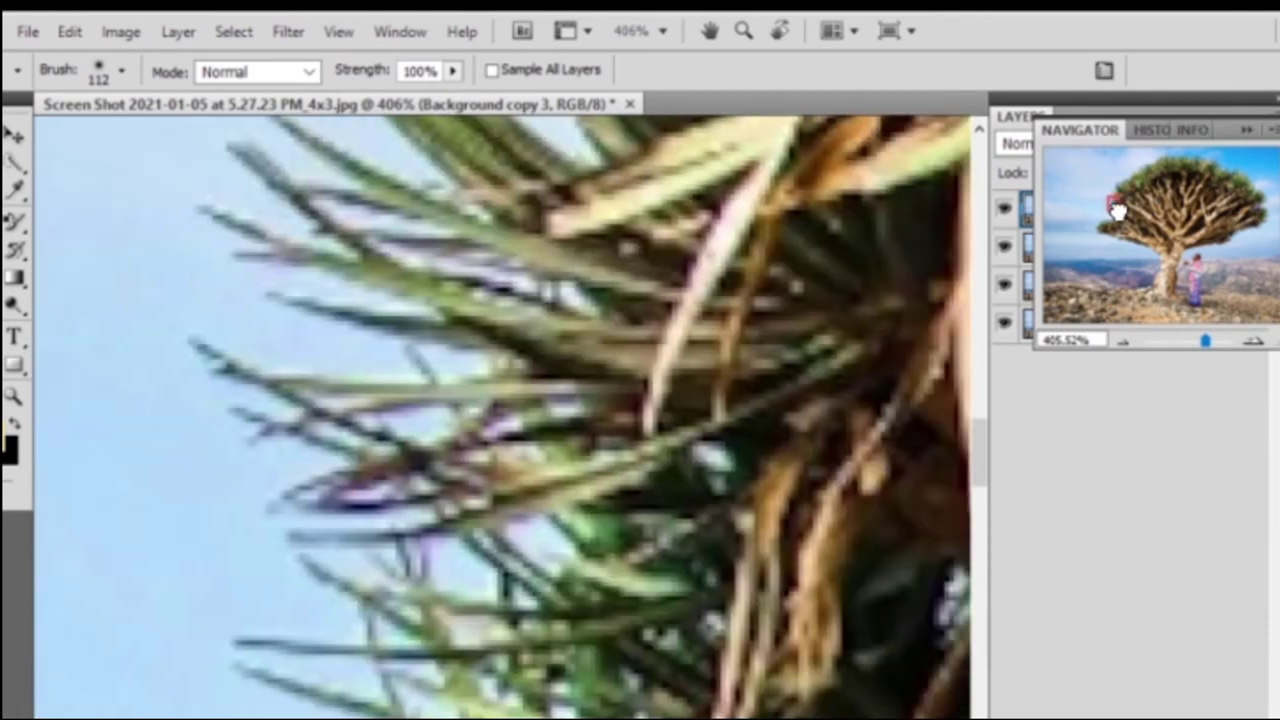
mouse_move(434, 534)
mouse_down()
mouse_move(371, 643)
mouse_move(377, 657)
mouse_move(350, 562)
mouse_move(350, 580)
mouse_up()
scroll(628, 690, down, 3)
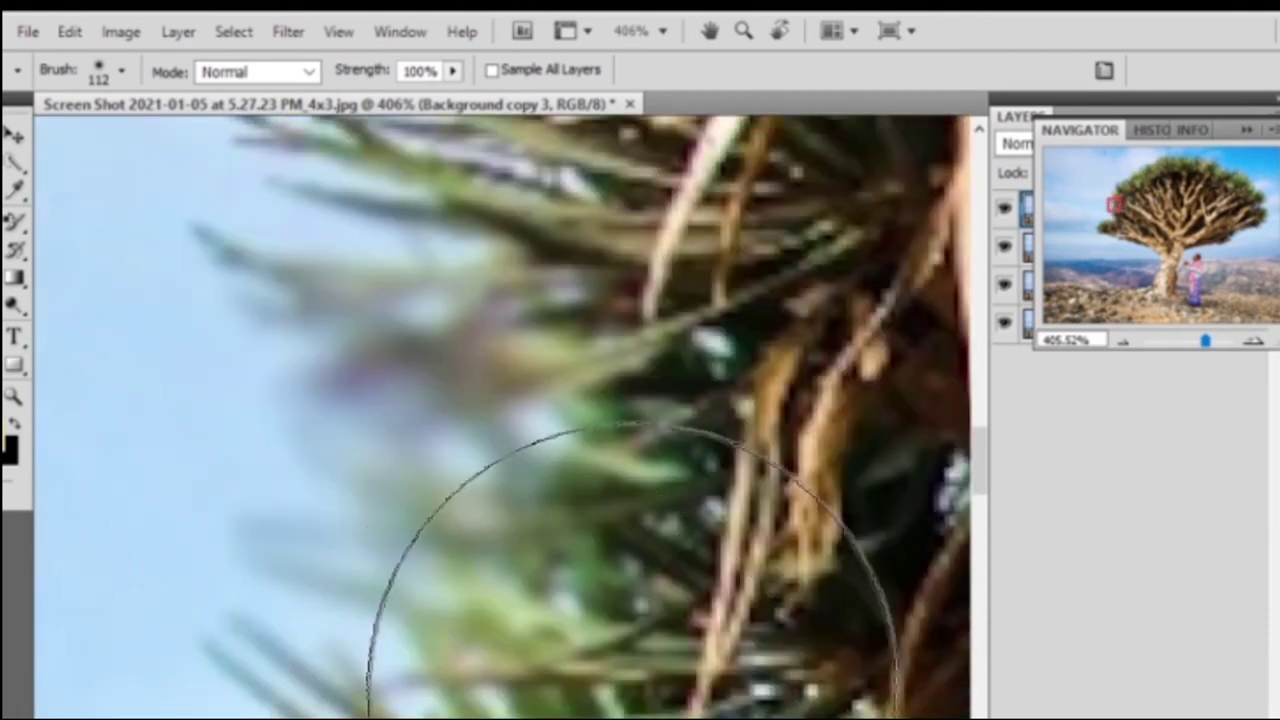
scroll(900, 500, down, 1)
drag(1192, 335, 1186, 335)
drag(1106, 243, 1145, 268)
mouse_move(657, 386)
mouse_down()
mouse_move(443, 543)
mouse_move(750, 510)
mouse_move(598, 562)
mouse_move(663, 531)
mouse_move(650, 525)
mouse_up()
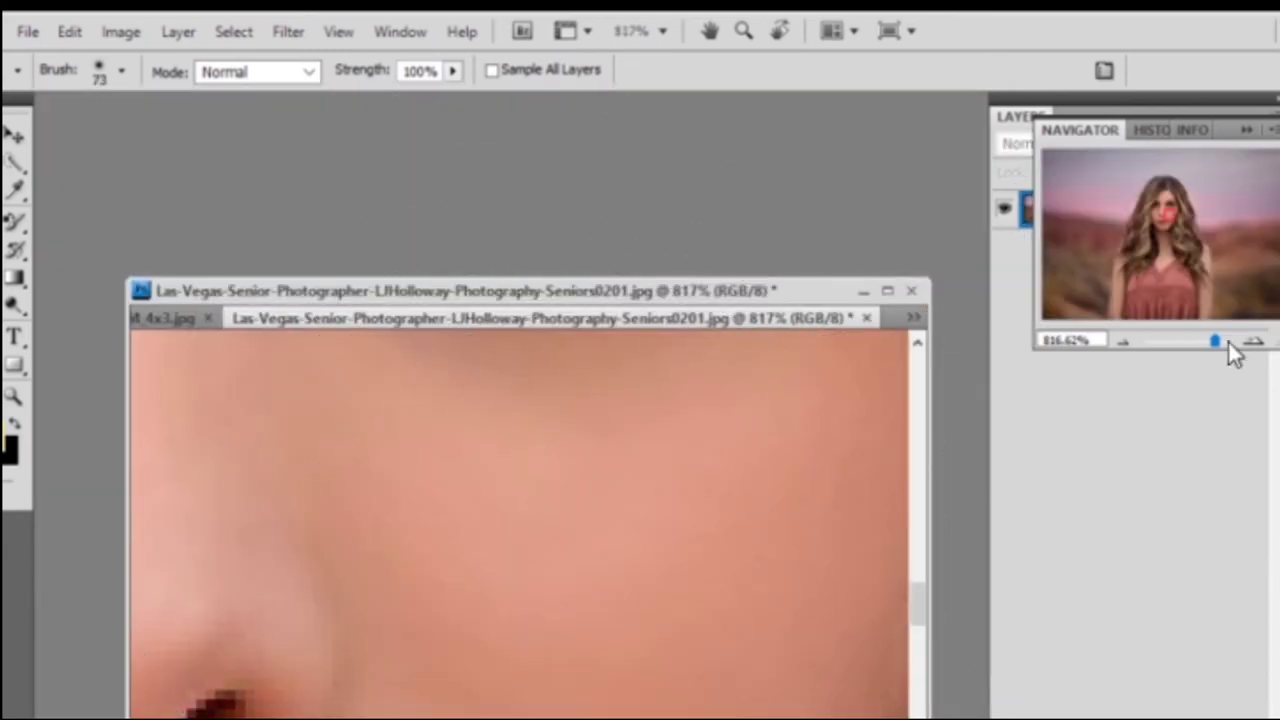
Bring the portrait document forward and enlarge its window.
click(1146, 206)
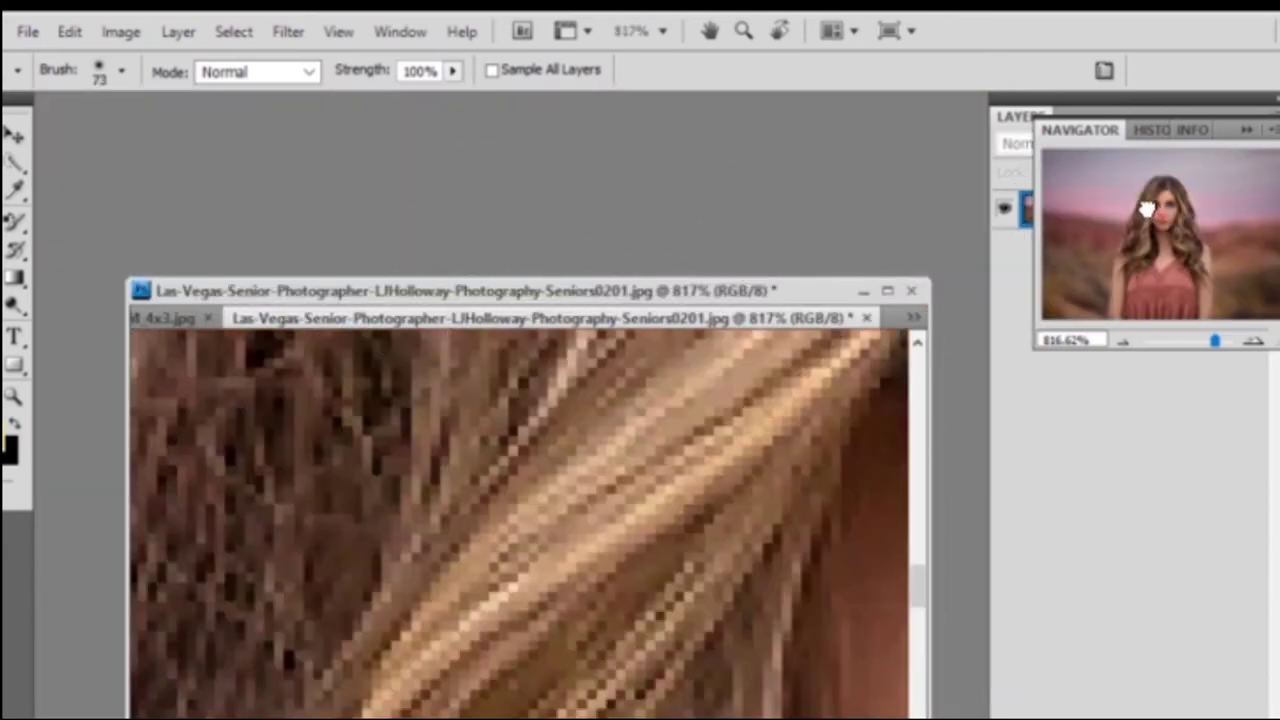
drag(1146, 206, 1150, 215)
drag(654, 289, 654, 141)
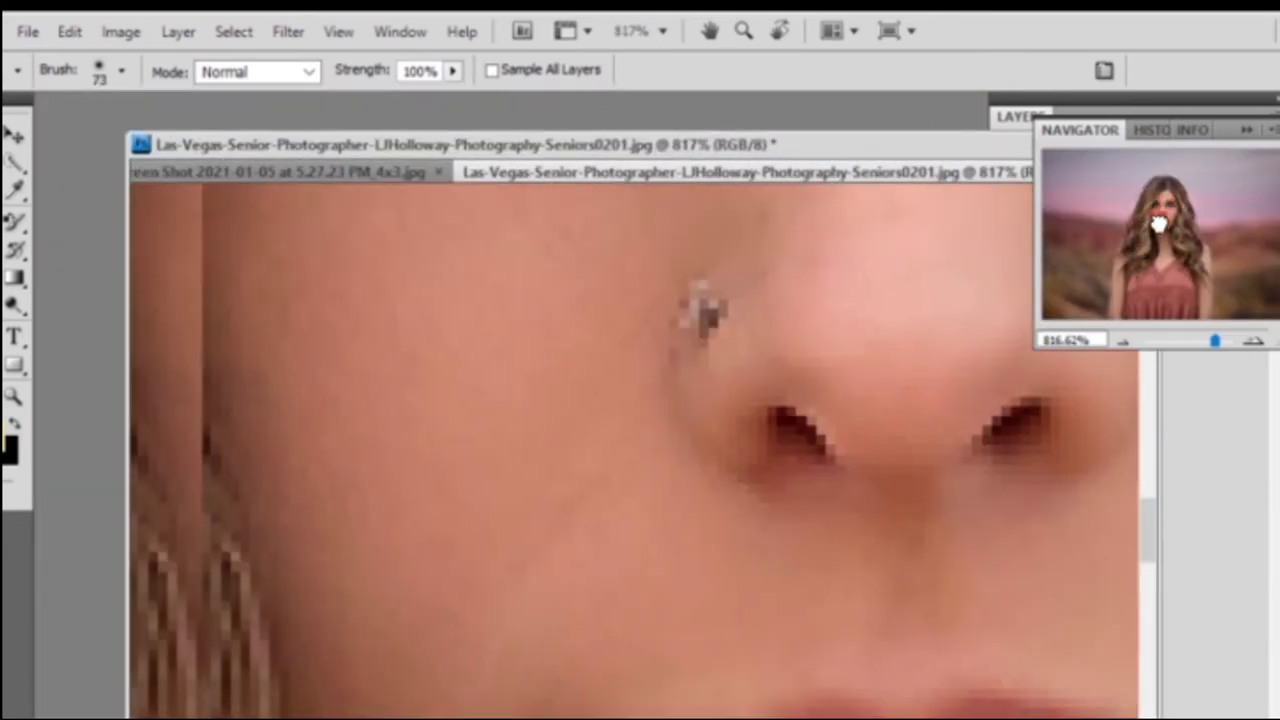
drag(1158, 222, 1158, 219)
Reduce the brush Master Diameter to 54 px, then to 30 px.
right_click(168, 652)
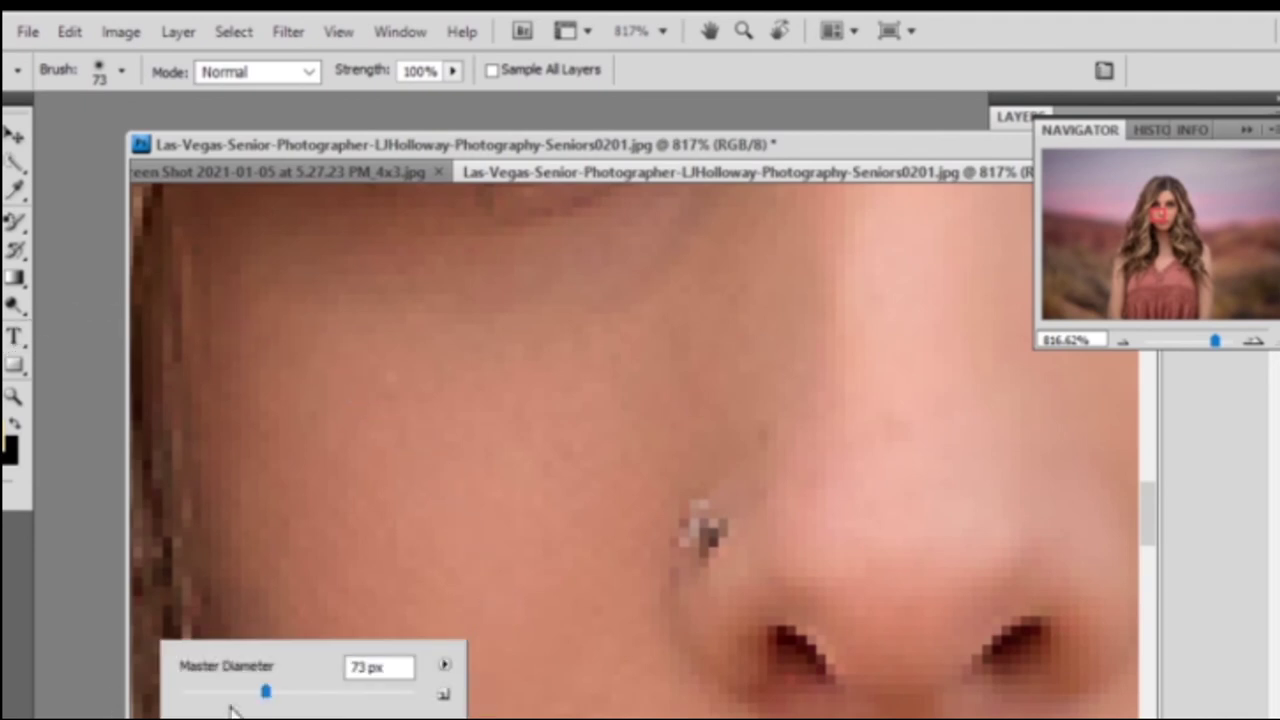
drag(263, 689, 255, 689)
key(Return)
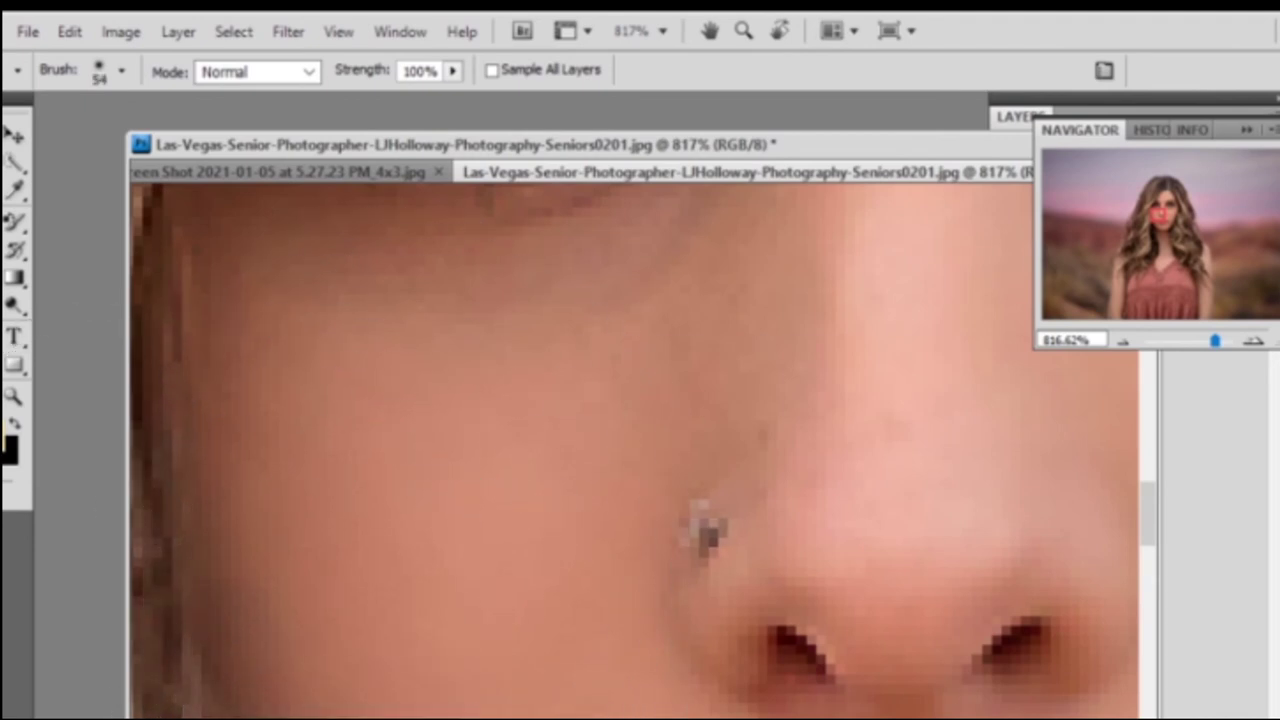
scroll(428, 630, up, 1)
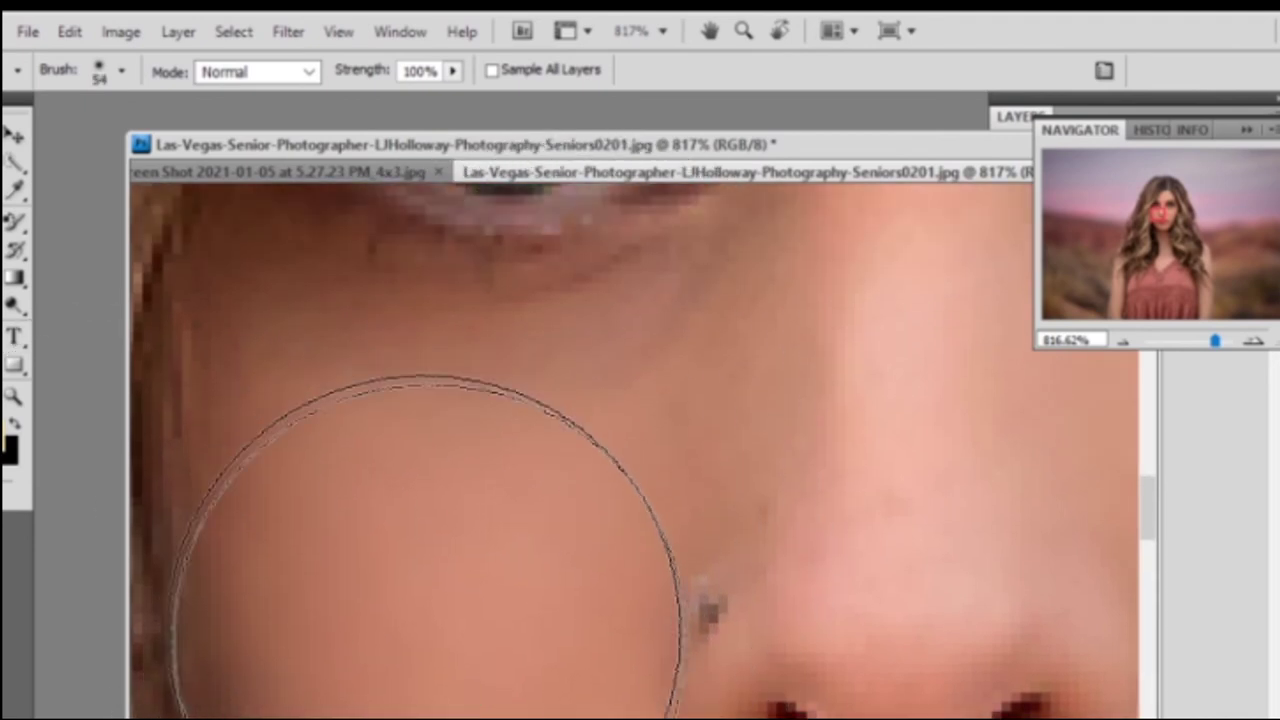
scroll(428, 545, up, 1)
scroll(515, 545, up, 1)
right_click(495, 590)
drag(569, 638, 542, 638)
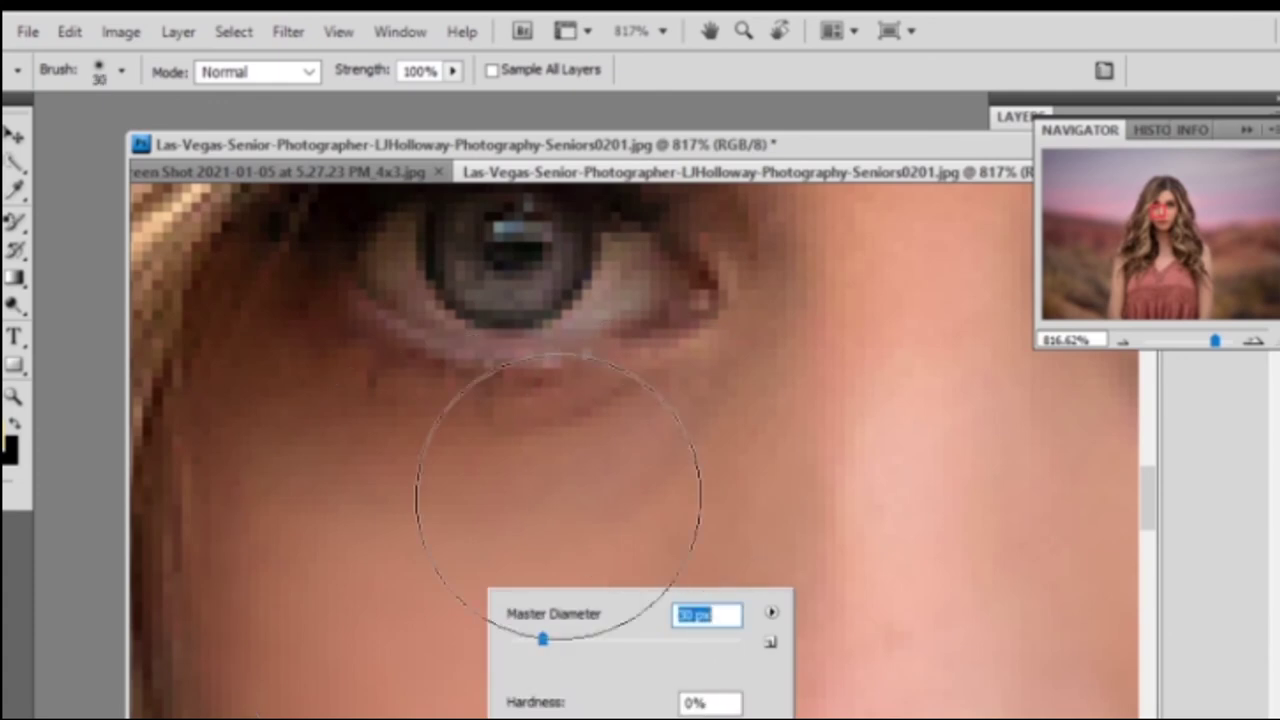
key(Return)
Set the brush to 9 px and frame the view on the eye and nose.
scroll(810, 580, up, 6)
scroll(870, 650, down, 2)
scroll(700, 700, down, 3)
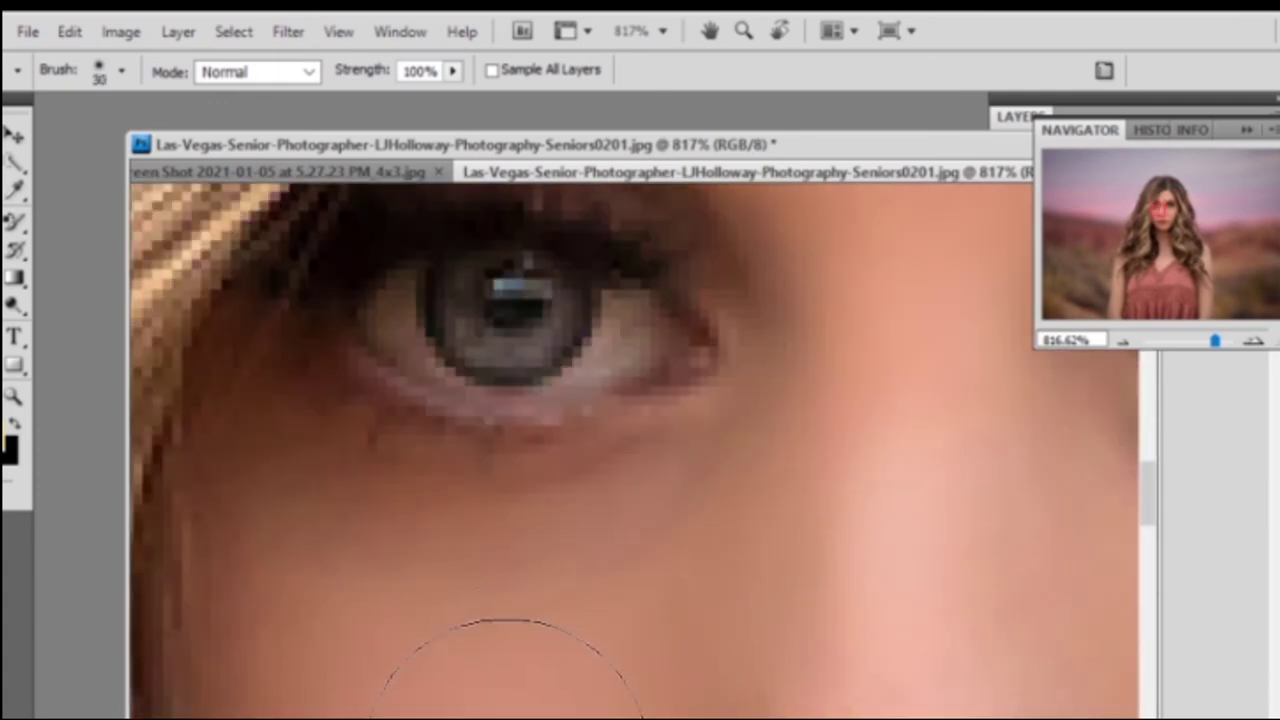
scroll(505, 700, down, 3)
scroll(440, 660, down, 3)
scroll(370, 615, down, 4)
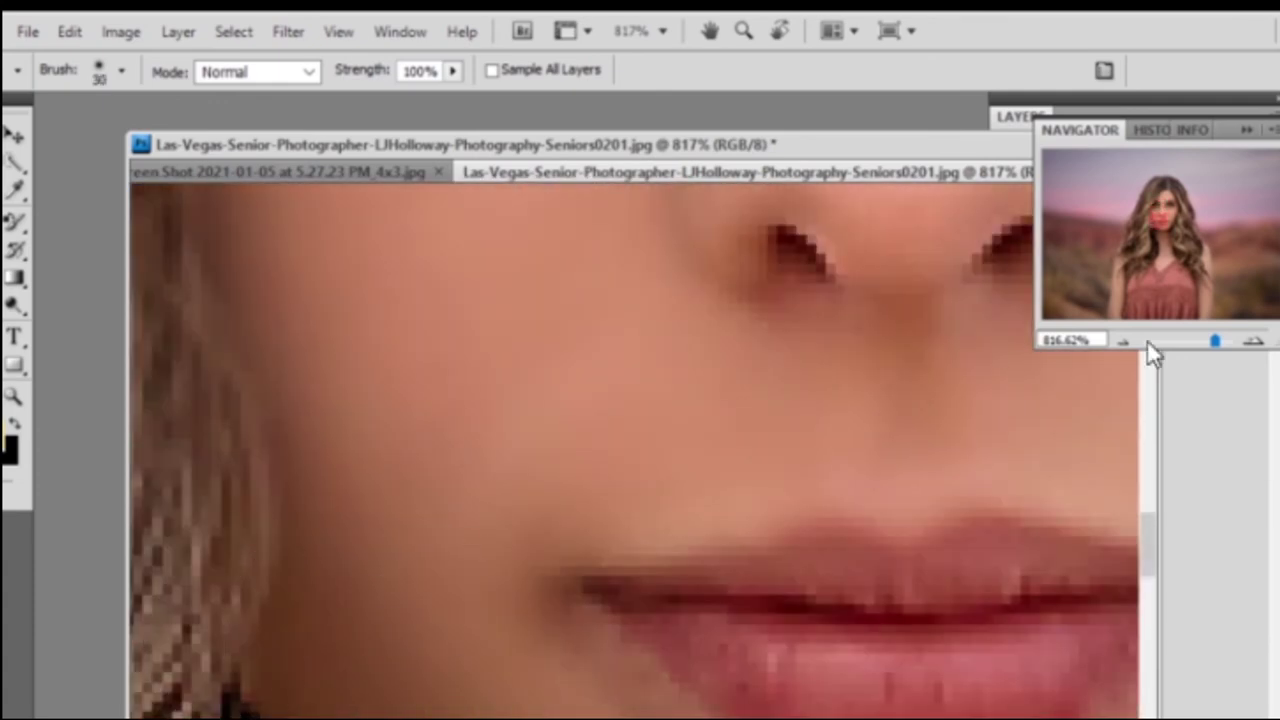
scroll(943, 657, down, 3)
scroll(780, 690, down, 3)
scroll(600, 700, down, 3)
scroll(530, 640, up, 9)
right_click(495, 566)
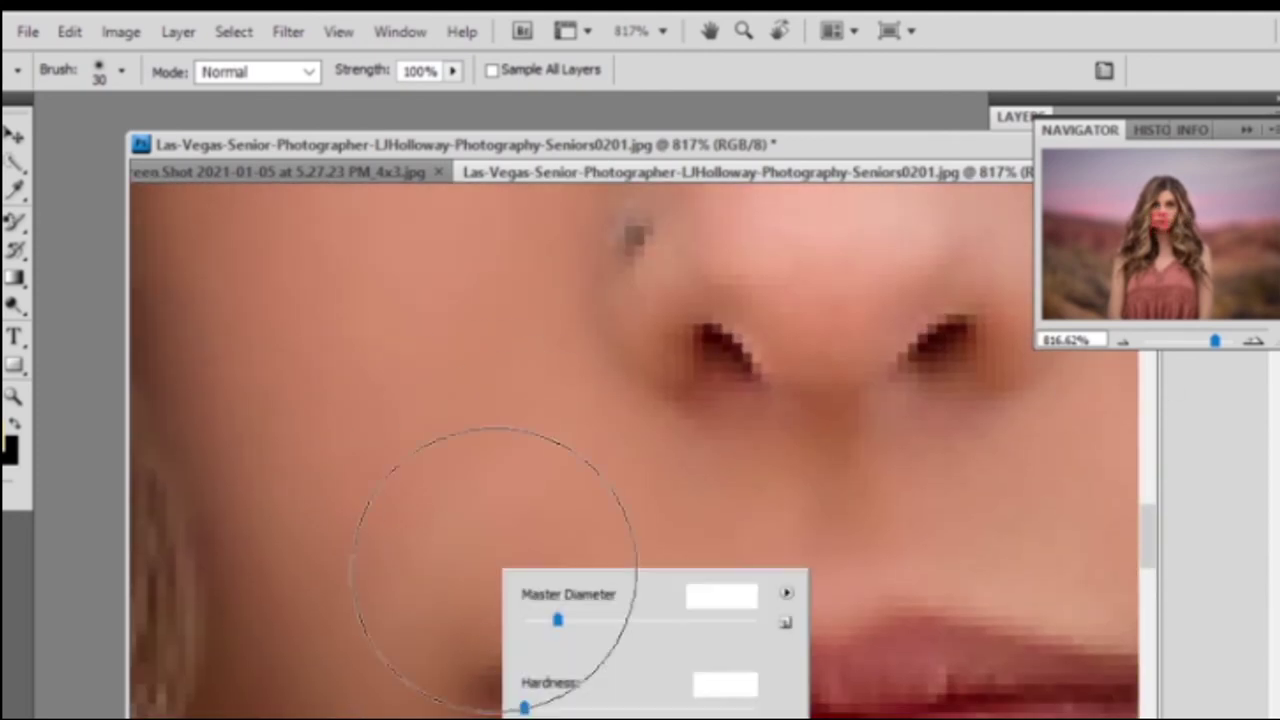
text(9)
key(Return)
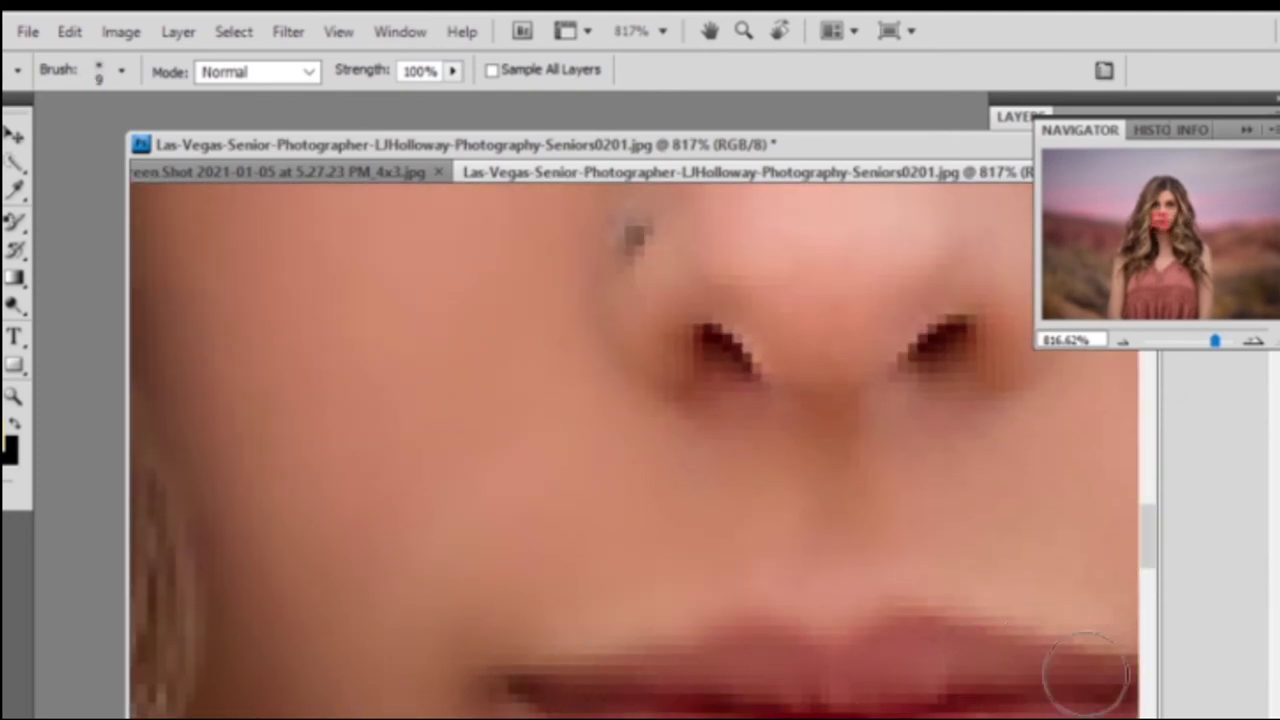
drag(1215, 341, 1193, 344)
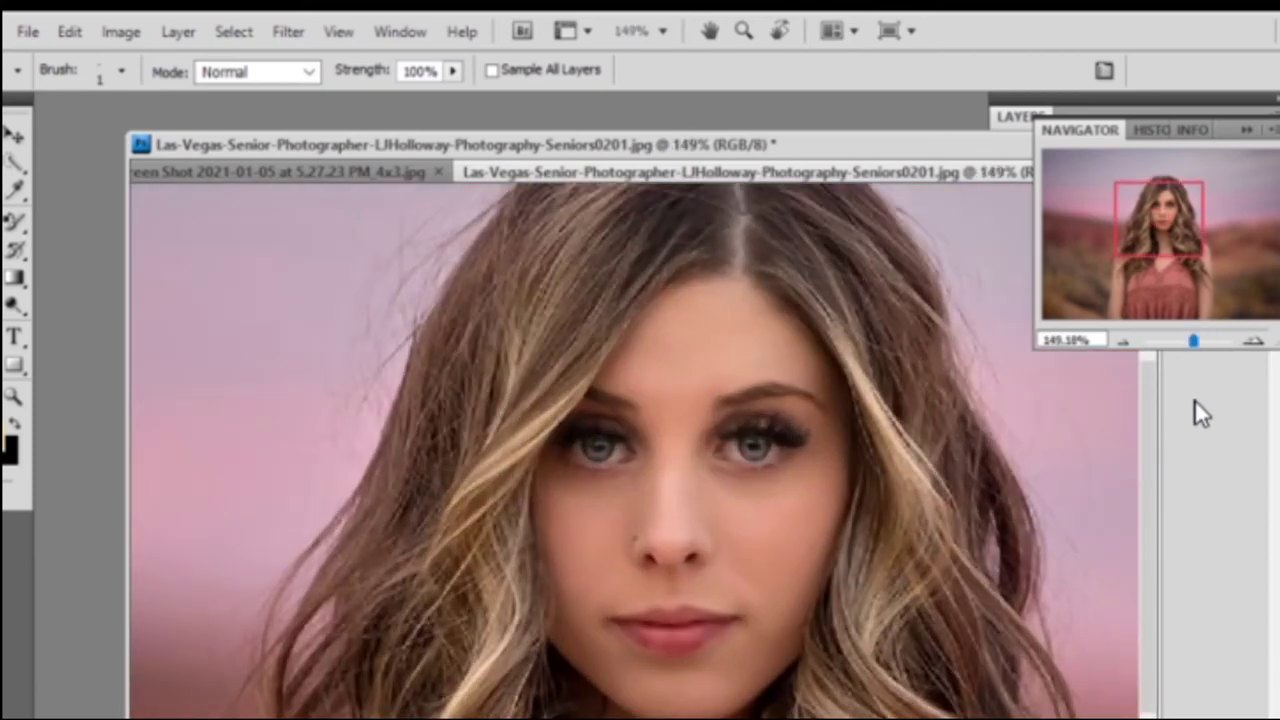
mouse_move(1194, 342)
mouse_down()
mouse_move(1224, 350)
mouse_move(1214, 341)
mouse_up()
drag(1163, 226, 1160, 213)
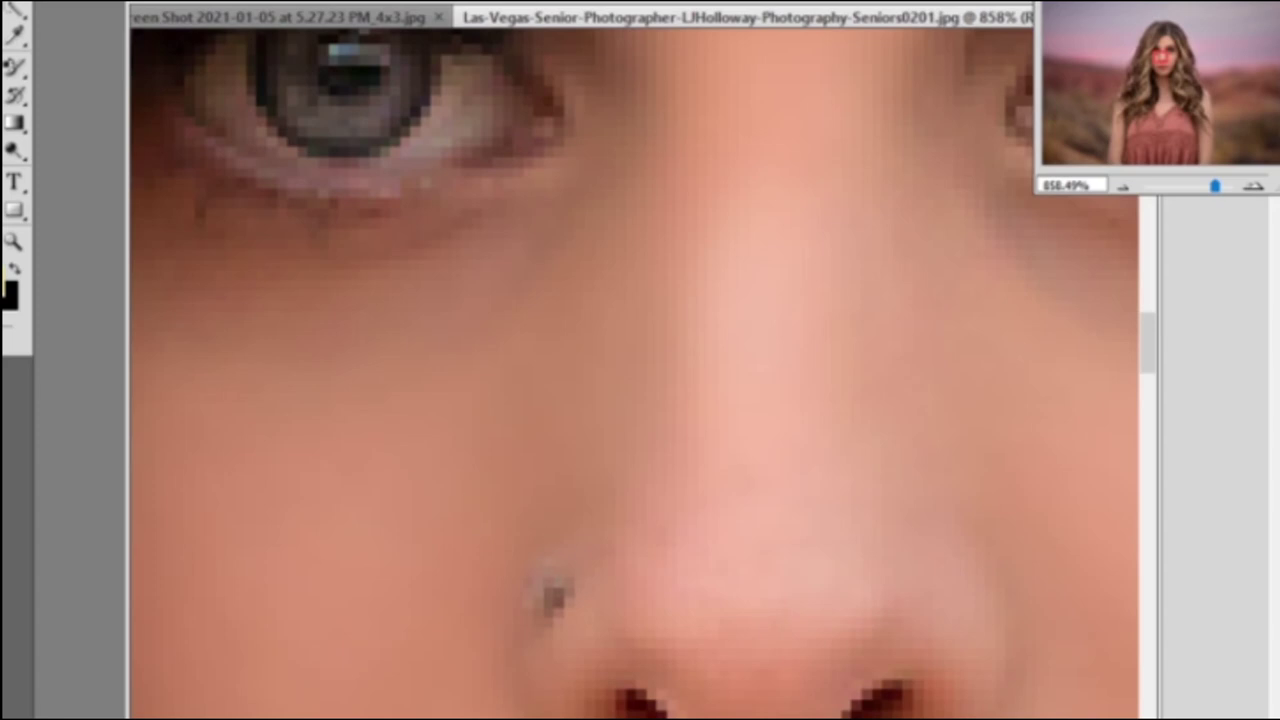
Select the Clone Stamp Tool and make its brush smaller.
right_click(10, 120)
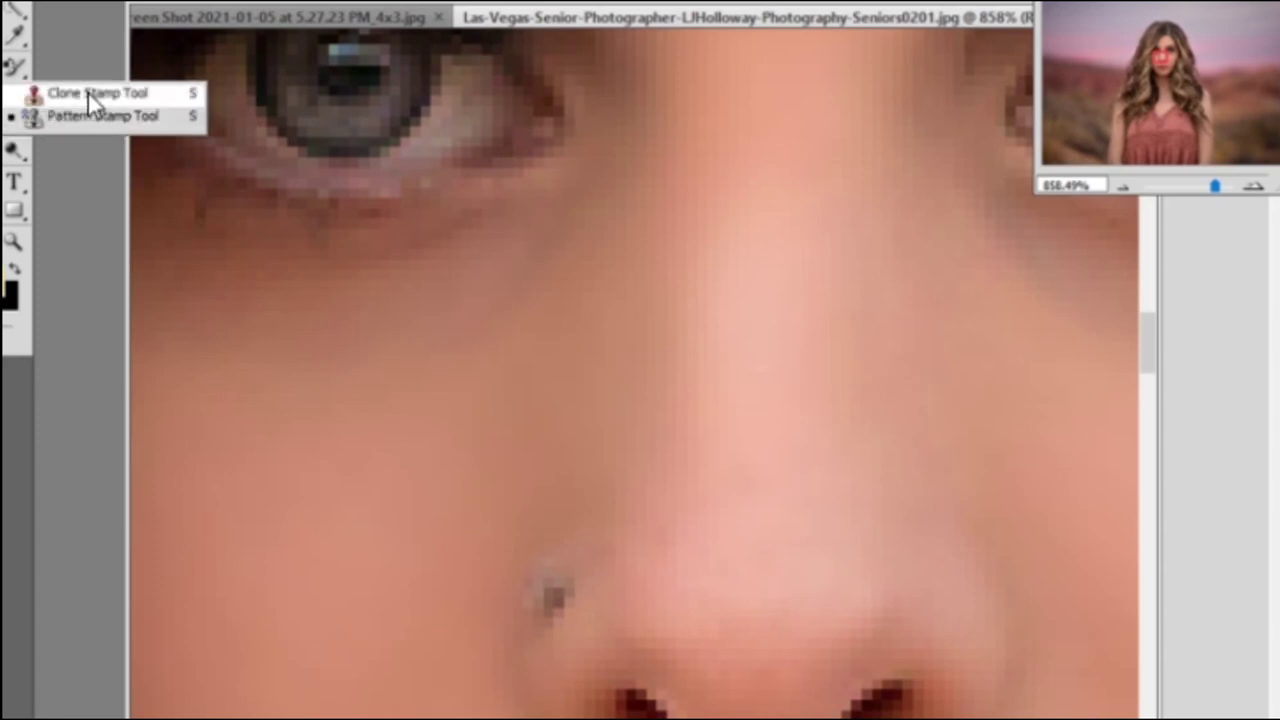
click(90, 100)
right_click(410, 432)
drag(543, 486, 467, 484)
key(Return)
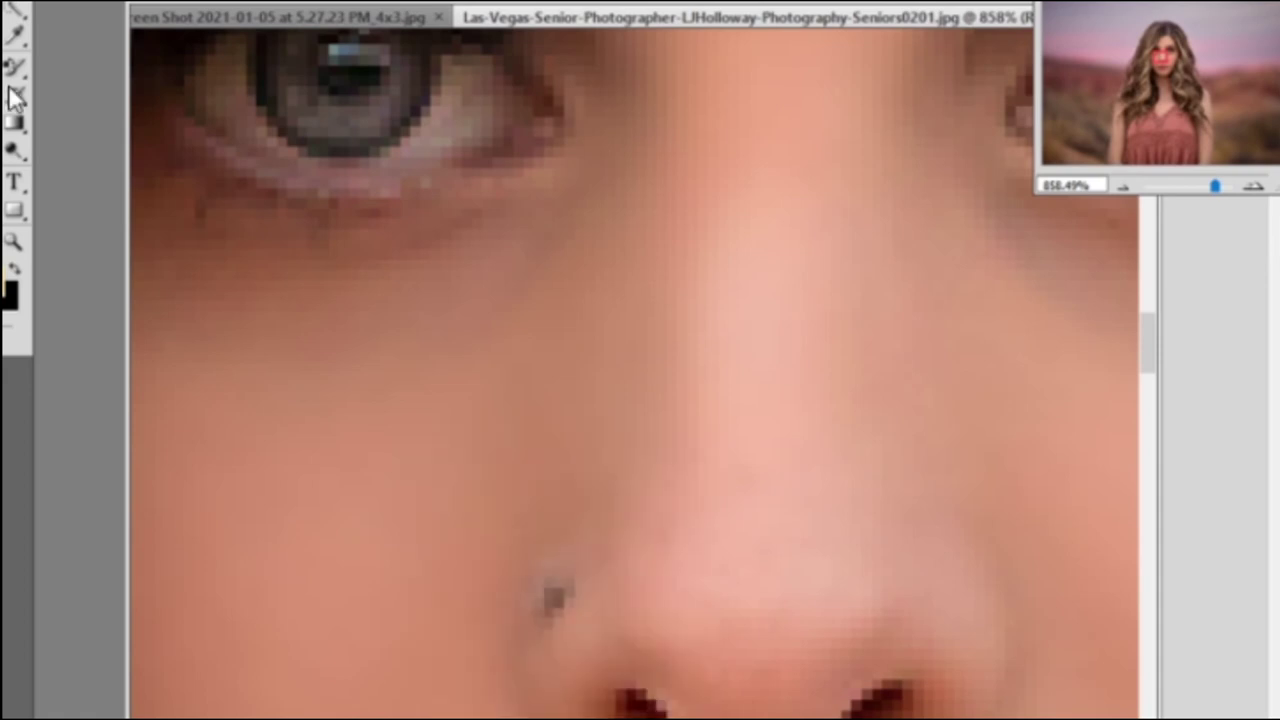
Patch the dark mark beside the nose with clean skin from its left, then deselect.
right_click(14, 97)
click(45, 109)
drag(483, 531, 480, 543)
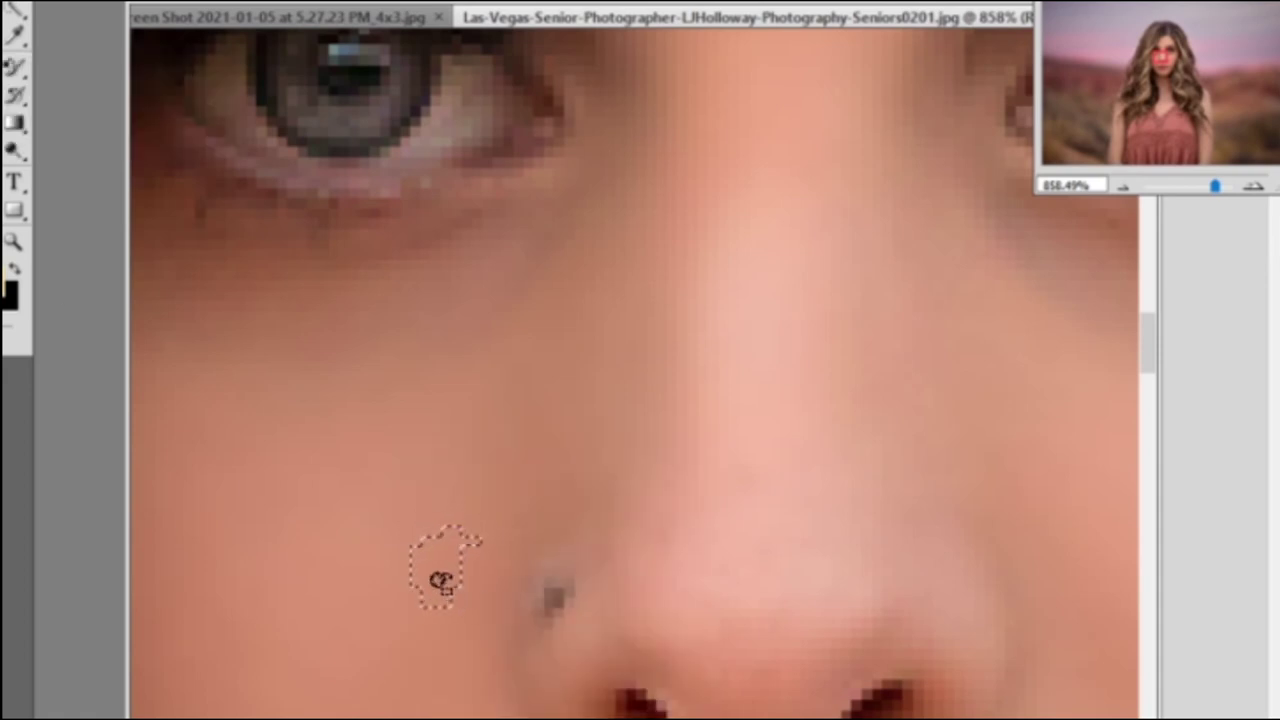
drag(466, 600, 558, 612)
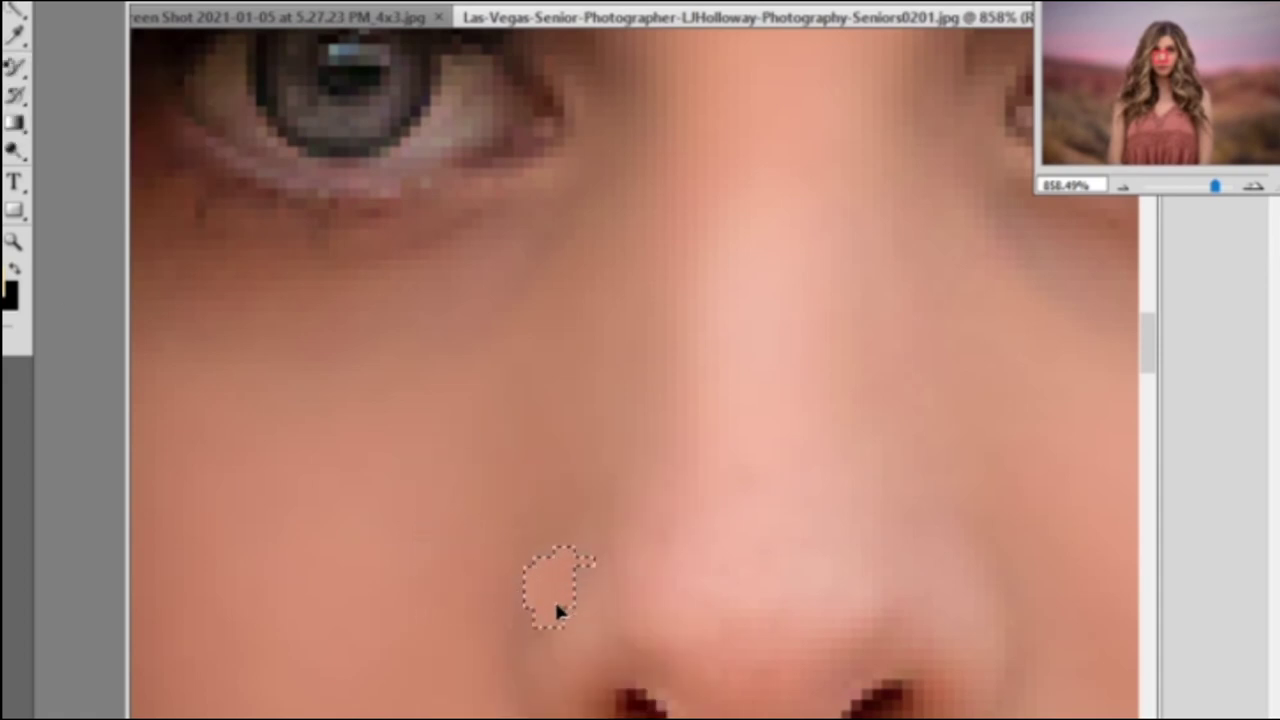
key(ctrl+d)
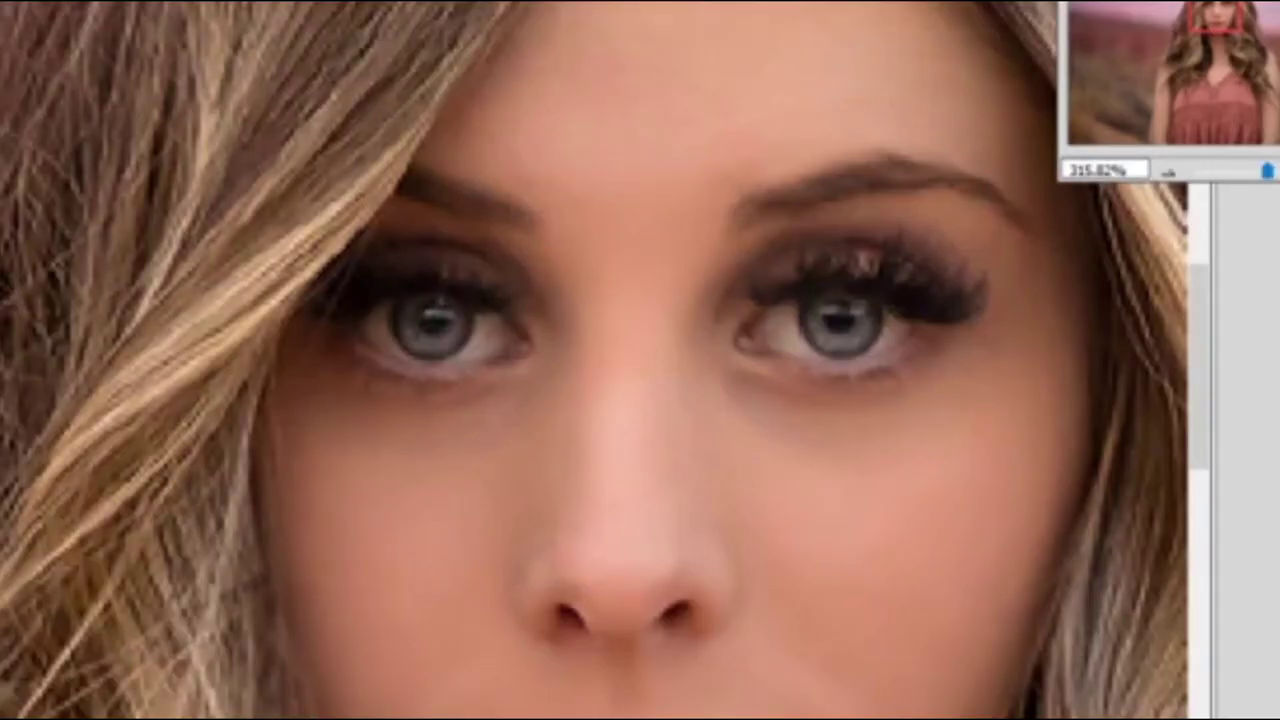
Enlarge the brush from 13 px and brush over the cheek skin near the nose.
right_click(426, 554)
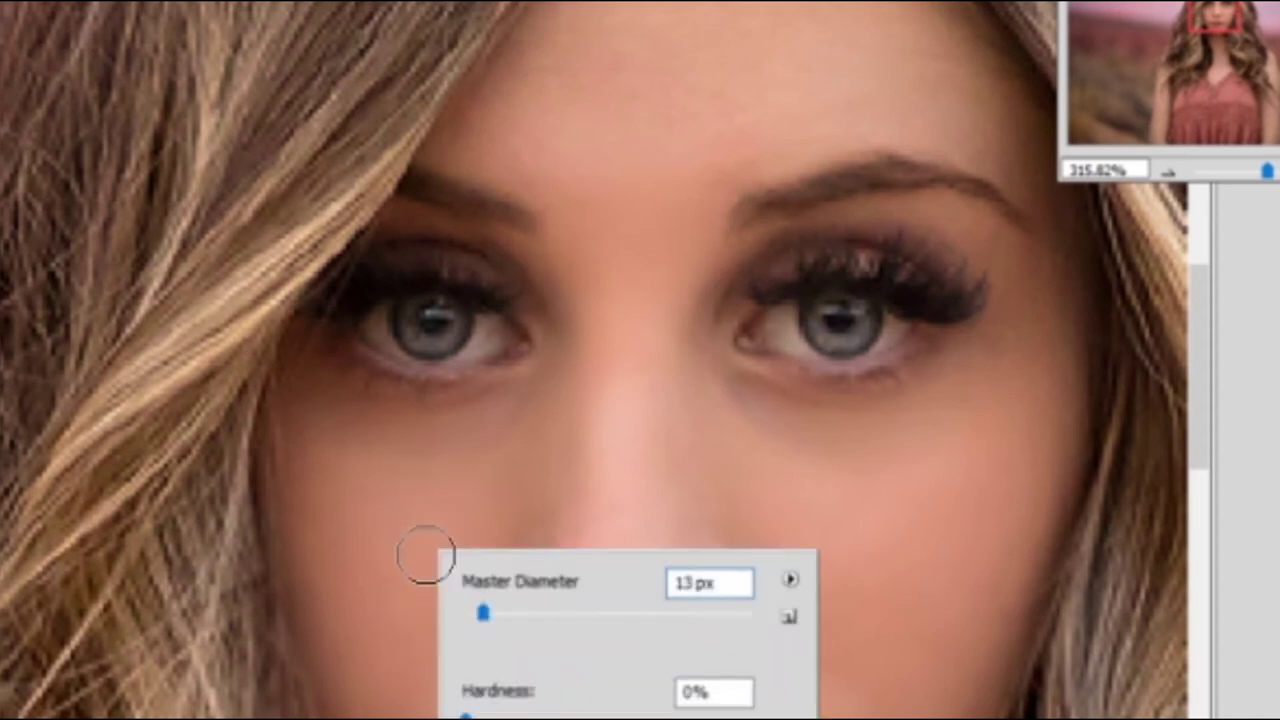
drag(574, 620, 594, 614)
key(Return)
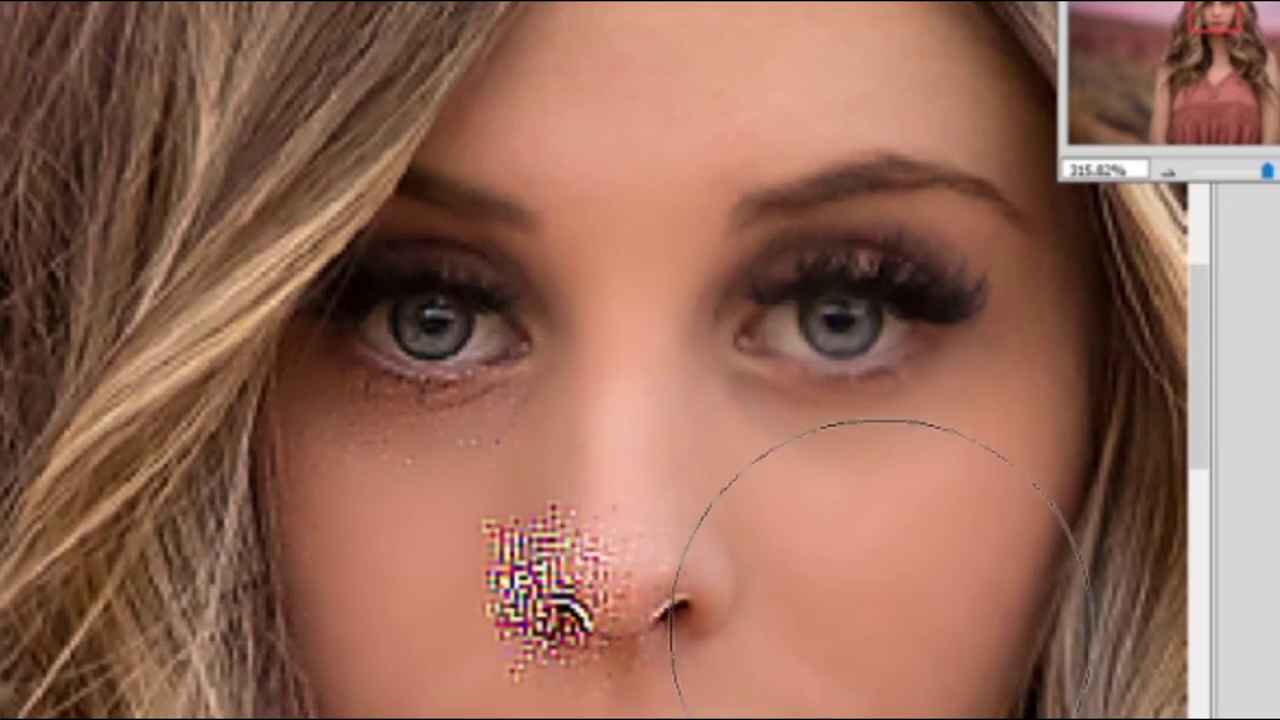
drag(955, 545, 940, 545)
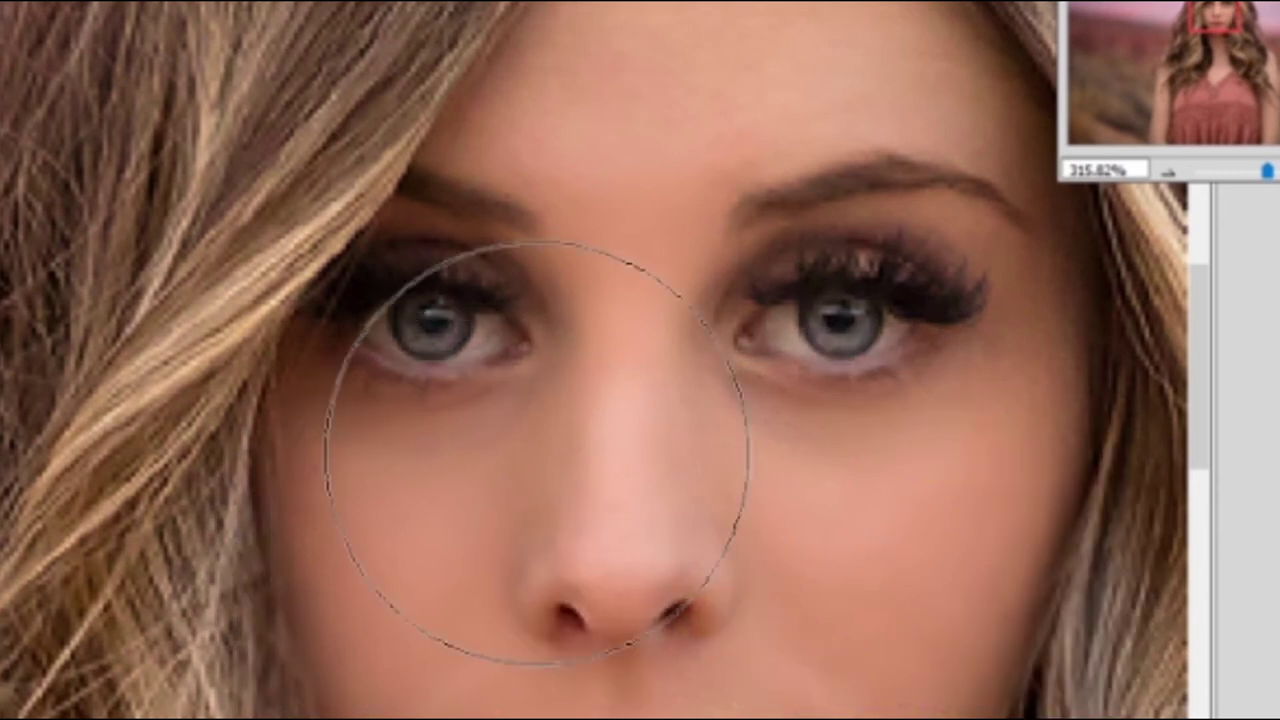
scroll(590, 525, up, 3)
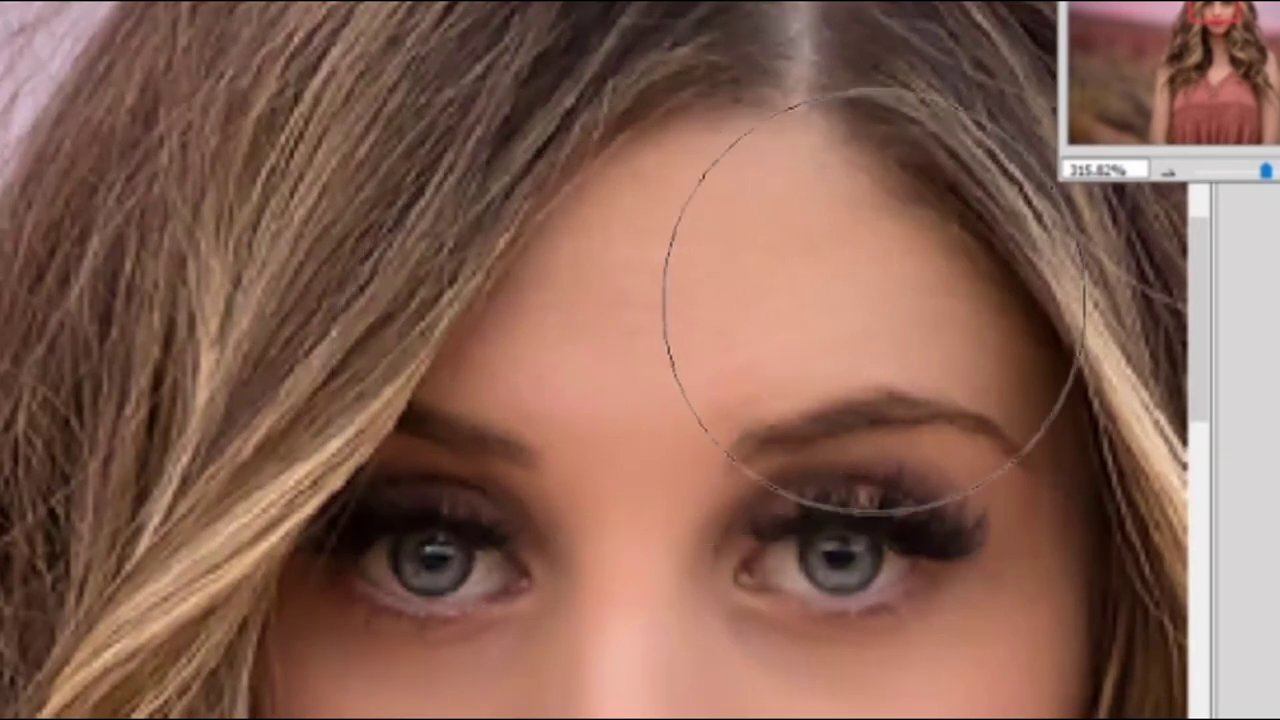
scroll(1014, 628, down, 3)
scroll(1082, 498, down, 2)
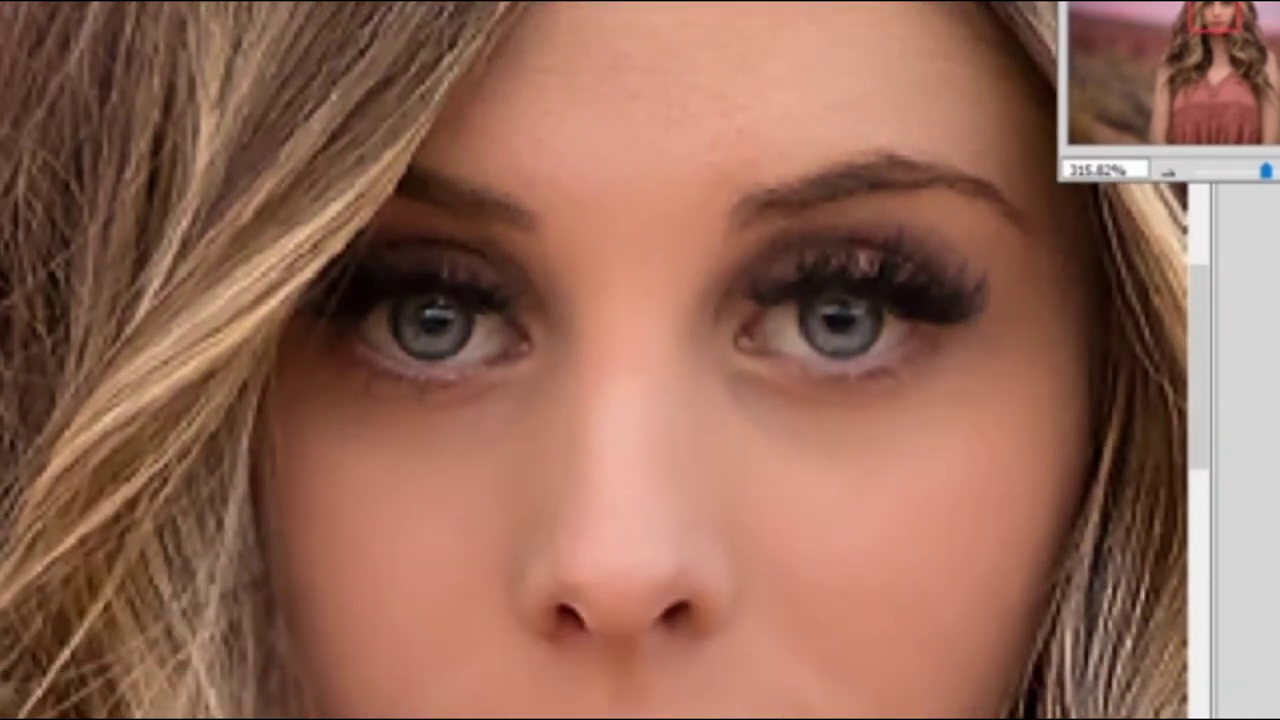
scroll(915, 310, up, 3)
scroll(378, 300, up, 1)
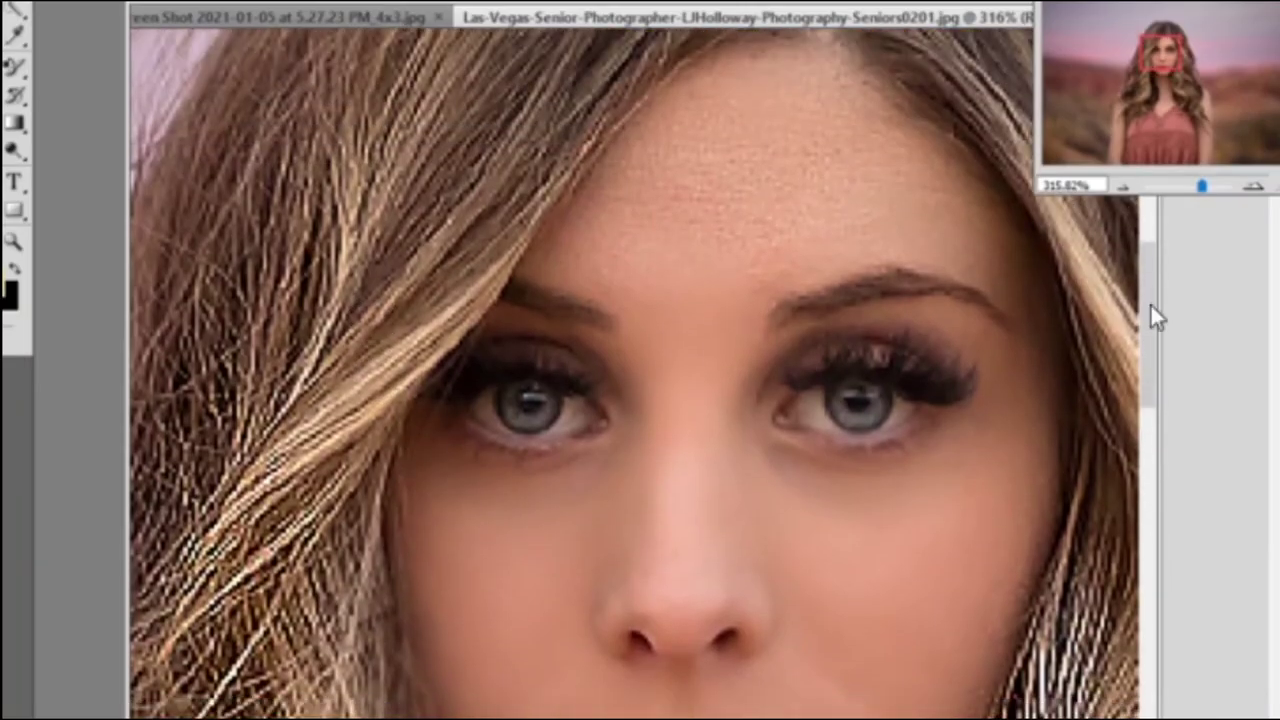
On the dragon tree screenshot, smudge the trunks into swirling streaks across the centre and lower left.
click(323, 16)
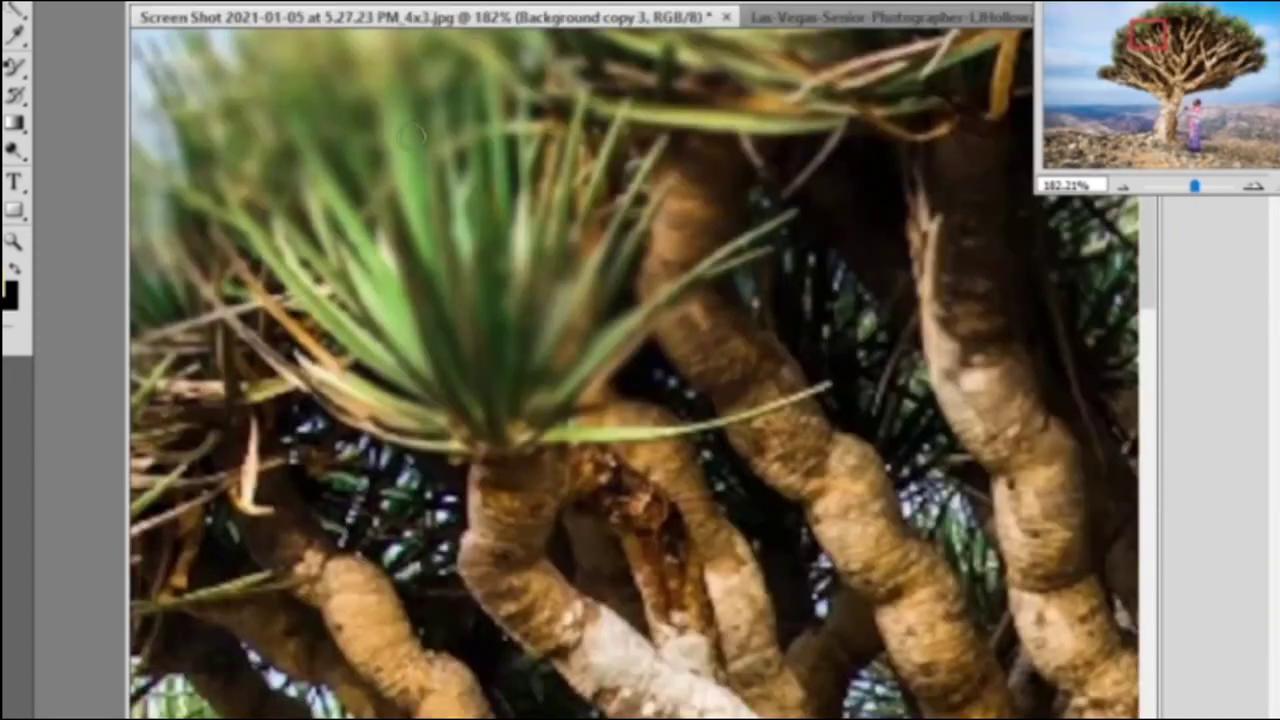
right_click(540, 352)
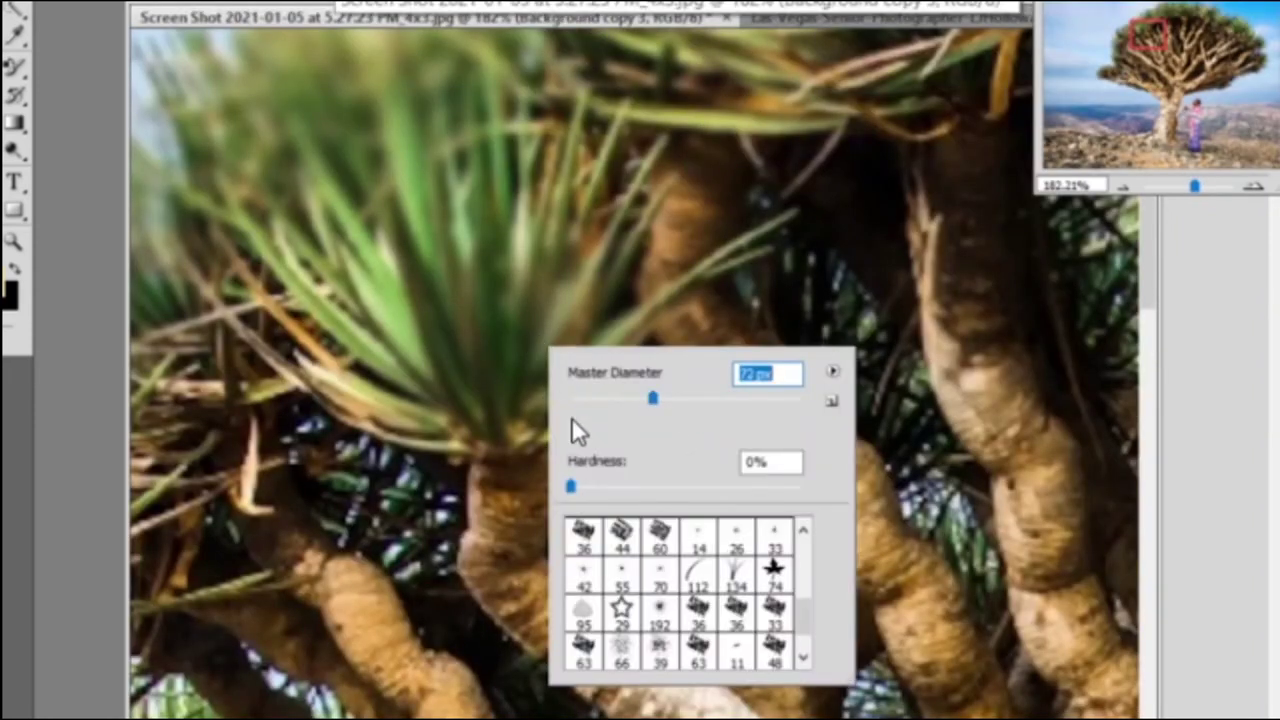
key(Return)
mouse_move(430, 230)
mouse_down()
mouse_move(500, 614)
mouse_move(886, 643)
mouse_move(655, 590)
mouse_up()
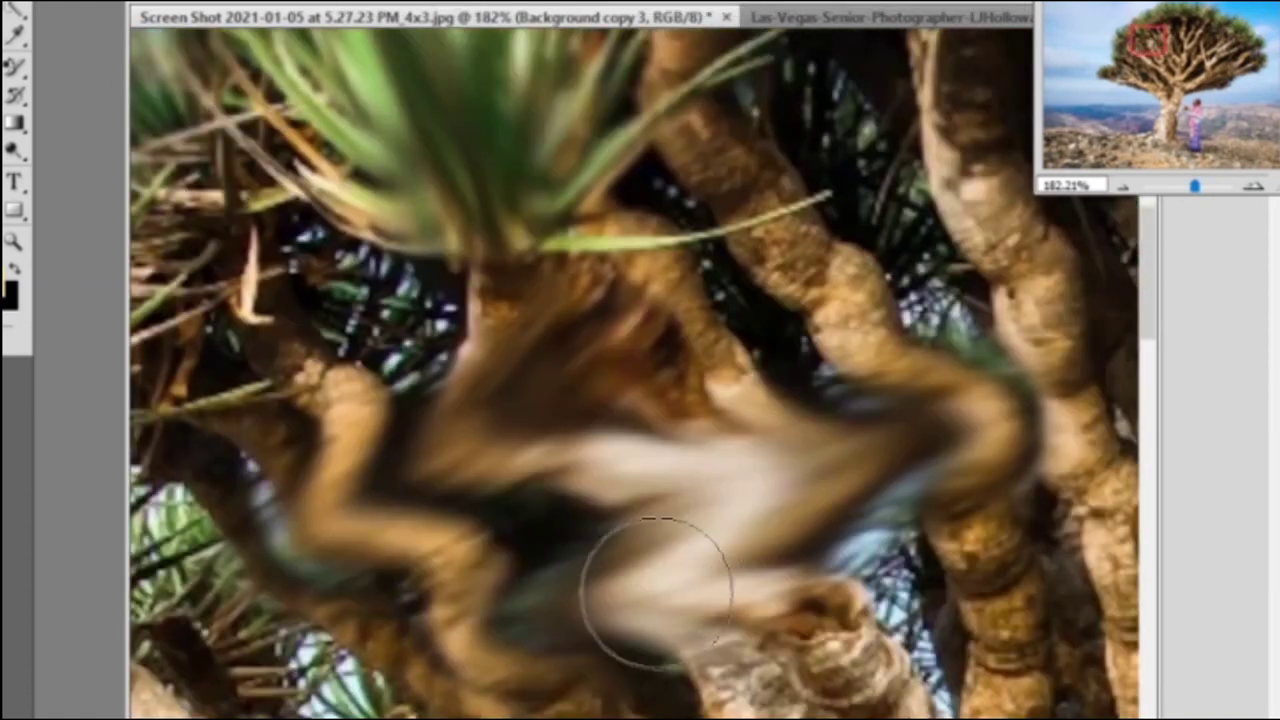
scroll(655, 590, down, 3)
mouse_move(571, 657)
mouse_down()
mouse_move(171, 571)
mouse_move(745, 705)
mouse_up()
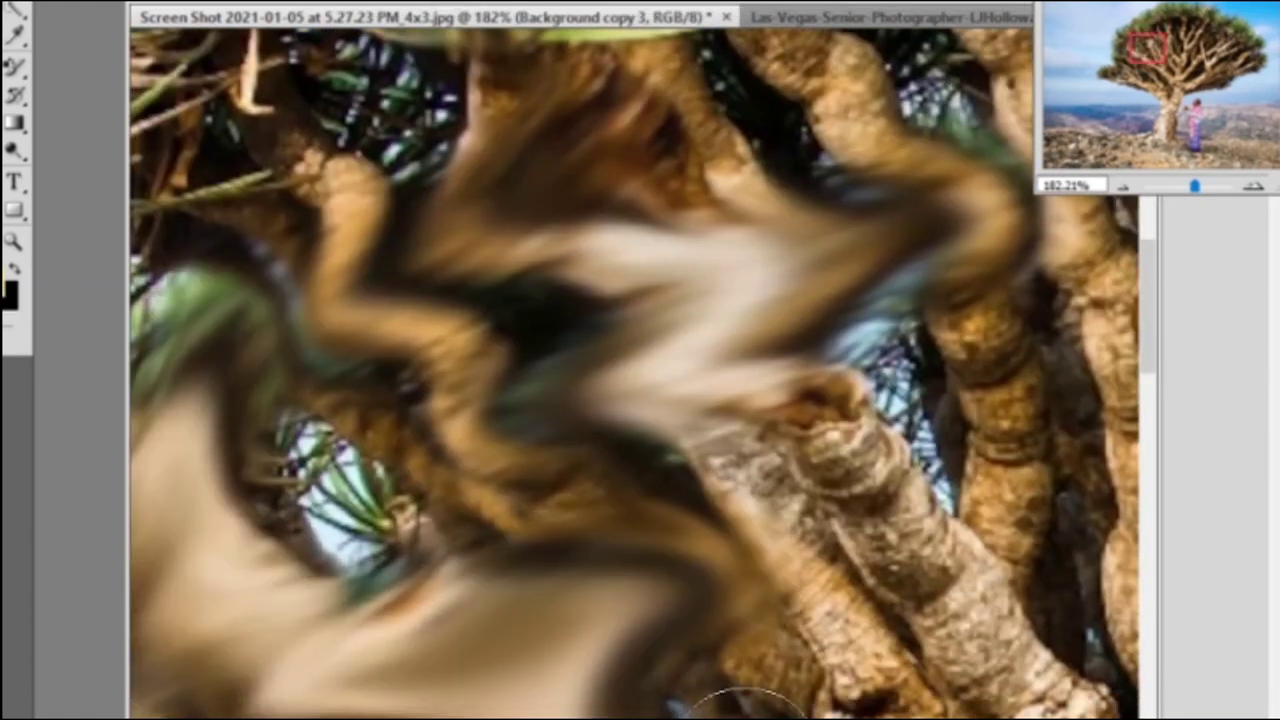
scroll(745, 705, down, 2)
scroll(786, 629, down, 2)
mouse_move(846, 543)
mouse_down()
mouse_move(389, 380)
mouse_move(240, 520)
mouse_up()
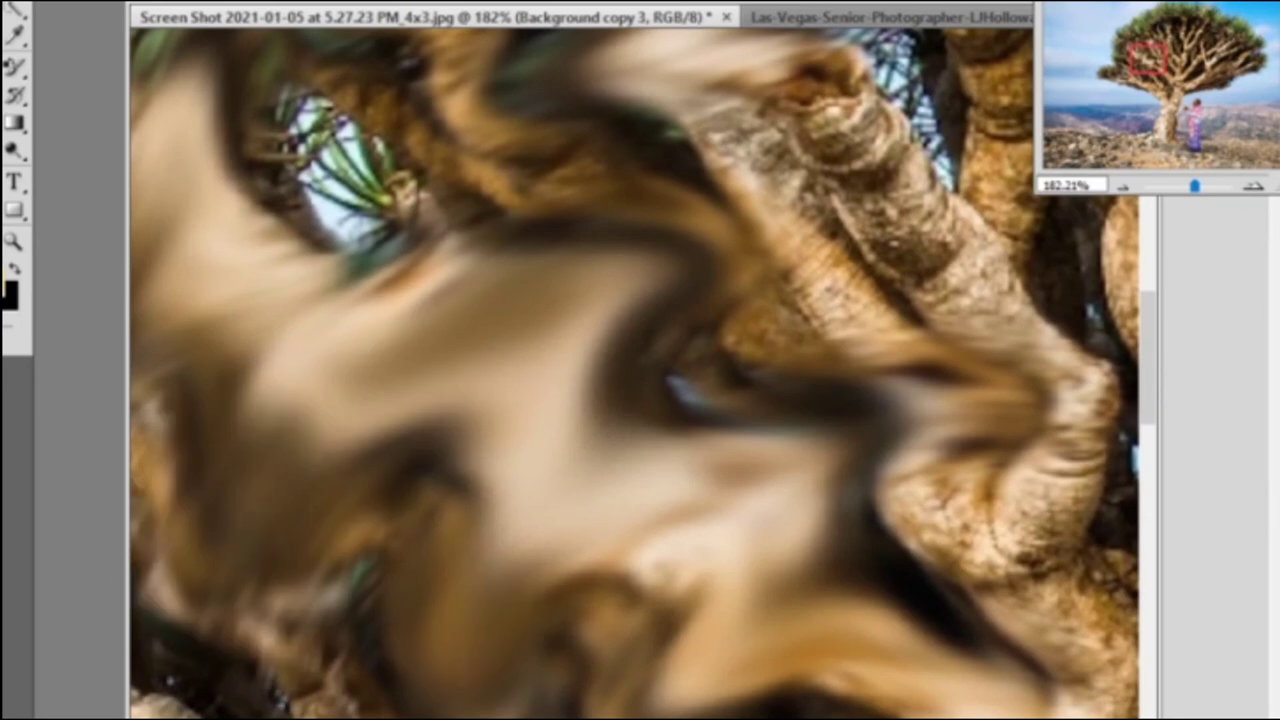
scroll(640, 680, down, 2)
scroll(640, 680, down, 2)
mouse_move(480, 680)
mouse_down()
mouse_move(232, 562)
mouse_move(380, 700)
mouse_up()
mouse_move(600, 705)
mouse_down()
mouse_move(171, 271)
mouse_move(815, 690)
mouse_up()
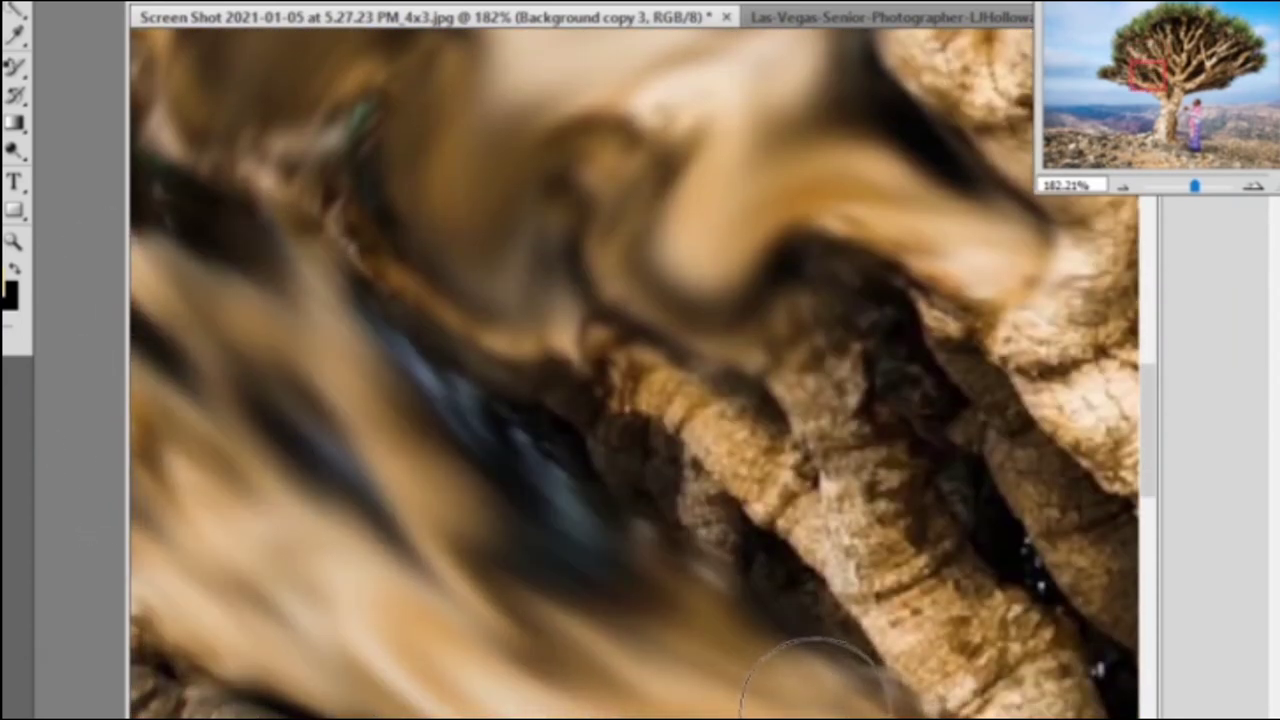
Use the Dodge Tool to lighten the smeared centre and the twigs on the left.
right_click(23, 192)
click(95, 192)
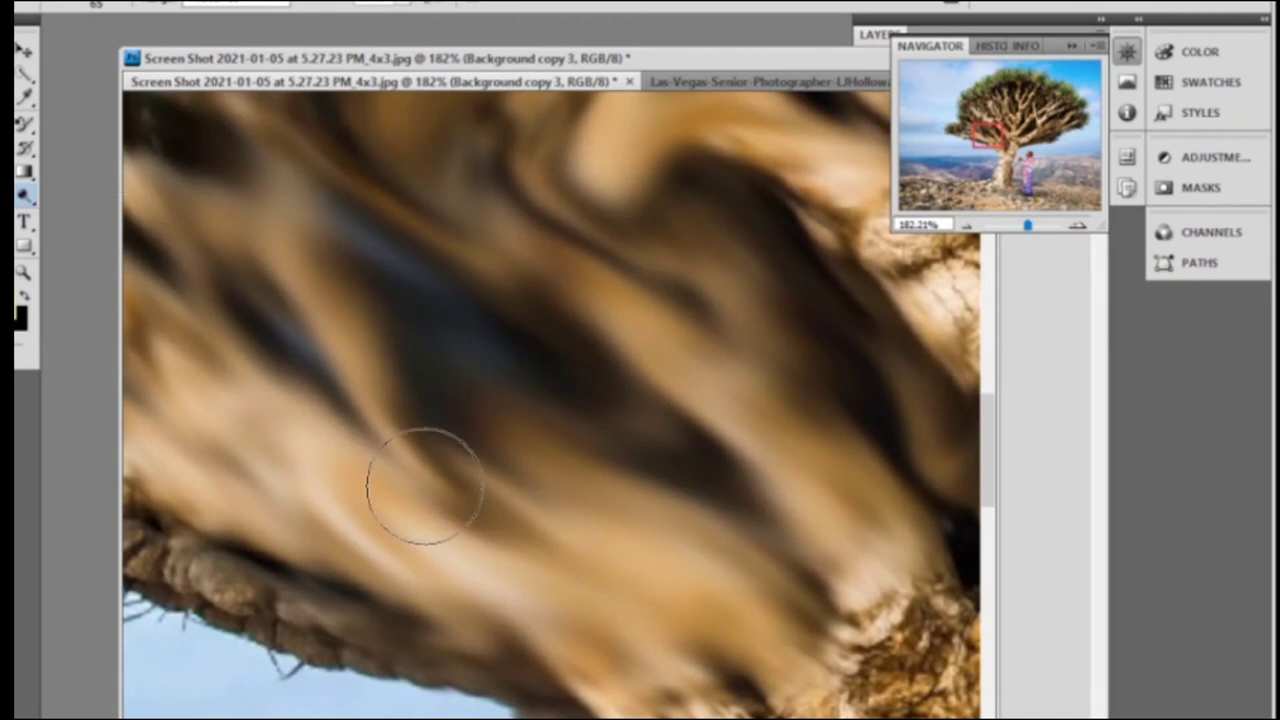
mouse_move(425, 485)
mouse_down()
mouse_move(511, 406)
mouse_move(223, 149)
mouse_move(586, 446)
mouse_move(687, 440)
mouse_move(337, 343)
mouse_move(457, 531)
mouse_move(249, 474)
mouse_move(288, 420)
mouse_up()
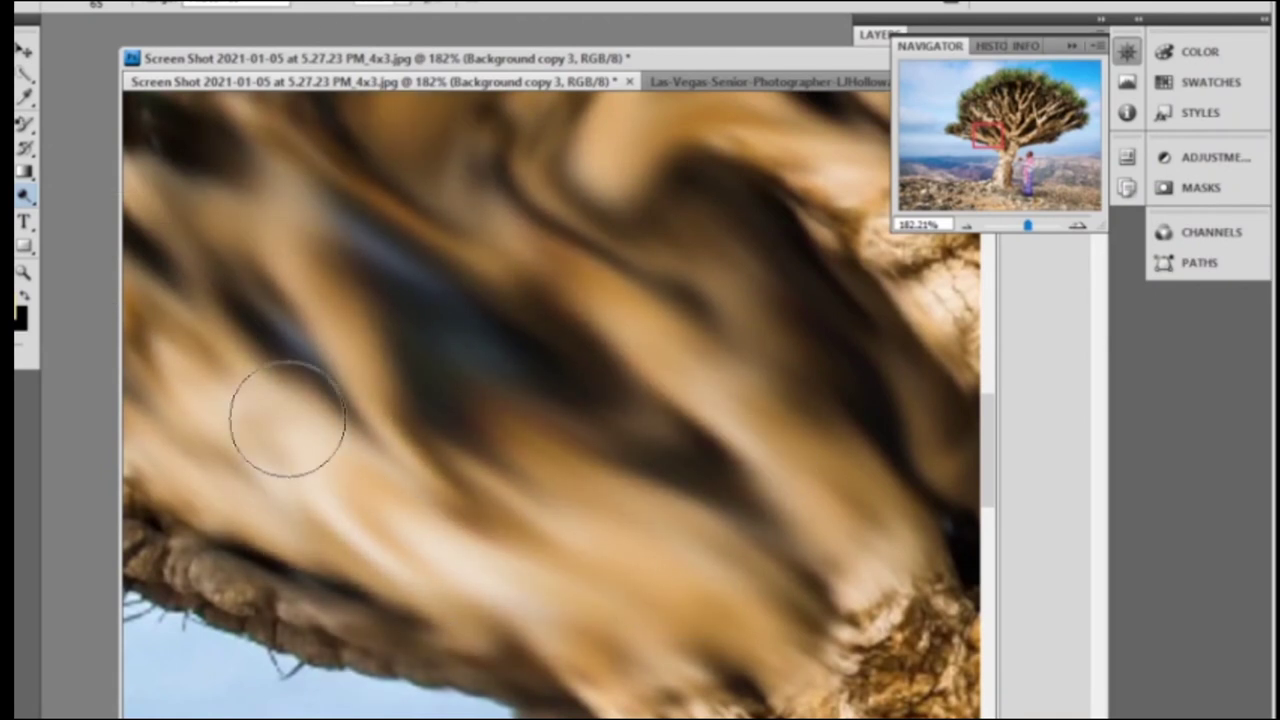
scroll(571, 429, up, 2)
scroll(557, 423, up, 2)
scroll(543, 423, up, 2)
scroll(530, 413, up, 2)
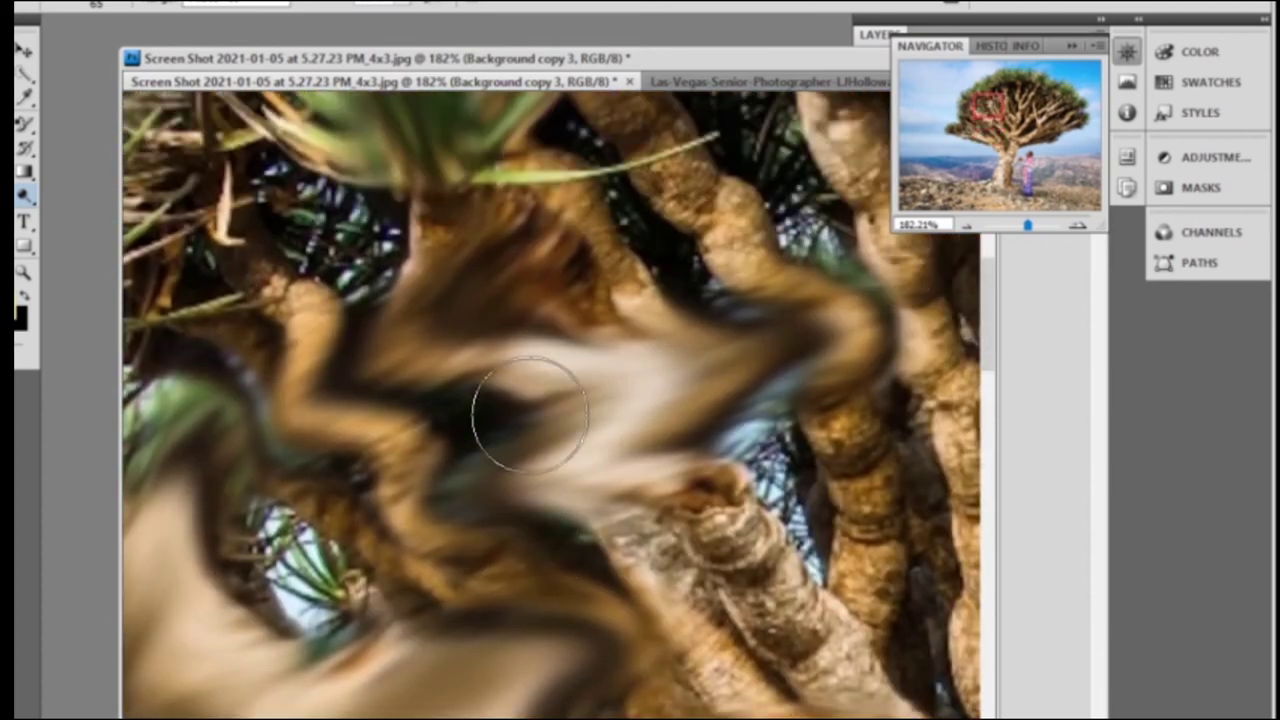
scroll(530, 413, up, 2)
scroll(500, 423, up, 2)
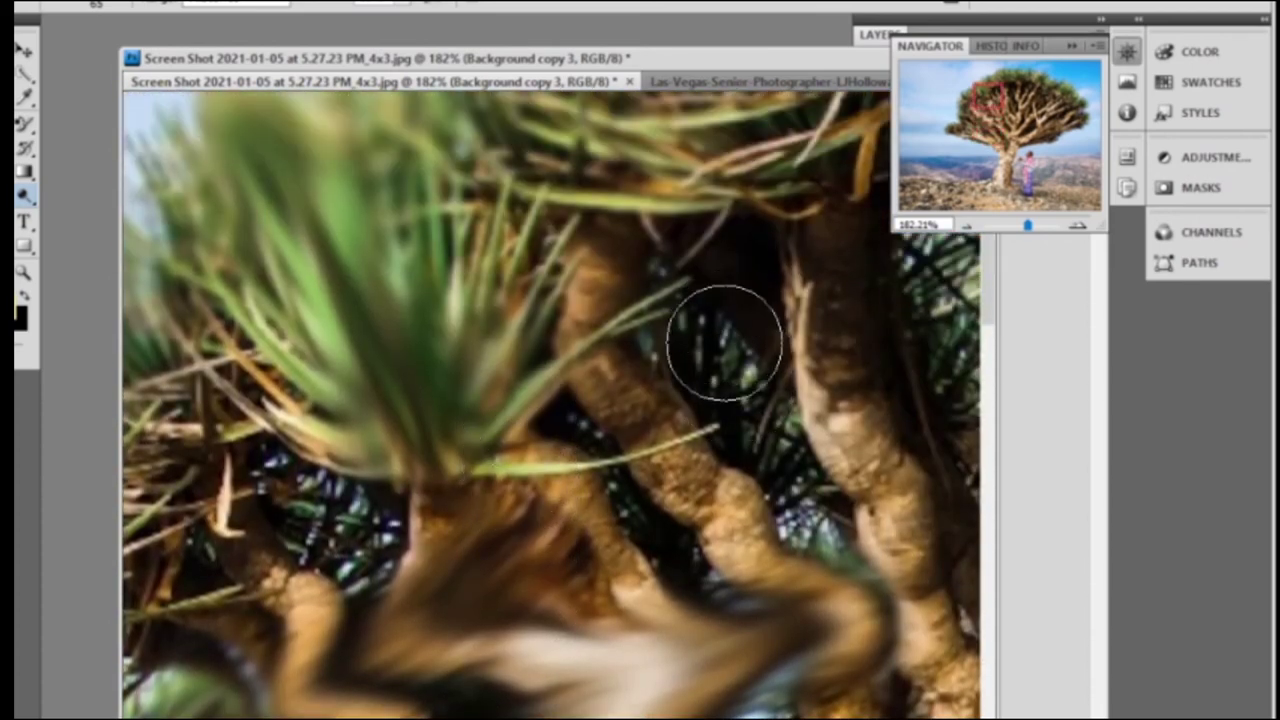
drag(185, 510, 200, 425)
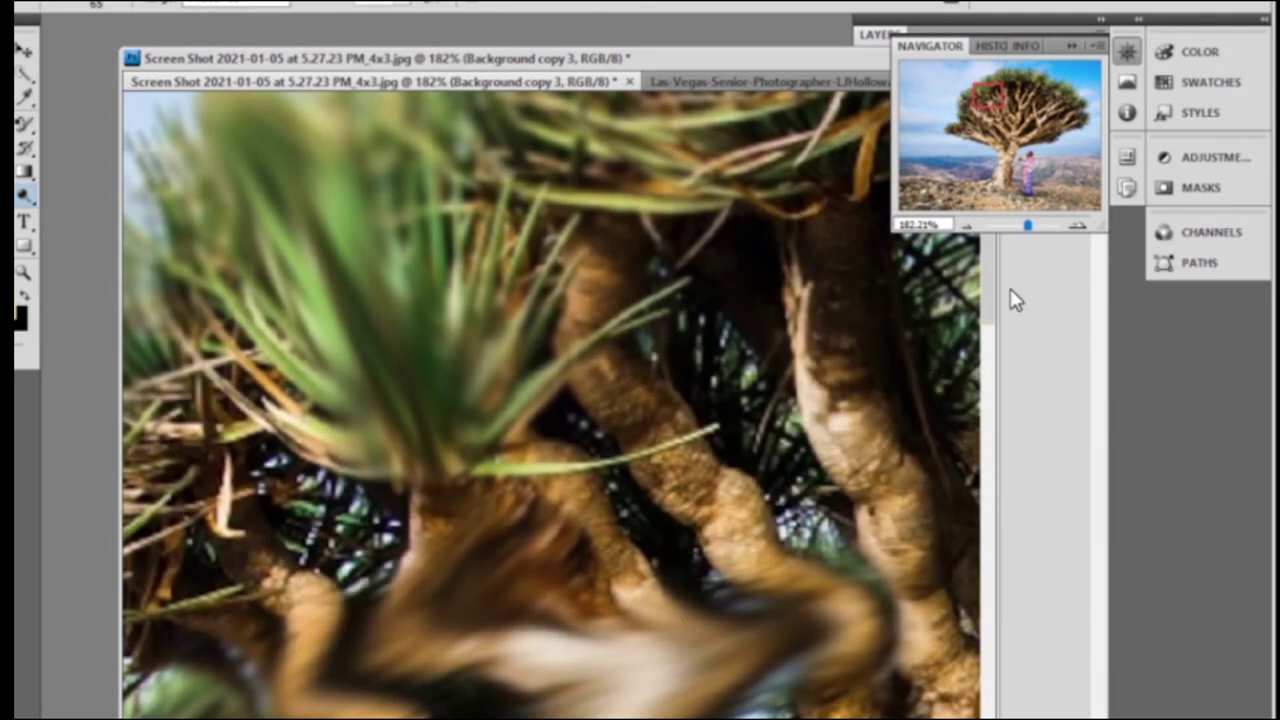
click(405, 6)
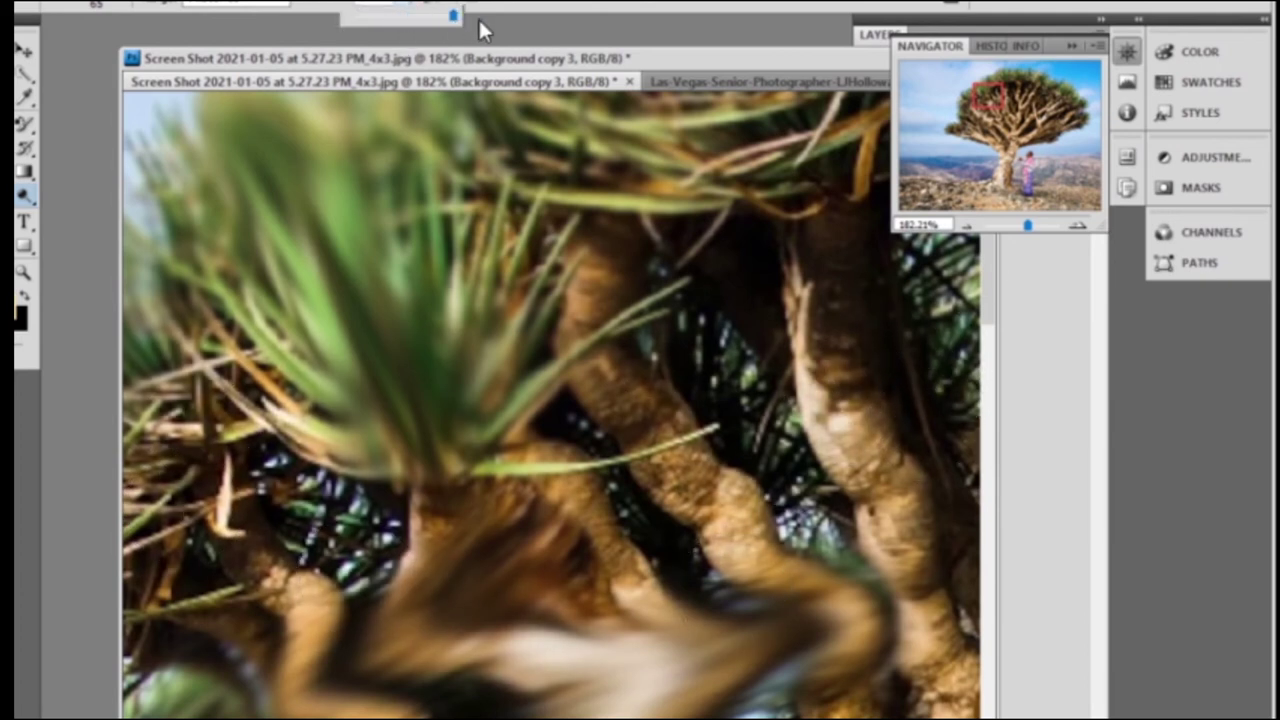
click(730, 400)
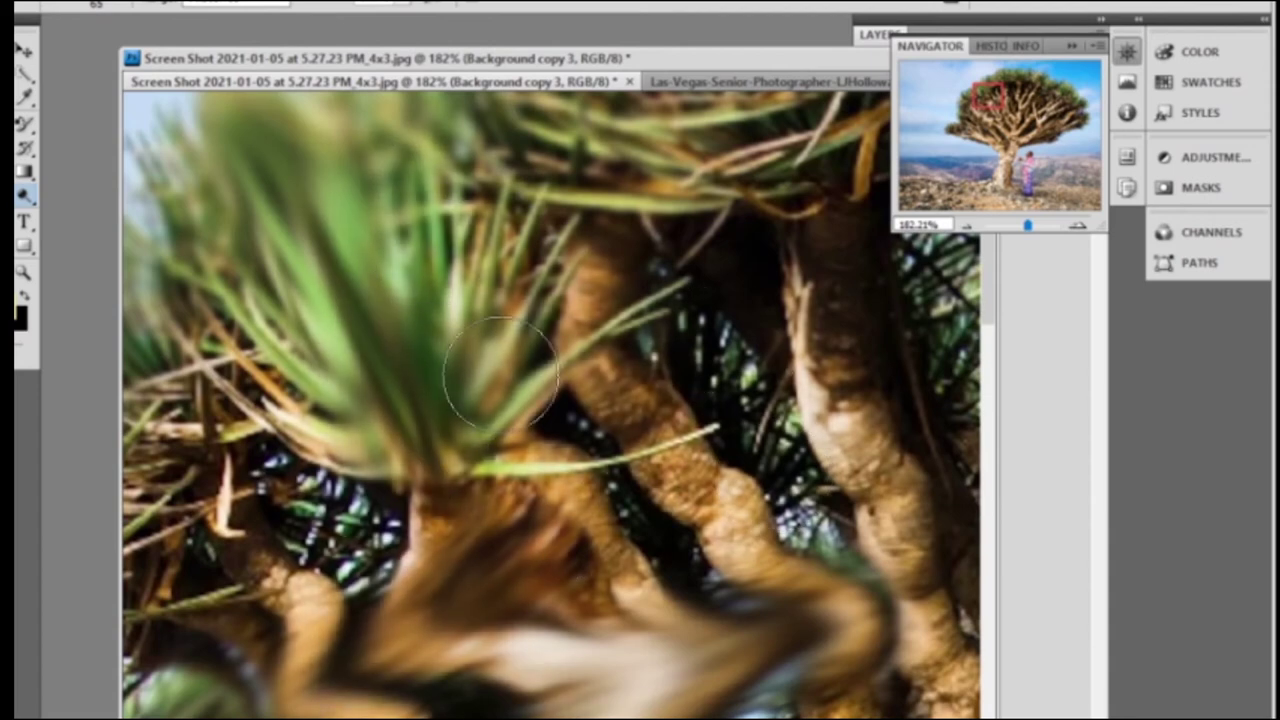
scroll(500, 370, up, 3)
Enlarge the toning brush to about 226 px and bring the tree crown and trunks into view.
scroll(500, 370, up, 3)
right_click(600, 390)
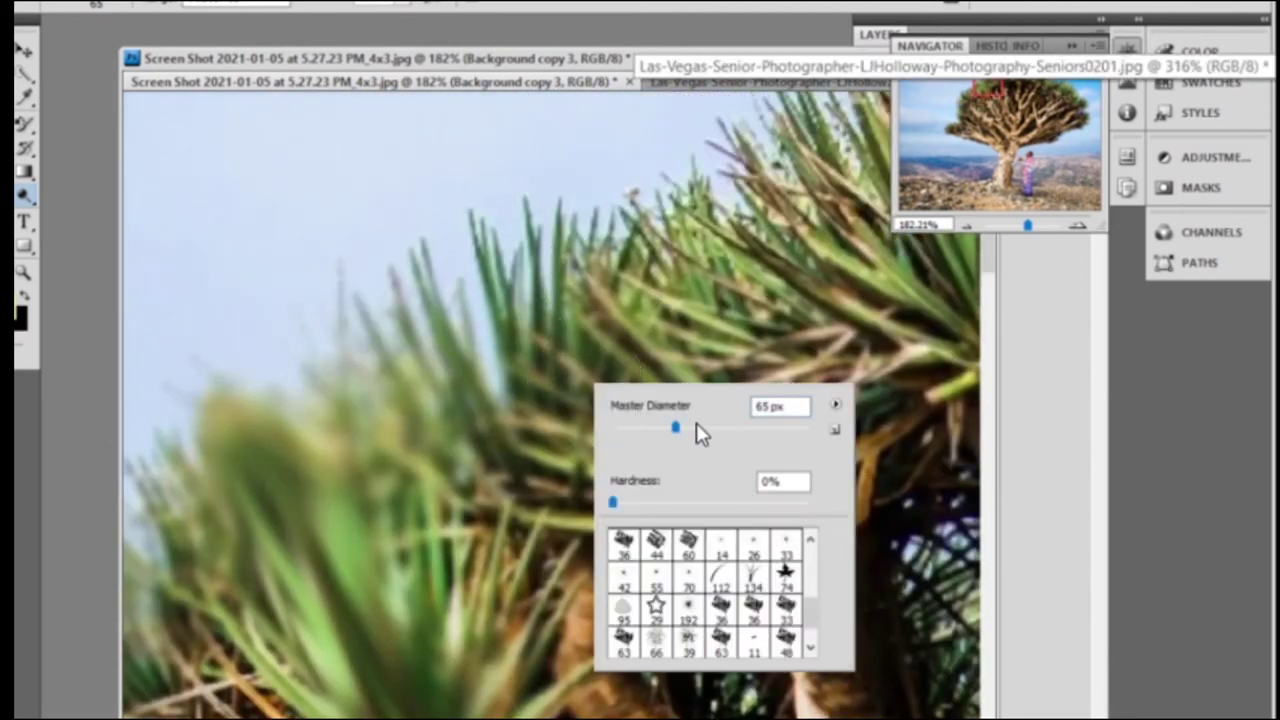
drag(700, 428, 760, 428)
key(Return)
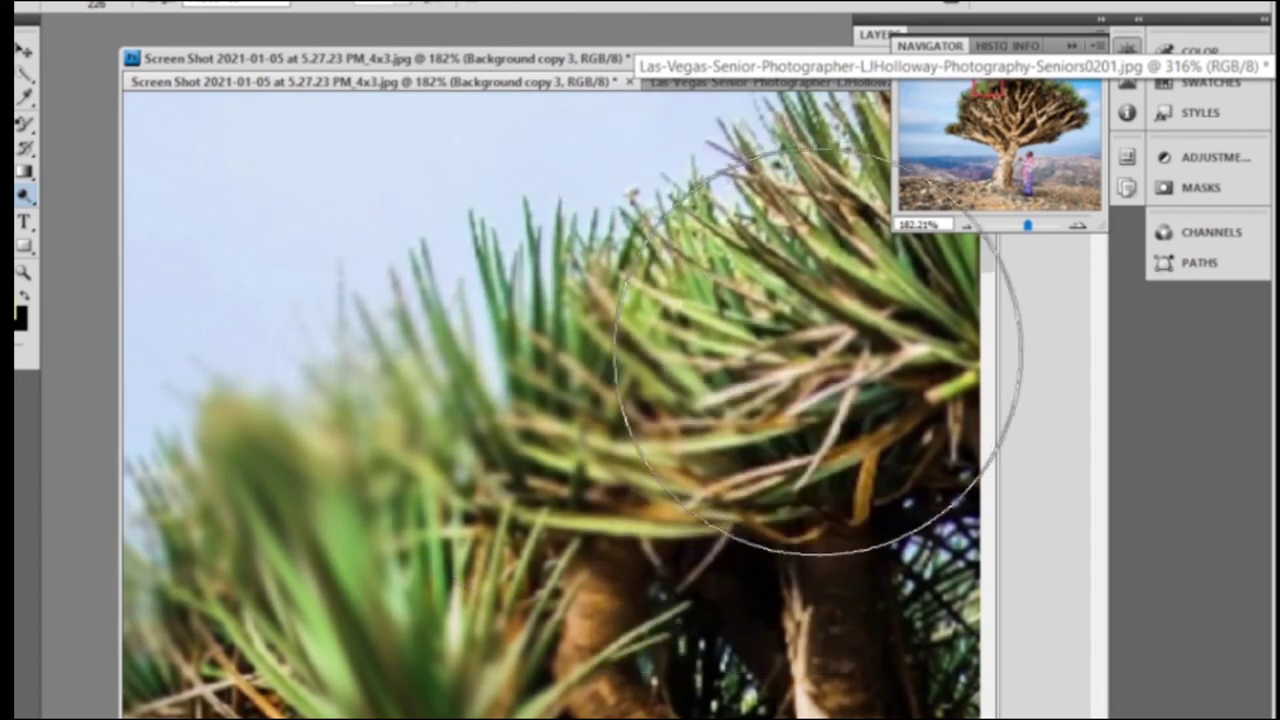
mouse_move(990, 92)
mouse_down()
mouse_move(1018, 80)
mouse_move(1017, 103)
mouse_move(1003, 86)
mouse_move(1018, 88)
mouse_up()
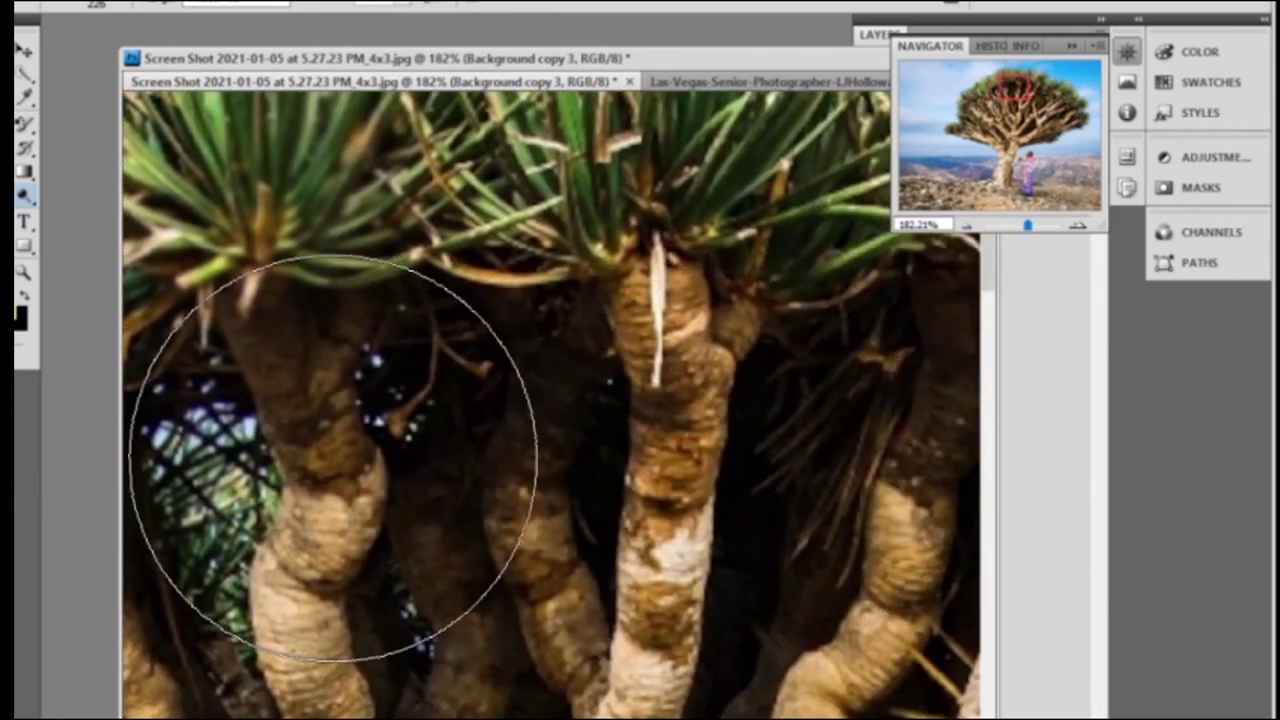
Switch from the Dodge Tool to the Burn Tool in the toning flyout.
scroll(600, 440, down, 5)
right_click(24, 193)
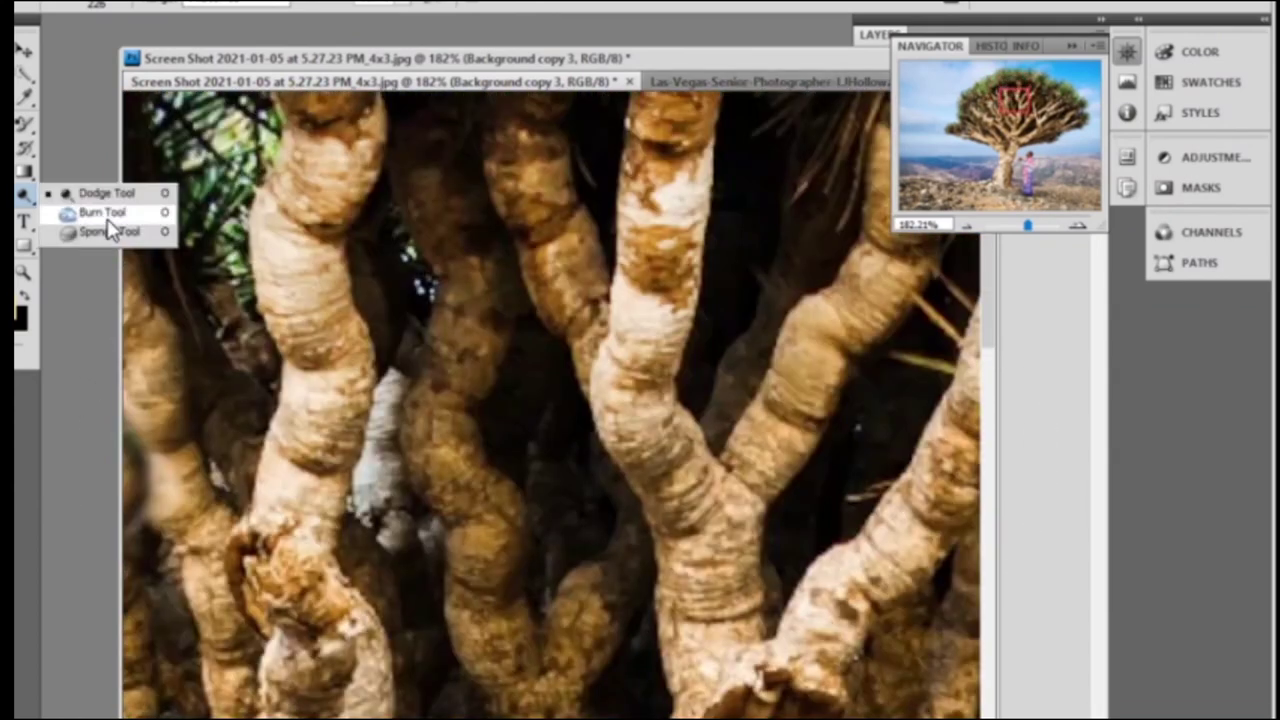
click(106, 218)
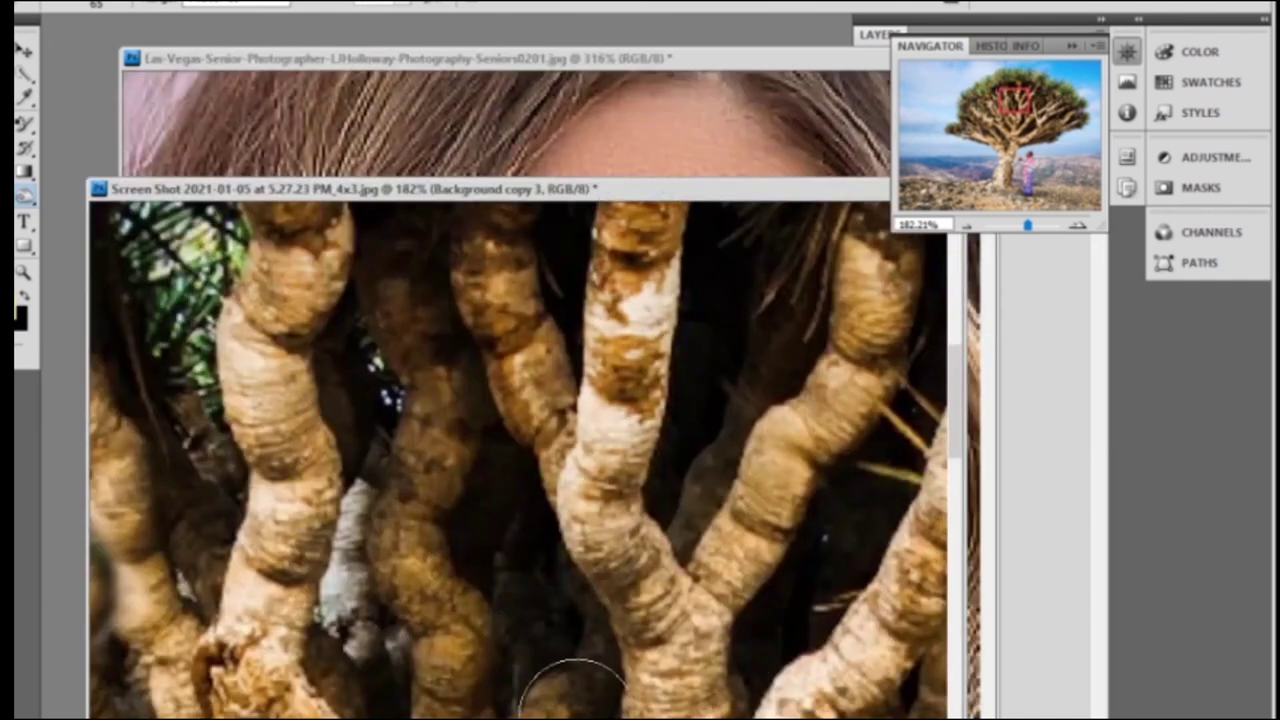
Burn the tree's central trunk bottom to top, then darken the portrait from forehead to nose.
mouse_move(574, 690)
mouse_down()
mouse_move(620, 470)
mouse_move(586, 271)
mouse_up()
drag(780, 192, 559, 436)
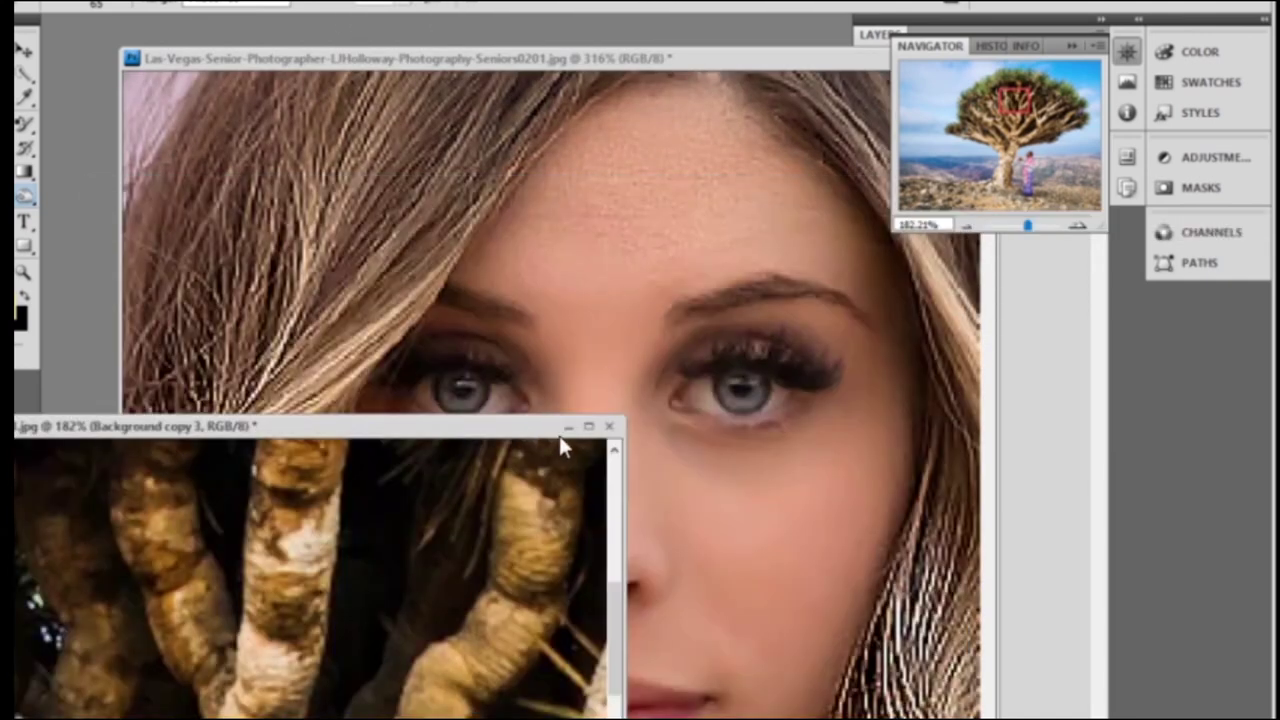
click(567, 427)
mouse_move(605, 200)
mouse_down()
mouse_move(585, 485)
mouse_move(380, 600)
mouse_move(700, 514)
mouse_move(820, 640)
mouse_move(360, 620)
mouse_up()
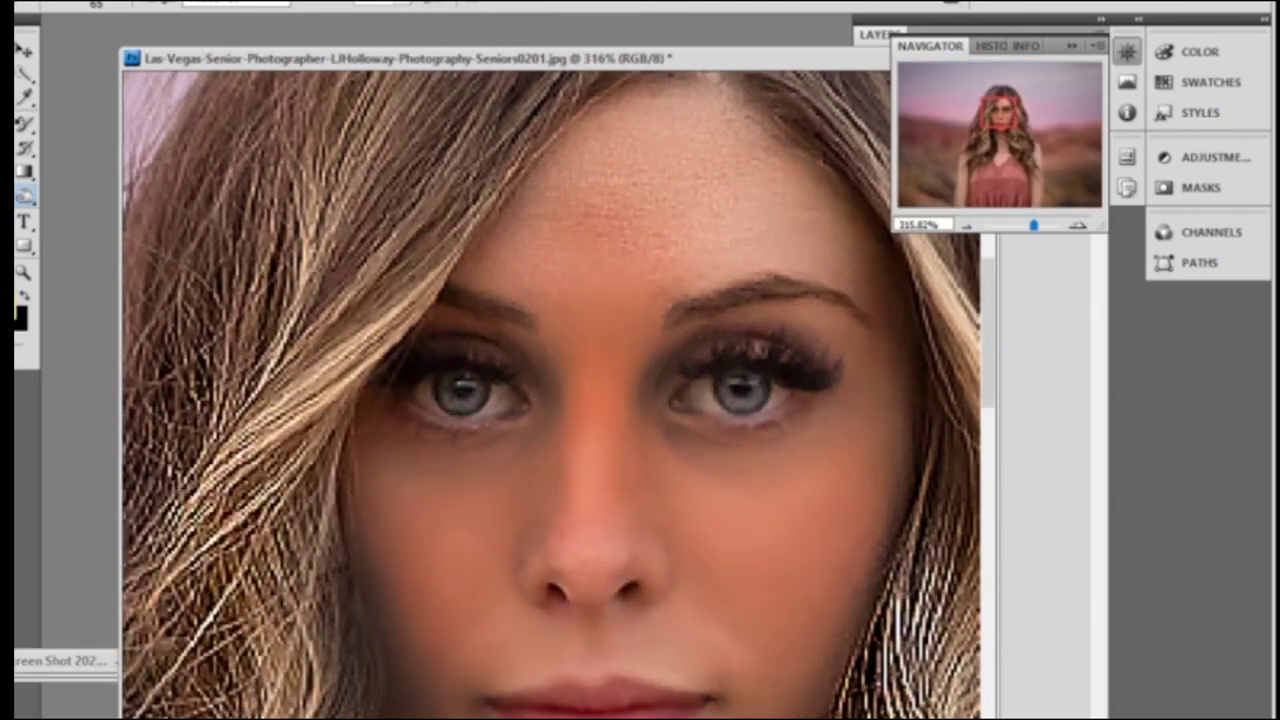
Switch back to Dodge, lighten parts of the portrait's face, and restore the tree window.
right_click(30, 197)
click(80, 189)
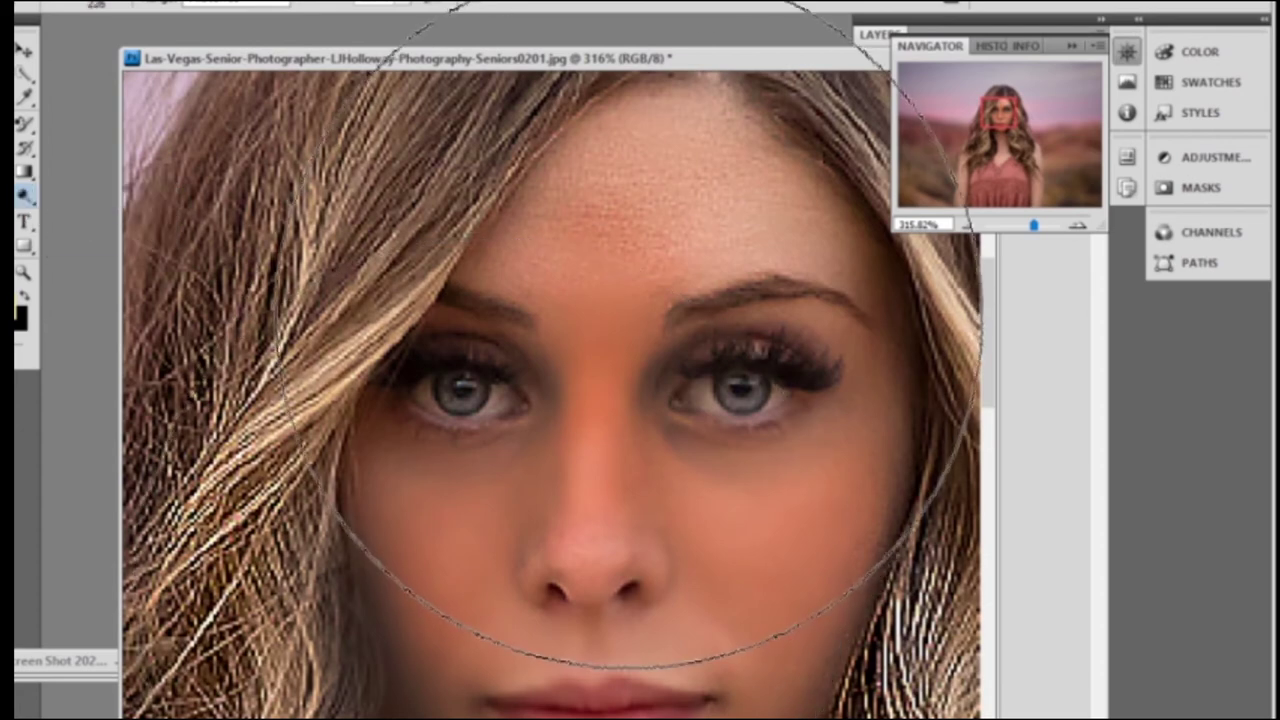
mouse_move(630, 330)
mouse_down()
mouse_move(842, 555)
mouse_move(615, 225)
mouse_move(380, 430)
mouse_up()
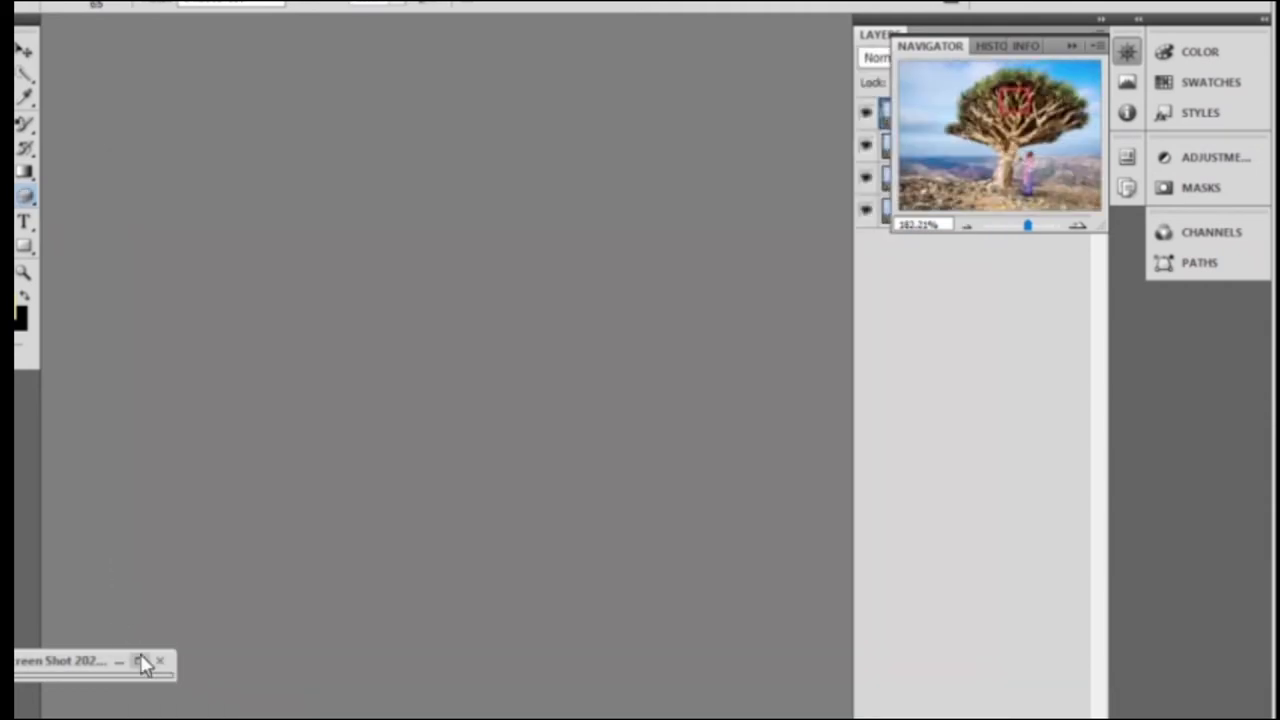
click(143, 661)
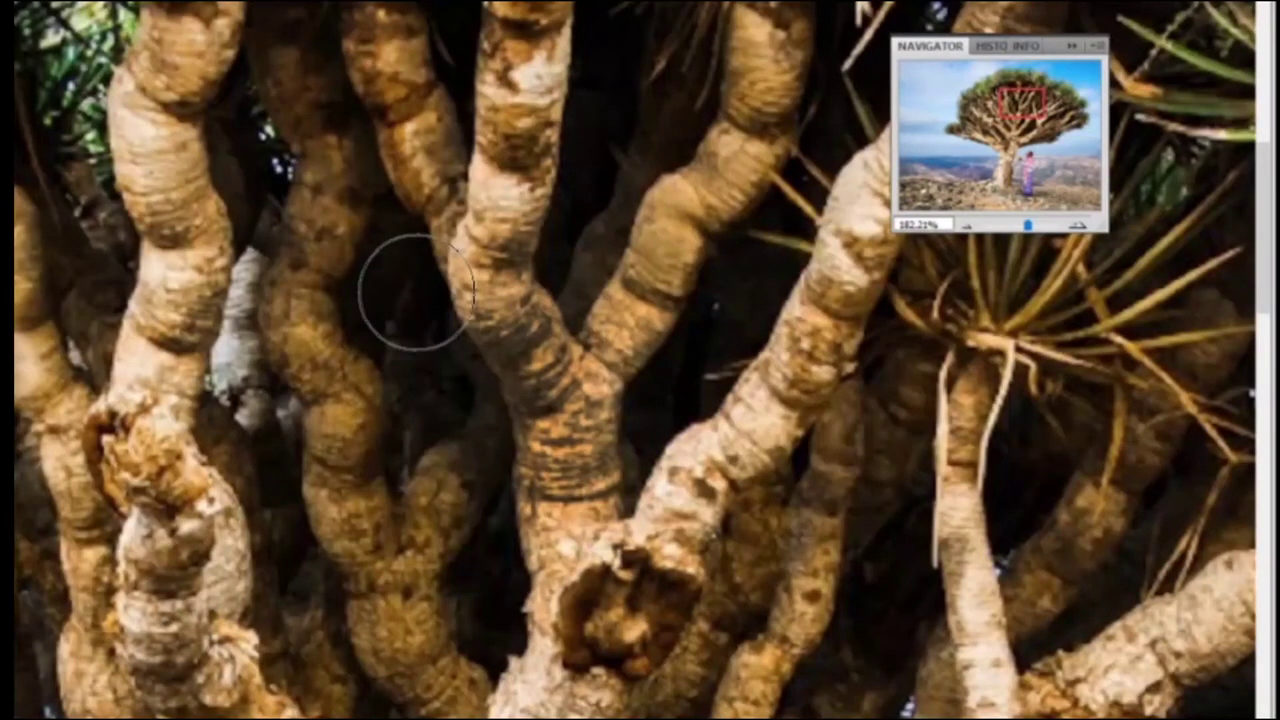
Set the brush to 129 px with 0% hardness and return to Standard Screen Mode.
right_click(416, 292)
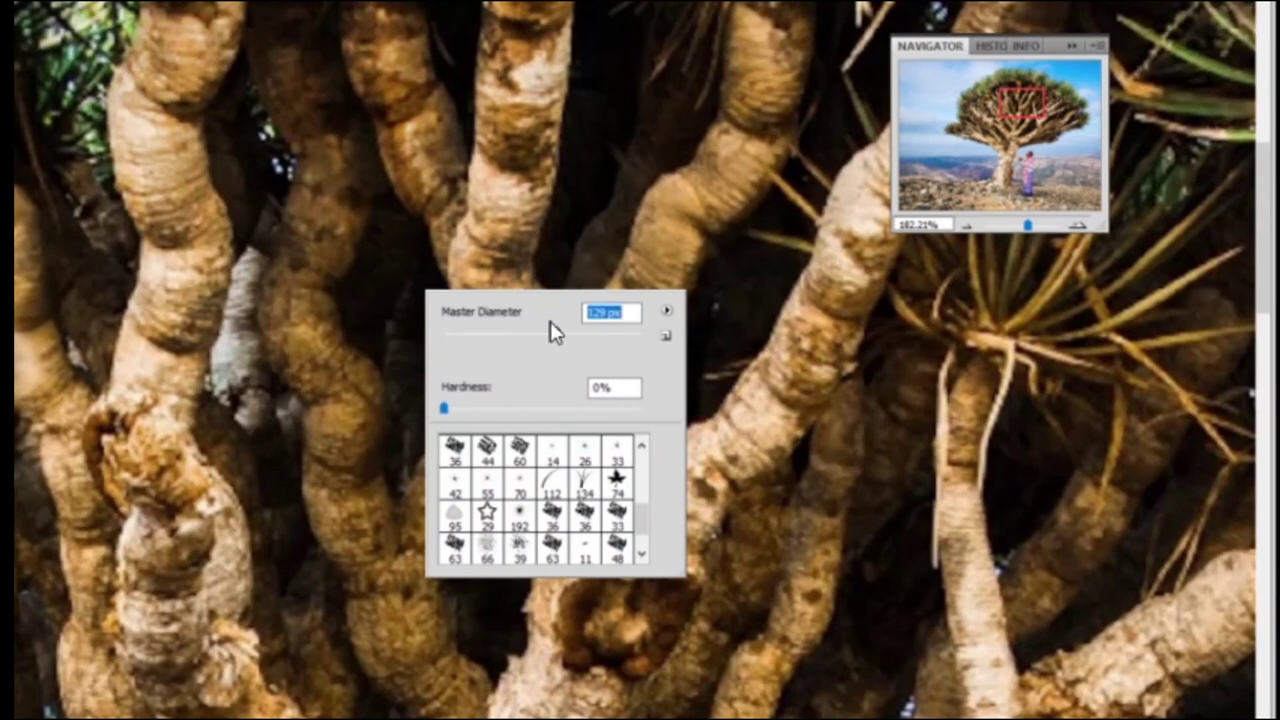
key(Return)
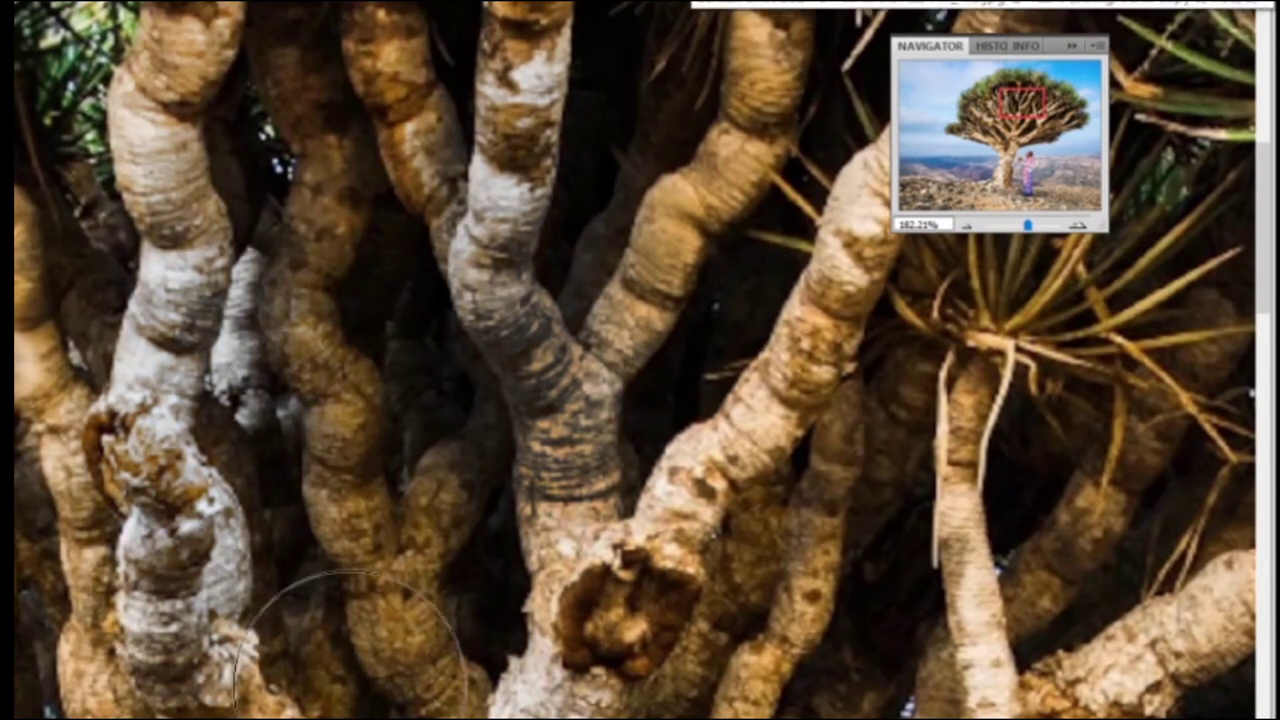
right_click(430, 640)
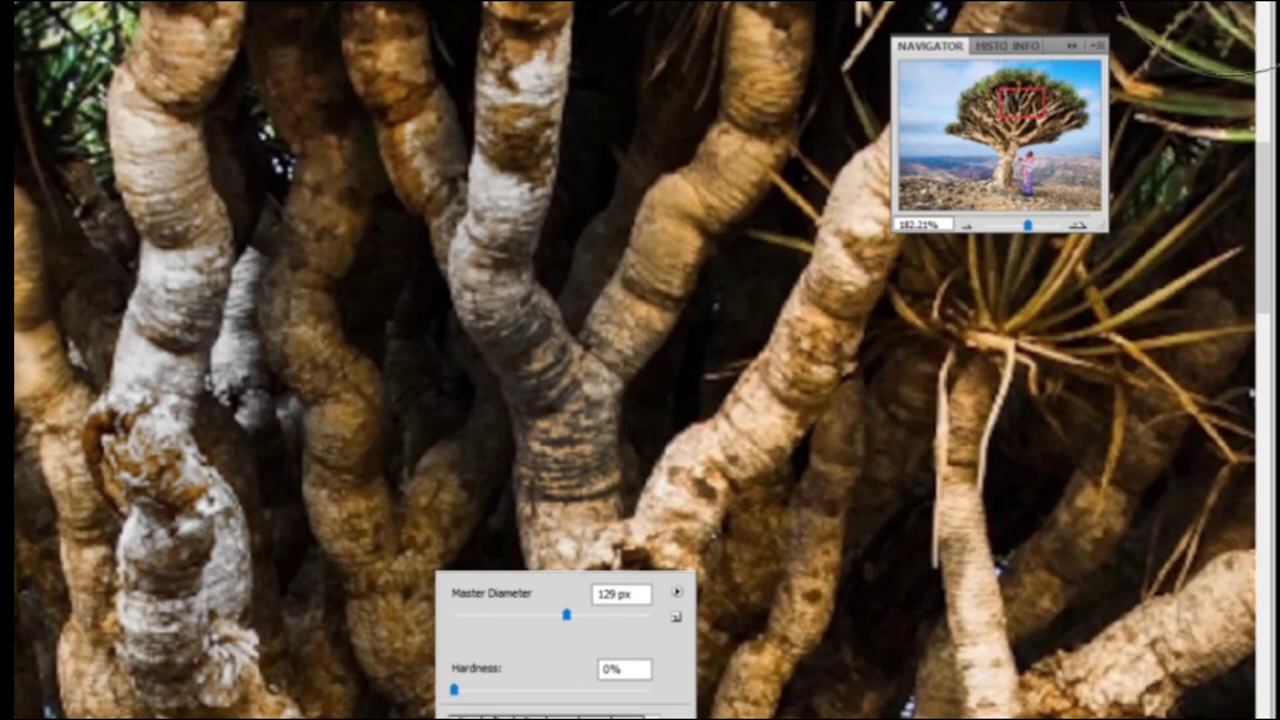
key(Escape)
key(f)
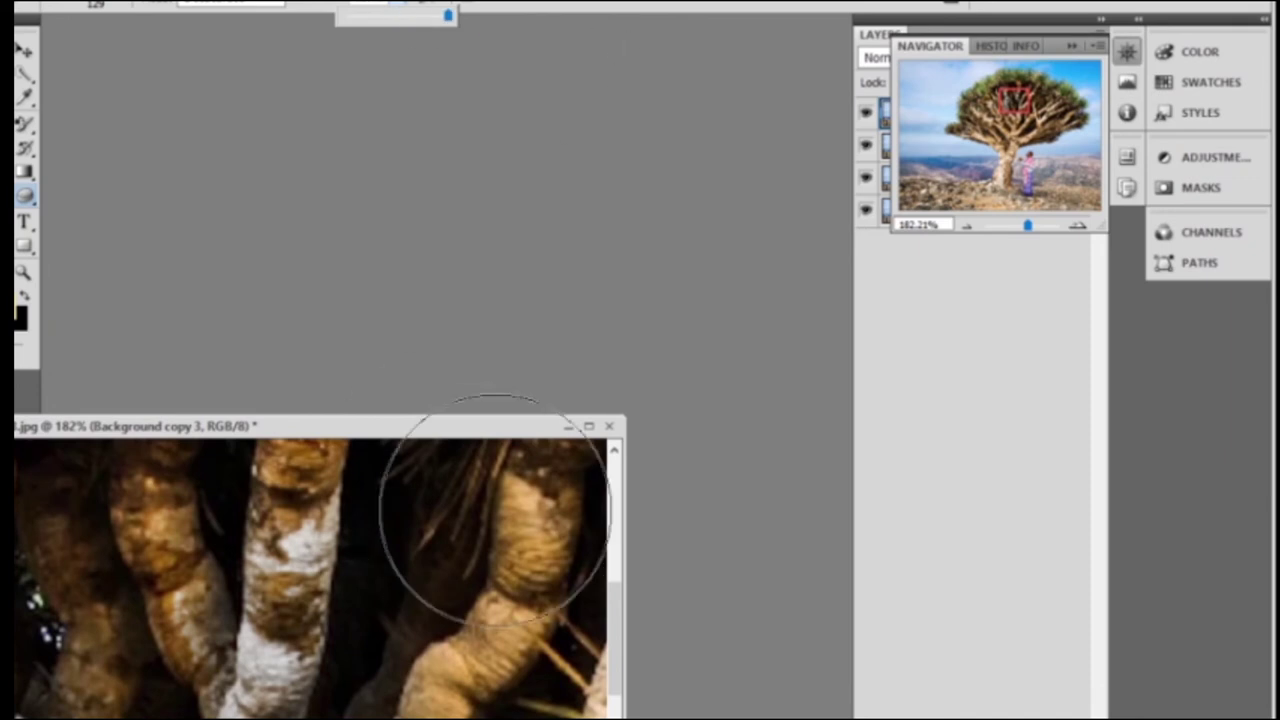
Close the dragon tree photo without saving and open e34a6087.jpg.
click(609, 426)
click(629, 316)
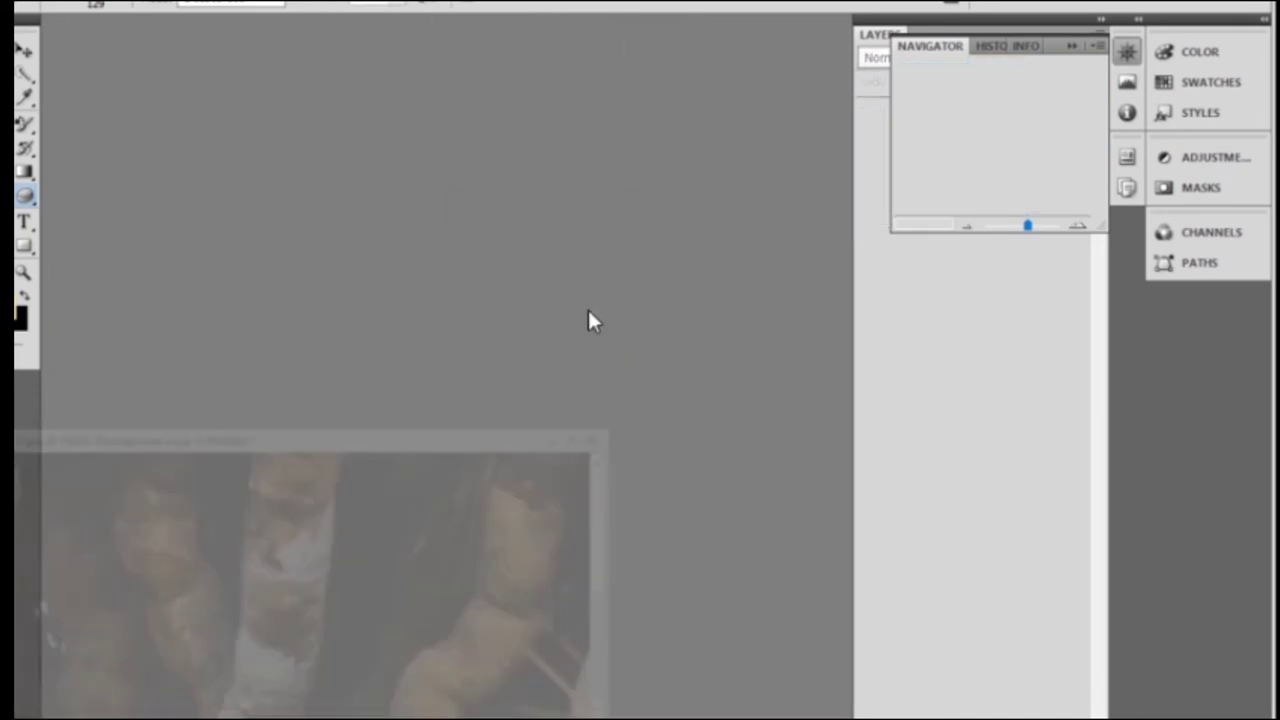
double_click(469, 313)
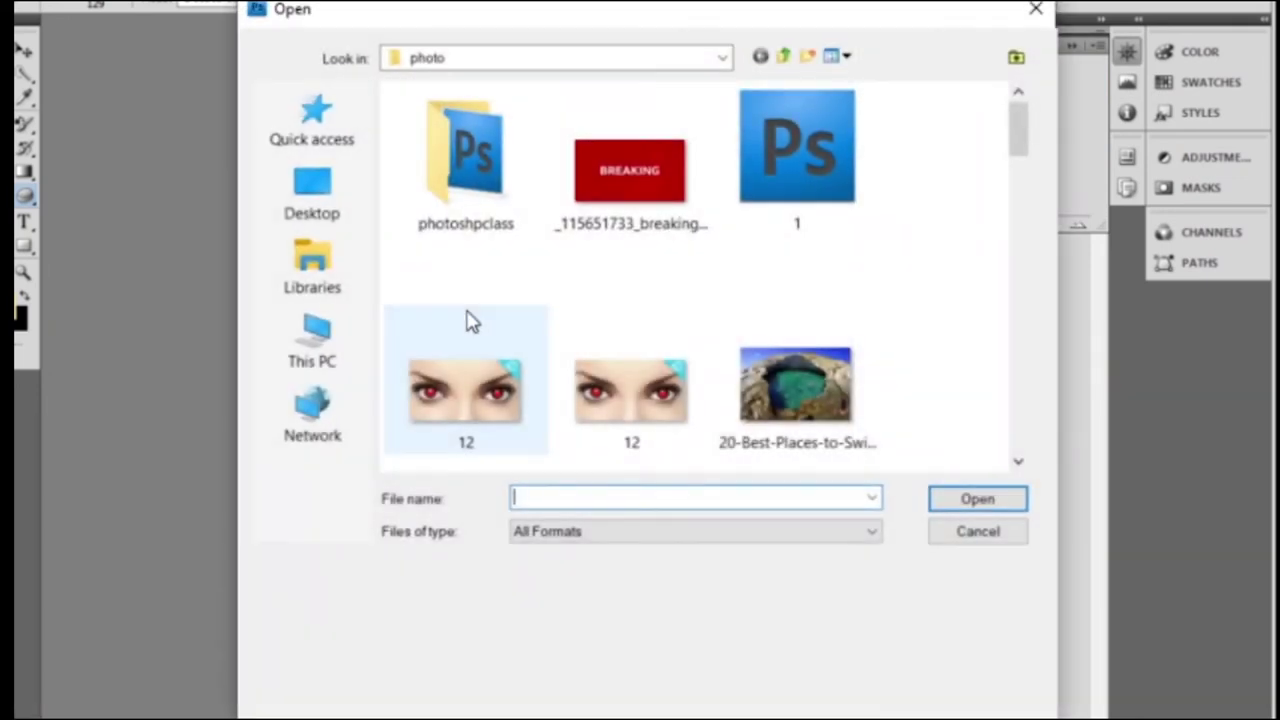
scroll(622, 333, down, 3)
scroll(600, 390, down, 2)
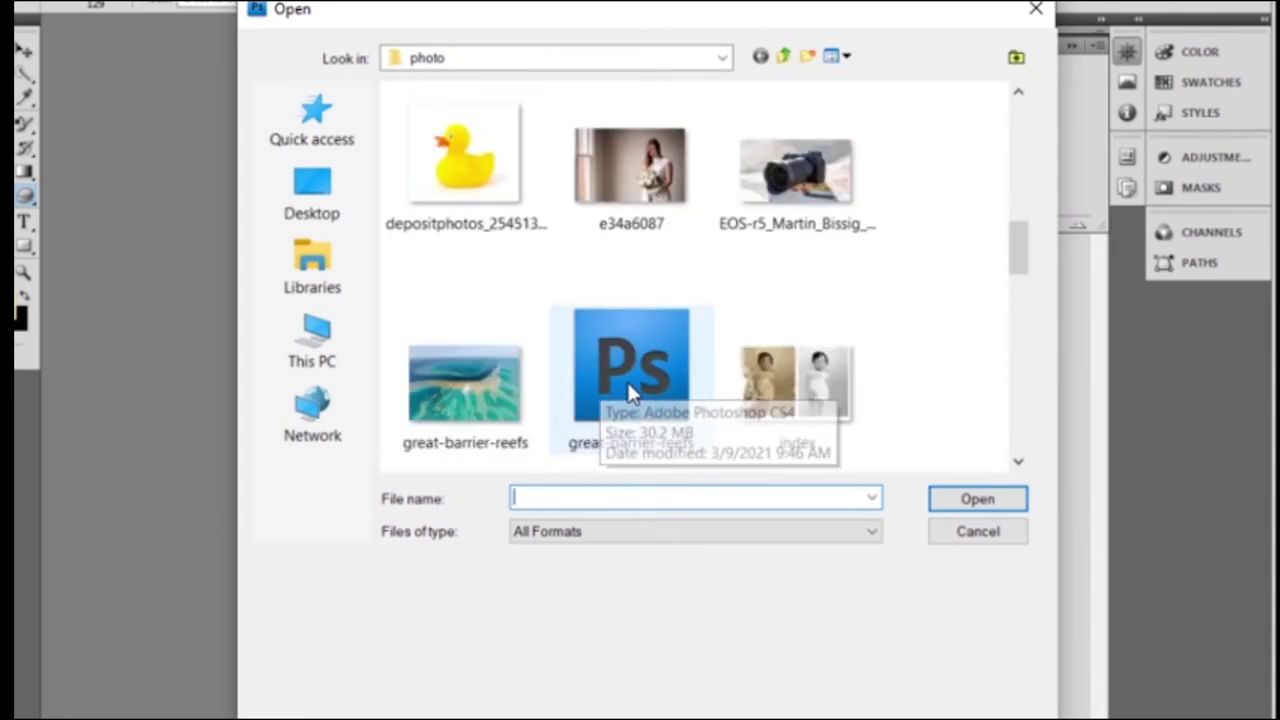
scroll(665, 285, up, 2)
click(640, 372)
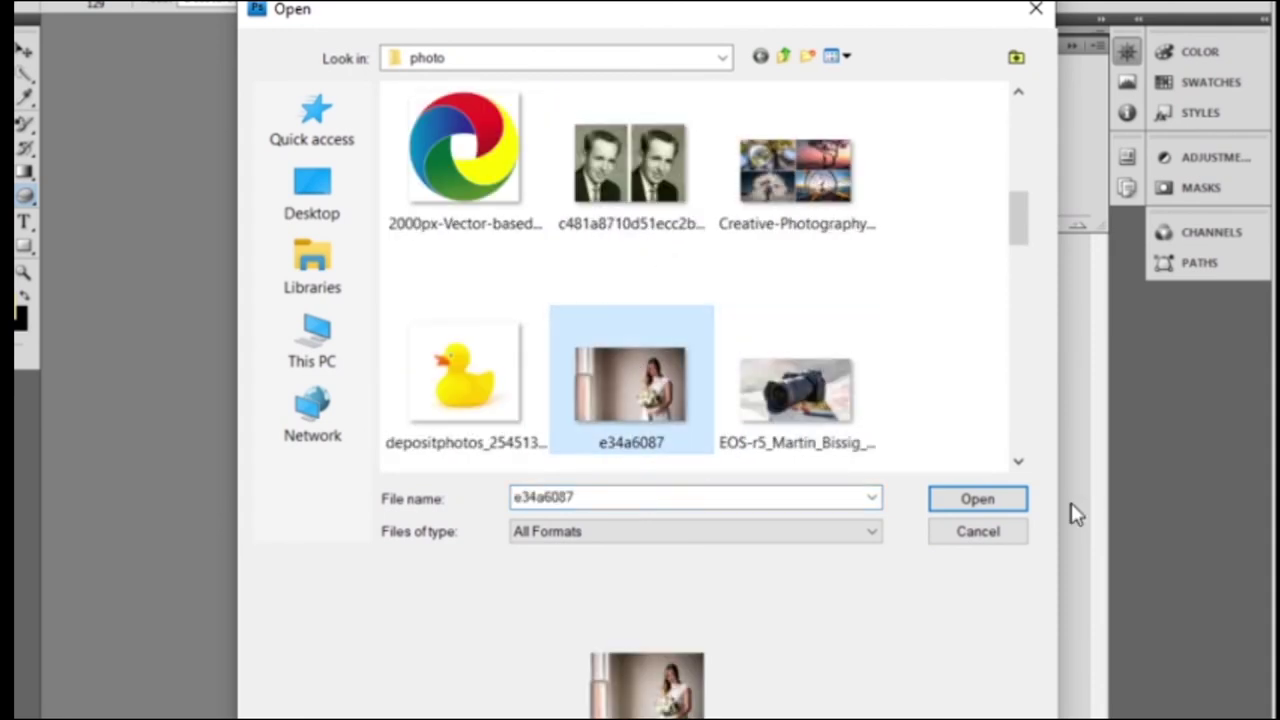
key(Return)
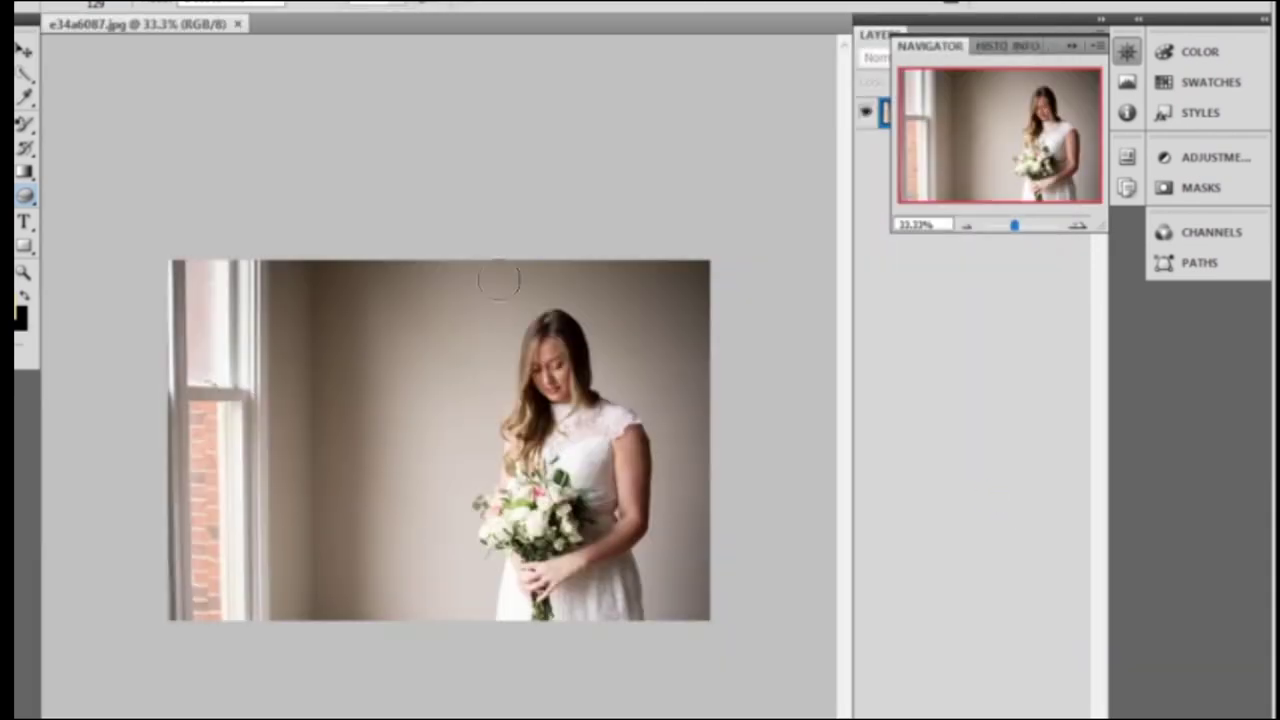
Zoom to about 316%, dodge the upper bodice lace, then zoom out and centre the bride.
drag(1012, 224, 1035, 225)
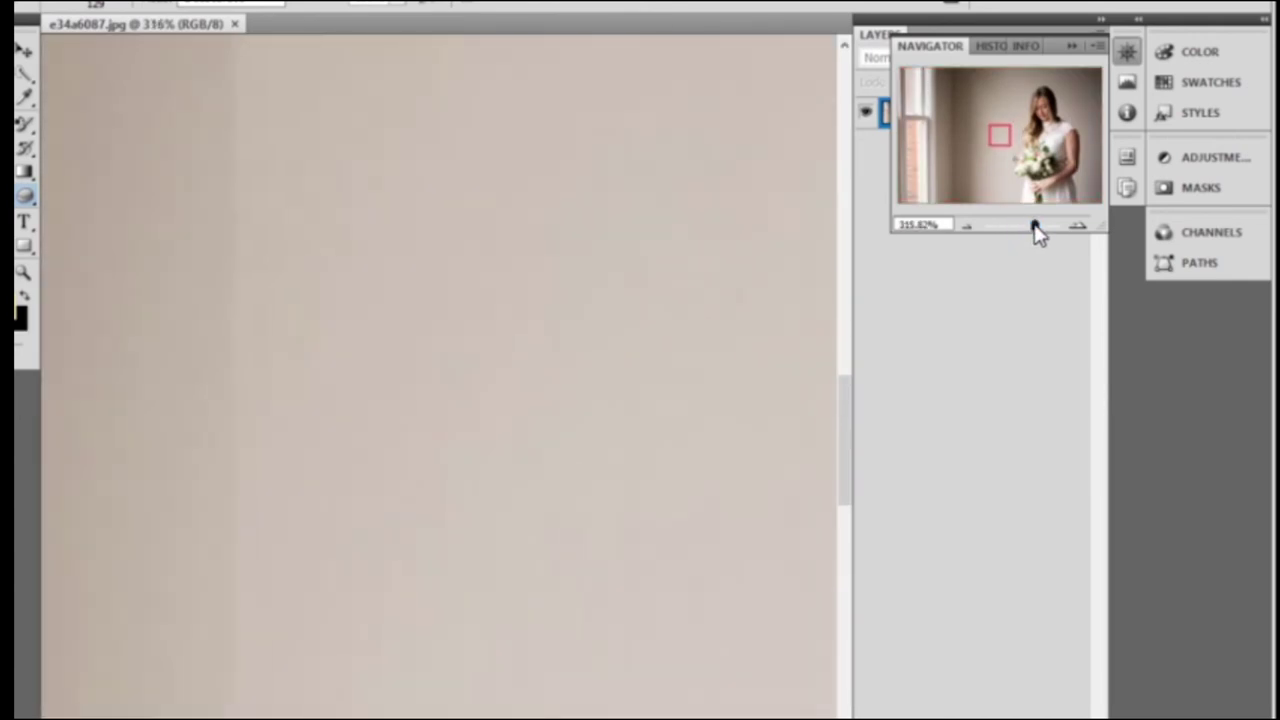
mouse_move(997, 145)
mouse_down()
mouse_move(1042, 118)
mouse_move(1055, 148)
mouse_up()
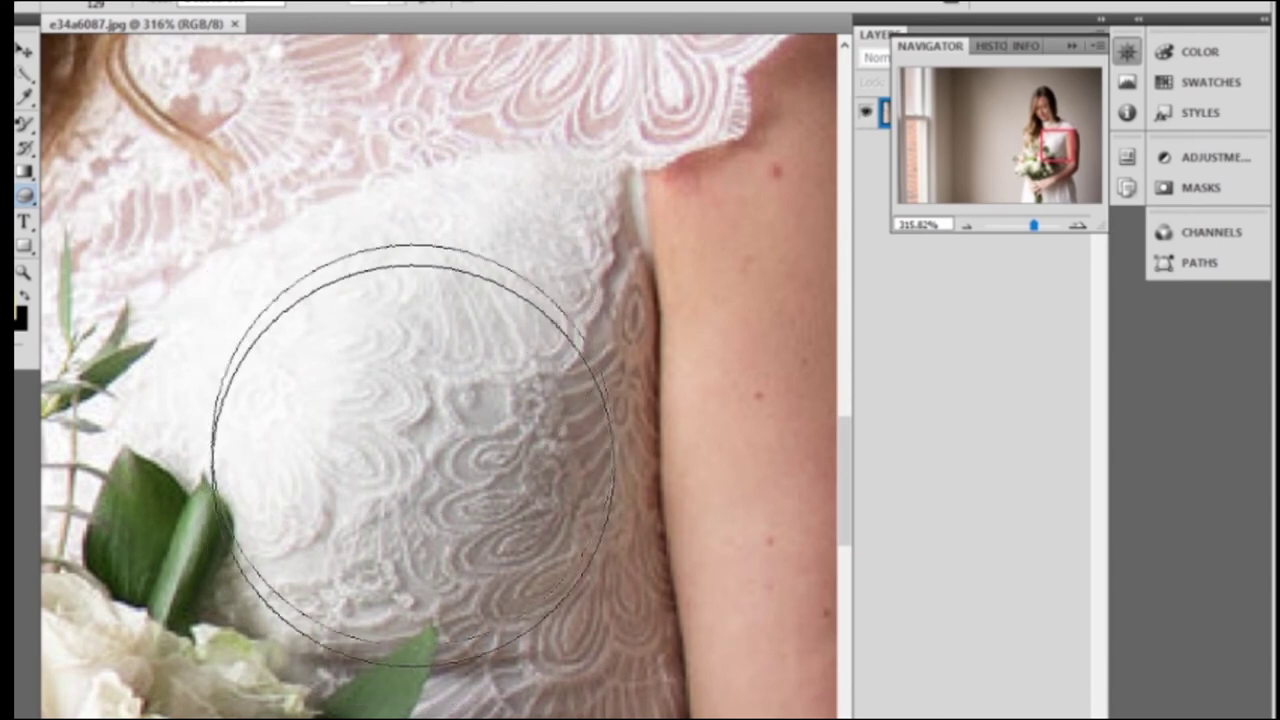
mouse_move(457, 385)
mouse_down()
mouse_move(480, 403)
mouse_move(377, 240)
mouse_move(367, 341)
mouse_move(500, 370)
mouse_move(657, 286)
mouse_move(771, 557)
mouse_move(704, 462)
mouse_up()
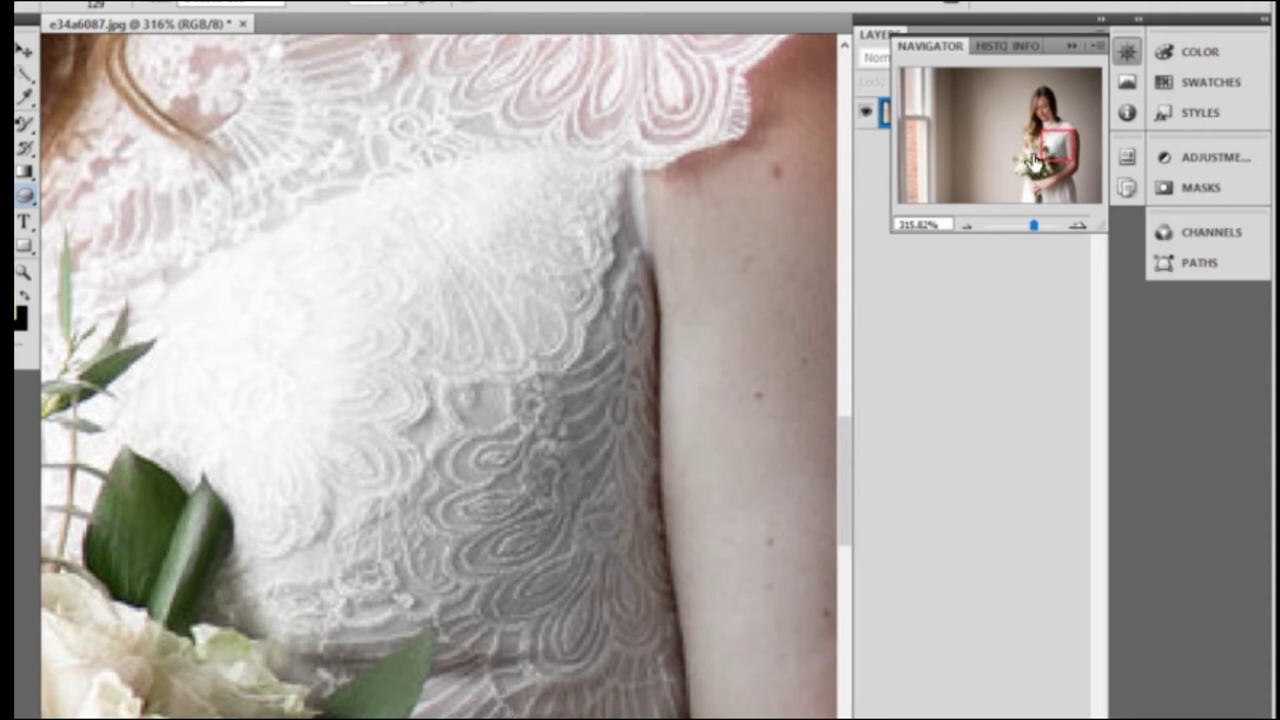
drag(1035, 155, 1000, 148)
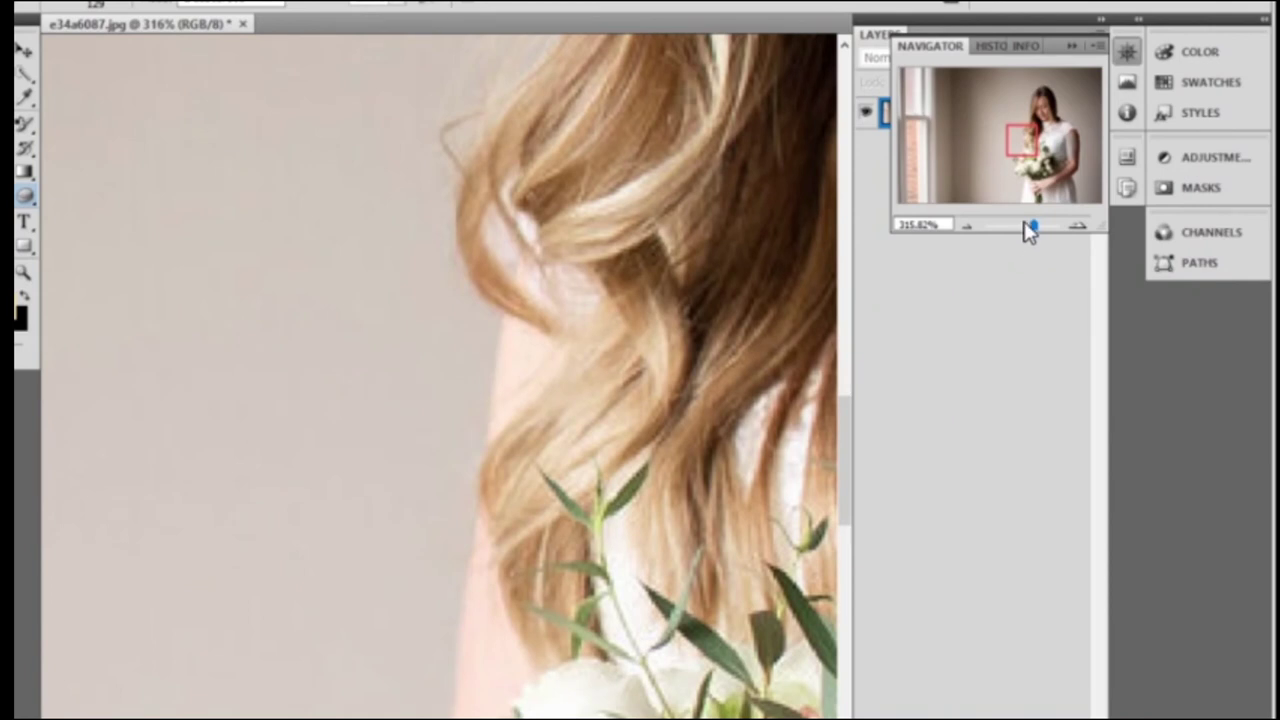
mouse_move(1030, 230)
mouse_down()
mouse_move(1009, 226)
mouse_move(1025, 236)
mouse_up()
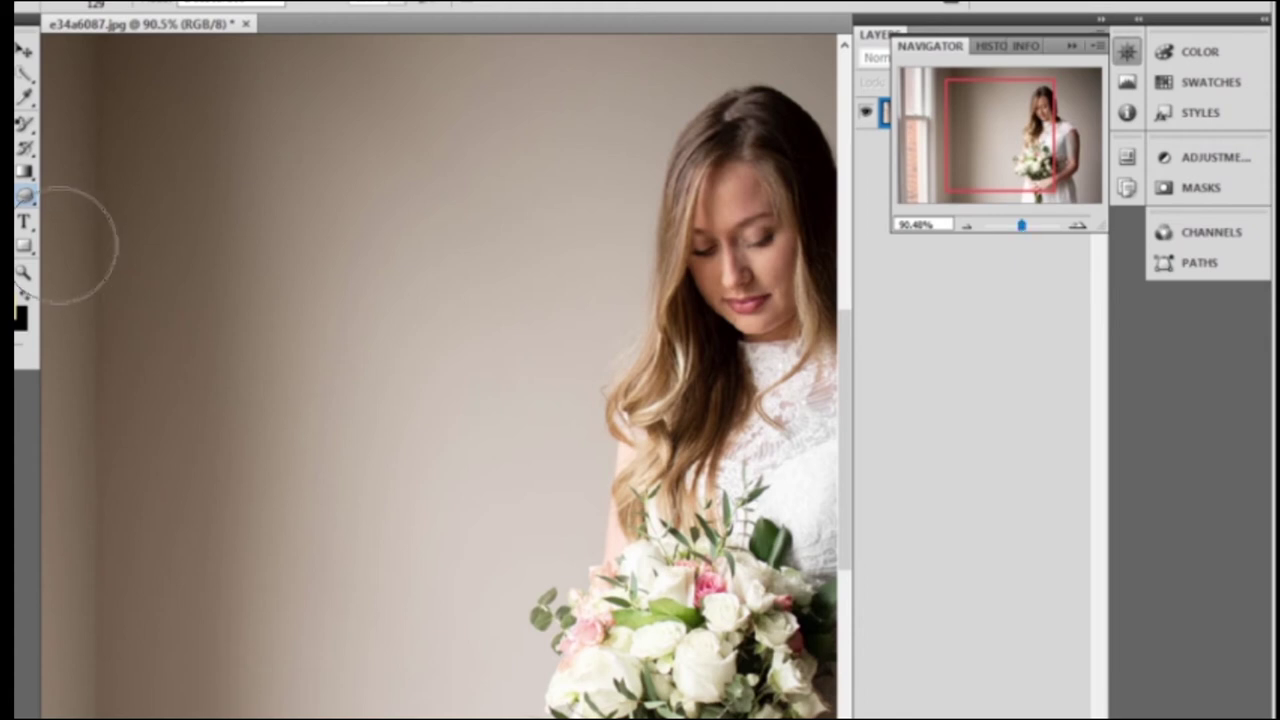
drag(962, 191, 997, 198)
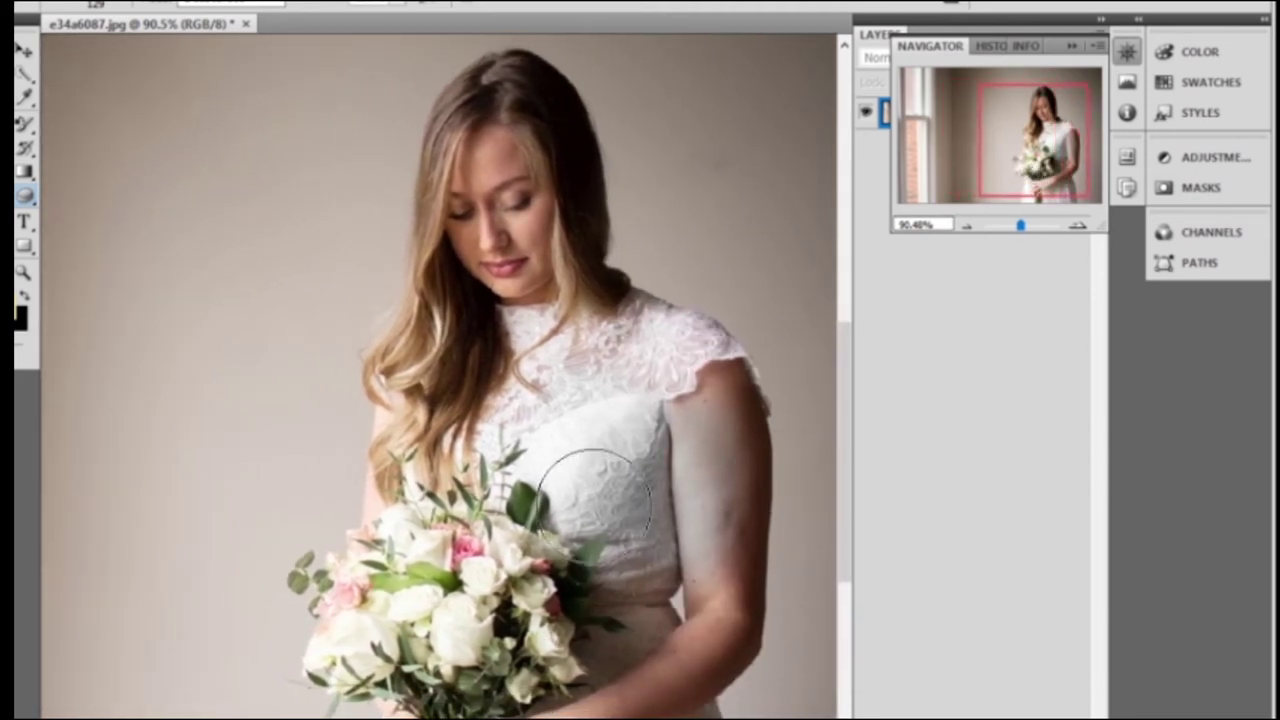
click(24, 95)
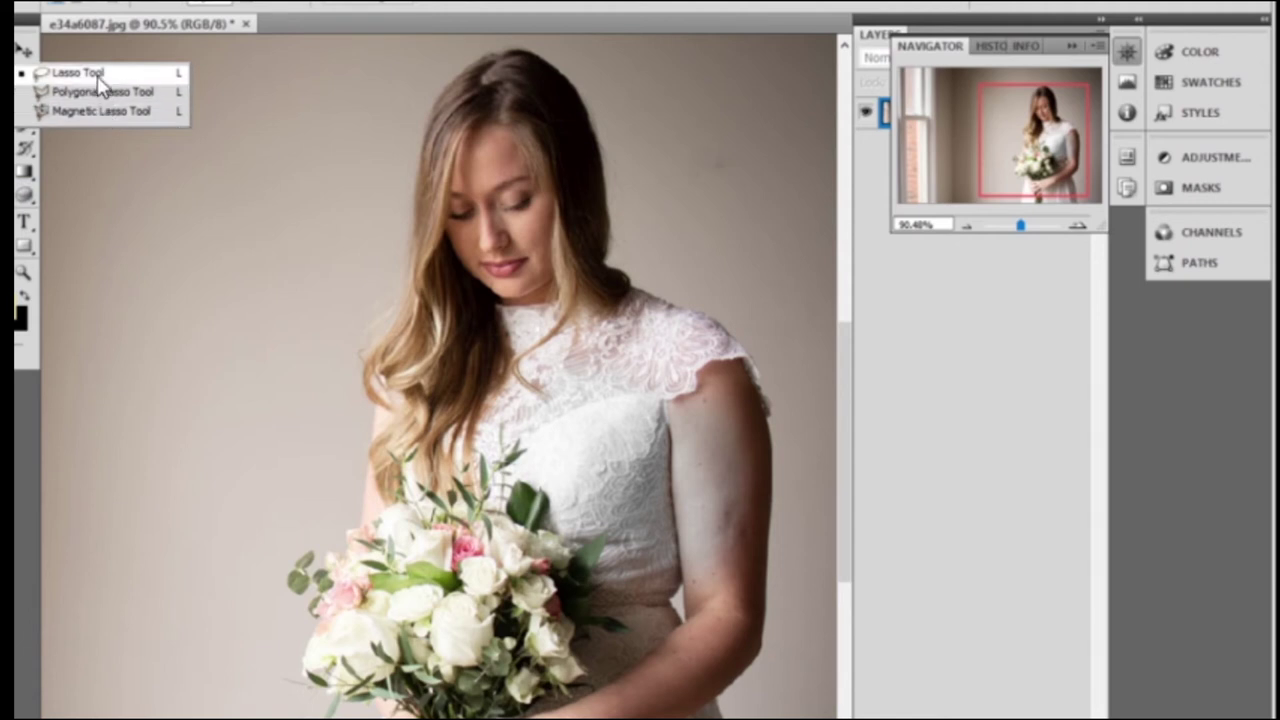
Lasso around the bride's bodice from arm and shoulder toward the bouquet.
click(80, 73)
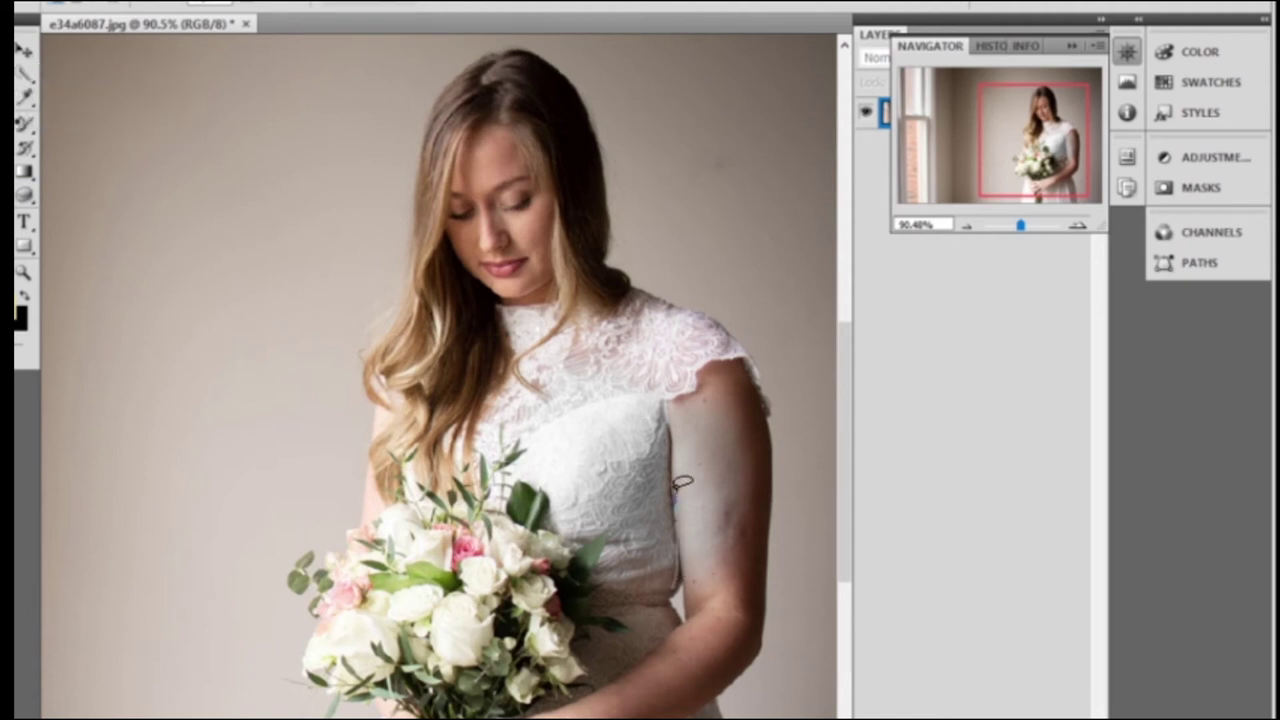
mouse_move(677, 488)
mouse_down()
mouse_move(728, 350)
mouse_move(676, 296)
mouse_up()
mouse_move(604, 328)
mouse_down()
mouse_move(535, 365)
mouse_move(505, 405)
mouse_move(510, 445)
mouse_move(566, 470)
mouse_up()
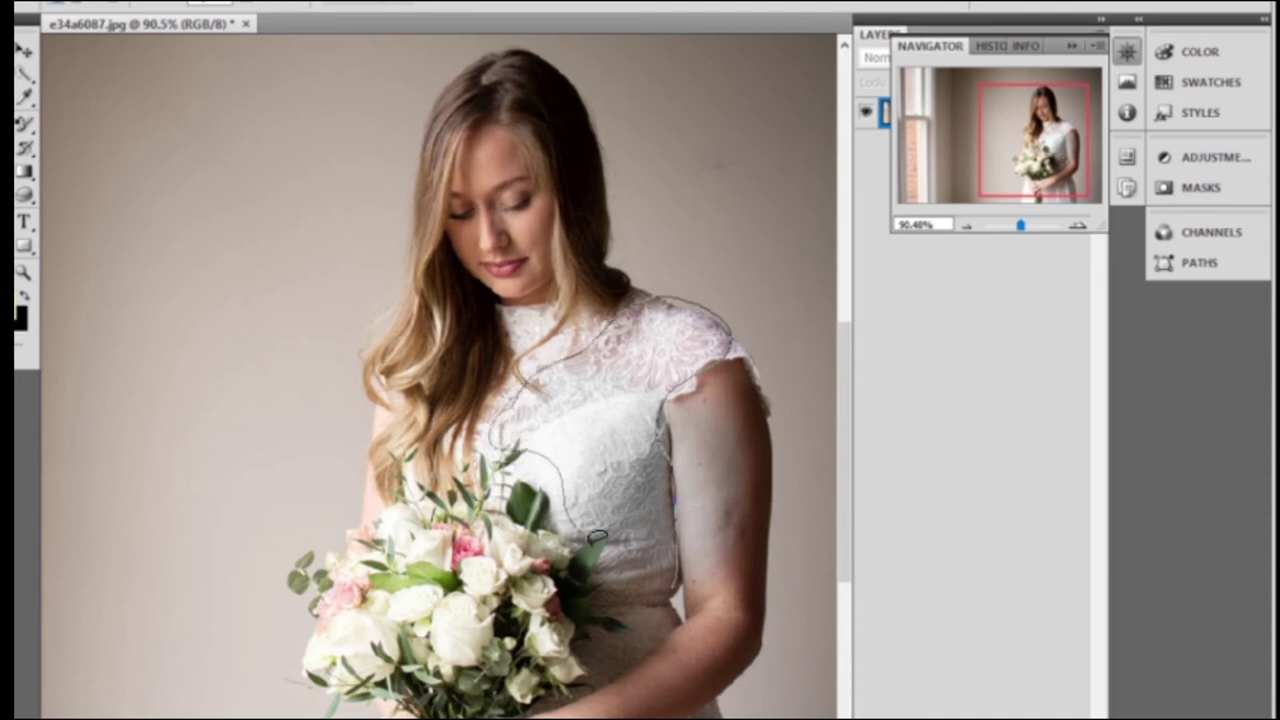
drag(680, 572, 678, 590)
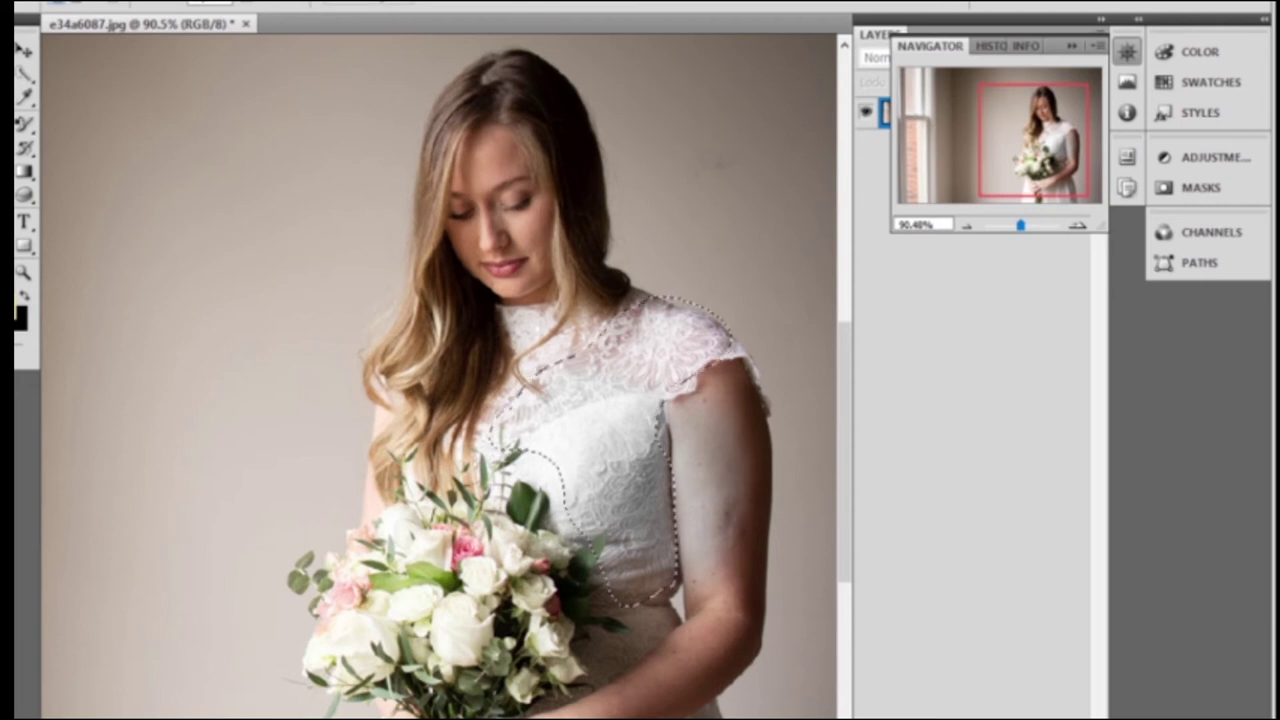
Try Gaussian Blur radii from about 48.6 down to 2.0, then cancel the blur.
click(265, 2)
mouse_move(330, 171)
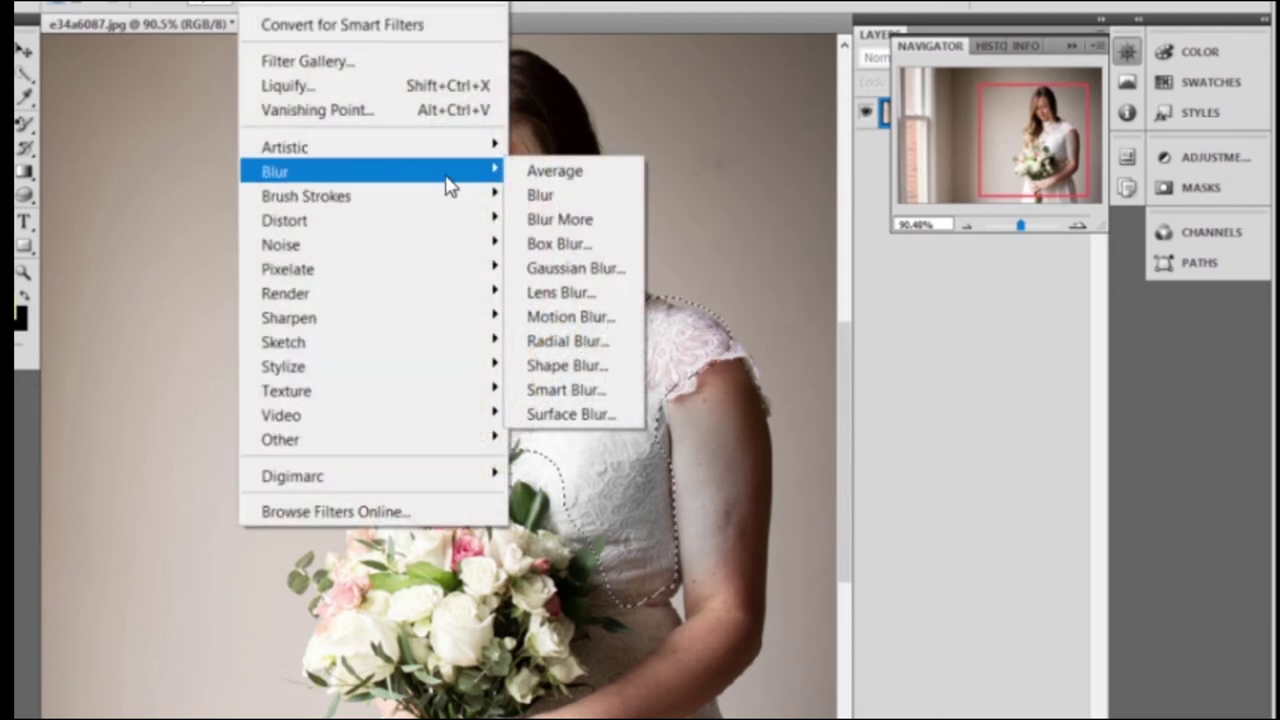
click(564, 269)
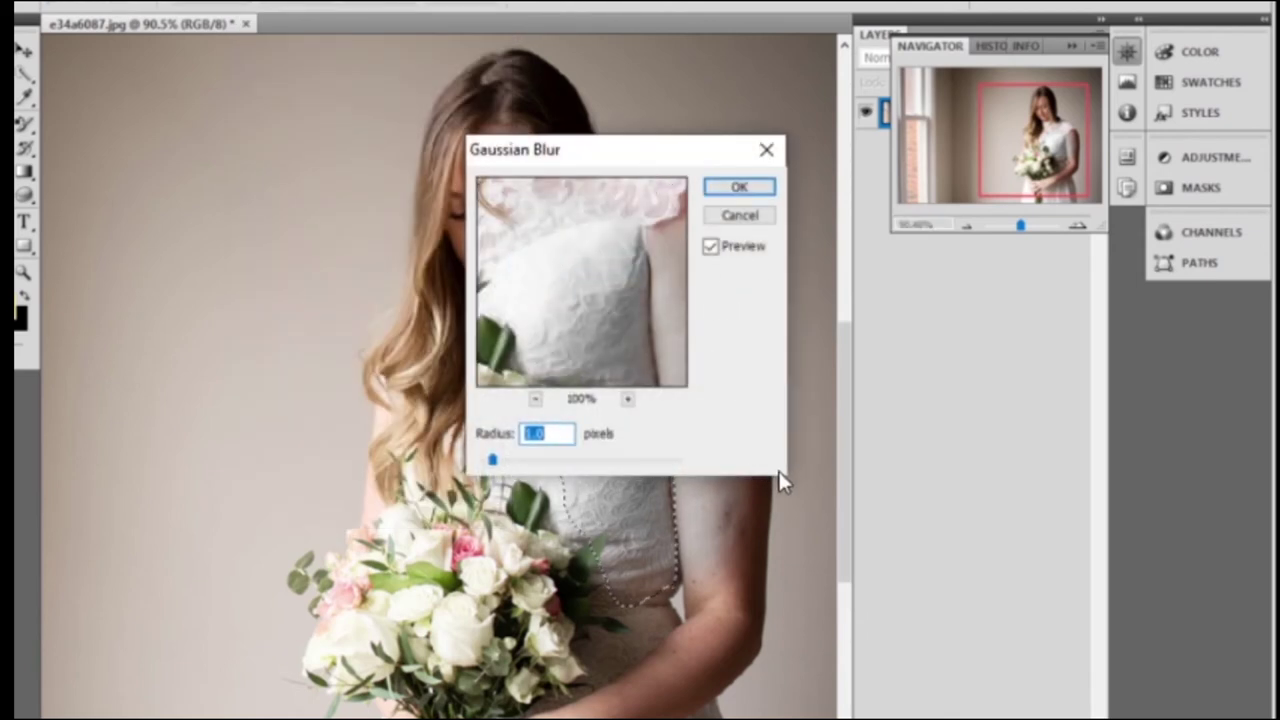
click(628, 399)
click(628, 399)
click(628, 399)
drag(492, 462, 603, 466)
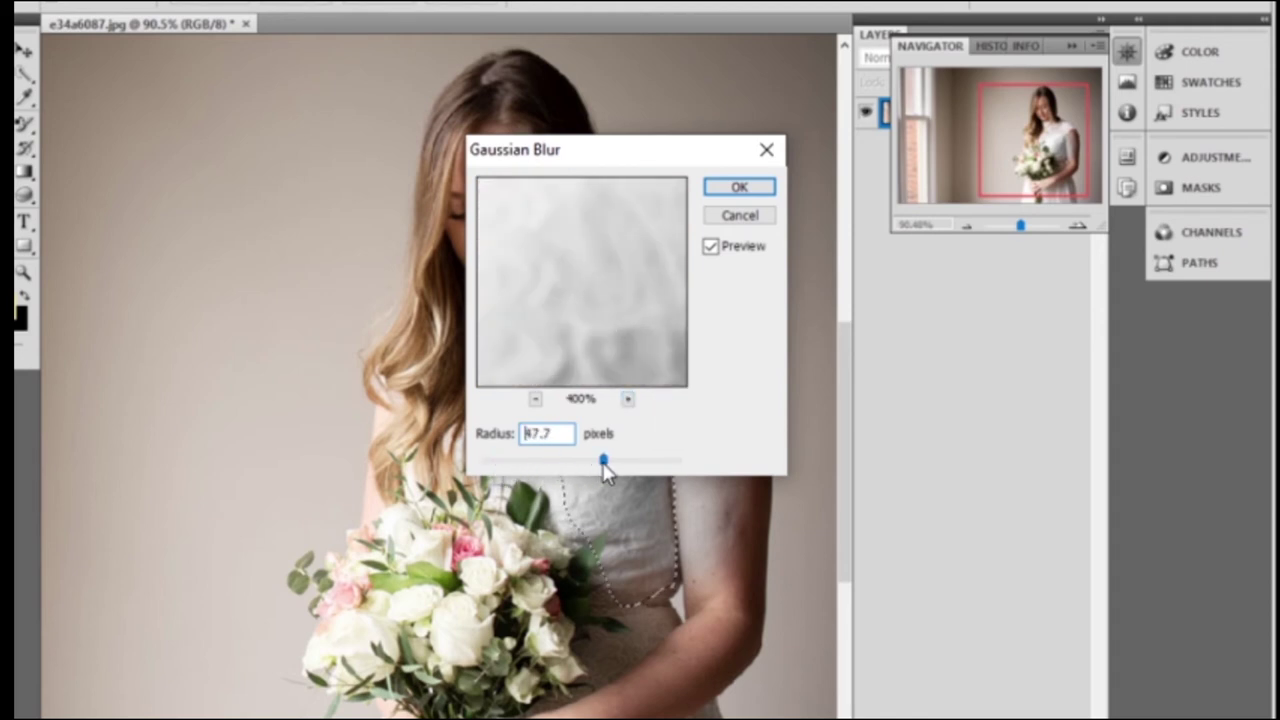
drag(581, 150, 971, 240)
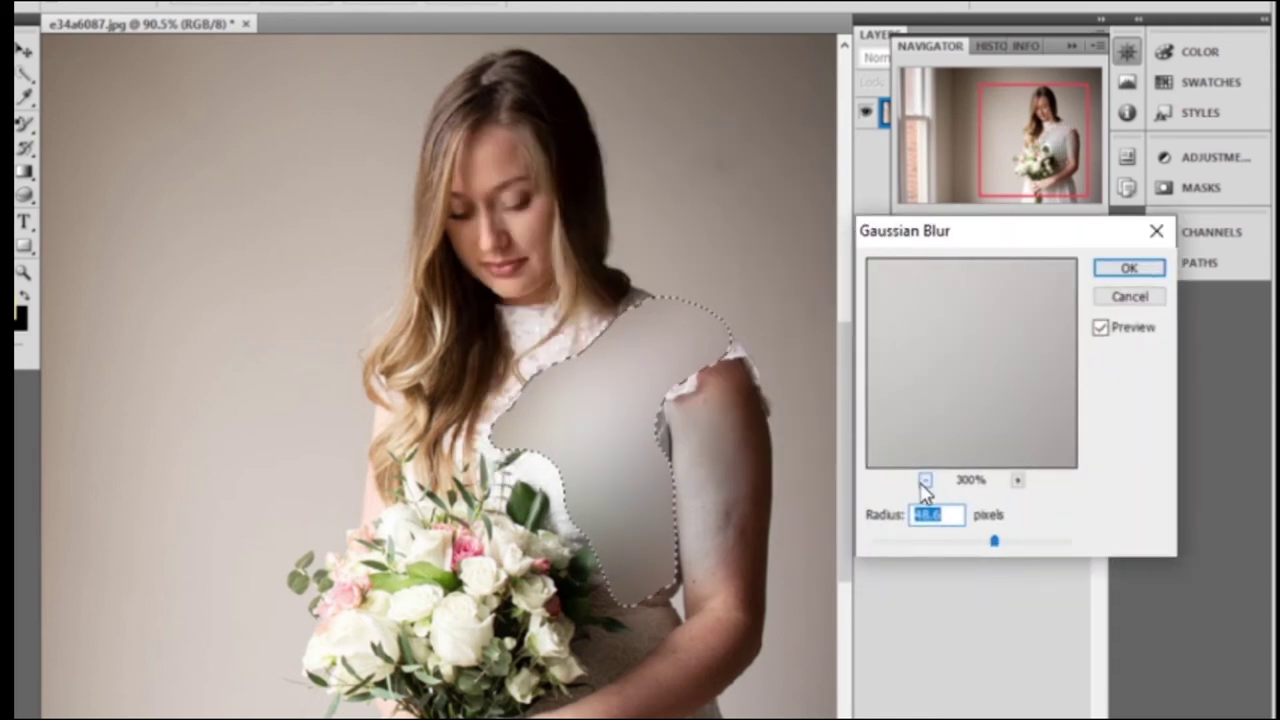
click(925, 480)
mouse_move(994, 541)
mouse_down()
mouse_move(895, 545)
mouse_move(944, 544)
mouse_up()
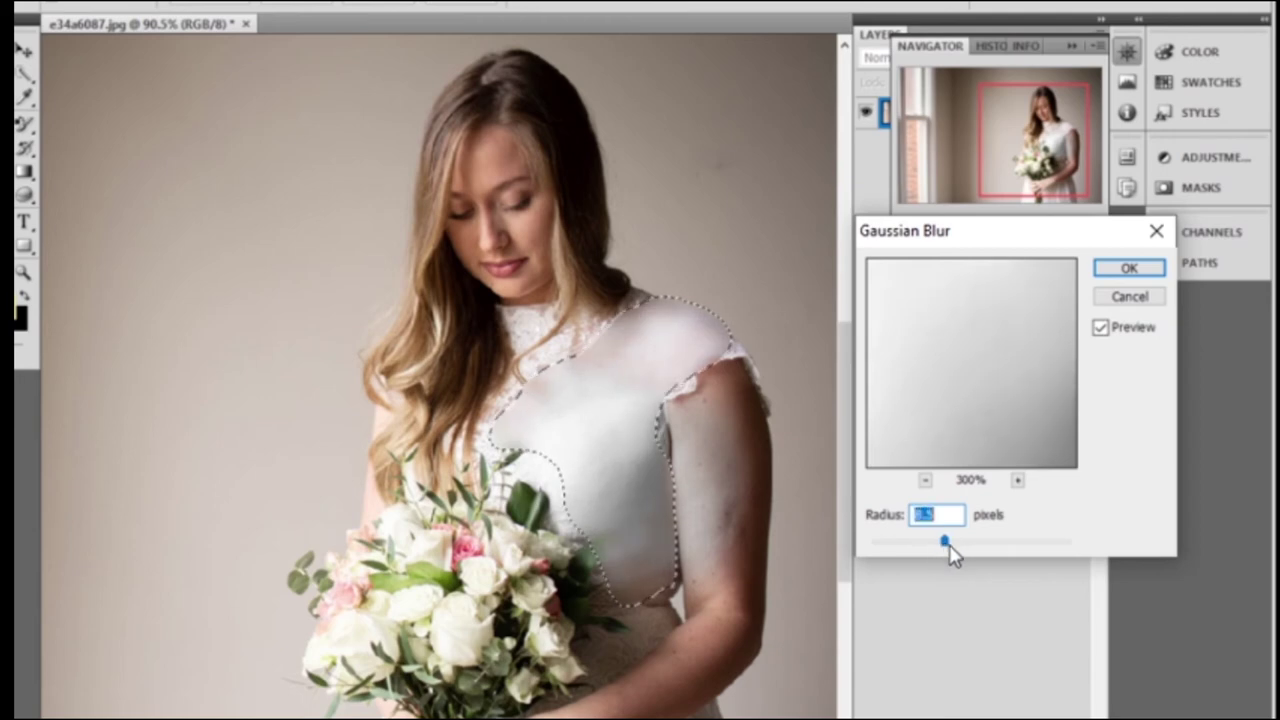
key(Escape)
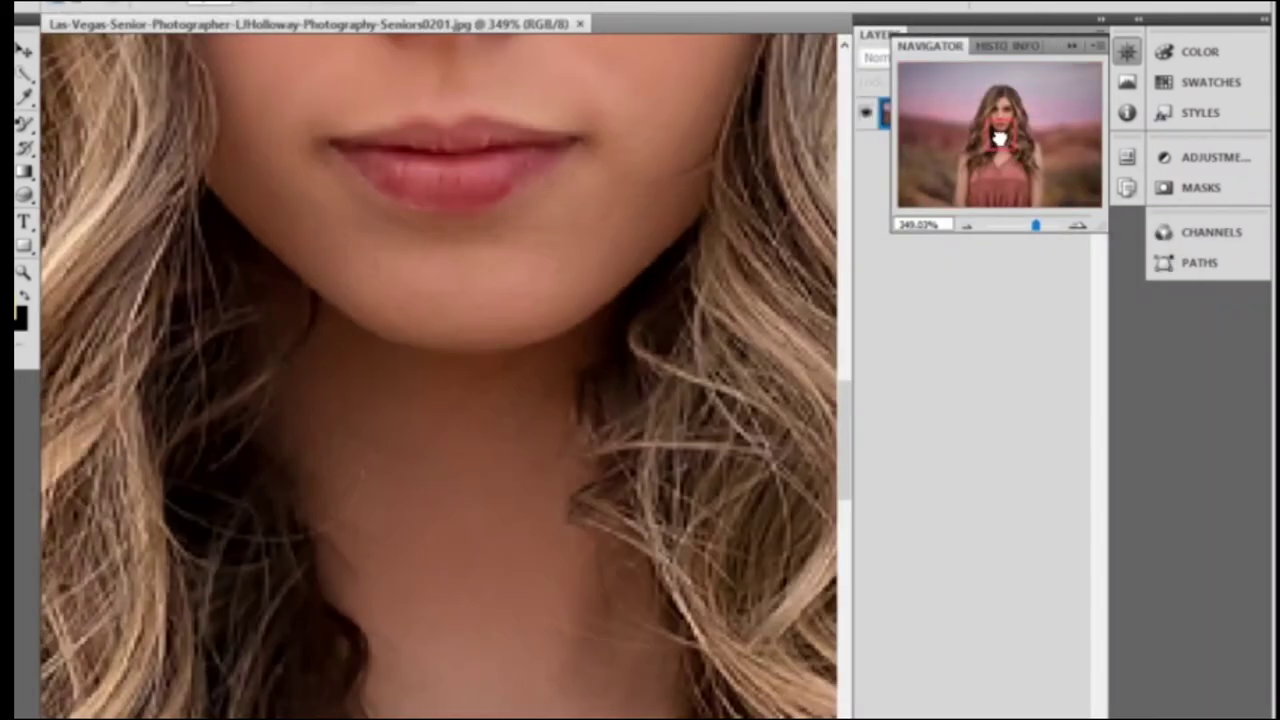
Blur the lassoed cheeks and mouth skin at about 3.1 radius, then close without saving.
drag(998, 137, 998, 118)
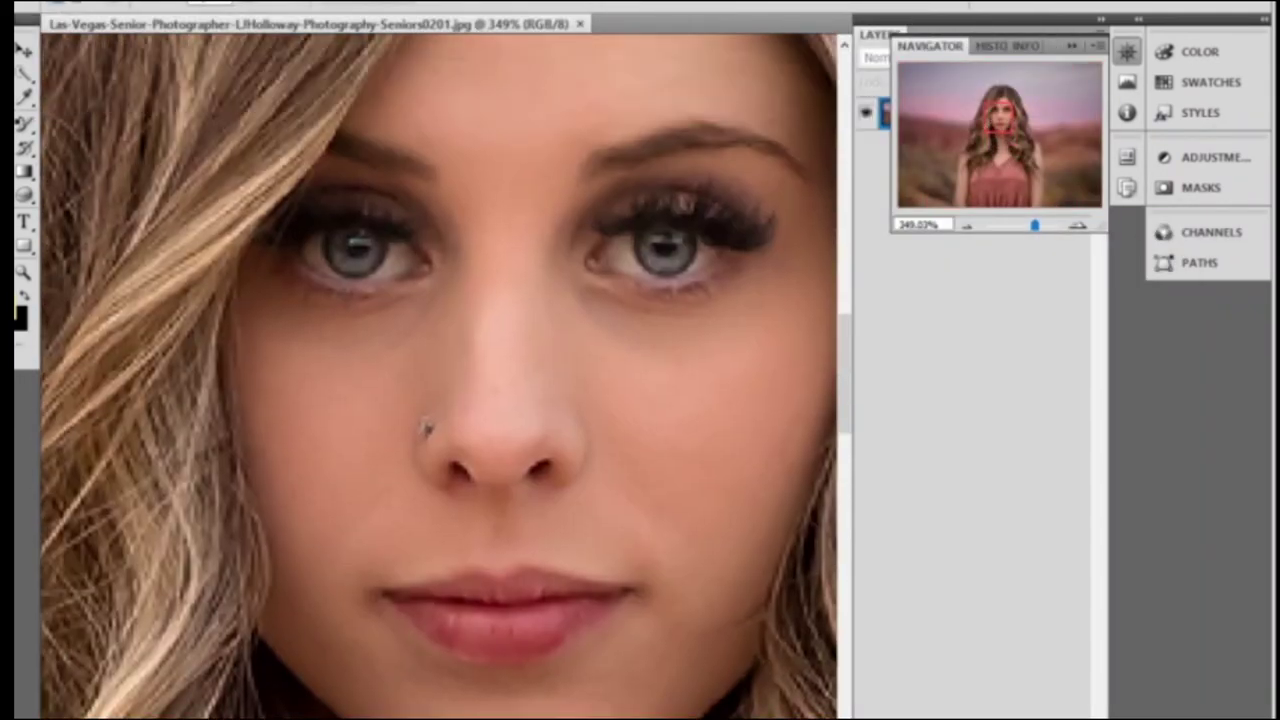
mouse_move(318, 712)
mouse_down()
mouse_move(706, 314)
mouse_move(809, 400)
mouse_move(771, 557)
mouse_move(461, 538)
mouse_move(440, 554)
mouse_move(608, 551)
mouse_move(391, 566)
mouse_move(500, 662)
mouse_move(671, 600)
mouse_move(757, 626)
mouse_move(750, 640)
mouse_up()
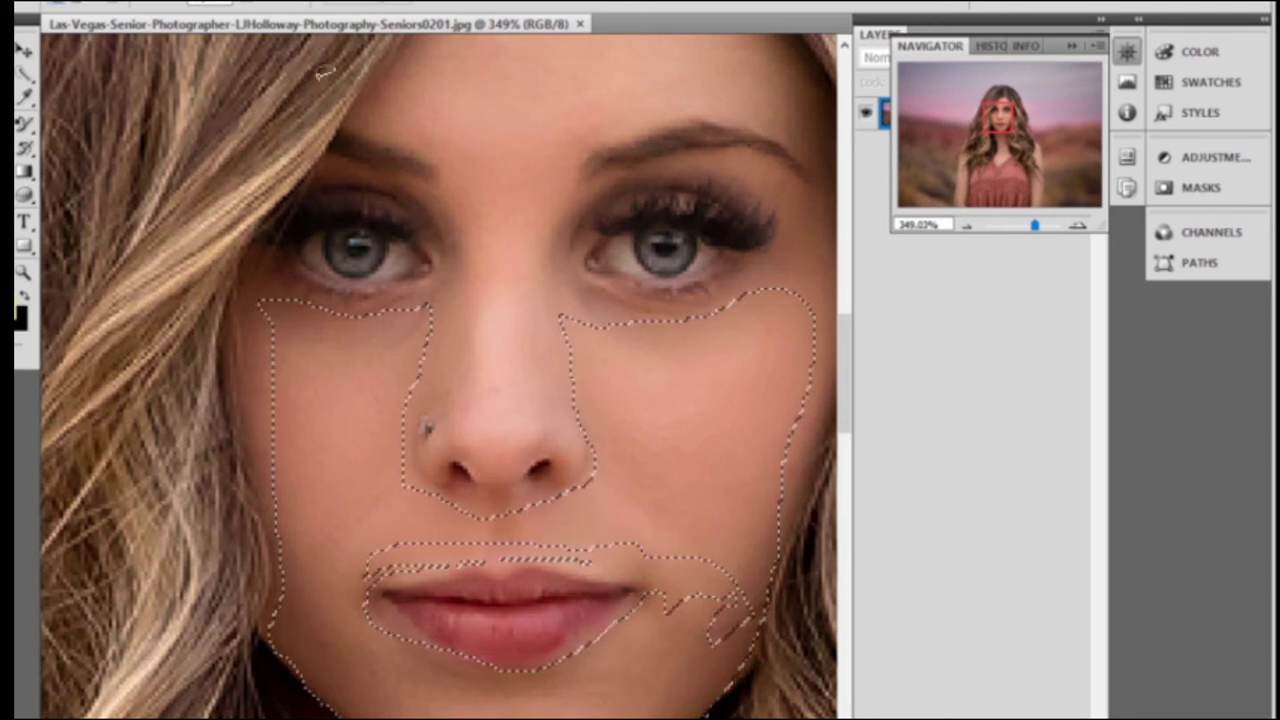
click(256, 2)
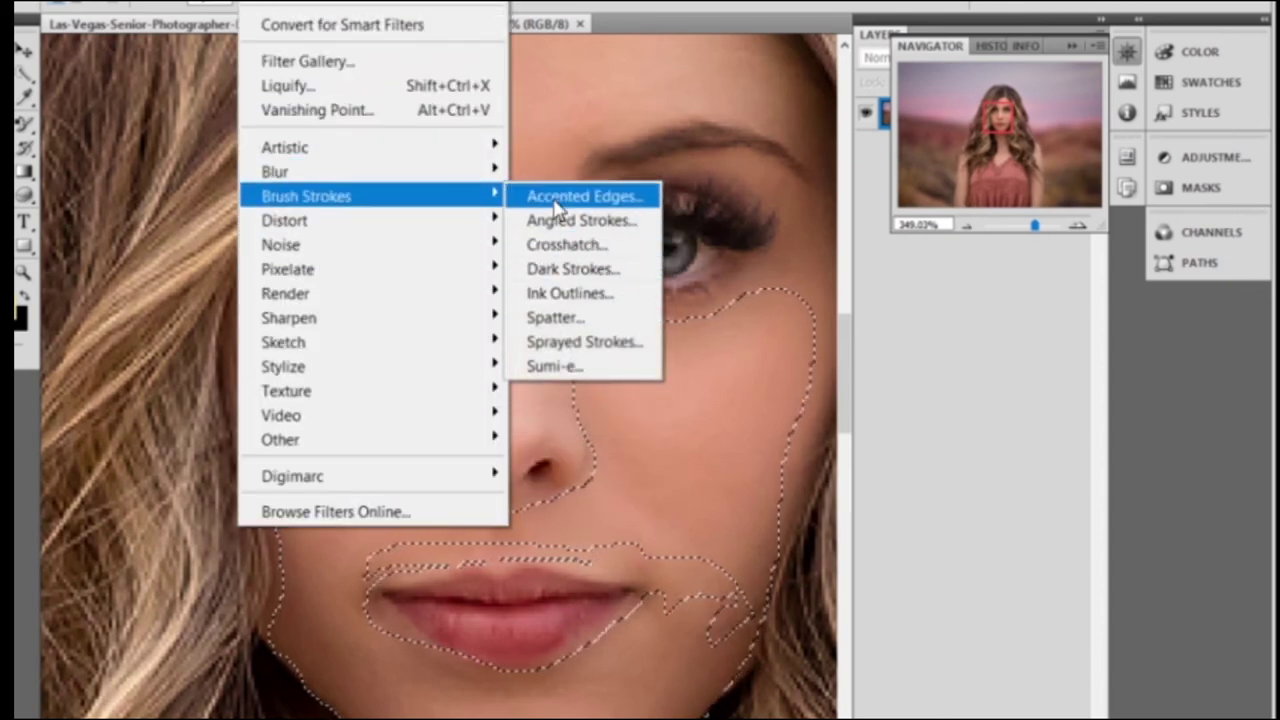
mouse_move(275, 172)
click(572, 268)
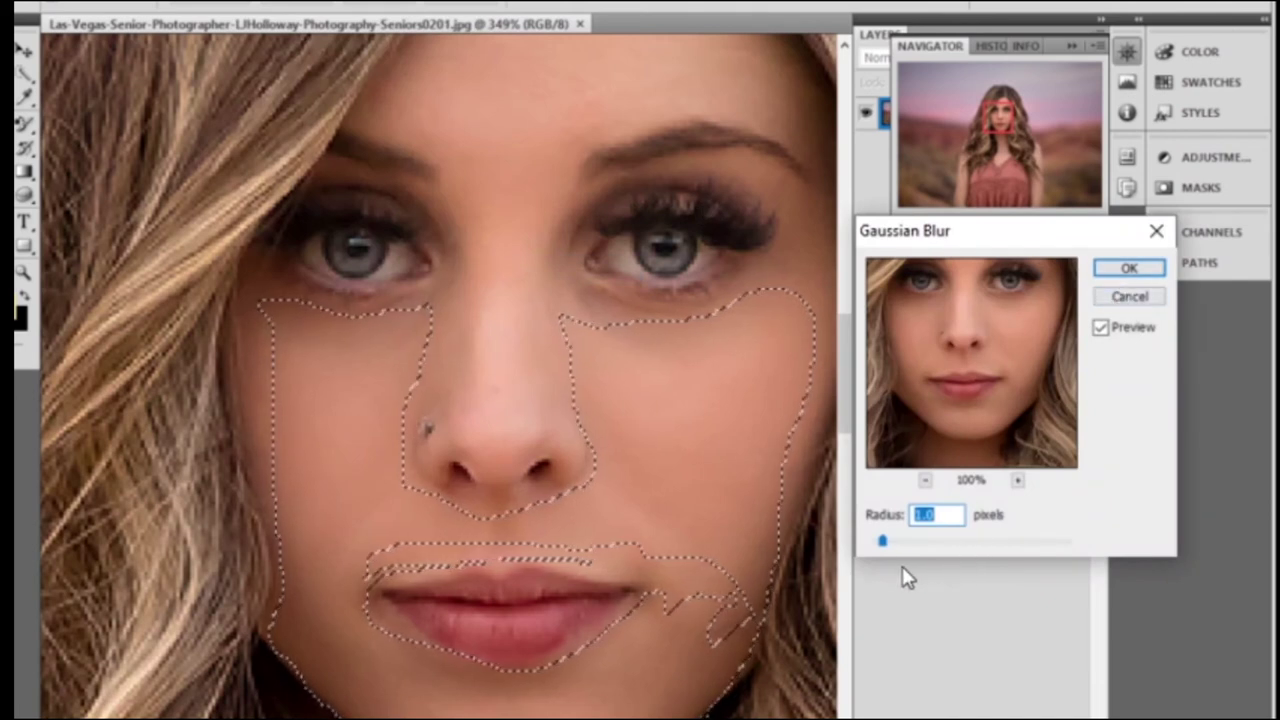
drag(882, 541, 941, 546)
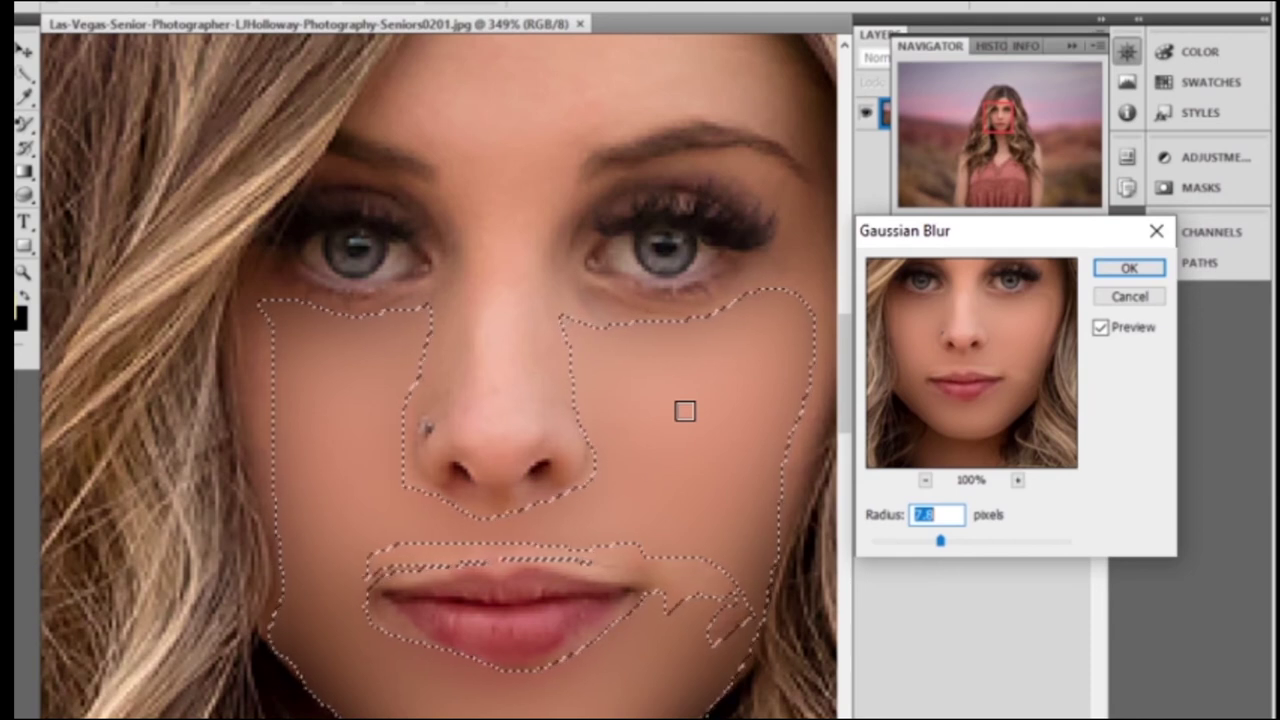
drag(940, 544, 921, 537)
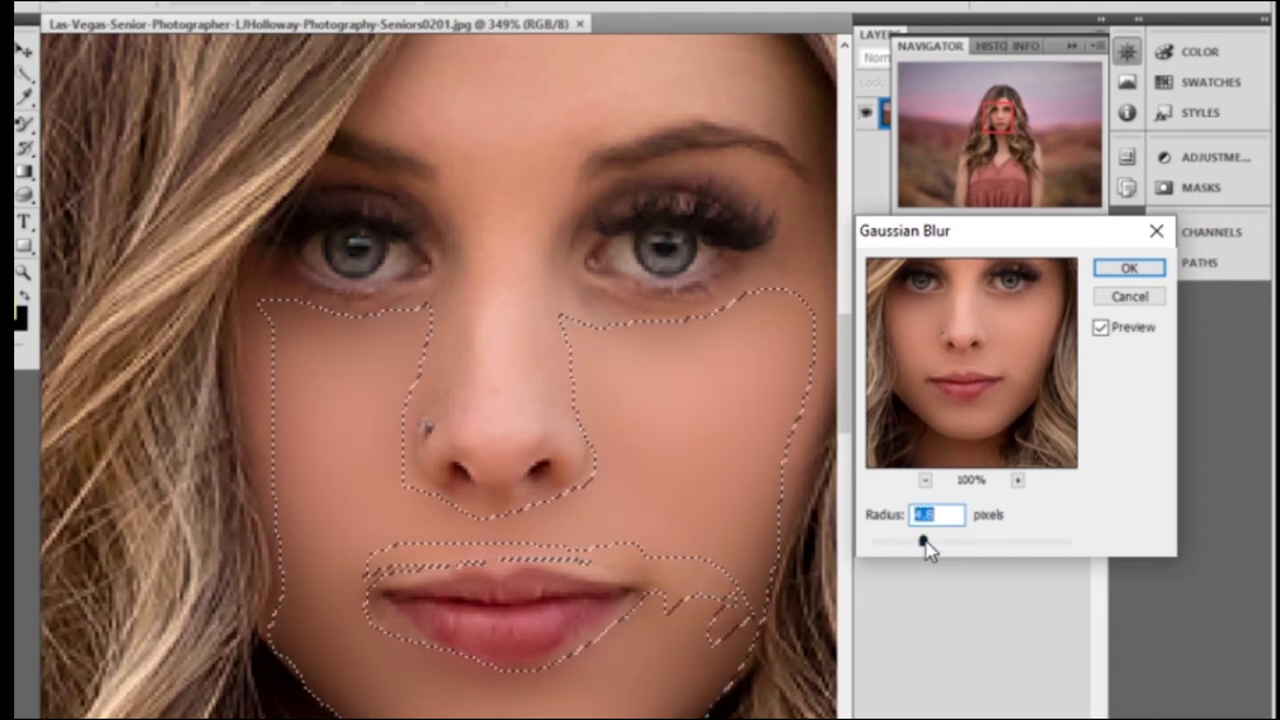
drag(914, 543, 882, 549)
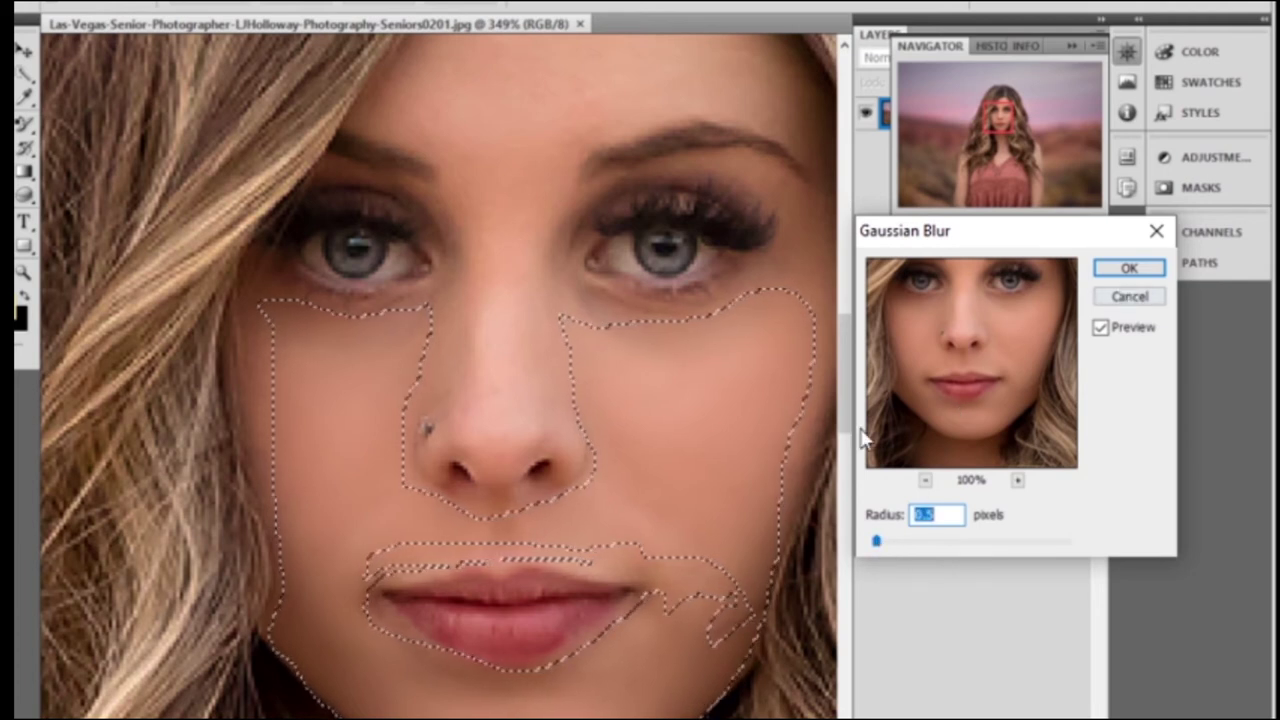
click(1120, 275)
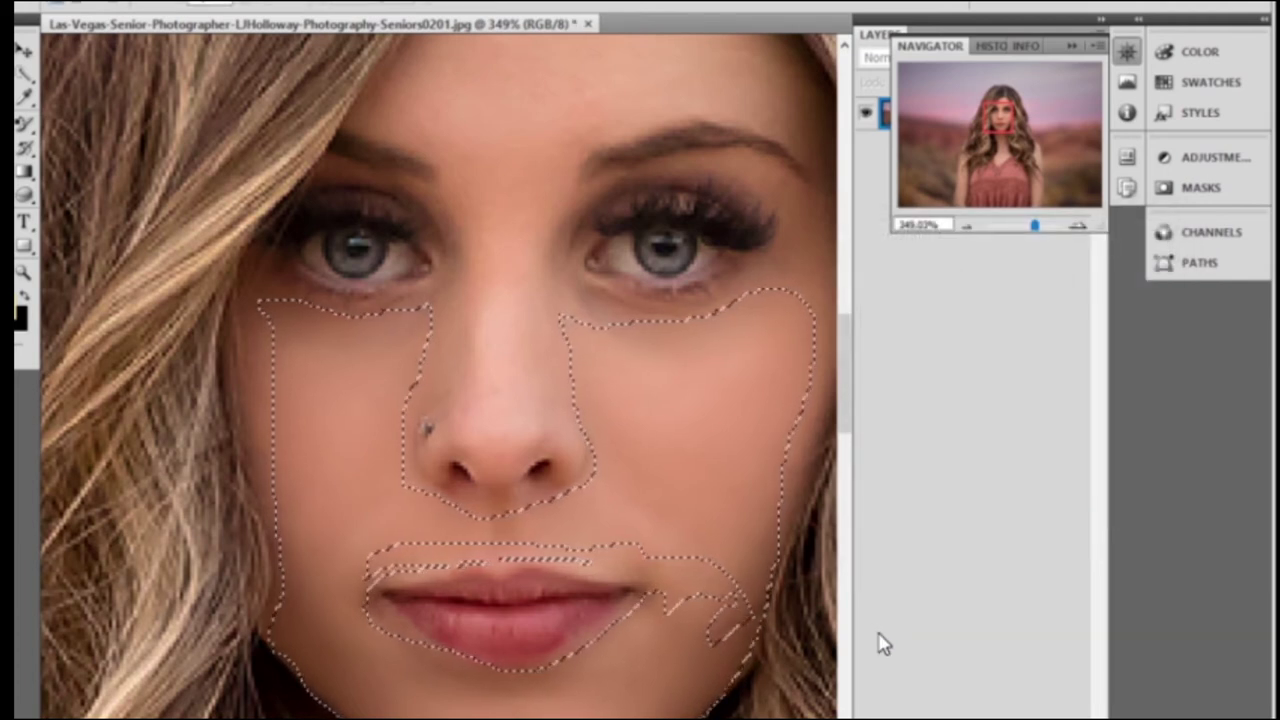
click(588, 23)
key(n)
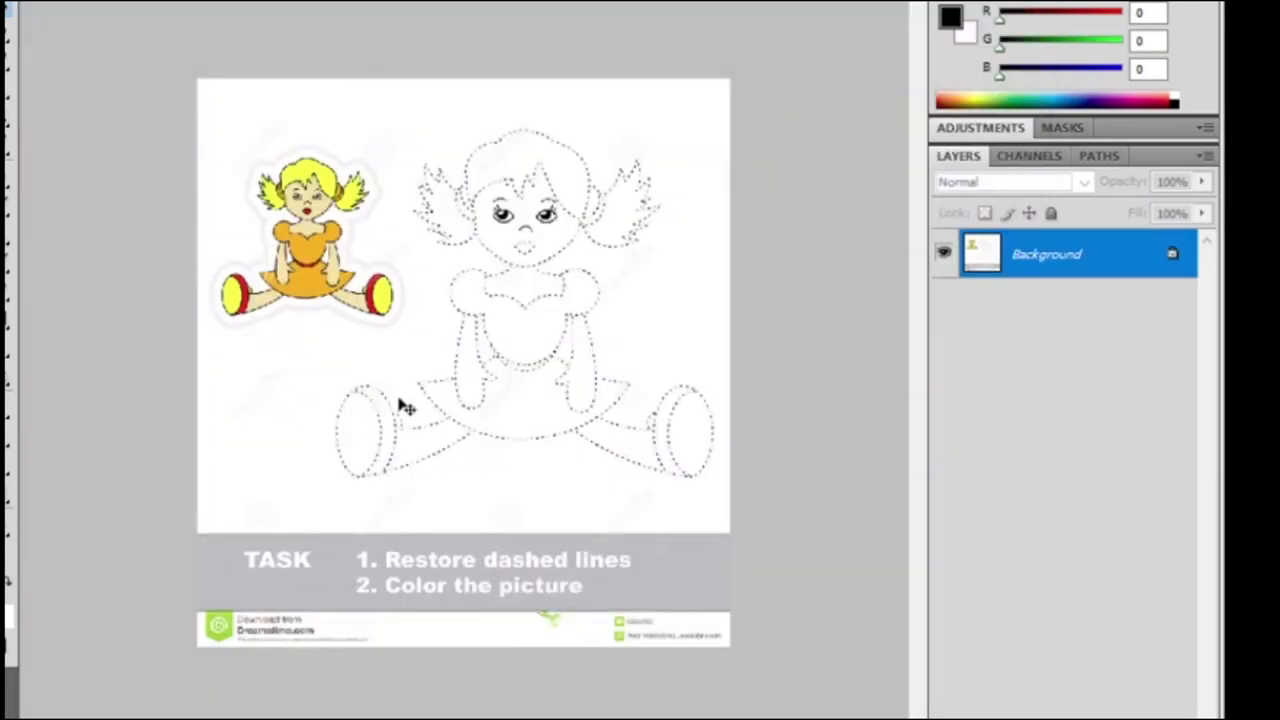
Duplicate the Background layer, hide the original, and add a trial empty Layer 1.
drag(1063, 258, 1143, 705)
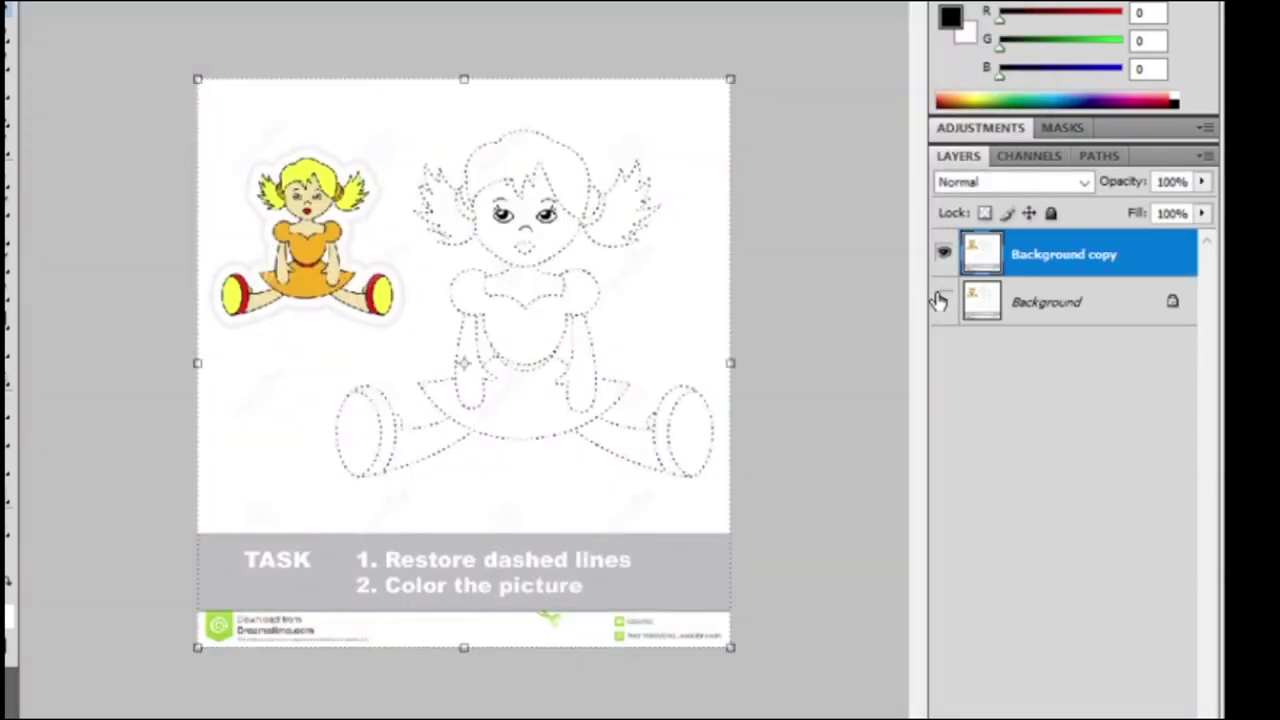
click(944, 301)
drag(1087, 262, 1107, 285)
key(ctrl+shift+alt+n)
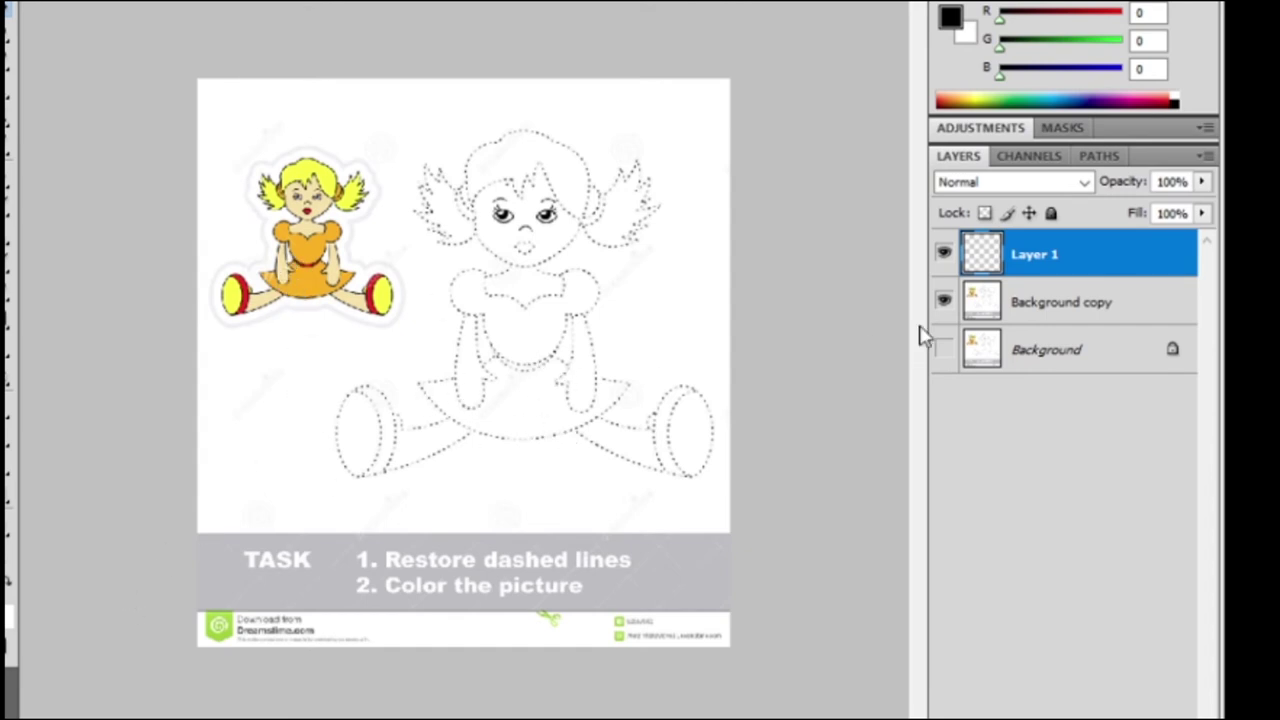
drag(1058, 315, 1056, 310)
click(943, 254)
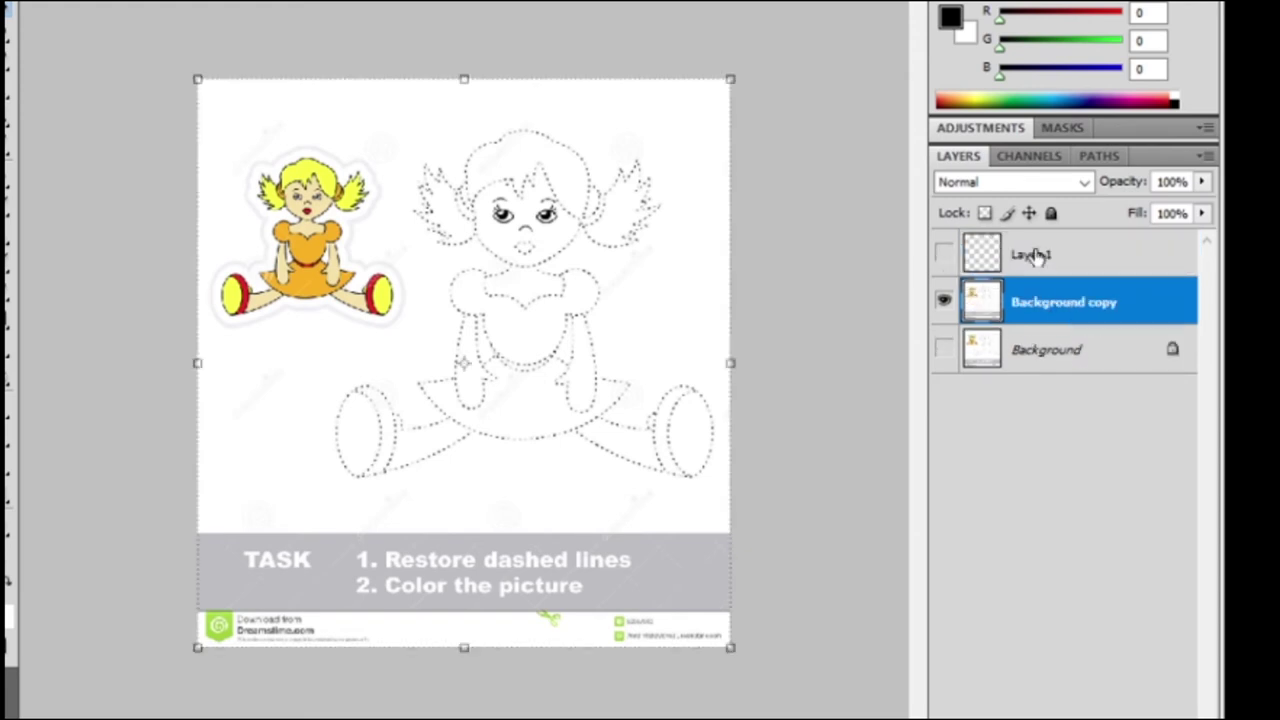
drag(1037, 257, 1040, 260)
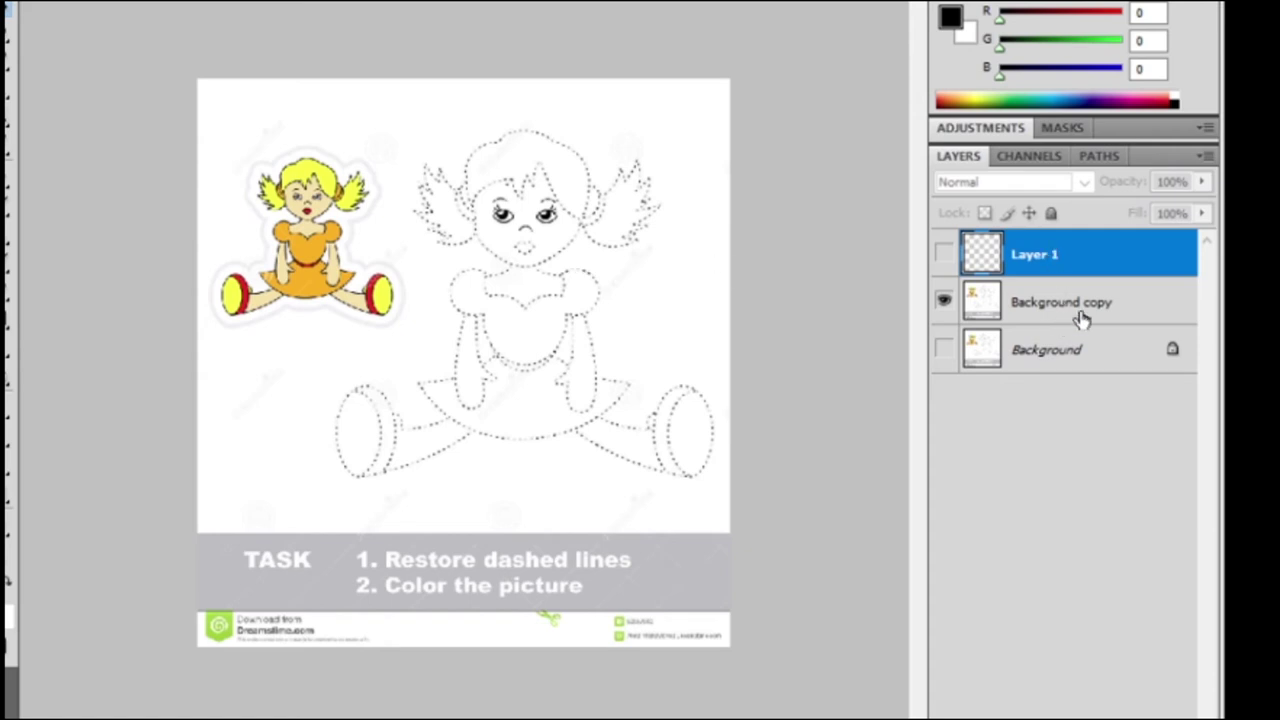
click(946, 350)
Make Background copy 2 and delete Background copy and Layer 1, hiding the Background.
mouse_move(1034, 317)
mouse_down()
mouse_move(1043, 310)
mouse_move(1046, 349)
mouse_move(1040, 712)
mouse_up()
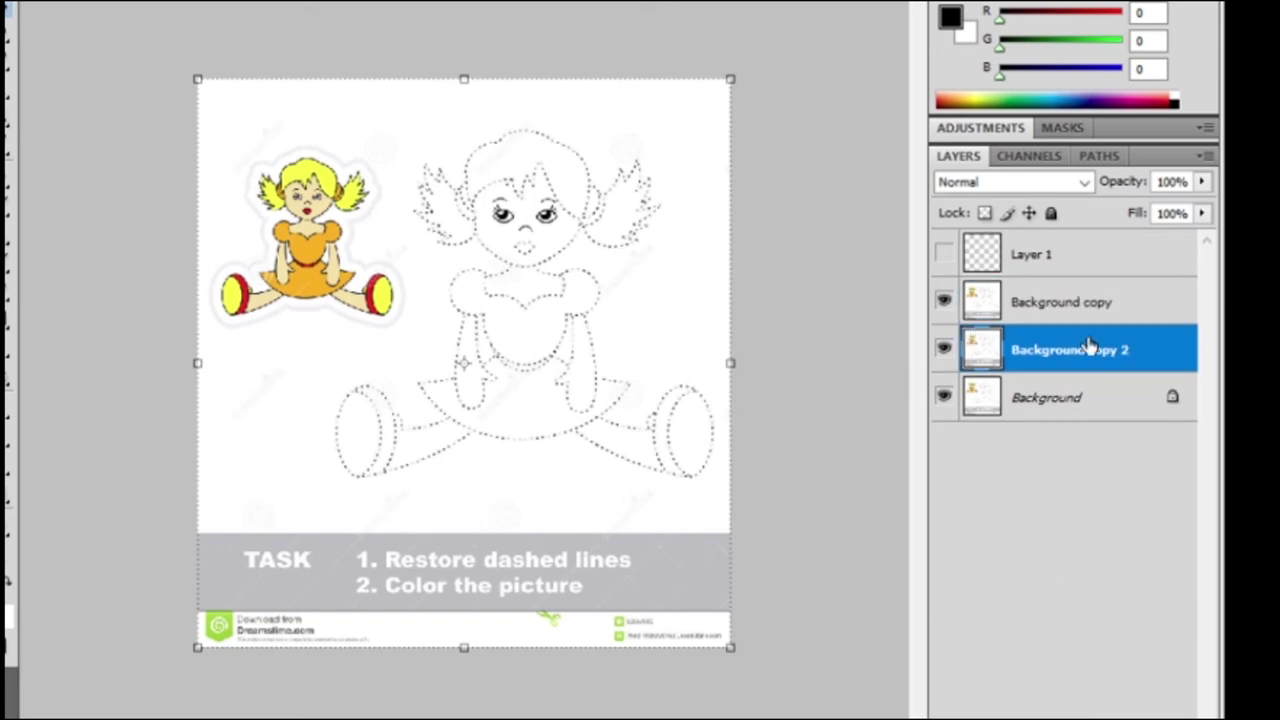
click(944, 397)
click(944, 301)
mouse_move(1045, 302)
mouse_down()
mouse_move(1193, 684)
mouse_move(1190, 710)
mouse_up()
drag(1030, 254, 1178, 704)
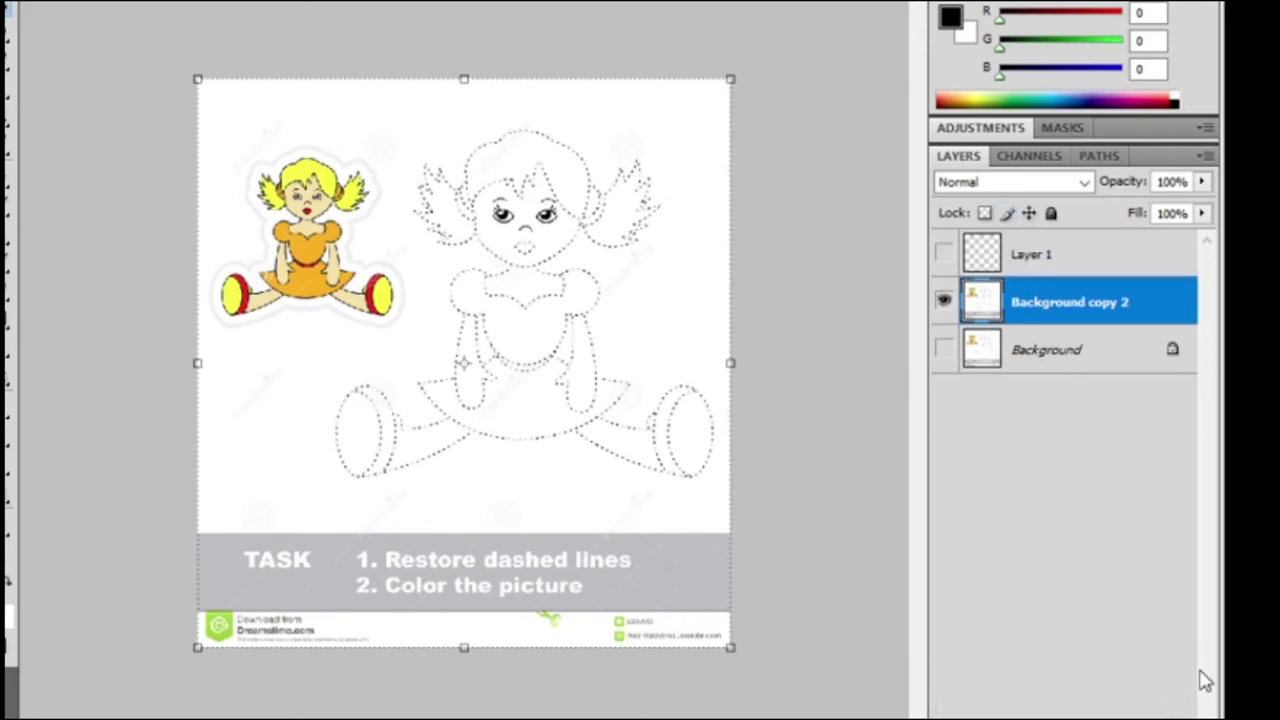
click(944, 254)
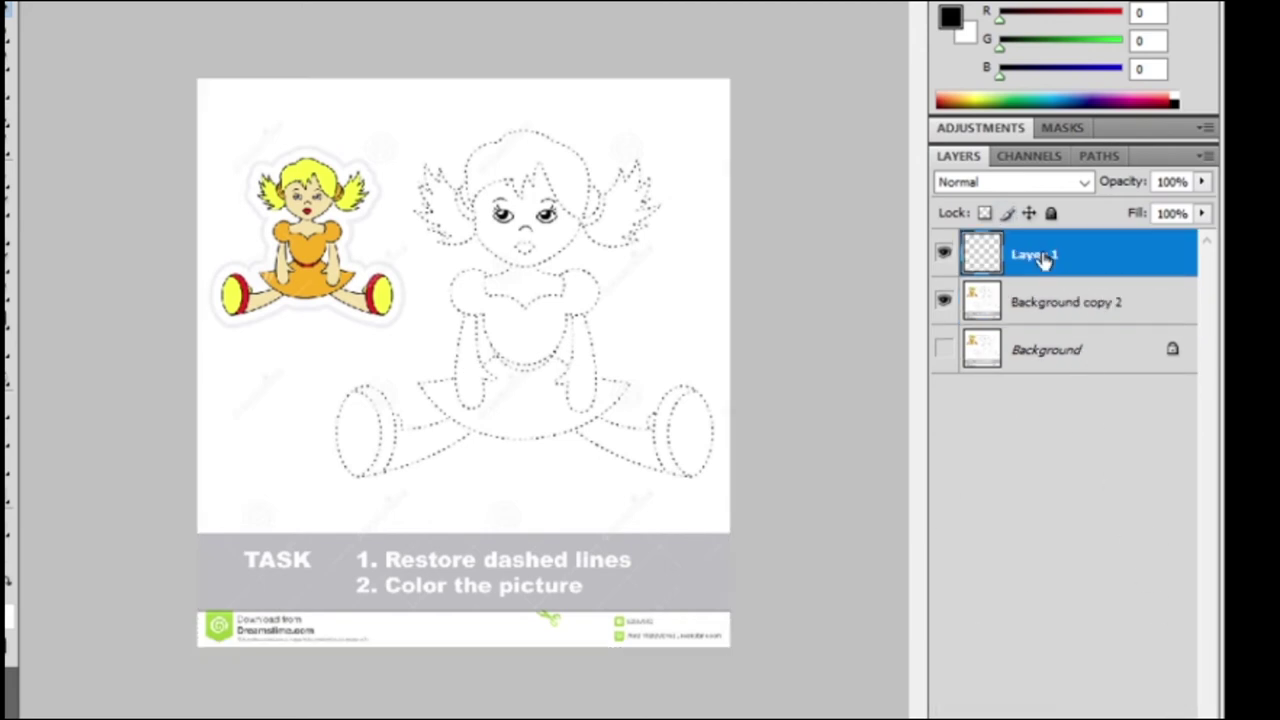
drag(1043, 258, 1195, 712)
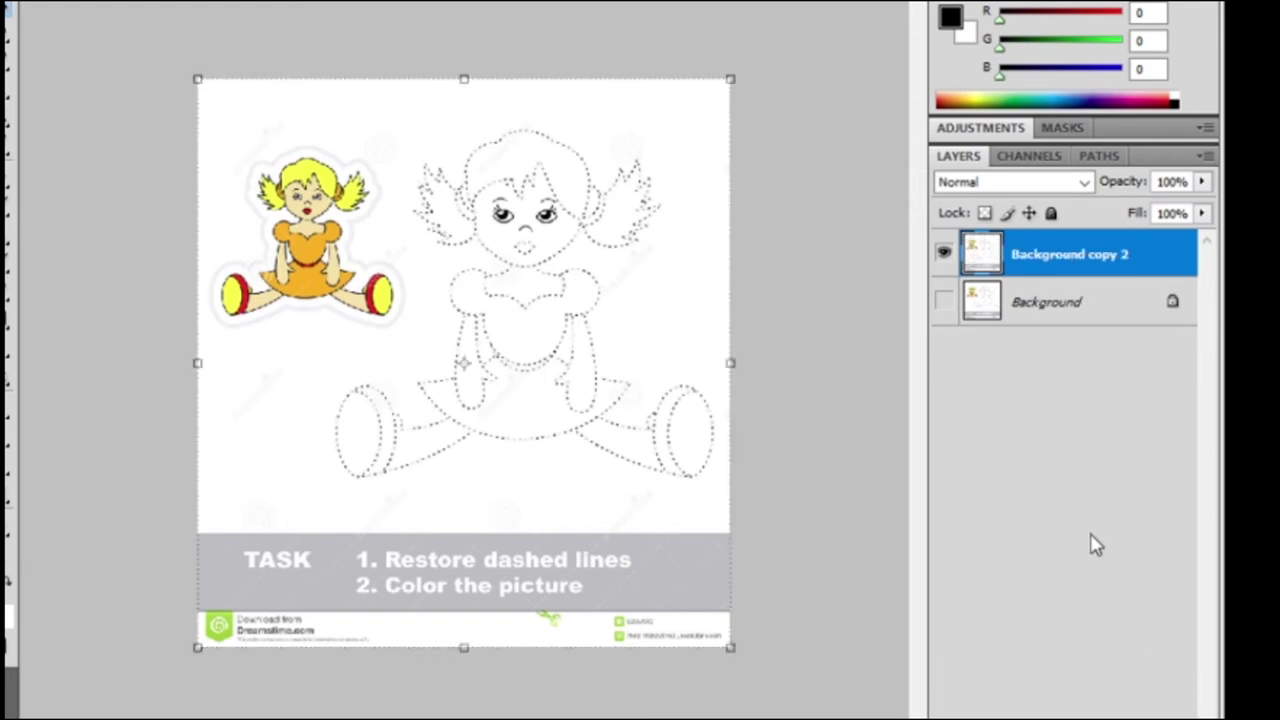
click(1078, 520)
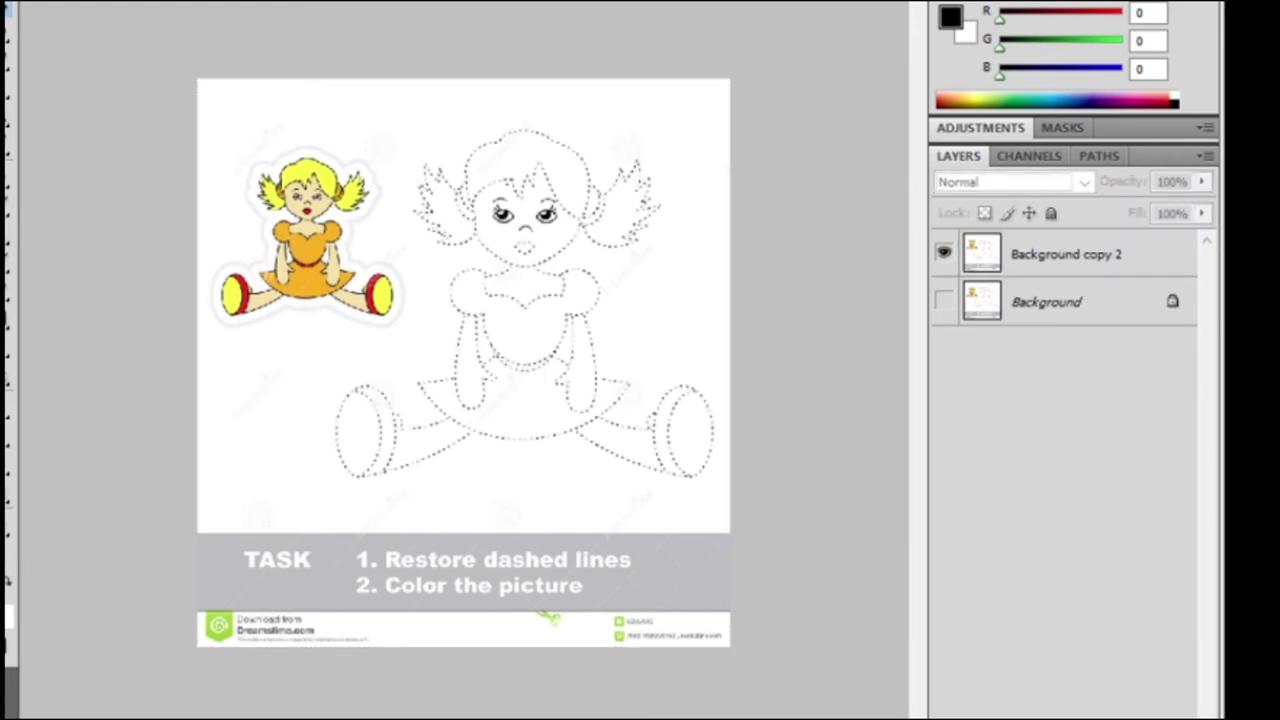
Add a new empty Layer 1 and briefly toggle Background copy 2's visibility.
click(1163, 710)
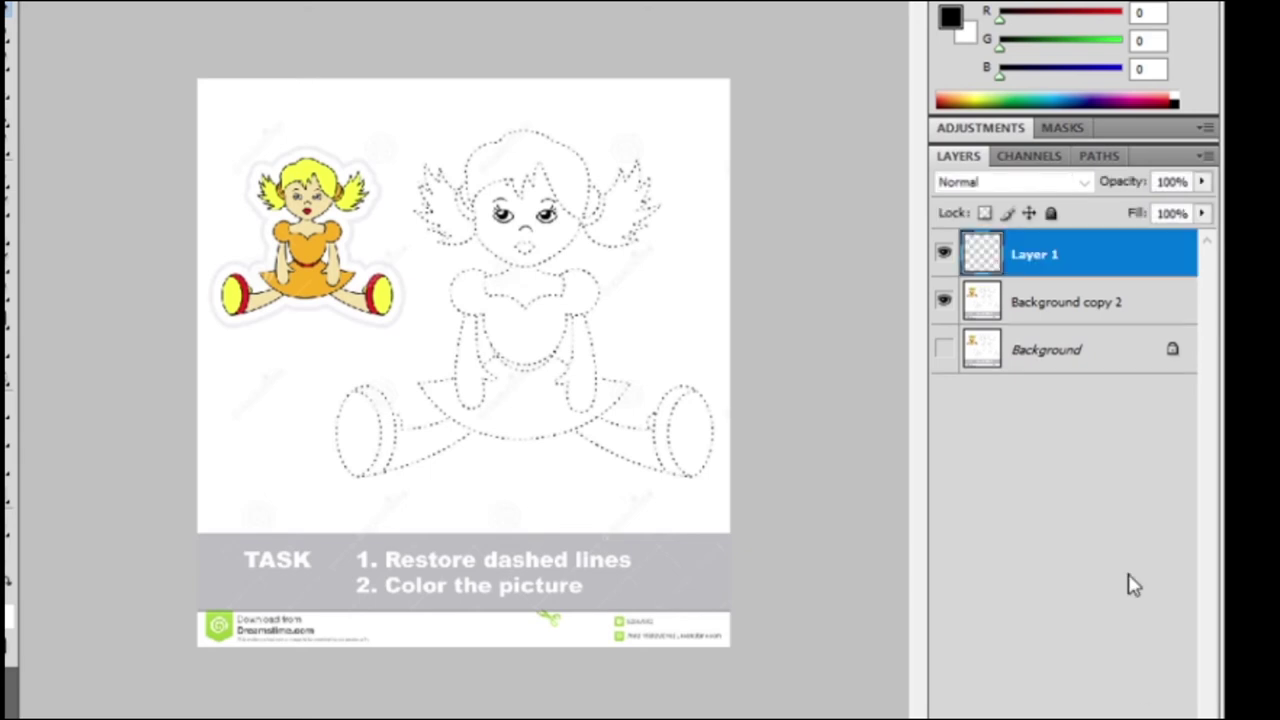
click(945, 303)
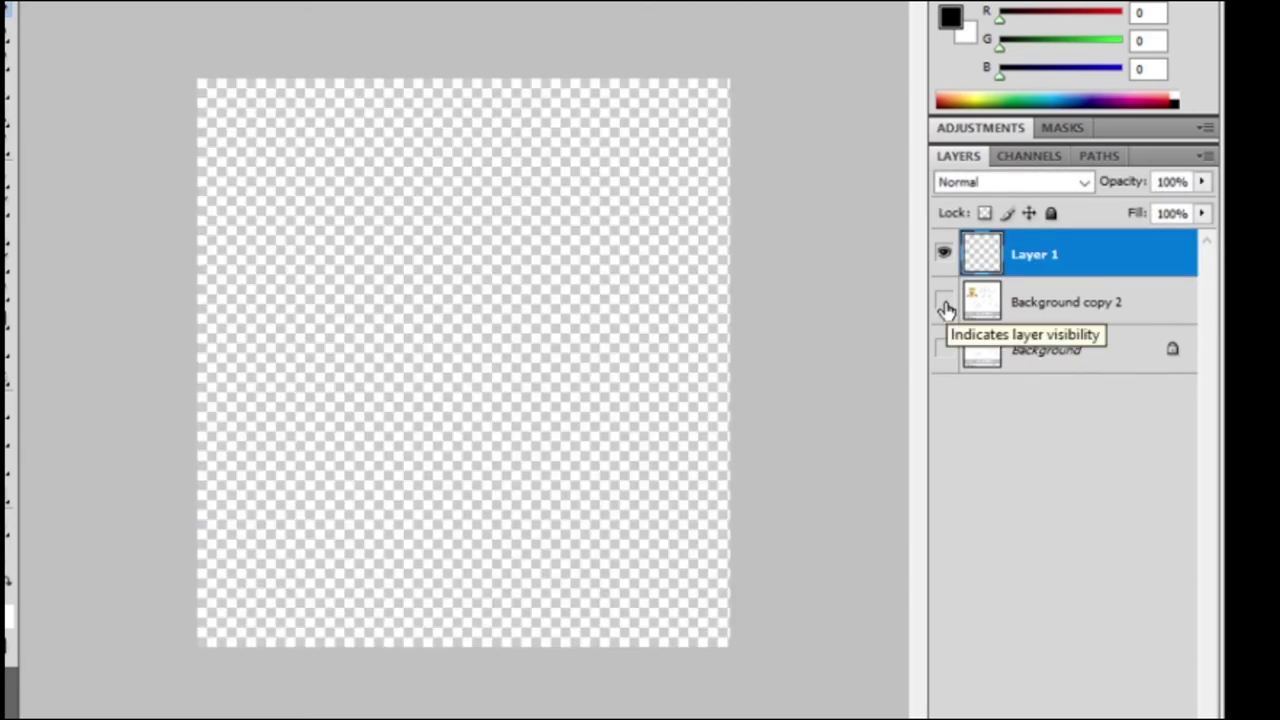
click(945, 303)
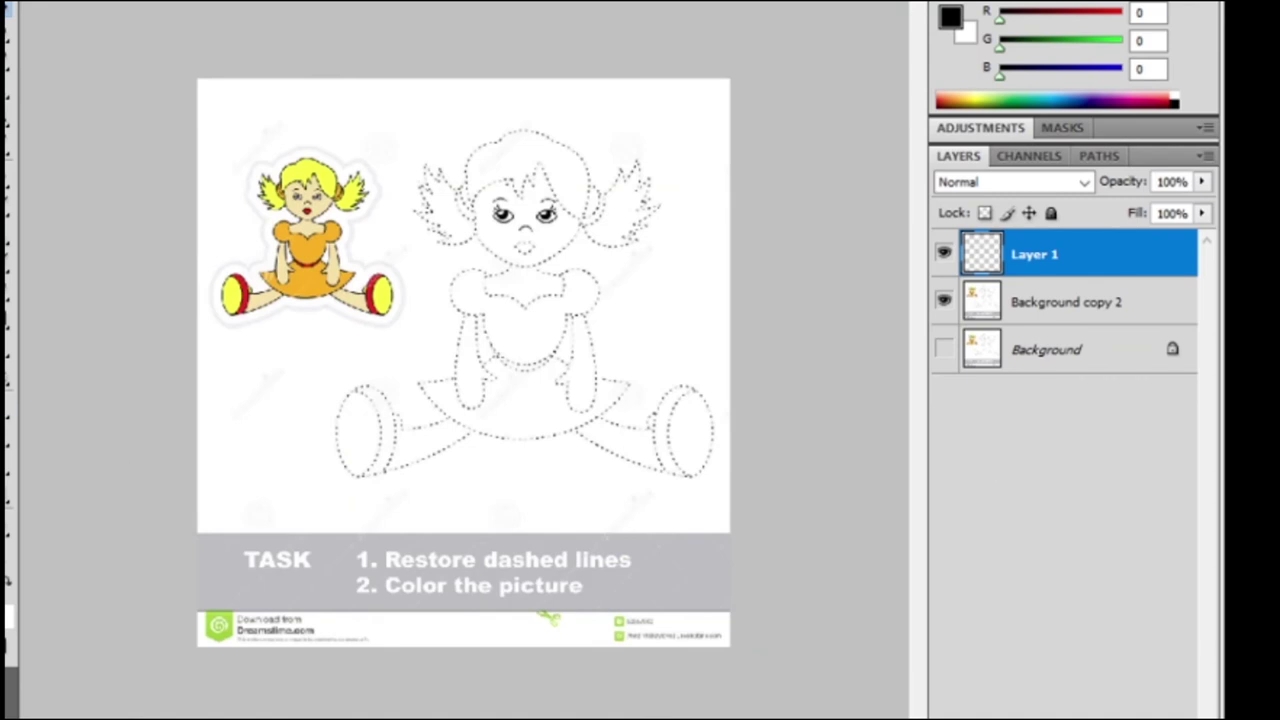
Switch to the Pen Tool and open the Navigator panel from the Window menu.
right_click(6, 424)
click(69, 409)
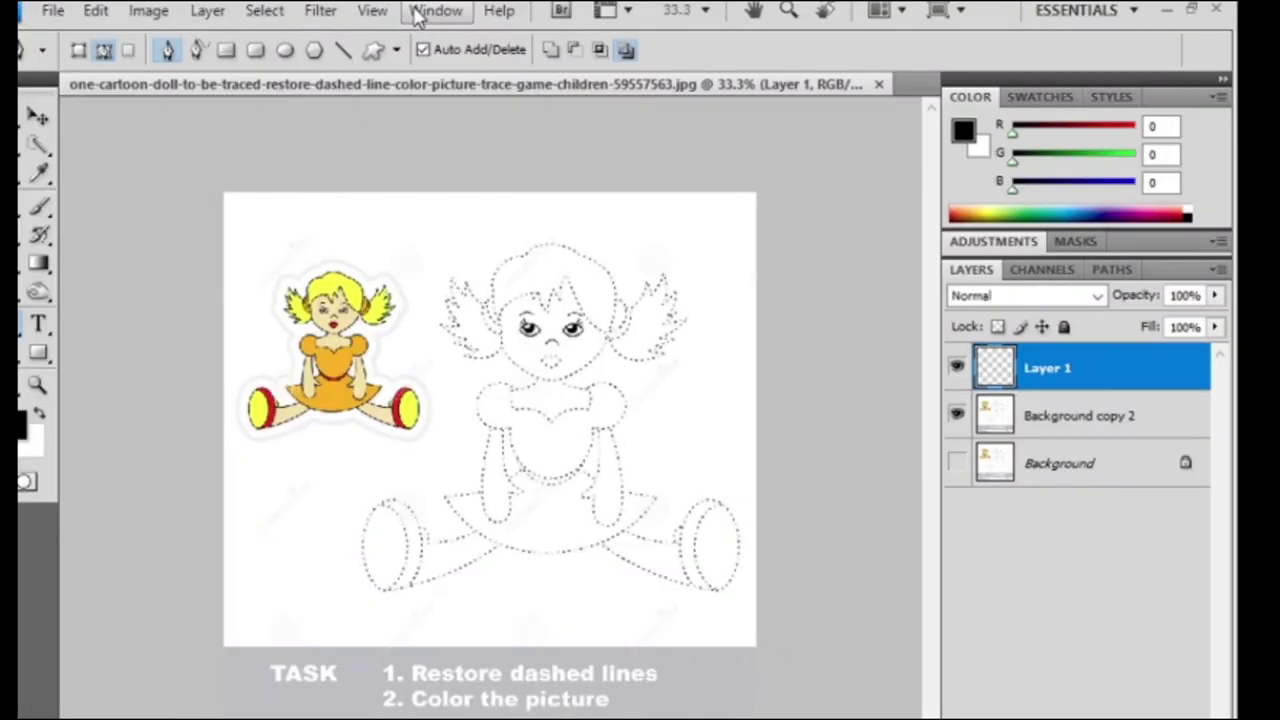
click(435, 10)
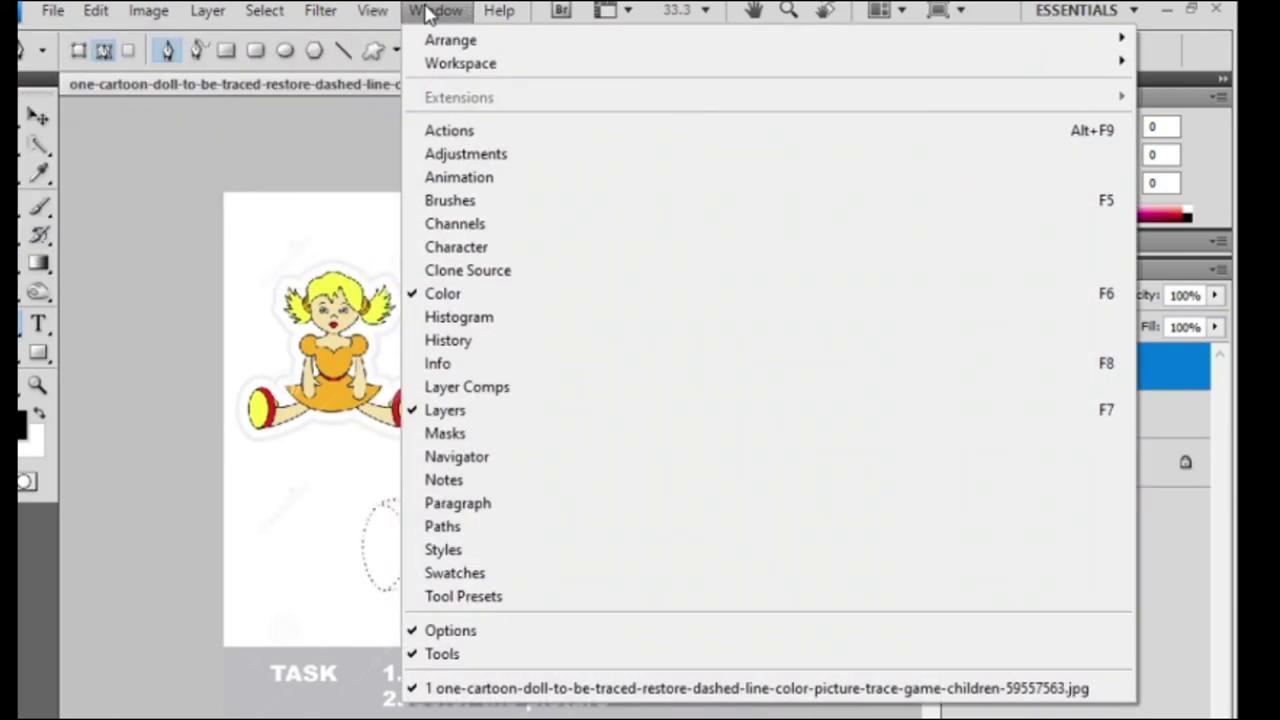
mouse_move(440, 38)
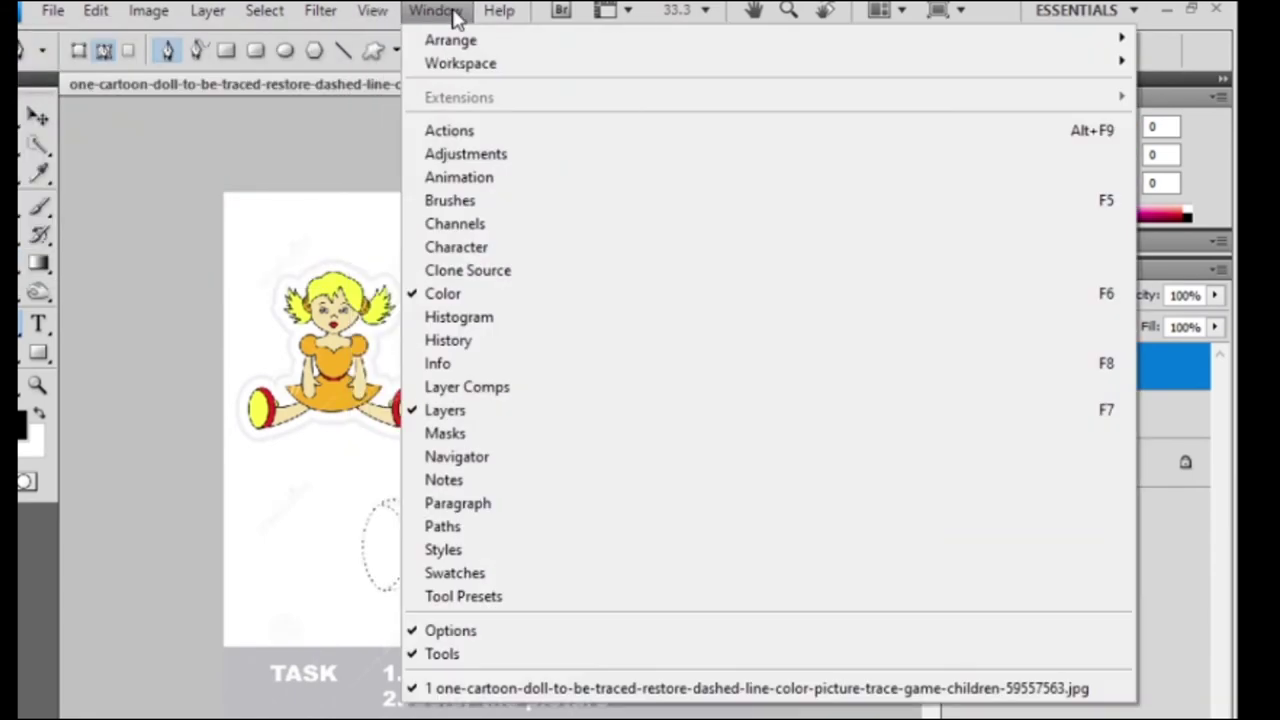
click(435, 10)
click(435, 10)
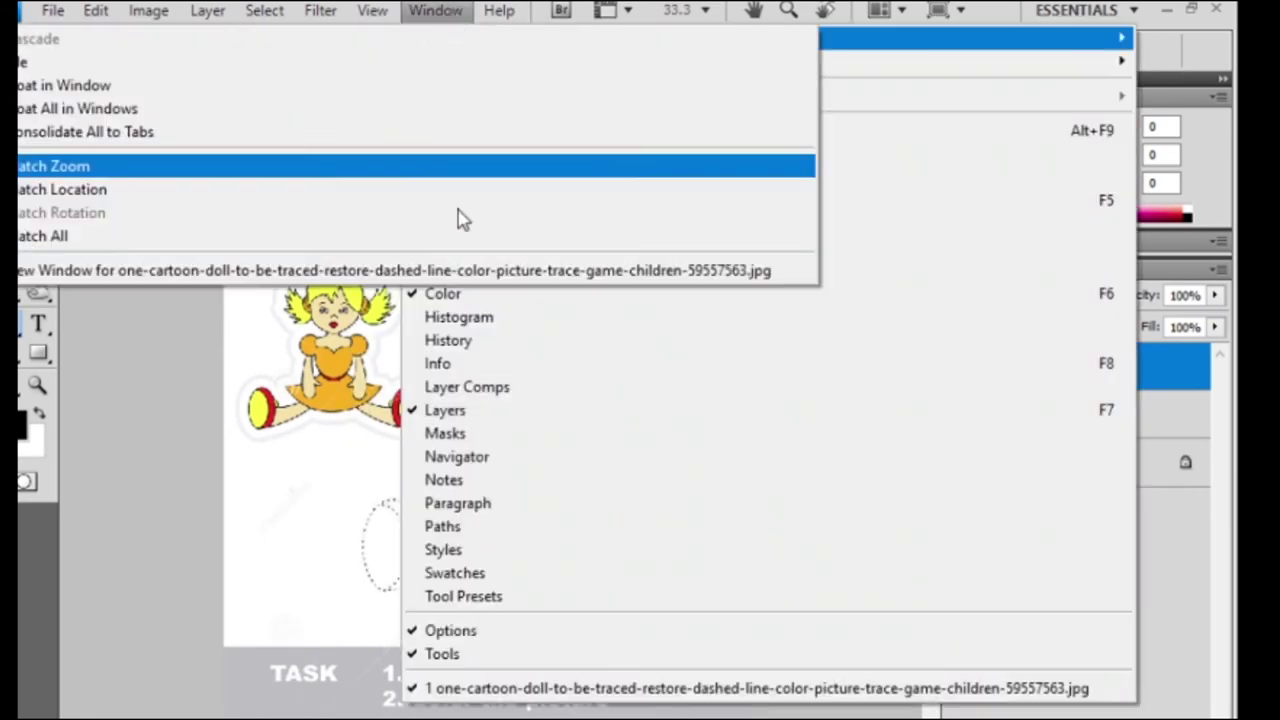
Zoom the Navigator to about 110% and frame the doll's dashed left foot outline.
click(470, 458)
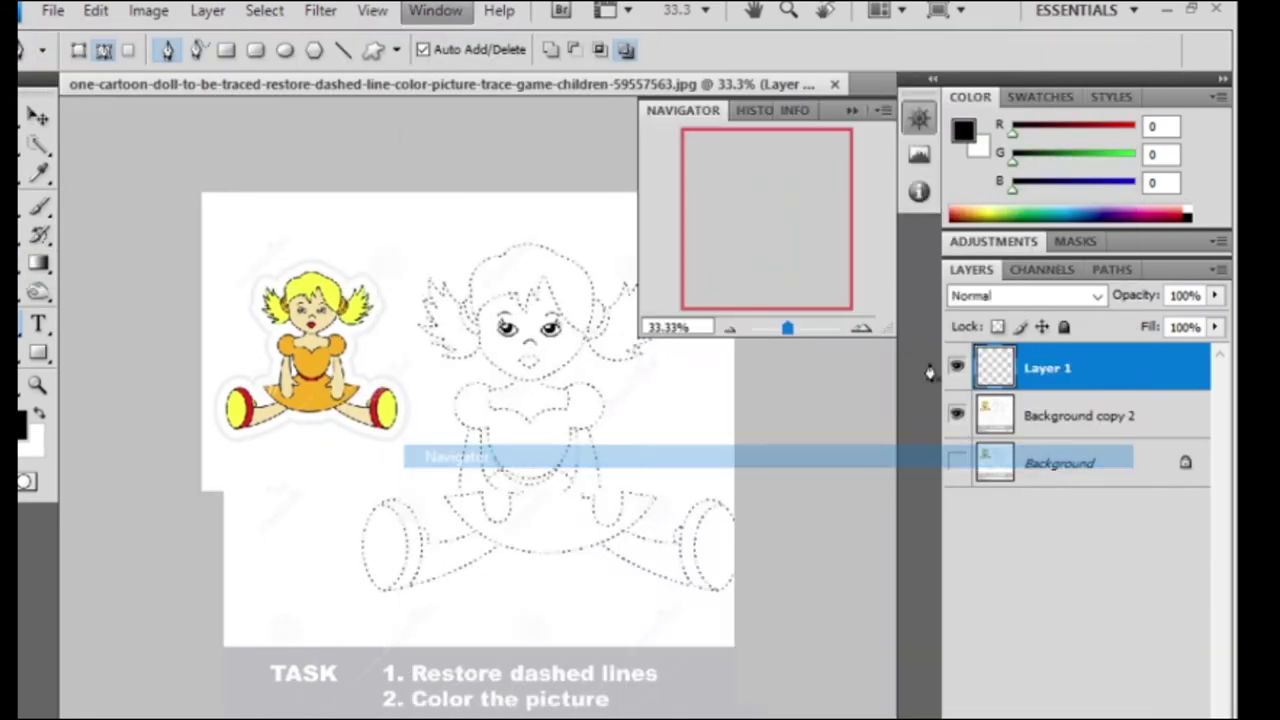
drag(782, 328, 797, 328)
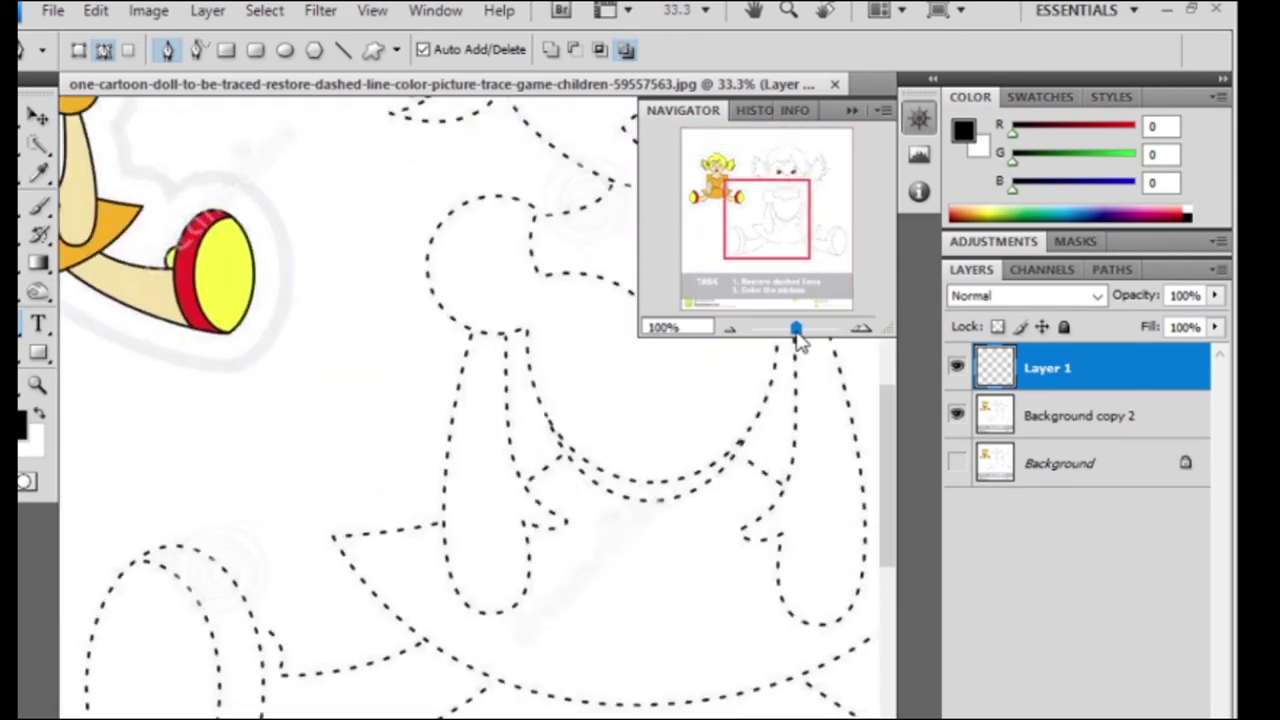
drag(772, 240, 742, 255)
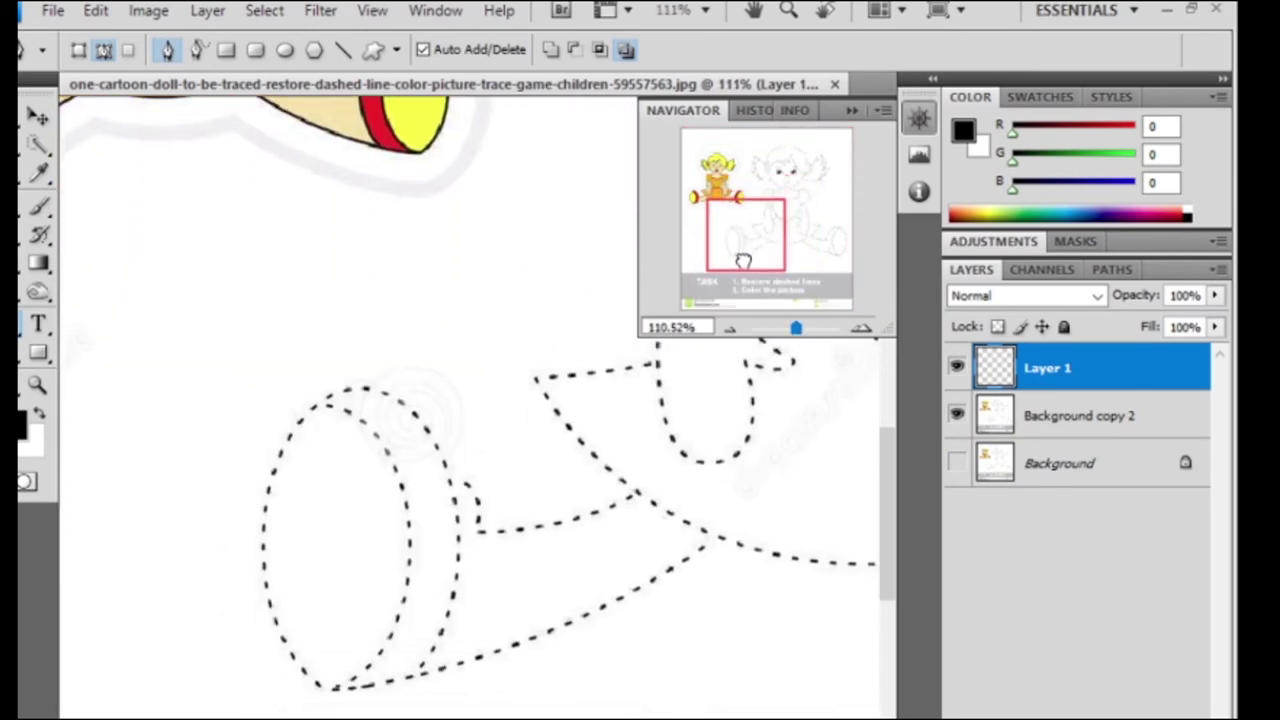
right_click(36, 328)
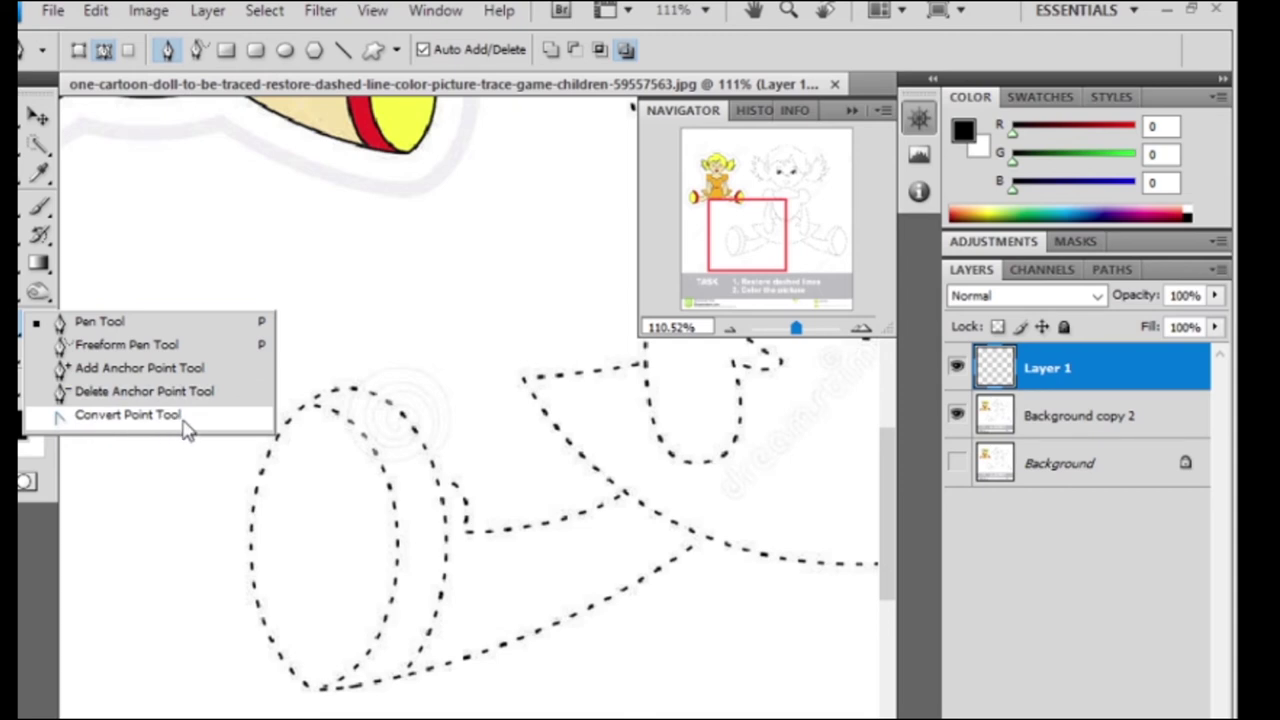
Trace a closed curved Pen path around the doll's left foot ellipse.
click(105, 325)
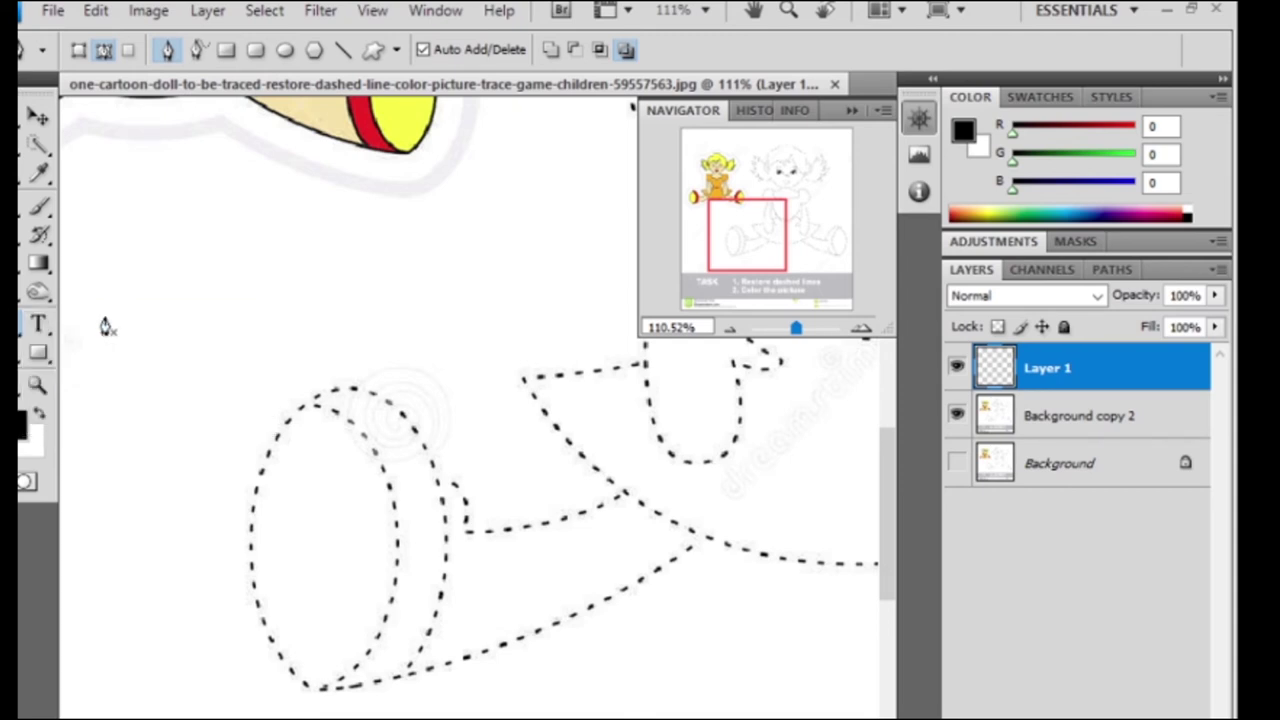
drag(316, 688, 283, 672)
drag(249, 537, 275, 413)
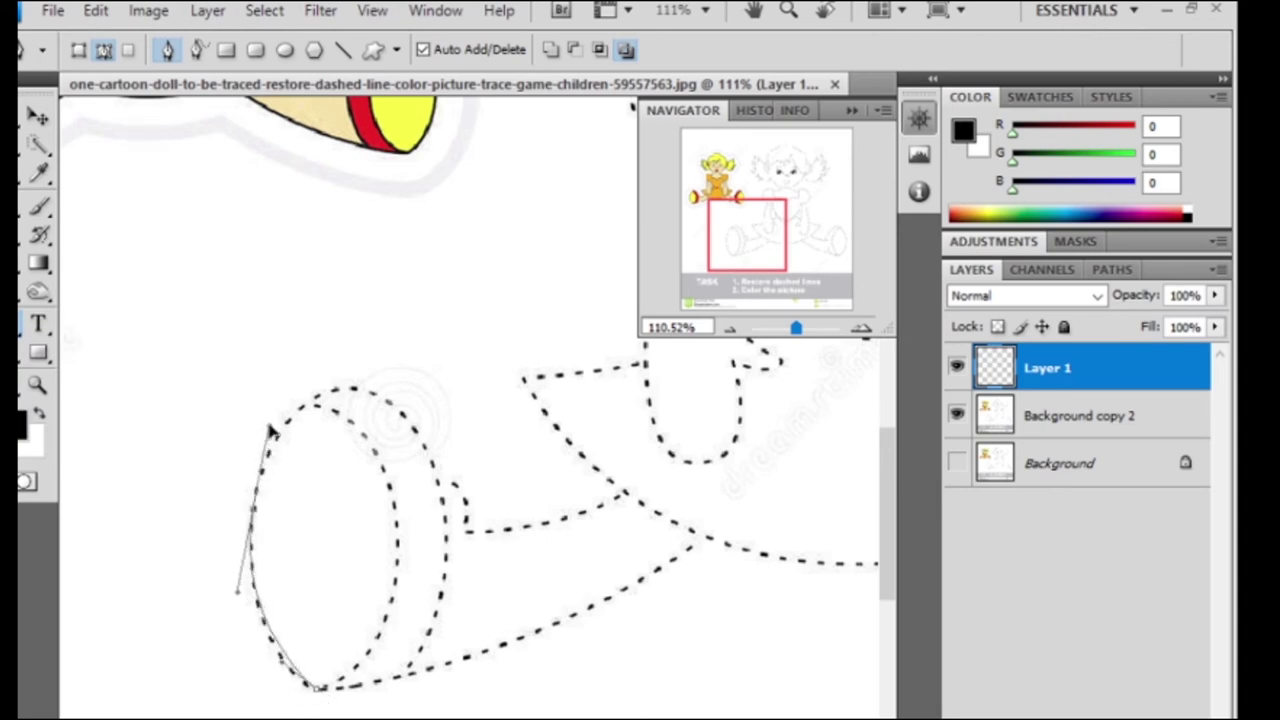
click(303, 407)
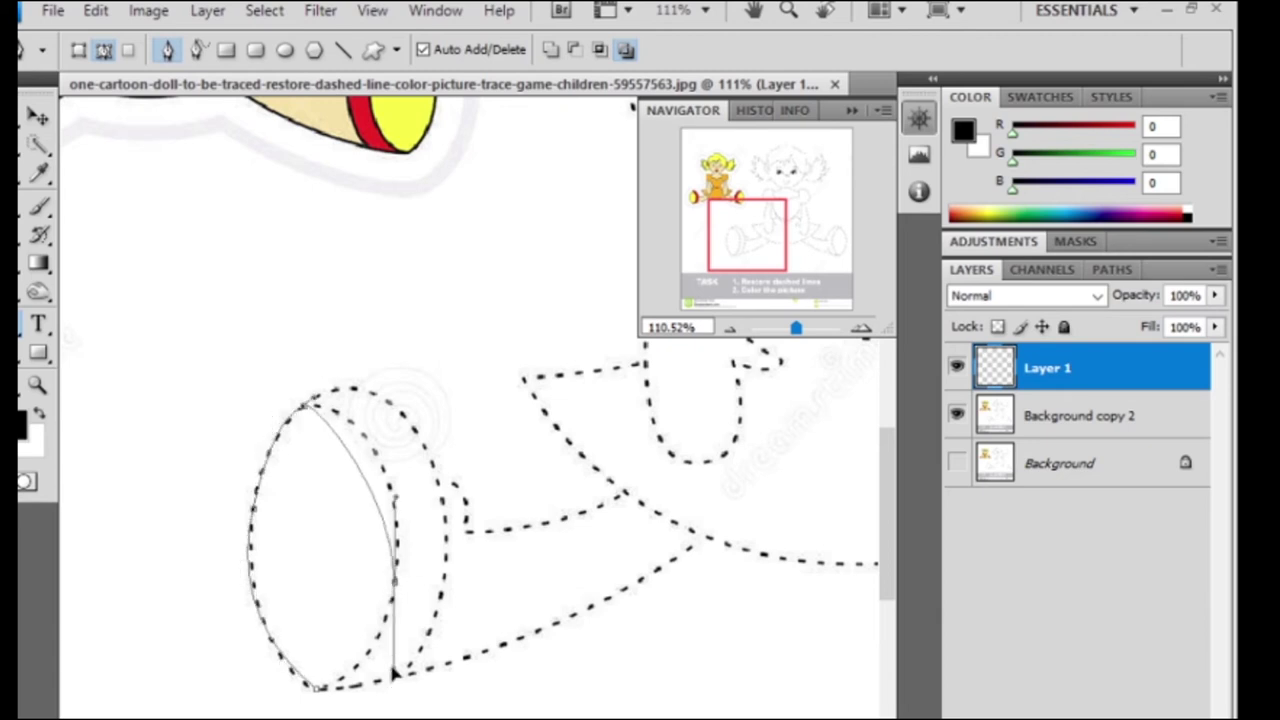
drag(316, 688, 318, 697)
Pick the Convert Point Tool and hide the doll image to view the path alone.
right_click(18, 322)
click(114, 423)
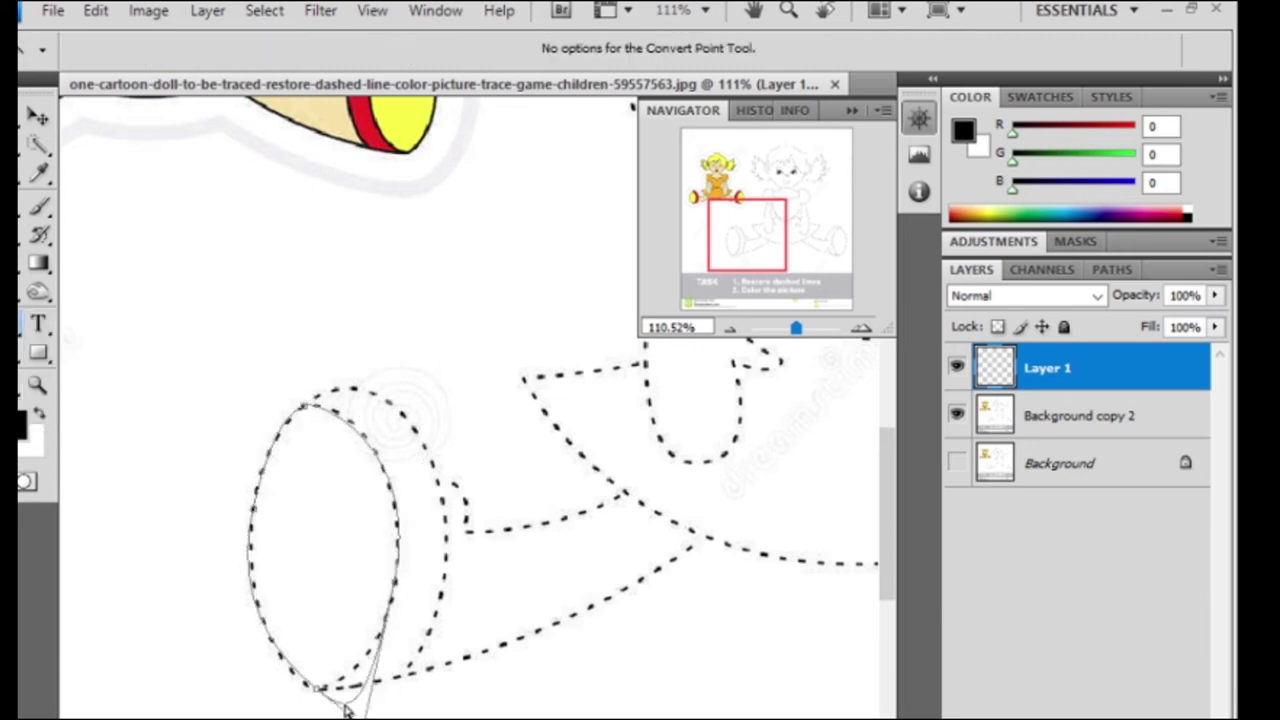
click(957, 418)
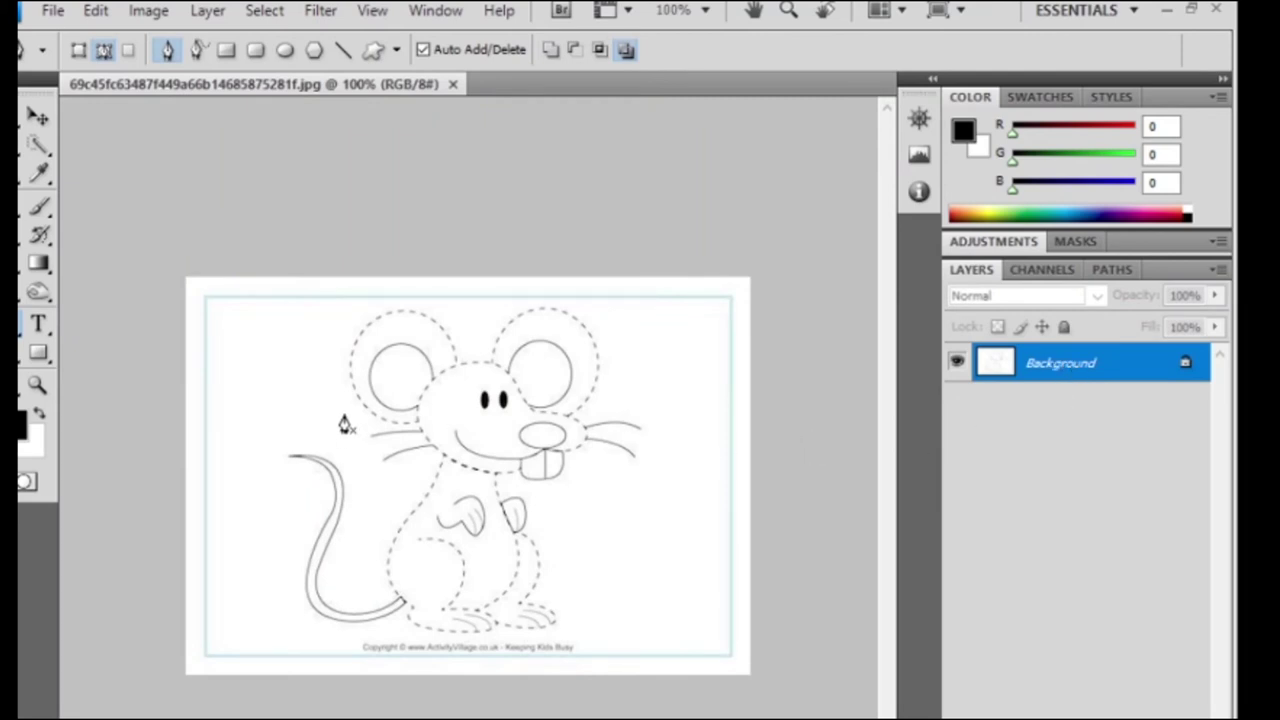
Trace a closed trial Pen path around the mouse's left ear.
click(417, 416)
mouse_move(346, 386)
mouse_down()
mouse_move(350, 298)
mouse_move(448, 329)
mouse_move(458, 373)
mouse_up()
click(447, 400)
click(417, 417)
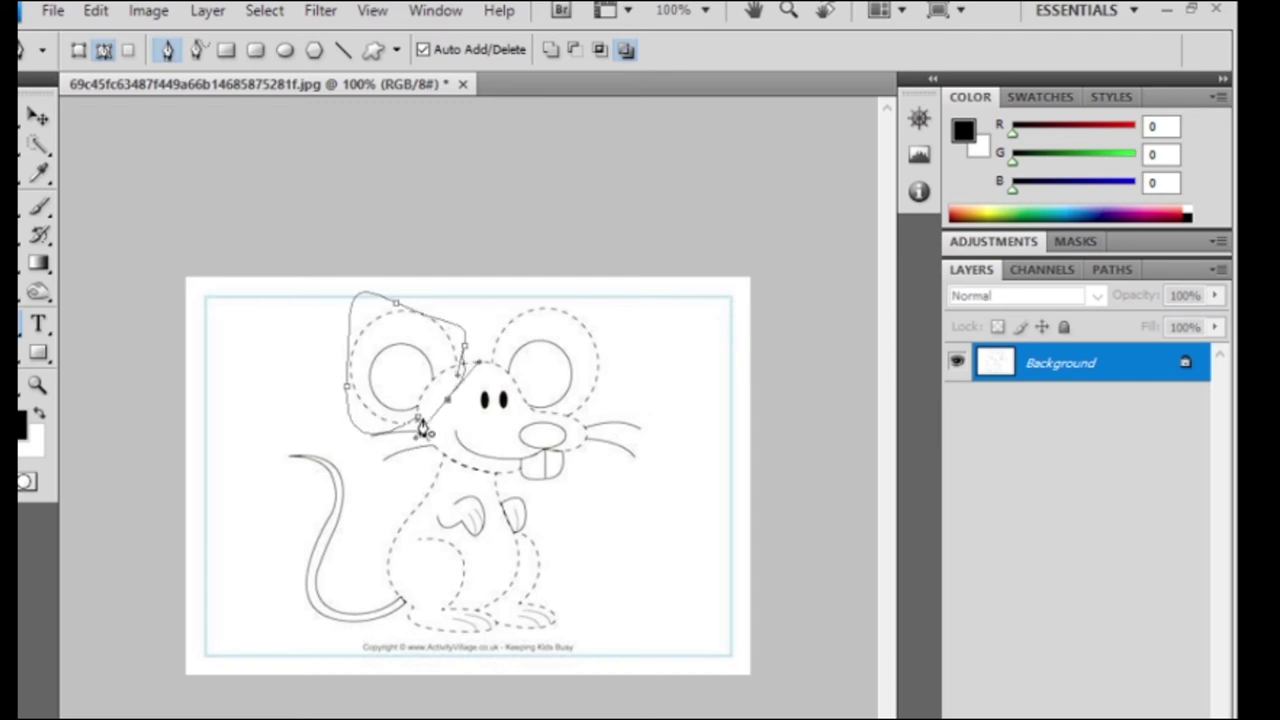
click(417, 418)
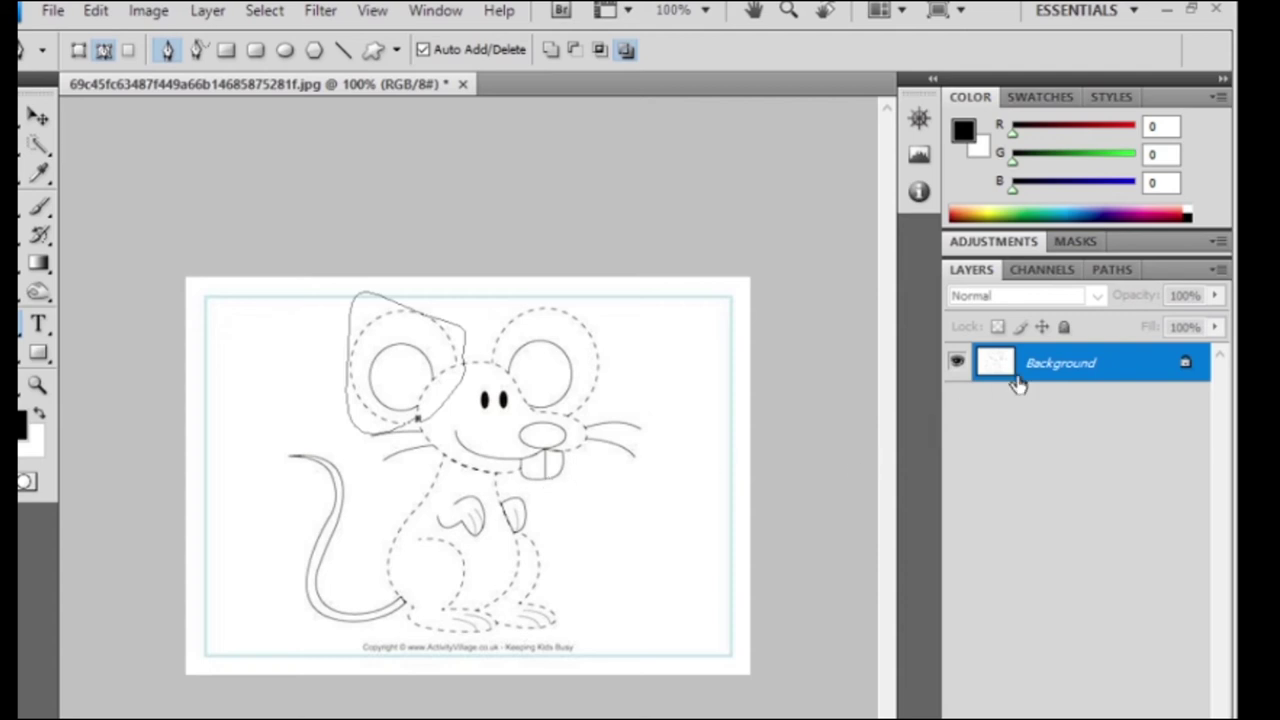
Undo the ear path with Ctrl+Alt+Z twice and add a new empty Layer 1.
drag(1018, 385, 1027, 366)
key(ctrl+alt+z)
key(ctrl+alt+z)
key(ctrl+alt+z)
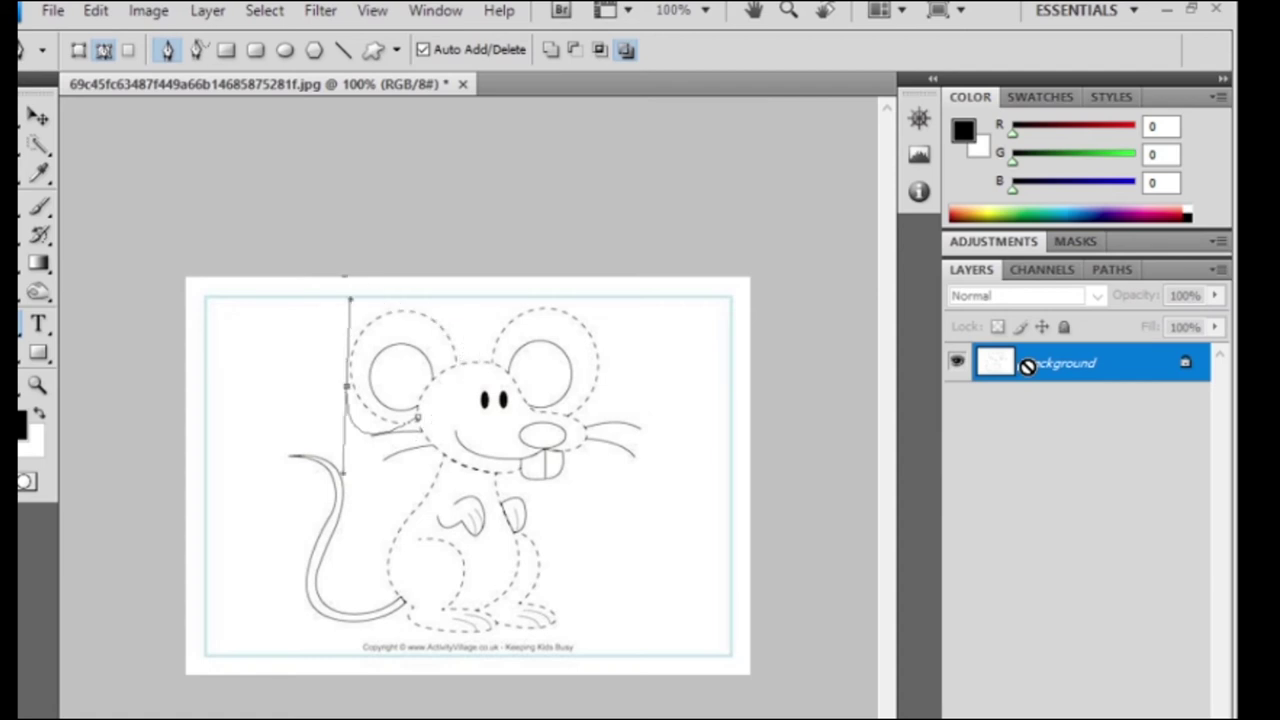
key(ctrl+alt+z)
key(ctrl+alt+z)
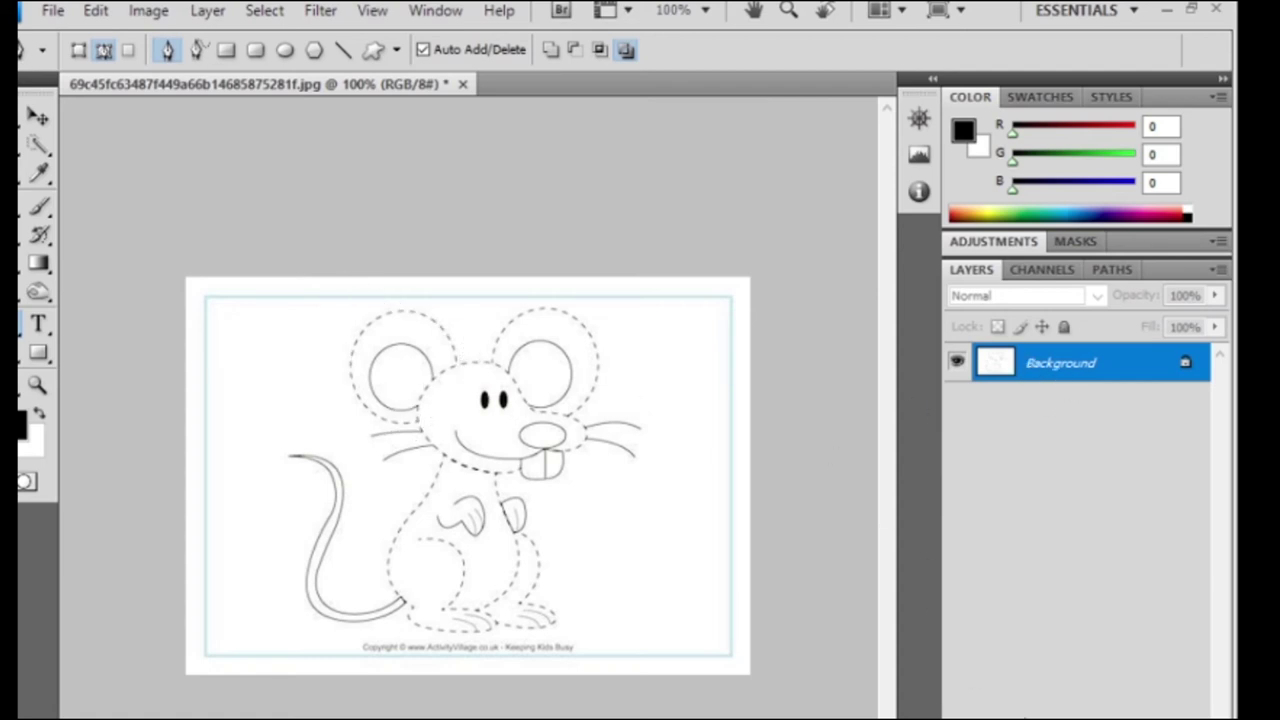
key(ctrl+shift+alt+n)
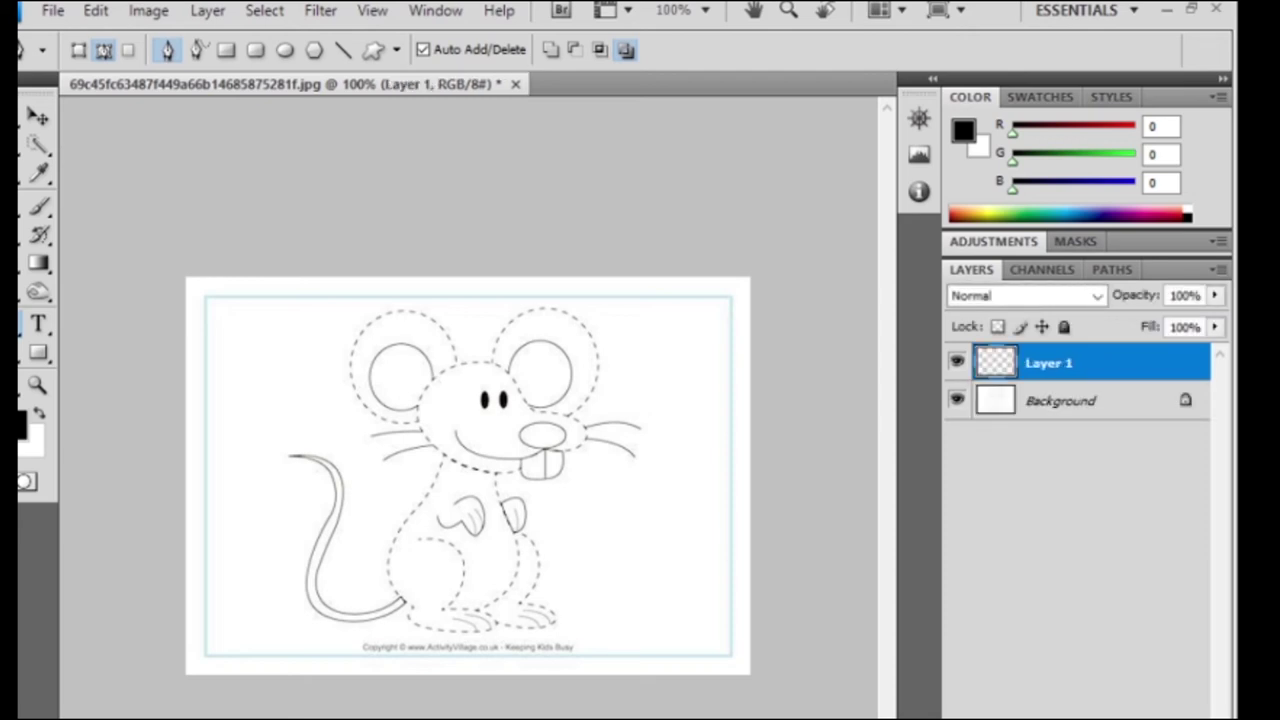
Duplicate the Background layer and hide the original, leaving Background copy visible.
click(1089, 403)
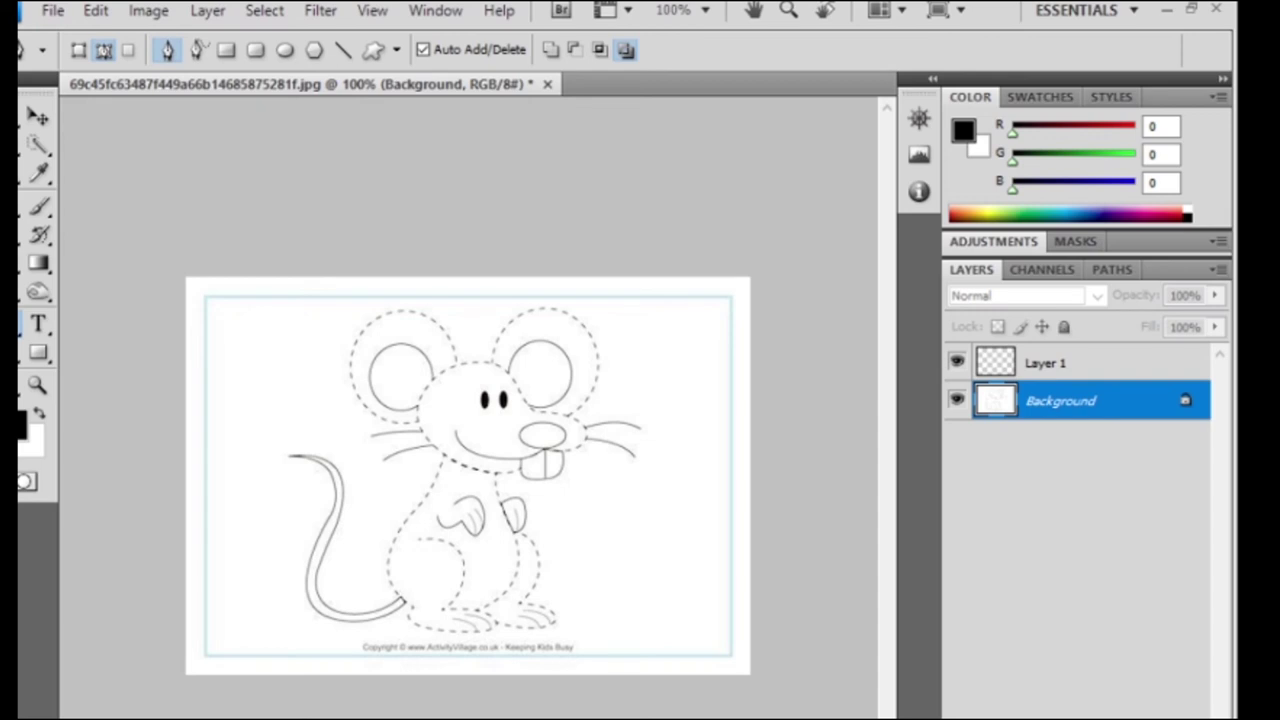
key(ctrl+j)
click(957, 439)
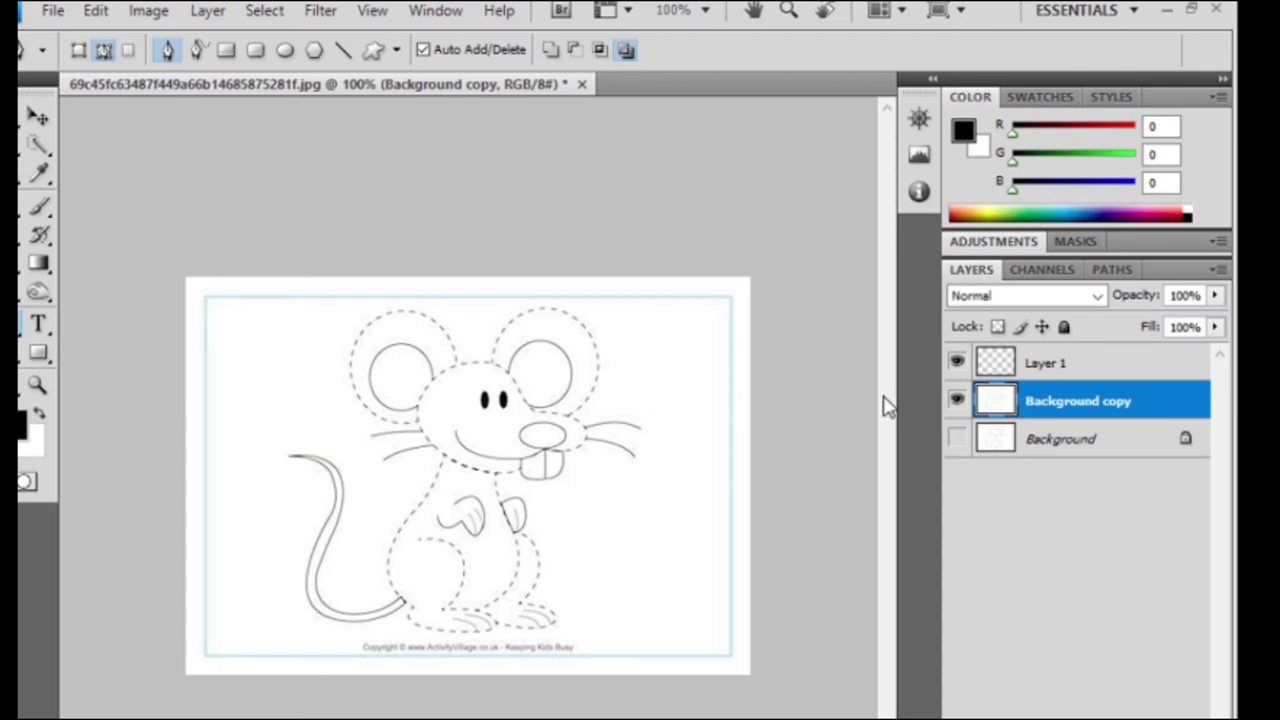
click(957, 400)
click(957, 400)
Target Layer 1, pick the standard Pen Tool, and retype the layer name as 'leftear'.
click(1045, 368)
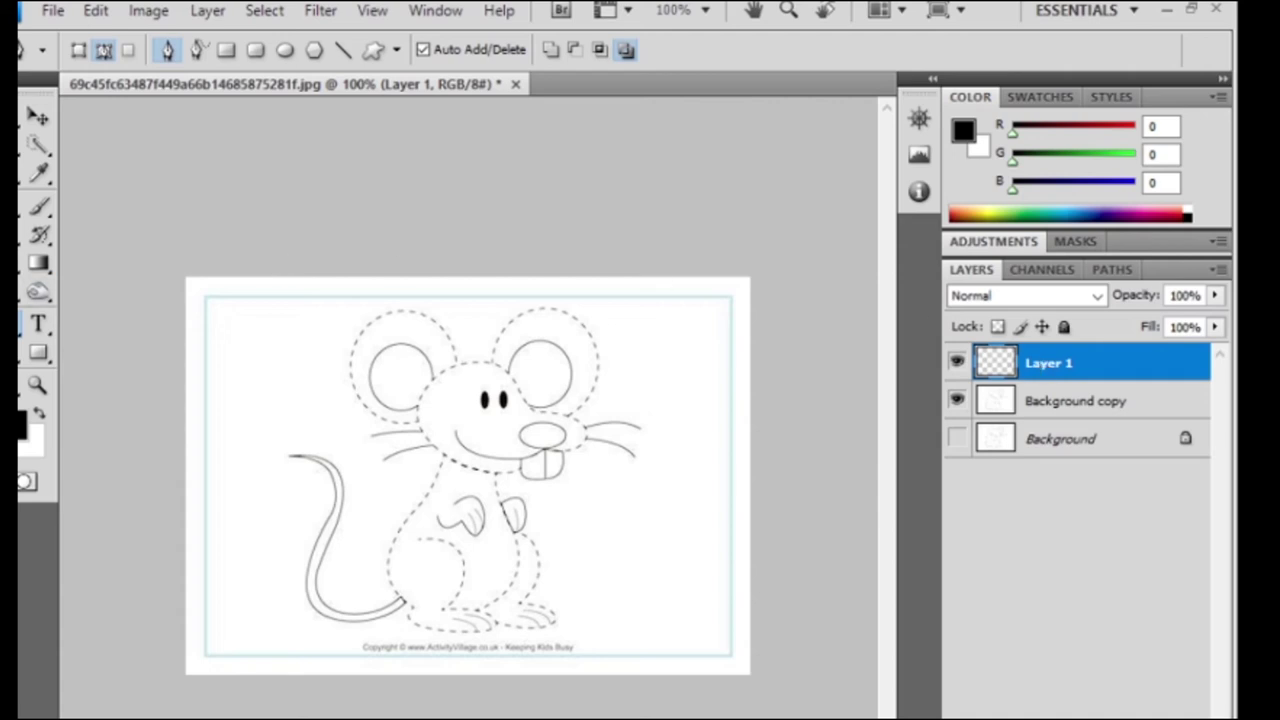
right_click(22, 345)
click(65, 325)
right_click(1060, 355)
key(Escape)
double_click(1045, 363)
text(left)
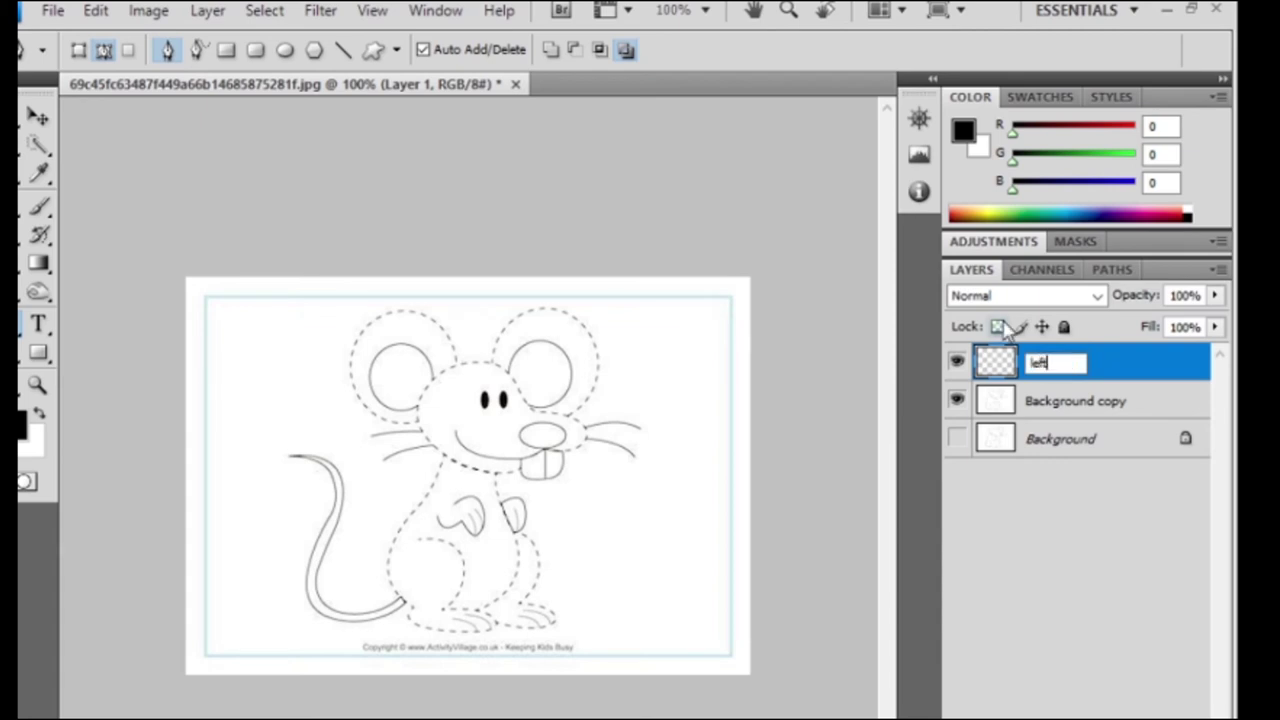
text(ear)
text(1)
Confirm the layer name and trace a closed, curved pen path around the mouse's left ear.
click(1072, 400)
click(1051, 369)
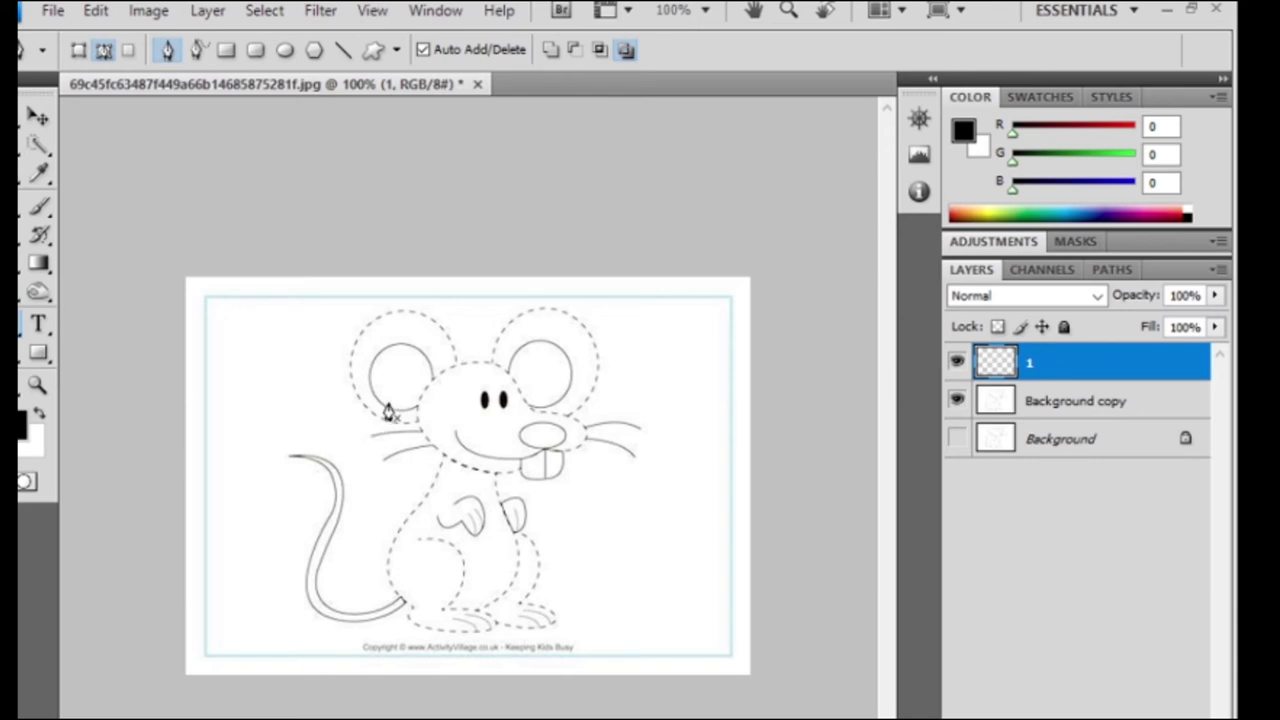
click(456, 362)
click(392, 316)
drag(392, 316, 333, 322)
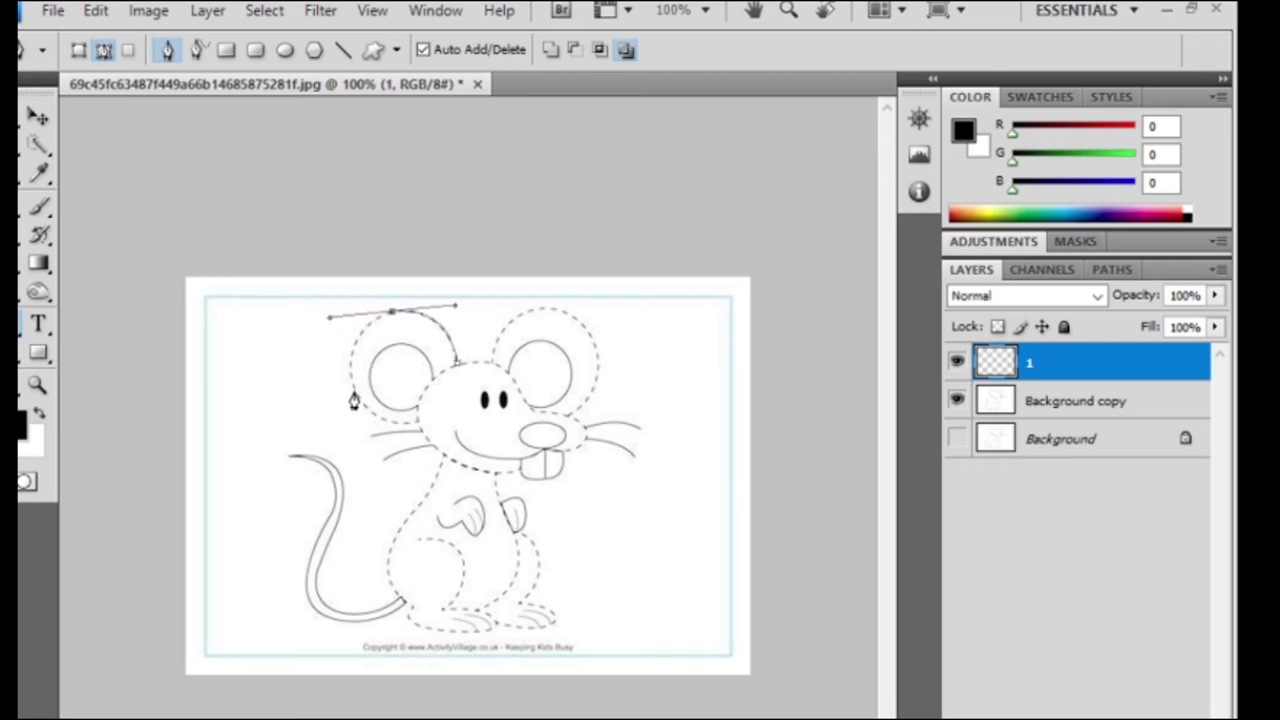
mouse_move(355, 392)
mouse_down()
mouse_move(421, 432)
mouse_move(467, 425)
mouse_move(383, 390)
mouse_up()
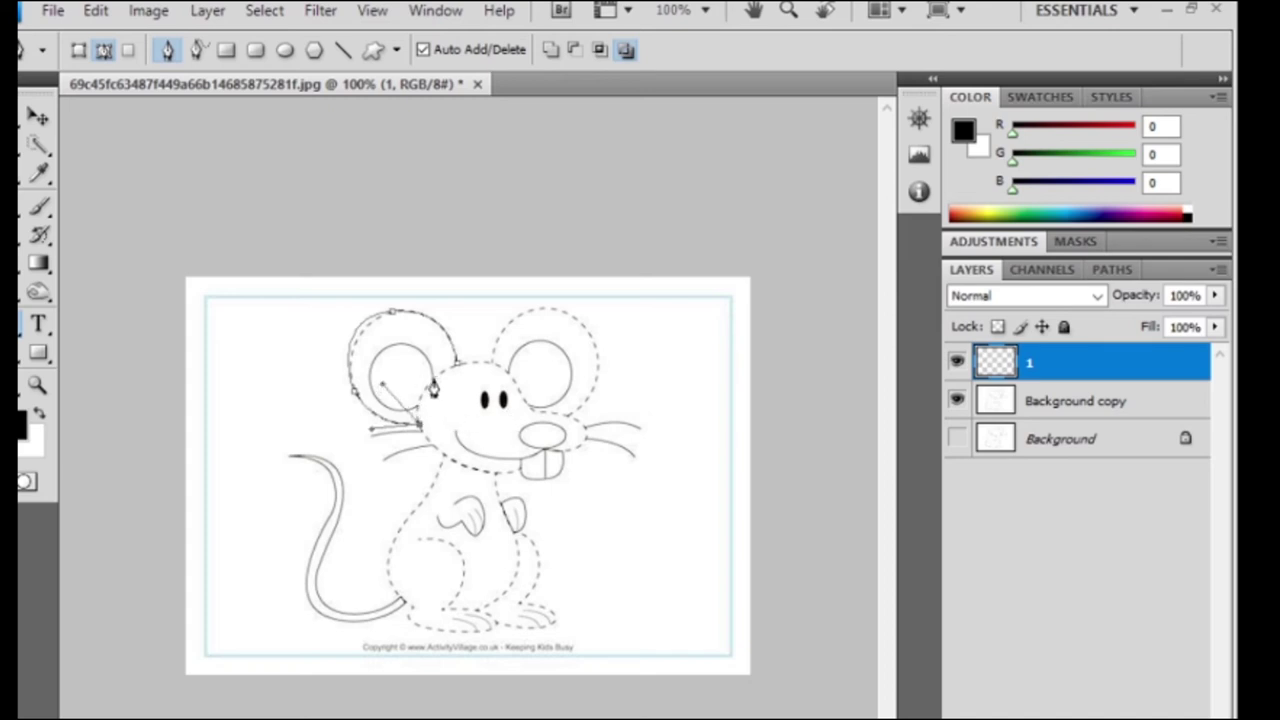
click(456, 369)
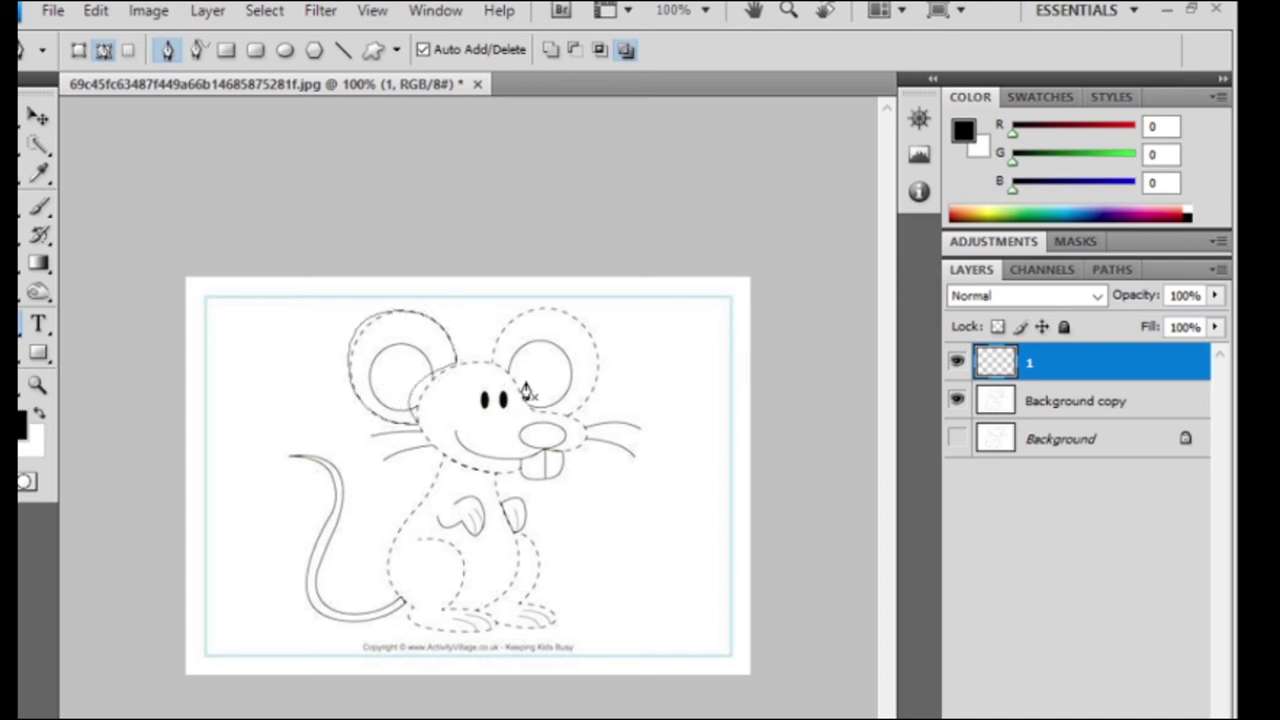
Toggle the drawing's visibility to check the path, then add a new empty layer.
click(958, 401)
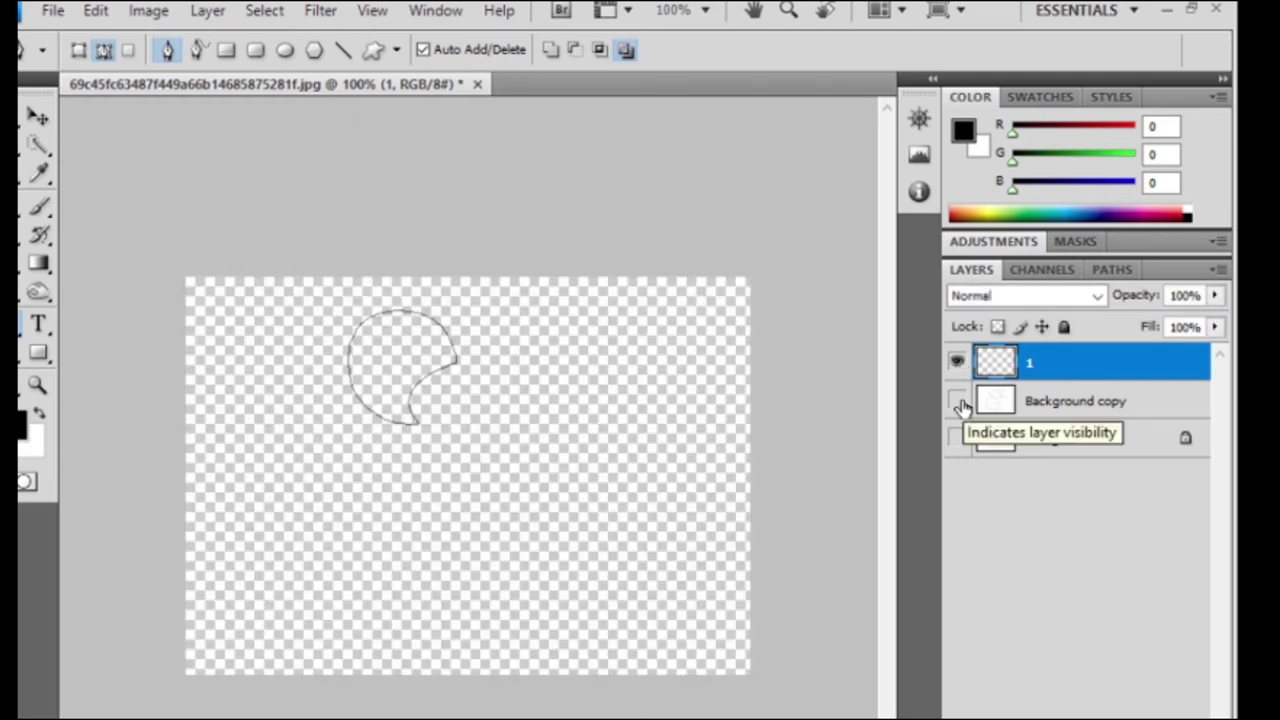
click(958, 401)
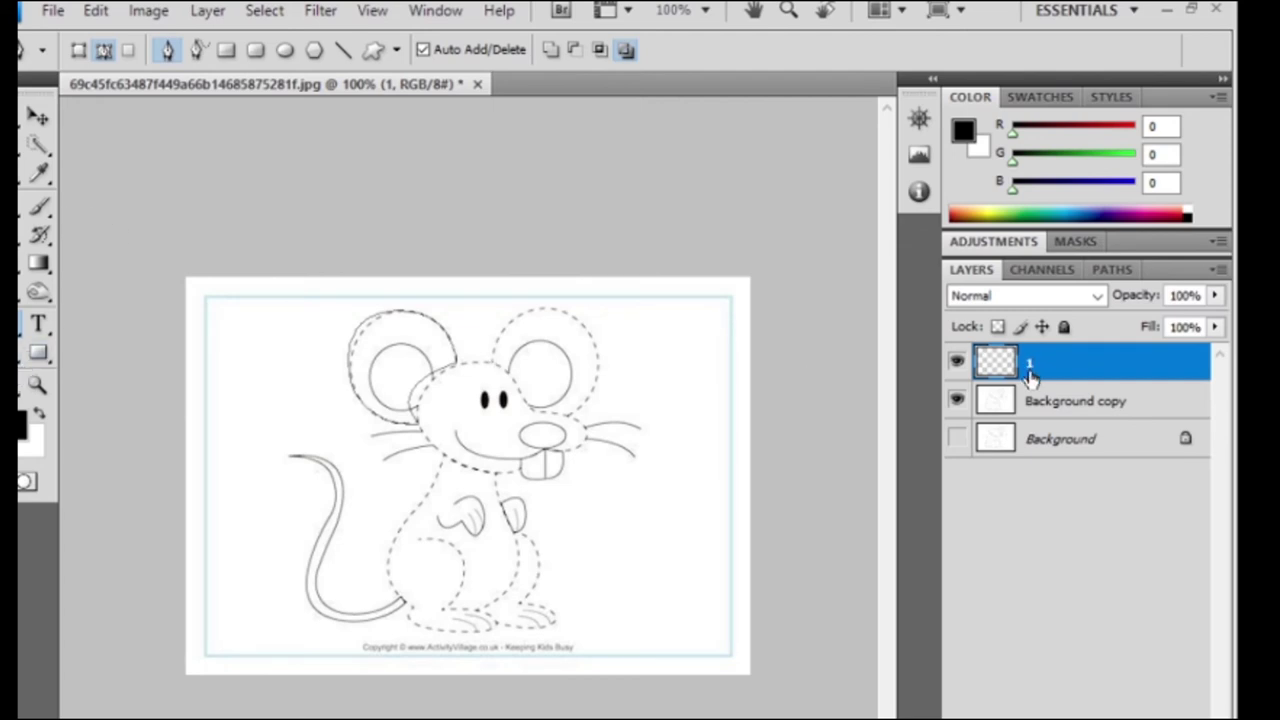
key(ctrl+shift+alt+n)
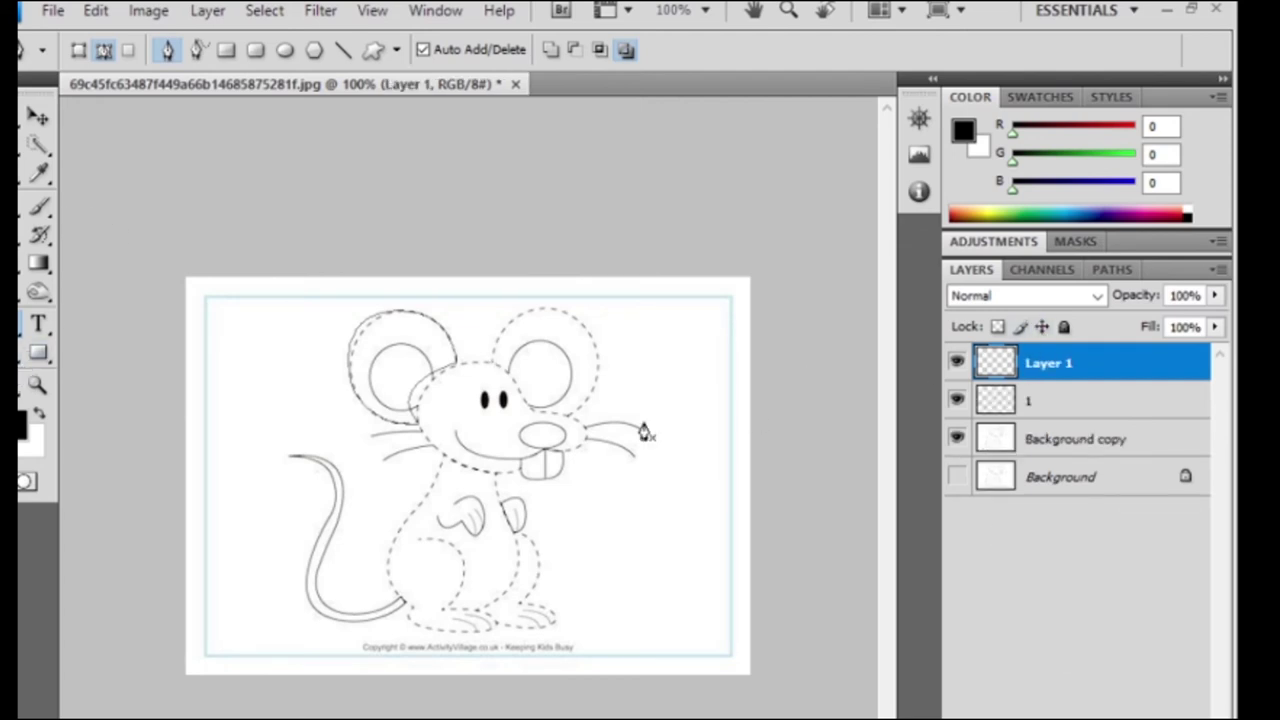
Rename the new top layer to '2', dismissing the accidentally opened Layer Style dialog.
double_click(1060, 378)
click(1103, 183)
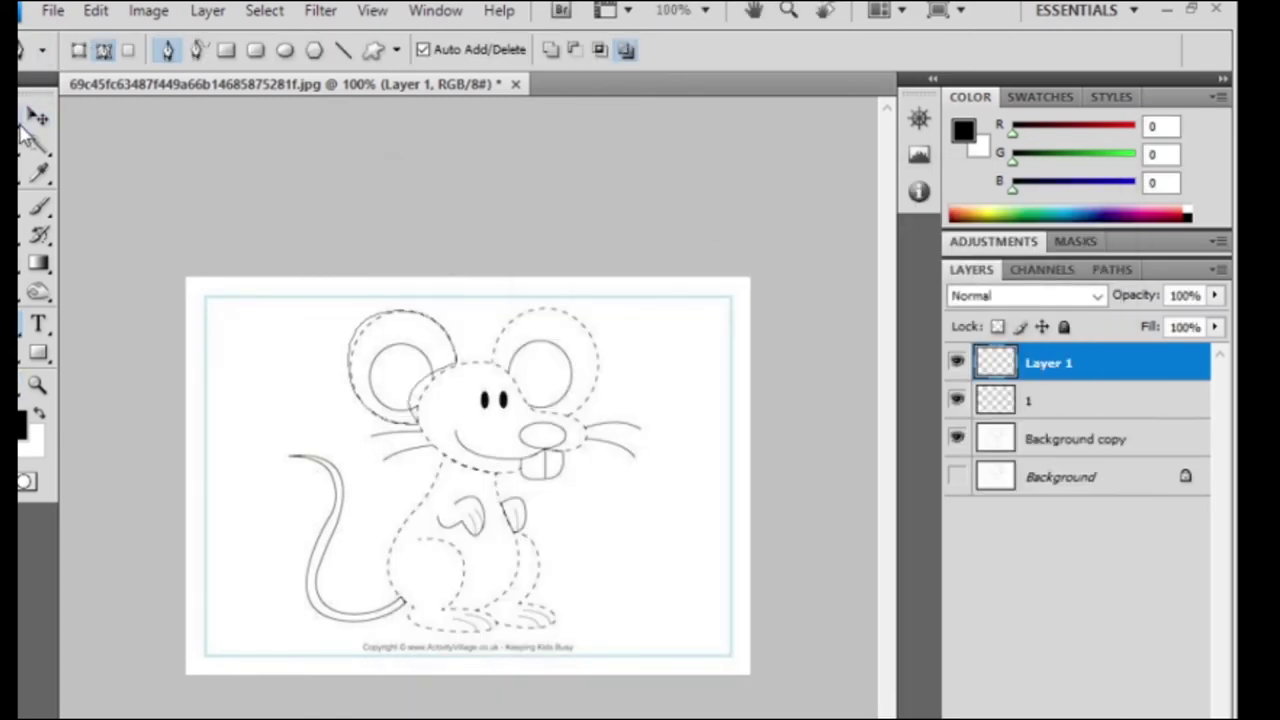
click(37, 117)
double_click(1050, 363)
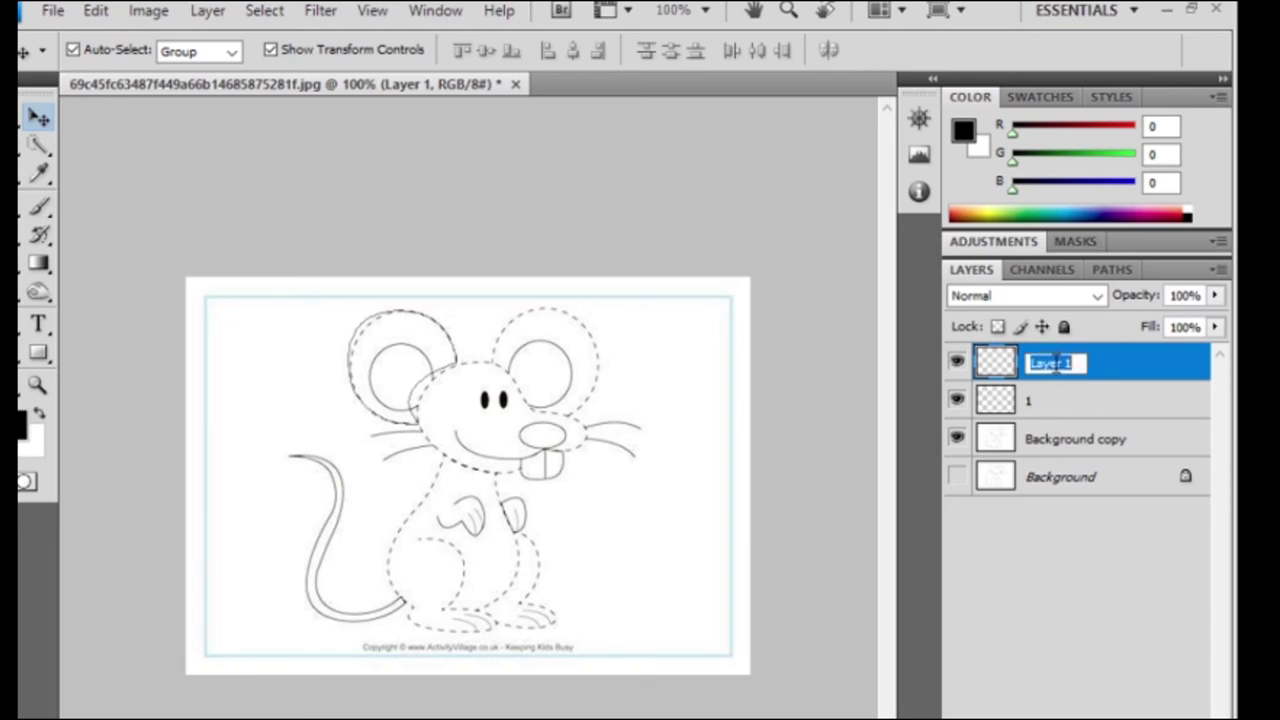
text(2)
click(1071, 573)
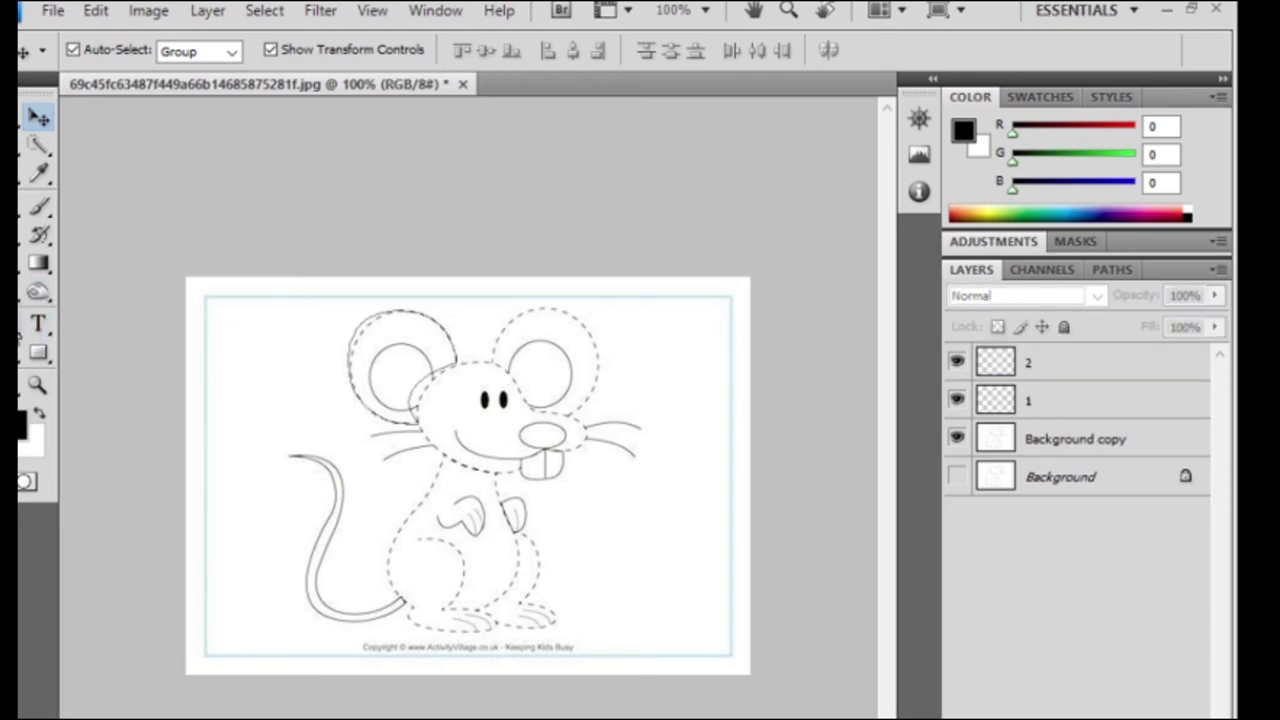
Switch back to the standard Pen Tool.
click(36, 330)
right_click(40, 332)
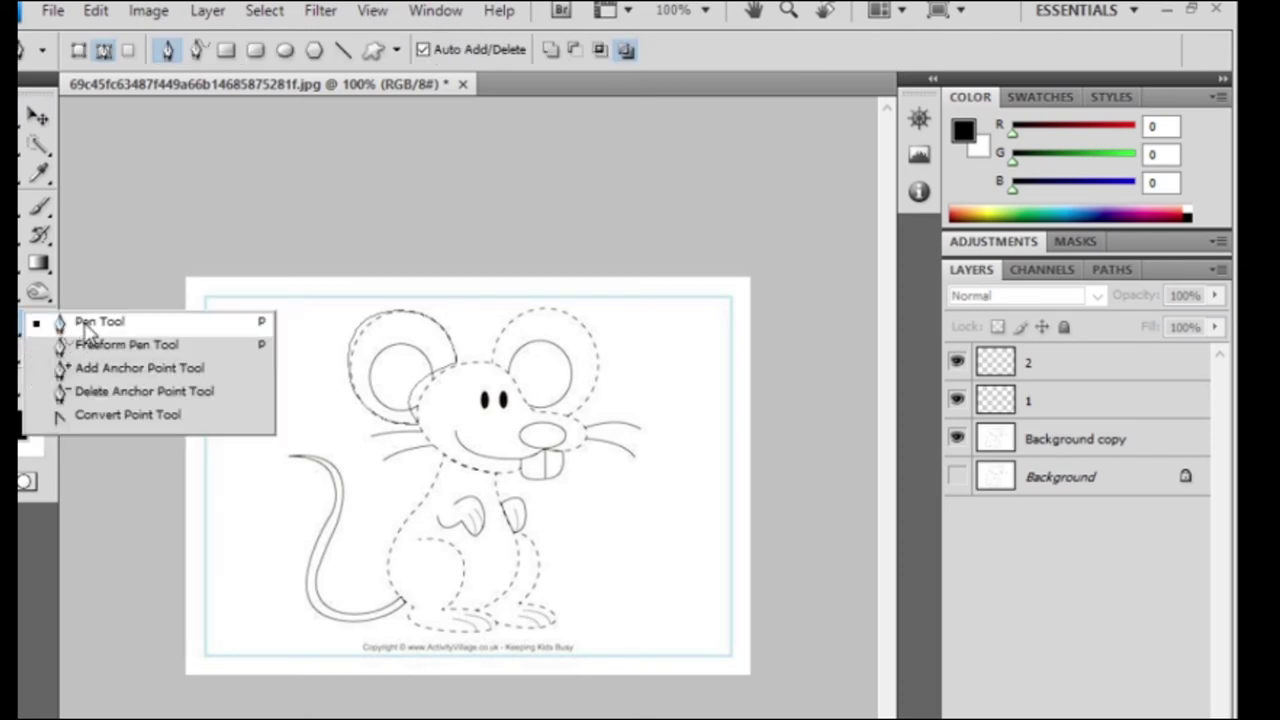
click(86, 327)
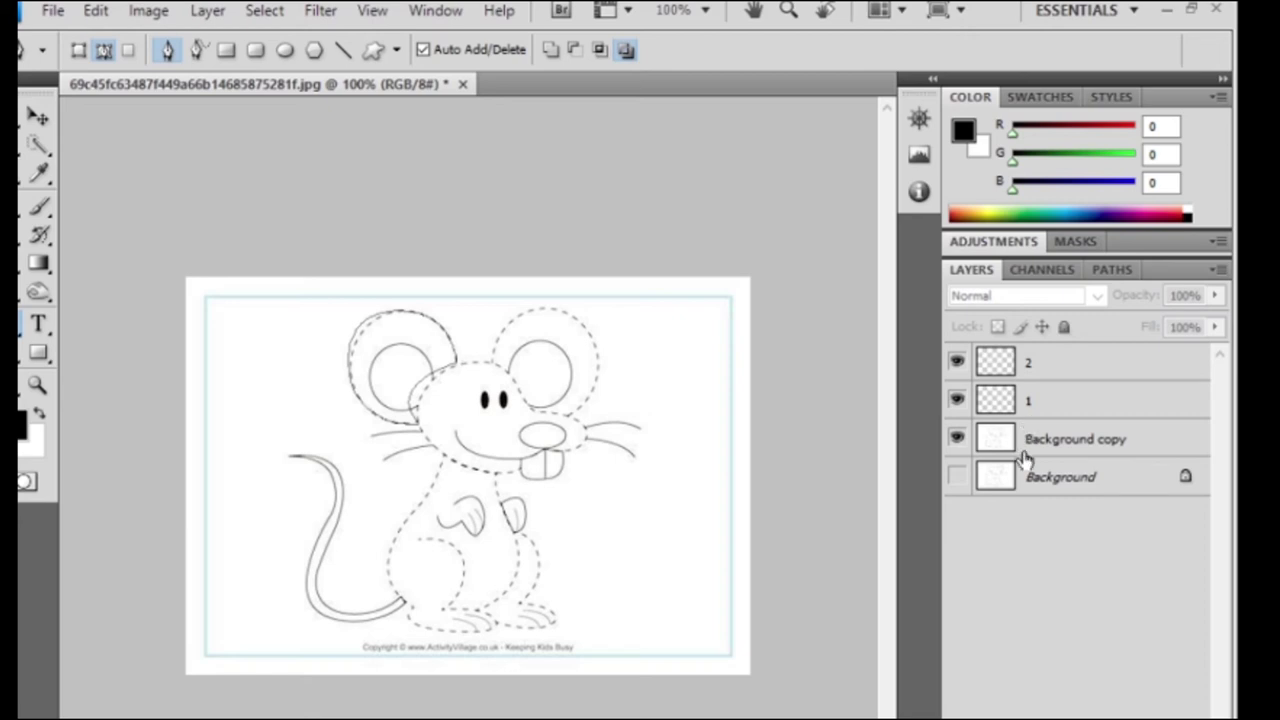
On layer 2, trace the right ear's outline with the pen and toggle layer visibility to check it.
click(491, 358)
click(1026, 375)
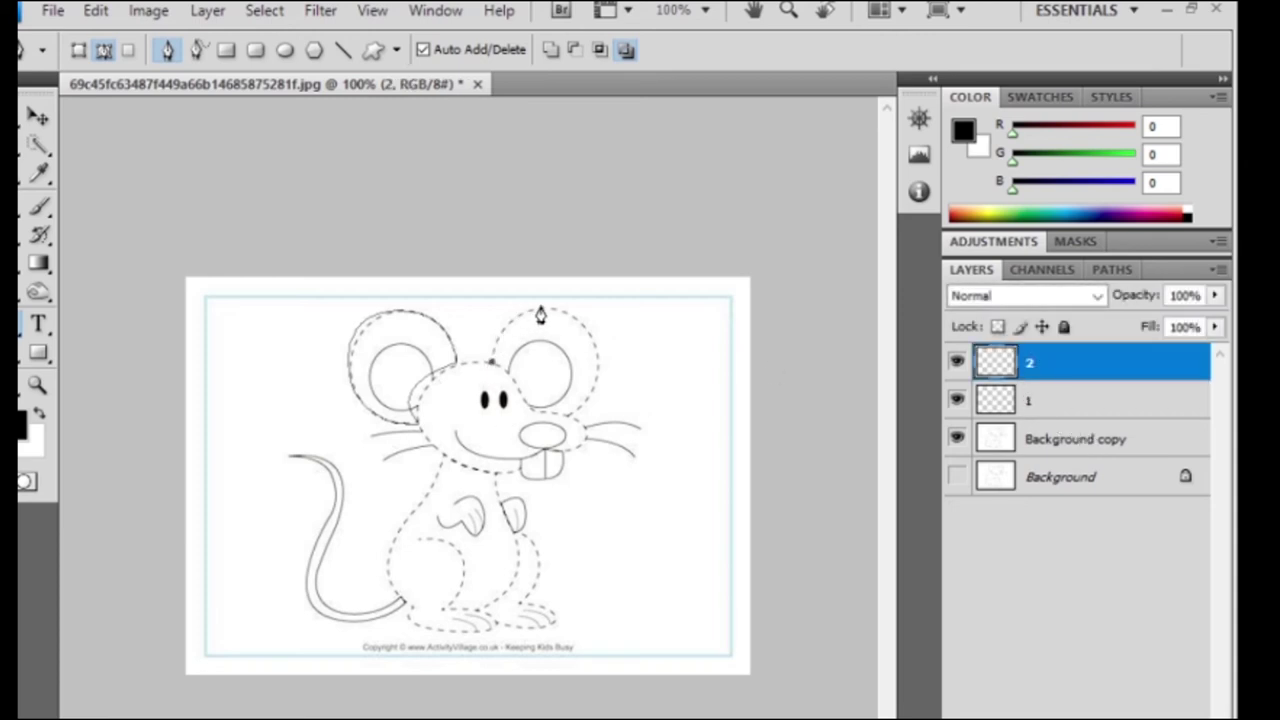
mouse_move(540, 305)
mouse_down()
mouse_move(580, 316)
mouse_move(580, 413)
mouse_up()
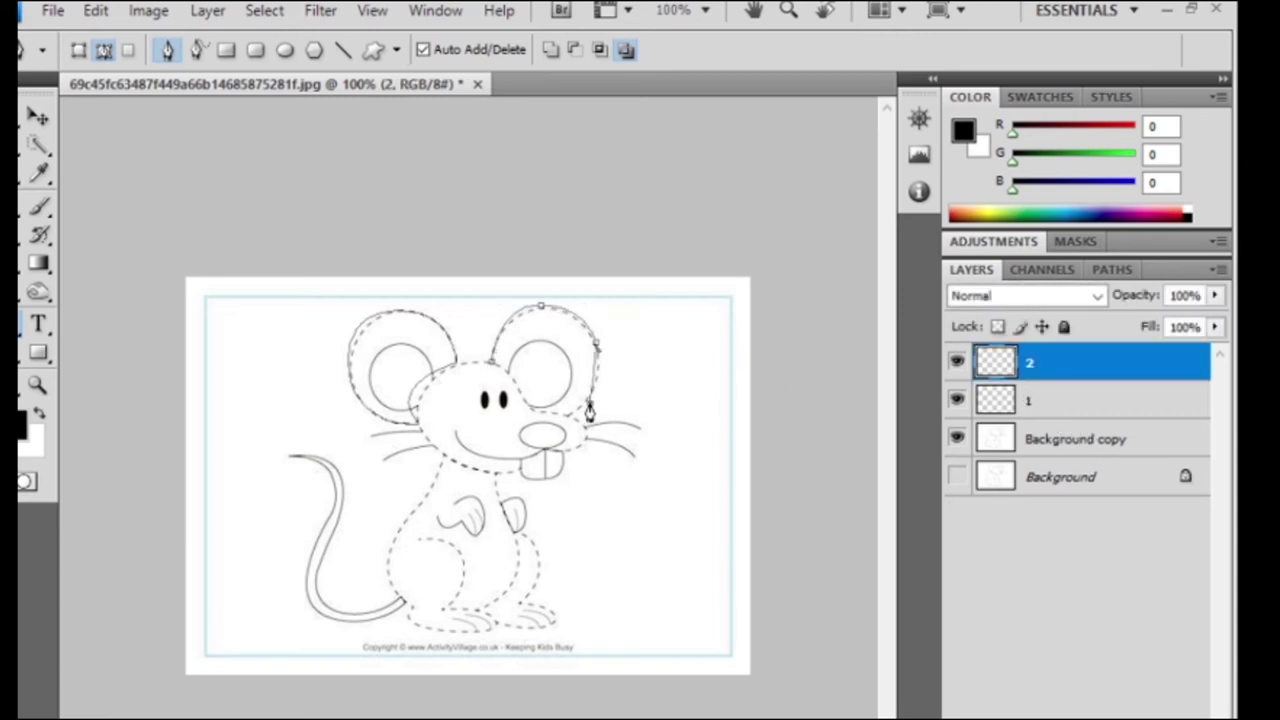
click(530, 410)
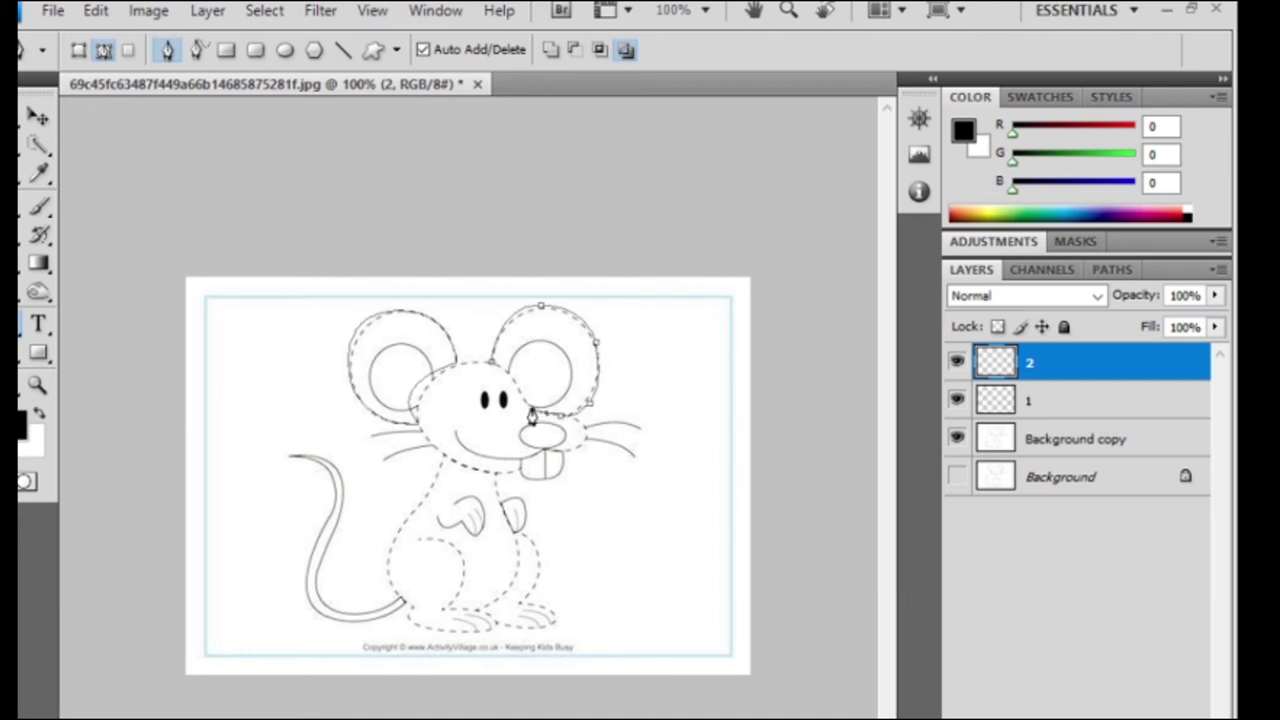
click(957, 362)
click(957, 400)
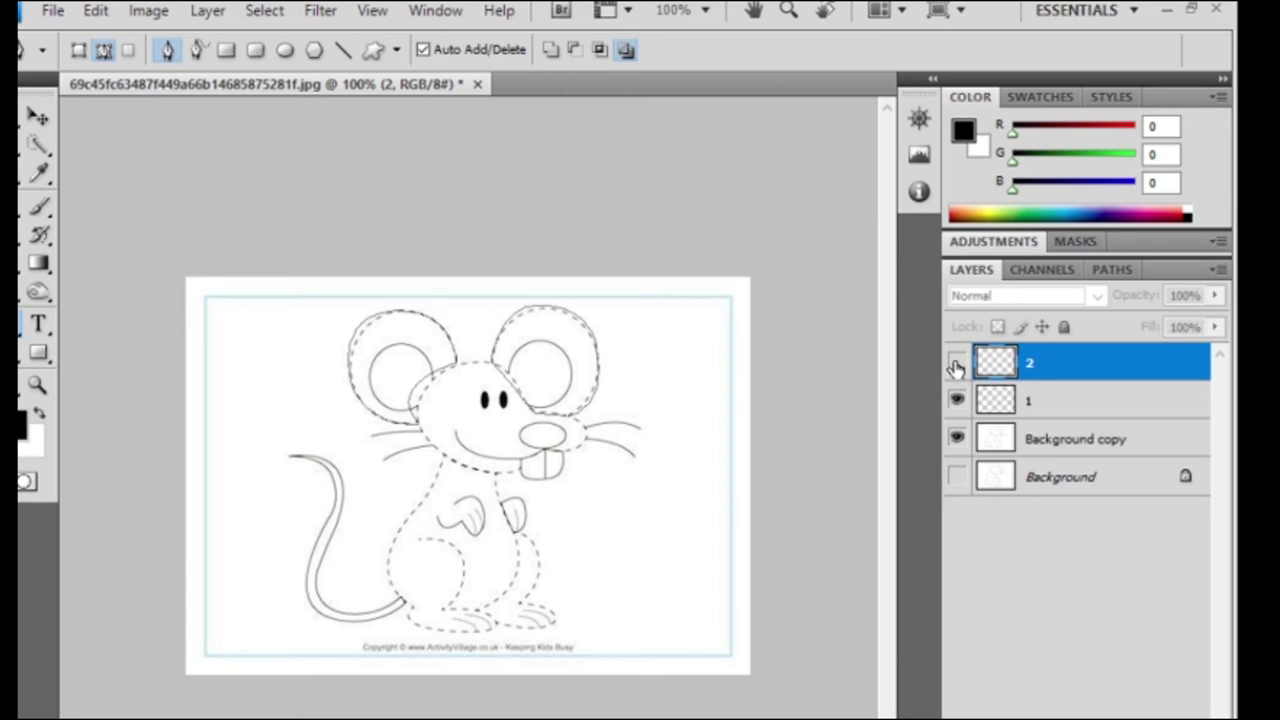
click(957, 362)
click(956, 440)
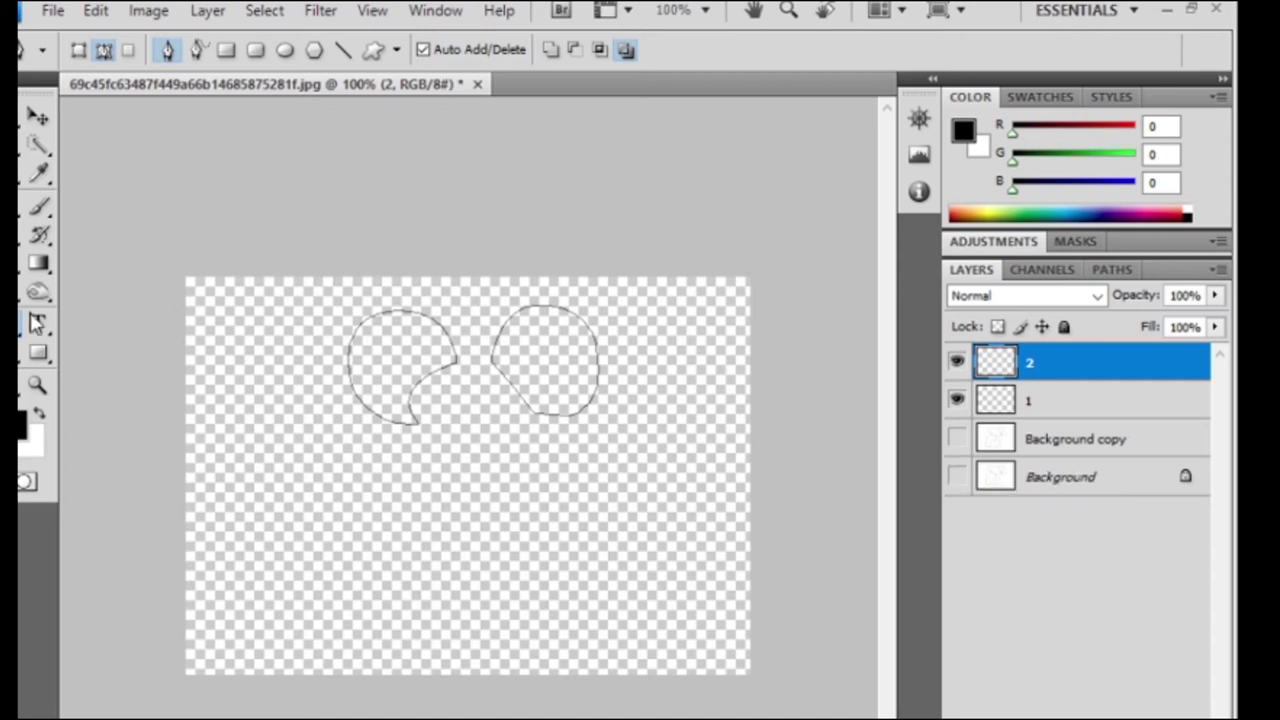
click(38, 323)
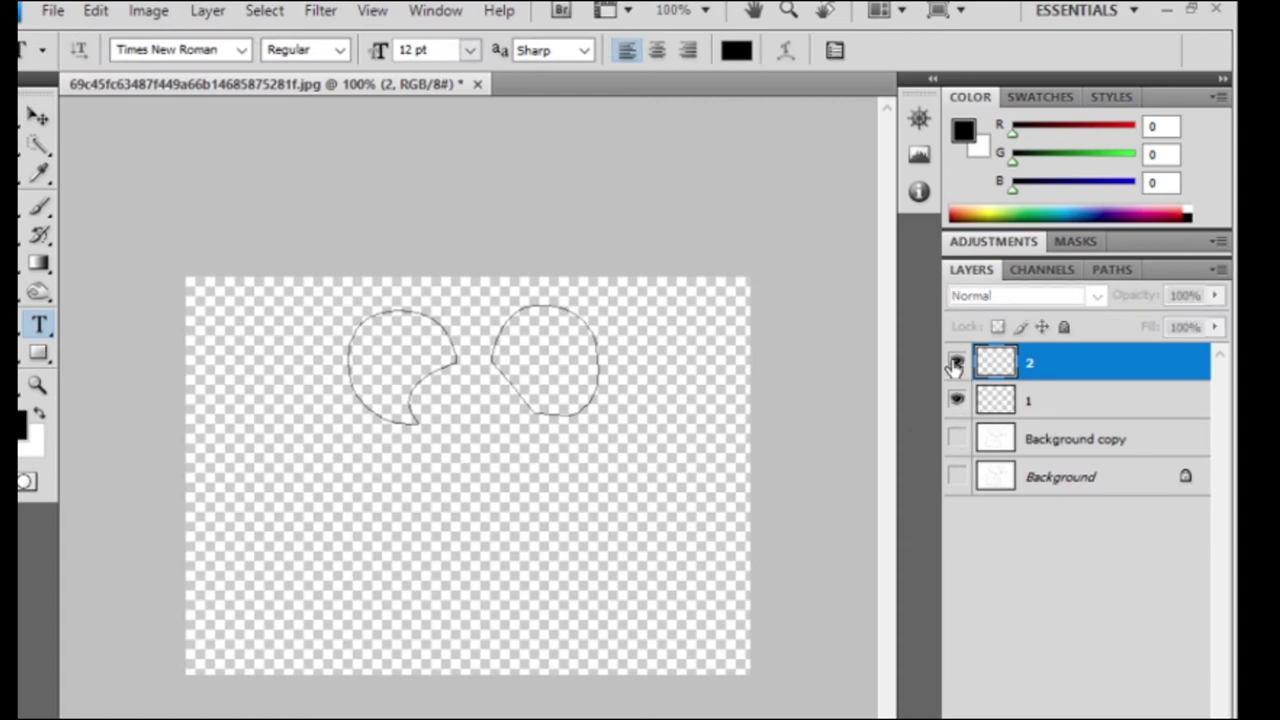
click(957, 438)
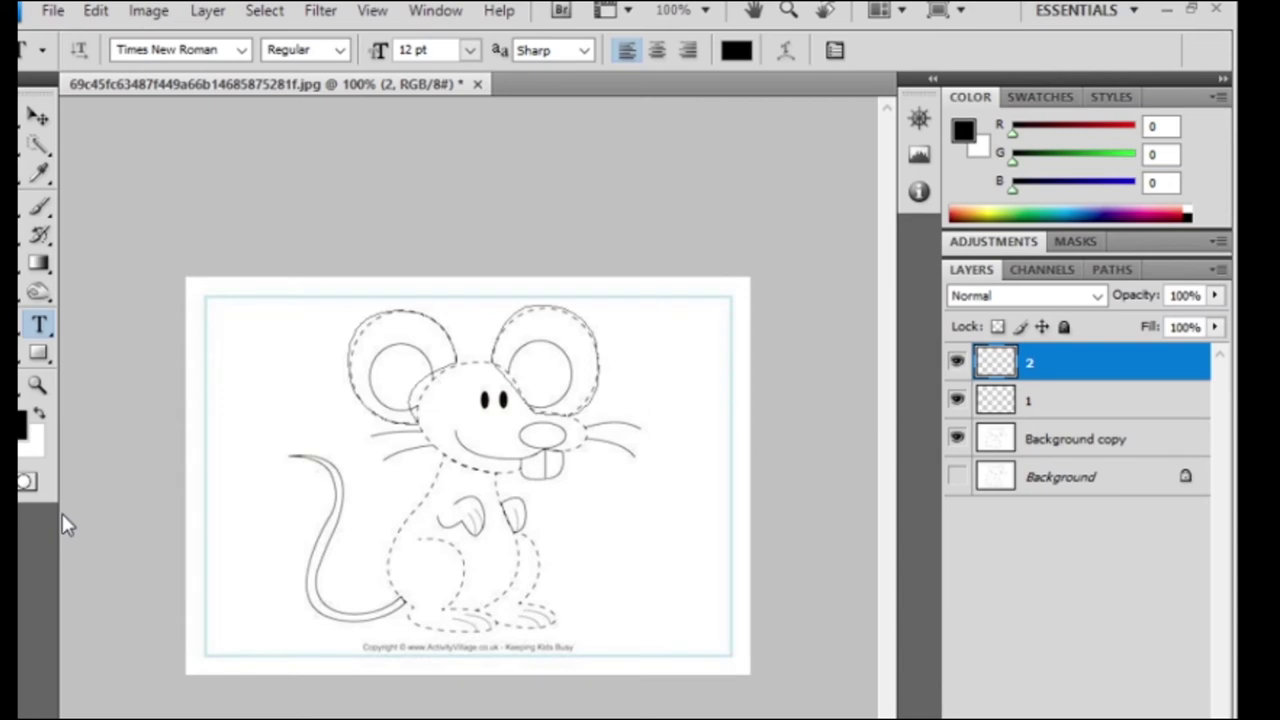
Show the Navigator panel, zoom in, and bring the mouse's left ear into view.
click(435, 10)
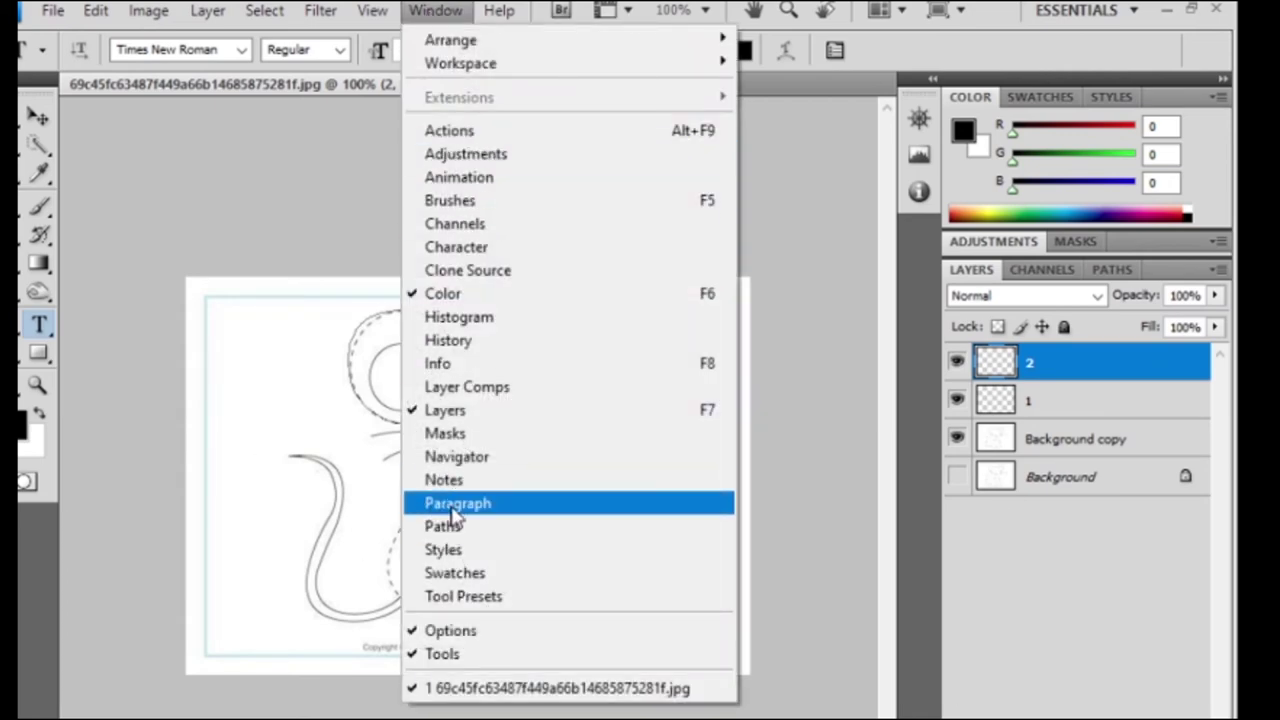
click(460, 456)
drag(794, 328, 808, 328)
drag(722, 175, 675, 149)
Convert the ear path's anchor to a straight handle and add an anchor on the ear's top curve.
key(p)
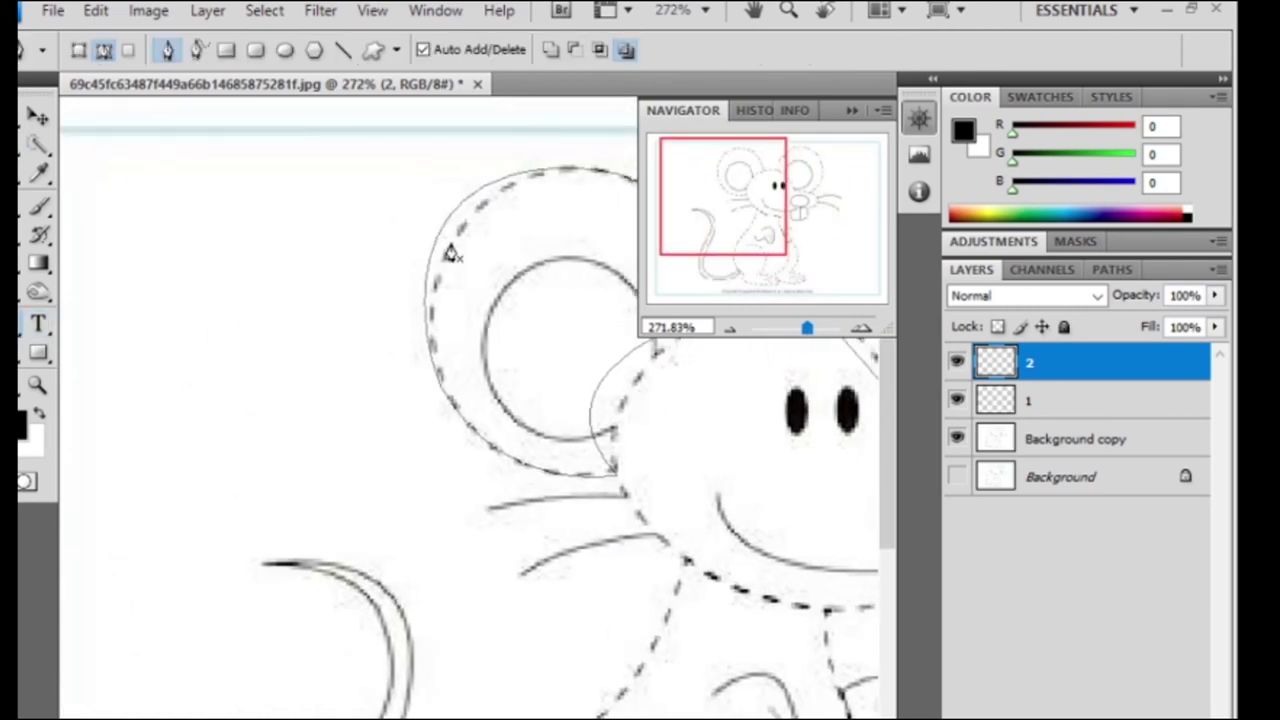
right_click(22, 330)
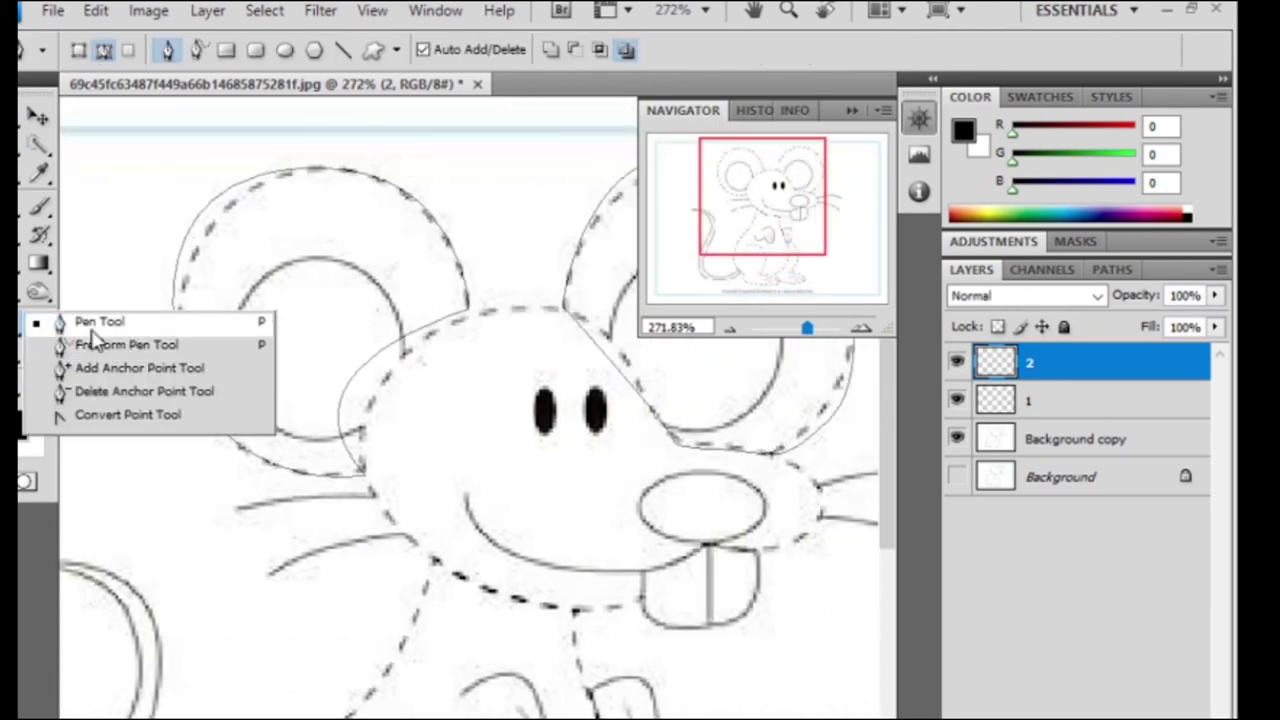
click(98, 327)
click(38, 118)
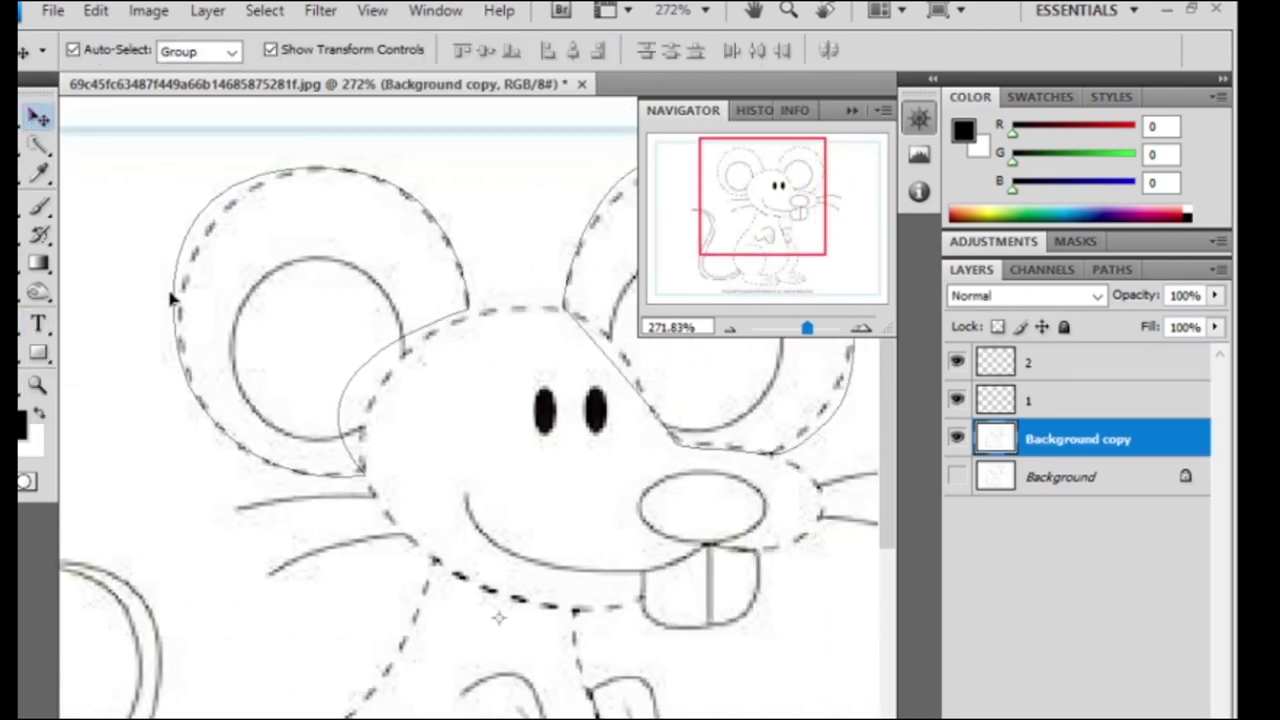
mouse_move(171, 288)
mouse_down()
mouse_move(157, 318)
mouse_move(175, 303)
mouse_move(260, 420)
mouse_move(177, 443)
mouse_up()
right_click(35, 370)
click(100, 417)
drag(62, 186, 408, 134)
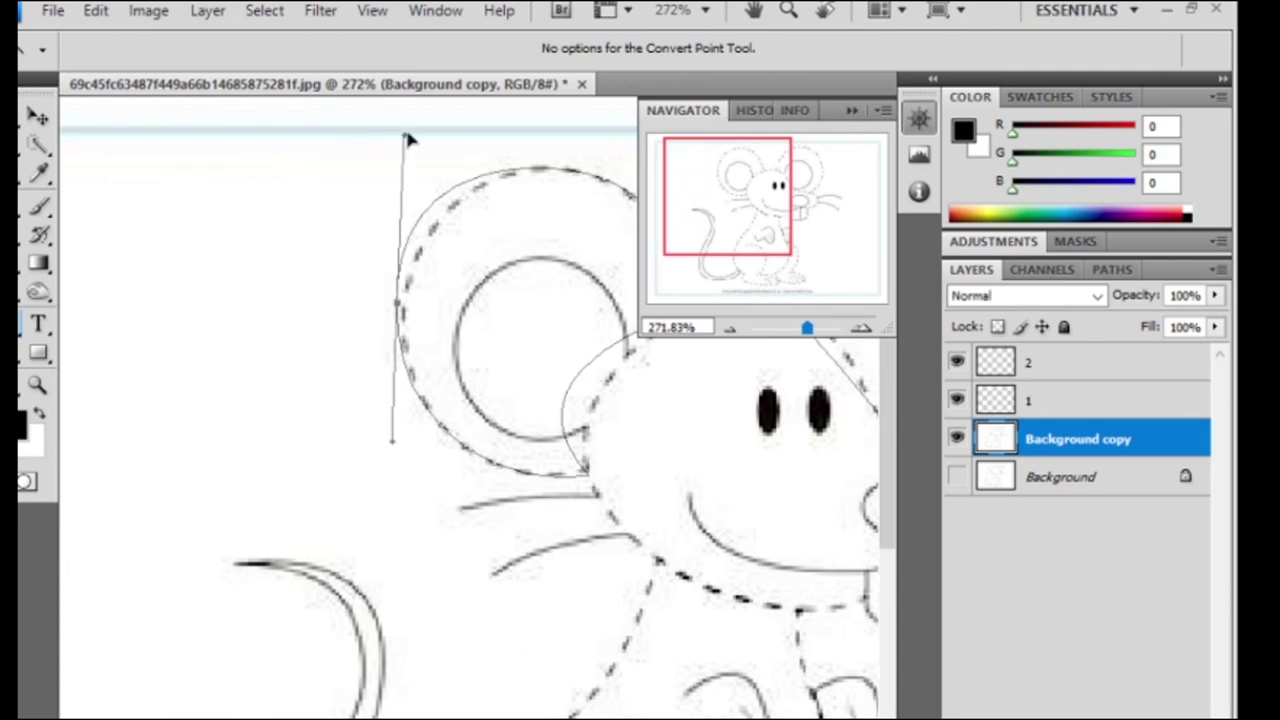
right_click(40, 350)
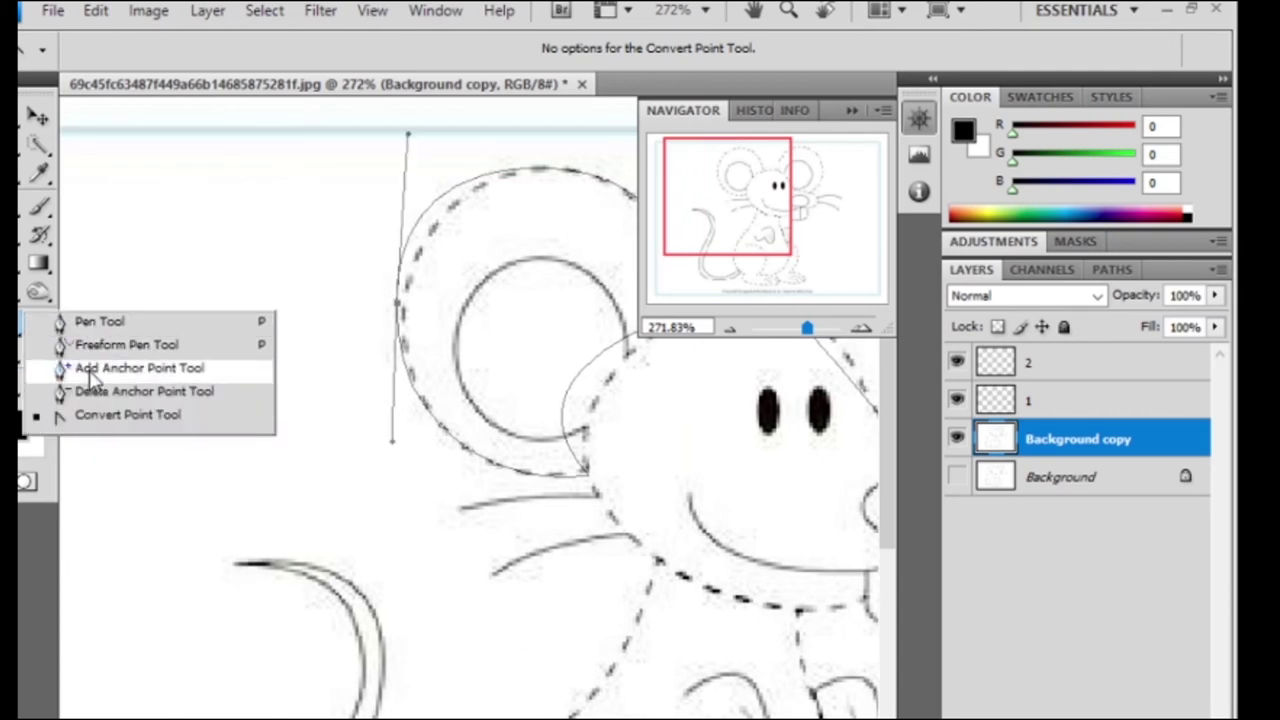
click(90, 370)
click(430, 207)
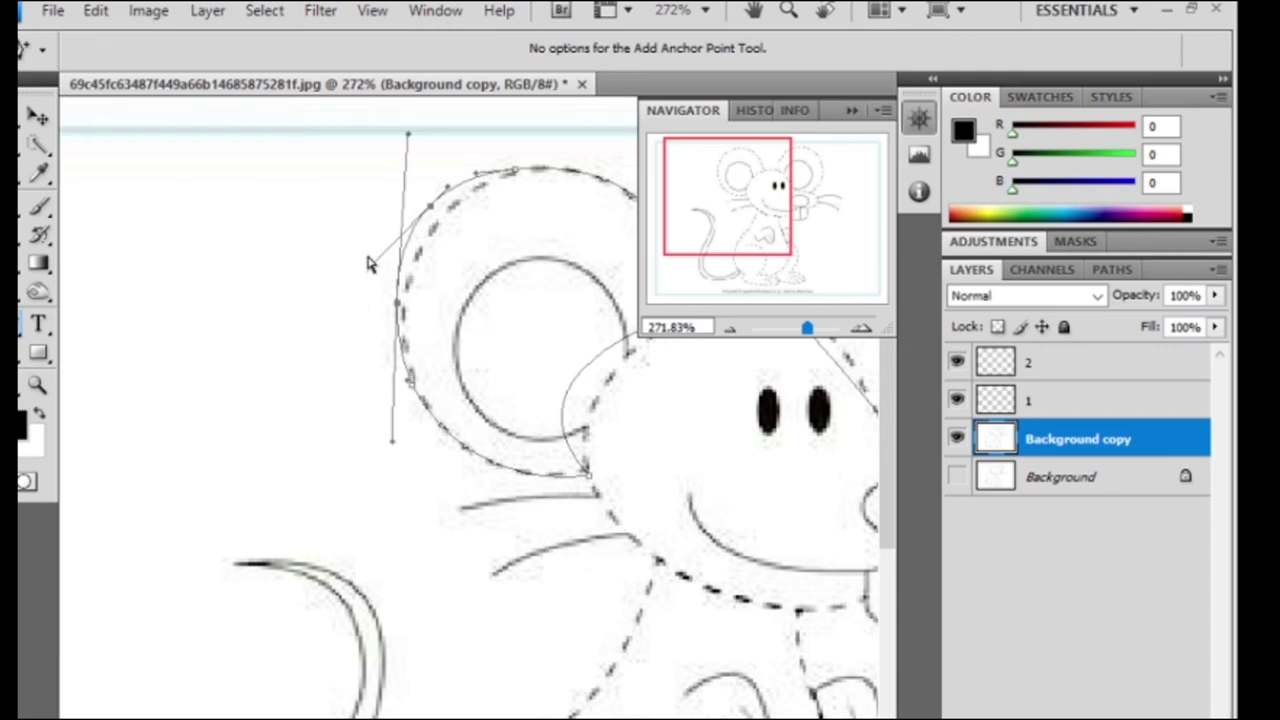
Delete three stray anchors, then add a new anchor and pull it onto the dashed ear outline.
right_click(20, 338)
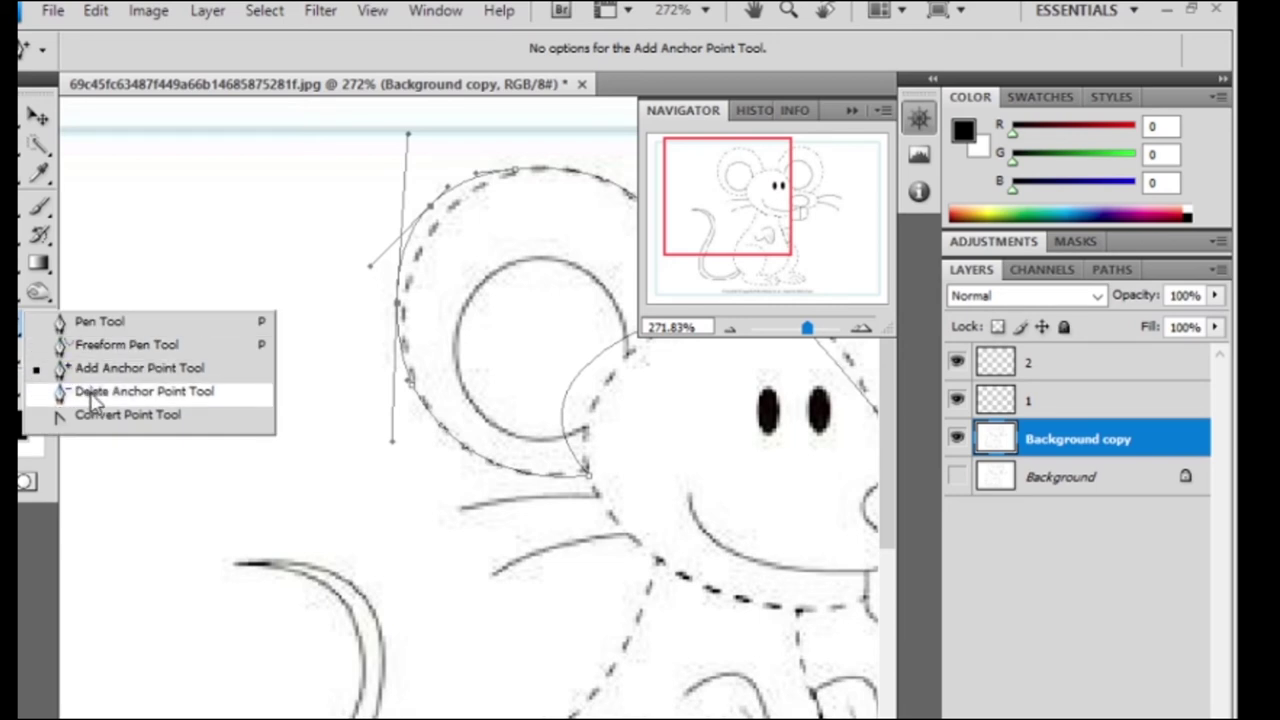
click(92, 392)
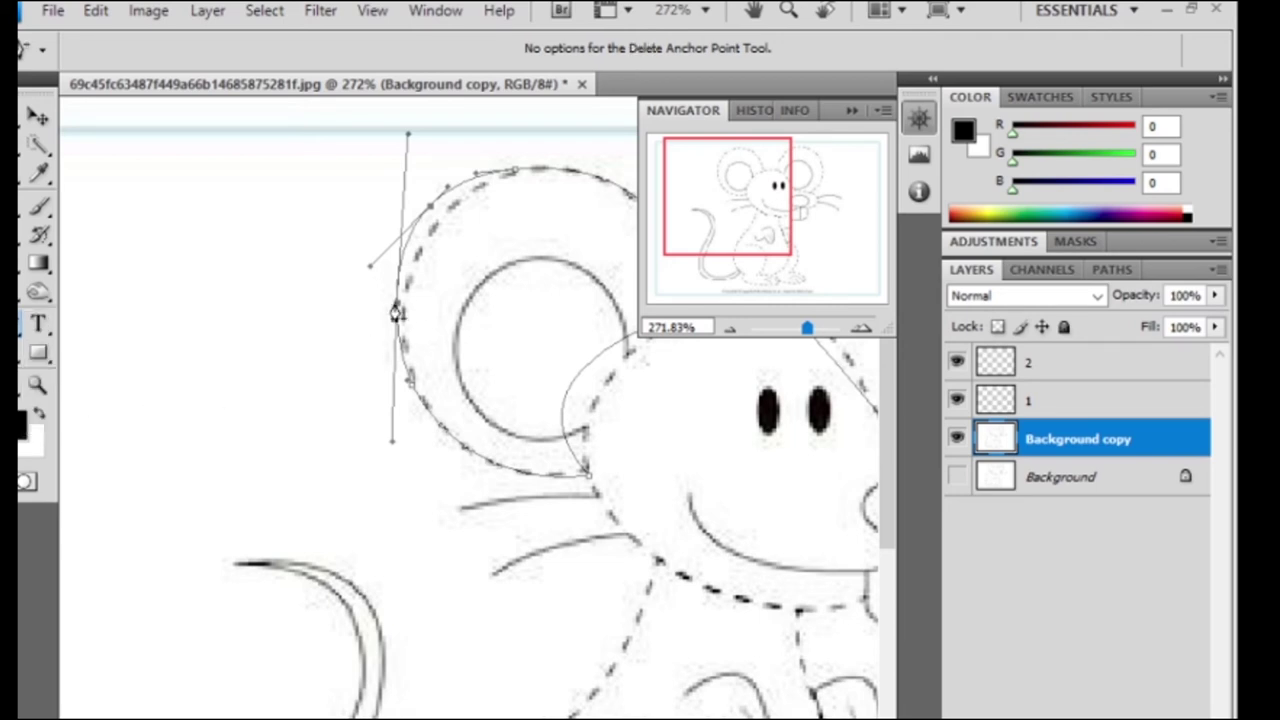
click(397, 312)
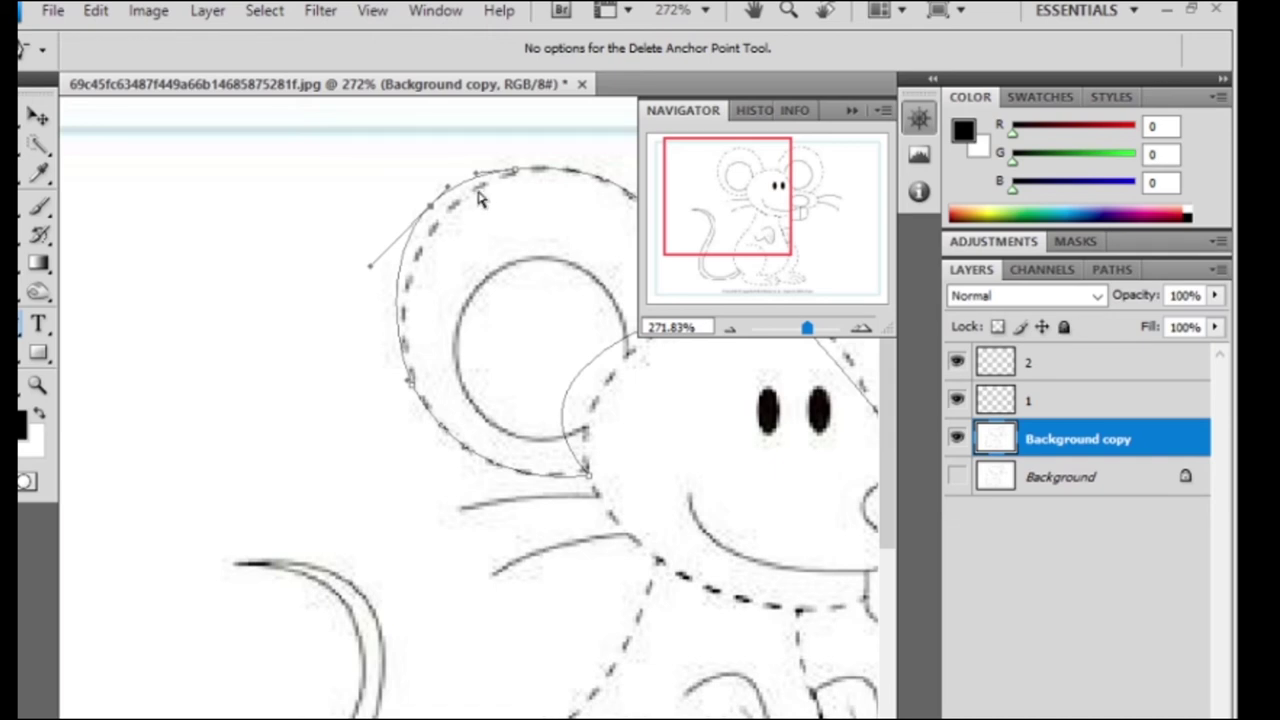
click(432, 216)
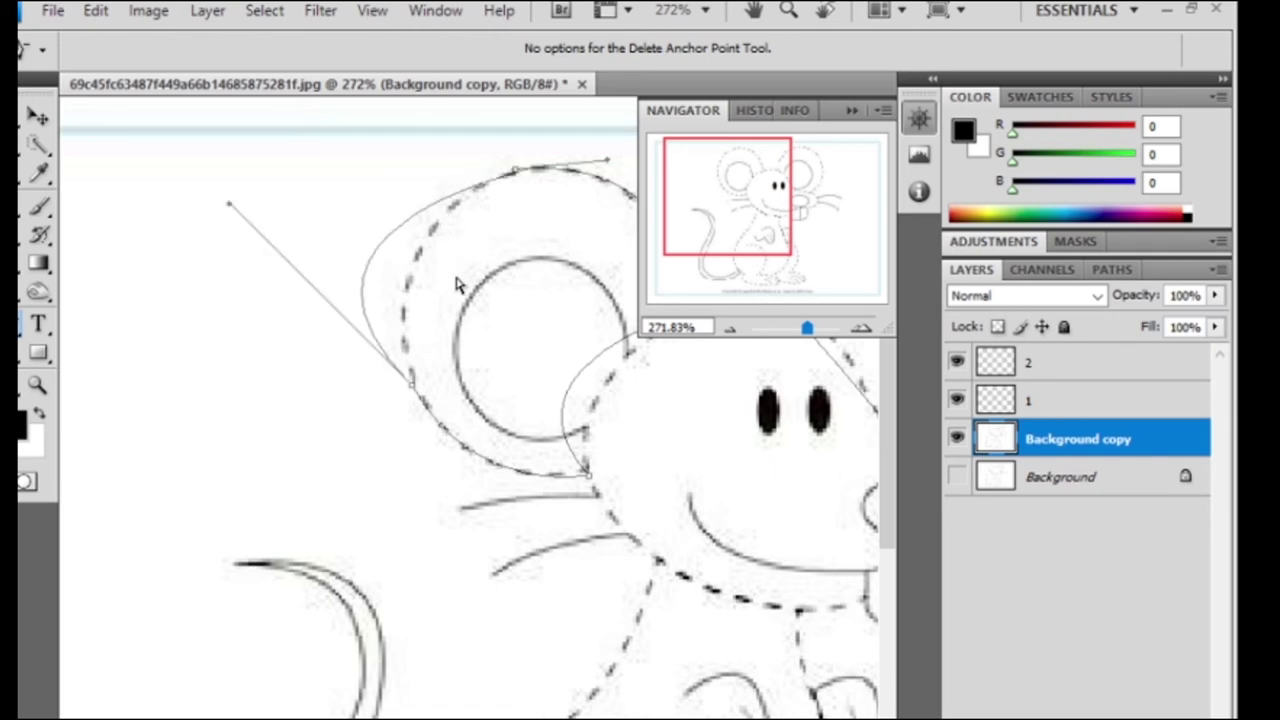
click(413, 398)
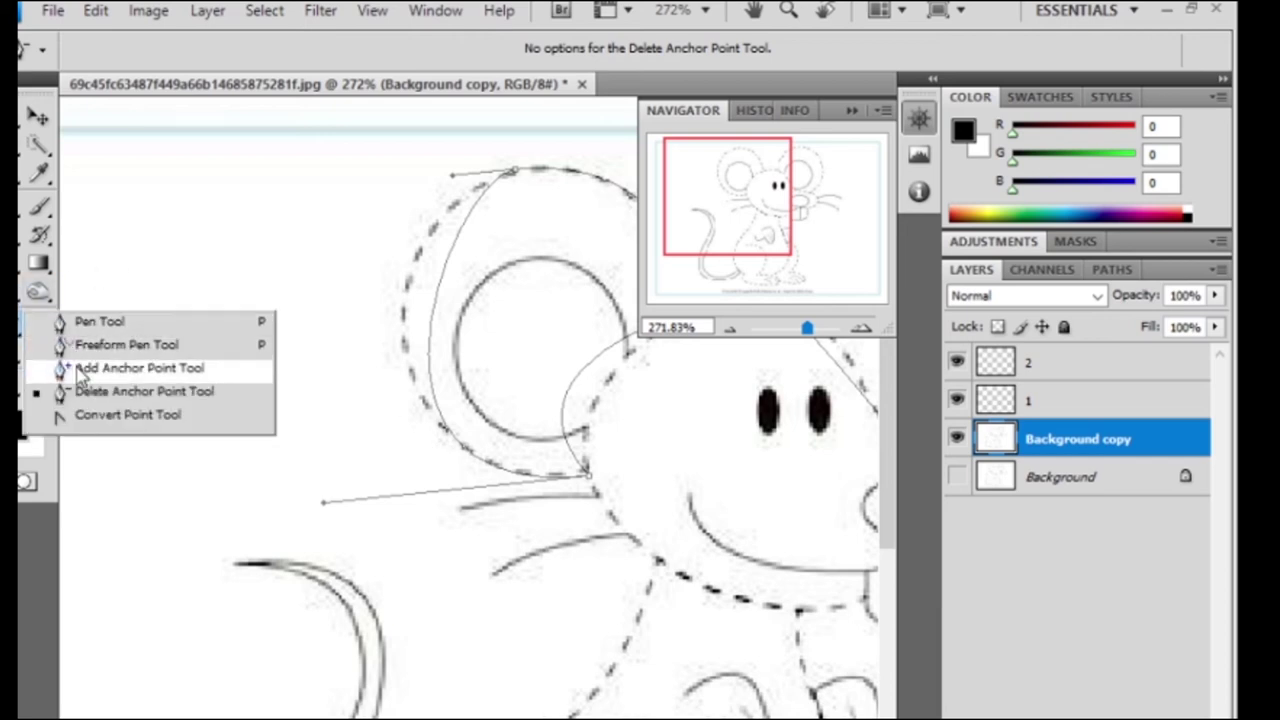
drag(24, 348, 80, 370)
click(434, 303)
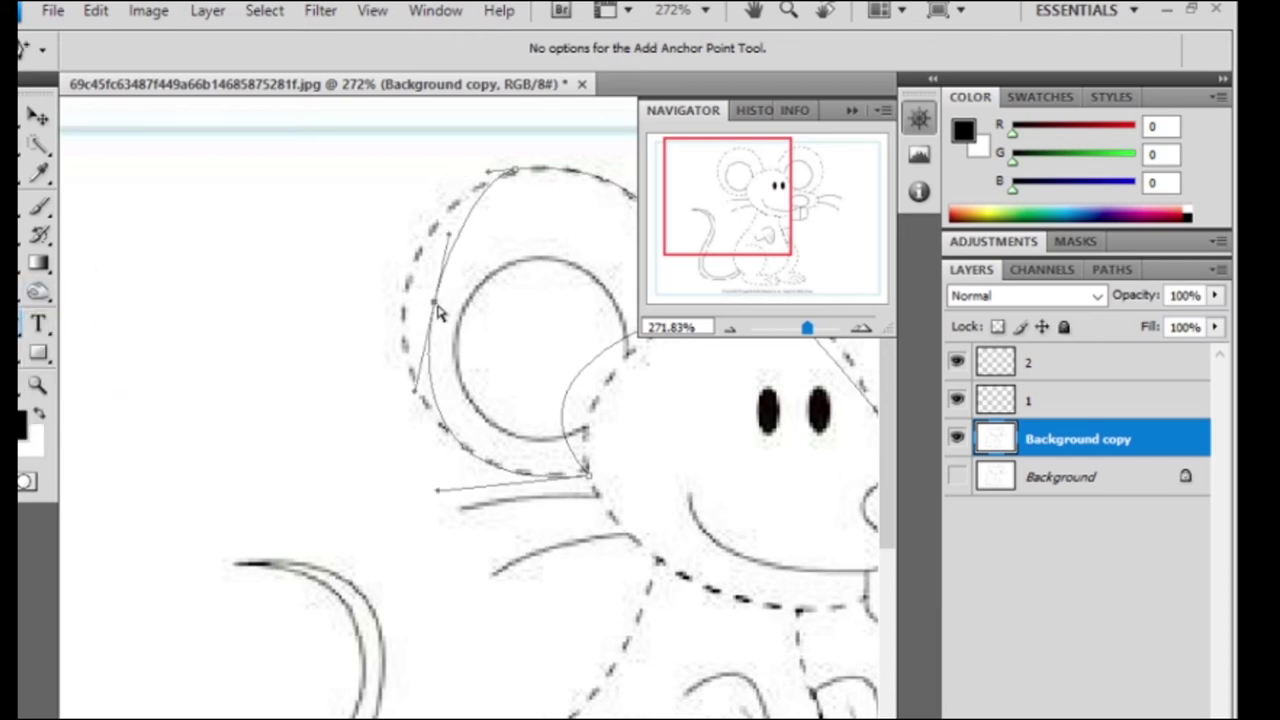
mouse_move(434, 303)
mouse_down()
mouse_move(411, 300)
mouse_move(357, 434)
mouse_move(396, 367)
mouse_up()
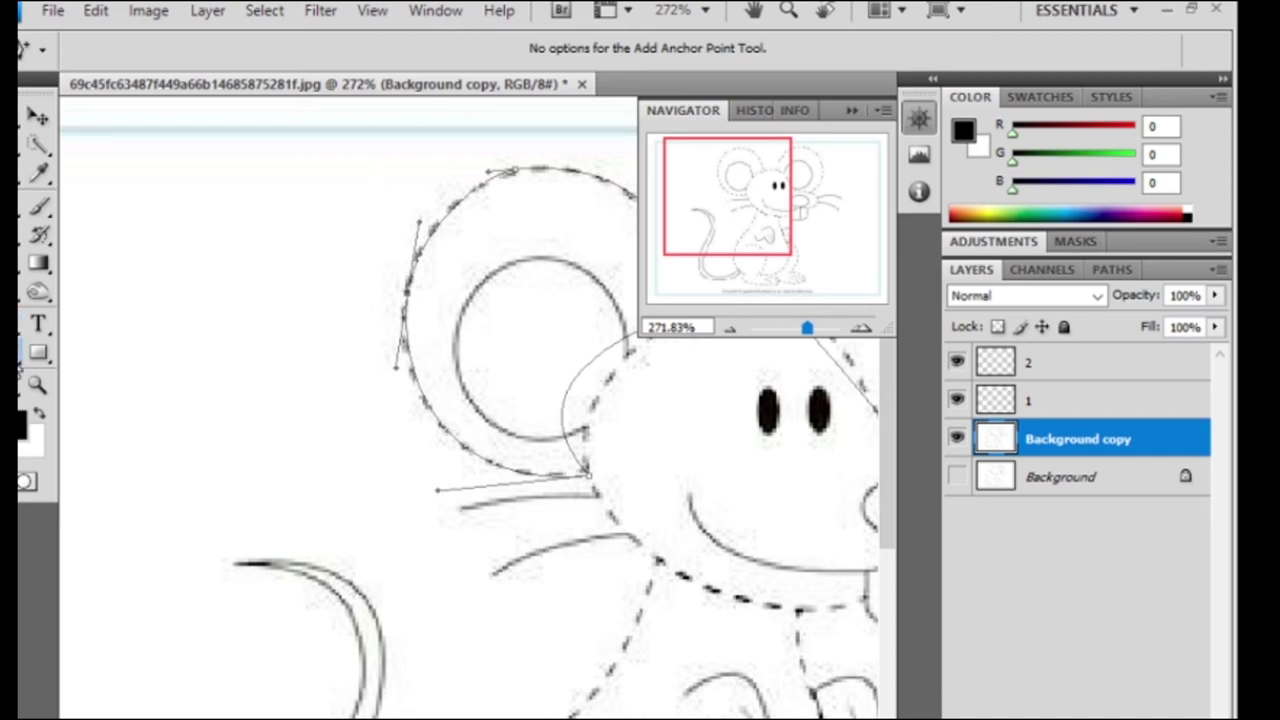
drag(38, 352, 60, 390)
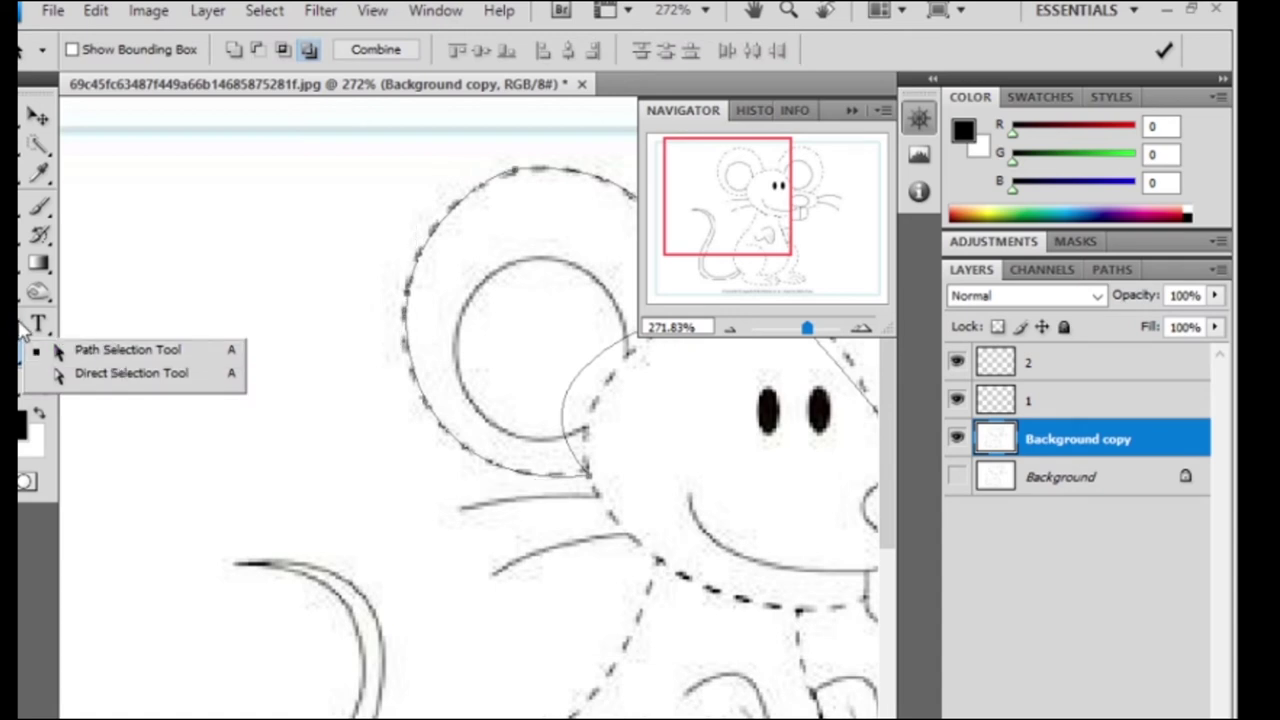
Select the Rectangle Tool, pan to the mouse's face, and hide layers 2 and 1.
drag(38, 352, 137, 337)
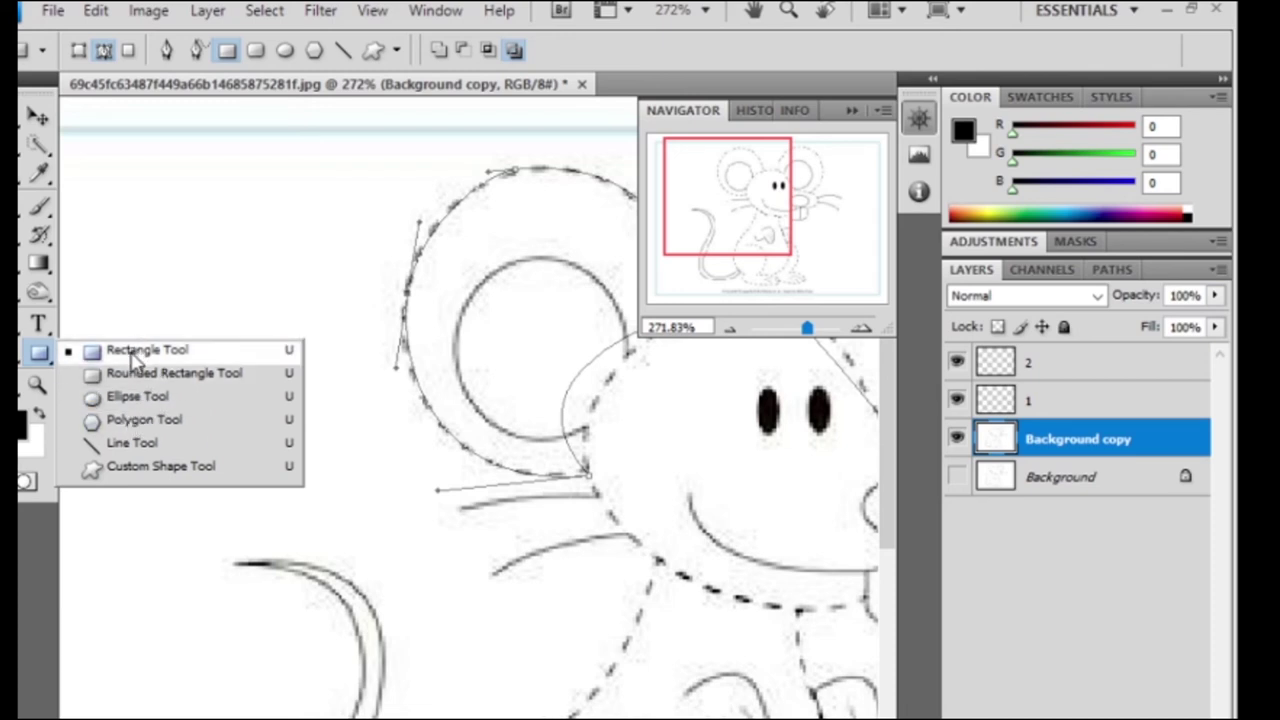
click(134, 351)
drag(734, 183, 806, 179)
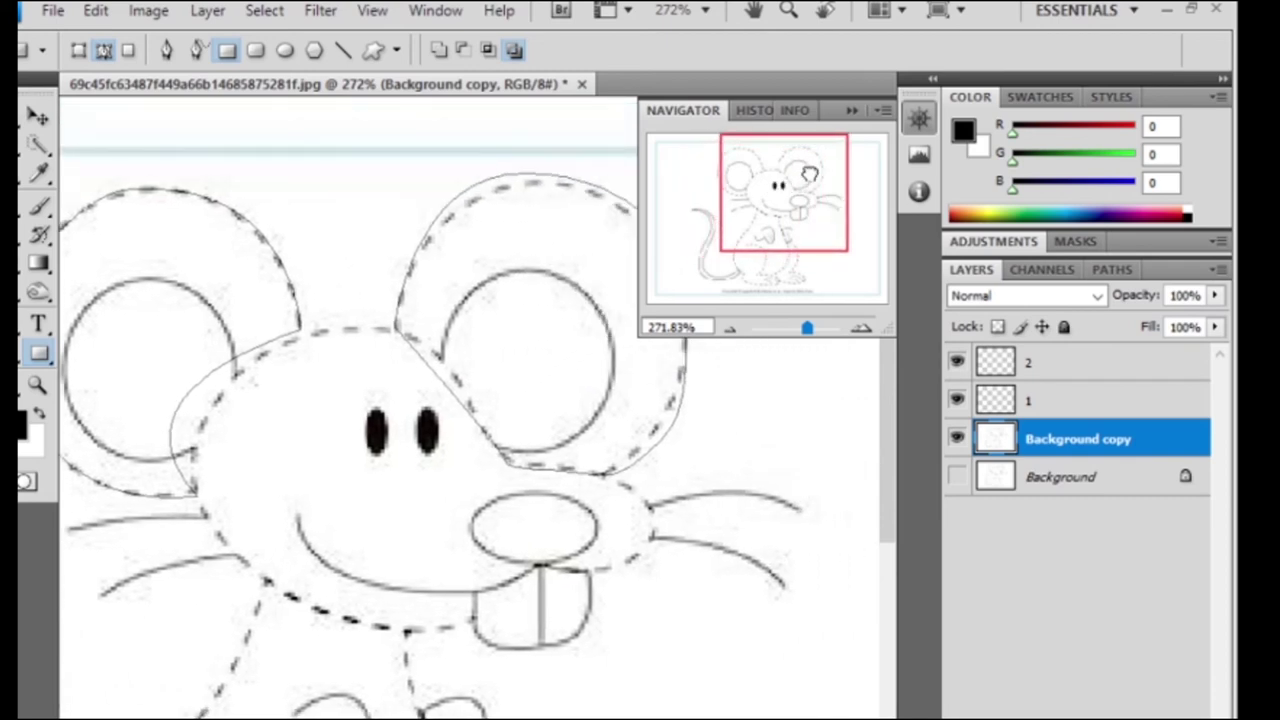
click(957, 399)
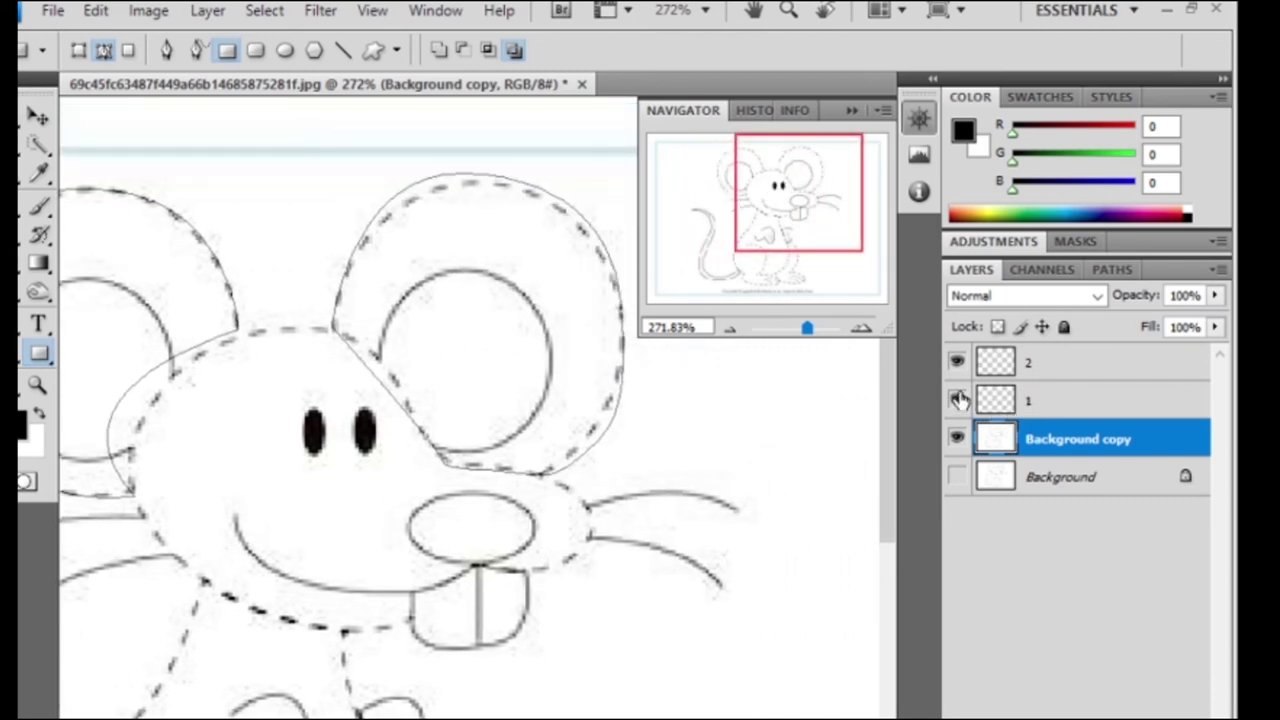
click(957, 362)
Add a new empty layer and convert Background copy into a Smart Object.
key(ctrl+shift+alt+n)
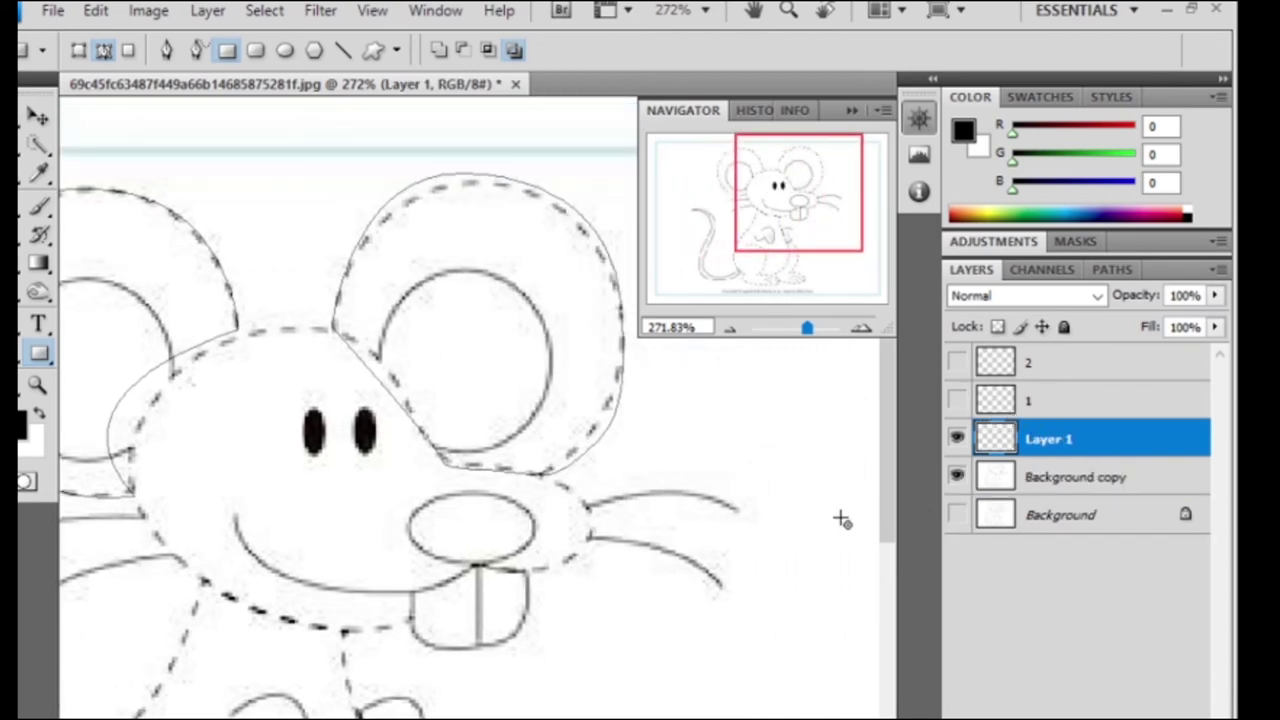
right_click(1060, 477)
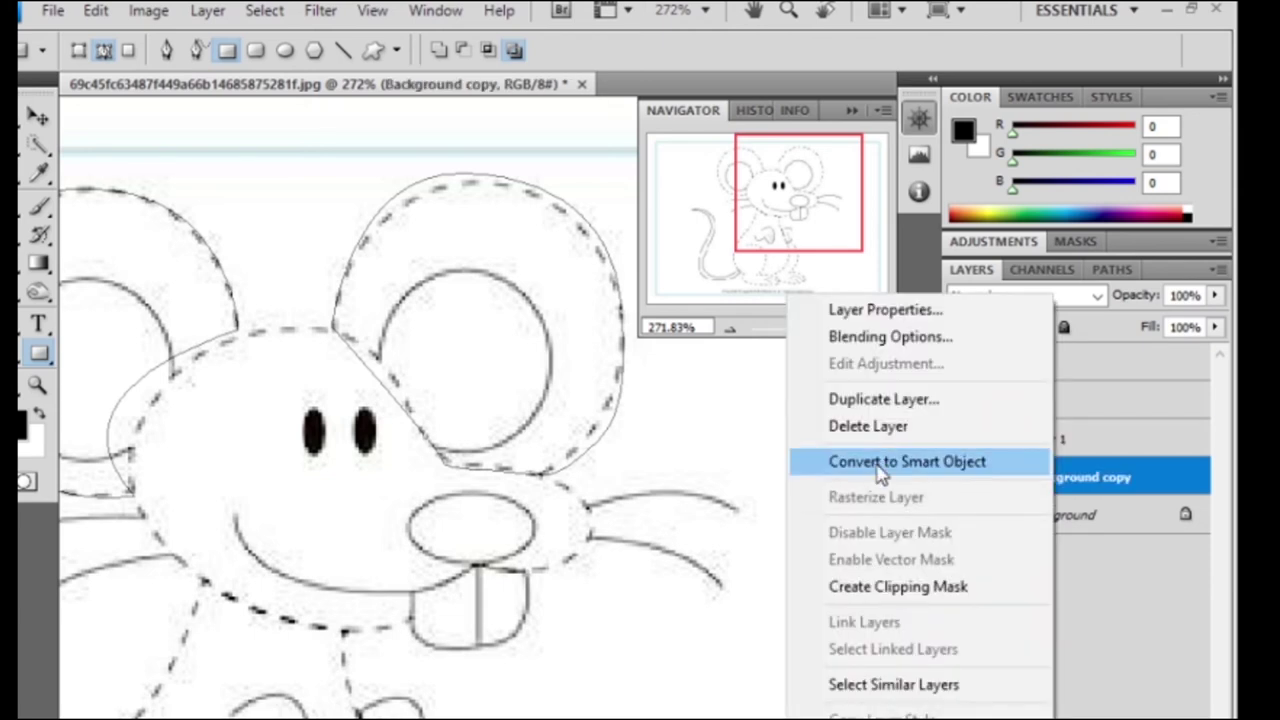
click(879, 470)
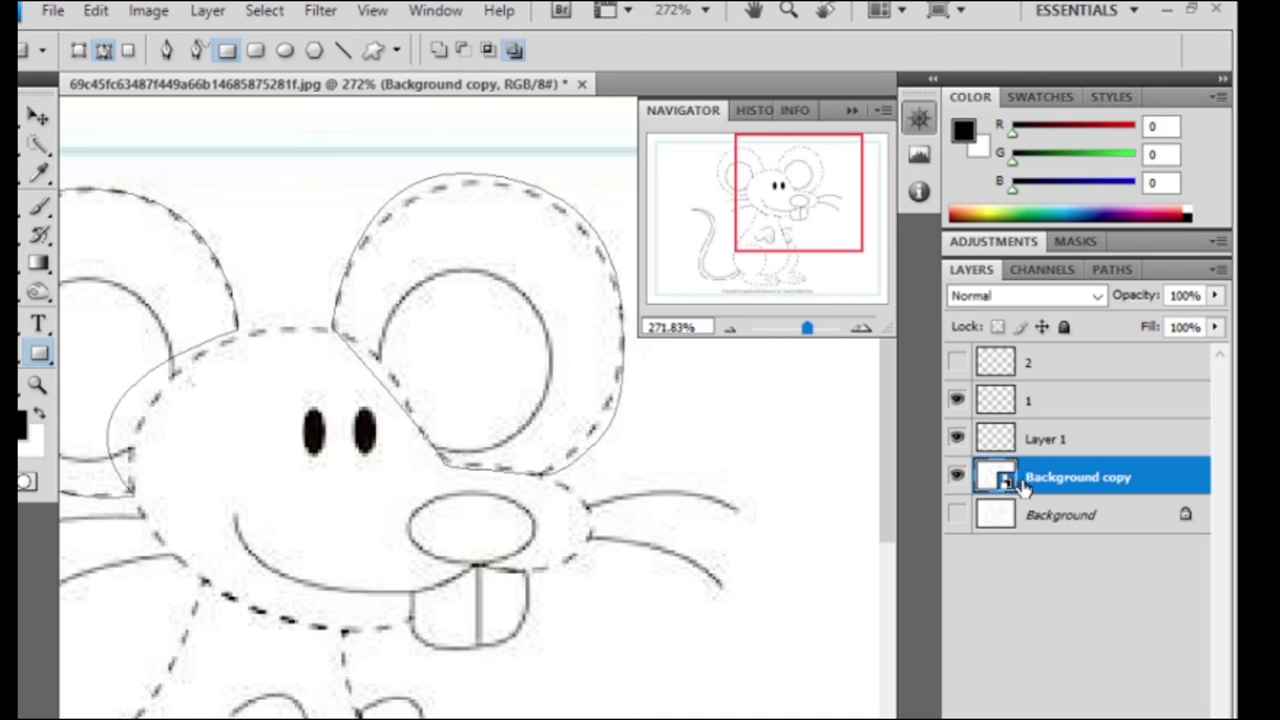
right_click(1020, 485)
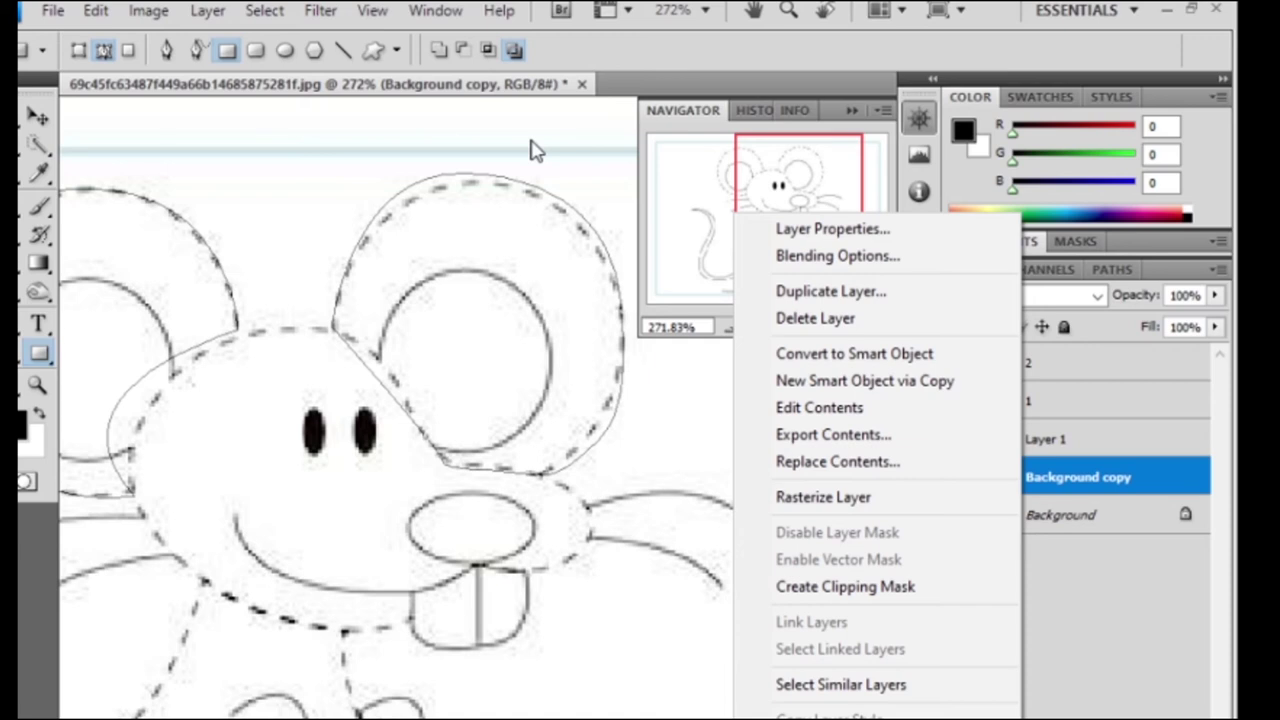
click(38, 362)
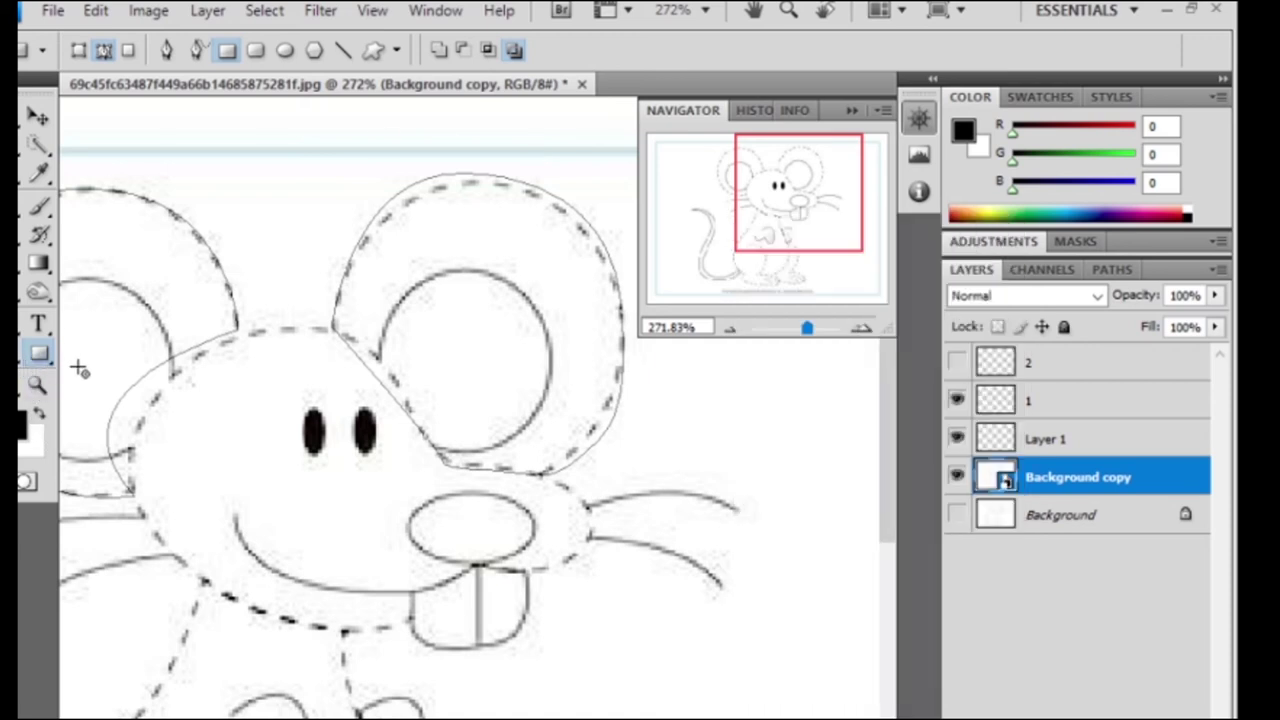
right_click(40, 356)
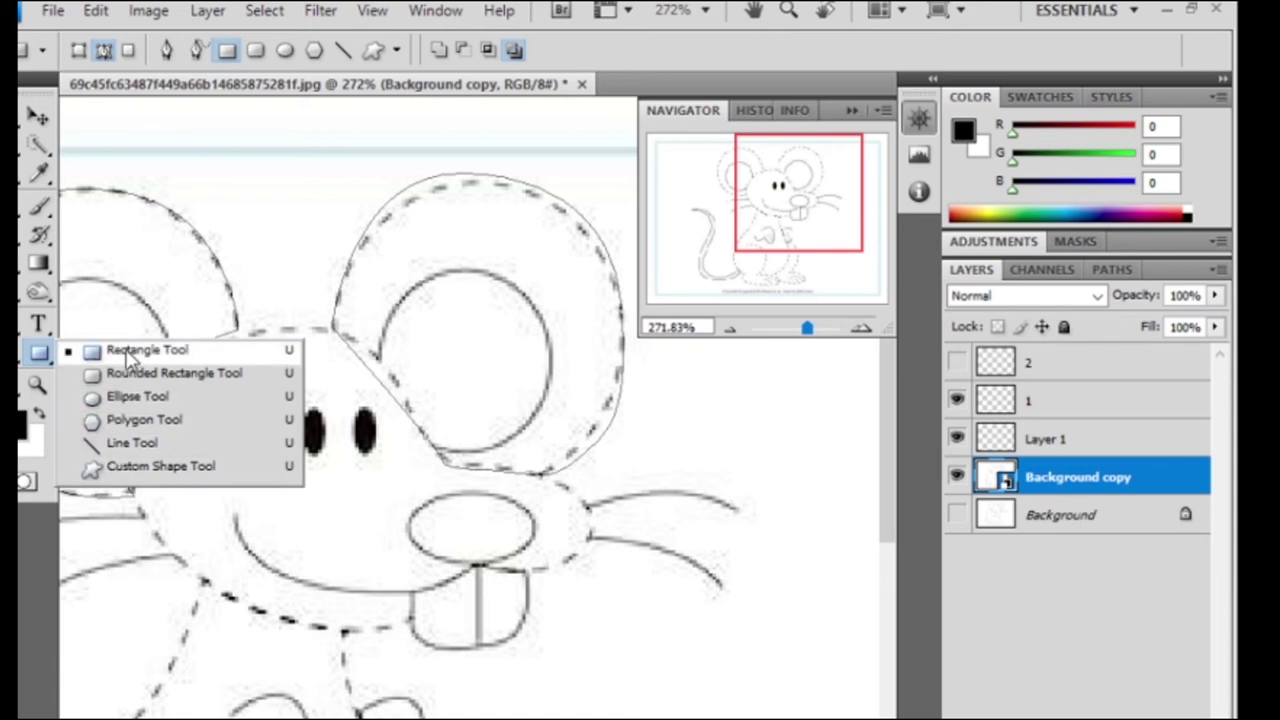
Draw a rectangle path inside the right ear's inner circle and nudge it left and down.
click(138, 350)
drag(416, 284, 521, 425)
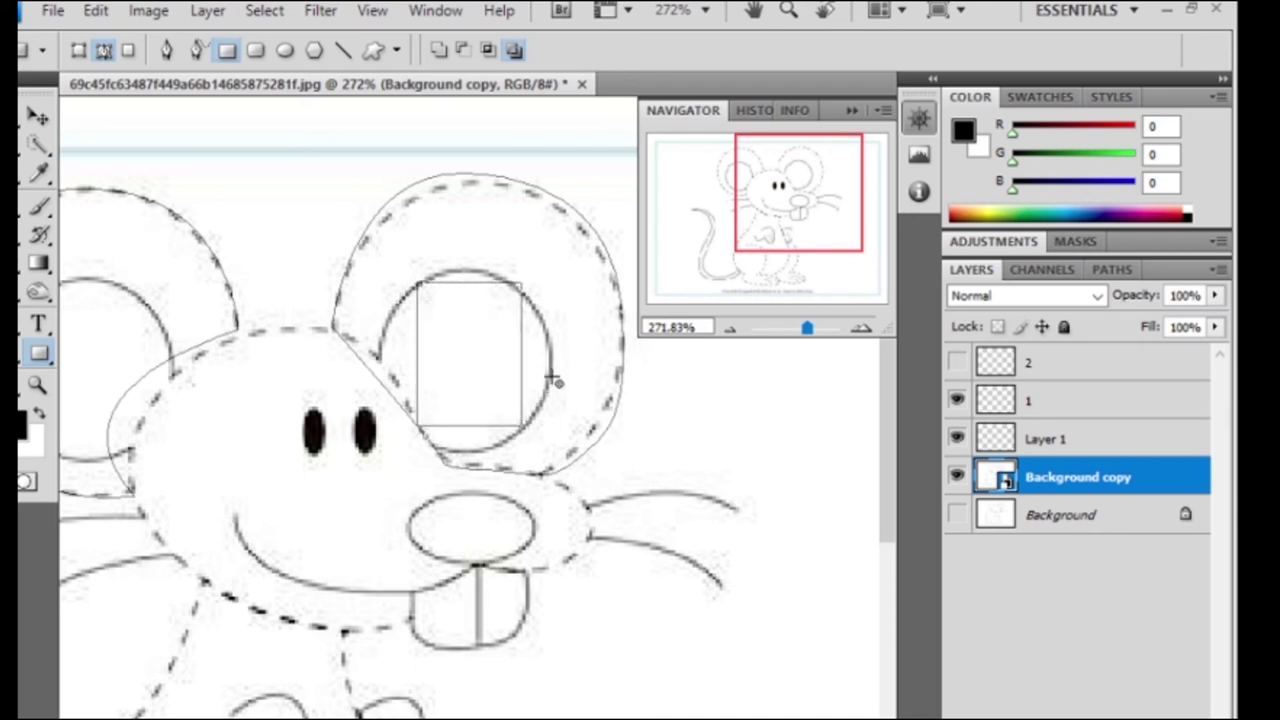
click(38, 116)
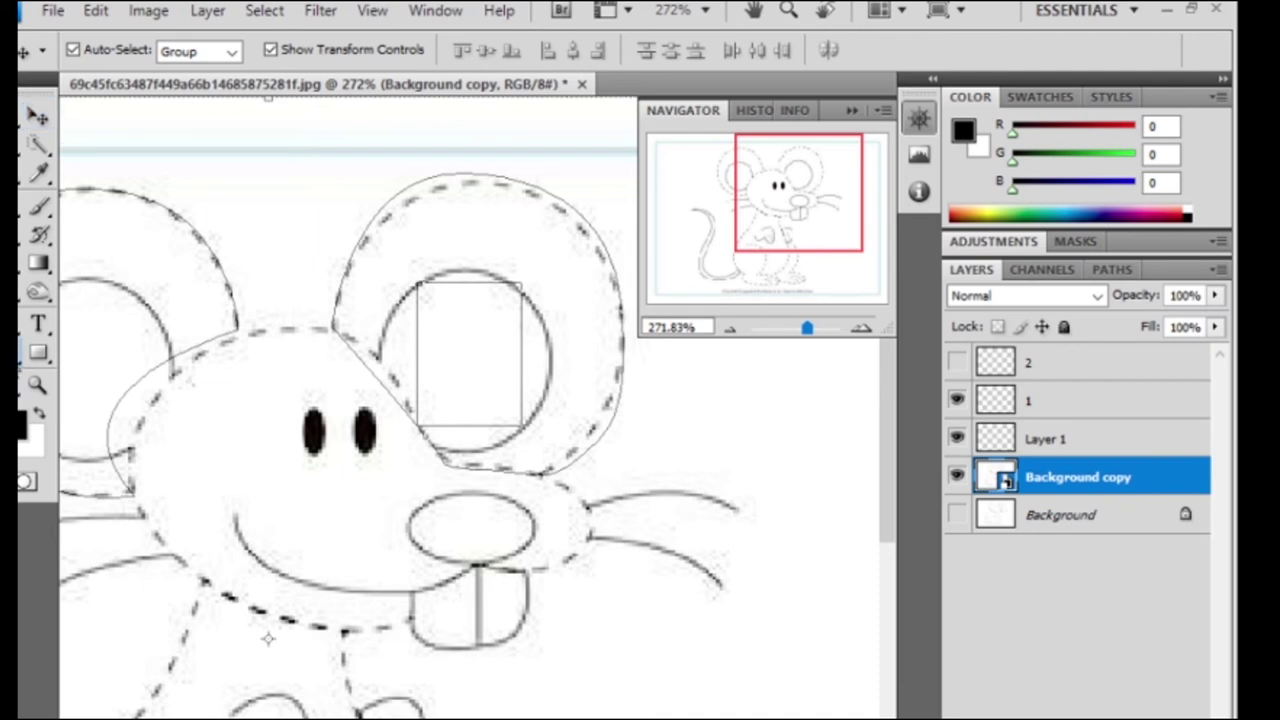
click(38, 346)
click(85, 346)
click(476, 335)
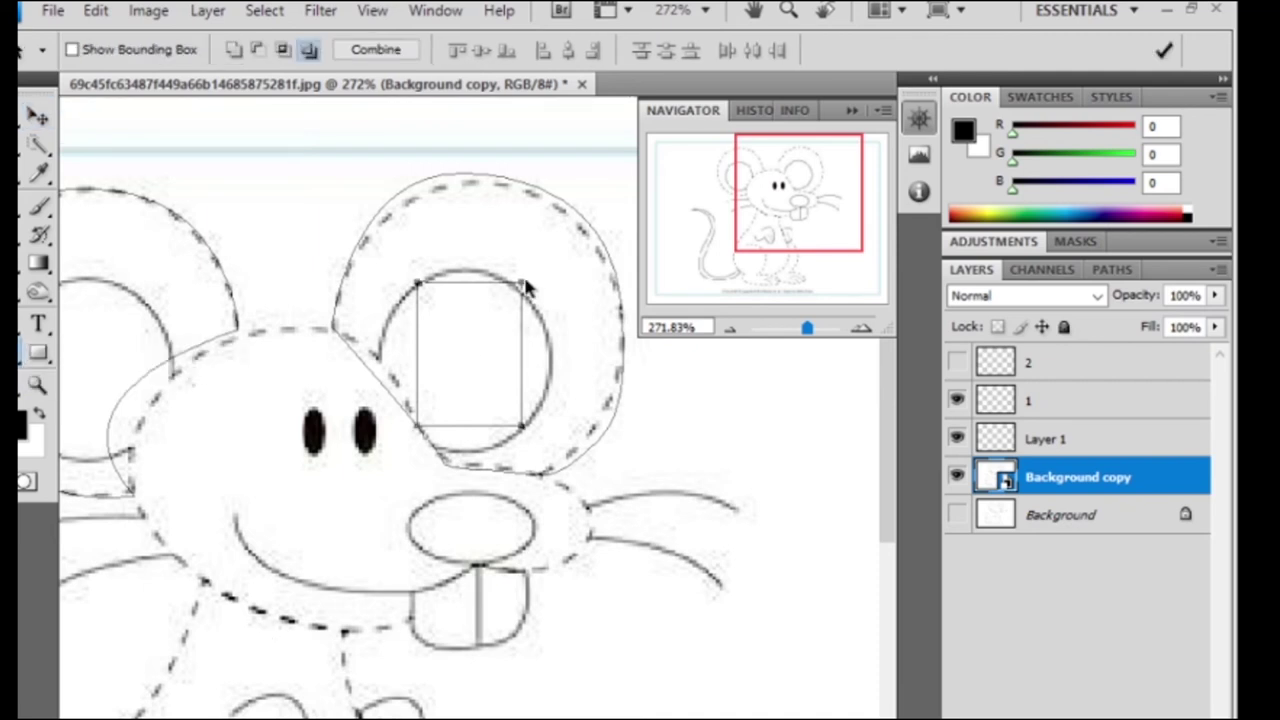
key(Left)
key(Left)
key(Left)
key(Down)
key(Down)
key(Down)
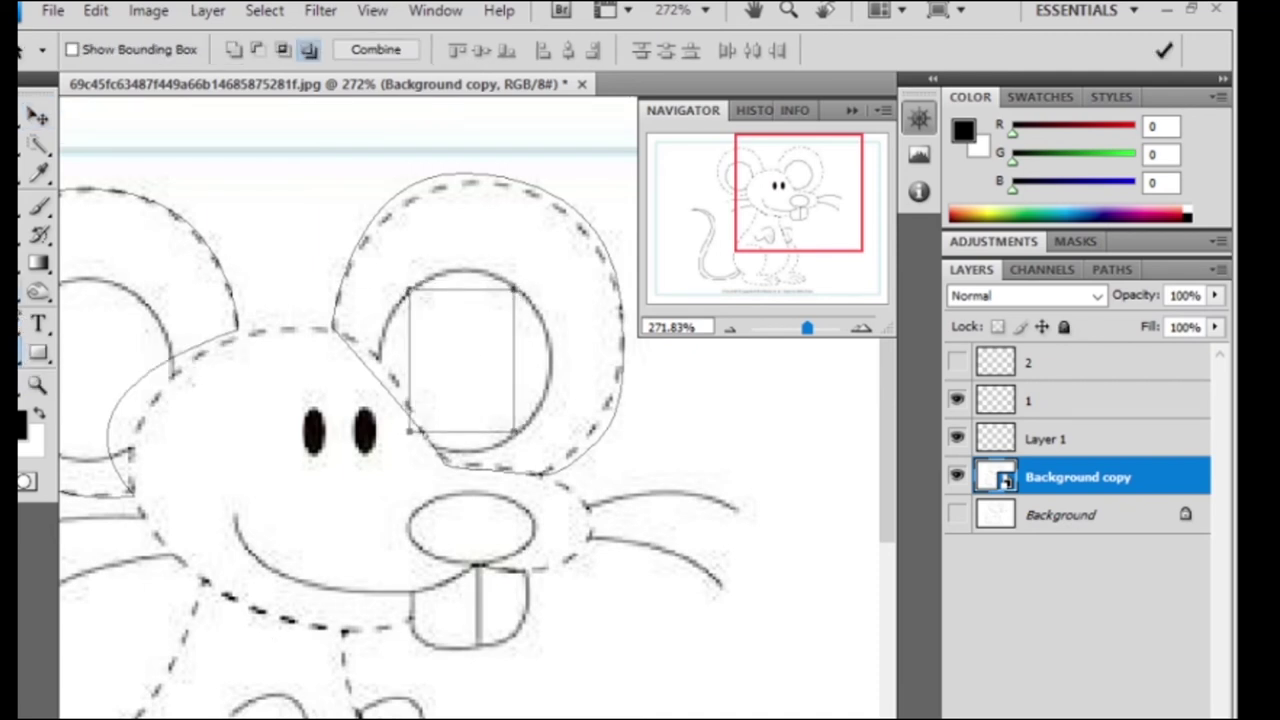
Add anchors to bend the rectangle's top, right, bottom and left edges onto the circle.
drag(22, 320, 100, 400)
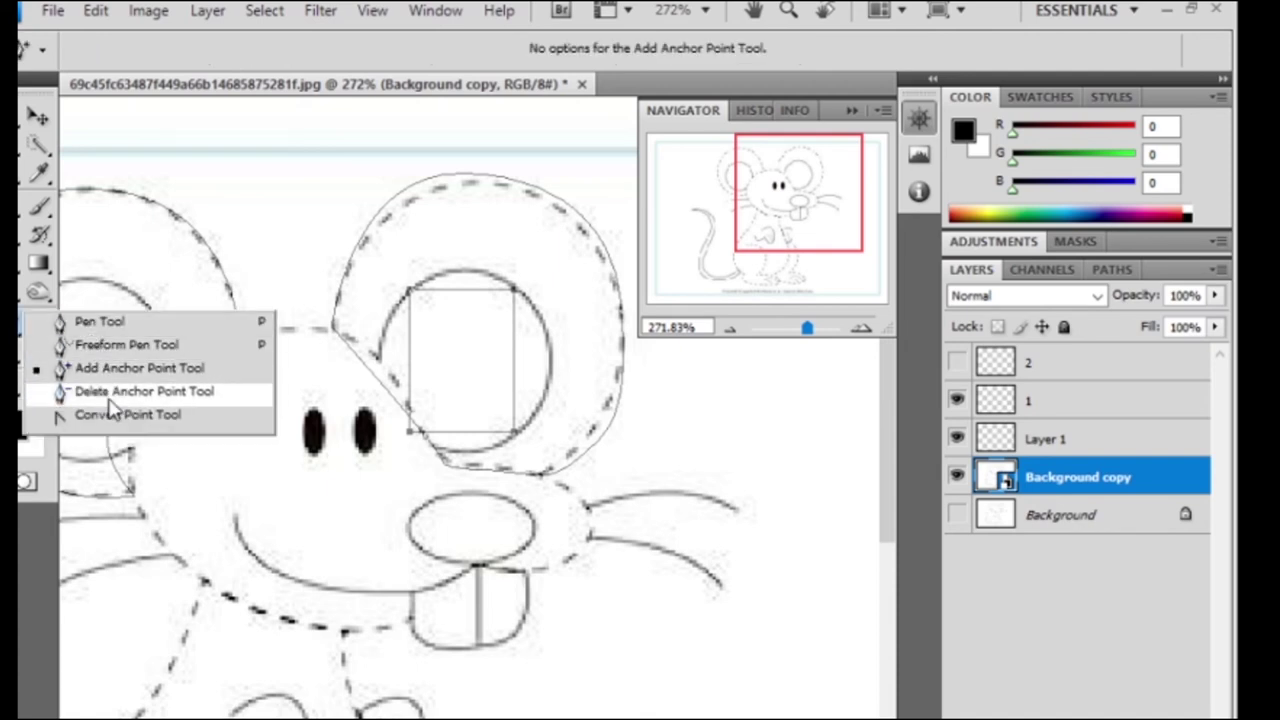
click(115, 368)
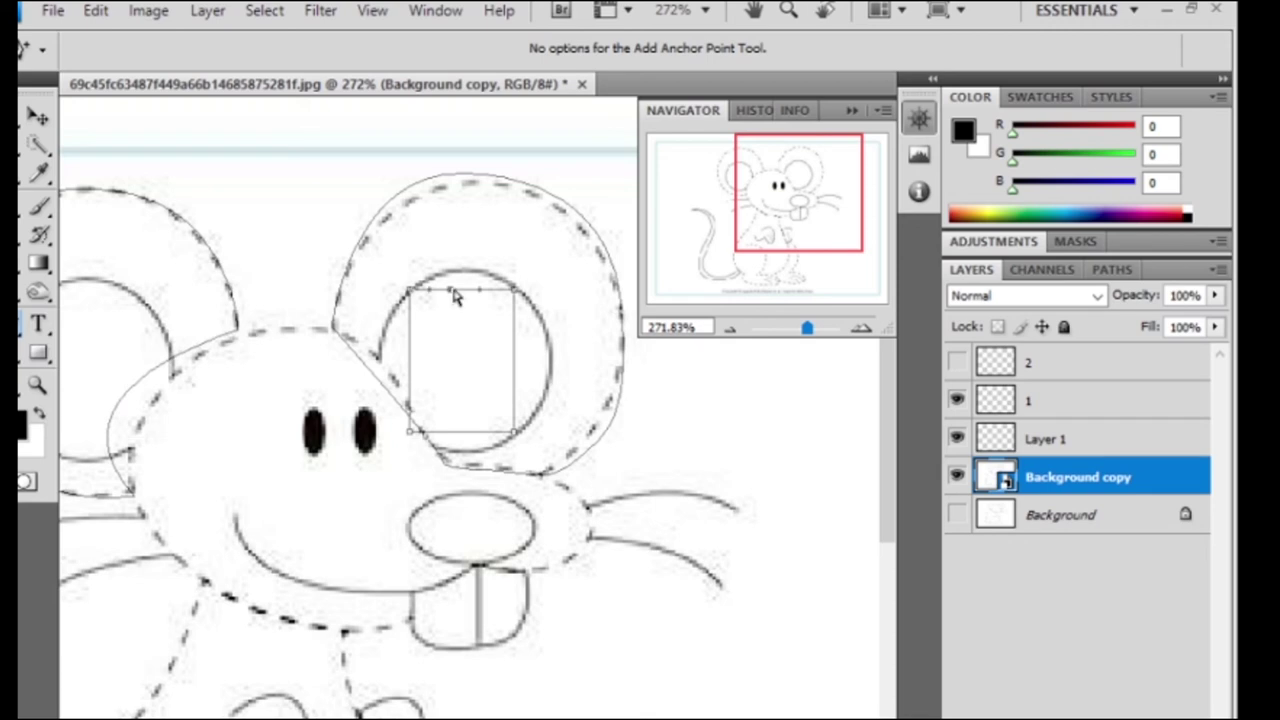
drag(453, 292, 460, 272)
drag(514, 369, 548, 367)
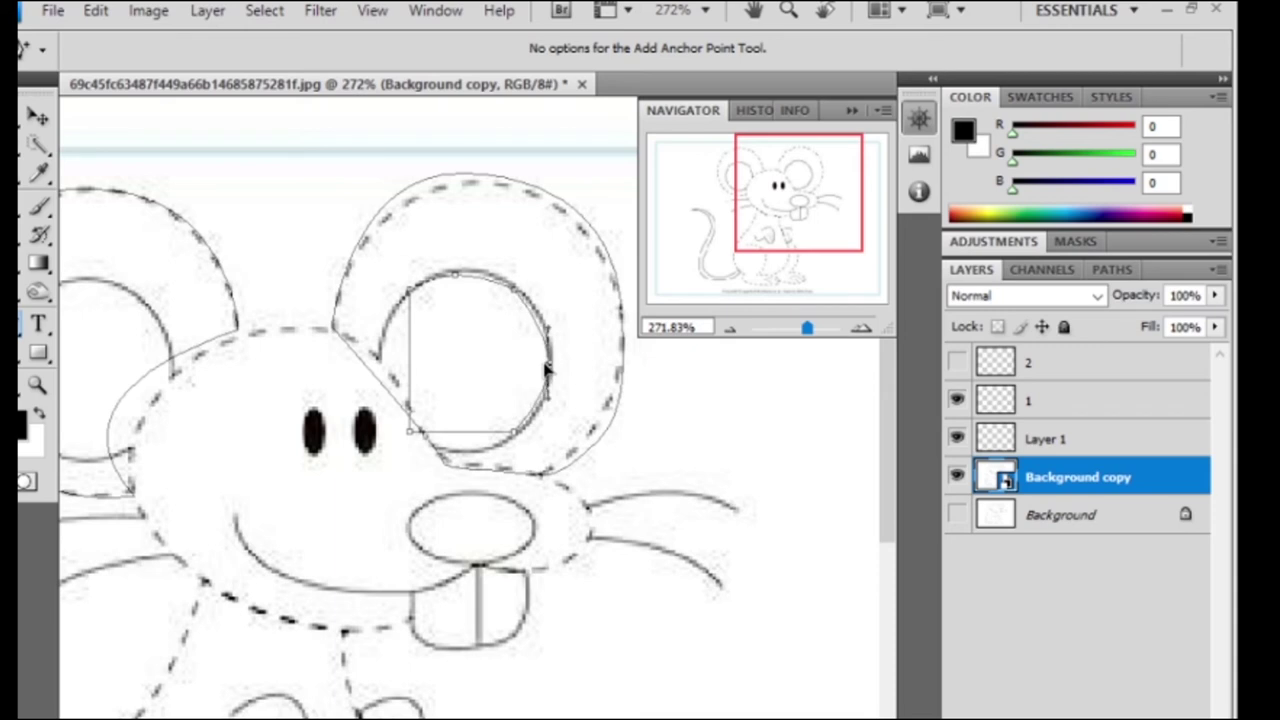
click(462, 432)
mouse_move(462, 432)
mouse_down()
mouse_move(466, 446)
mouse_move(446, 423)
mouse_move(491, 449)
mouse_move(462, 455)
mouse_up()
drag(411, 366, 380, 356)
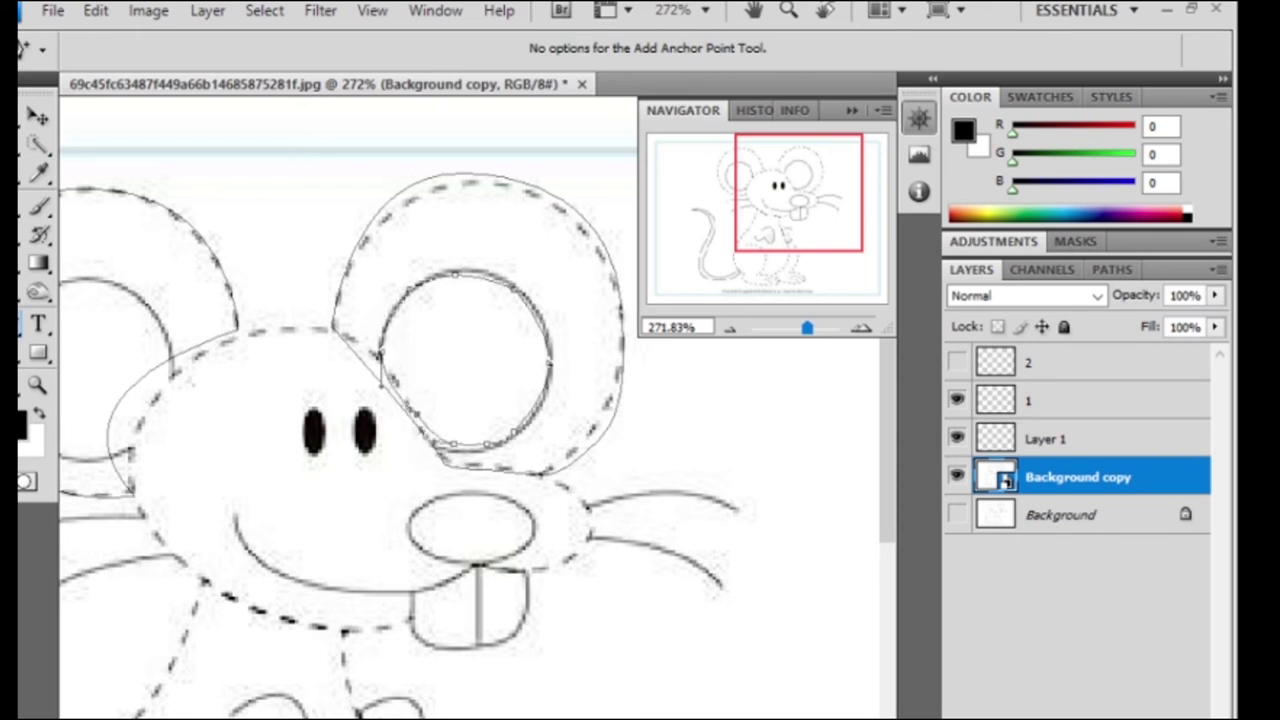
key(a)
click(38, 353)
key(u)
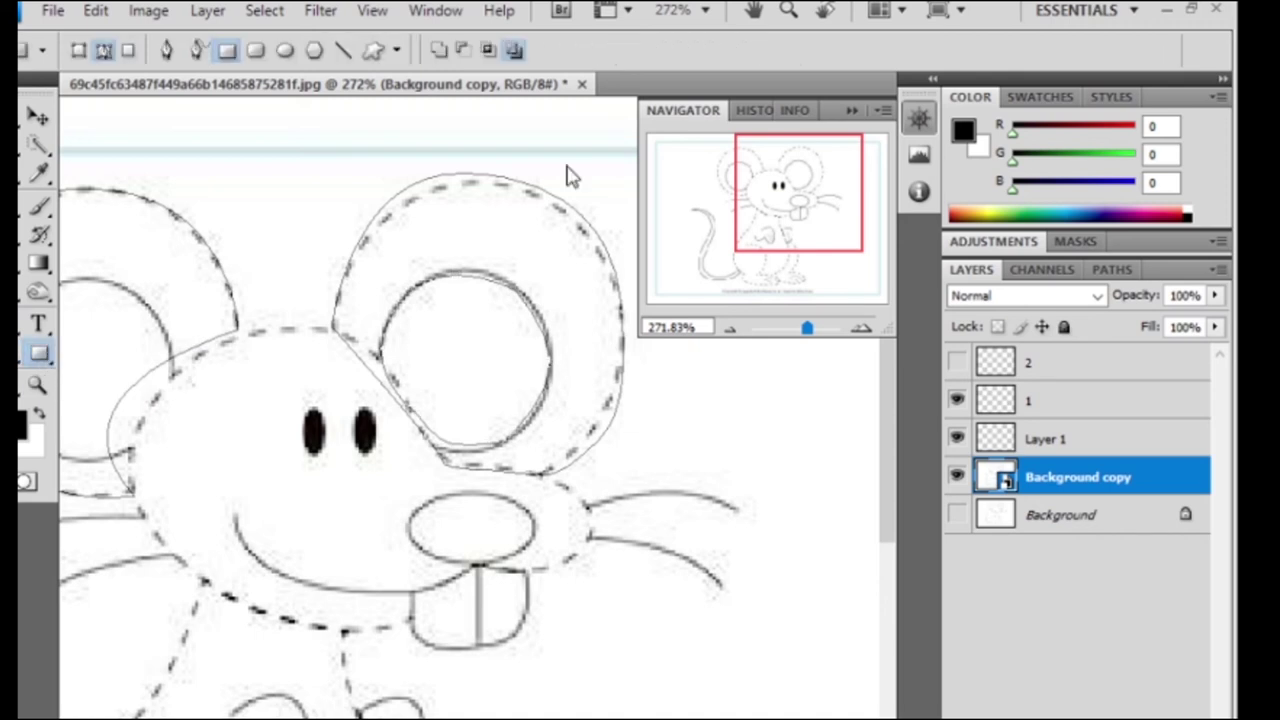
click(38, 118)
click(38, 353)
Replace Background copy with a fresh duplicate, delete the old traced layers, and add a new layer.
right_click(38, 353)
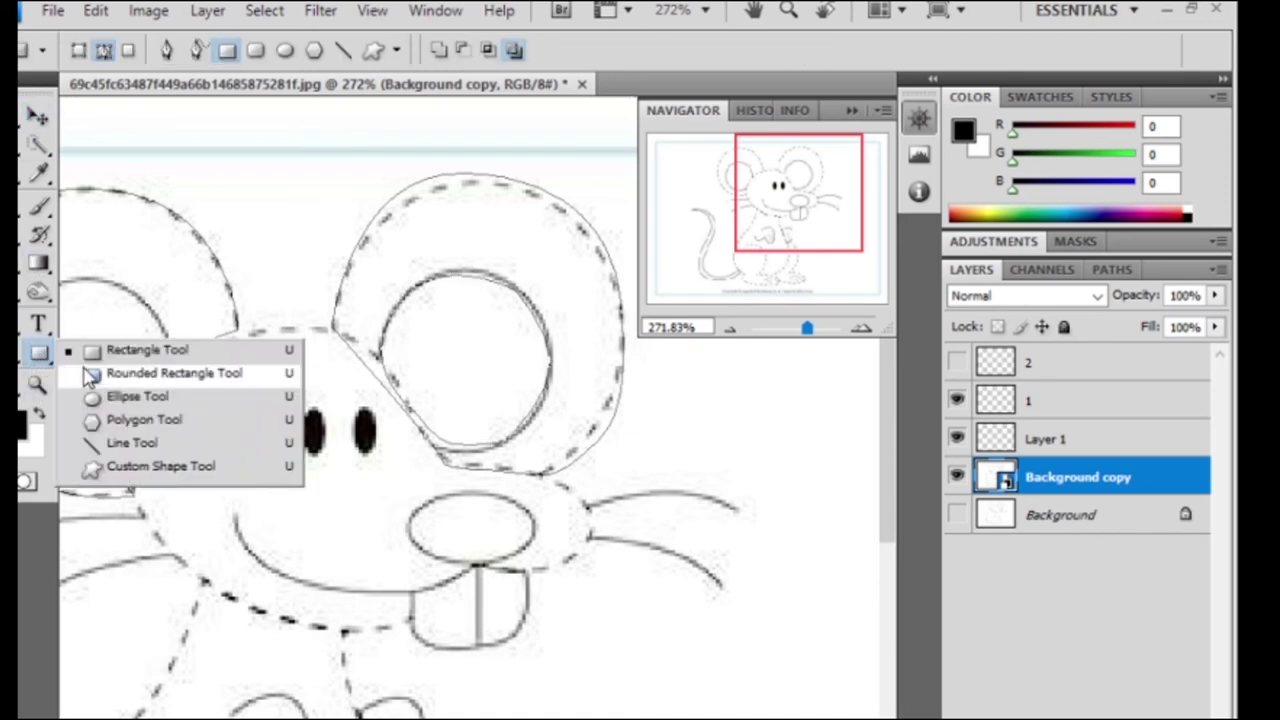
click(85, 351)
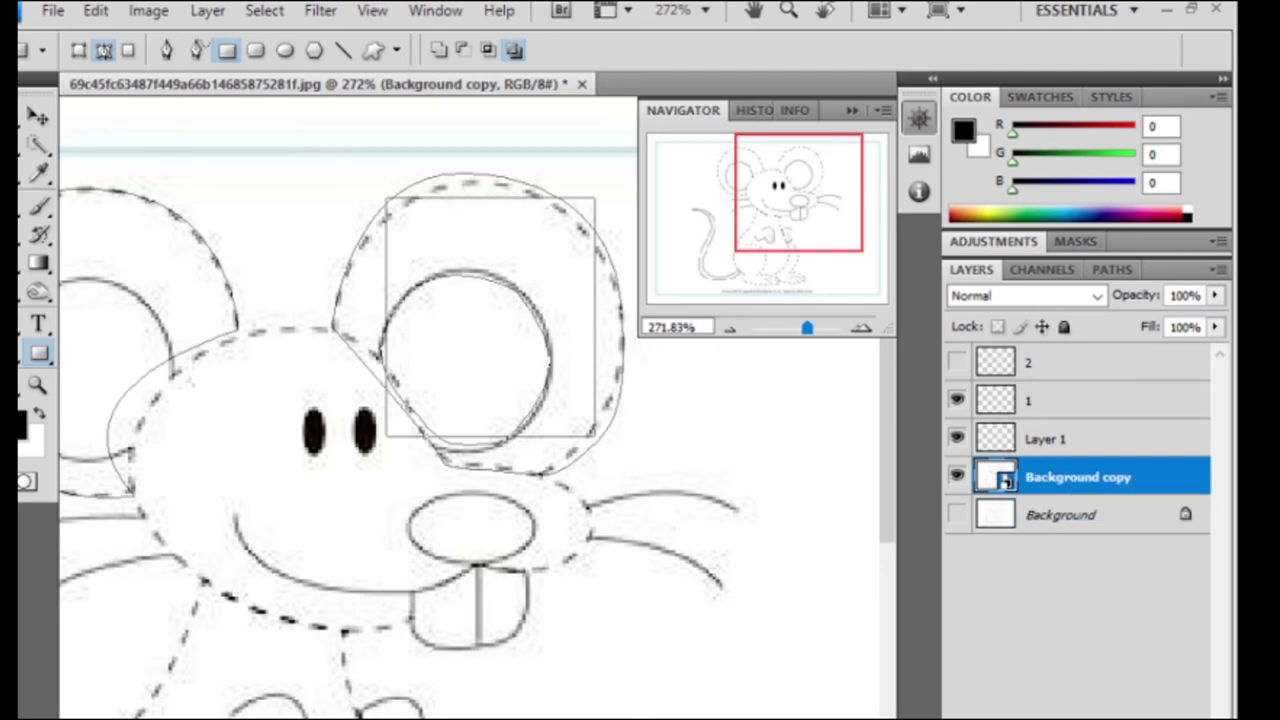
key(Delete)
click(957, 477)
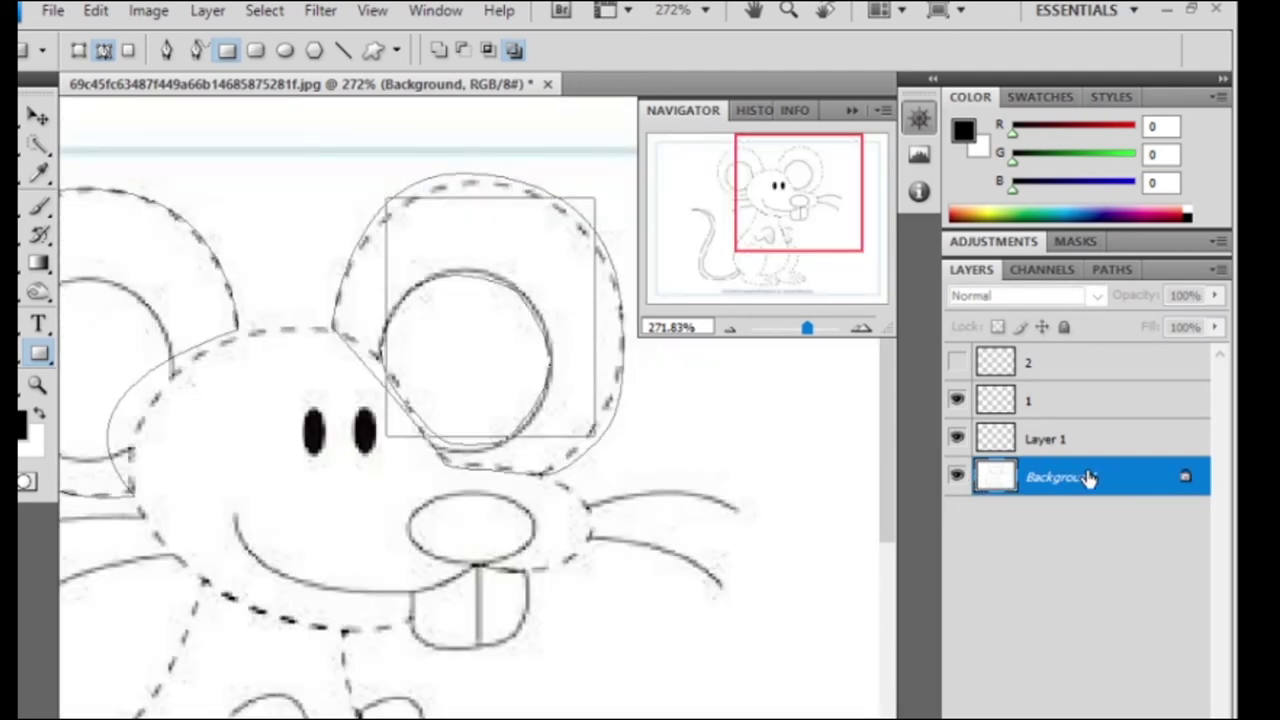
key(ctrl+j)
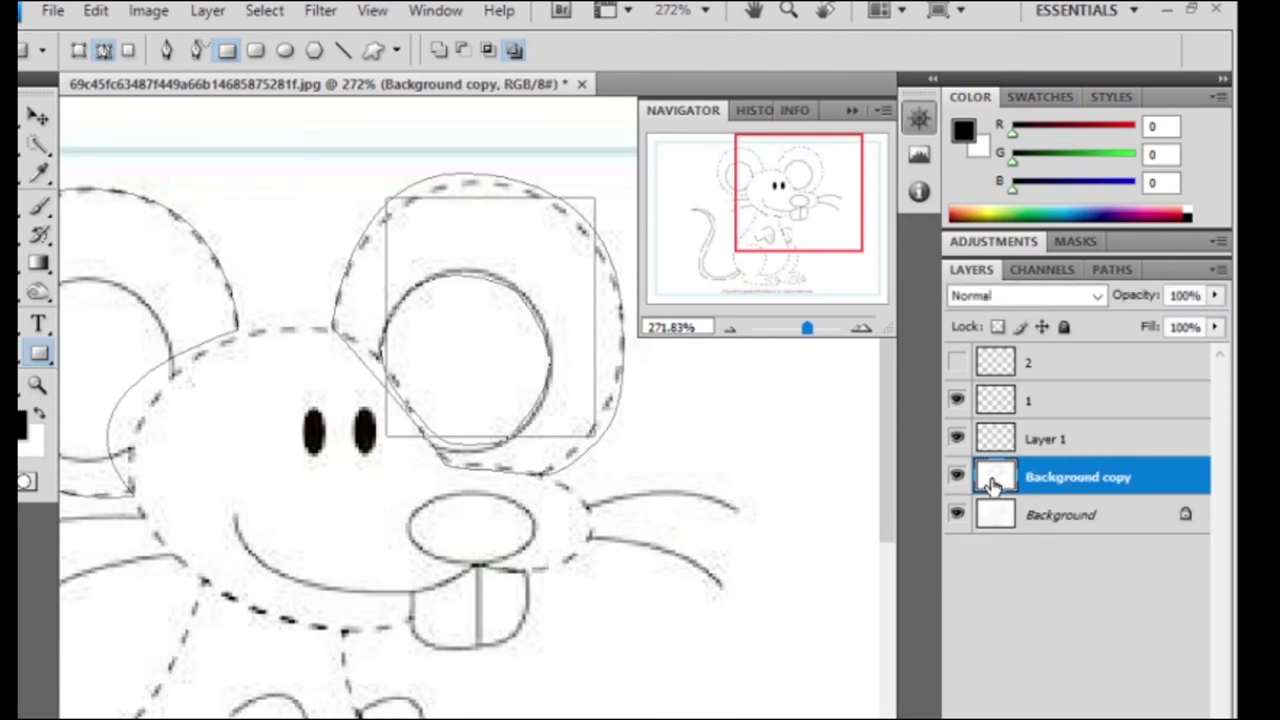
drag(957, 439, 958, 412)
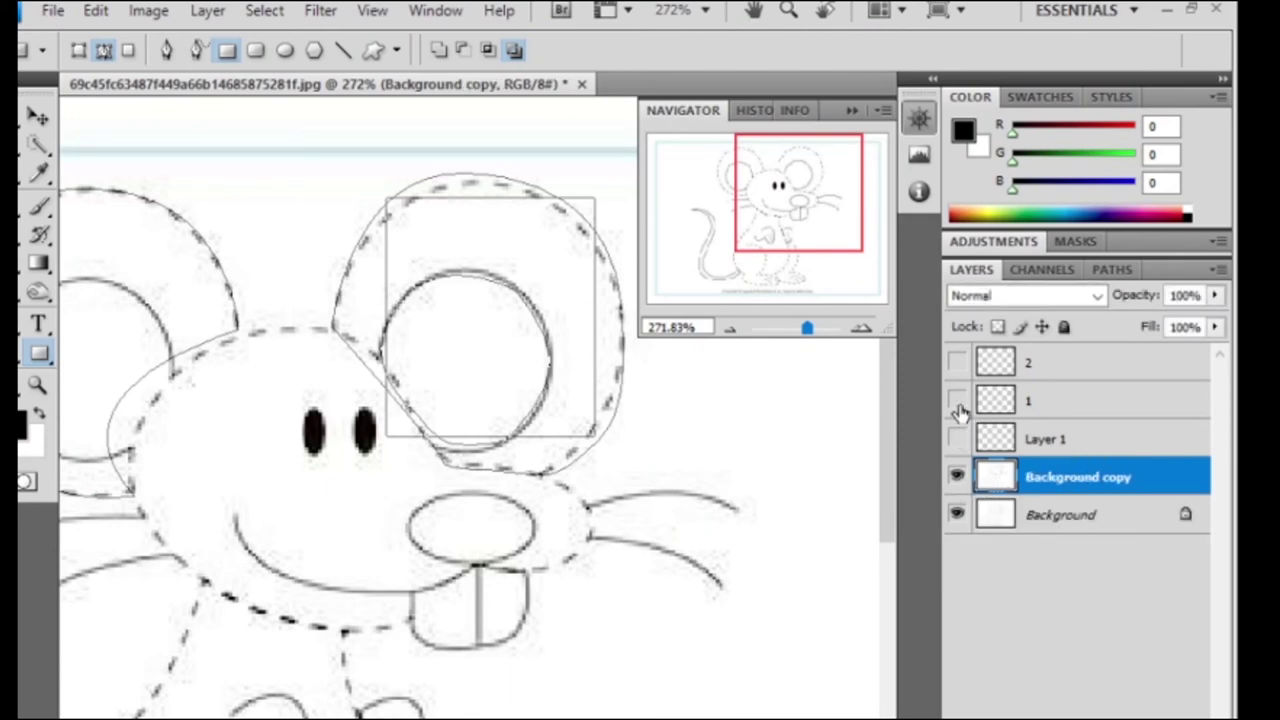
click(1045, 439)
shift+click(1036, 368)
mouse_move(1036, 368)
mouse_down()
mouse_move(1123, 715)
mouse_move(1190, 715)
mouse_up()
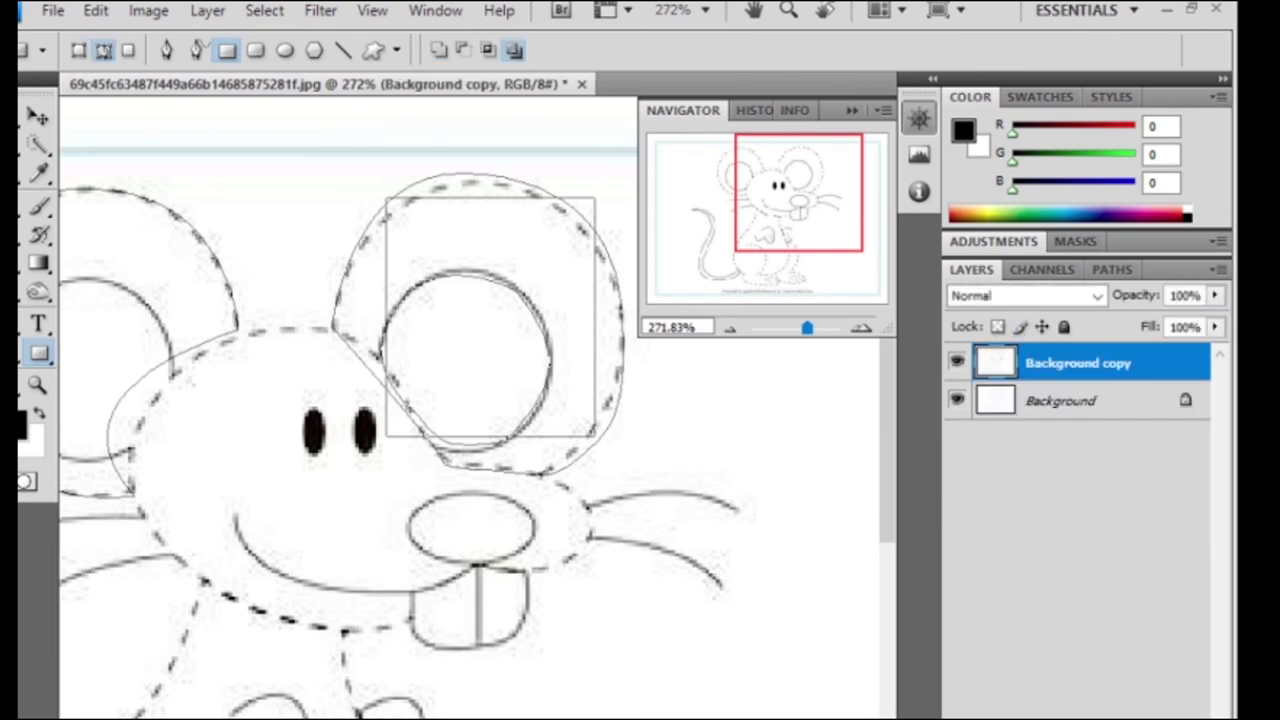
click(1141, 712)
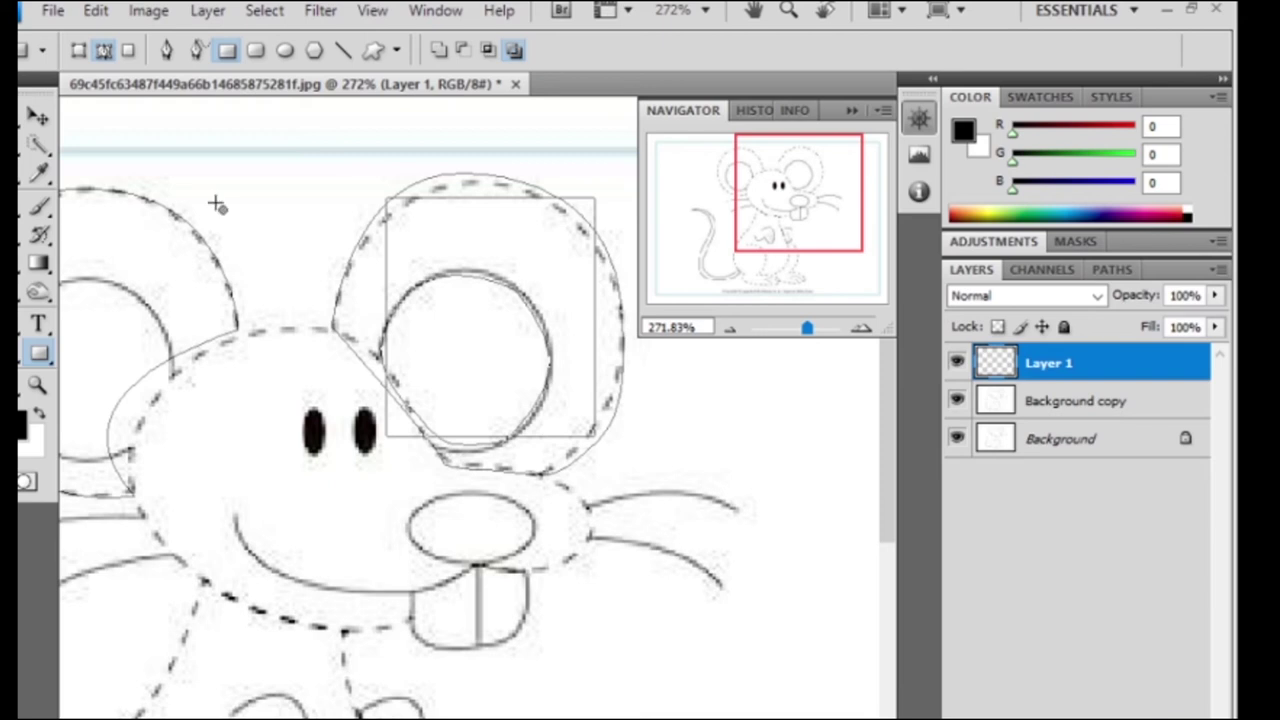
In Shape Layers mode, draw a black filled rectangle over the mouse's right ear.
key(v)
click(266, 637)
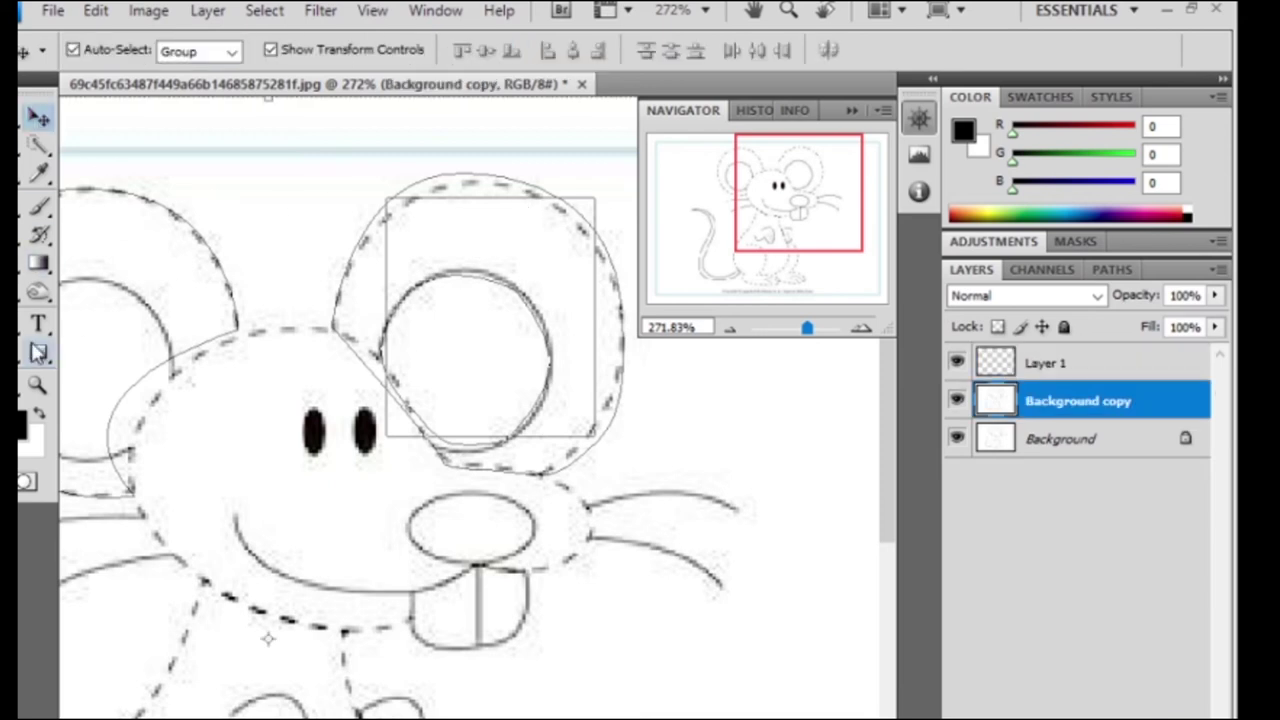
key(a)
click(357, 310)
click(38, 352)
click(120, 345)
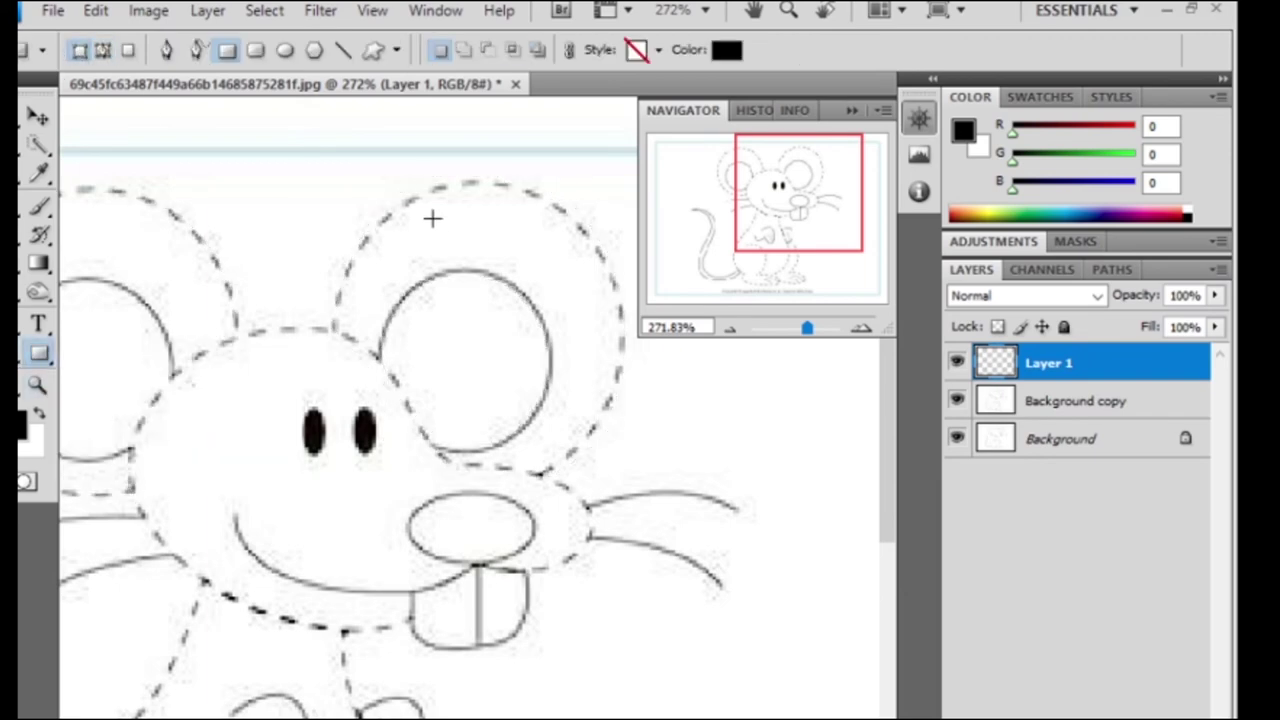
drag(418, 198, 606, 410)
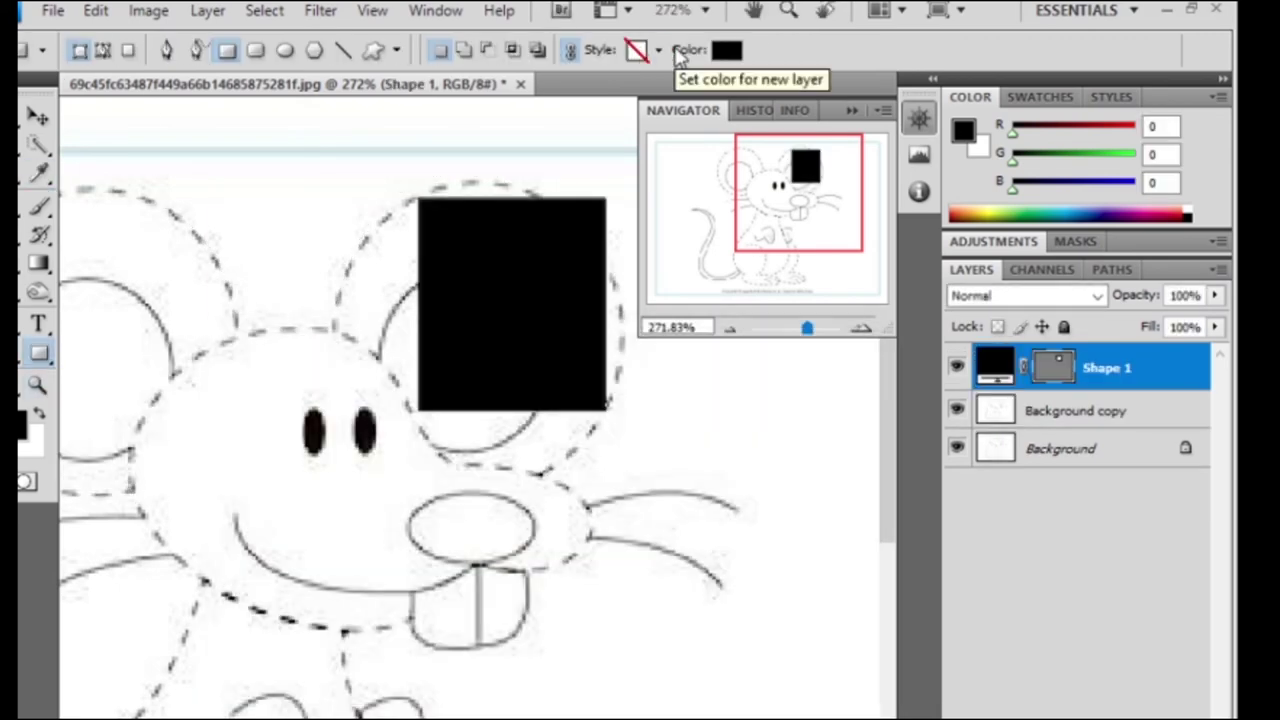
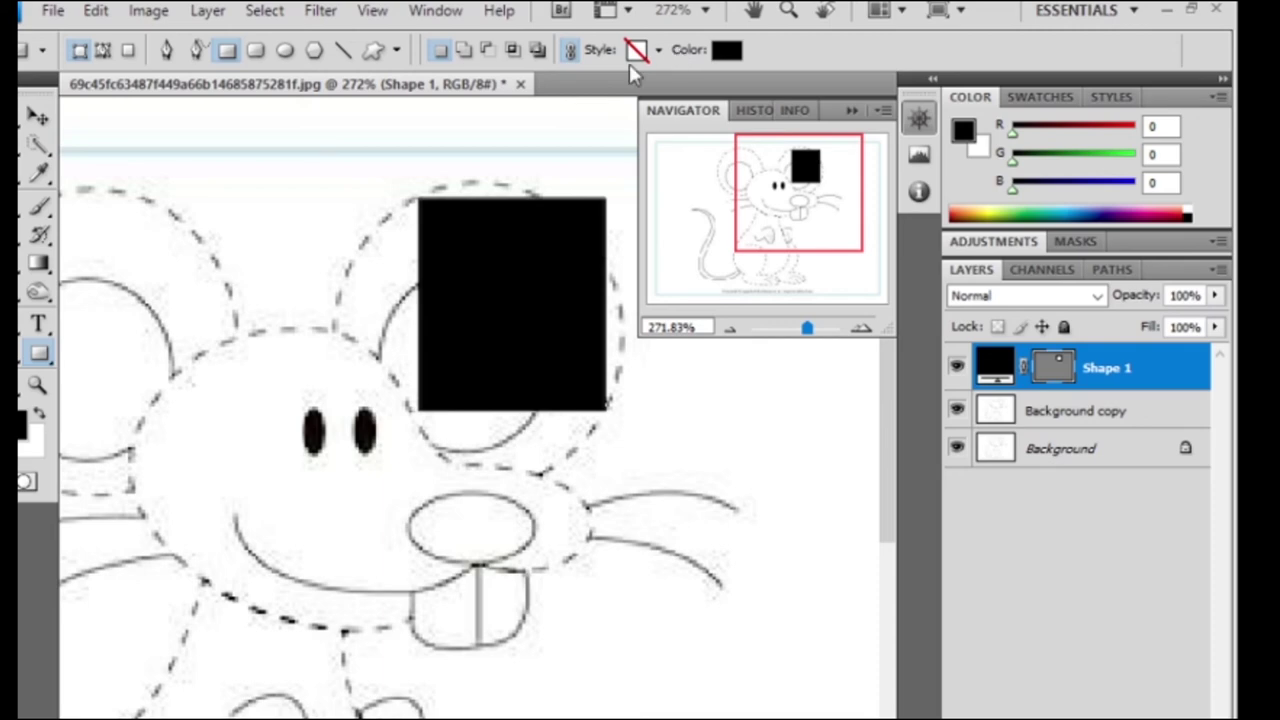
Fill the Shape 1 rectangle red and shift its path slightly left.
click(727, 49)
key(Return)
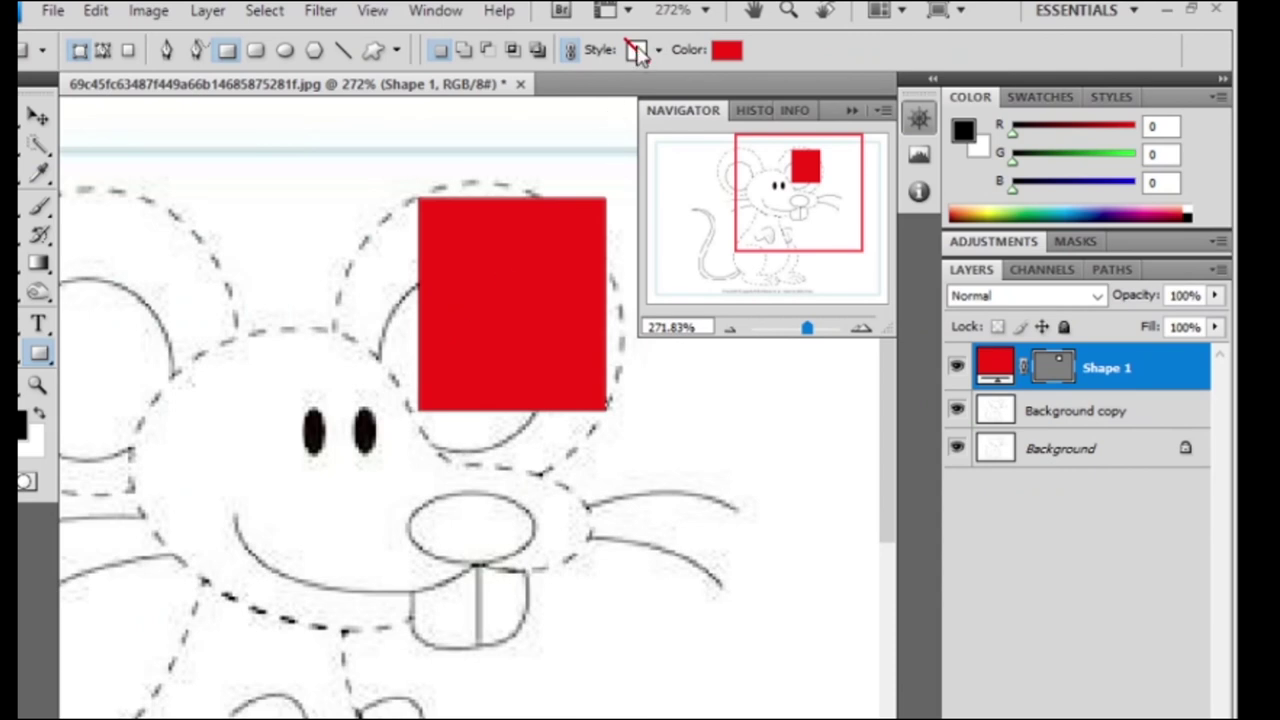
click(38, 117)
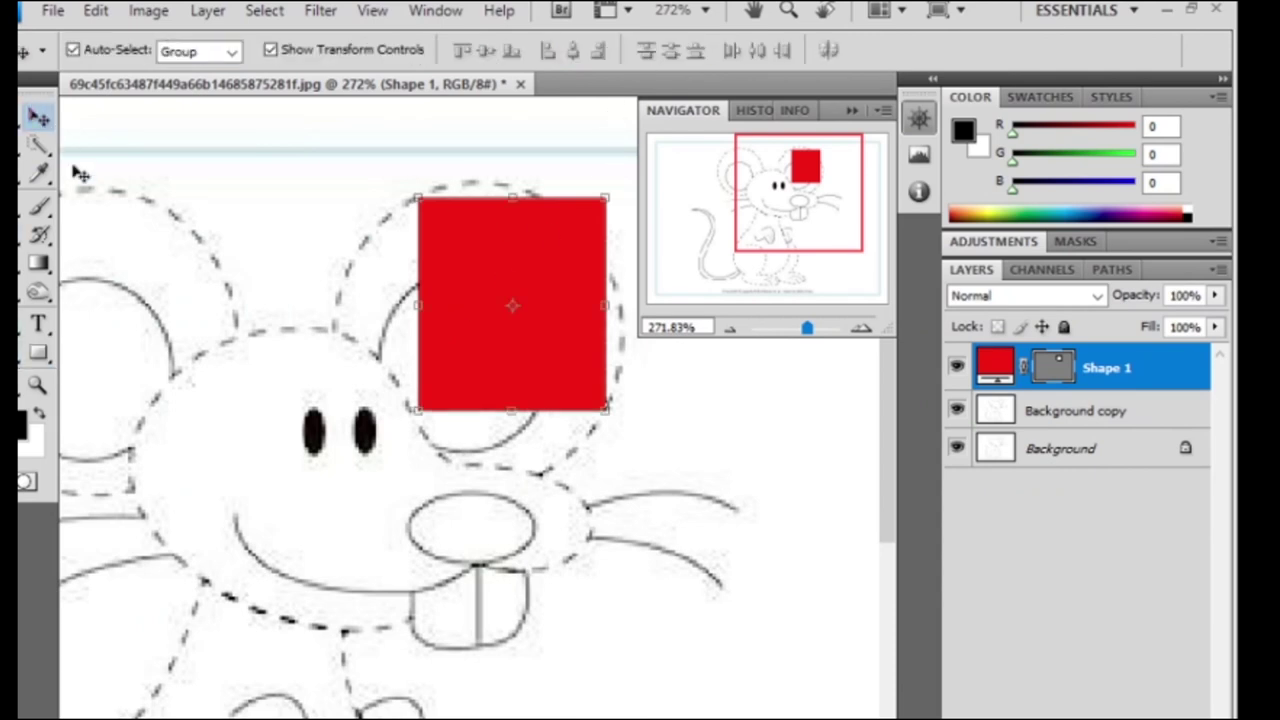
click(584, 303)
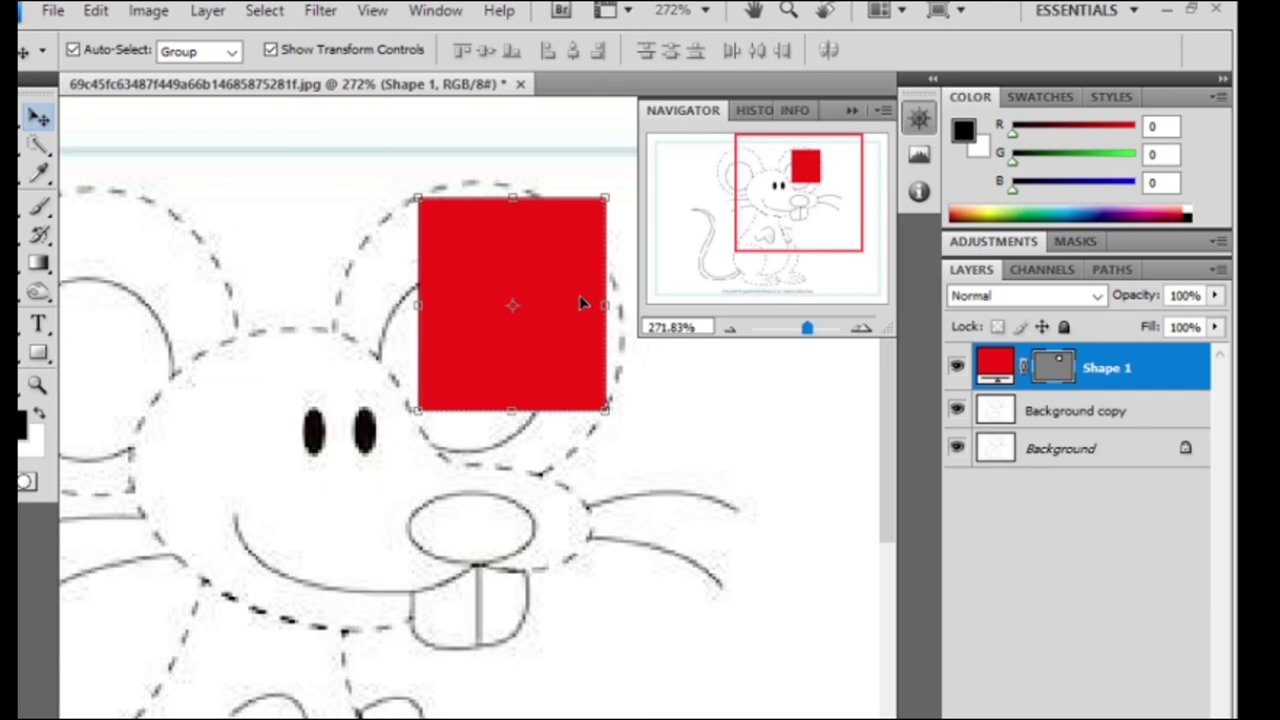
click(38, 345)
click(477, 198)
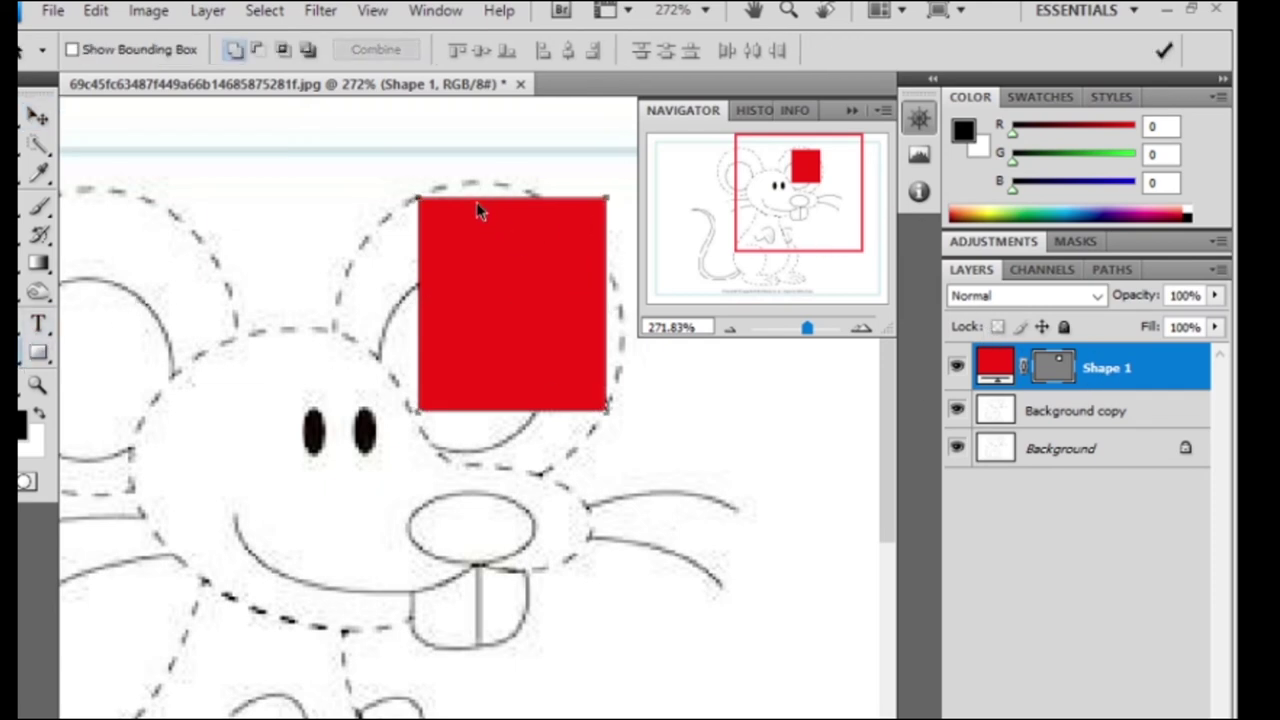
drag(476, 202, 446, 206)
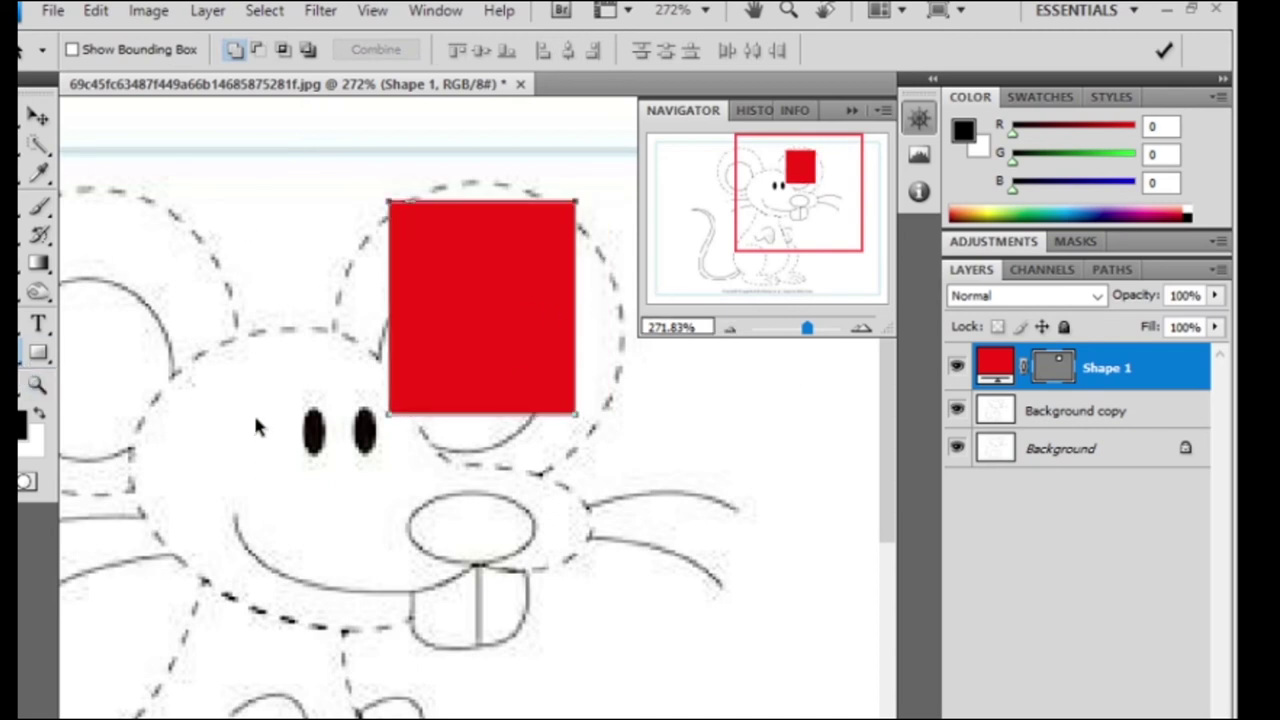
Add anchor points and drag the edges into a rounded lobe over the mouse's right ear.
right_click(26, 362)
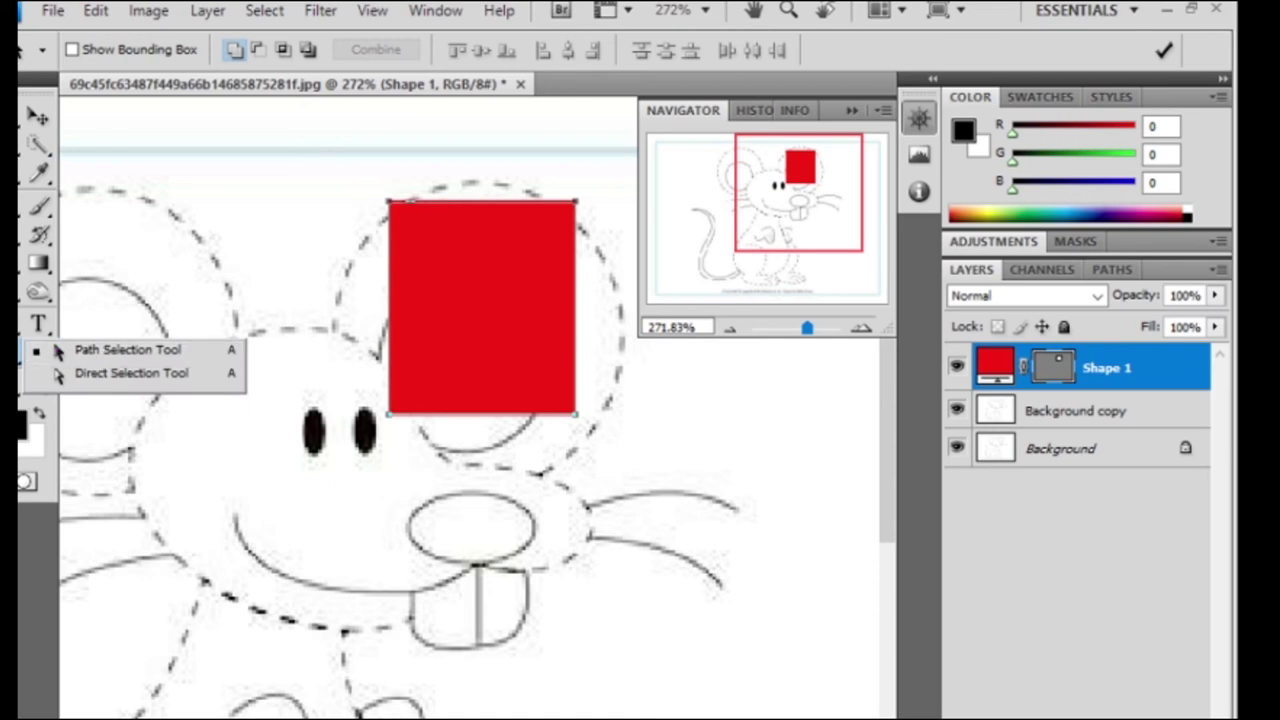
click(104, 352)
click(40, 322)
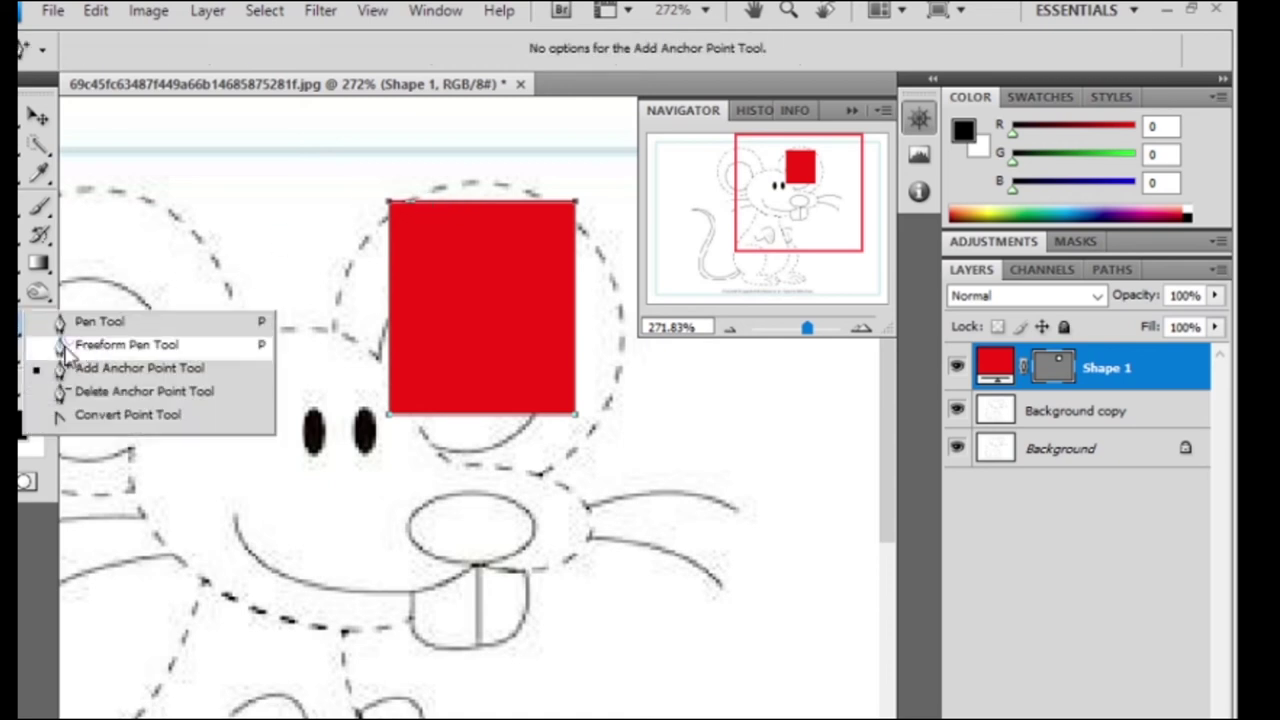
click(100, 366)
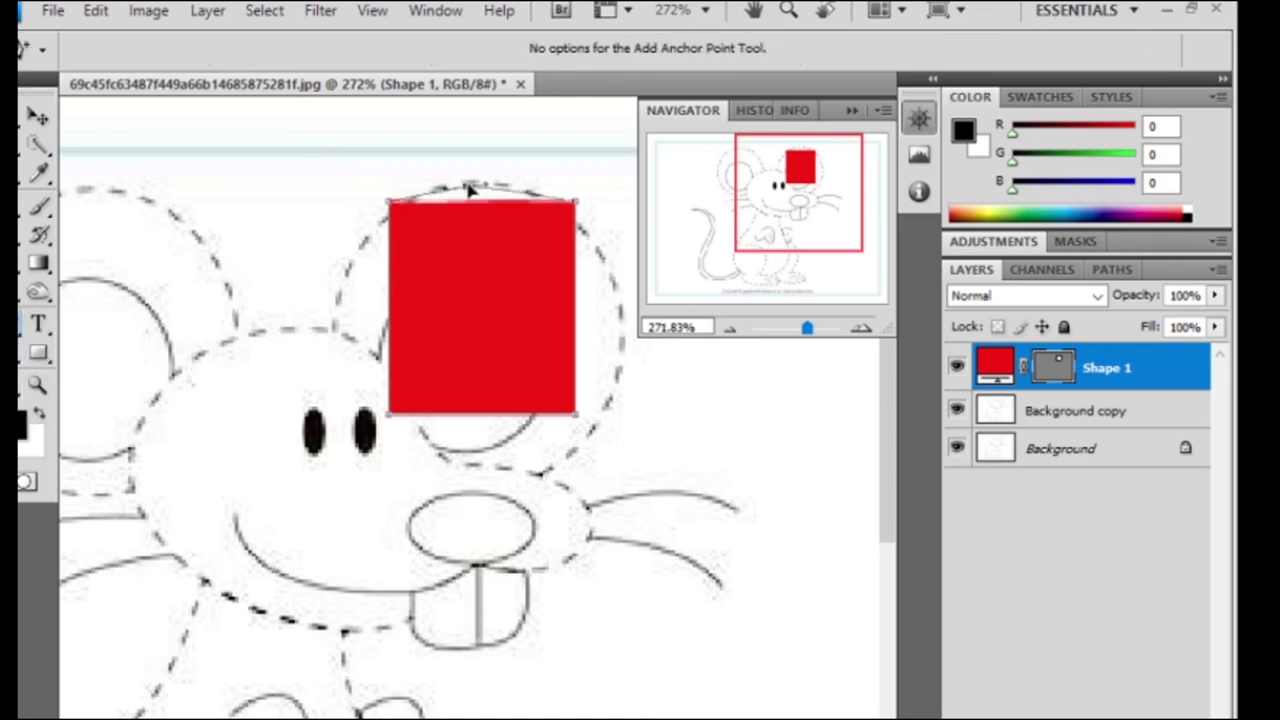
drag(470, 200, 466, 182)
drag(575, 310, 620, 322)
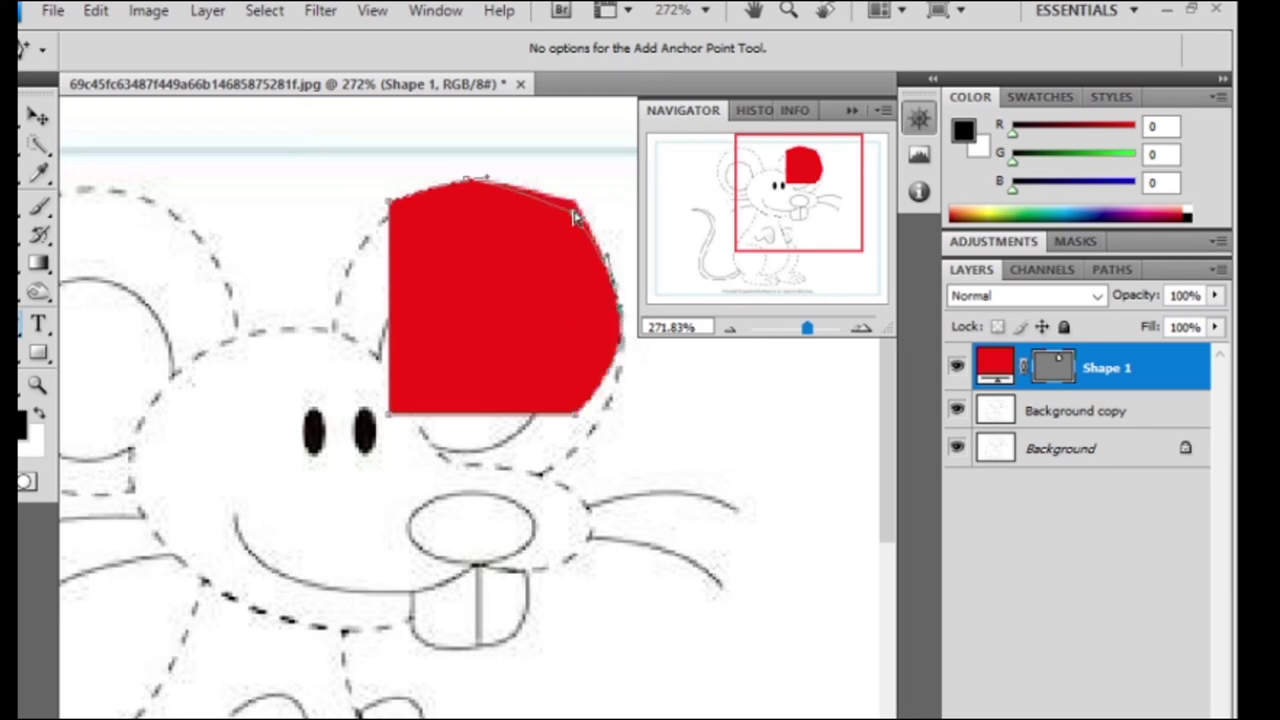
drag(578, 412, 548, 470)
drag(587, 428, 606, 409)
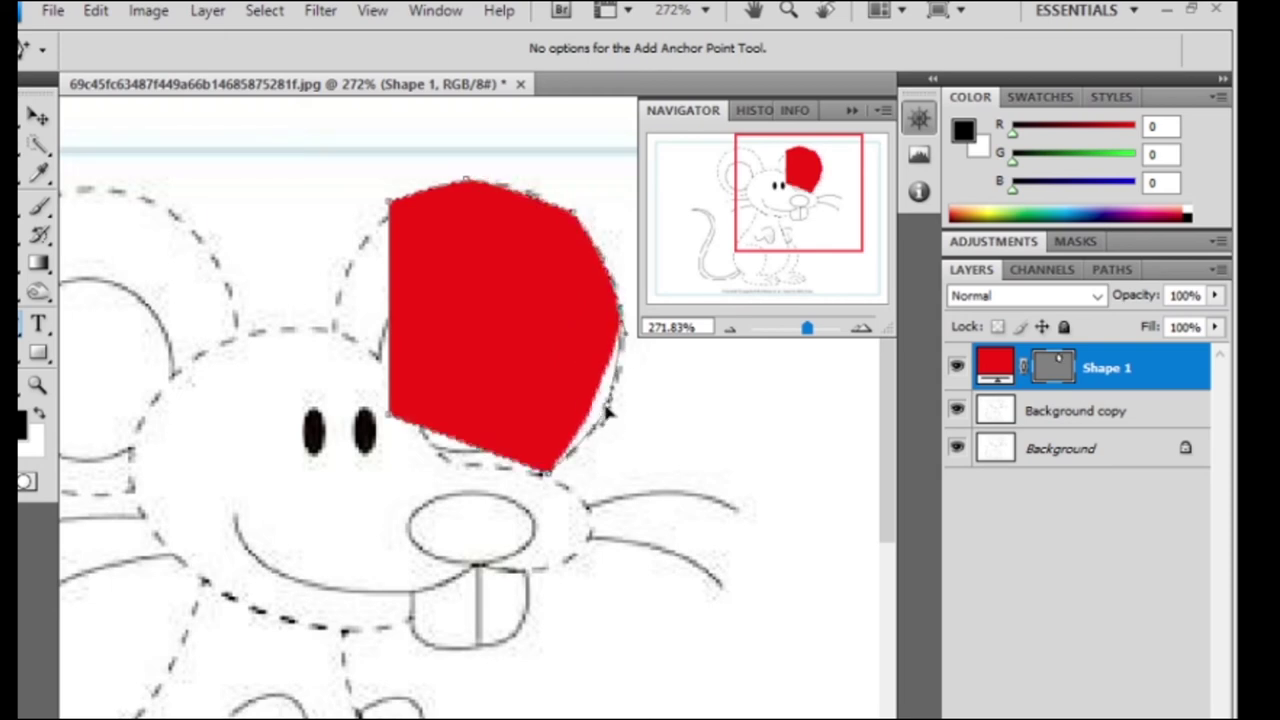
click(394, 315)
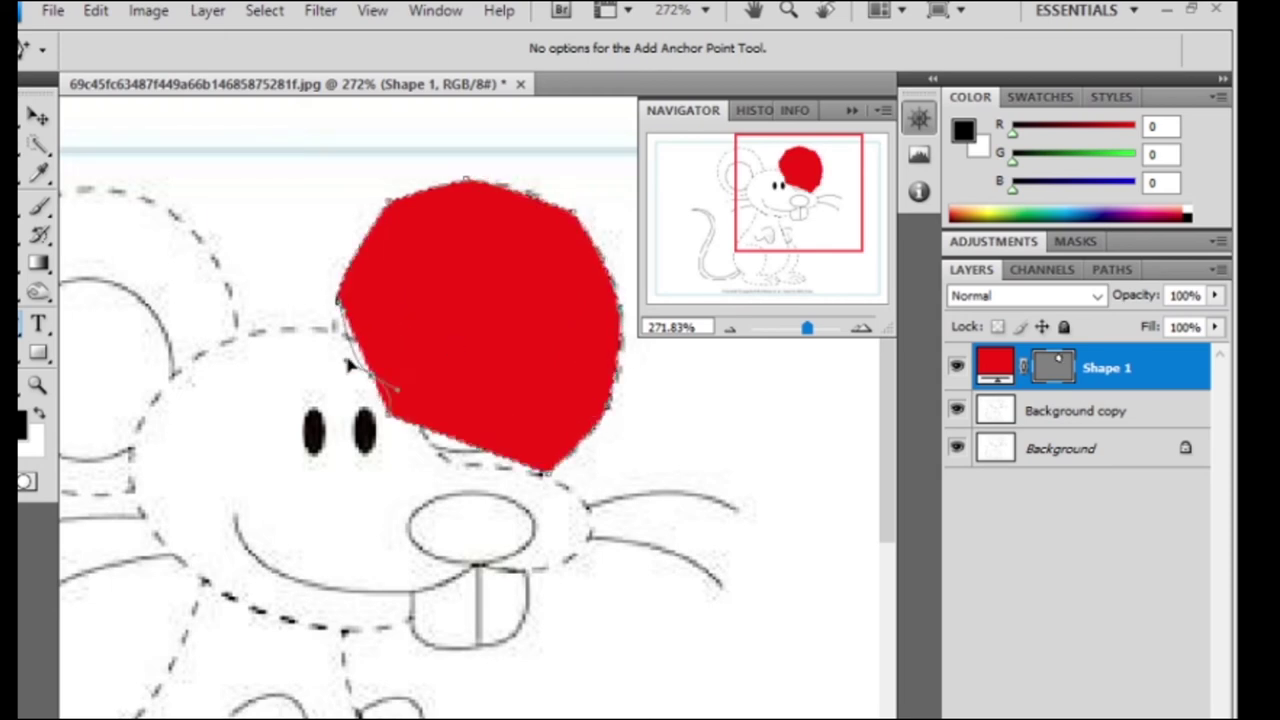
drag(394, 315, 335, 357)
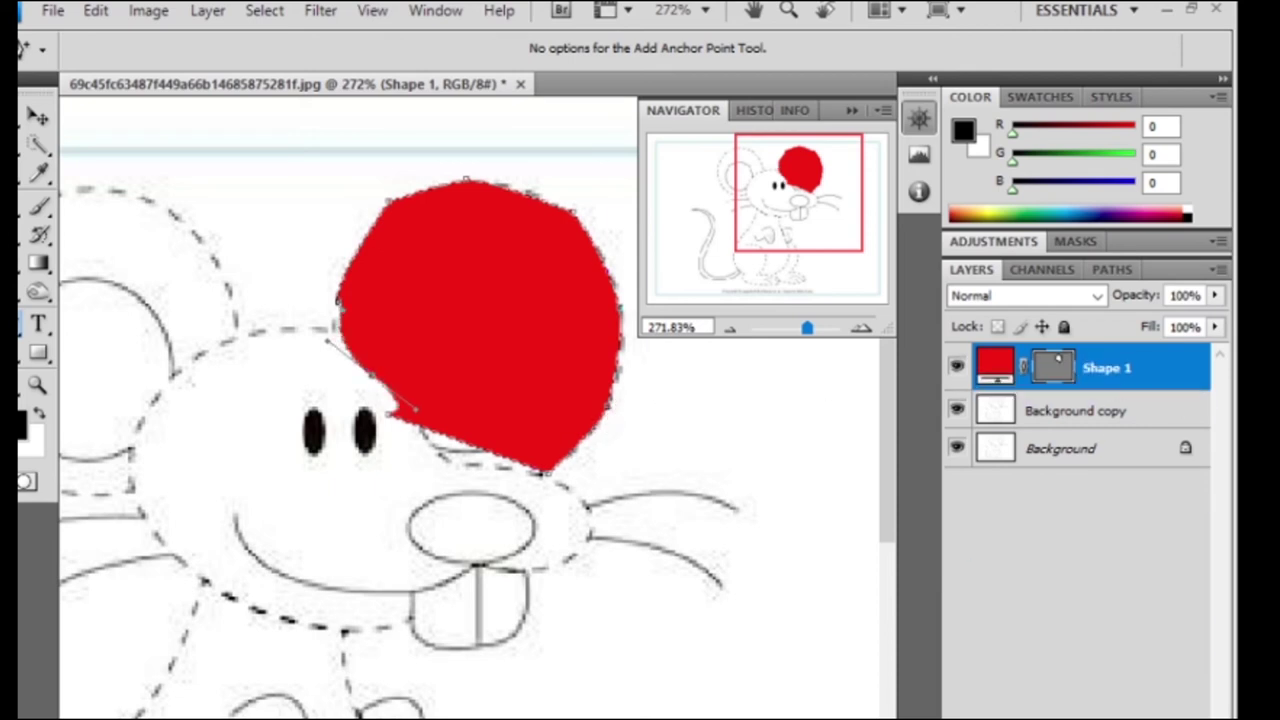
Duplicate Shape 1, hide the original, and scale the copy to 71.4% × 59.6%.
key(ctrl+j)
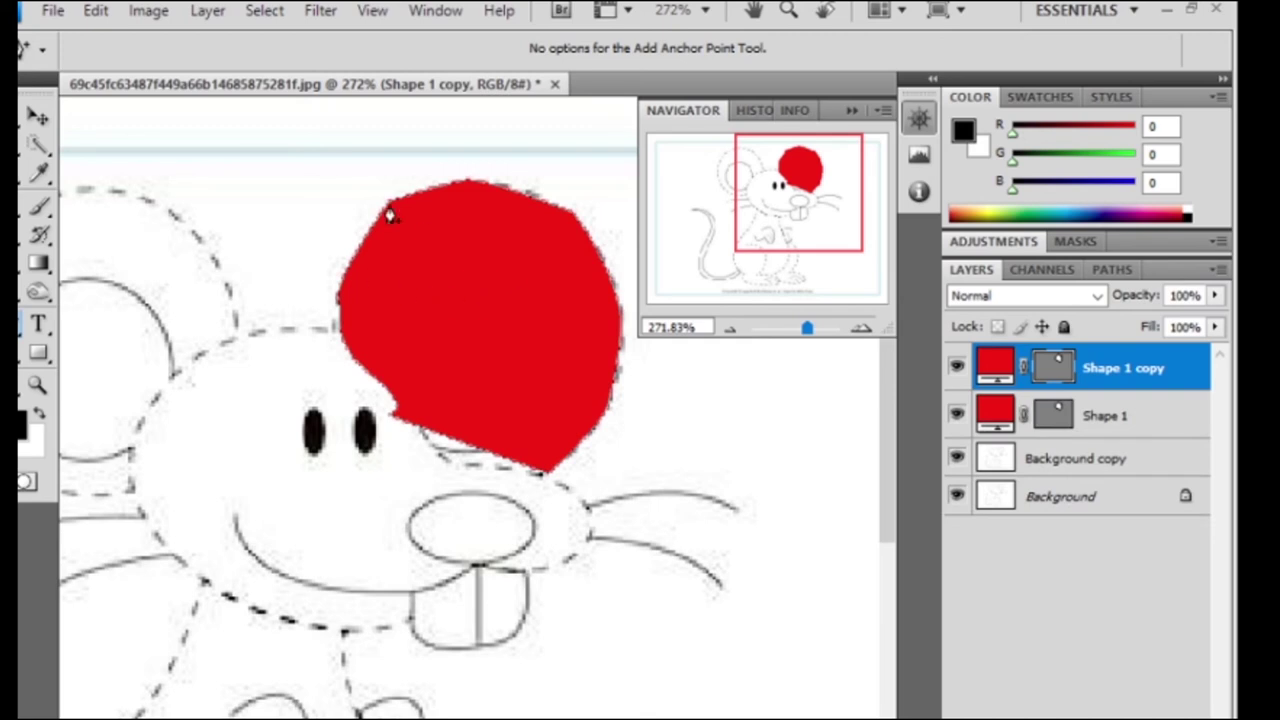
click(957, 416)
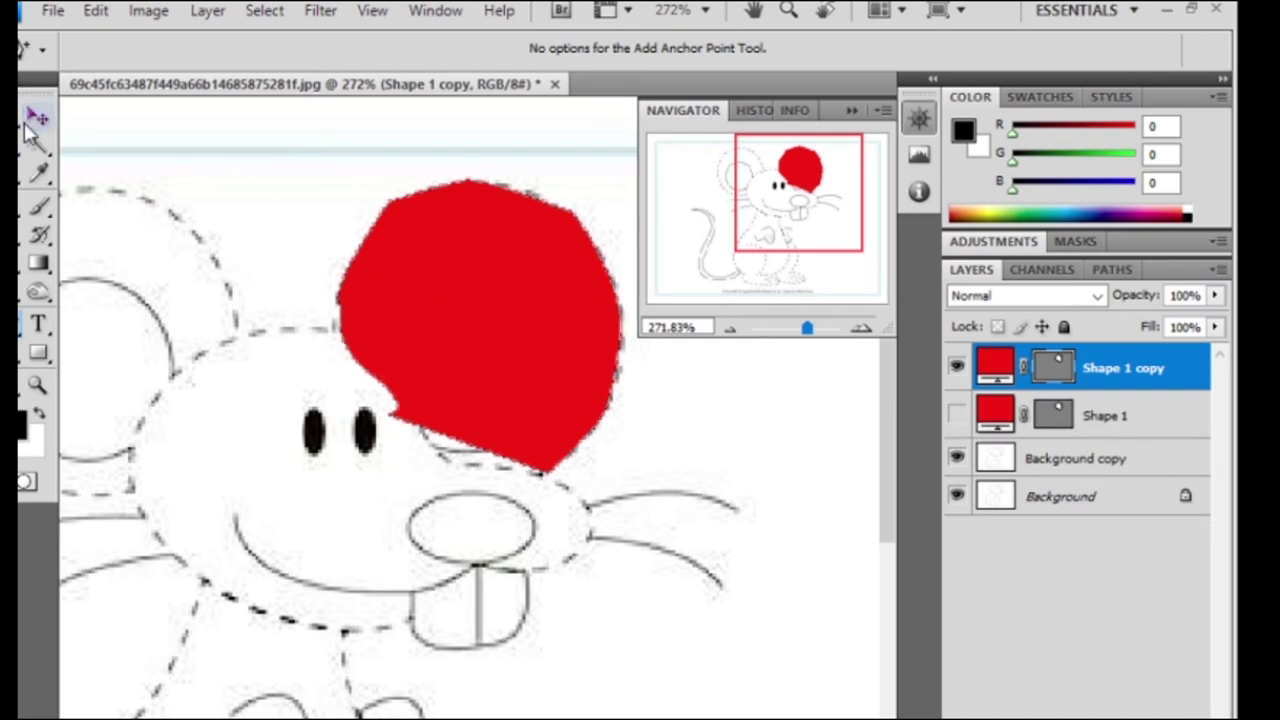
click(37, 117)
key(ctrl+t)
mouse_move(337, 185)
mouse_down()
mouse_move(420, 293)
mouse_move(411, 280)
mouse_up()
drag(550, 340, 480, 322)
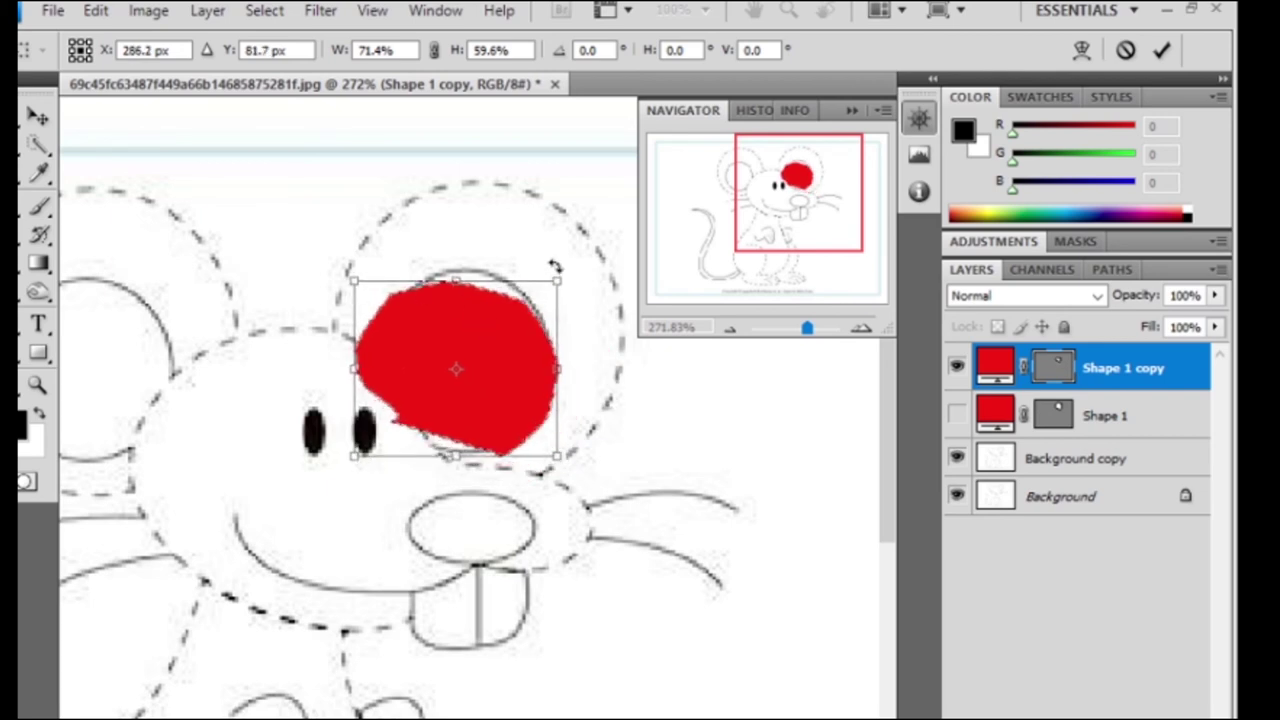
Rotate the copy 34.3° inside the ear and apply the transform.
drag(554, 267, 594, 338)
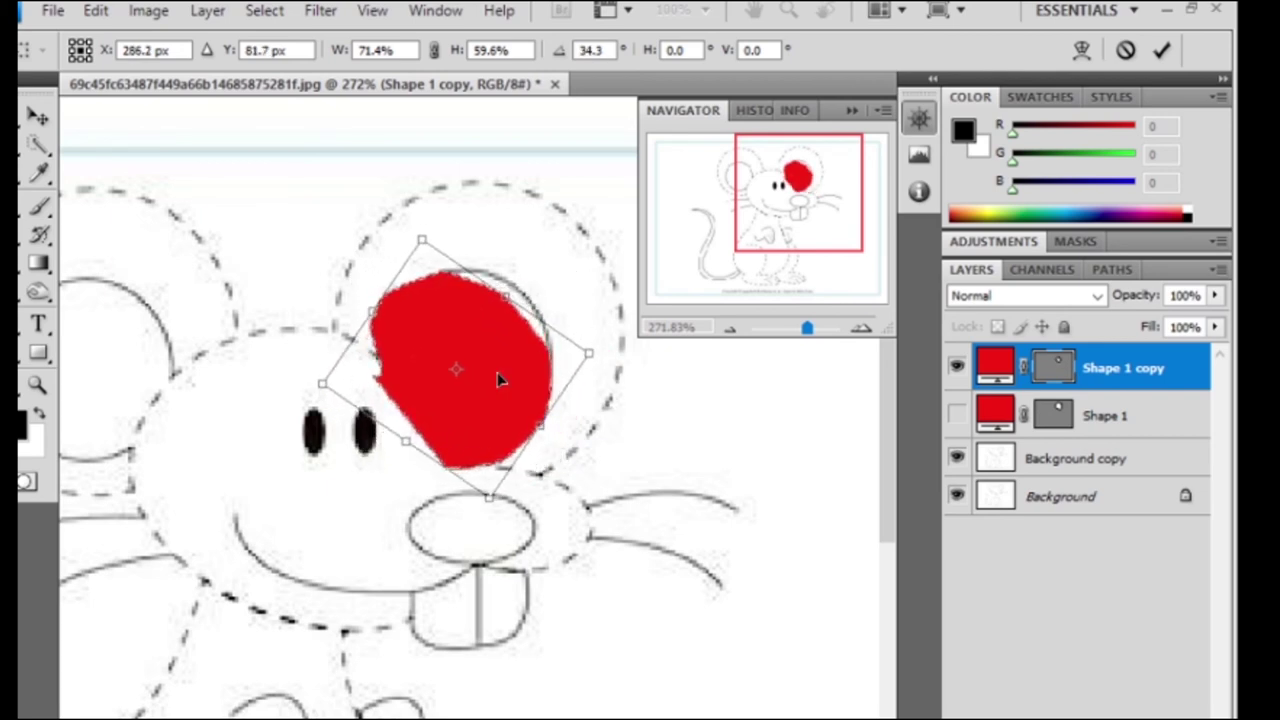
drag(450, 324, 462, 317)
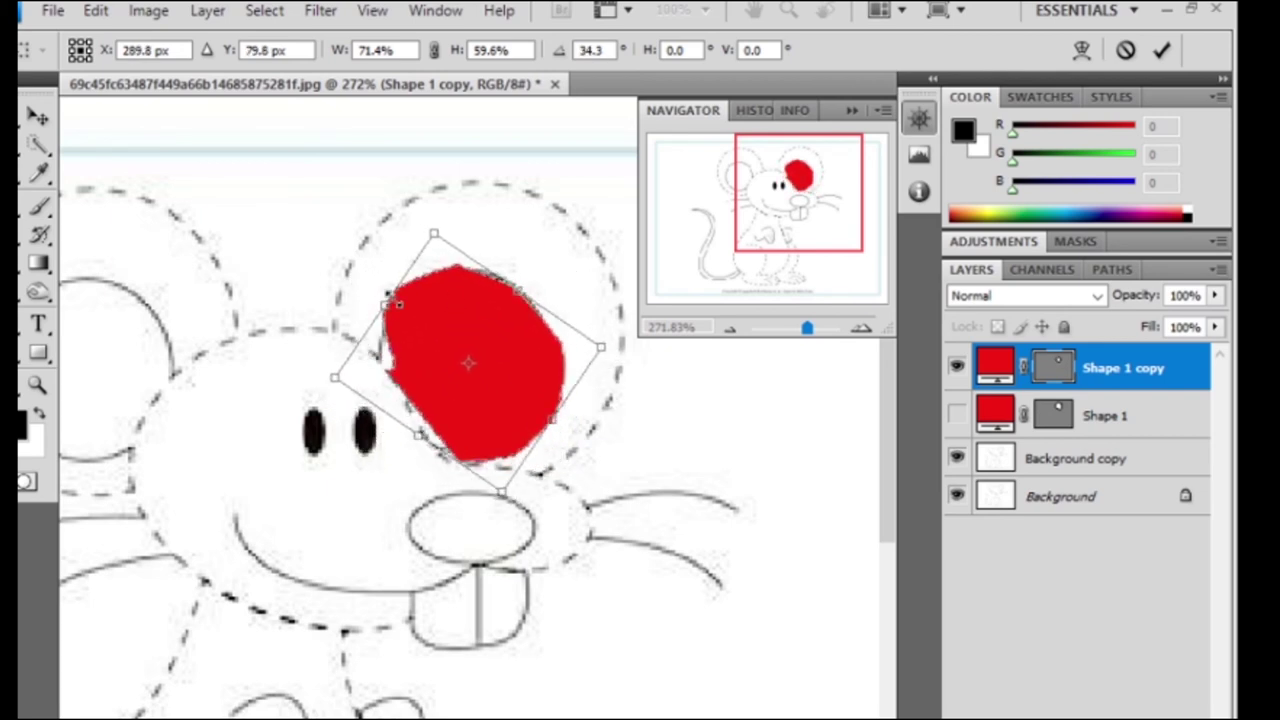
click(38, 372)
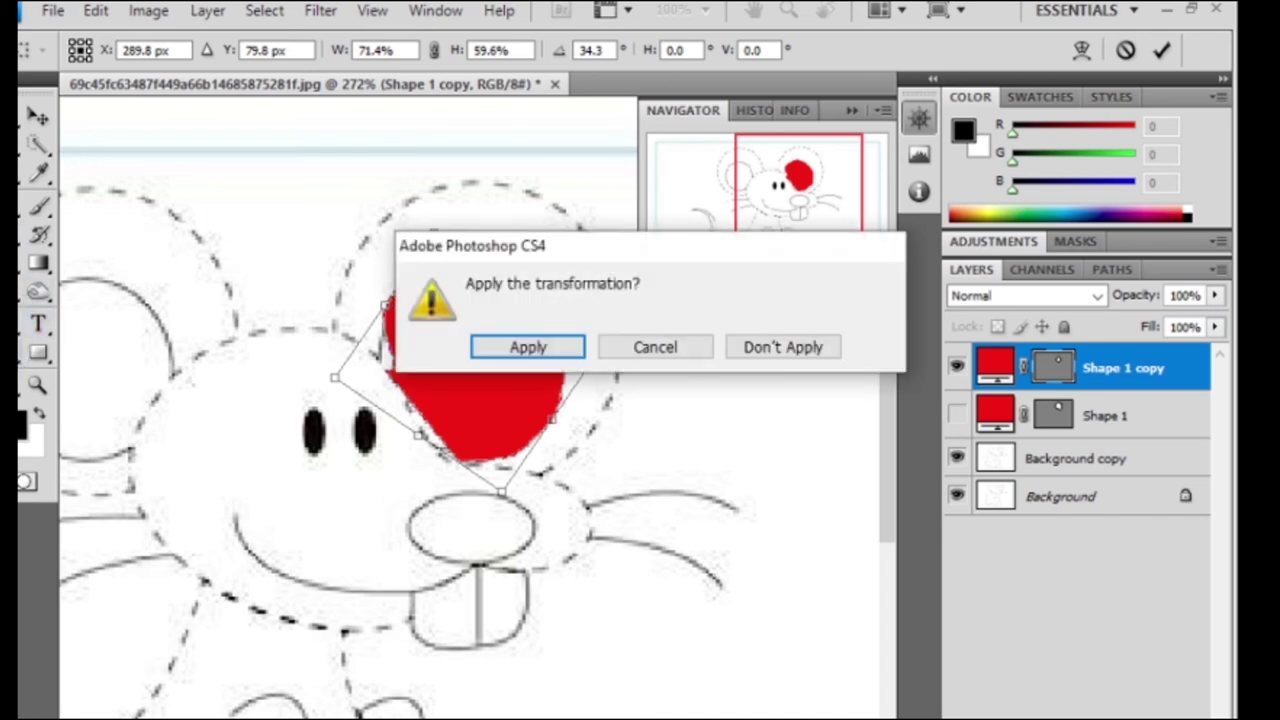
click(650, 346)
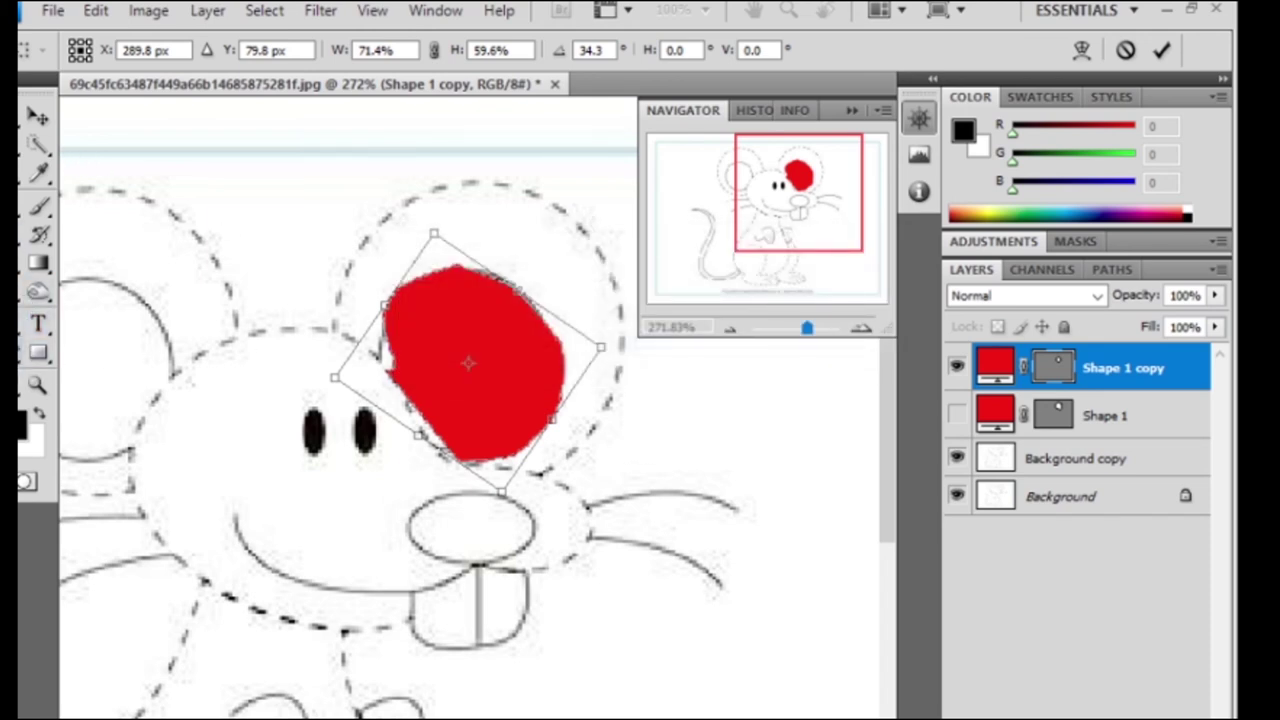
click(38, 292)
click(525, 347)
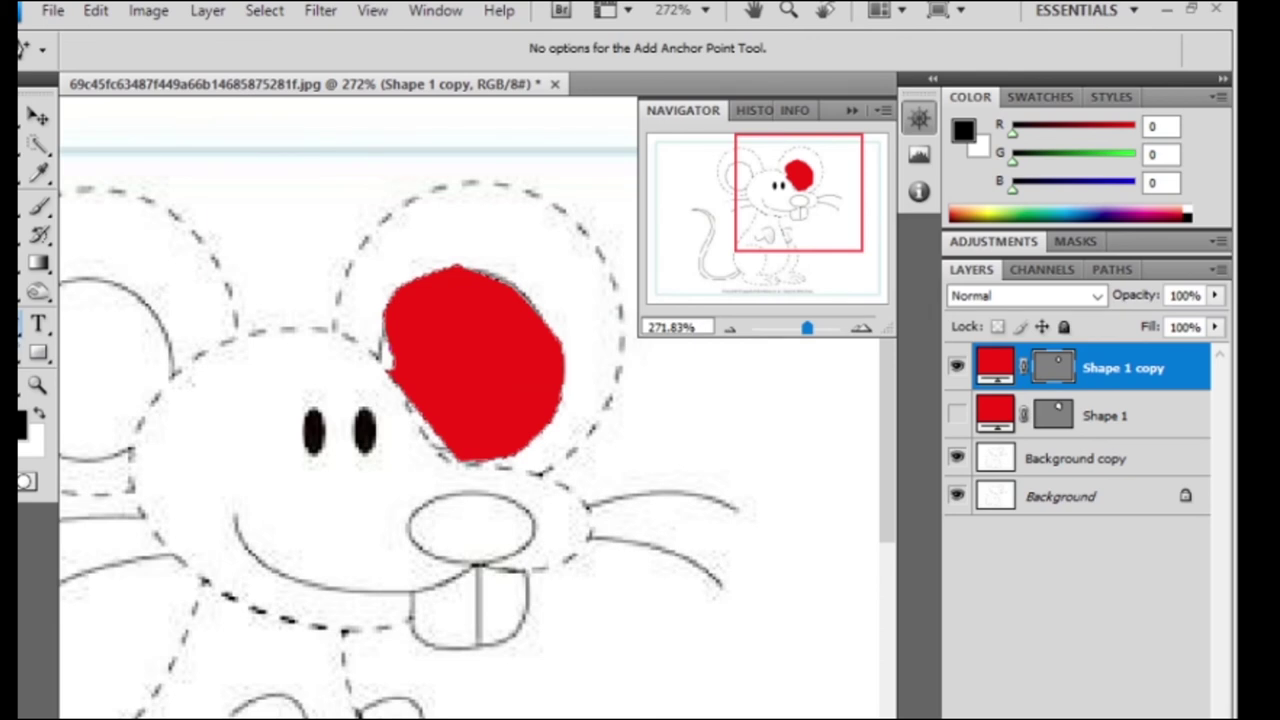
Round the Shape 1 copy's curves by adjusting its anchors and handles to fit the ear.
right_click(38, 292)
click(109, 417)
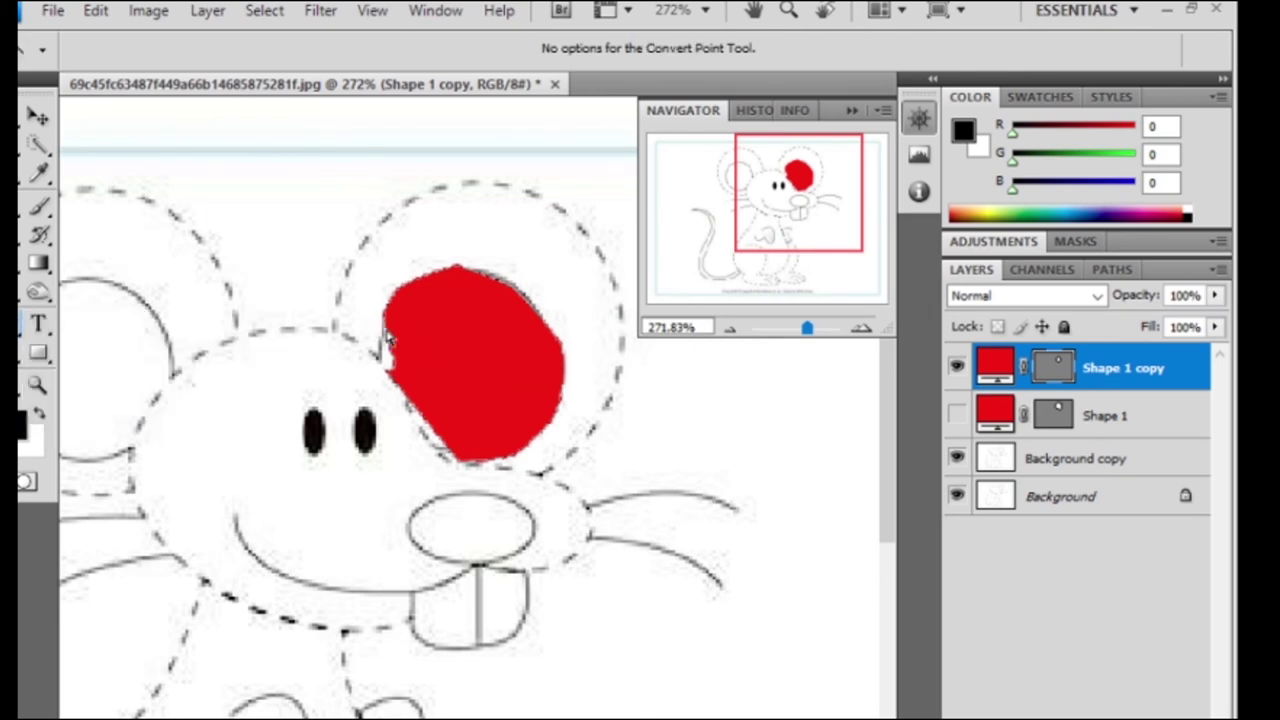
mouse_move(389, 342)
mouse_down()
mouse_move(380, 300)
mouse_move(400, 357)
mouse_move(345, 318)
mouse_up()
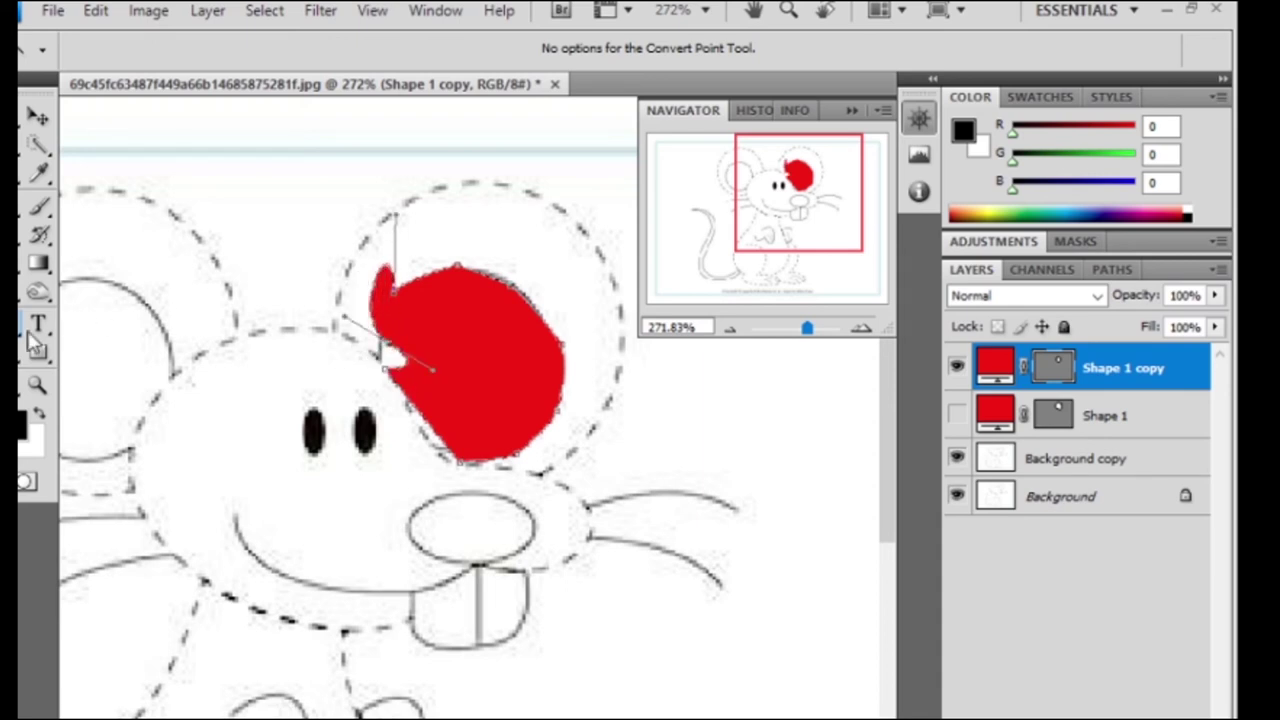
right_click(18, 362)
click(70, 378)
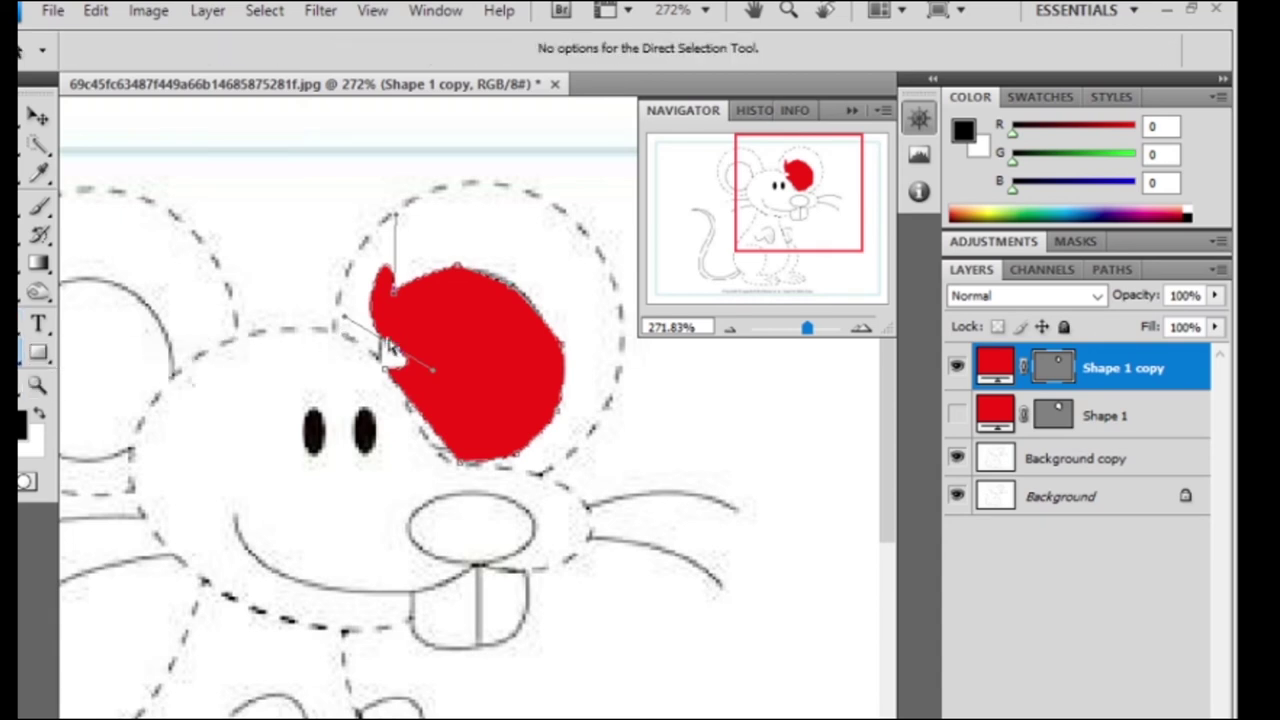
drag(395, 290, 414, 288)
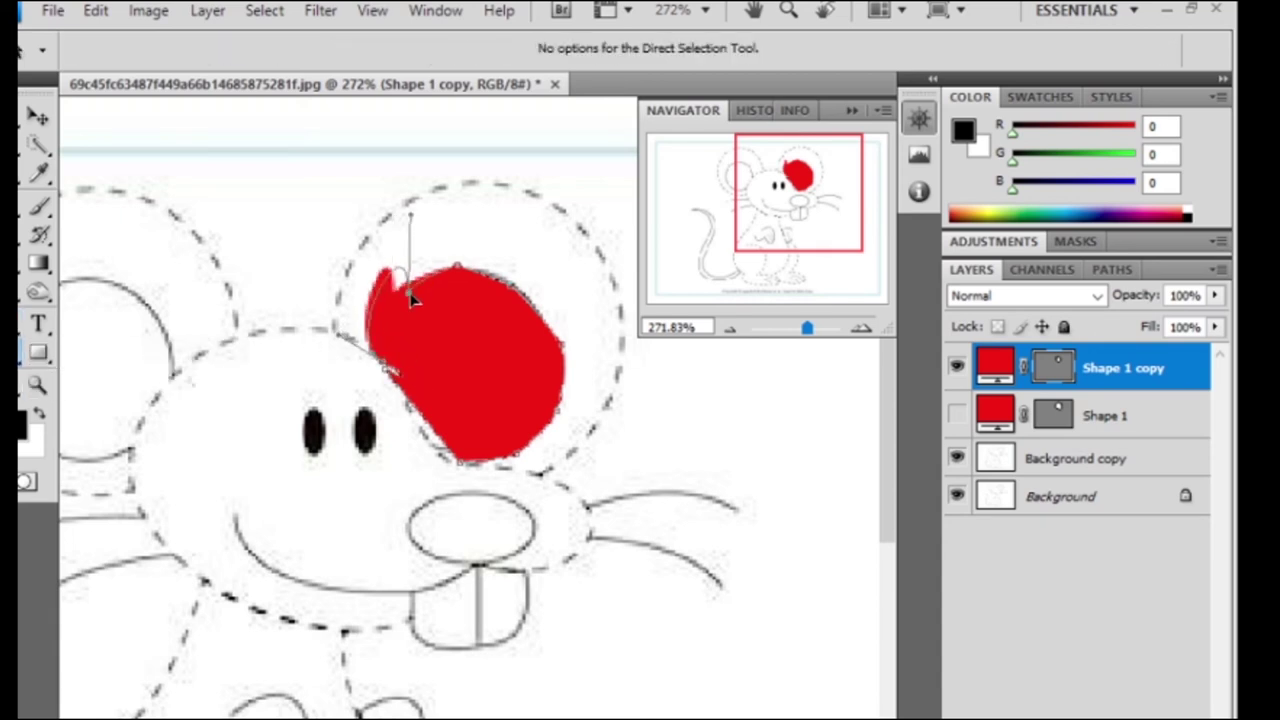
drag(418, 230, 375, 289)
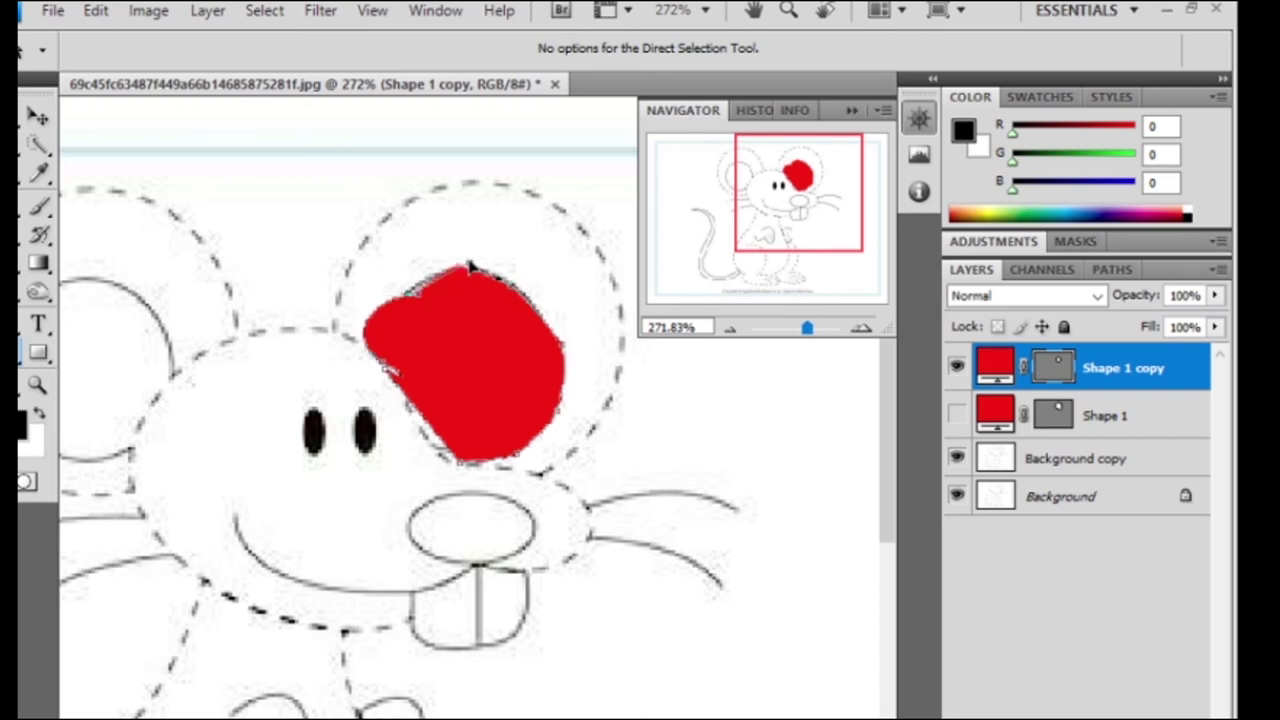
drag(565, 350, 481, 457)
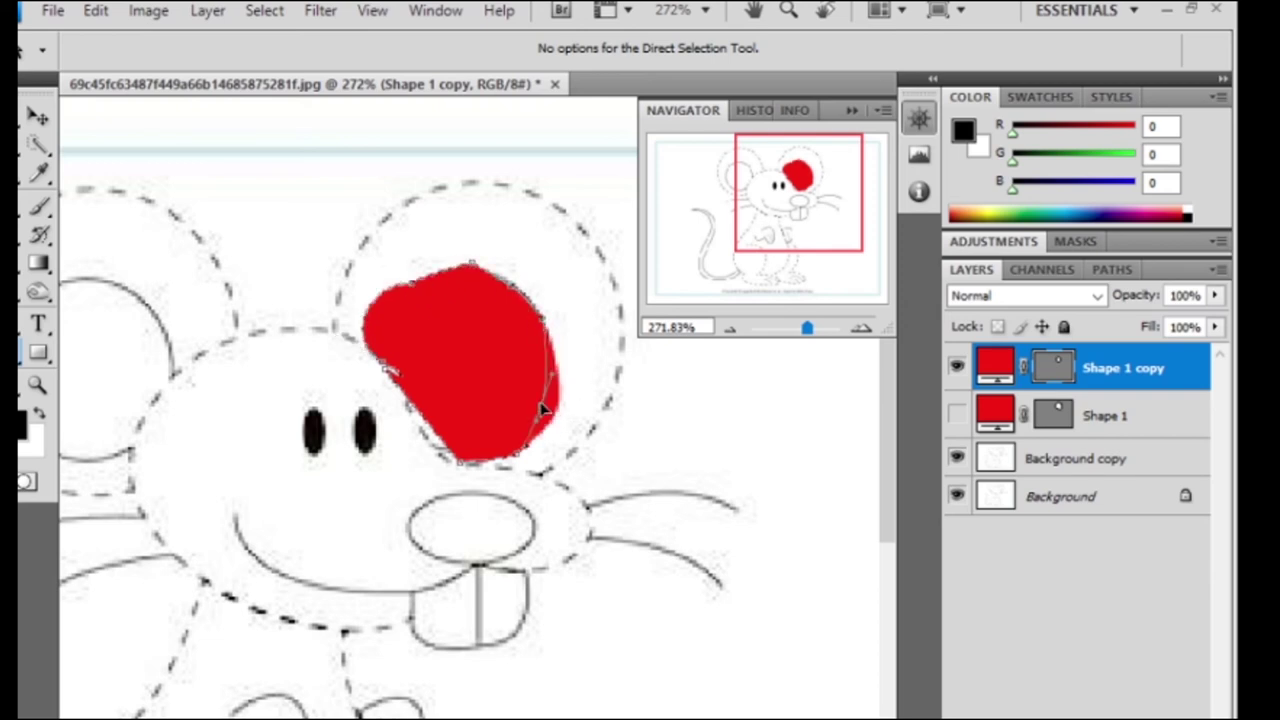
drag(390, 372, 428, 432)
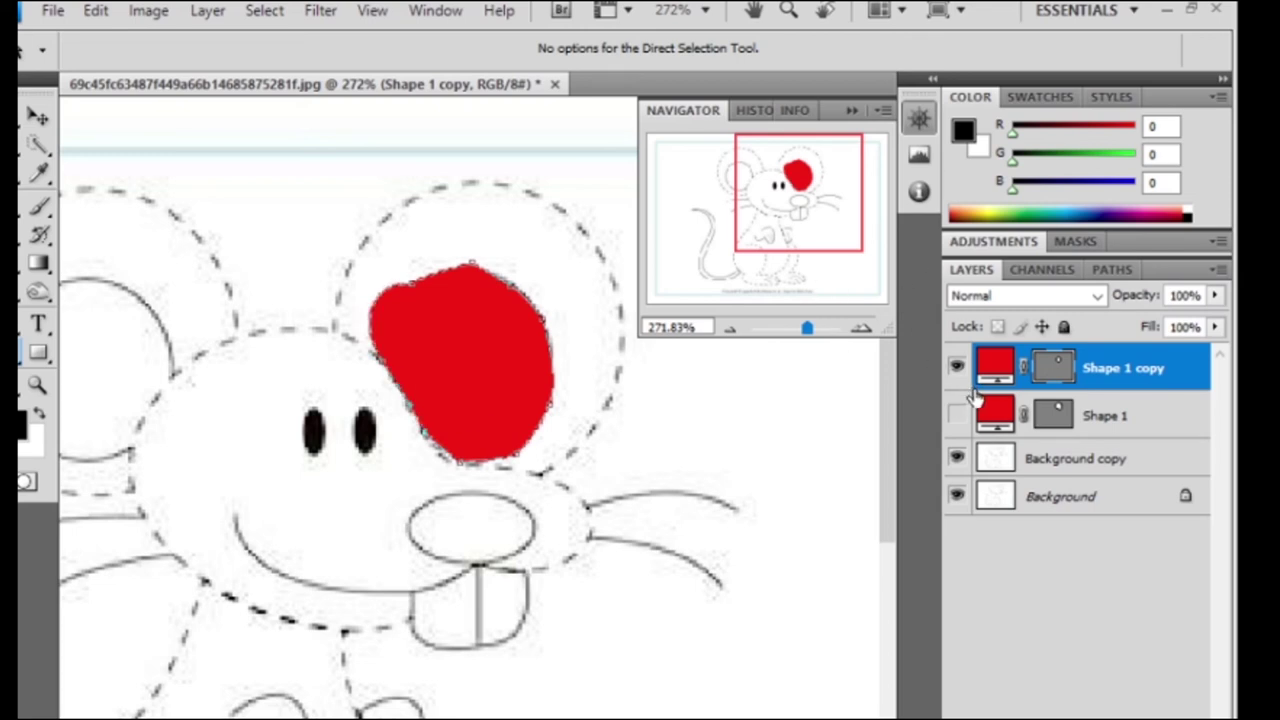
Hide both red shape layers.
click(38, 352)
click(110, 350)
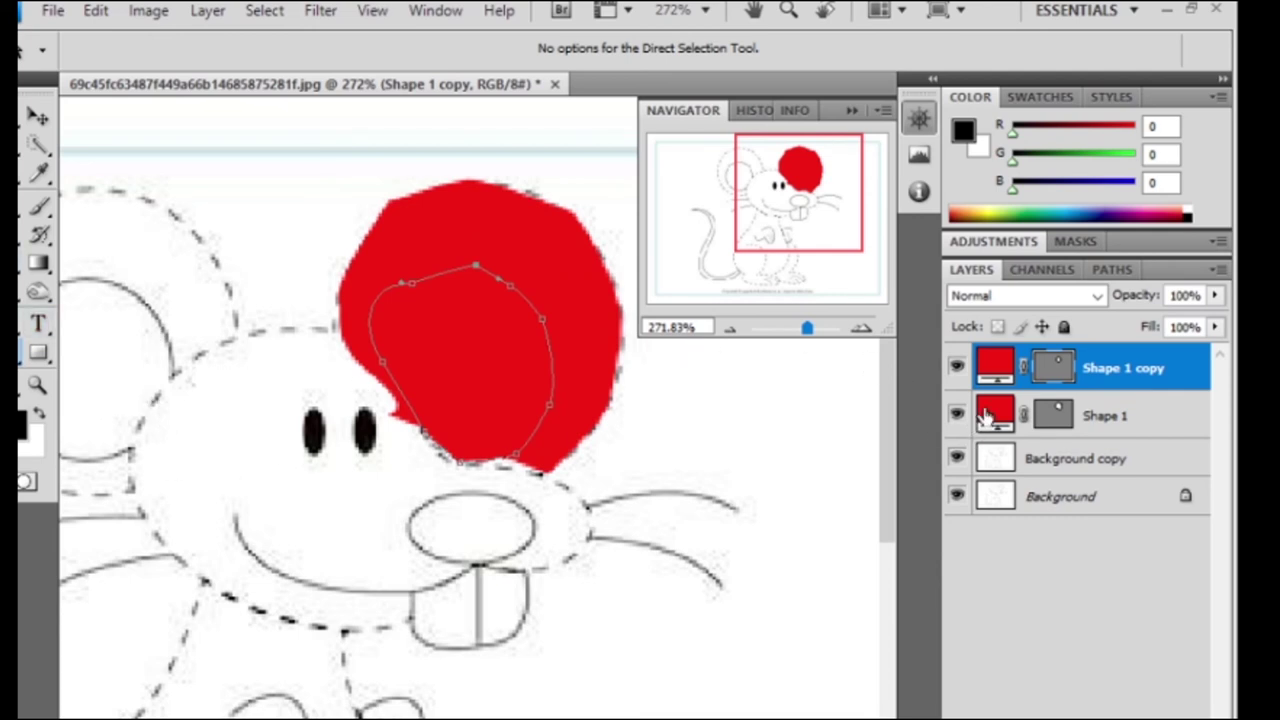
drag(957, 416, 957, 368)
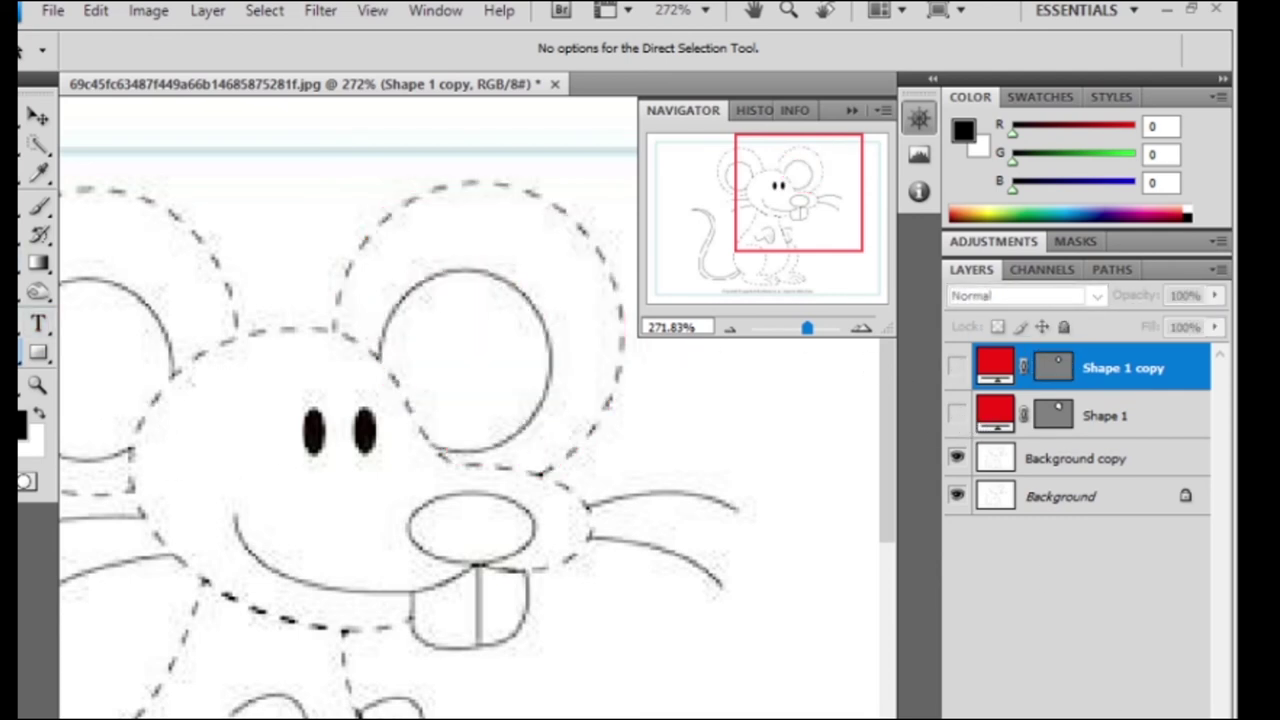
Draw a black ellipse over the mouse's face on a new layer.
key(ctrl+shift+alt+n)
click(38, 352)
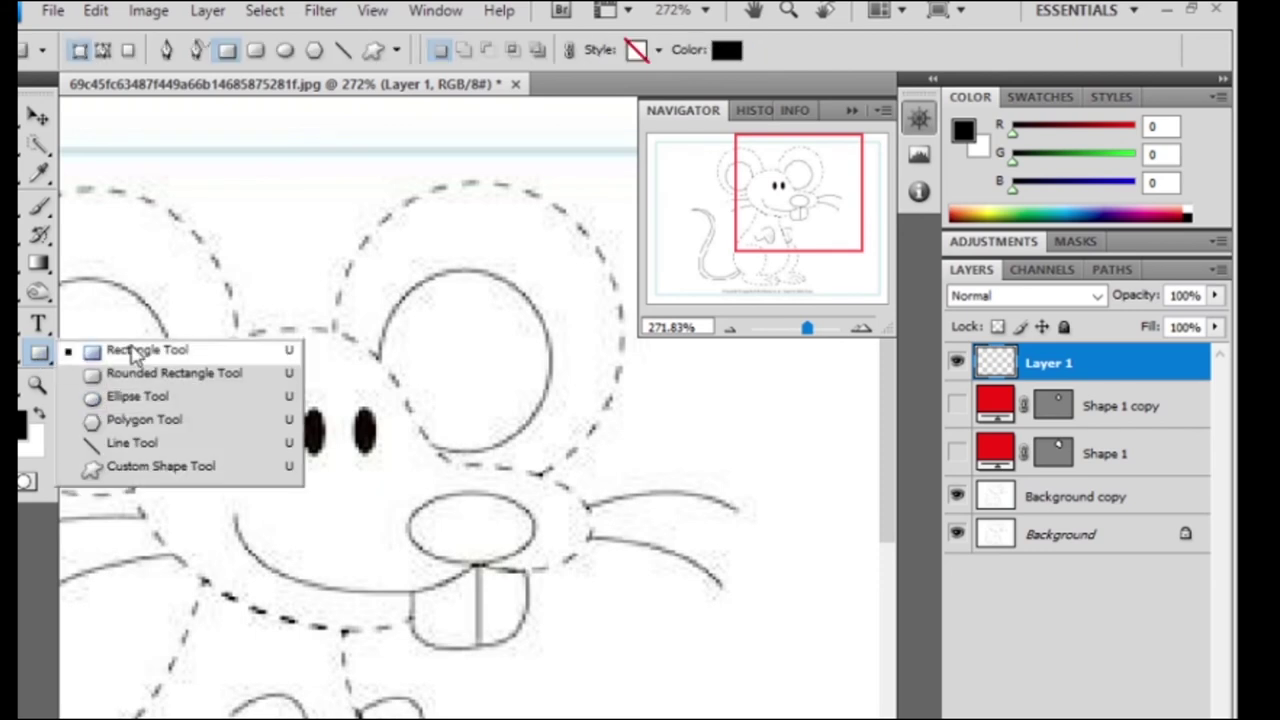
click(146, 404)
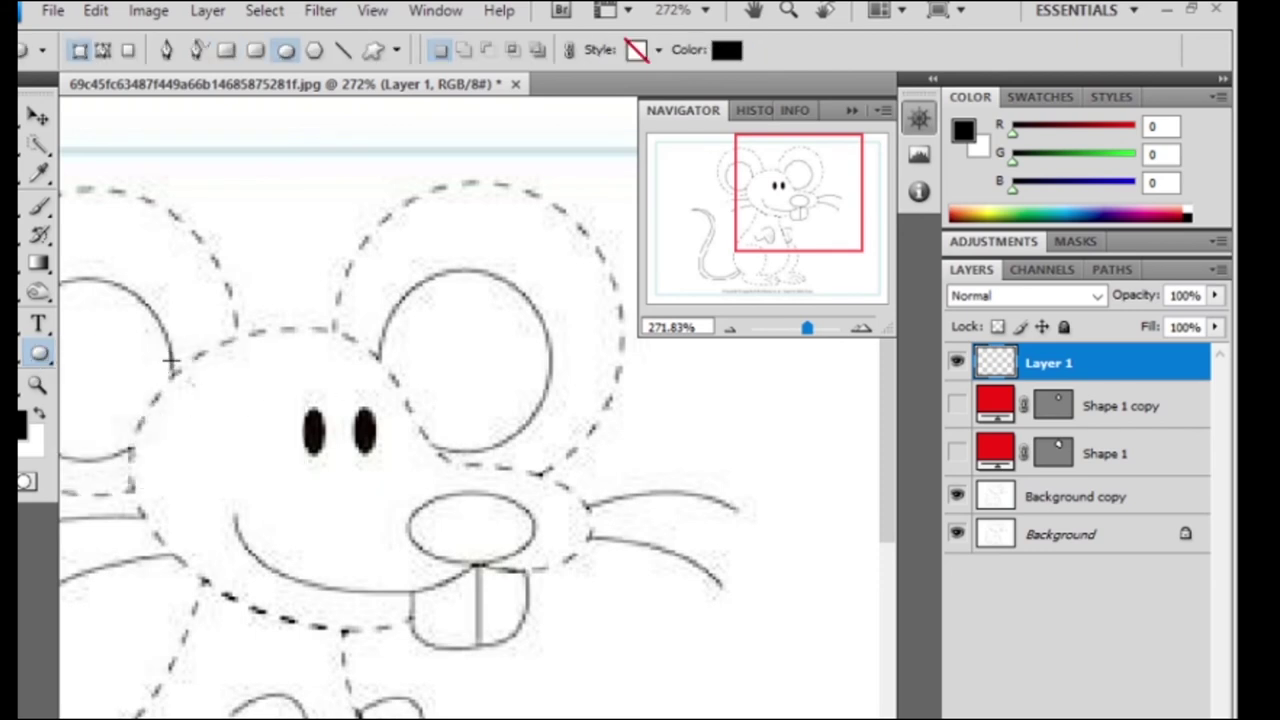
drag(170, 360, 488, 622)
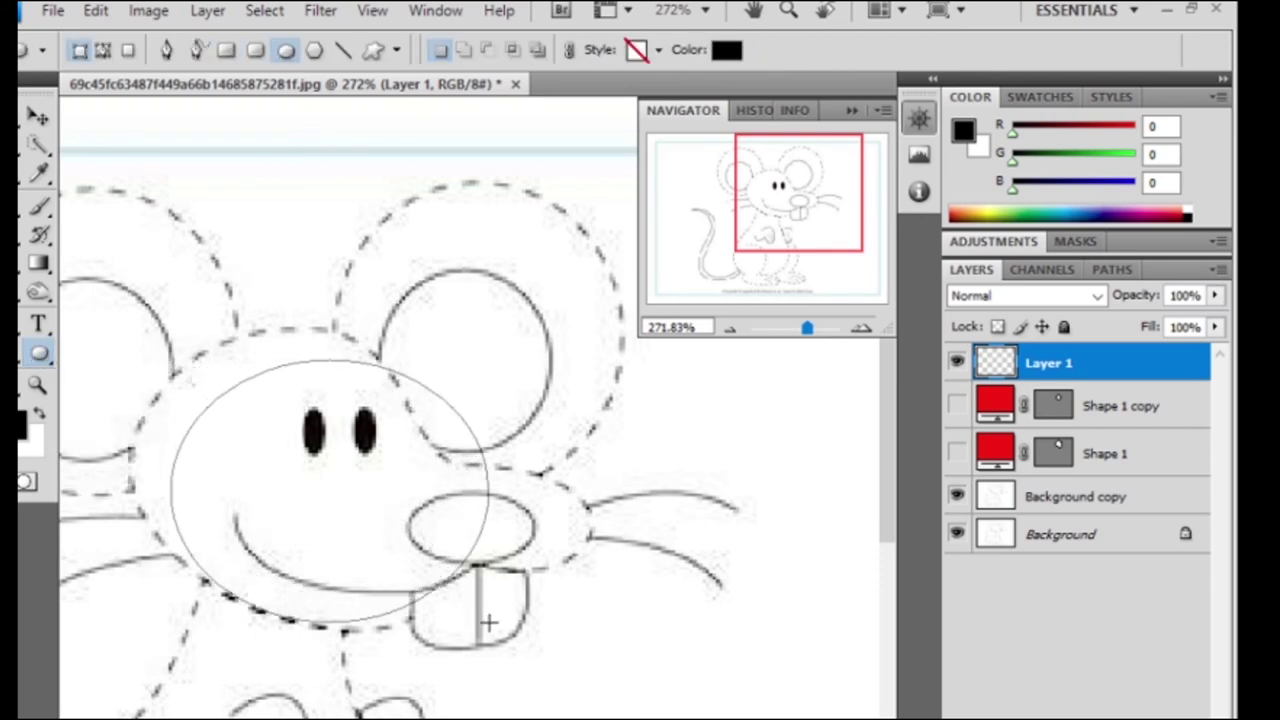
Reshape the ellipse's anchors to fit the black head shape.
click(38, 117)
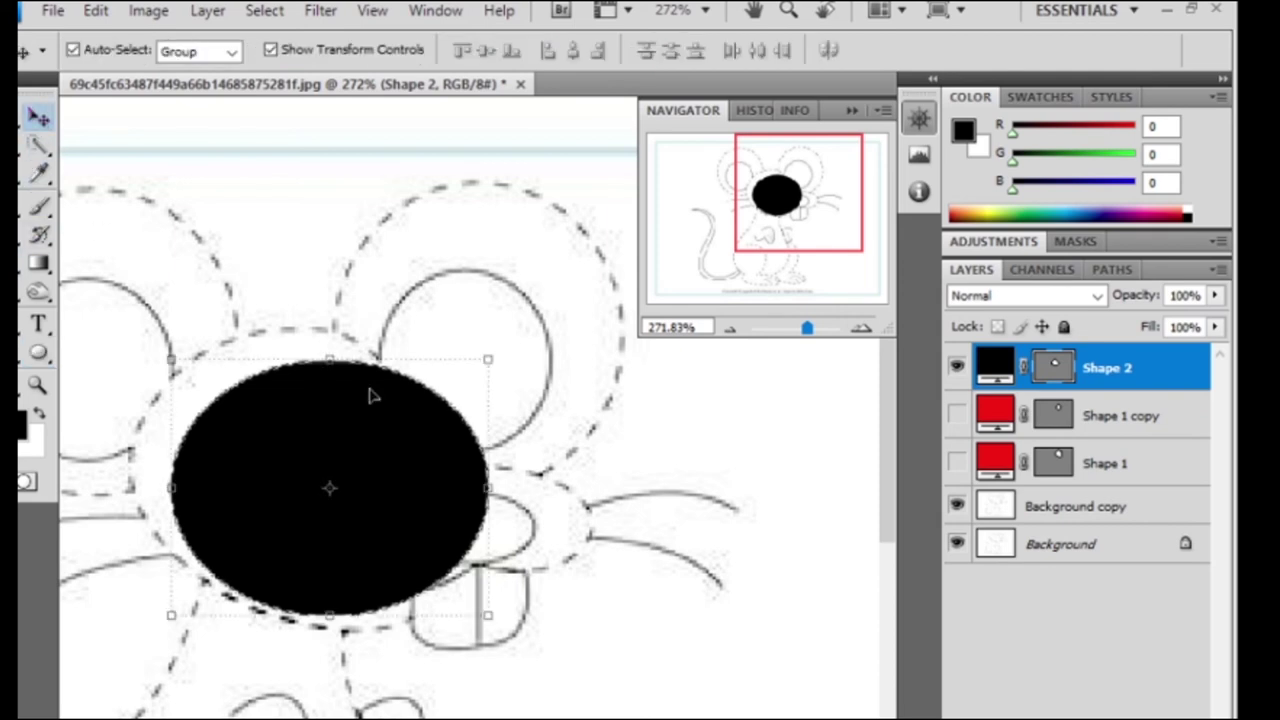
click(22, 350)
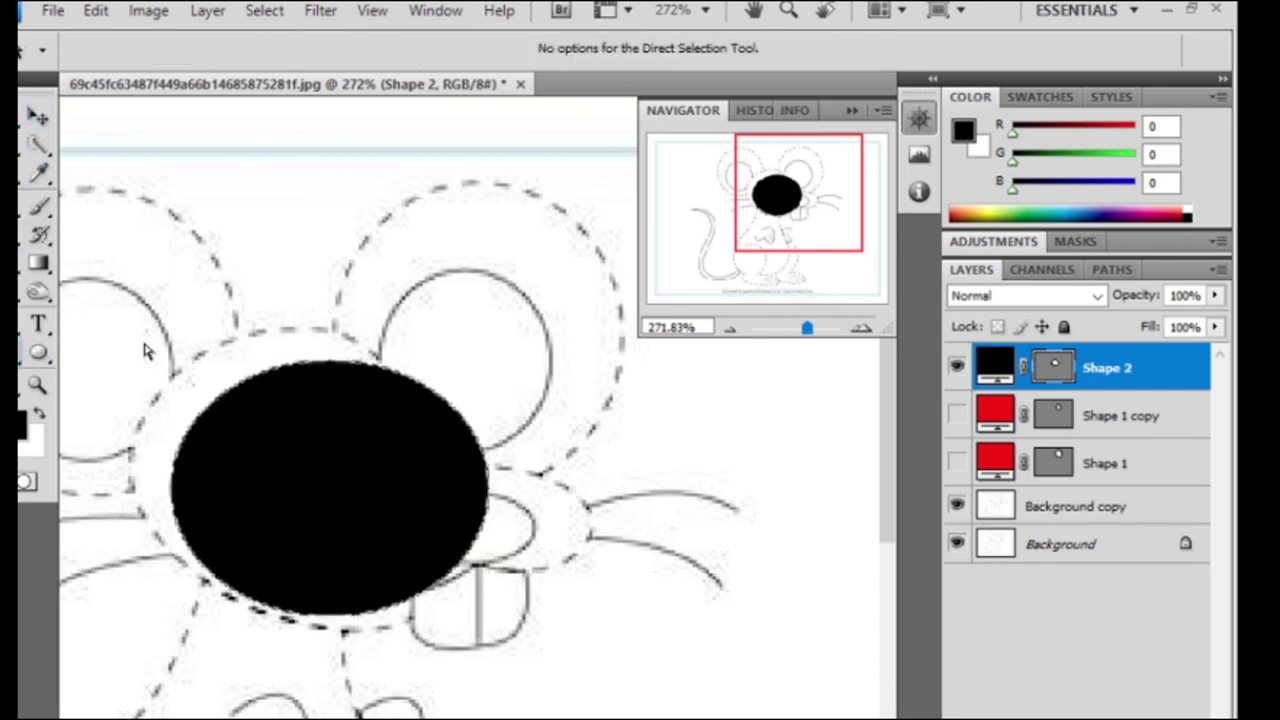
right_click(38, 352)
click(115, 376)
drag(300, 372, 265, 342)
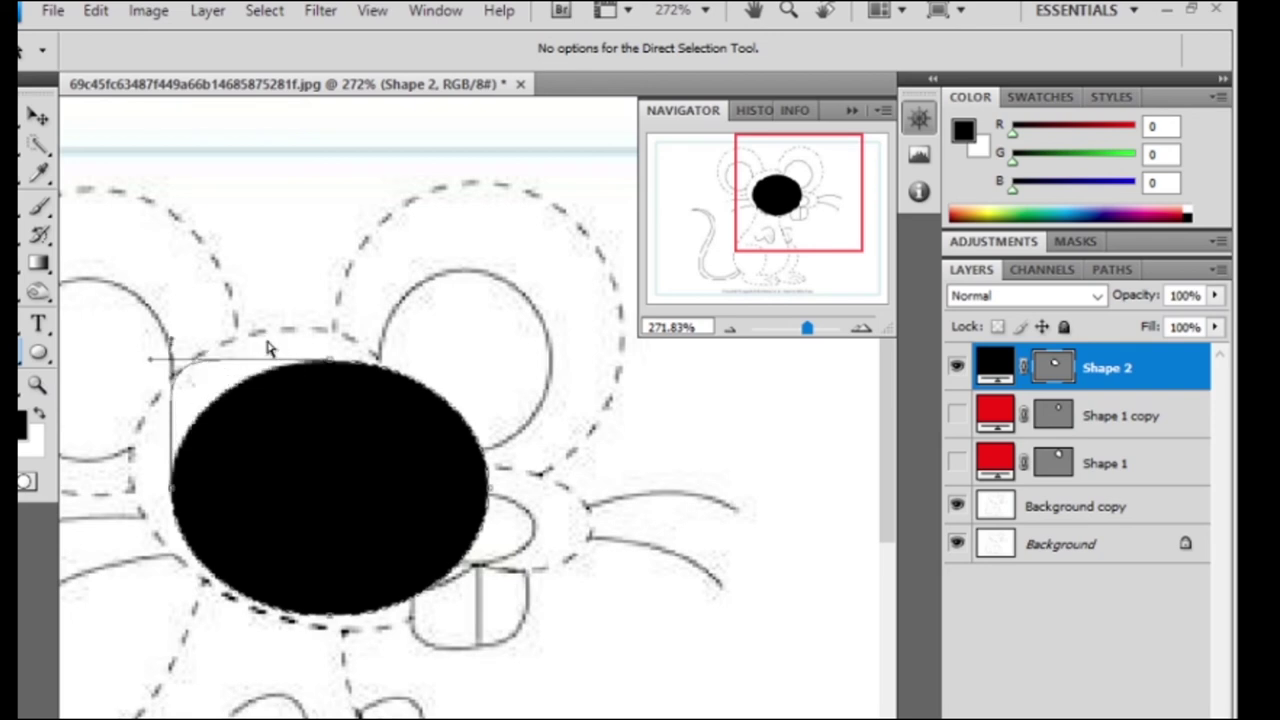
drag(332, 364, 300, 333)
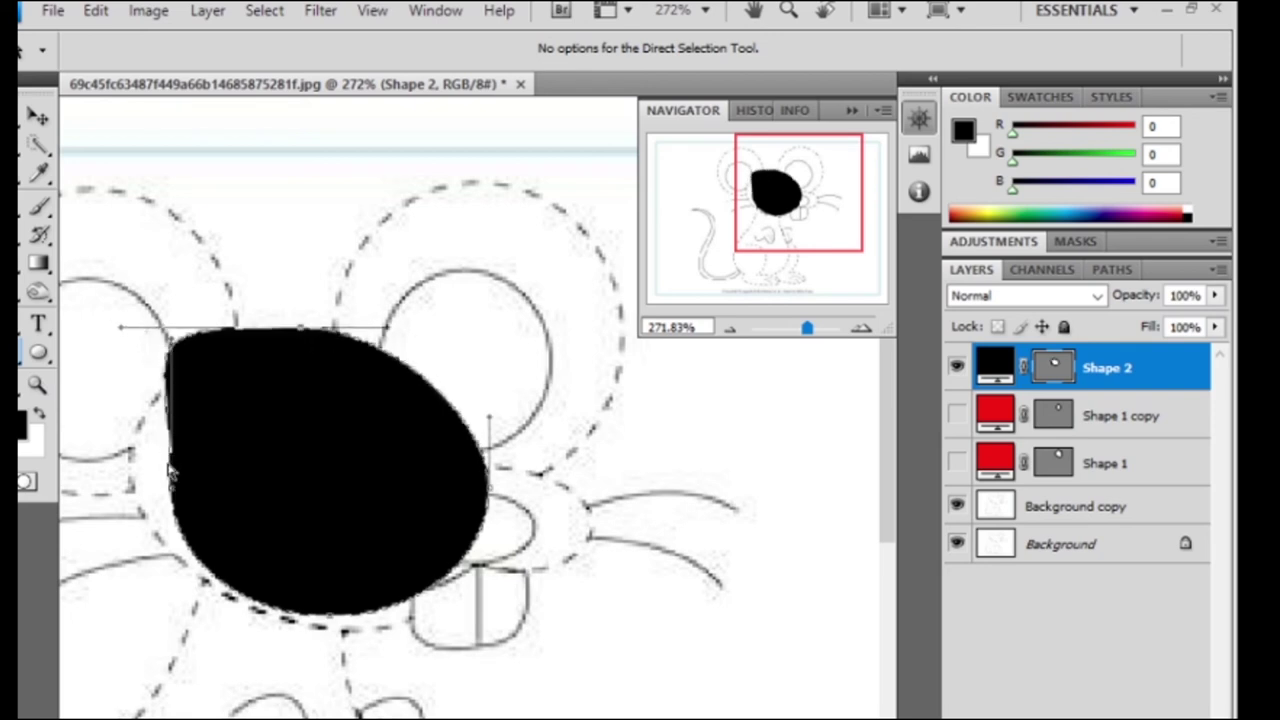
drag(170, 470, 137, 500)
drag(137, 334, 145, 375)
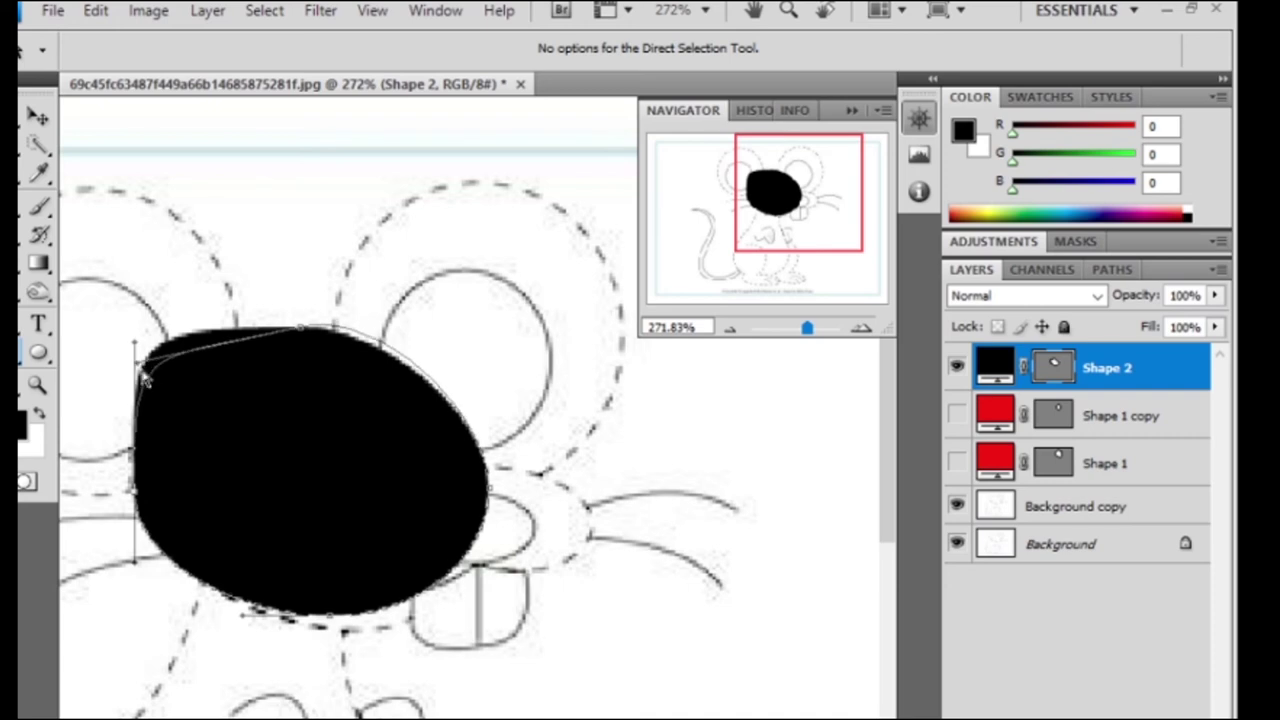
drag(470, 452, 500, 575)
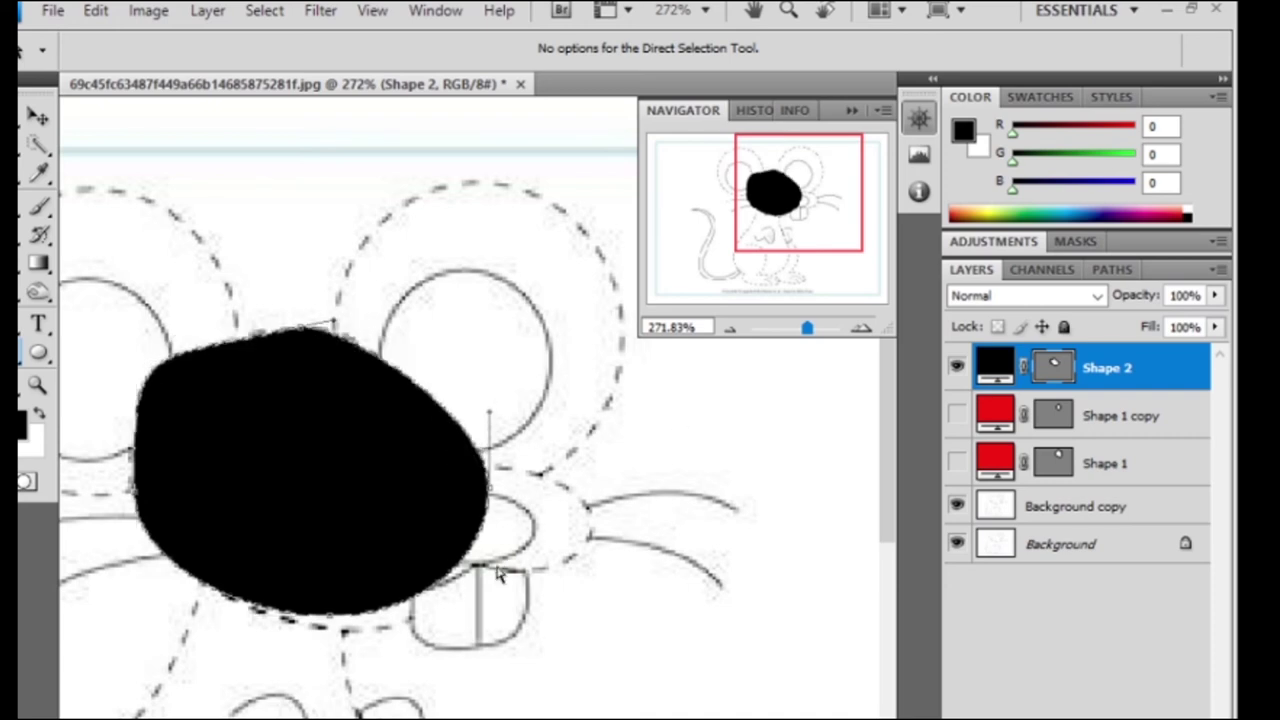
drag(348, 620, 345, 632)
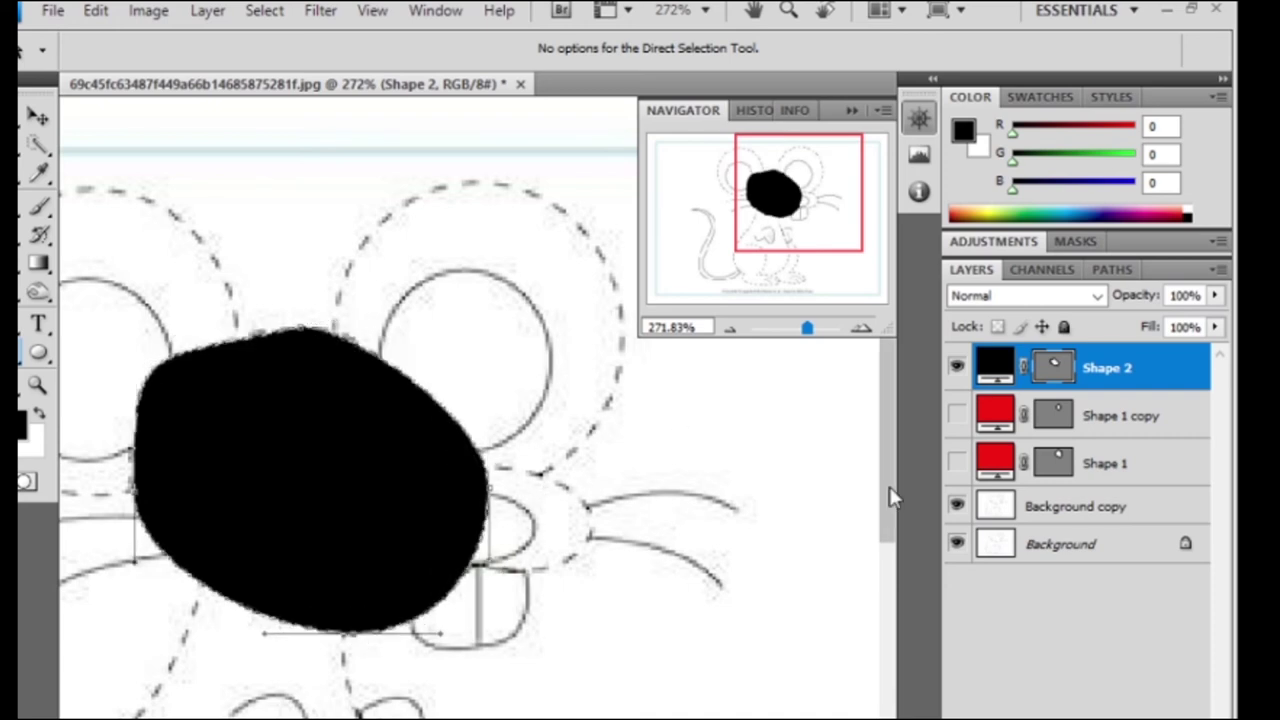
Show both Shape 1 ear layers and duplicate them together.
click(957, 416)
click(957, 462)
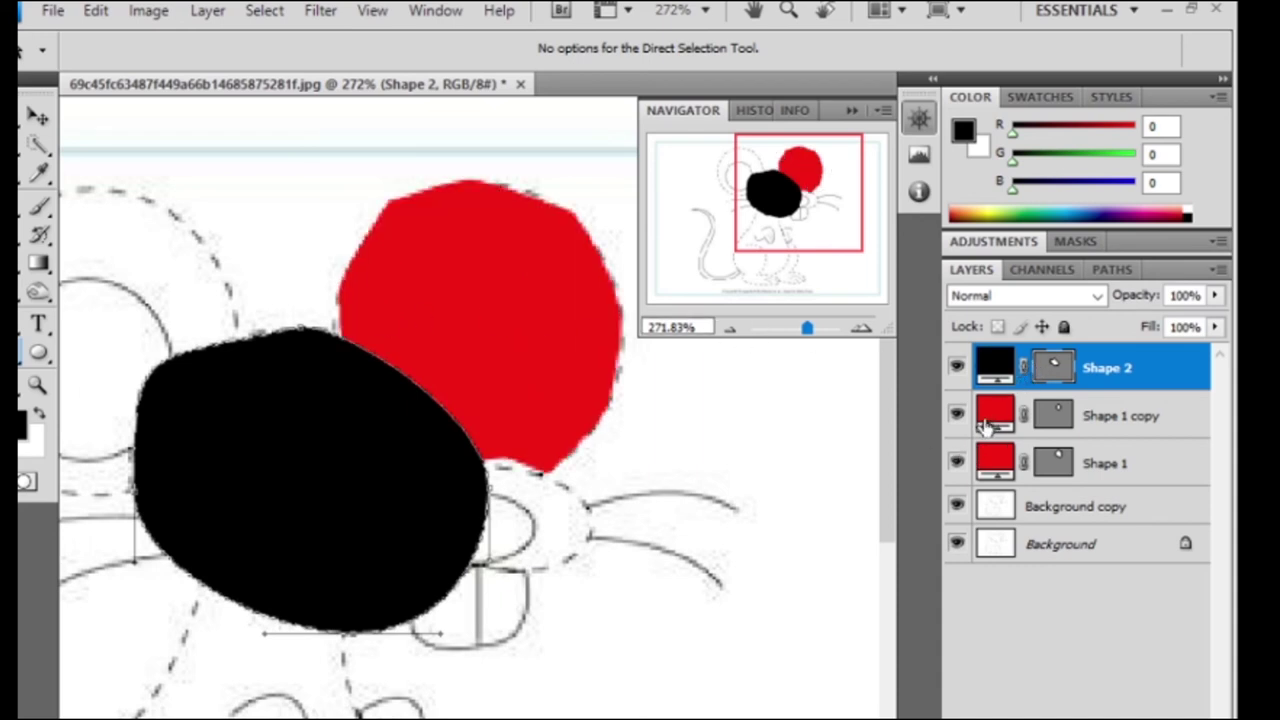
click(1103, 460)
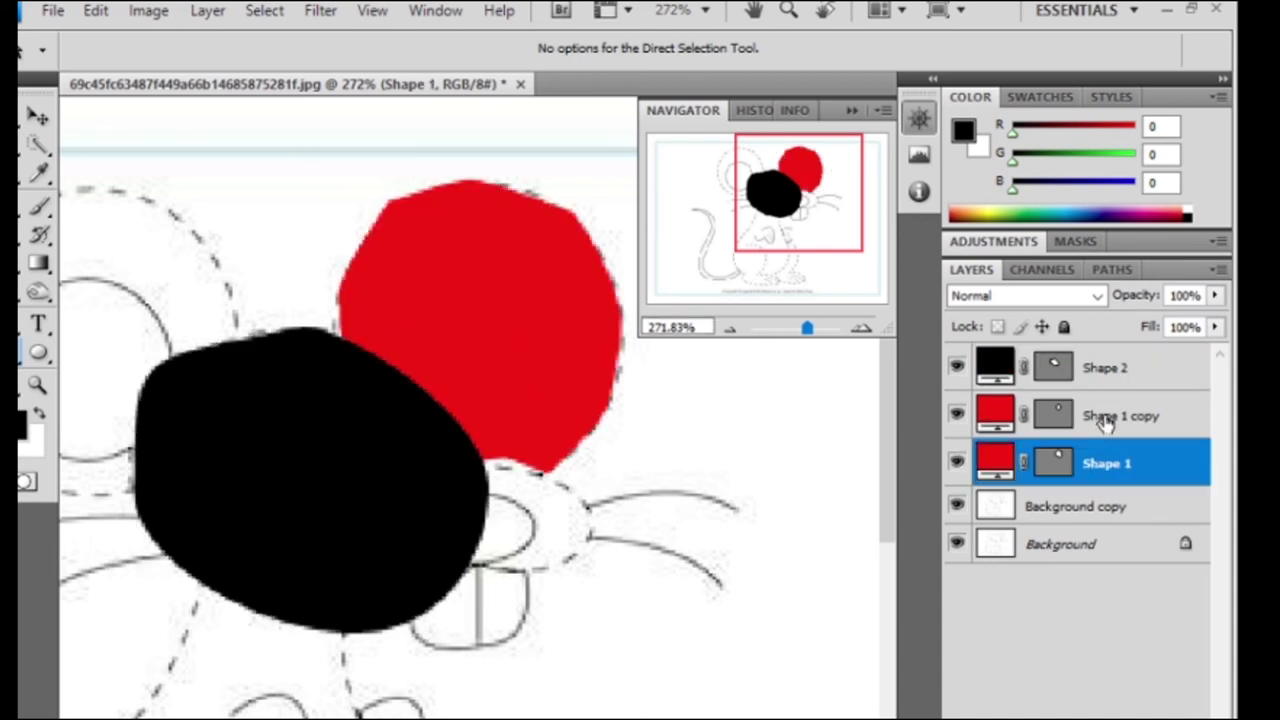
ctrl+click(1105, 416)
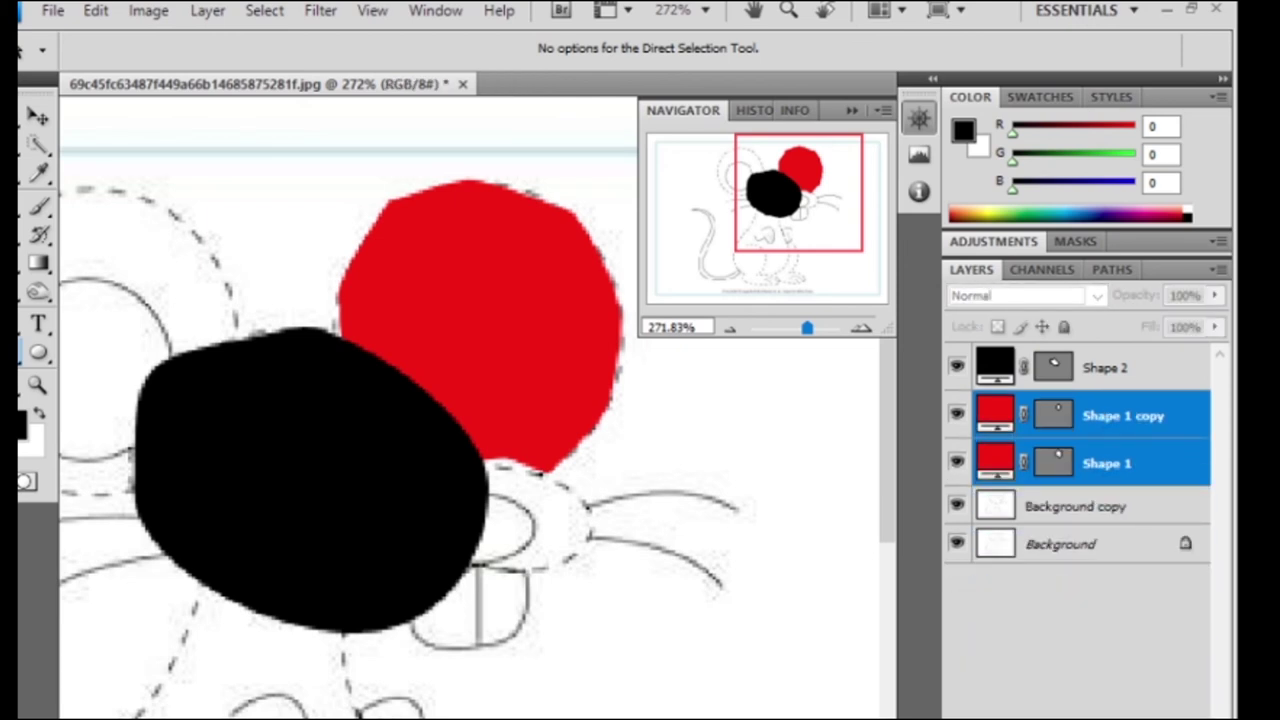
key(ctrl+j)
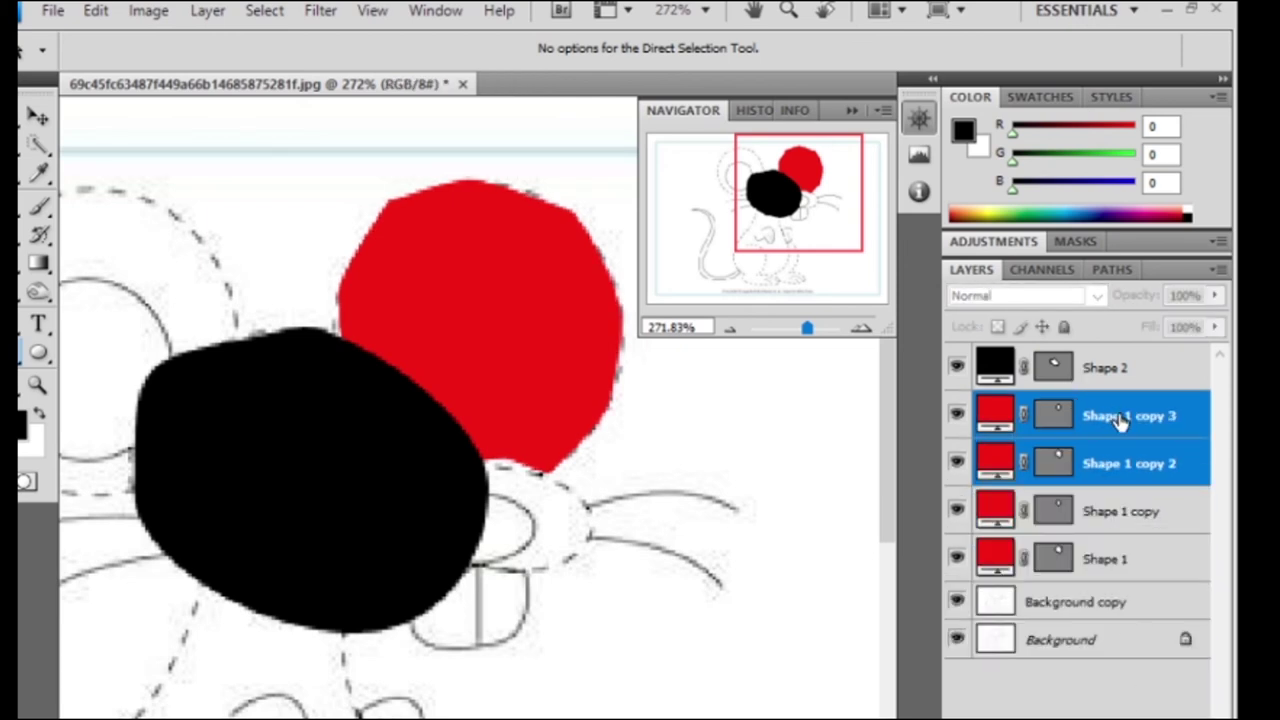
Move the duplicated ear to the head's upper left and hide the original ears.
drag(1120, 420, 1098, 366)
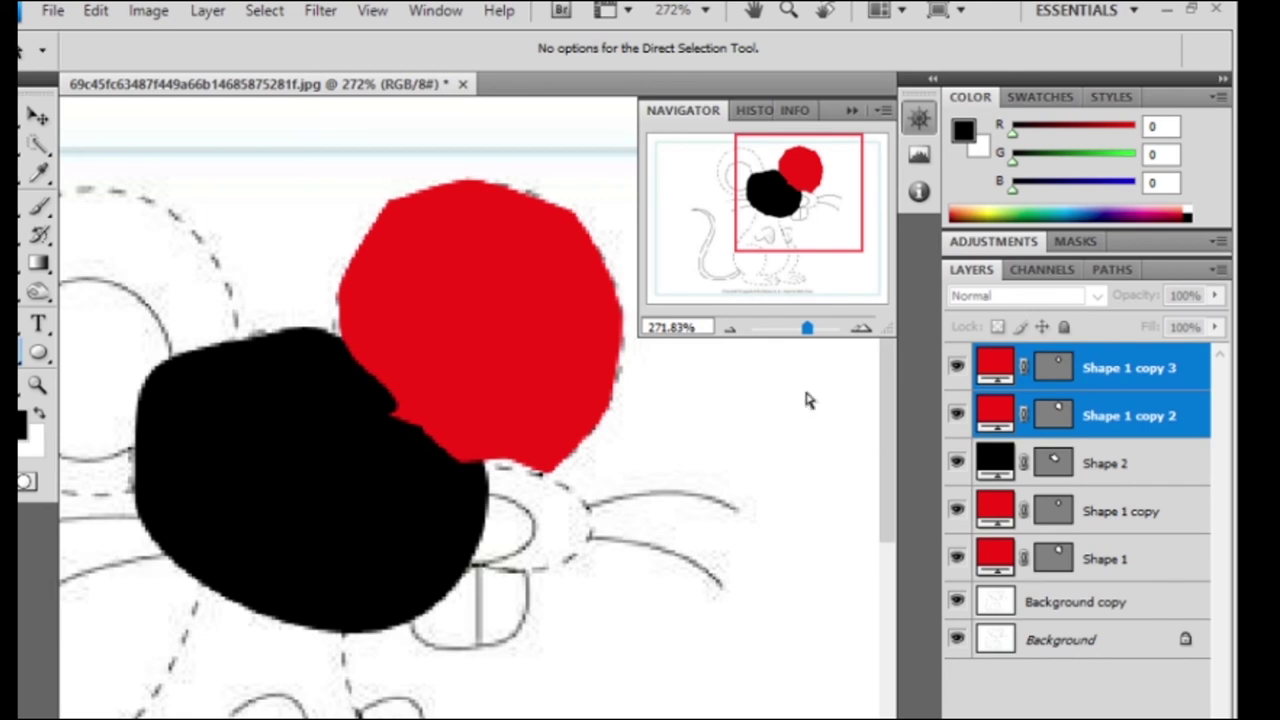
click(37, 116)
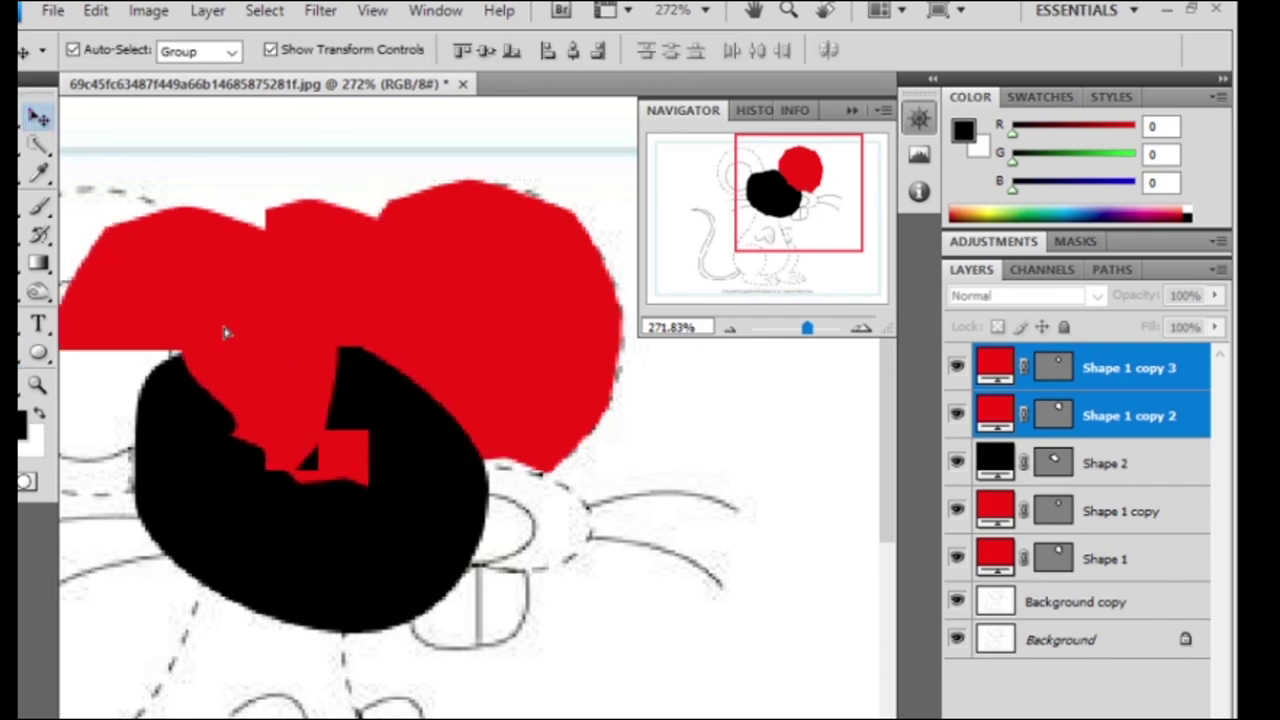
drag(512, 300, 131, 367)
drag(957, 511, 957, 559)
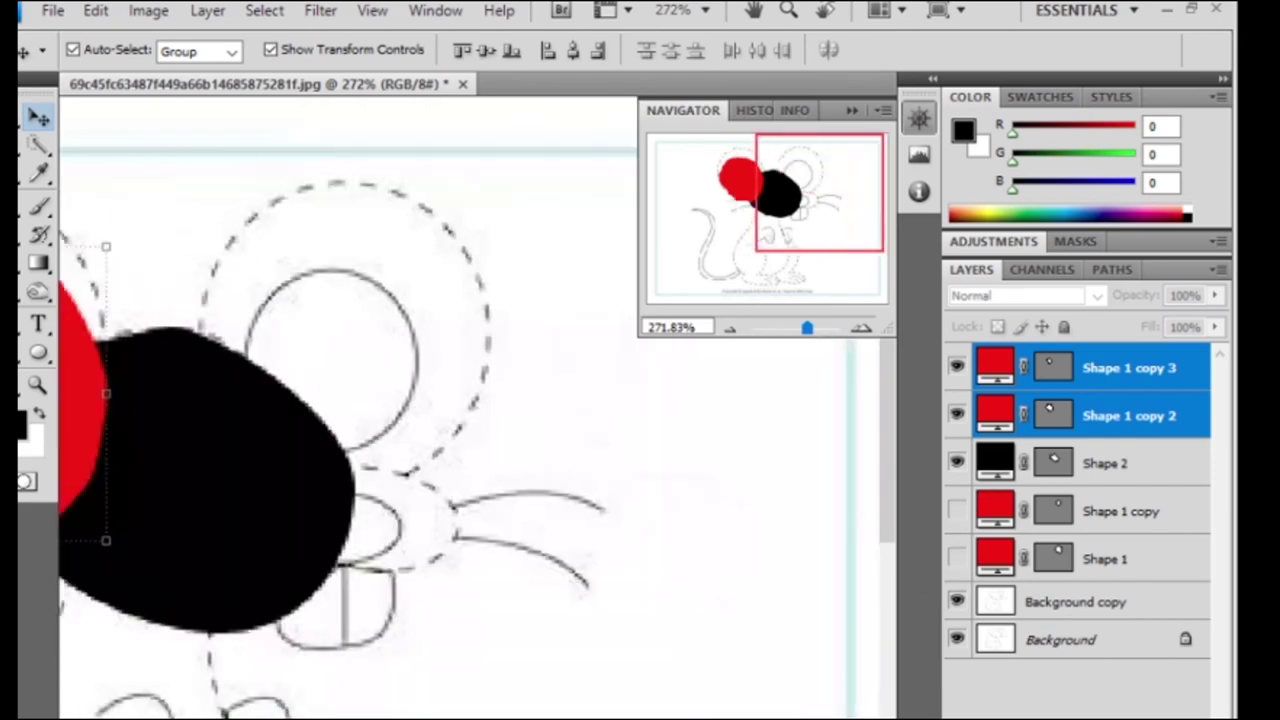
drag(150, 400, 330, 300)
Flip the copied ear horizontally, tilt it about 41°, and move Shape 2 above it.
key(ctrl+t)
drag(232, 310, 580, 310)
drag(595, 152, 470, 95)
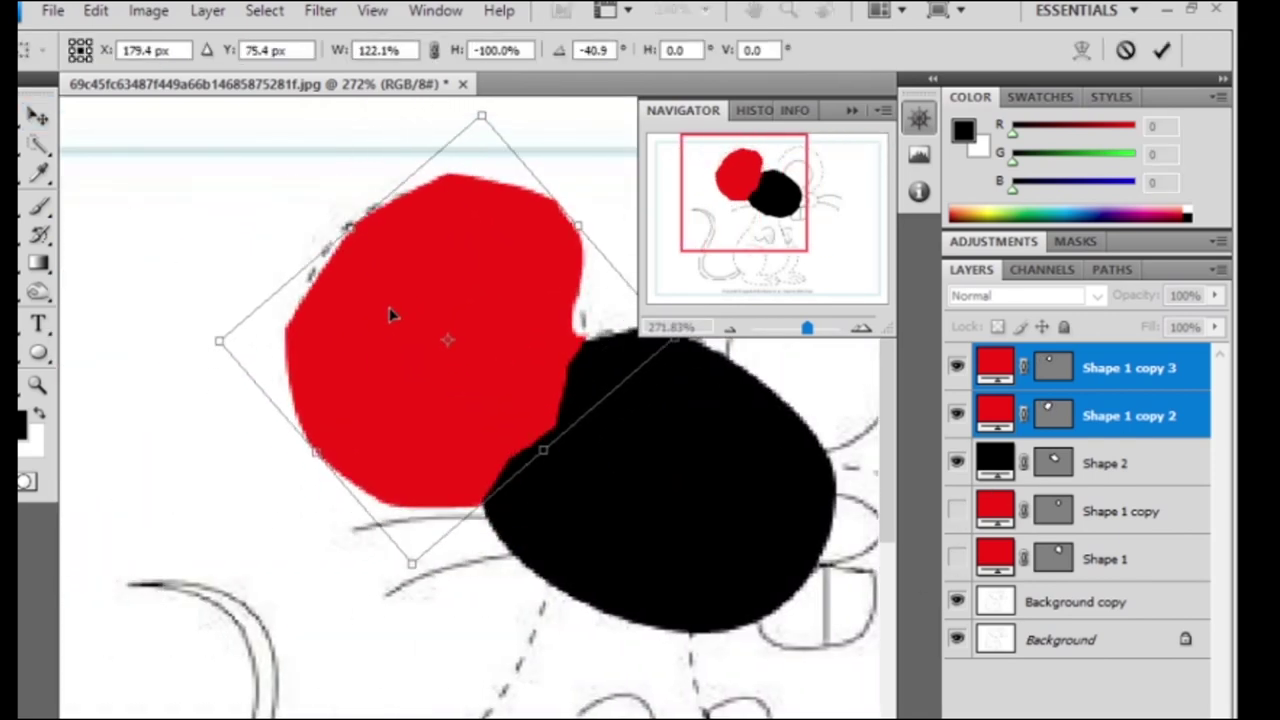
key(Return)
drag(1105, 463, 1108, 368)
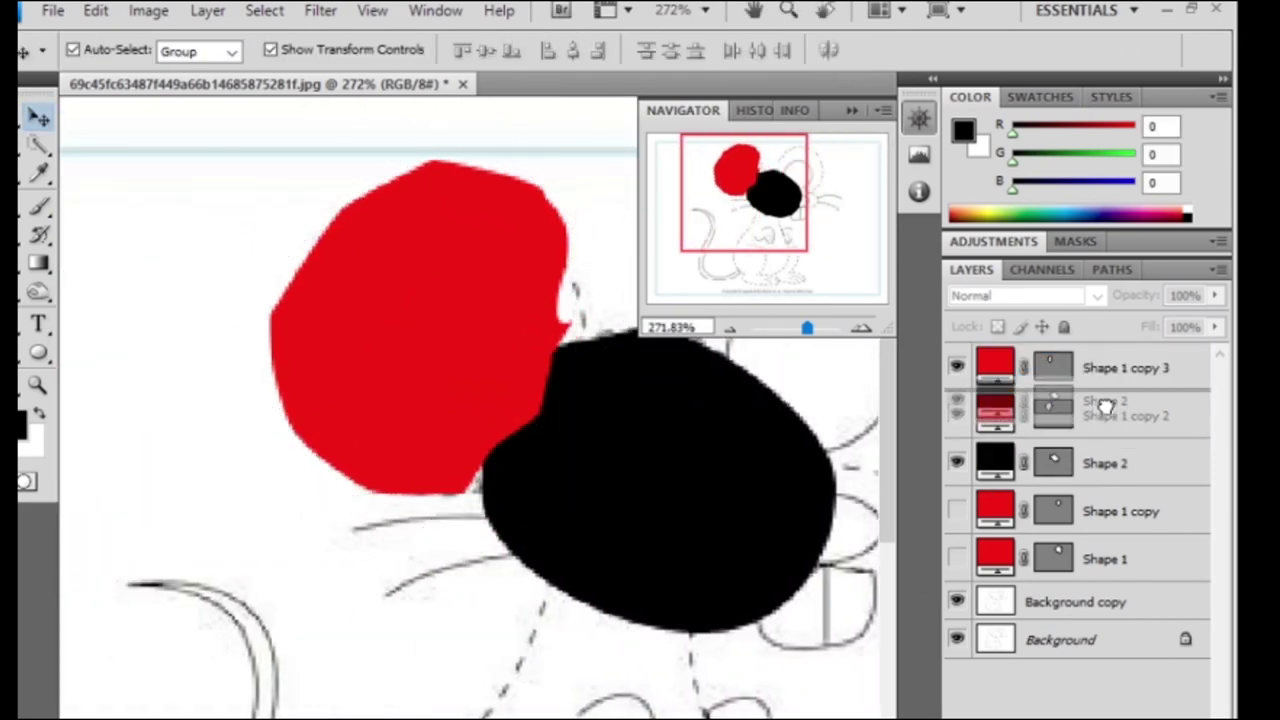
click(190, 420)
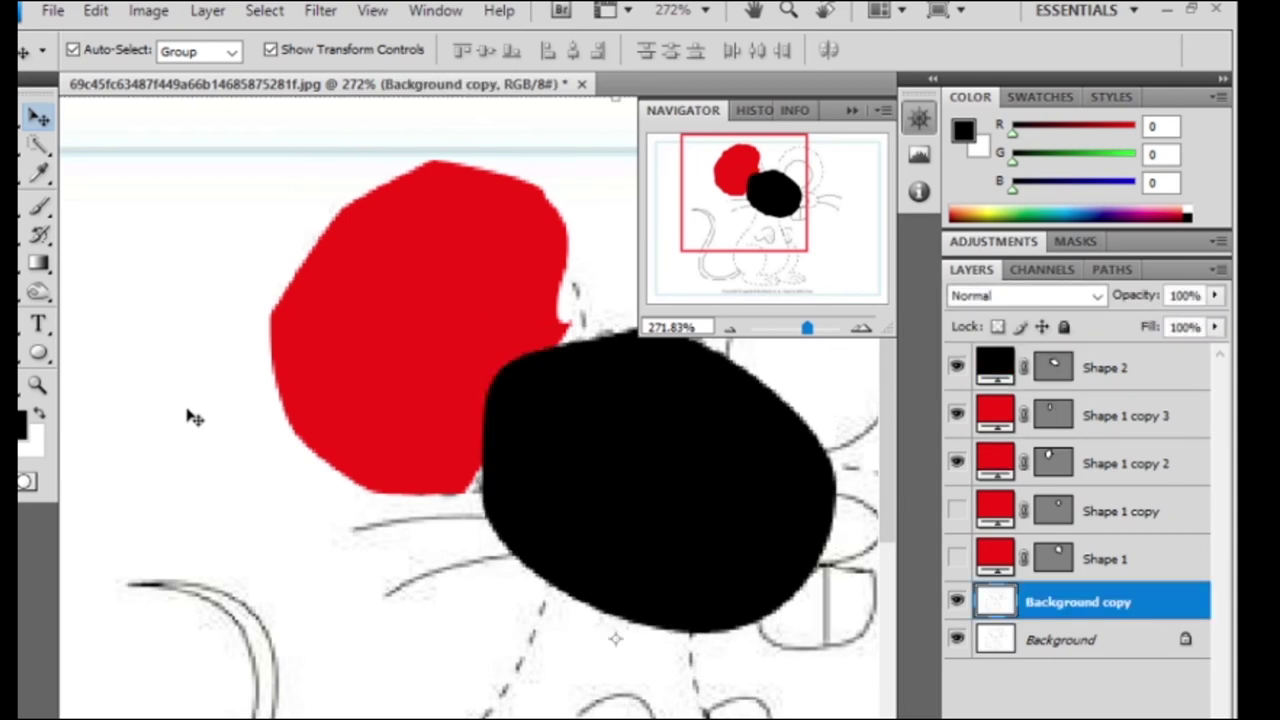
Draw an eye-sized ellipse on a new top layer over the black head.
click(38, 357)
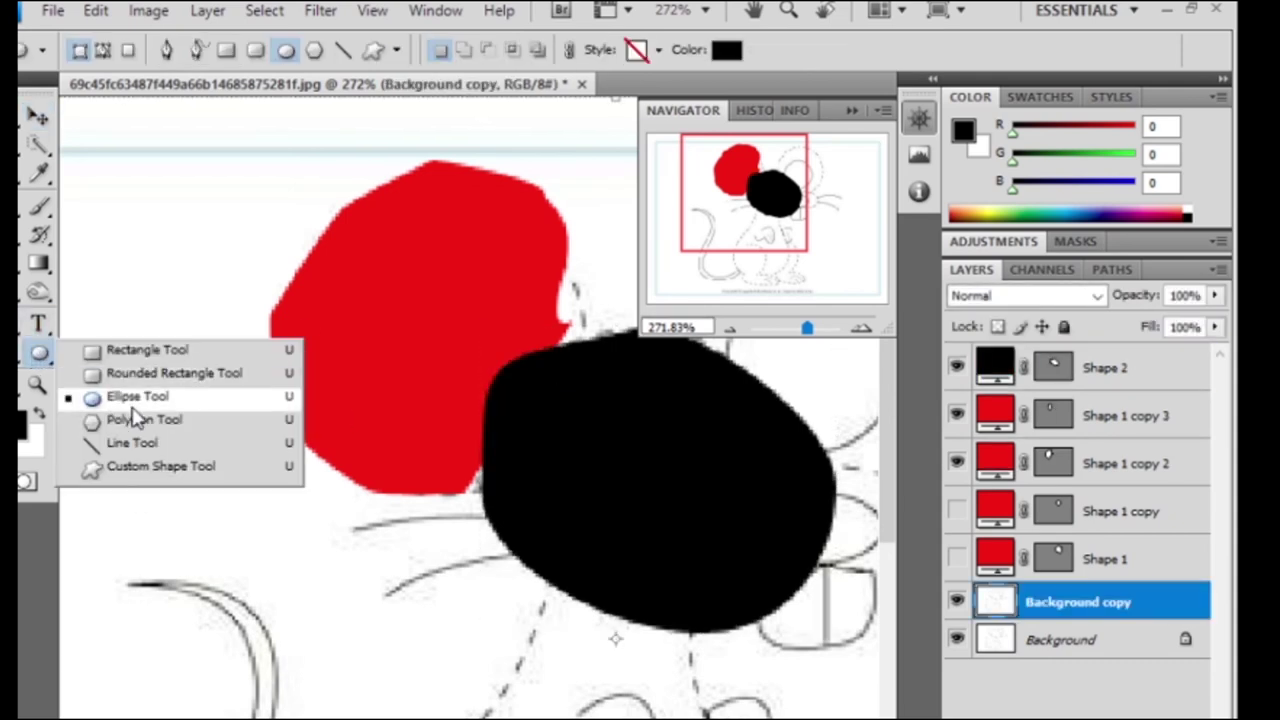
click(137, 396)
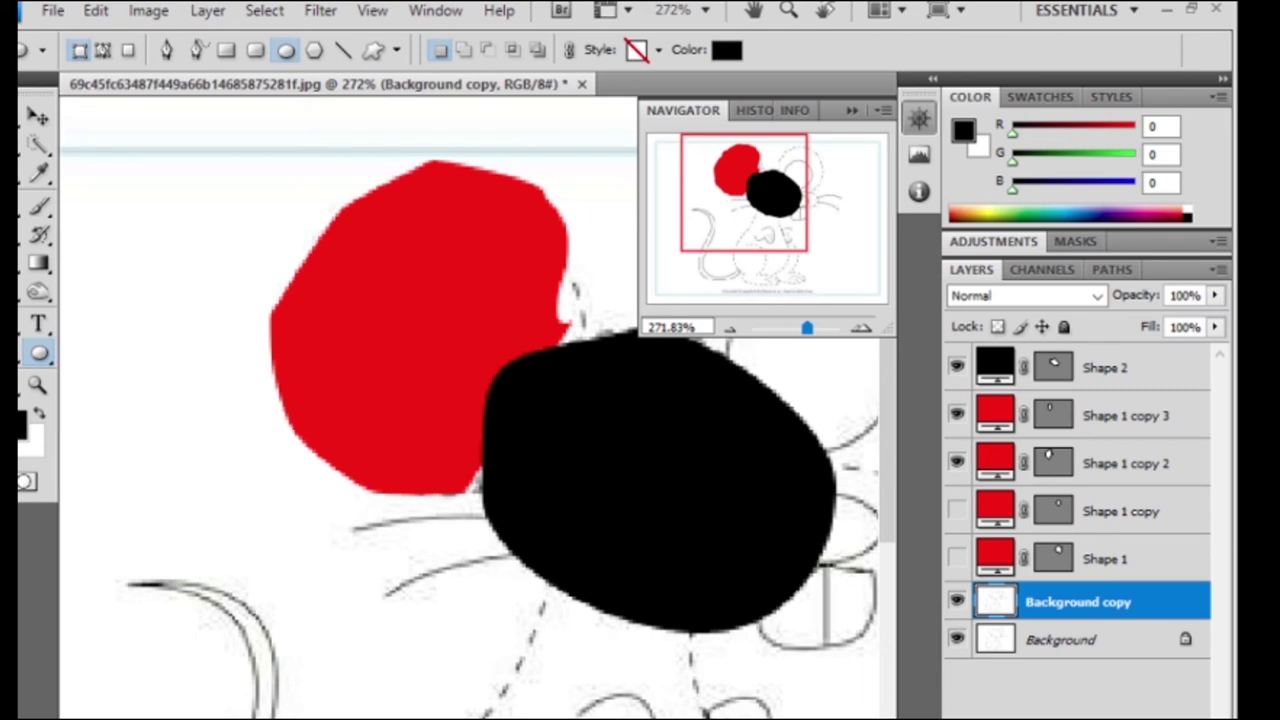
key(ctrl+shift+alt+n)
mouse_move(1086, 600)
mouse_down()
mouse_move(1098, 350)
mouse_move(1110, 363)
mouse_up()
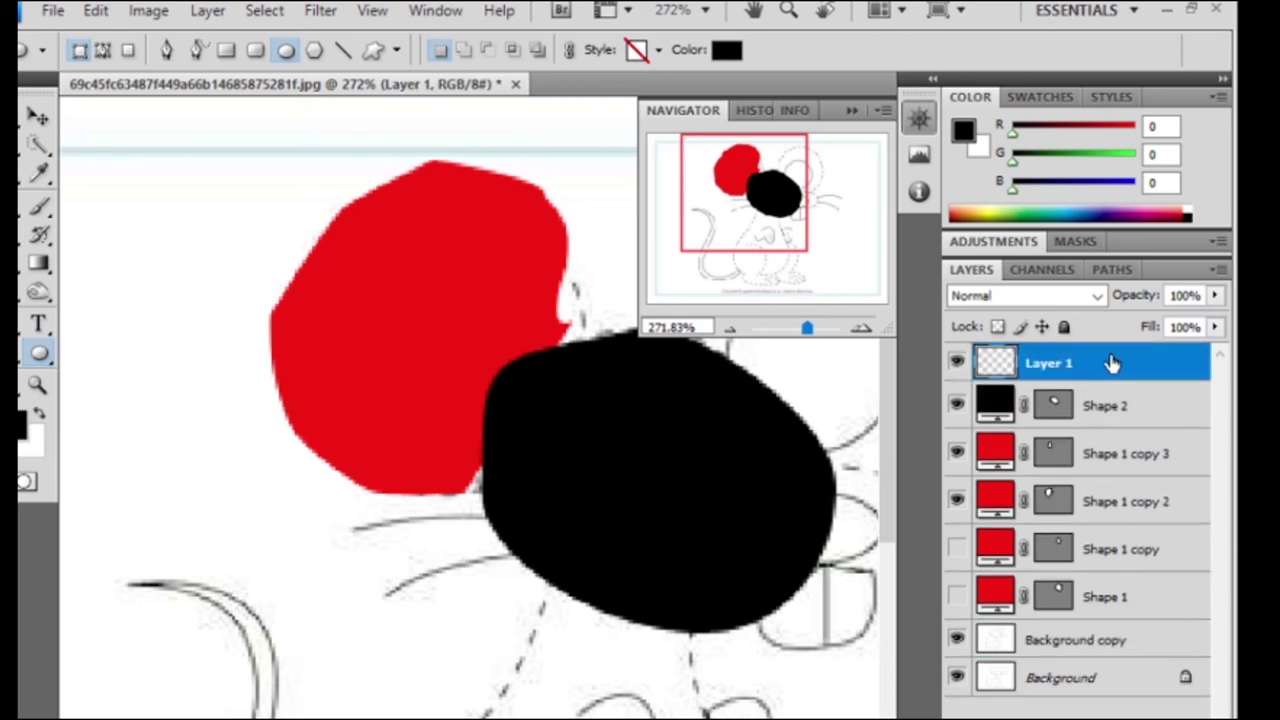
drag(506, 458, 678, 540)
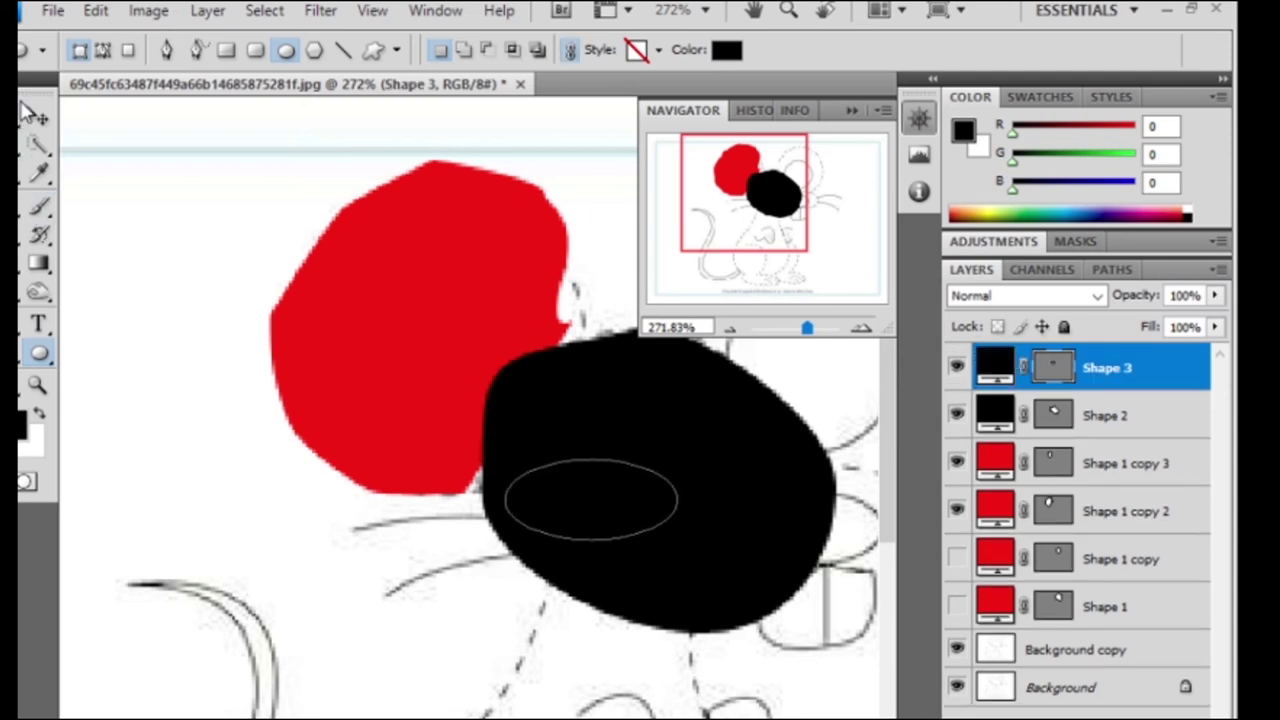
Make the ellipse's left and right ends sharp points, then duplicate the eye shape.
click(22, 323)
right_click(24, 324)
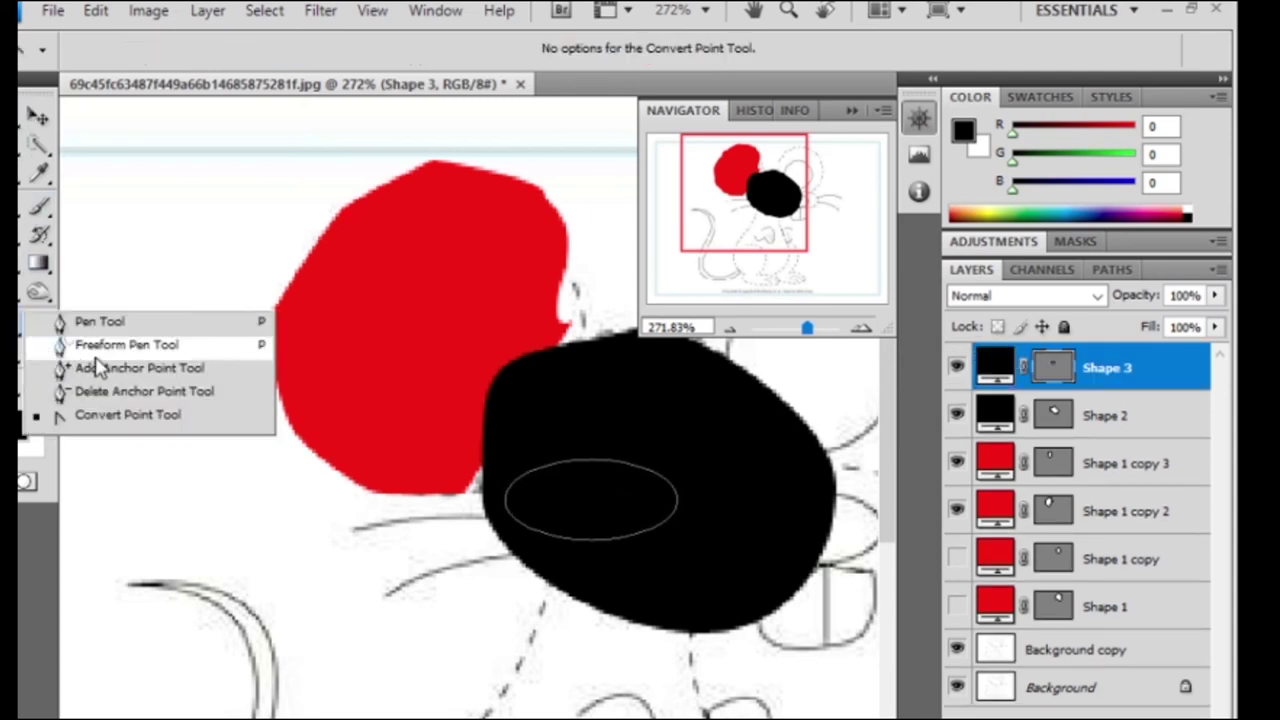
click(90, 414)
click(679, 502)
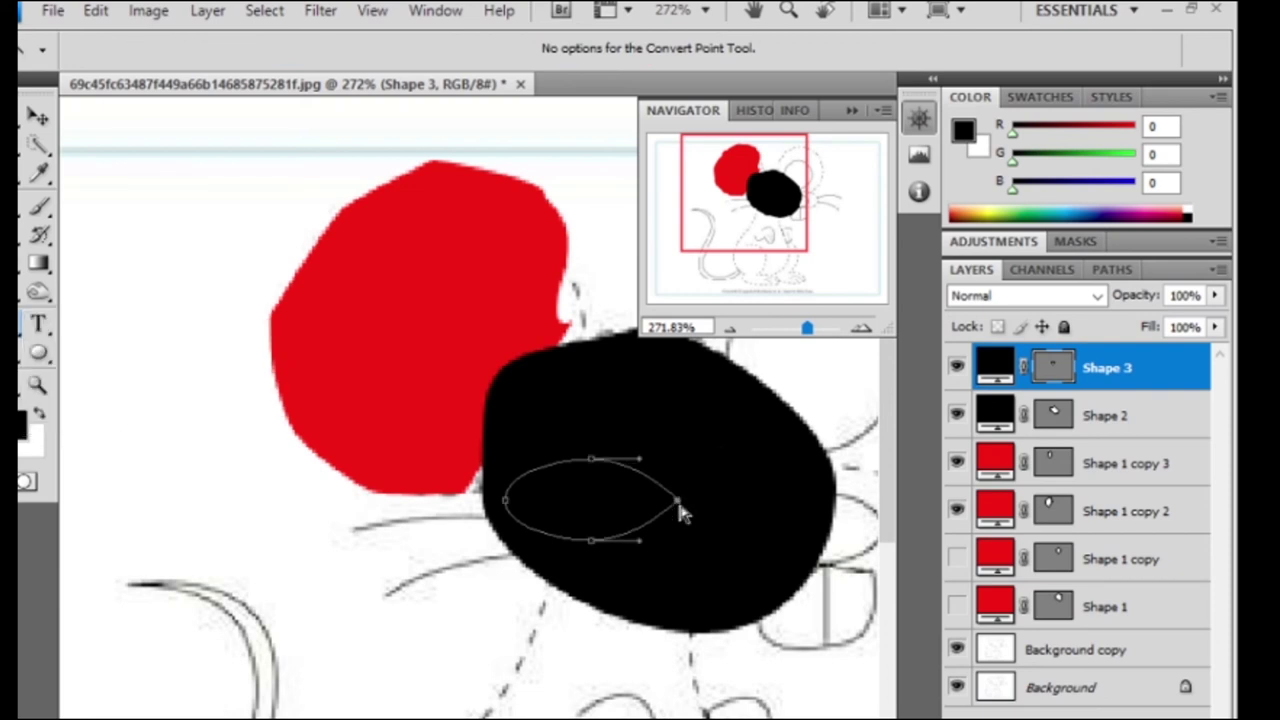
click(505, 502)
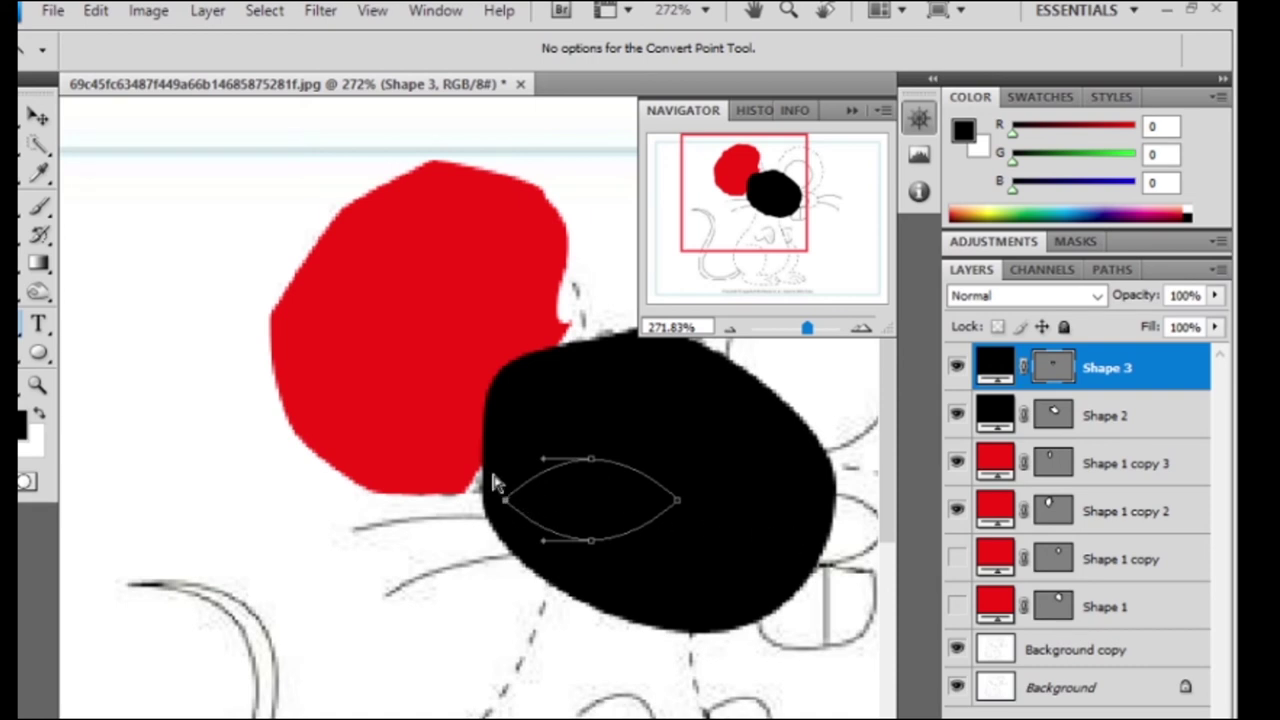
key(v)
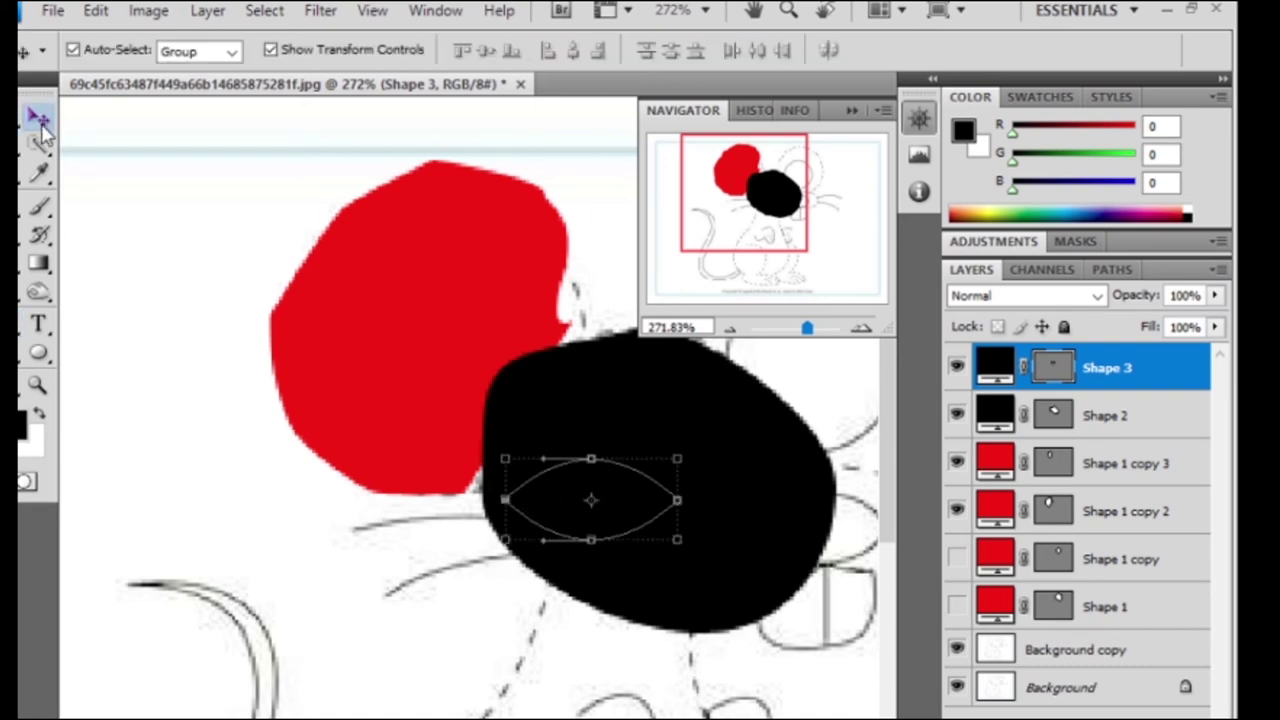
key(ctrl+h)
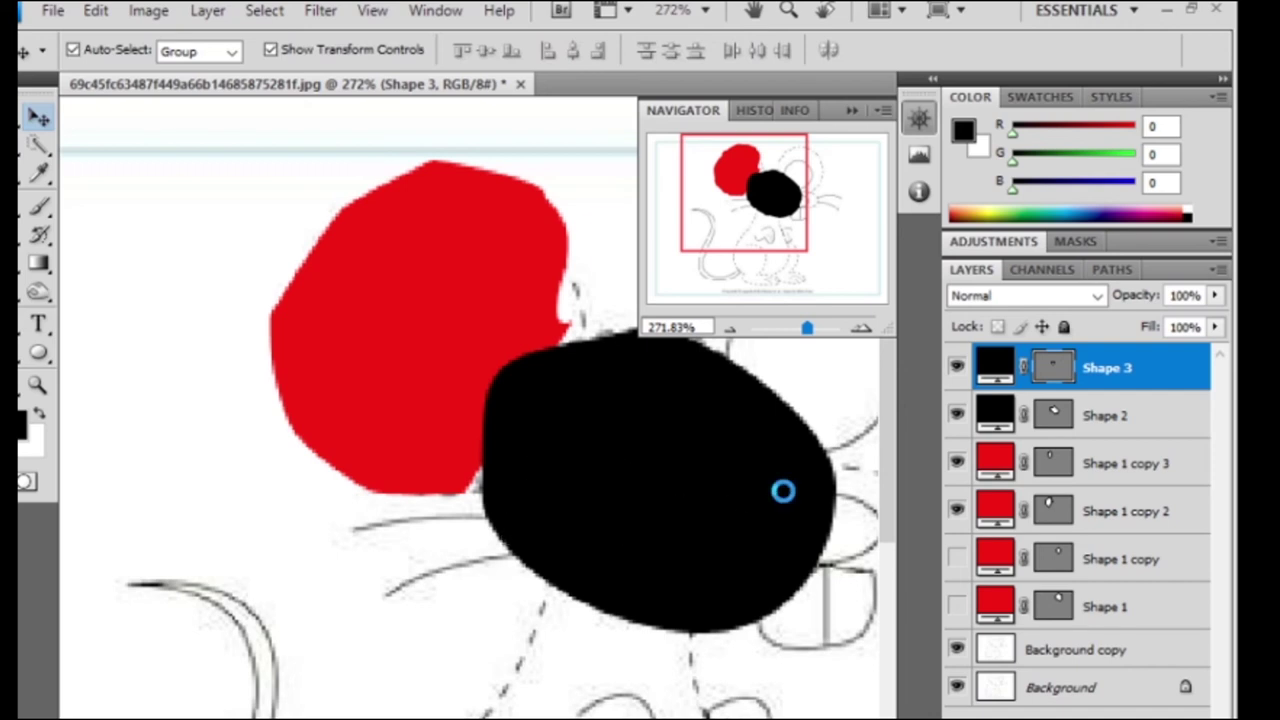
drag(783, 490, 728, 495)
Draw a left-eye oval filled white.
click(38, 352)
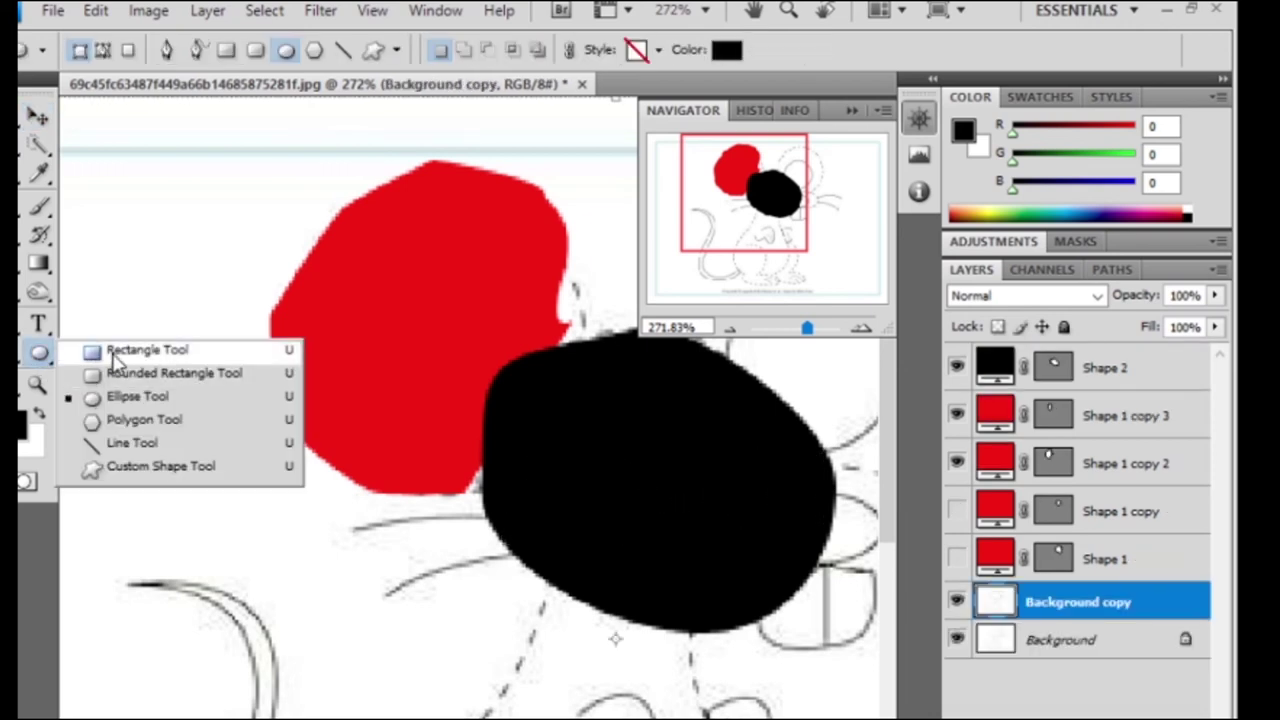
click(140, 398)
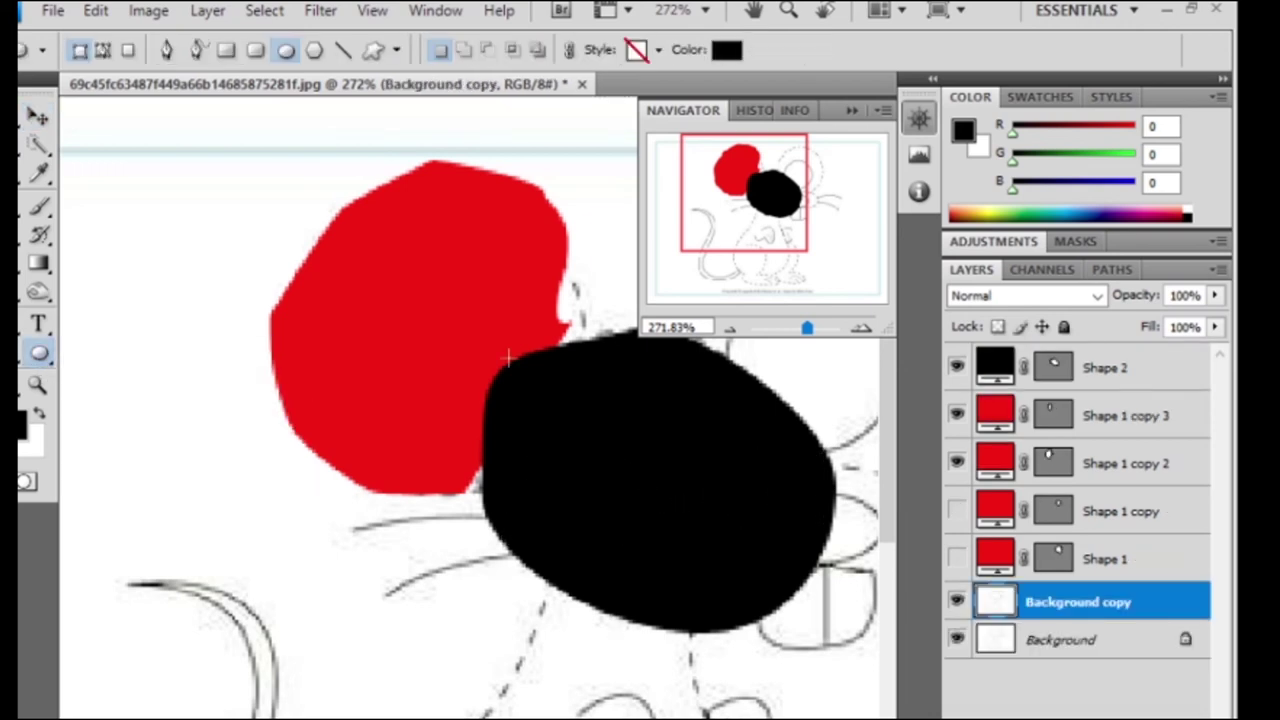
drag(510, 458, 637, 539)
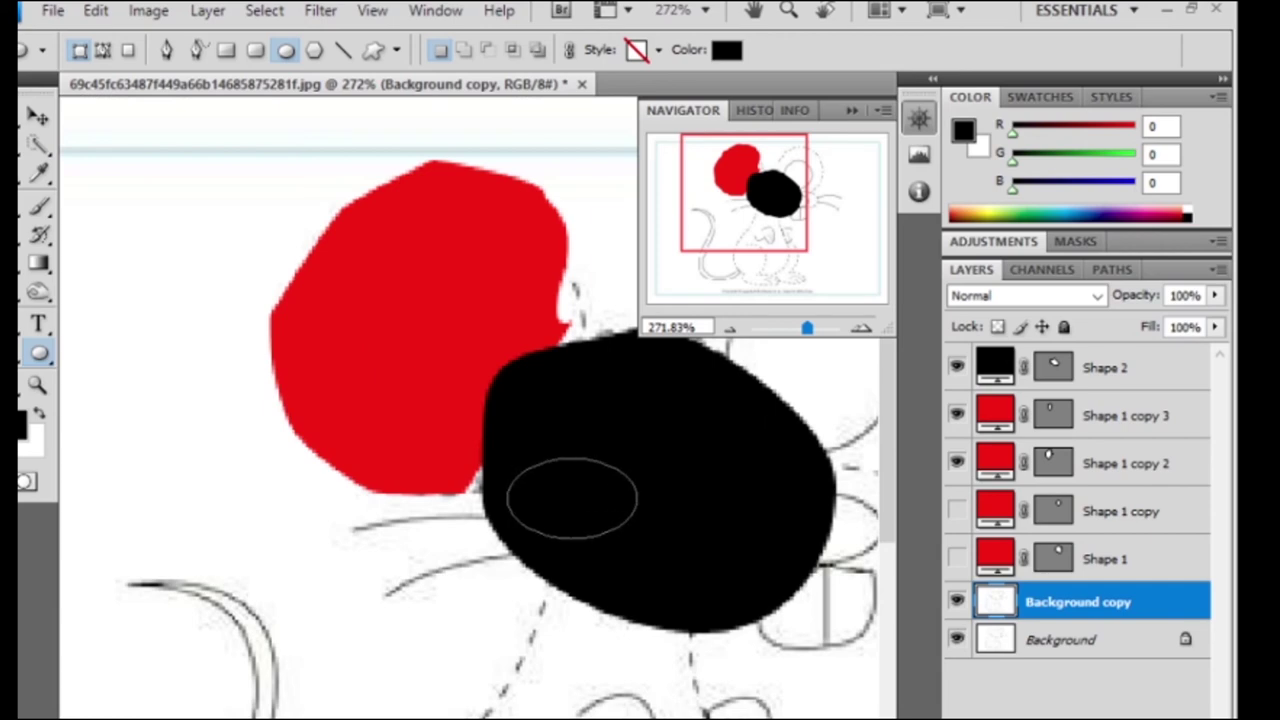
click(724, 55)
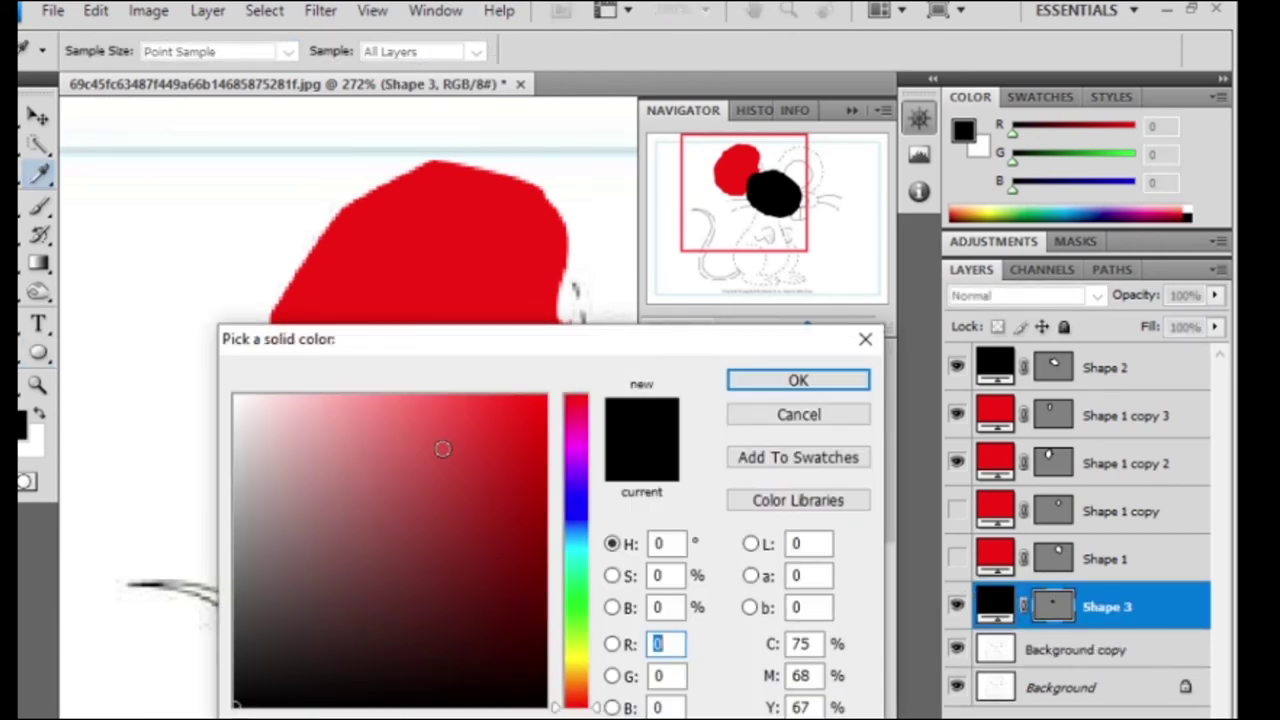
drag(443, 449, 194, 354)
click(826, 380)
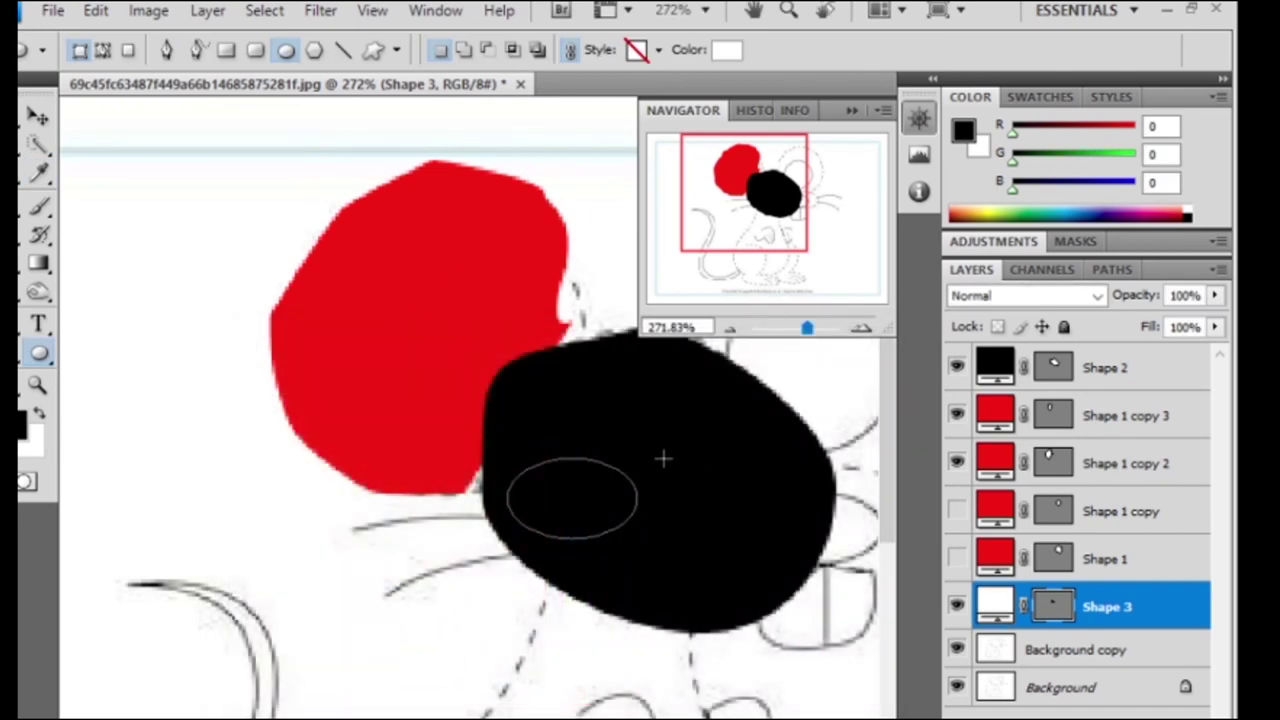
Draw a right-eye oval and move both eye layers above Shape 2.
drag(666, 456, 832, 530)
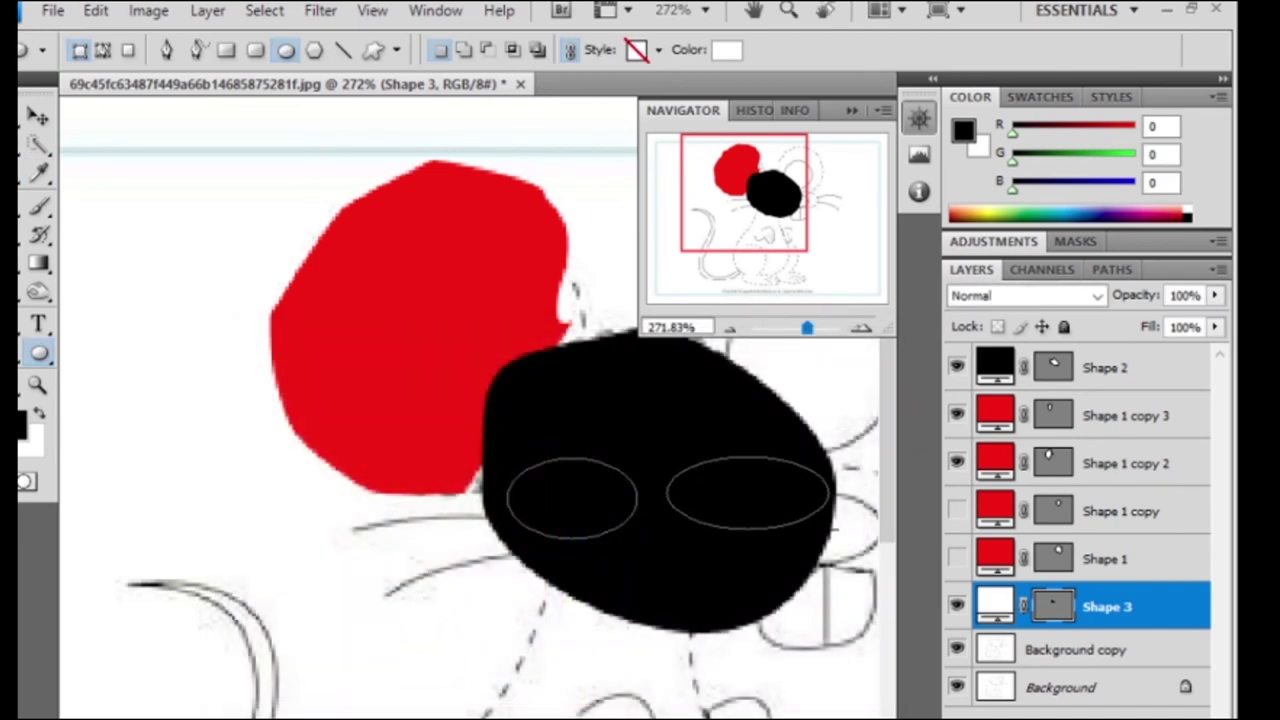
drag(1063, 617, 1043, 327)
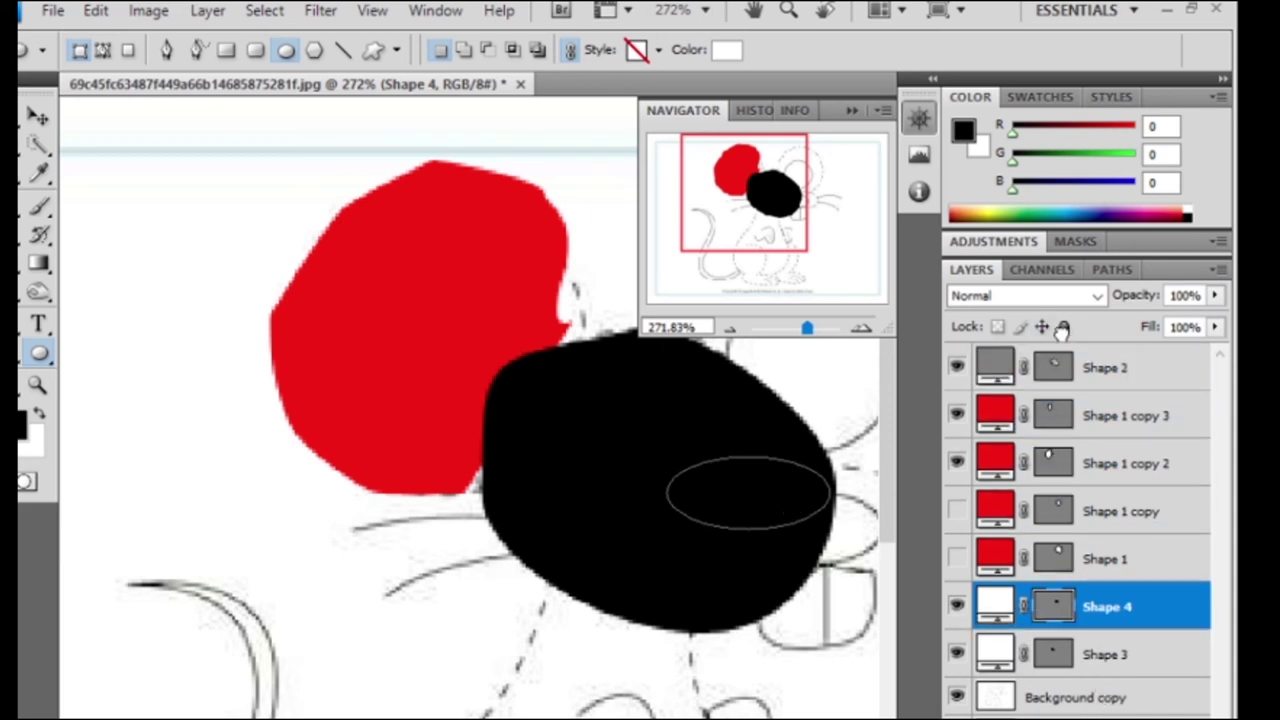
drag(1097, 667, 1062, 352)
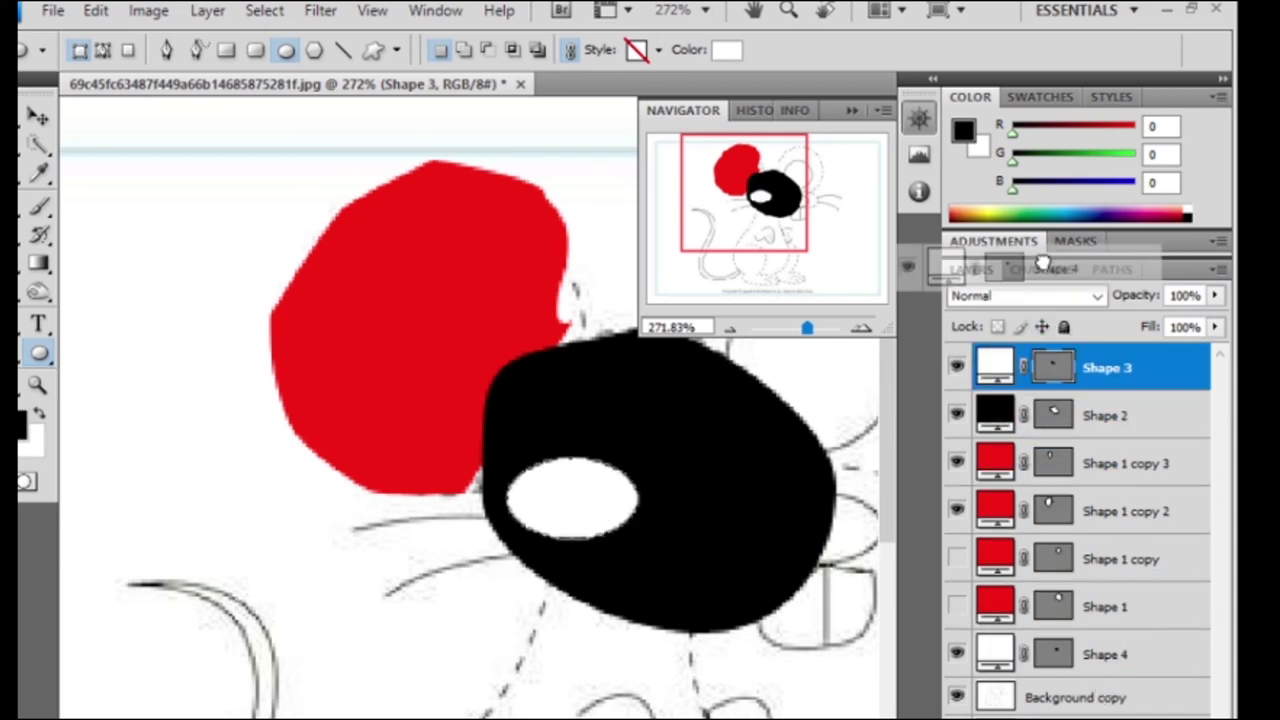
drag(1060, 652, 1060, 392)
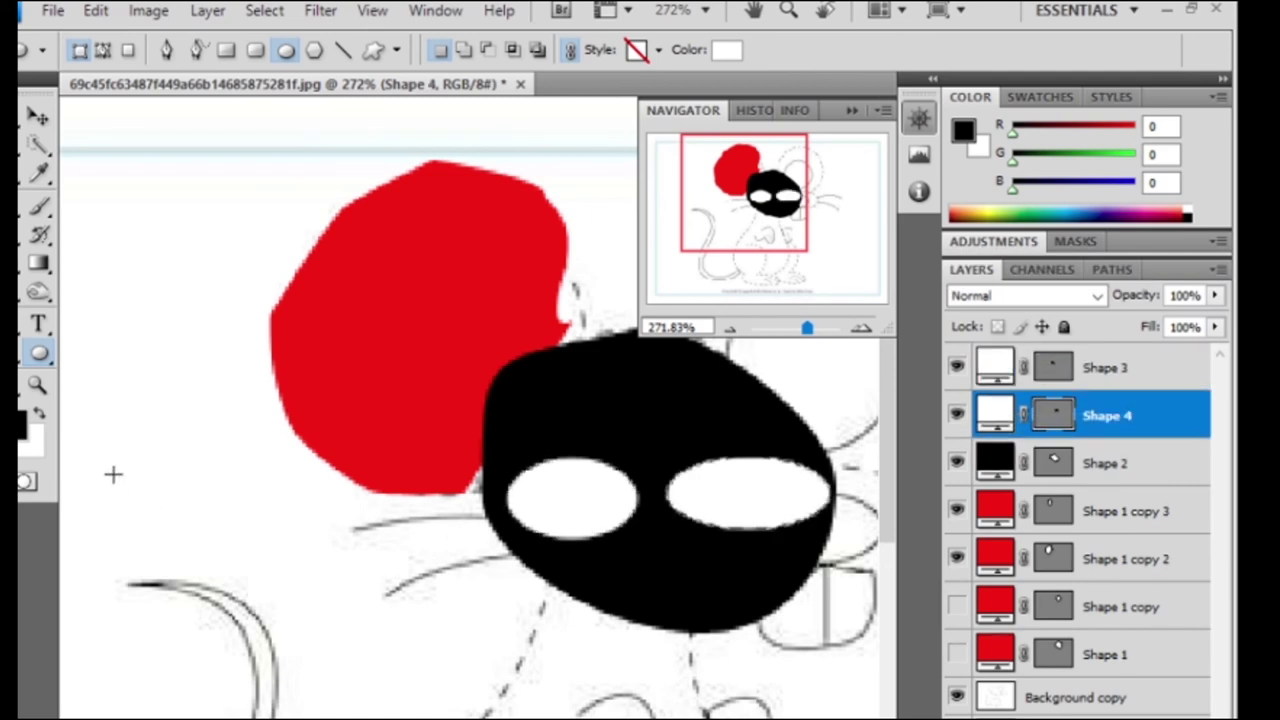
Convert both end anchors of each eye into sharp corner points.
drag(38, 318, 125, 420)
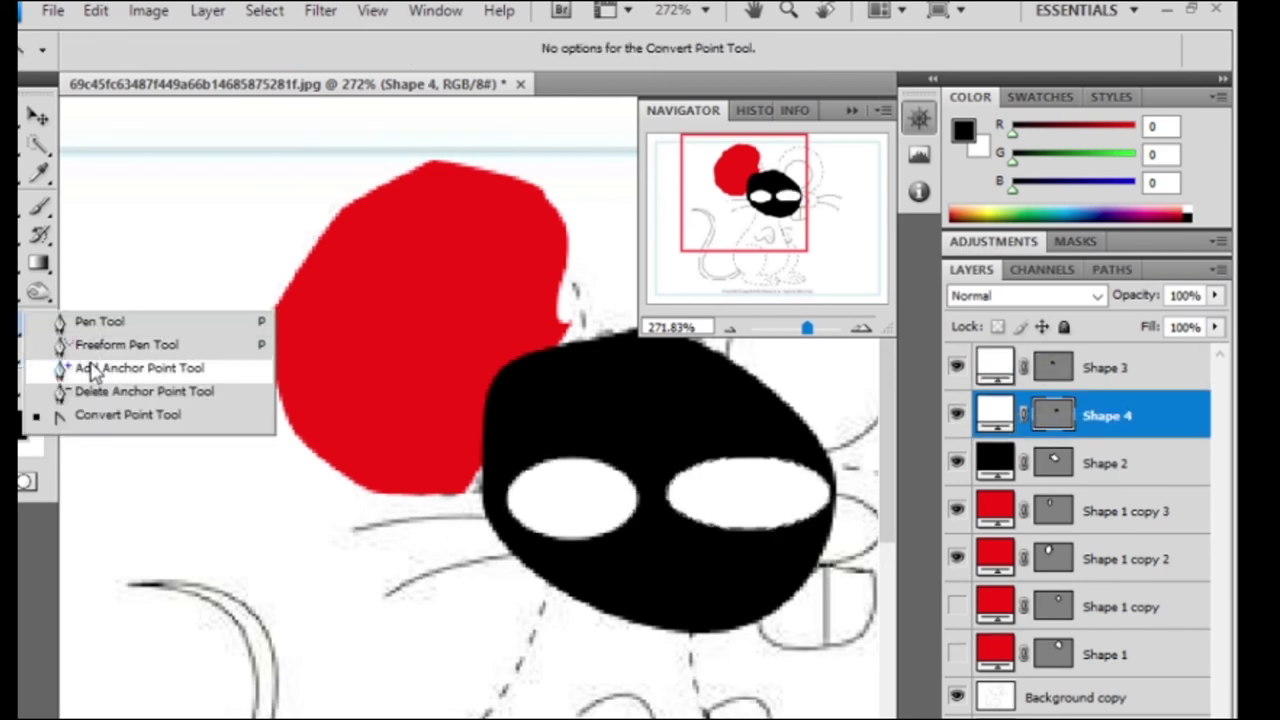
click(125, 415)
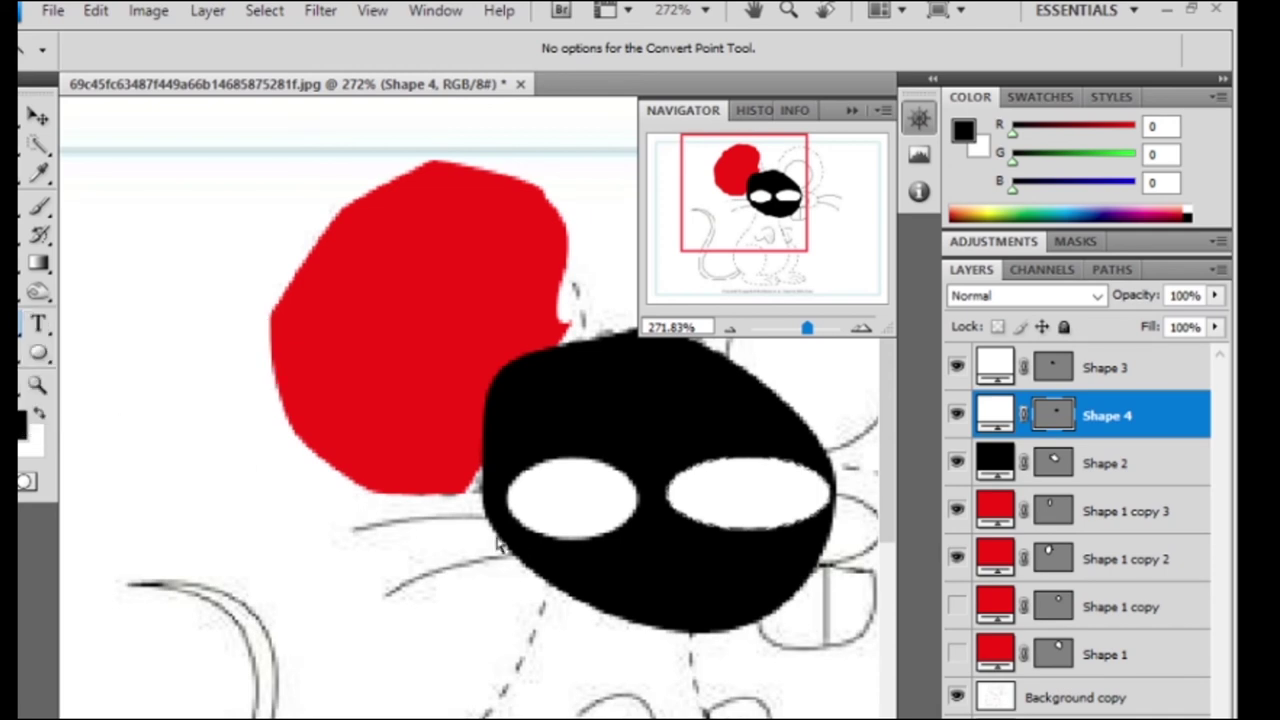
key(alt+bracketright)
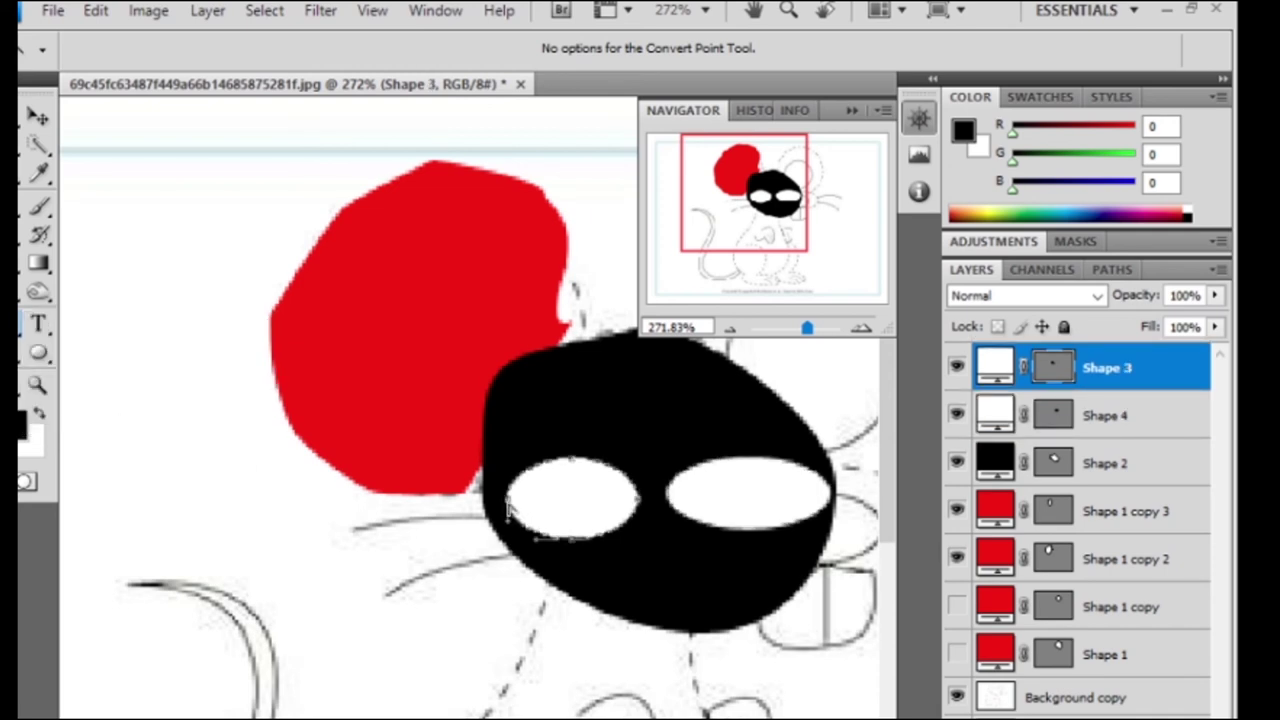
click(507, 502)
click(637, 502)
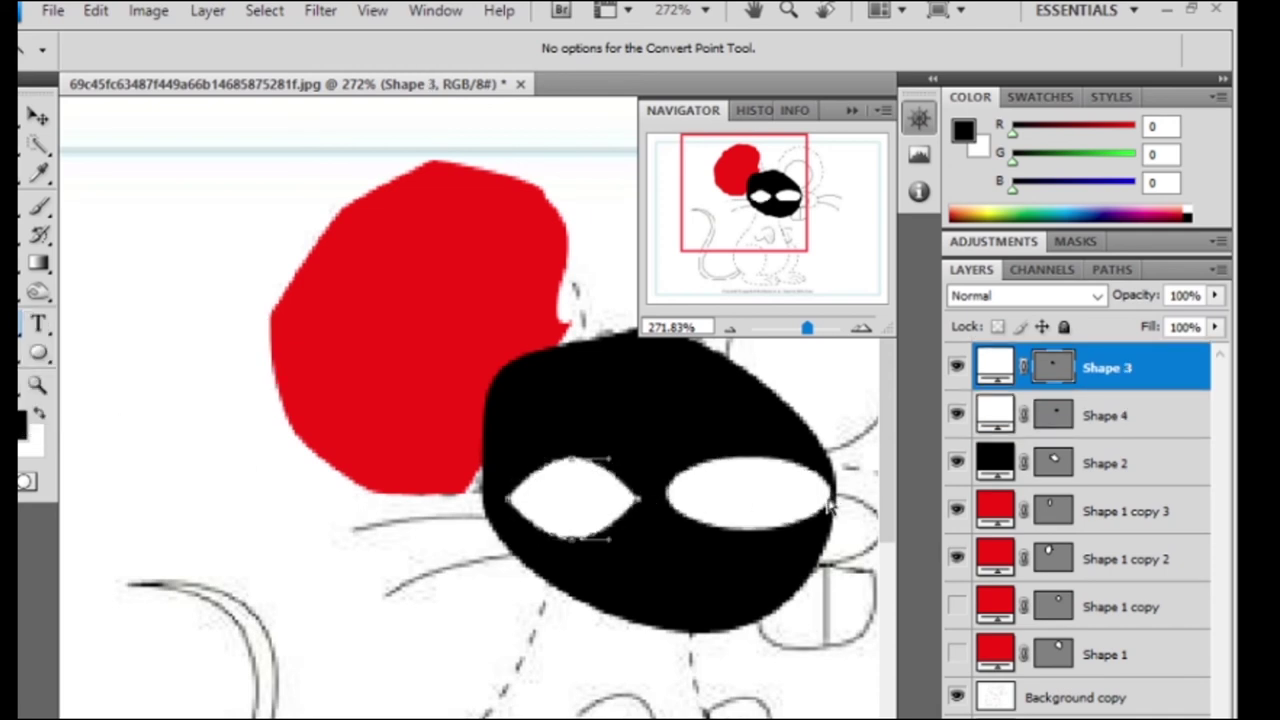
key(alt+bracketleft)
click(830, 497)
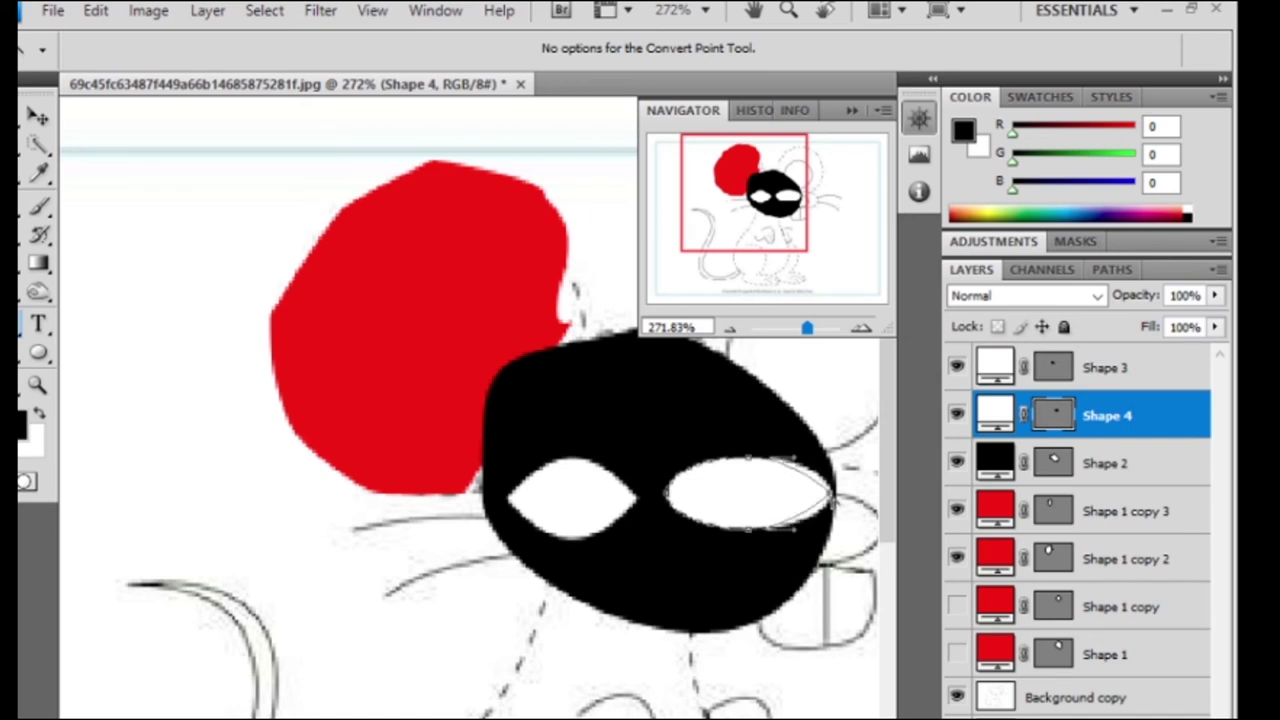
click(667, 494)
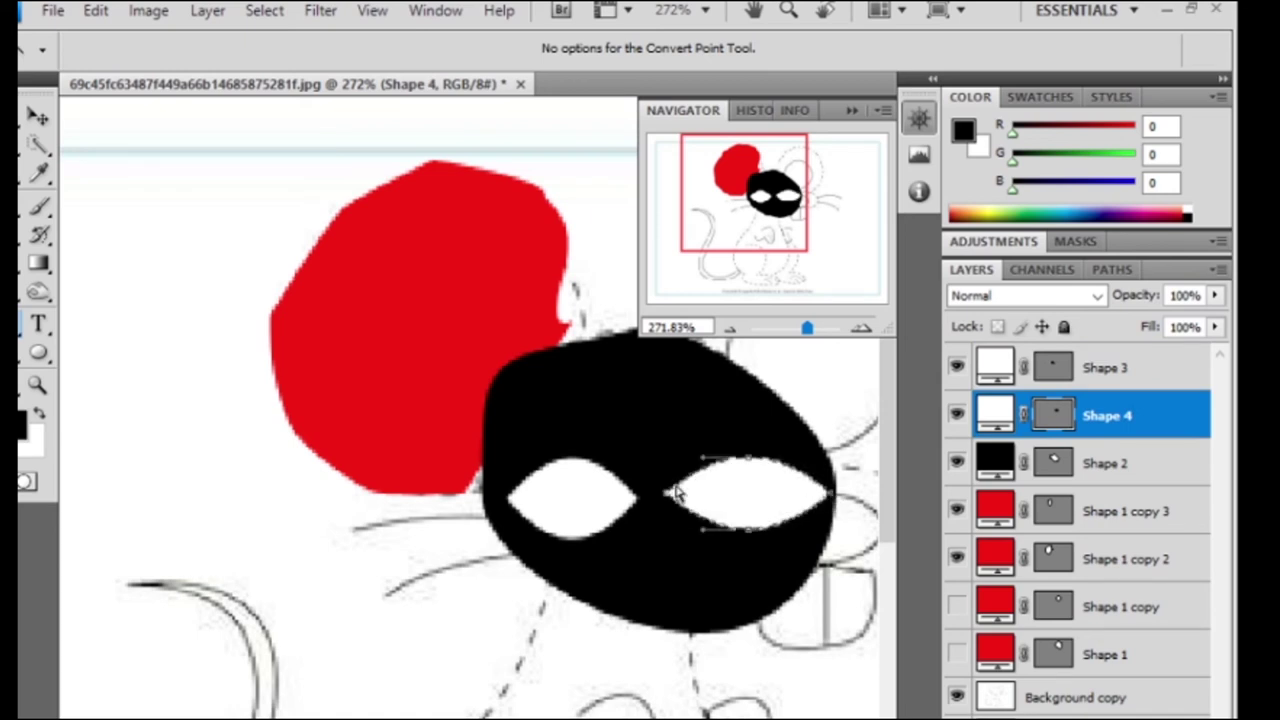
key(Return)
Delete the Shape 4 right-eye layer and select Shape 3.
key(Delete)
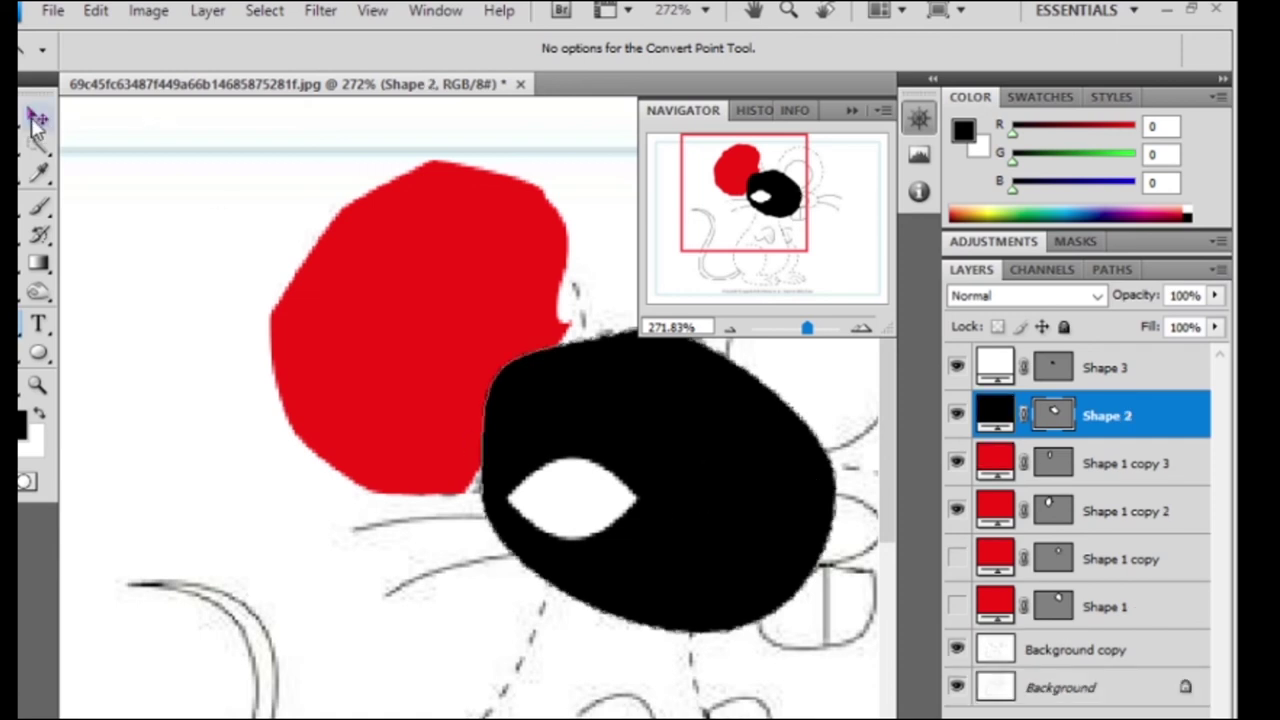
click(38, 118)
click(617, 480)
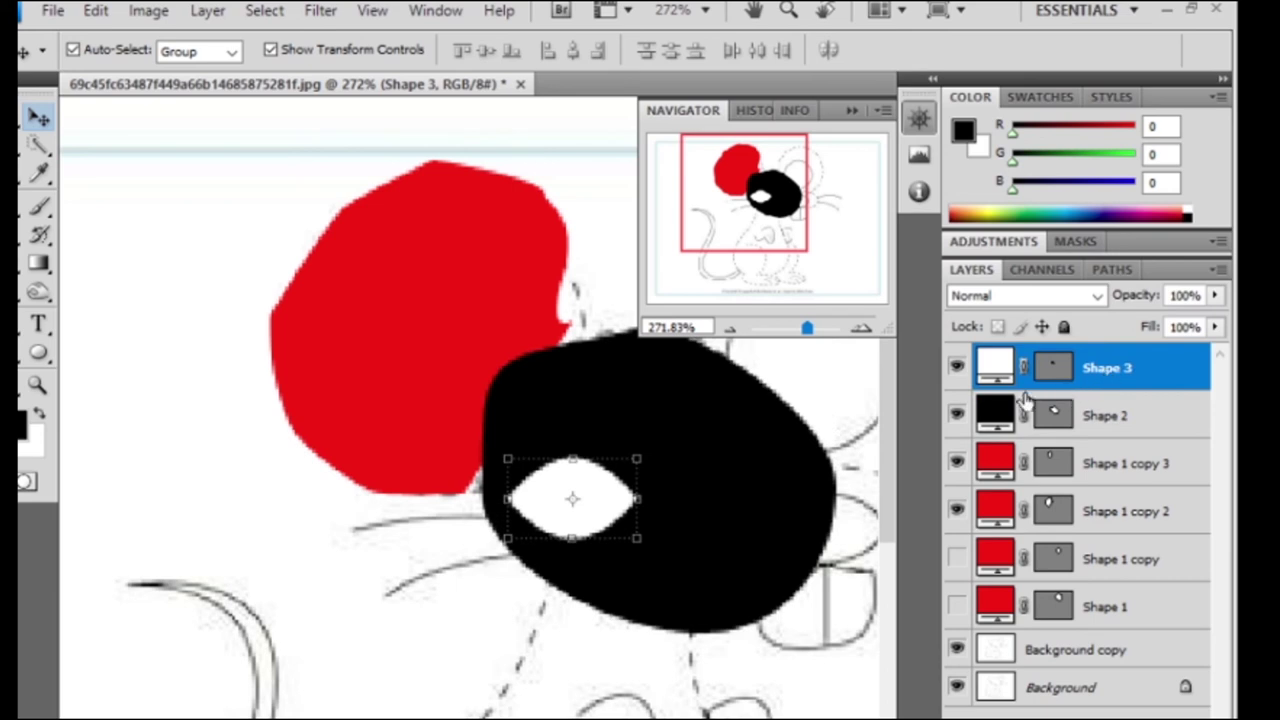
drag(1107, 372, 1145, 714)
Rename the Shape 3 eye layer to 'l'.
double_click(1112, 368)
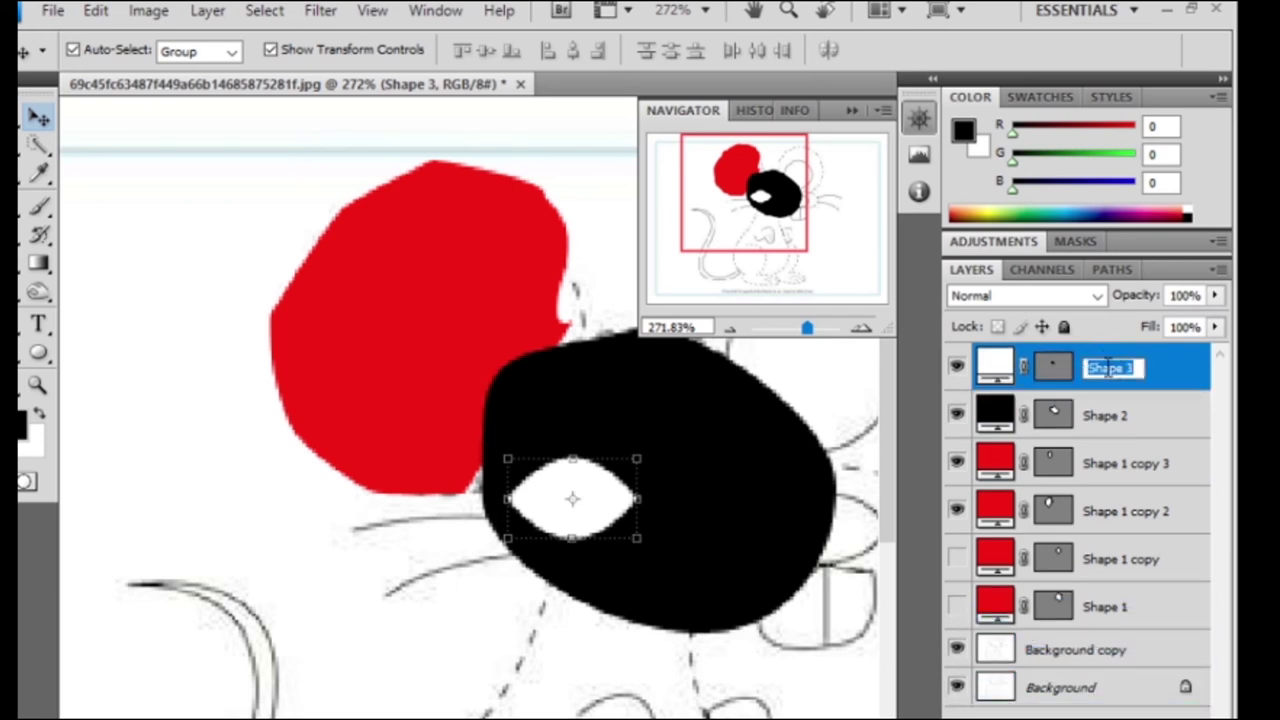
key(BackSpace)
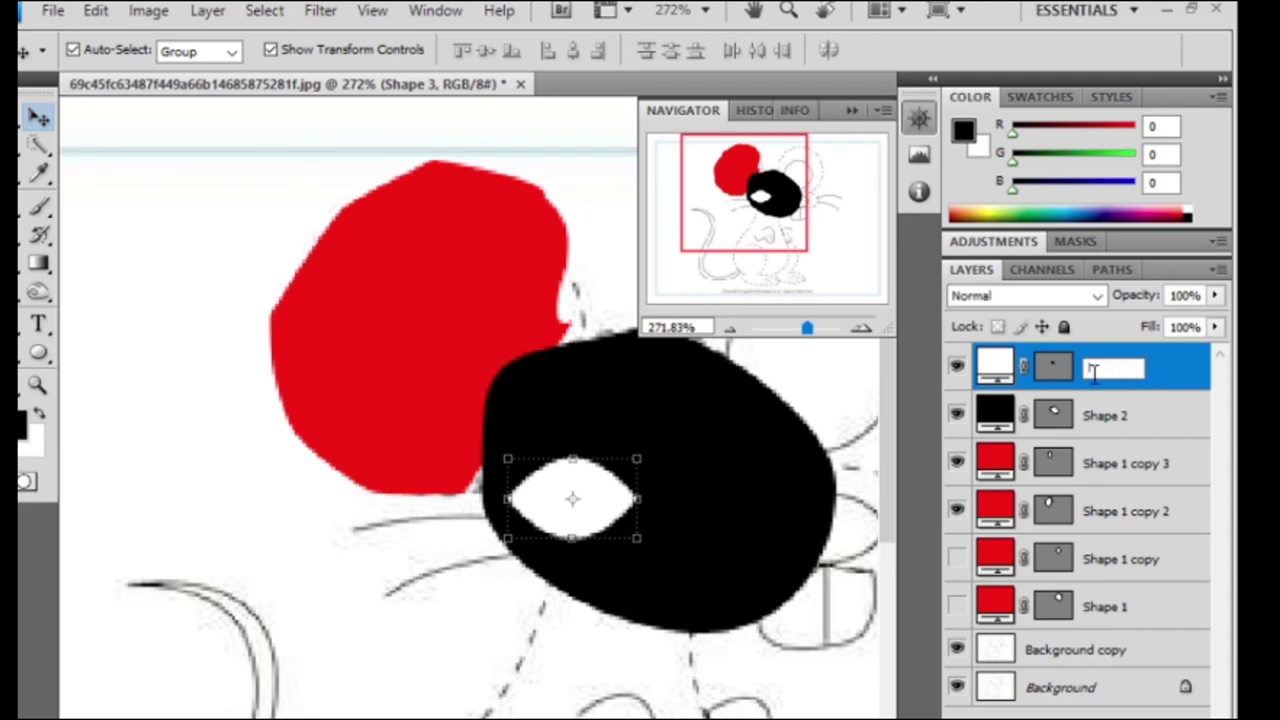
key(Return)
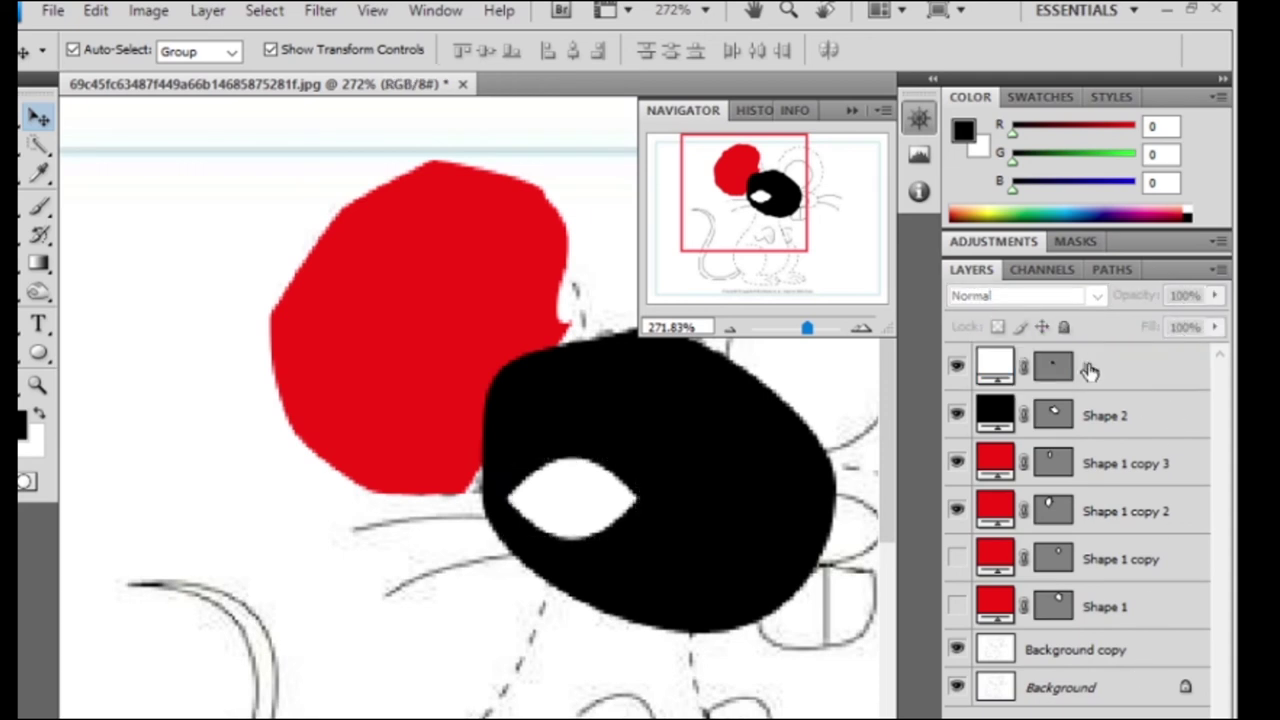
Duplicate the eye, name the copy 'r', and move it to the face's right side.
drag(1117, 511, 1117, 527)
click(1105, 367)
key(ctrl+j)
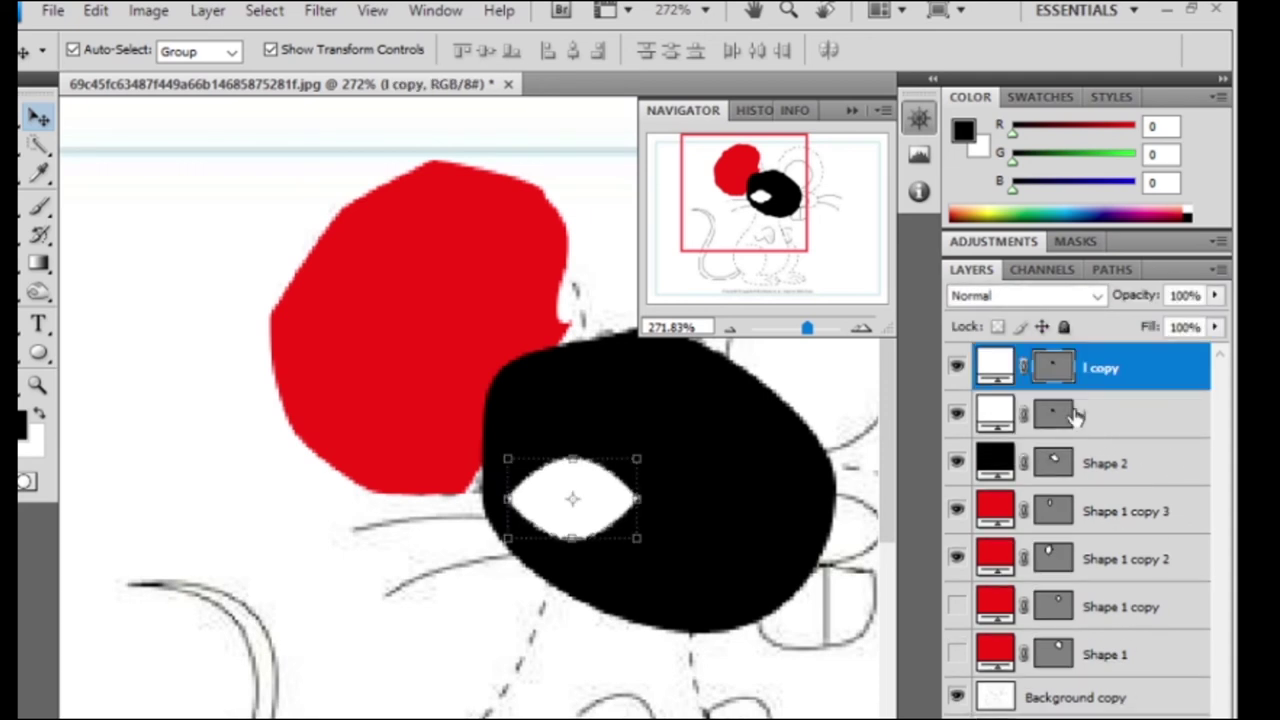
double_click(1105, 368)
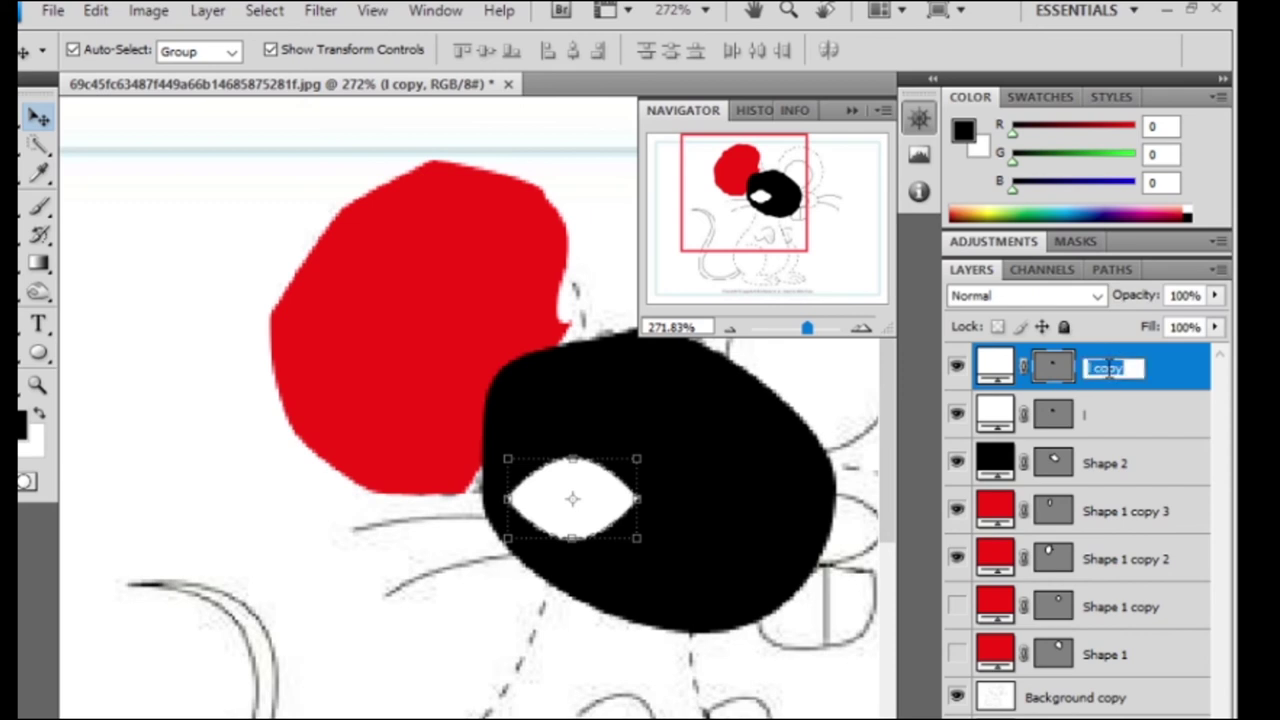
text(r)
key(Return)
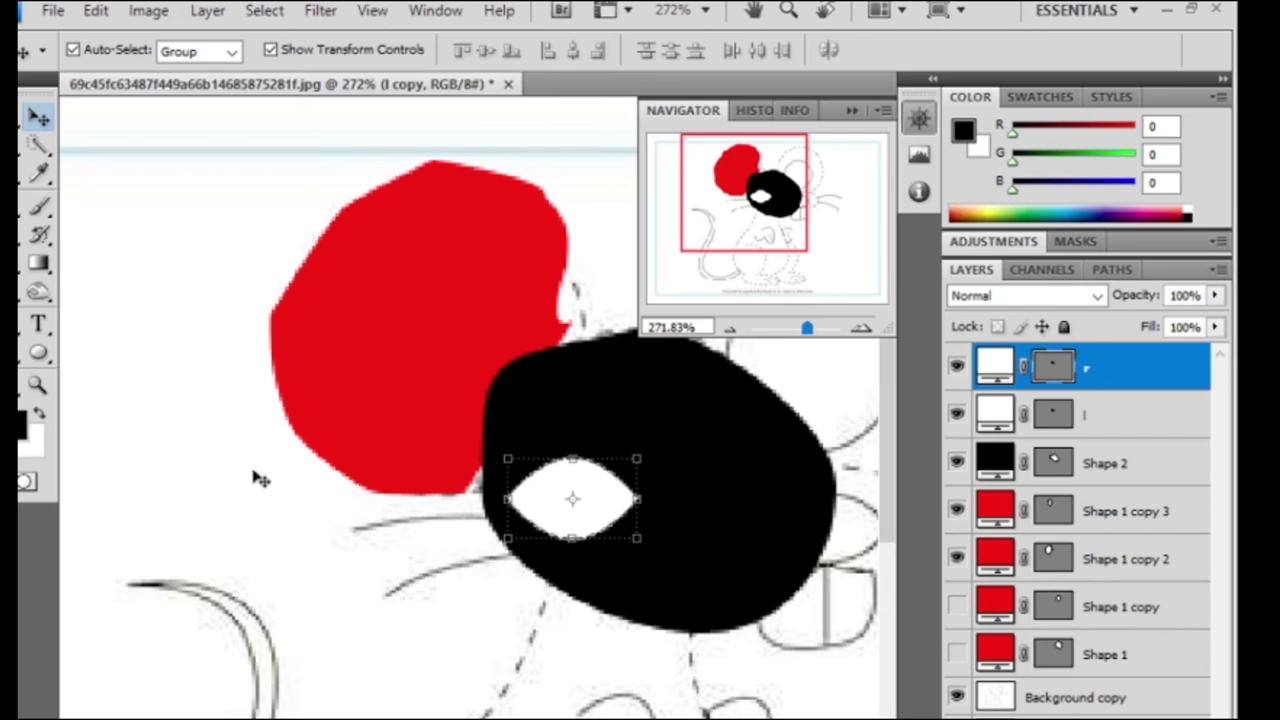
mouse_move(610, 495)
mouse_down()
mouse_move(665, 512)
mouse_move(785, 500)
mouse_up()
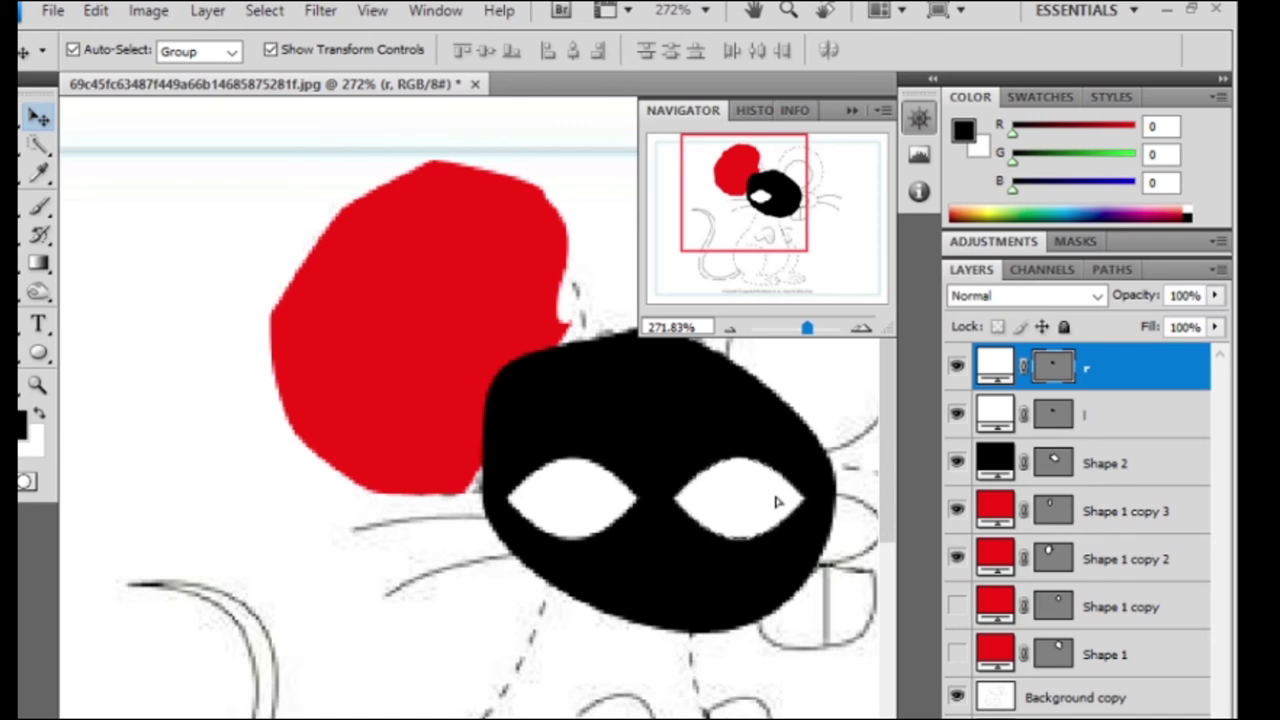
click(226, 538)
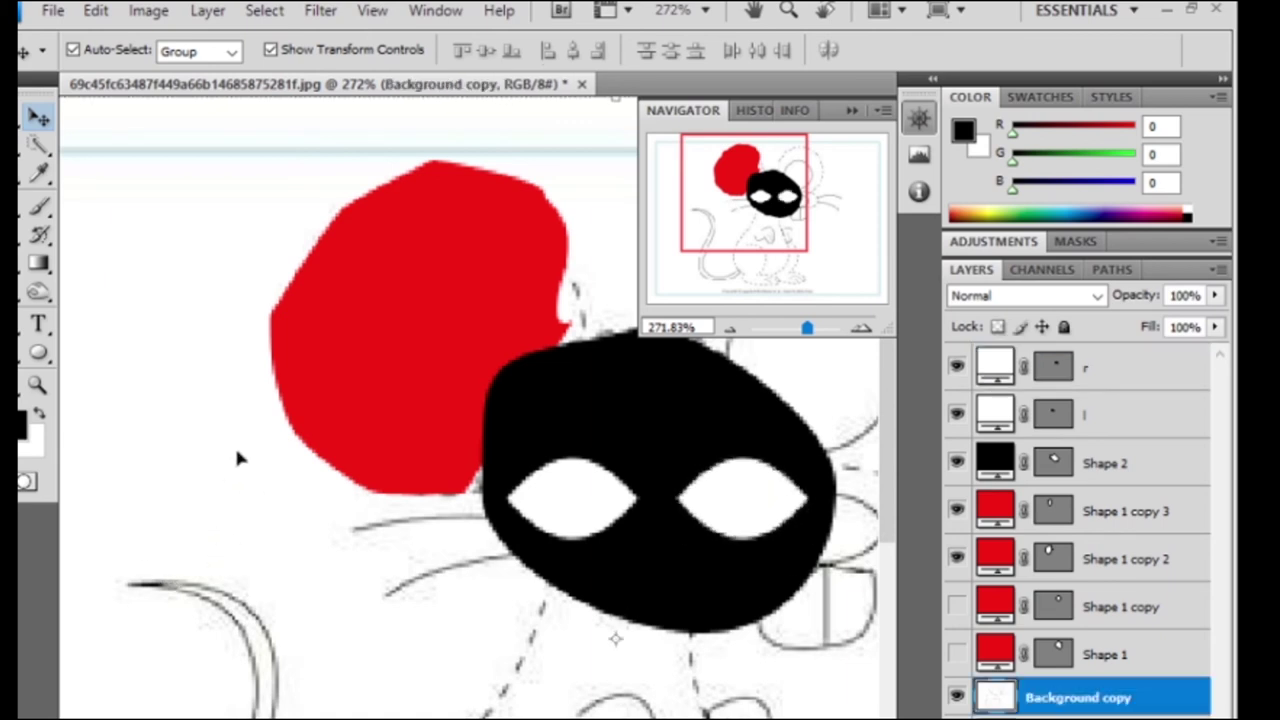
click(38, 352)
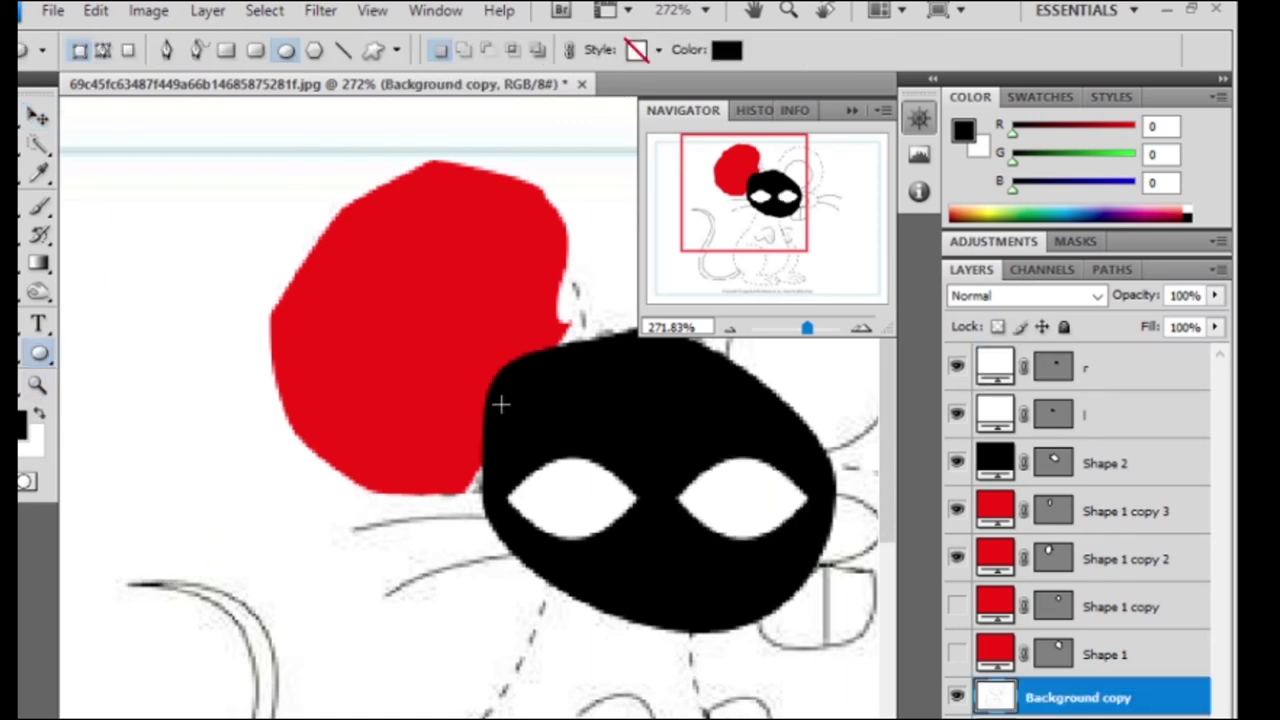
Draw an ellipse over the left eye and pull its bottom up into an arched curve.
drag(506, 448, 650, 516)
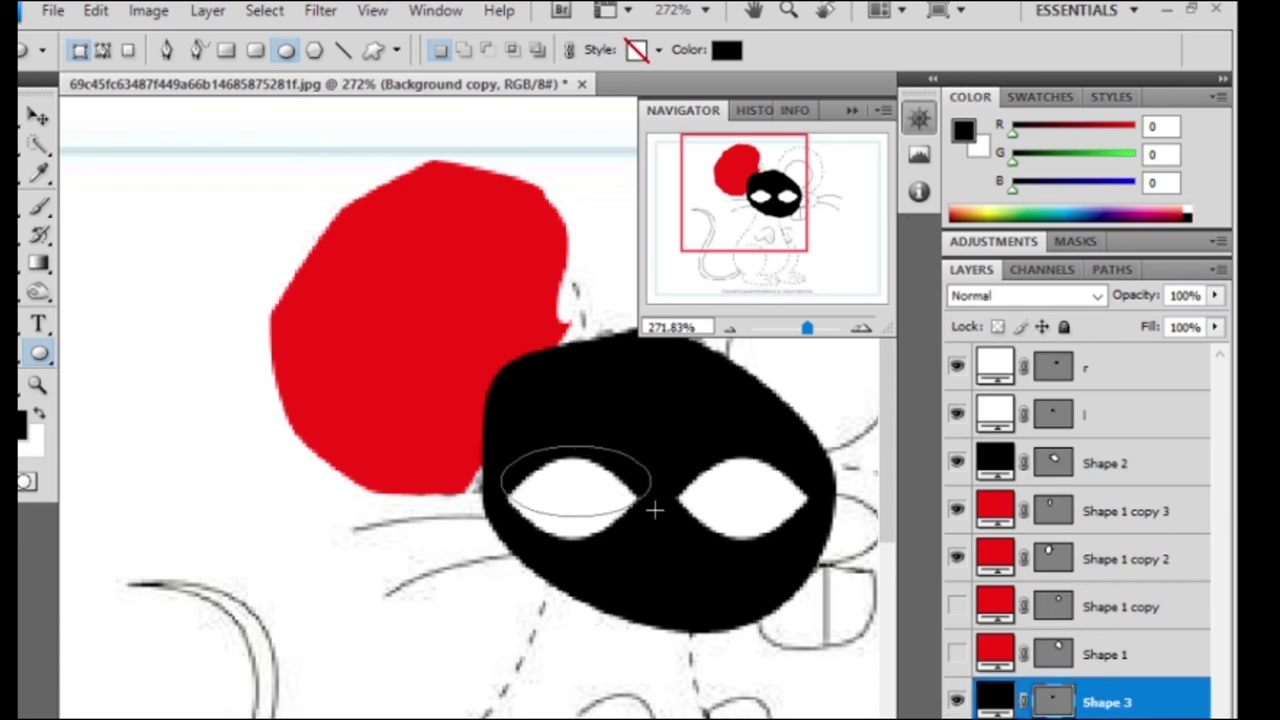
right_click(40, 354)
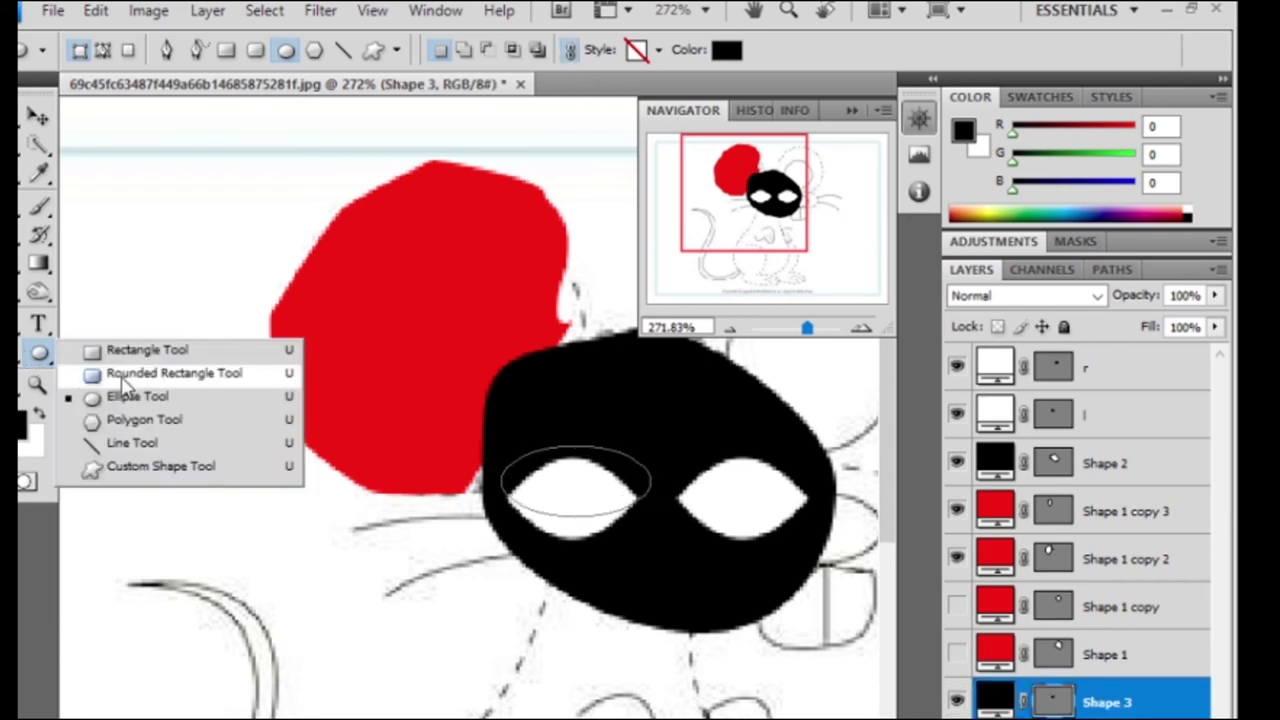
click(30, 325)
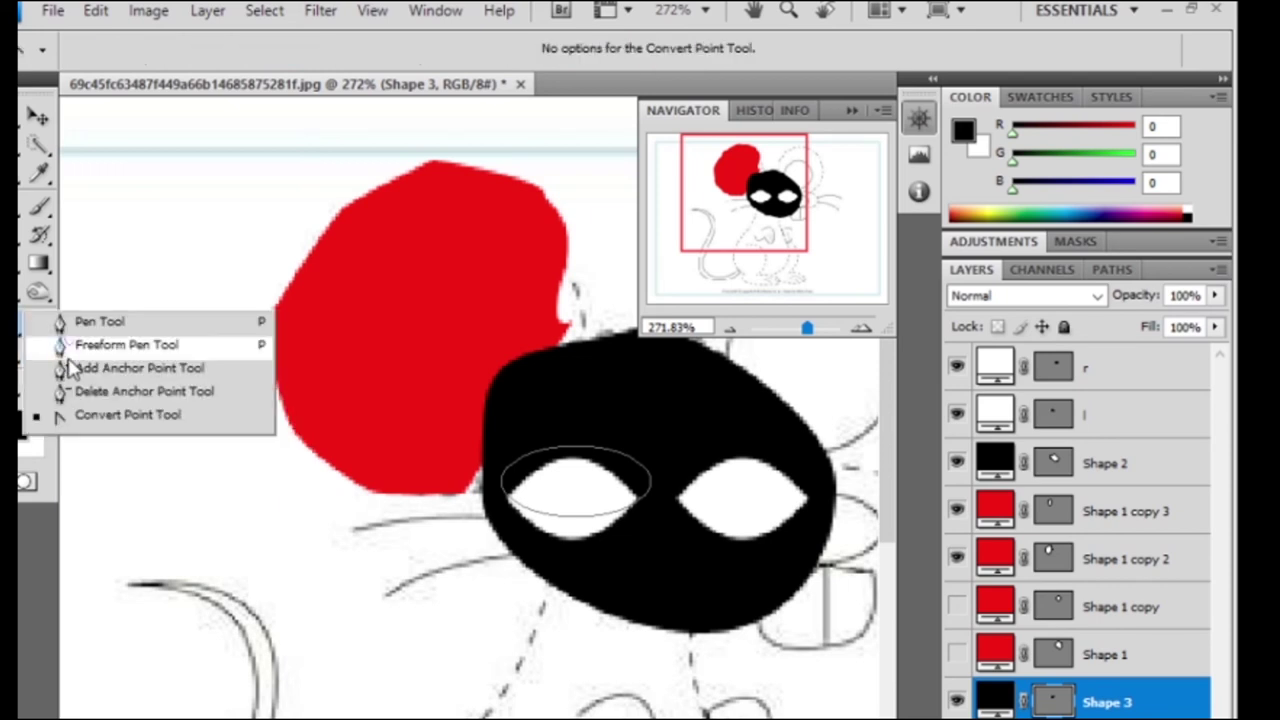
click(70, 416)
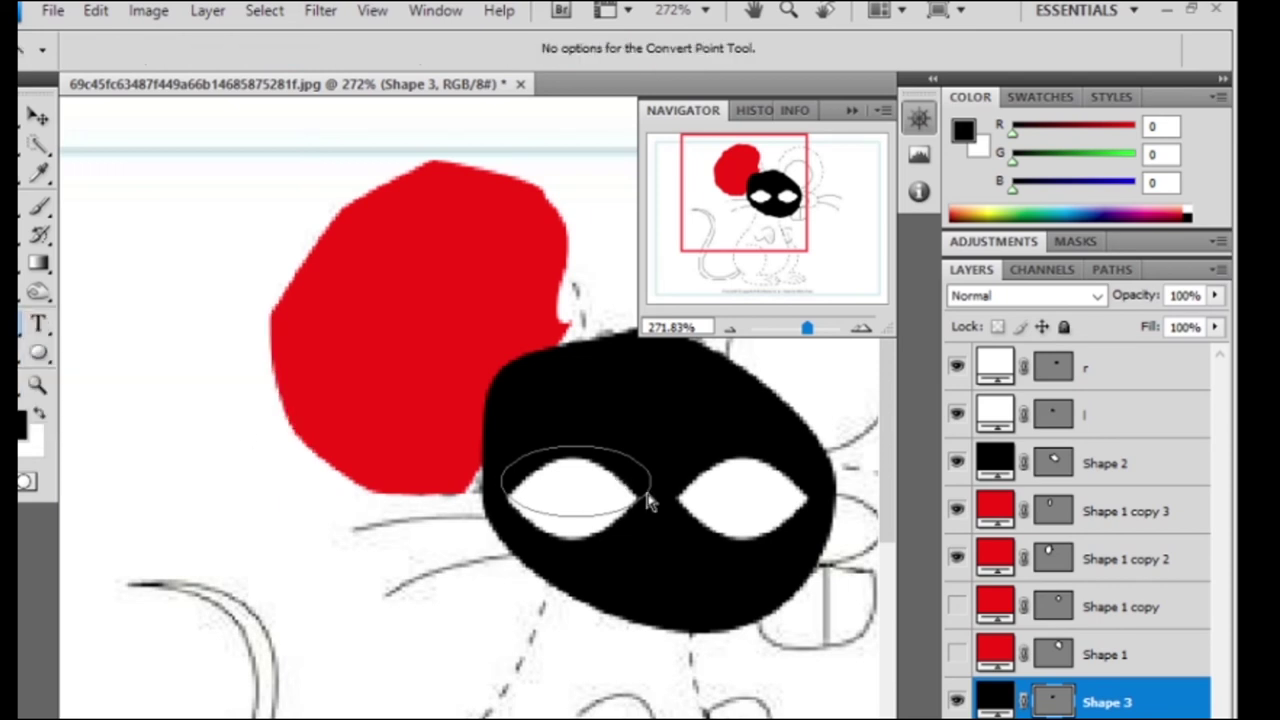
mouse_move(576, 518)
mouse_down()
mouse_move(576, 538)
mouse_move(586, 471)
mouse_up()
key(v)
key(Return)
Select the r eye layer with the Move tool.
key(a)
click(40, 120)
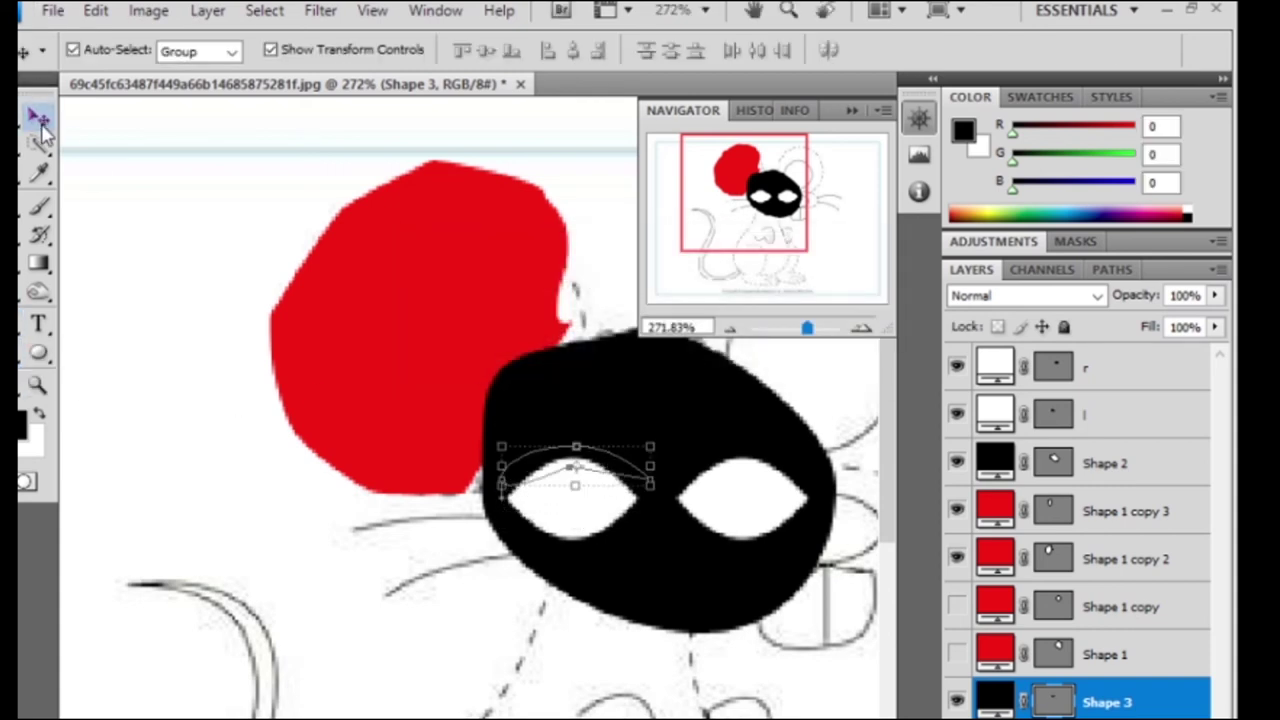
click(1117, 414)
click(1117, 368)
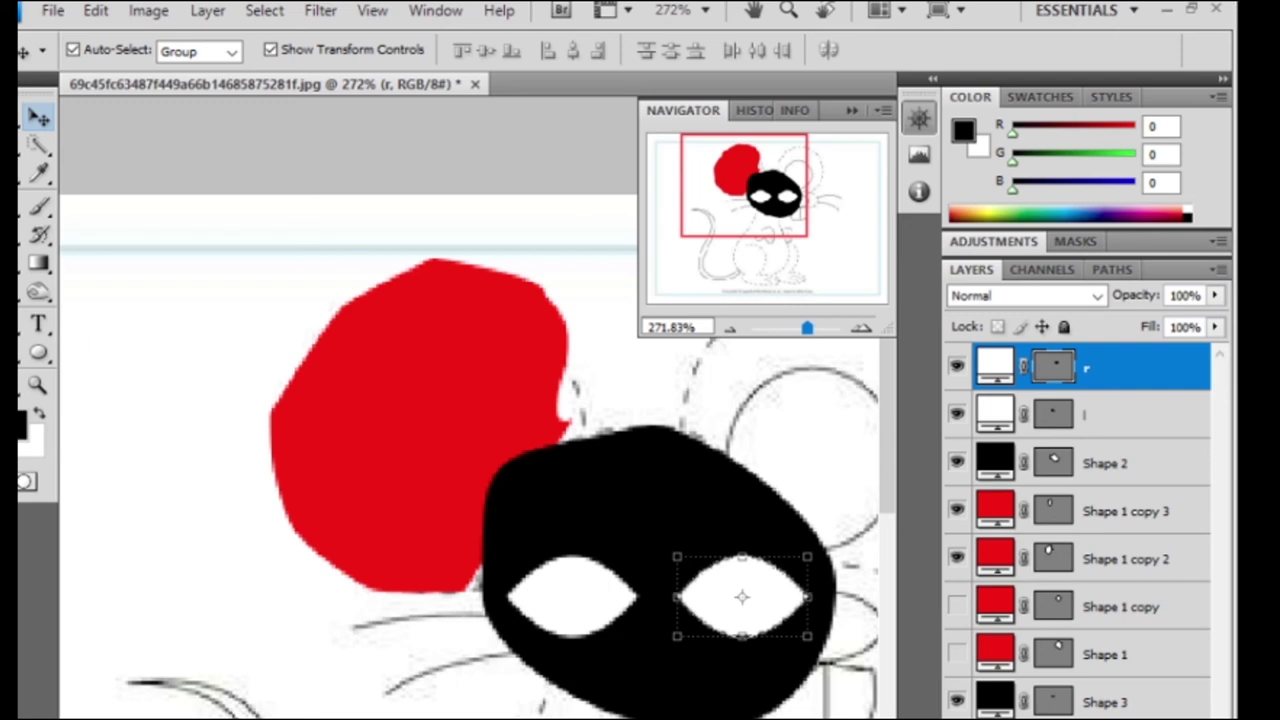
Select the Custom Shape tool and close the mouse drawing document.
click(50, 358)
right_click(55, 368)
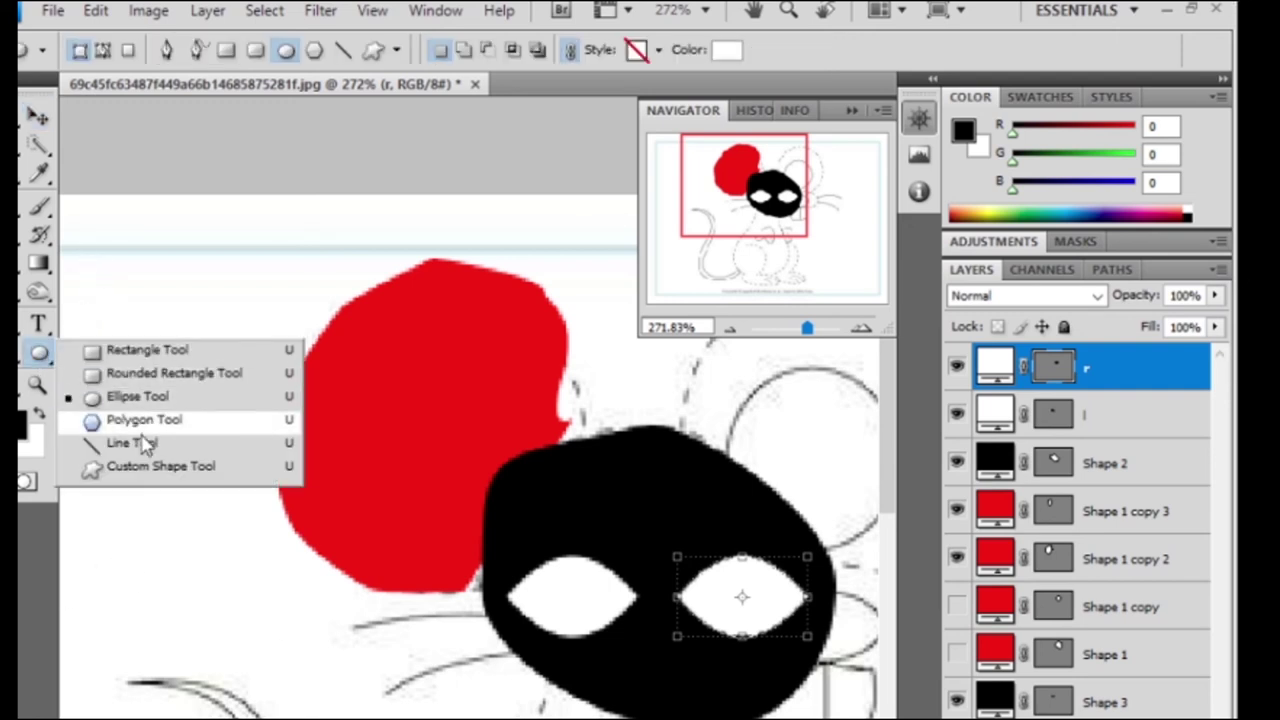
click(158, 464)
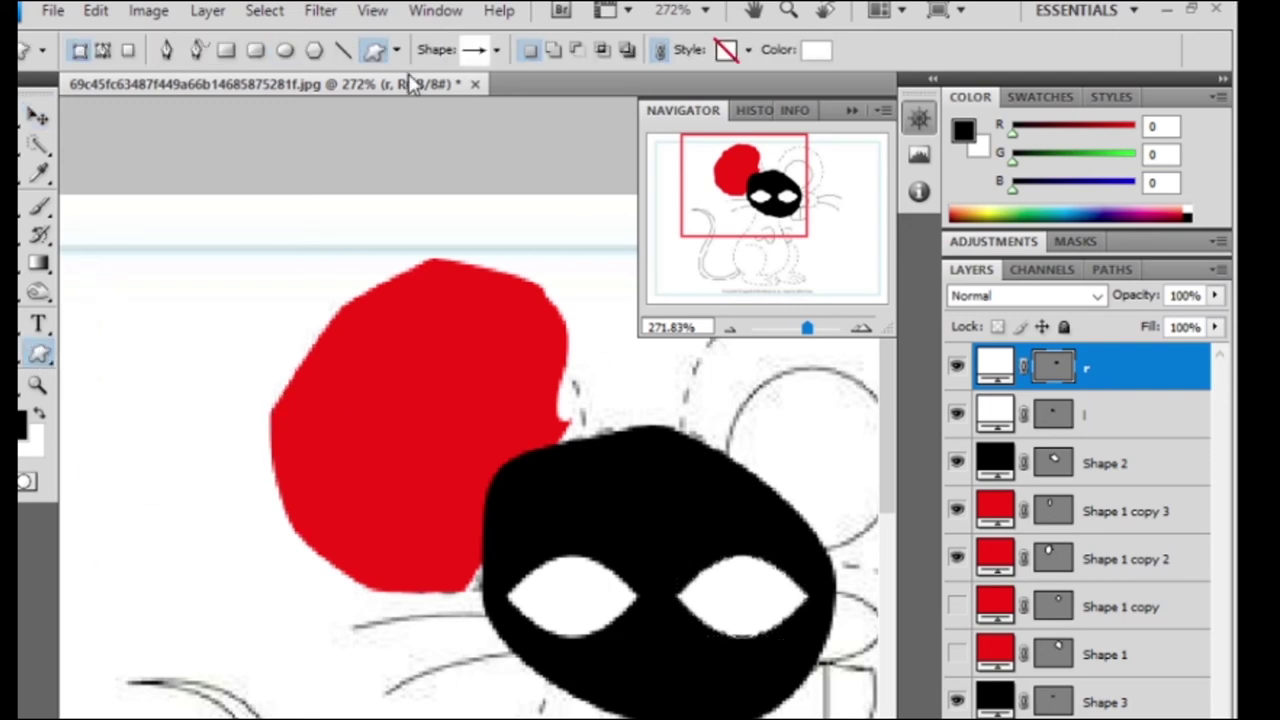
drag(412, 84, 436, 271)
click(617, 194)
click(608, 357)
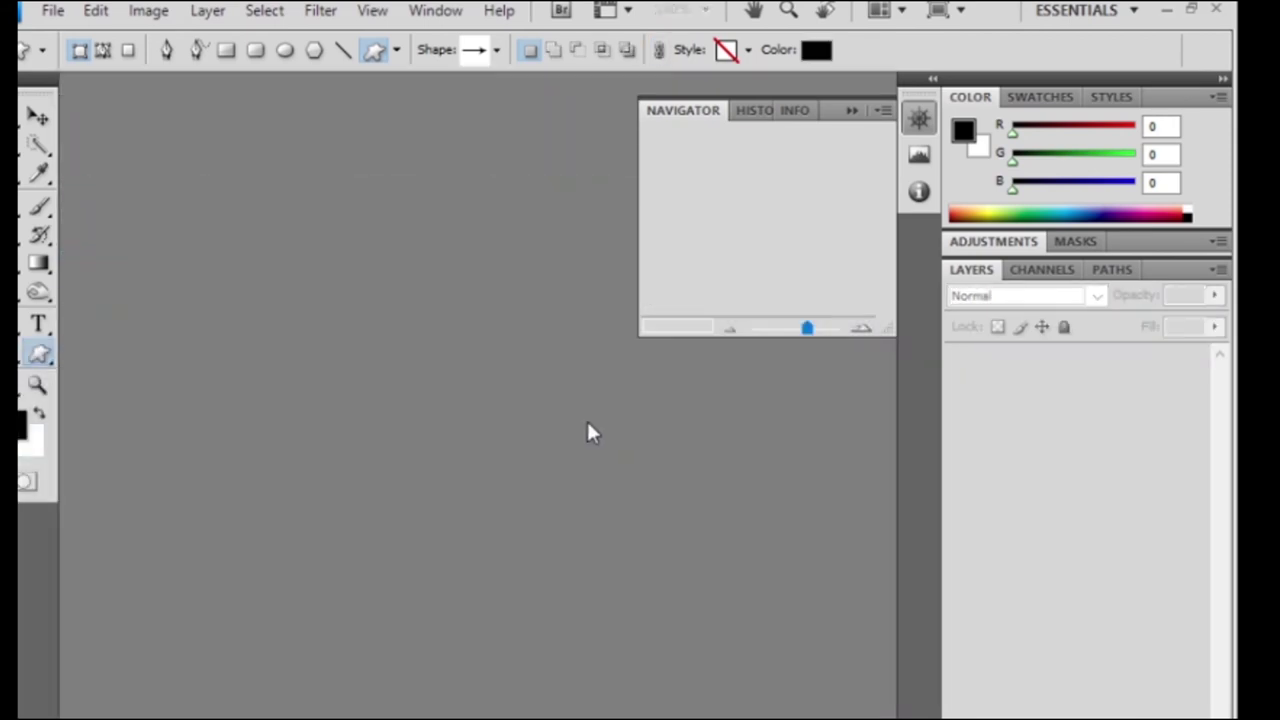
Create a new blank document and draw a black arrow shape across it.
key(ctrl+n)
key(Return)
drag(270, 288, 620, 632)
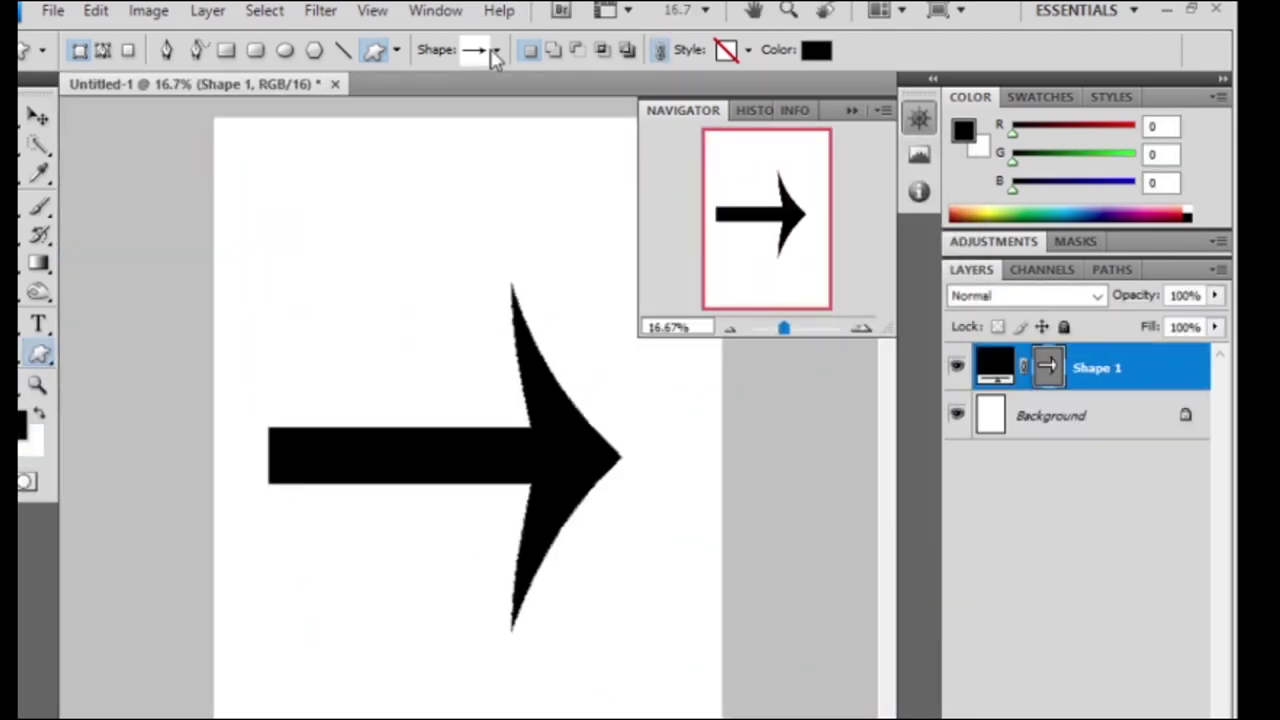
Pick the lightbulb custom shape and draw it on top of the arrow.
right_click(42, 360)
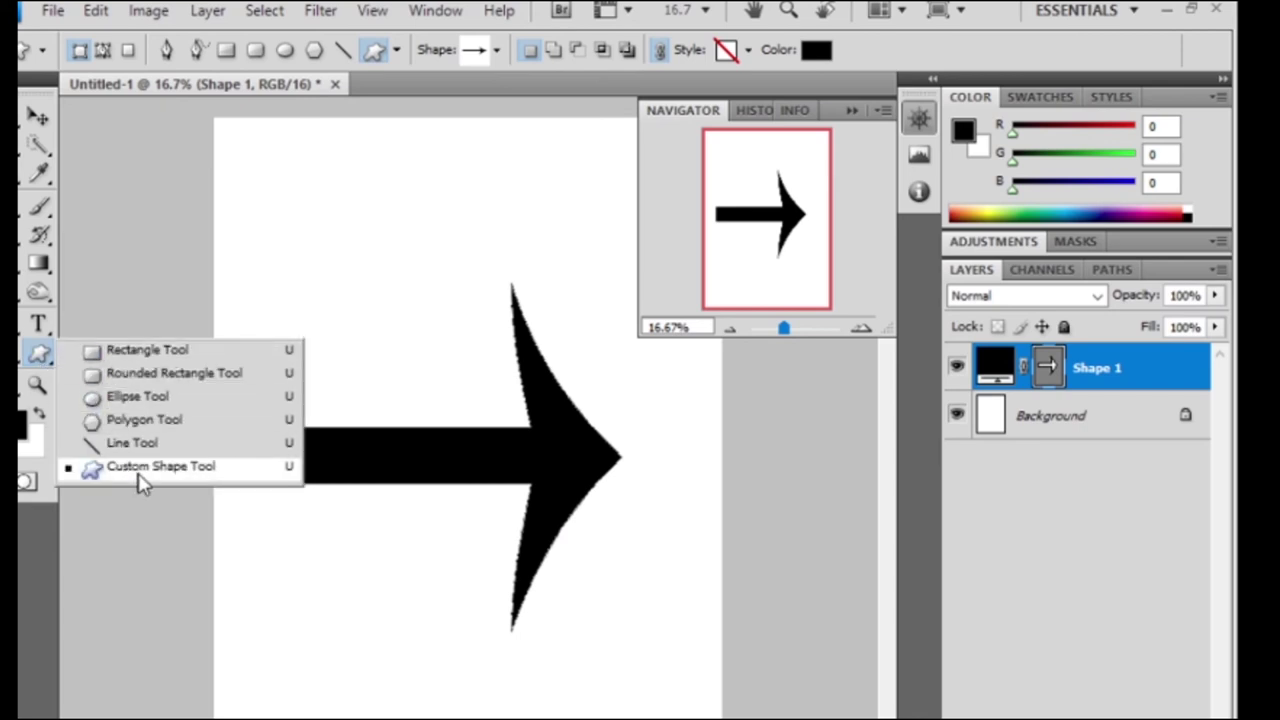
click(456, 452)
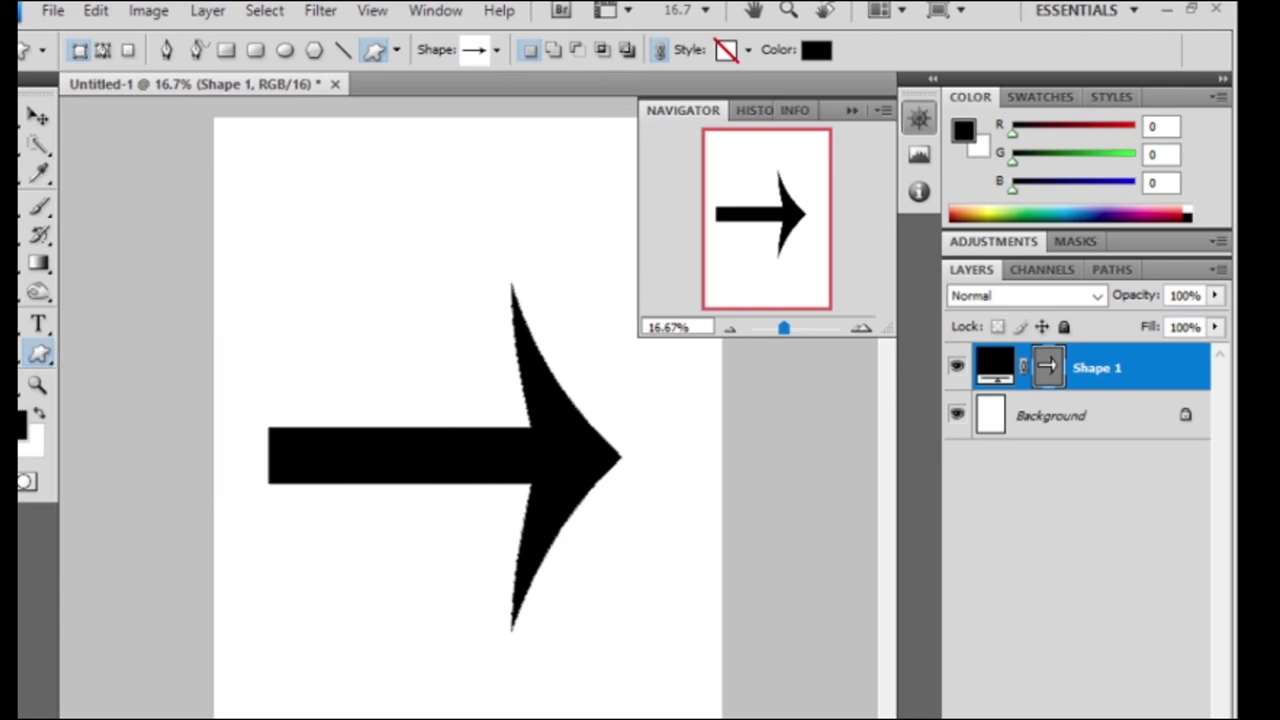
click(496, 50)
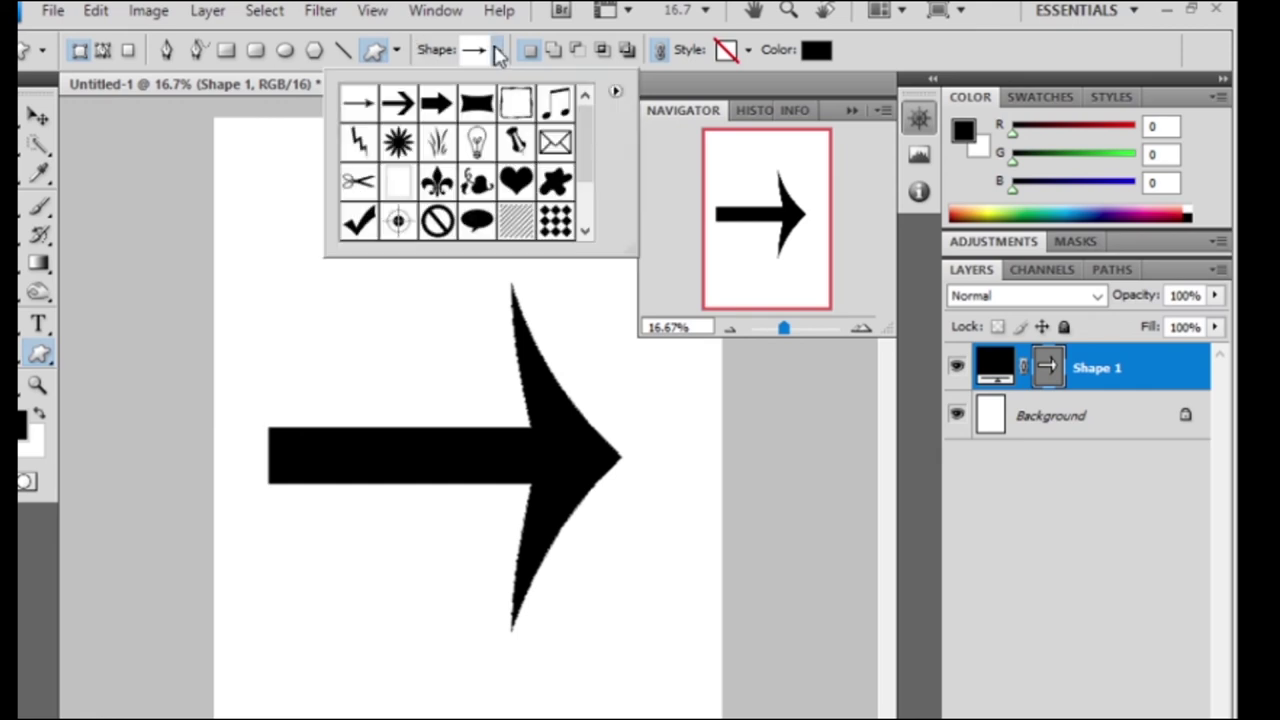
scroll(436, 218, down, 1)
scroll(436, 218, up, 1)
click(478, 146)
drag(246, 227, 461, 481)
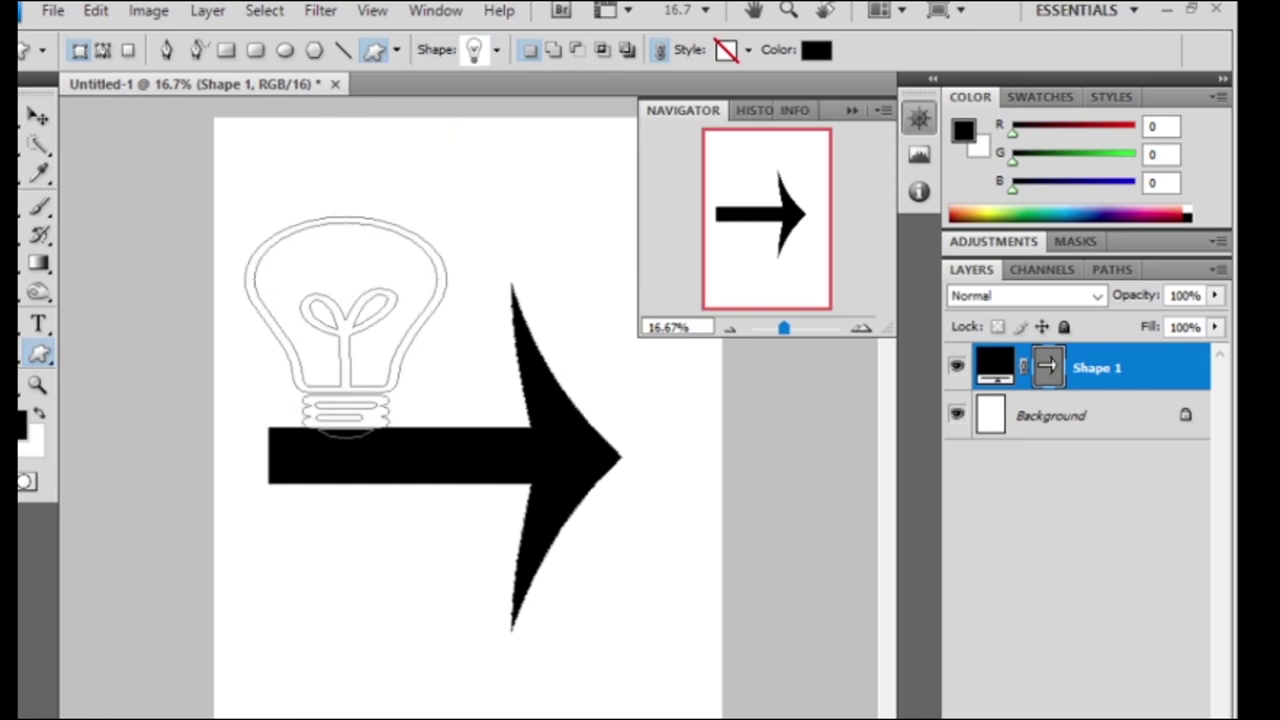
Move the bulb and arrow layers down the canvas, then delete both shapes.
click(38, 117)
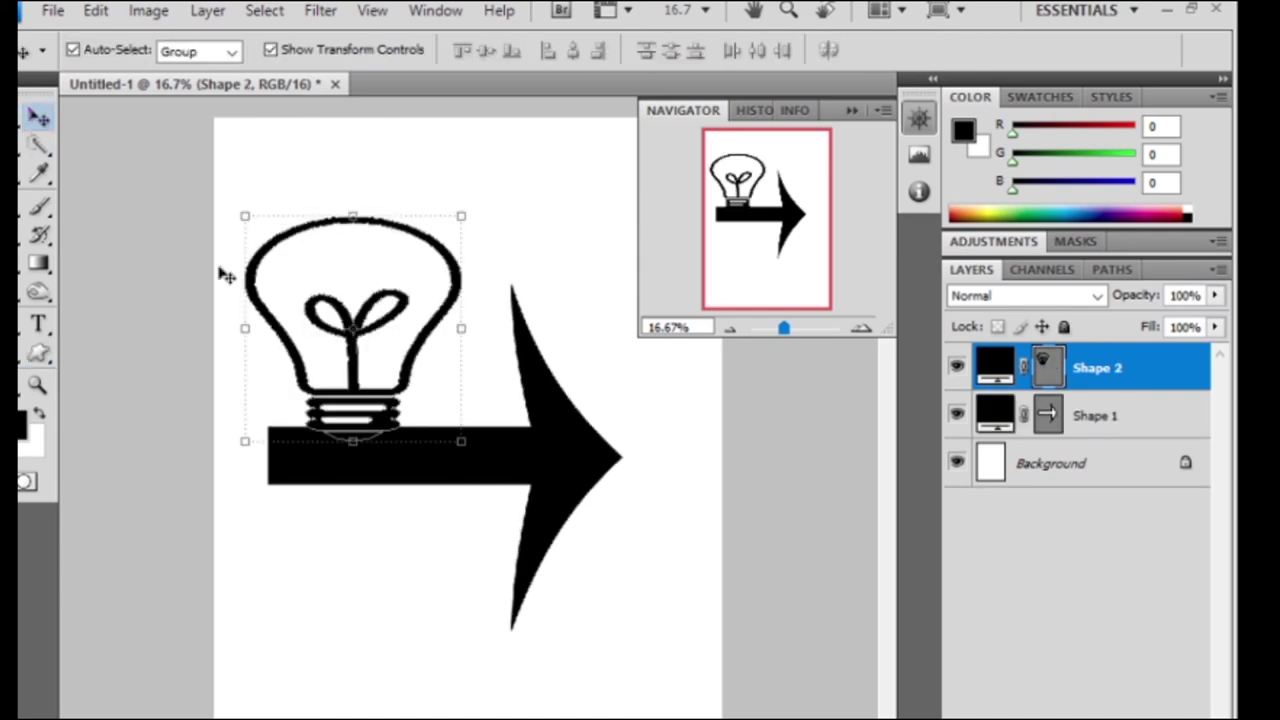
shift+click(388, 440)
drag(382, 308, 350, 471)
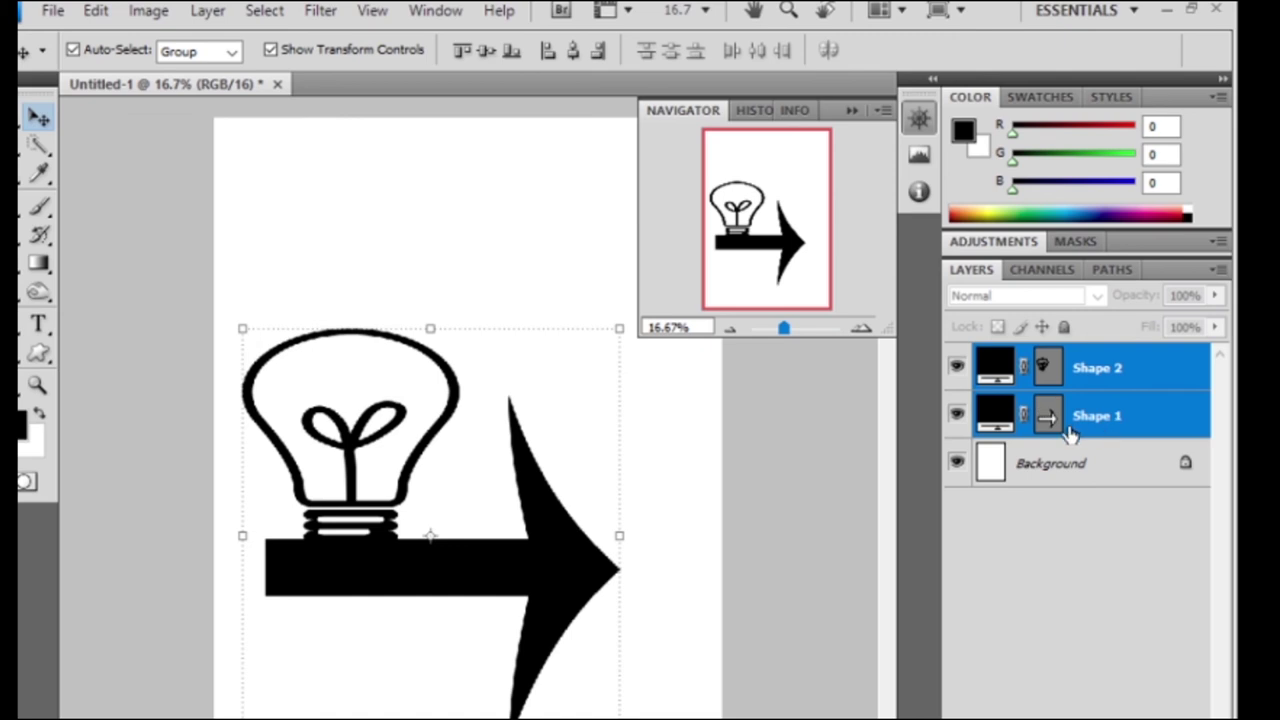
drag(320, 284, 608, 645)
key(Delete)
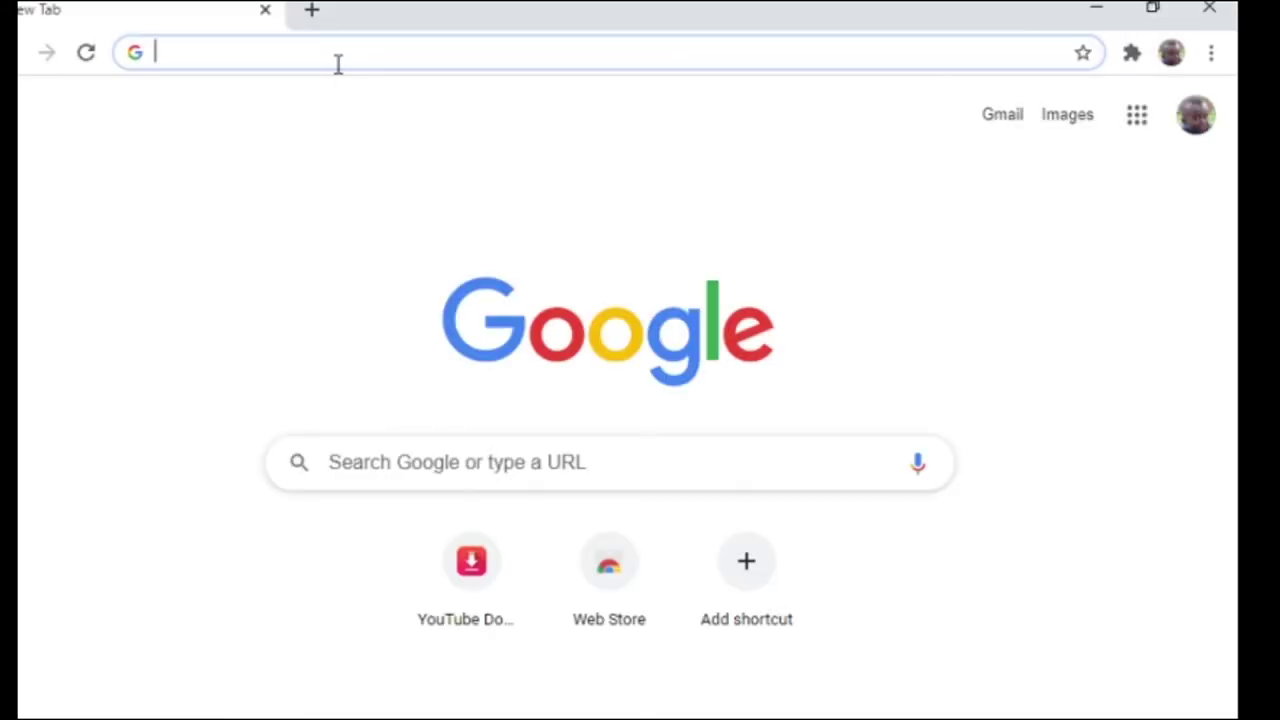
Search images for 'diftrent shapes' and browse the results.
text(dift)
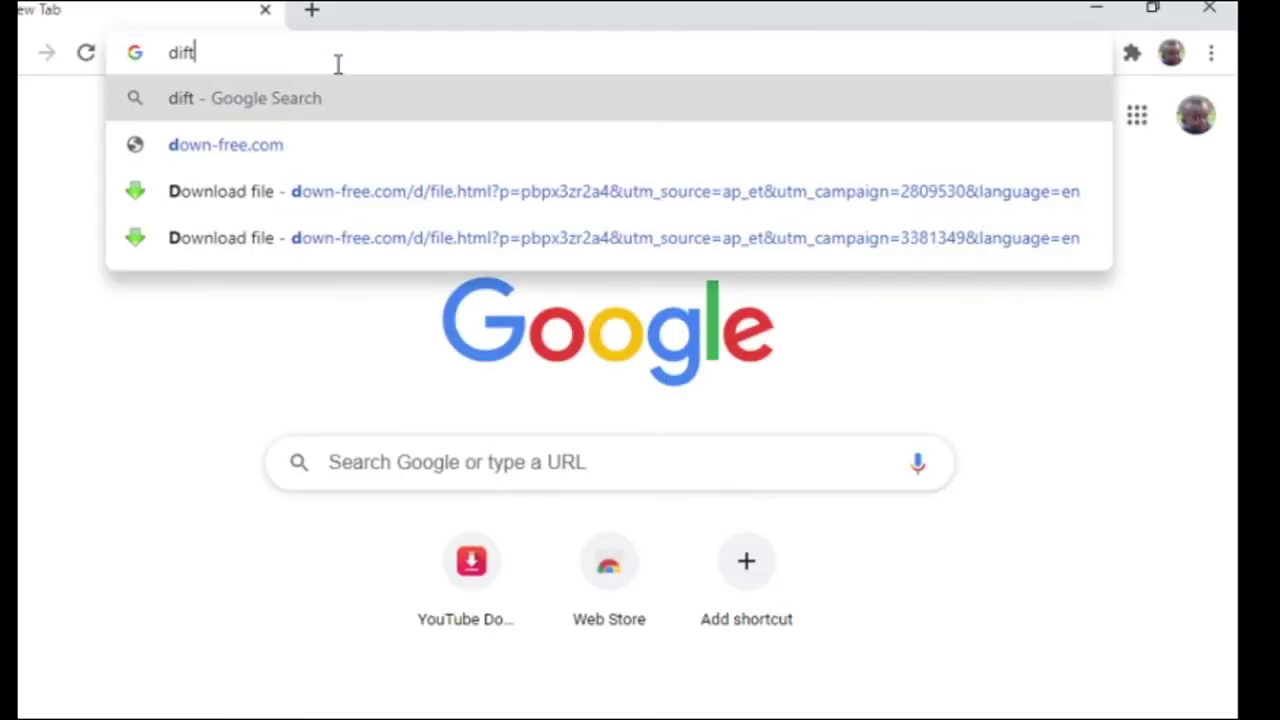
text(rent shapes)
key(Return)
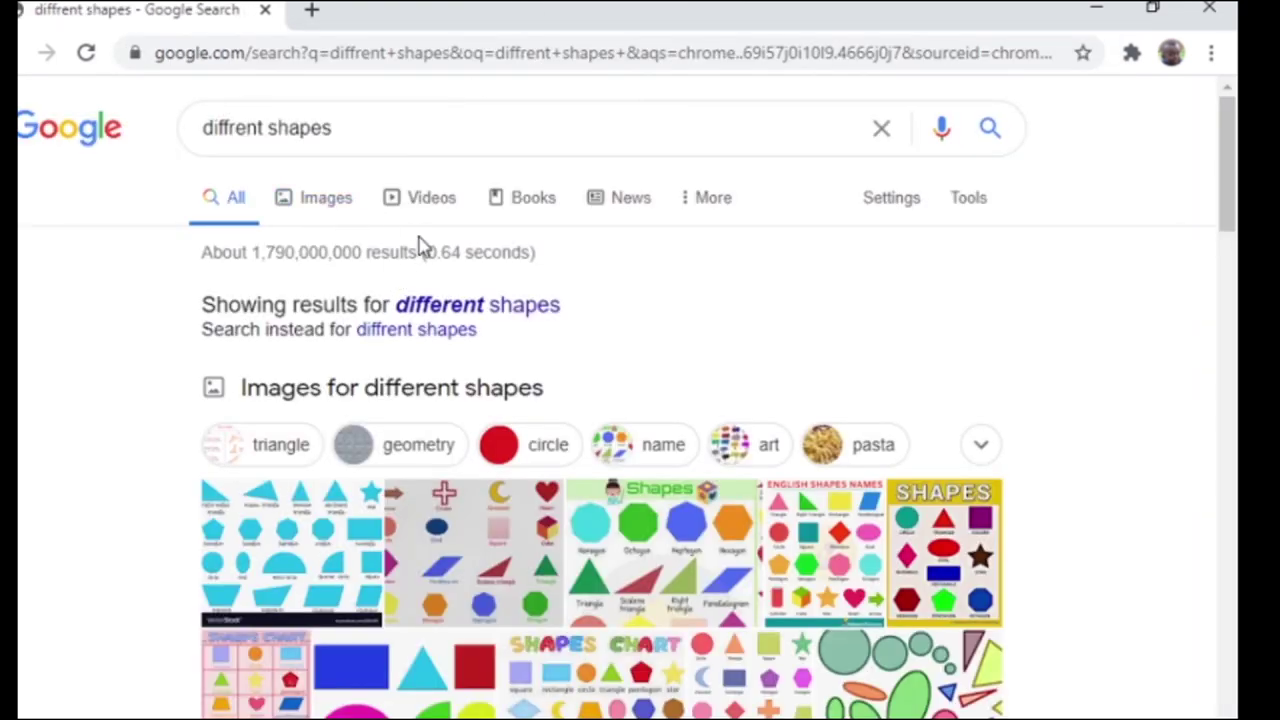
scroll(414, 357, down, 5)
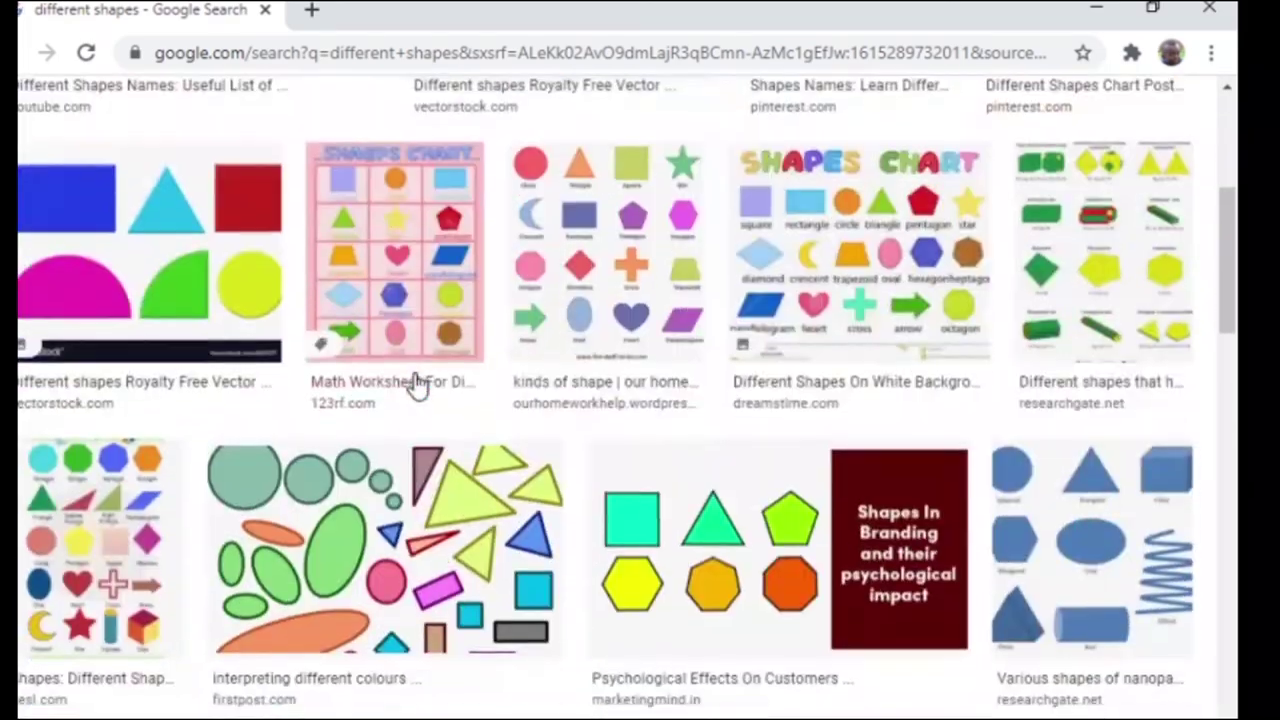
scroll(416, 436, down, 5)
scroll(416, 436, down, 5)
scroll(416, 436, down, 5)
scroll(416, 442, down, 5)
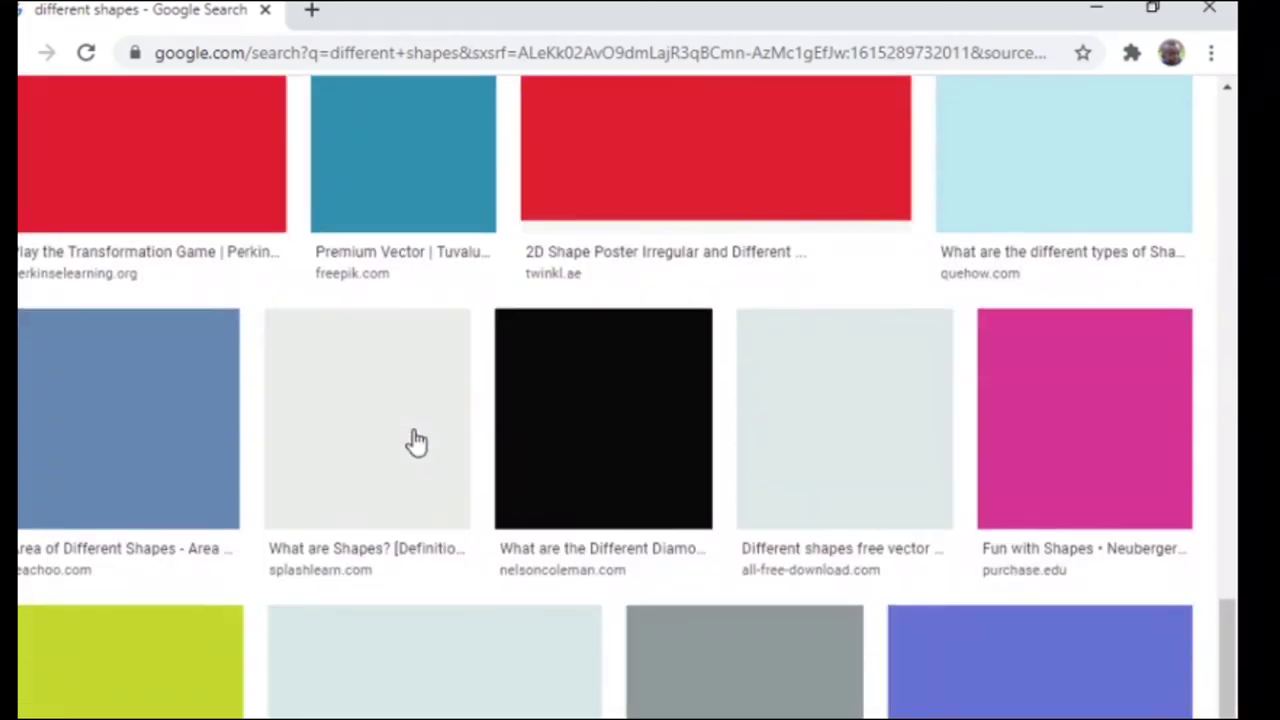
scroll(405, 436, up, 10)
scroll(340, 300, up, 5)
Change the search to 'elephant shape', then to cat shapes.
drag(374, 131, 200, 128)
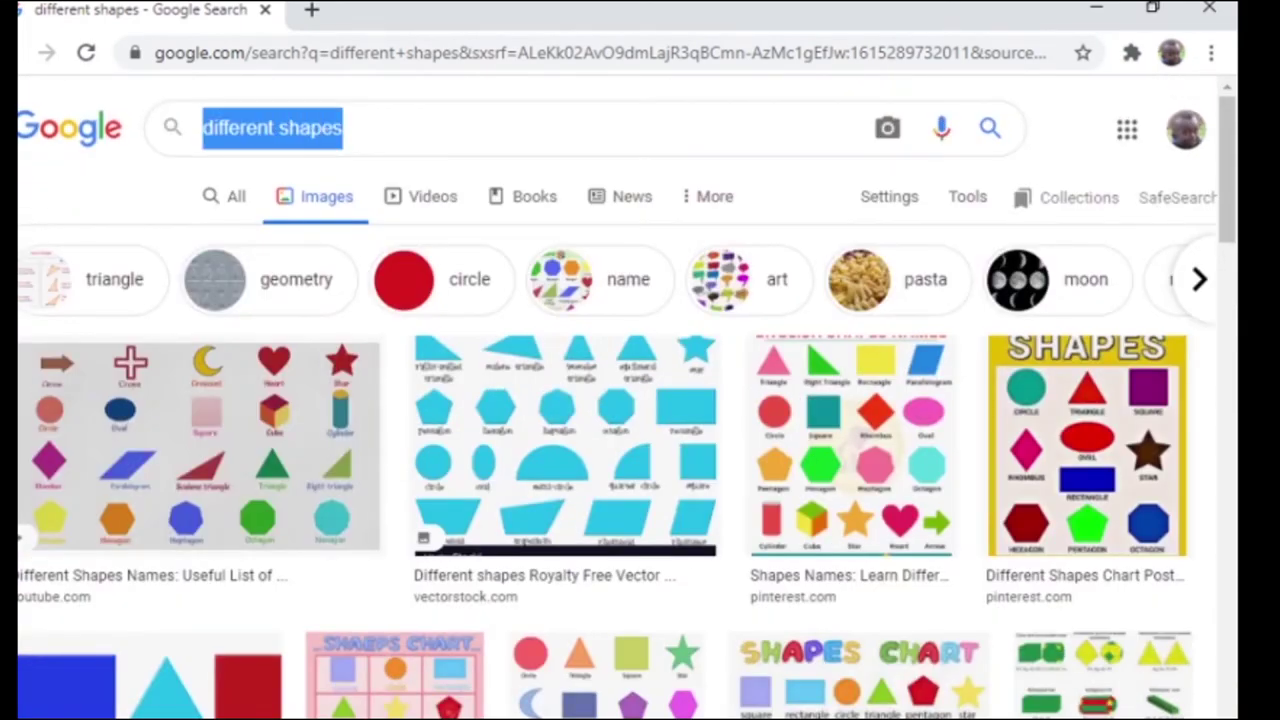
text(eleg)
key(BackSpace)
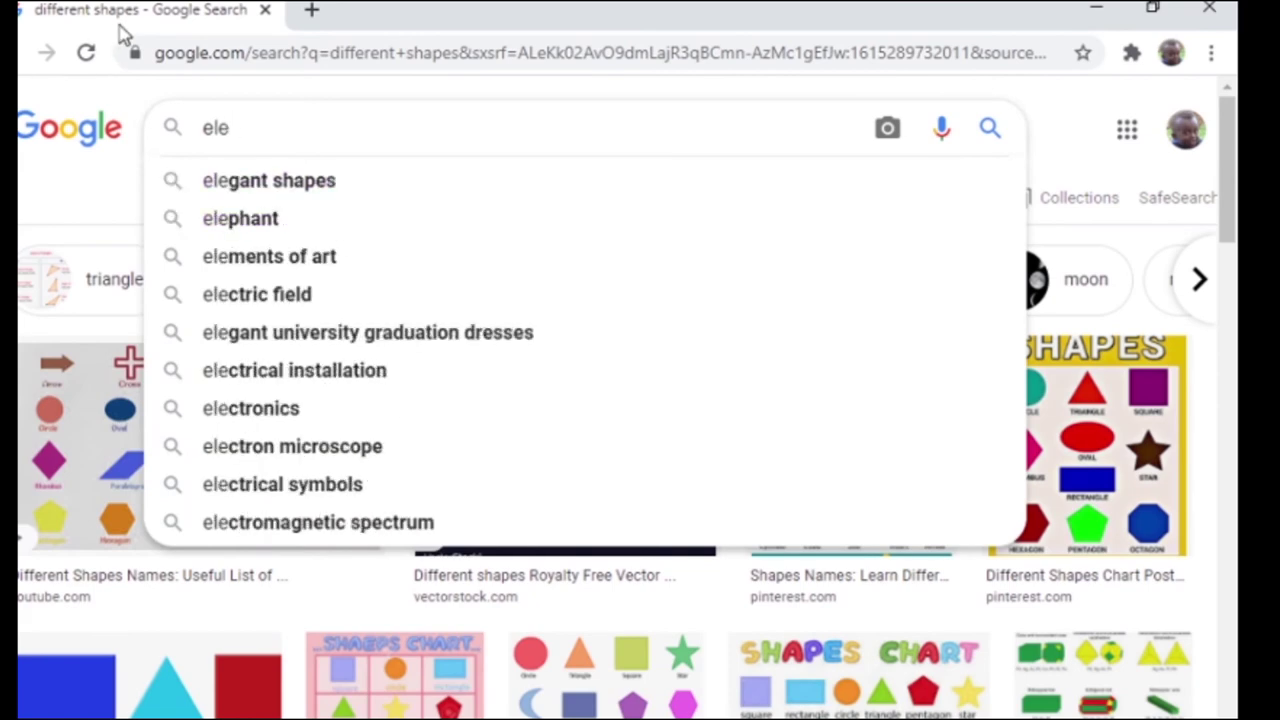
text(phant shape)
key(Return)
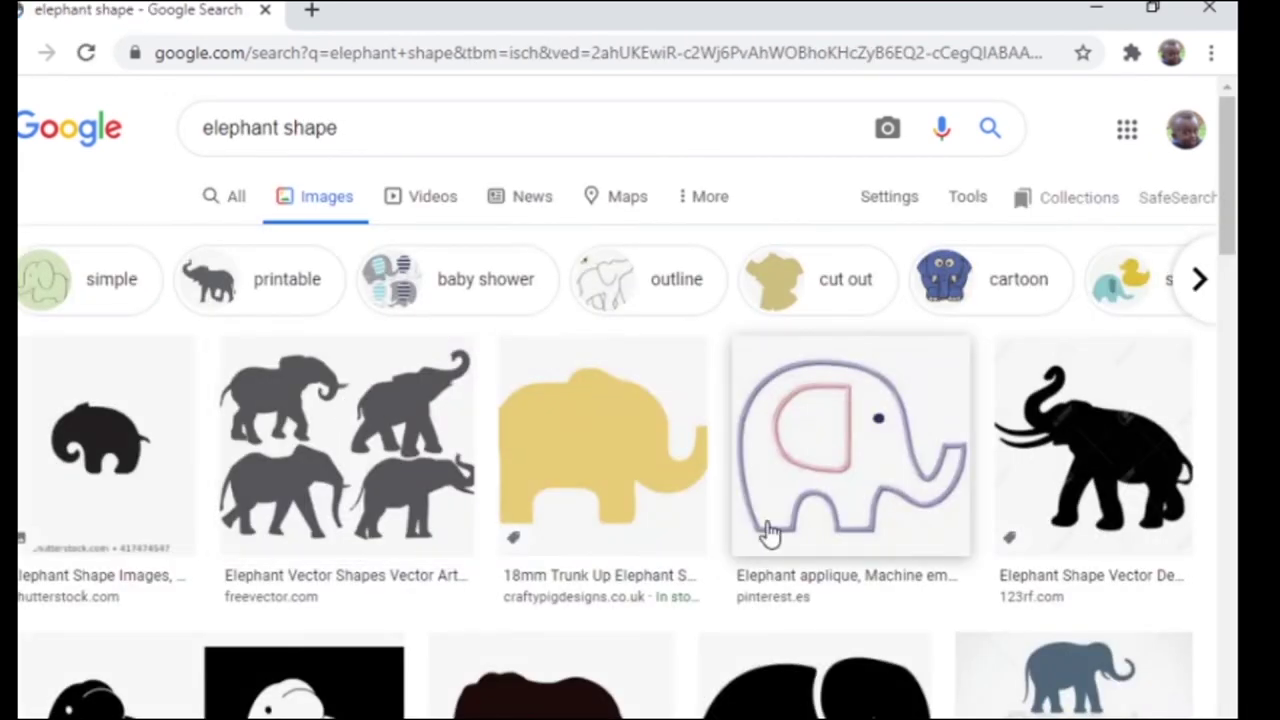
double_click(251, 126)
text(cxats)
key(Return)
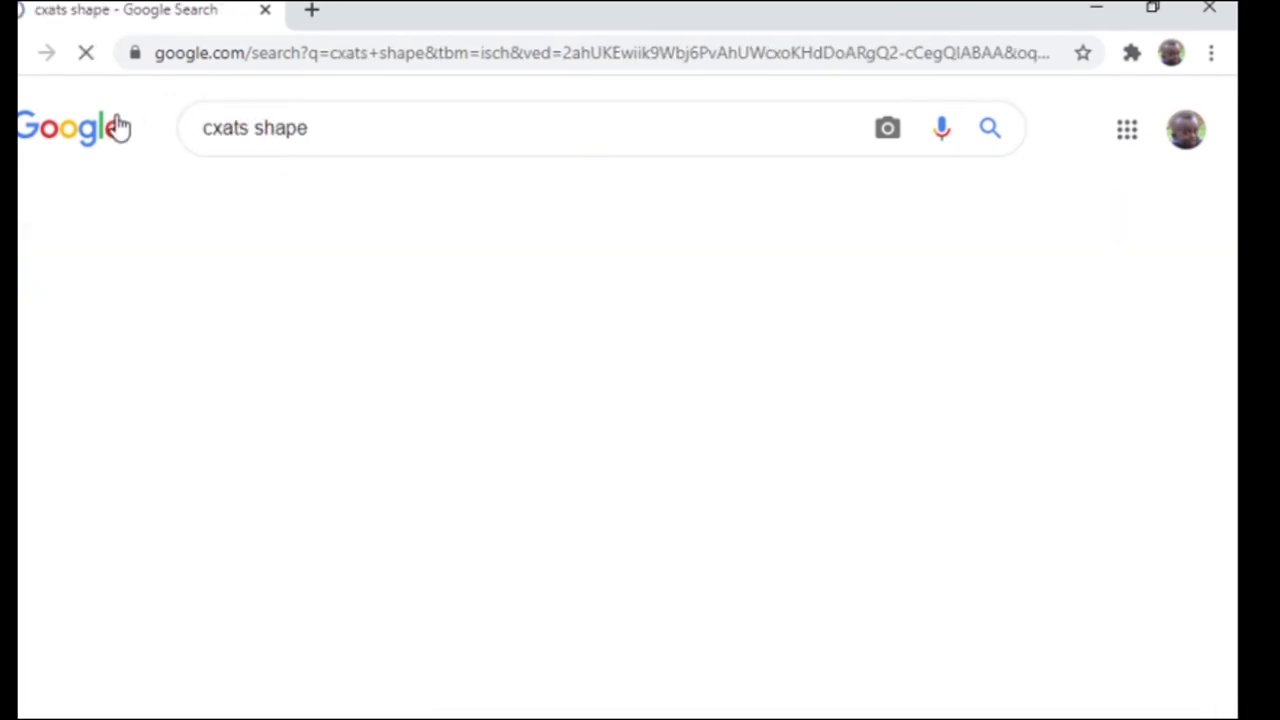
Save the outline cat image as catStanding (GIF) in the photo folder.
scroll(383, 543, down, 2)
scroll(390, 538, down, 2)
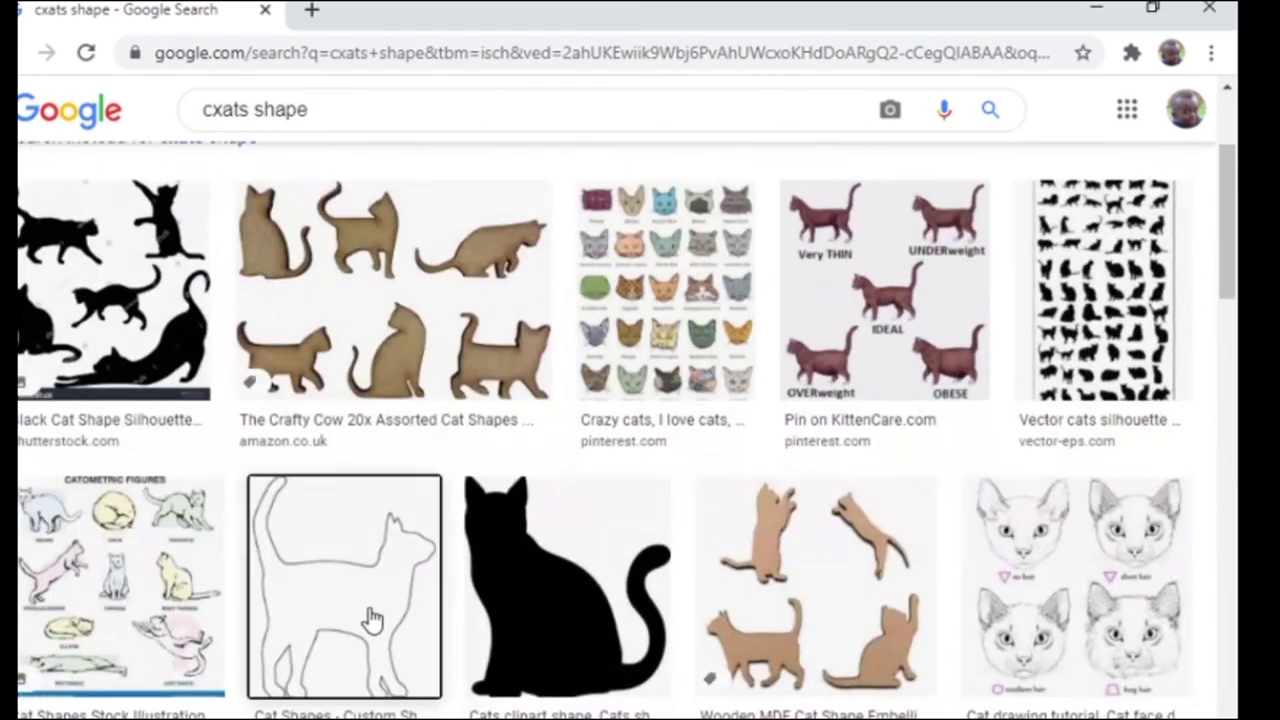
click(380, 605)
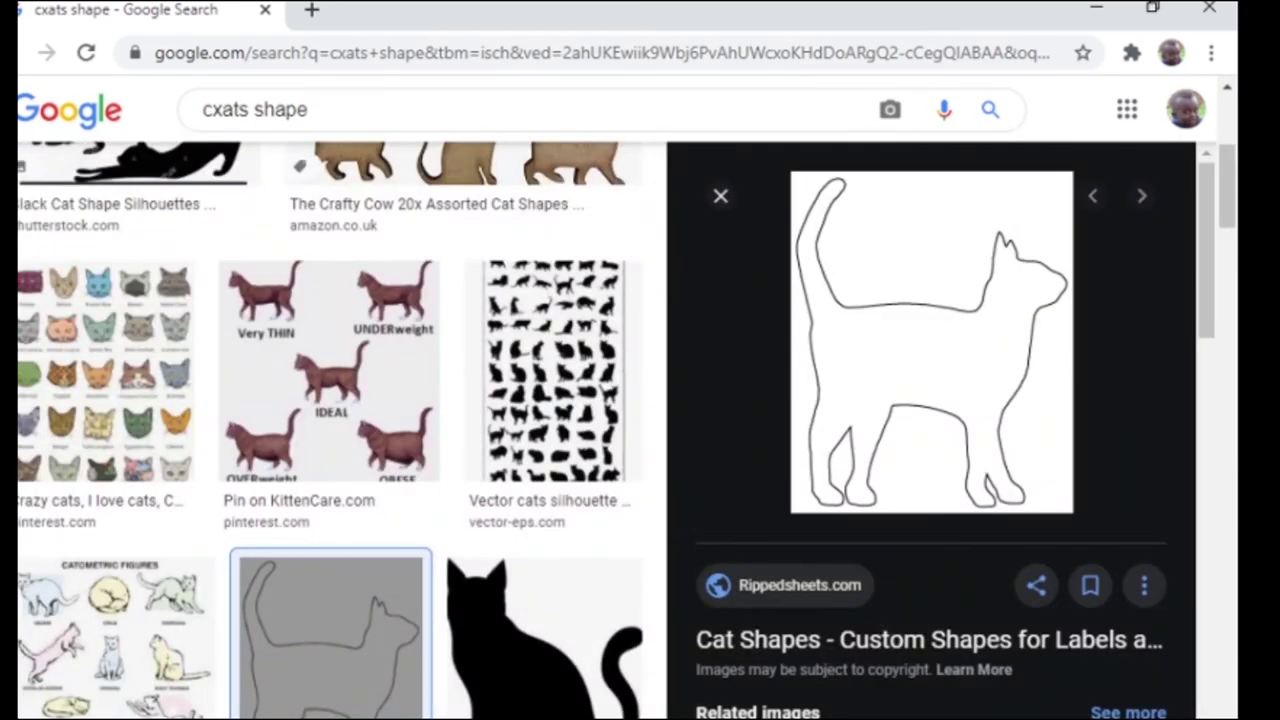
right_click(866, 384)
click(960, 640)
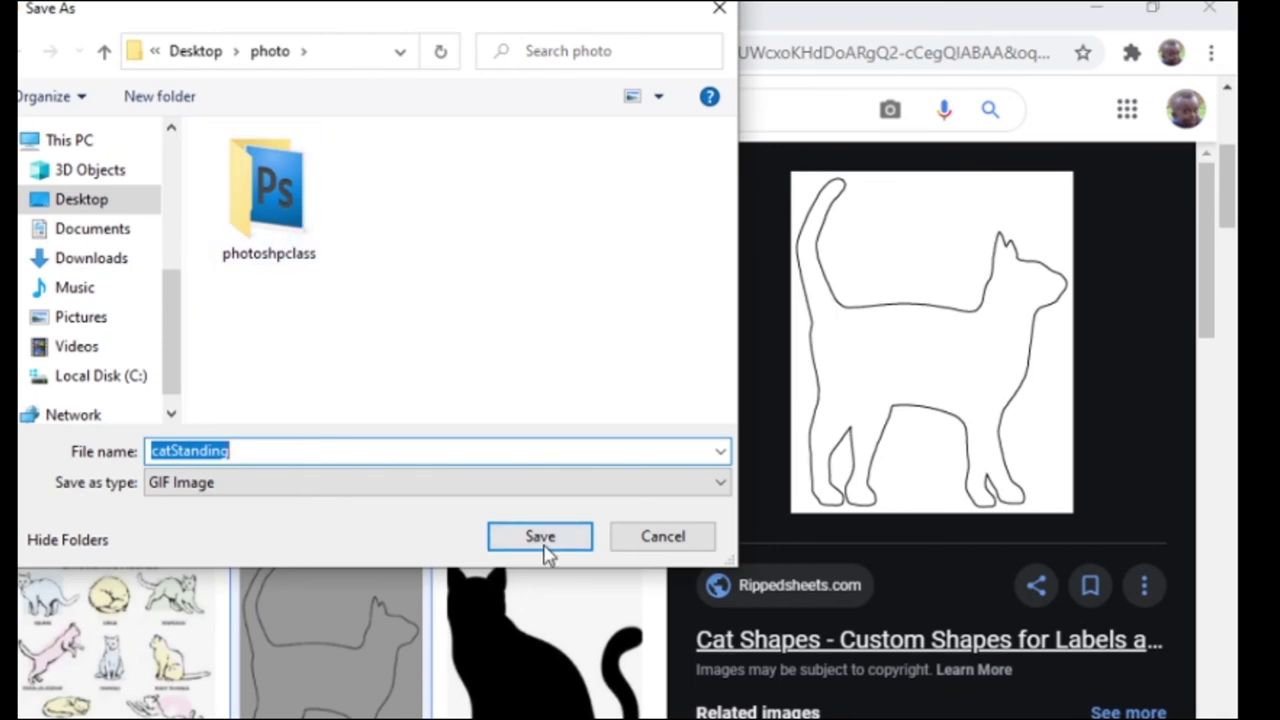
click(545, 548)
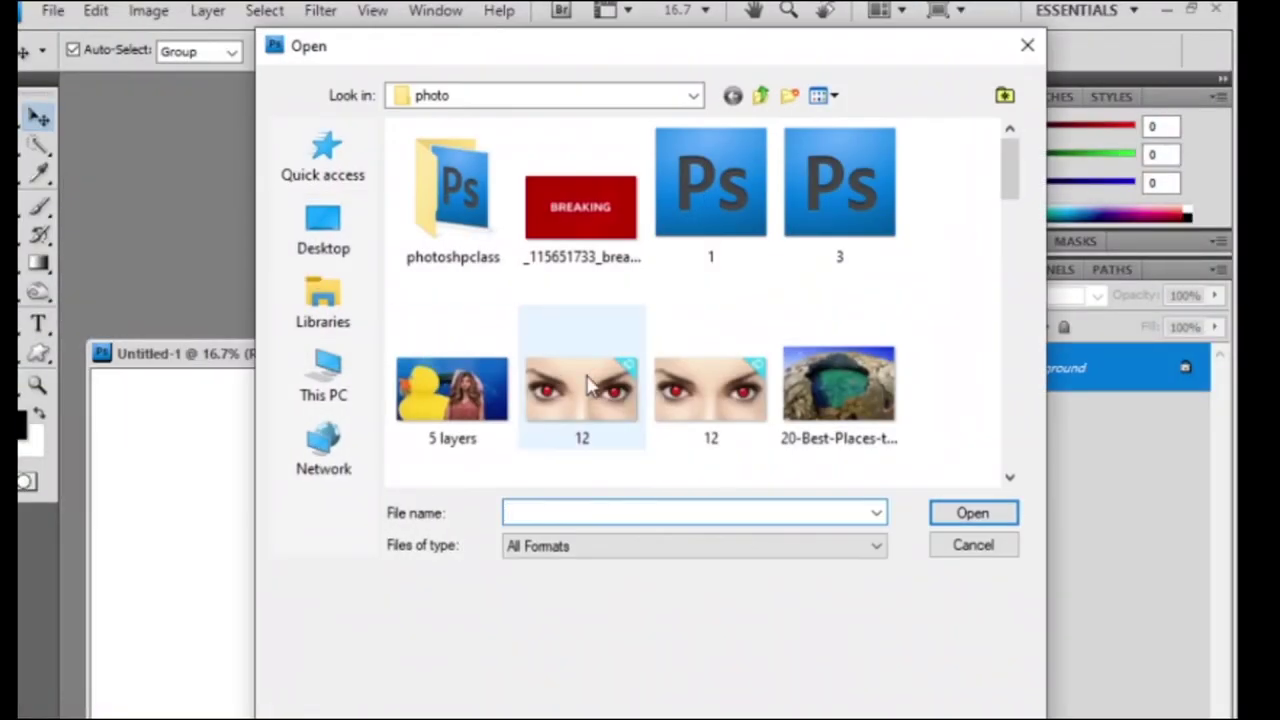
Open catStanding and float its window beside the blank document.
scroll(749, 406, down, 10)
scroll(766, 371, up, 5)
scroll(640, 340, up, 3)
double_click(586, 230)
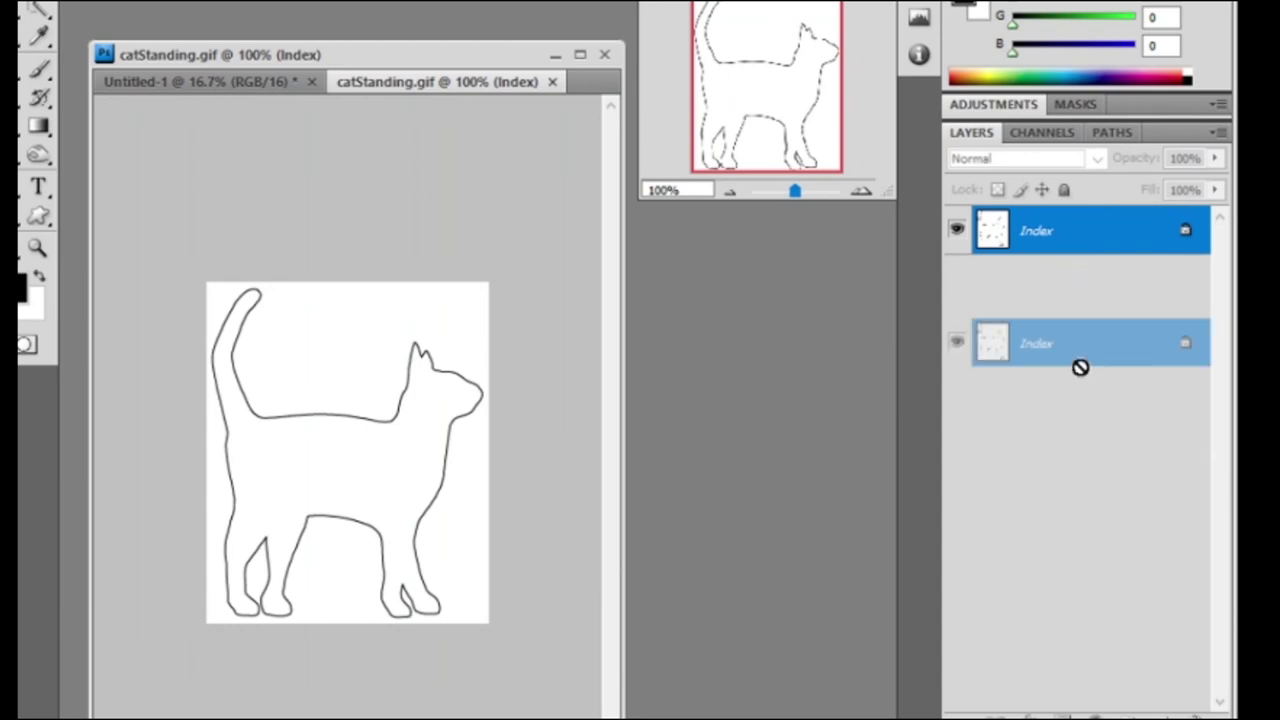
drag(1040, 230, 449, 466)
drag(437, 82, 660, 562)
mouse_move(642, 444)
mouse_down()
mouse_move(651, 491)
mouse_move(671, 494)
mouse_up()
Switch to the Pencil Tool with a 9 px hard brush.
right_click(40, 68)
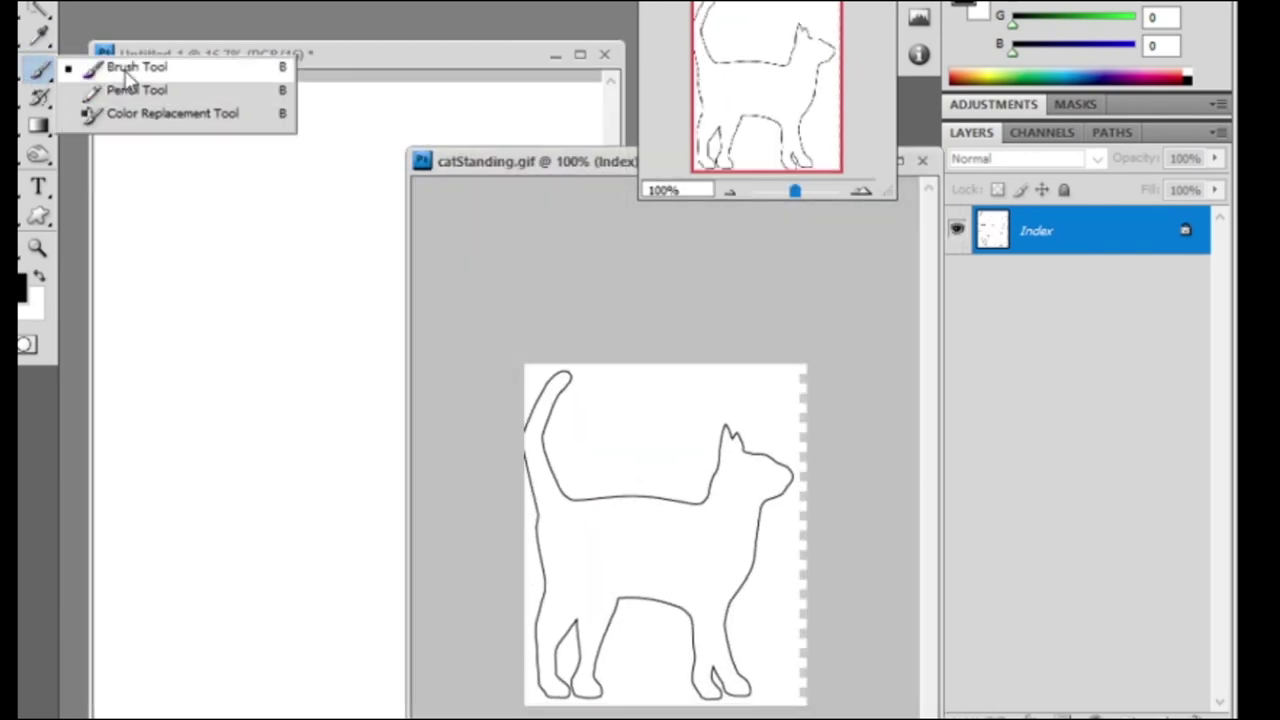
click(120, 66)
right_click(650, 395)
right_click(40, 68)
click(115, 90)
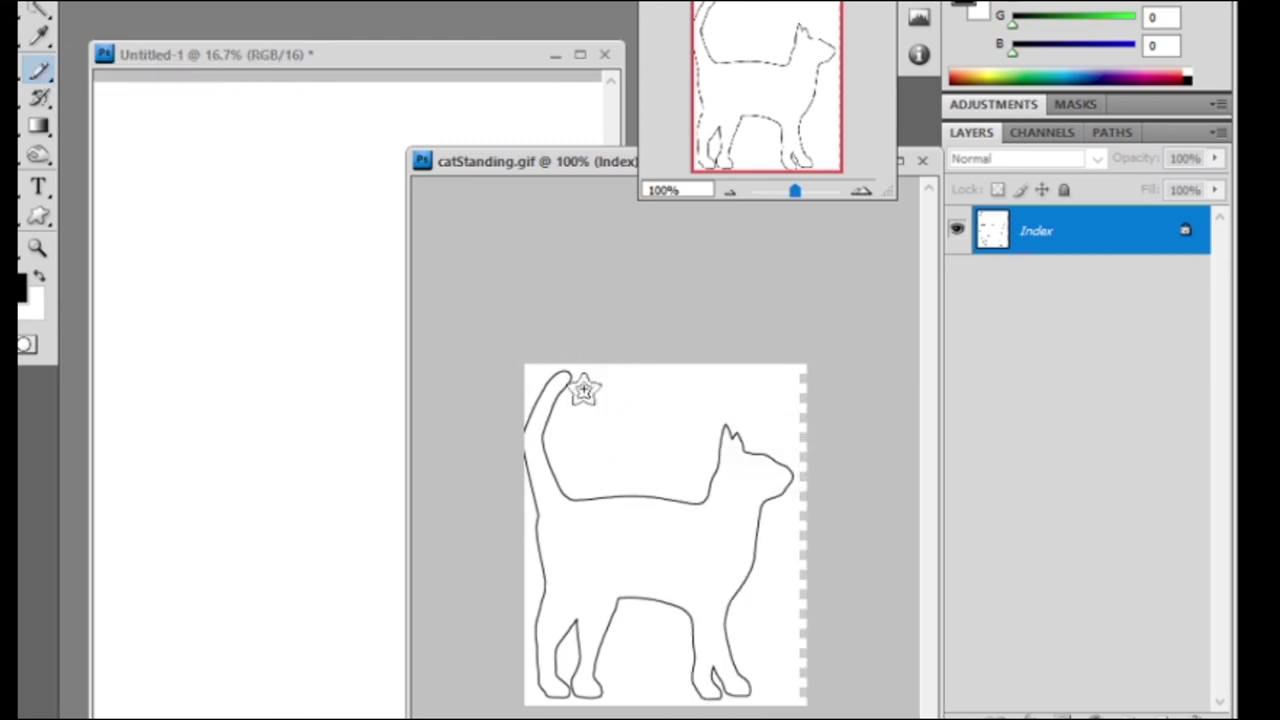
right_click(645, 385)
click(809, 578)
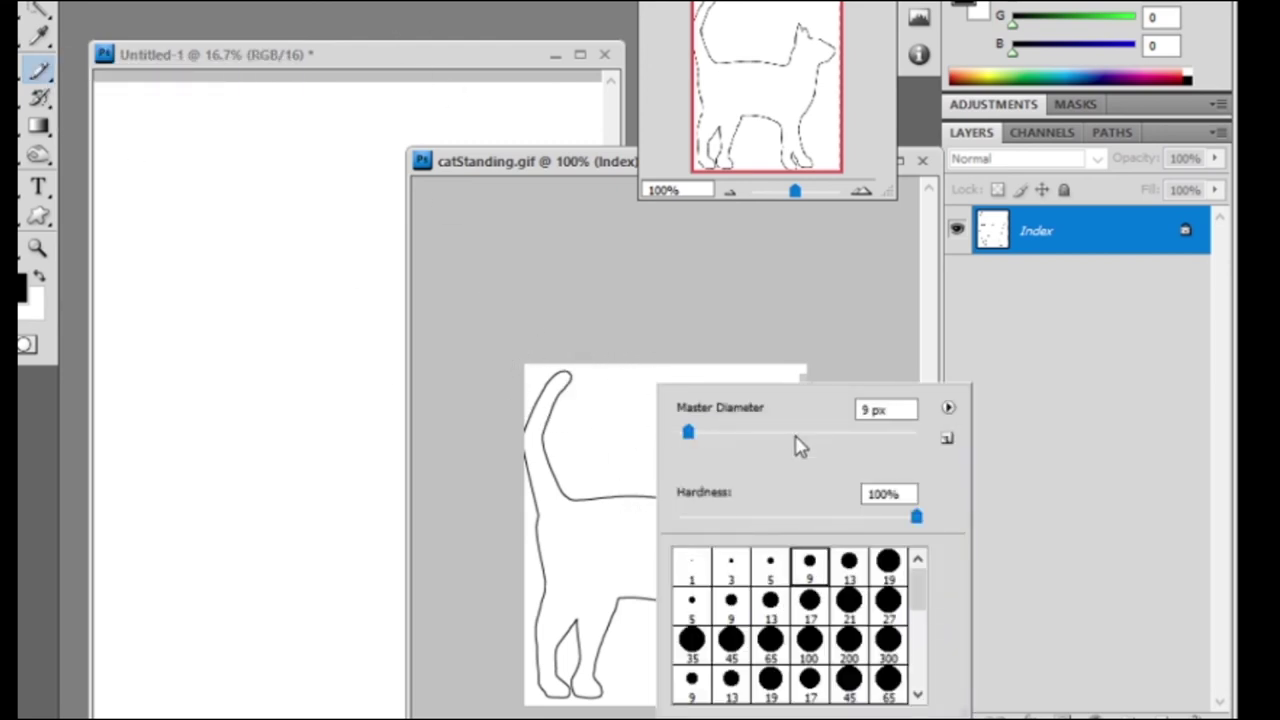
Trace the cat's tail, back, chest, front leg, belly and back leg in black.
click(570, 376)
mouse_move(573, 376)
mouse_down()
mouse_move(713, 440)
mouse_move(760, 535)
mouse_up()
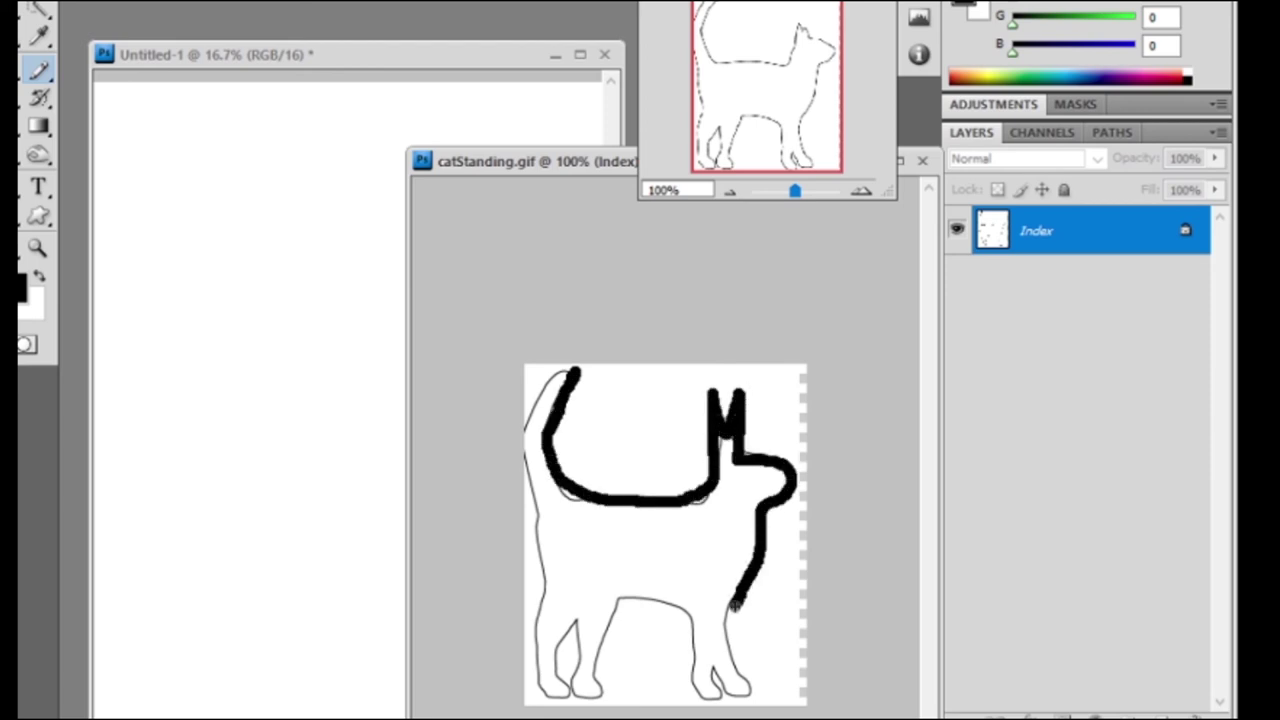
mouse_move(760, 535)
mouse_down()
mouse_move(750, 690)
mouse_move(706, 634)
mouse_up()
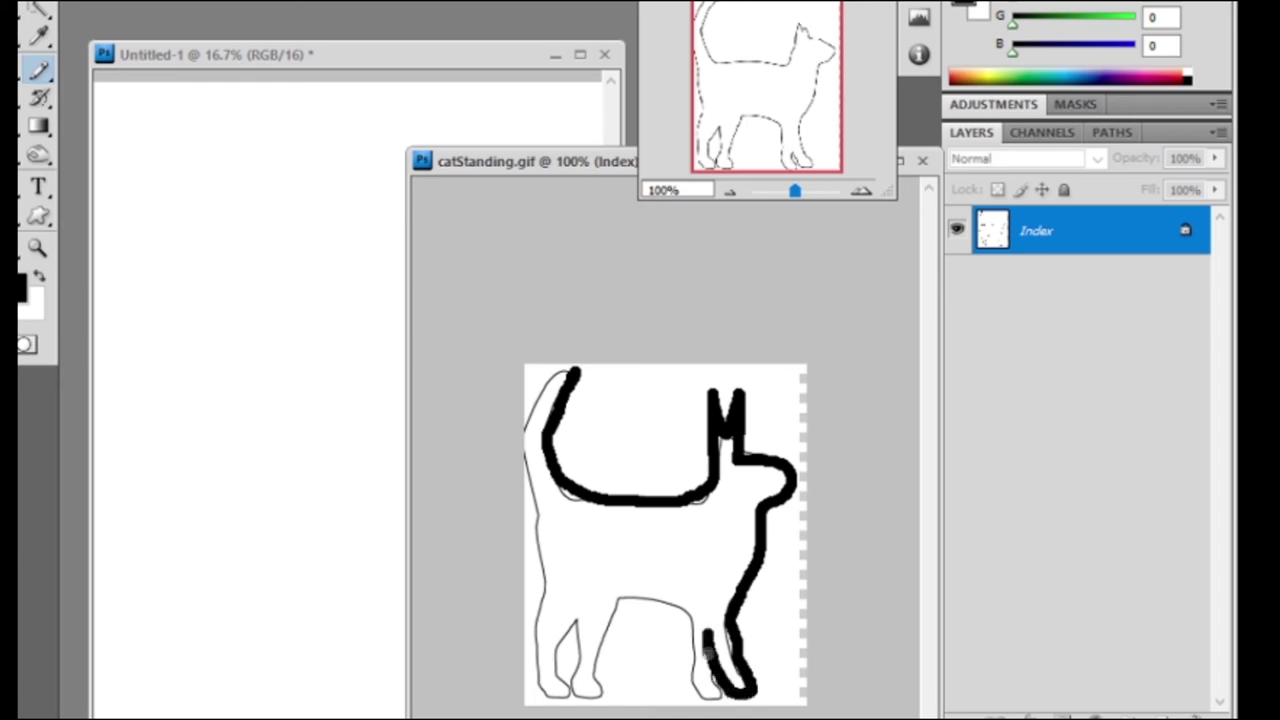
mouse_move(719, 690)
mouse_down()
mouse_move(692, 688)
mouse_move(625, 606)
mouse_move(598, 688)
mouse_move(565, 620)
mouse_move(555, 695)
mouse_move(537, 630)
mouse_move(528, 400)
mouse_move(578, 372)
mouse_up()
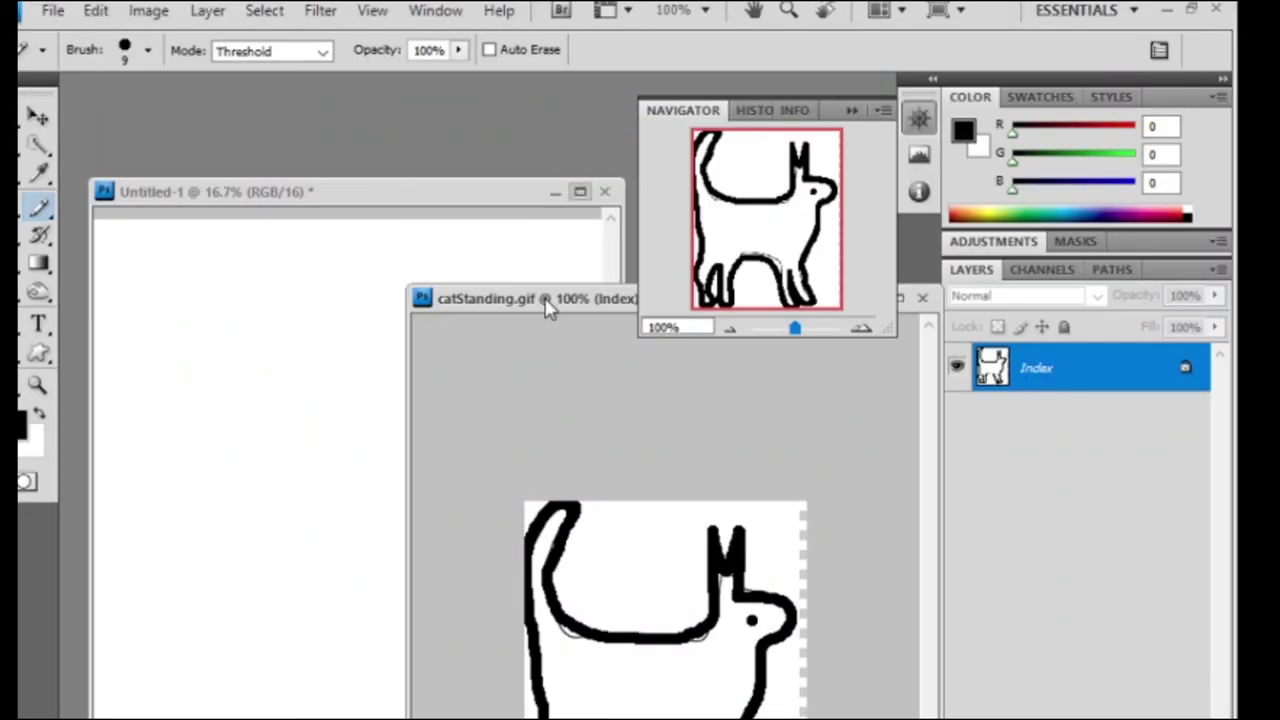
drag(548, 298, 188, 372)
Close the cat drawing and untitled document unsaved, and select the Vertical Type Tool.
click(560, 372)
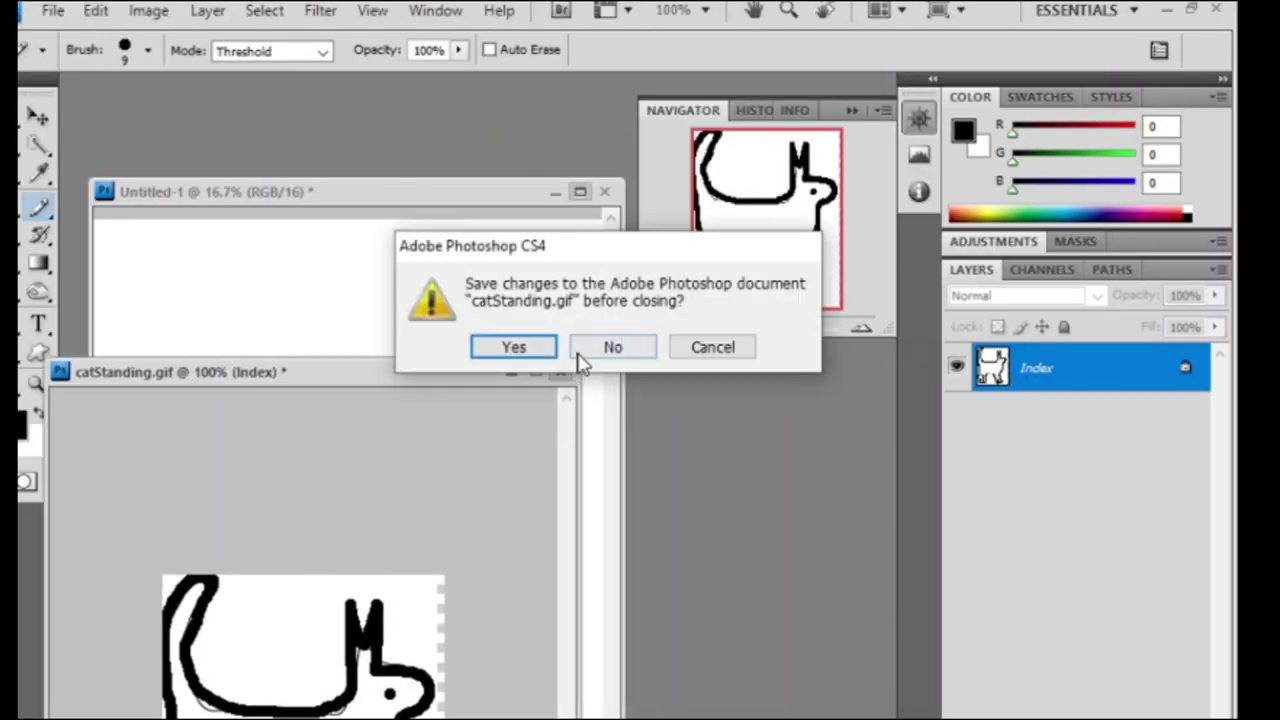
click(582, 352)
click(604, 191)
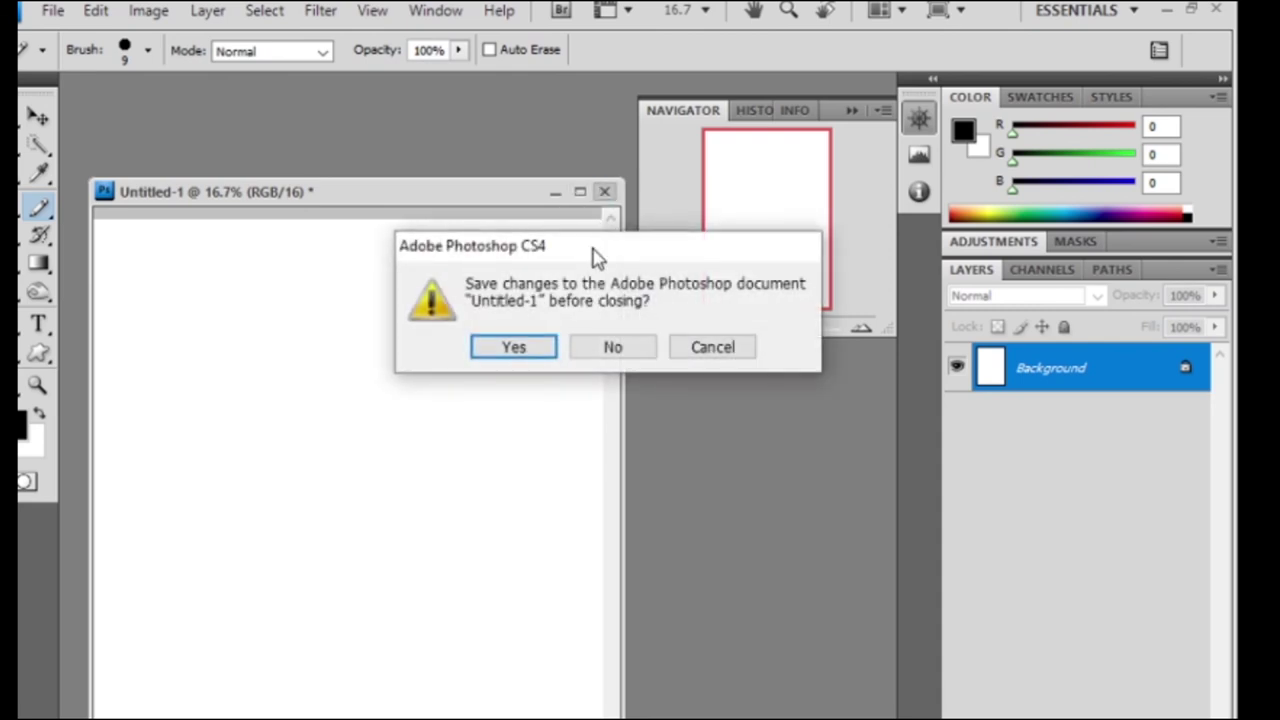
click(600, 348)
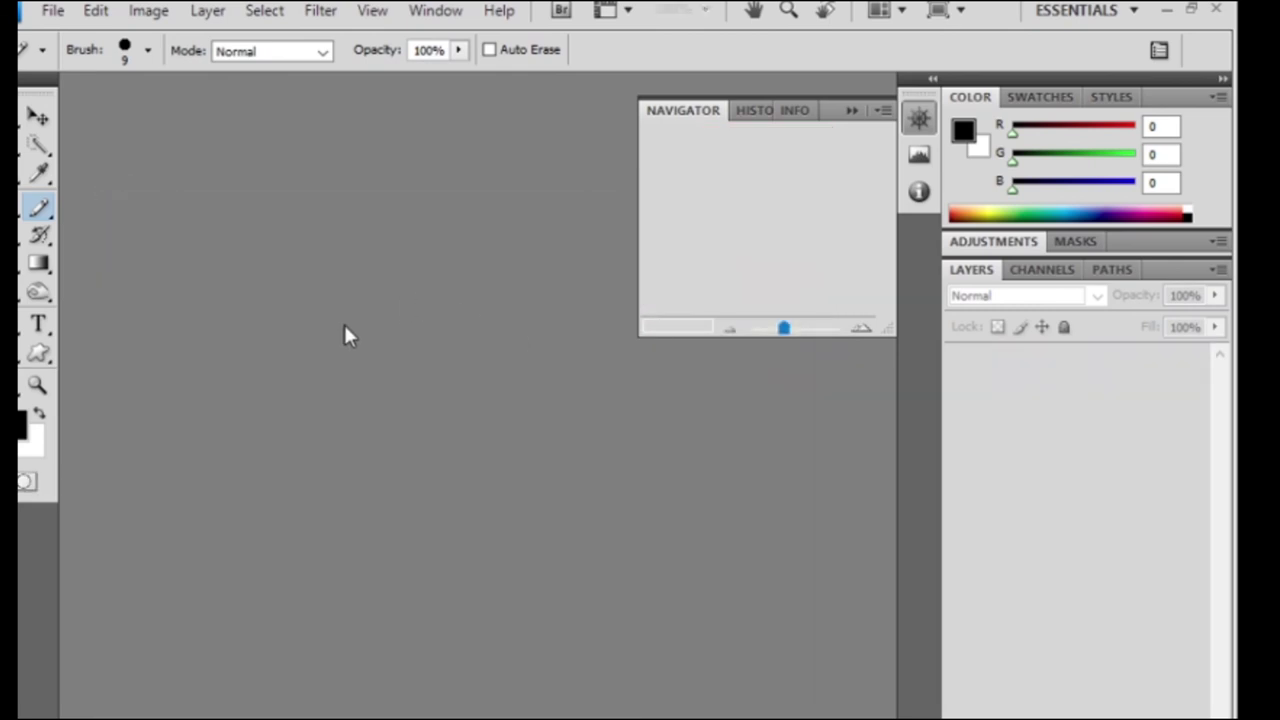
click(42, 322)
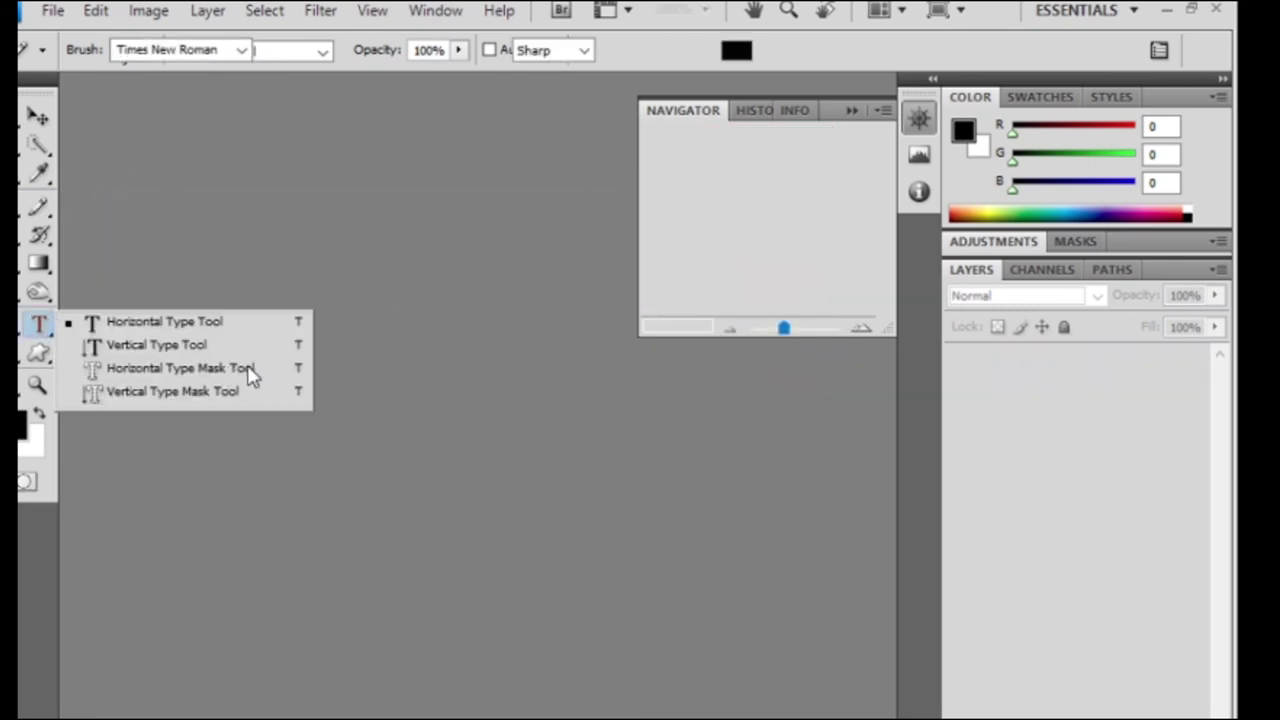
click(155, 346)
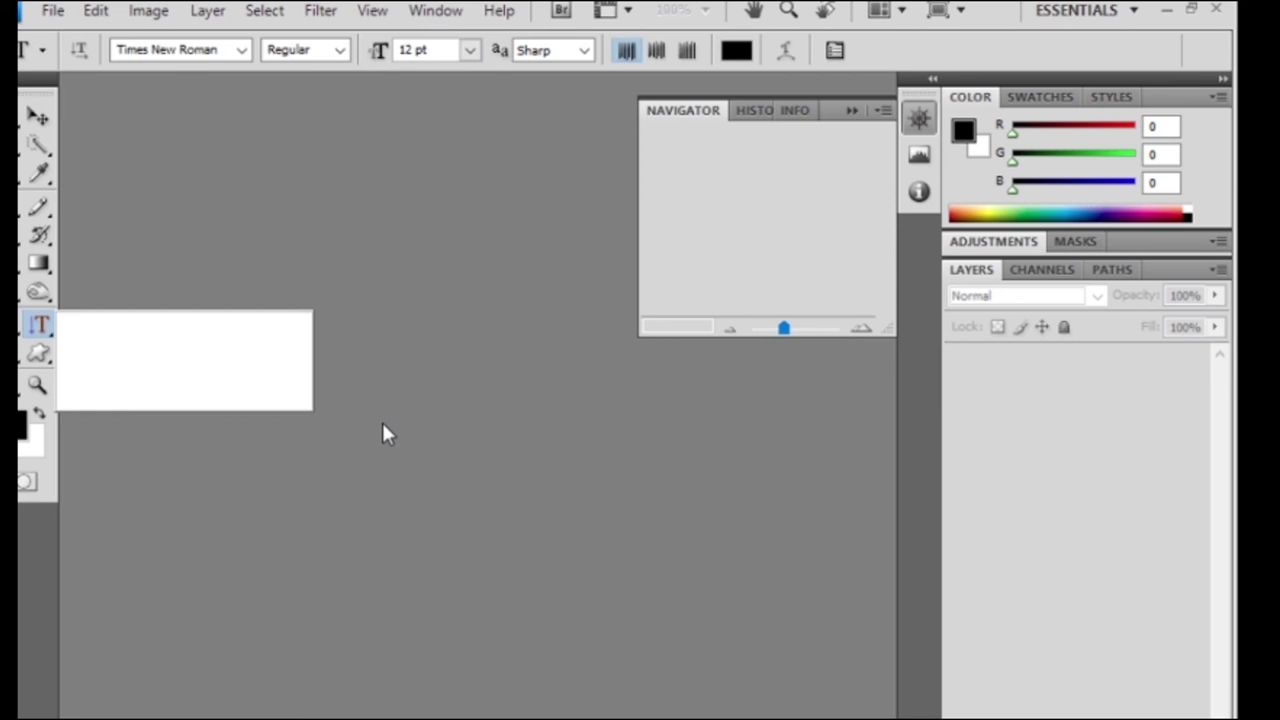
Open the yellow rubber duck PNG image.
key(ctrl+o)
scroll(620, 360, down, 5)
scroll(636, 390, down, 5)
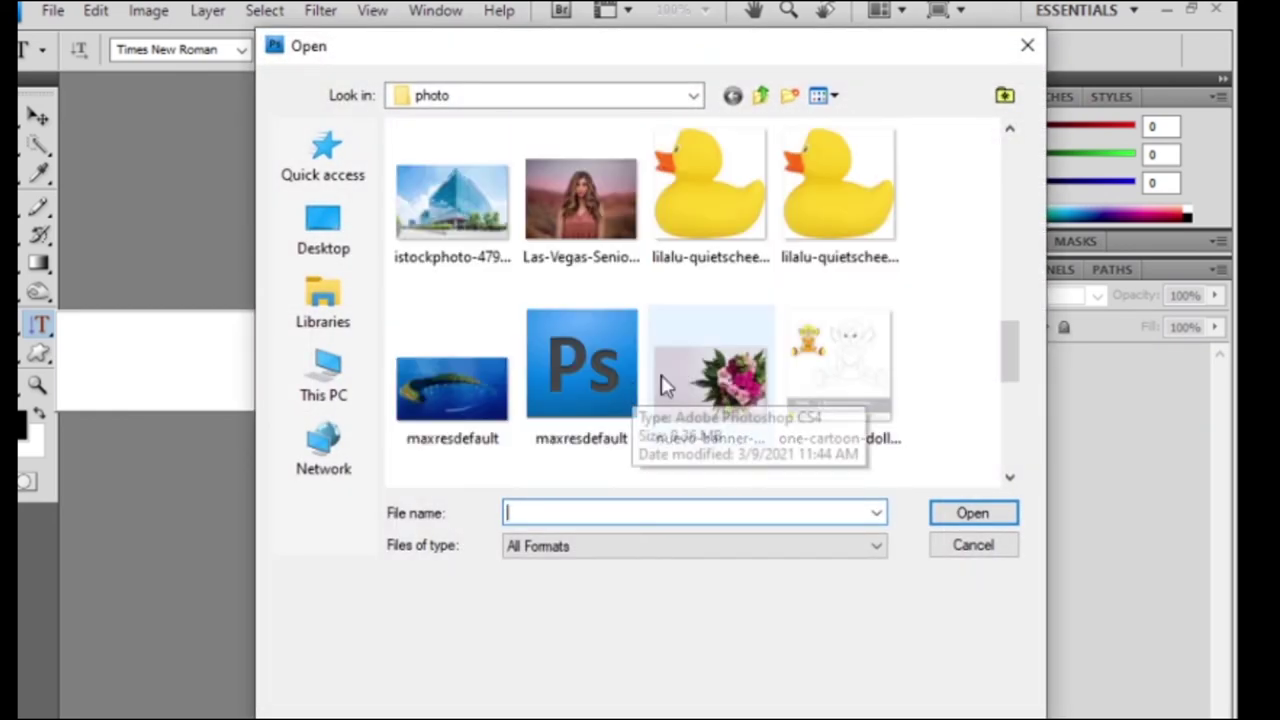
click(837, 220)
click(965, 514)
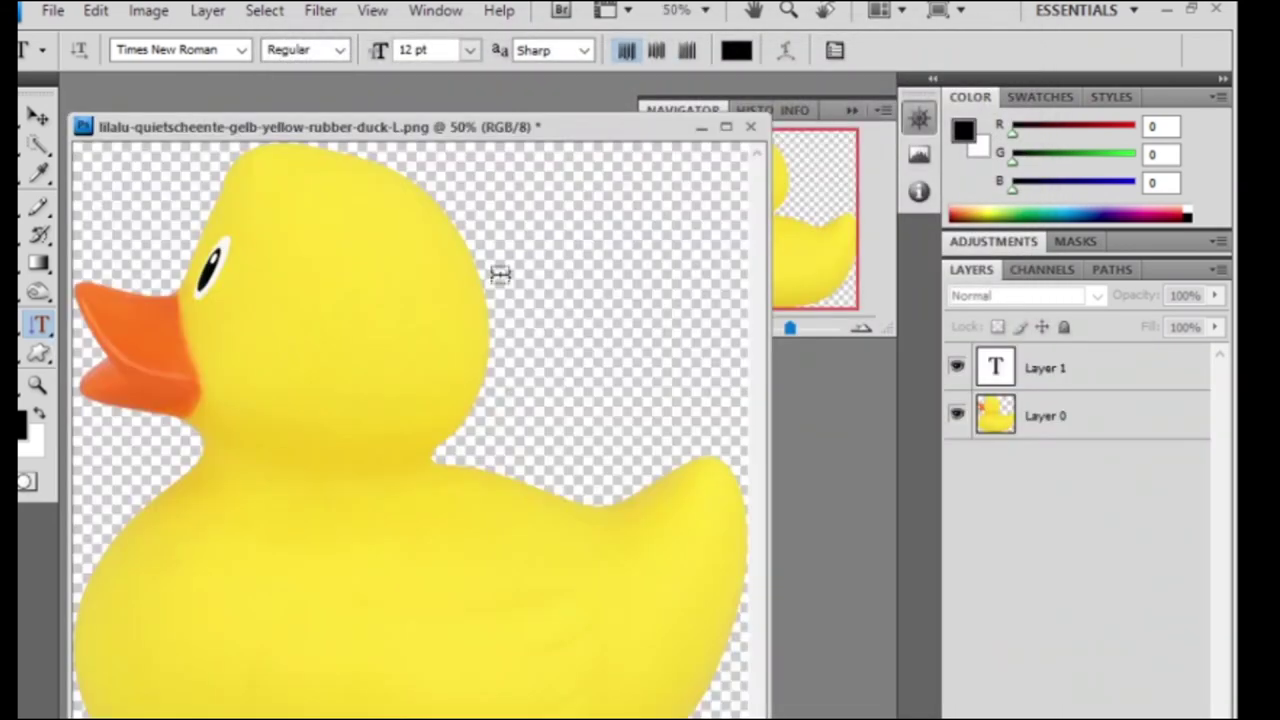
Type 'abcdefghijklmnopqrstuvwxyz' at 72 pt with the Horizontal Type Tool across the duck's lower body.
click(290, 248)
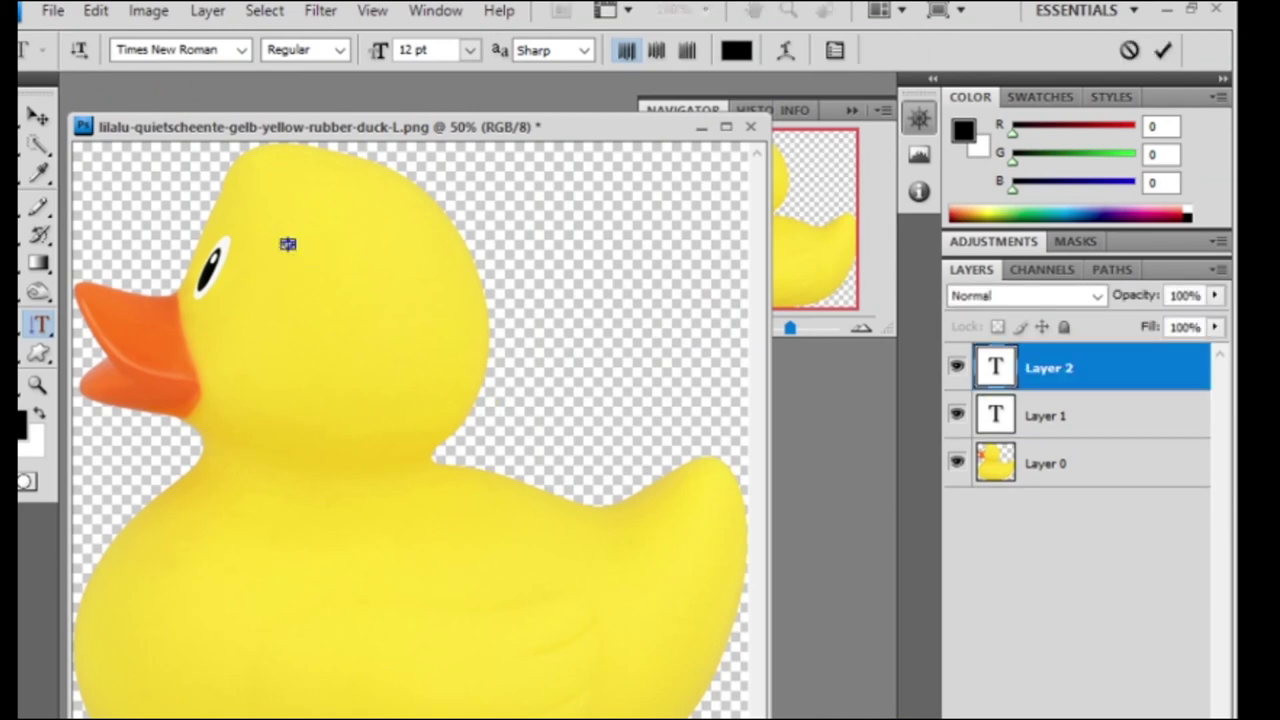
key(Escape)
drag(40, 325, 130, 334)
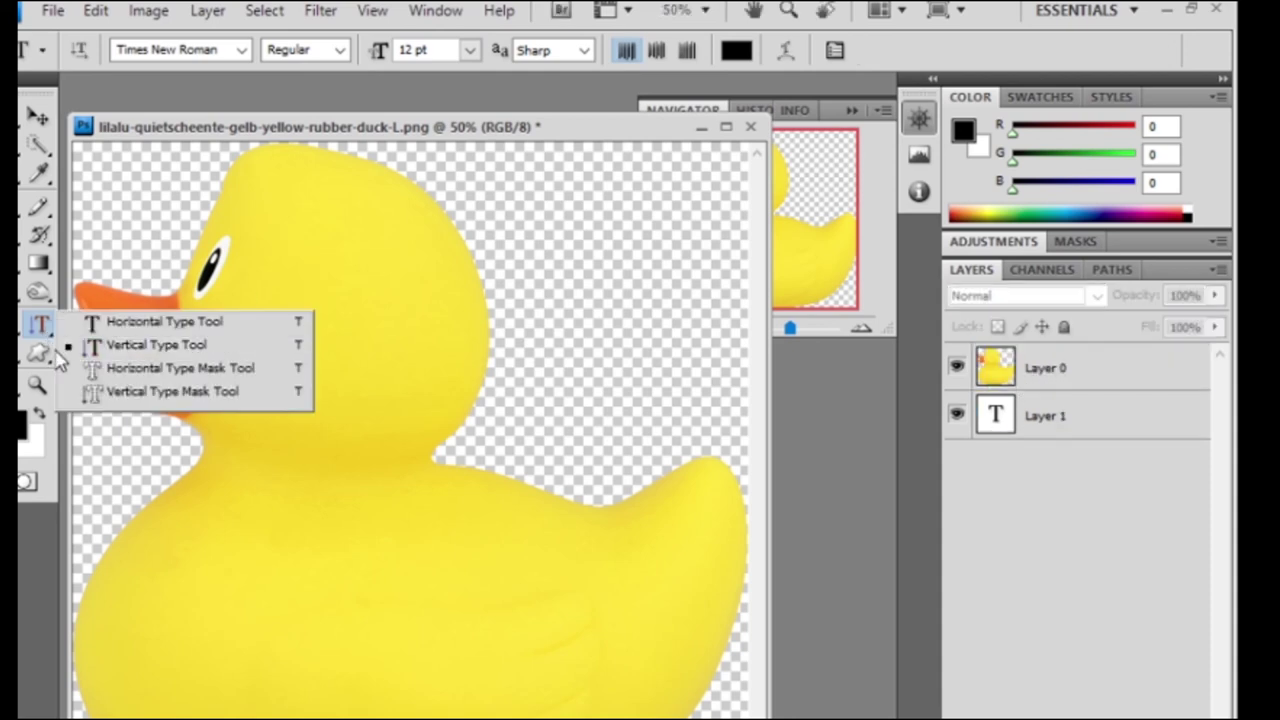
click(162, 648)
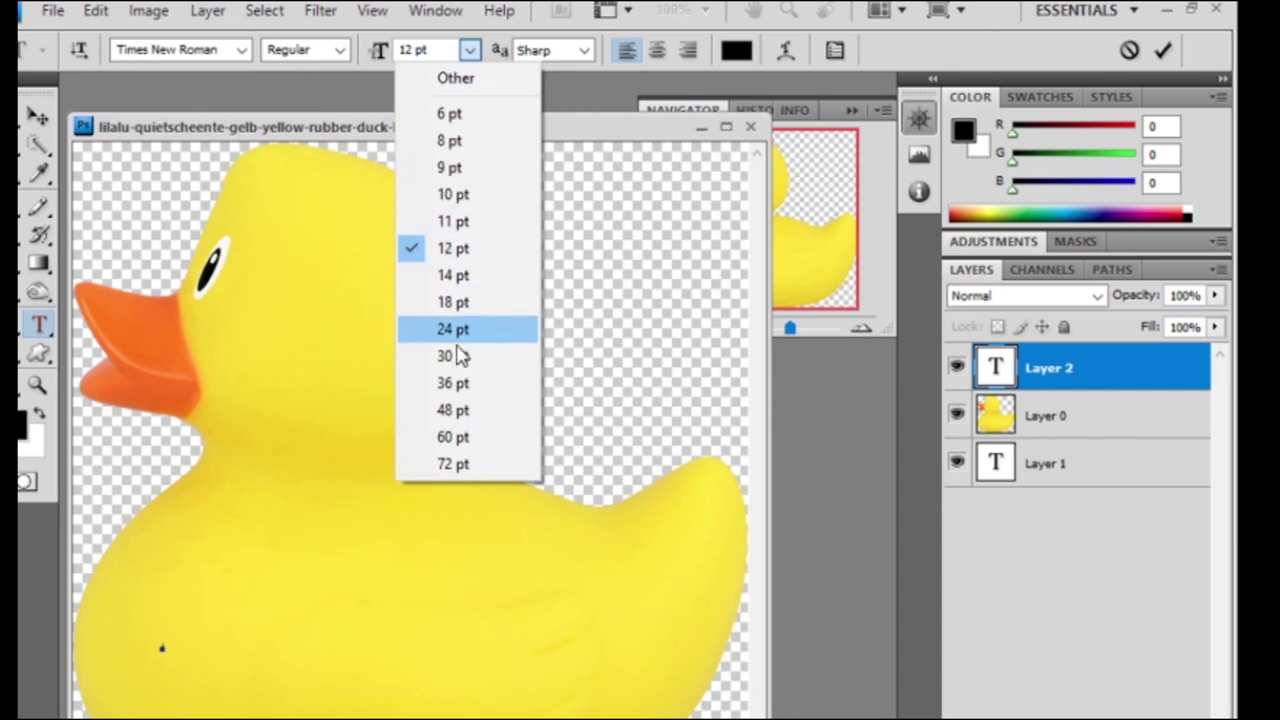
click(453, 464)
click(162, 646)
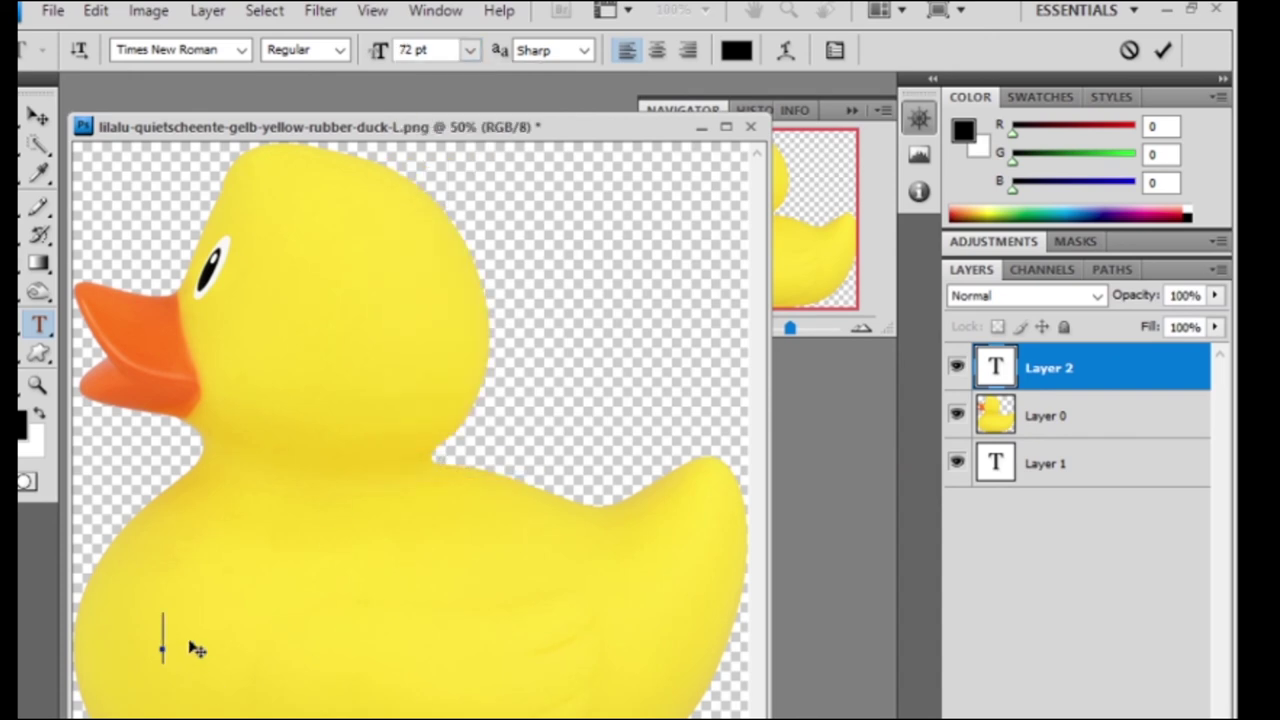
text(abcd)
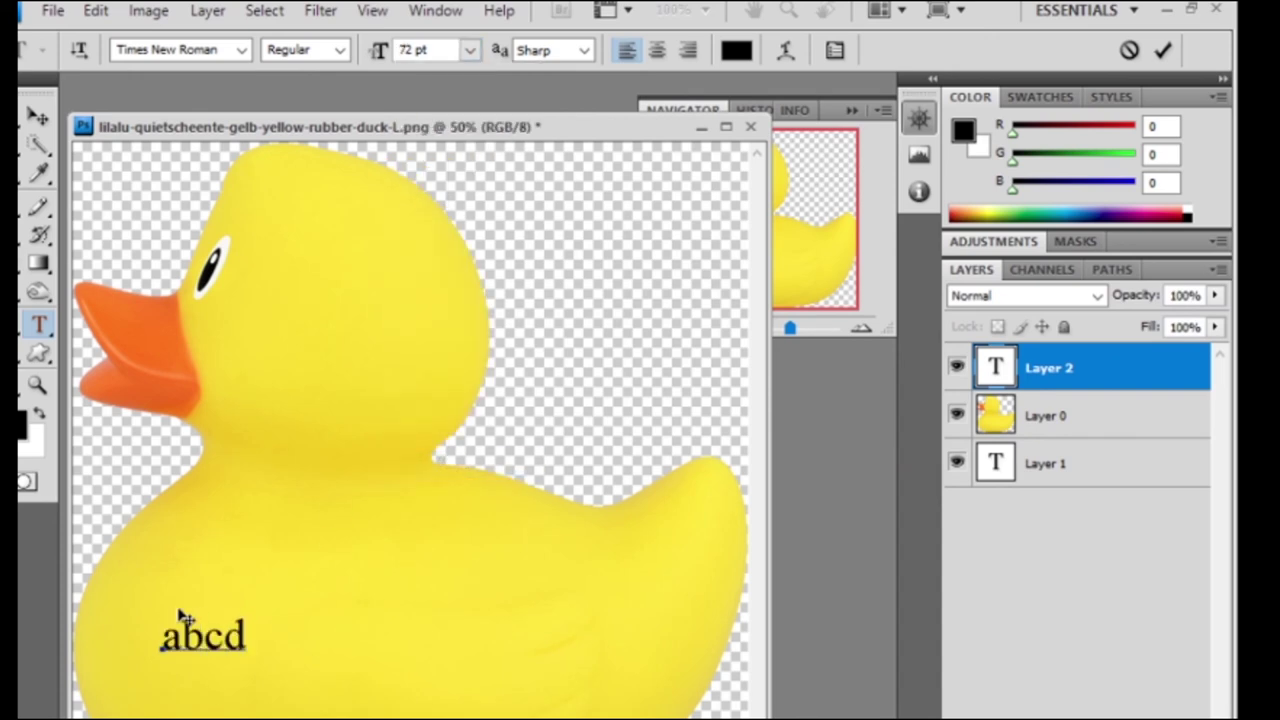
text(efghij)
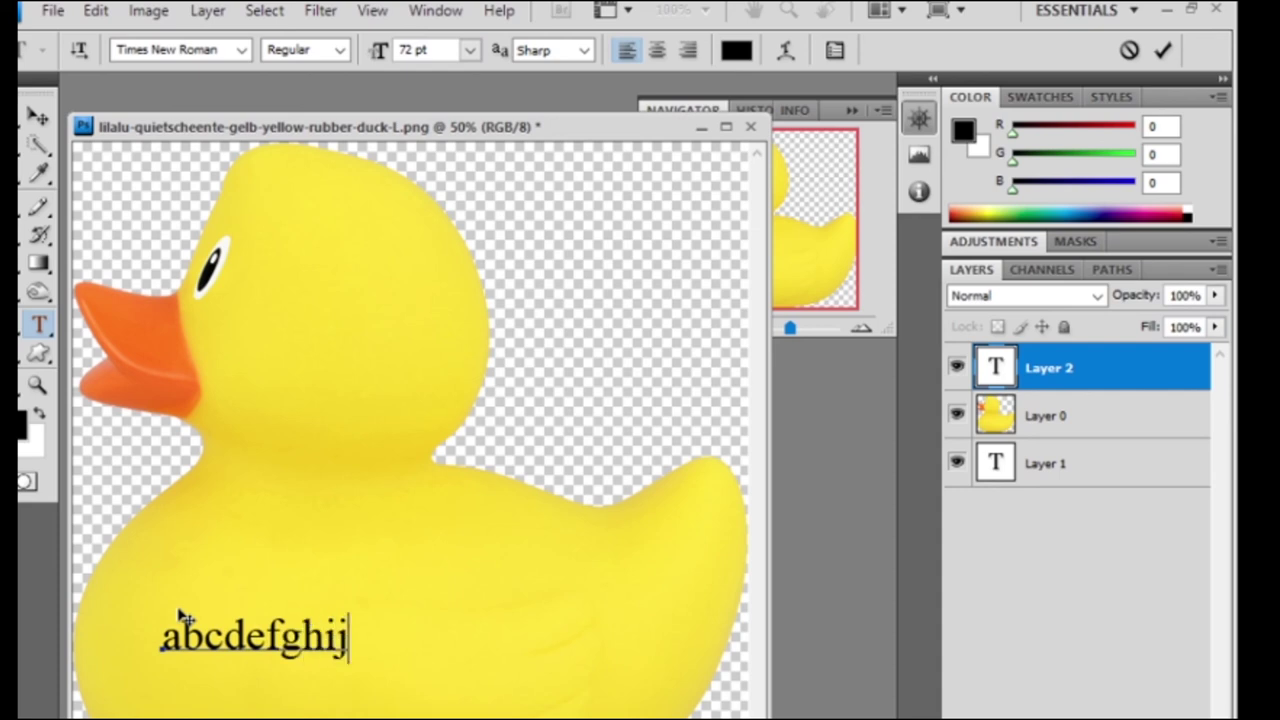
text(klmnop)
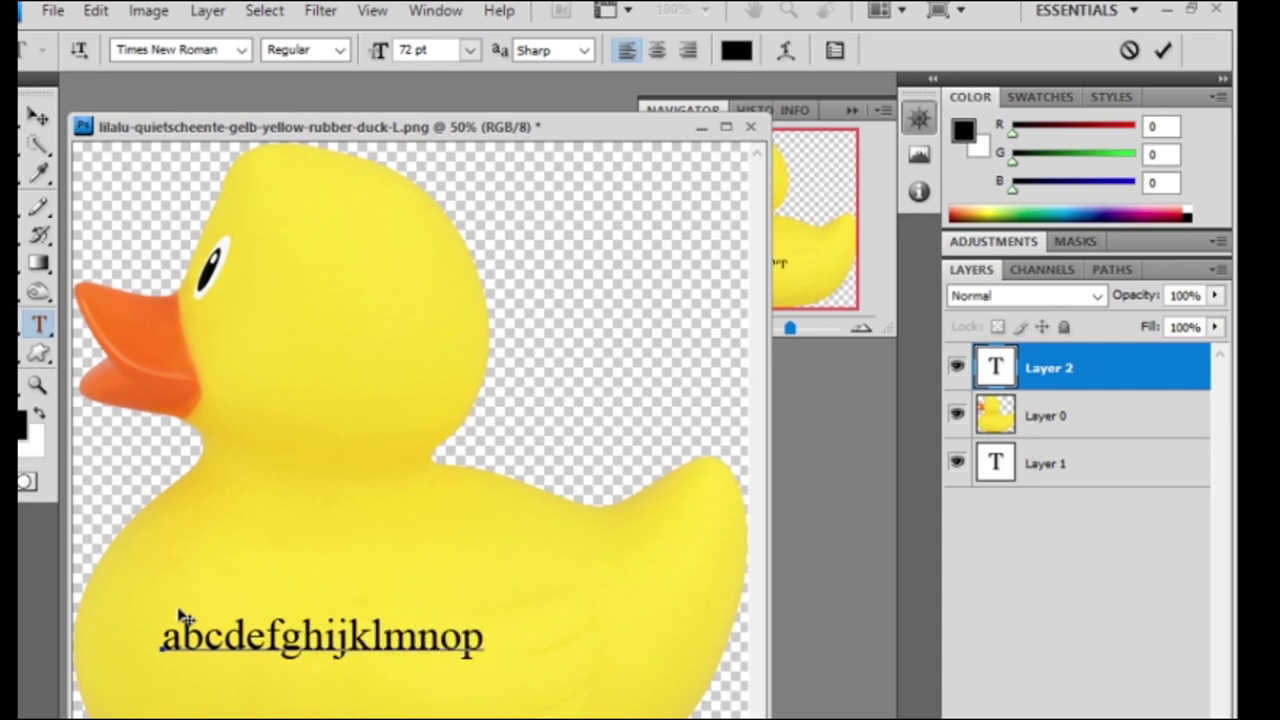
text(qrstu)
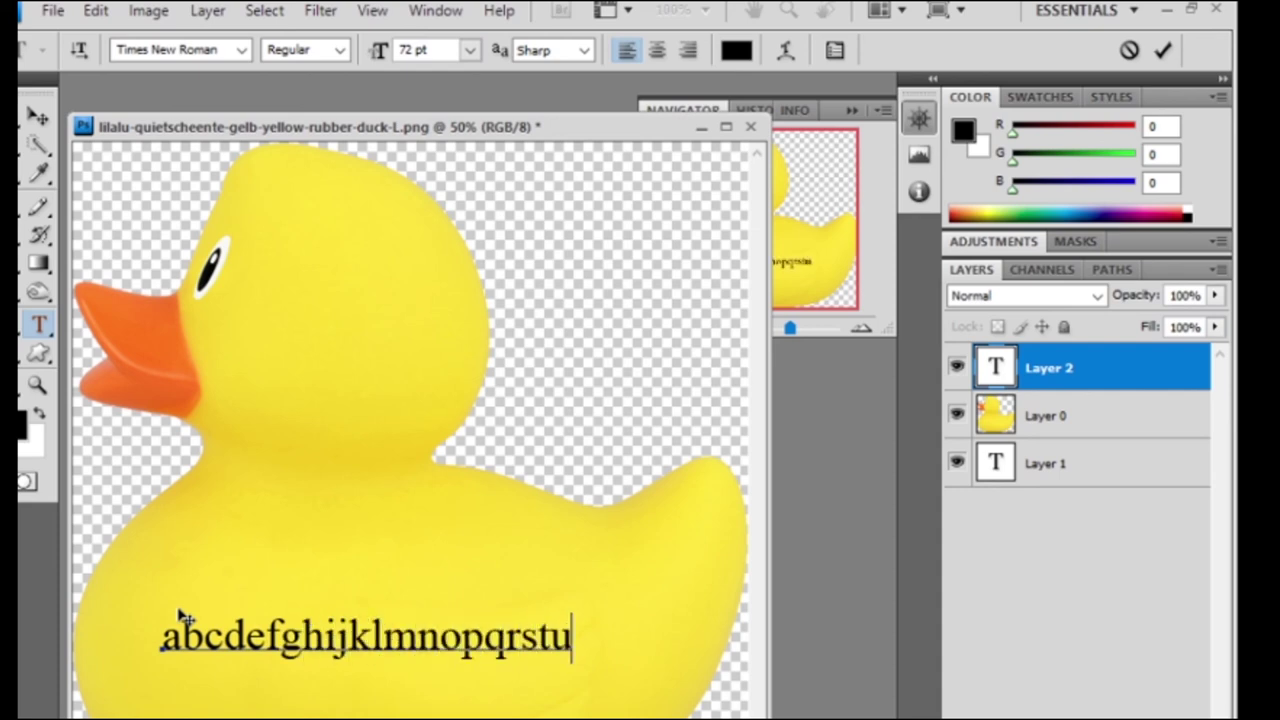
text(vwxyz)
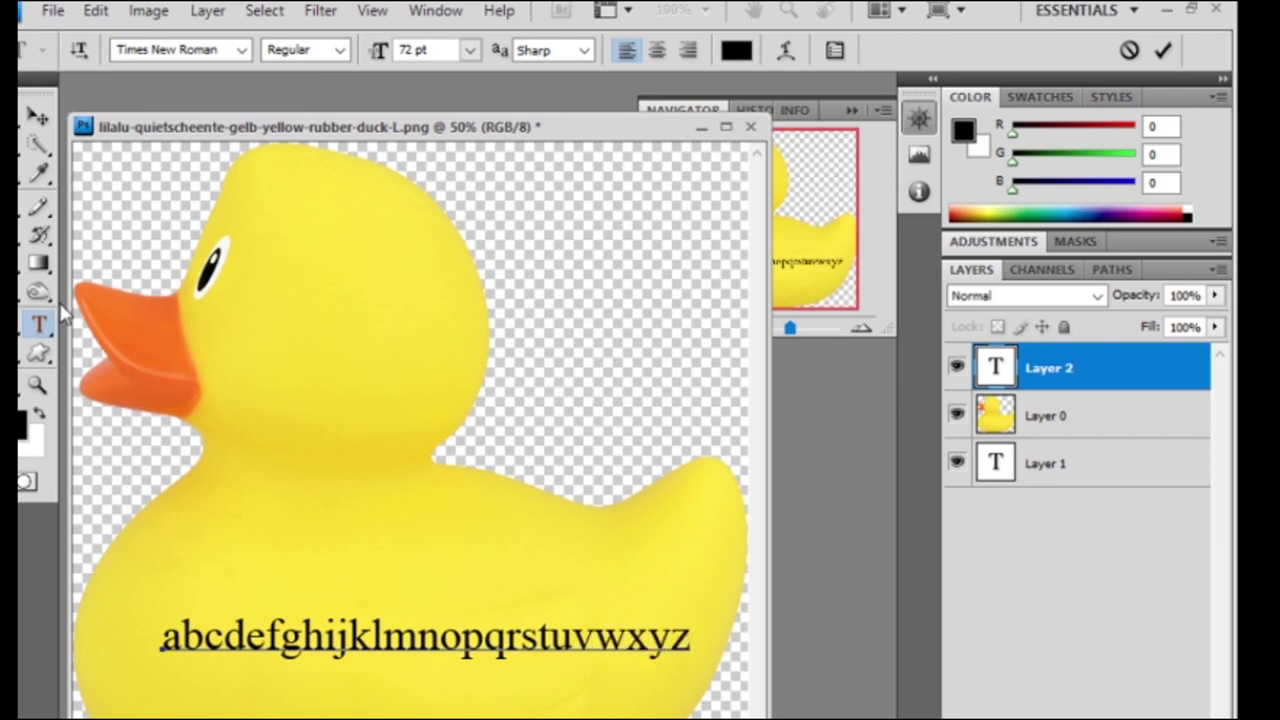
click(40, 120)
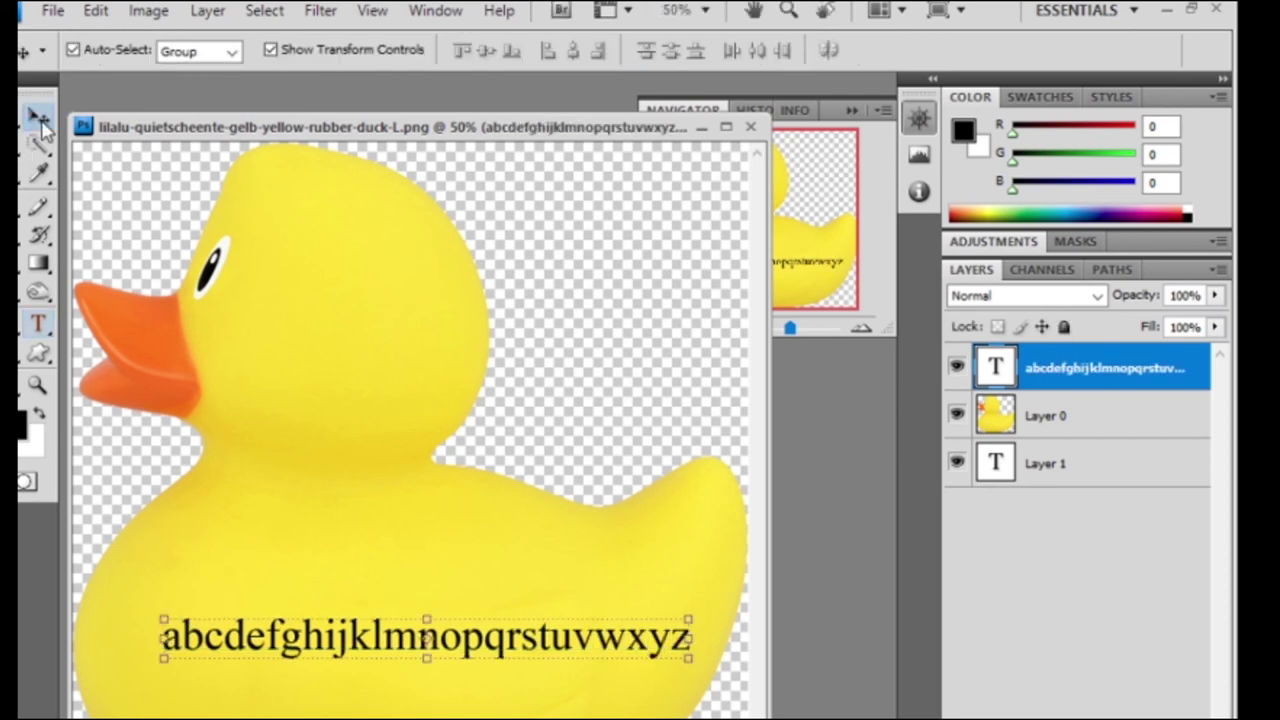
Type a vertical 'abcdef' starting on the duck's head with the Vertical Type Tool.
click(38, 323)
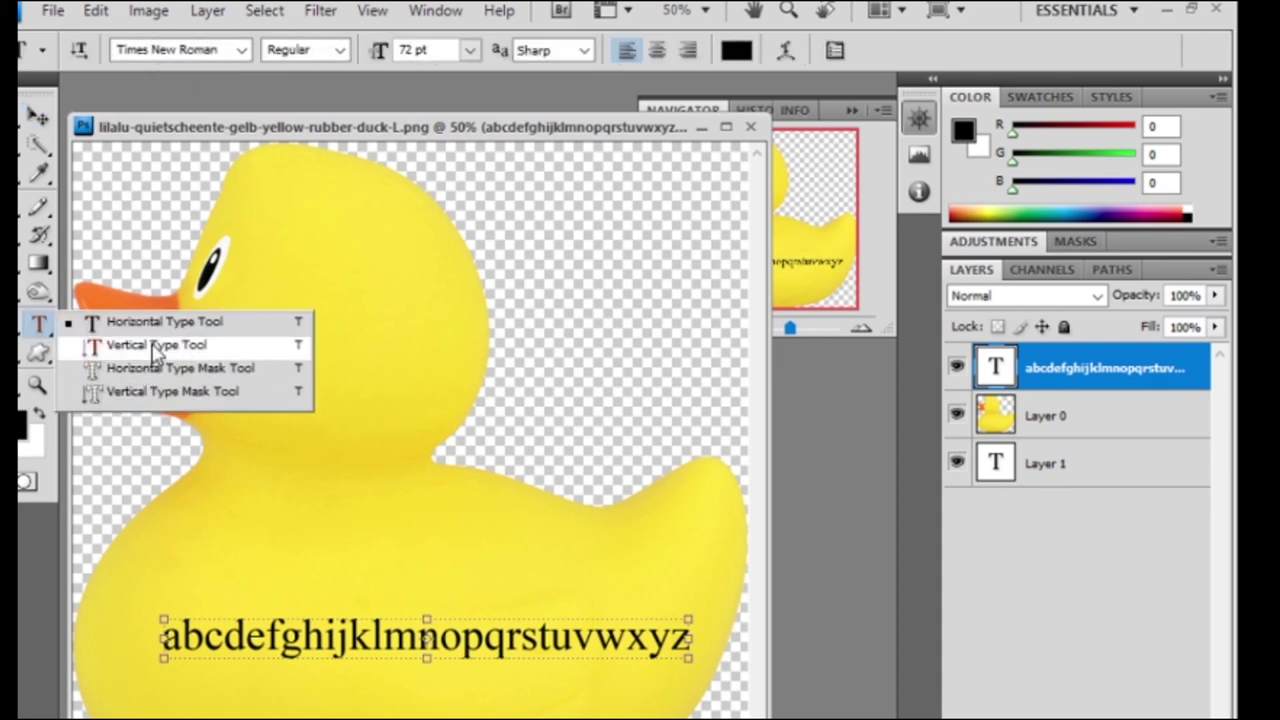
click(153, 346)
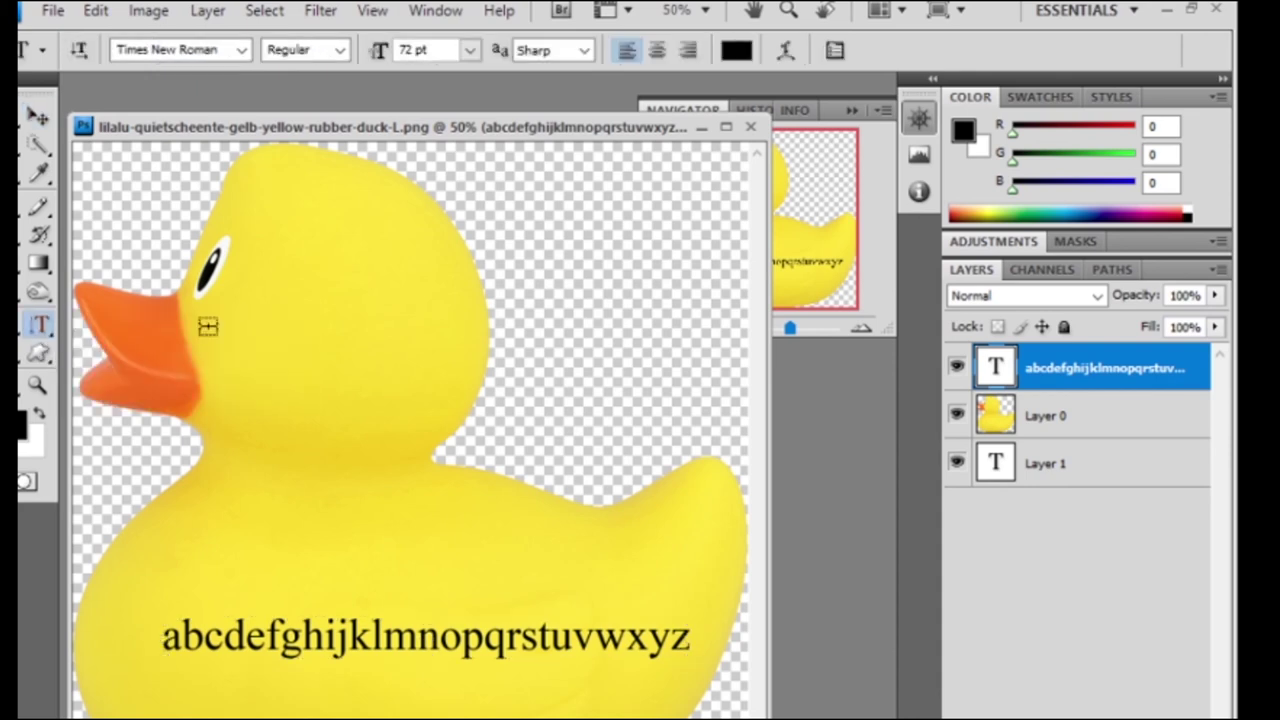
click(305, 227)
text(abc)
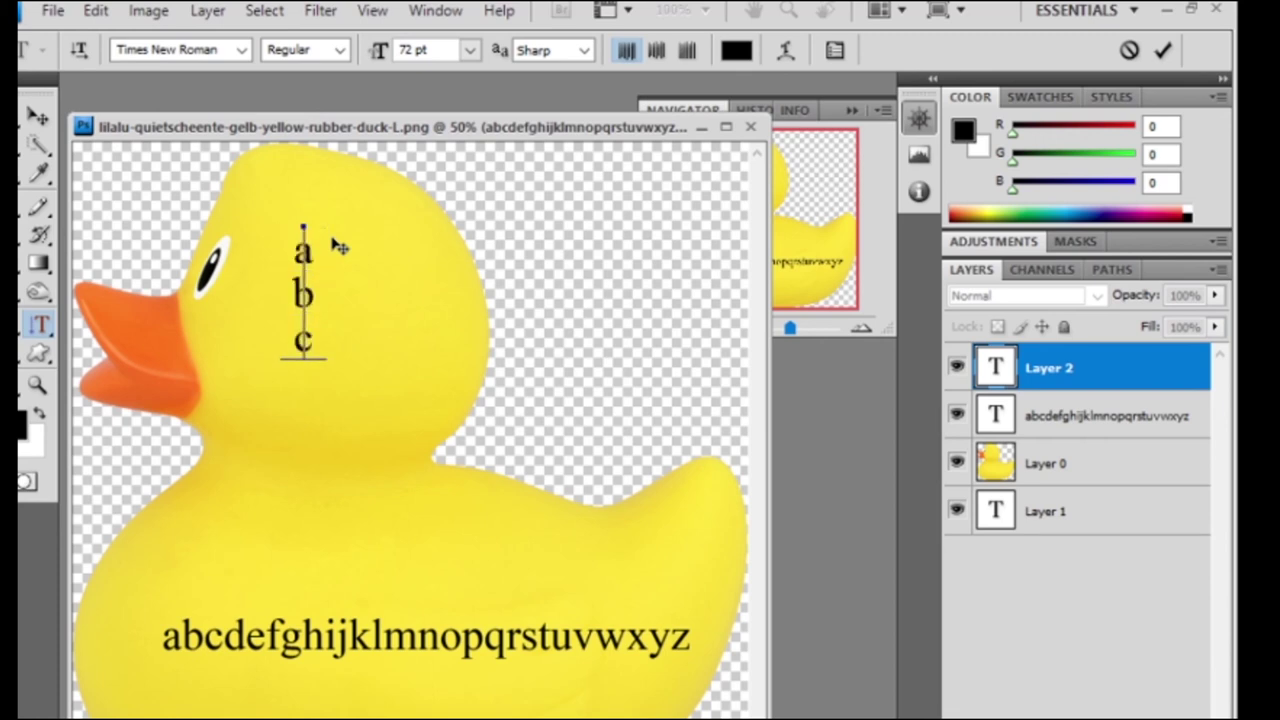
text(def)
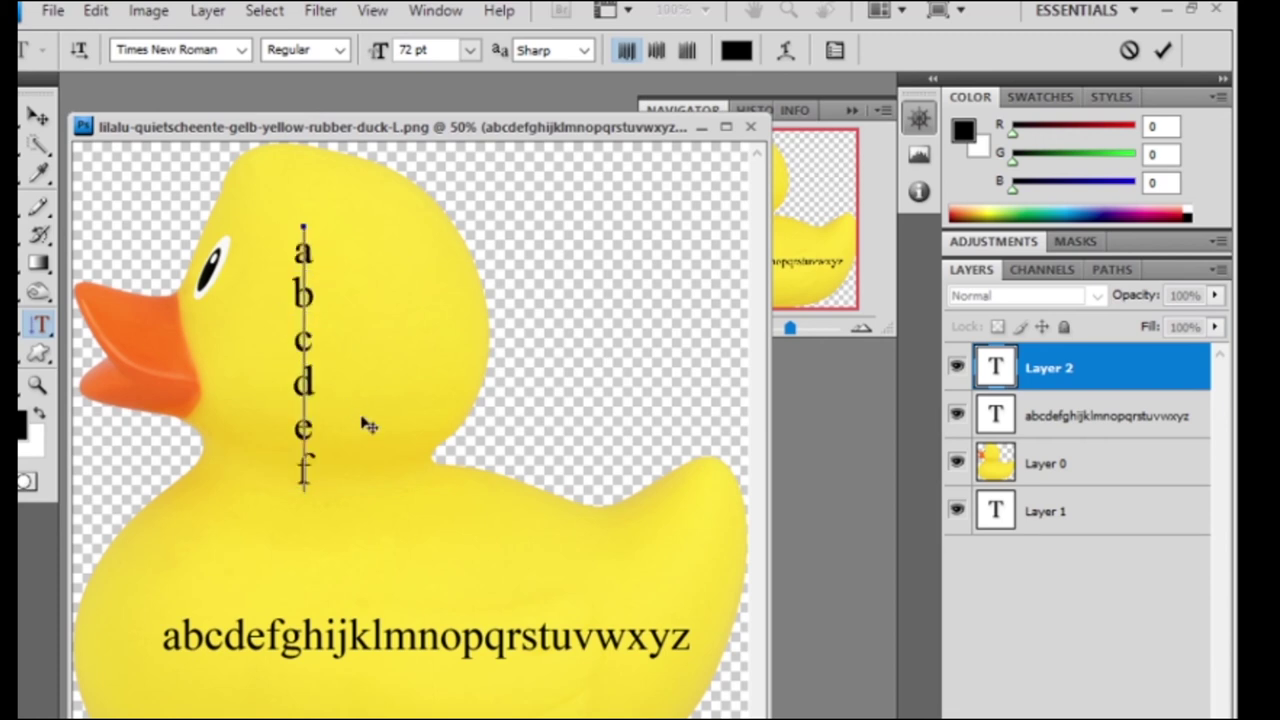
click(37, 116)
right_click(38, 323)
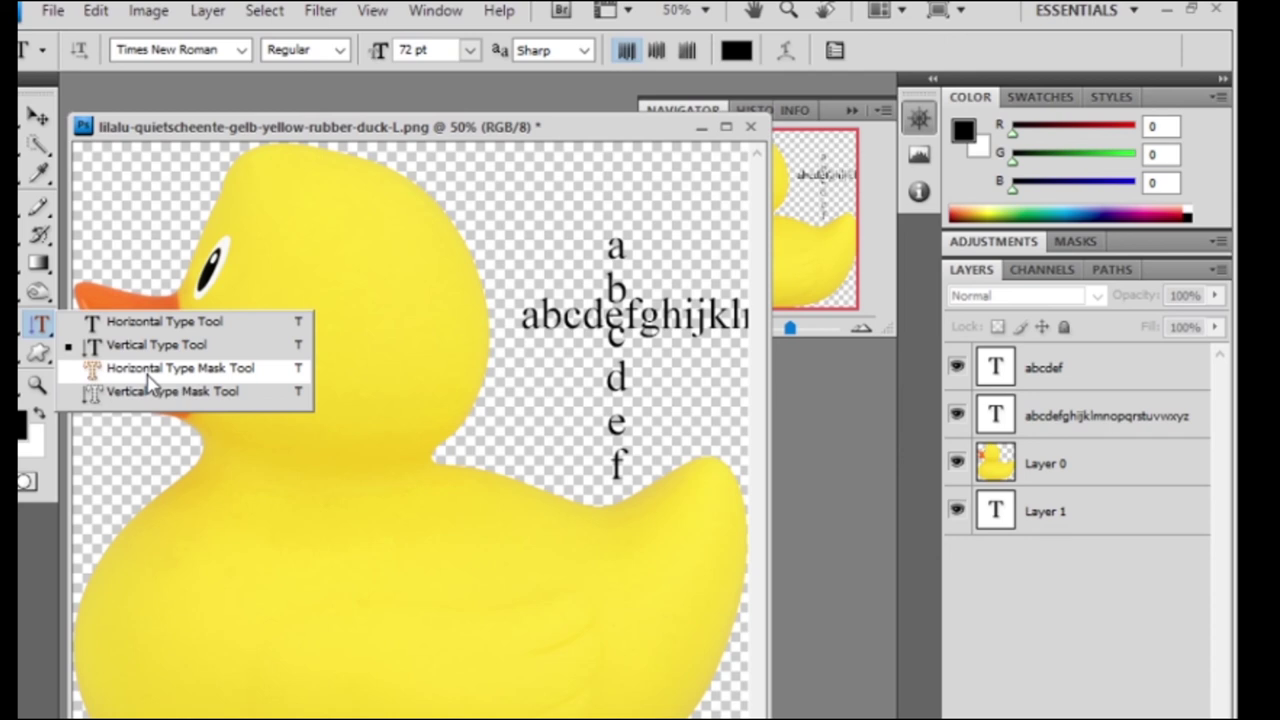
Make an 'abcdef' selection on the duck's body with the Horizontal Type Mask Tool.
click(147, 370)
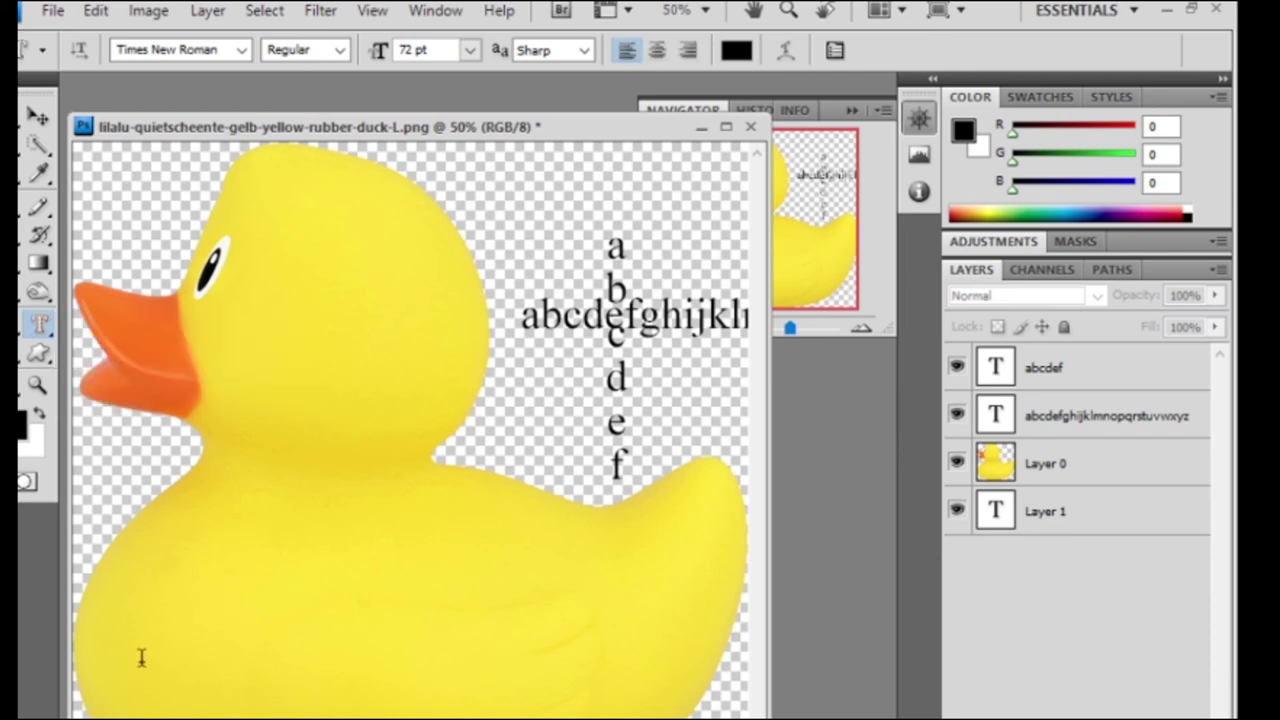
click(132, 625)
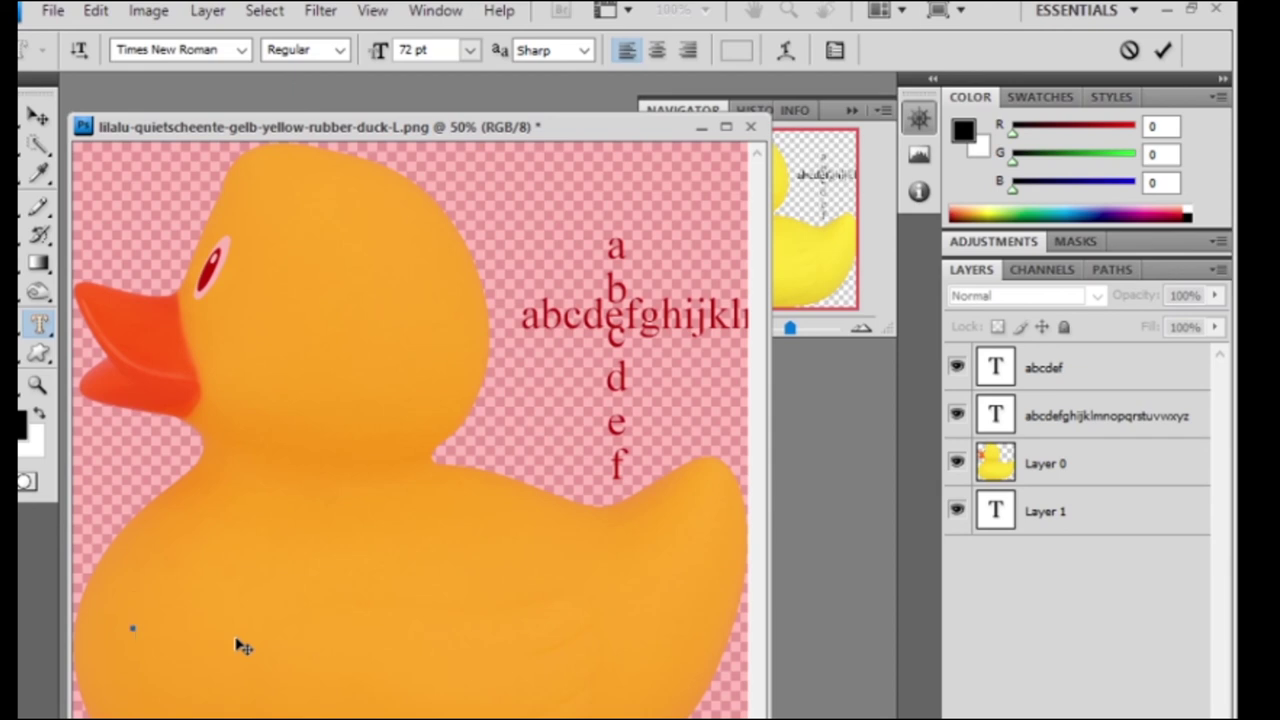
text(a)
text(bcde)
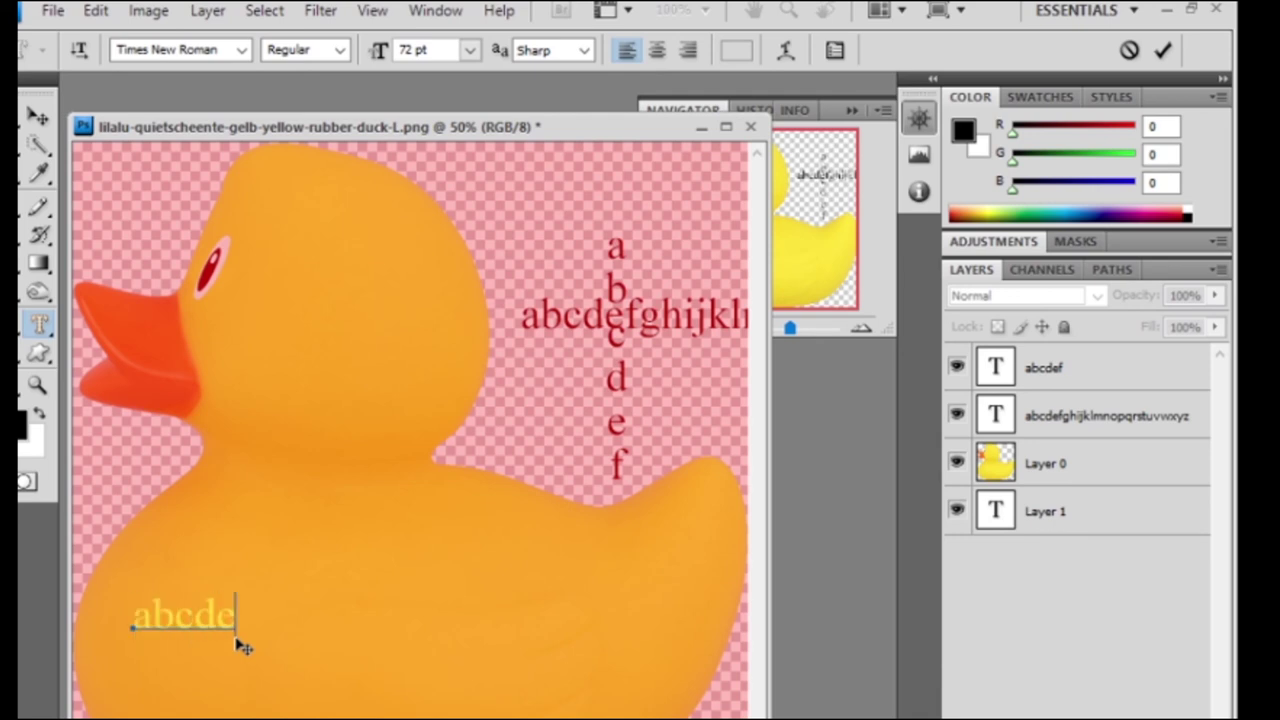
text(f)
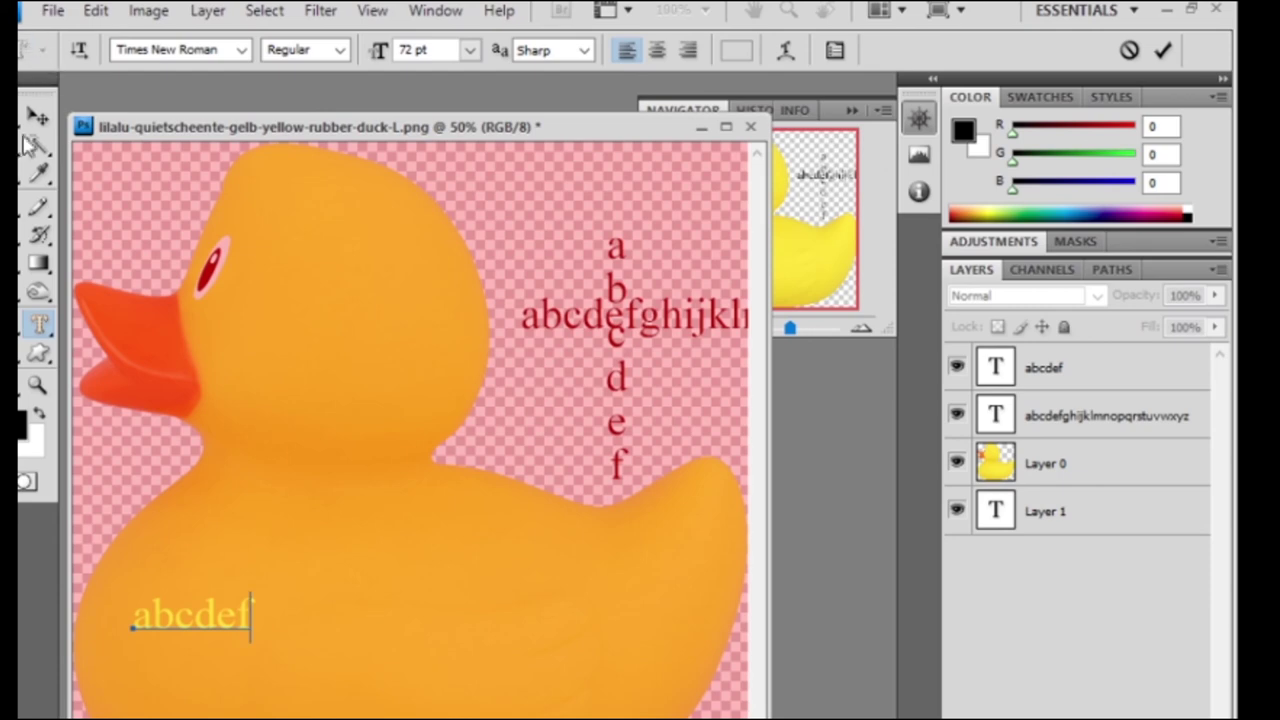
click(37, 117)
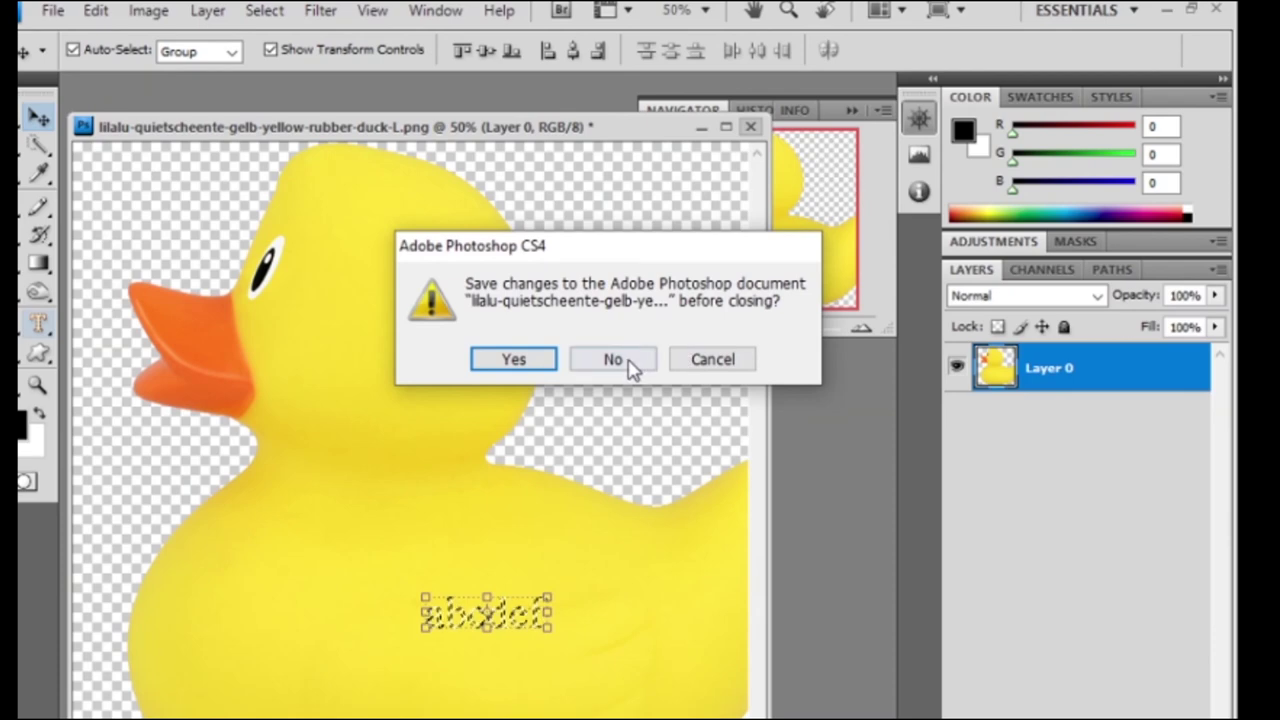
Close the duck image without saving and open the portrait photo.
click(613, 360)
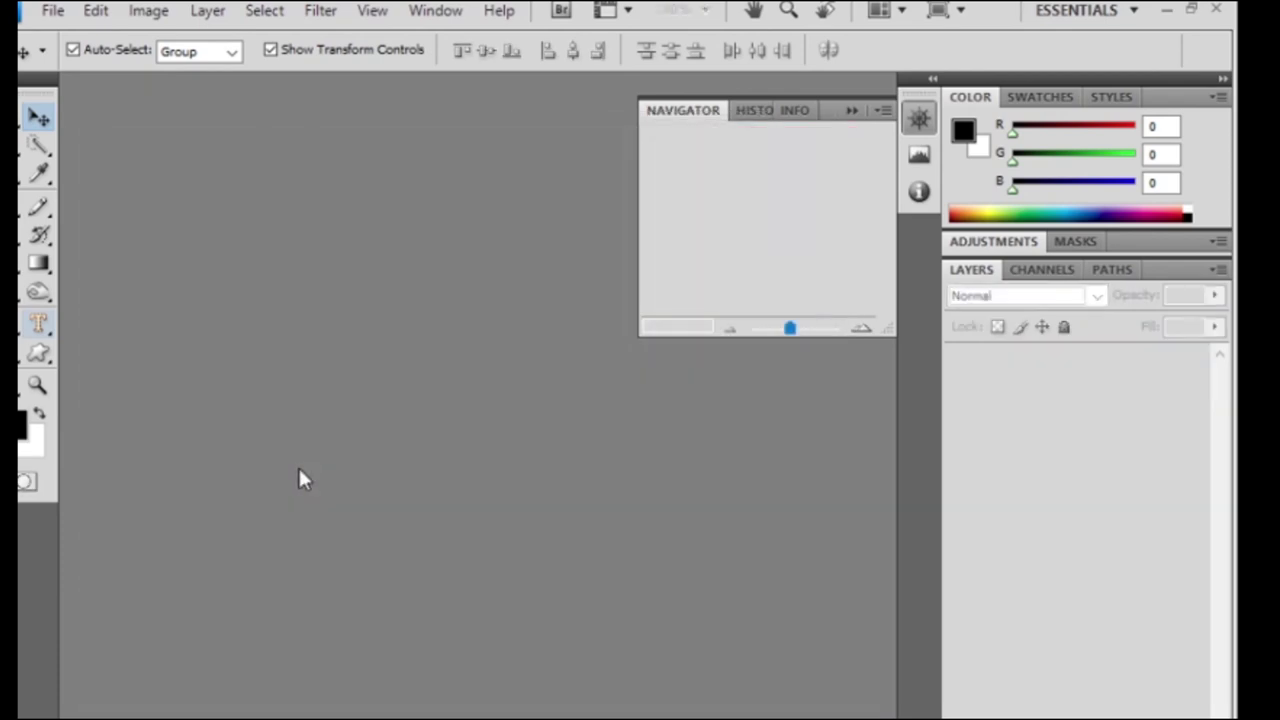
double_click(300, 470)
scroll(700, 400, down, 5)
scroll(752, 450, down, 2)
scroll(609, 337, up, 5)
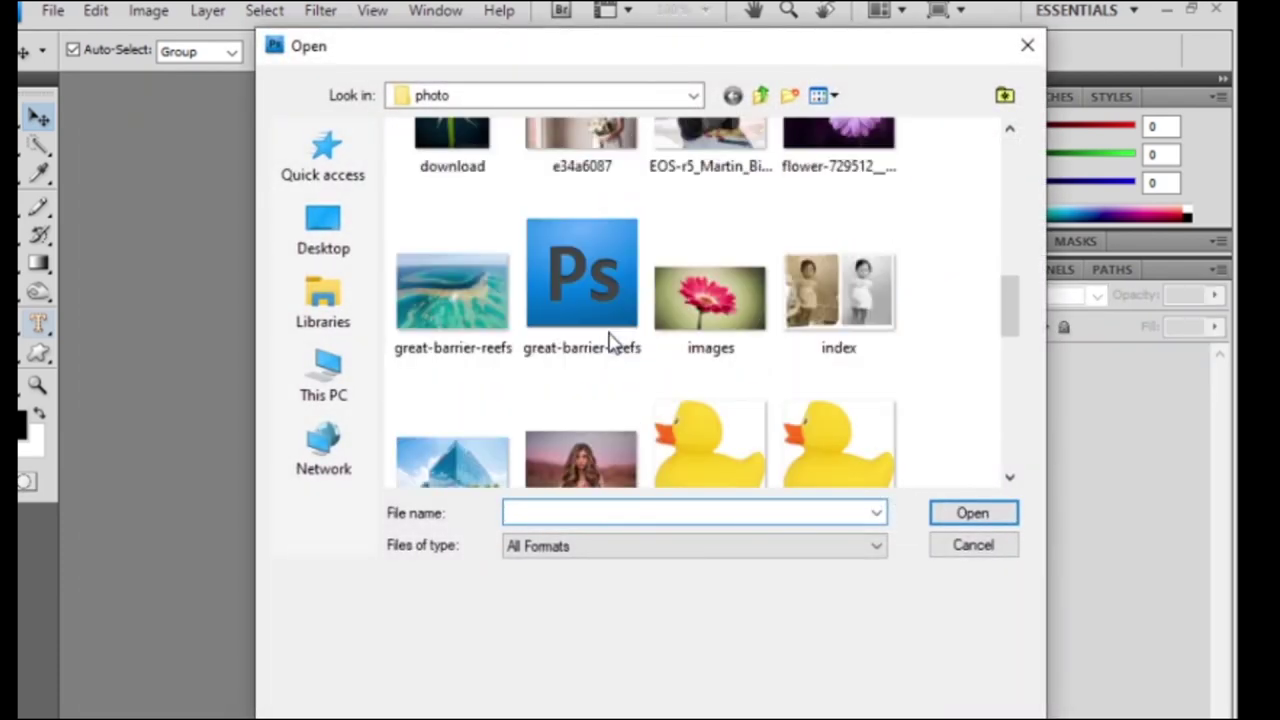
double_click(586, 440)
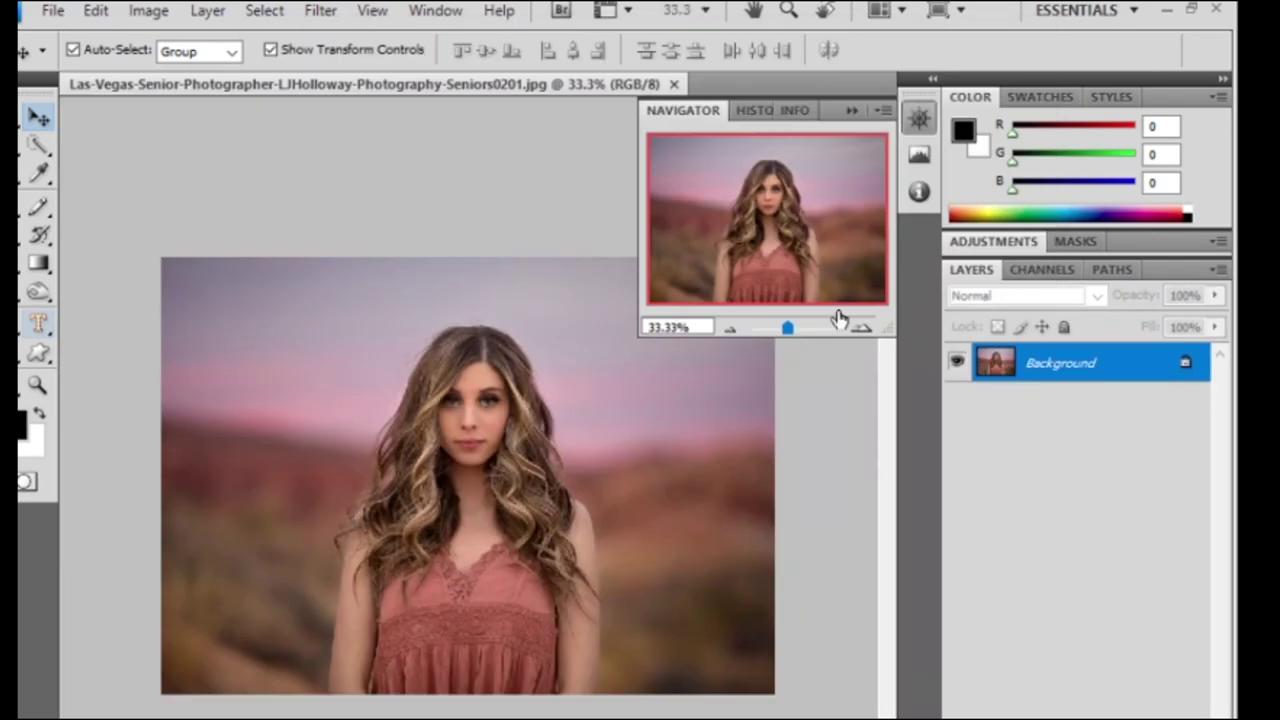
Zoom the portrait to about 74% and select the Horizontal Type Mask Tool.
drag(788, 333, 798, 328)
mouse_move(724, 221)
mouse_down()
mouse_move(648, 185)
mouse_move(650, 161)
mouse_up()
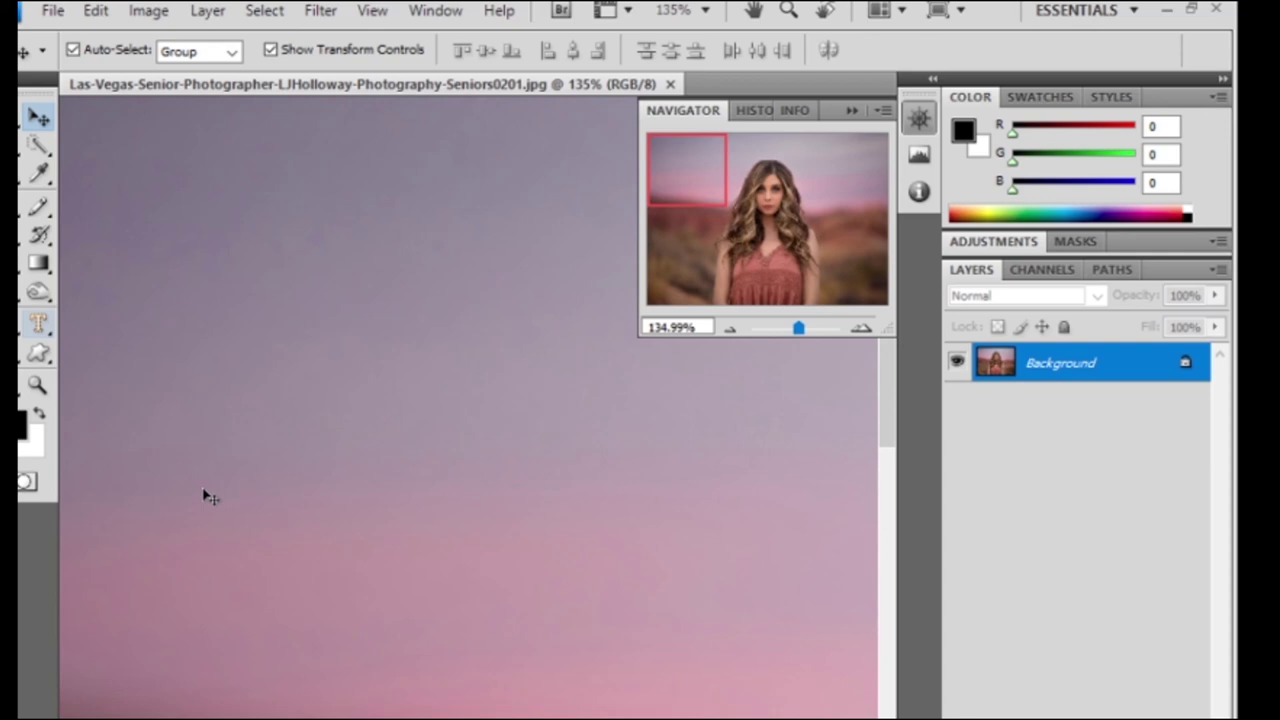
mouse_move(798, 328)
mouse_down()
mouse_move(772, 330)
mouse_move(792, 328)
mouse_up()
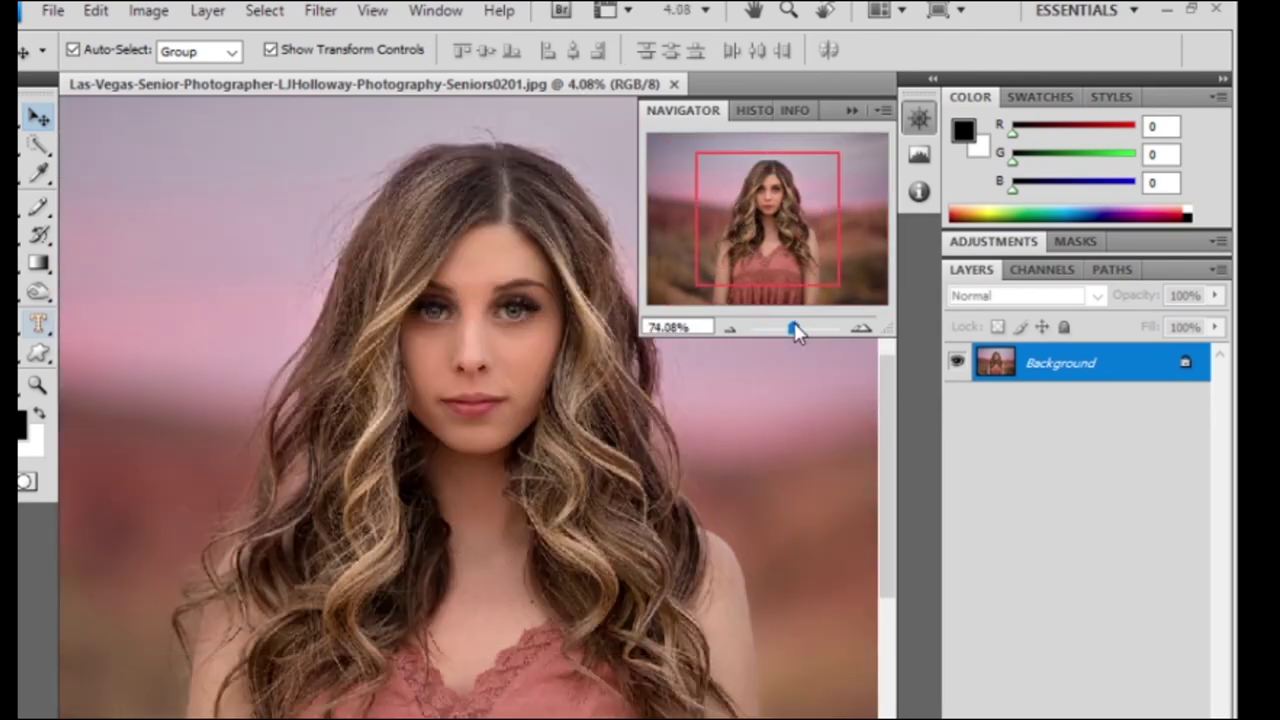
drag(727, 223, 636, 198)
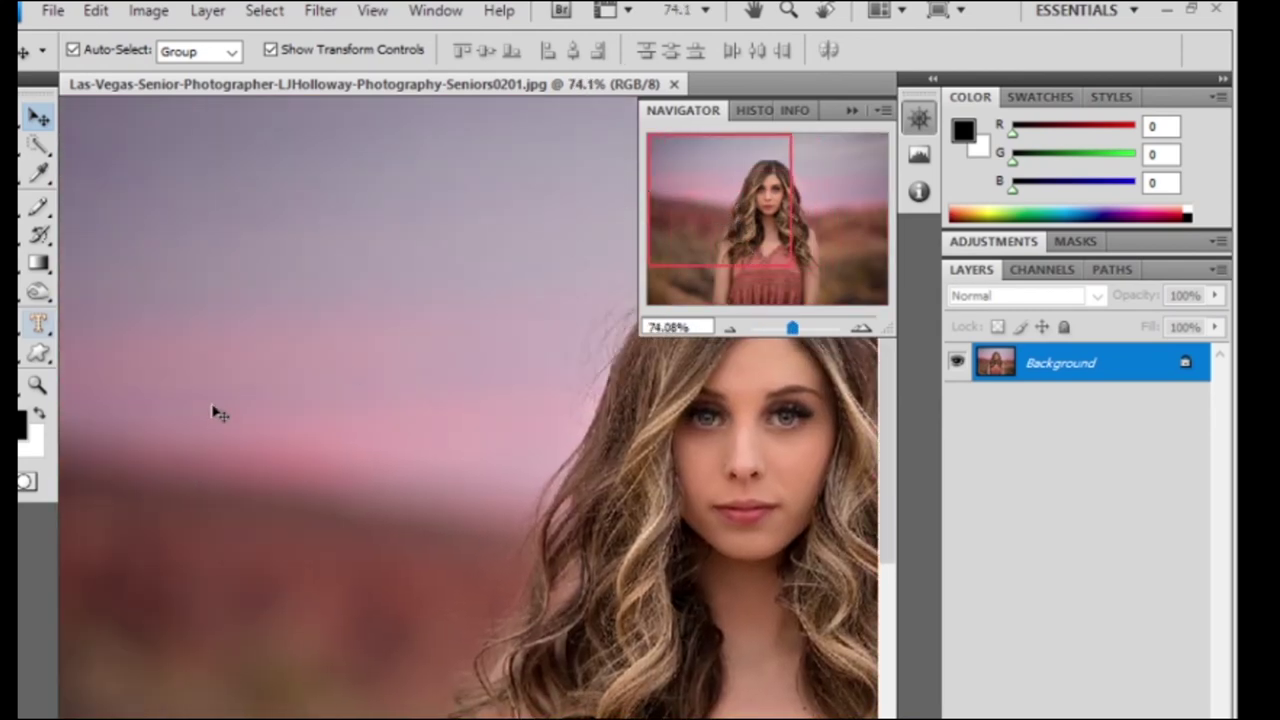
click(38, 322)
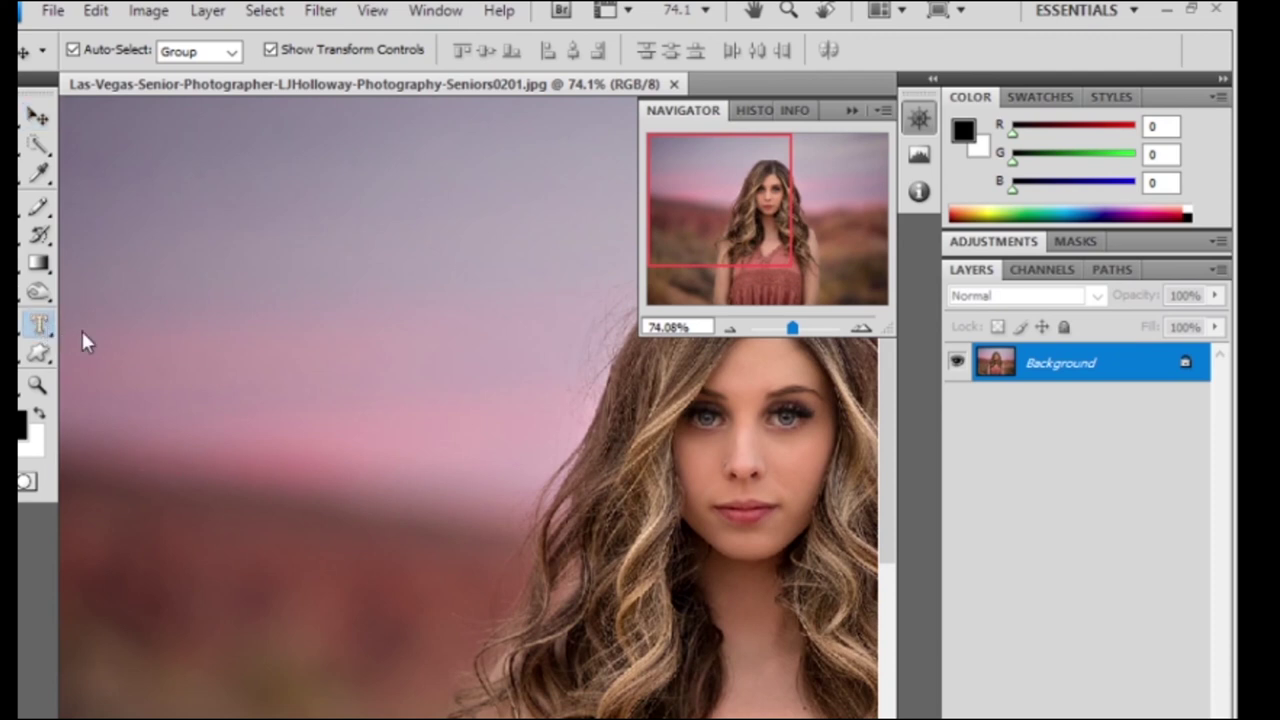
click(452, 95)
click(148, 10)
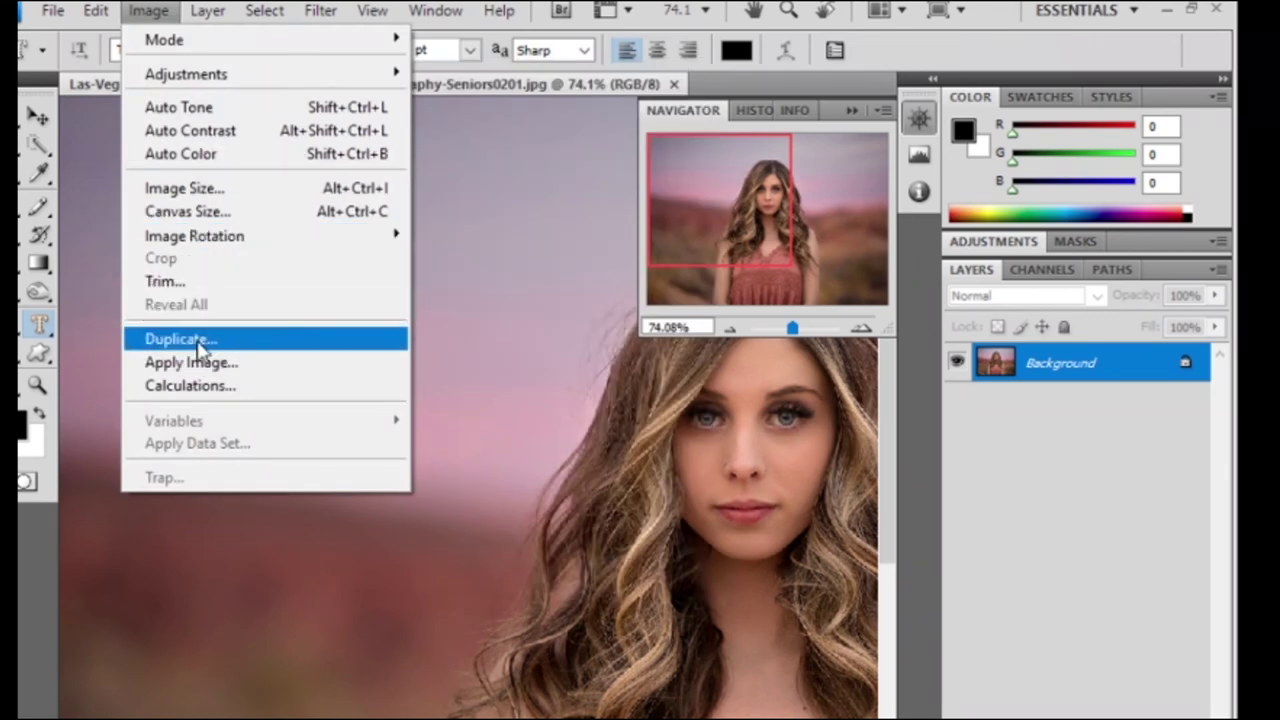
Duplicate the portrait, float the copy in a widened window, and zoom to 223% on the lace.
click(200, 340)
click(808, 289)
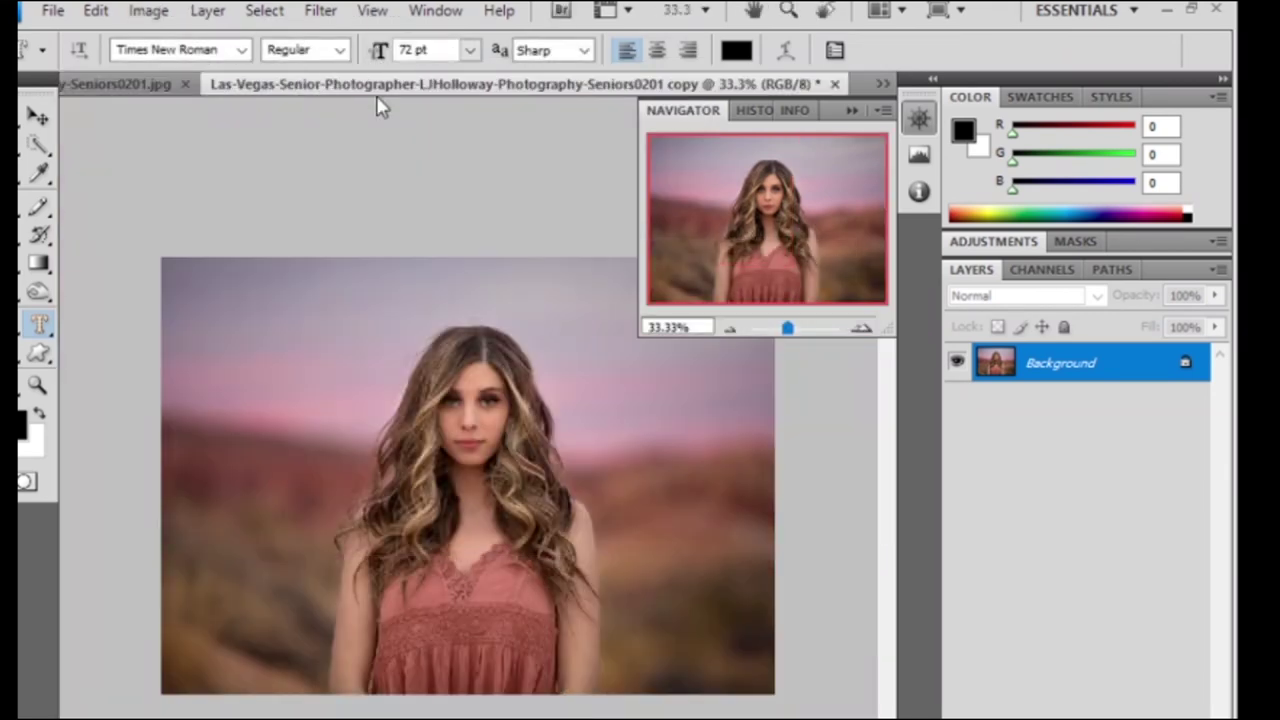
drag(408, 90, 697, 150)
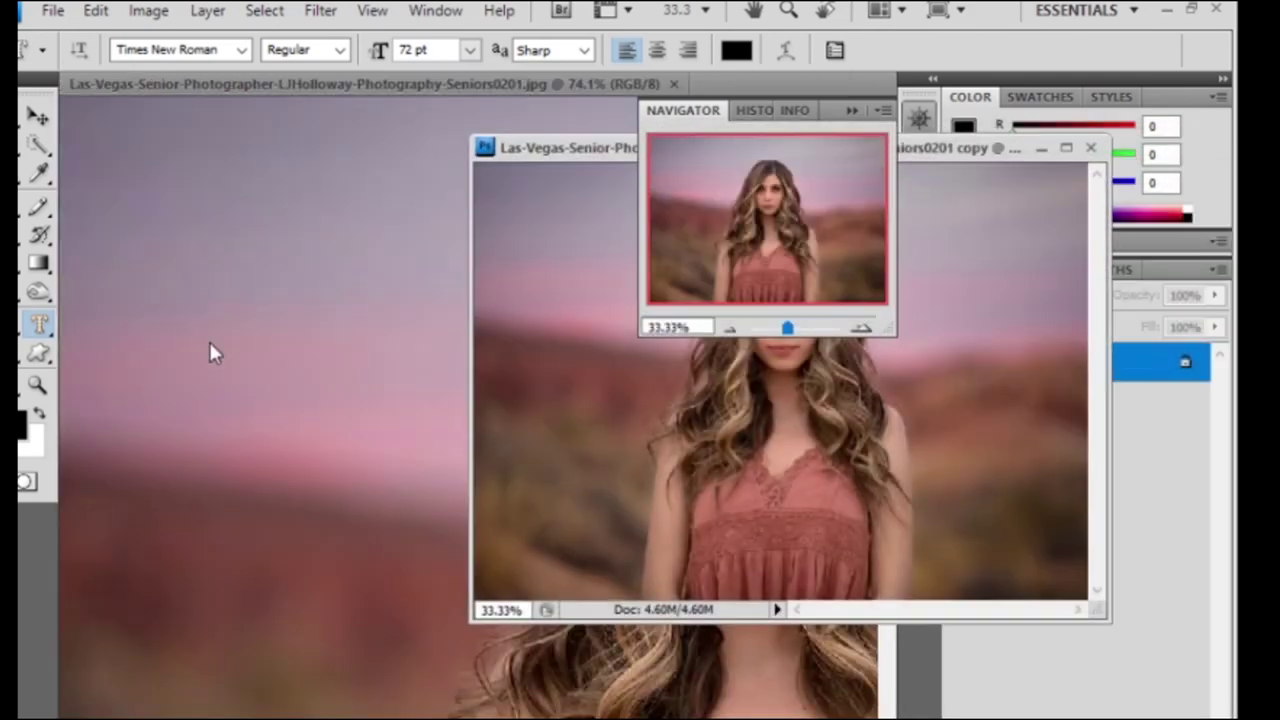
drag(528, 148, 294, 425)
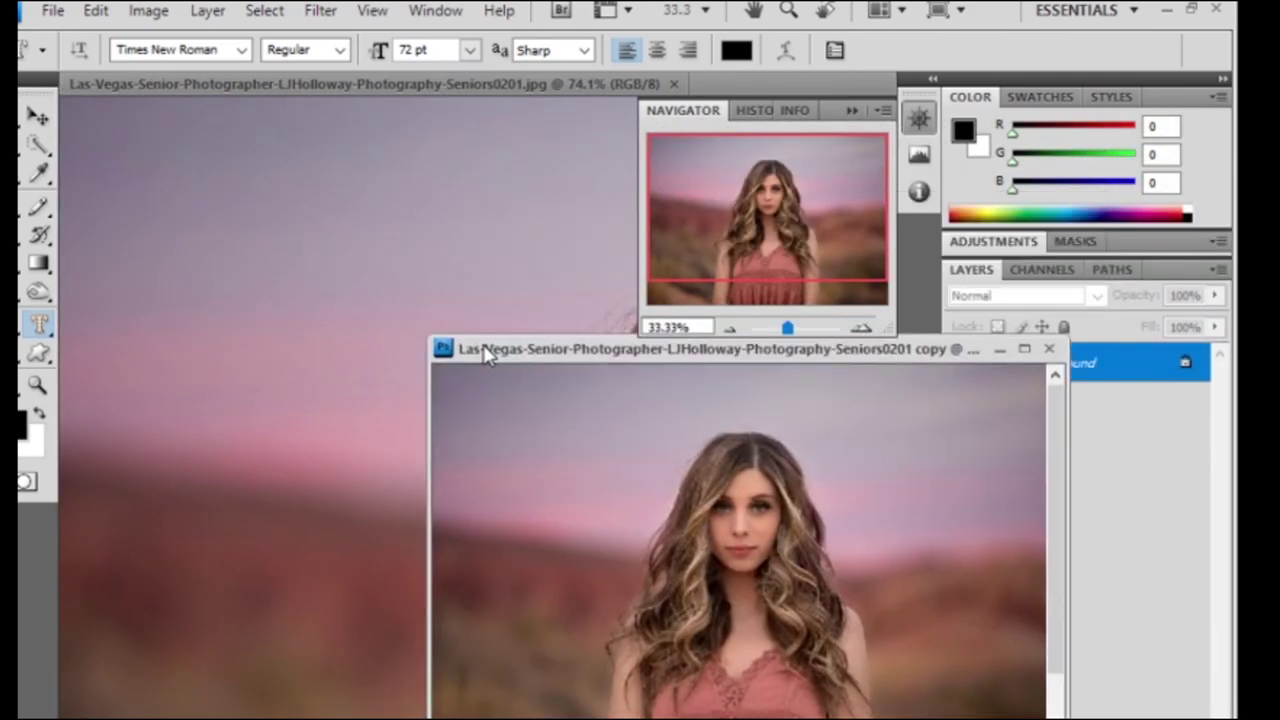
drag(877, 715, 1021, 715)
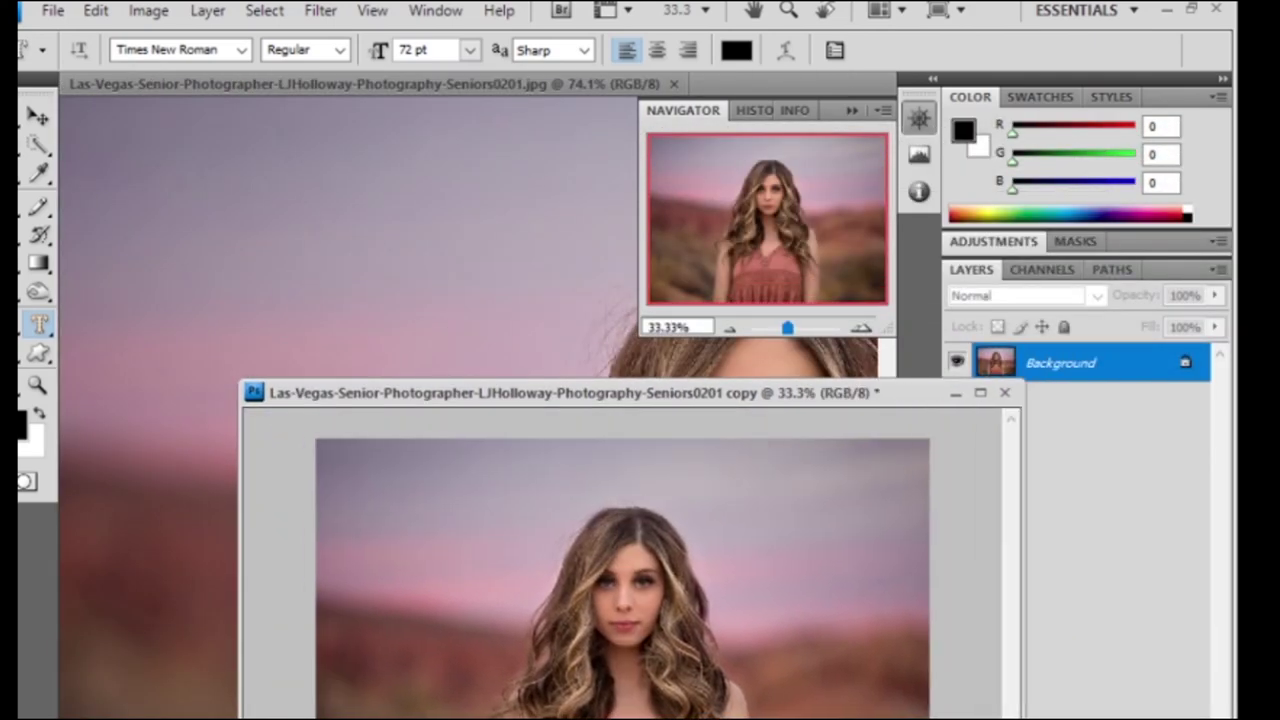
mouse_move(458, 396)
mouse_down()
mouse_move(400, 223)
mouse_move(394, 236)
mouse_up()
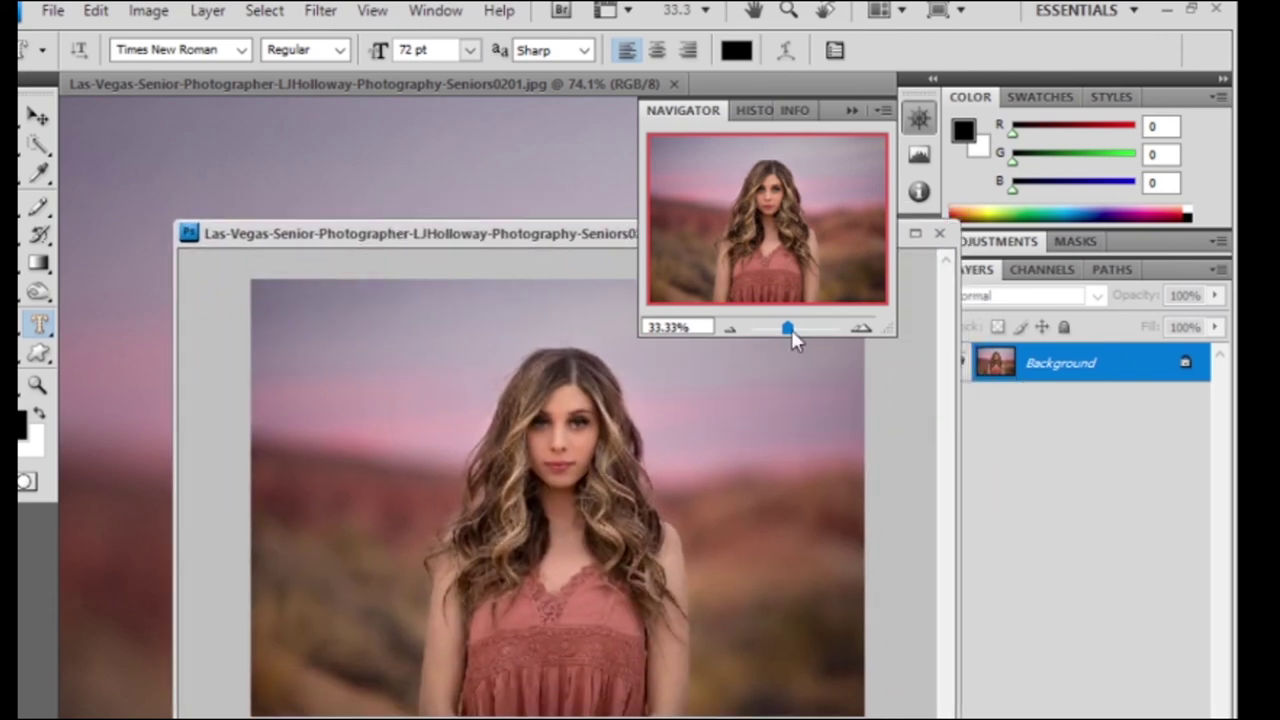
drag(791, 329, 805, 333)
mouse_move(760, 220)
mouse_down()
mouse_move(762, 274)
mouse_move(778, 258)
mouse_move(815, 282)
mouse_up()
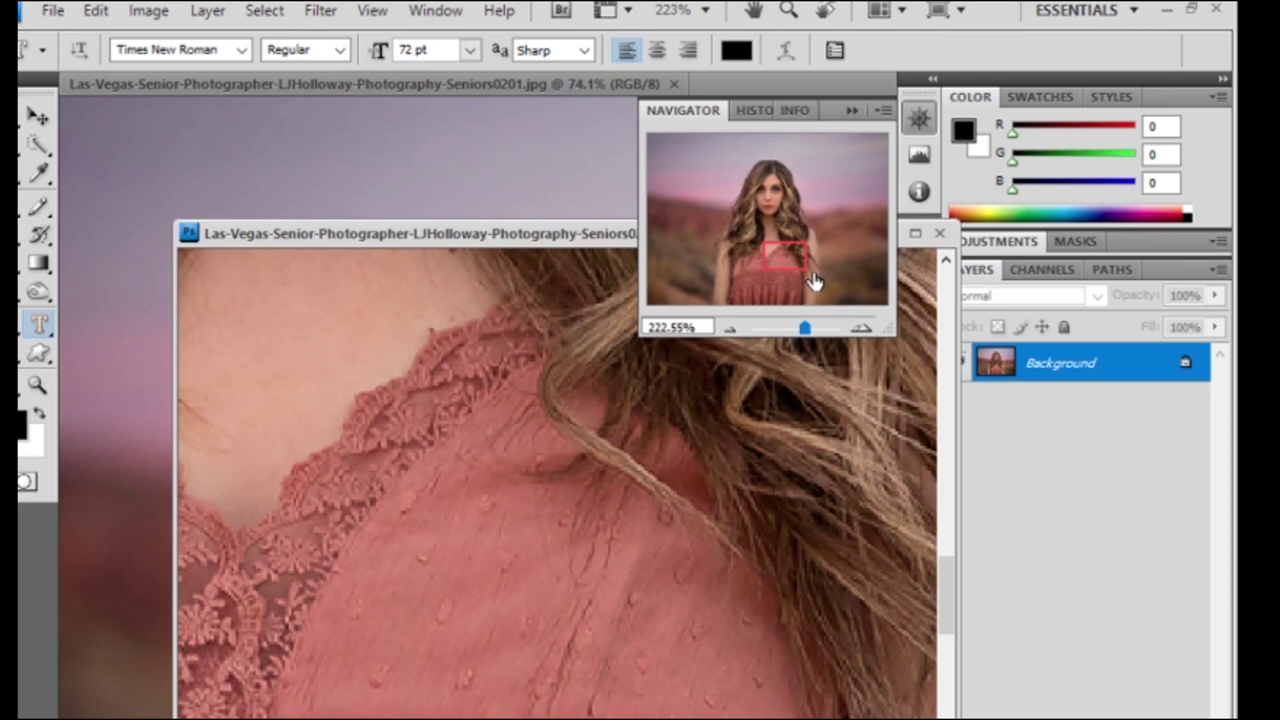
Make a trial 'Al' type-mask selection on the copy's lace, then switch between documents.
click(299, 680)
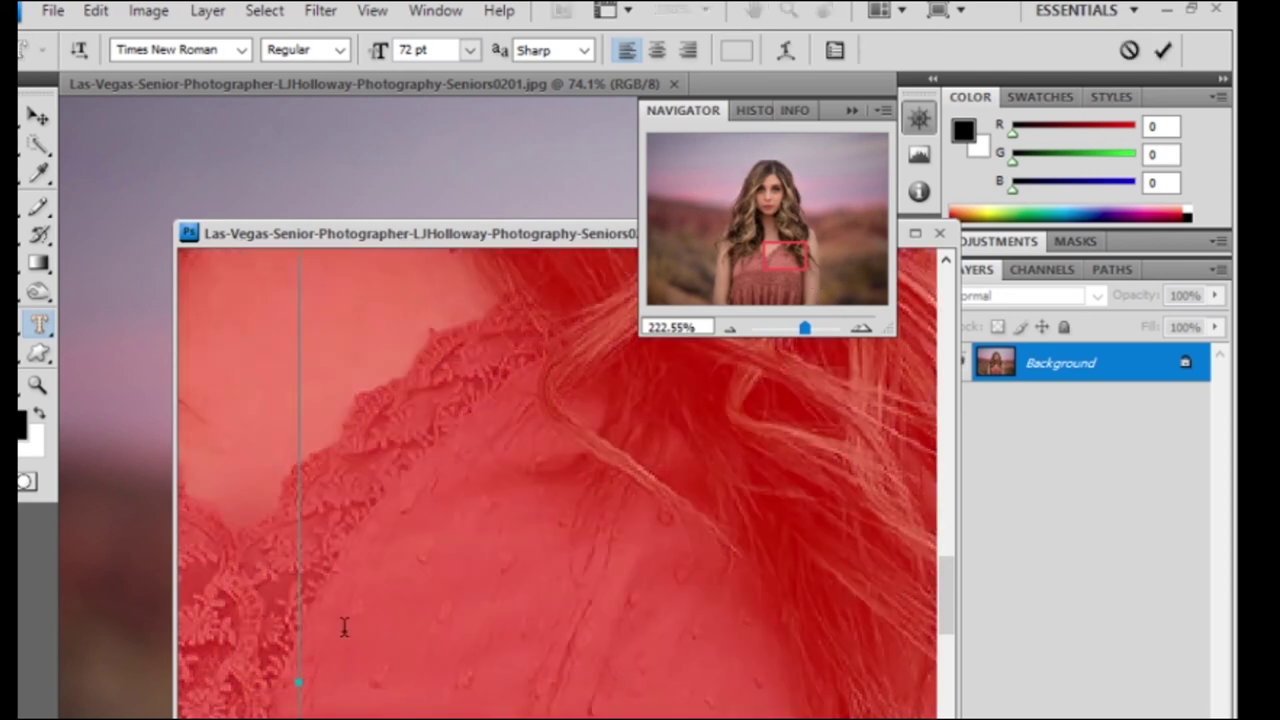
text(Al)
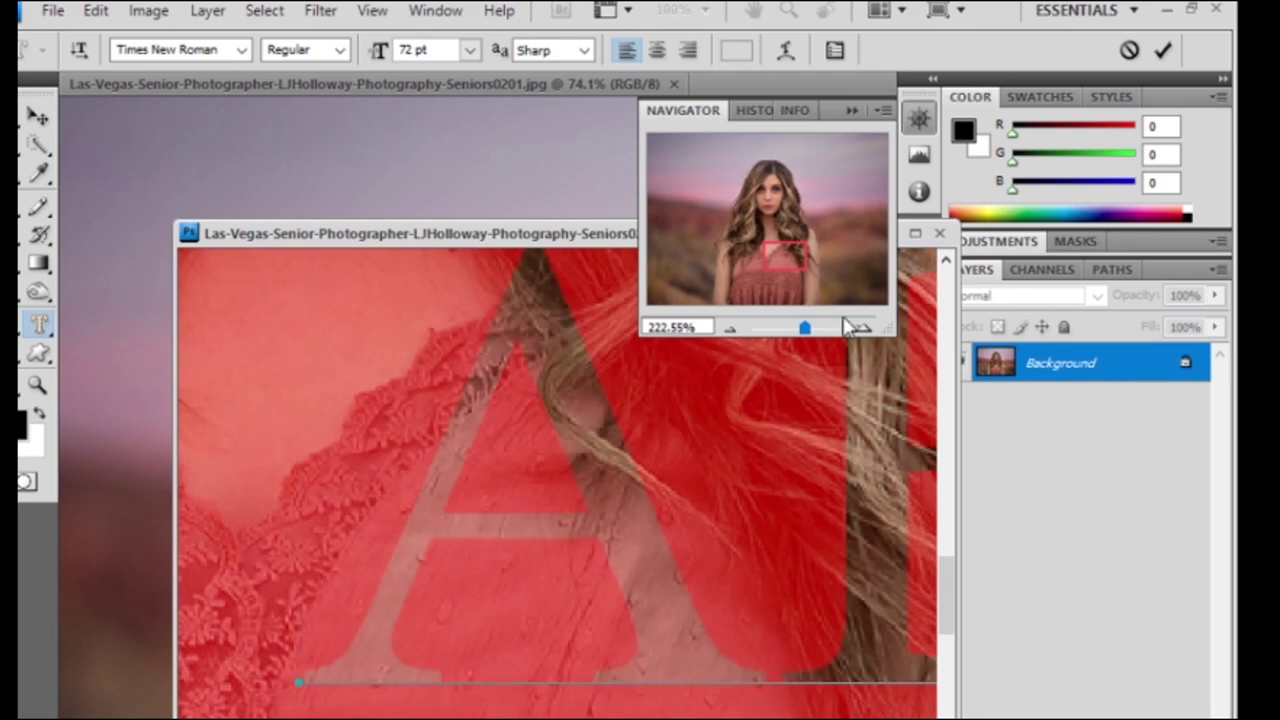
drag(805, 329, 792, 329)
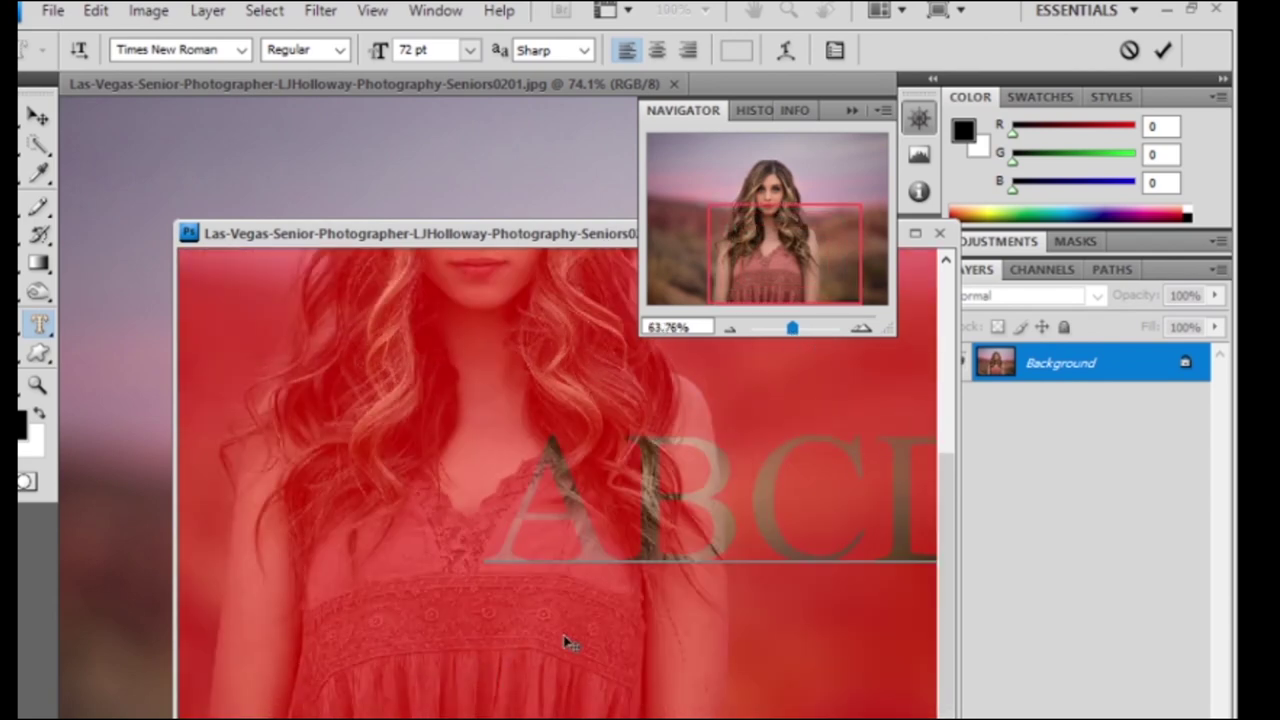
click(1011, 523)
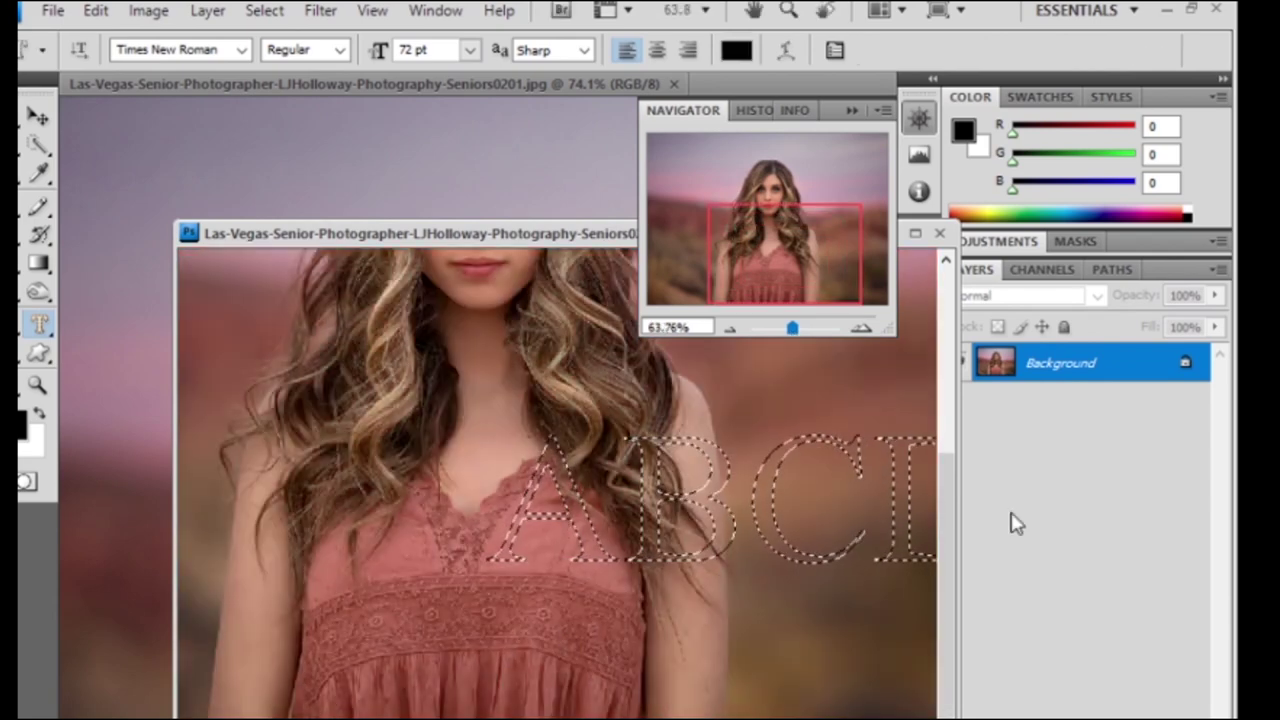
click(399, 566)
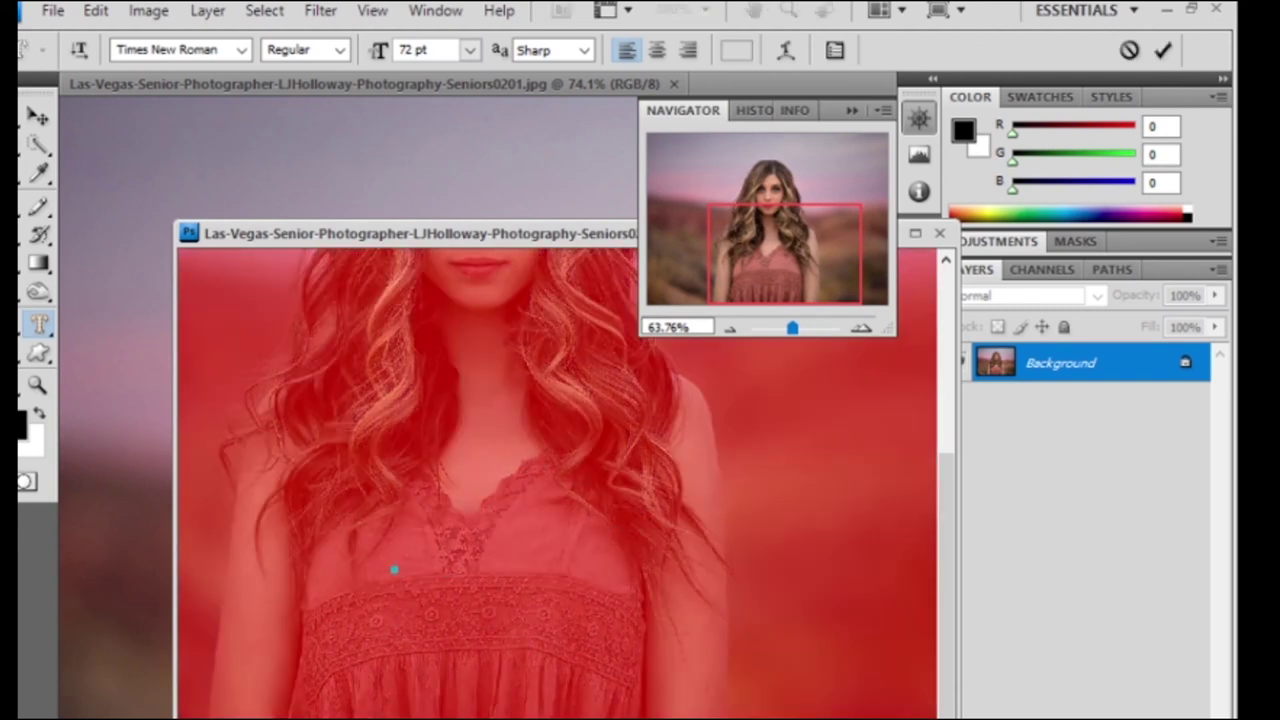
click(38, 117)
click(60, 135)
click(370, 688)
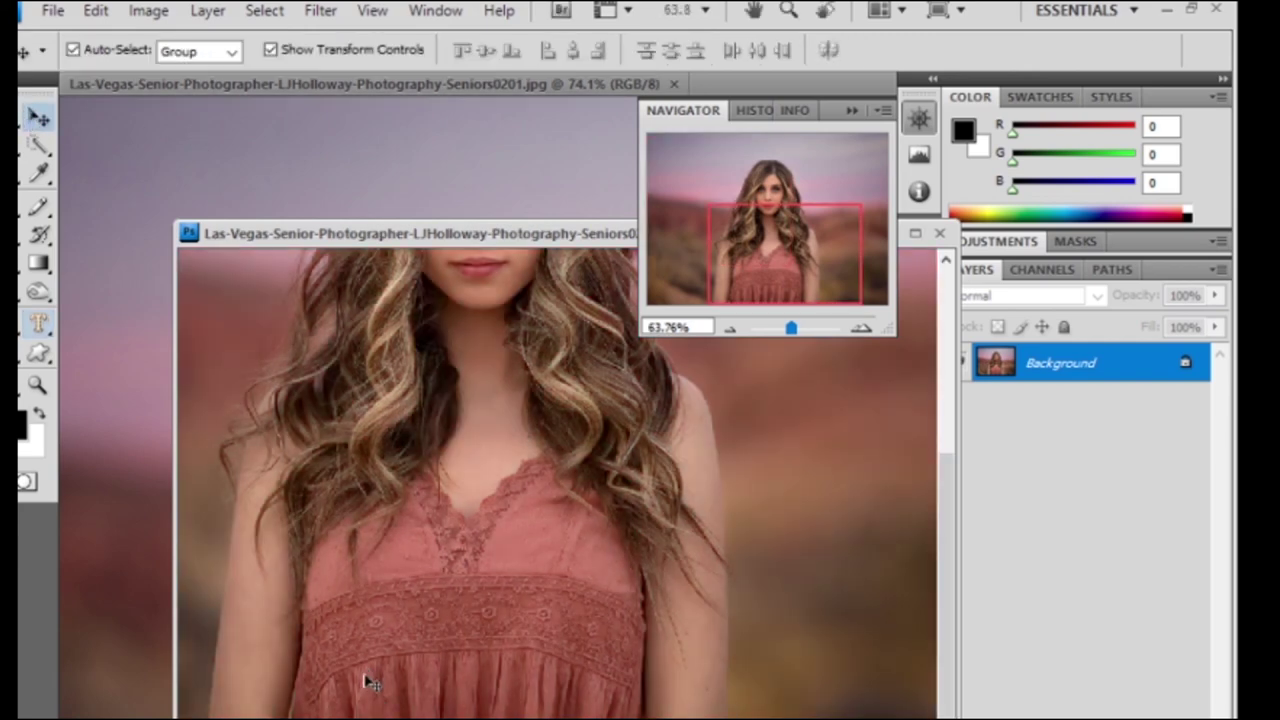
Create an 'ABC' type-mask selection on the lower lace and drag it into the original portrait.
click(38, 322)
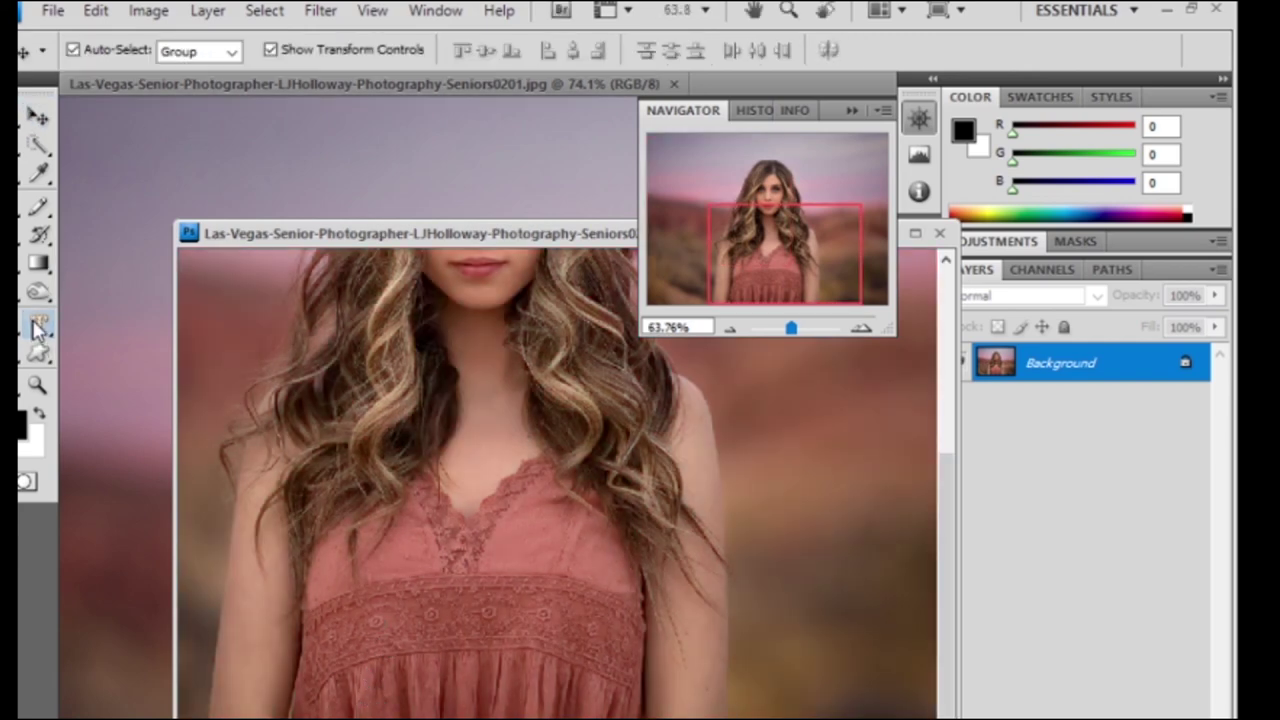
click(346, 672)
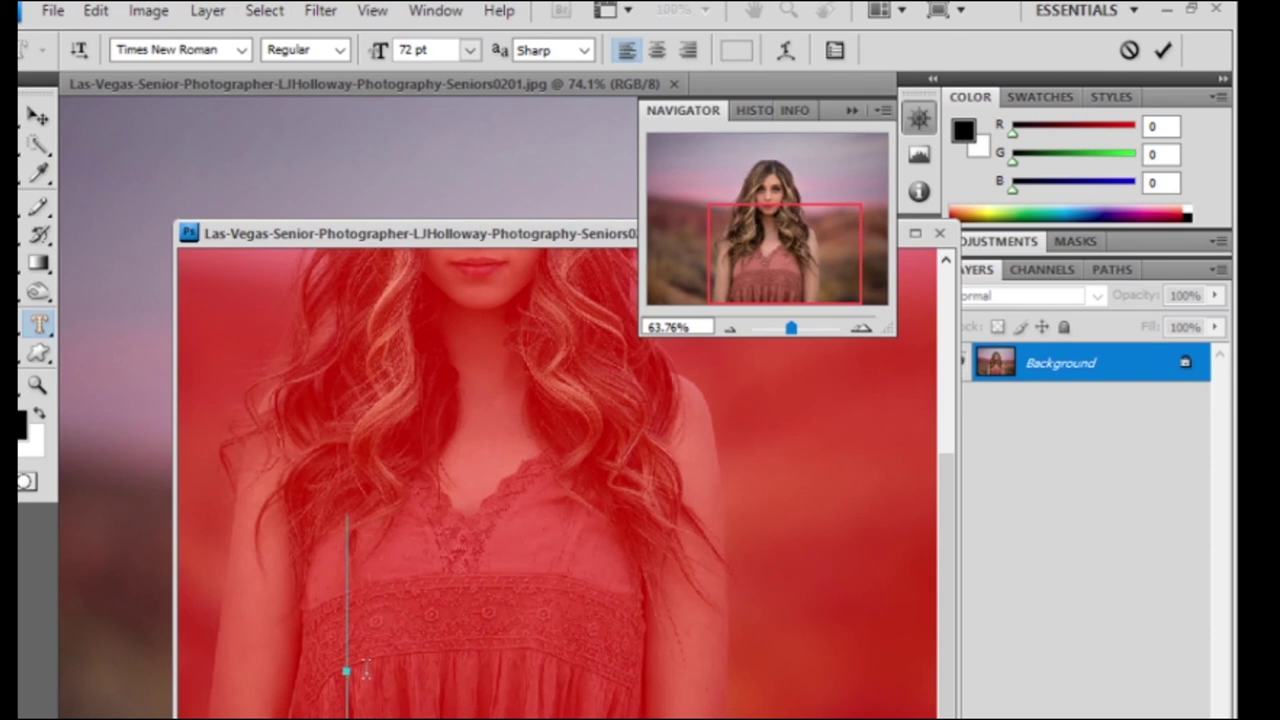
text(ABC)
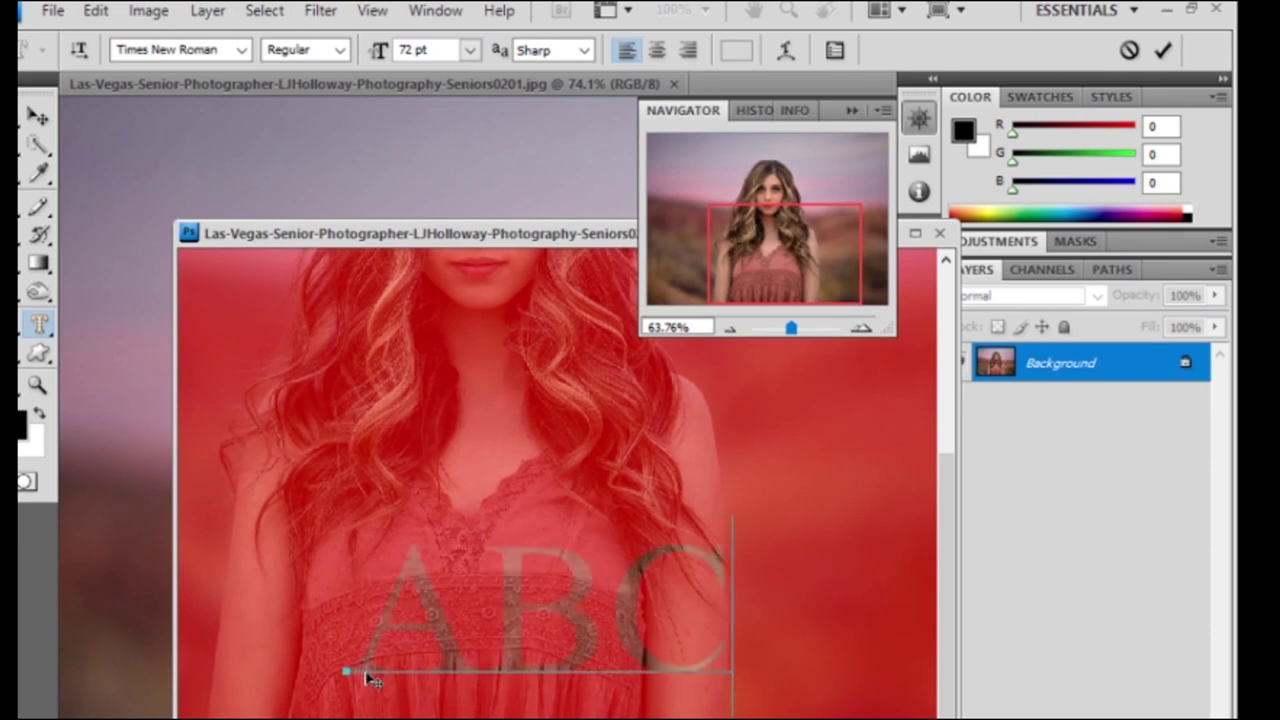
click(38, 117)
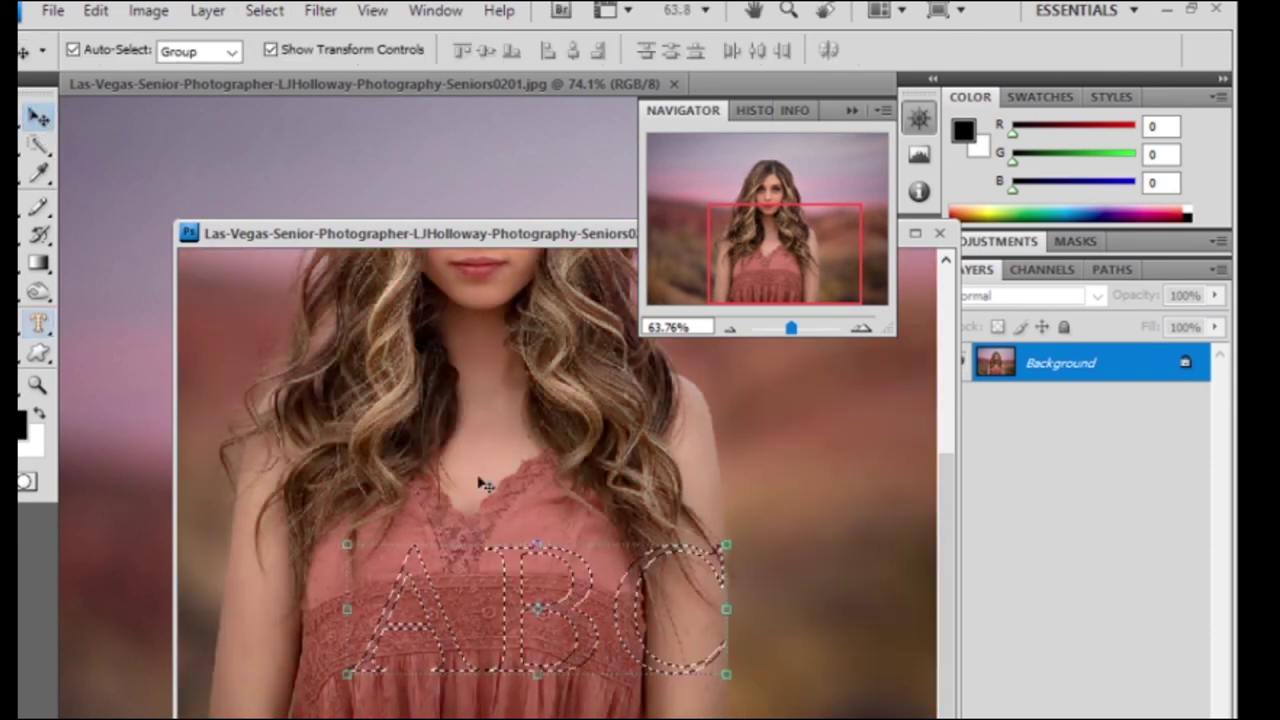
drag(503, 233, 872, 333)
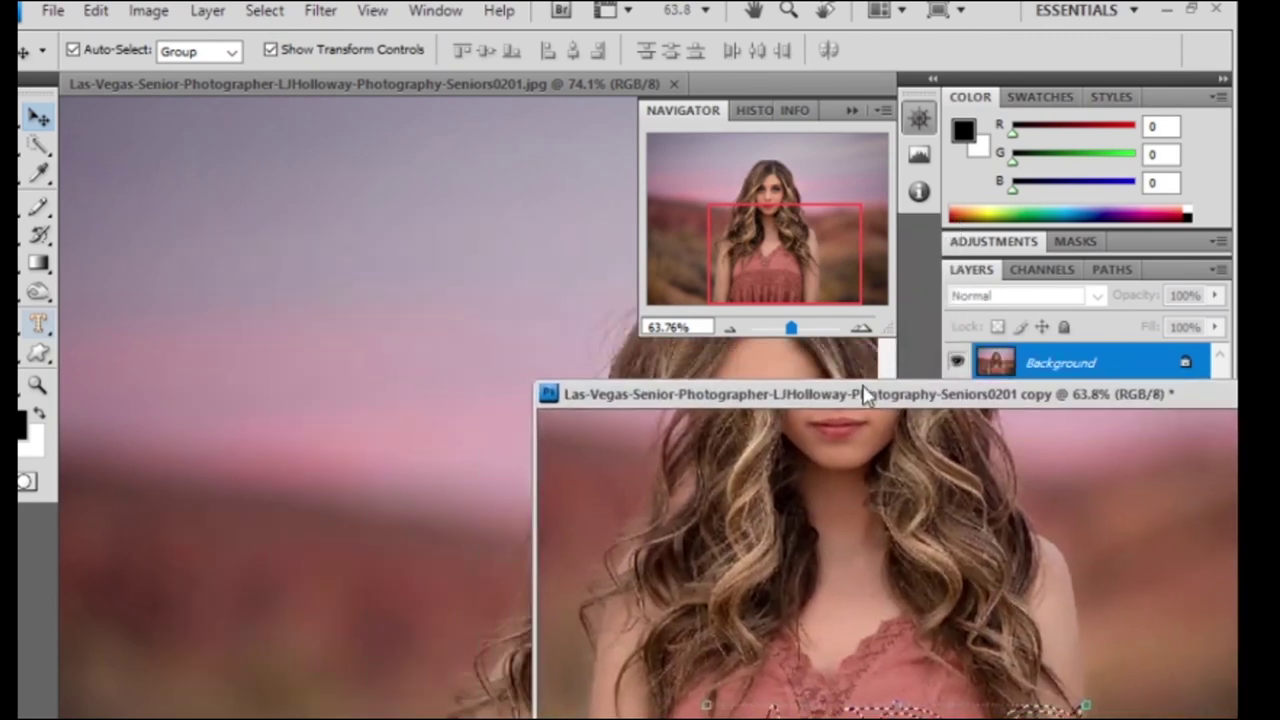
drag(900, 680, 191, 293)
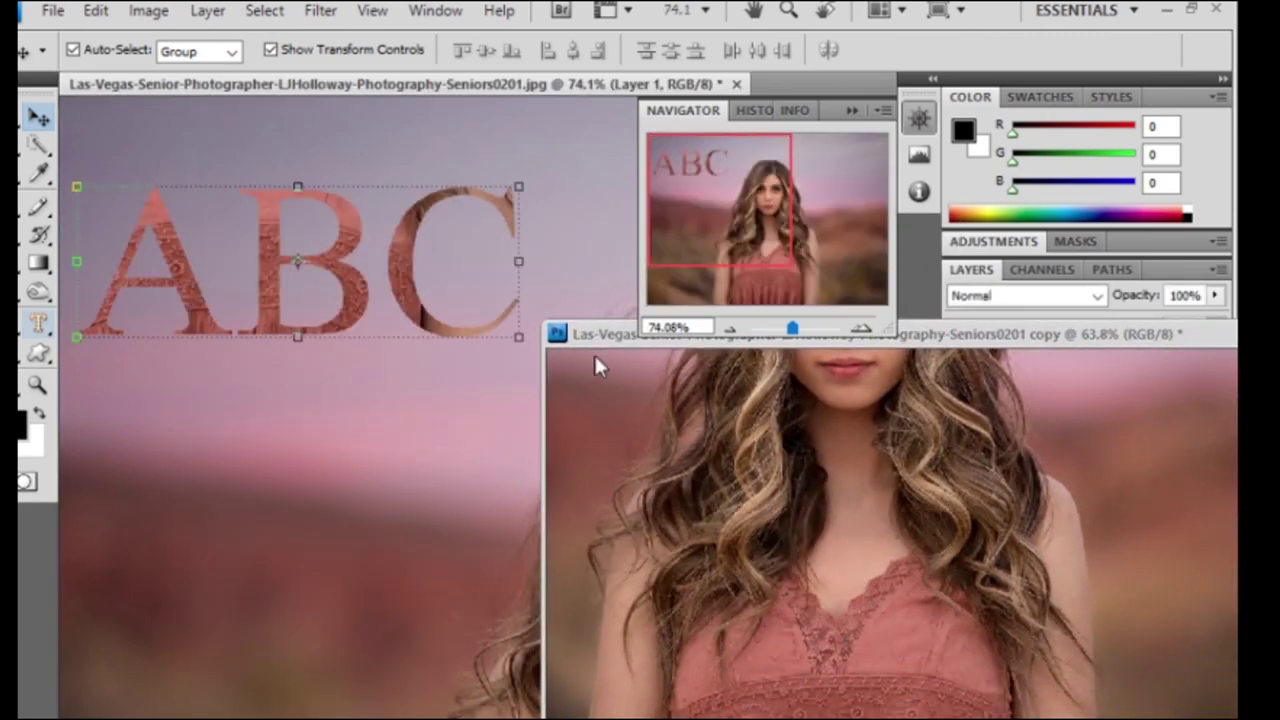
drag(590, 336, 718, 291)
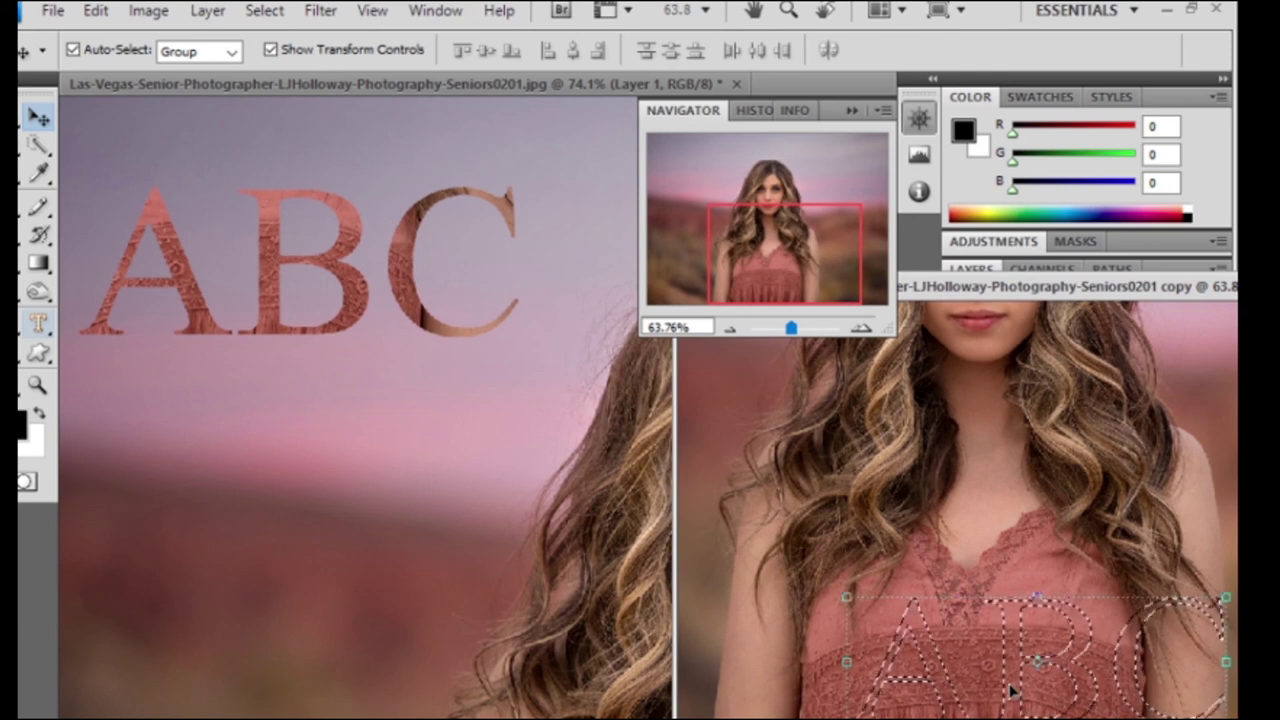
Type 'ABCD' as regular text below the ABC letters on the original portrait.
click(38, 326)
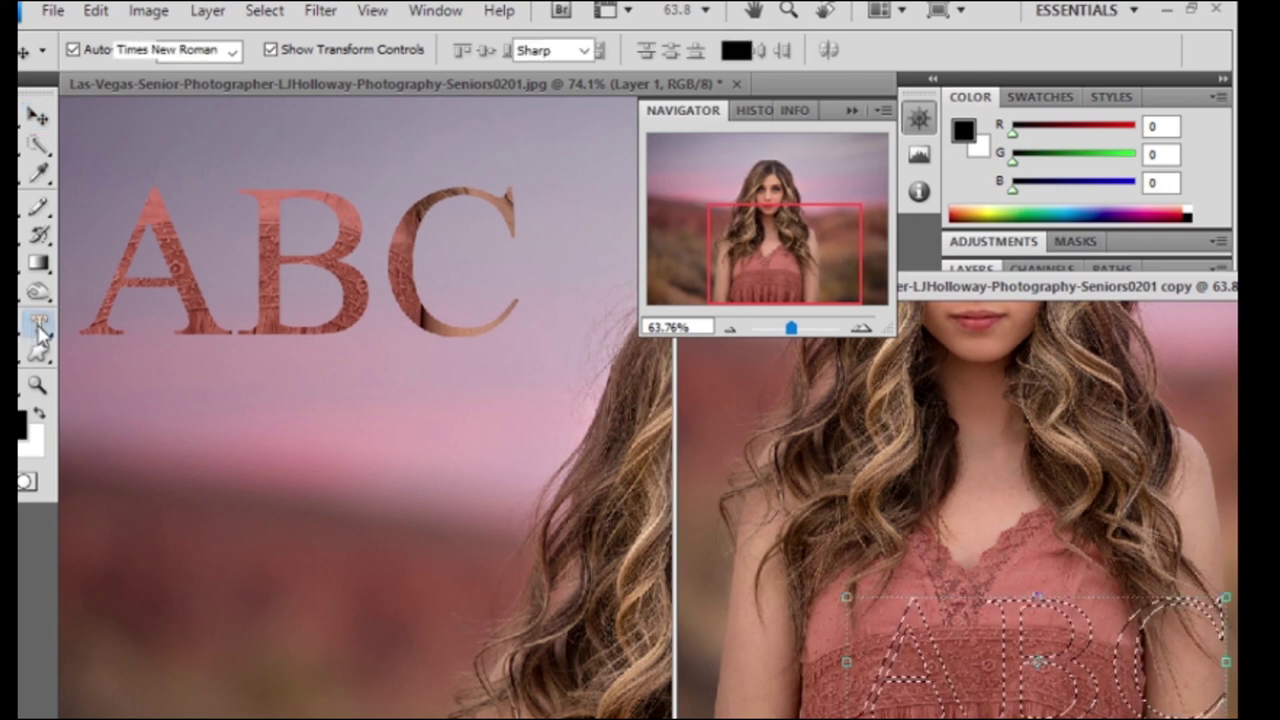
right_click(38, 326)
click(129, 537)
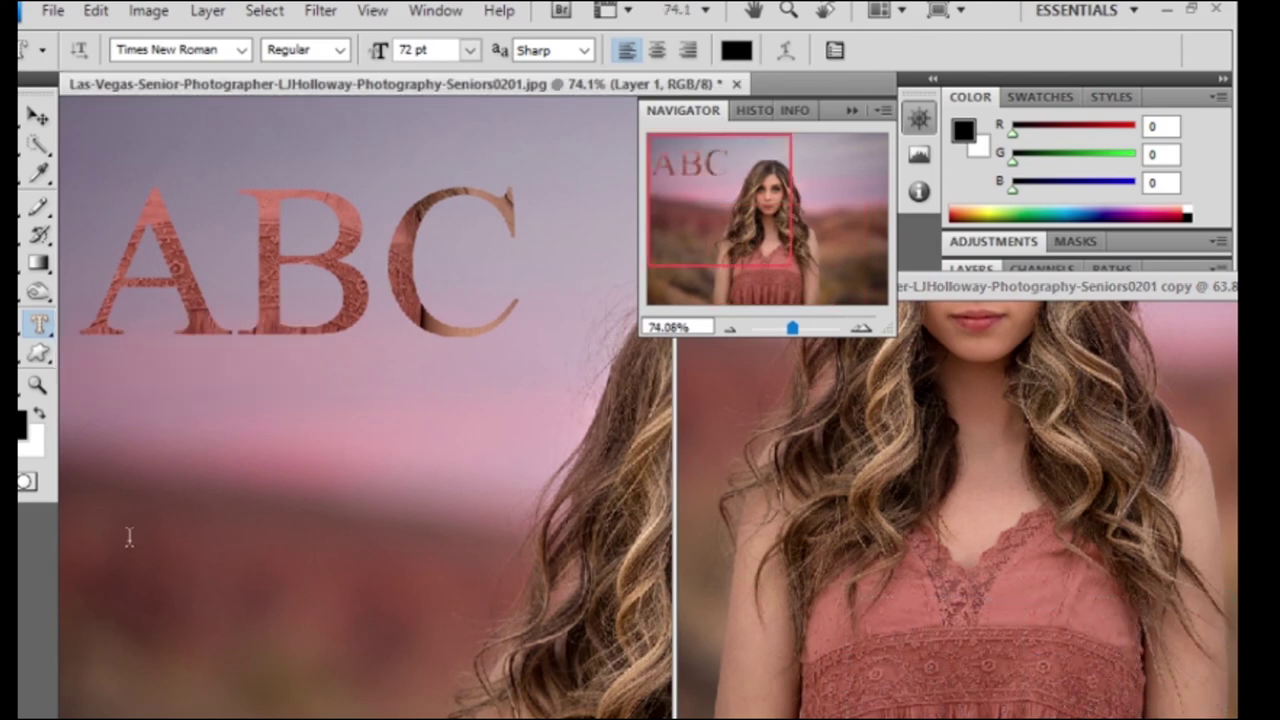
click(111, 502)
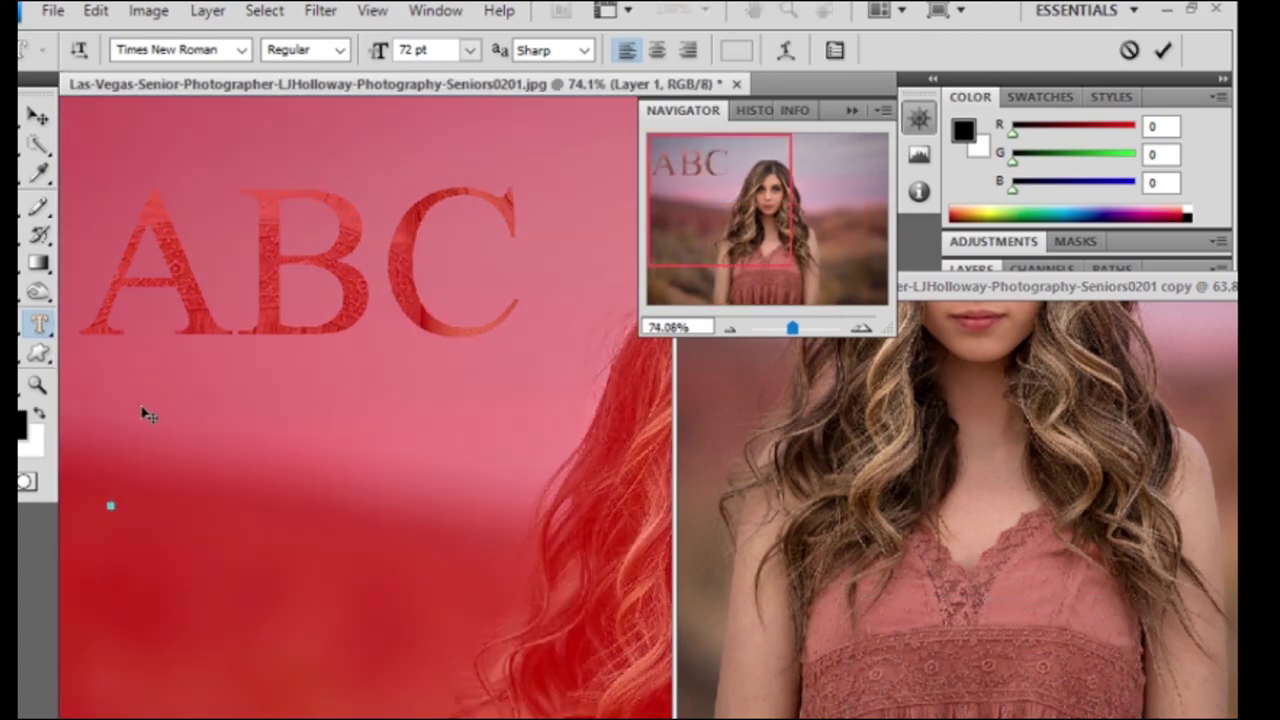
click(38, 116)
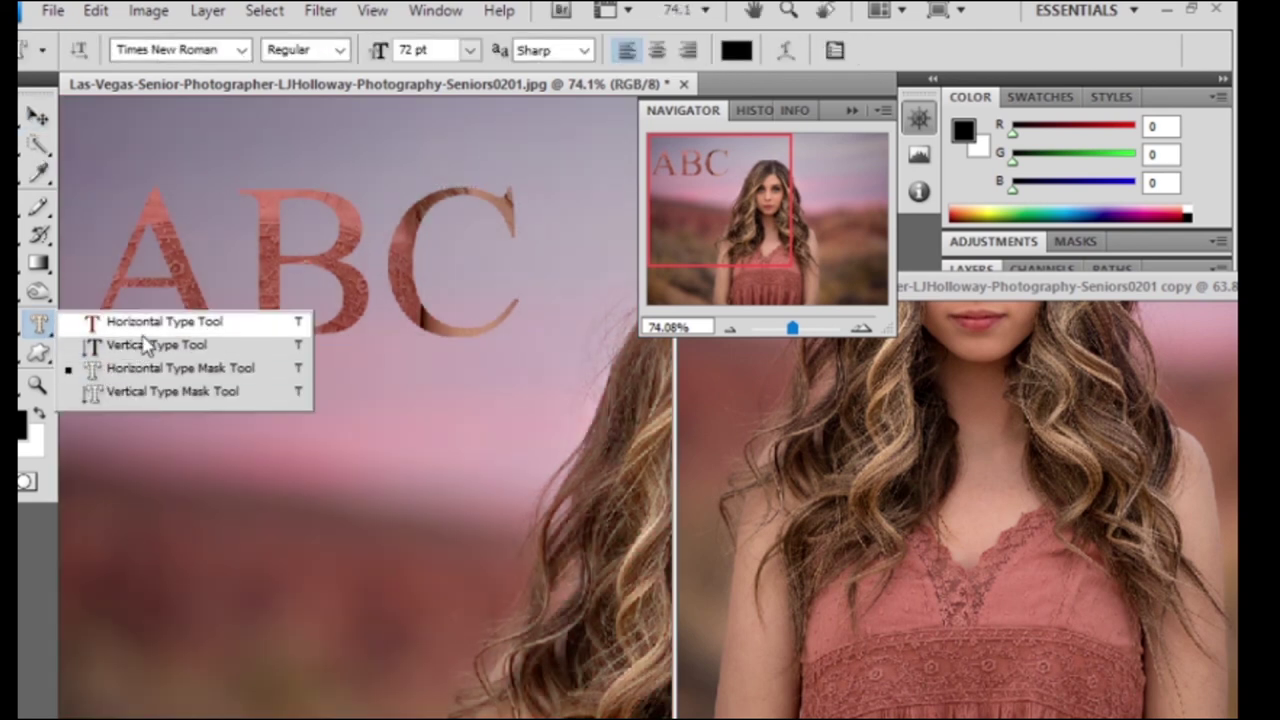
drag(38, 323, 150, 323)
click(111, 503)
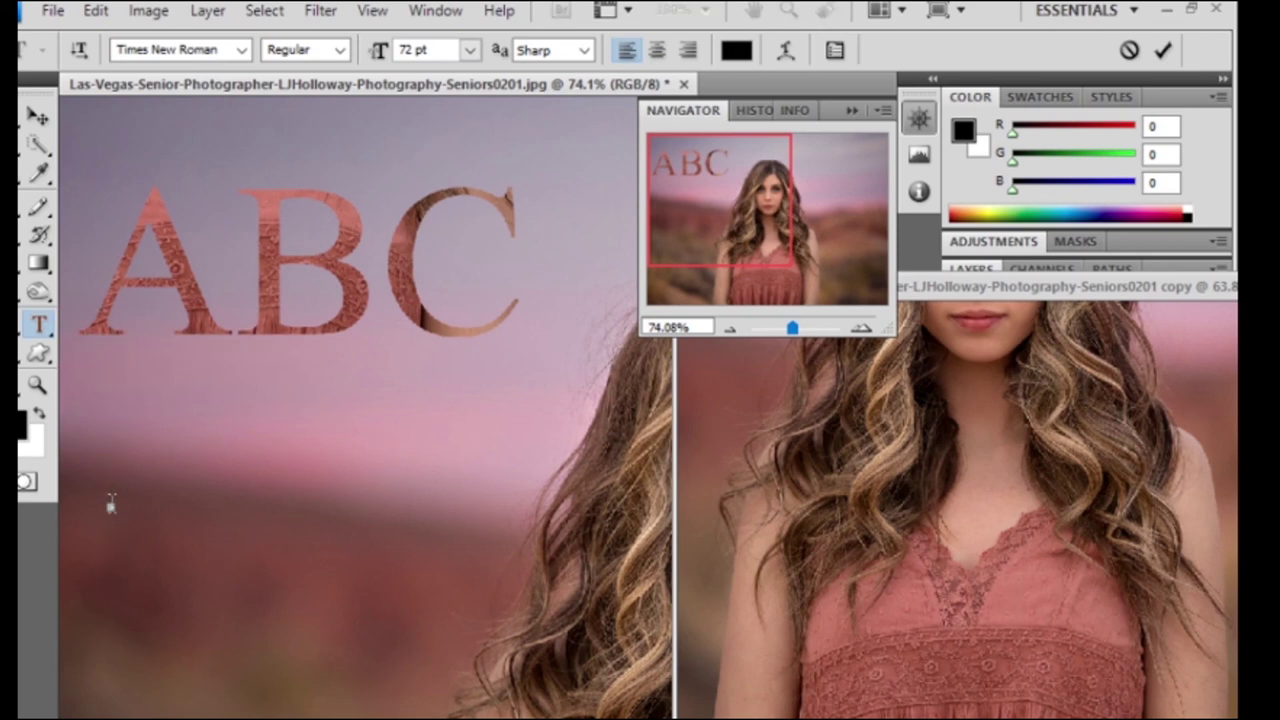
text(AB)
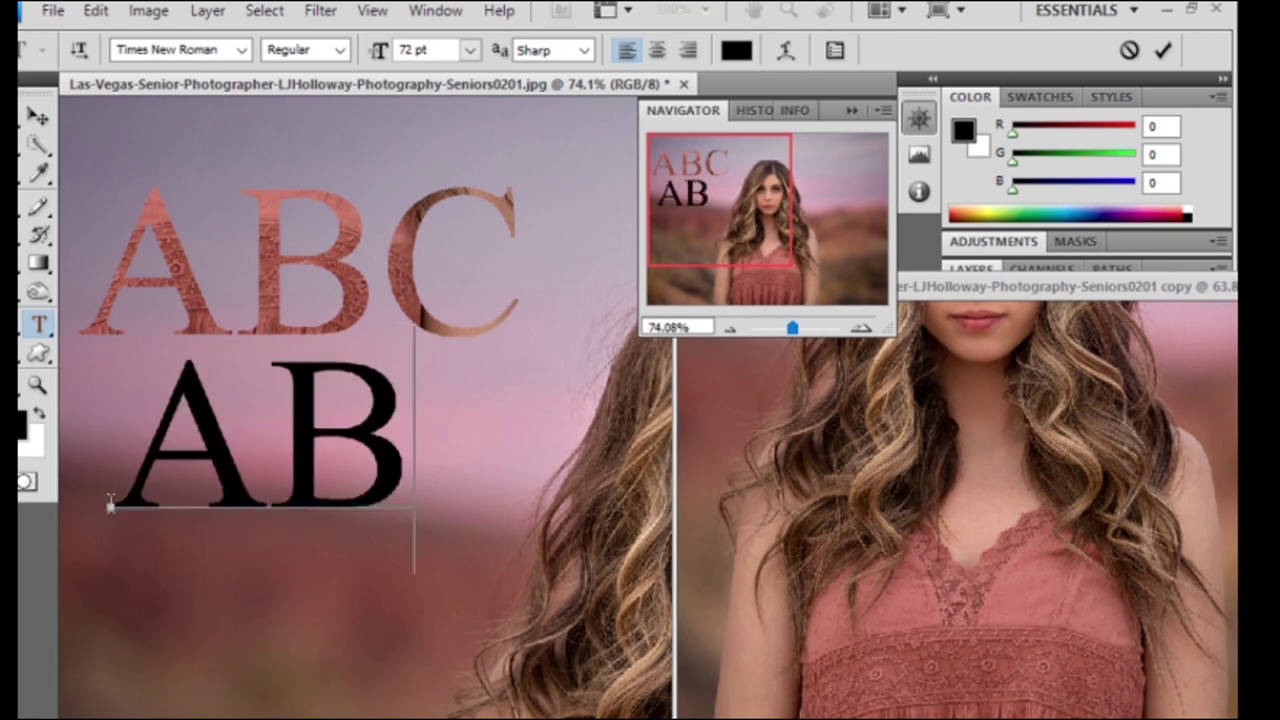
text(CD)
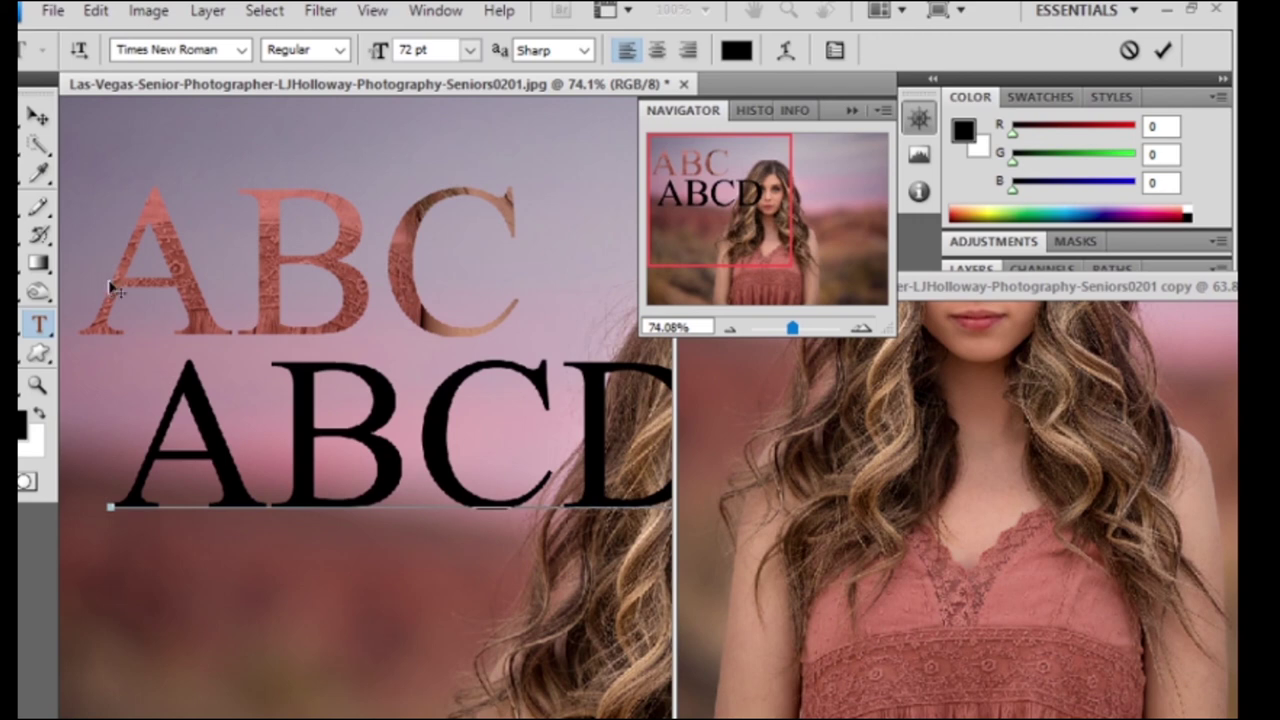
Collapse the Navigator panel and close the duplicate portrait window.
click(850, 111)
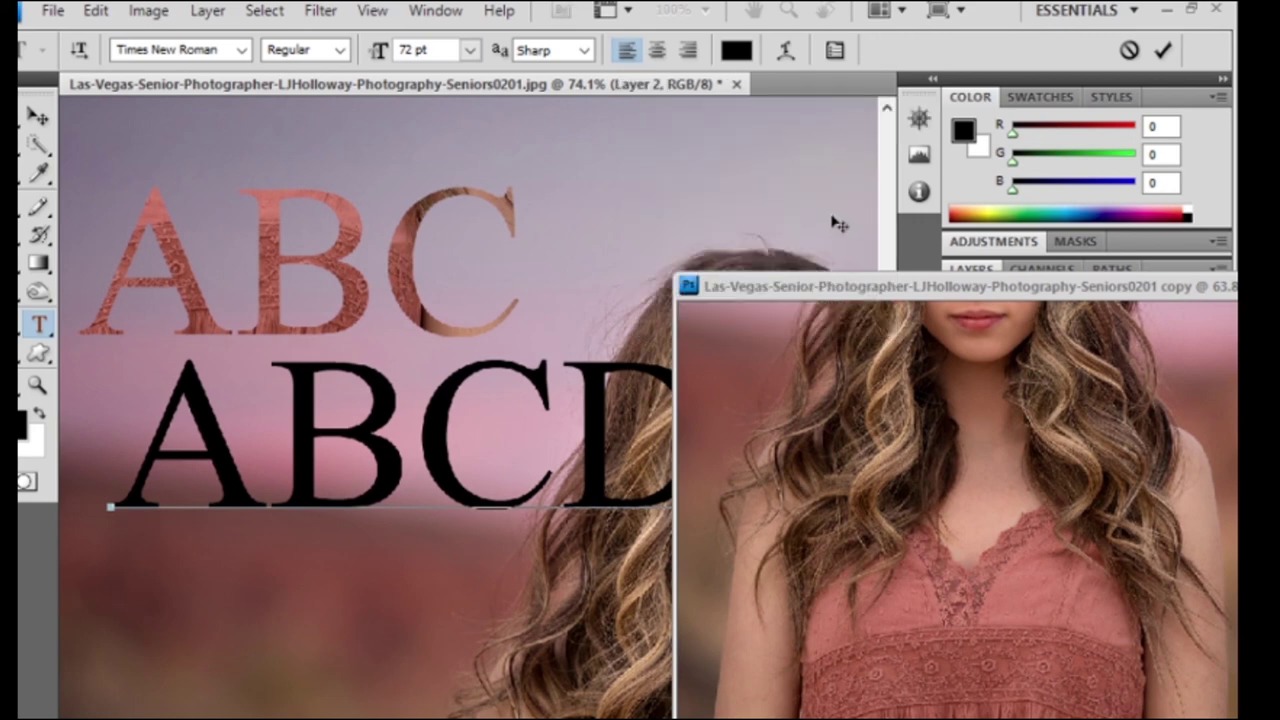
drag(806, 288, 171, 386)
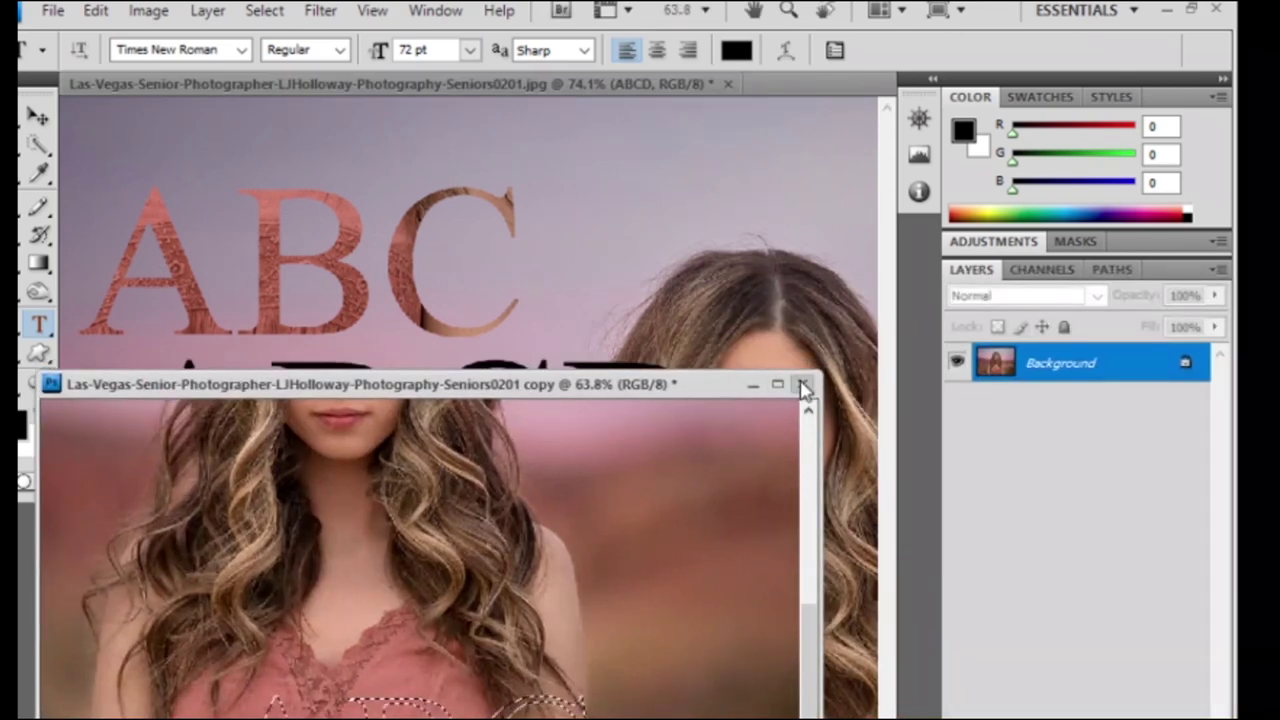
click(805, 388)
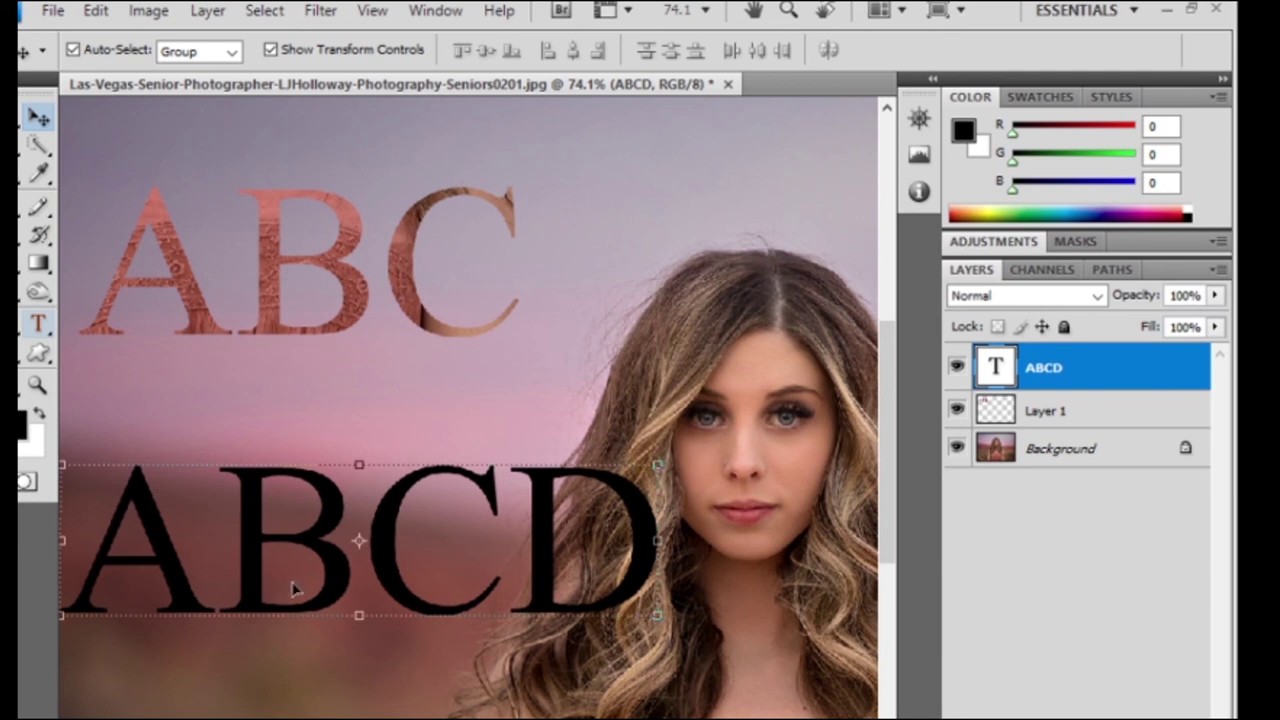
Nudge the ABCD text up and right, then place the text caret inside it.
drag(293, 590, 311, 569)
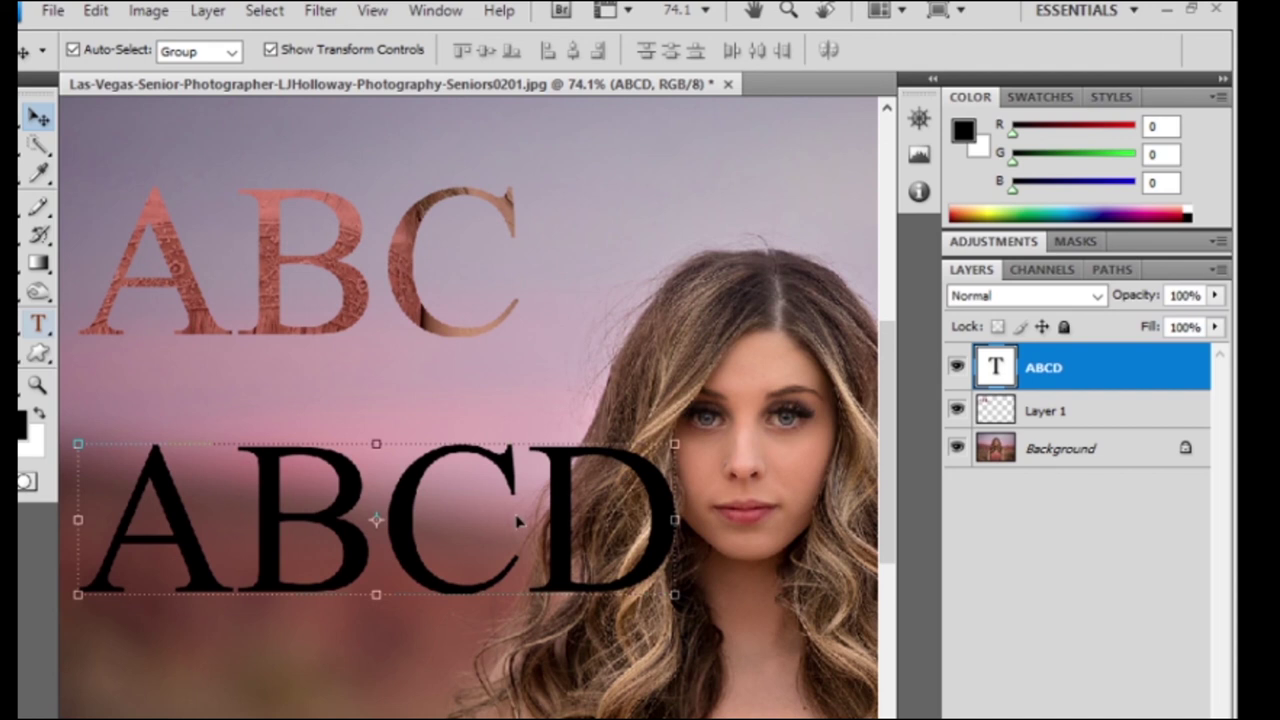
click(36, 325)
click(268, 520)
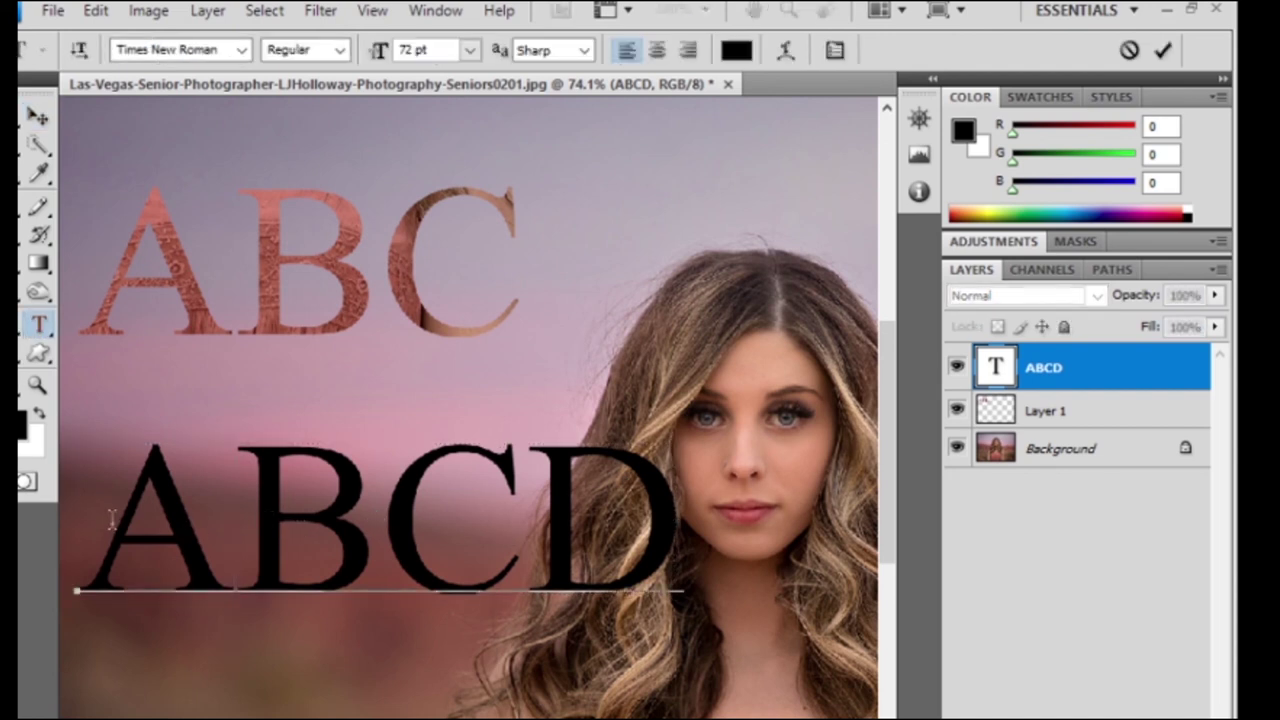
Try colouring the selected ABCD text blue.
drag(113, 519, 815, 557)
click(24, 434)
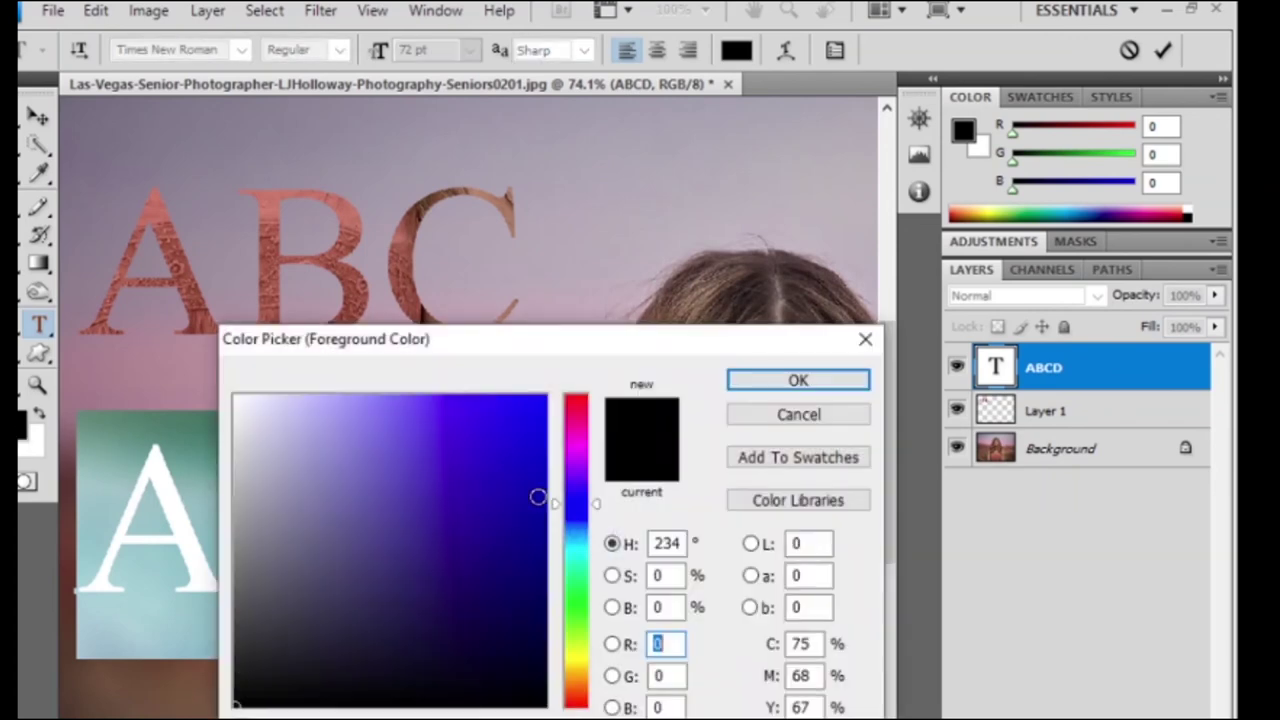
click(512, 455)
click(236, 510)
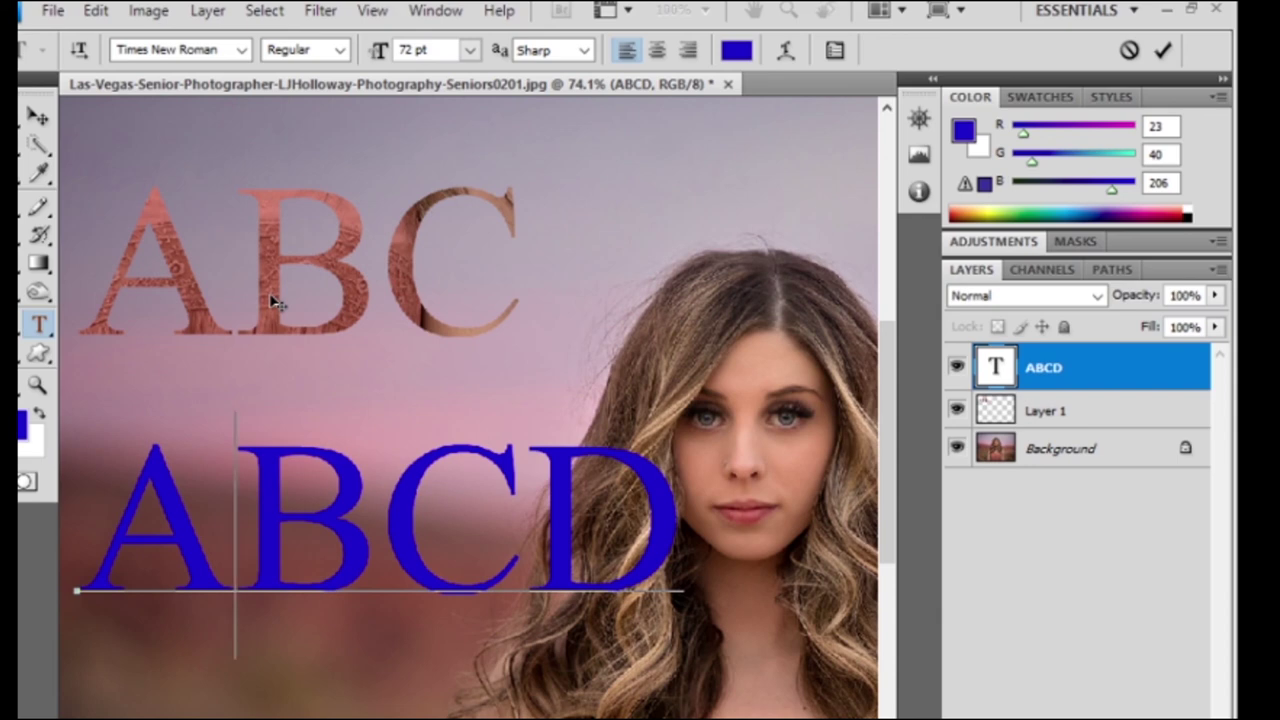
Recolour the ABCD text dusty pink (d17d73), sampled from the textured ABC letters.
drag(85, 540, 770, 555)
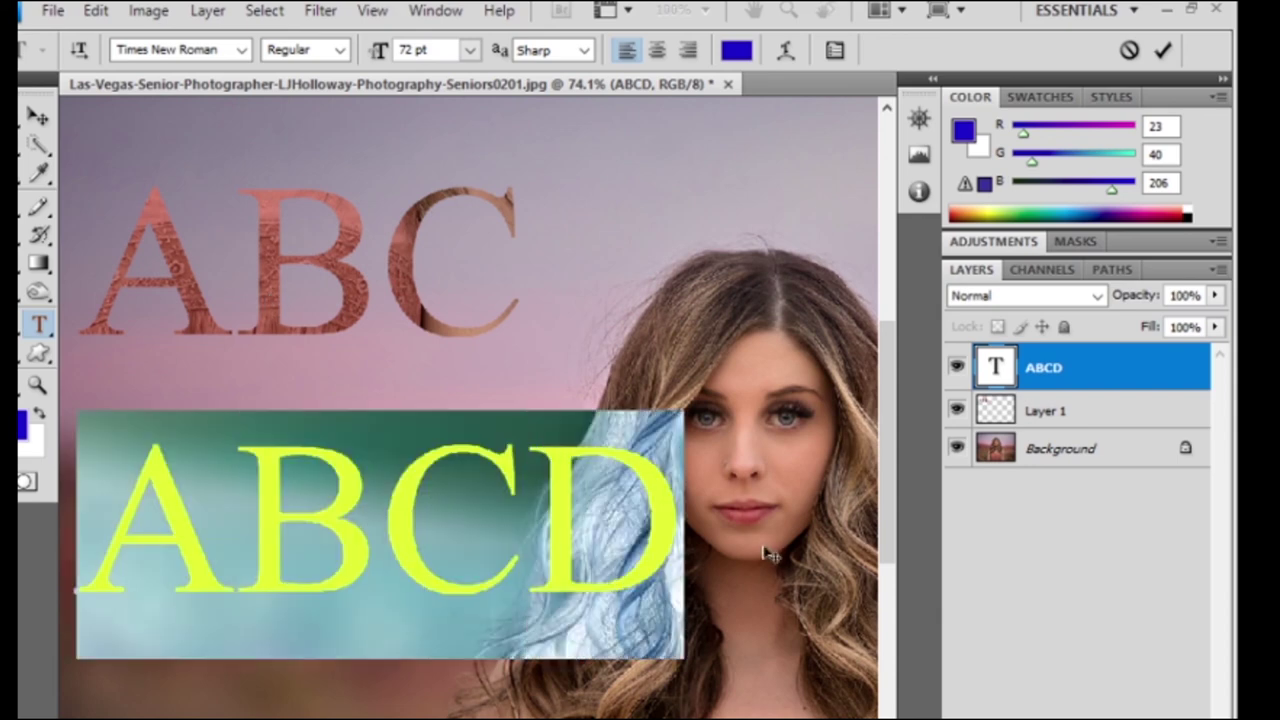
click(20, 425)
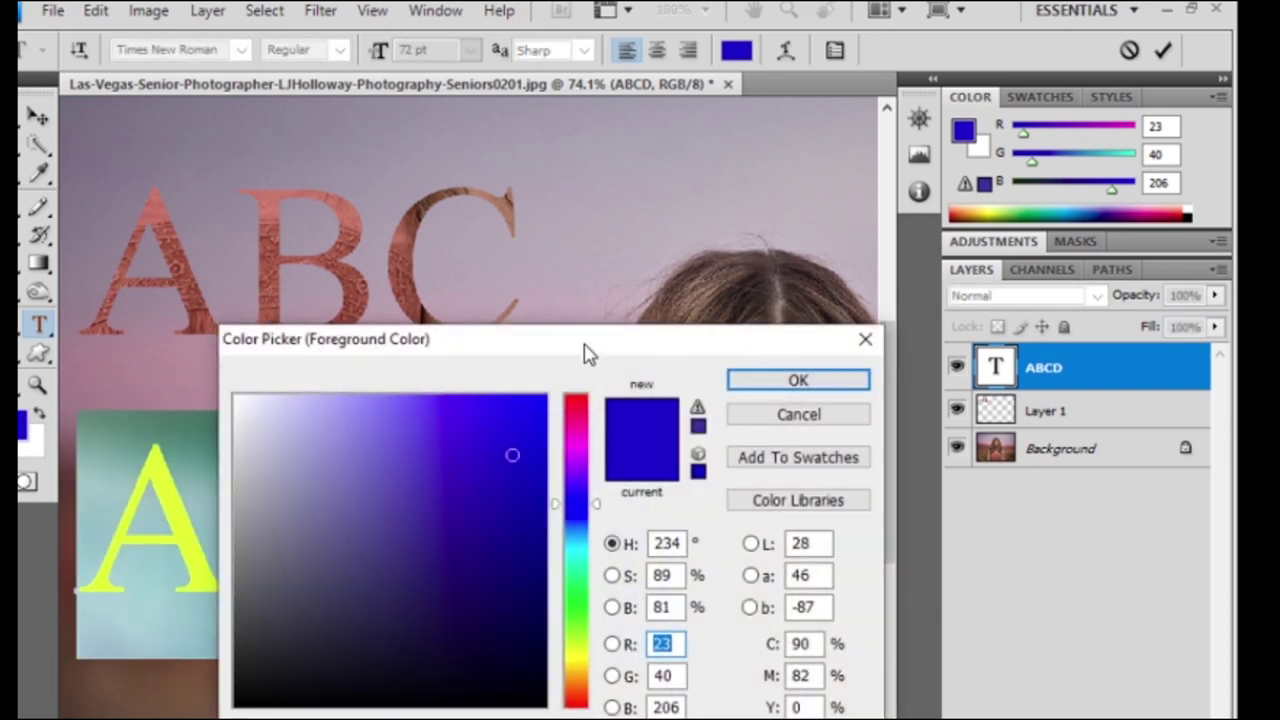
drag(586, 351, 970, 133)
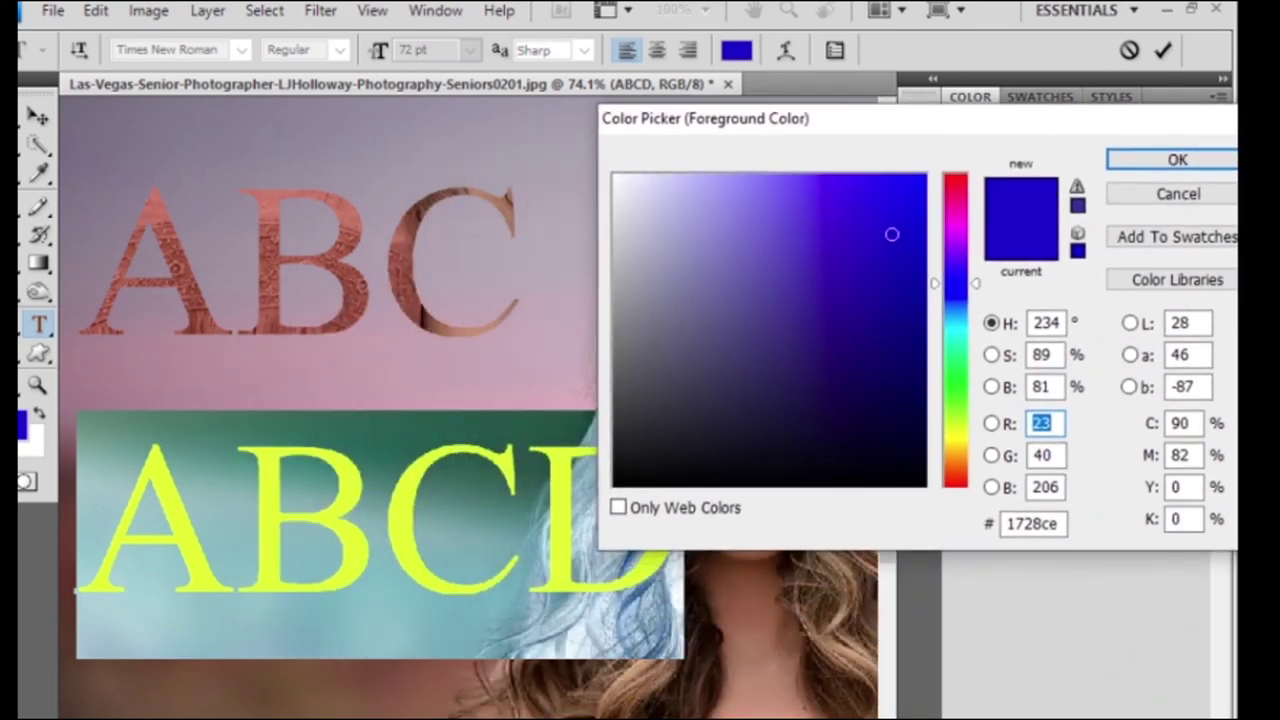
click(290, 270)
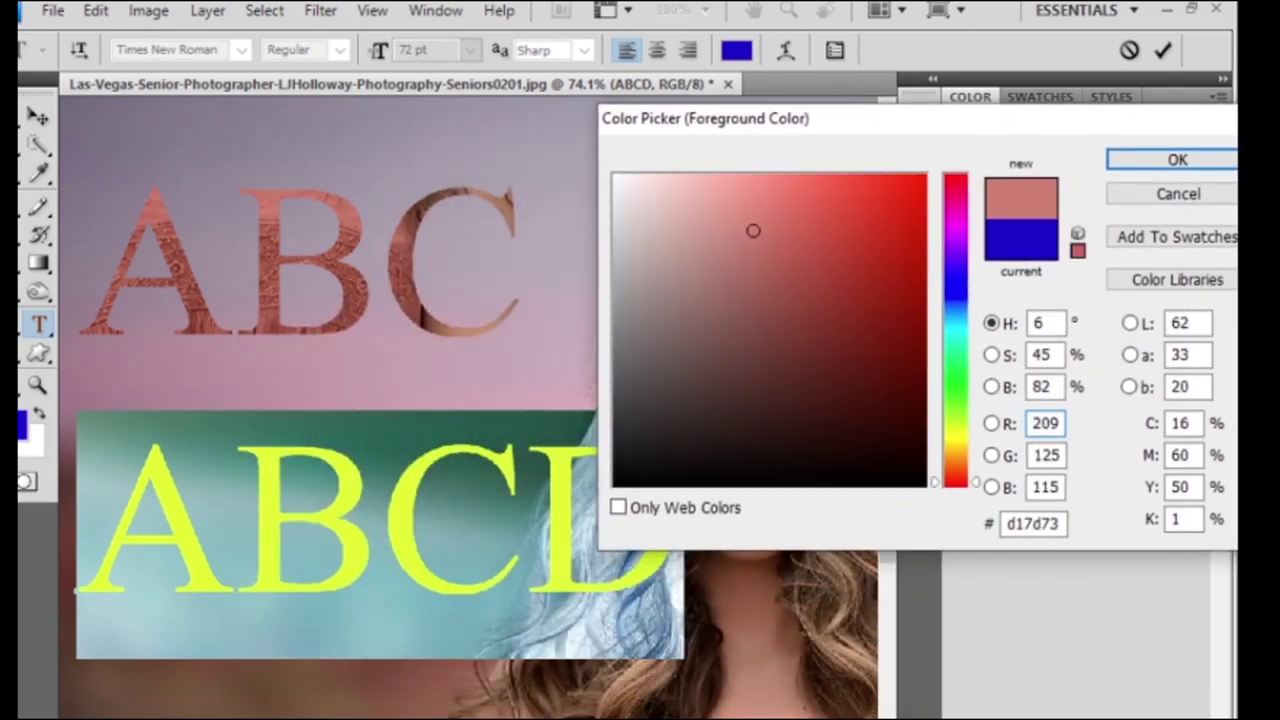
click(1140, 160)
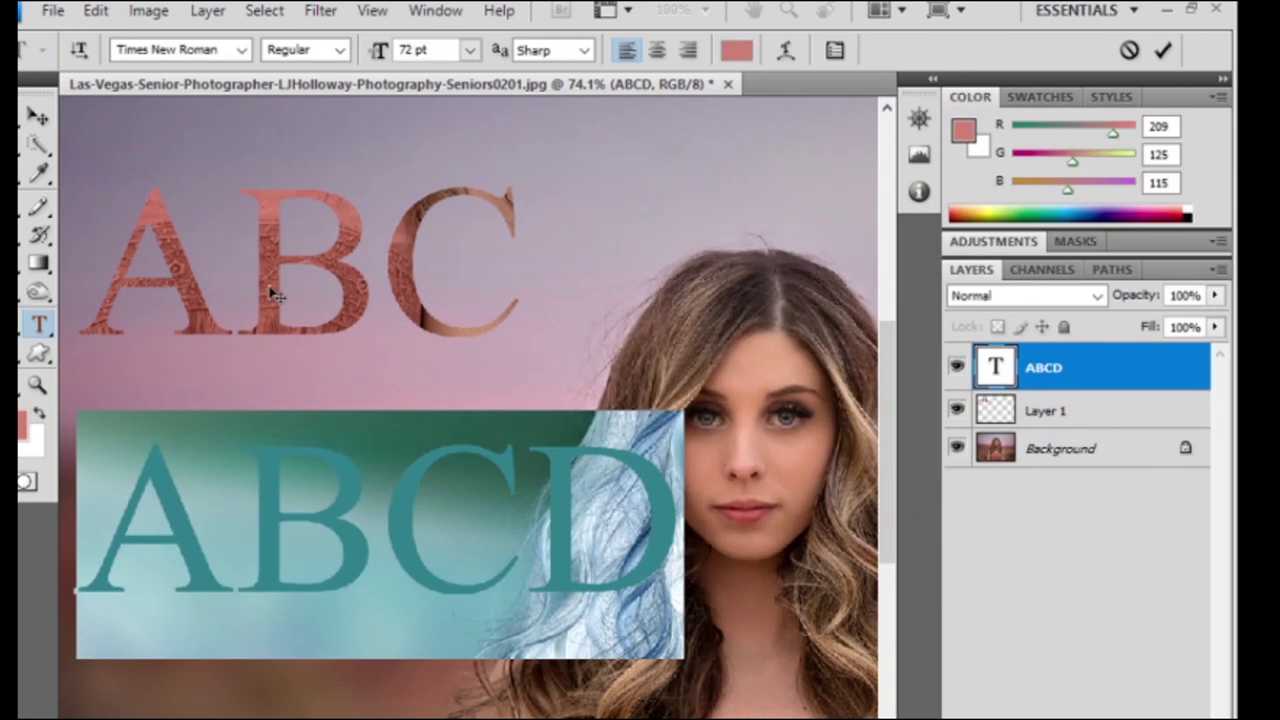
click(312, 445)
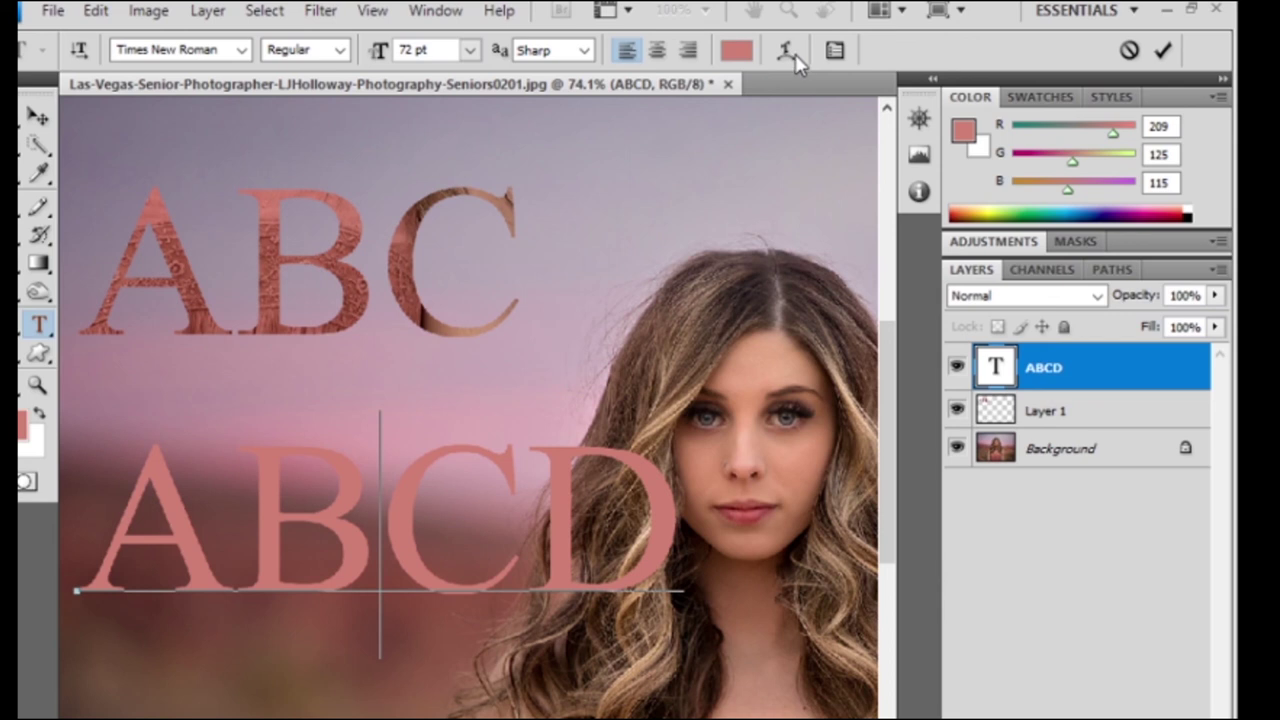
click(496, 598)
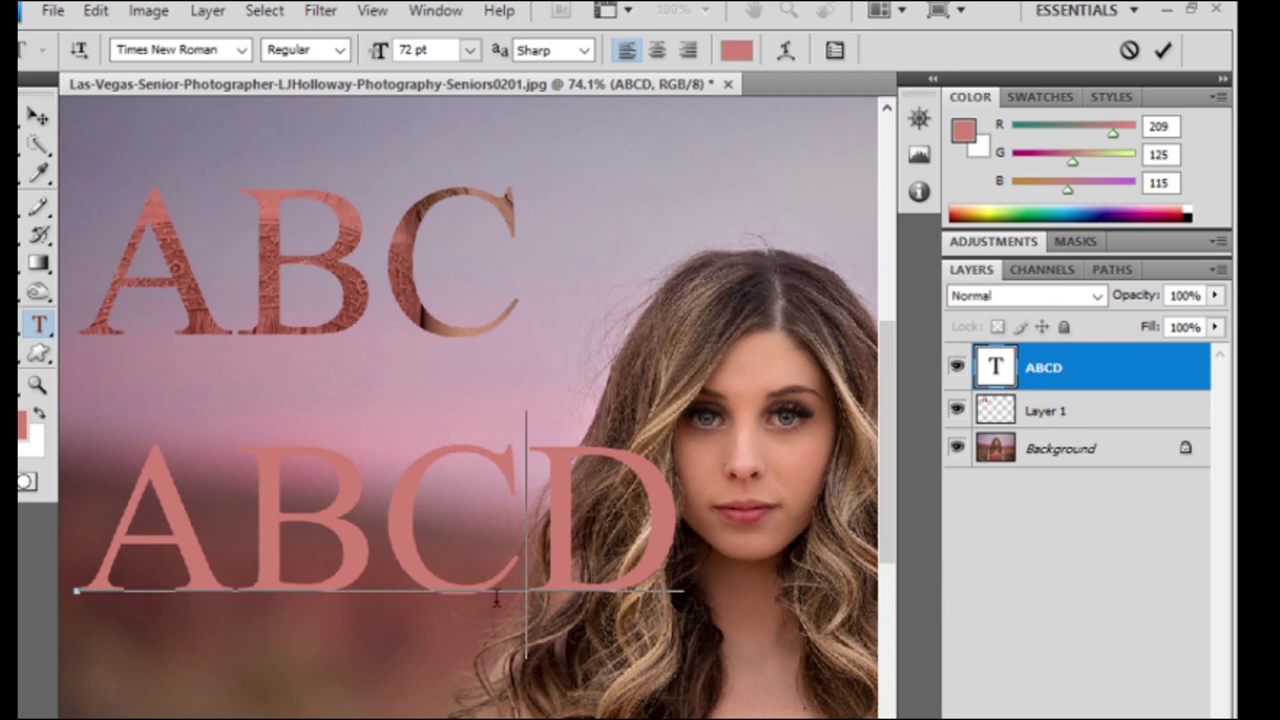
Warp ABCD with the Arc style at Bend -57 plus distortion, and commit the text.
drag(652, 556, 125, 515)
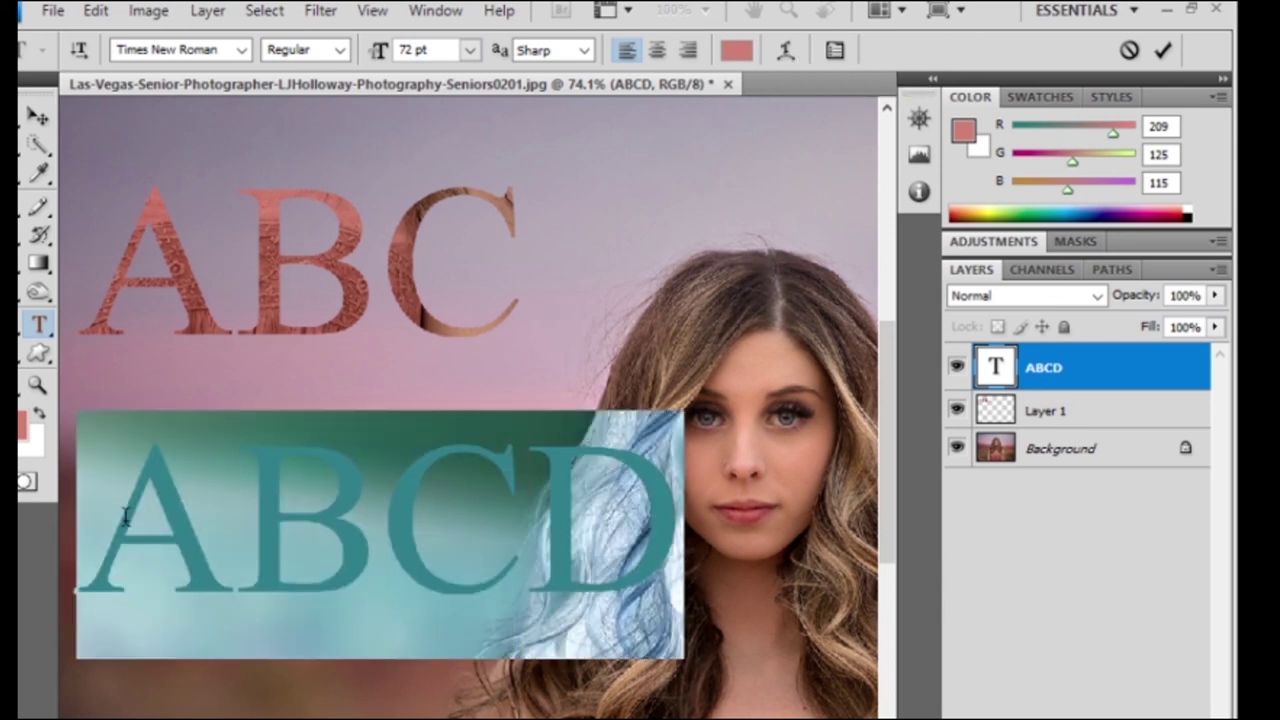
click(783, 50)
click(619, 240)
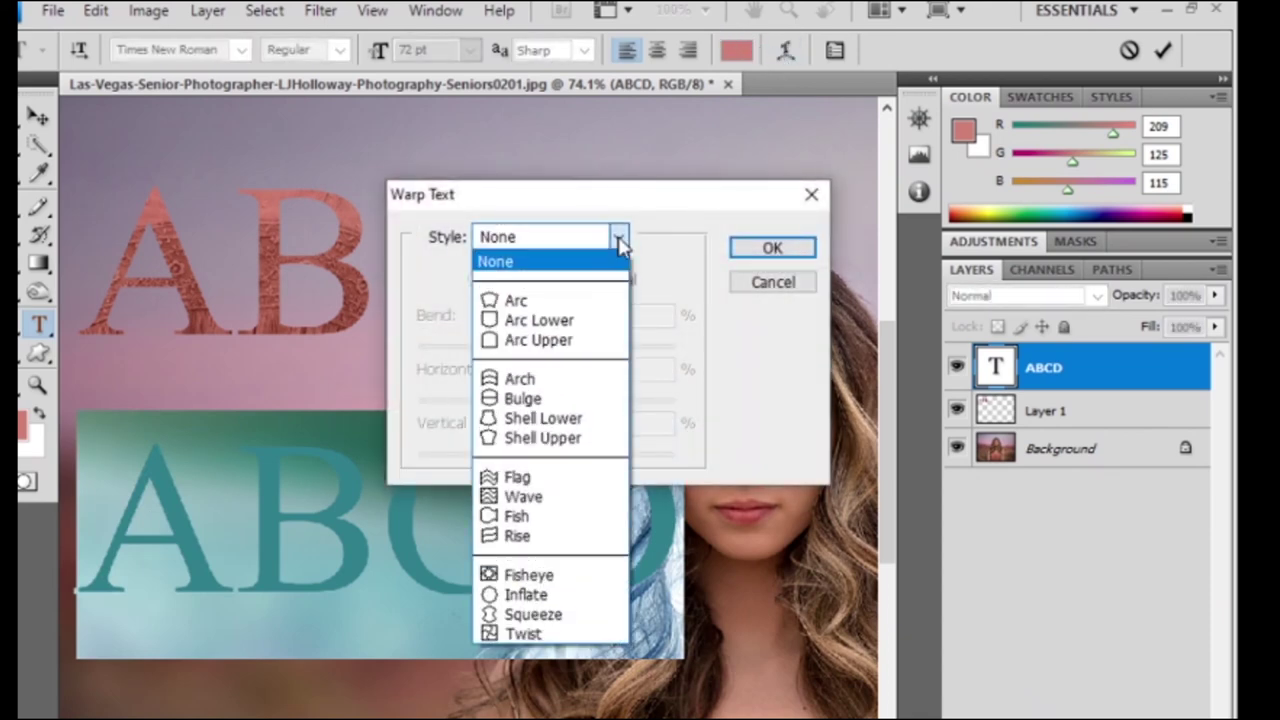
click(595, 300)
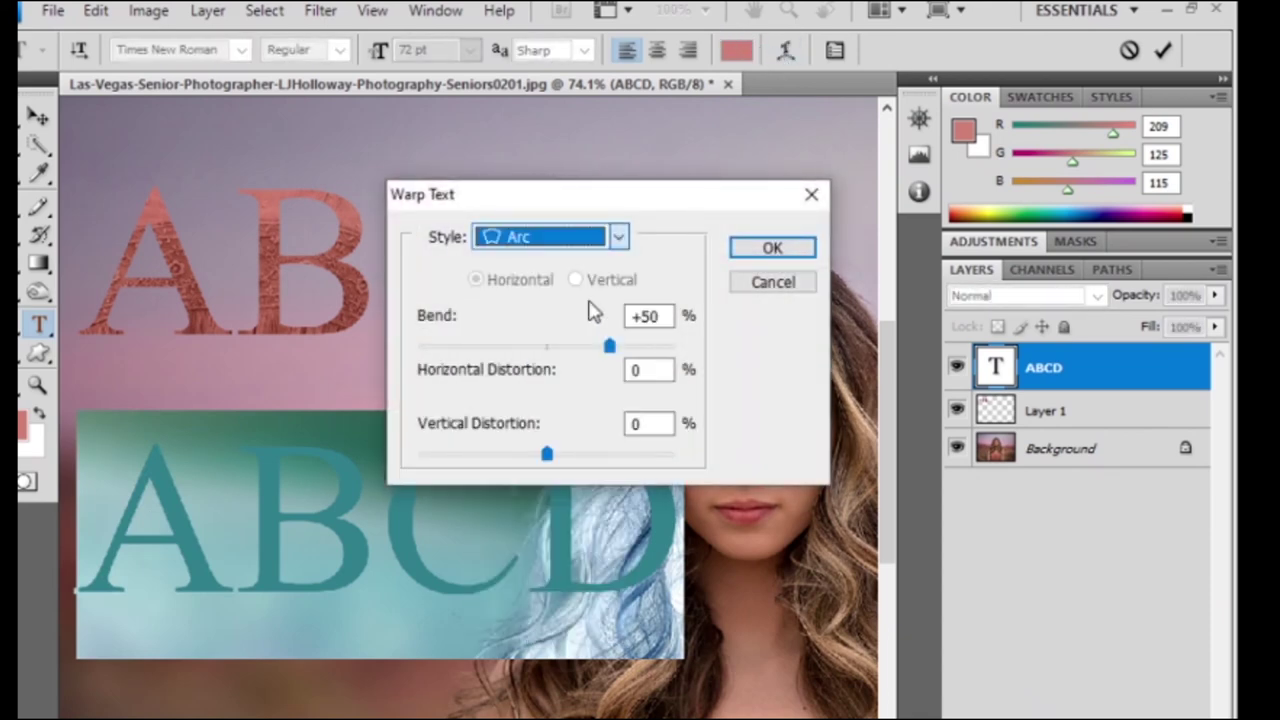
drag(655, 212, 1140, 323)
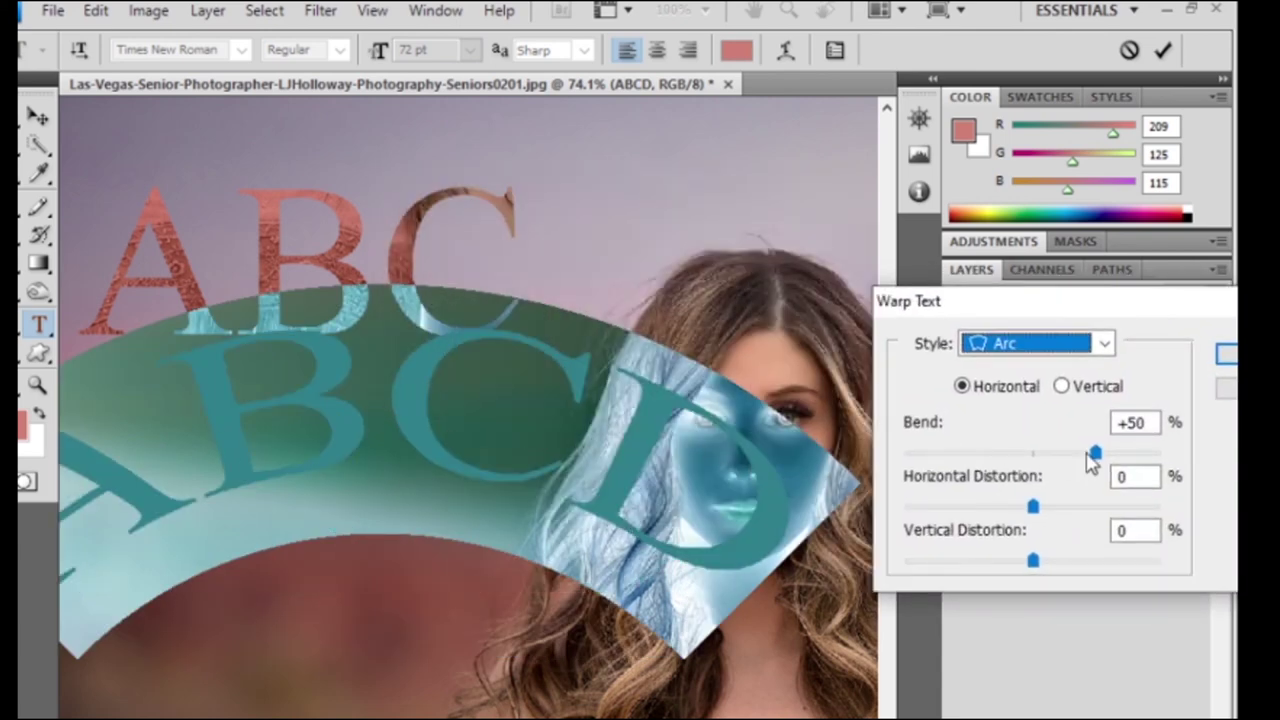
mouse_move(1095, 452)
mouse_down()
mouse_move(1033, 452)
mouse_move(1076, 470)
mouse_move(959, 452)
mouse_up()
drag(1060, 300, 713, 250)
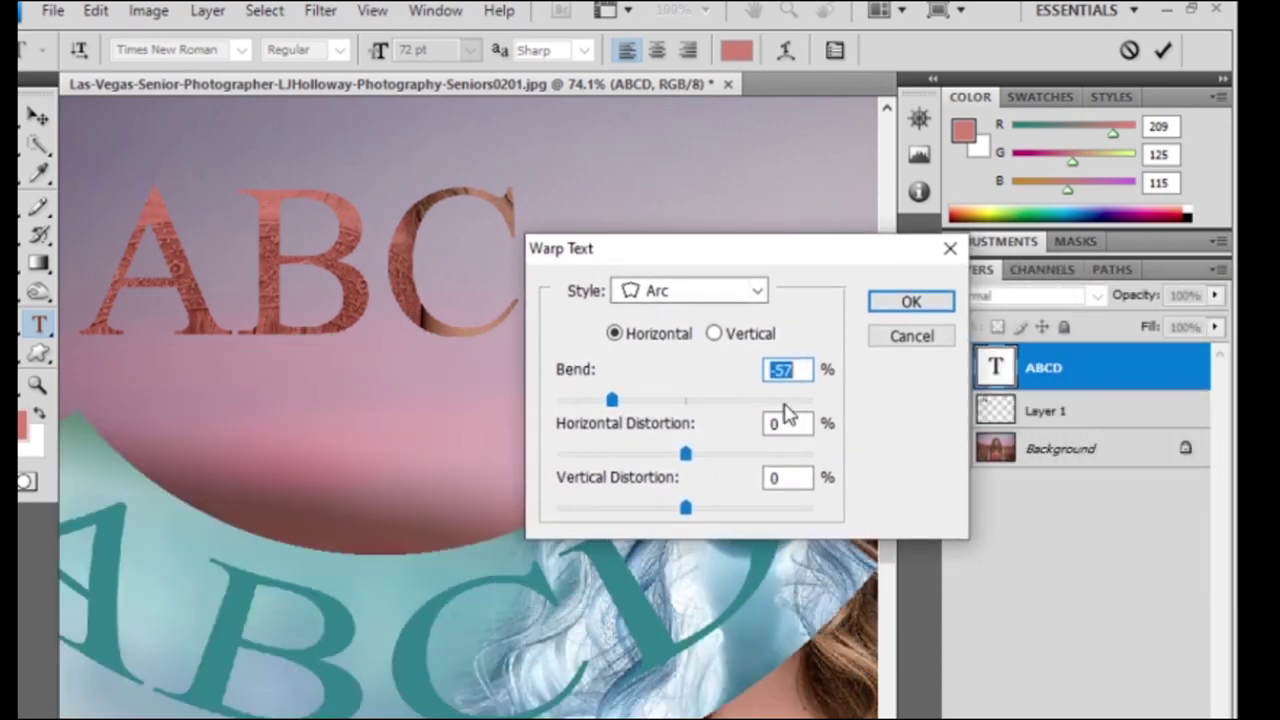
mouse_move(686, 455)
mouse_down()
mouse_move(790, 453)
mouse_move(560, 447)
mouse_move(740, 462)
mouse_move(670, 453)
mouse_up()
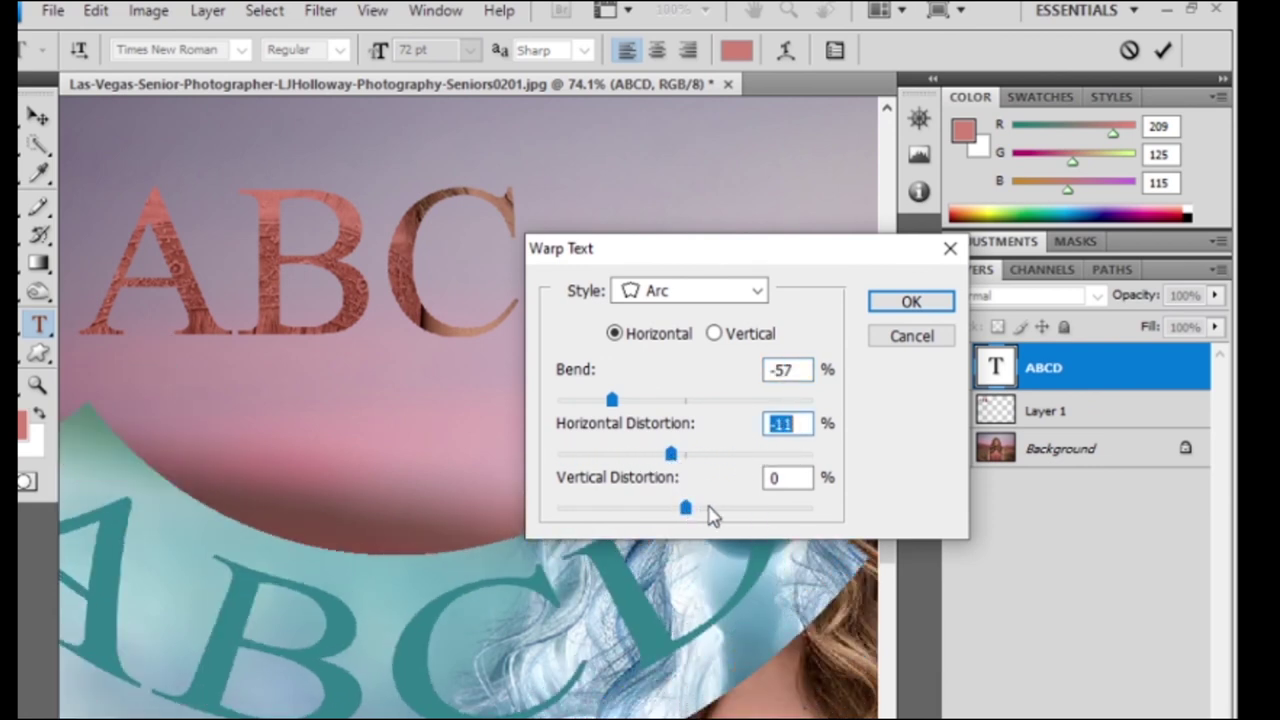
mouse_move(686, 508)
mouse_down()
mouse_move(746, 508)
mouse_move(537, 508)
mouse_move(714, 508)
mouse_up()
click(895, 306)
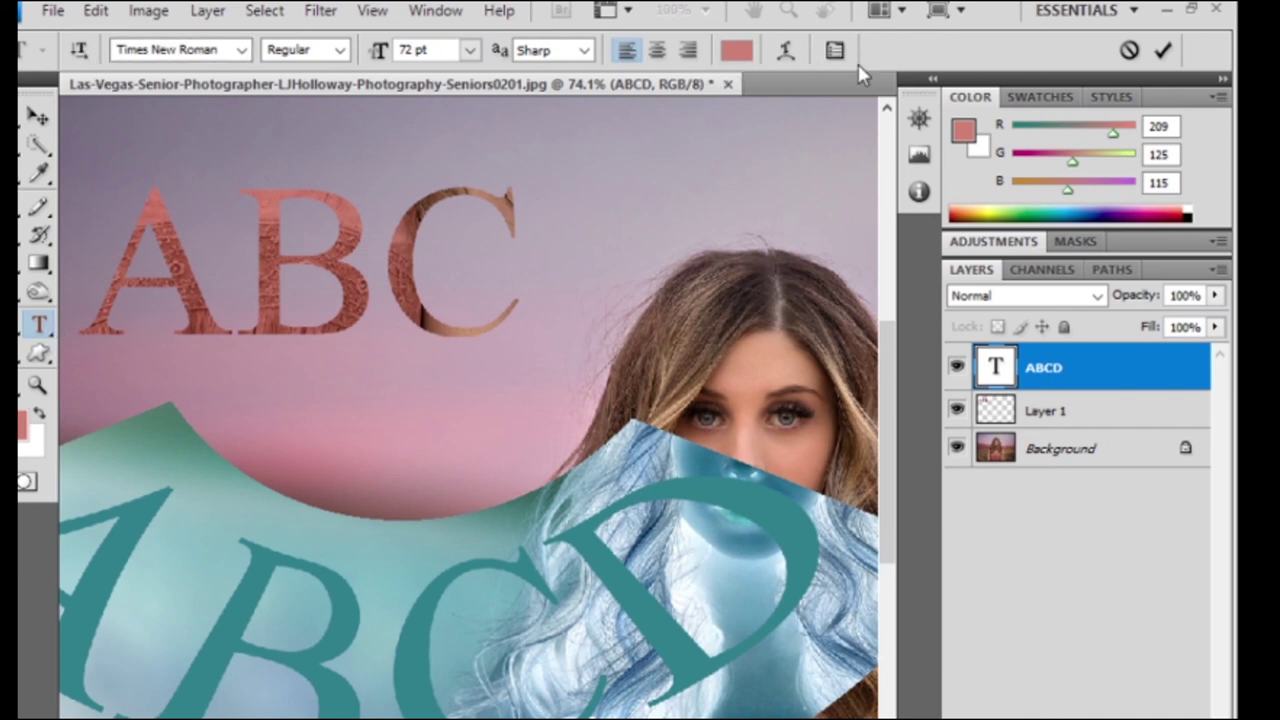
click(1168, 55)
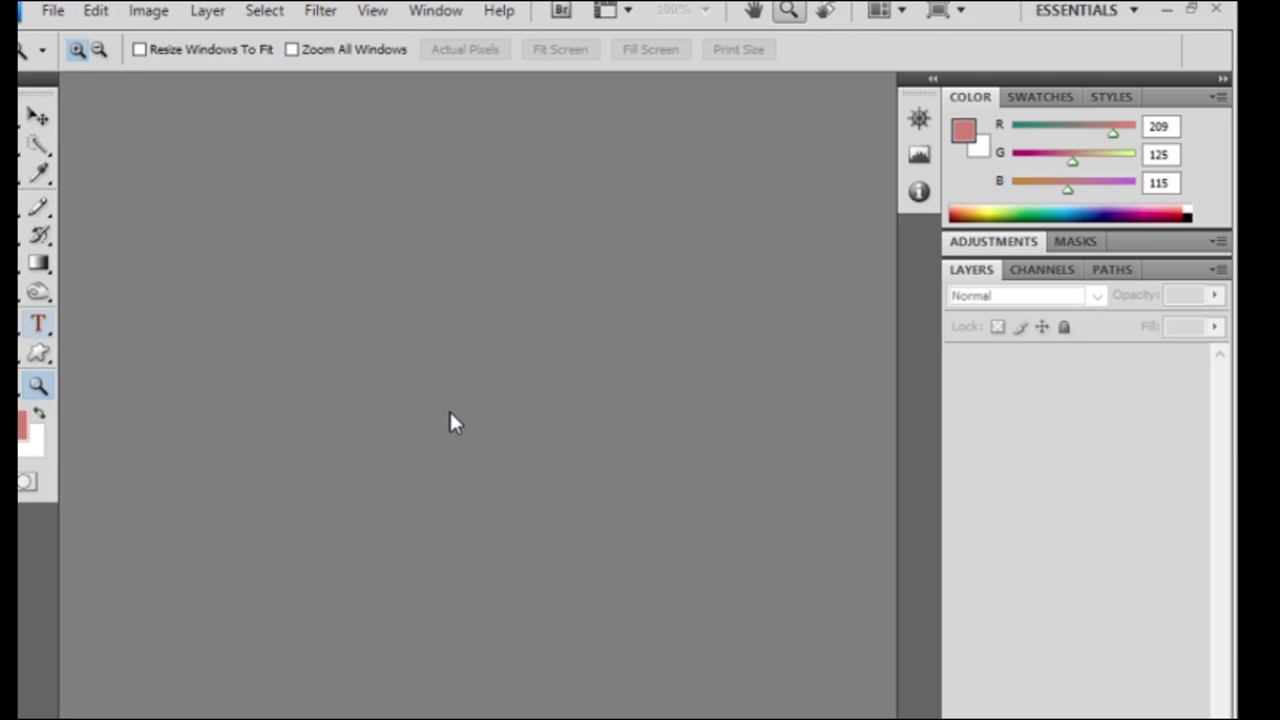
Open the red rose image 'download' from the Open dialog.
double_click(450, 413)
scroll(503, 400, down, 3)
scroll(509, 400, down, 3)
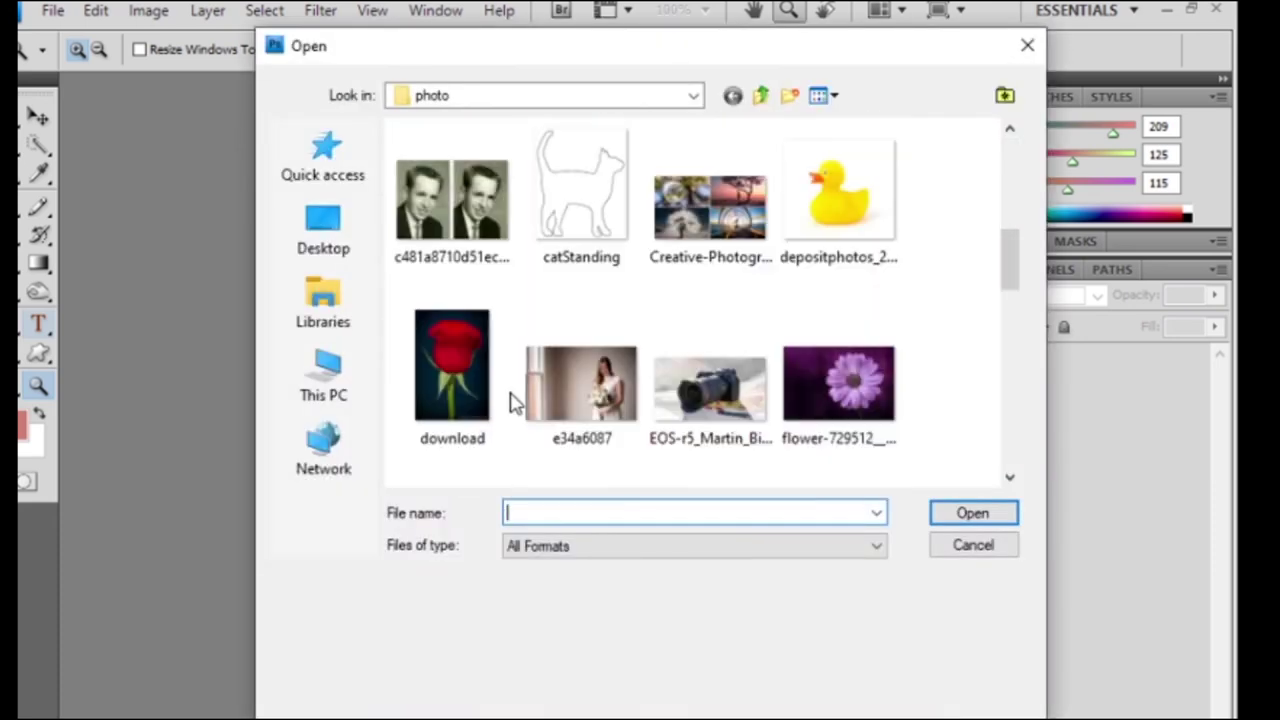
scroll(513, 395, down, 3)
click(52, 10)
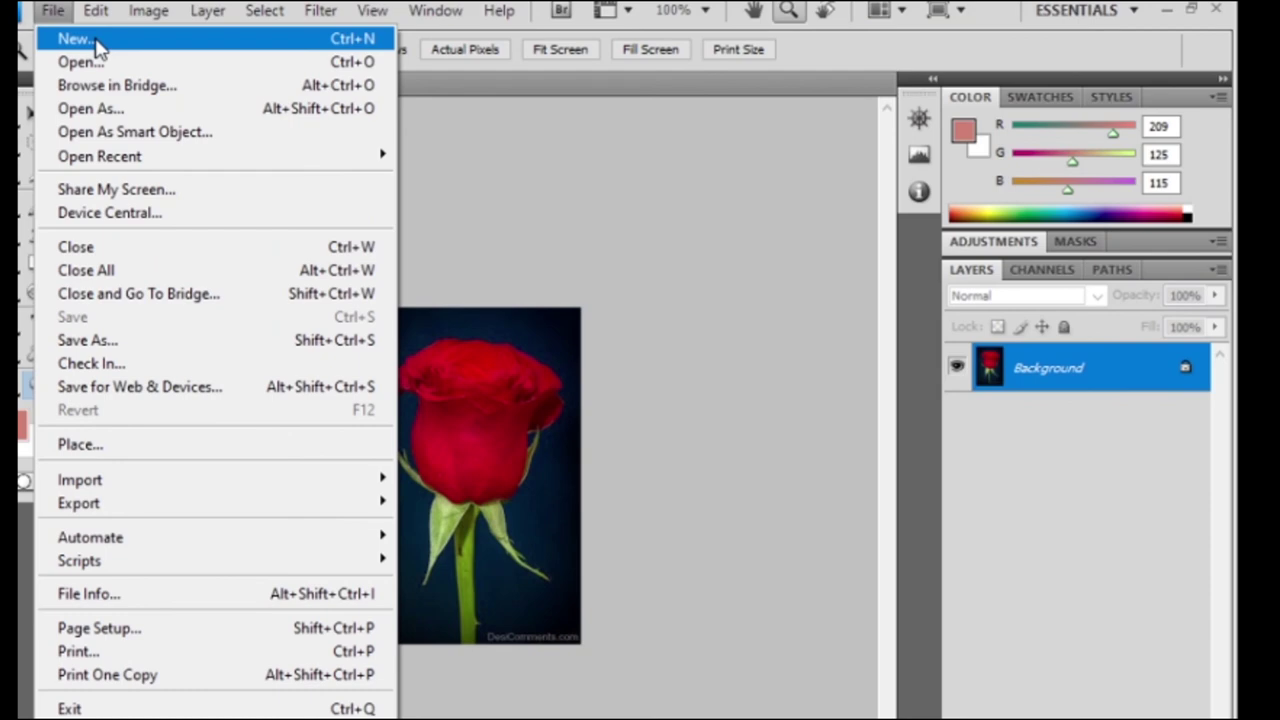
Start a new Film & Video HDV 1080p document sized in pixels (1440×1080).
click(98, 40)
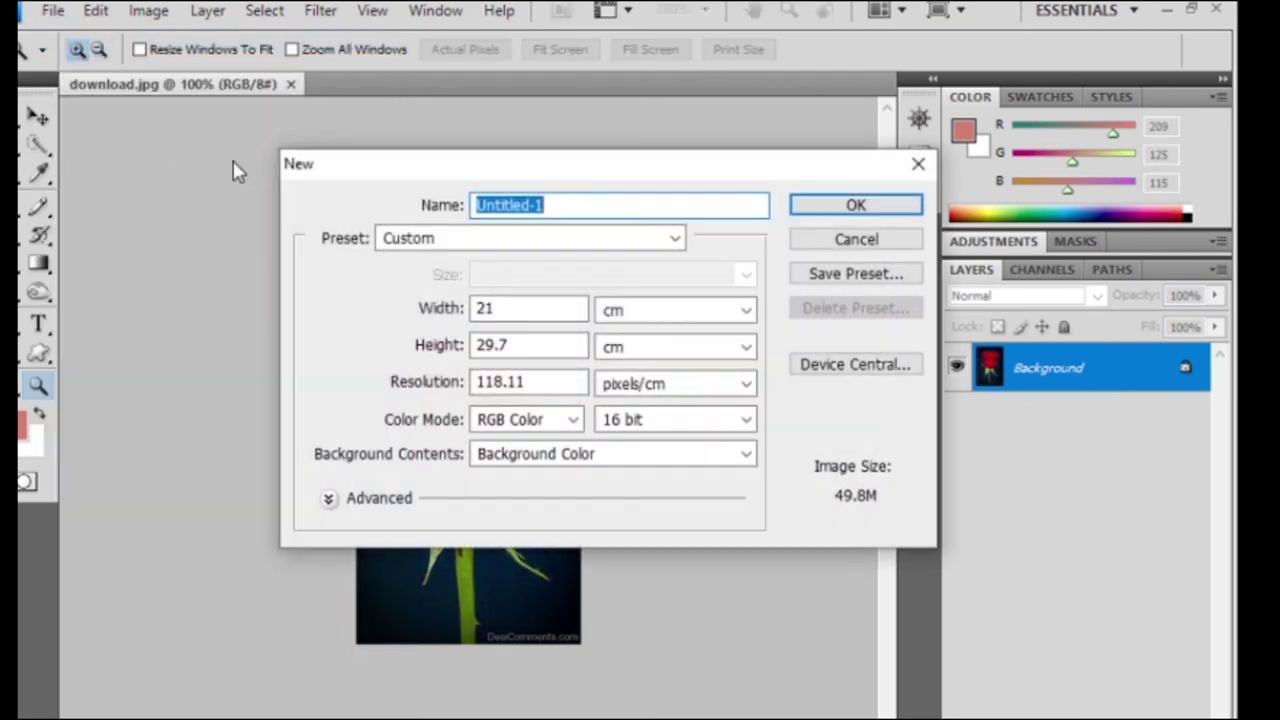
click(672, 238)
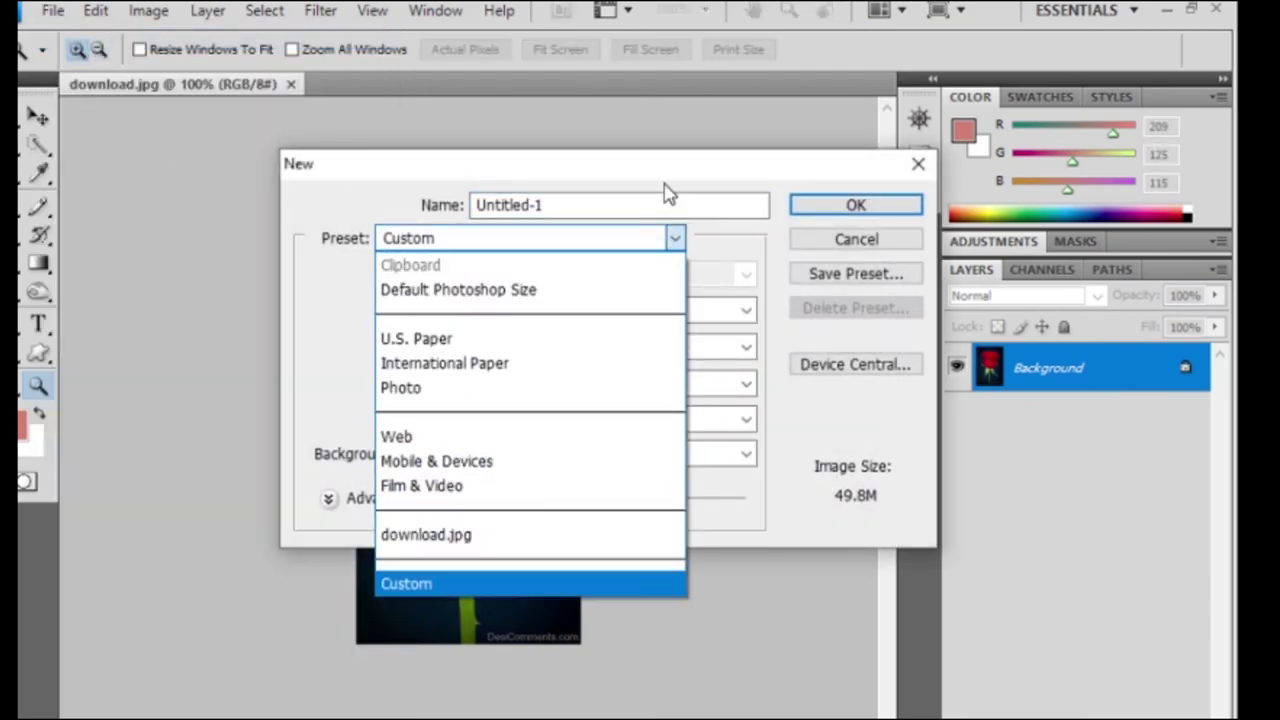
click(477, 486)
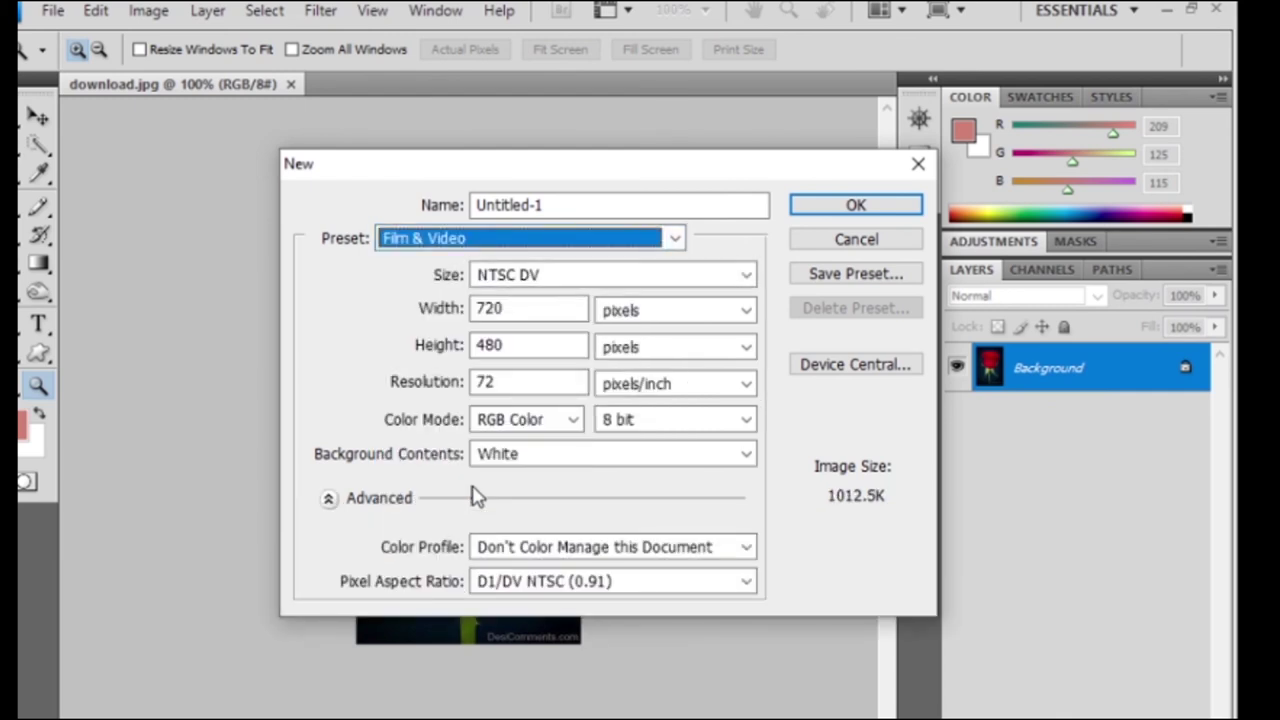
click(575, 280)
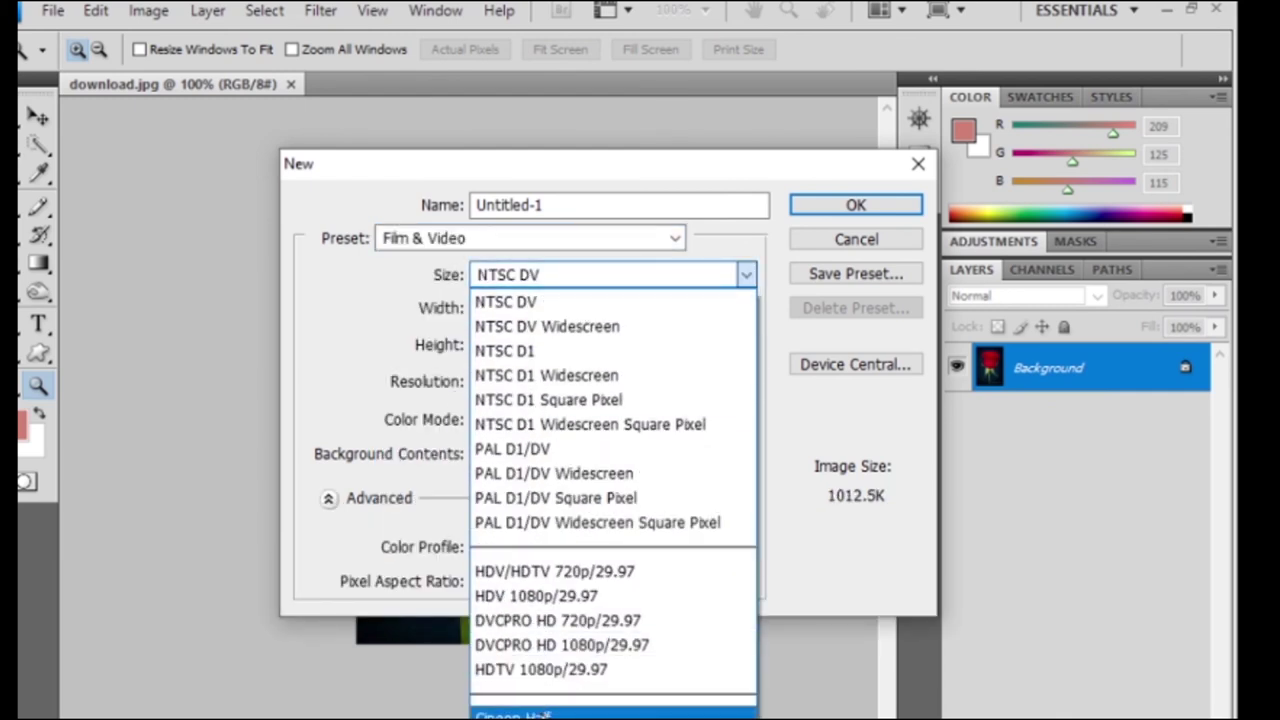
click(540, 595)
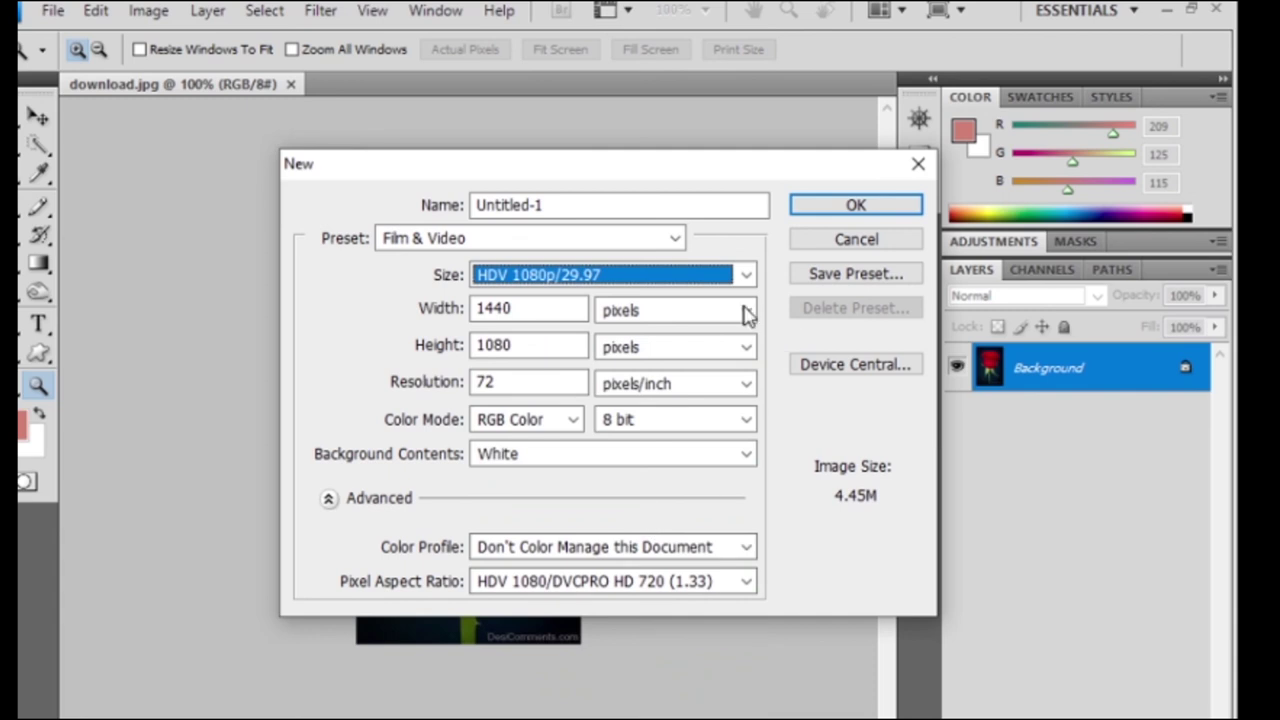
click(648, 312)
click(650, 386)
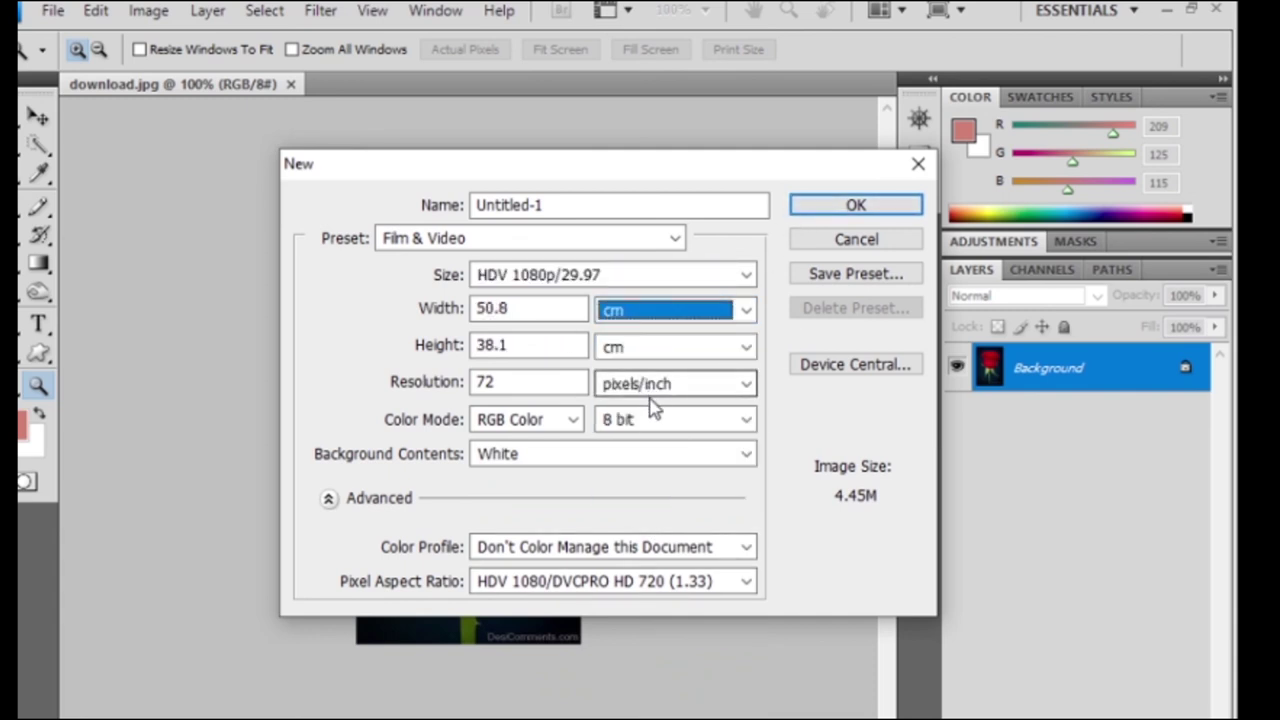
click(665, 311)
click(665, 340)
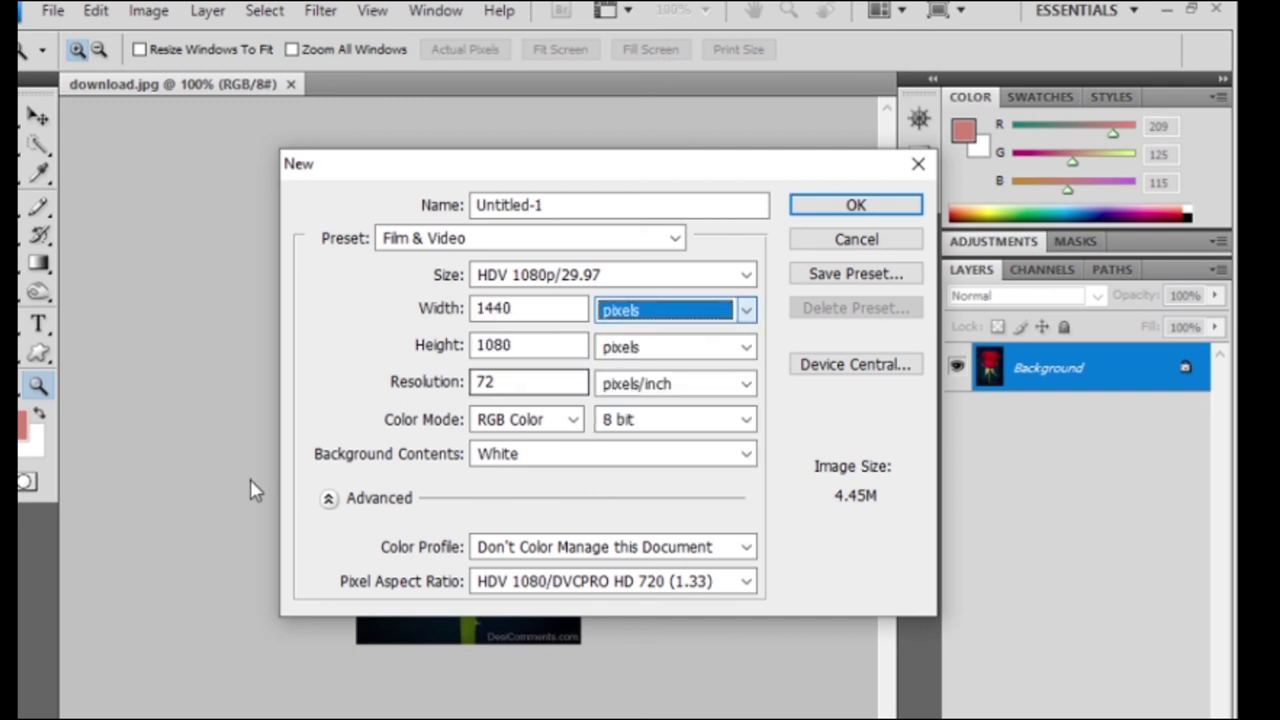
click(478, 386)
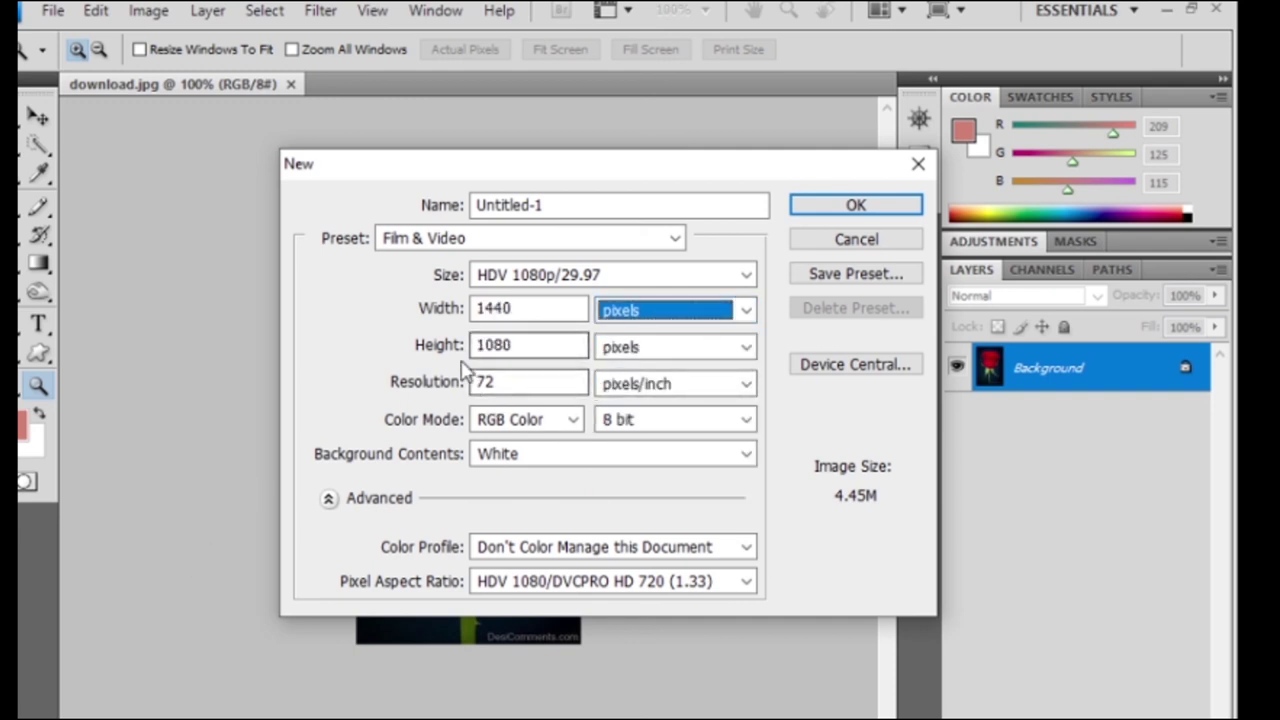
Give it a transparent background, create Untitled-1, and dismiss the aspect-ratio alert.
click(329, 498)
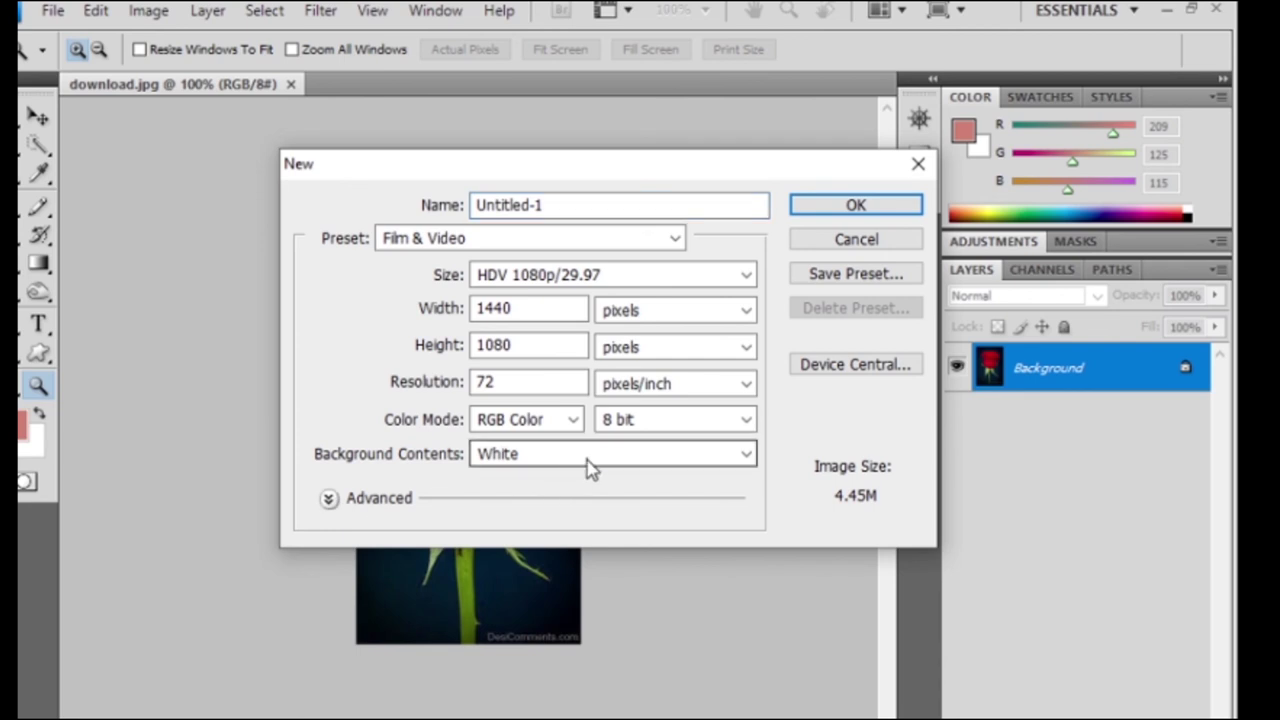
click(586, 457)
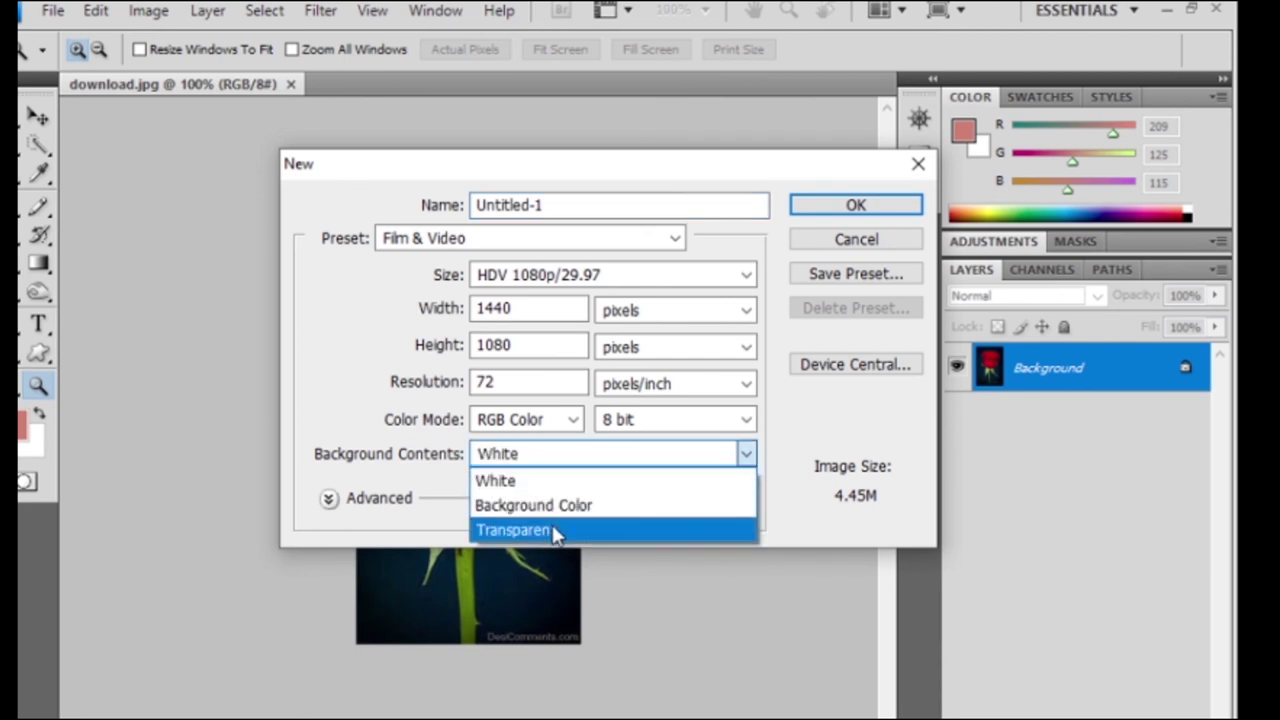
click(554, 531)
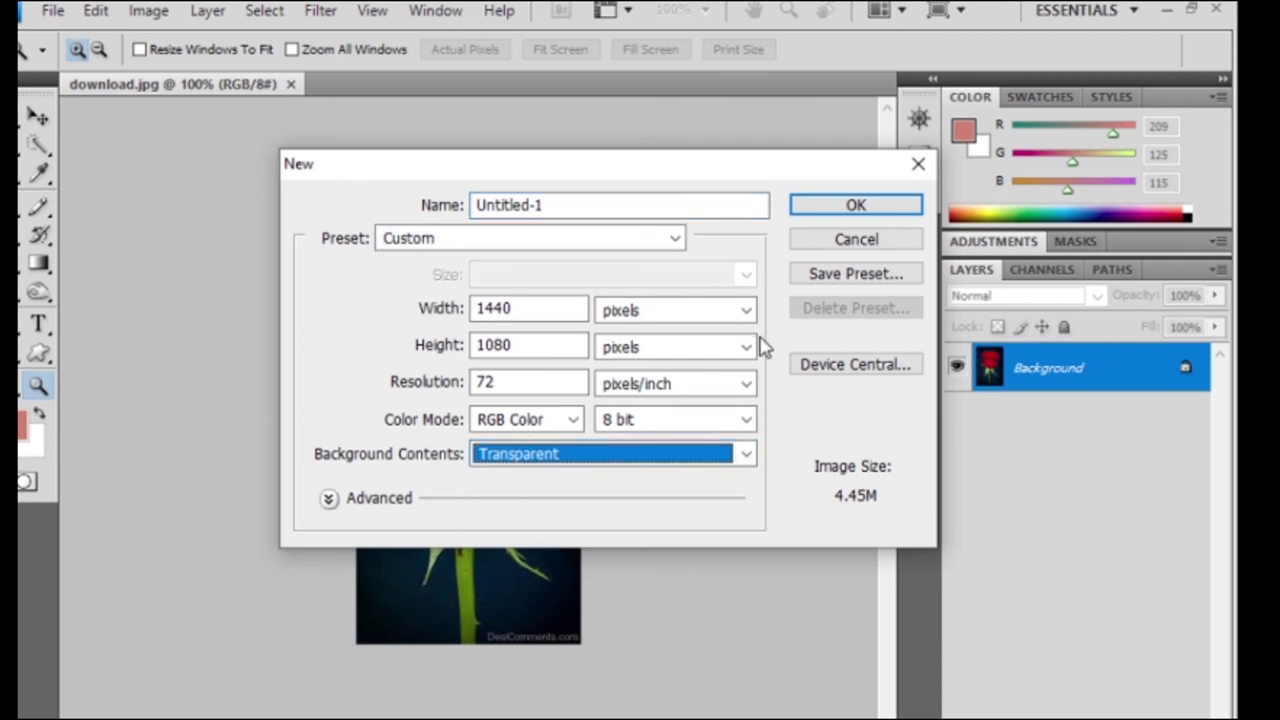
click(822, 218)
key(Return)
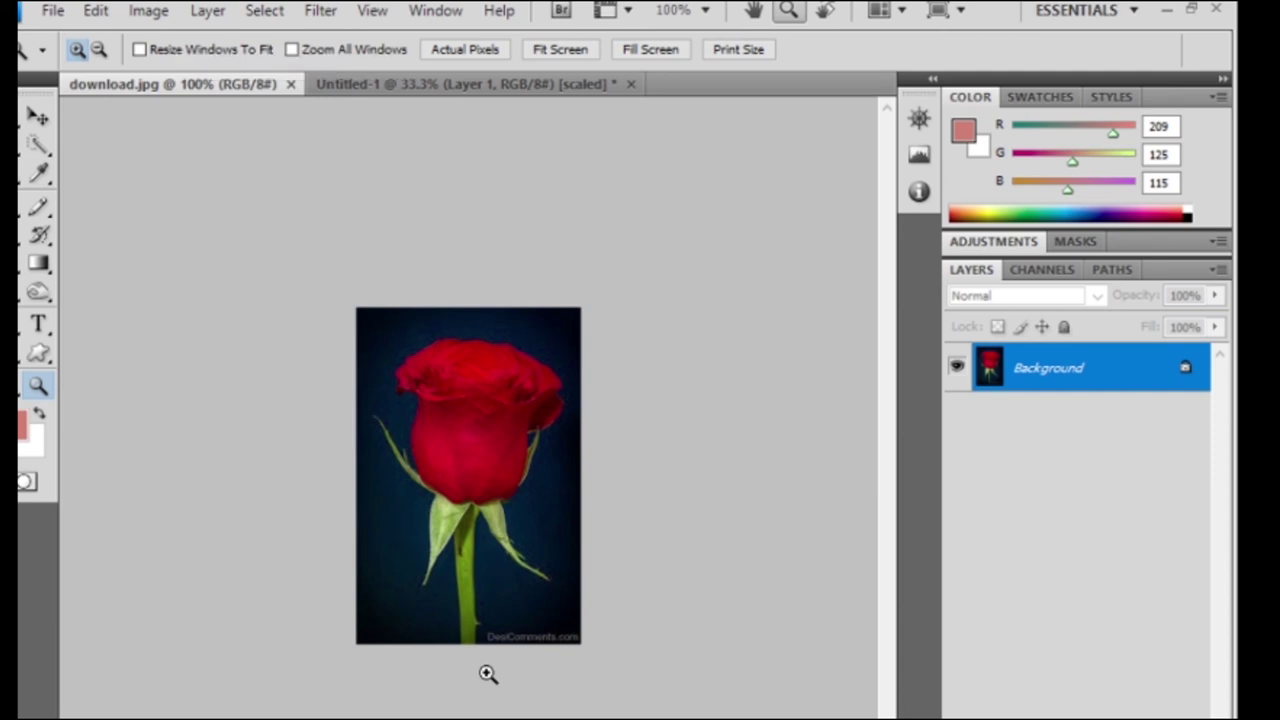
Erase the dark blue background around the rose with the Magic Eraser.
click(38, 114)
right_click(38, 262)
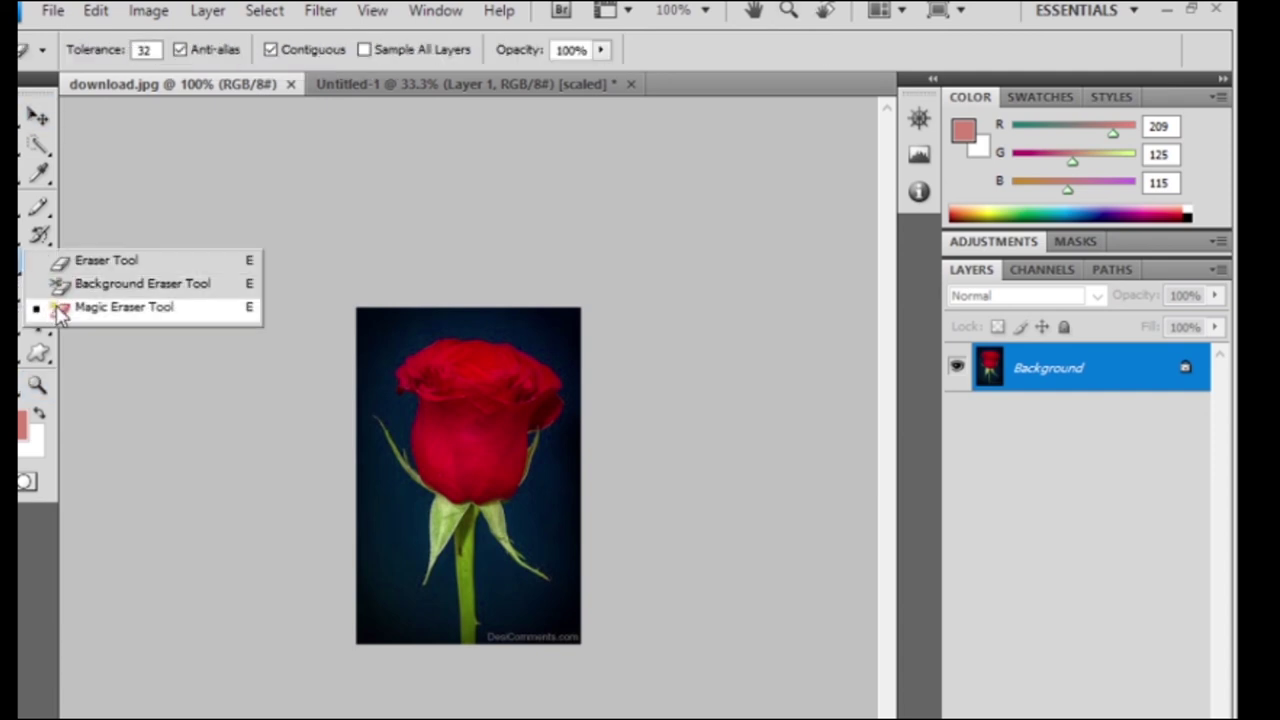
click(110, 316)
click(362, 622)
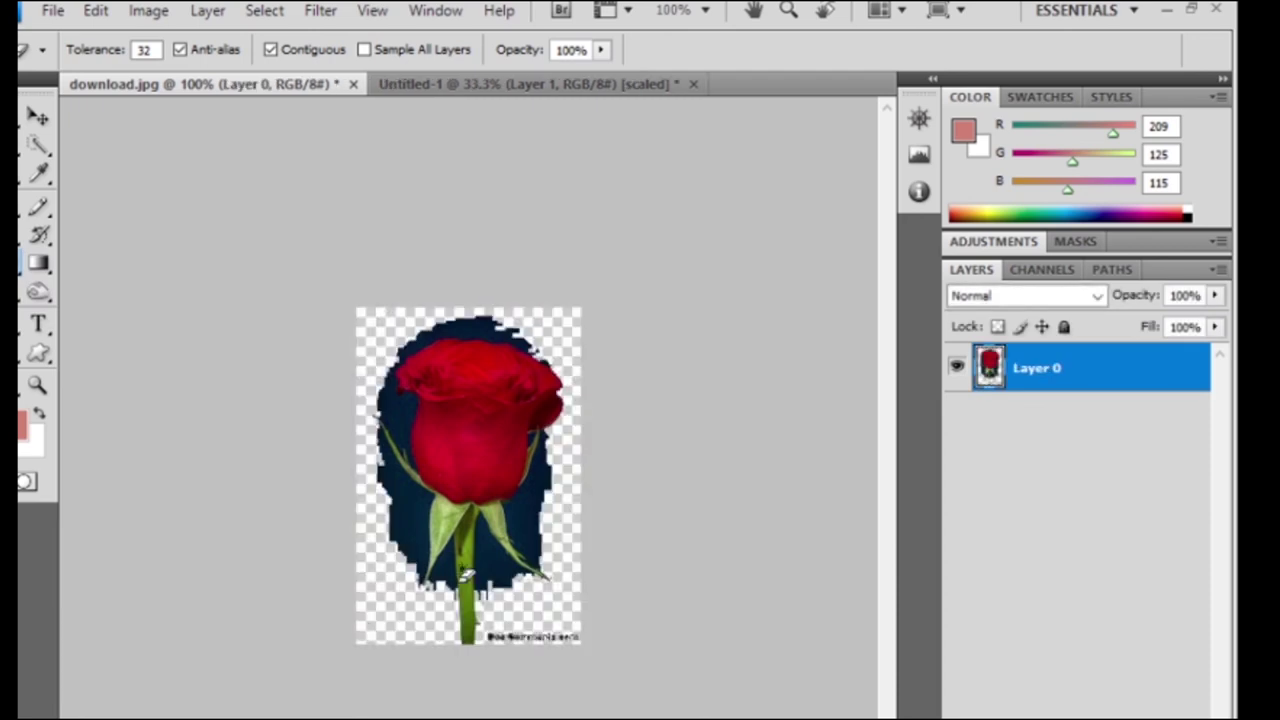
click(405, 532)
click(515, 560)
click(440, 578)
click(540, 500)
click(420, 330)
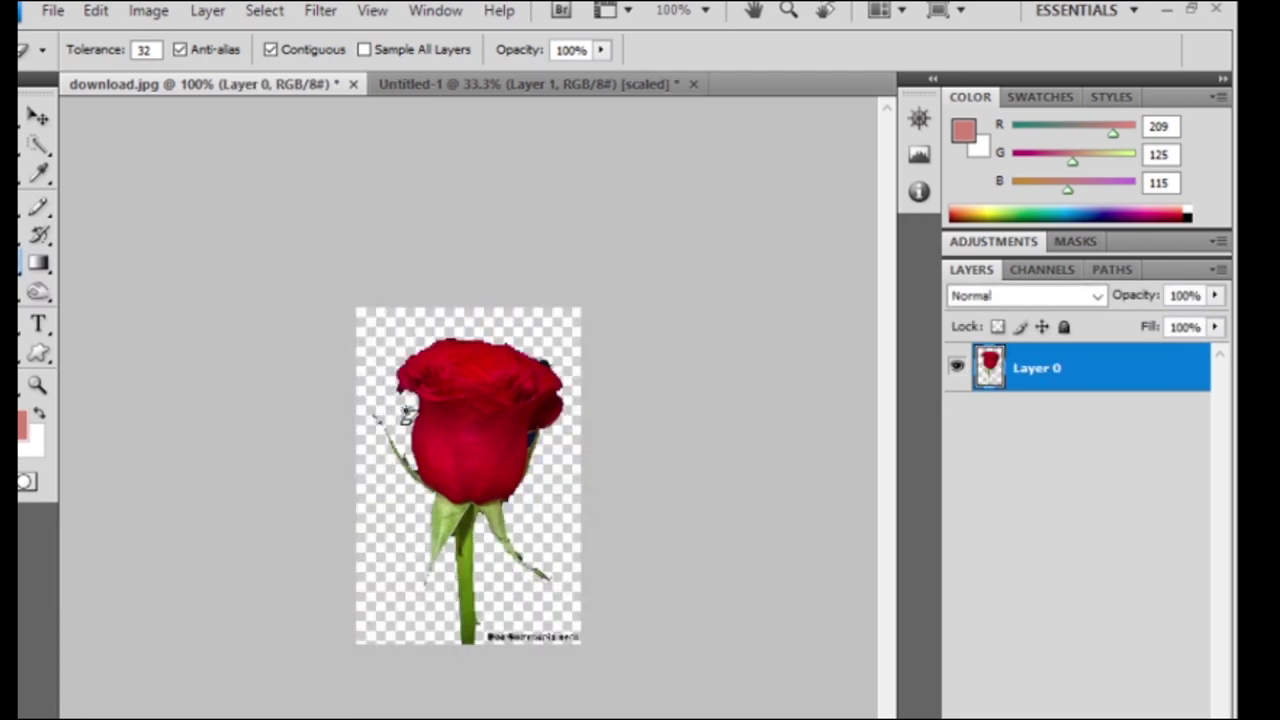
Drag the rose onto Untitled-1, enlarge it with Free Transform, and close download.jpg.
key(v)
drag(482, 451, 520, 87)
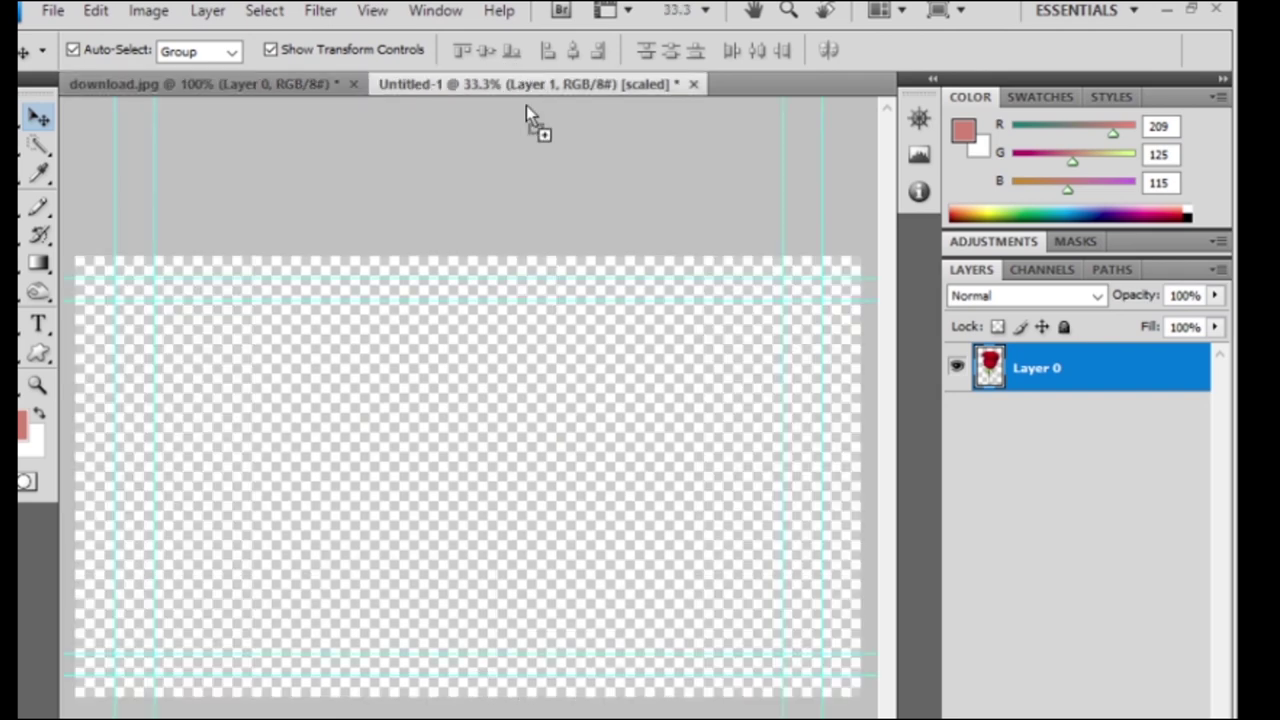
drag(520, 87, 347, 410)
drag(383, 462, 519, 705)
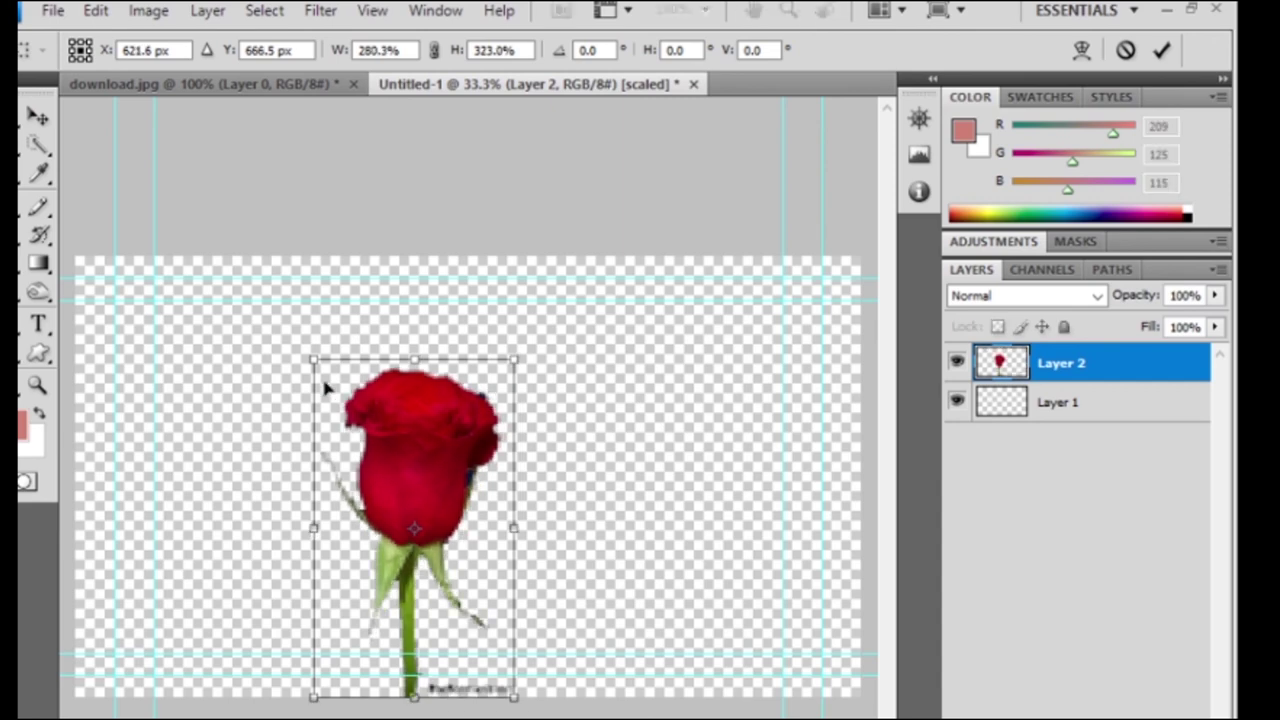
drag(314, 358, 229, 272)
drag(366, 406, 388, 411)
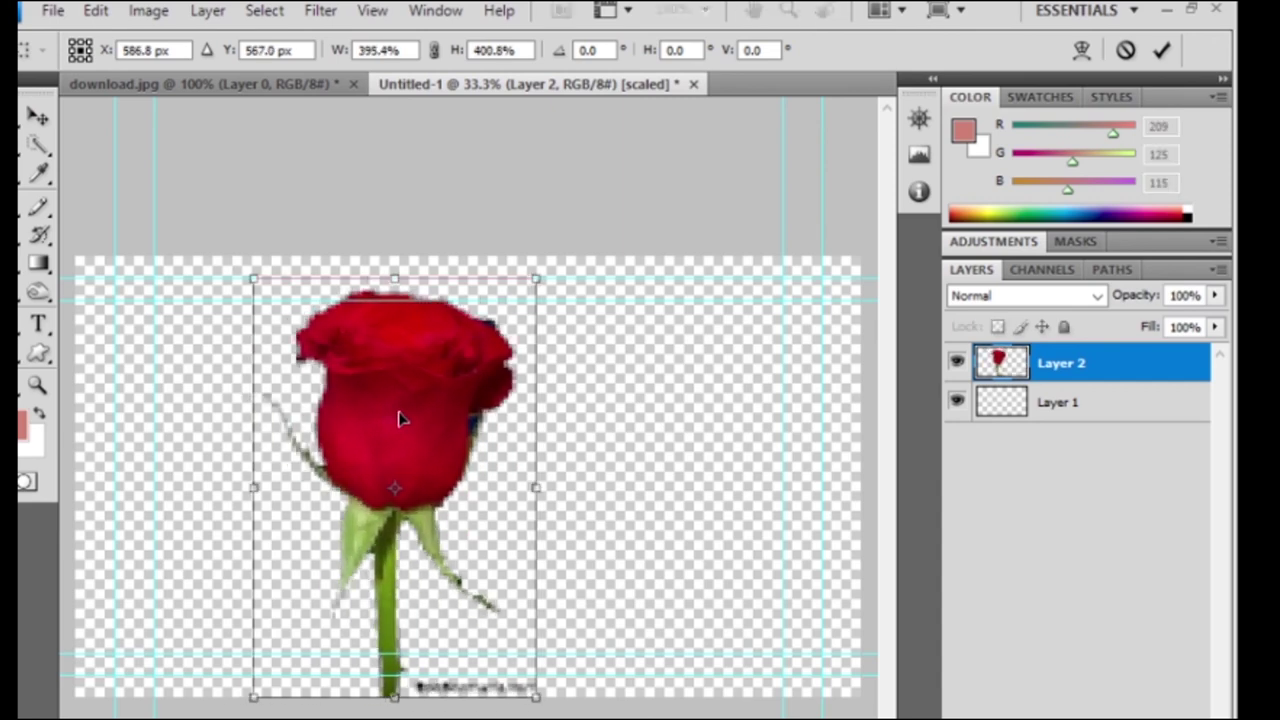
key(Return)
click(352, 84)
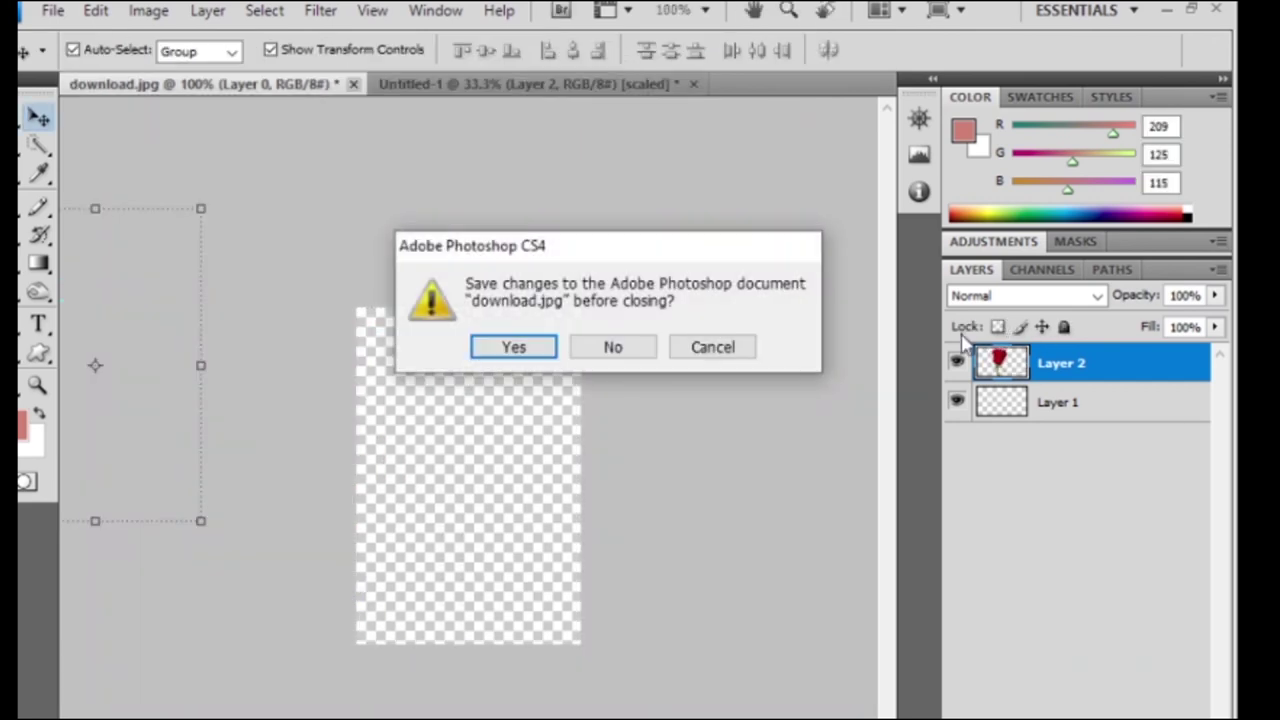
Discard changes to download.jpg, duplicate the rose layer, and name the two layers 1 and 2.
click(612, 347)
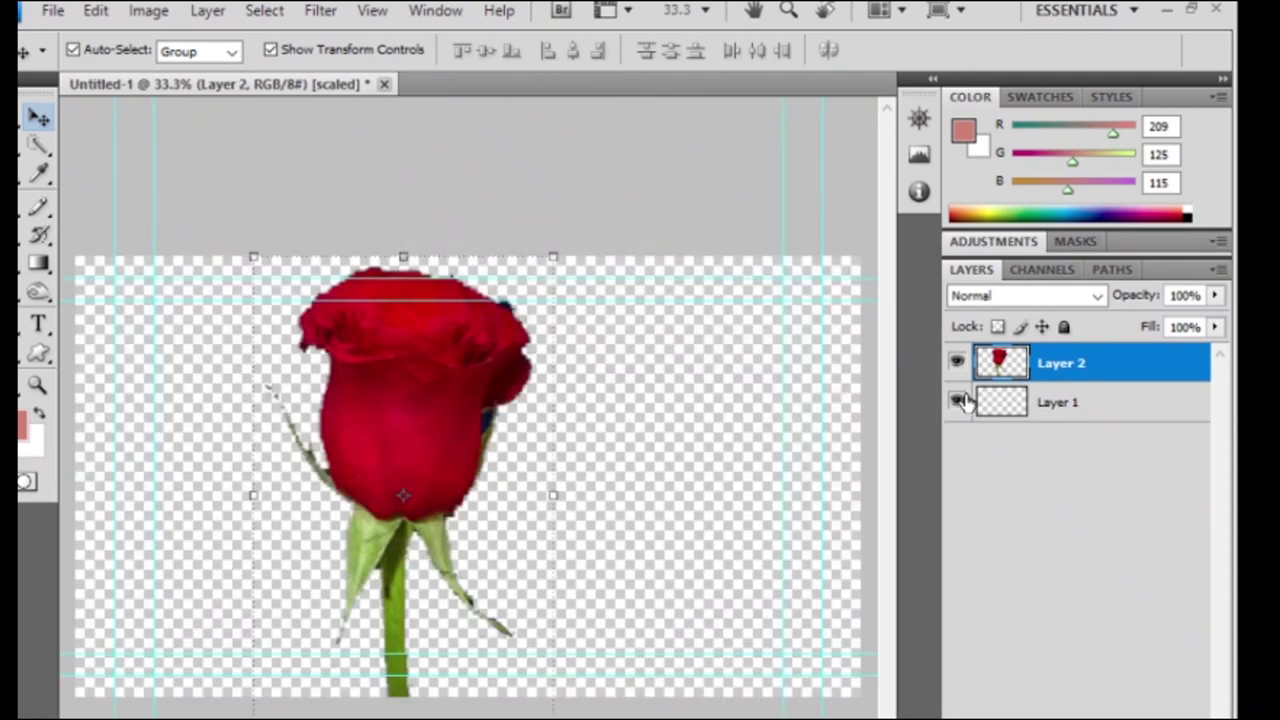
drag(1040, 370, 1120, 591)
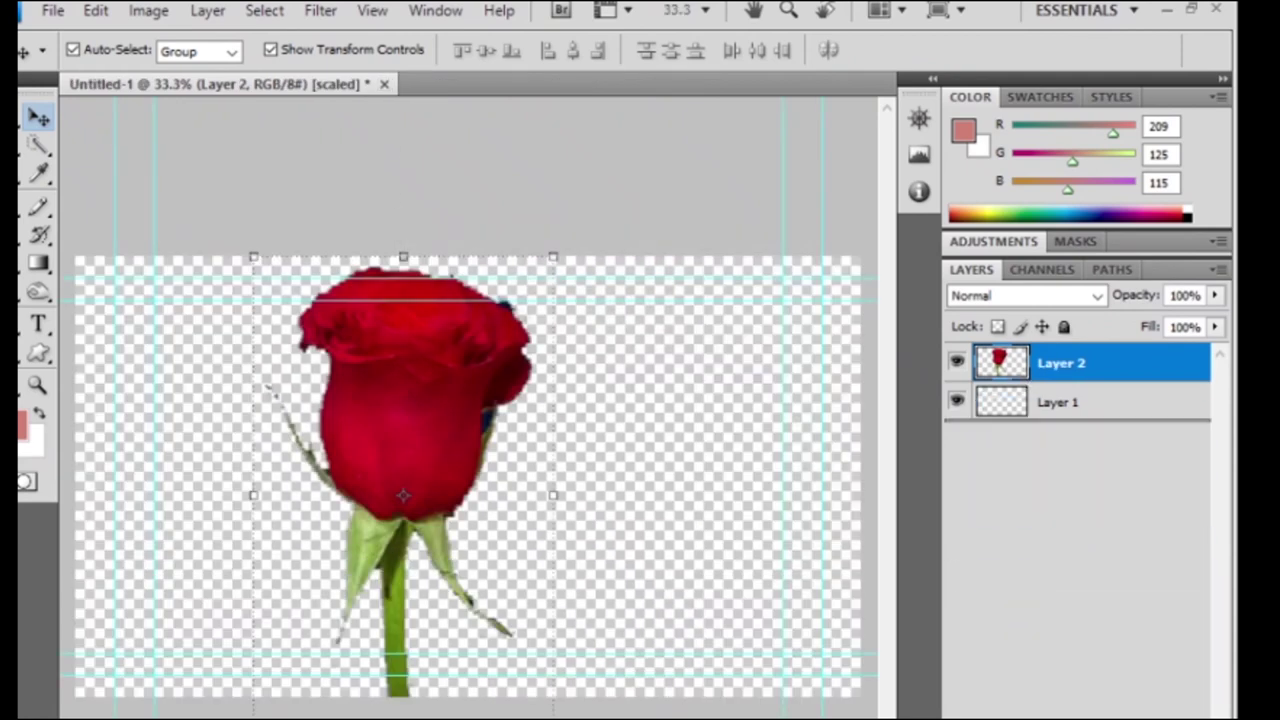
double_click(1068, 401)
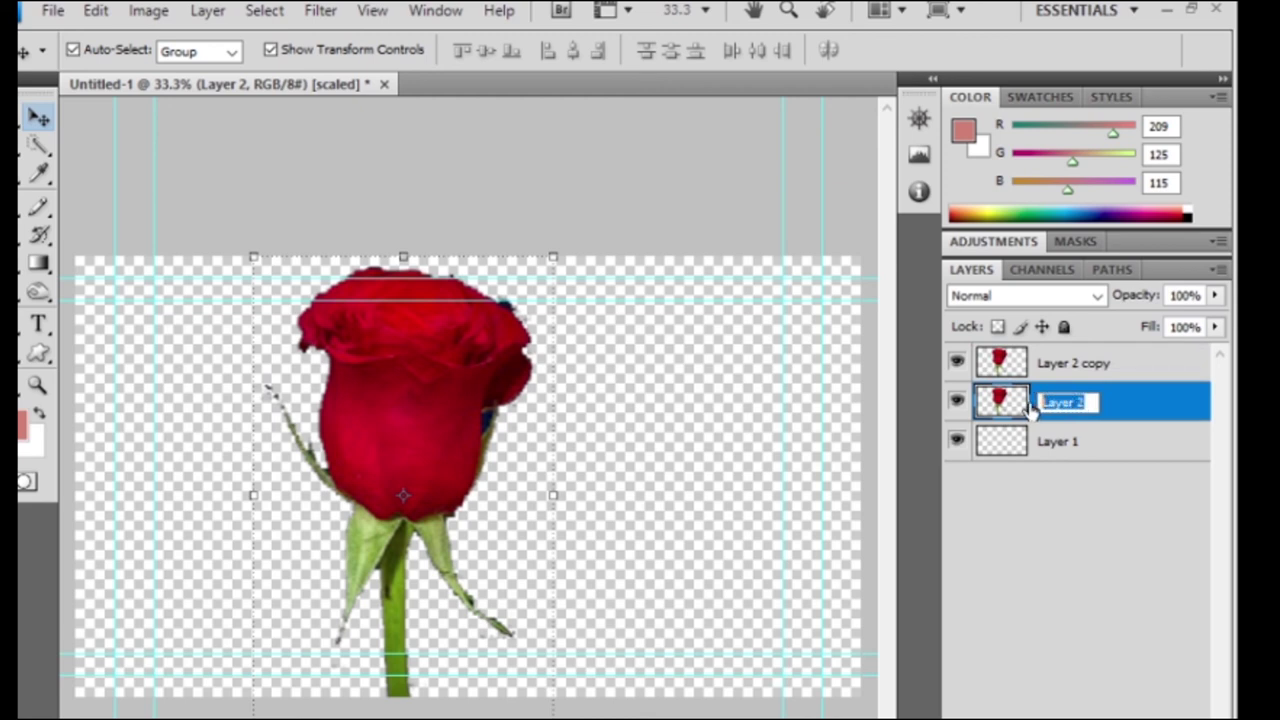
text(1)
click(1088, 374)
double_click(1073, 363)
text(2)
click(1082, 595)
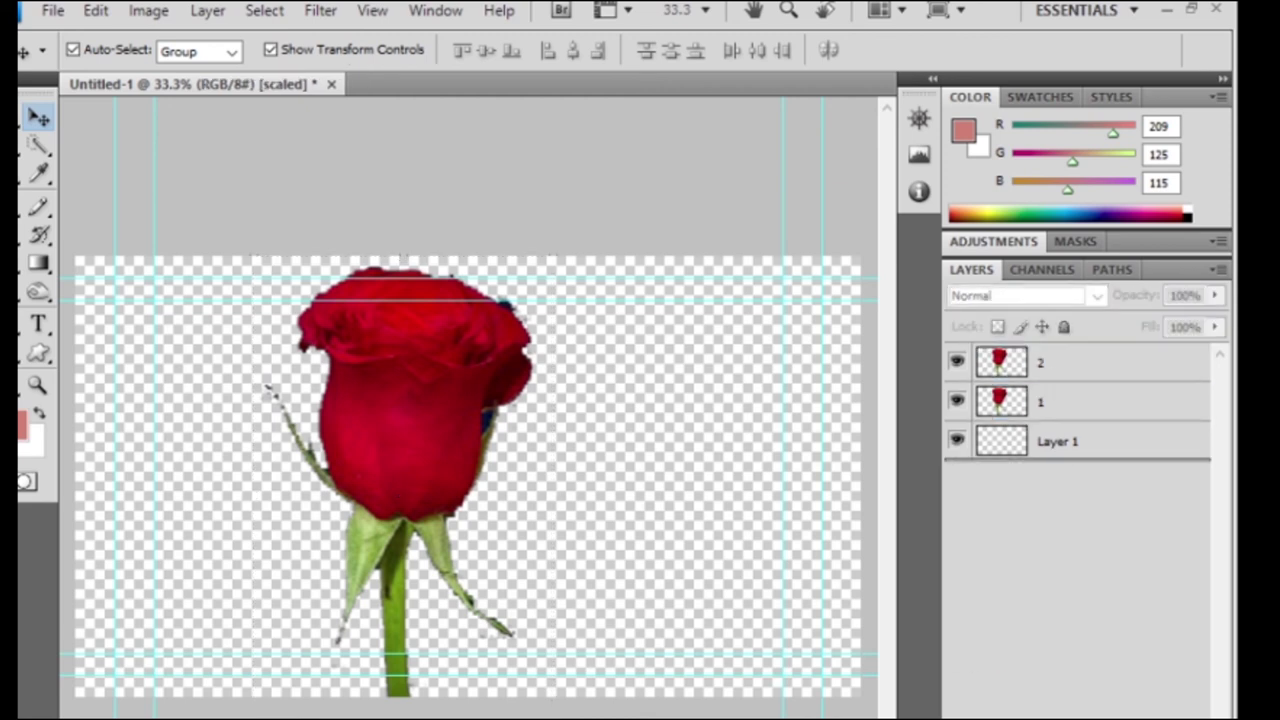
Duplicate the rose layer again and name the new copy 3.
key(ctrl+j)
double_click(1051, 363)
text(3)
click(1108, 571)
Duplicate layer 3 and rename the copy 4, dismissing the Layer Style dialogs that appear.
click(1055, 368)
key(ctrl+j)
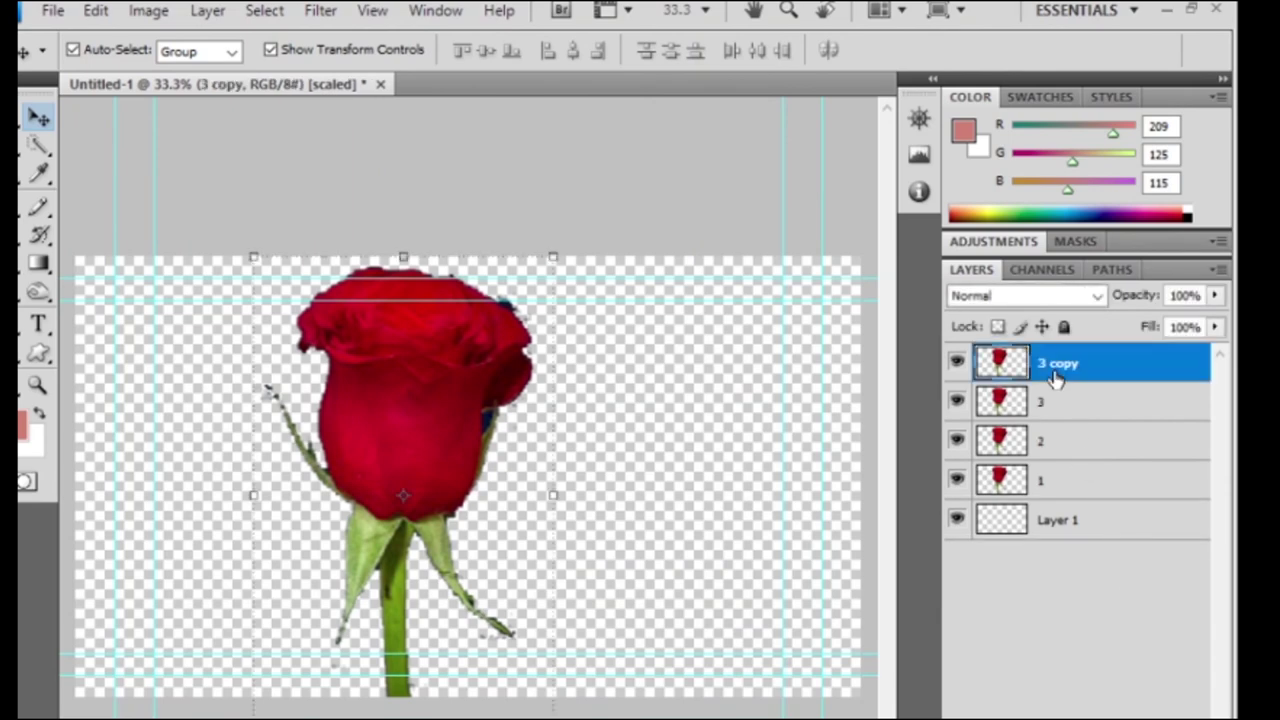
double_click(1057, 375)
key(Escape)
double_click(1075, 368)
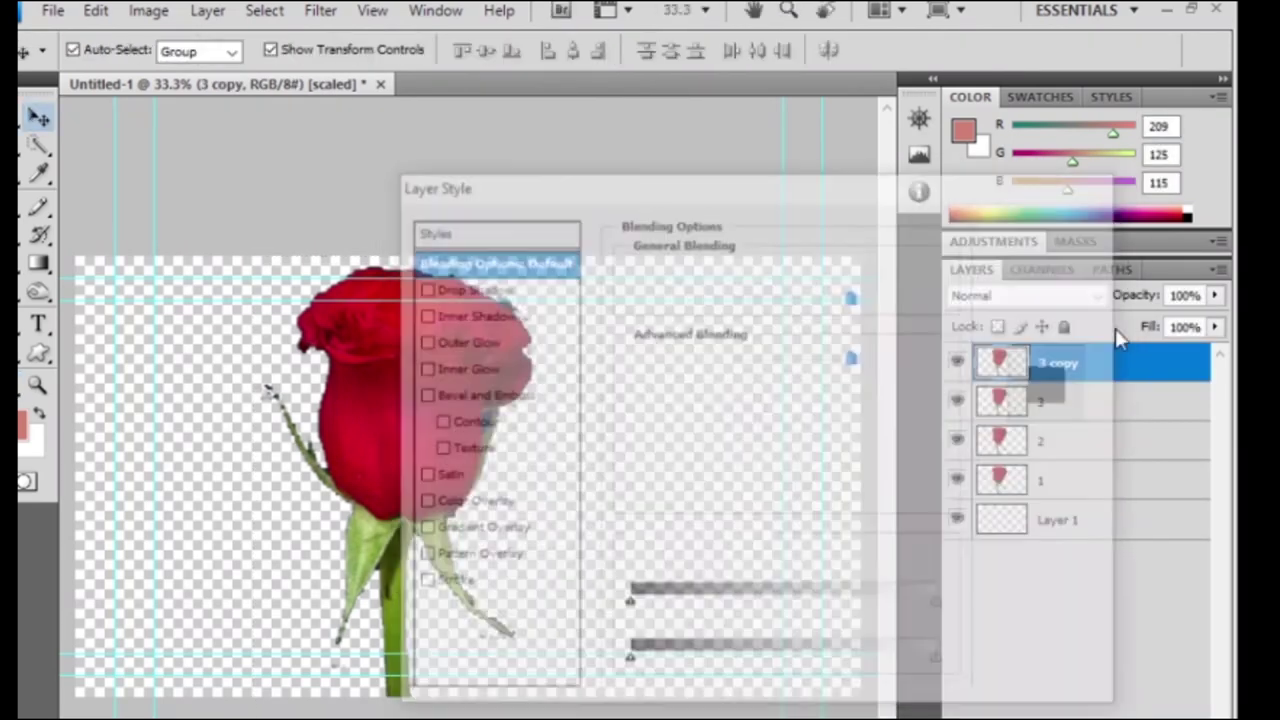
key(Escape)
double_click(1051, 374)
click(1080, 222)
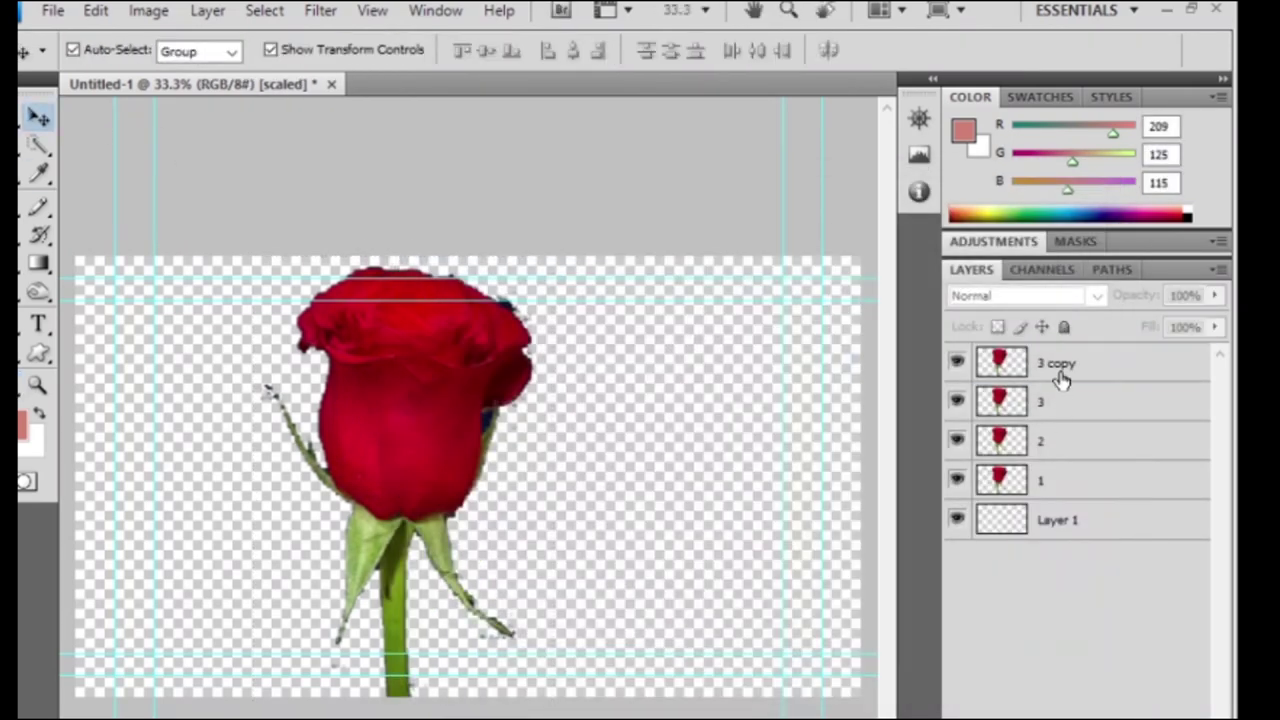
double_click(1060, 371)
key(Escape)
double_click(1057, 363)
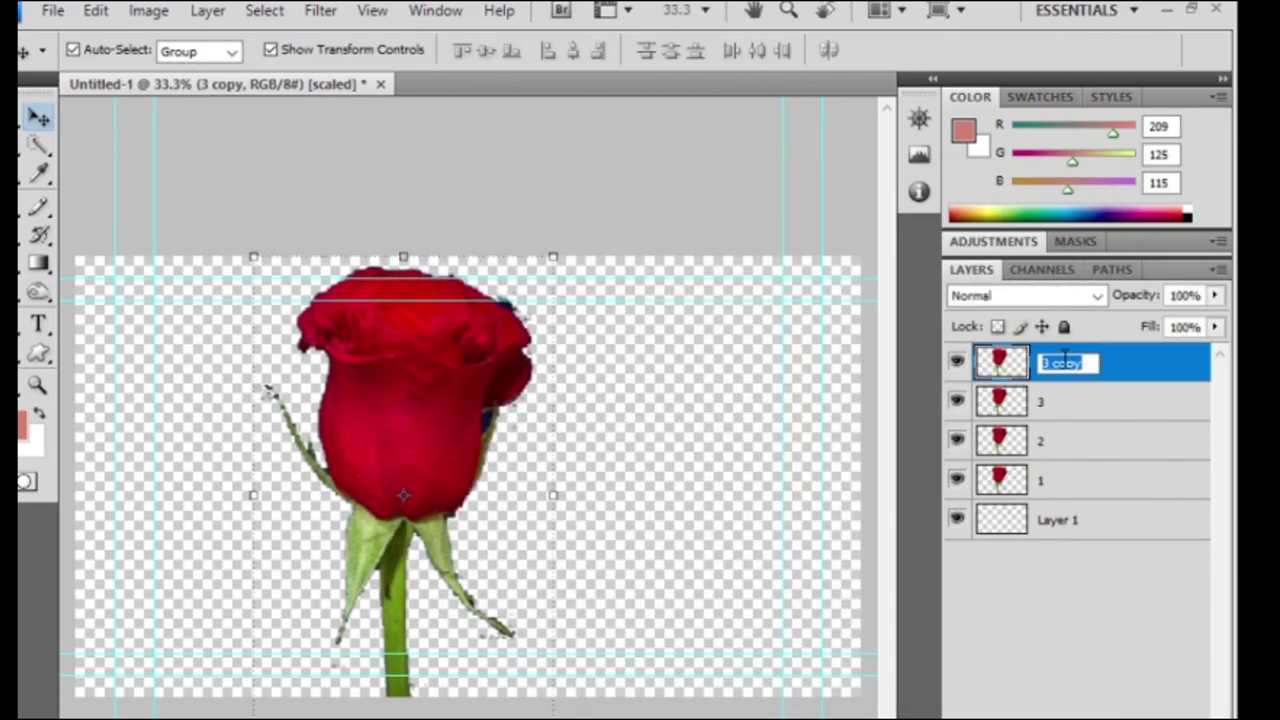
text(4)
key(Return)
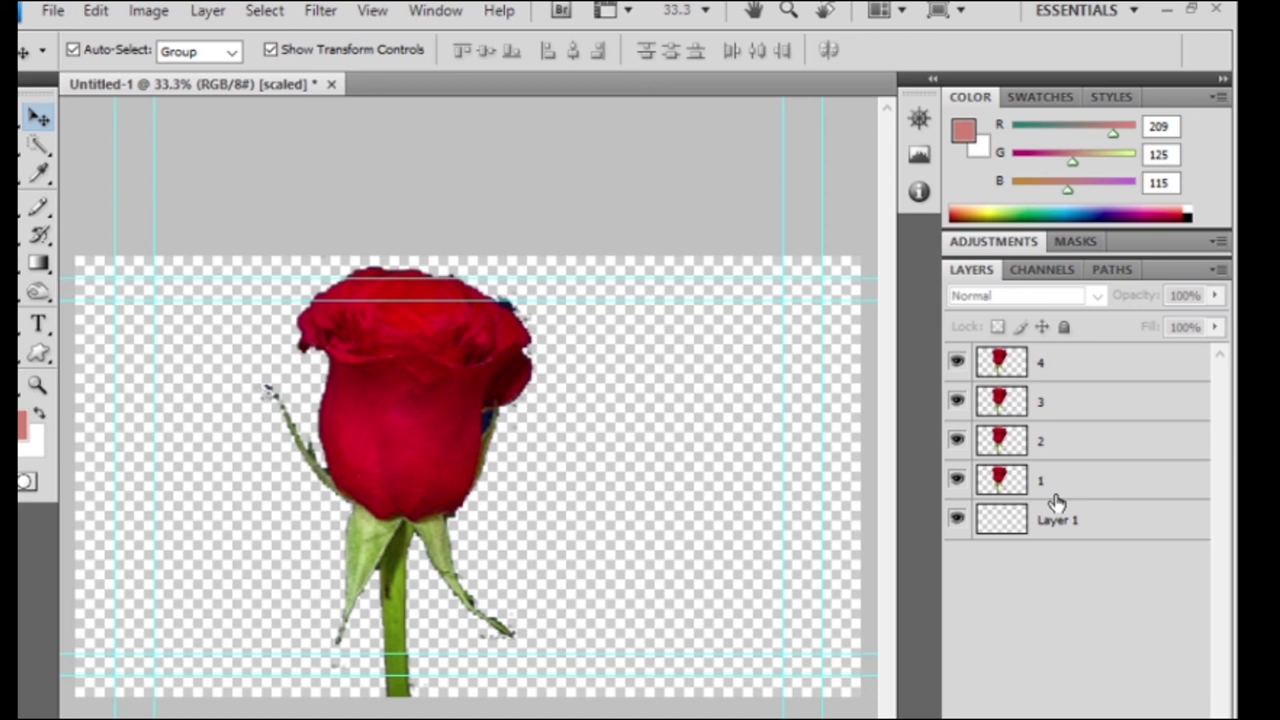
On layer 1, select the rose head and fill its petals with pure red (ff0000).
click(1060, 490)
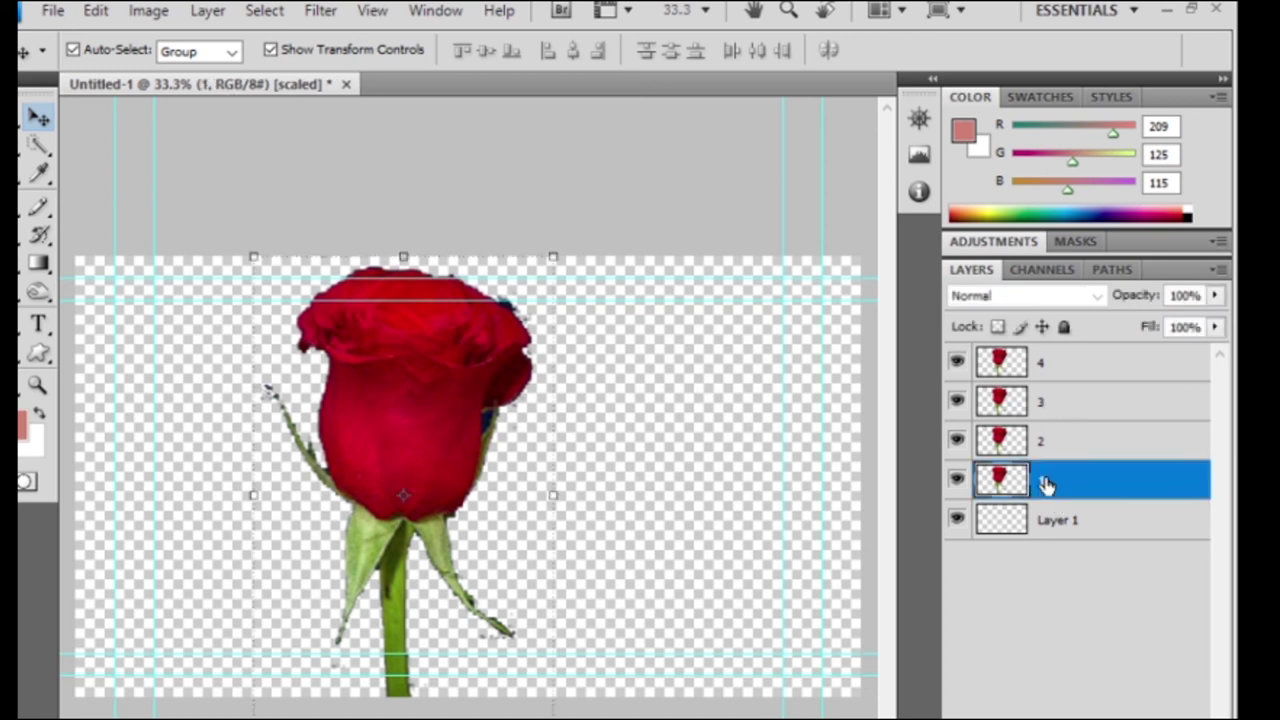
drag(957, 441, 957, 362)
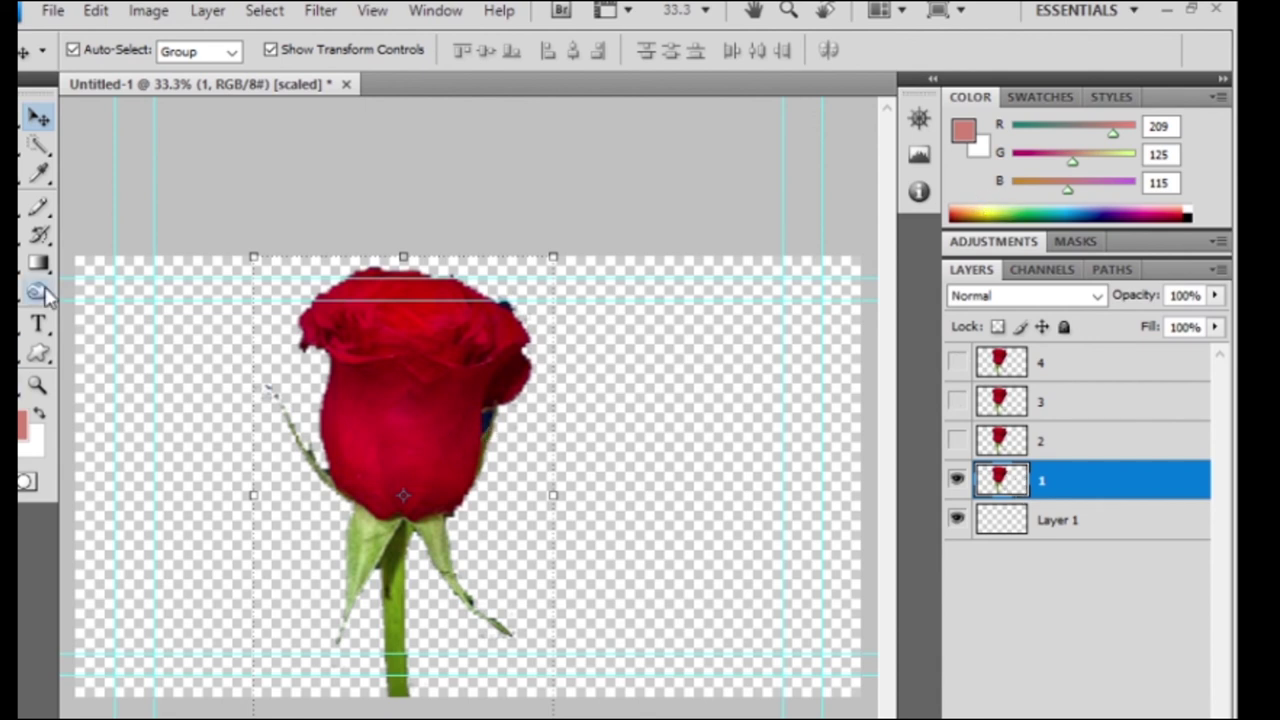
click(265, 10)
click(322, 64)
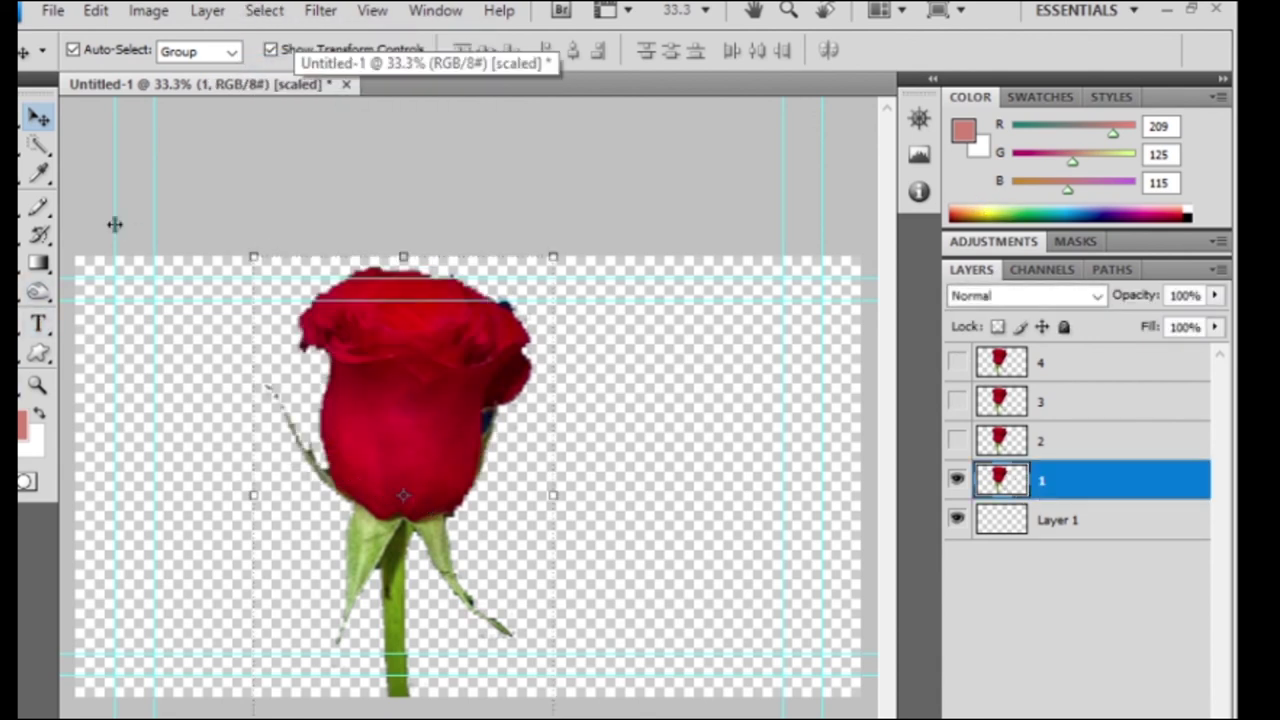
drag(38, 145, 120, 152)
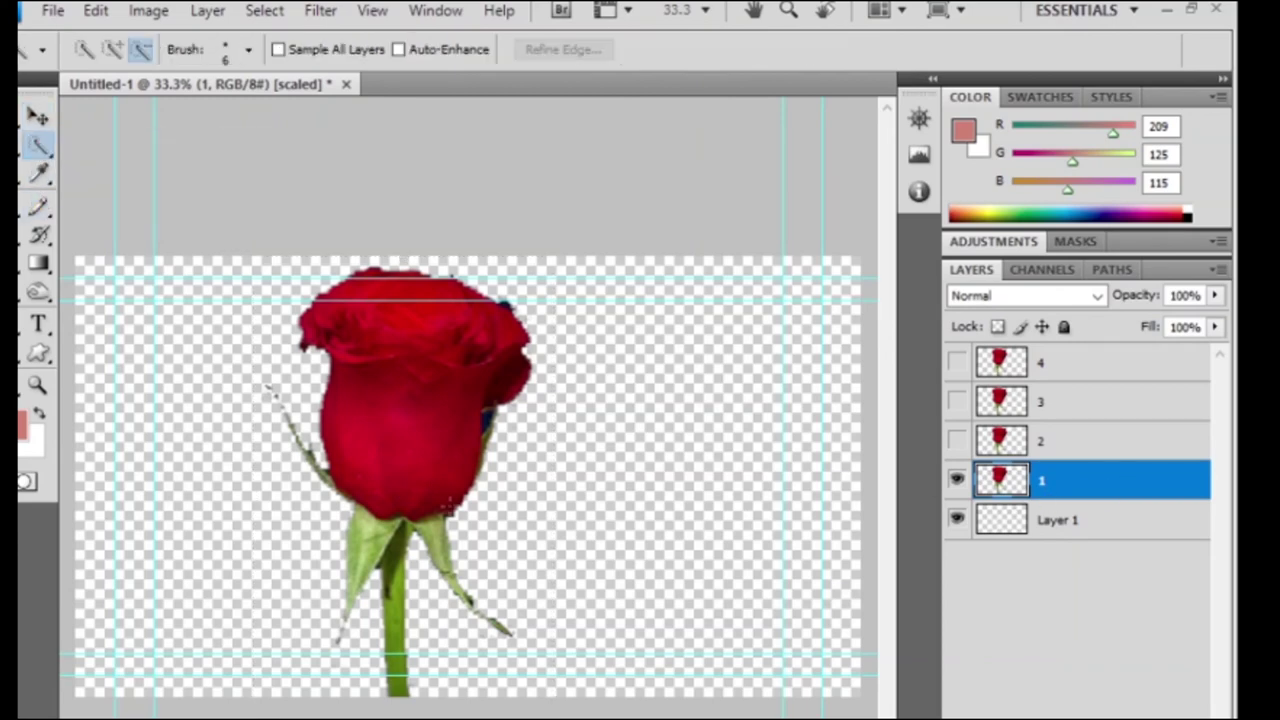
drag(400, 420, 410, 510)
click(963, 130)
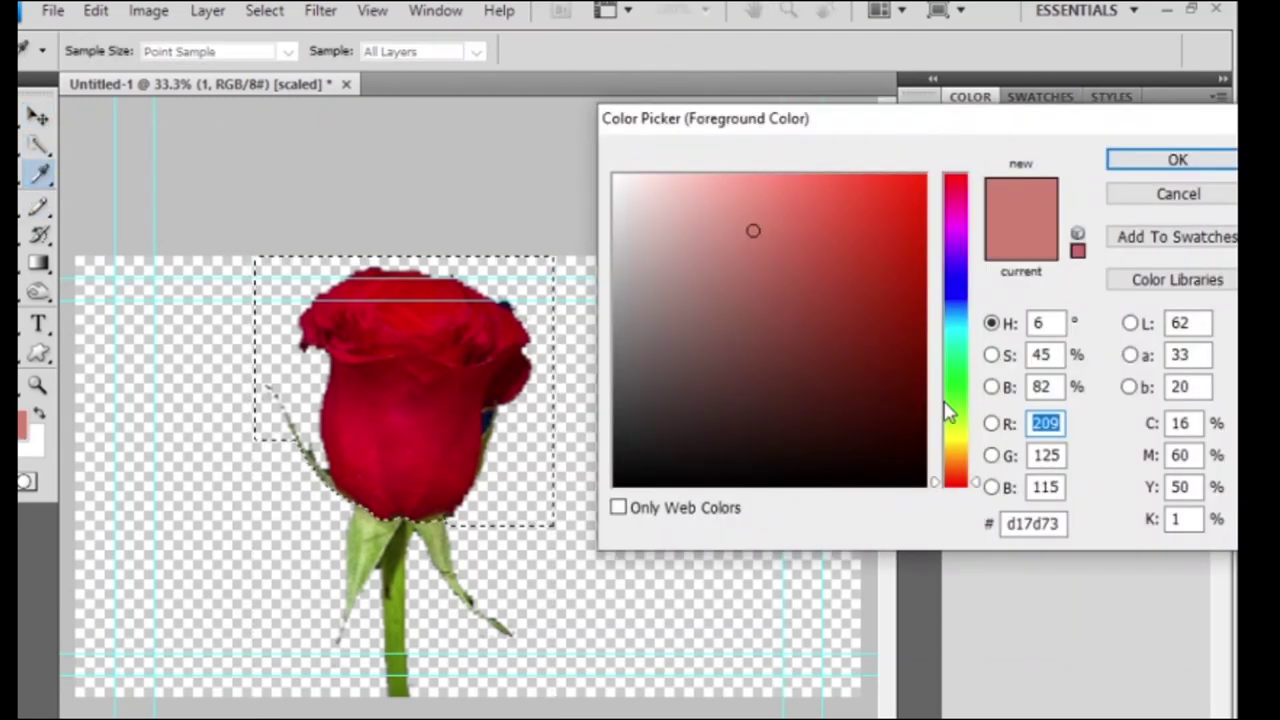
drag(948, 413, 950, 176)
click(927, 176)
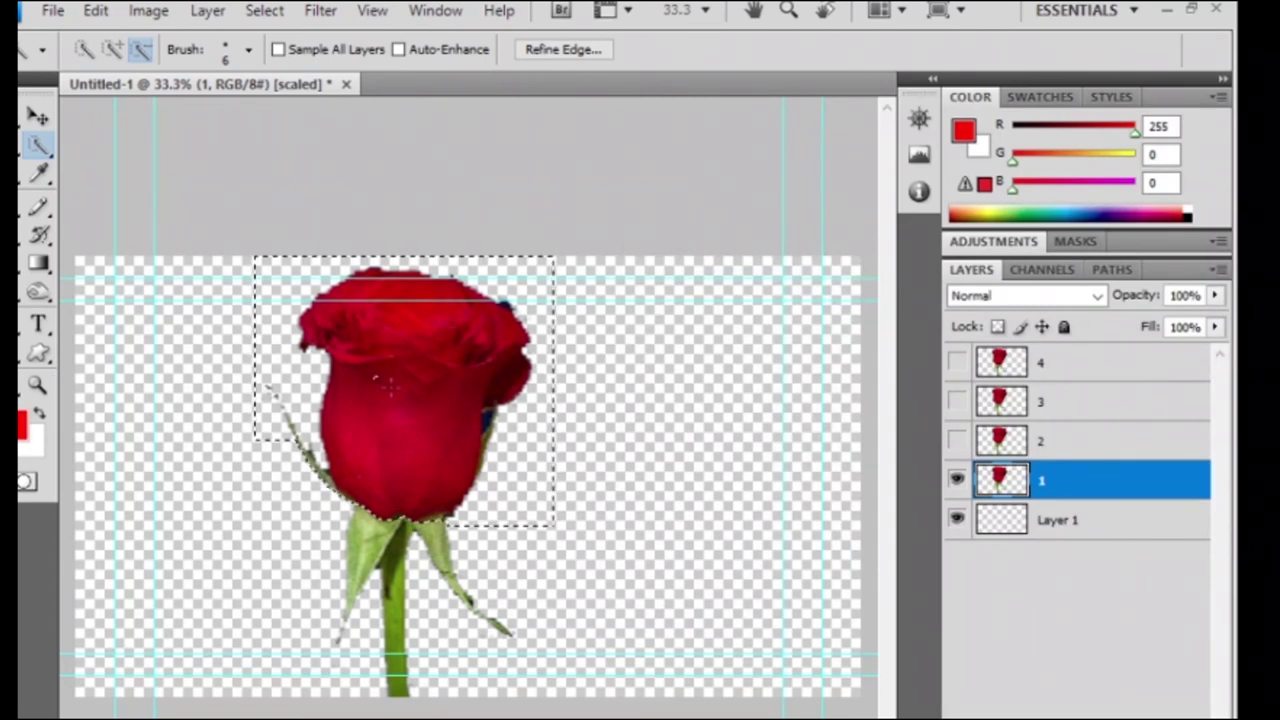
click(39, 262)
mouse_move(39, 234)
mouse_down()
mouse_move(95, 235)
mouse_move(120, 284)
mouse_up()
click(376, 391)
Make layer 2 active and restore the selection around the rose head.
click(1100, 440)
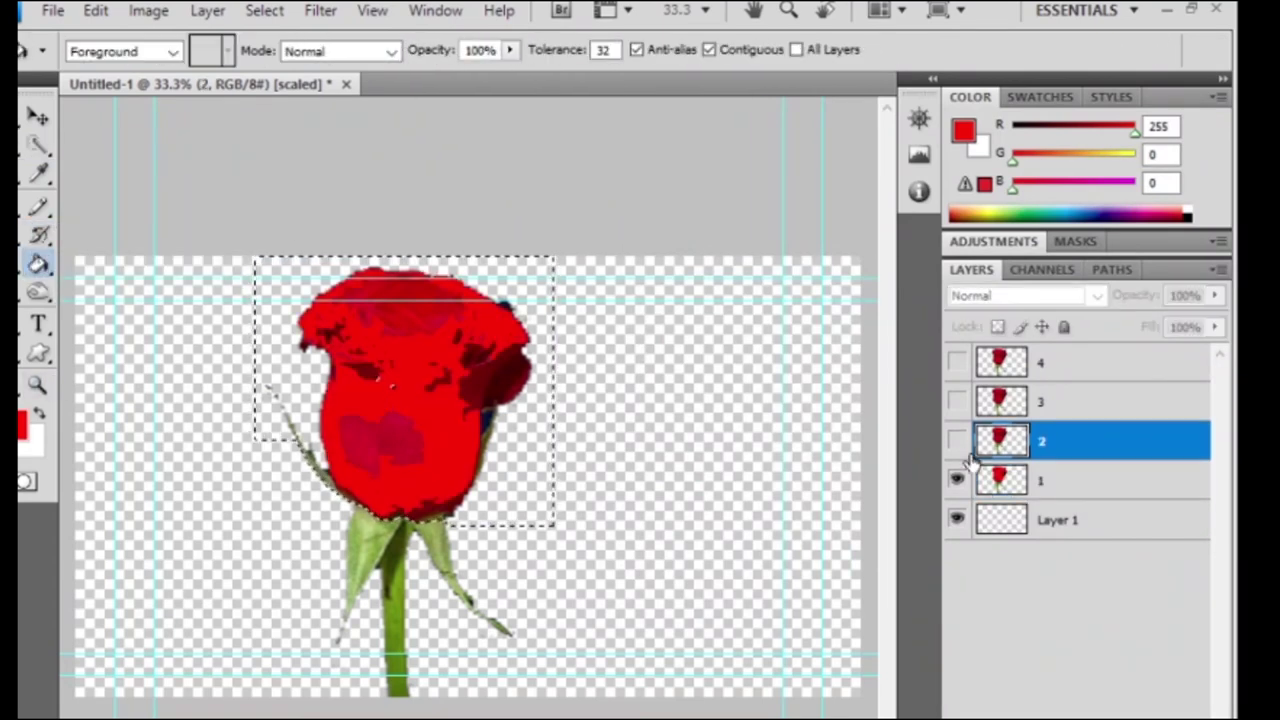
click(957, 440)
drag(39, 145, 145, 141)
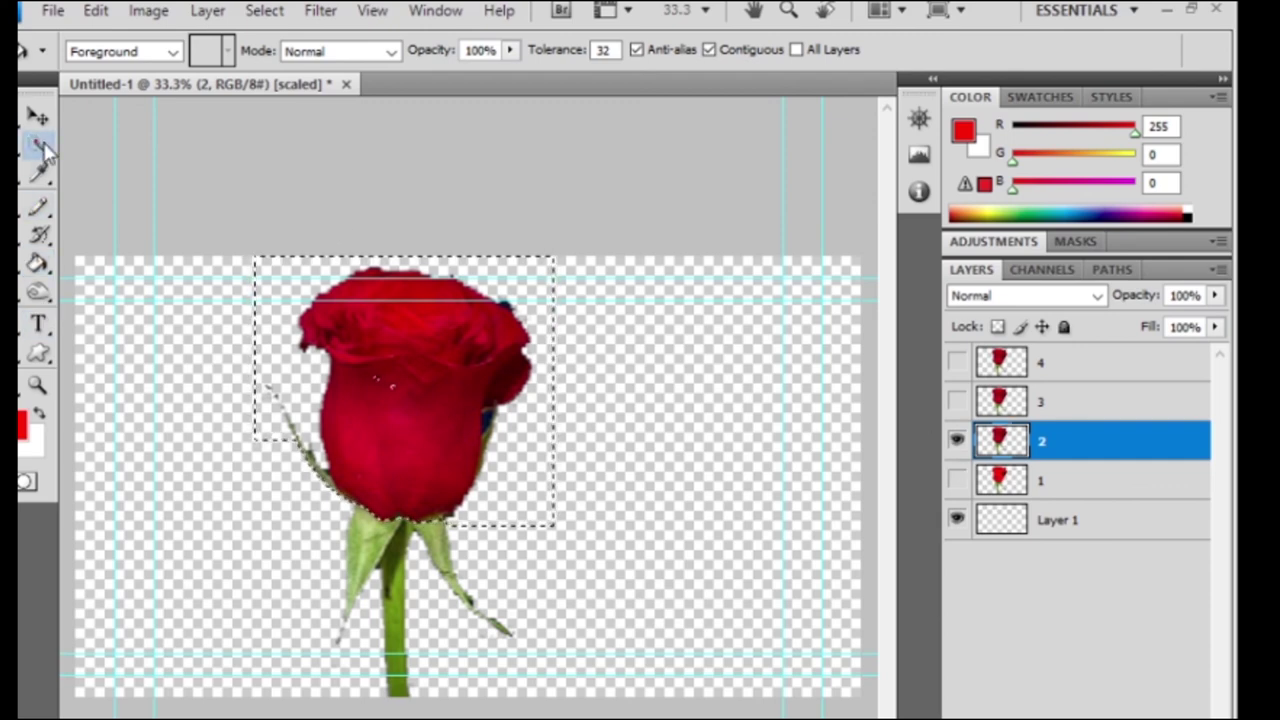
key(v)
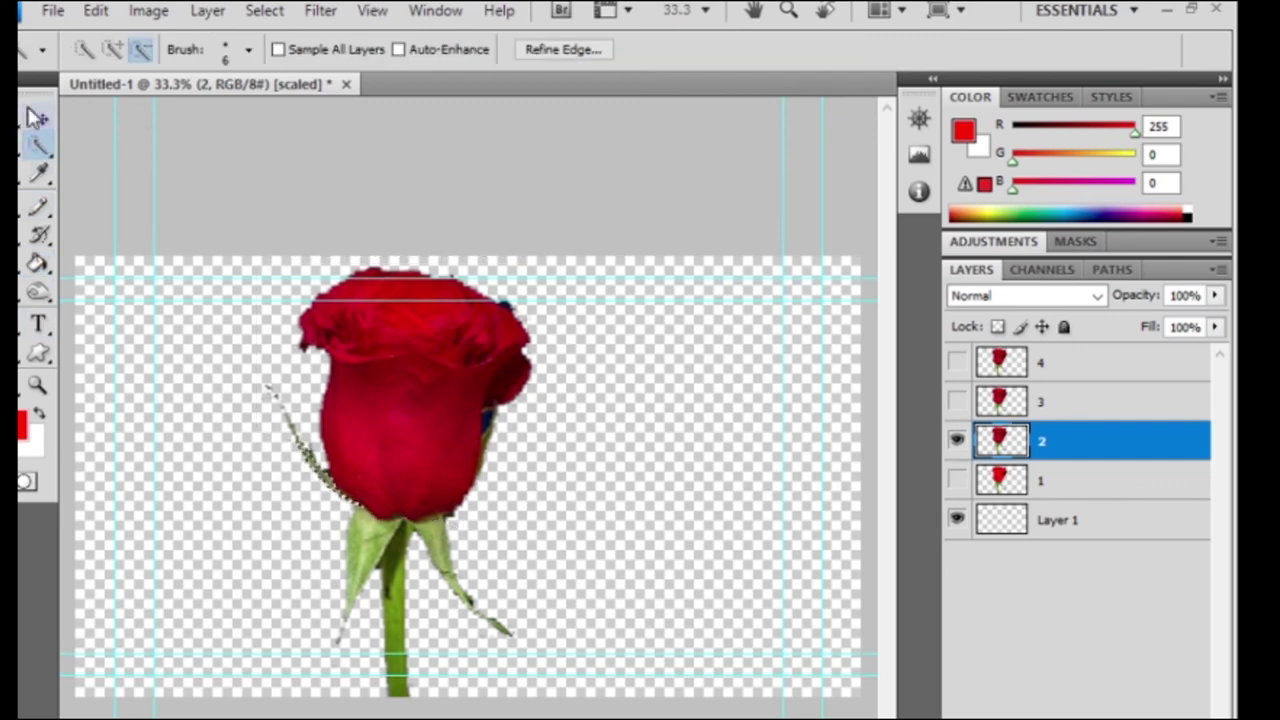
click(264, 10)
click(300, 61)
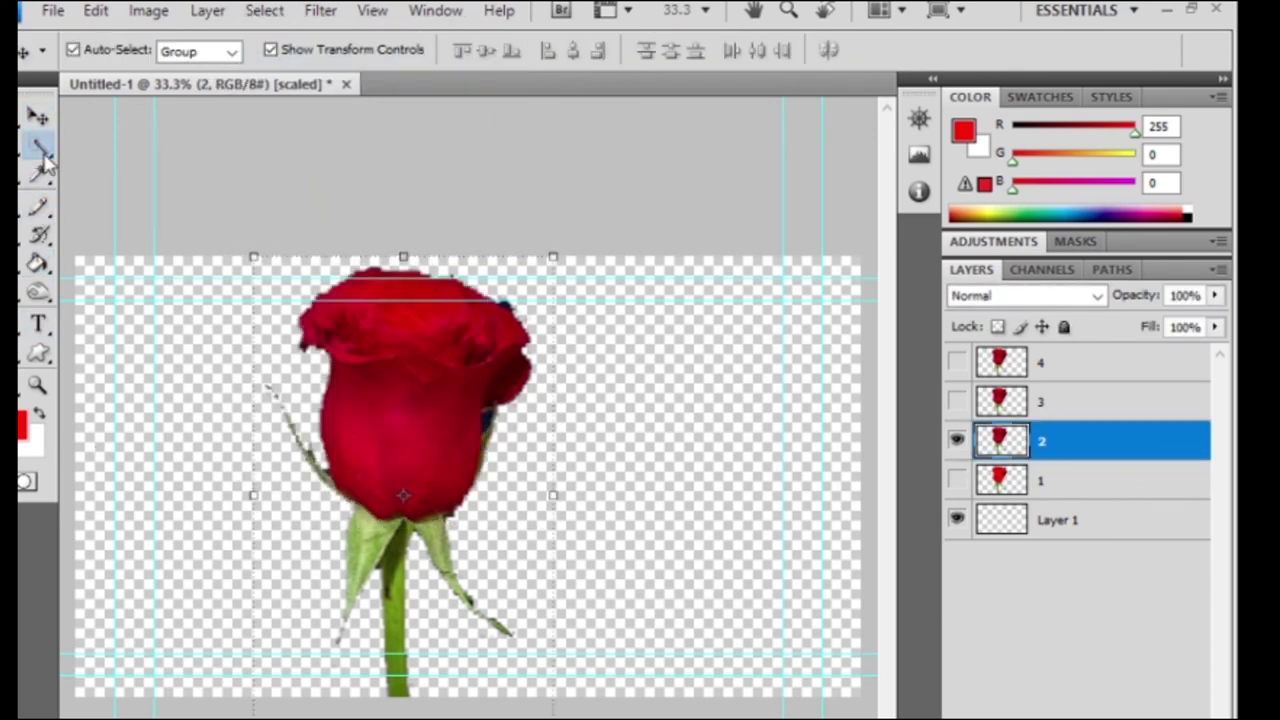
drag(39, 145, 110, 141)
key(ctrl+shift+d)
Fill the rose head on layer 2 with blue, then hide that layer.
click(20, 425)
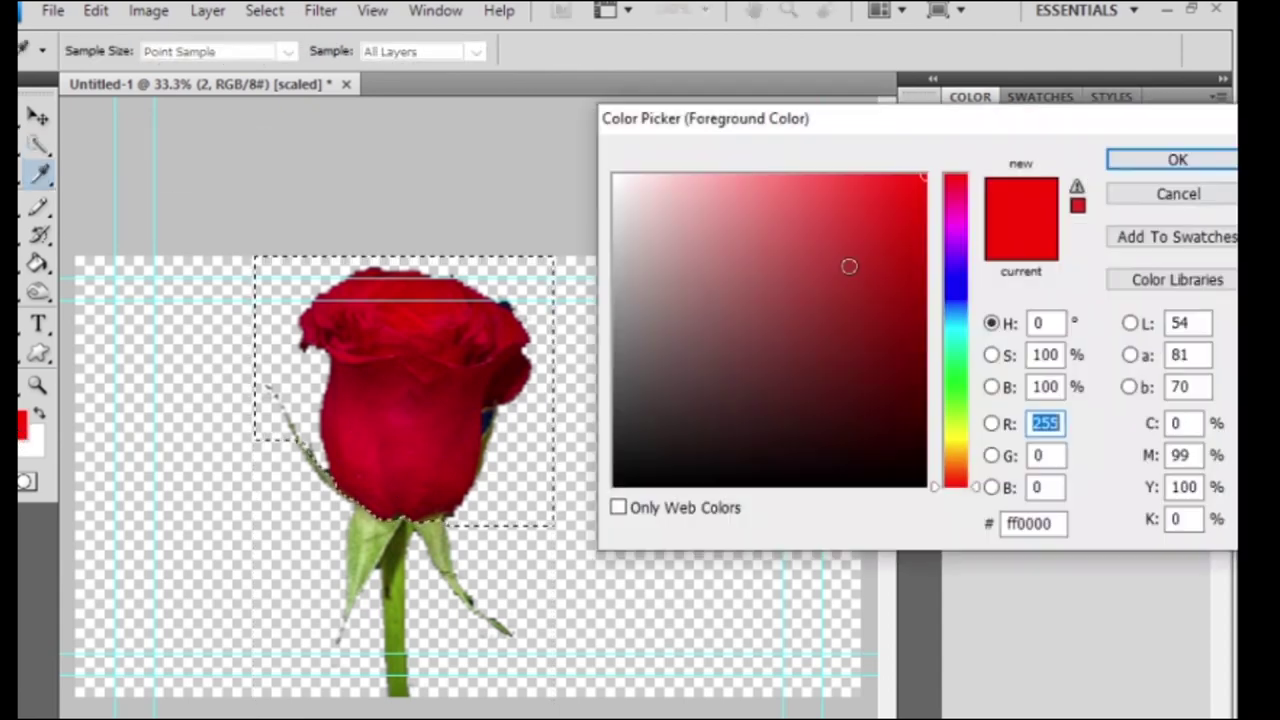
click(968, 303)
click(914, 194)
click(1180, 157)
click(39, 145)
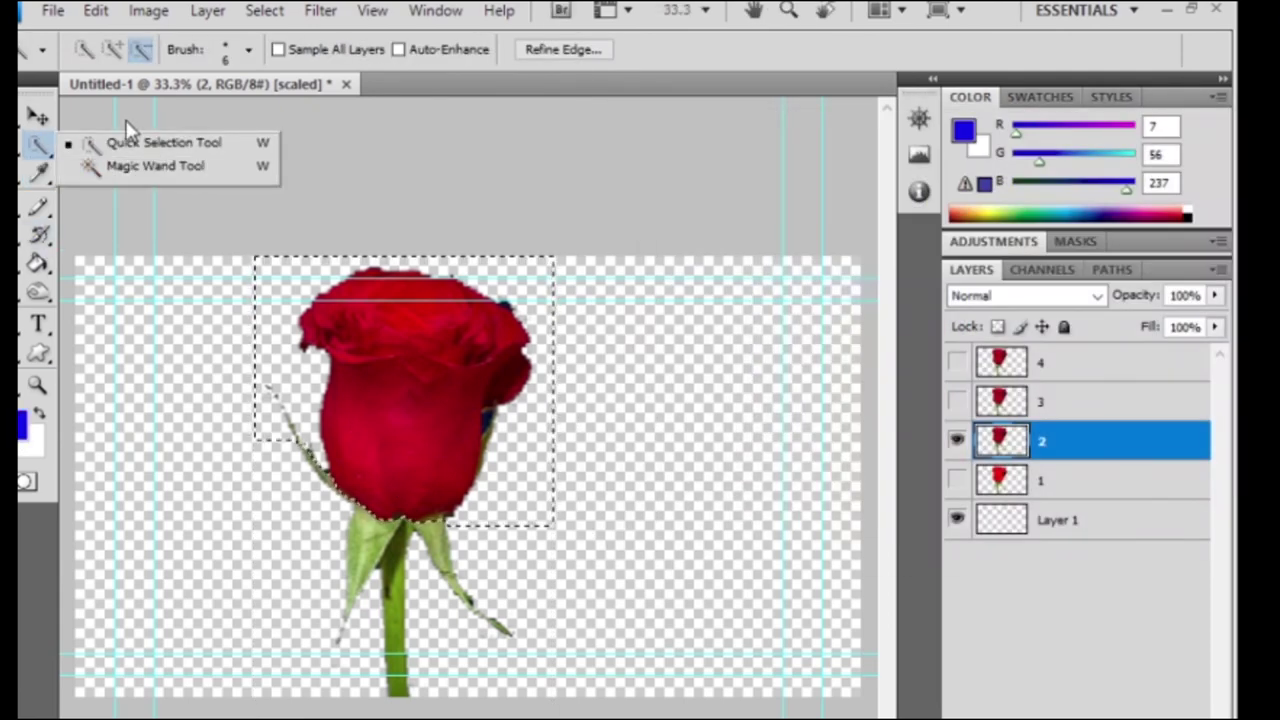
drag(38, 263, 177, 286)
click(435, 382)
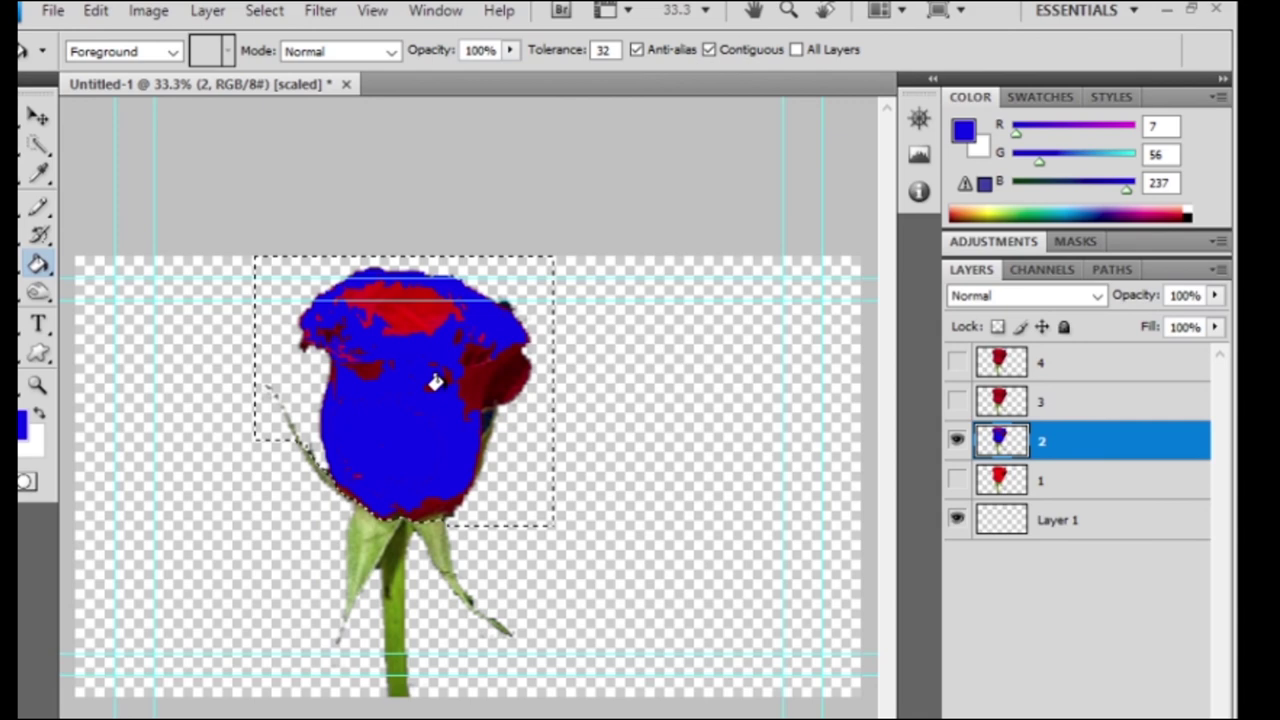
click(957, 440)
Fill the rose head on layer 3 with green 00ff06.
click(1040, 401)
click(264, 10)
click(957, 401)
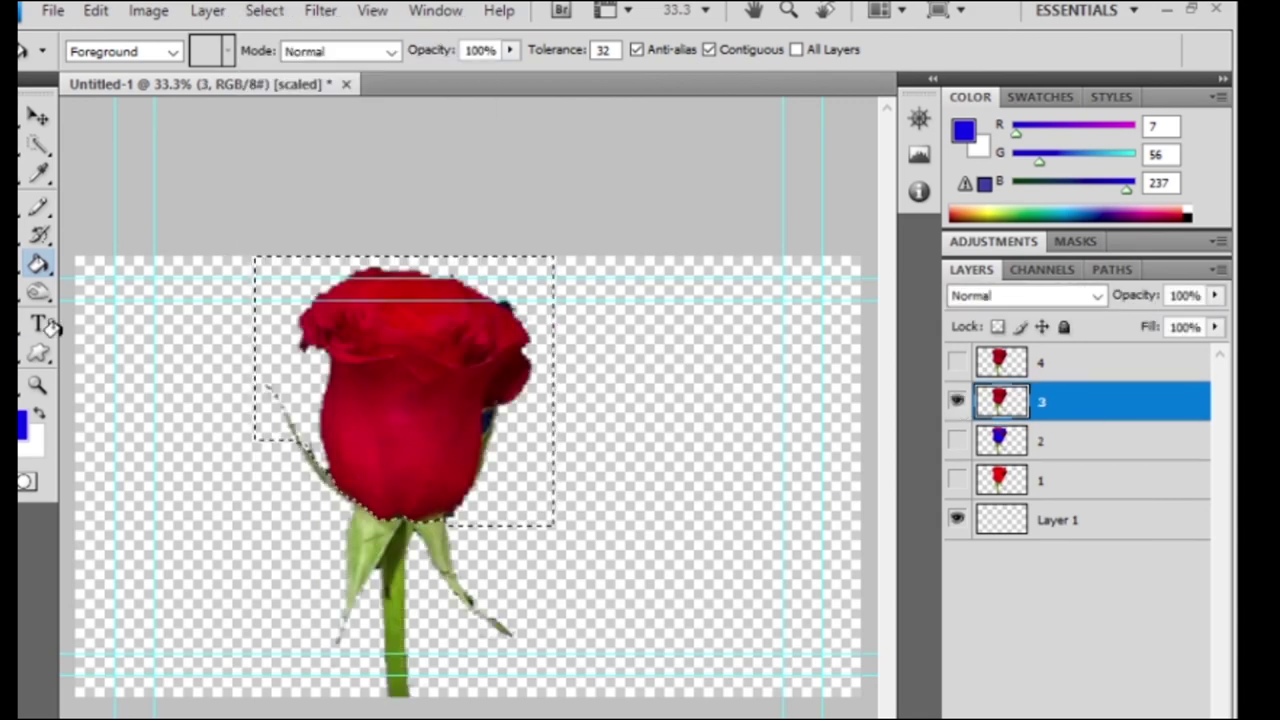
drag(38, 263, 126, 286)
click(20, 425)
text(00ff06)
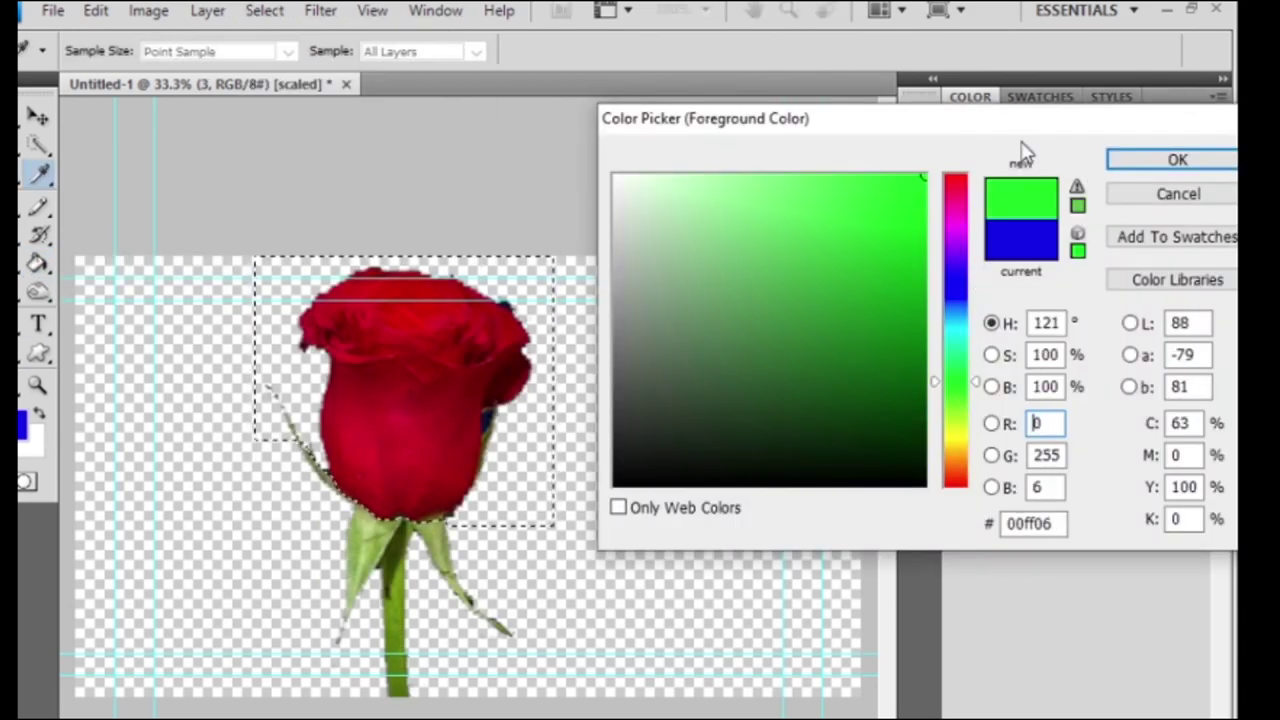
click(1177, 160)
click(423, 409)
click(400, 440)
click(391, 306)
click(38, 117)
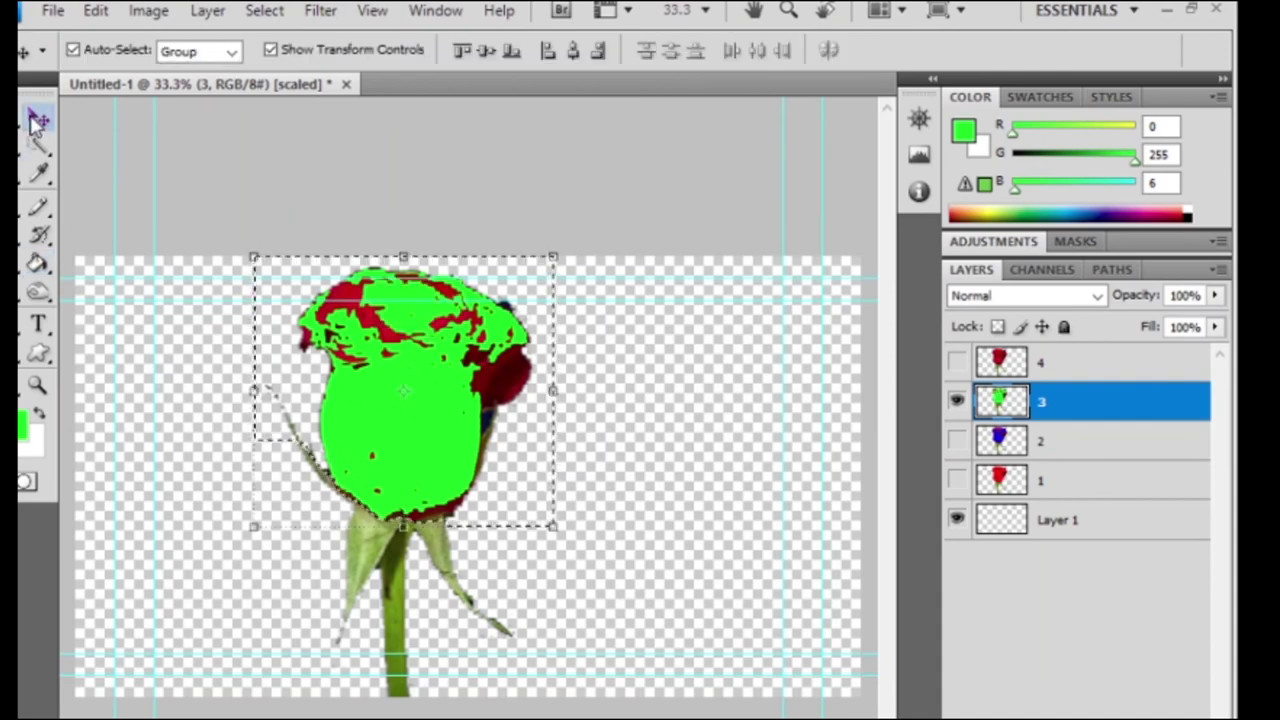
Fill the rose head on layer 4 with magenta, with layer 3 hidden.
click(1040, 362)
click(957, 362)
click(957, 401)
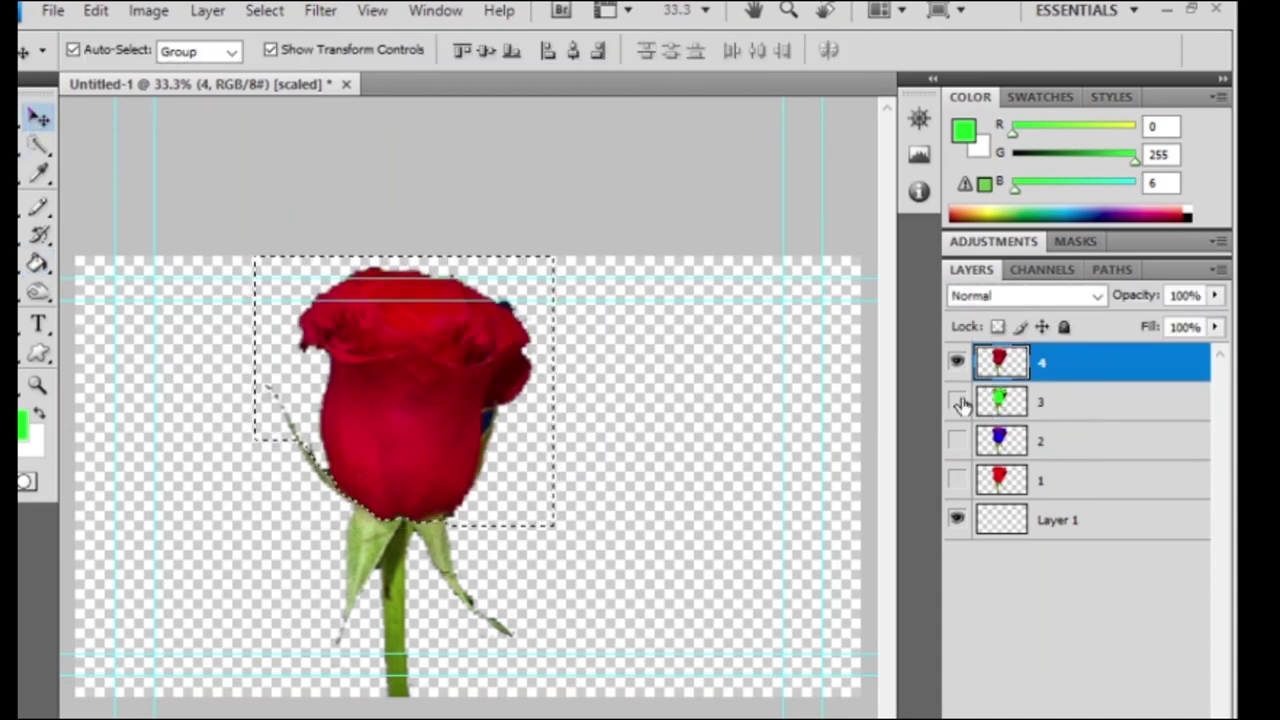
drag(38, 263, 120, 285)
click(20, 425)
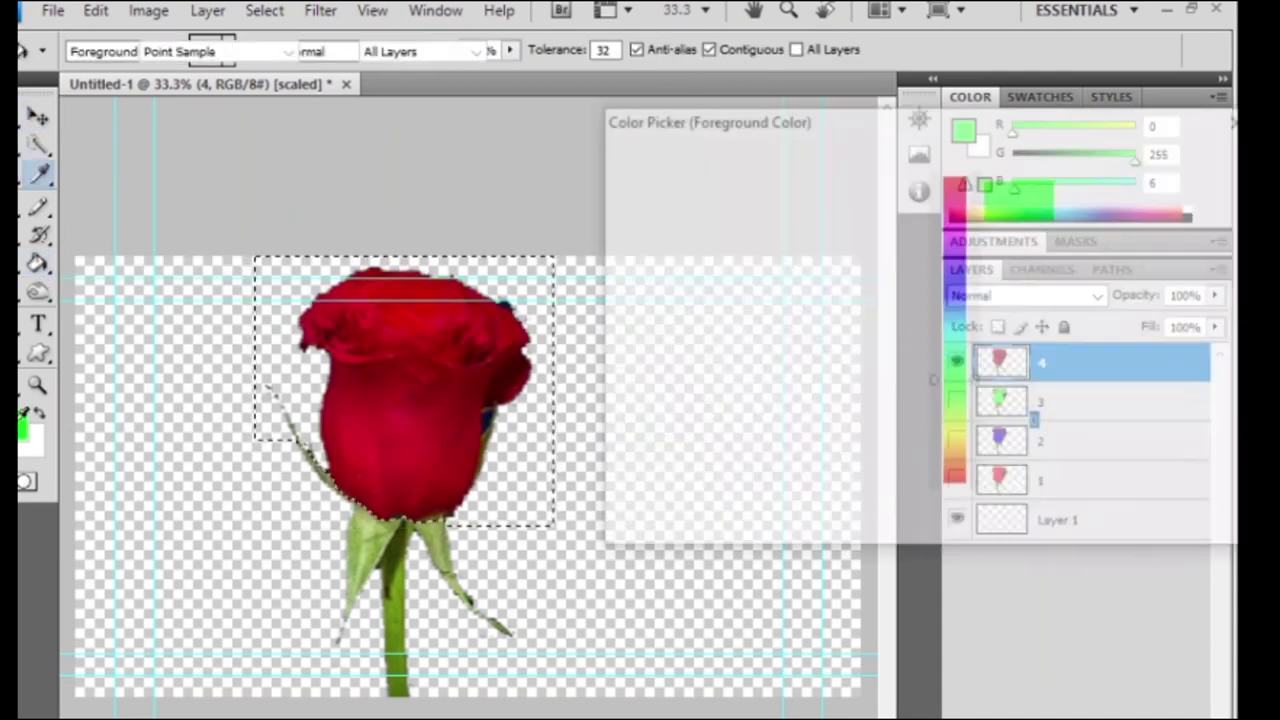
drag(955, 380, 955, 216)
click(923, 186)
click(1138, 163)
click(434, 325)
click(420, 430)
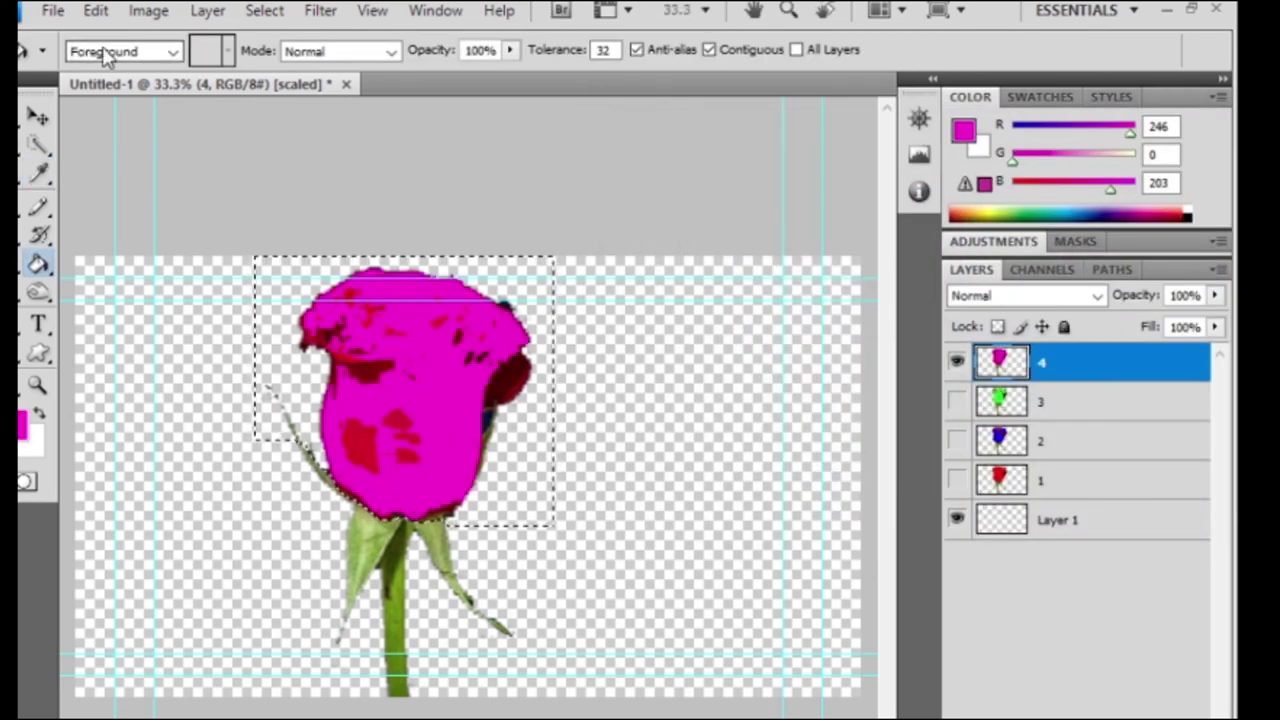
click(38, 117)
Make all four rose layers visible again.
click(1043, 606)
click(975, 395)
click(957, 401)
Show the Animation panel from the Window menu and make frames from the rose layers.
click(435, 10)
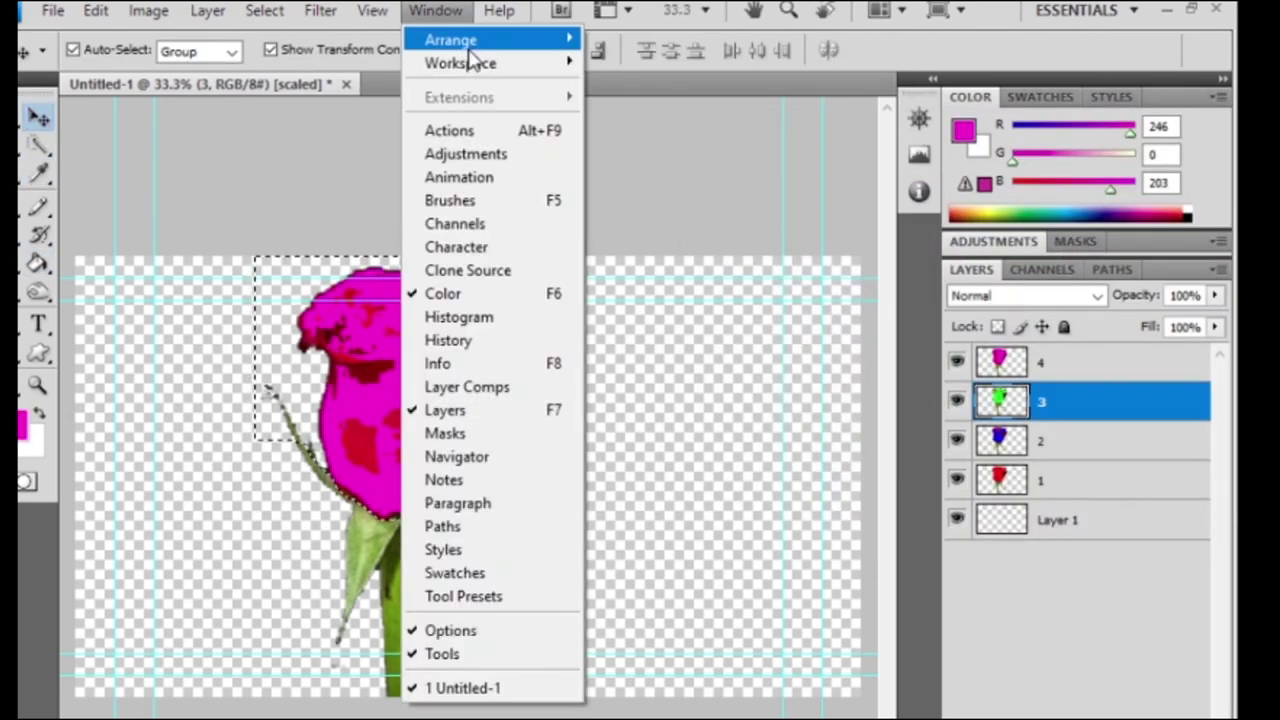
click(462, 177)
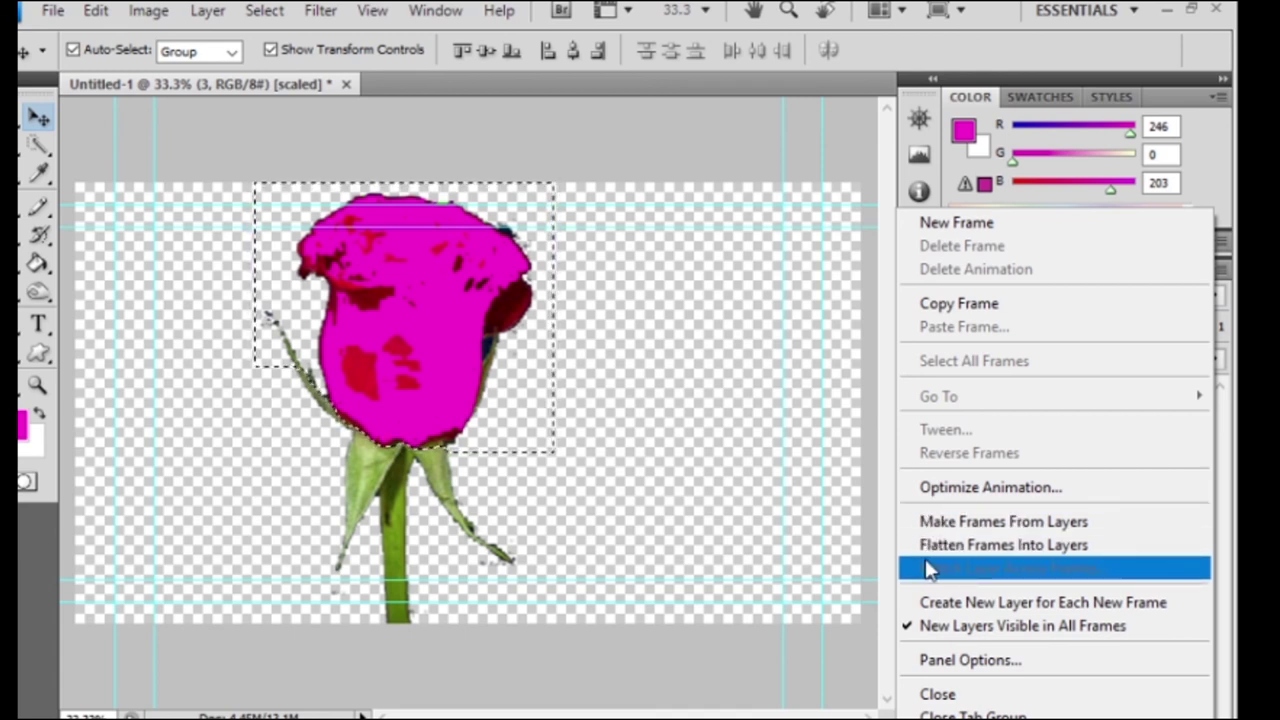
key(Escape)
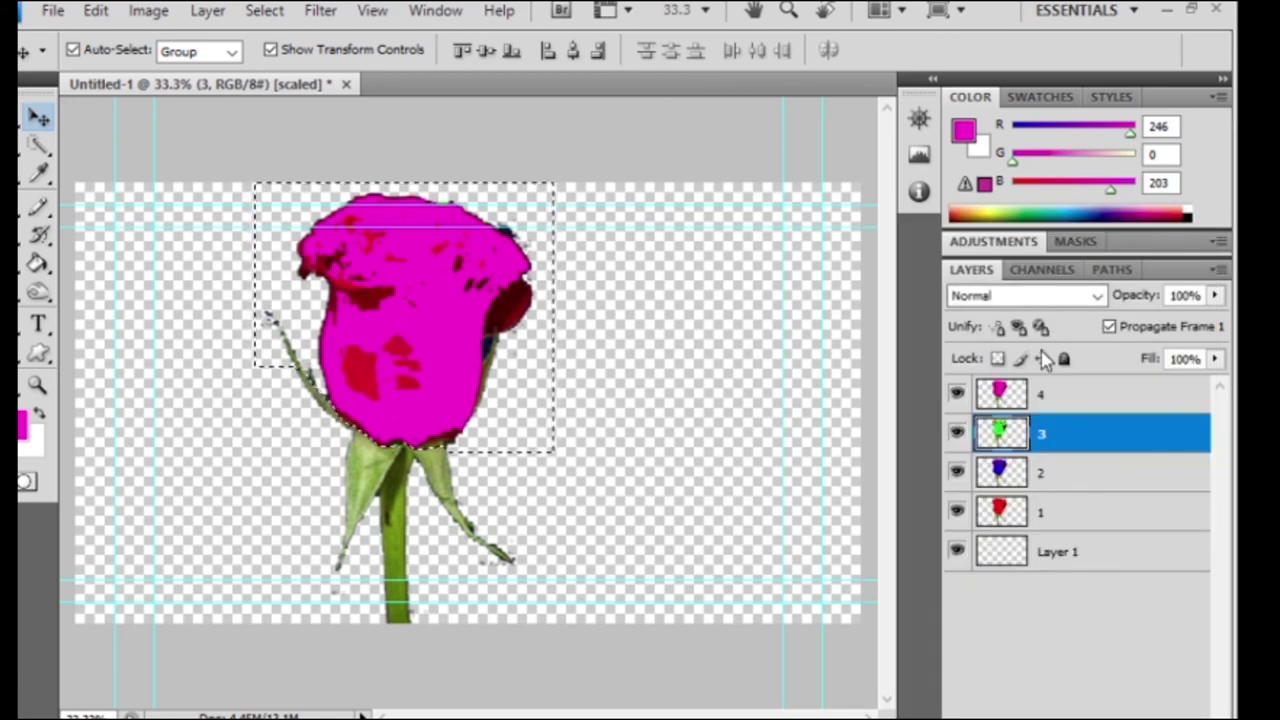
click(1215, 715)
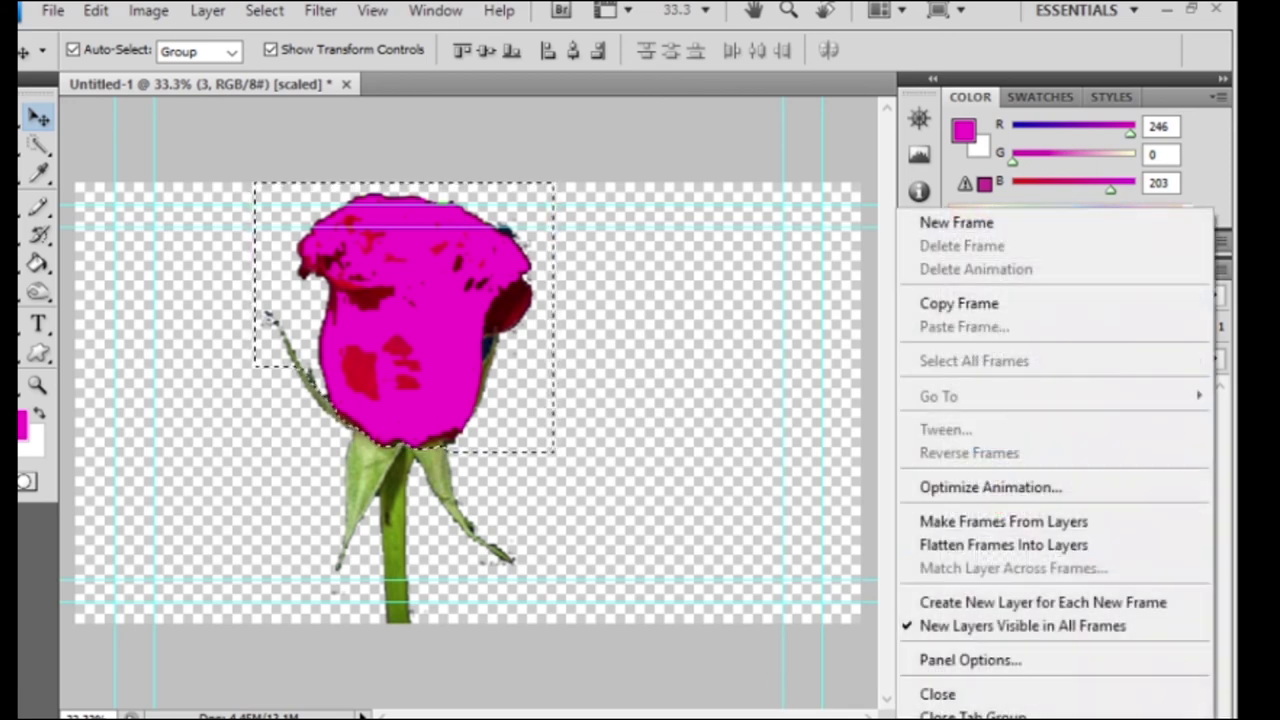
click(1008, 521)
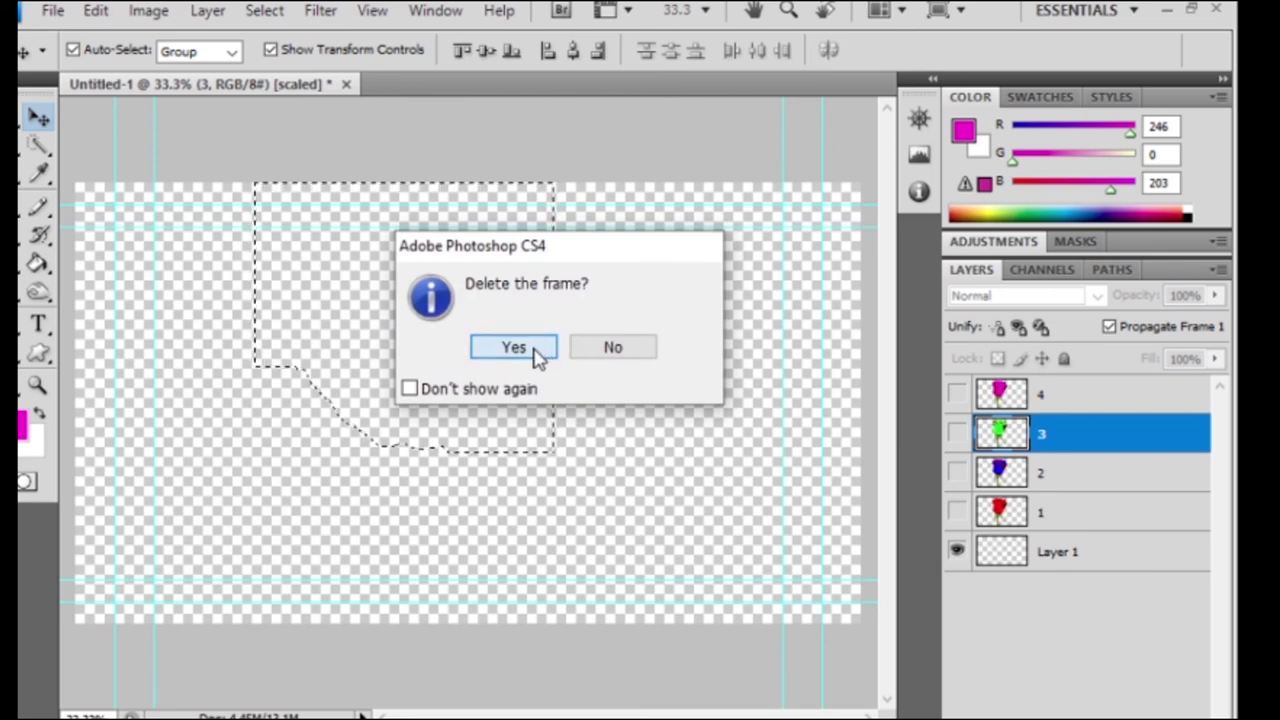
Delete the blank first frame and give all four rose frames a 0.5-second delay.
click(531, 352)
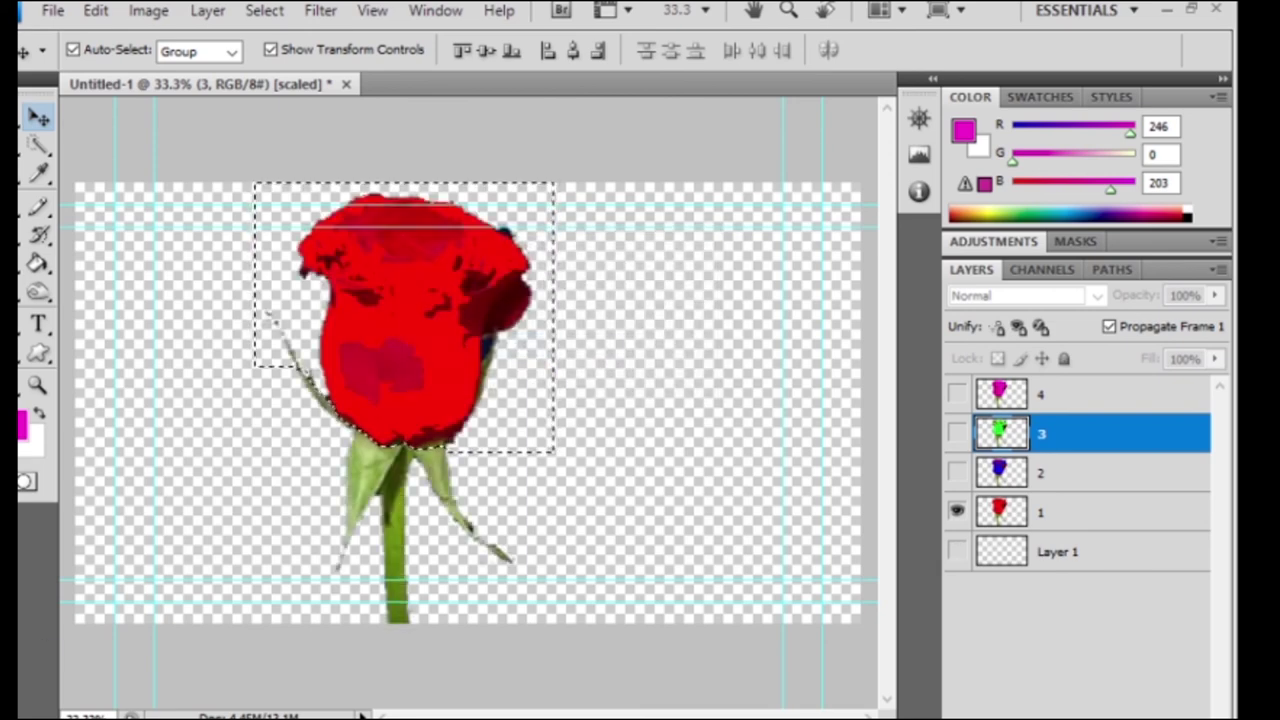
key(space)
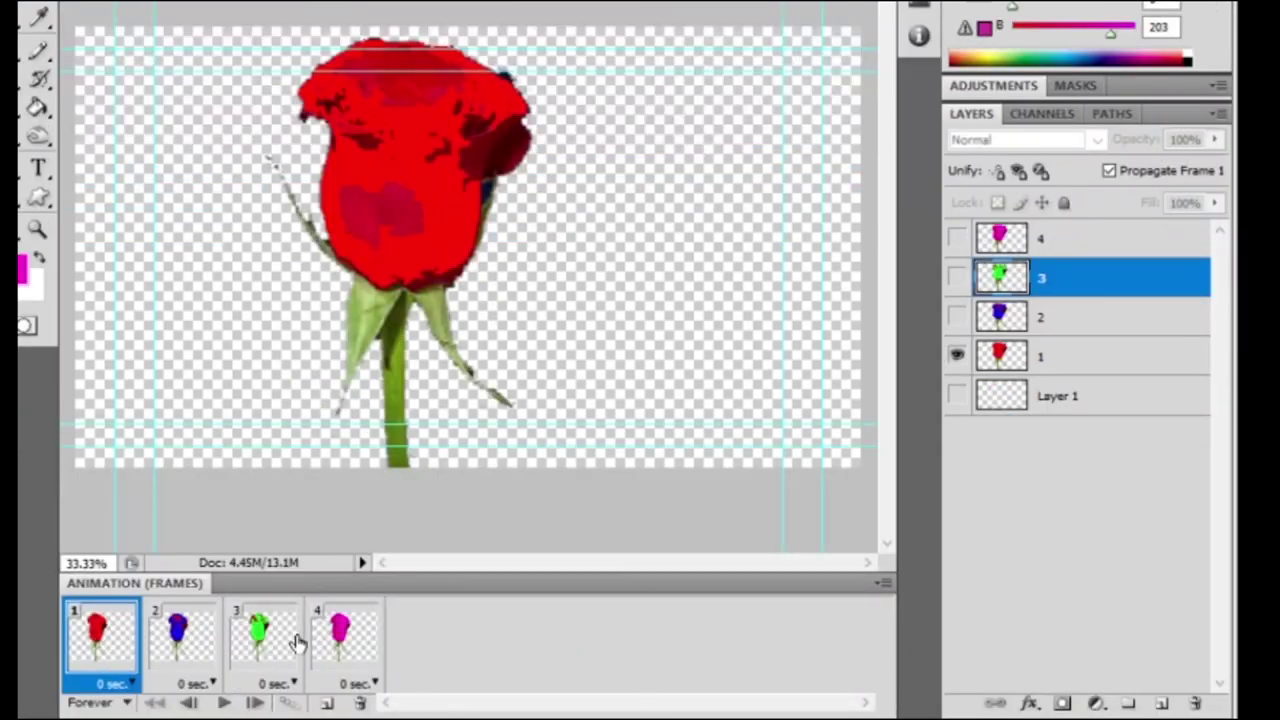
shift+click(345, 652)
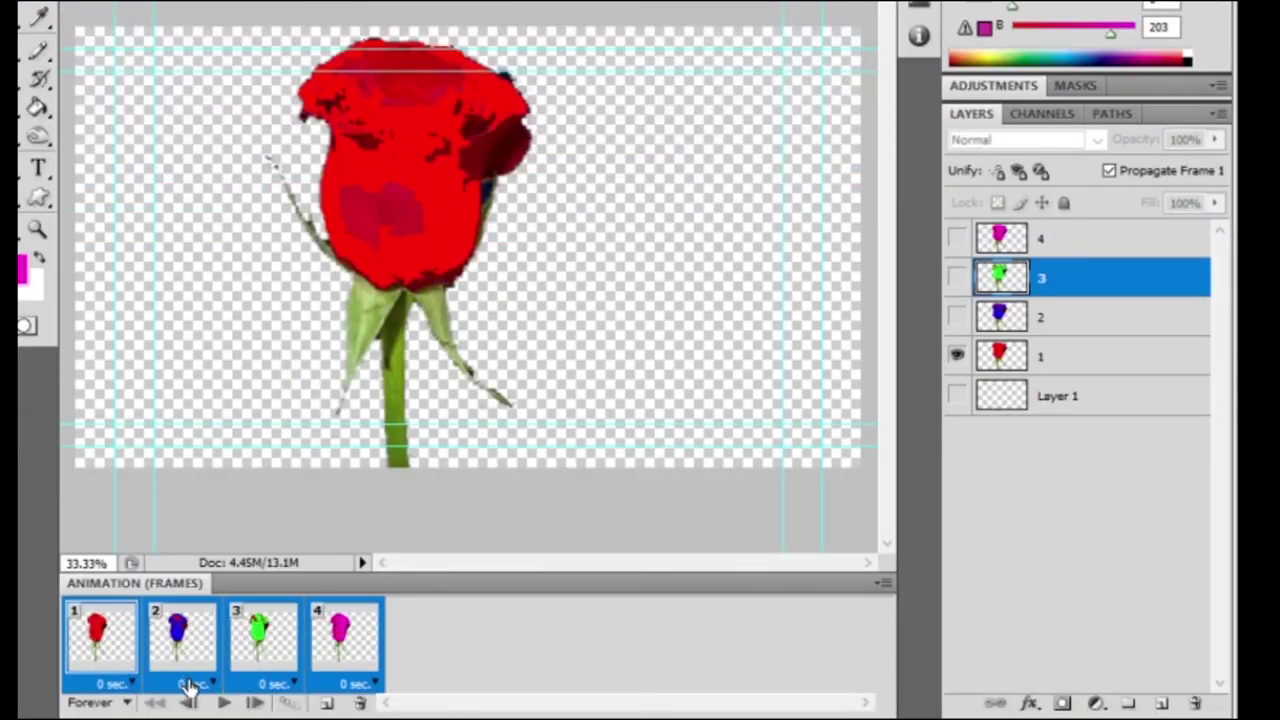
click(124, 688)
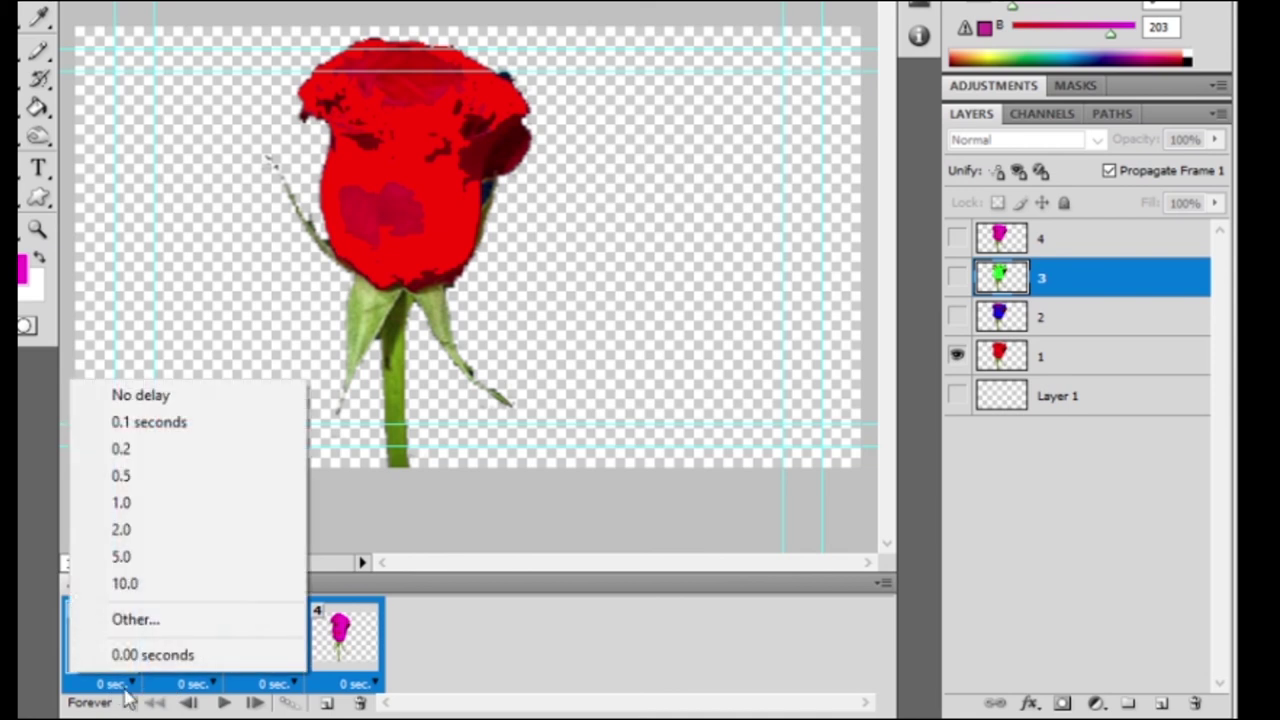
click(160, 482)
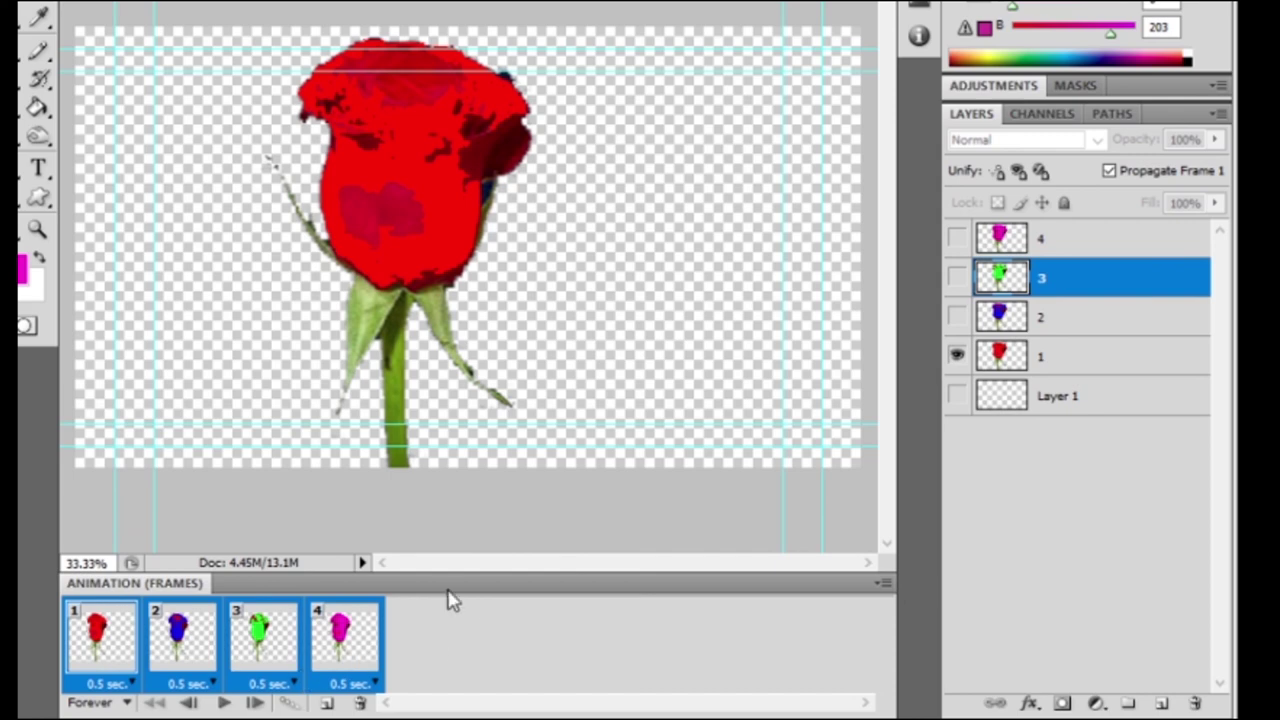
Preview the rose colour cycle, then move the soccer ball to the canvas's right edge.
key(b)
key(space)
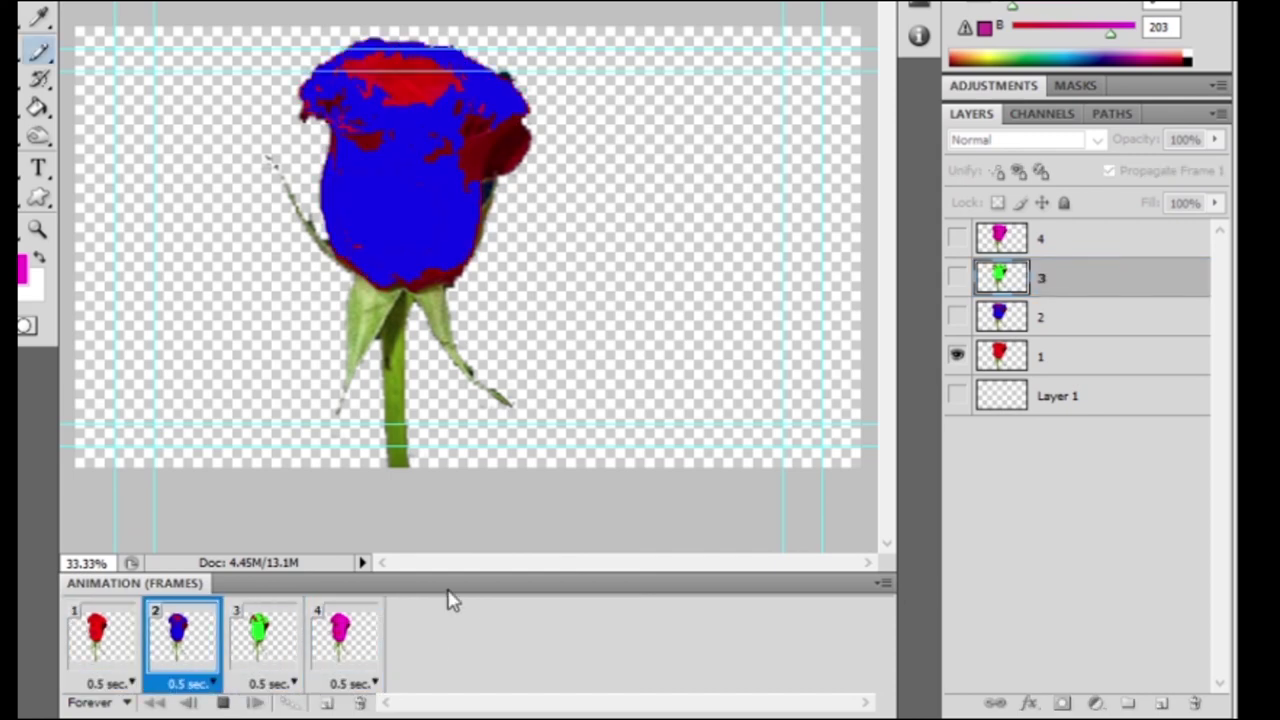
key(space)
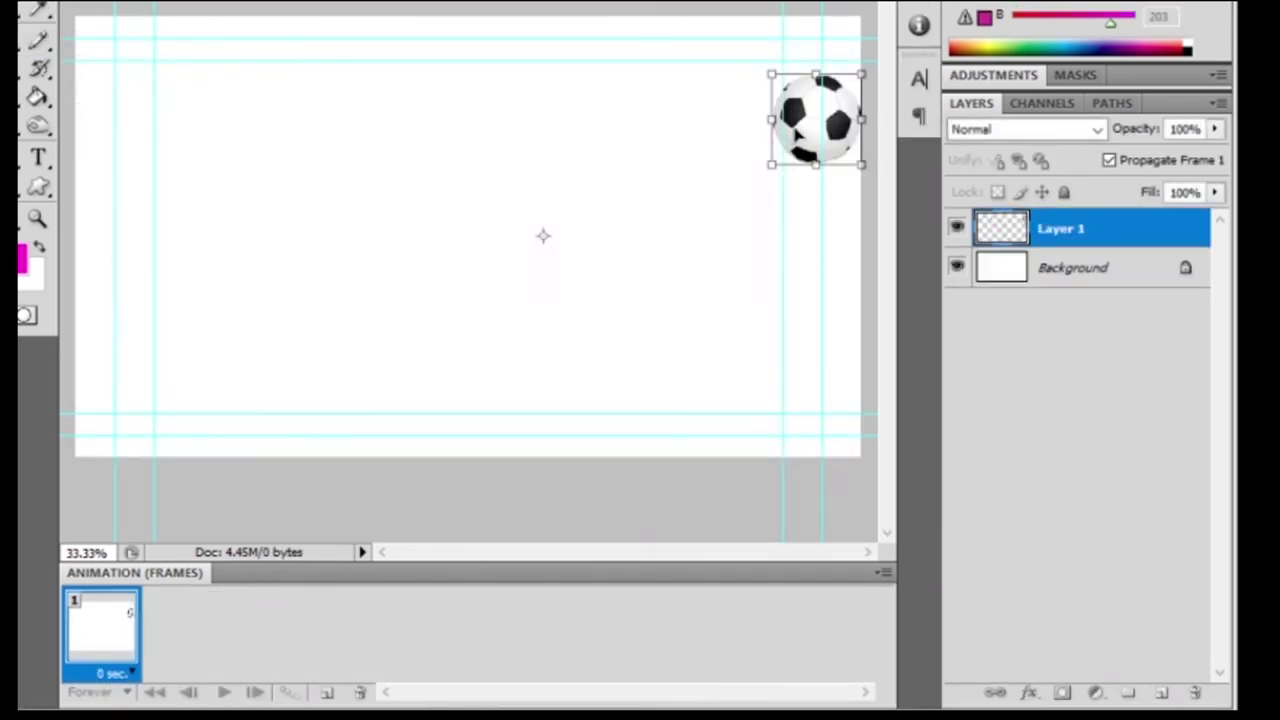
drag(797, 135, 829, 154)
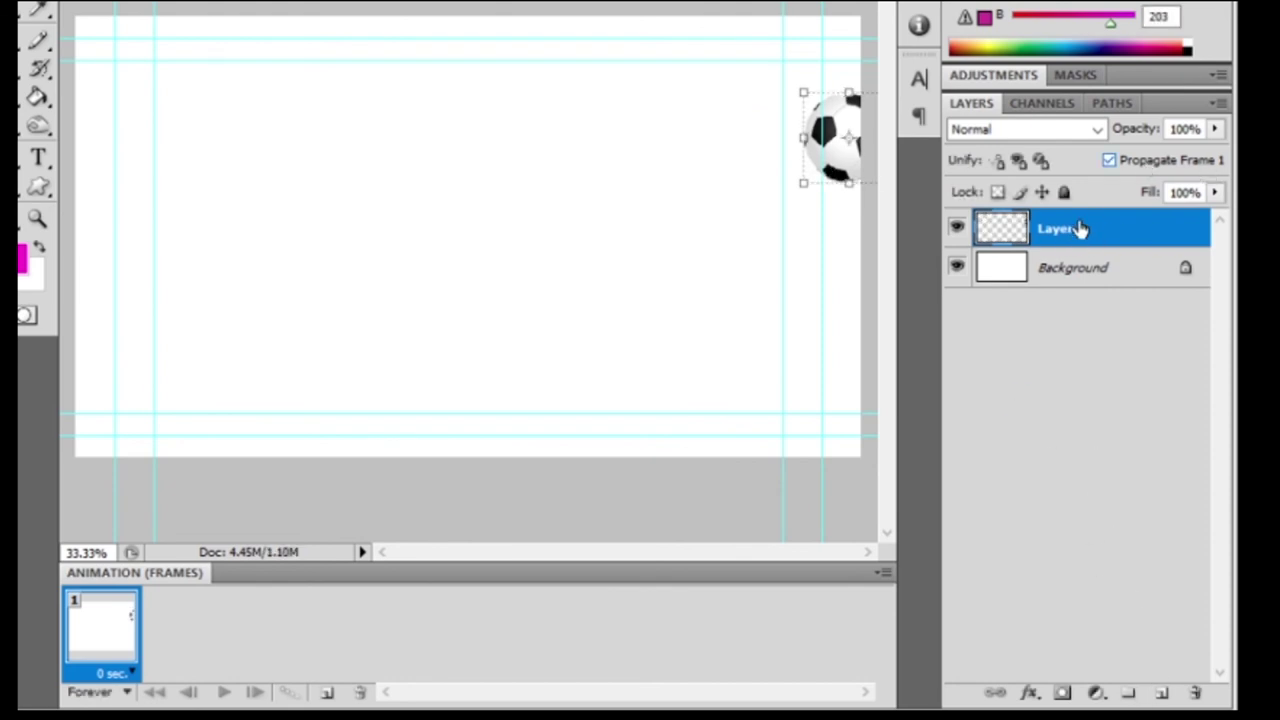
Duplicate the soccer ball twice, placing copies at bottom centre and top-left, with Layer 1 hidden.
drag(1080, 229, 1163, 690)
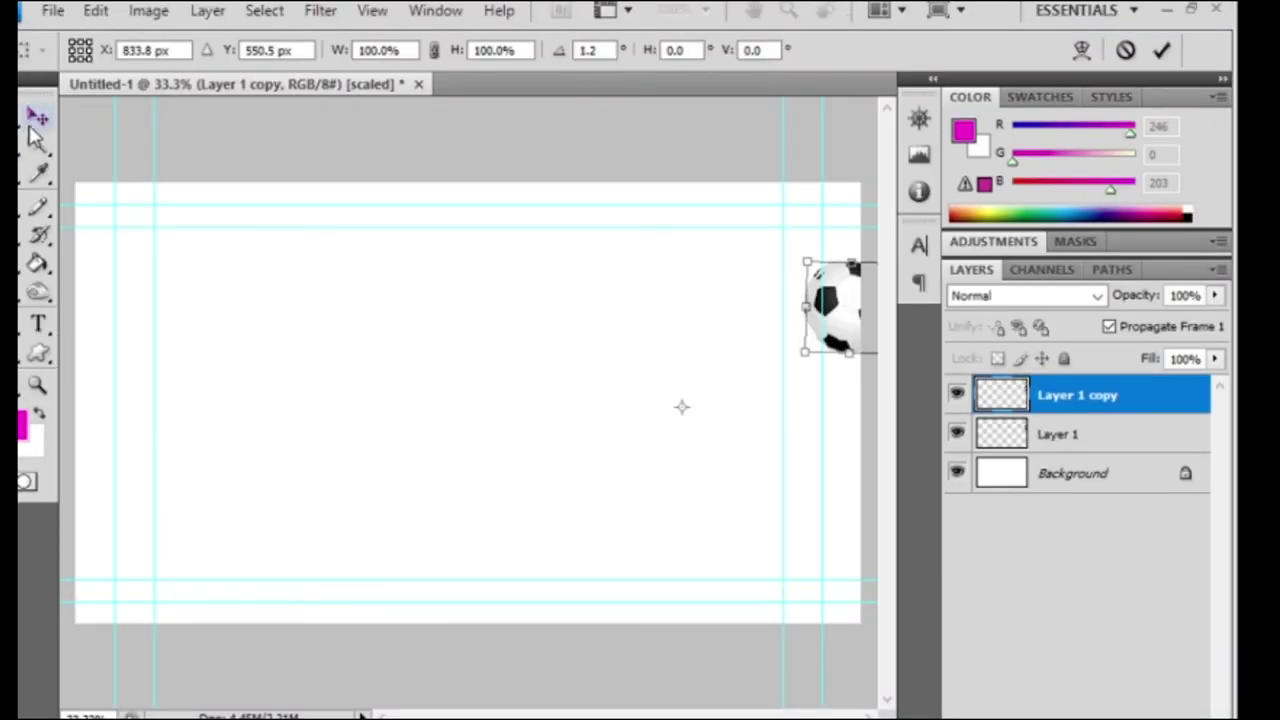
click(37, 117)
click(555, 355)
click(1072, 373)
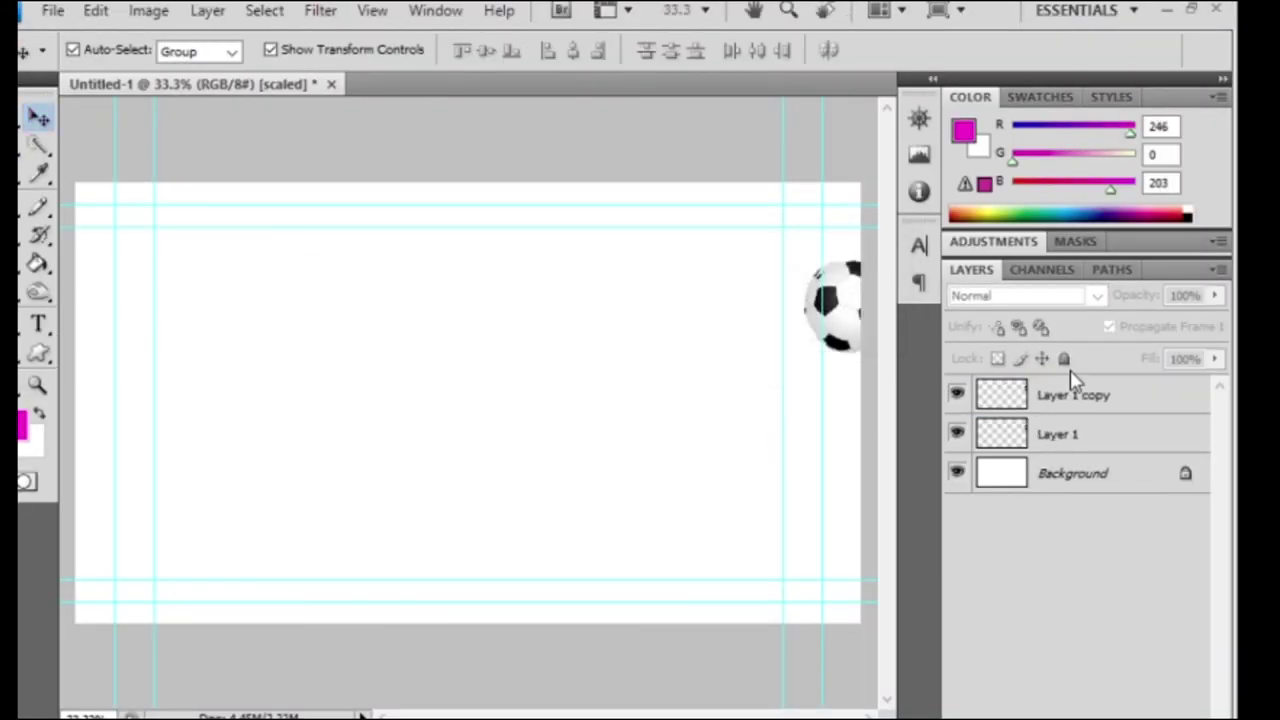
click(957, 434)
drag(858, 307, 497, 583)
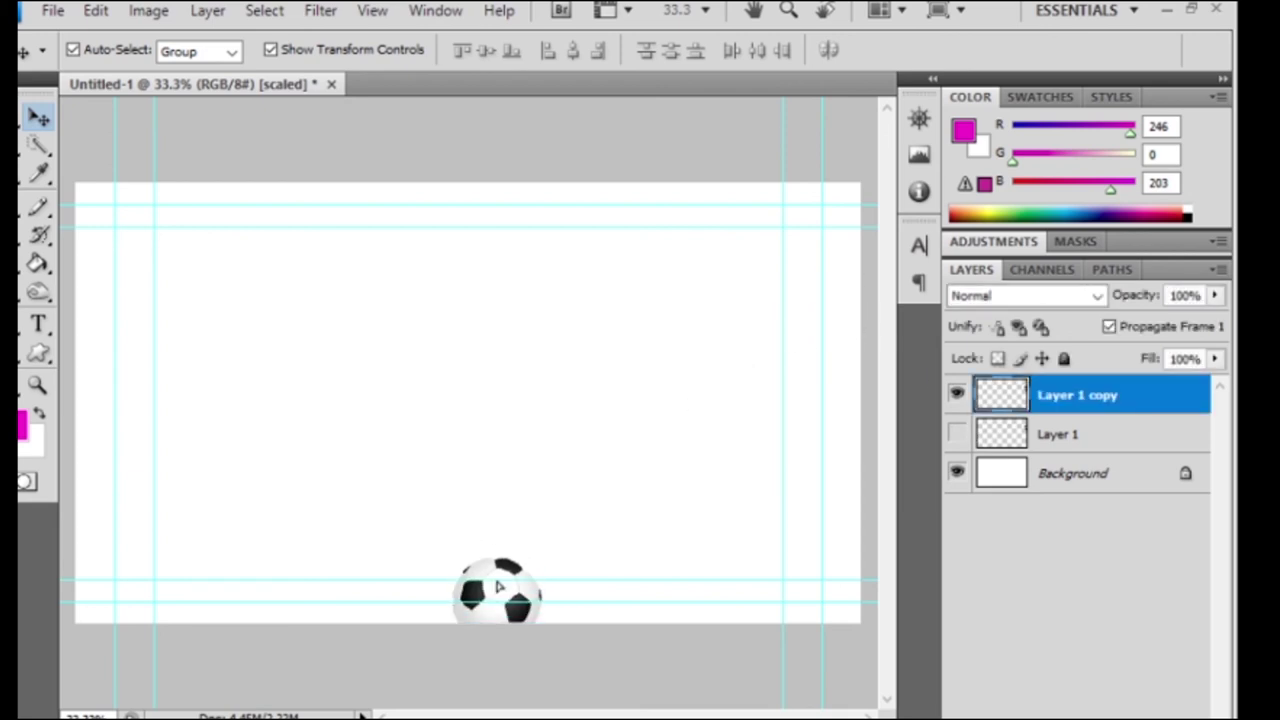
drag(497, 583, 494, 583)
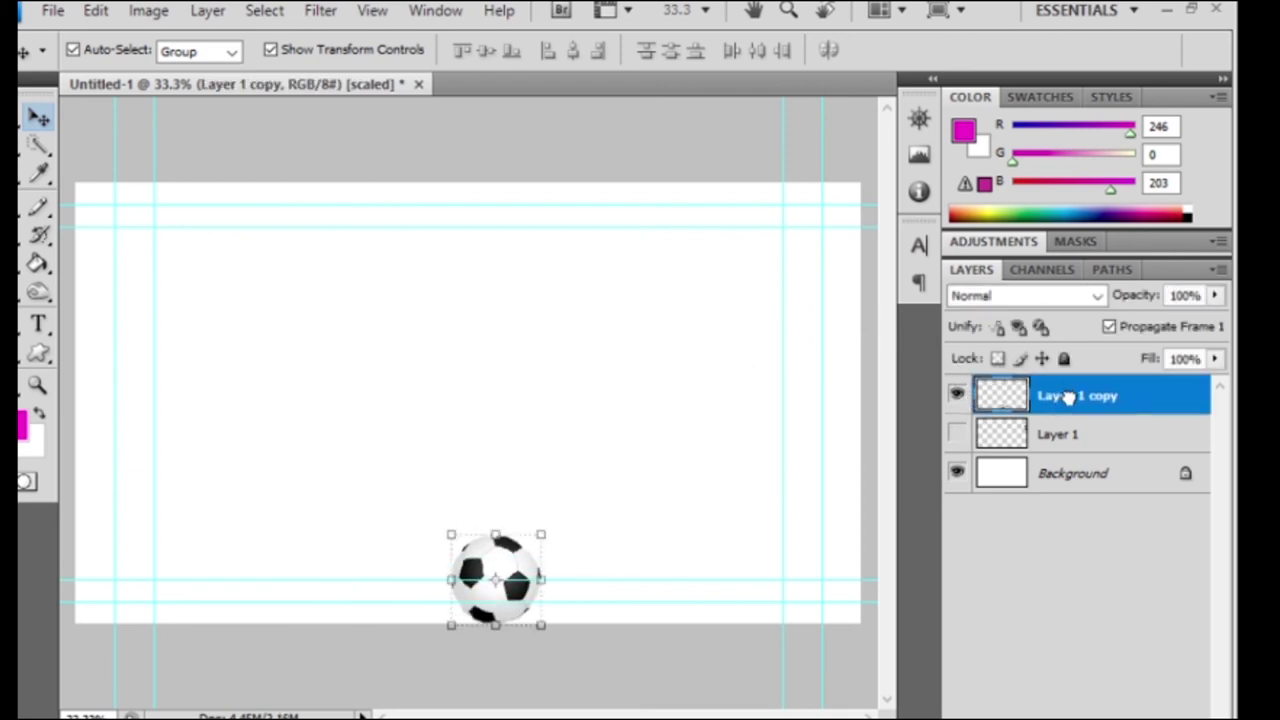
key(ctrl+j)
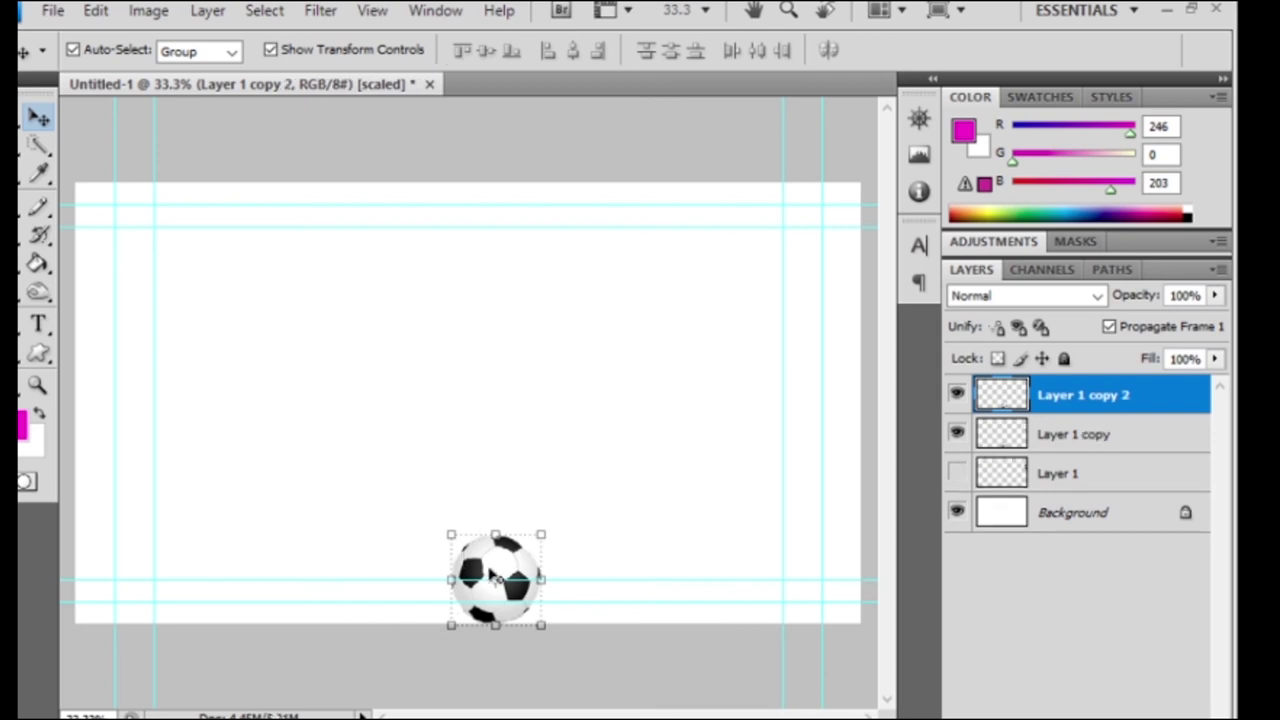
drag(490, 570, 88, 230)
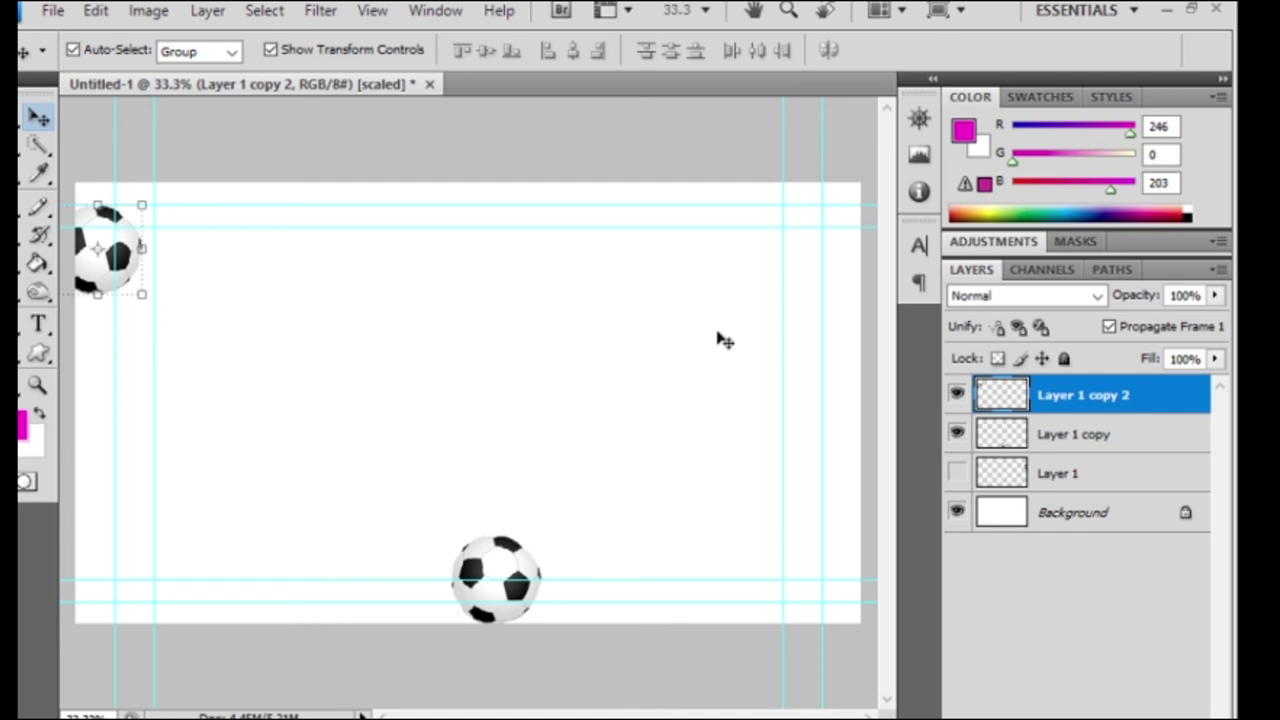
Make frames from the ball layers and turn on the white background in frames 2, 3 and 4.
click(297, 508)
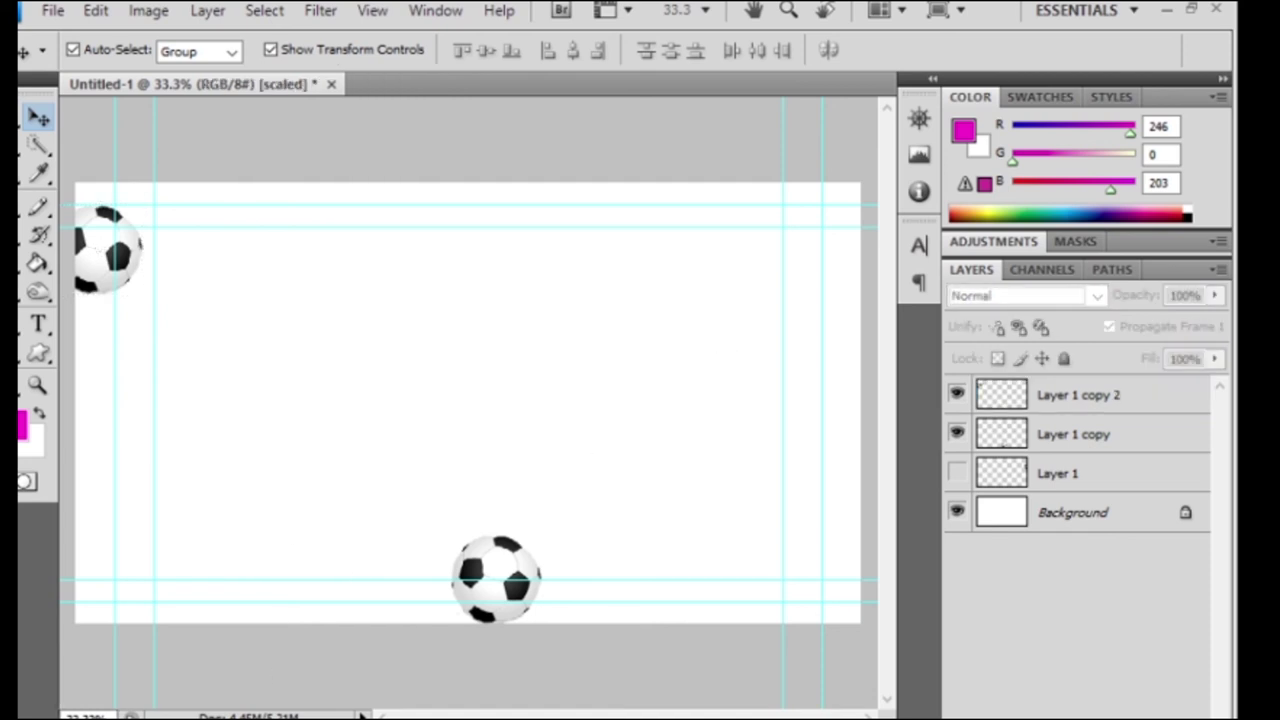
click(1212, 714)
click(1025, 528)
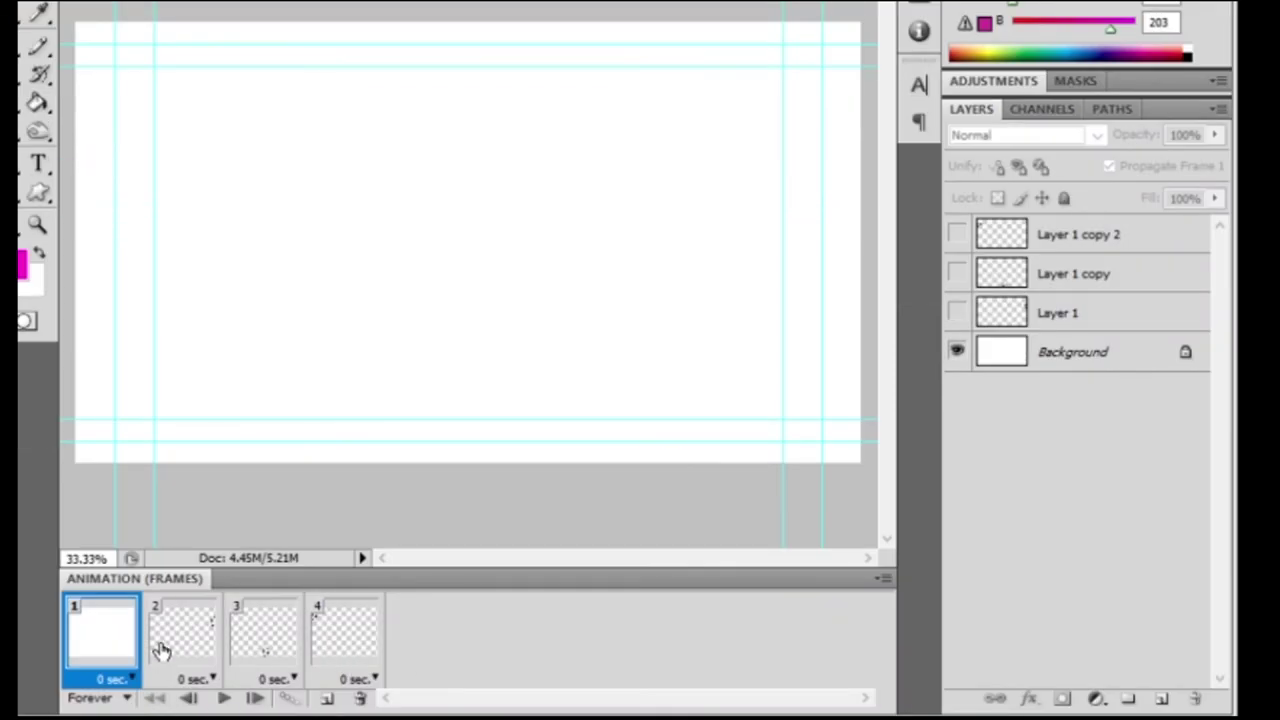
click(162, 651)
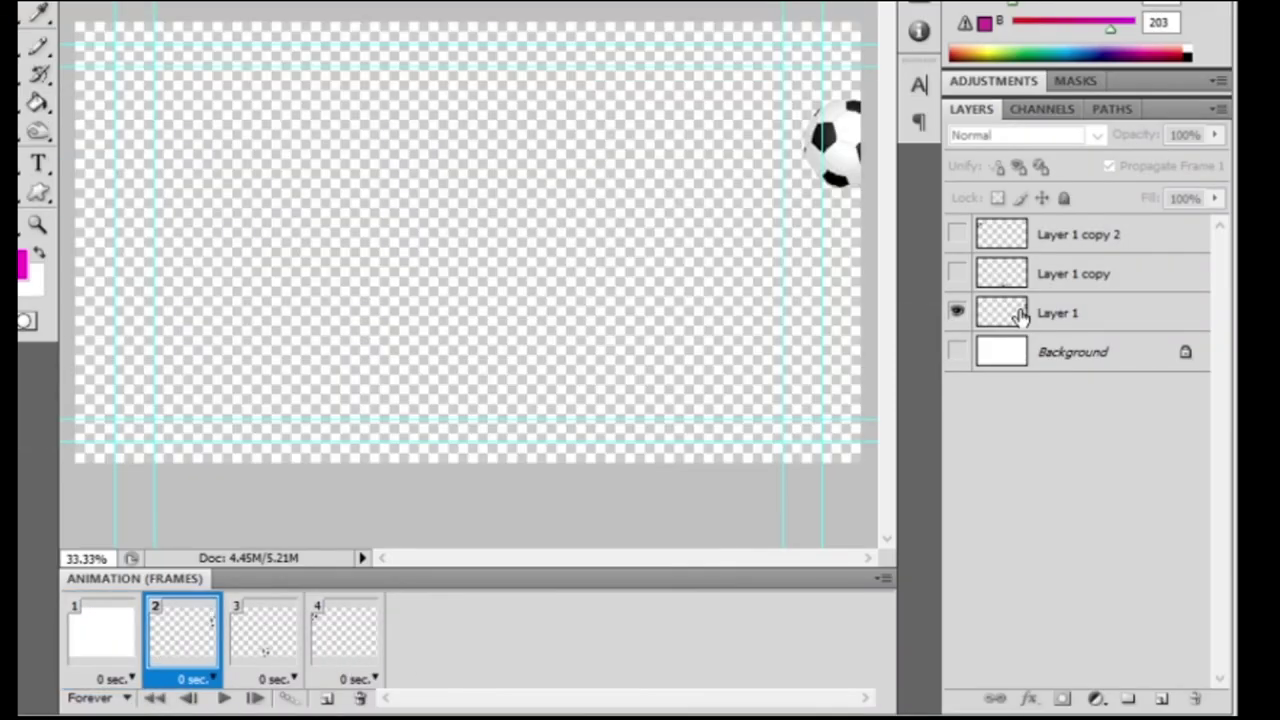
click(957, 351)
click(262, 636)
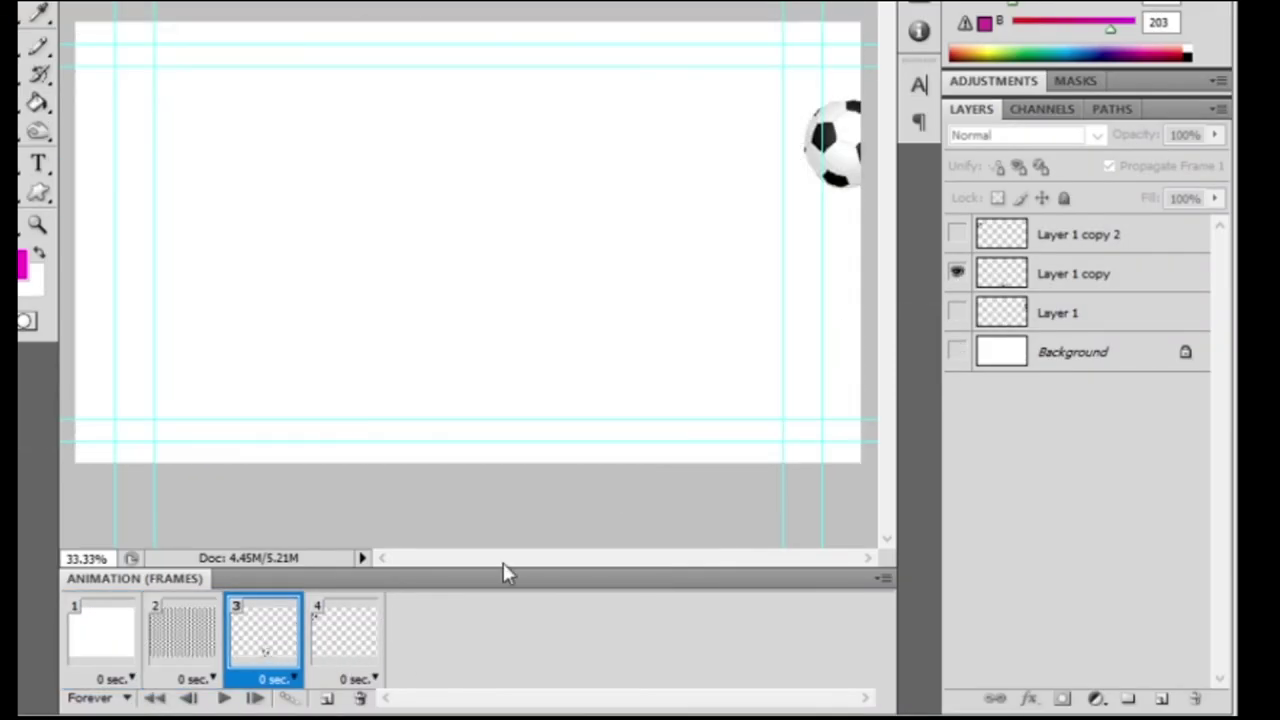
click(957, 351)
click(343, 651)
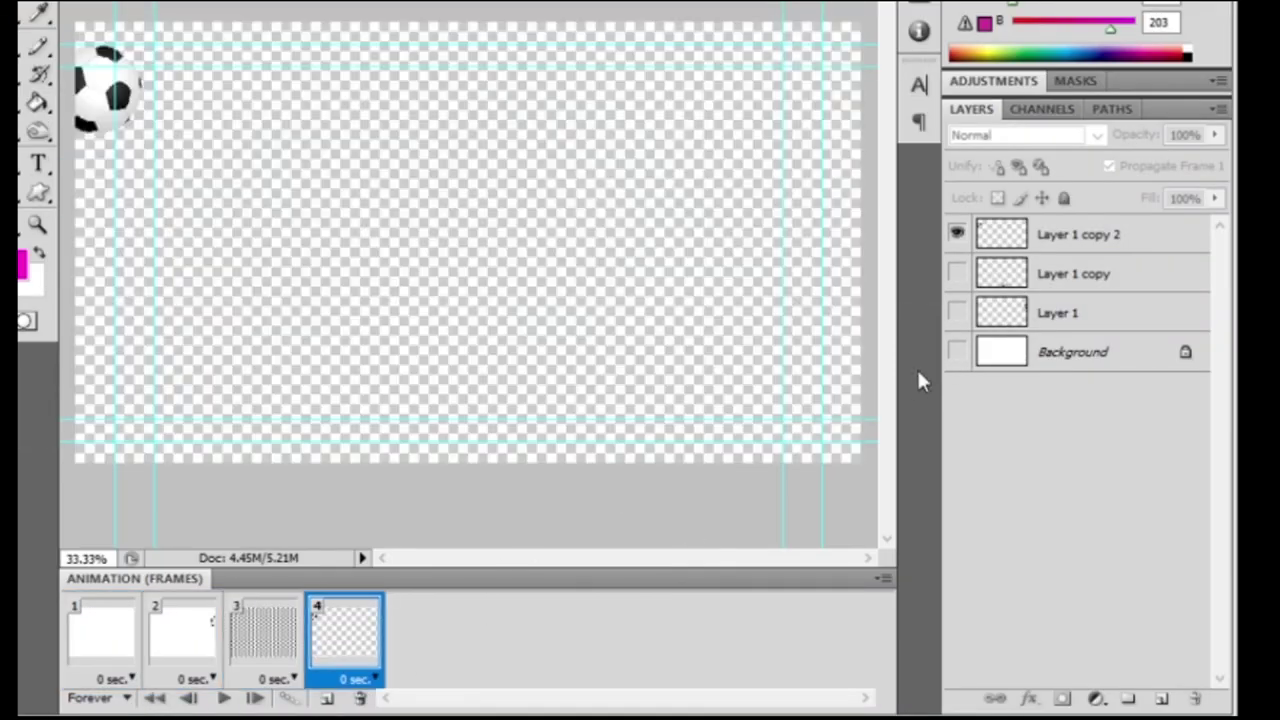
click(957, 351)
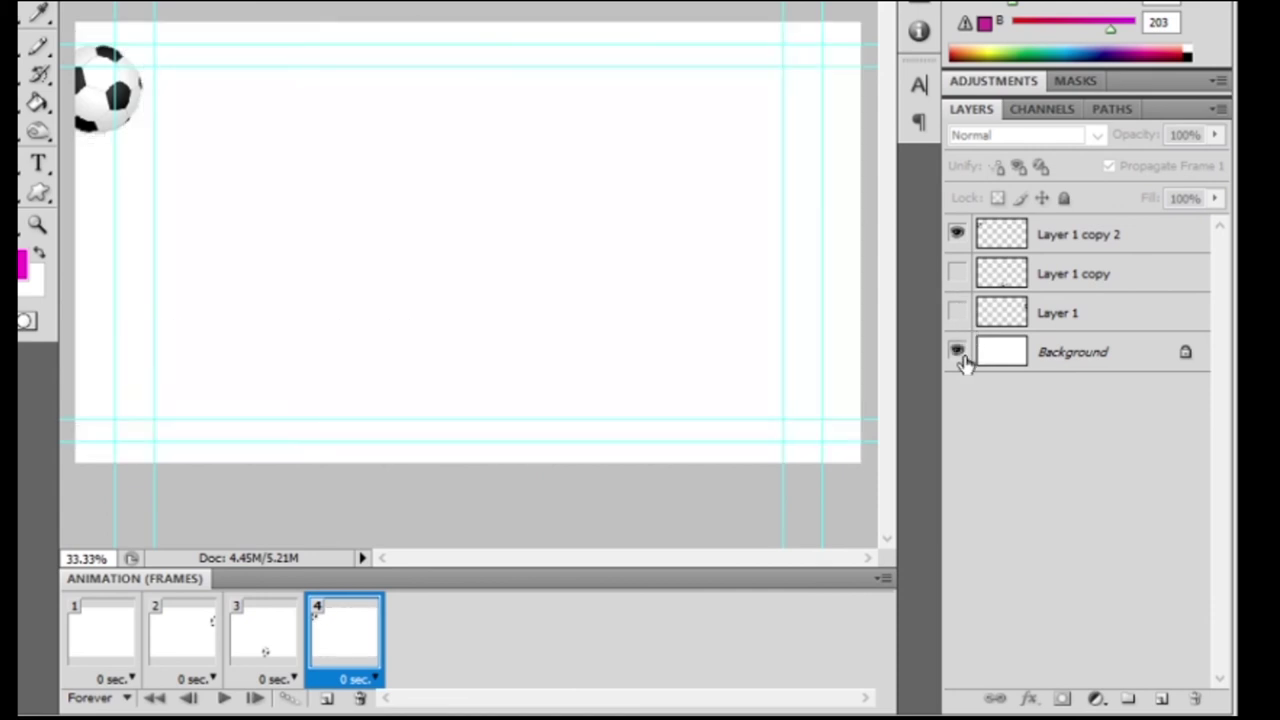
Delete the empty first frame and play the three-frame ball animation.
click(108, 645)
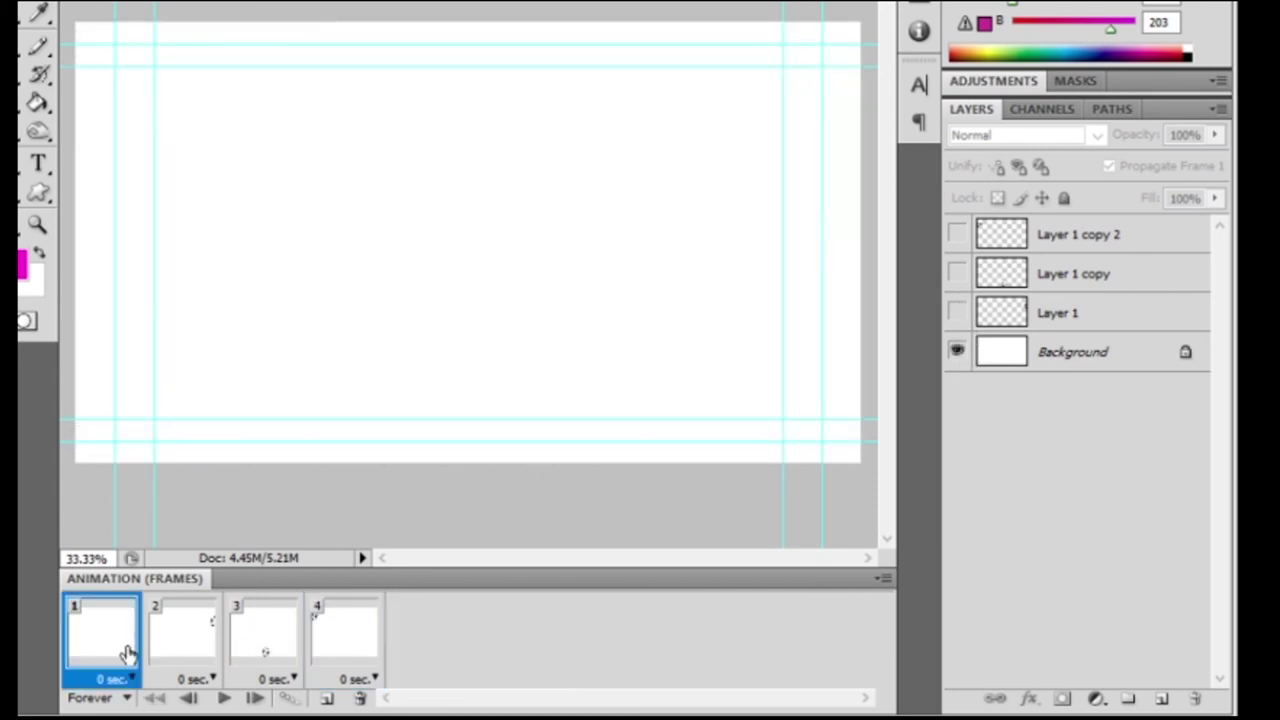
click(361, 699)
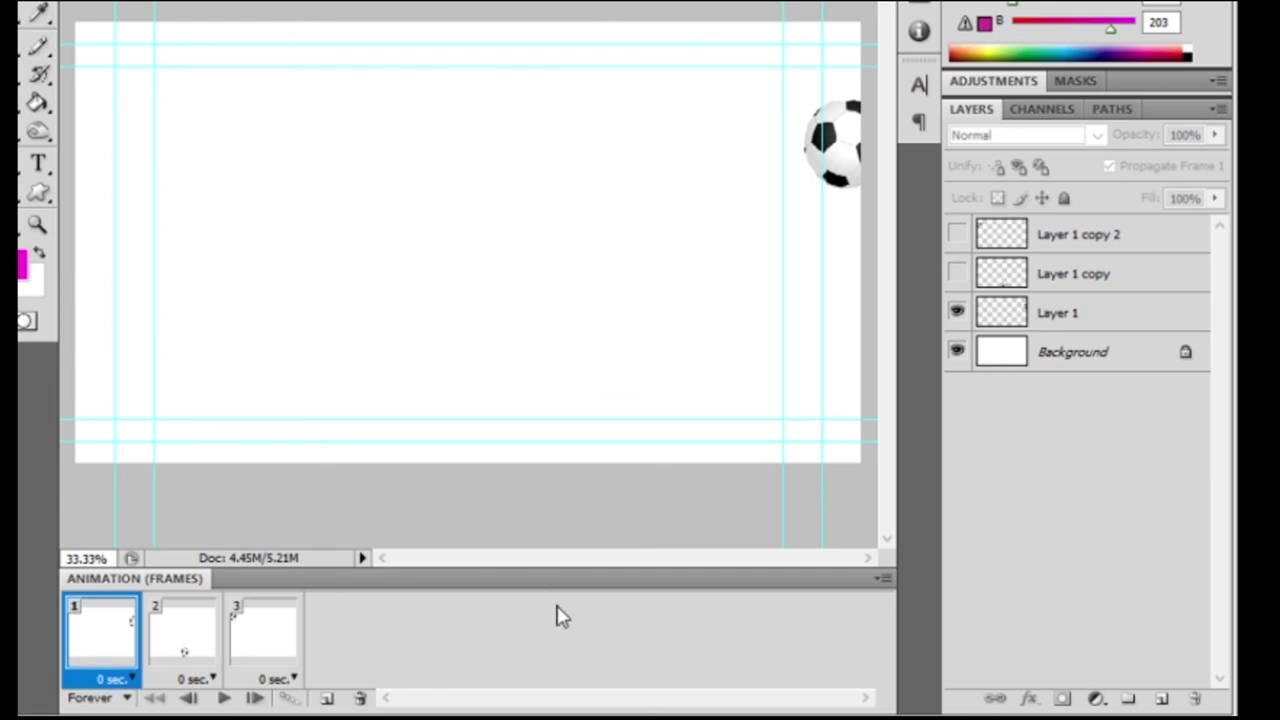
key(space)
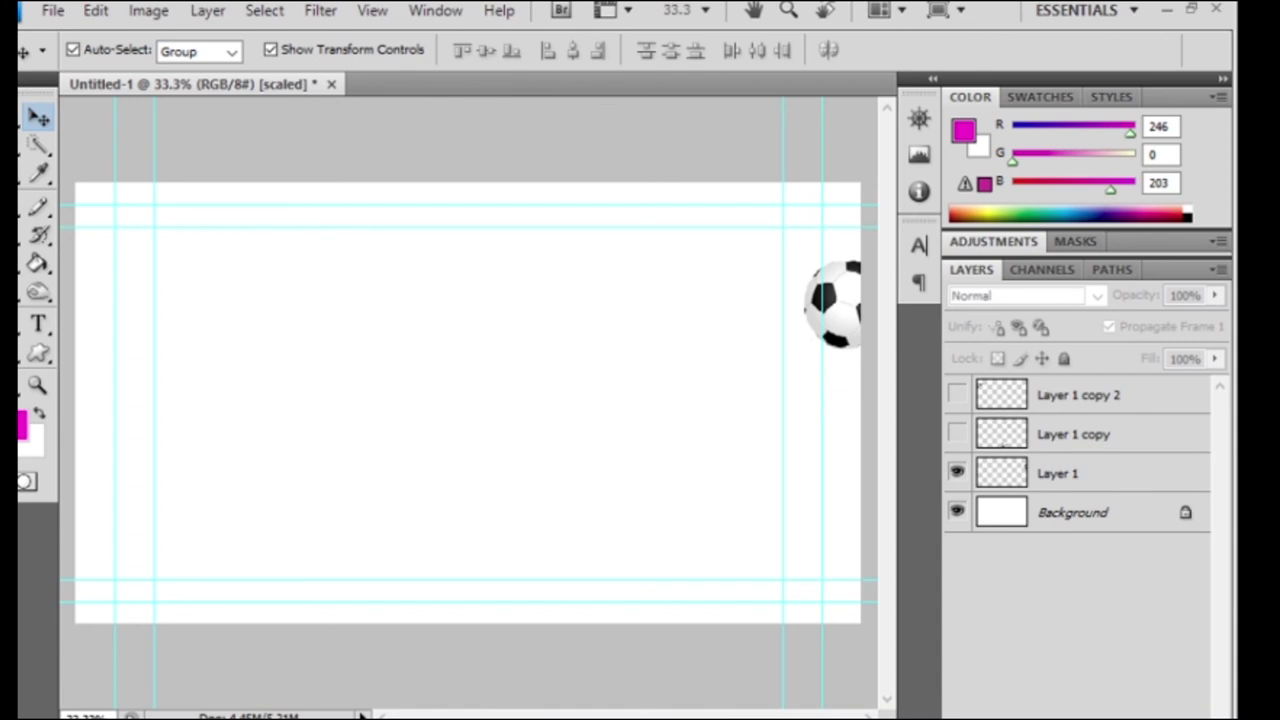
Set a 0.5-second frame delay and squash frame 2's bottom ball into a flat oval.
click(170, 712)
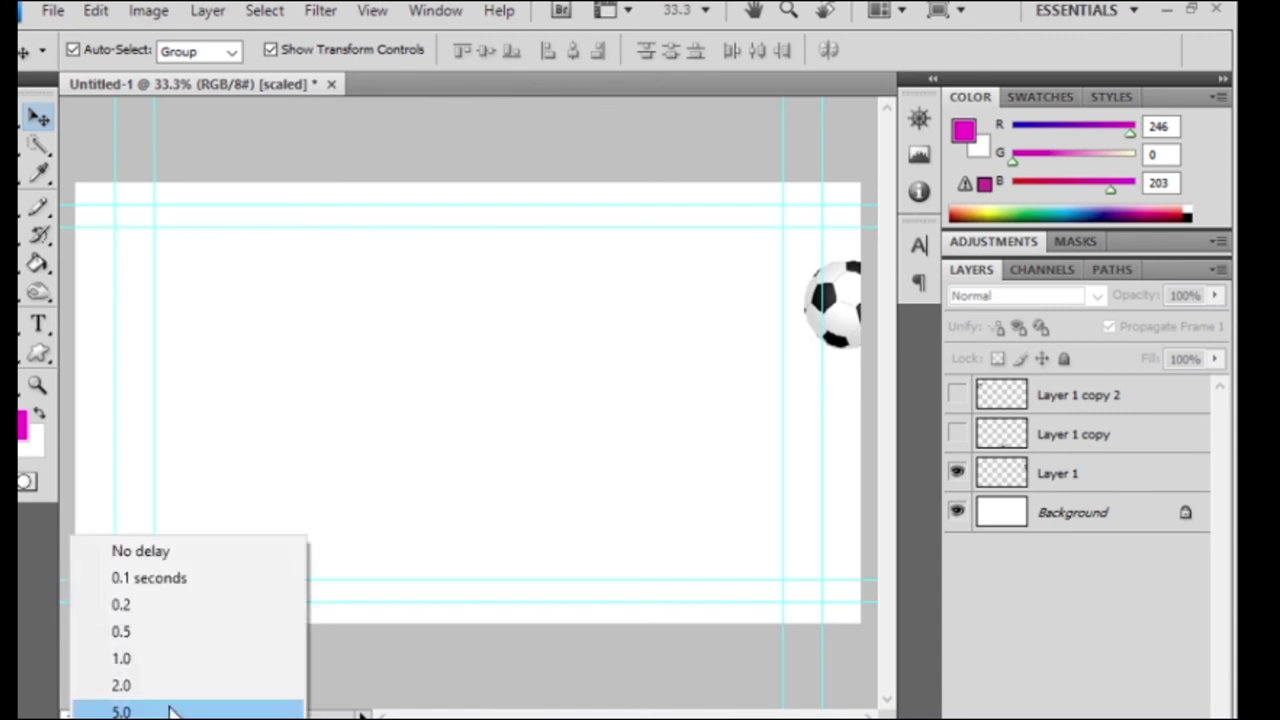
click(155, 632)
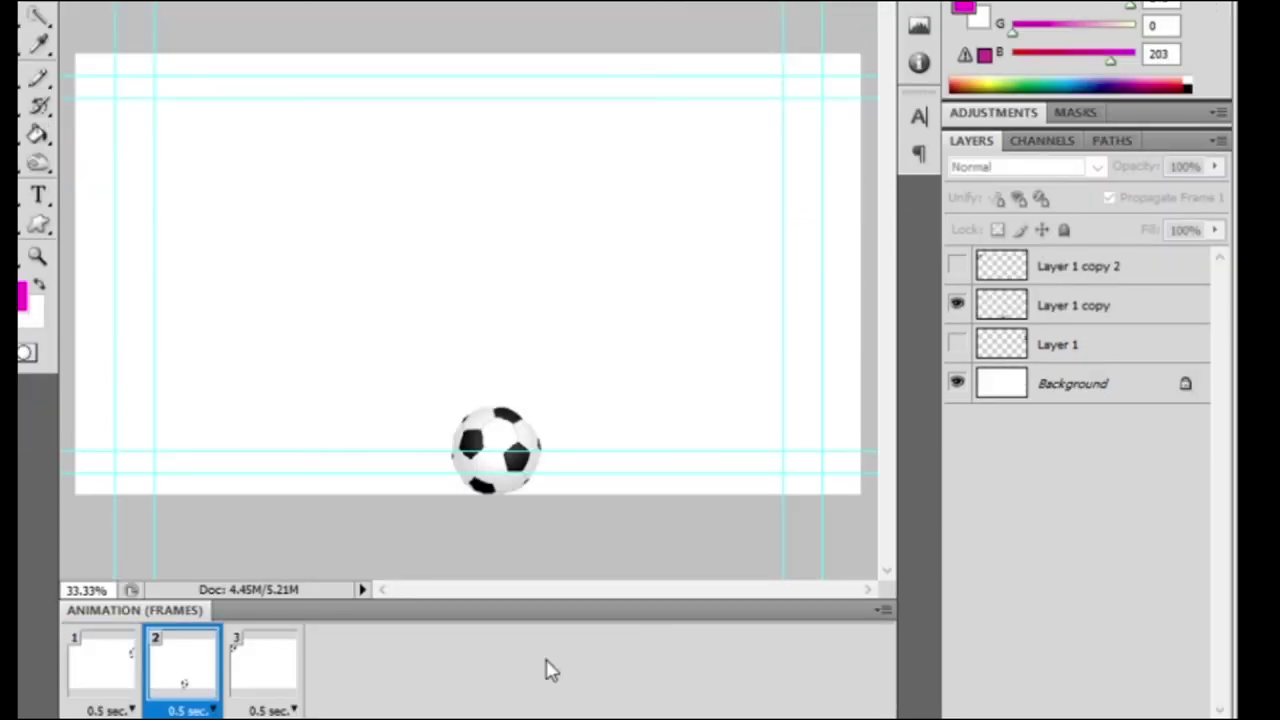
click(500, 452)
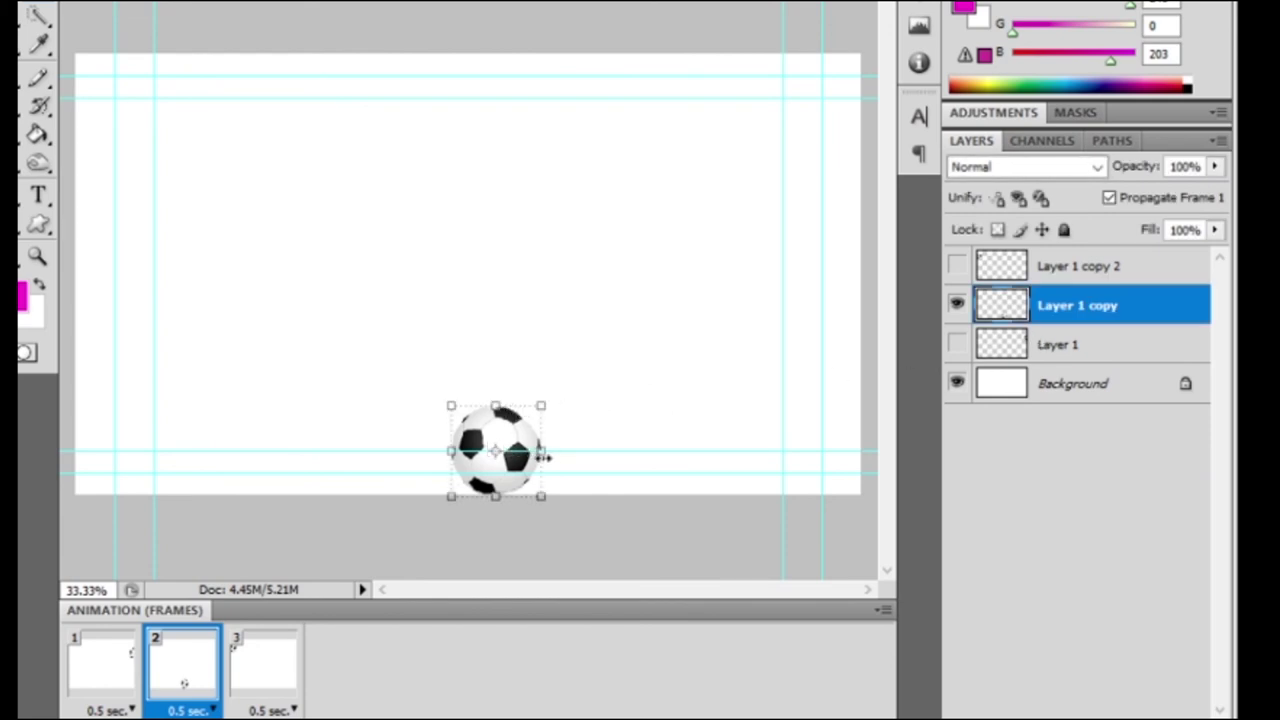
drag(543, 456, 591, 464)
drag(519, 406, 521, 437)
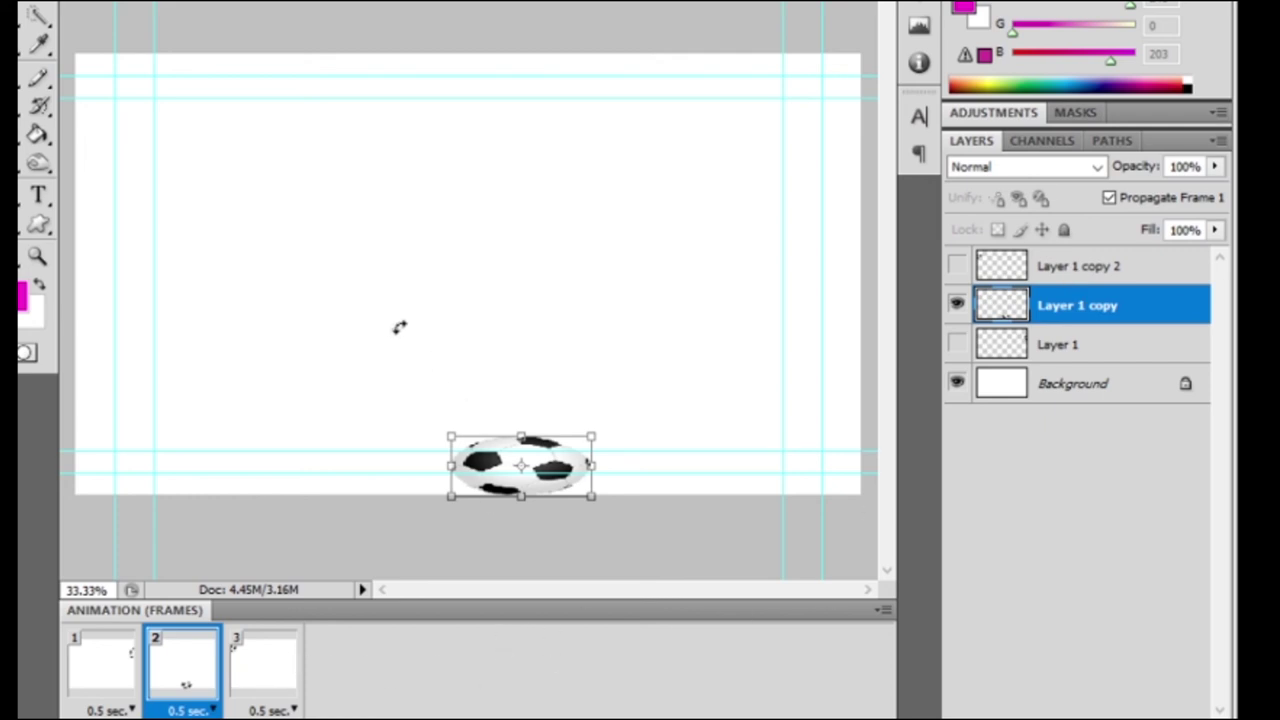
Stretch the top-left ball in frame 3, apply it, and play the animation.
click(260, 680)
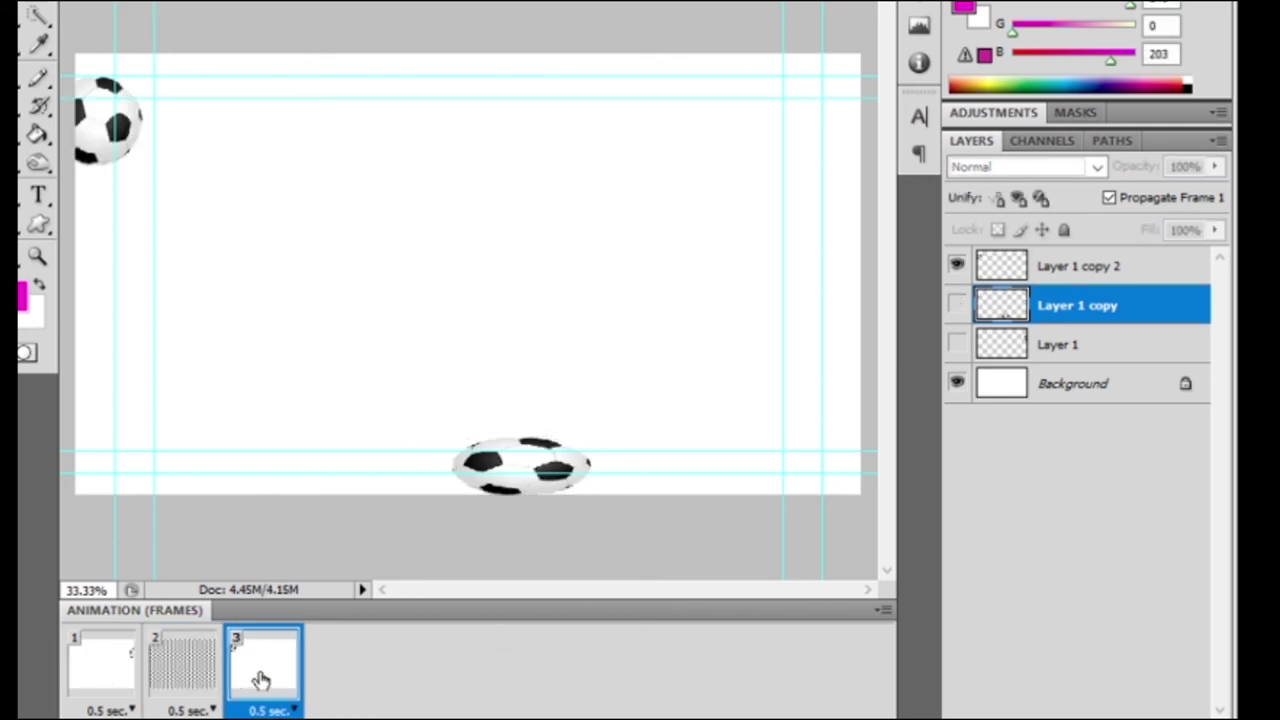
click(136, 117)
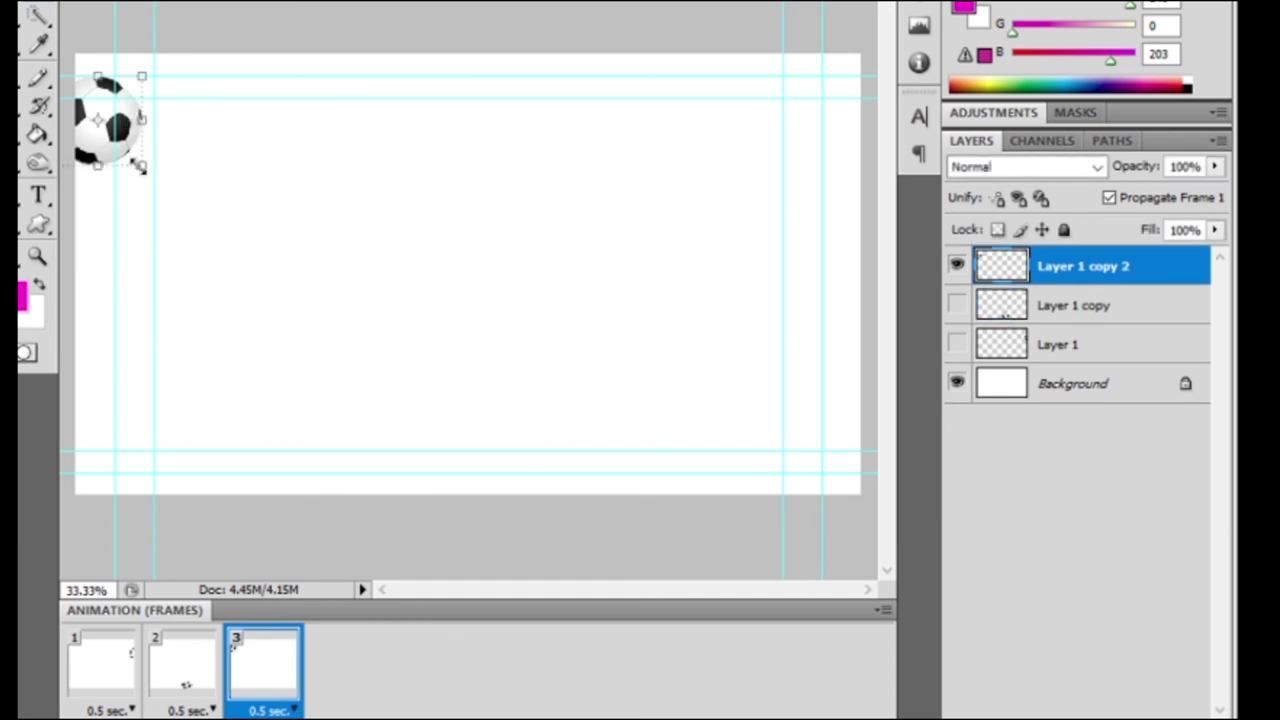
mouse_move(143, 120)
mouse_down()
mouse_move(184, 100)
mouse_move(143, 152)
mouse_up()
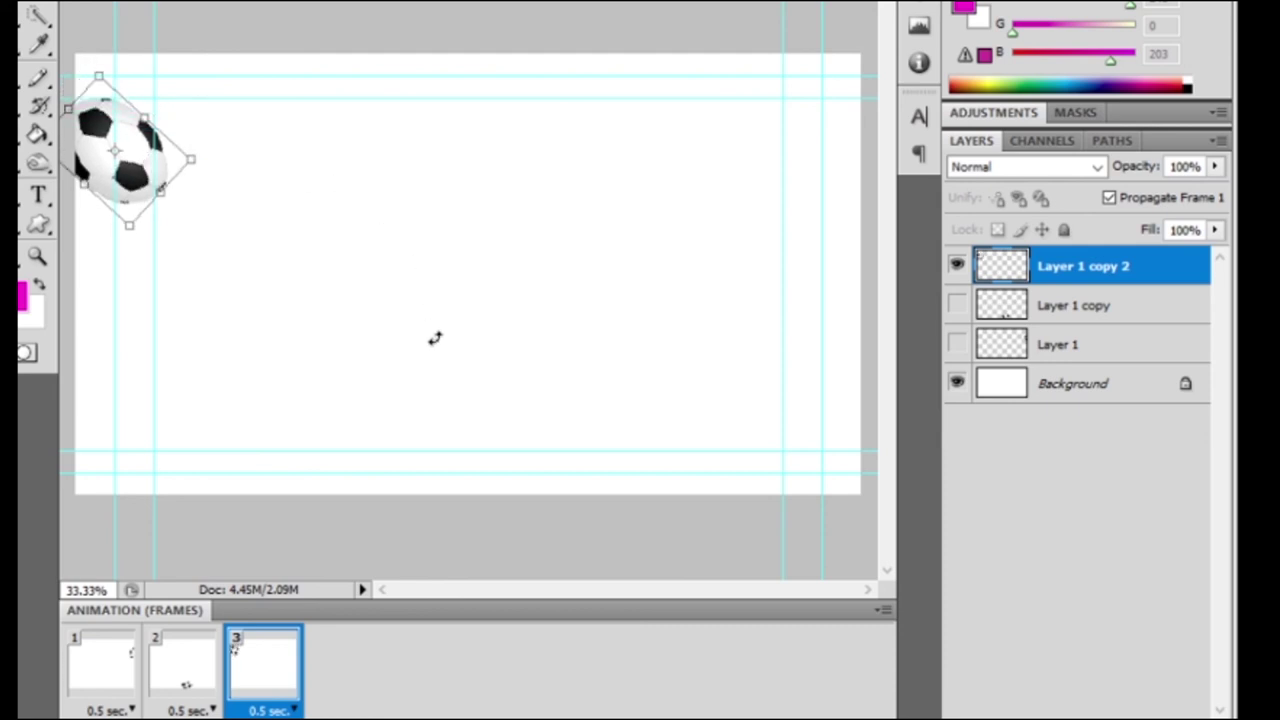
key(Return)
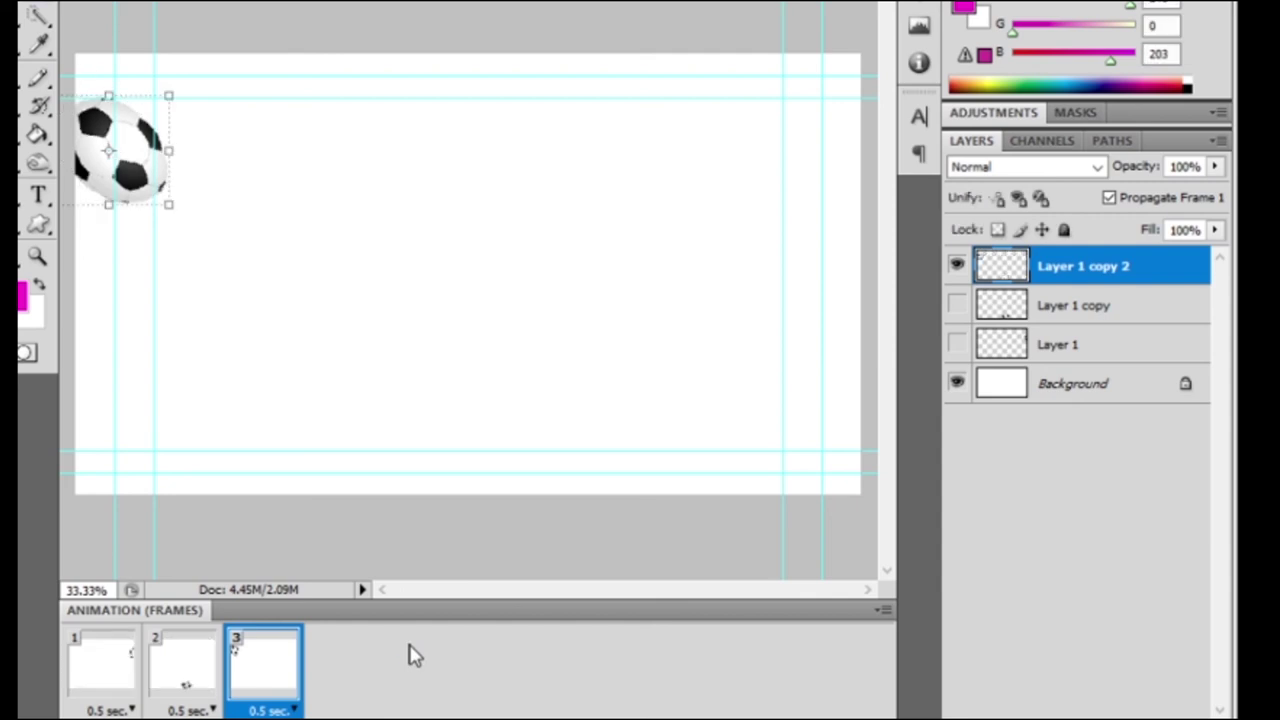
key(space)
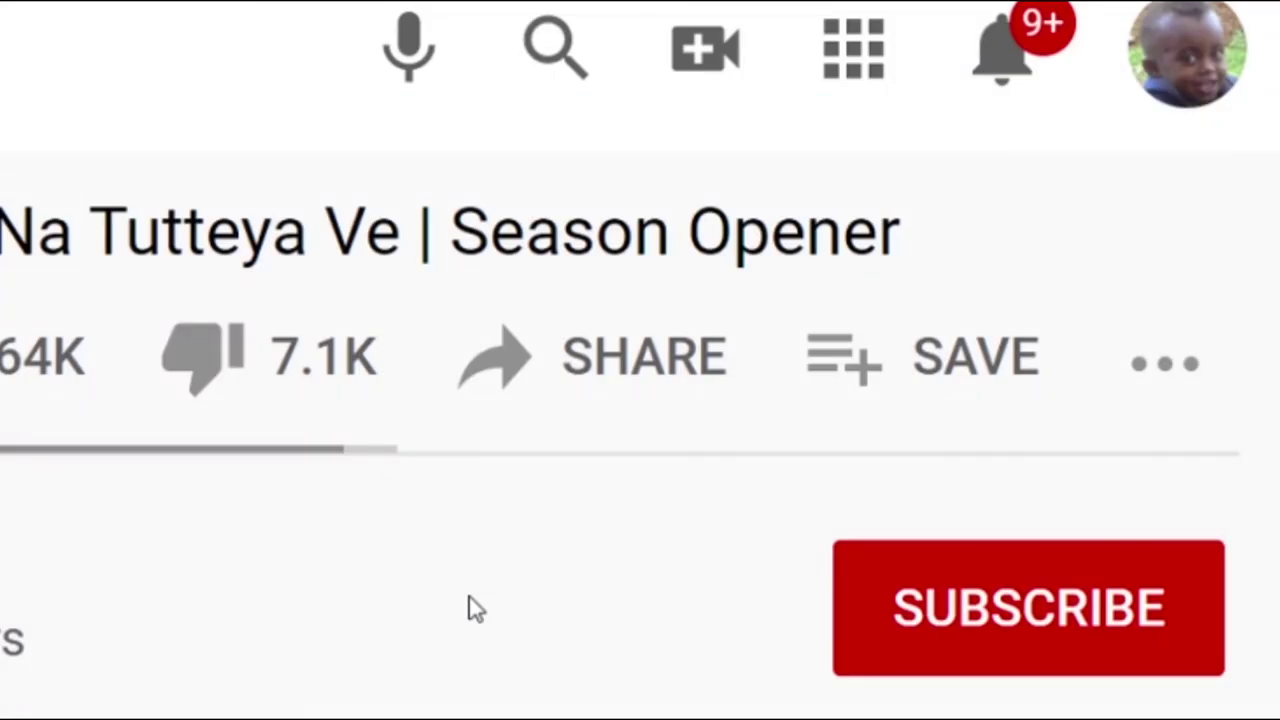
Subscribe to the channel with All notifications and bring up the video's share options.
click(876, 611)
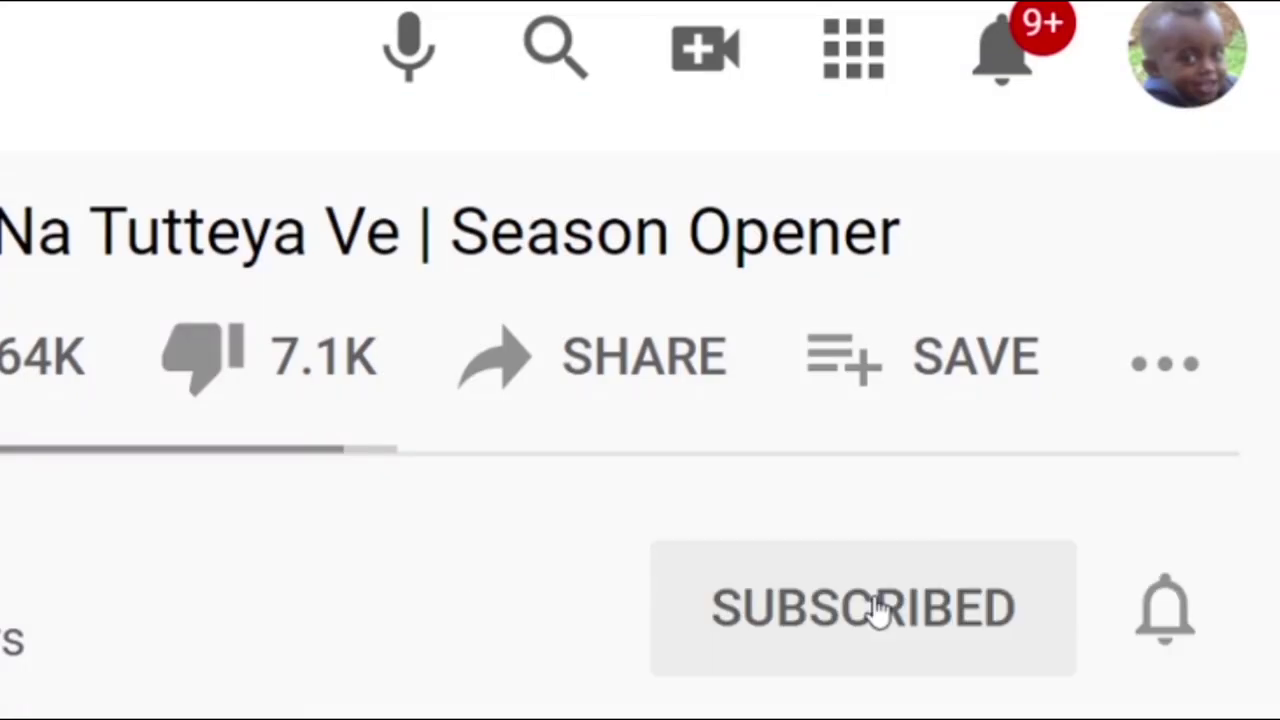
click(1160, 622)
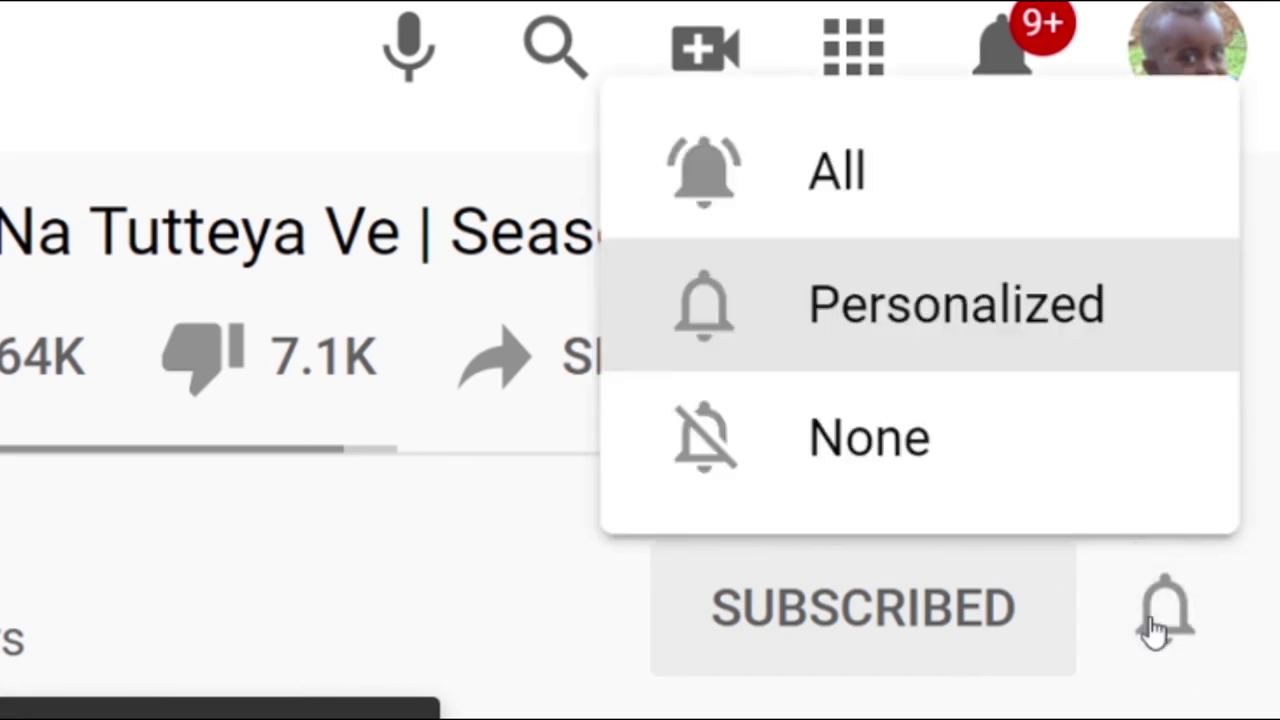
click(771, 205)
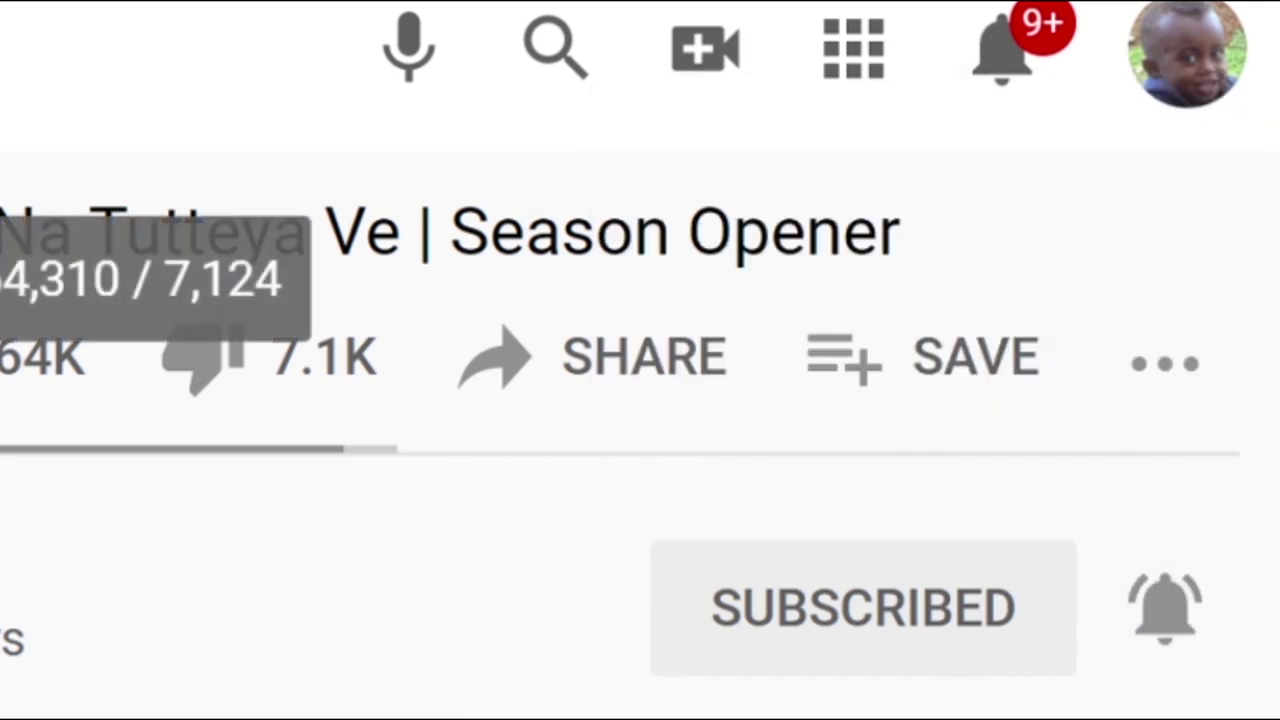
click(518, 392)
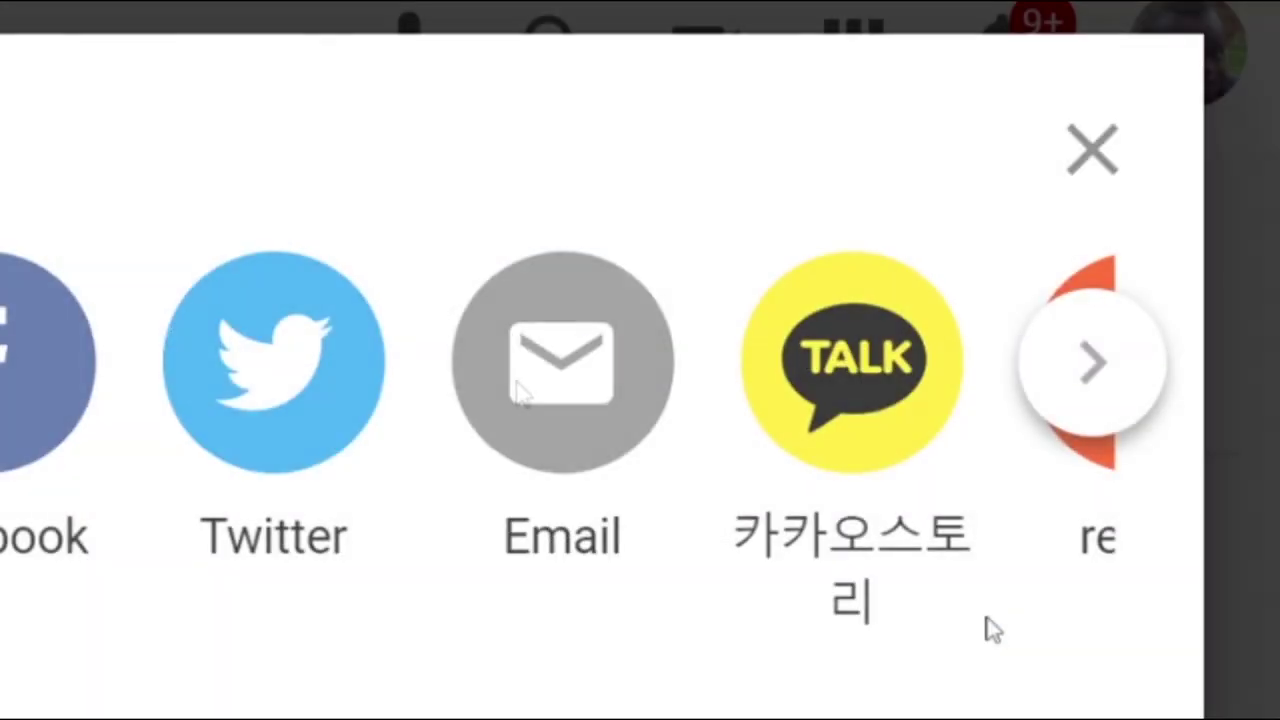